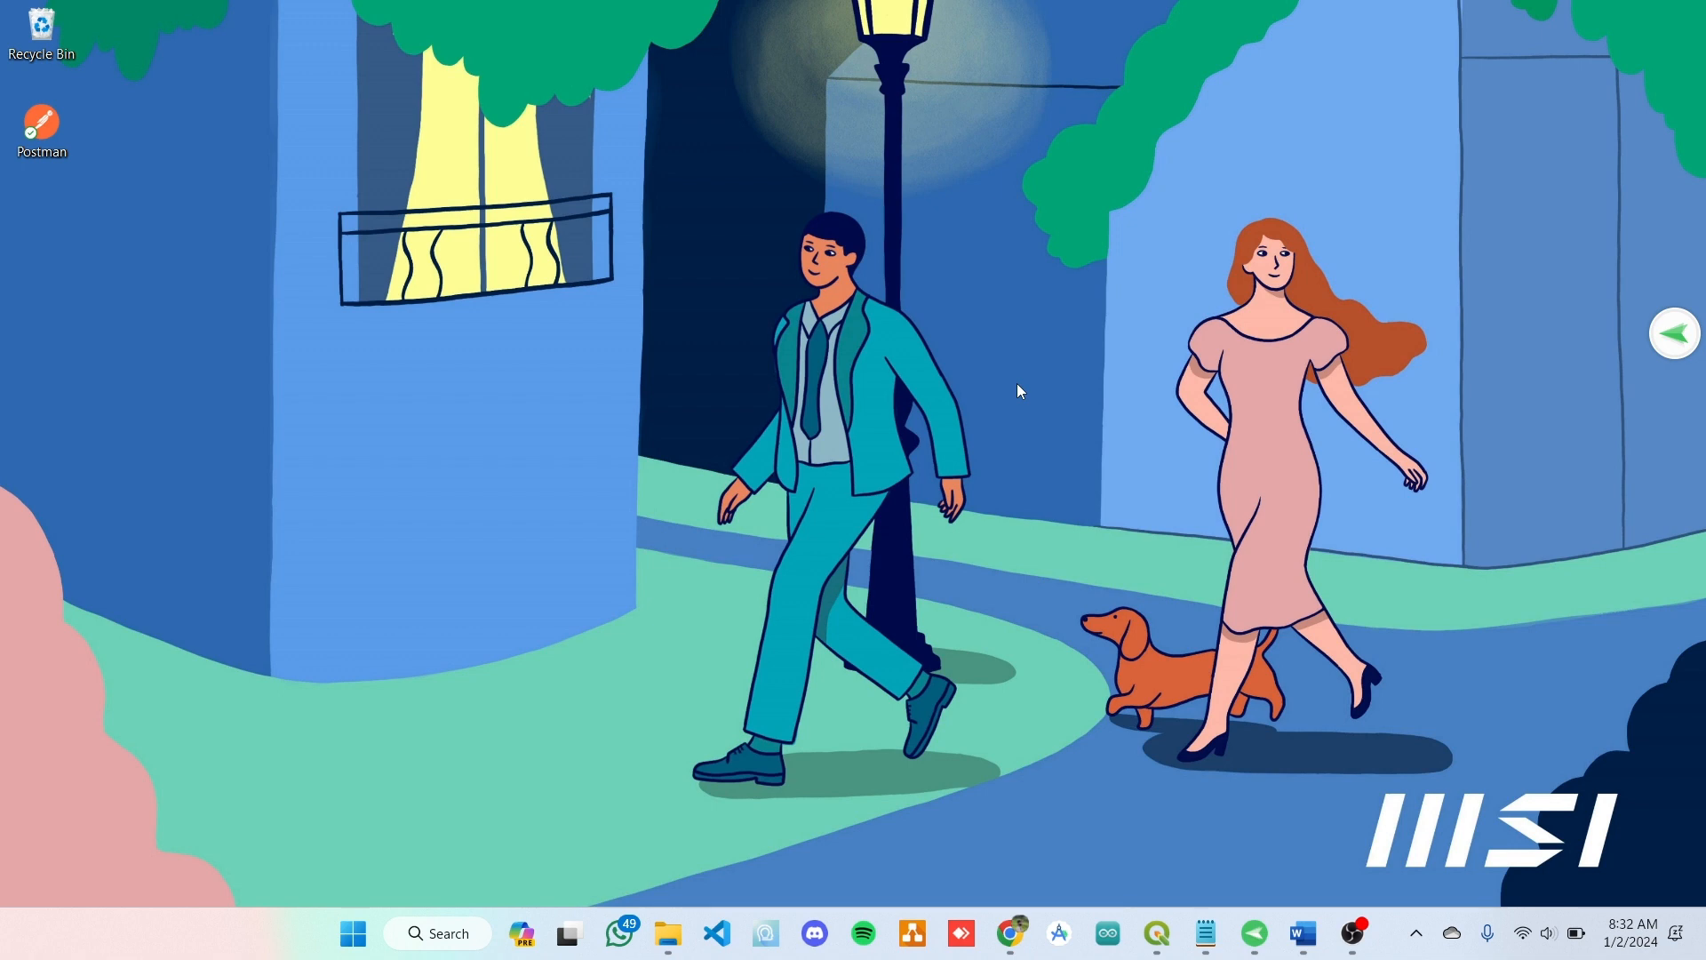
- Switch to the Word guide "BAB XI - QGIS for MobileGIS" and read through to the QGIS Desktop installation instructions, highlighting the "Unduh Disini" link
click(1156, 933)
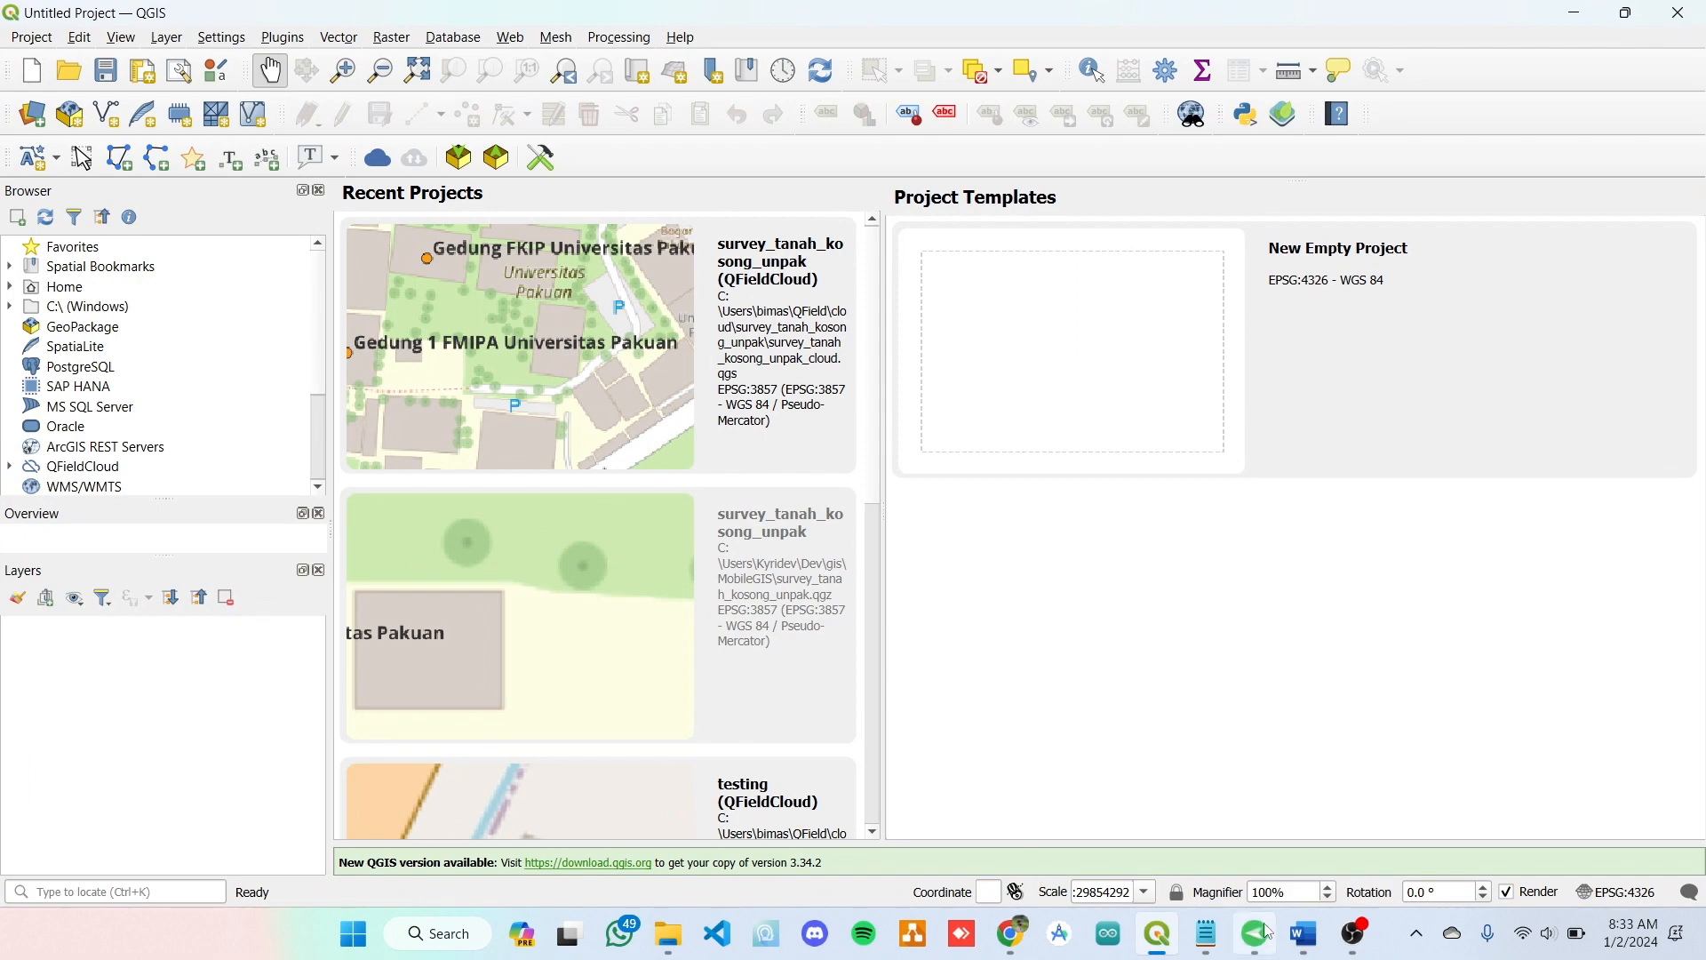
click(1304, 935)
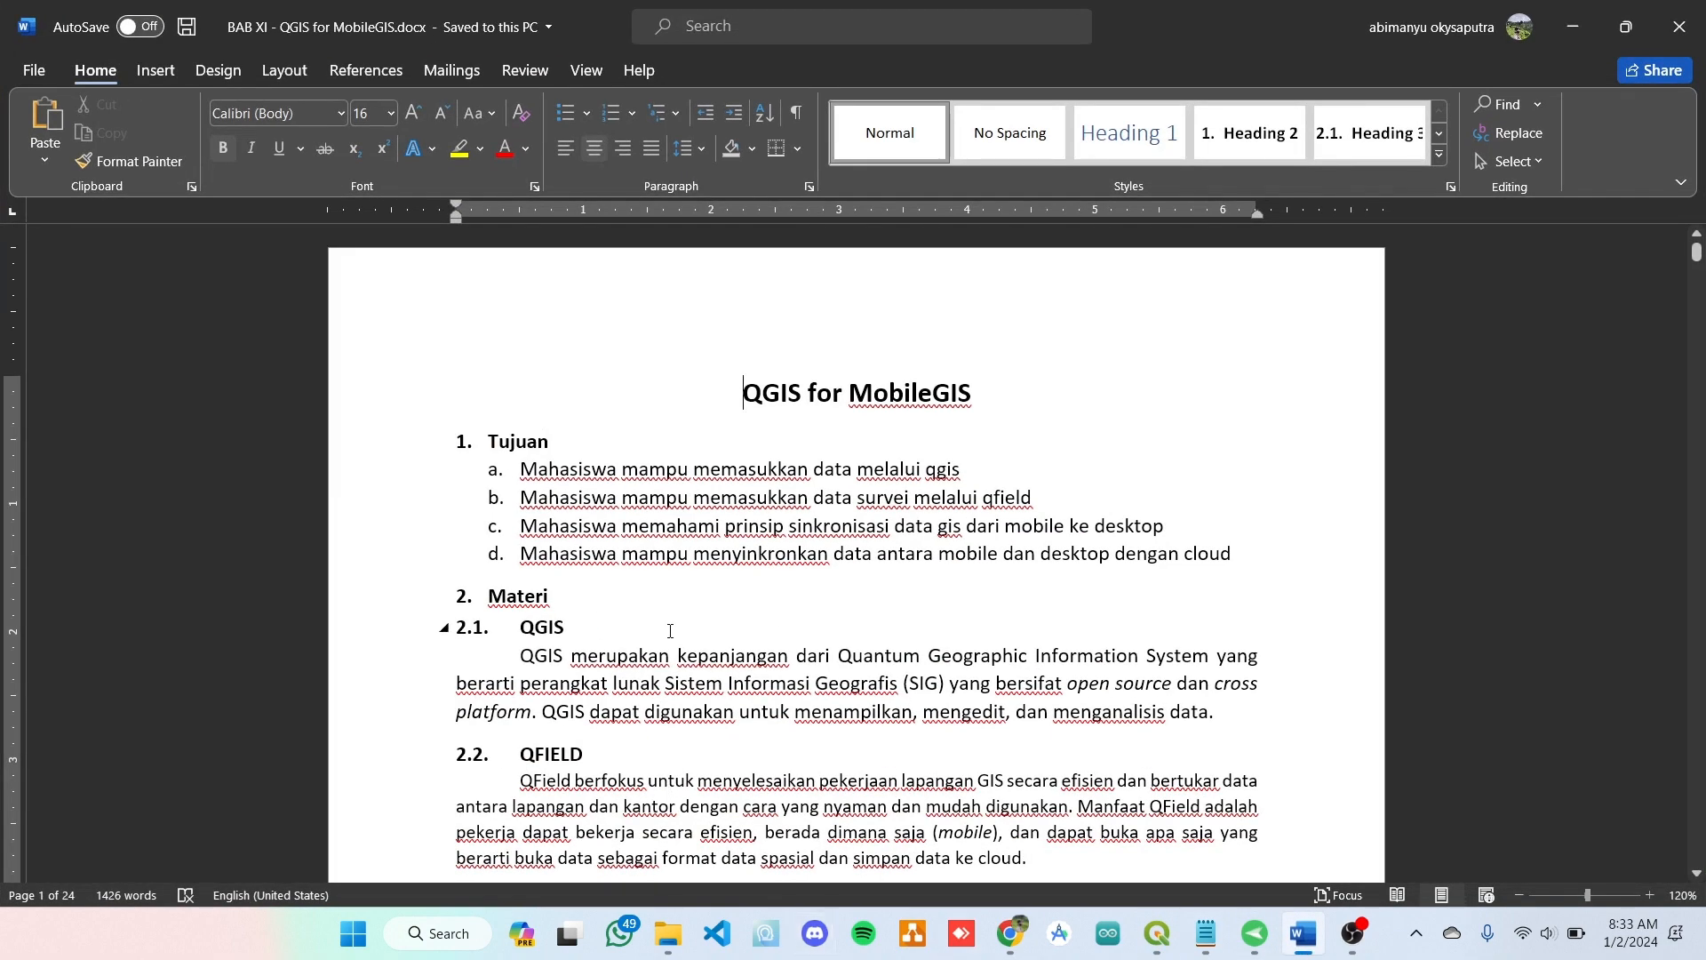
scroll(763, 695, down, 5)
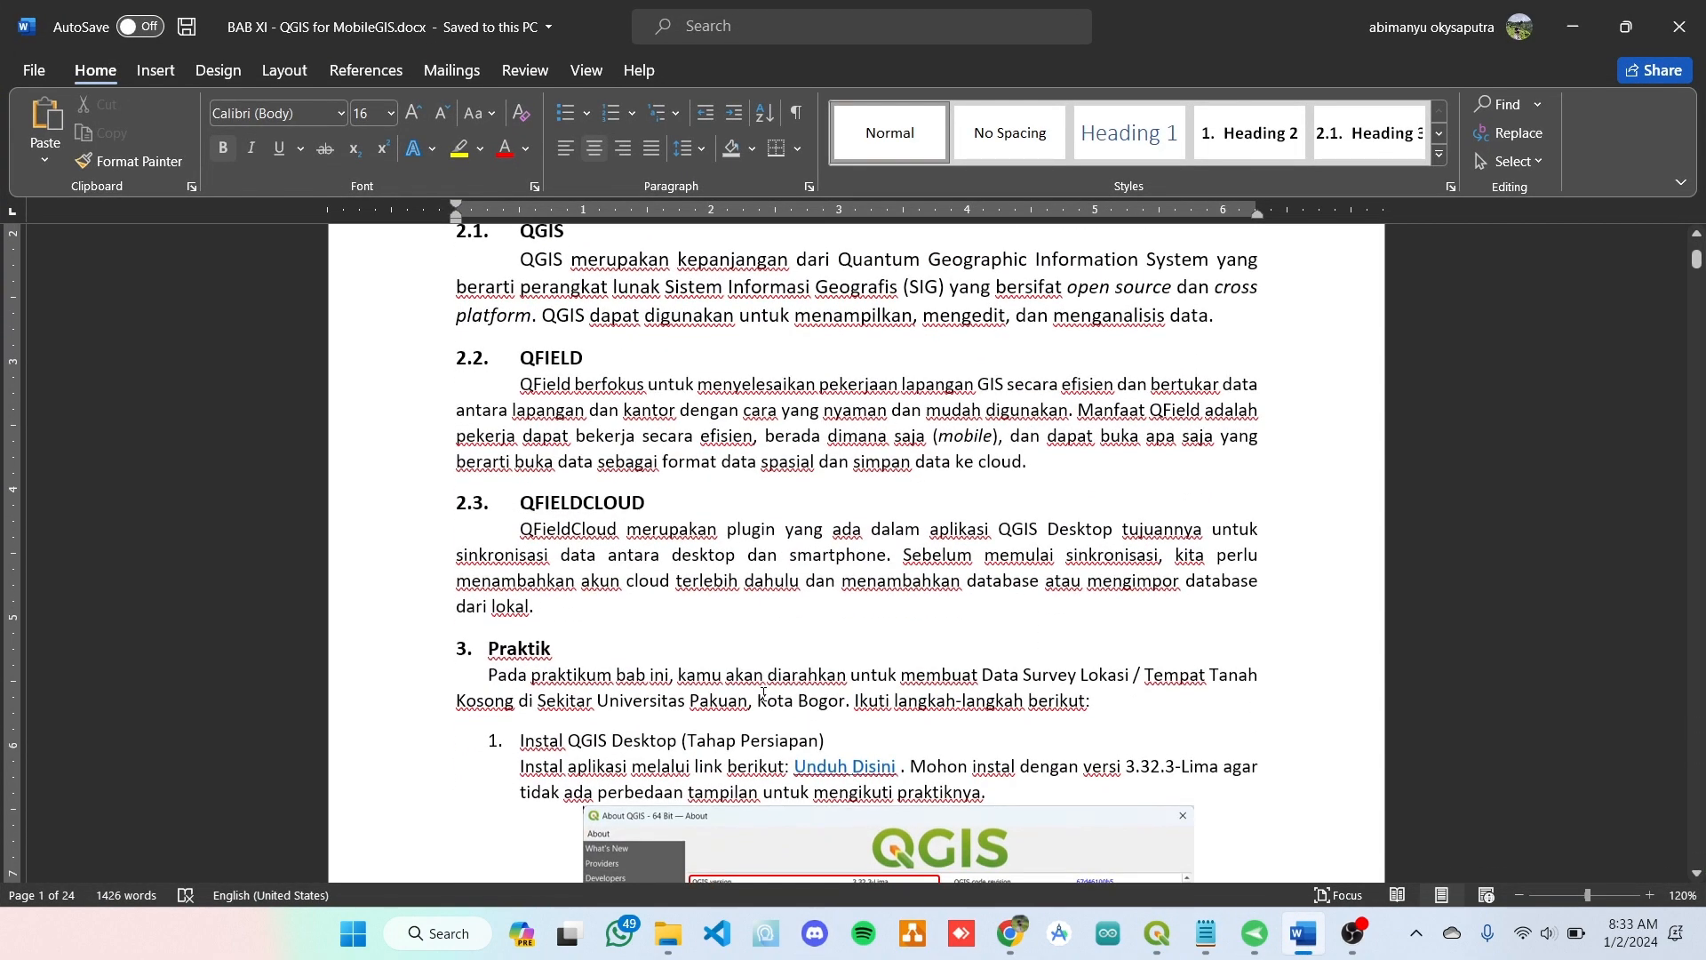
scroll(763, 696, down, 5)
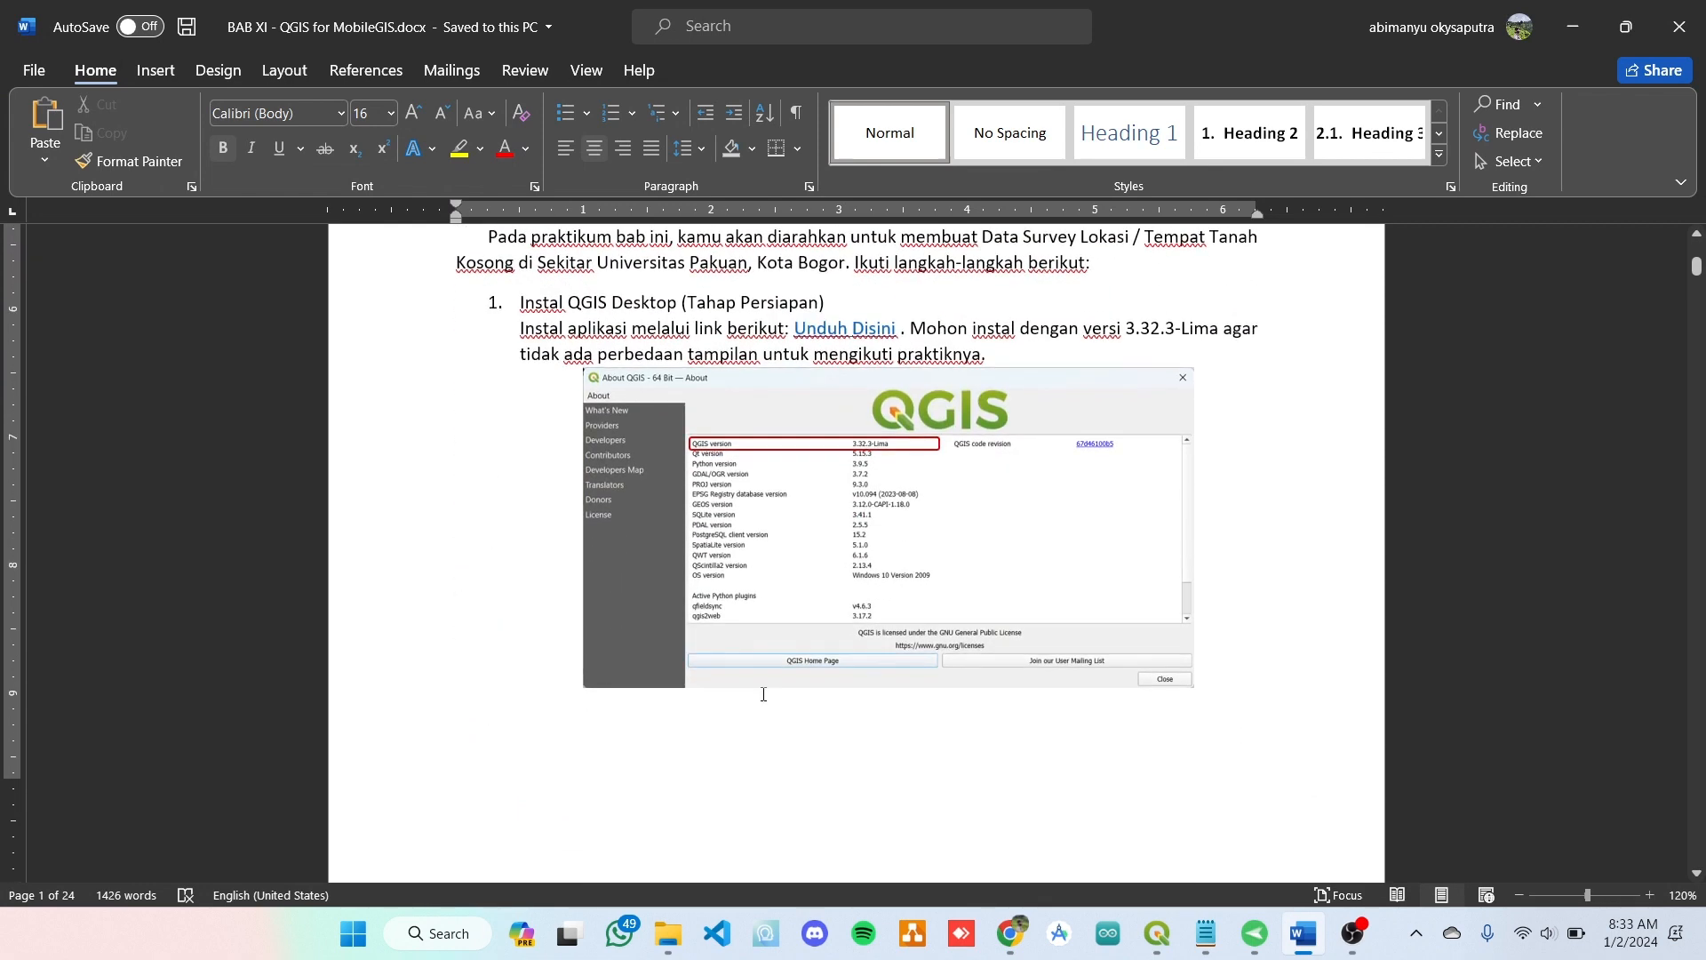
scroll(720, 327, up, 2)
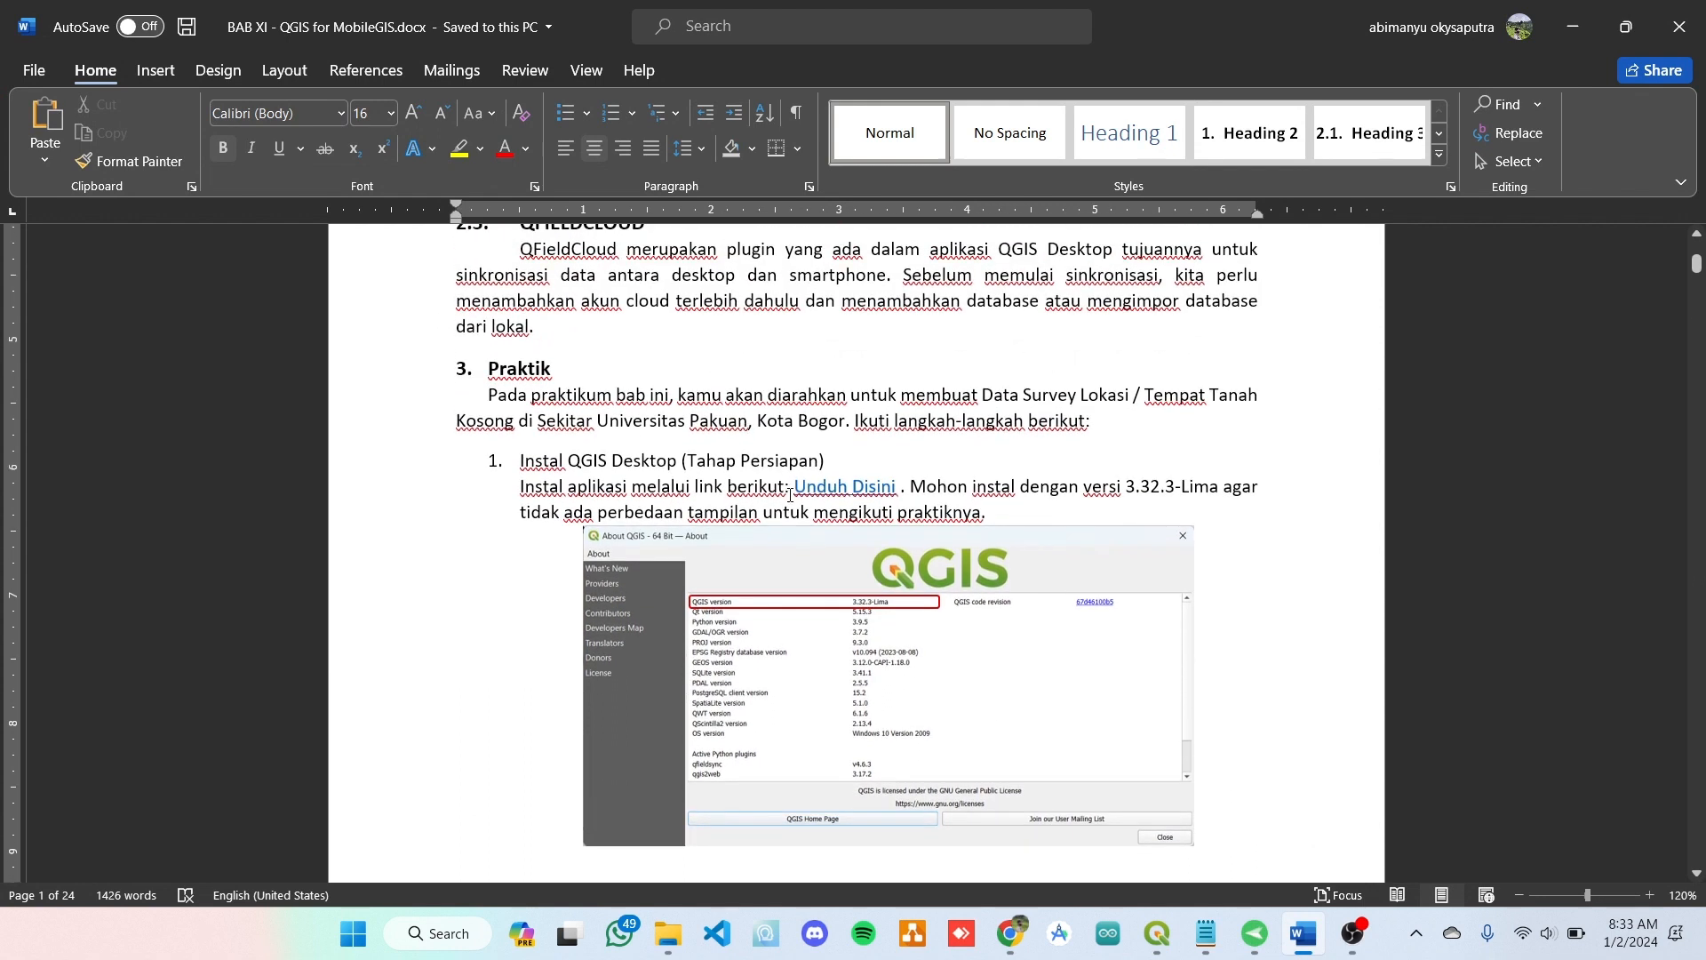
drag(789, 495, 886, 503)
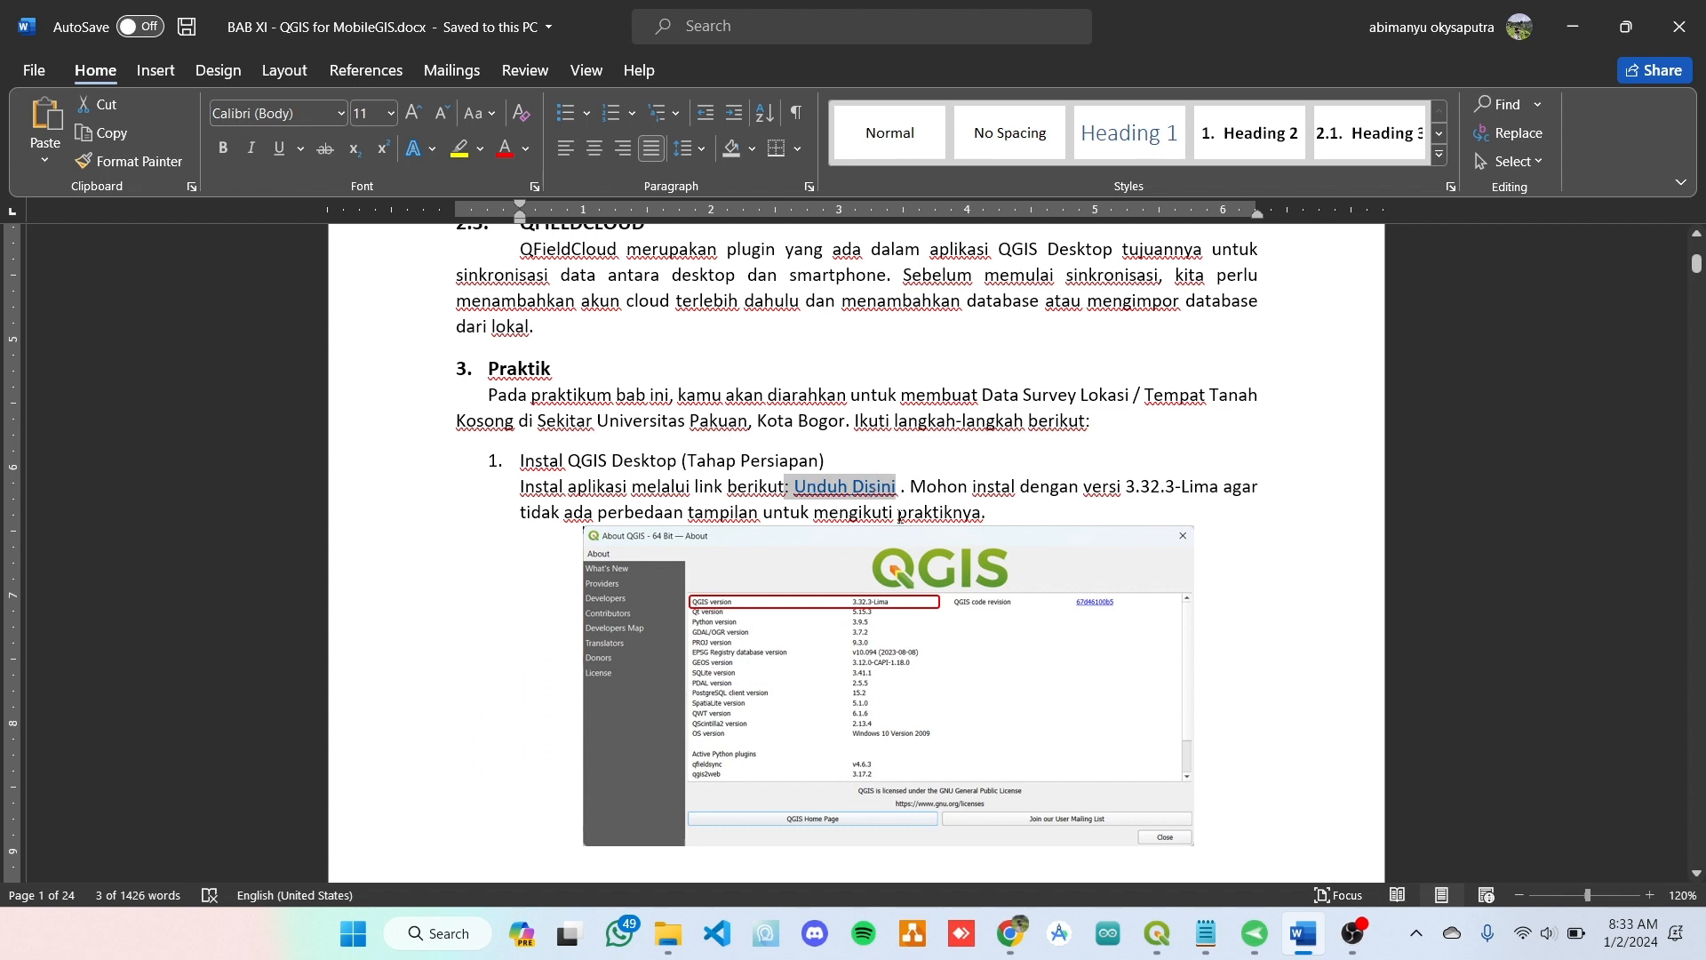
- Switch to QGIS and check the installed version in its About information, highlighting the QGIS version entry
mouse_move(1248, 942)
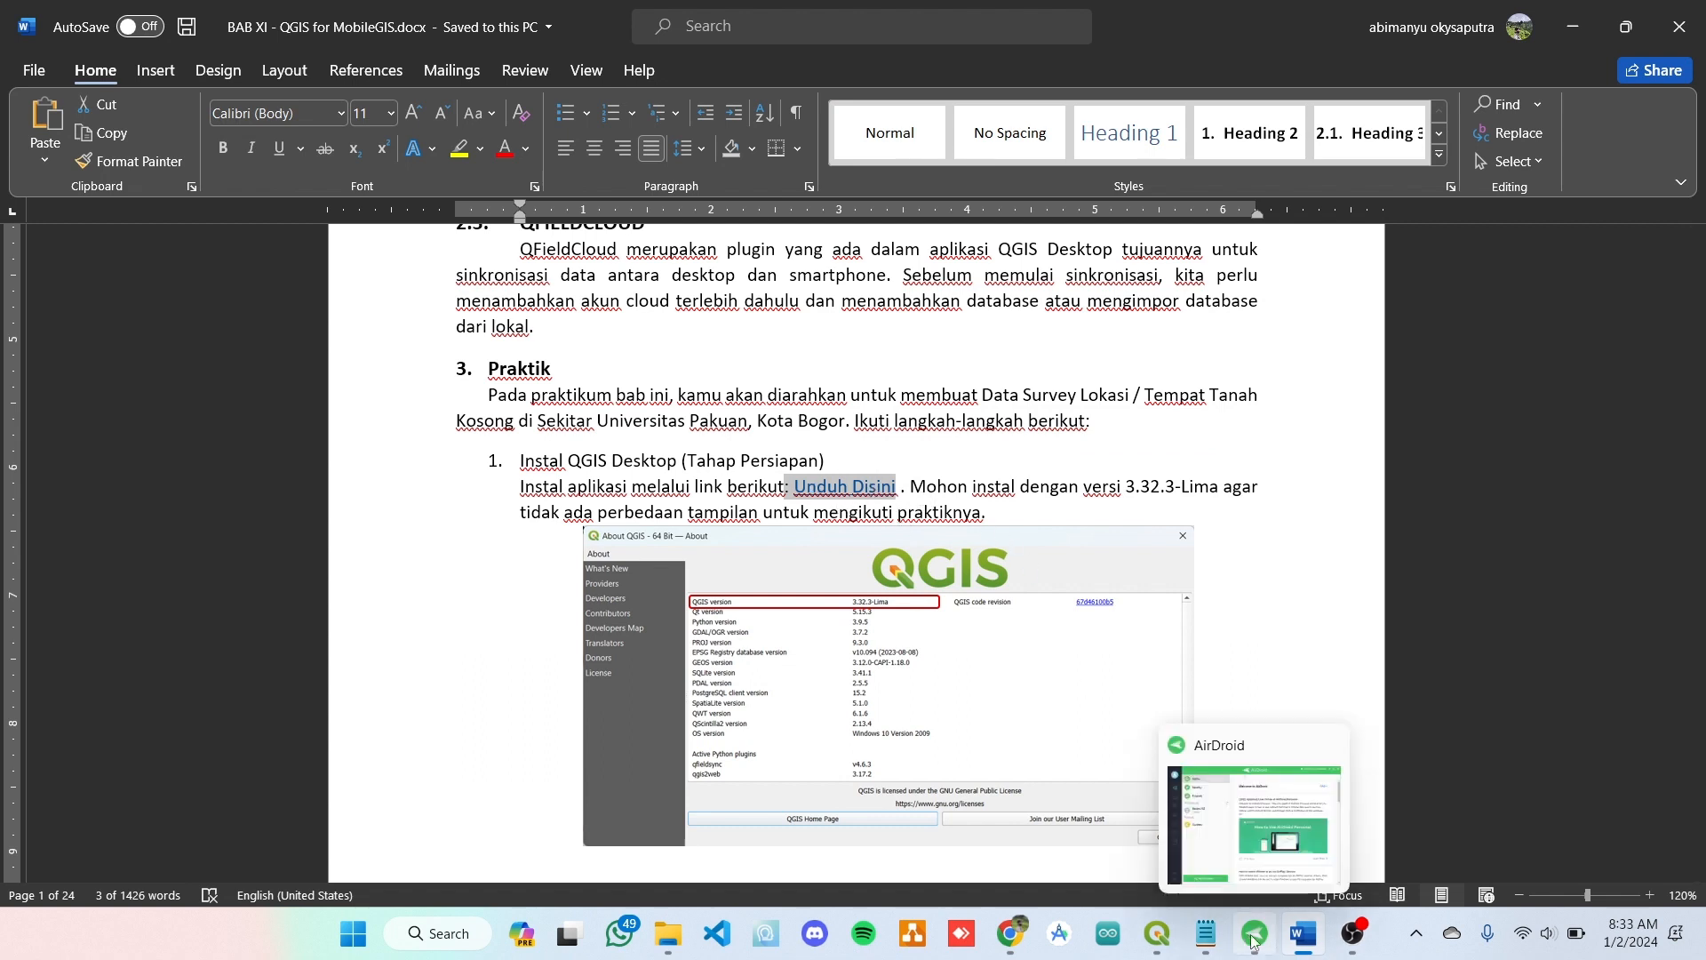
click(1157, 933)
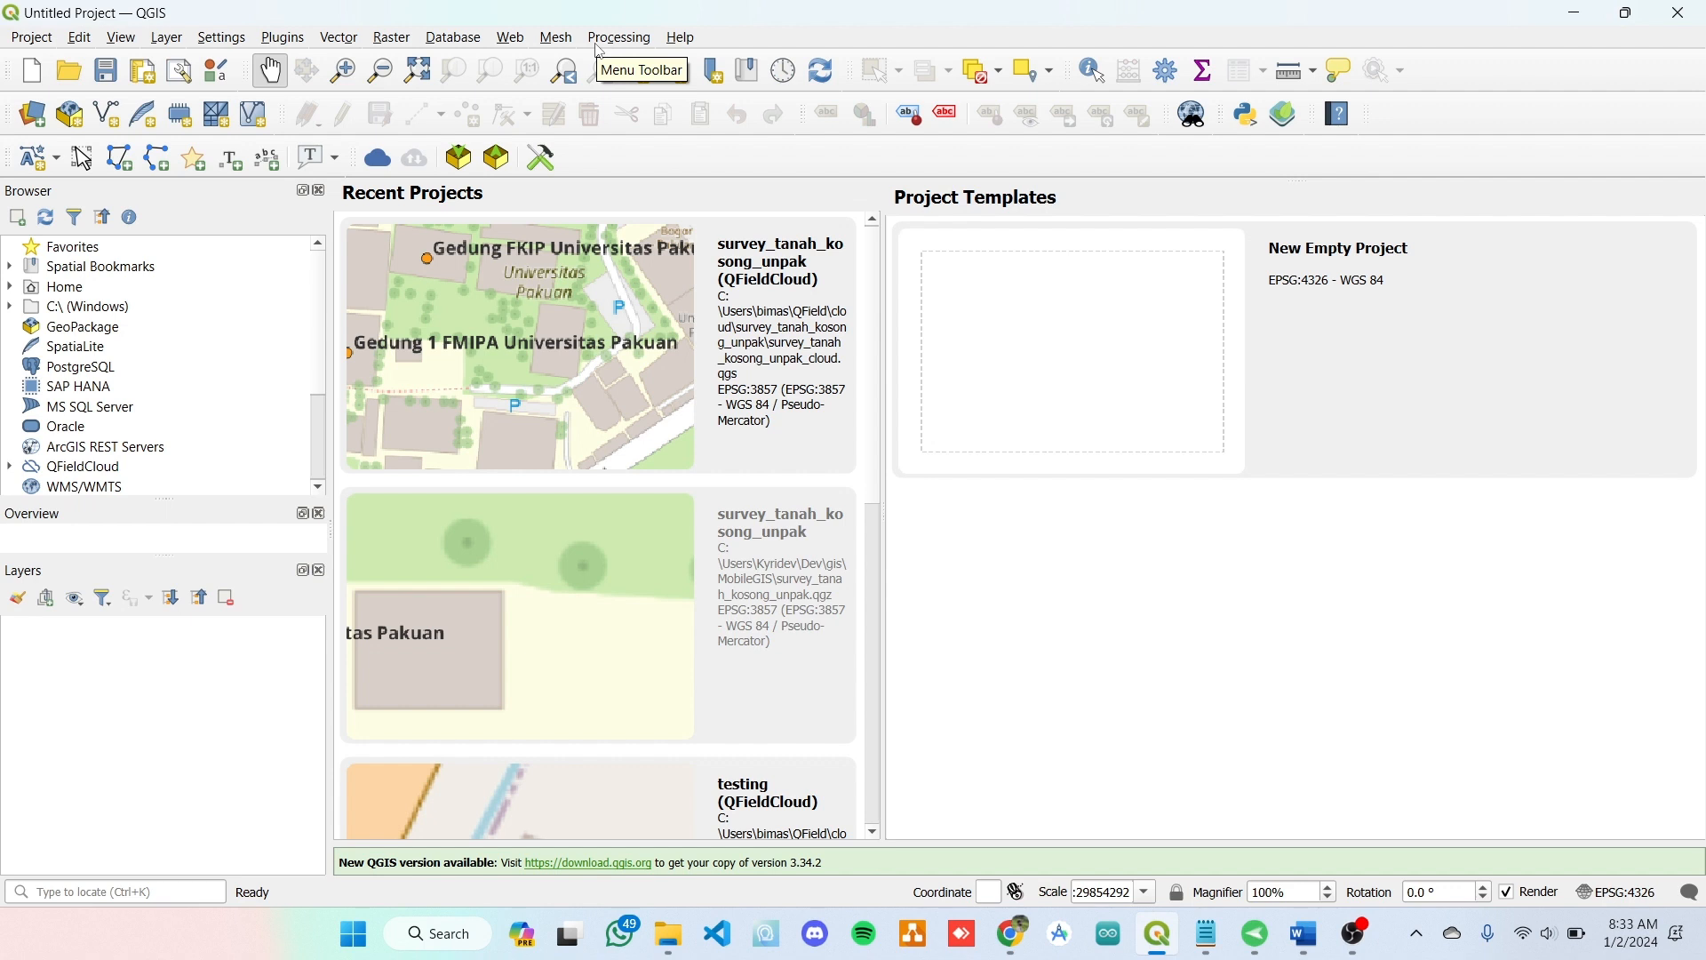
click(682, 37)
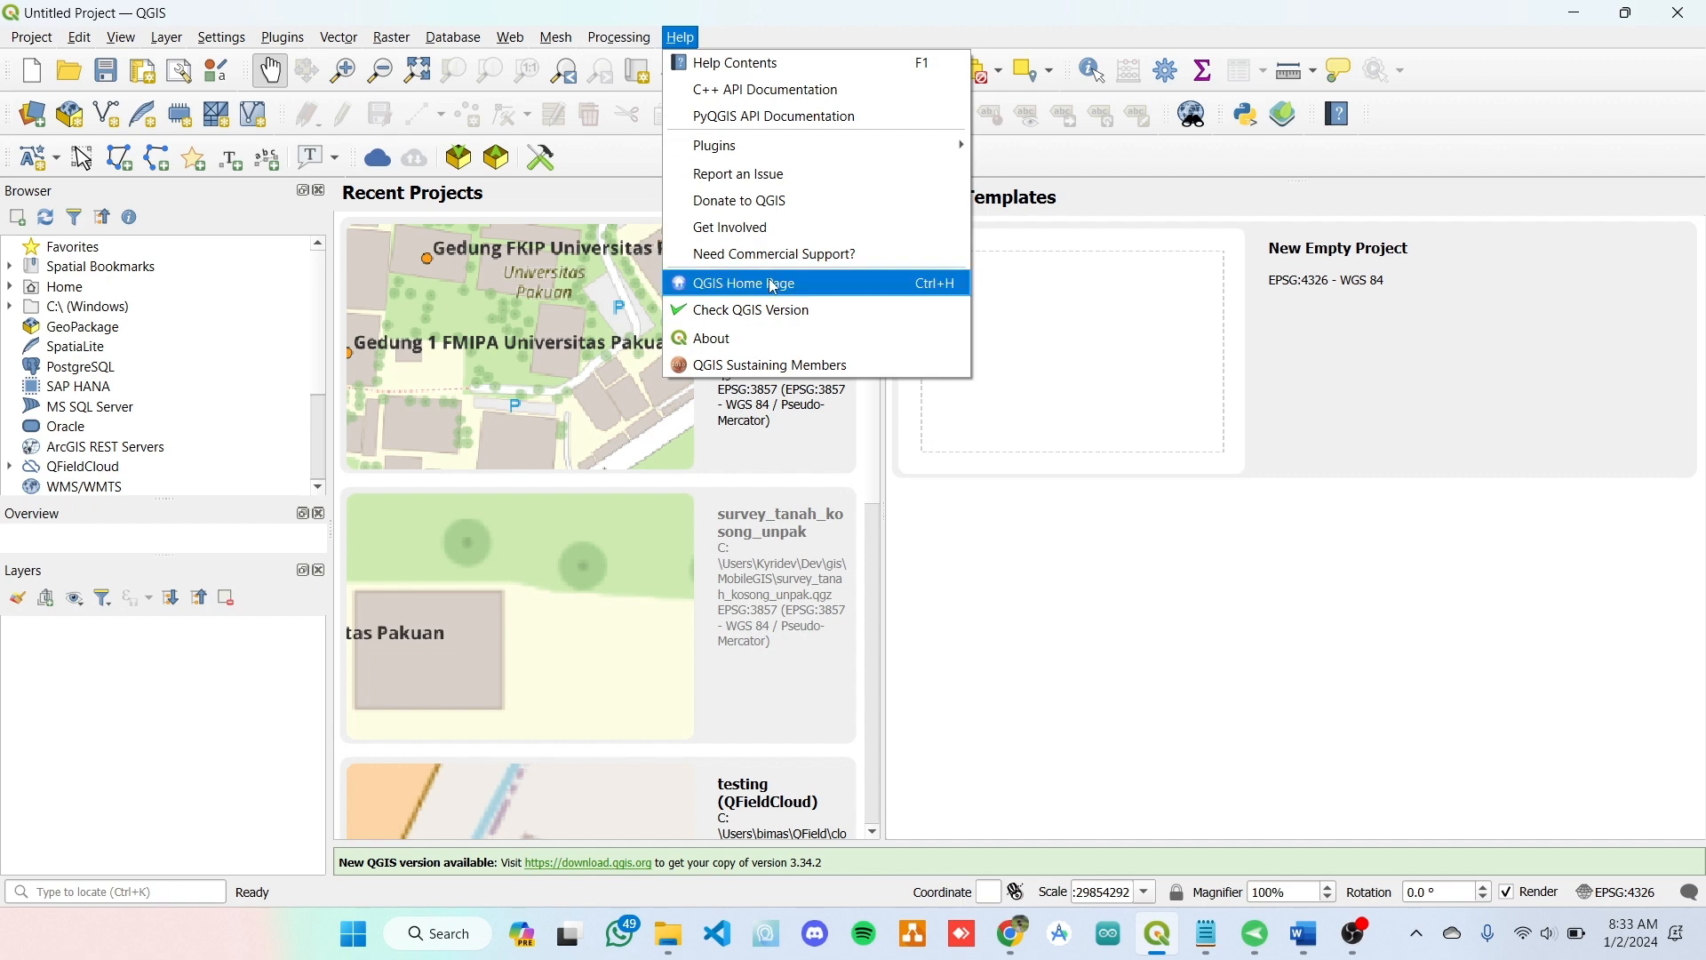
click(867, 342)
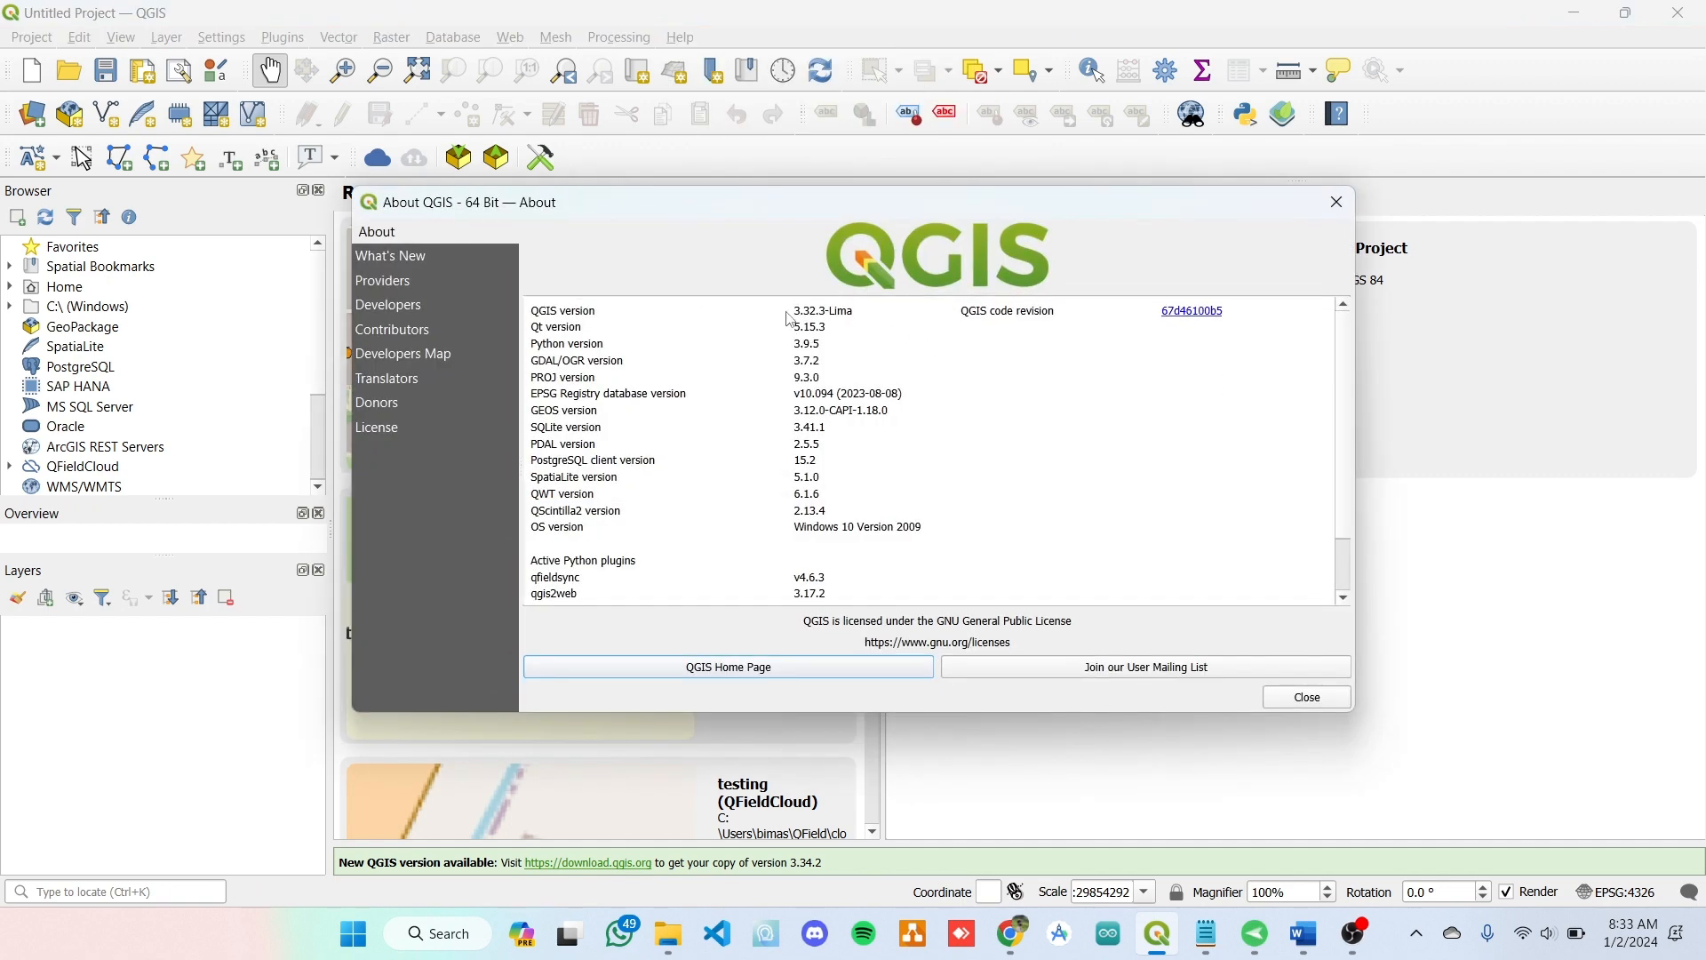
drag(784, 318, 860, 315)
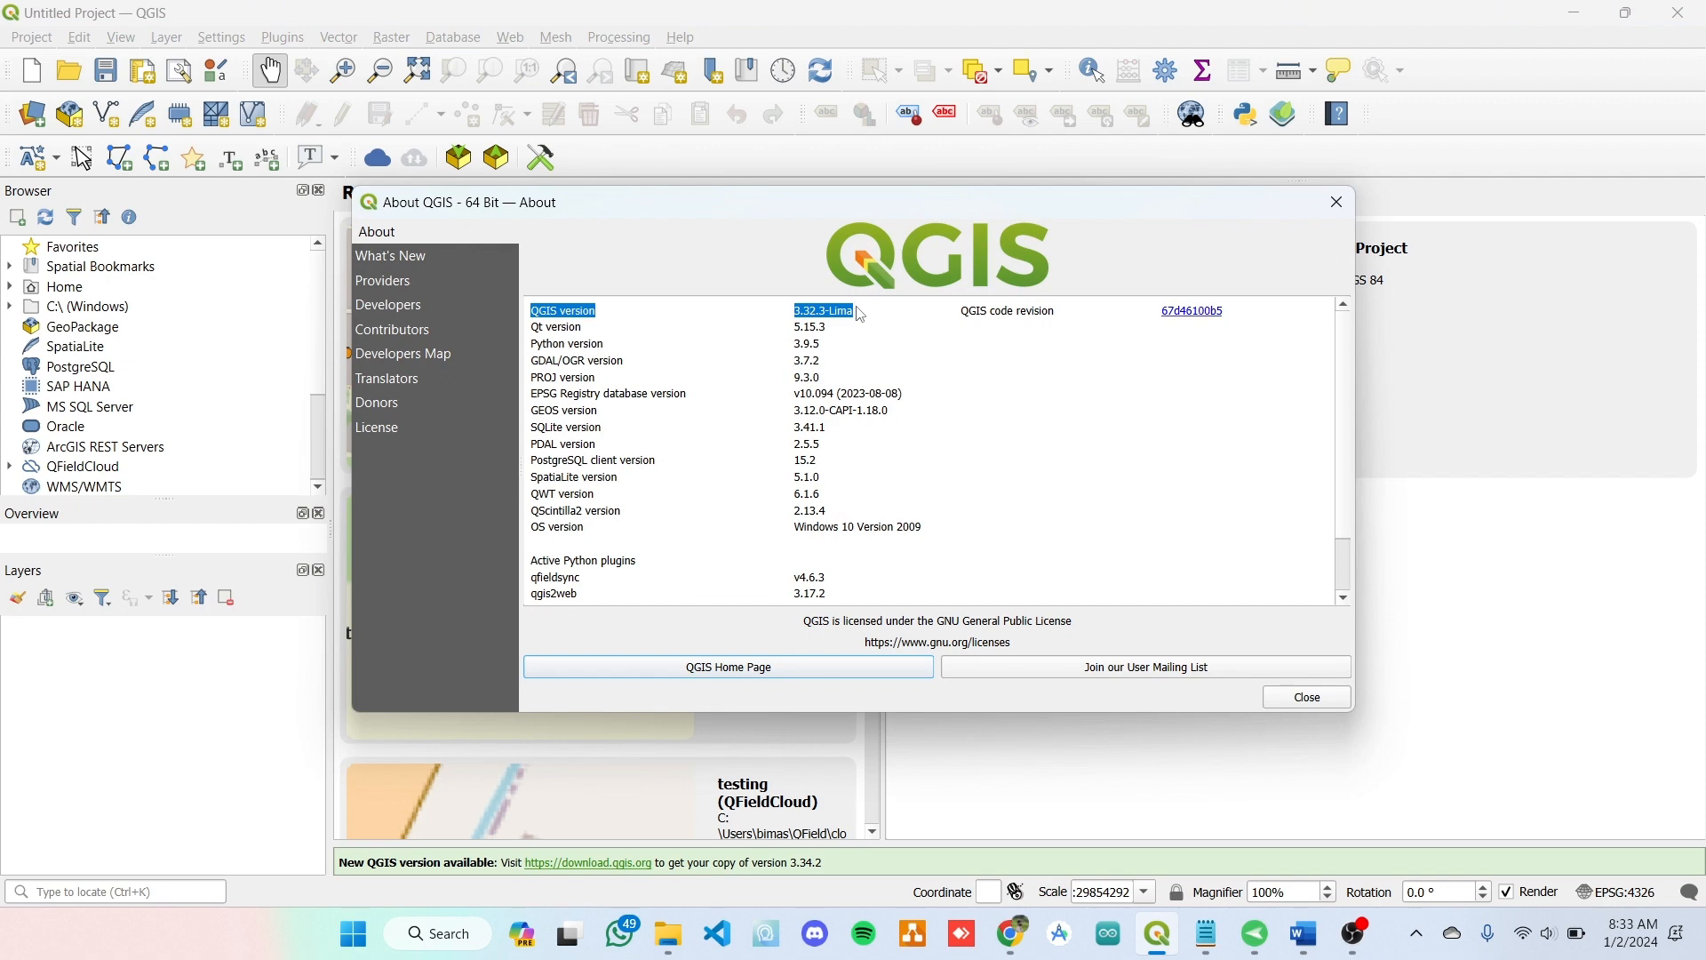
click(1335, 203)
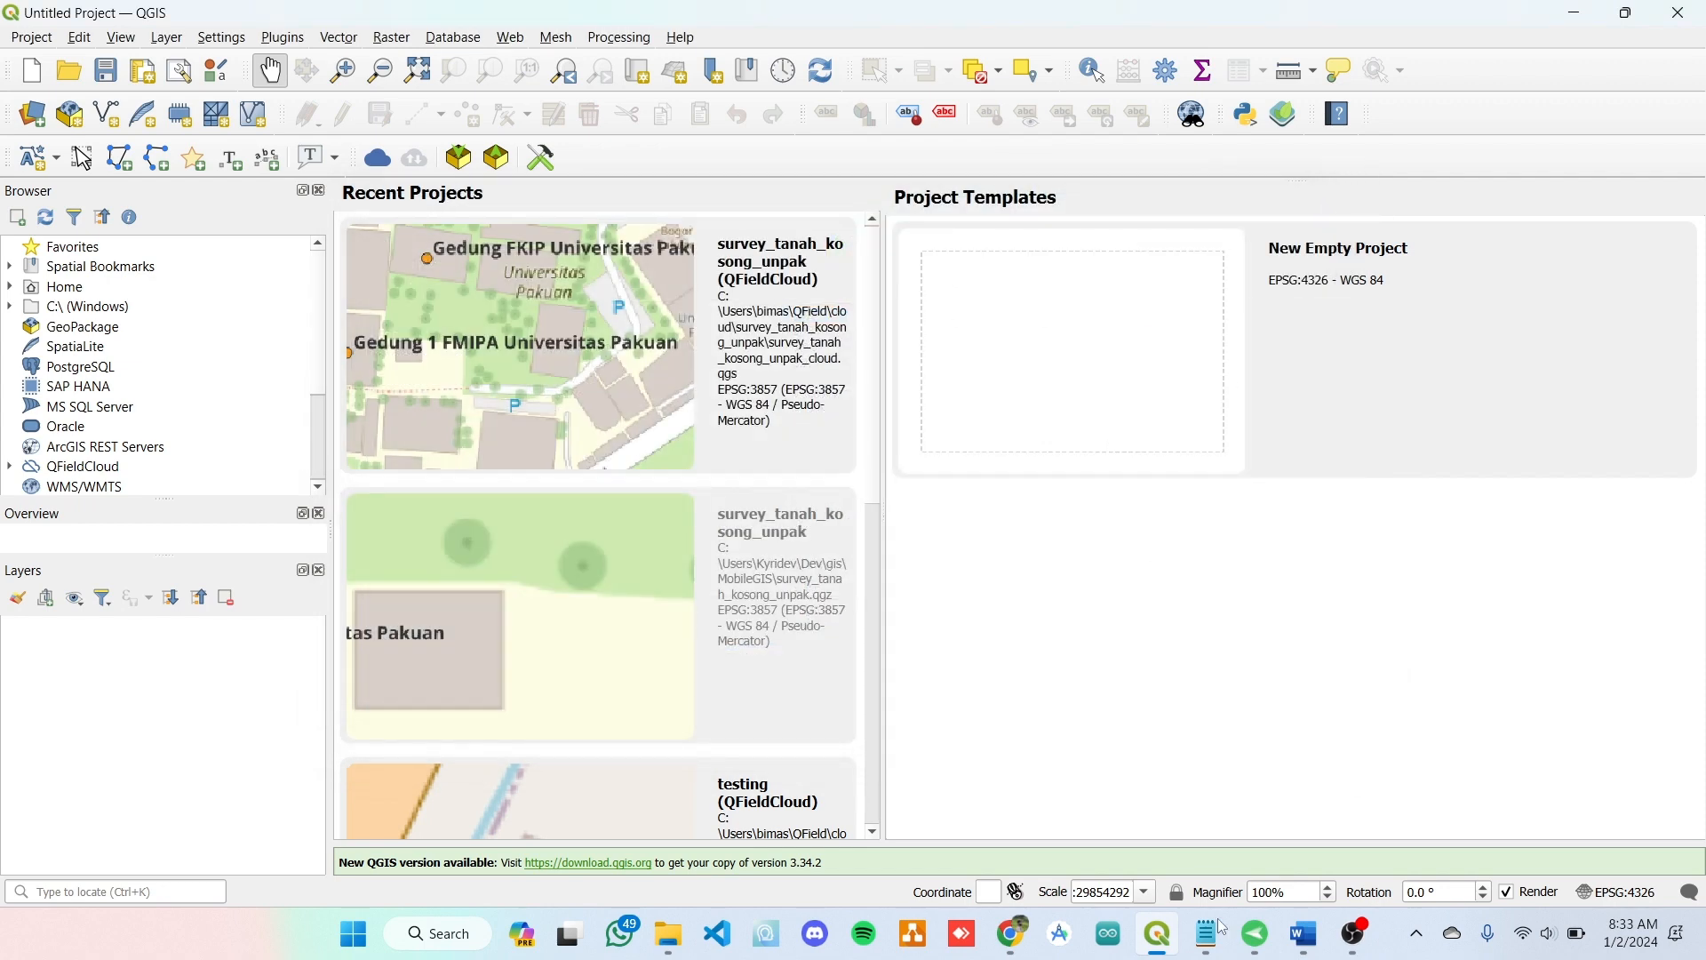
- Return to the Word guide and review the QField mobile and QGIS Desktop installation instructions, highlighting "Instal QGIS Desktop"
mouse_move(1180, 952)
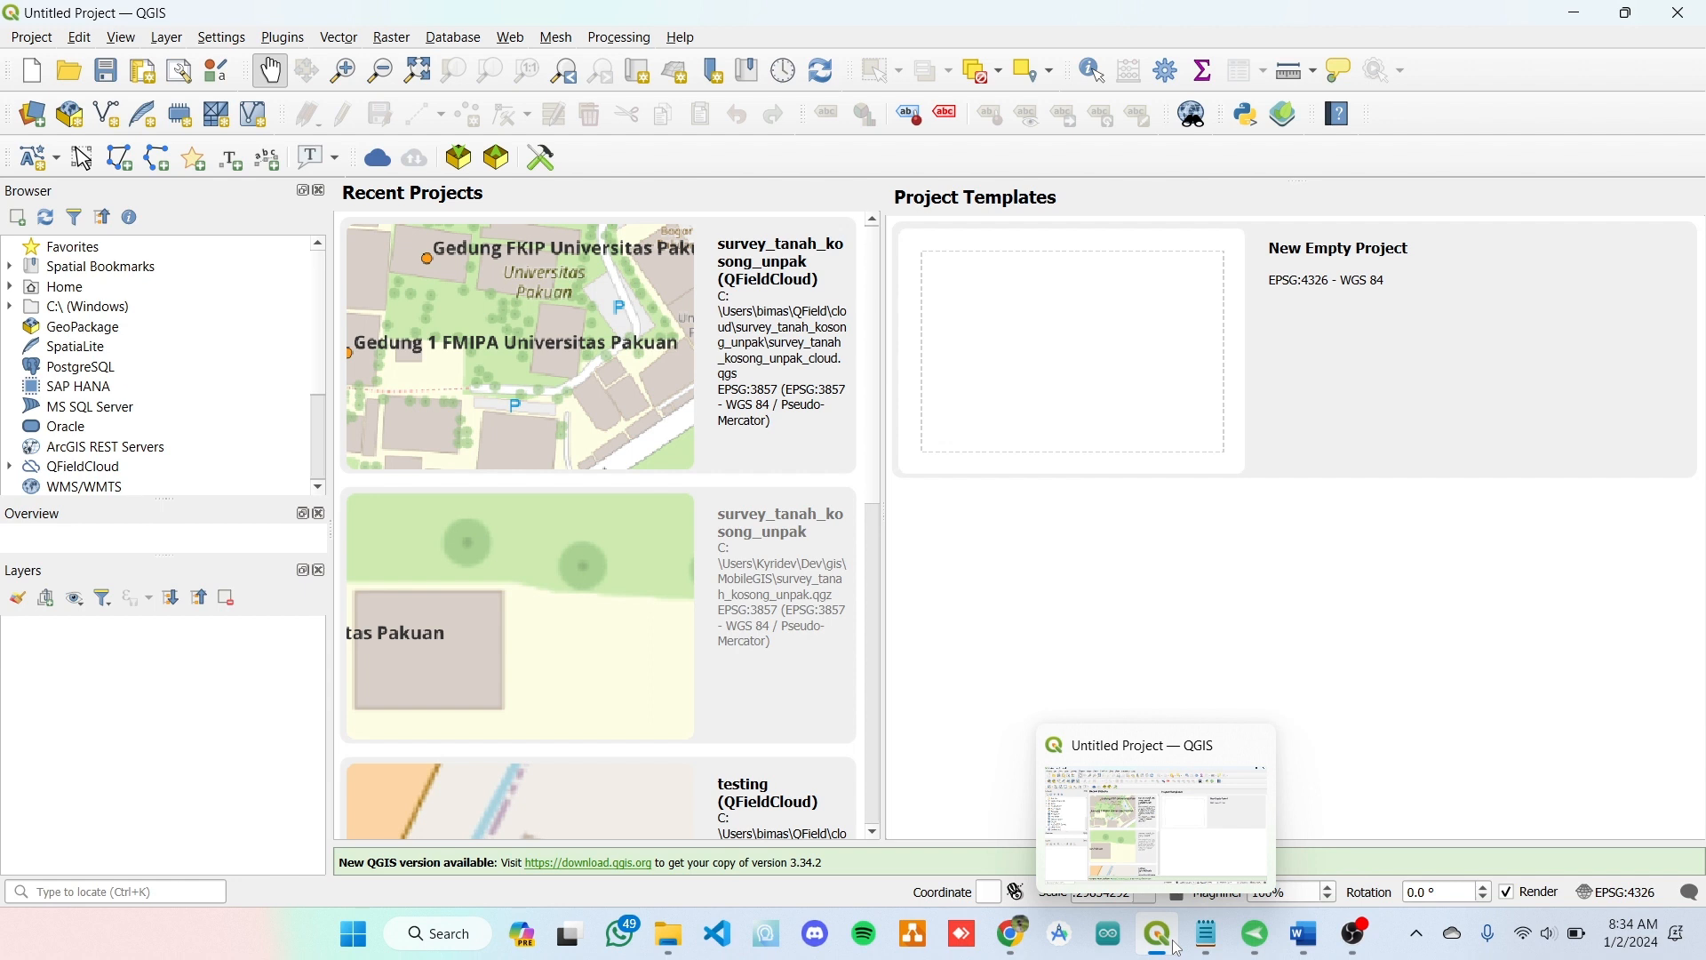
mouse_move(1264, 938)
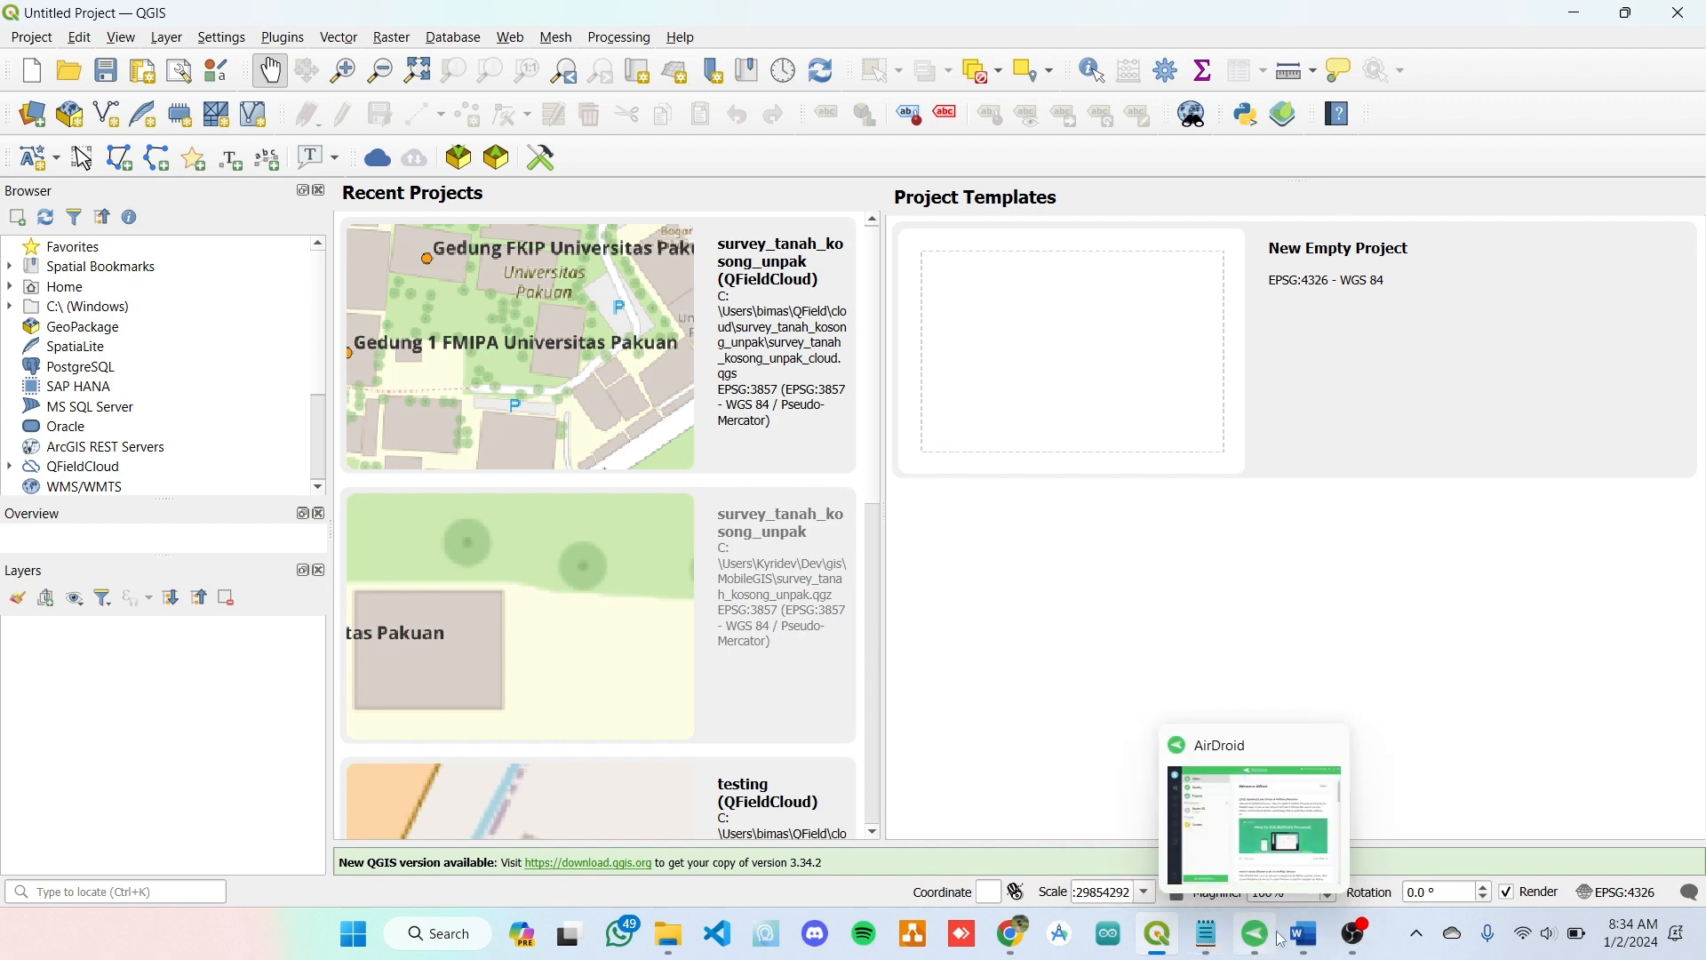
click(1303, 935)
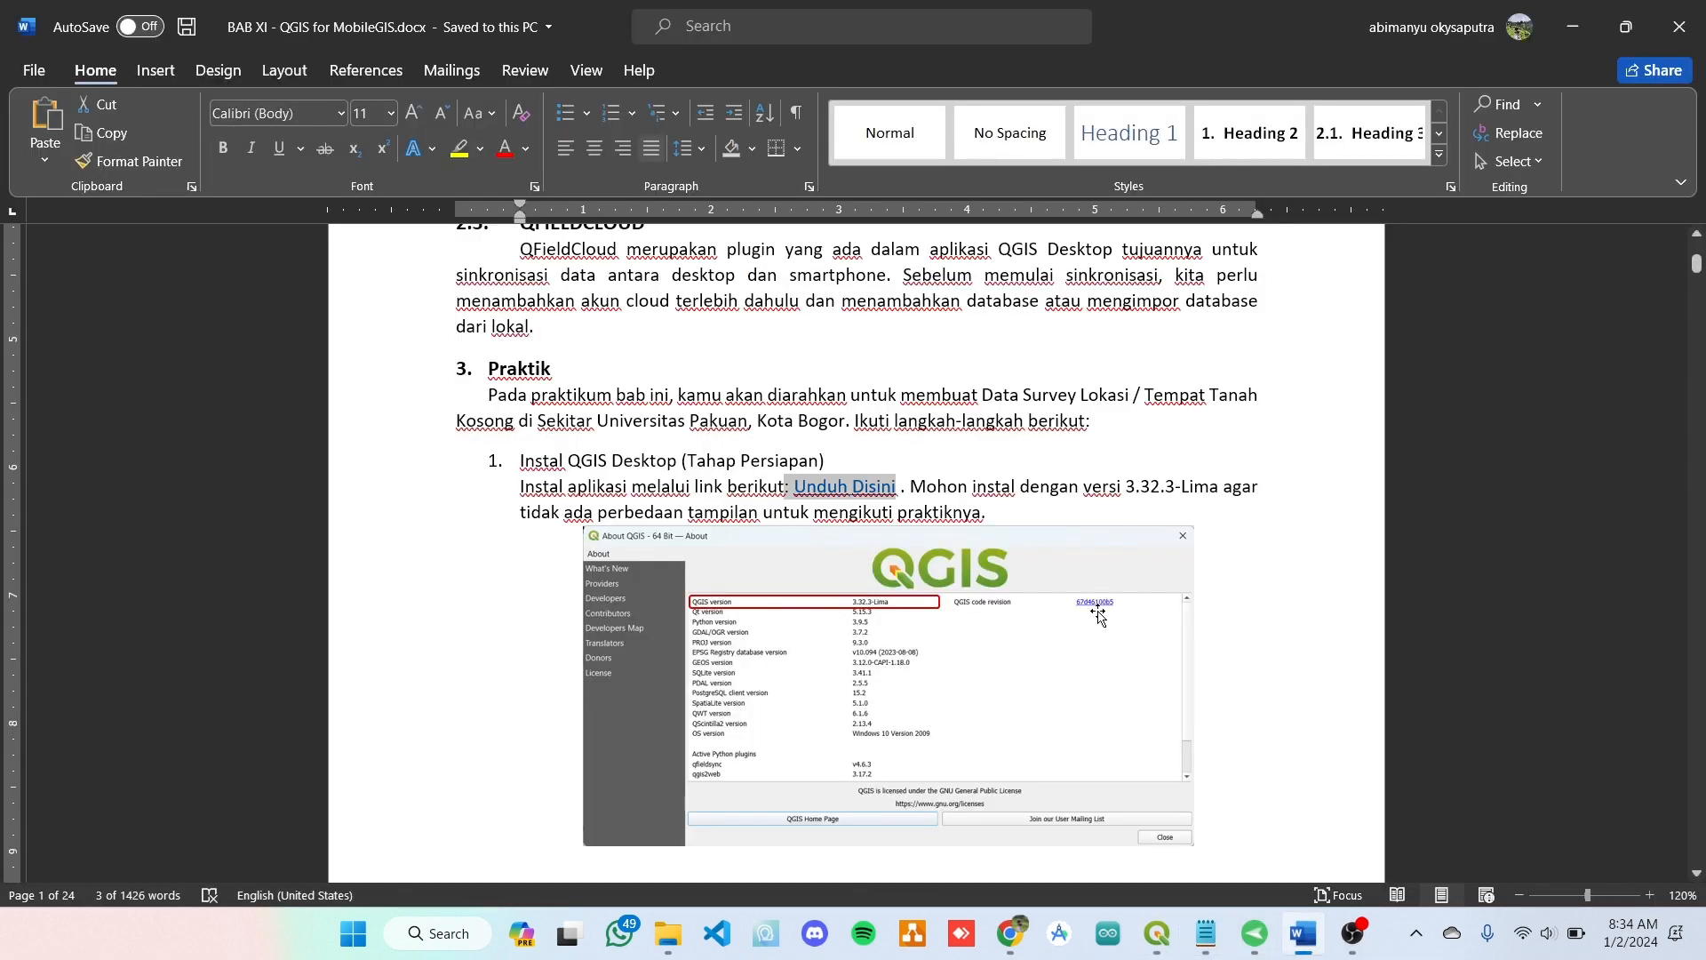
scroll(1099, 613, down, 10)
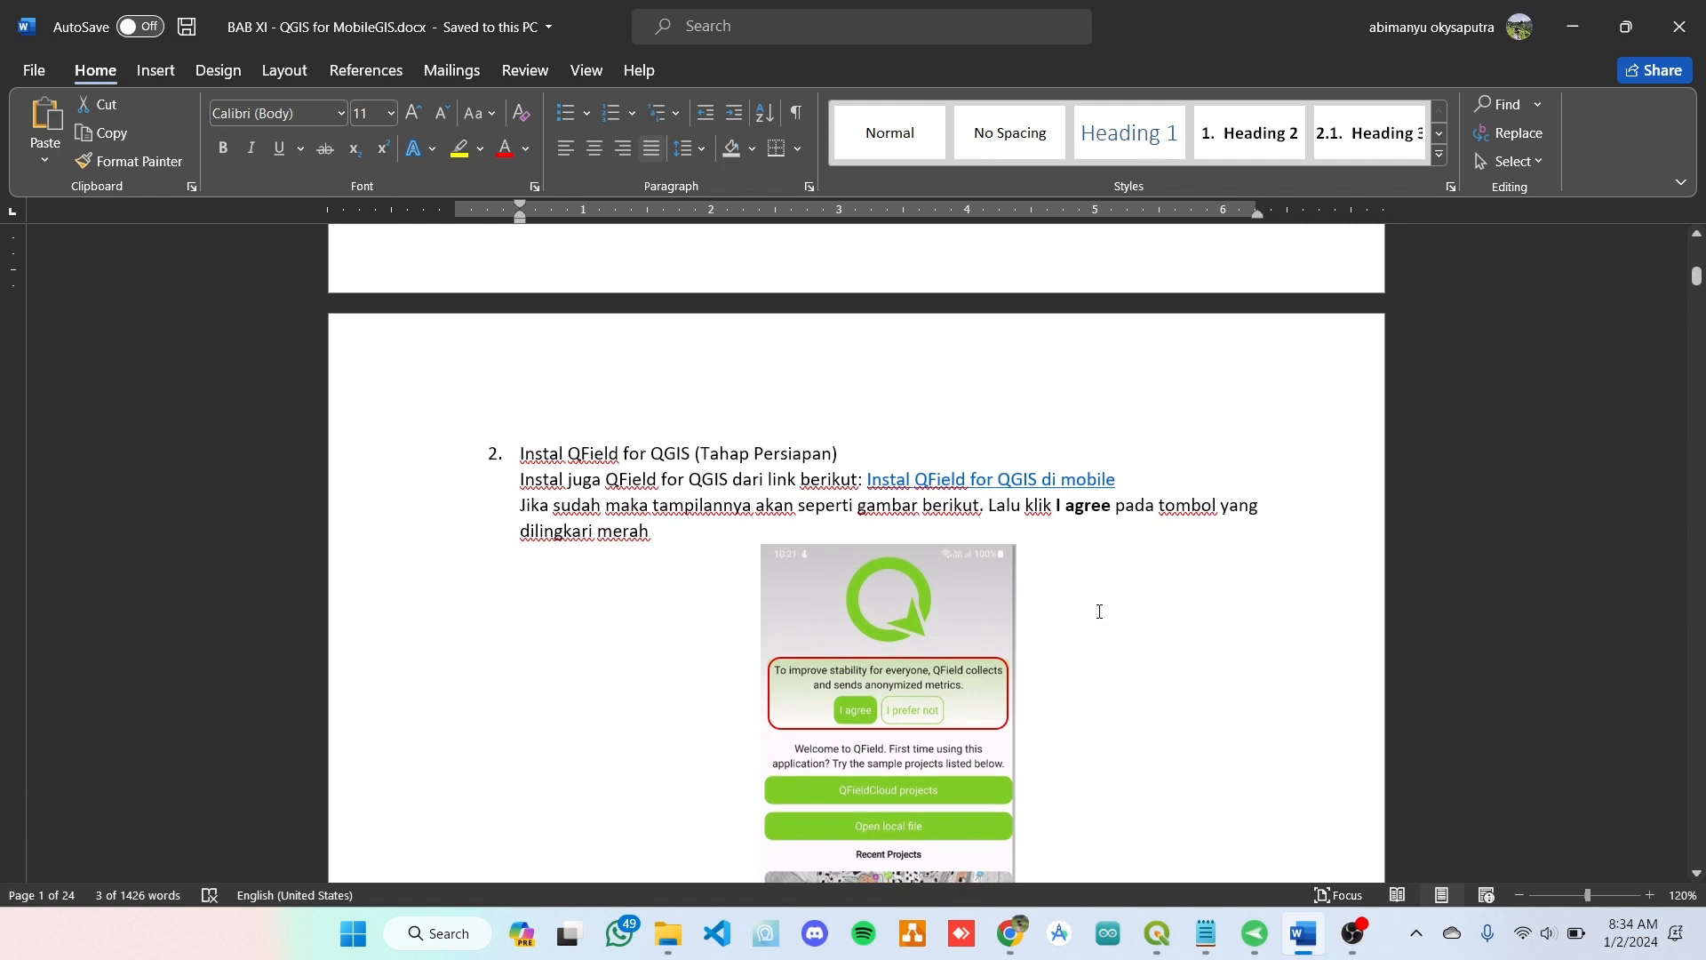
scroll(1099, 611, down, 3)
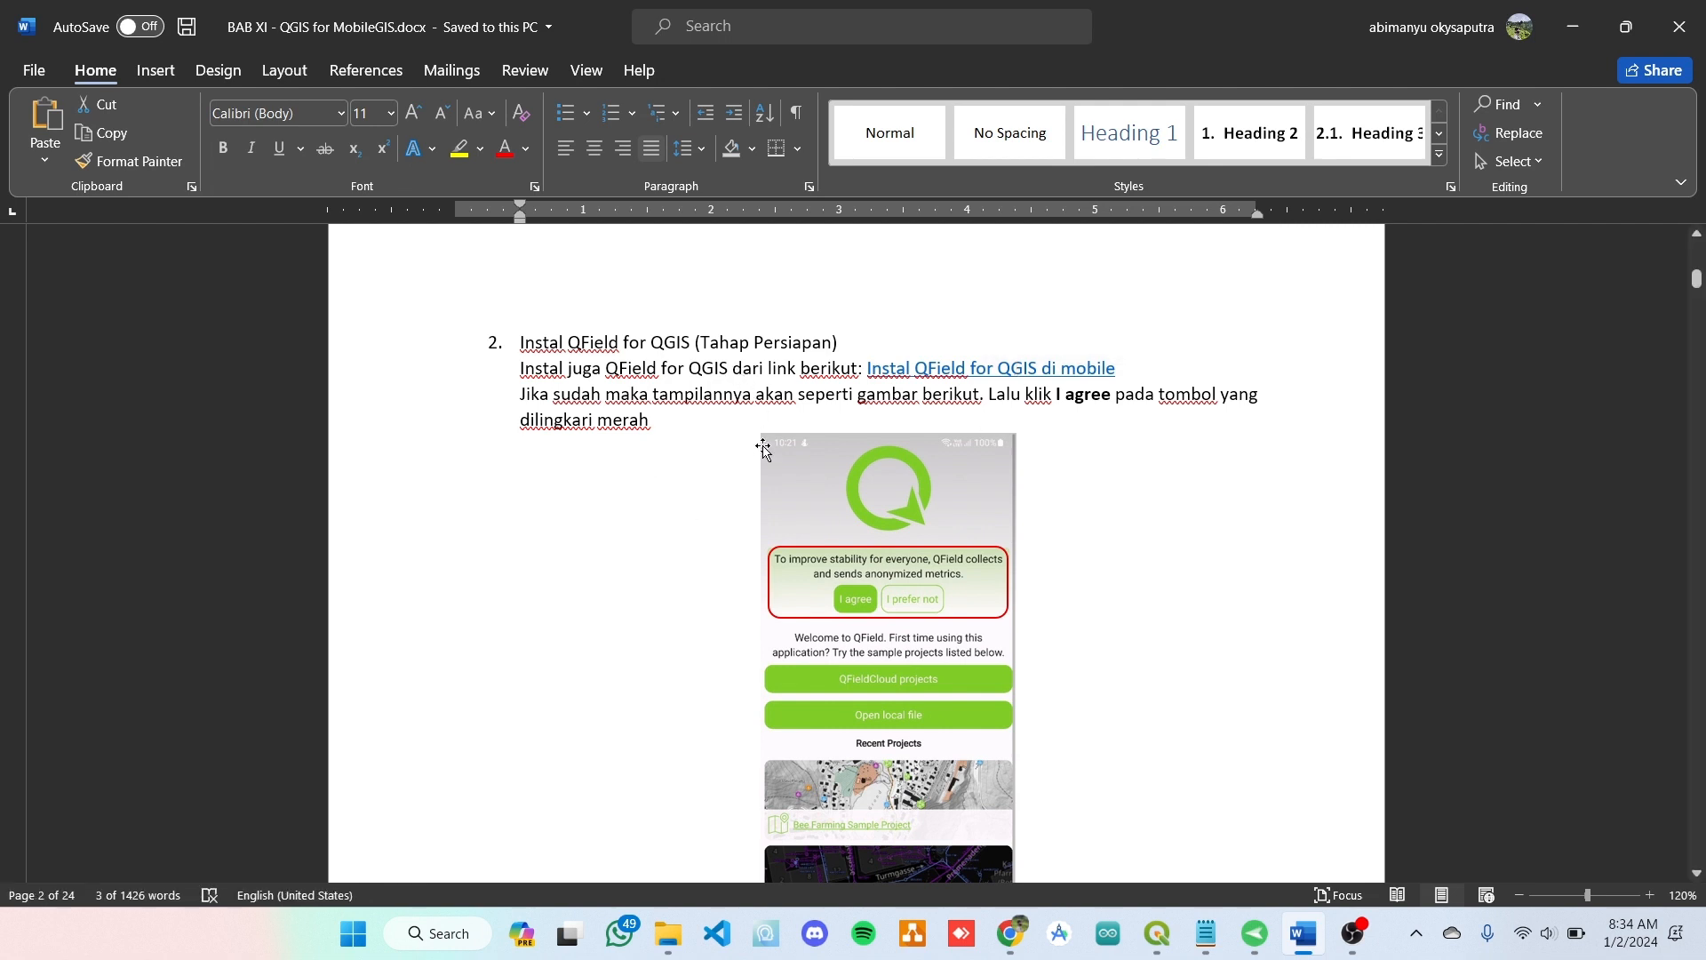
scroll(732, 597, up, 10)
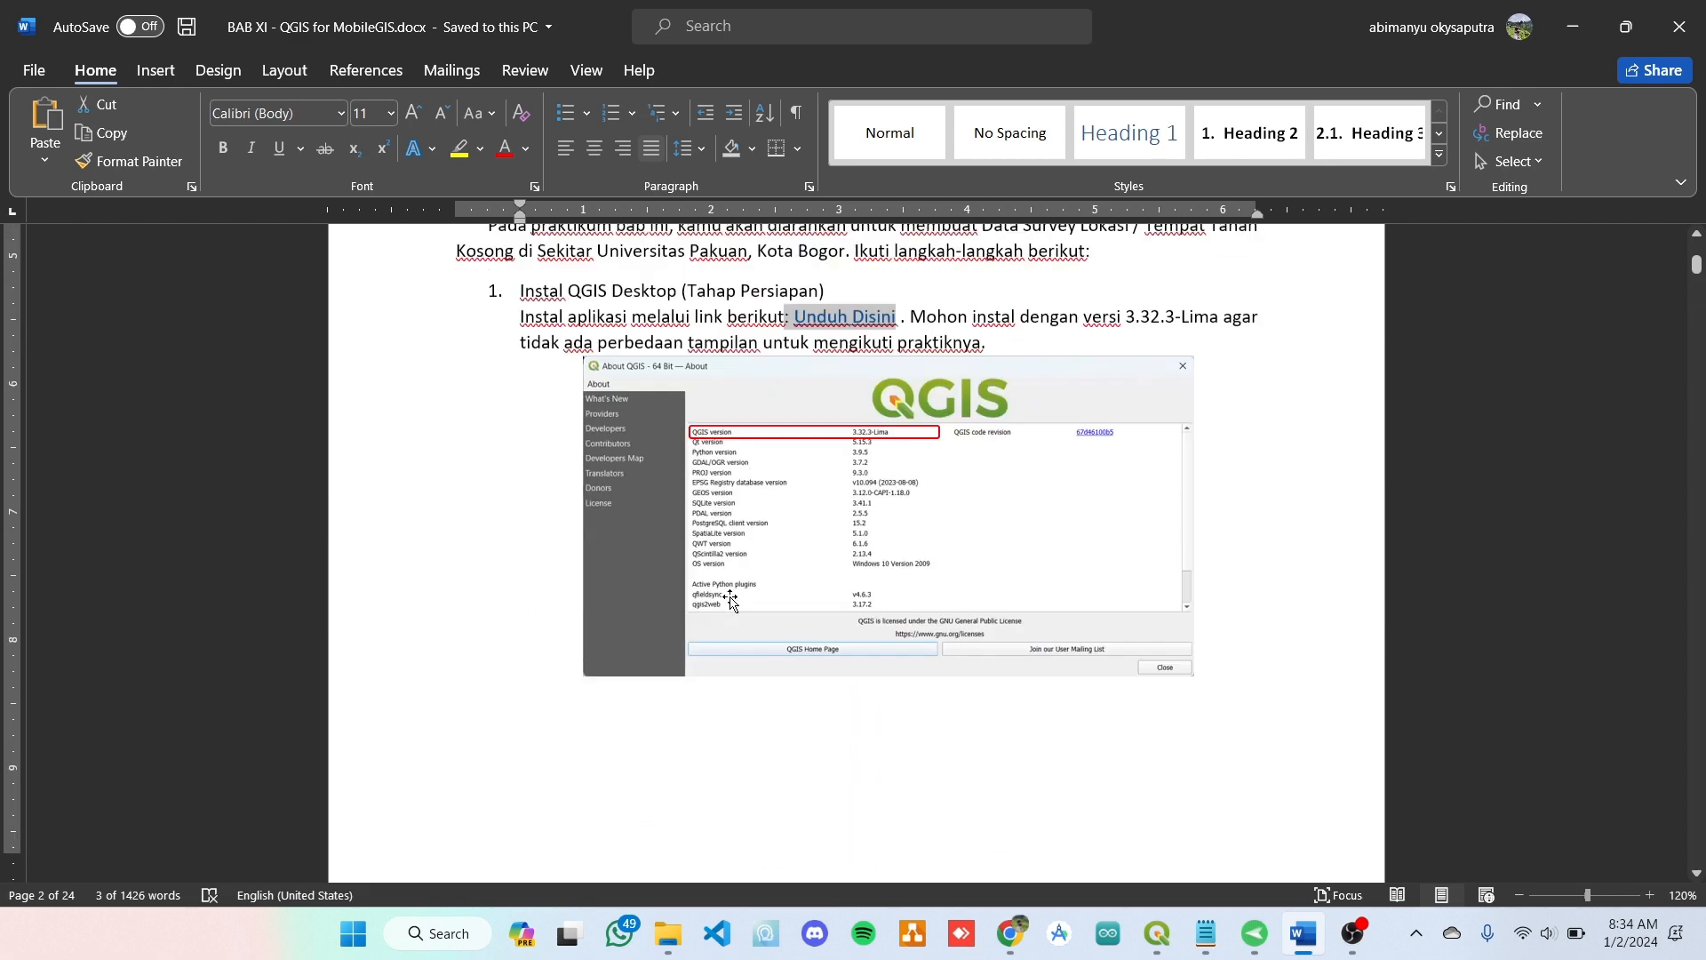
scroll(731, 597, down, 8)
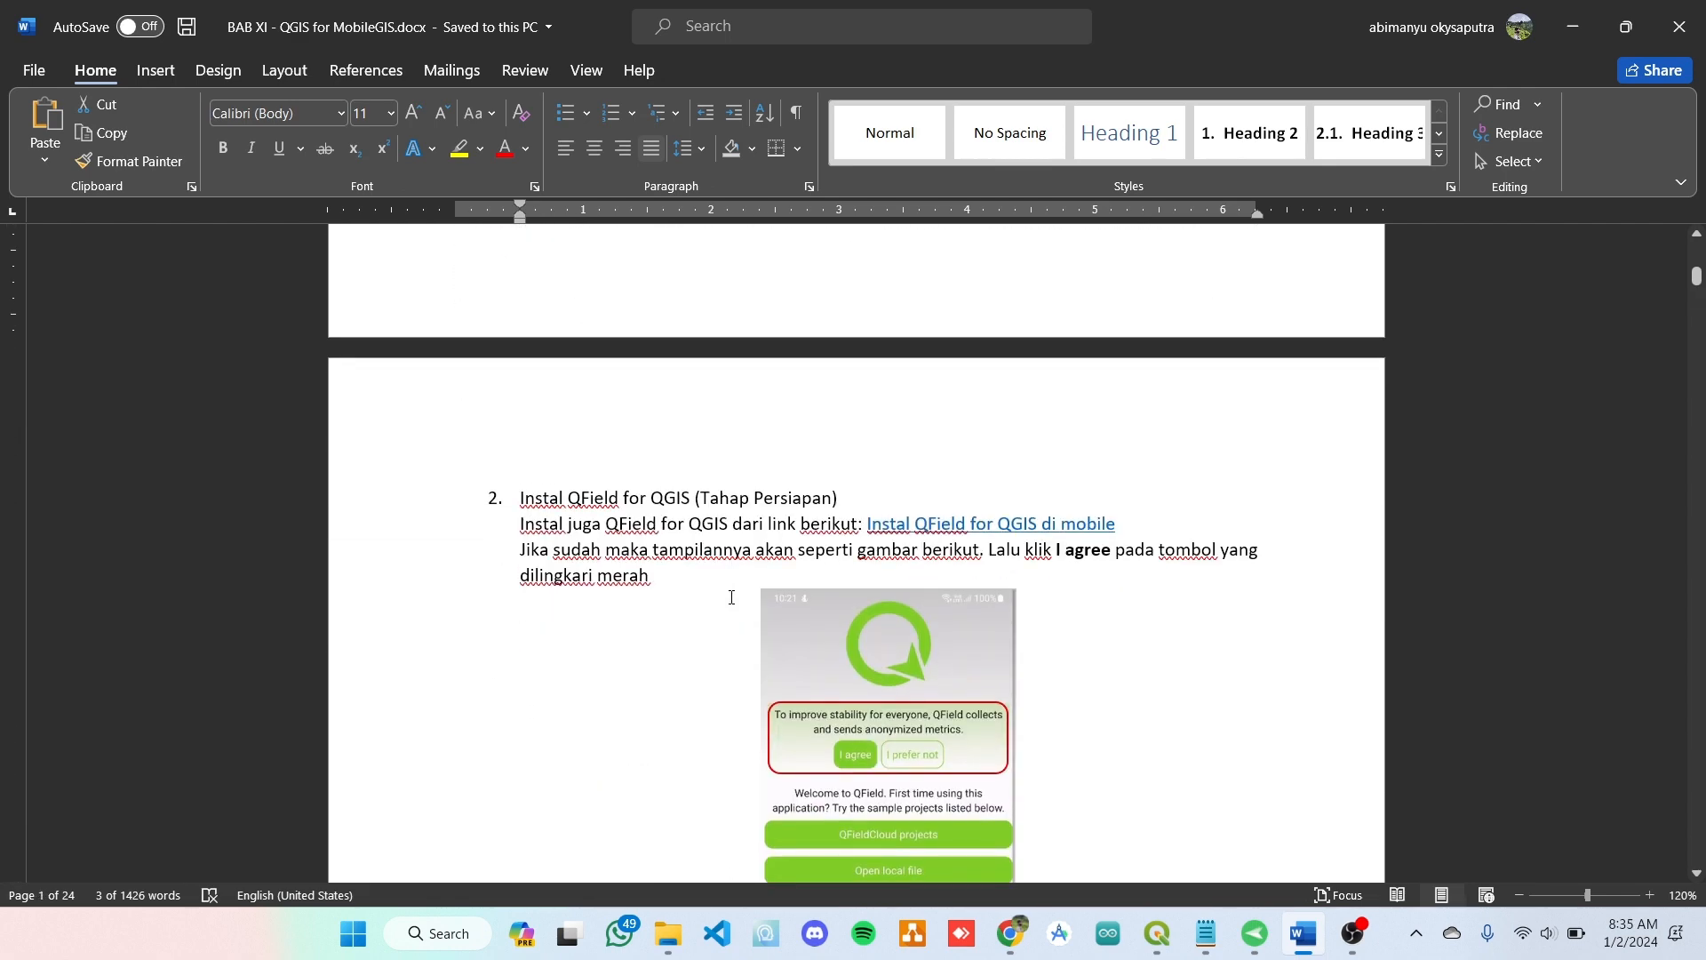
scroll(731, 597, up, 6)
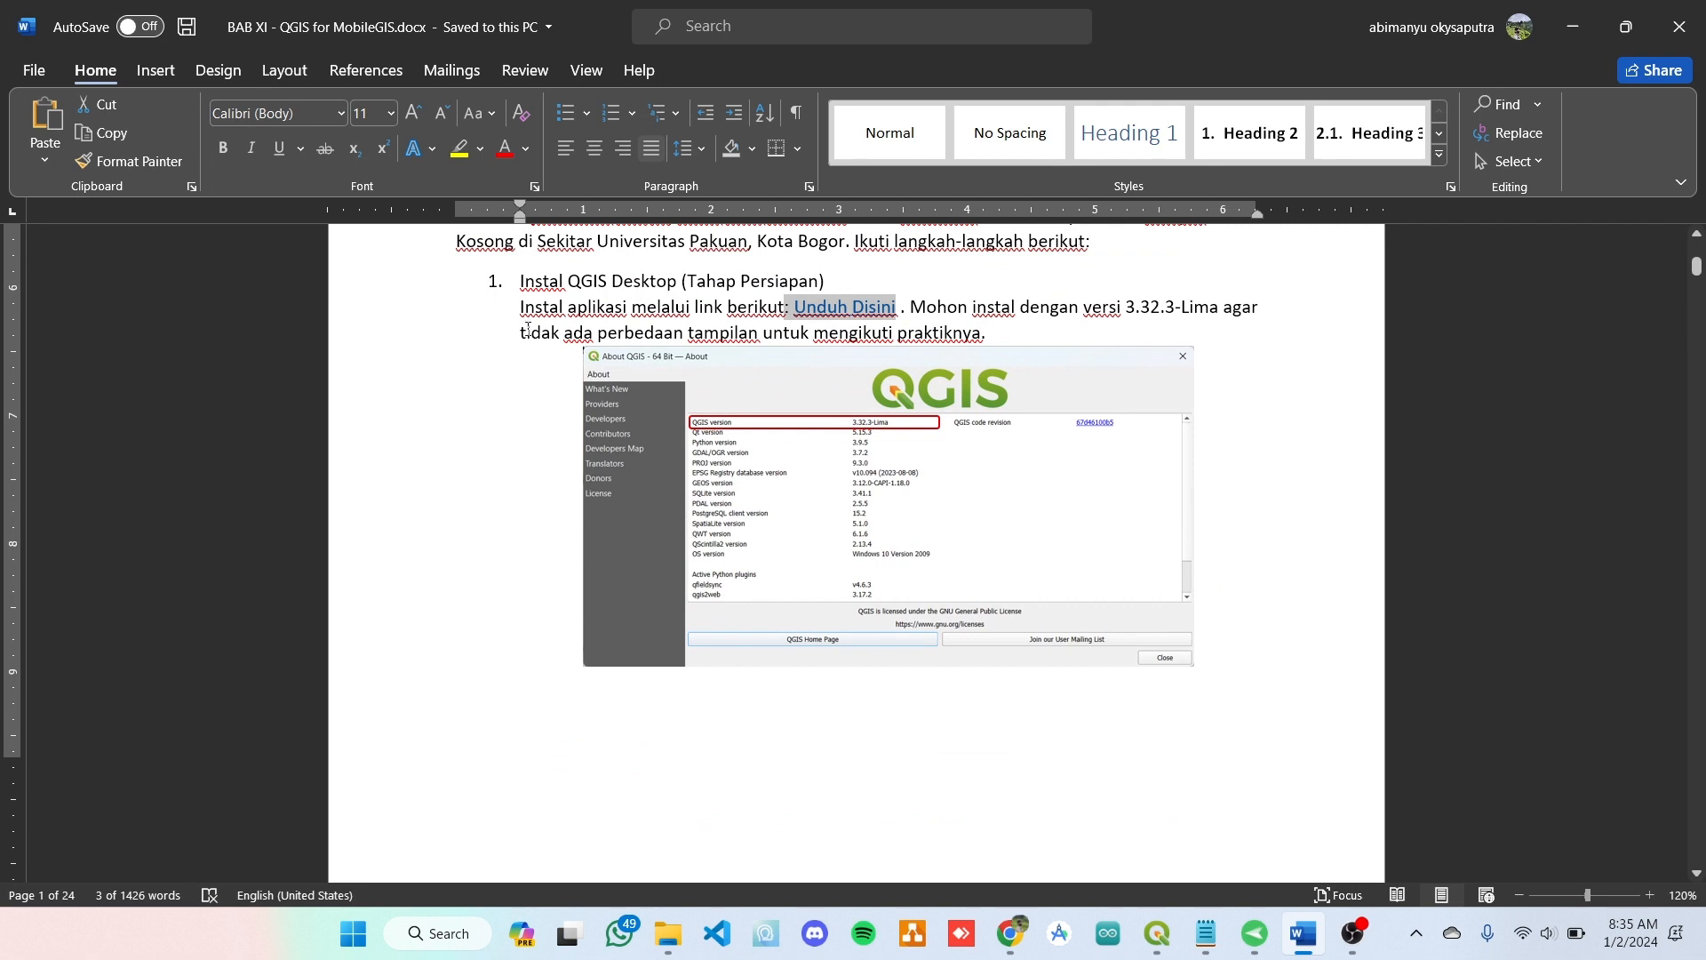
drag(522, 281, 646, 291)
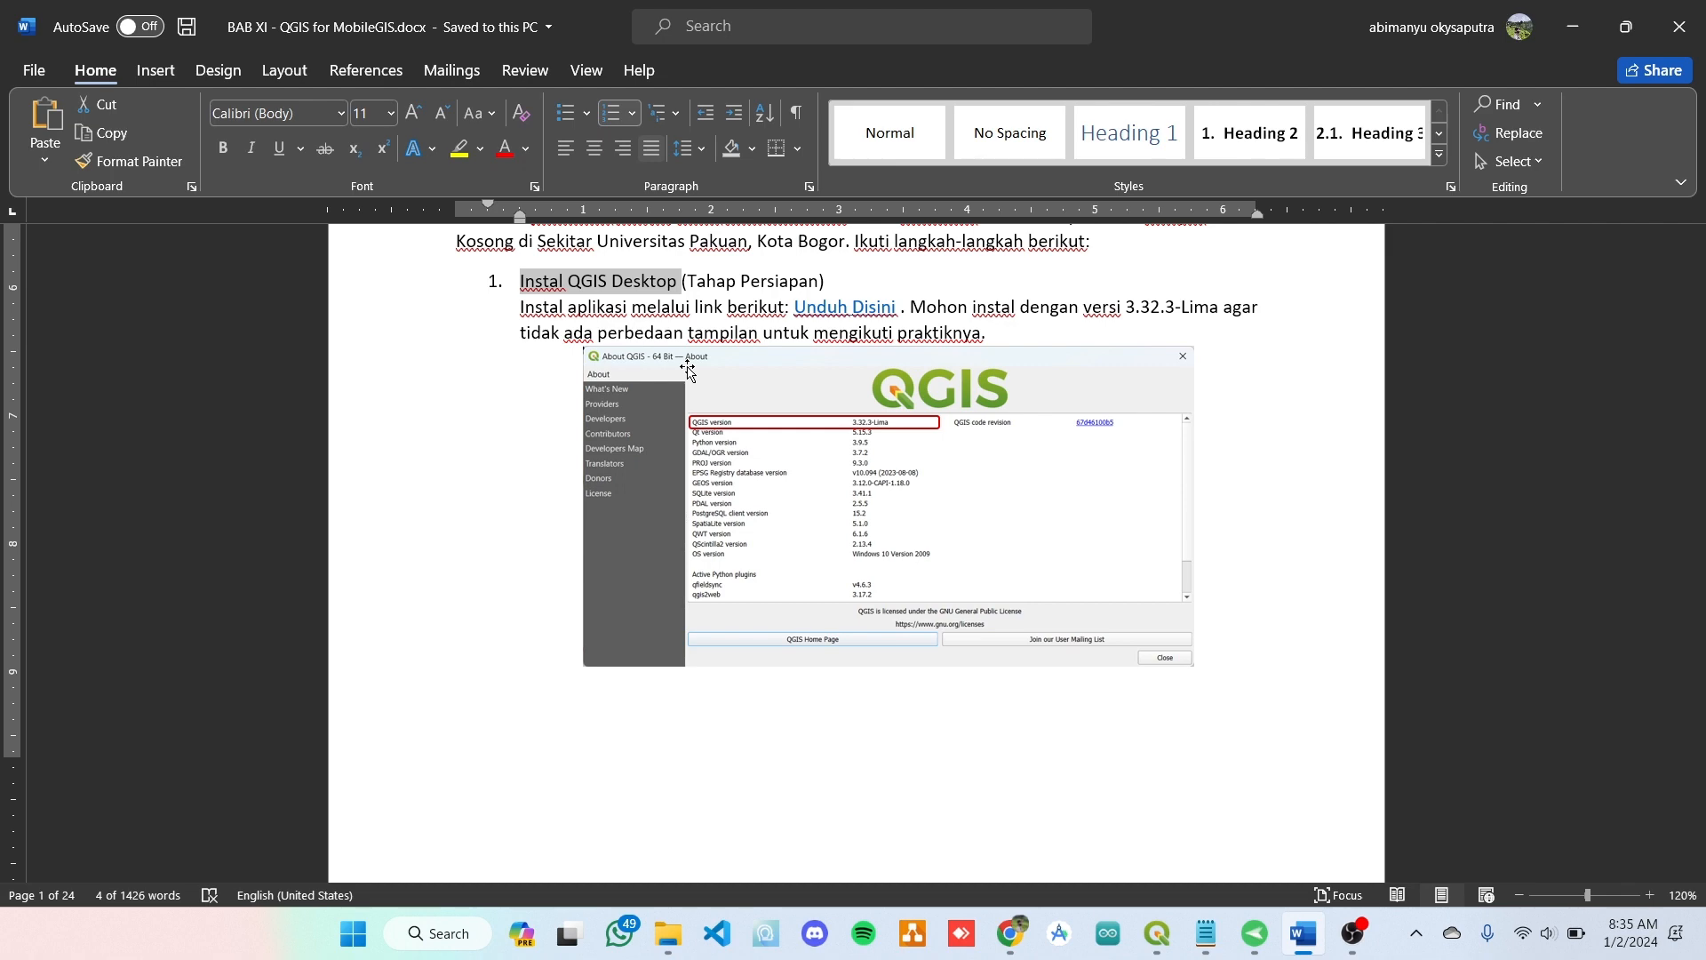
- Read the guide's QFieldCloud plugin installation section, including the Manage and Install Plugins and QFieldSync search instructions
scroll(688, 370, down, 15)
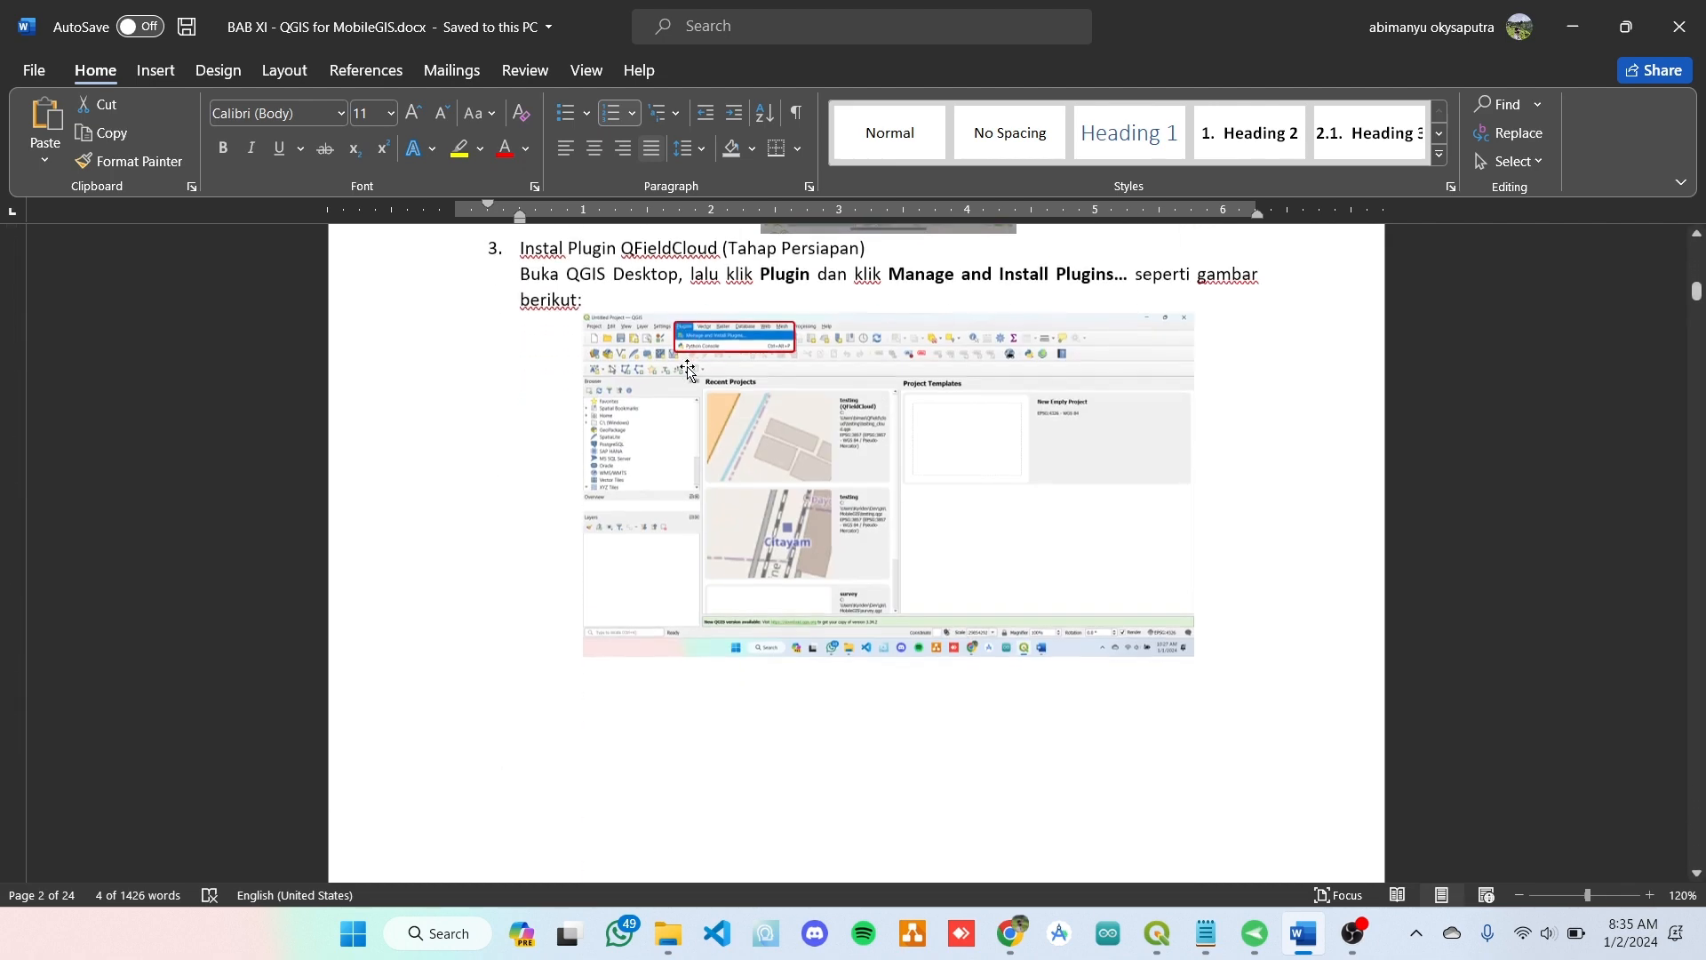
scroll(688, 370, up, 2)
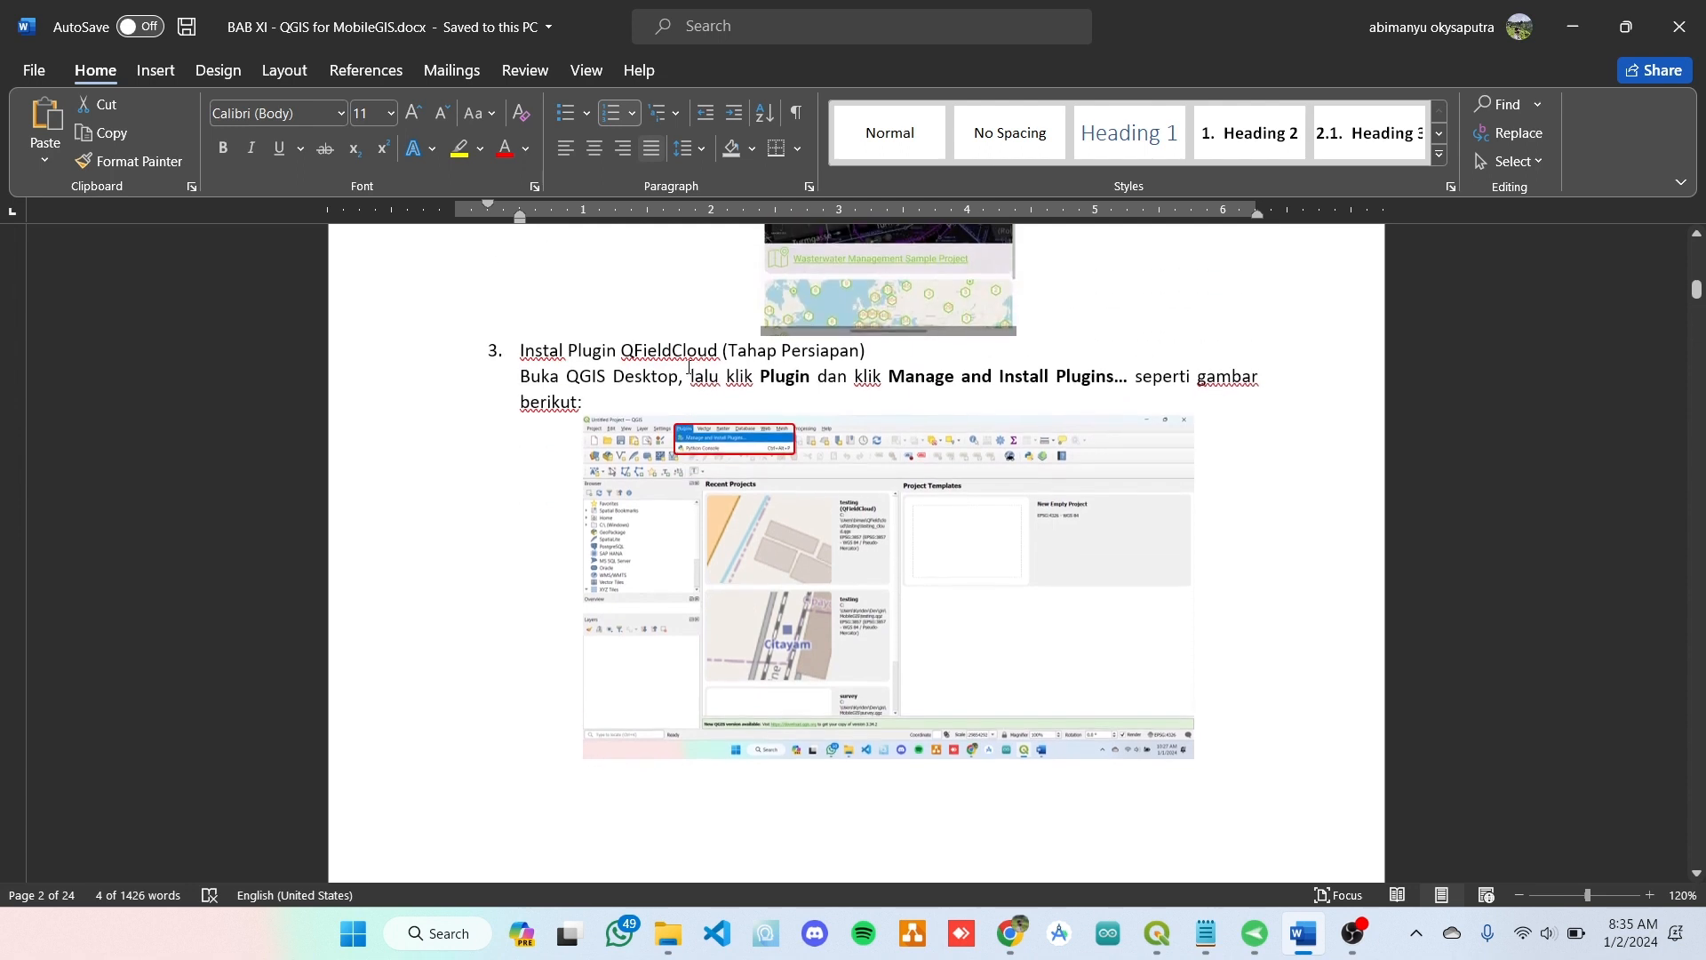
scroll(688, 367, up, 4)
scroll(688, 367, down, 2)
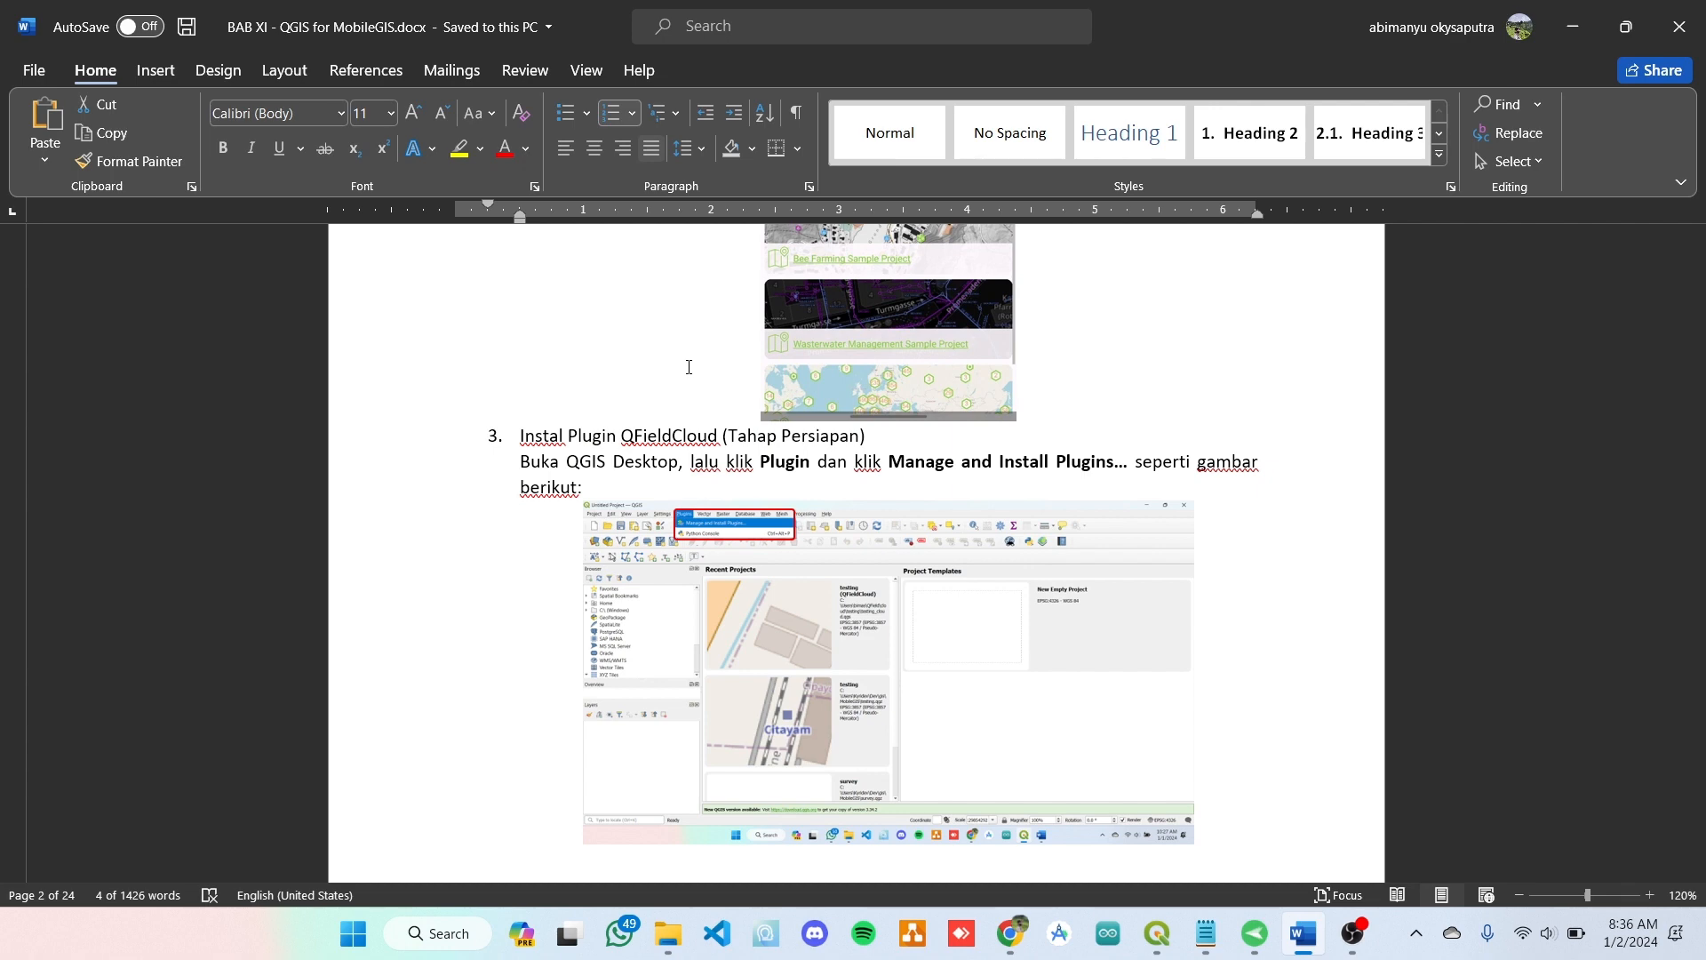
scroll(587, 700, down, 5)
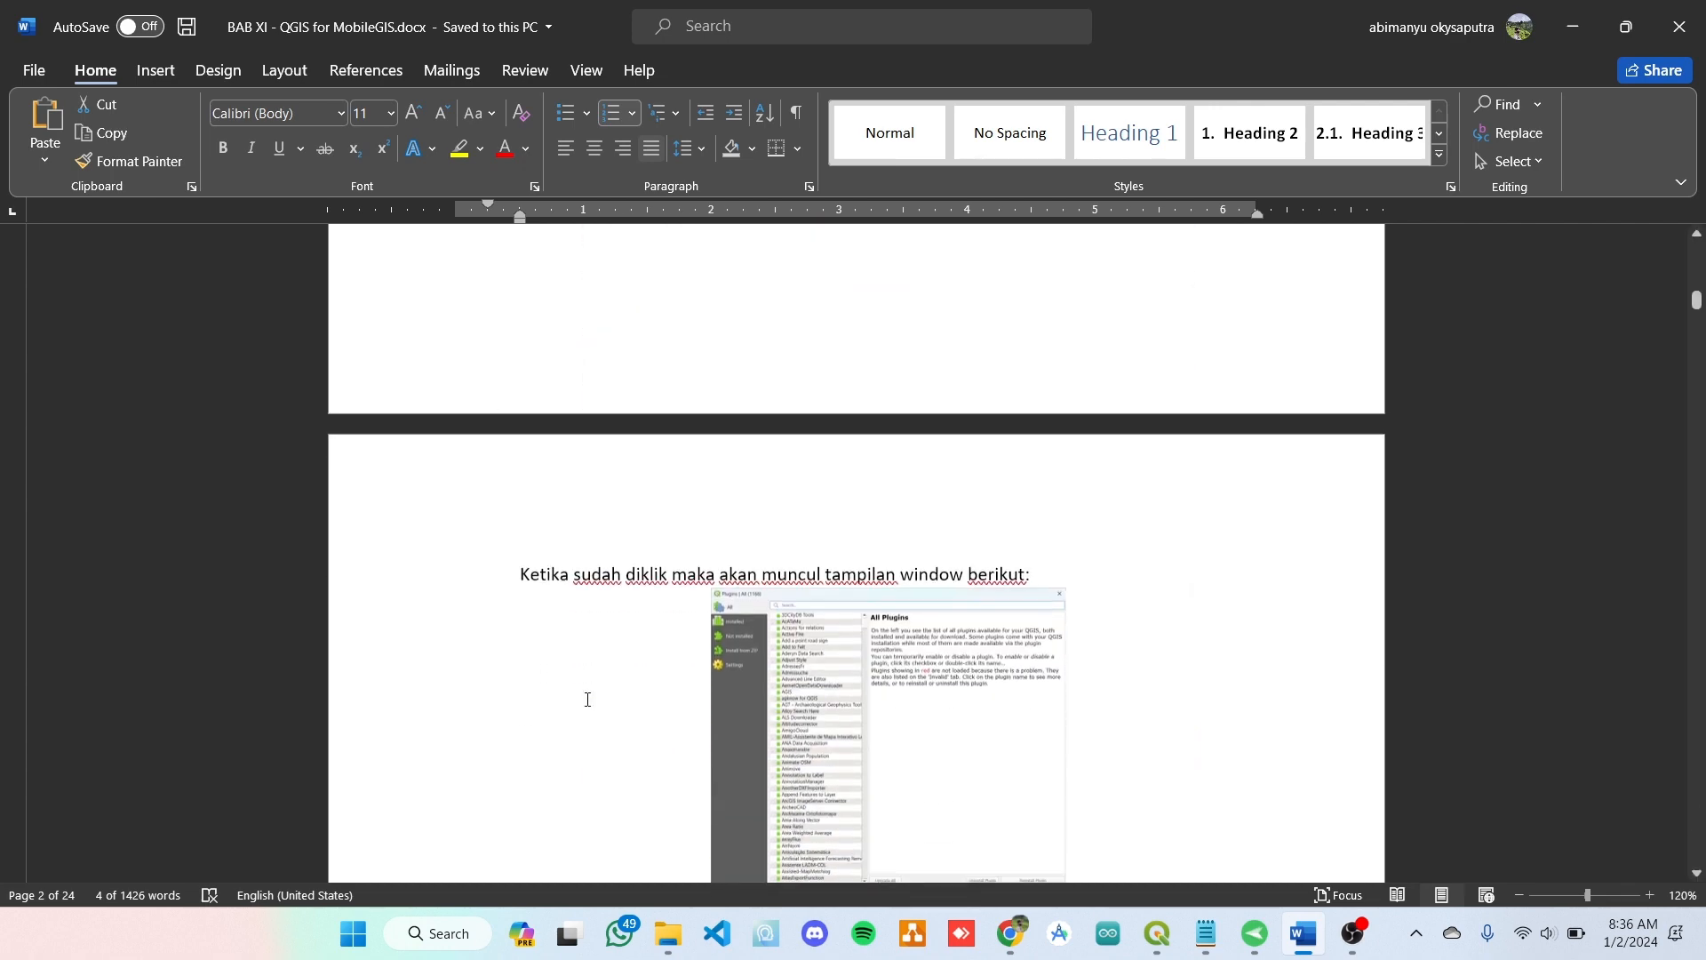
scroll(587, 699, down, 5)
scroll(587, 699, up, 2)
scroll(587, 699, down, 1)
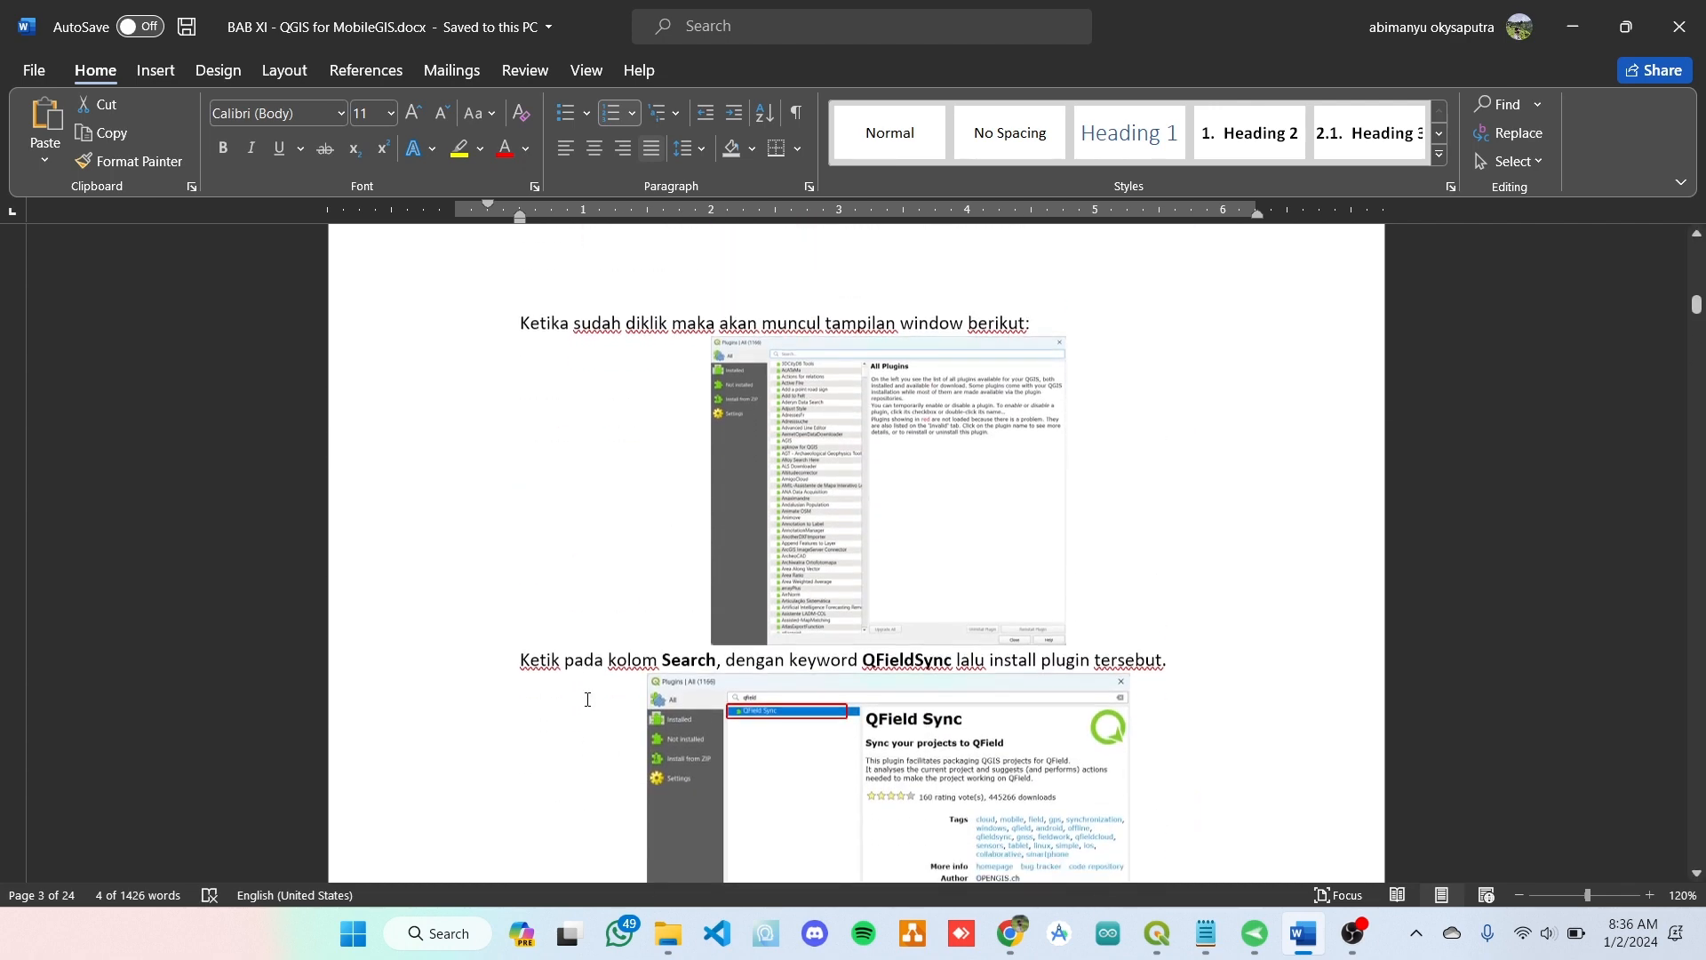
scroll(587, 700, down, 1)
scroll(587, 700, up, 3)
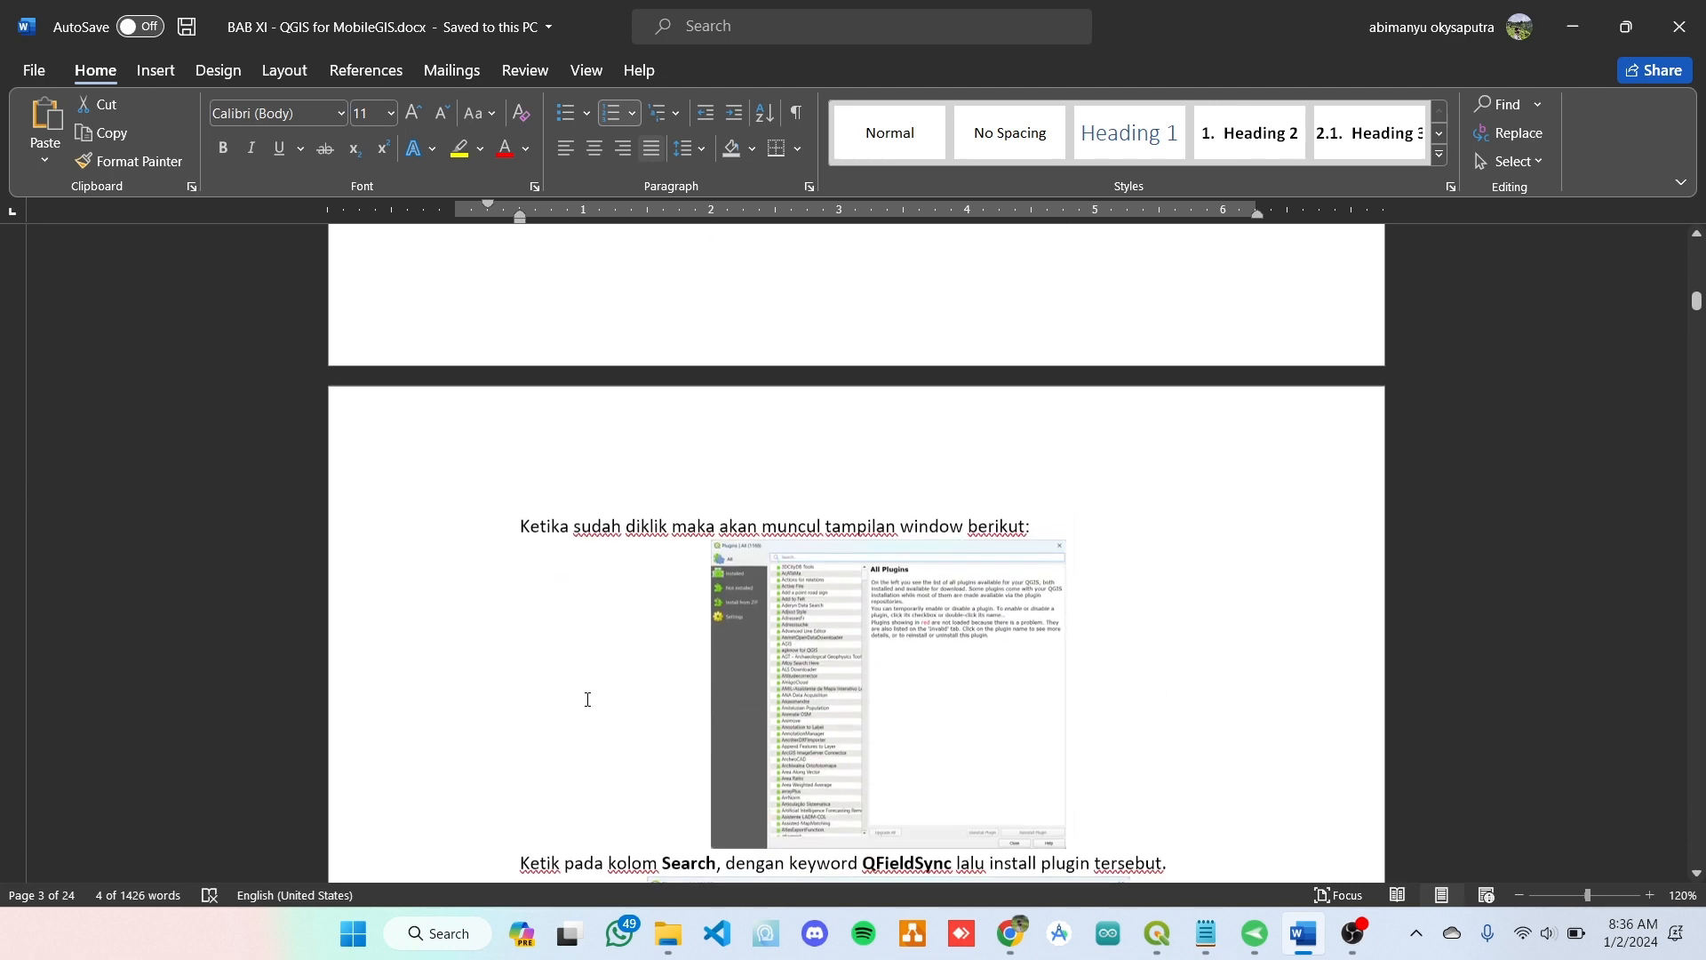
scroll(855, 696, up, 7)
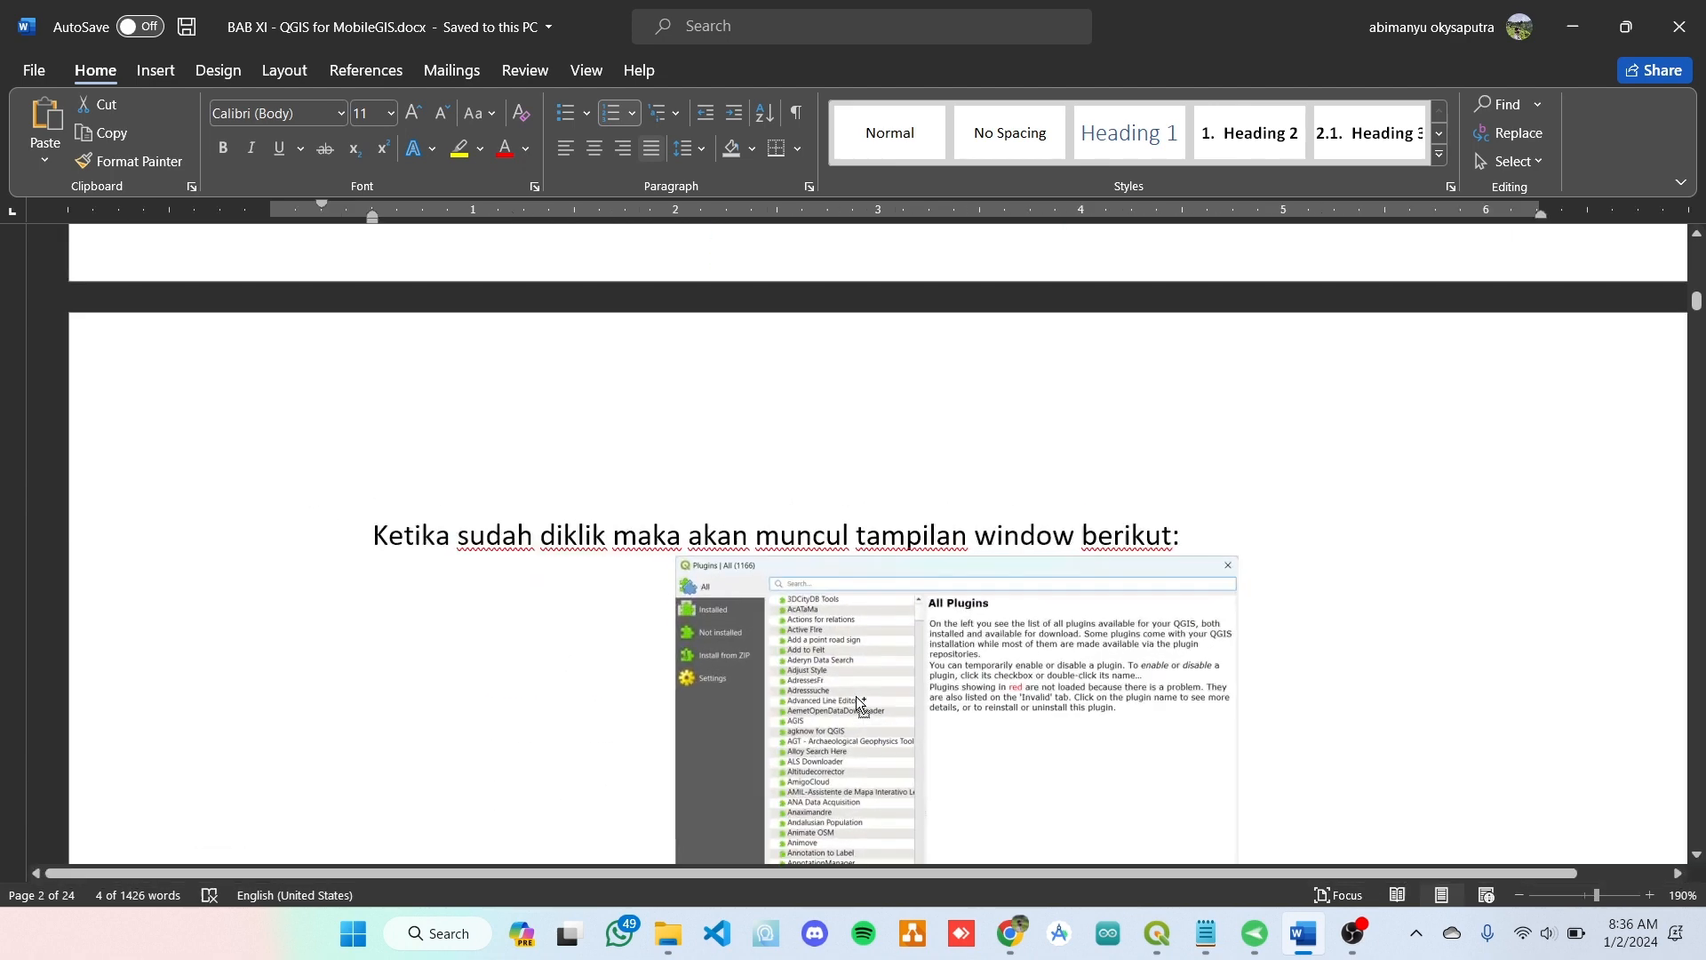
- Switch to QGIS and look for the plugin management commands
key(alt+Tab)
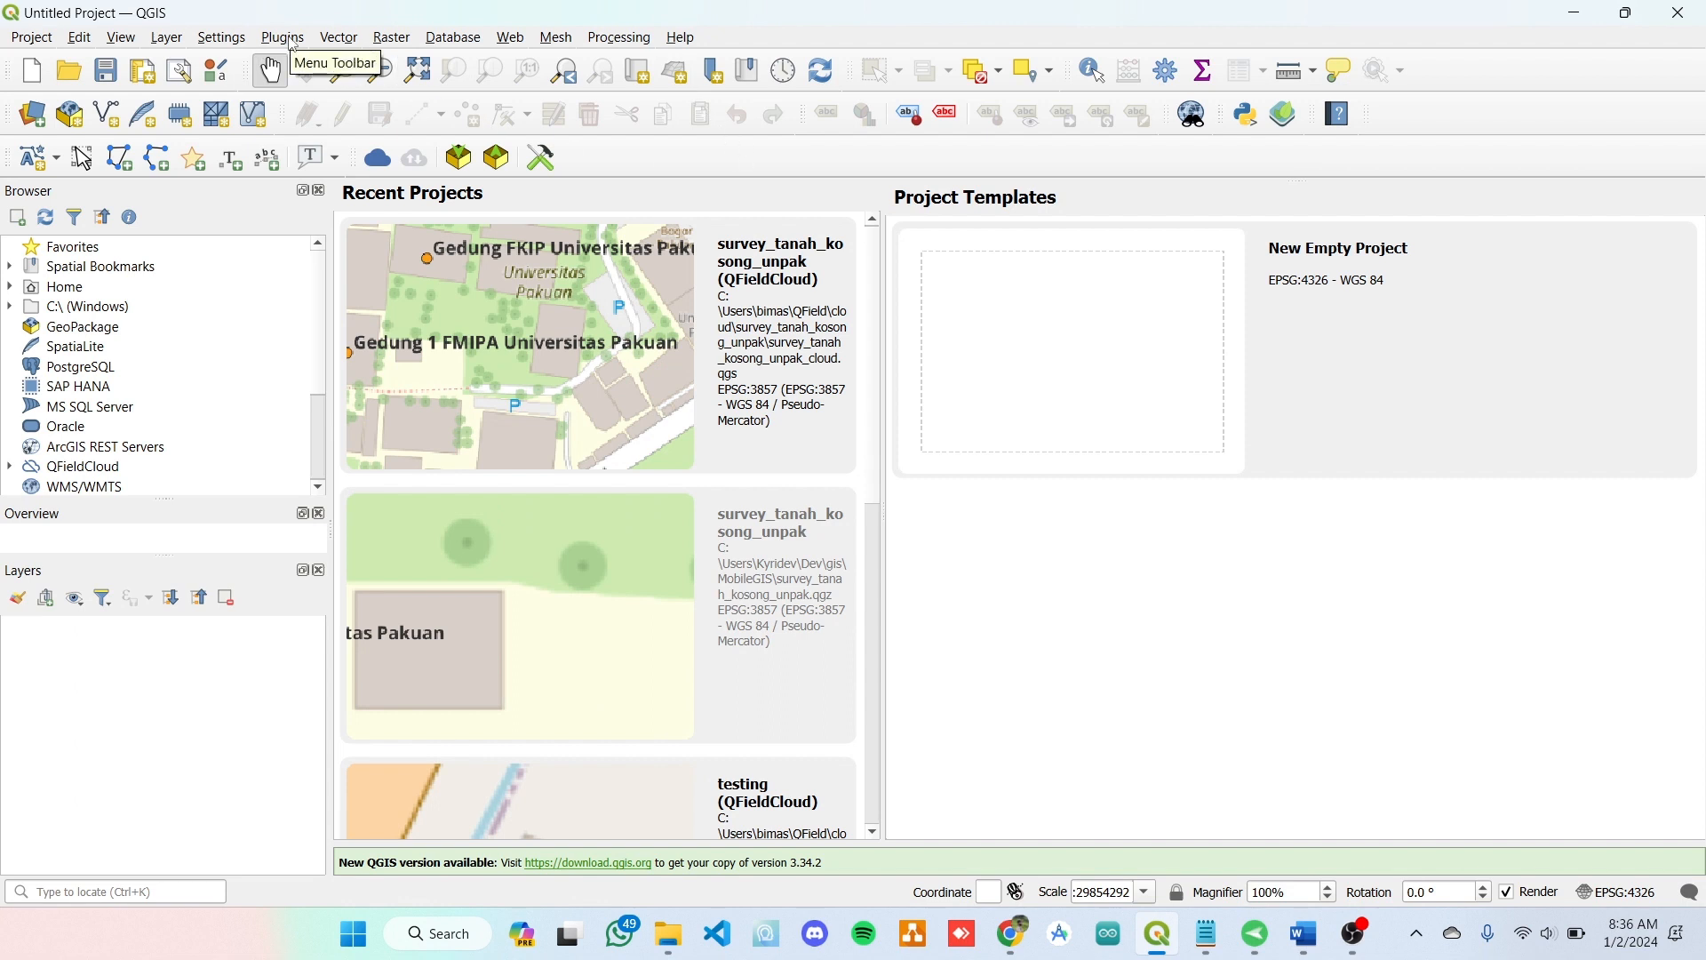
click(285, 37)
click(292, 39)
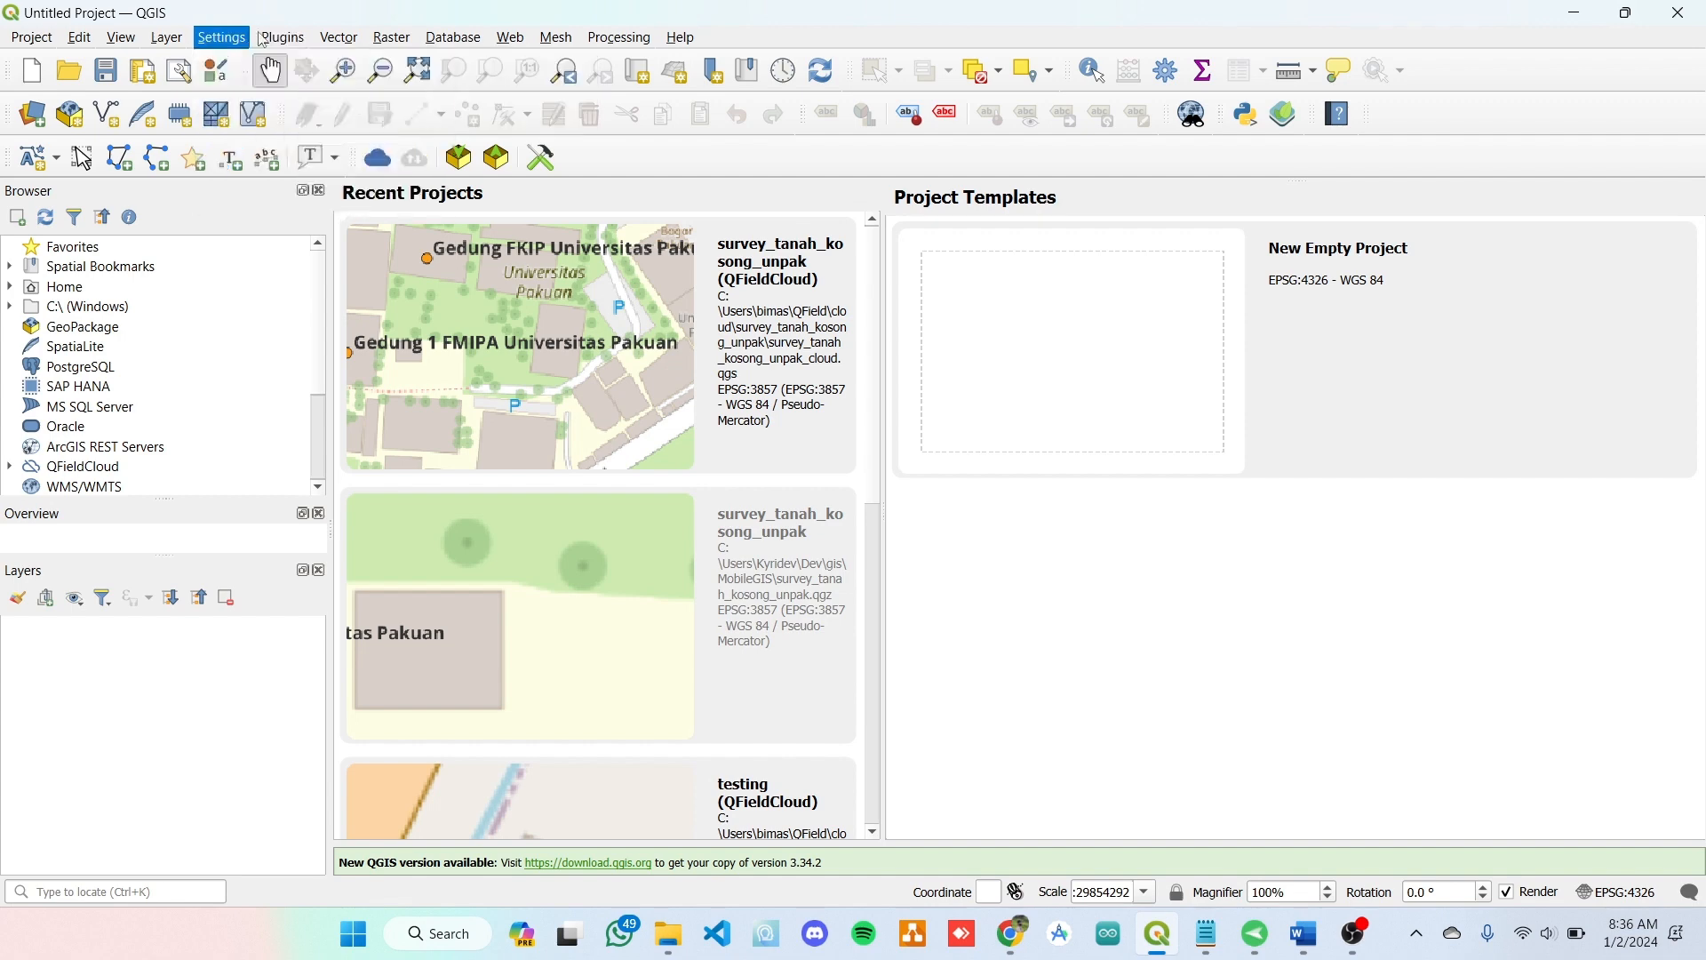
click(291, 37)
click(311, 9)
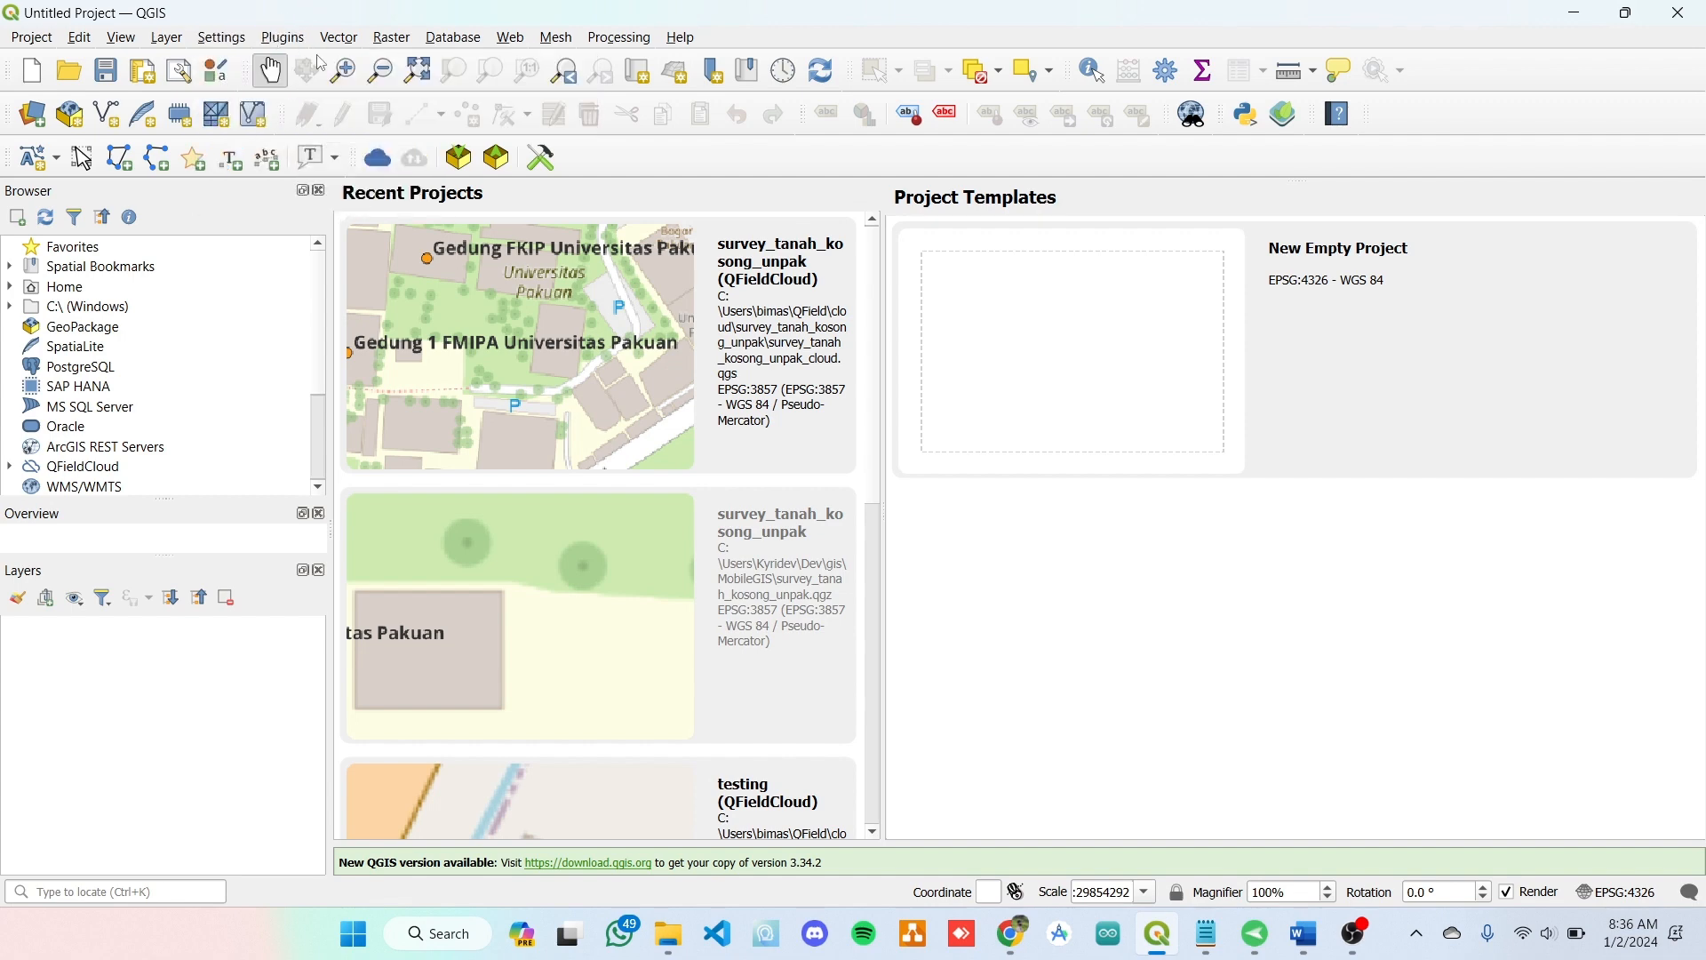
click(442, 935)
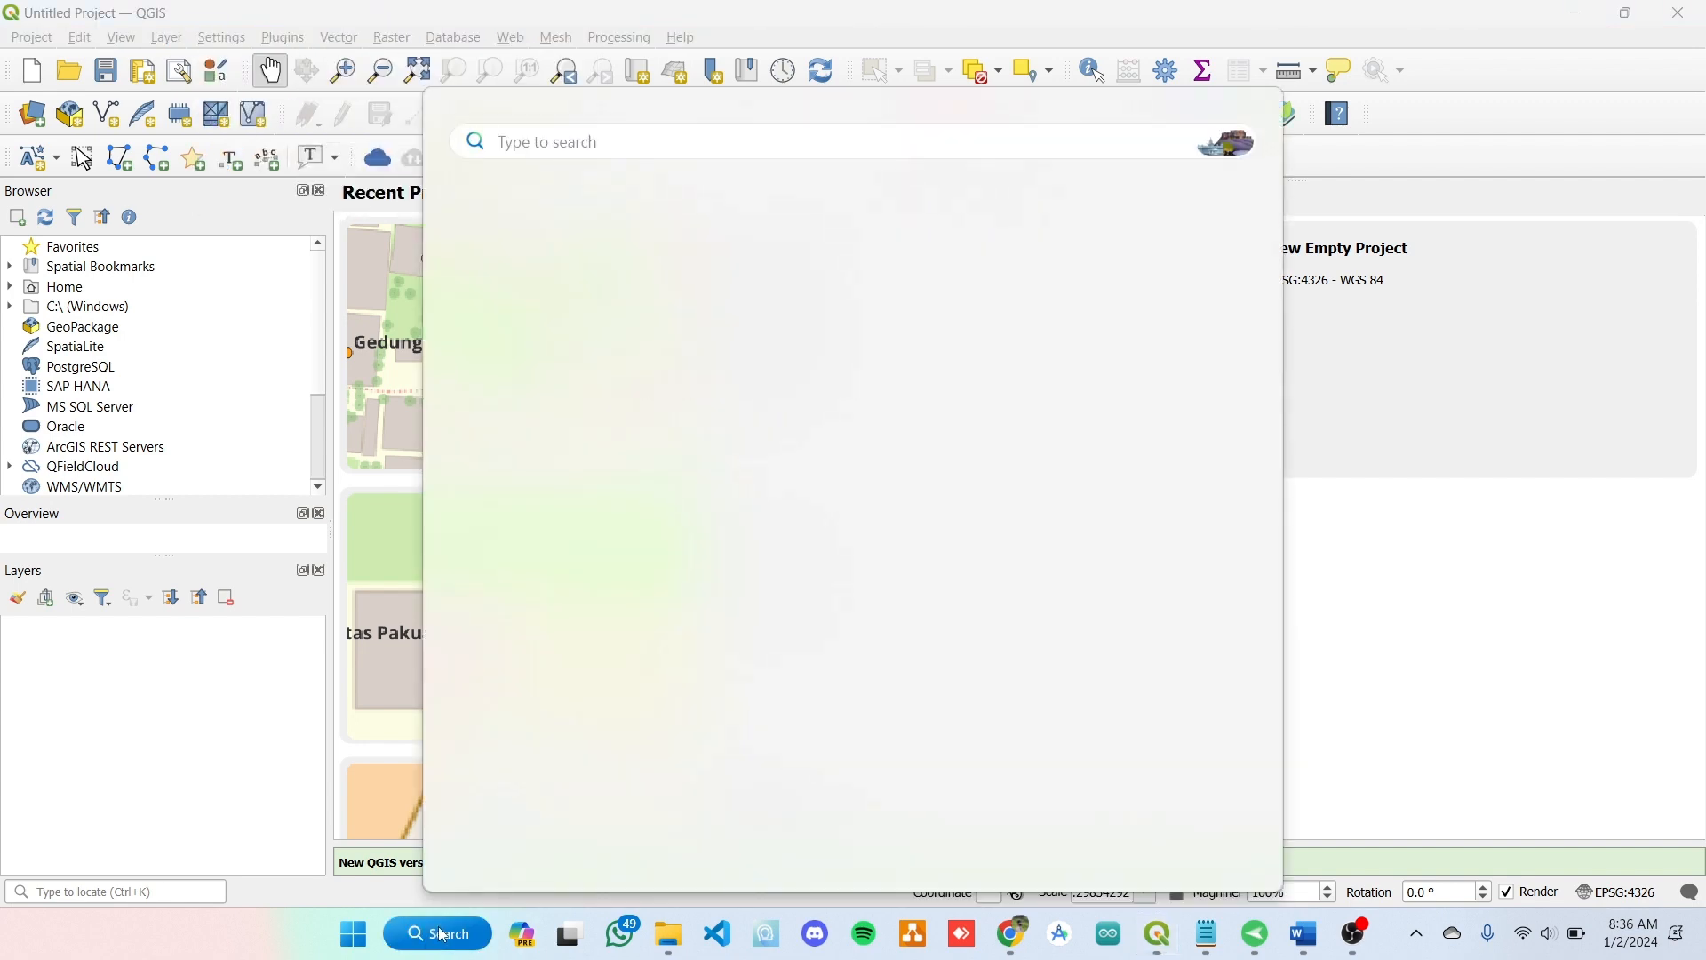
text(magnifir)
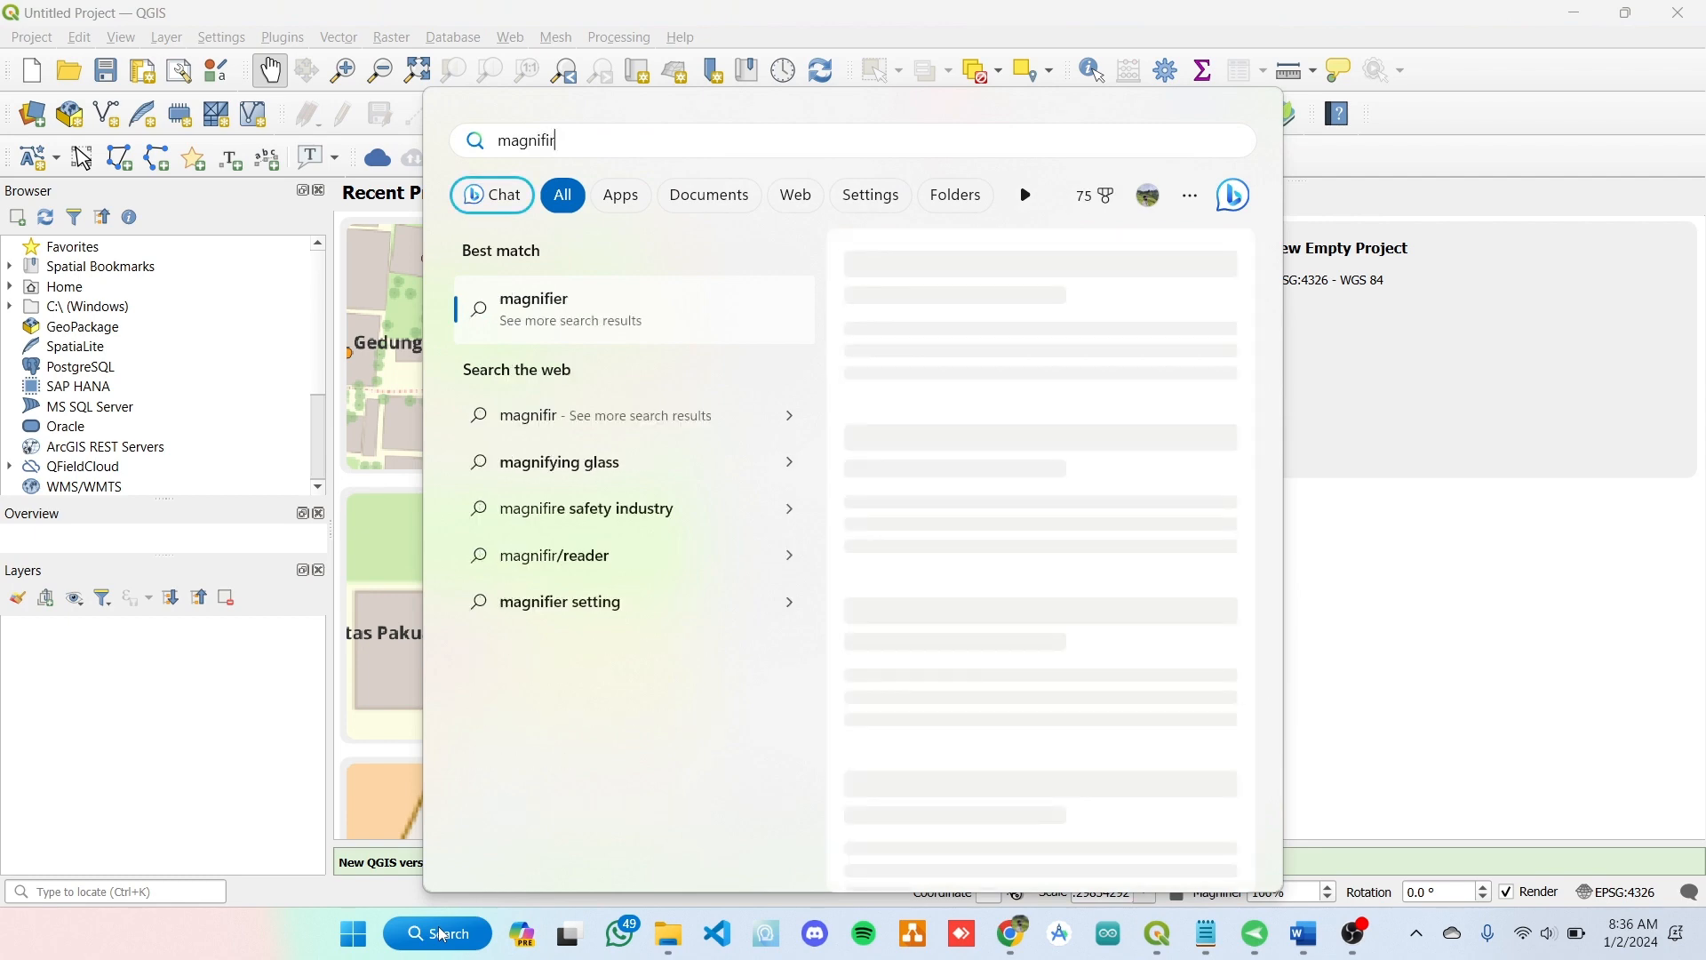
key(Return)
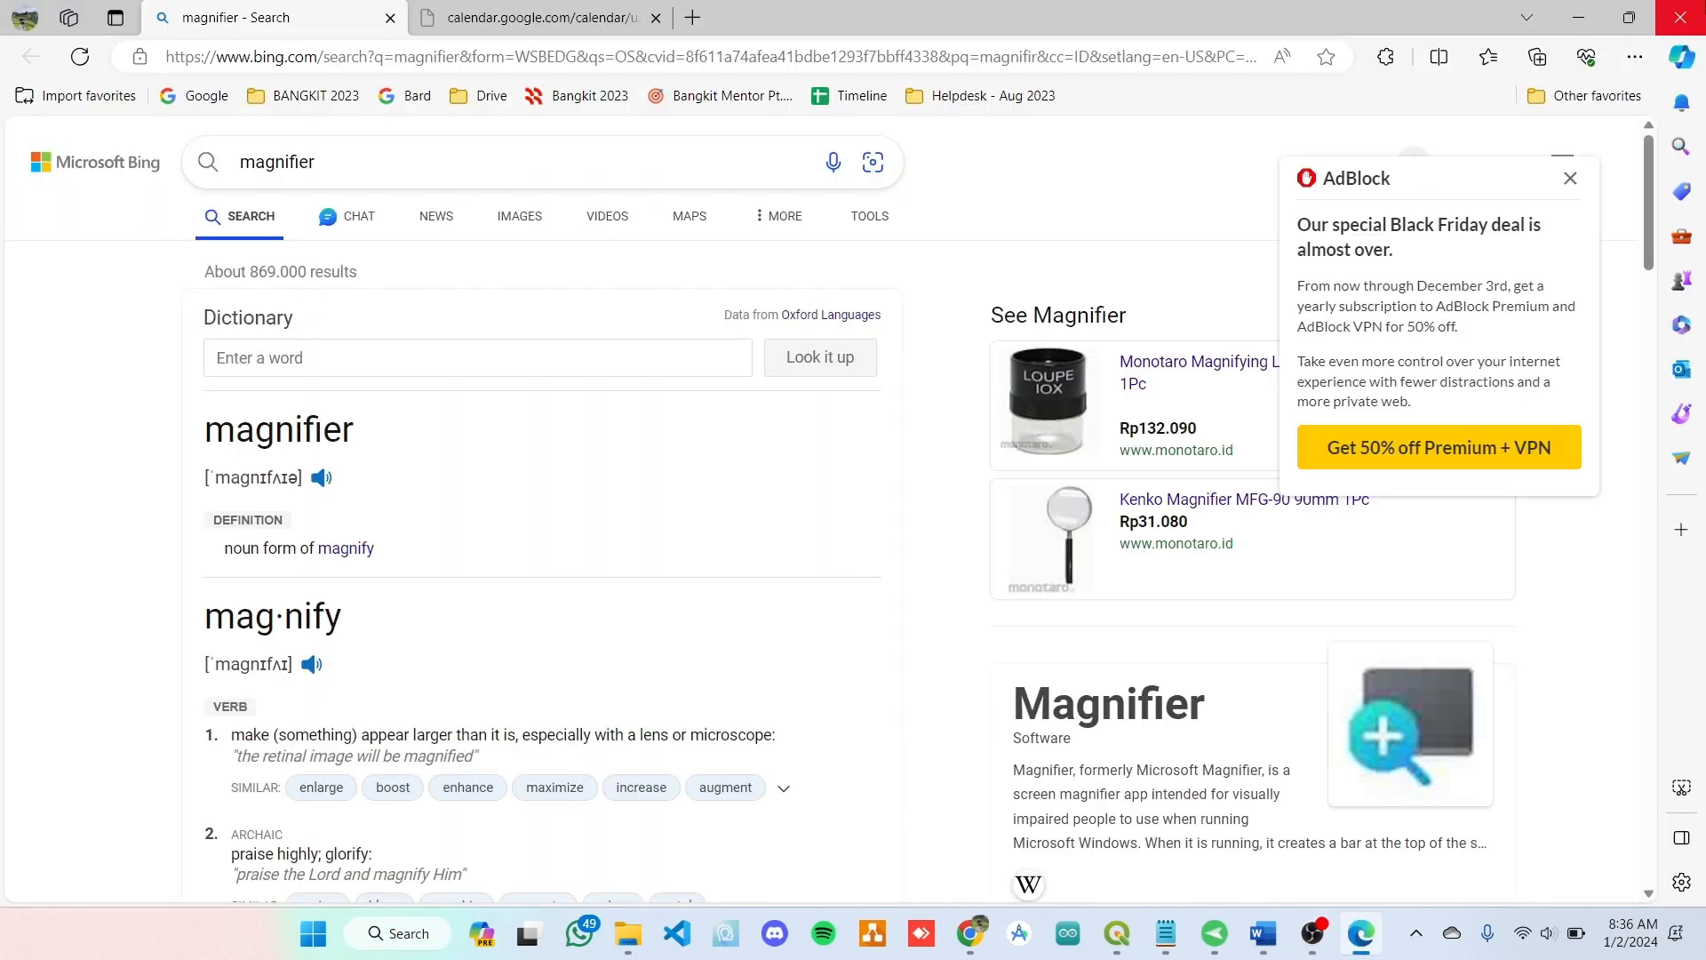
click(1680, 17)
- Launch Windows Magnifier, enlarge the screen to 200%, and minimize its control window
key(super+s)
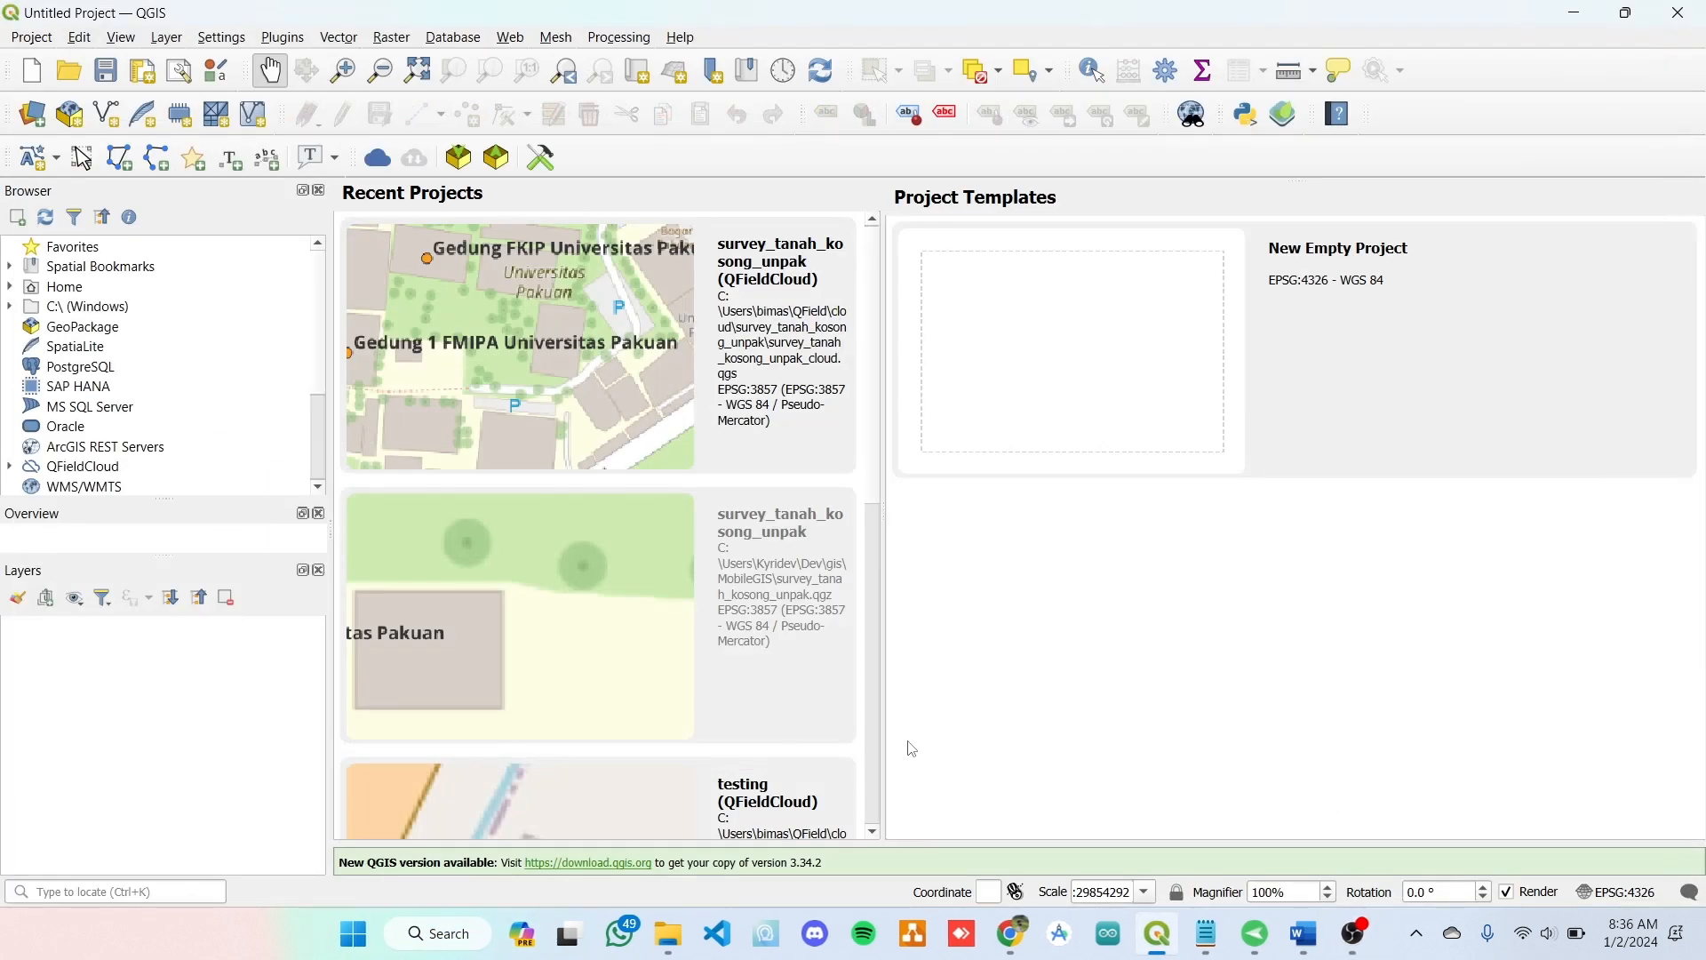
text(magnifier)
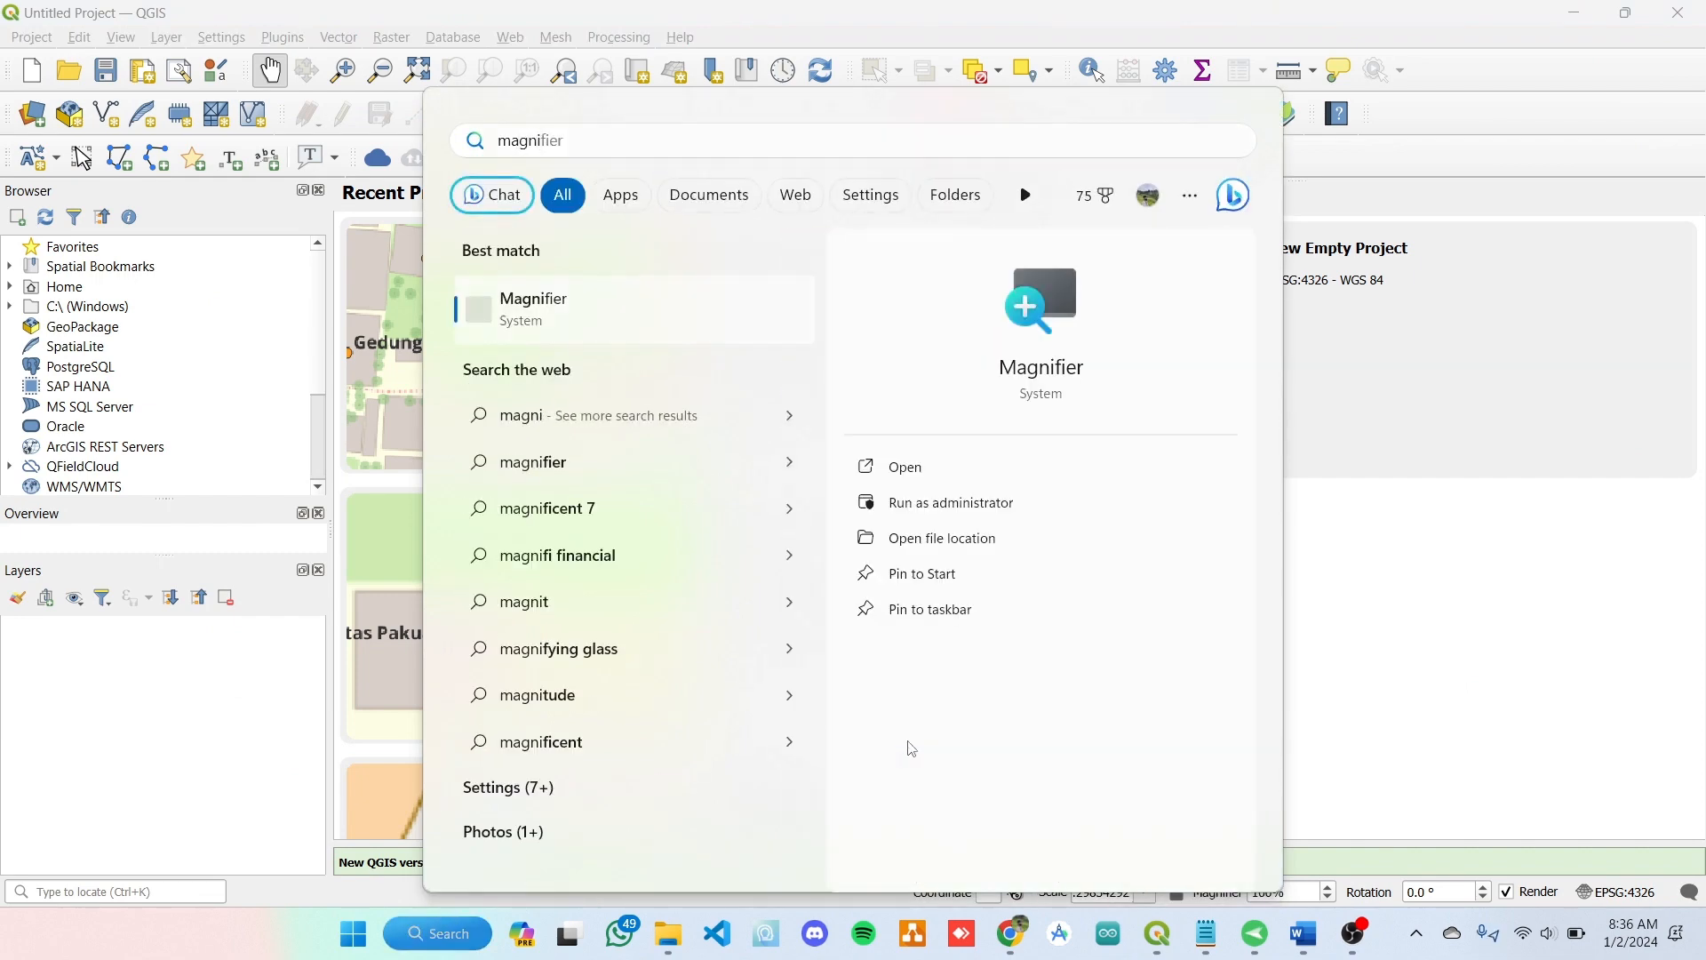
key(Return)
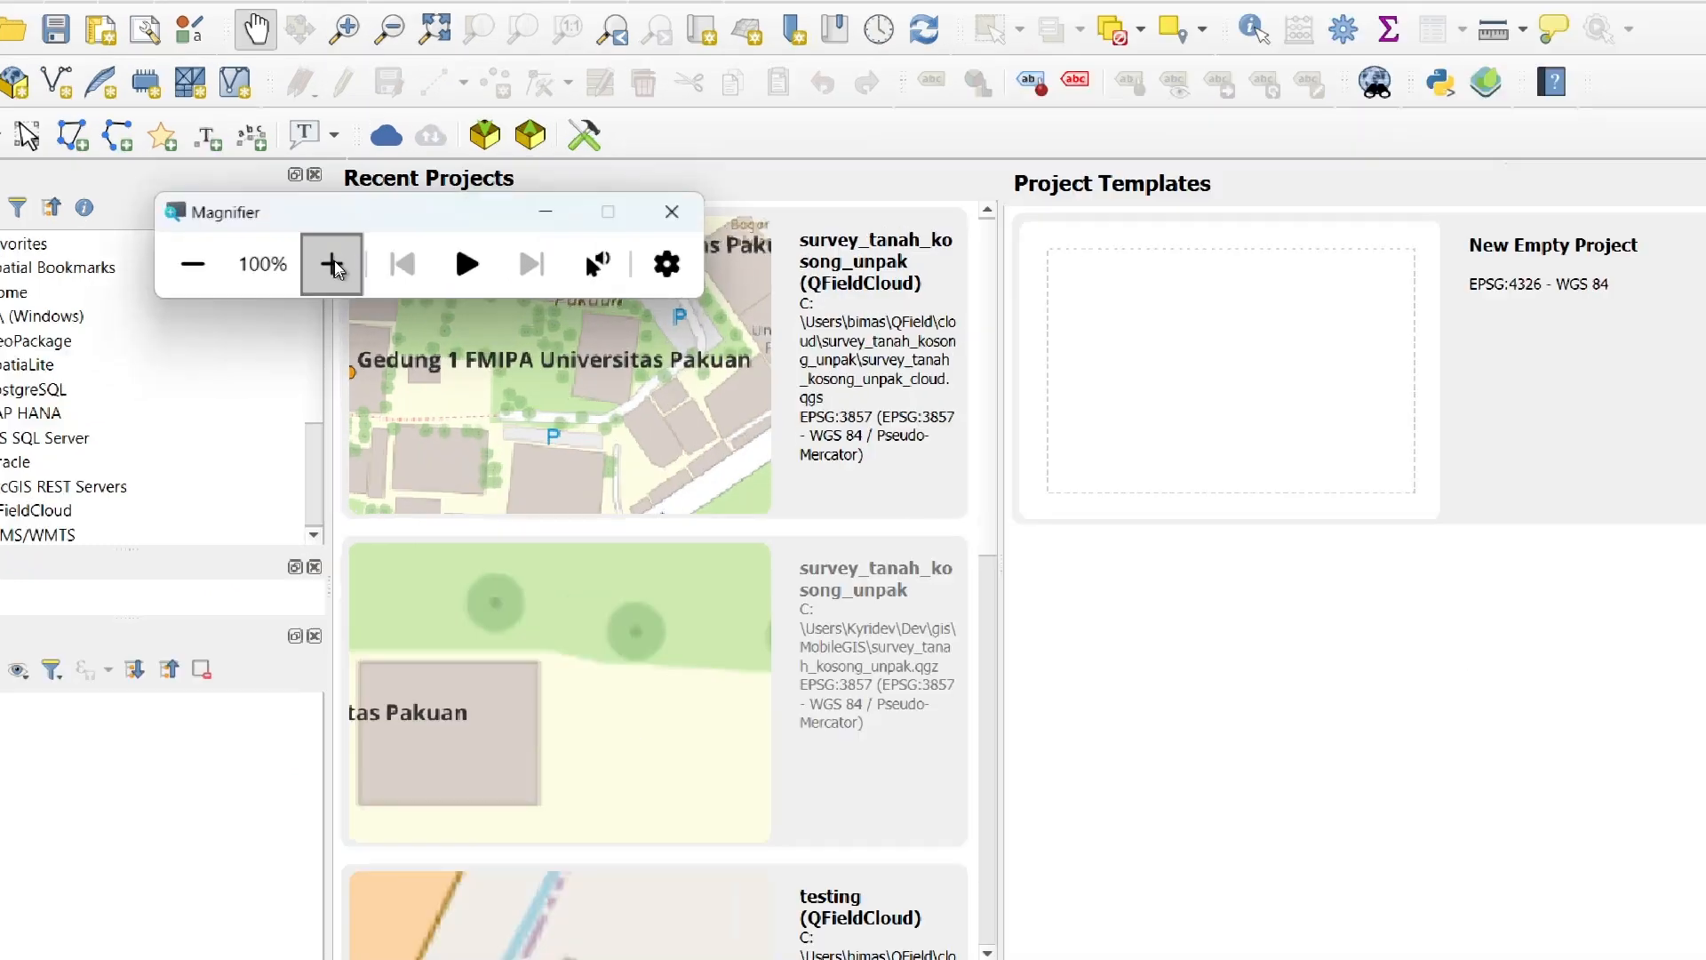
click(331, 264)
click(616, 246)
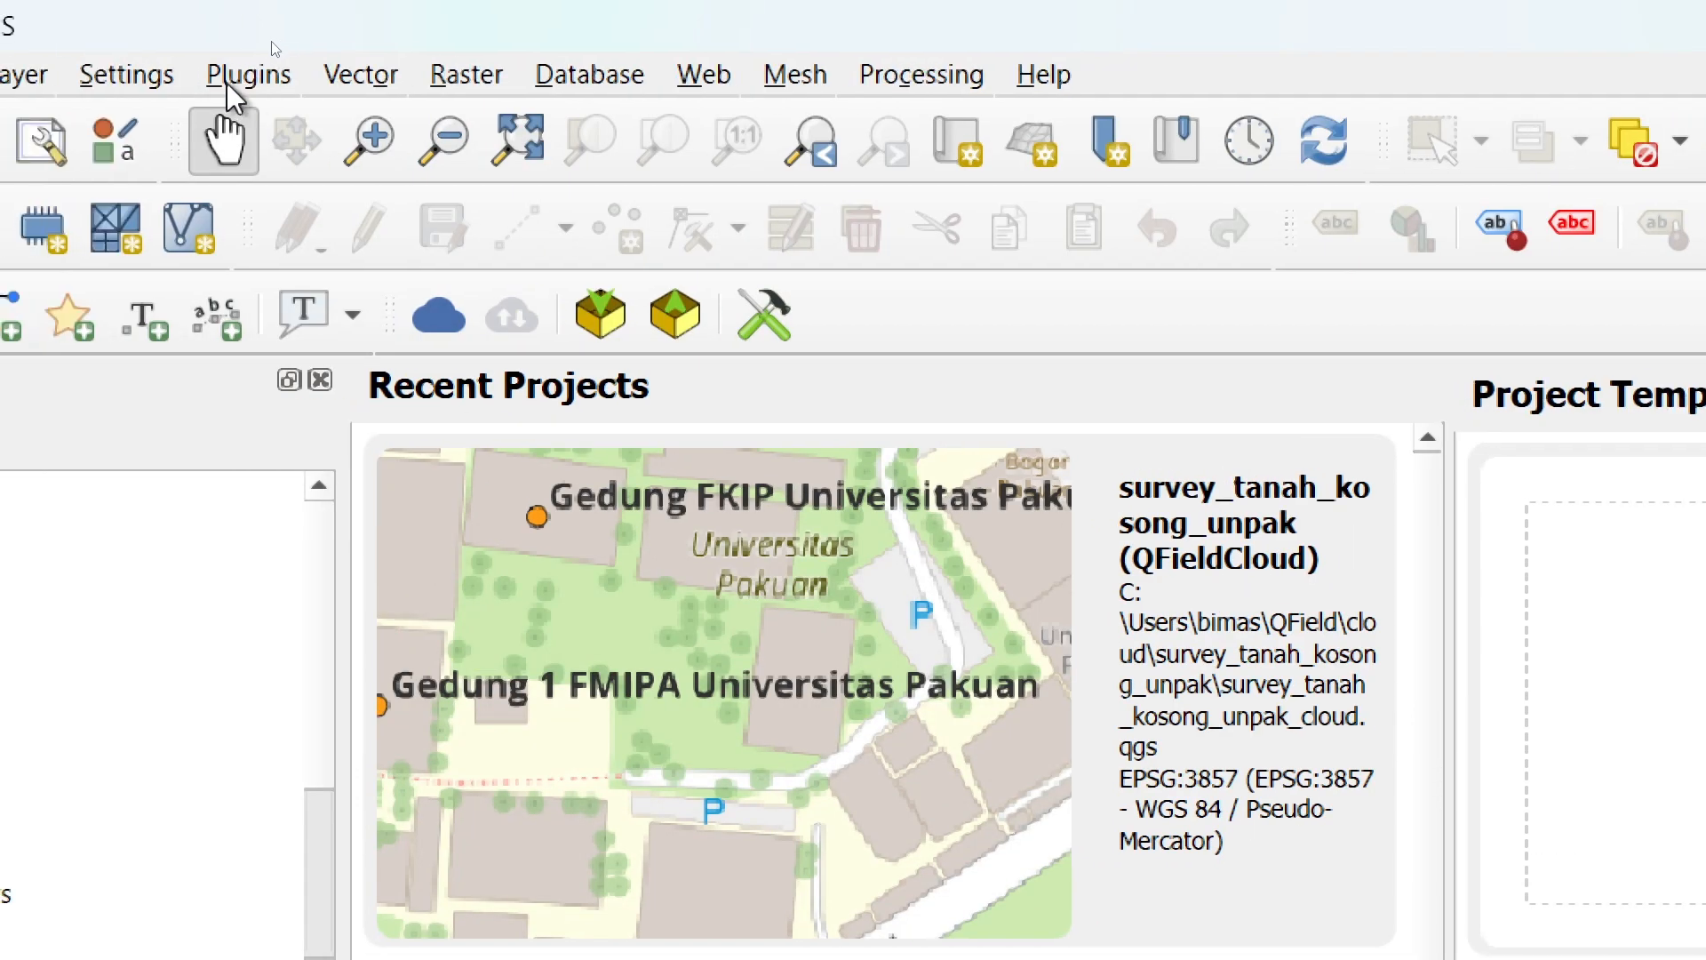
- Open the QGIS plugin manager for managing and installing plugins
click(226, 82)
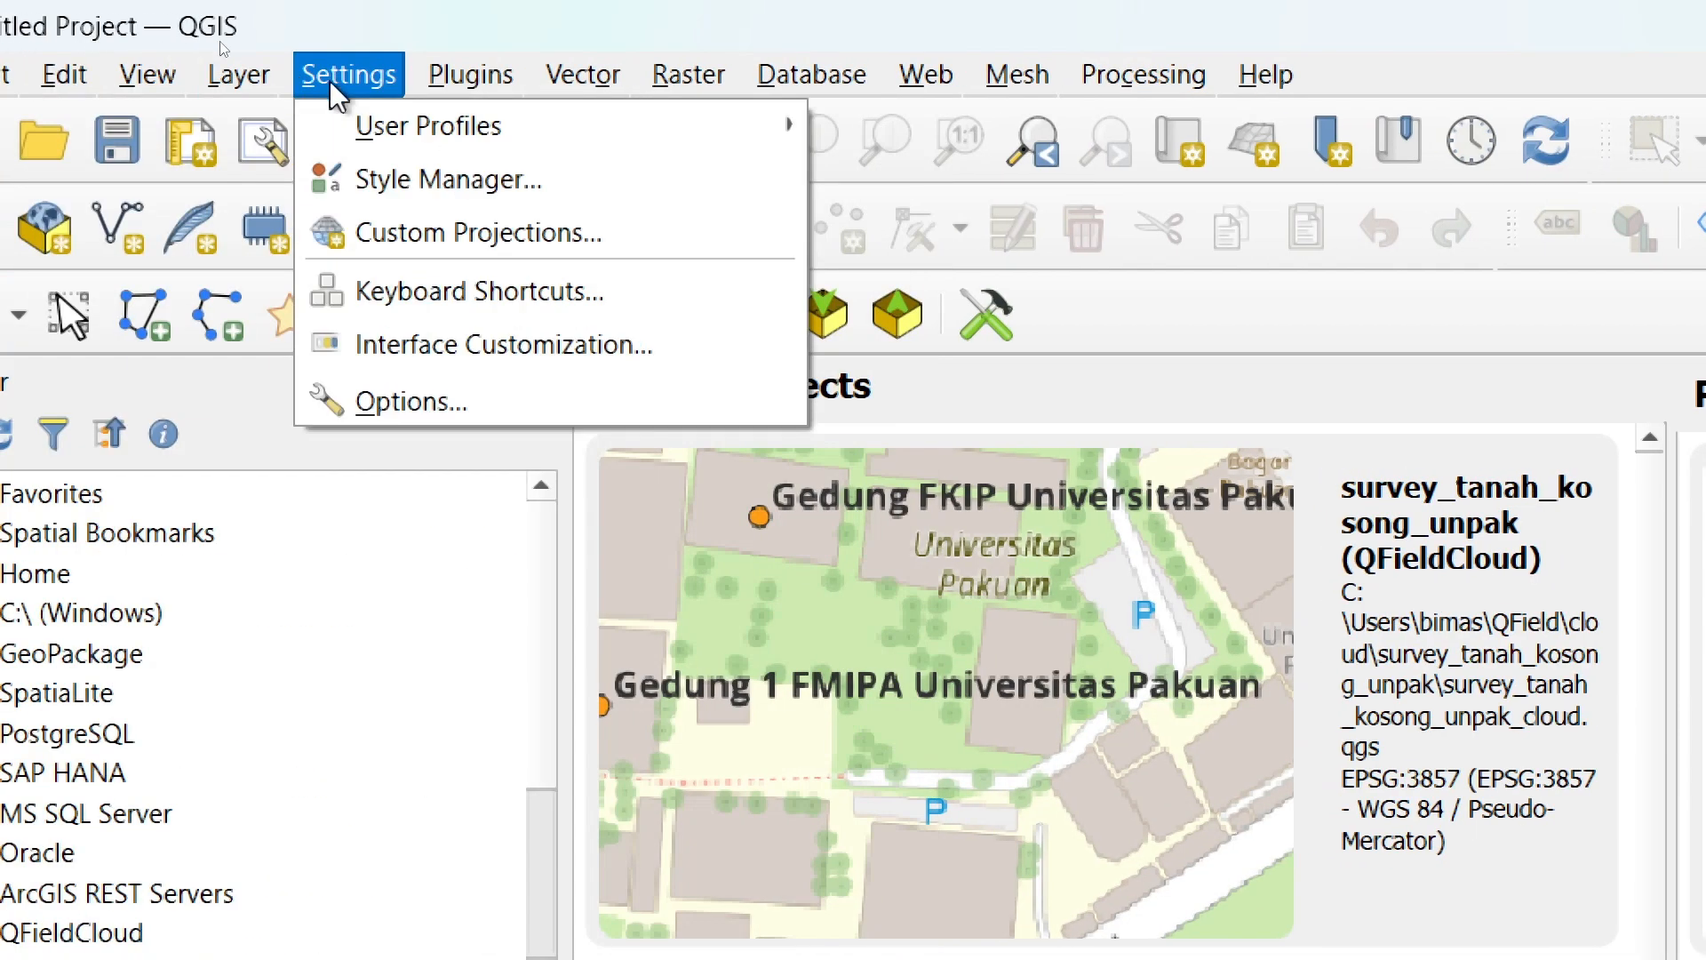
mouse_move(483, 72)
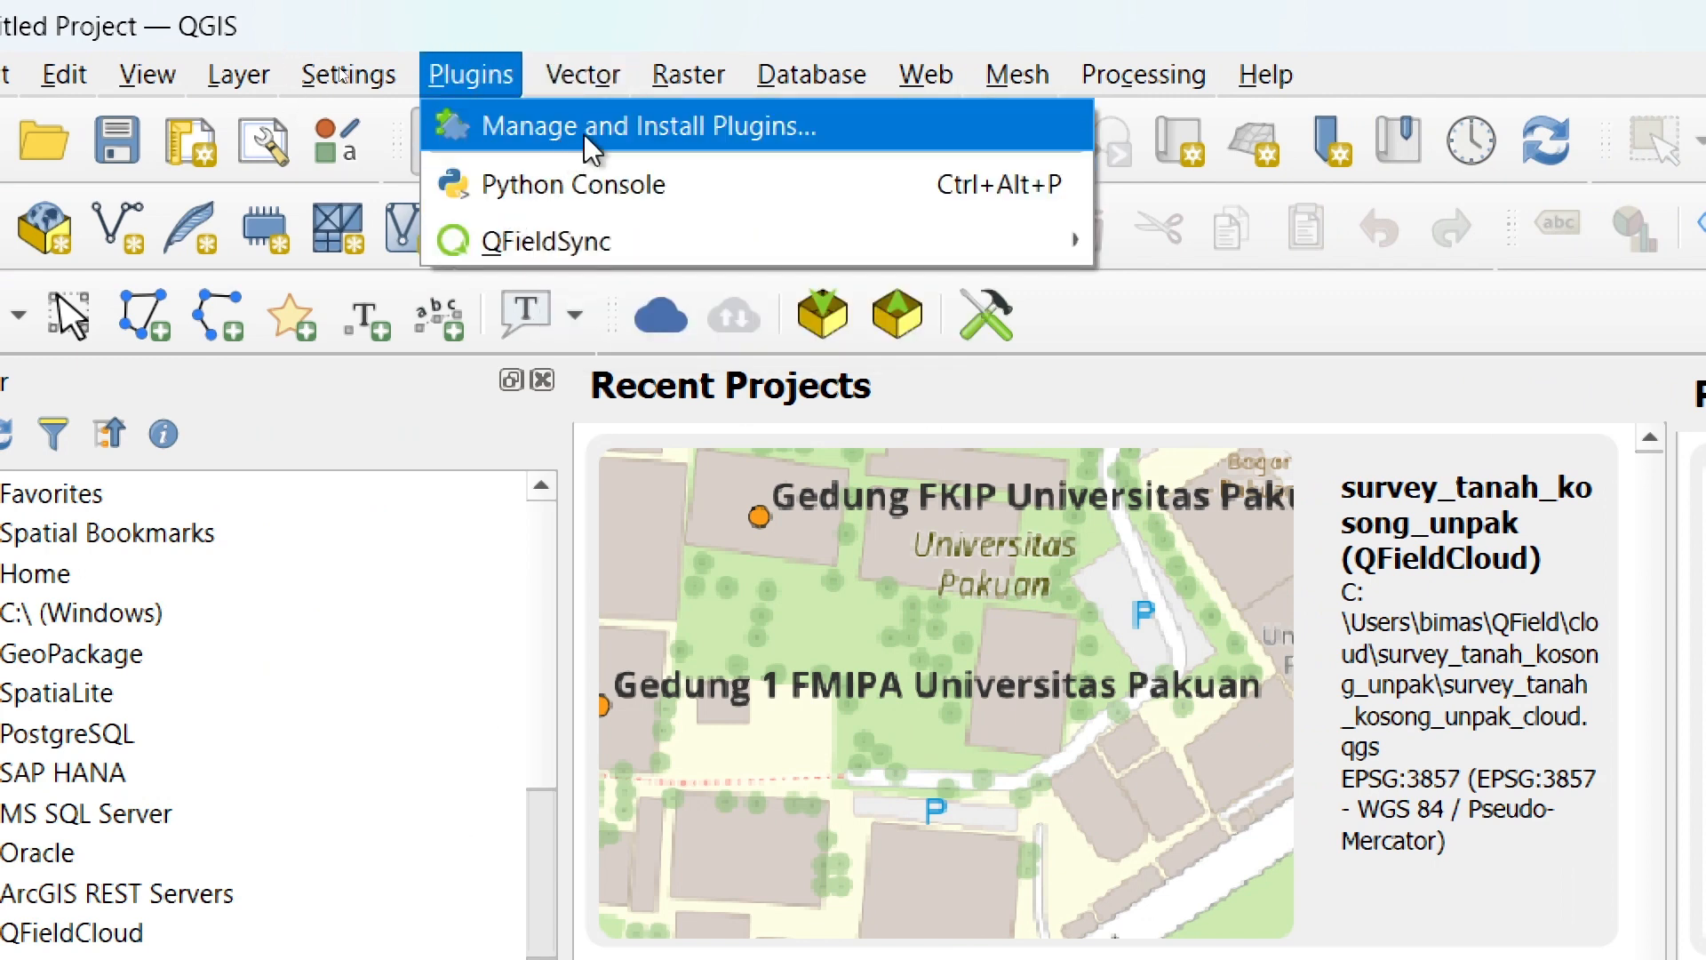
click(782, 138)
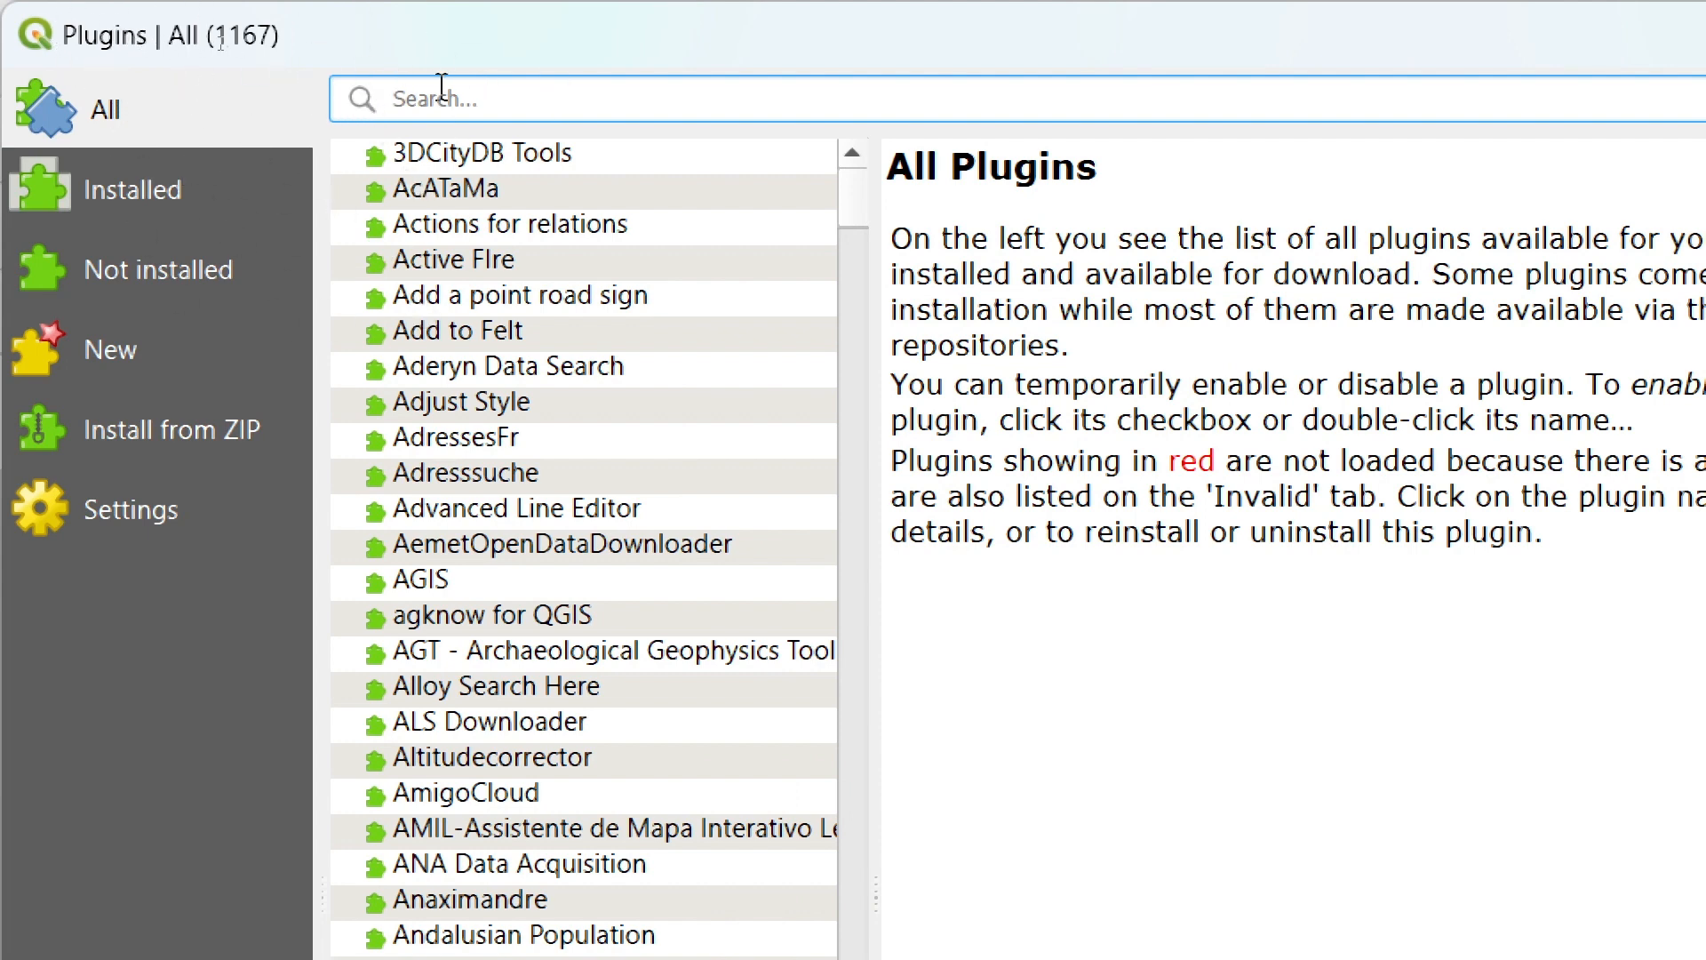
- Search all available plugins for QField and show the details of QField Sync
scroll(566, 837, down, 20)
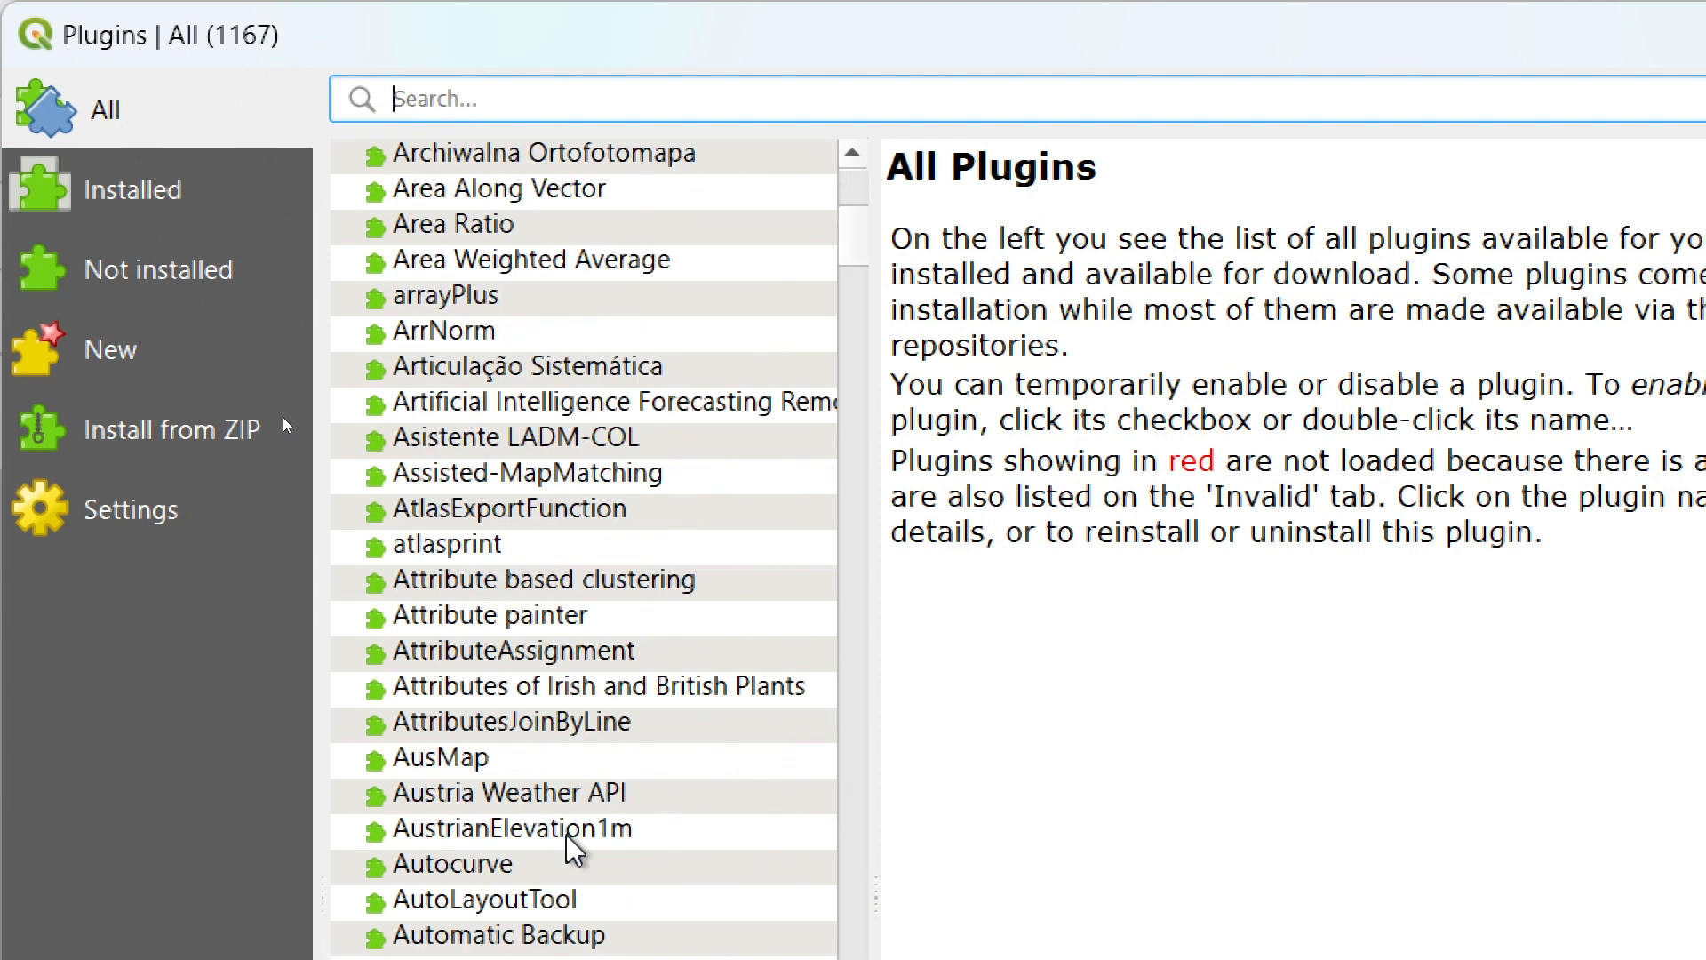
scroll(566, 837, up, 20)
scroll(569, 849, up, 20)
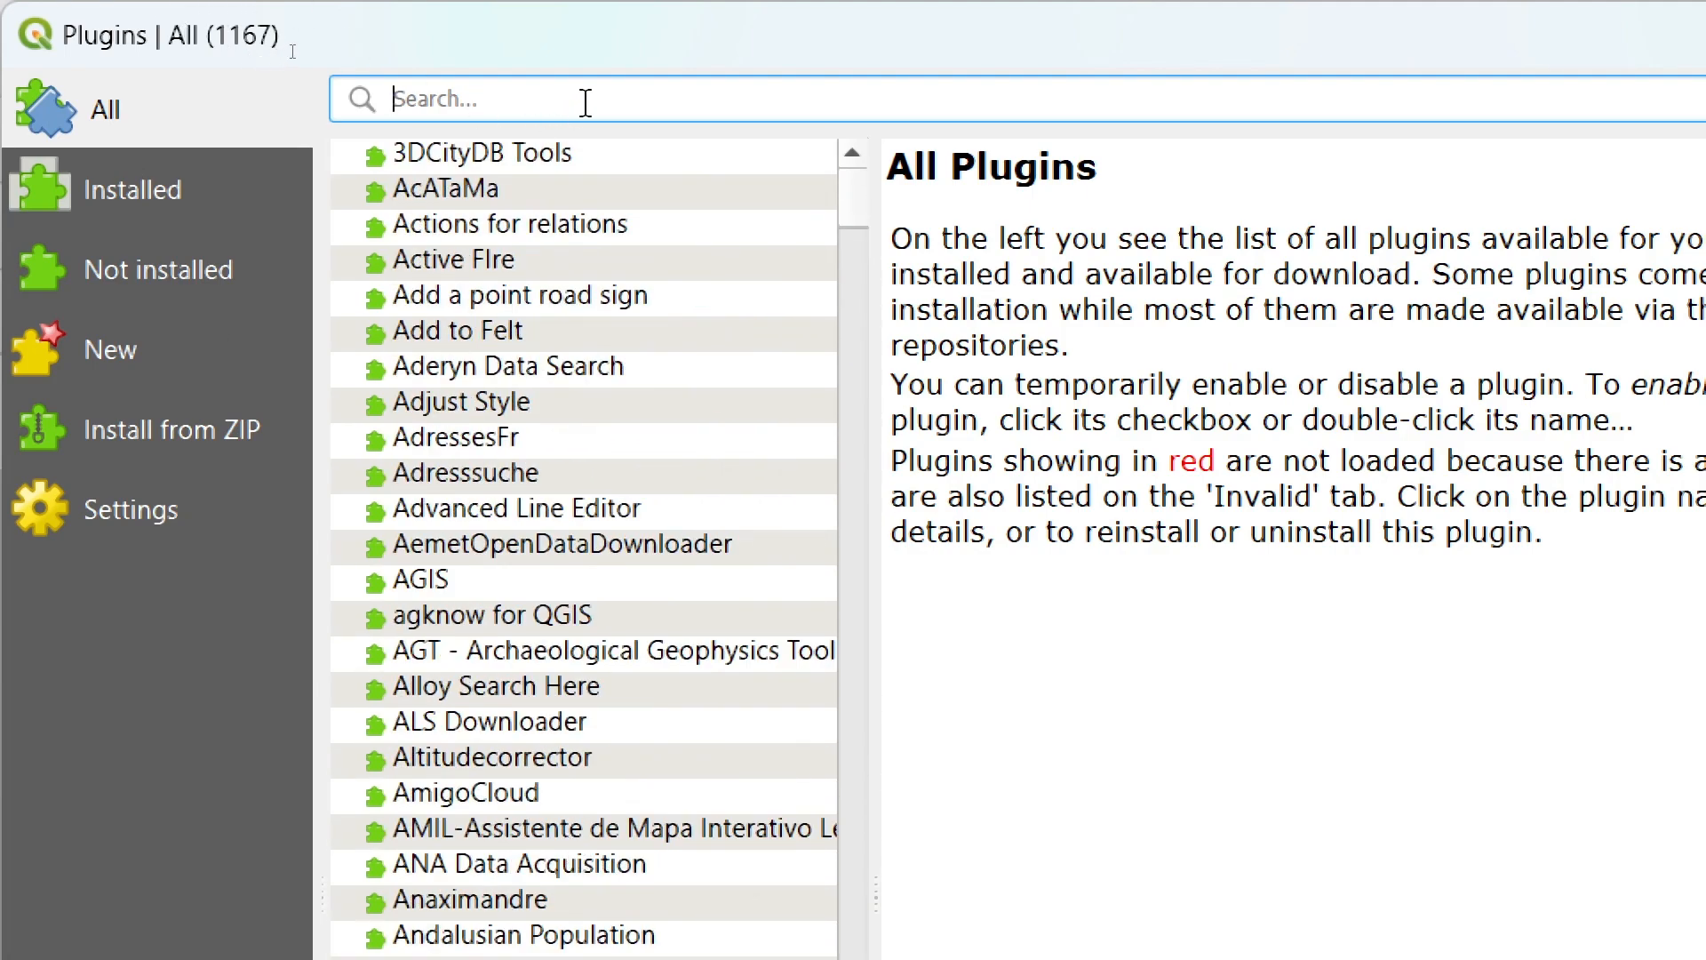
text(Qfield)
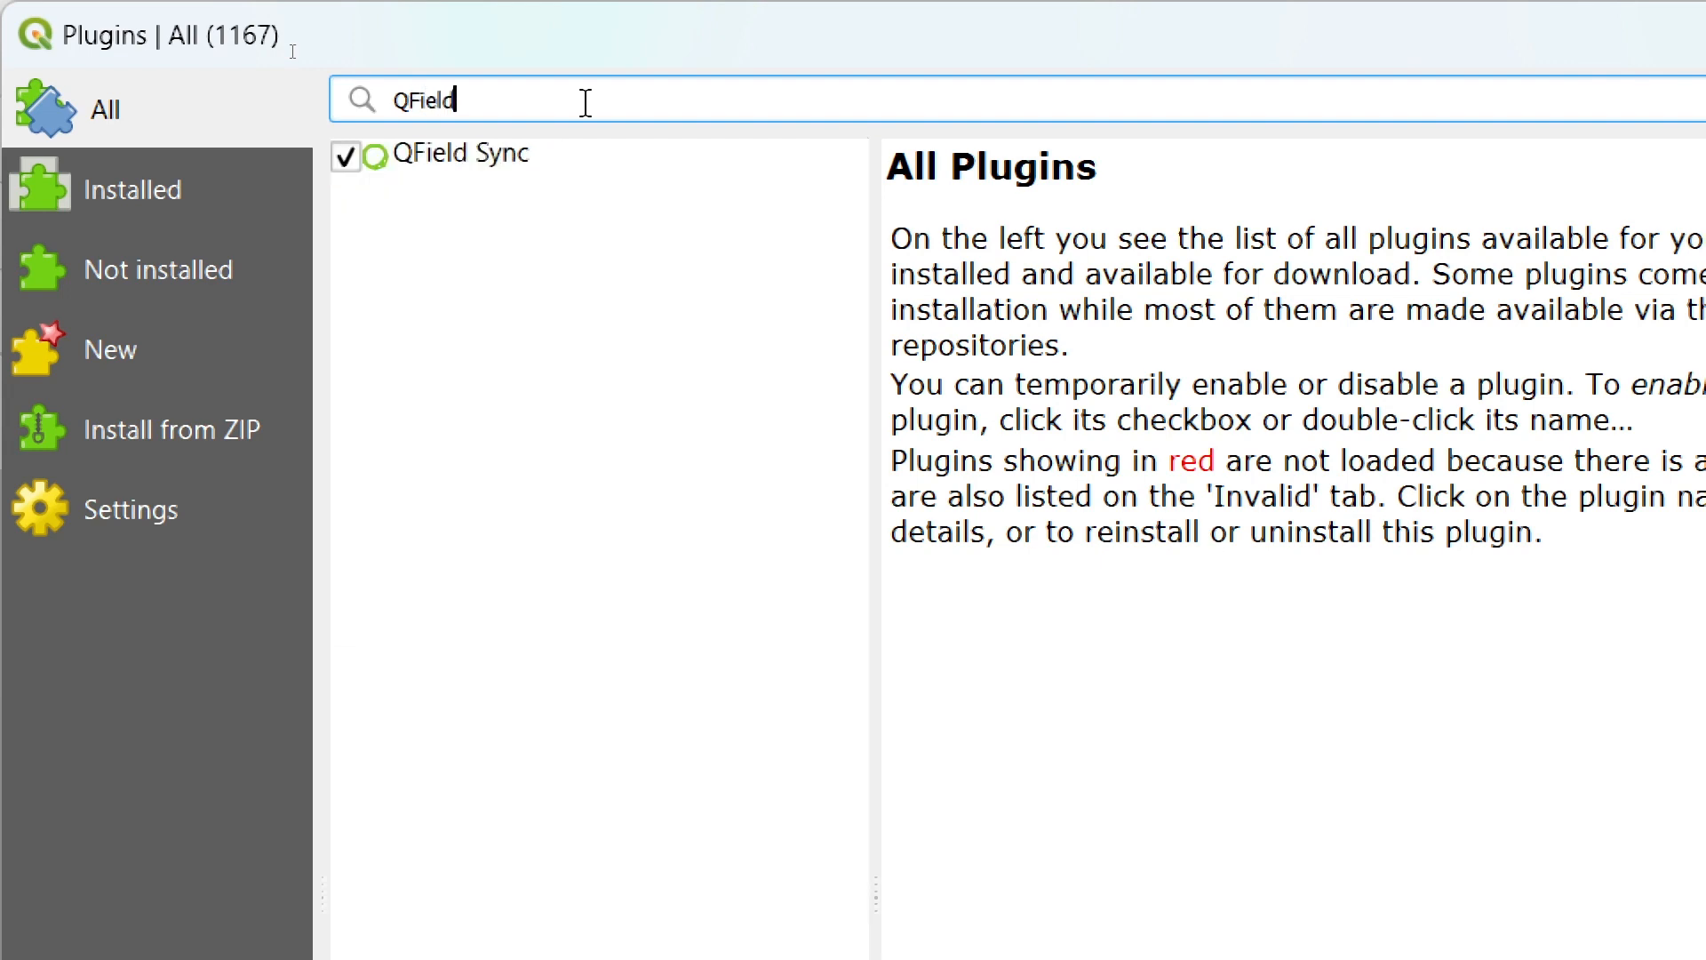
click(551, 155)
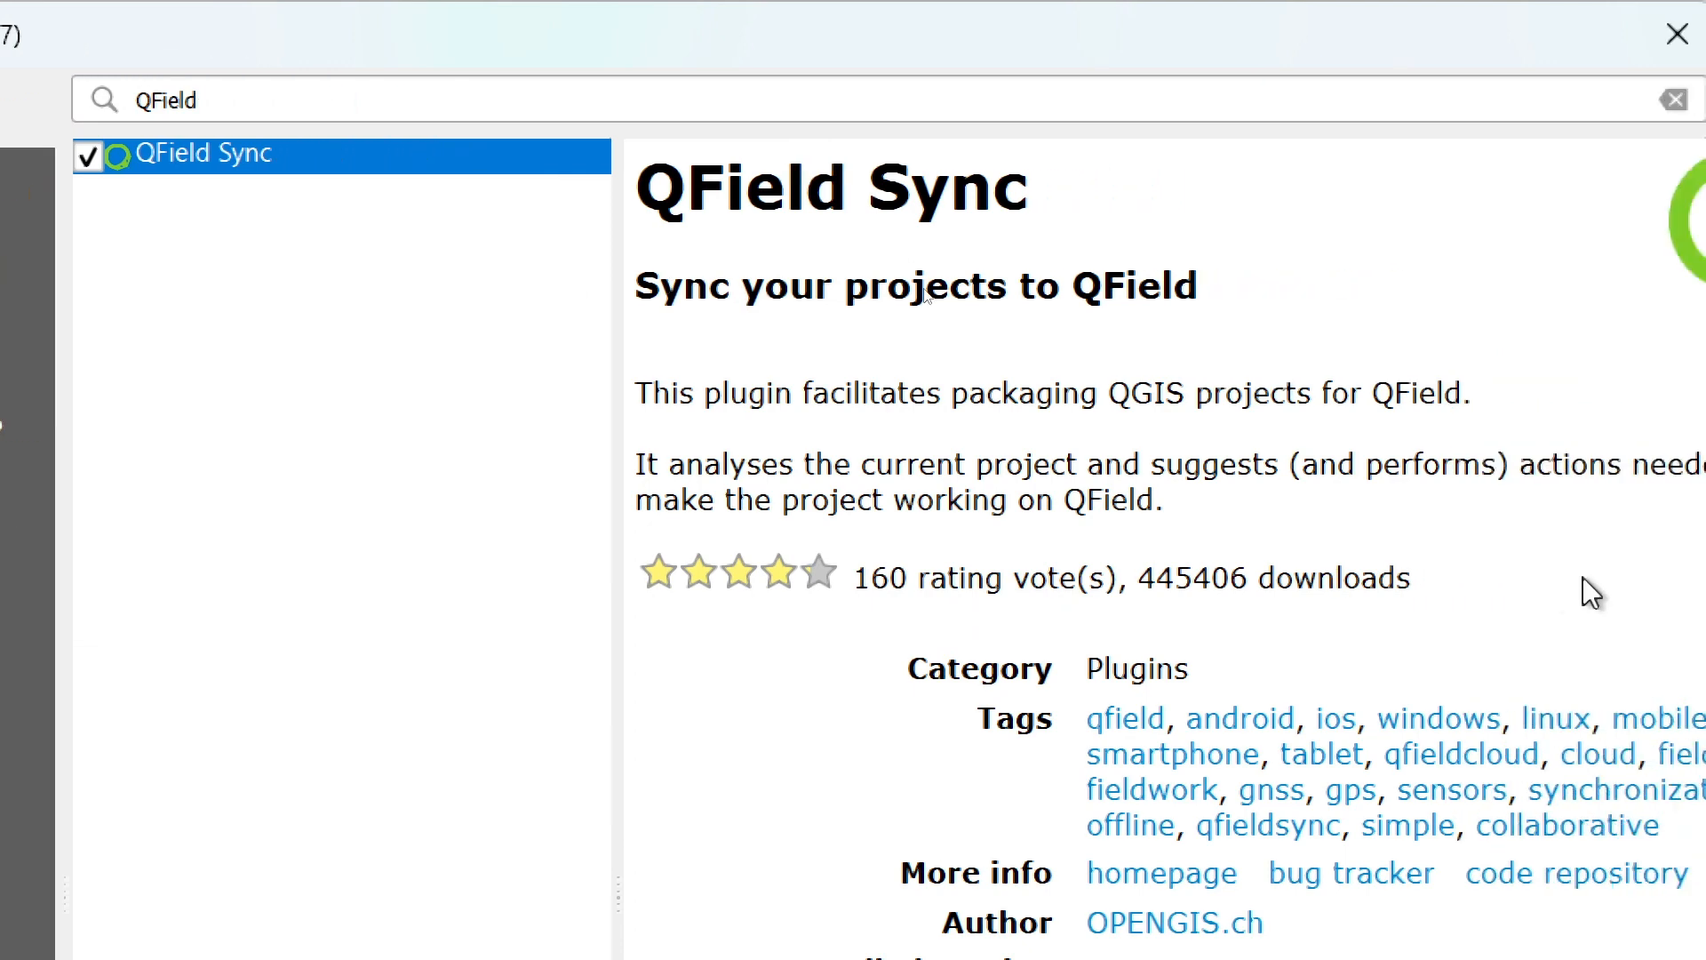
- Read through the QField Sync plugin details and highlight its installed version number
scroll(1017, 600, right, 1)
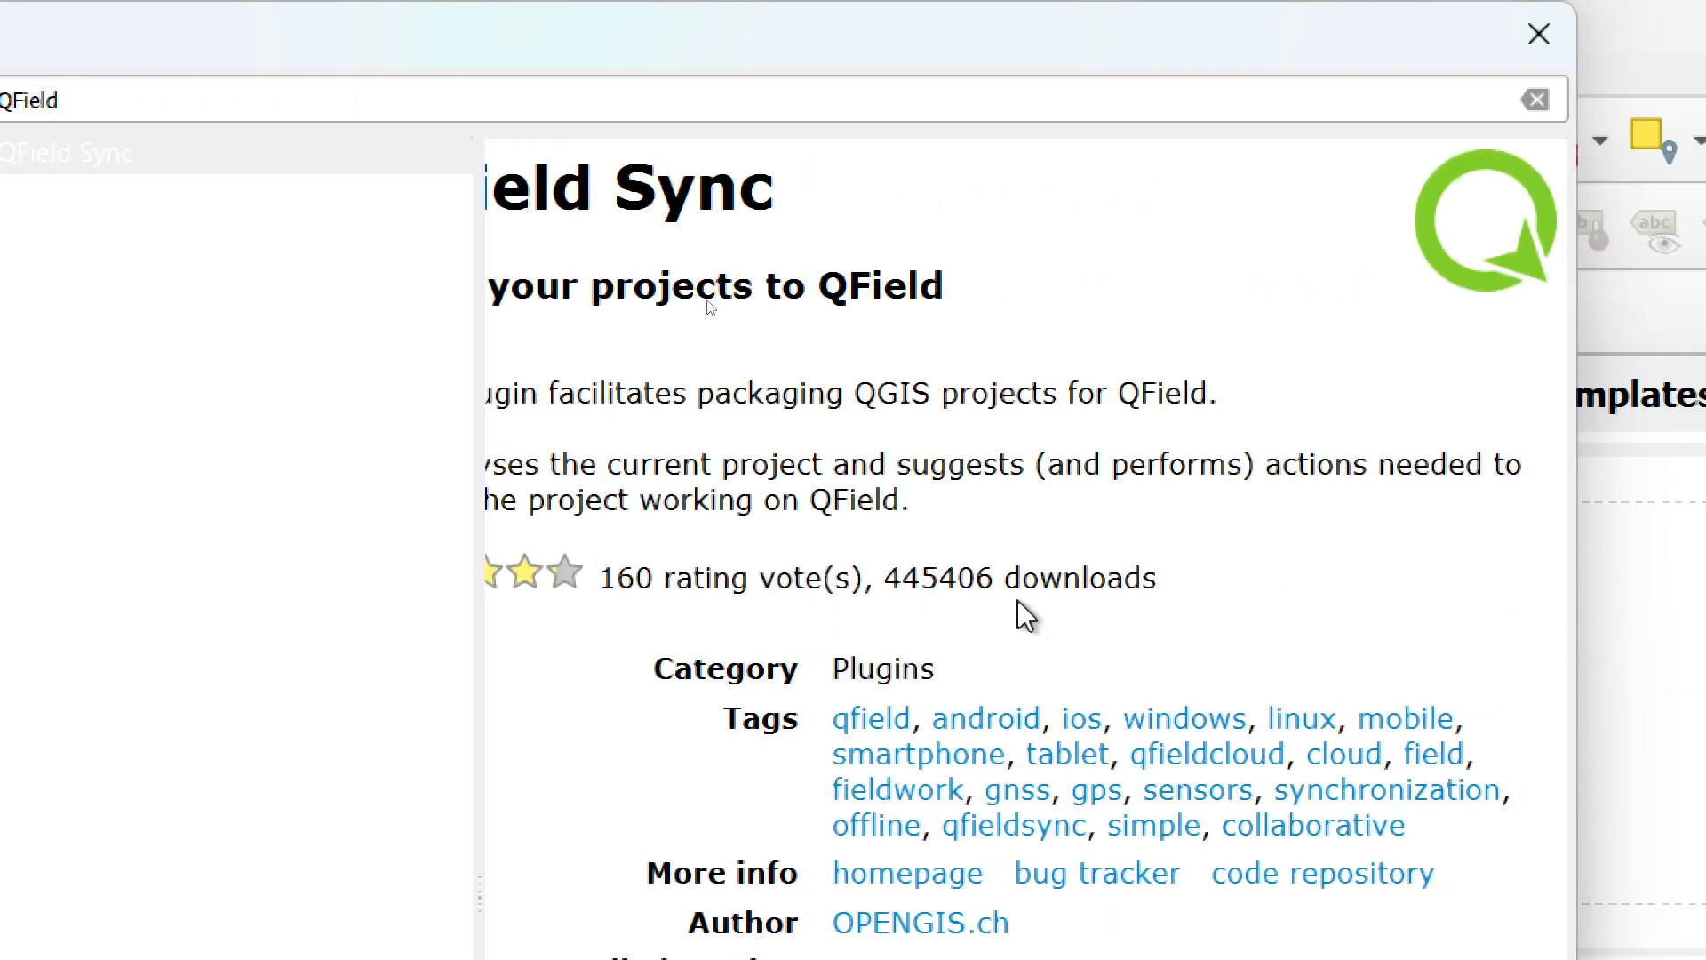
scroll(1016, 599, left, 1)
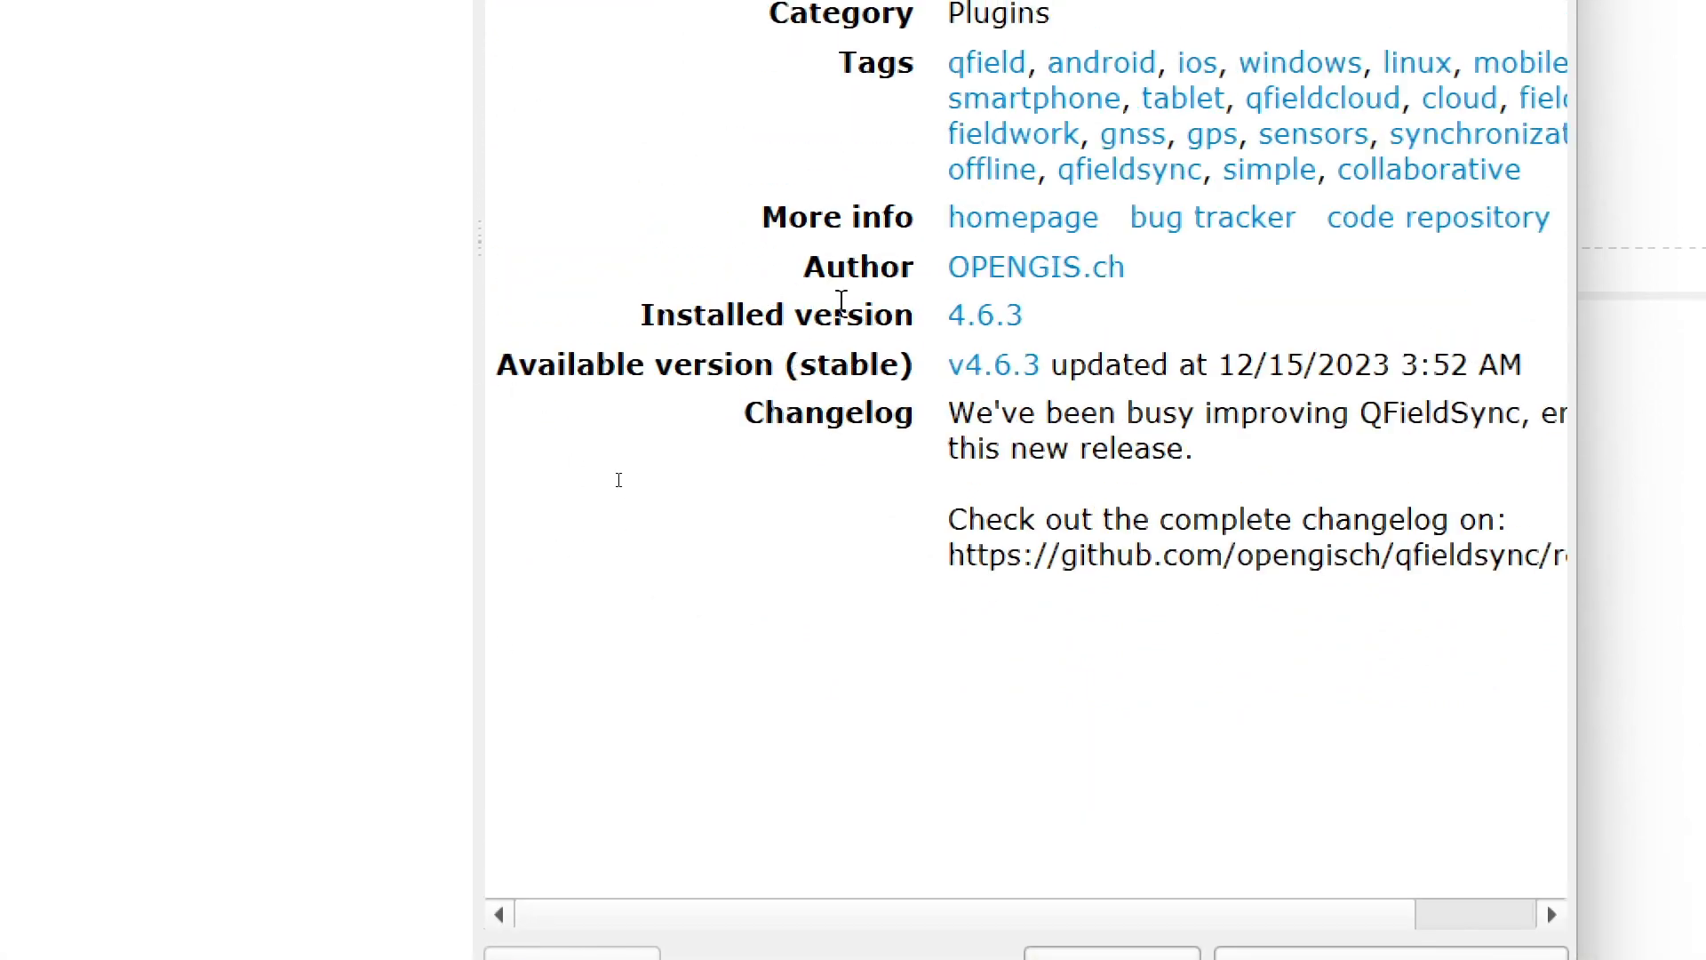
drag(917, 306, 1085, 296)
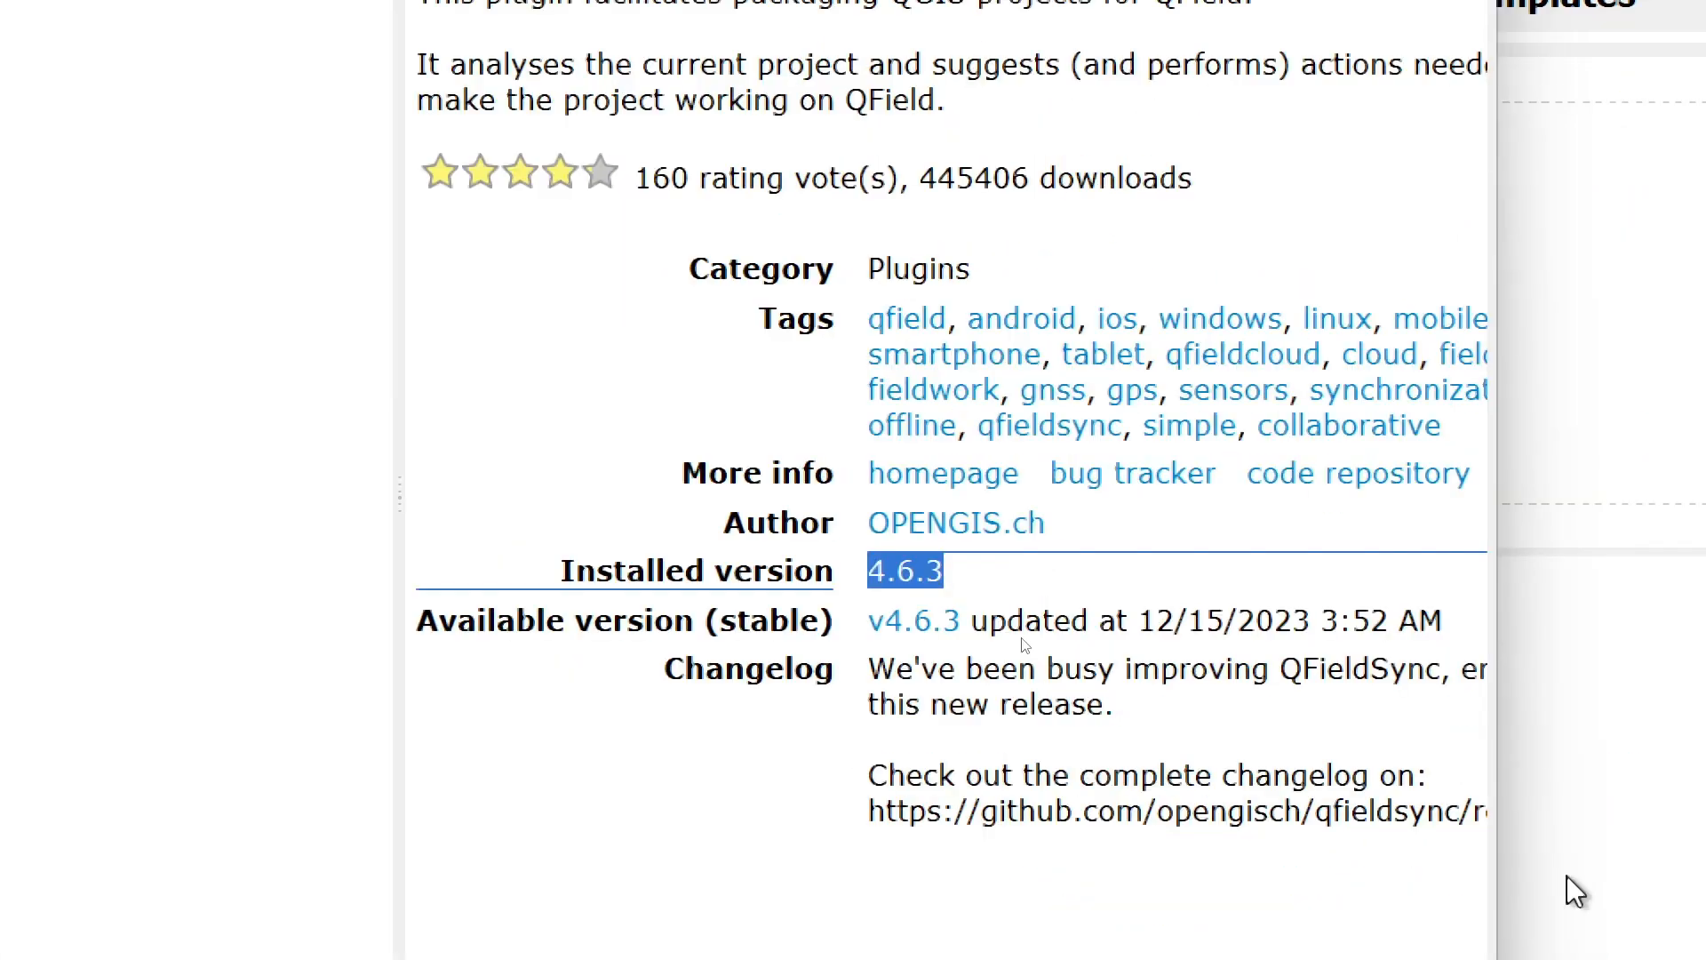
- Close the plugin manager, then return Magnifier to 100% and minimize its control window
click(1131, 907)
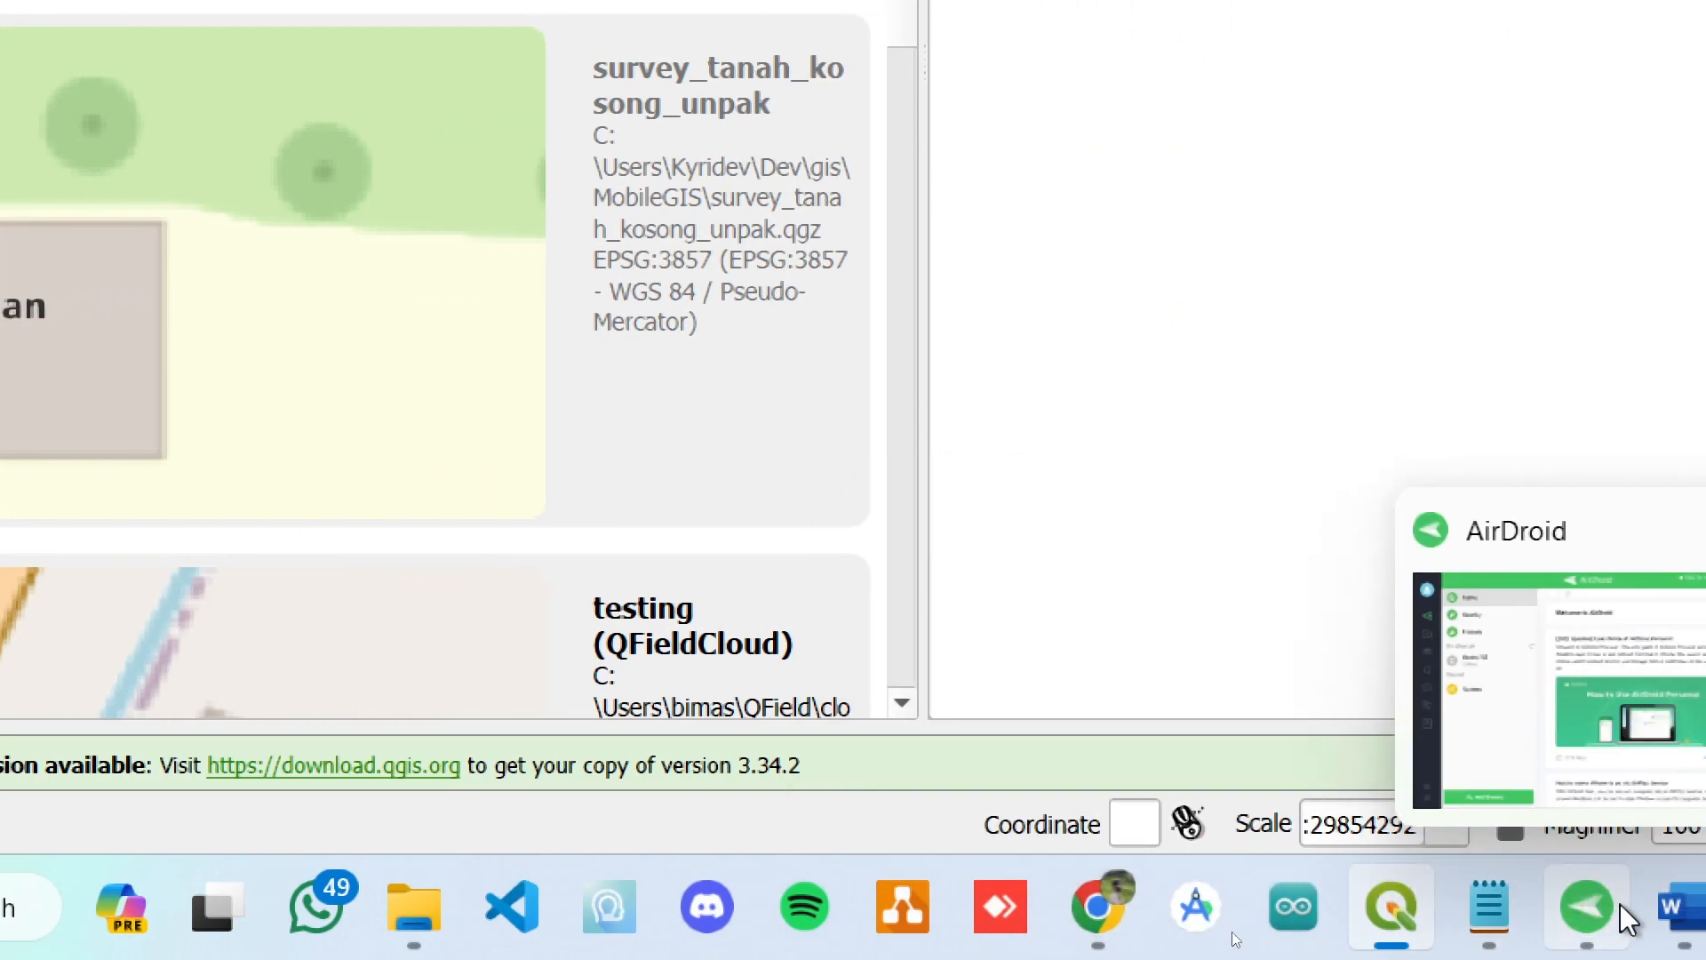
click(1571, 924)
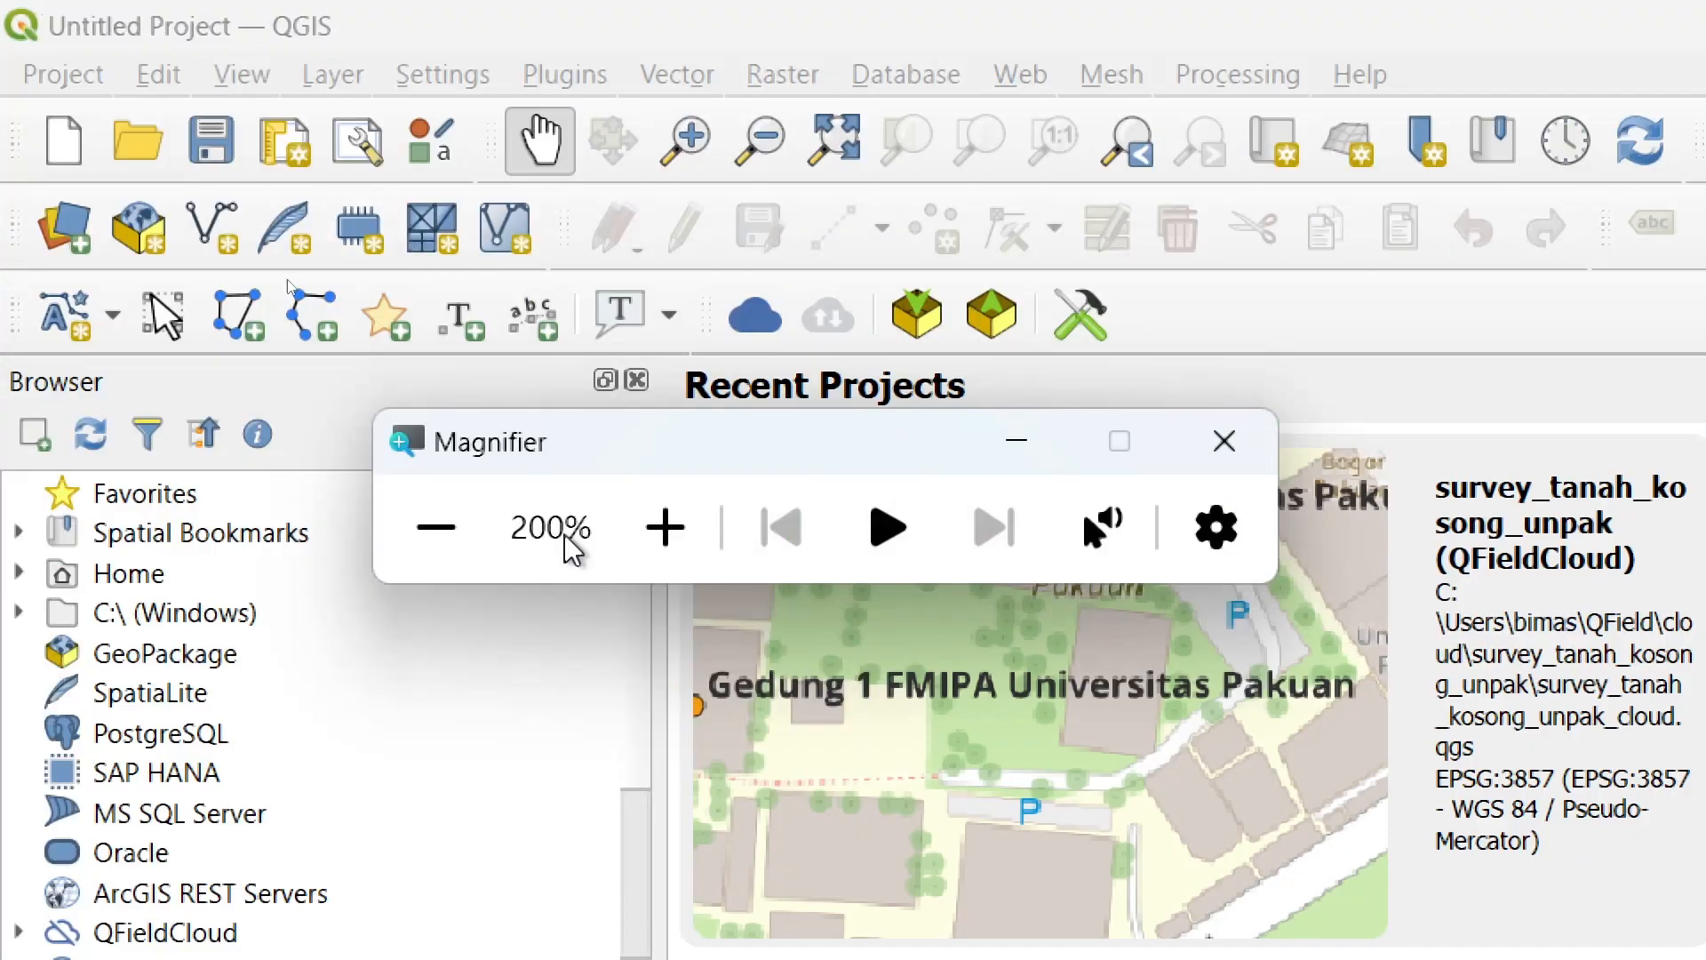
click(444, 533)
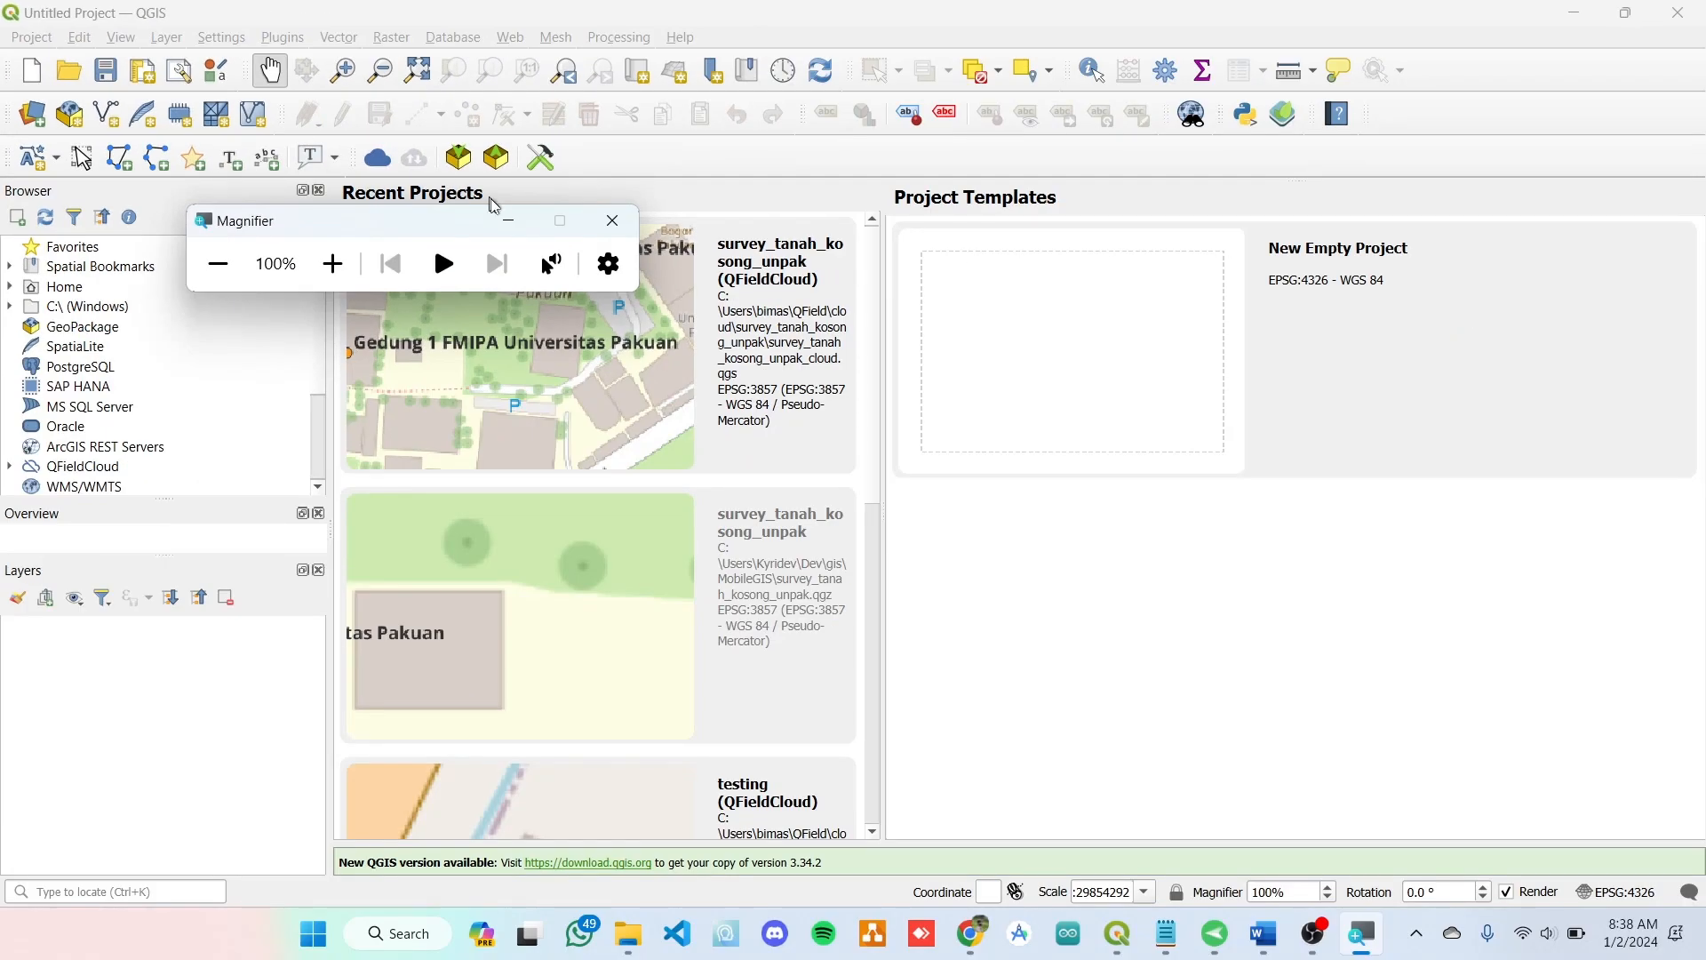
click(508, 221)
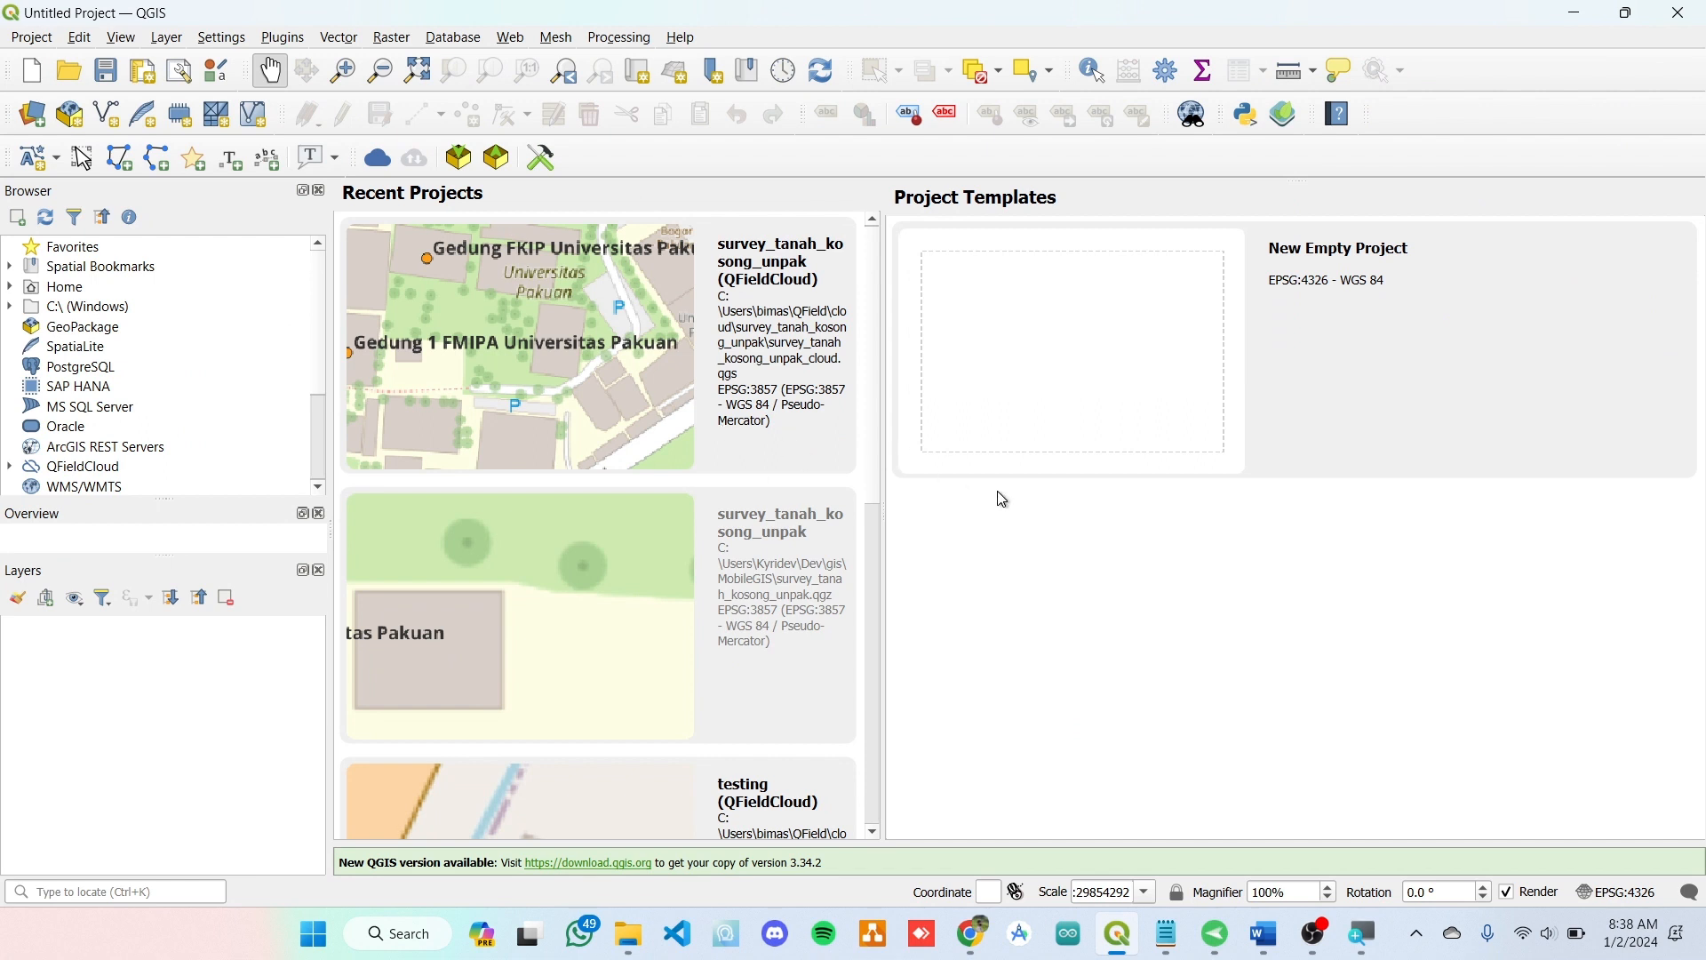
- Create a new empty QGIS project
click(41, 39)
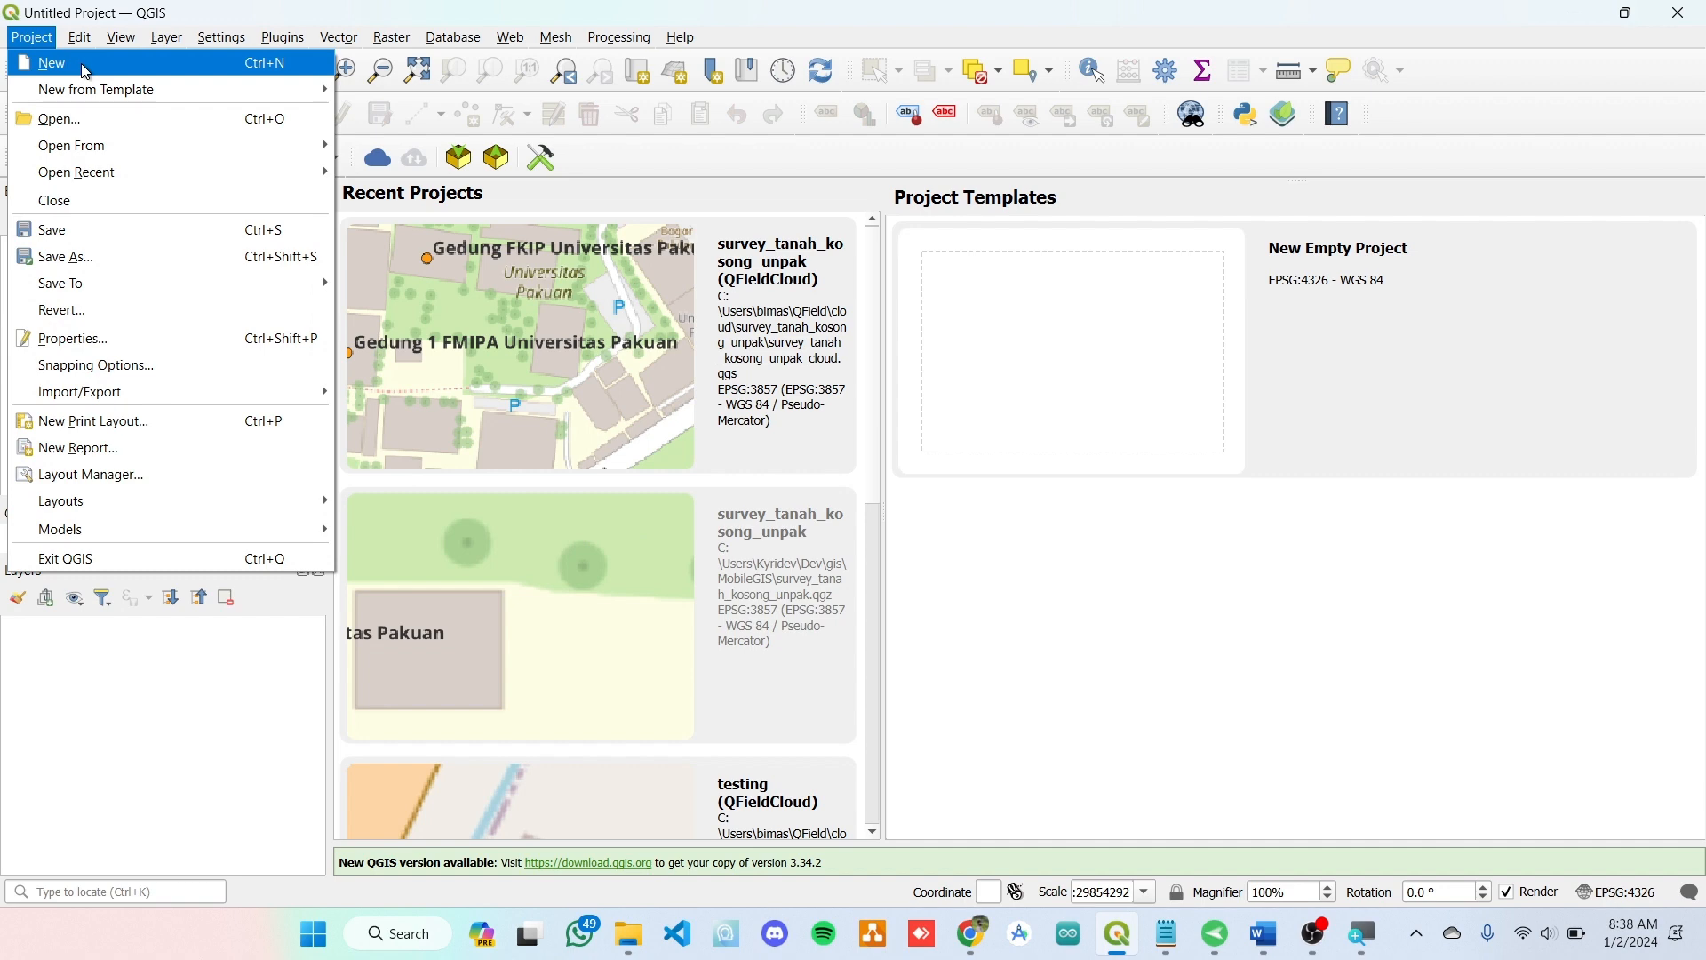
click(36, 39)
click(37, 41)
click(99, 64)
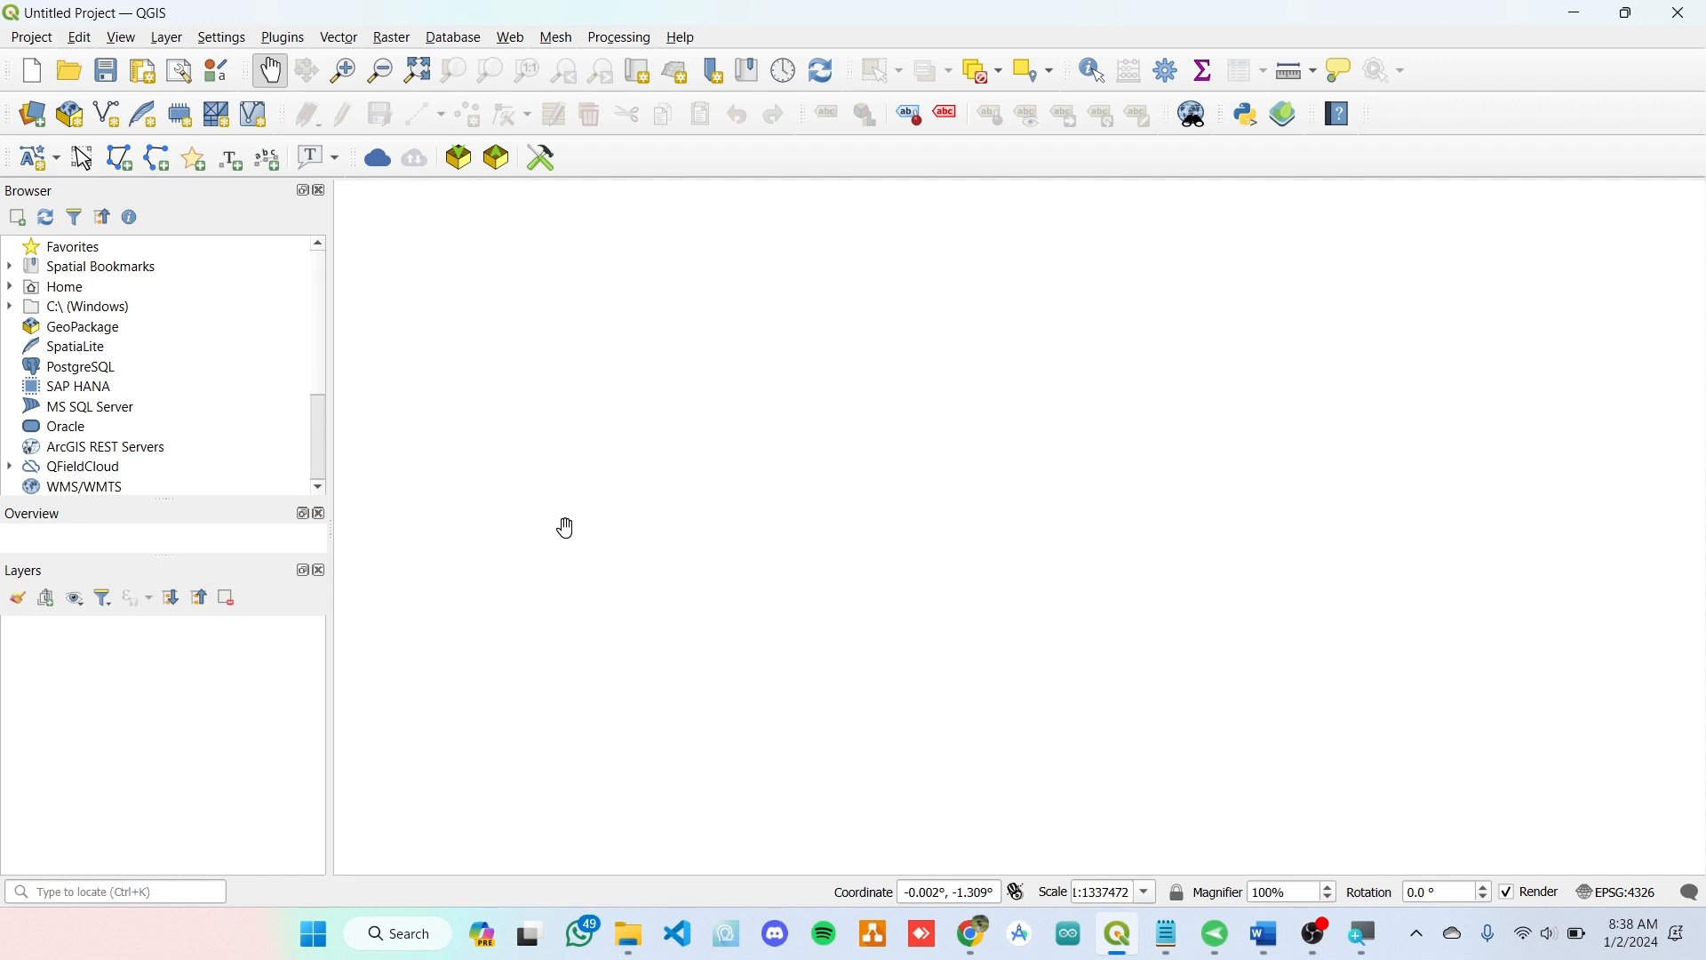
- Start saving the new project under a new file name with Save As
key(ctrl+s)
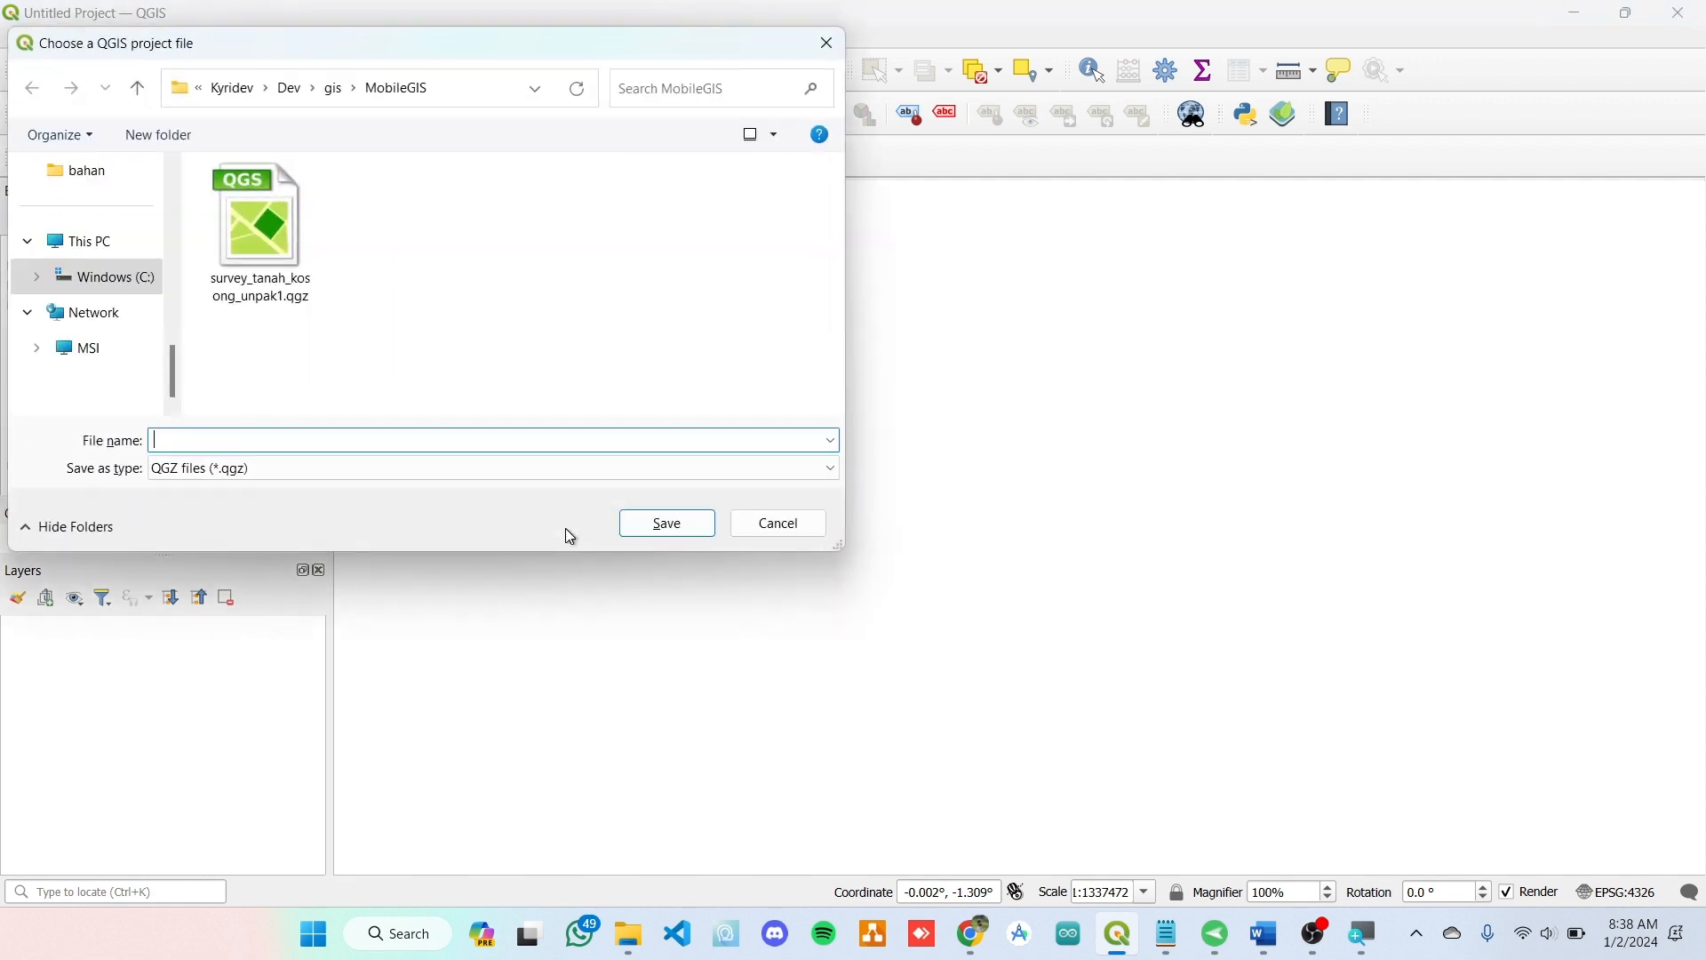
click(840, 48)
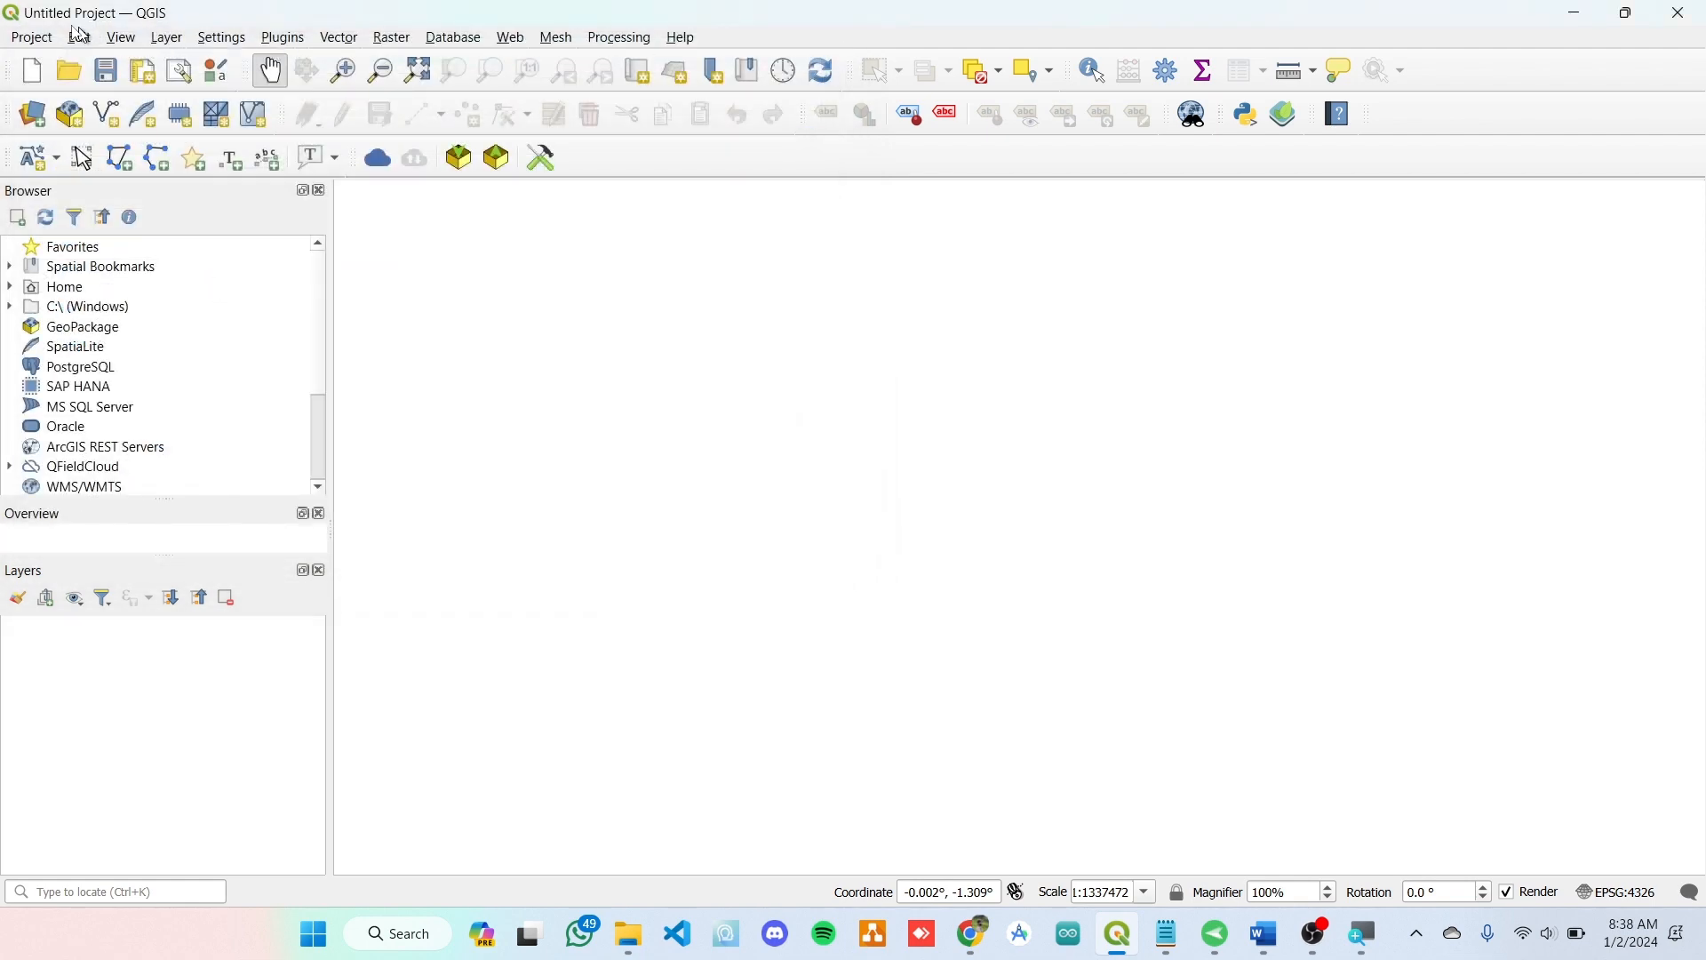
click(32, 38)
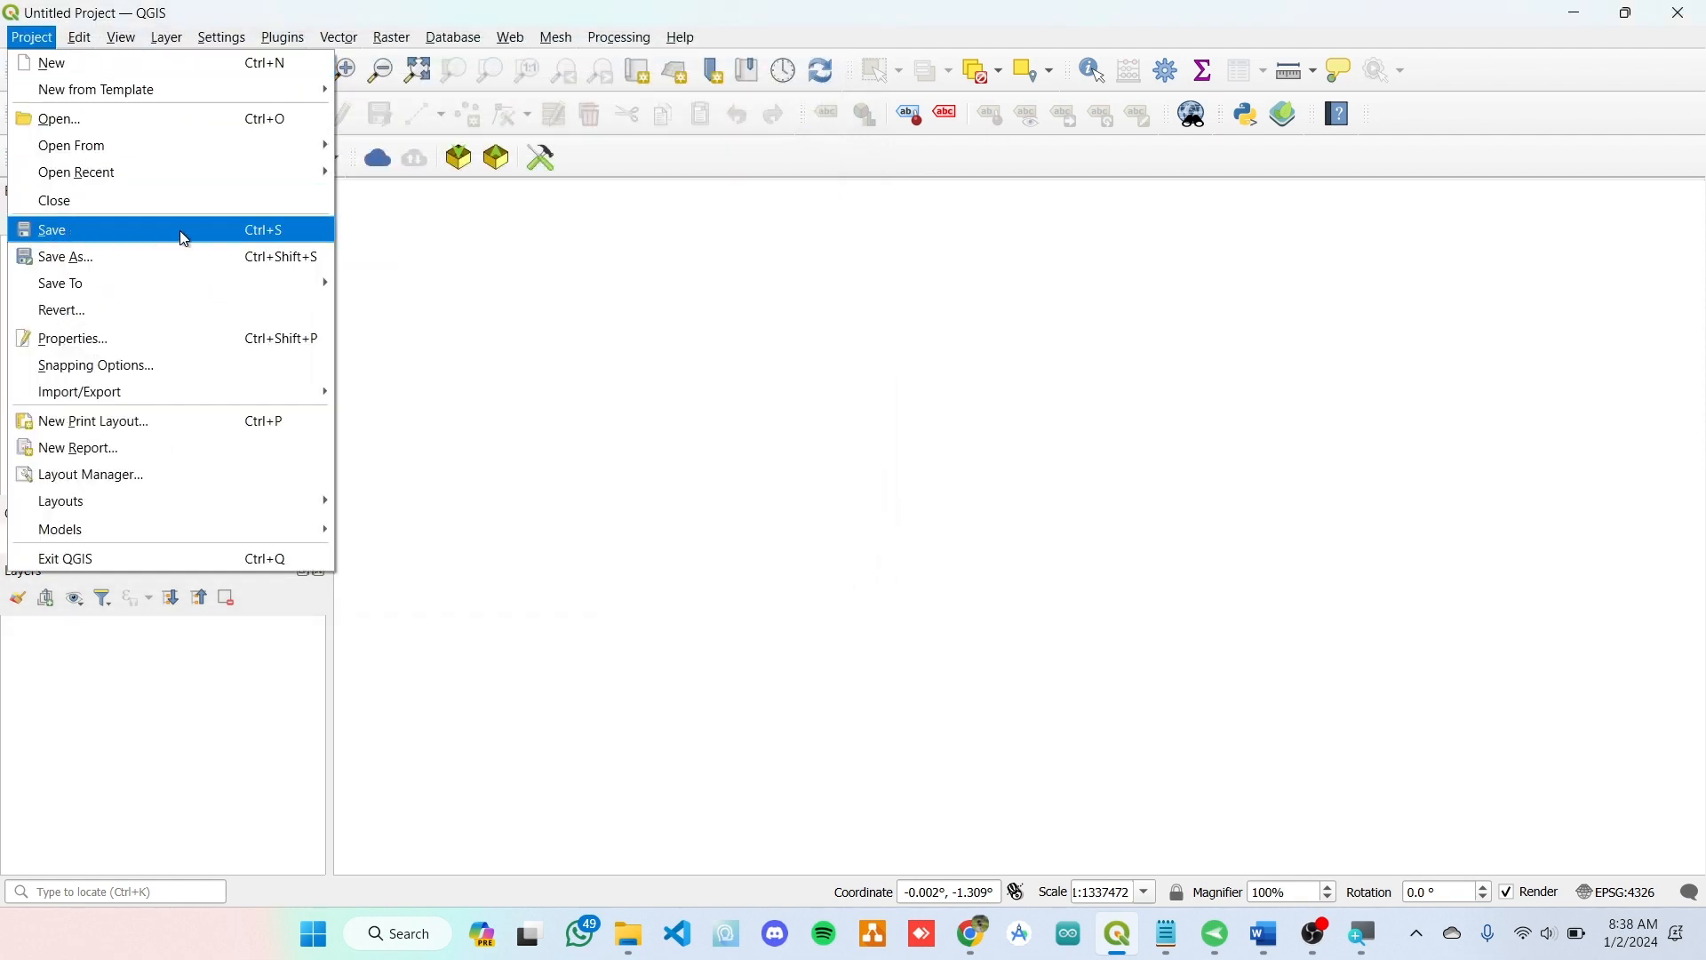
click(329, 260)
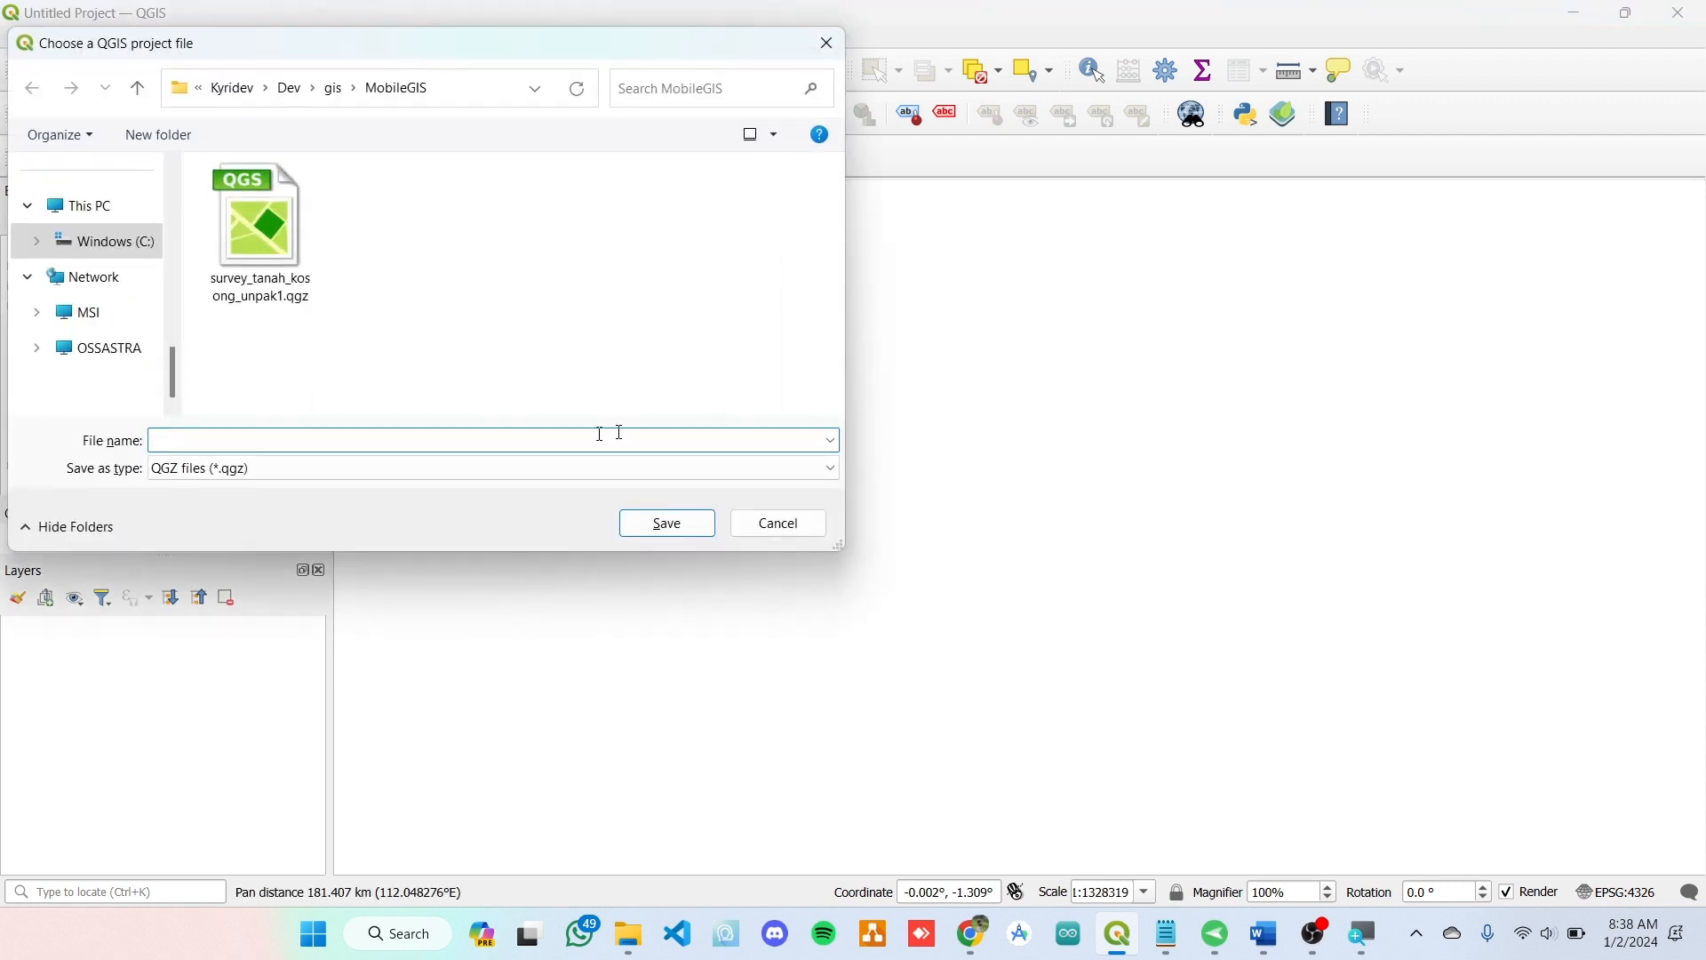
- Name the project file survey_lokasi_di_unpak.qgz in the MobileGIS folder, adapting the existing survey_tanah_kosong_unpak1.qgz name
click(293, 290)
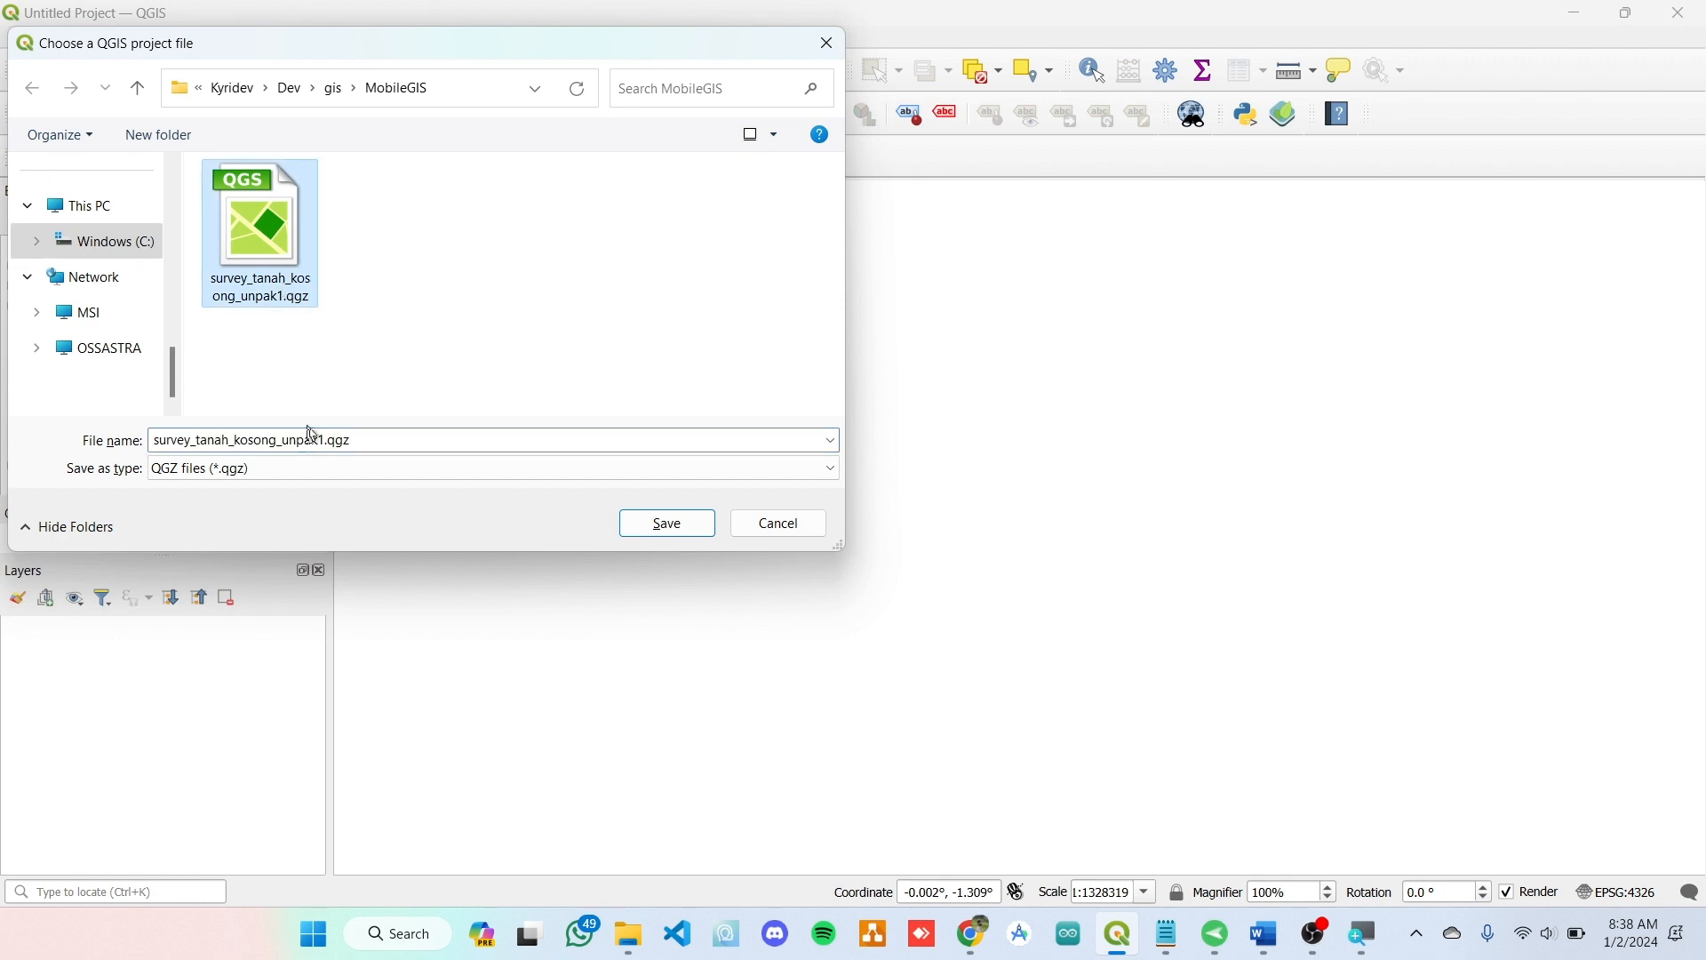
click(328, 443)
key(Right)
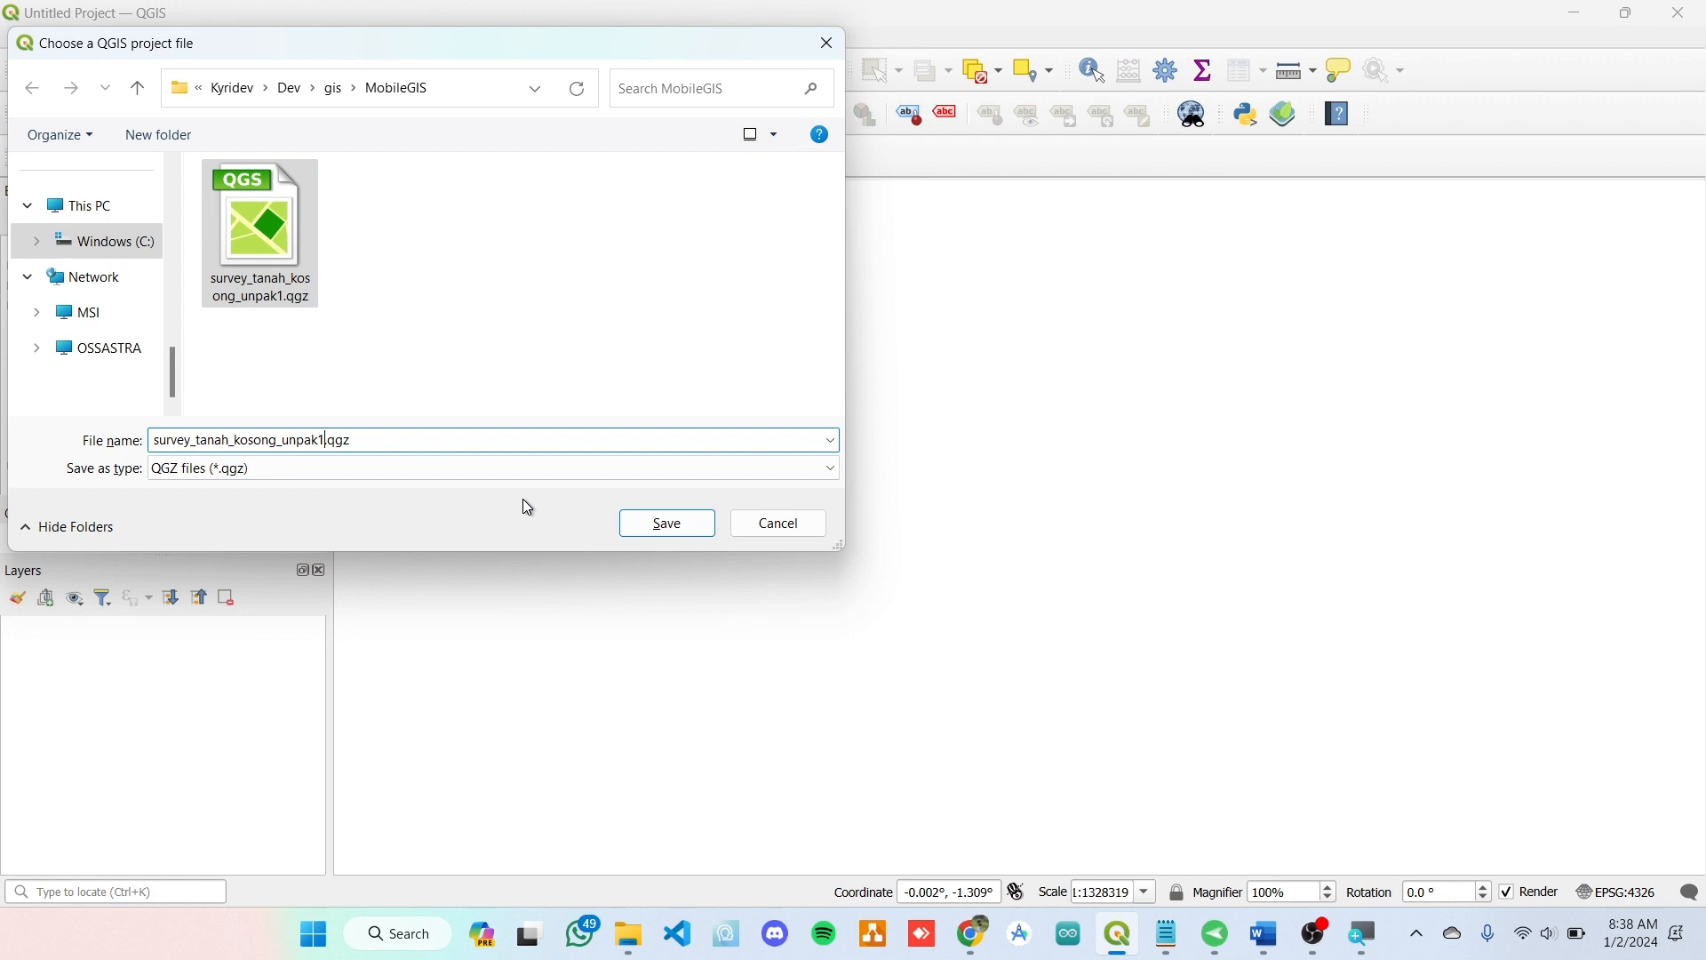
key(BackSpace)
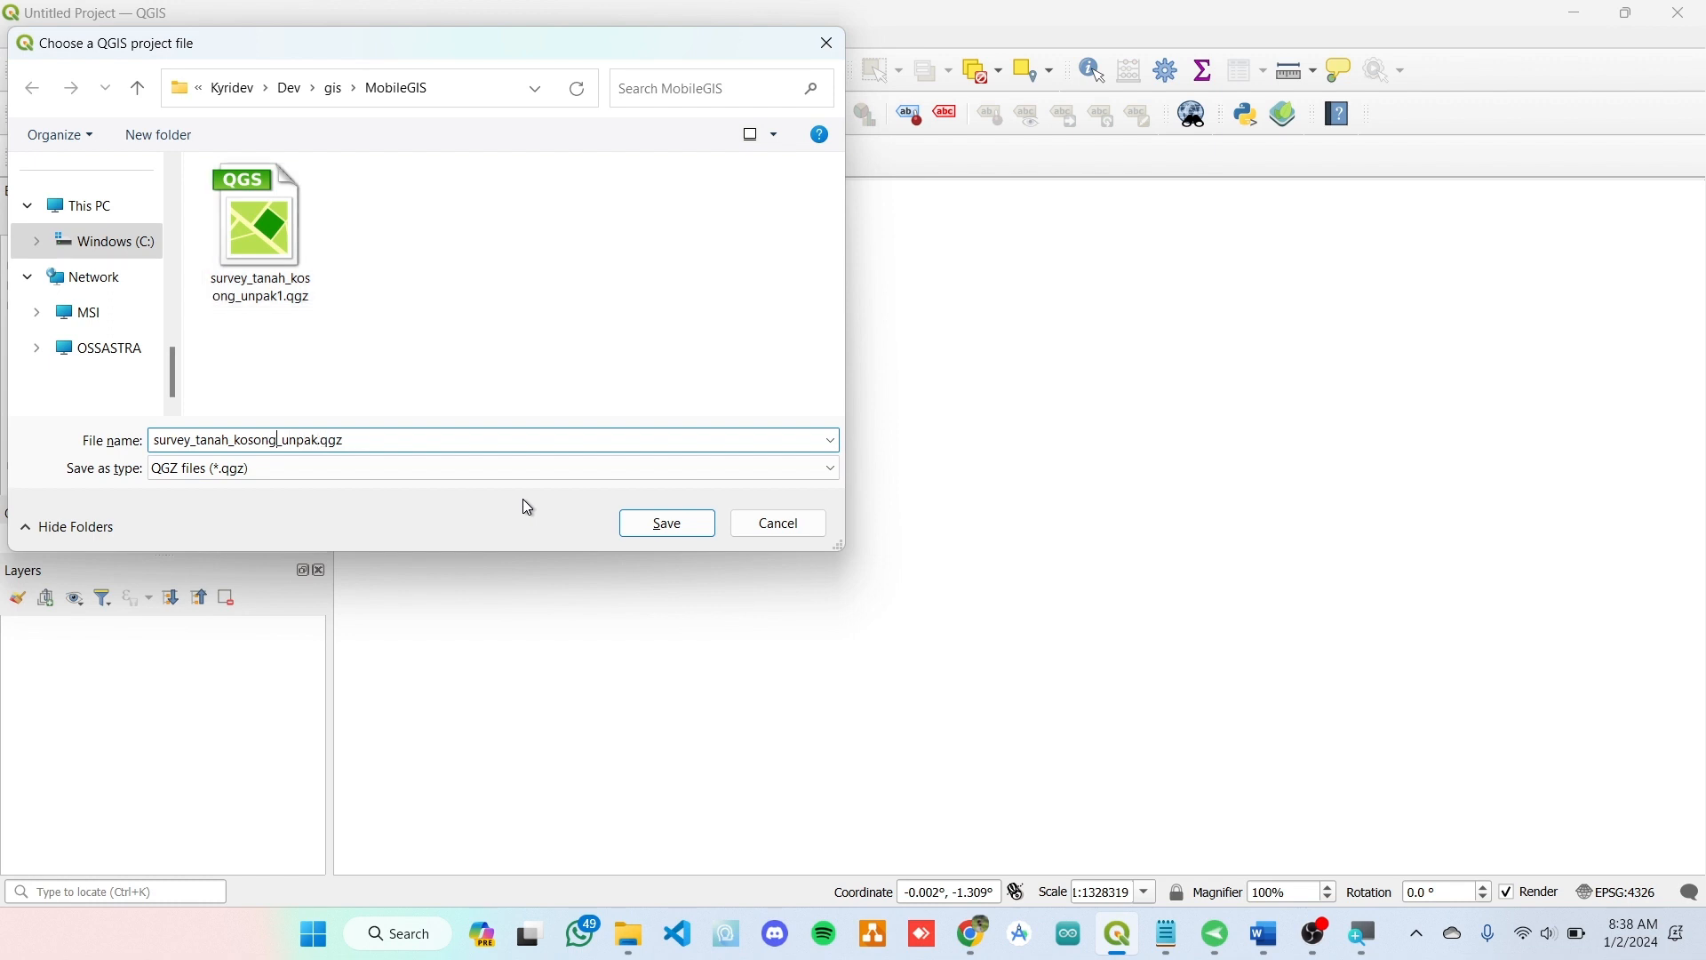
key(ctrl+shift+Left)
key(ctrl+shift+Left)
text(lokas)
text(_di)
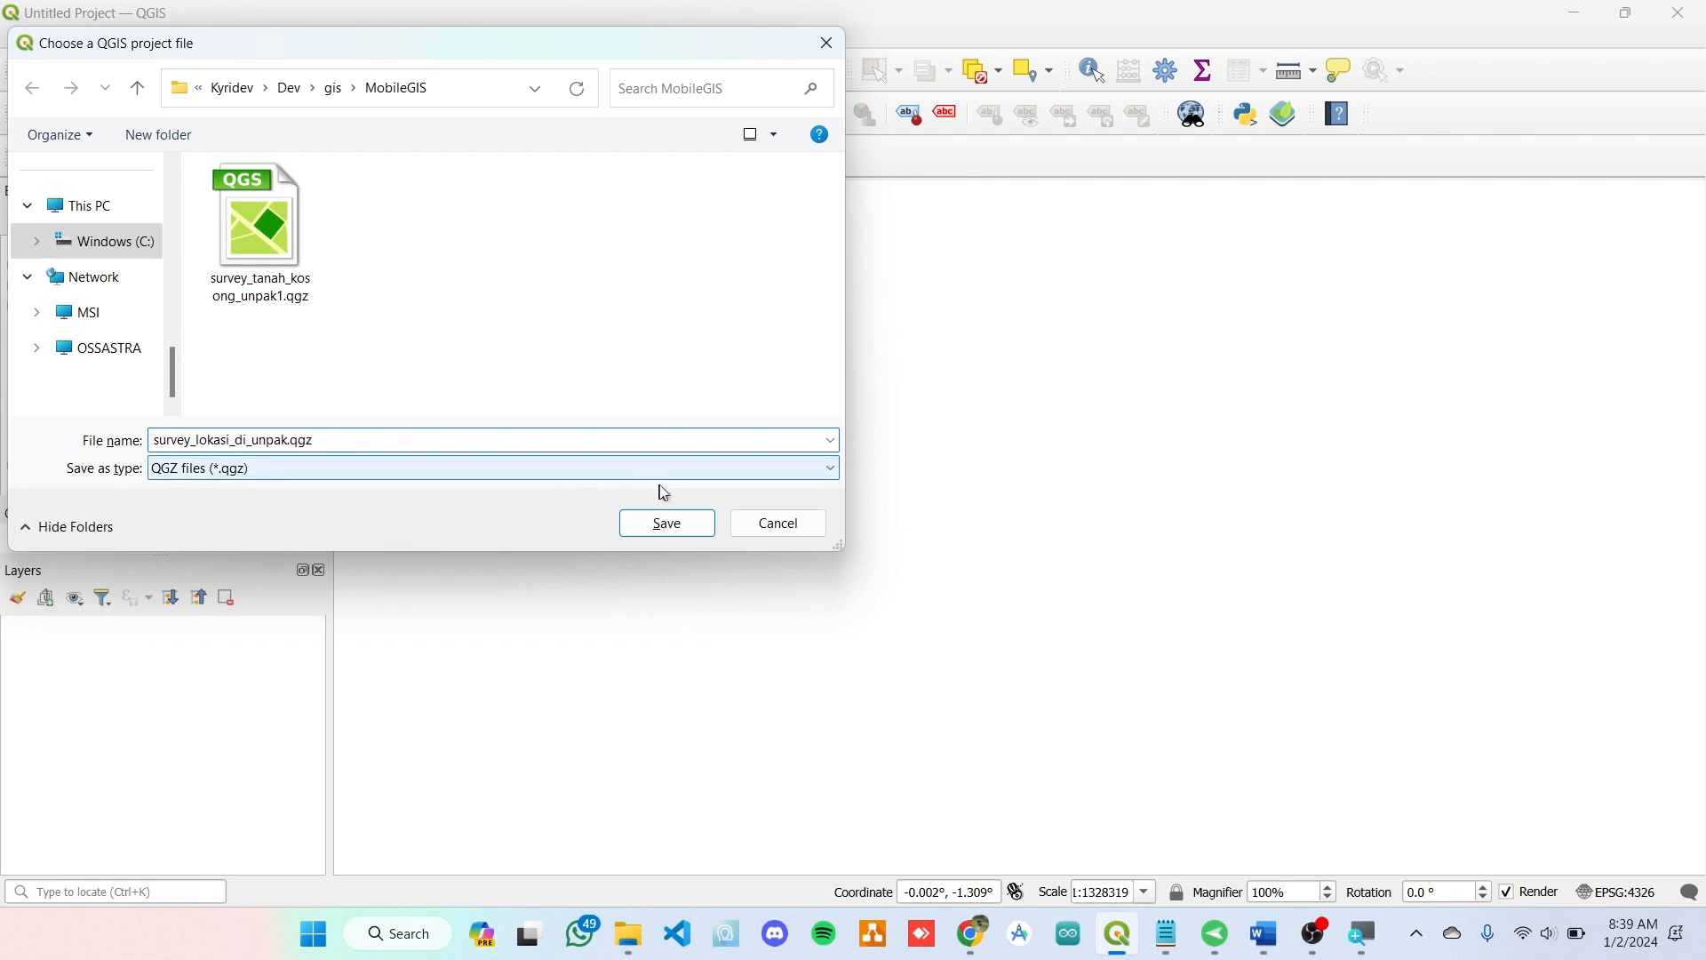
click(669, 526)
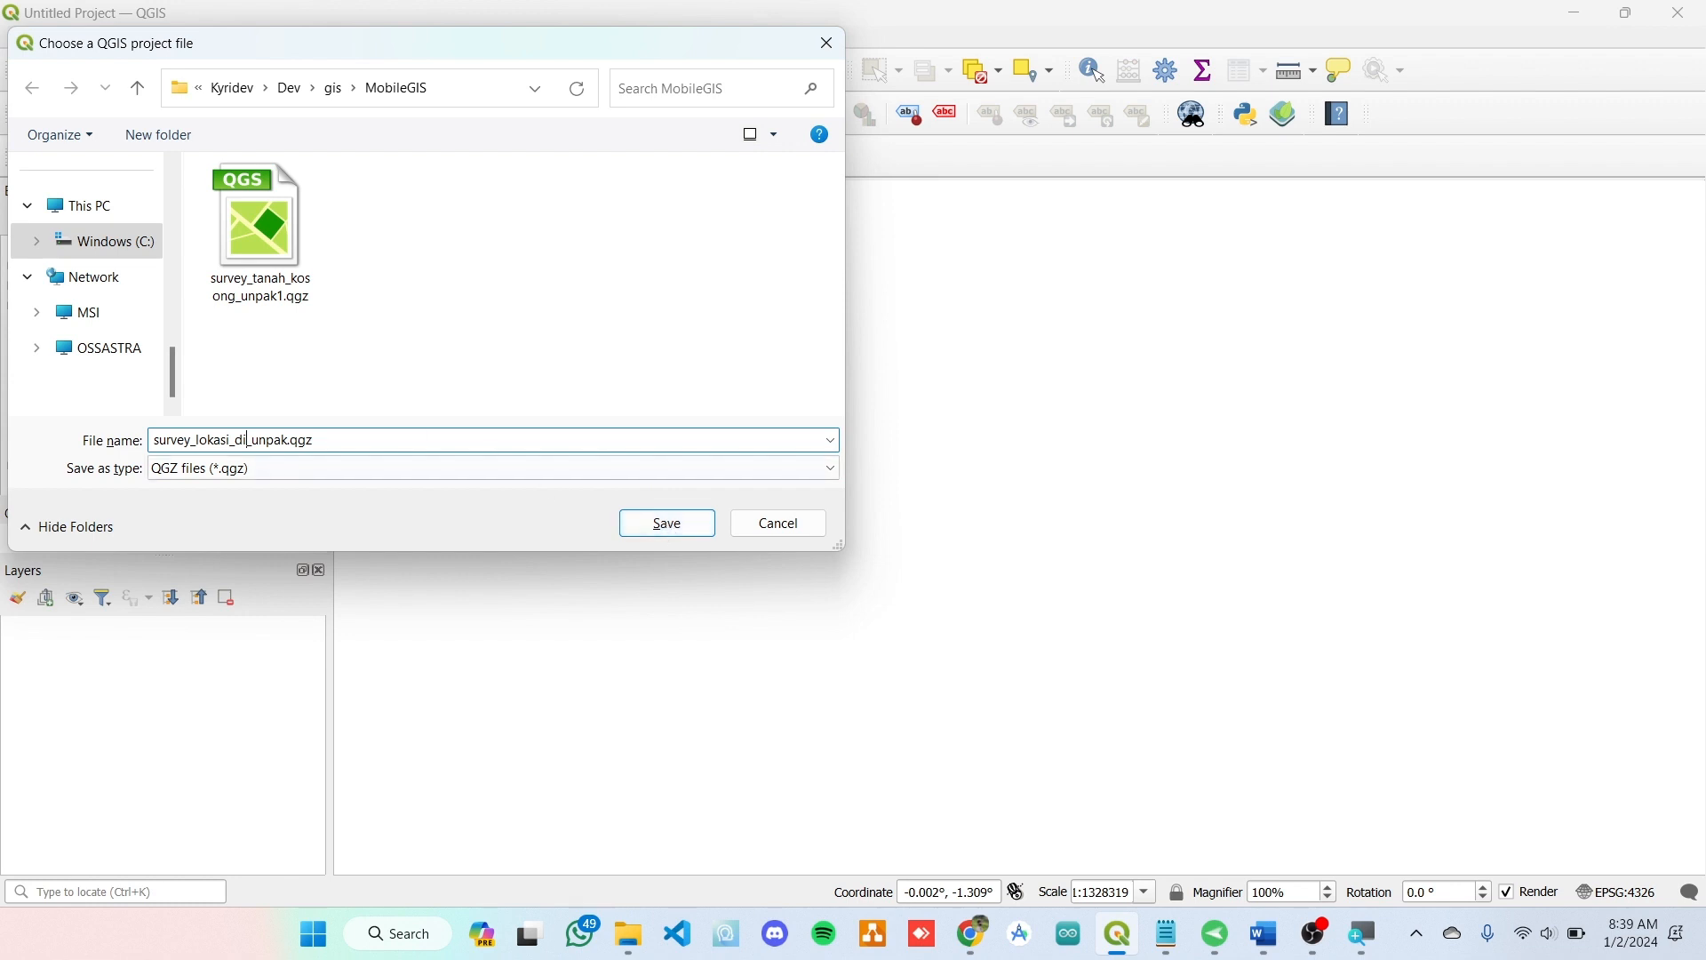
- Enlarge the project save dialog to 200% with Magnifier to show the file name, and minimize the Magnifier window
key(ctrl+shift+Left)
drag(289, 440, 310, 440)
key(super+plus)
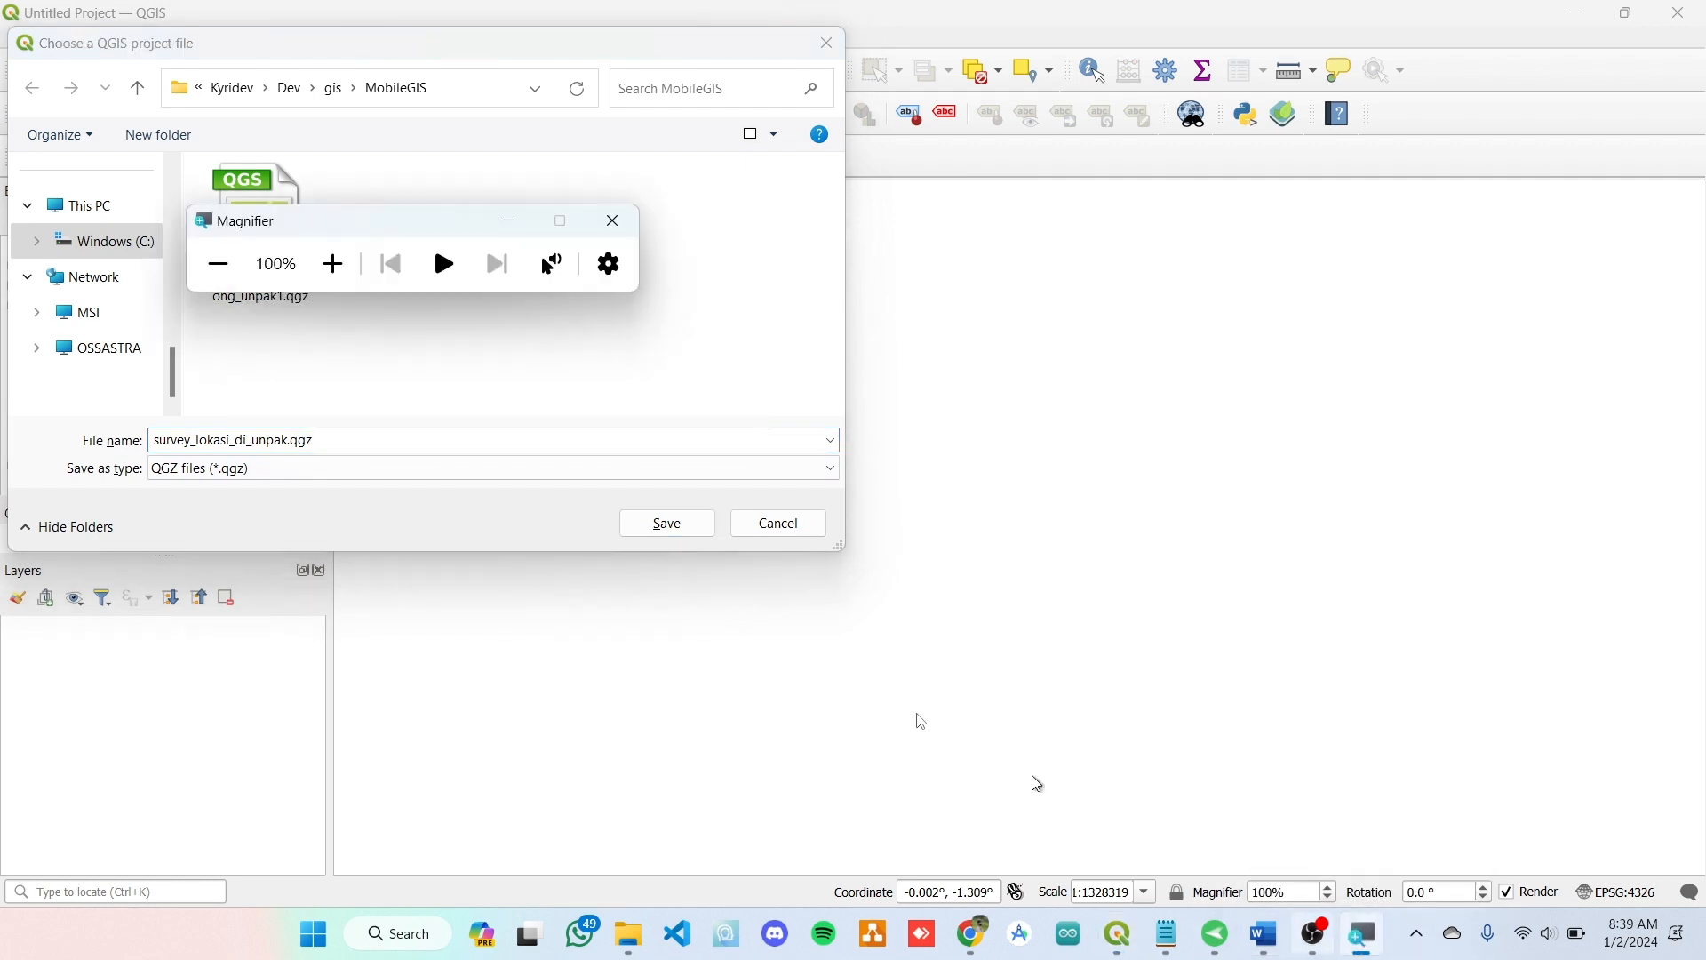
click(334, 264)
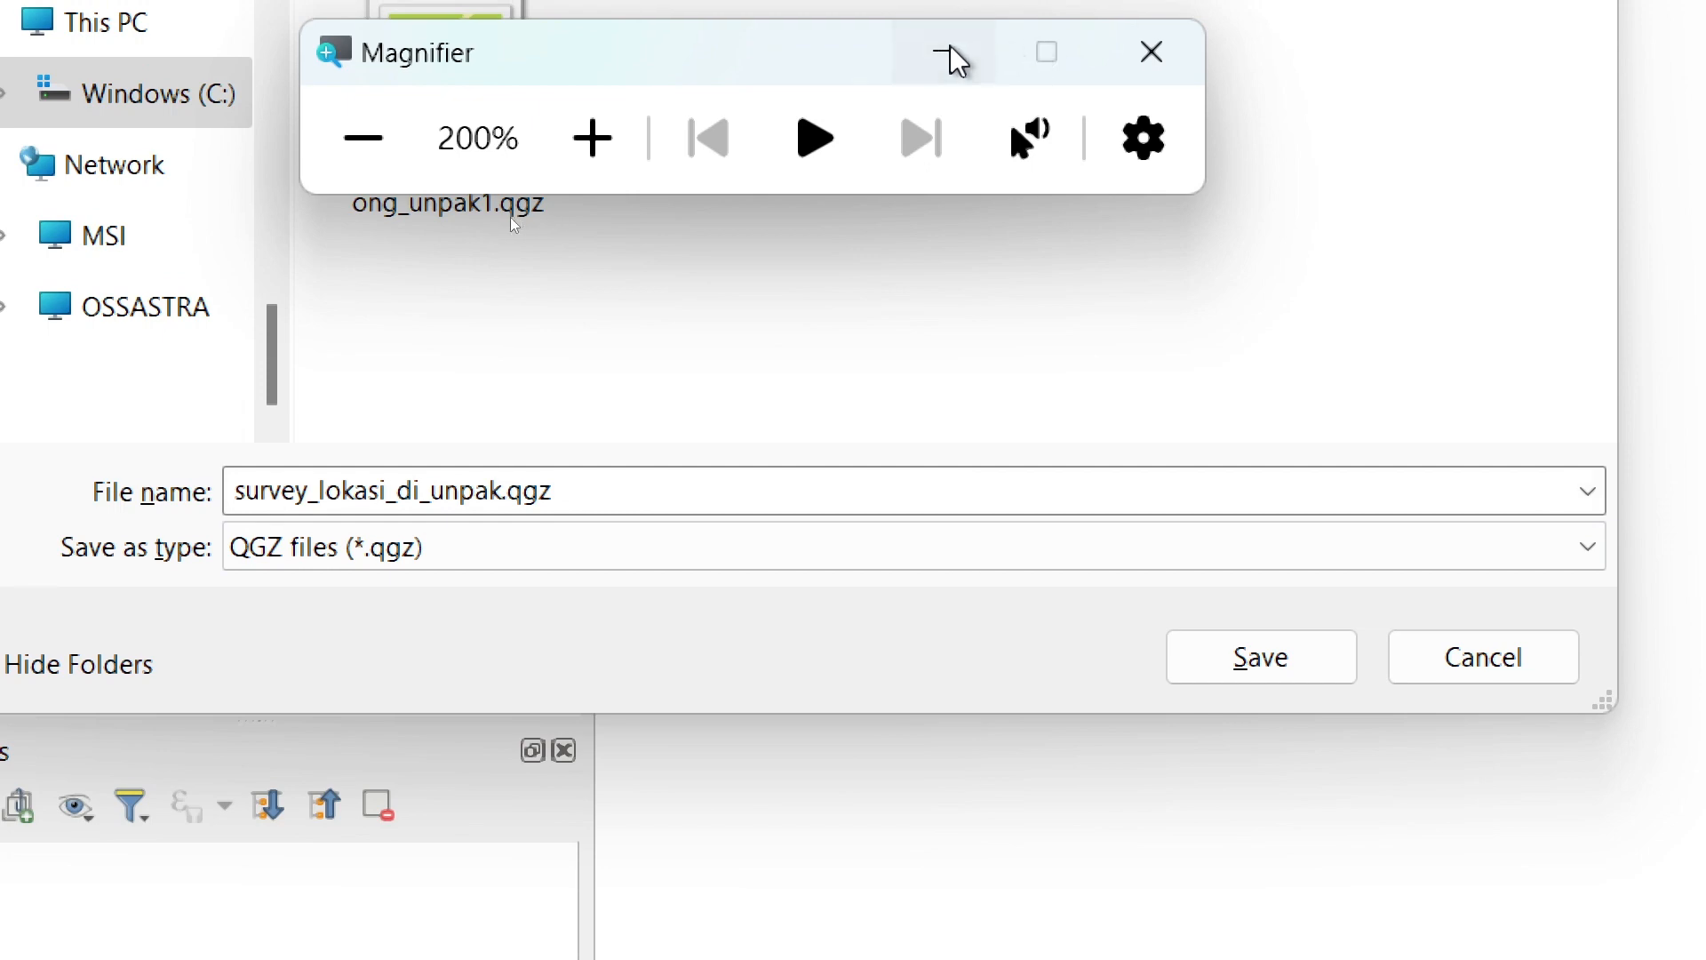
click(946, 55)
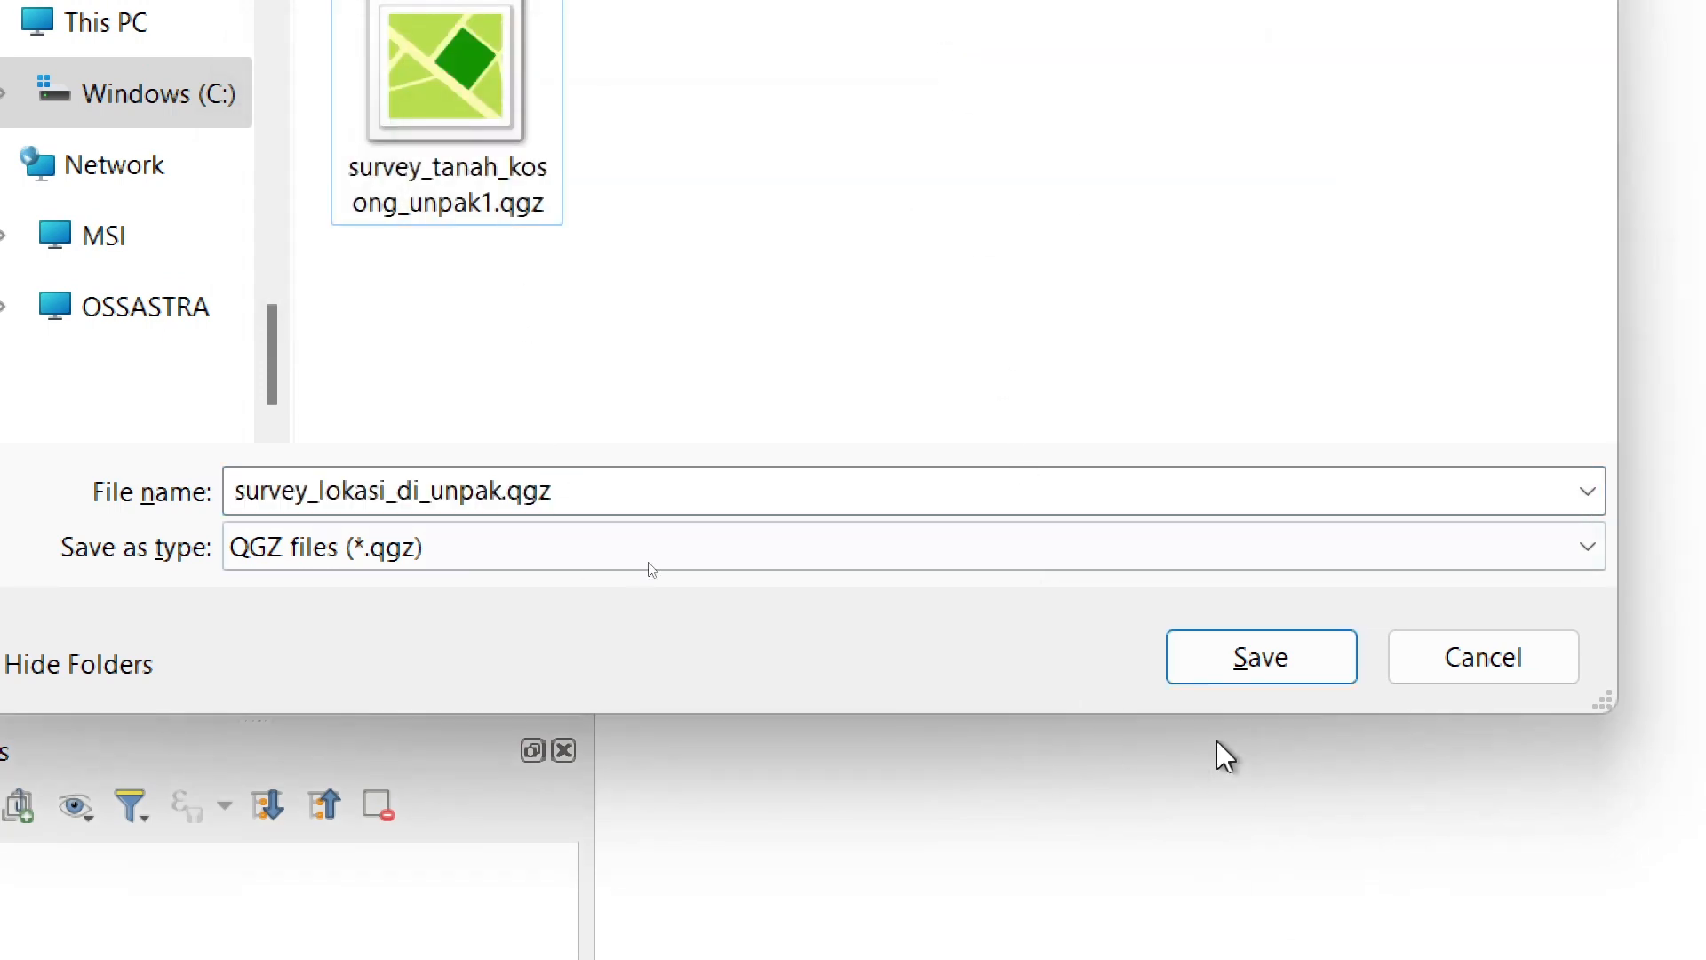
- Save the project as survey_lokasi_di_unpak.qgz, return the screen magnification to 100% and minimize the Magnifier window
click(1315, 677)
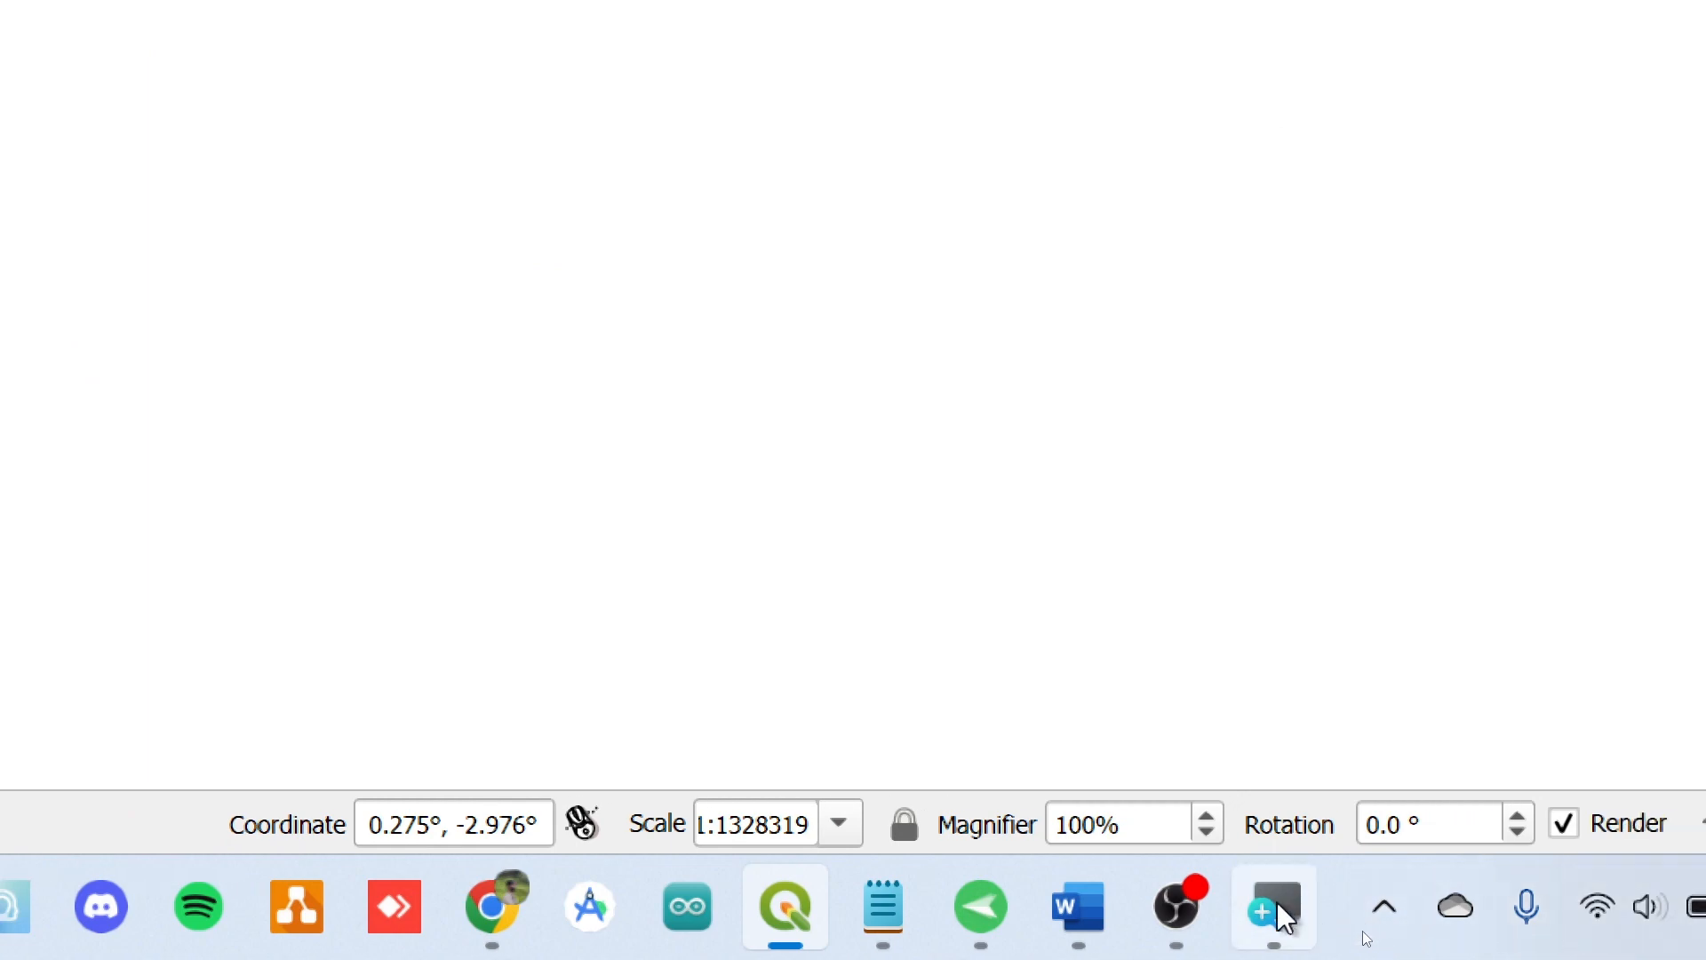
click(1276, 900)
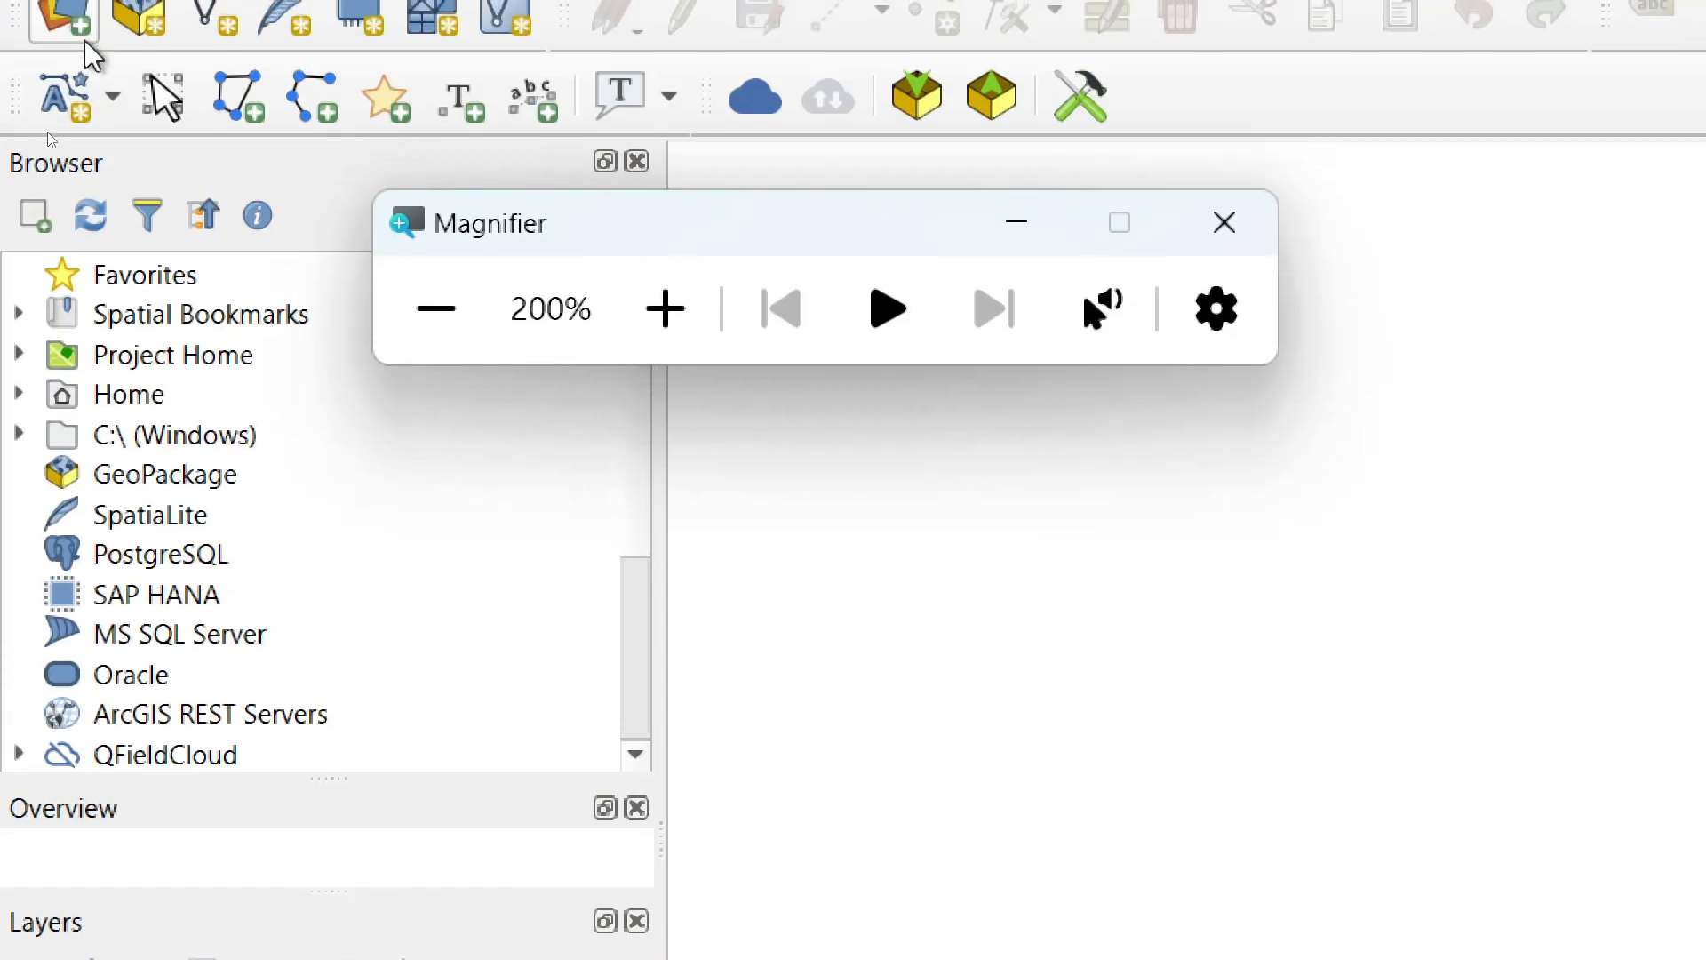
click(437, 310)
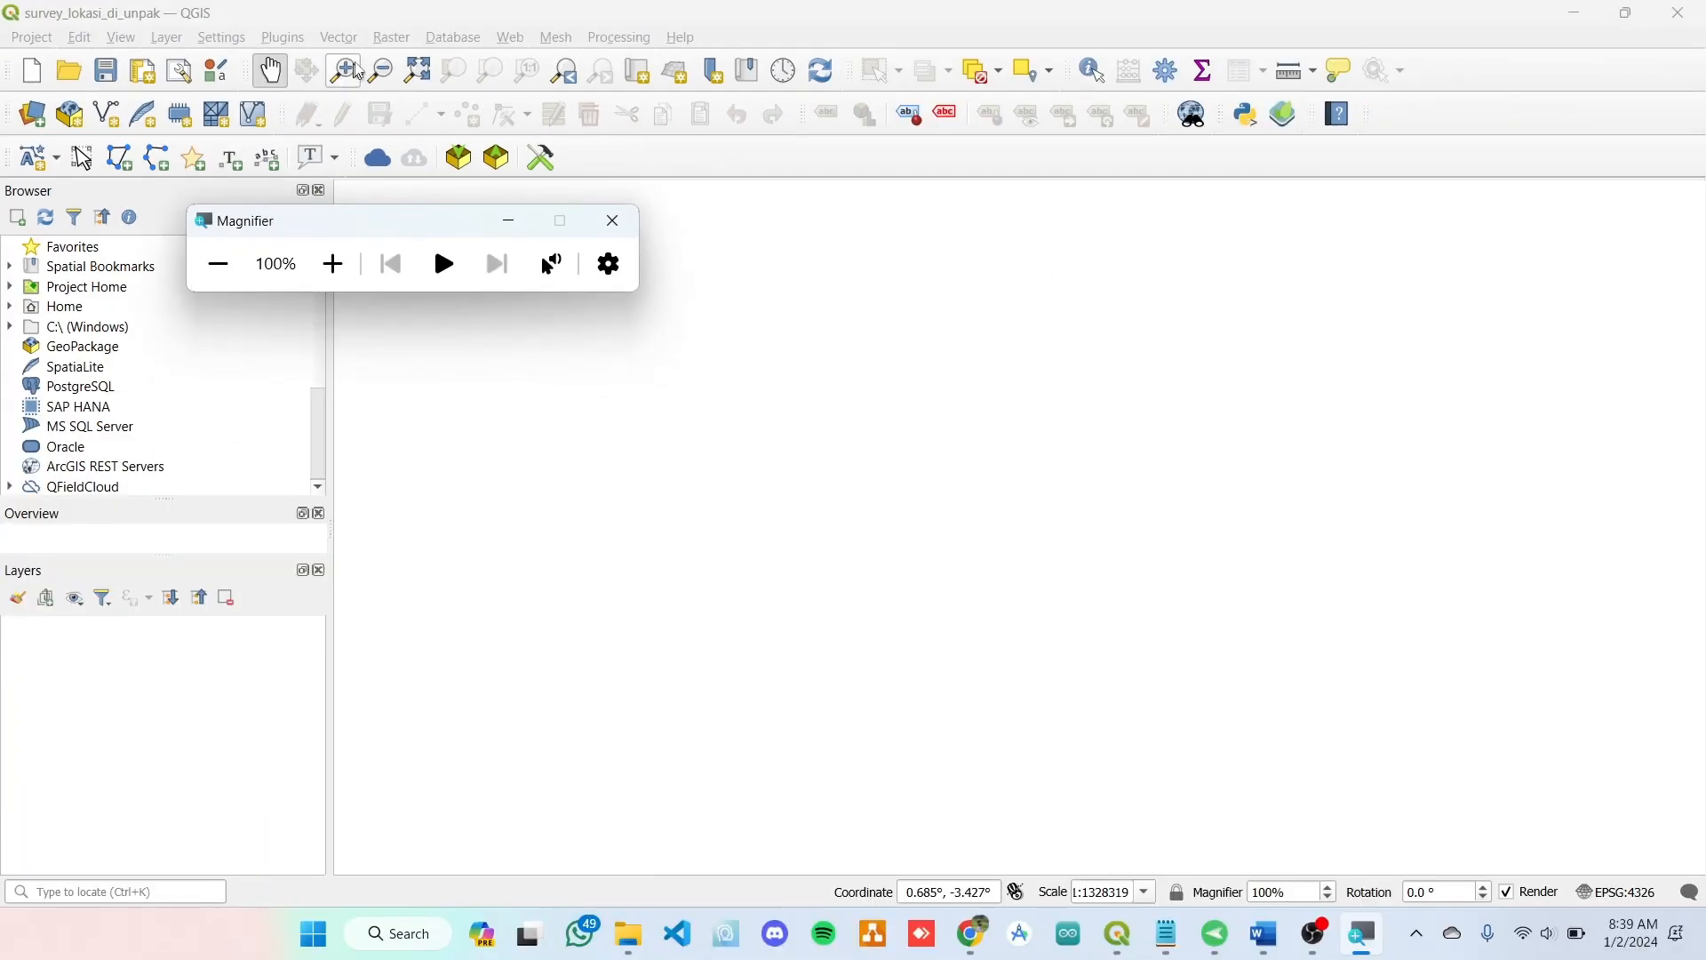
click(492, 23)
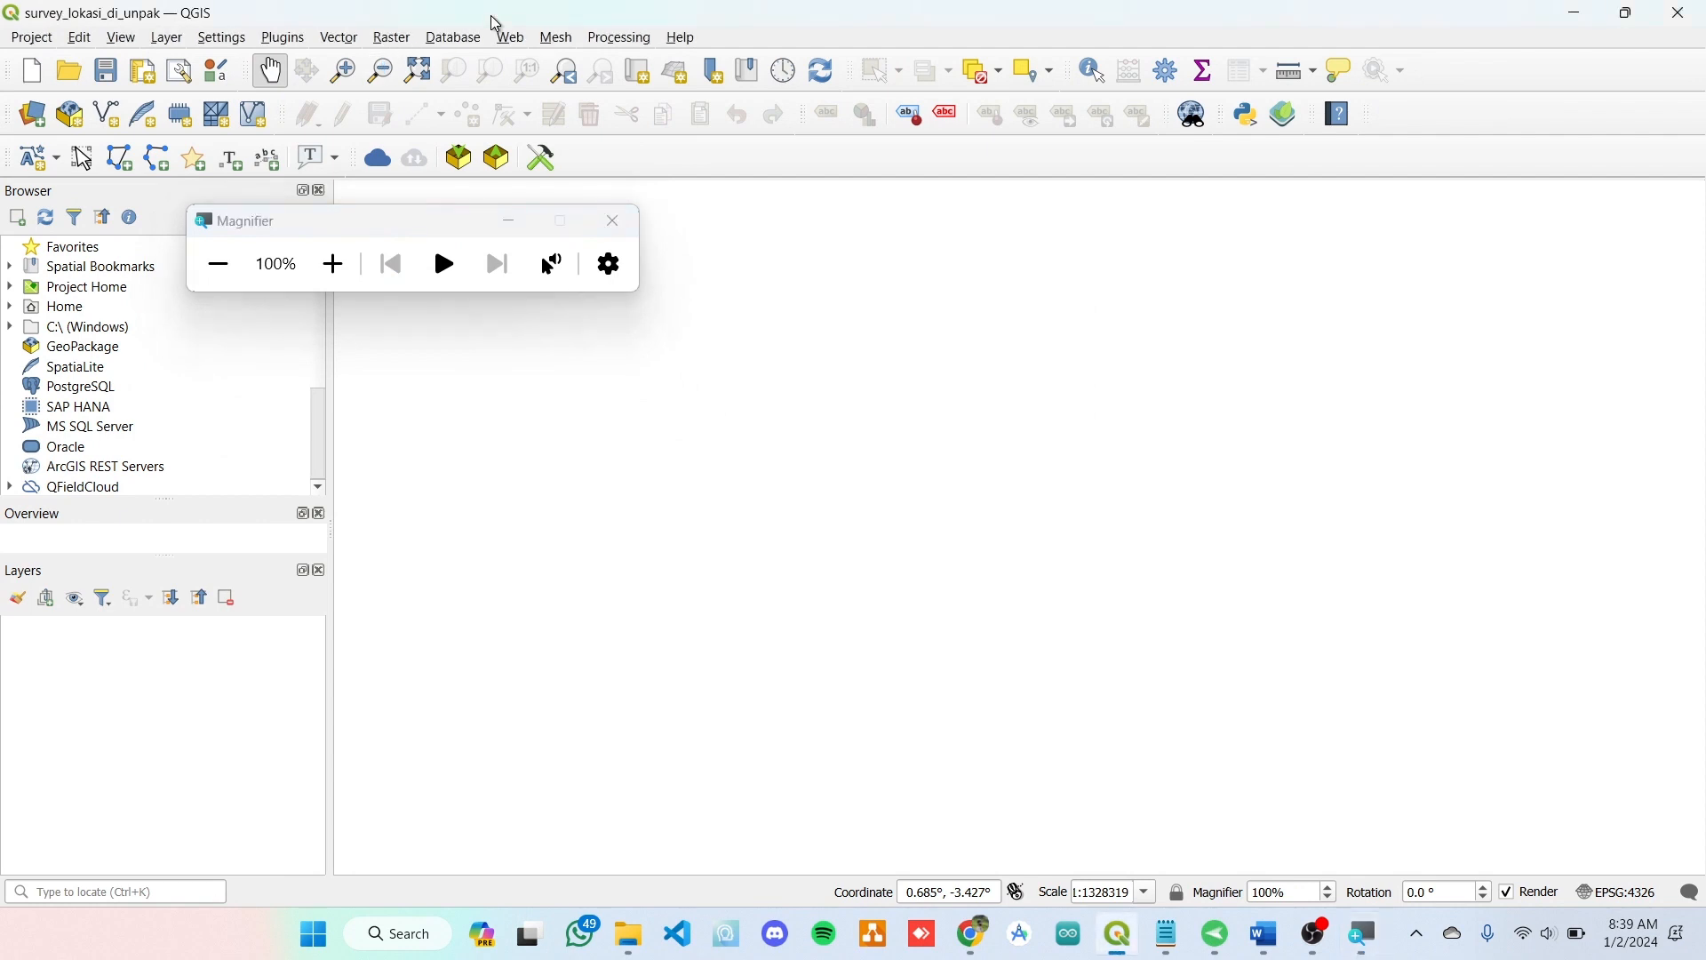
click(518, 229)
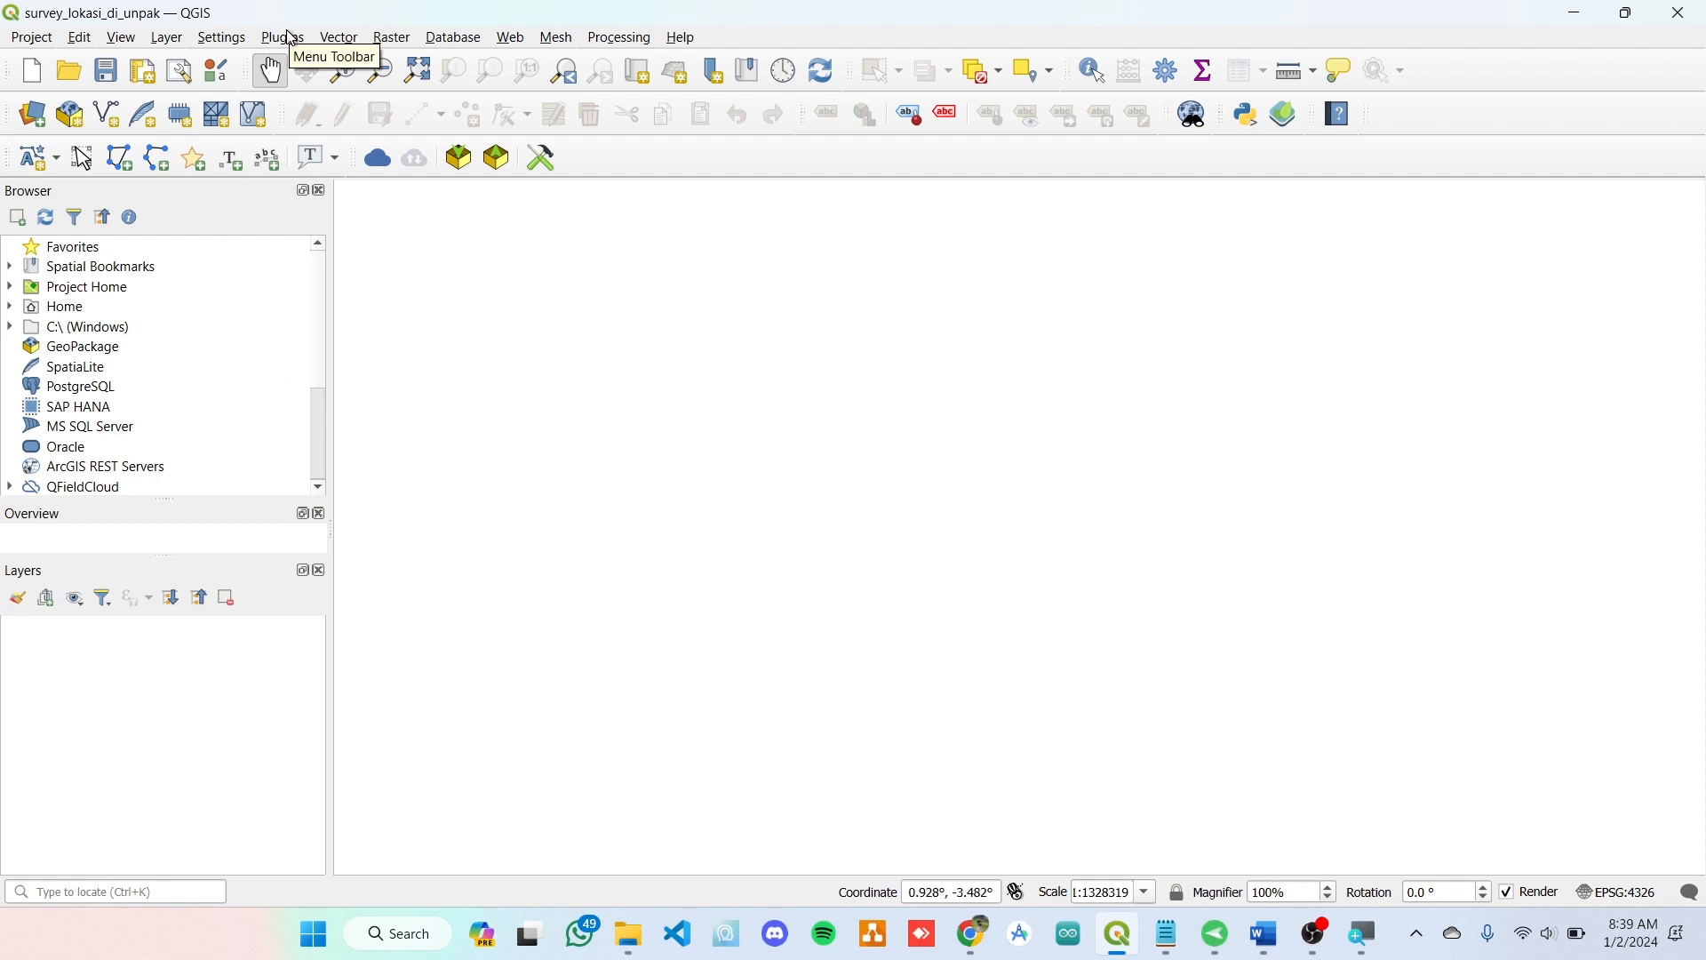
click(163, 40)
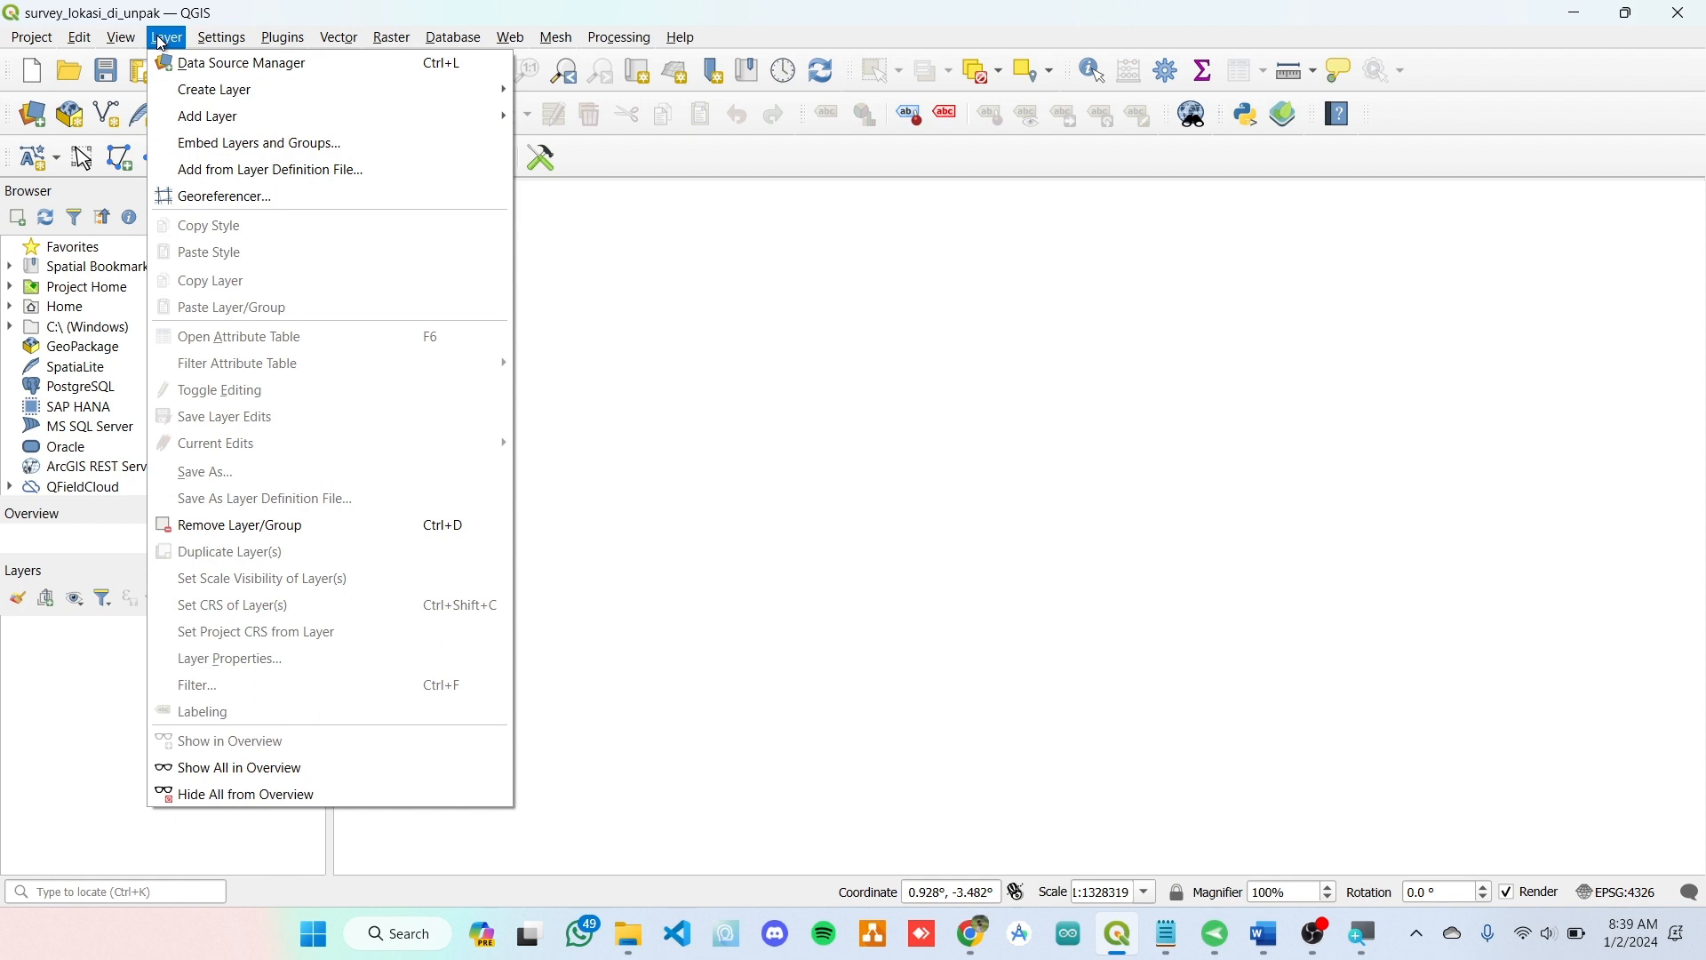
mouse_move(203, 96)
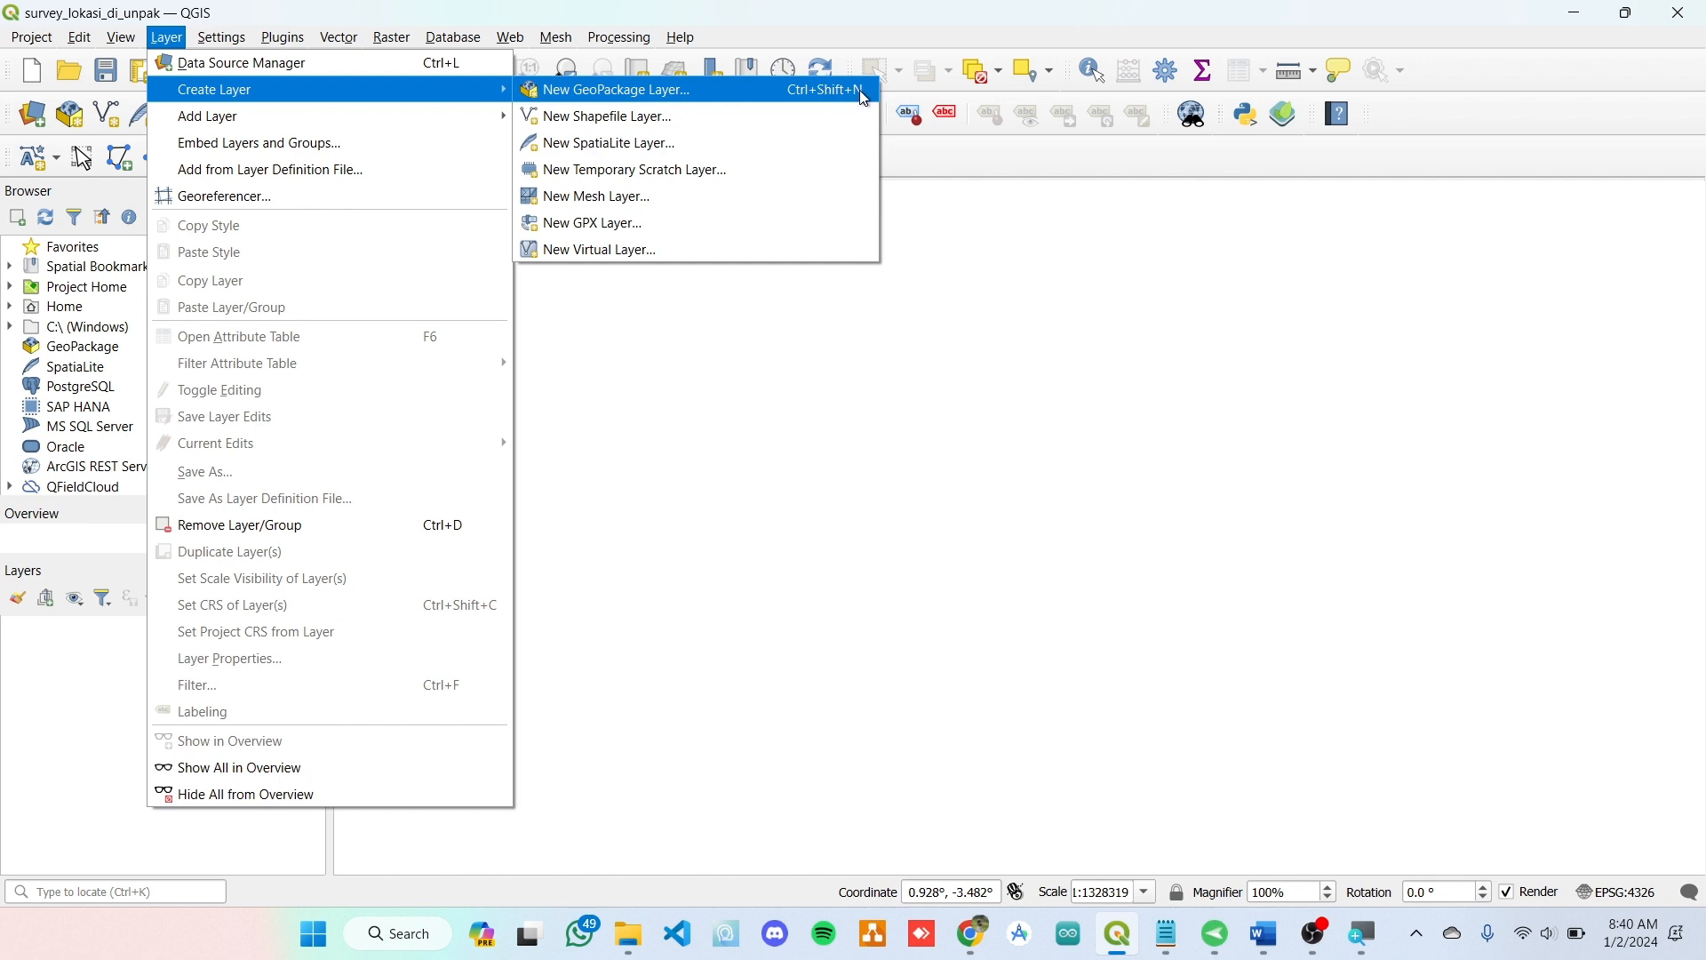
drag(929, 371, 931, 421)
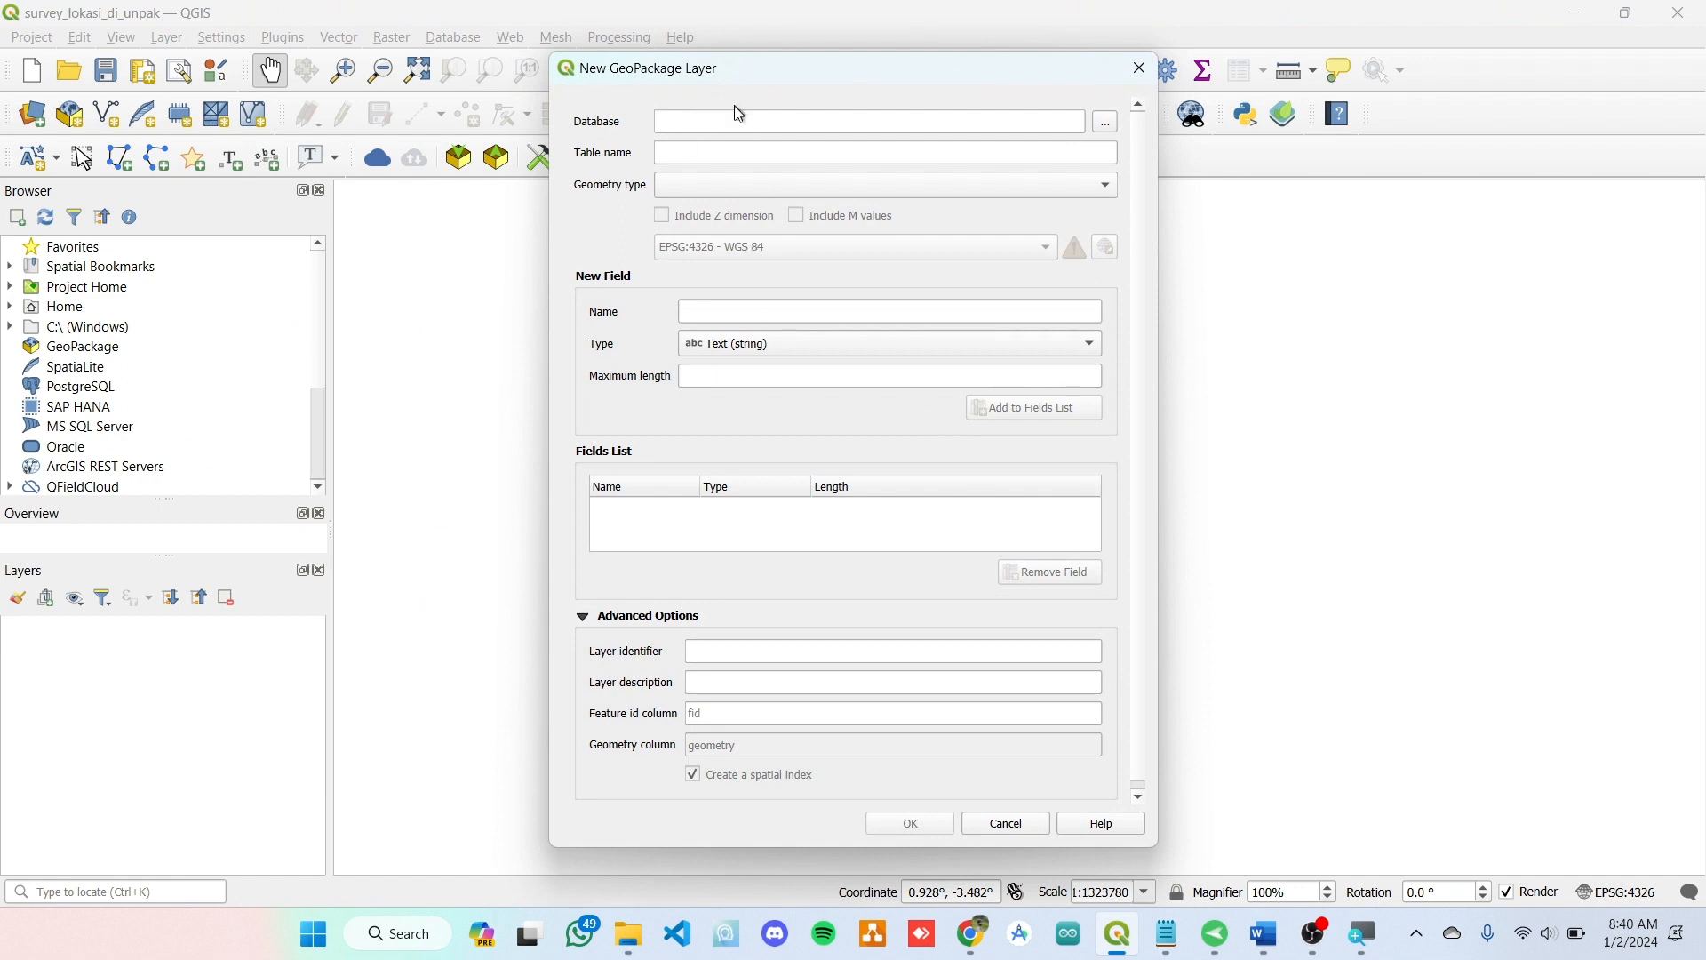
click(702, 138)
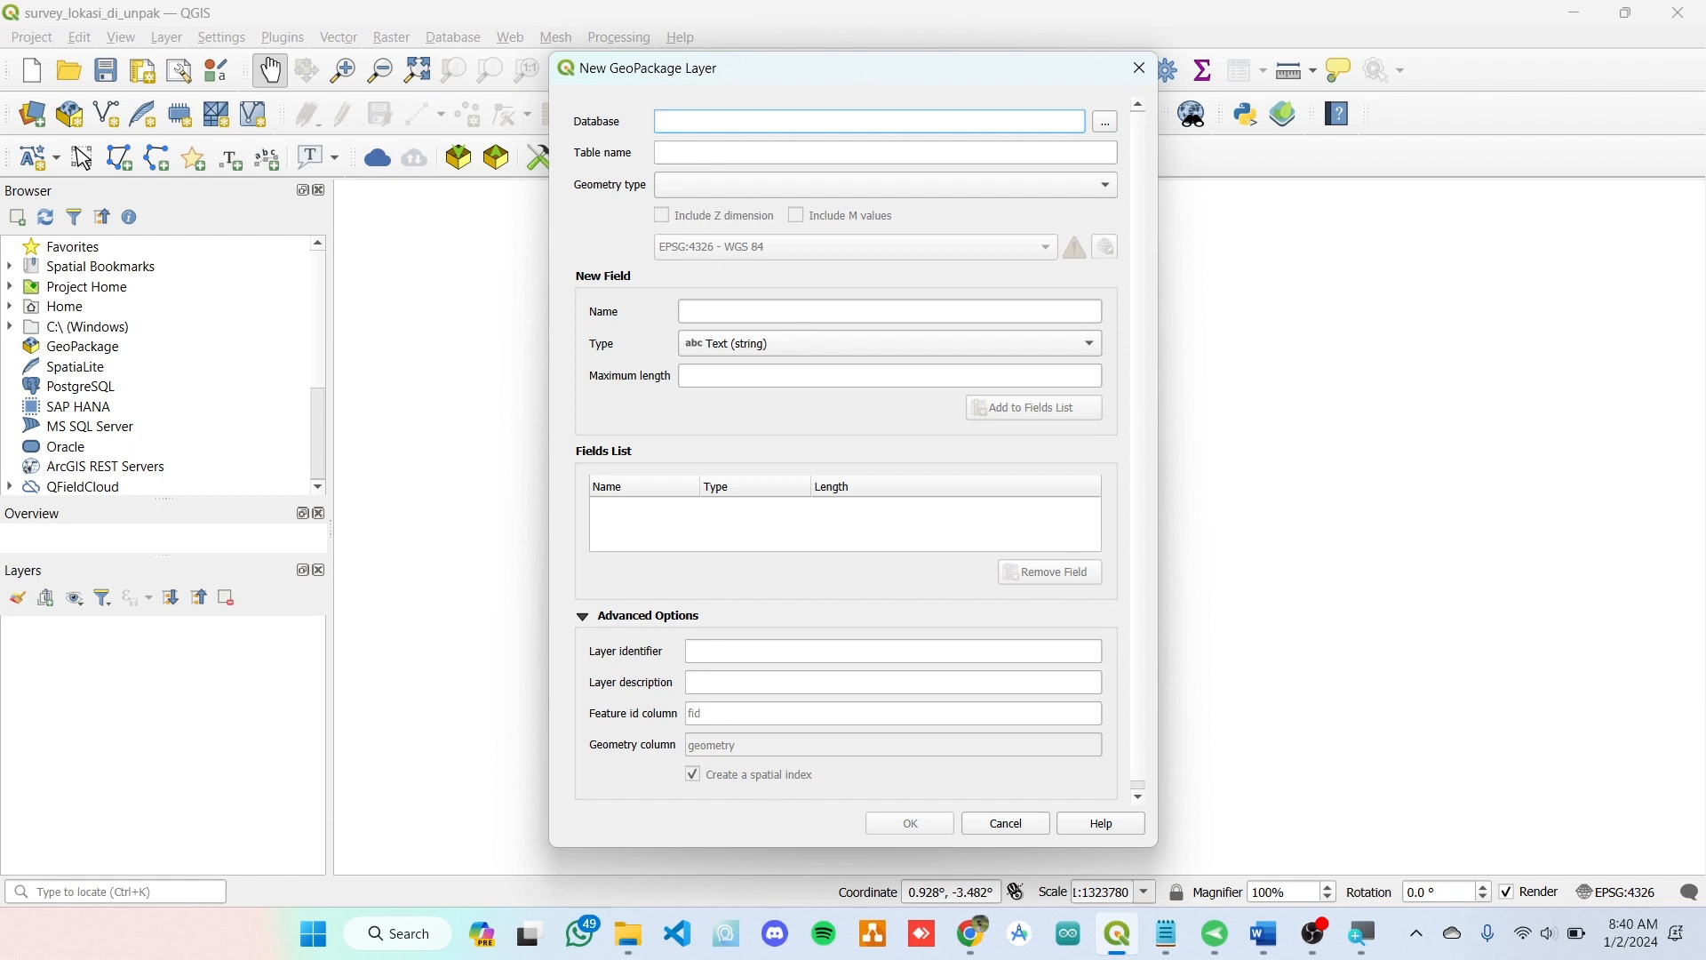
click(1138, 69)
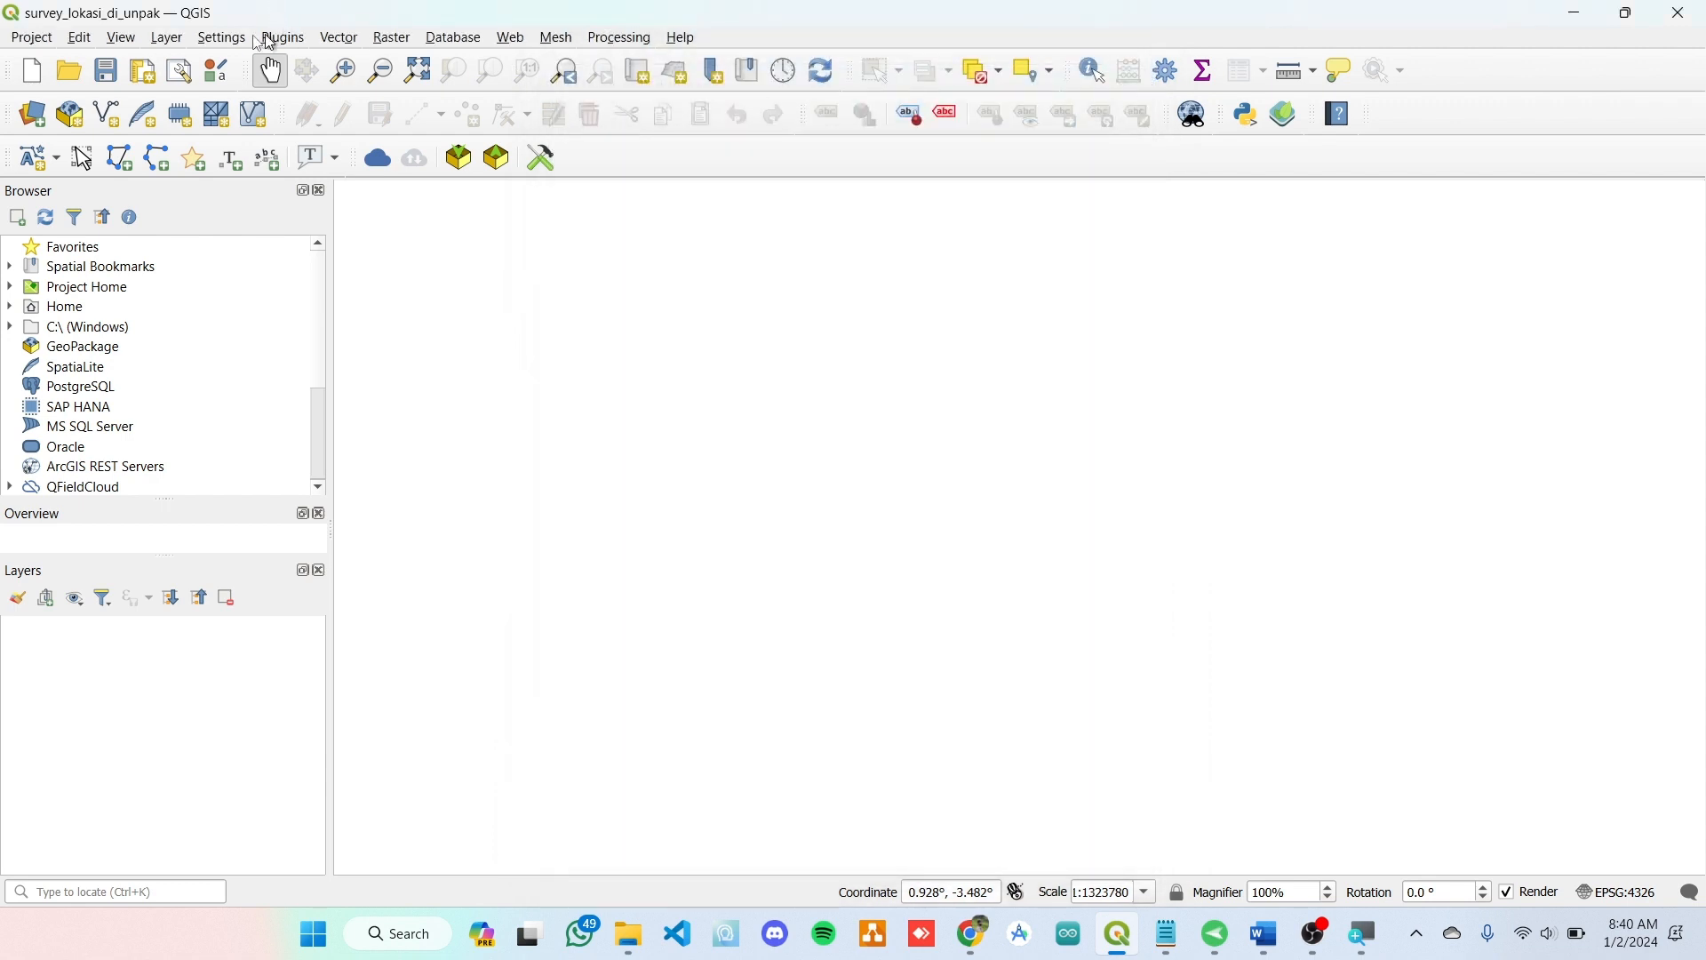
- Start adding an XYZ layer and choose the OpenStreetMap connection as its source
click(160, 41)
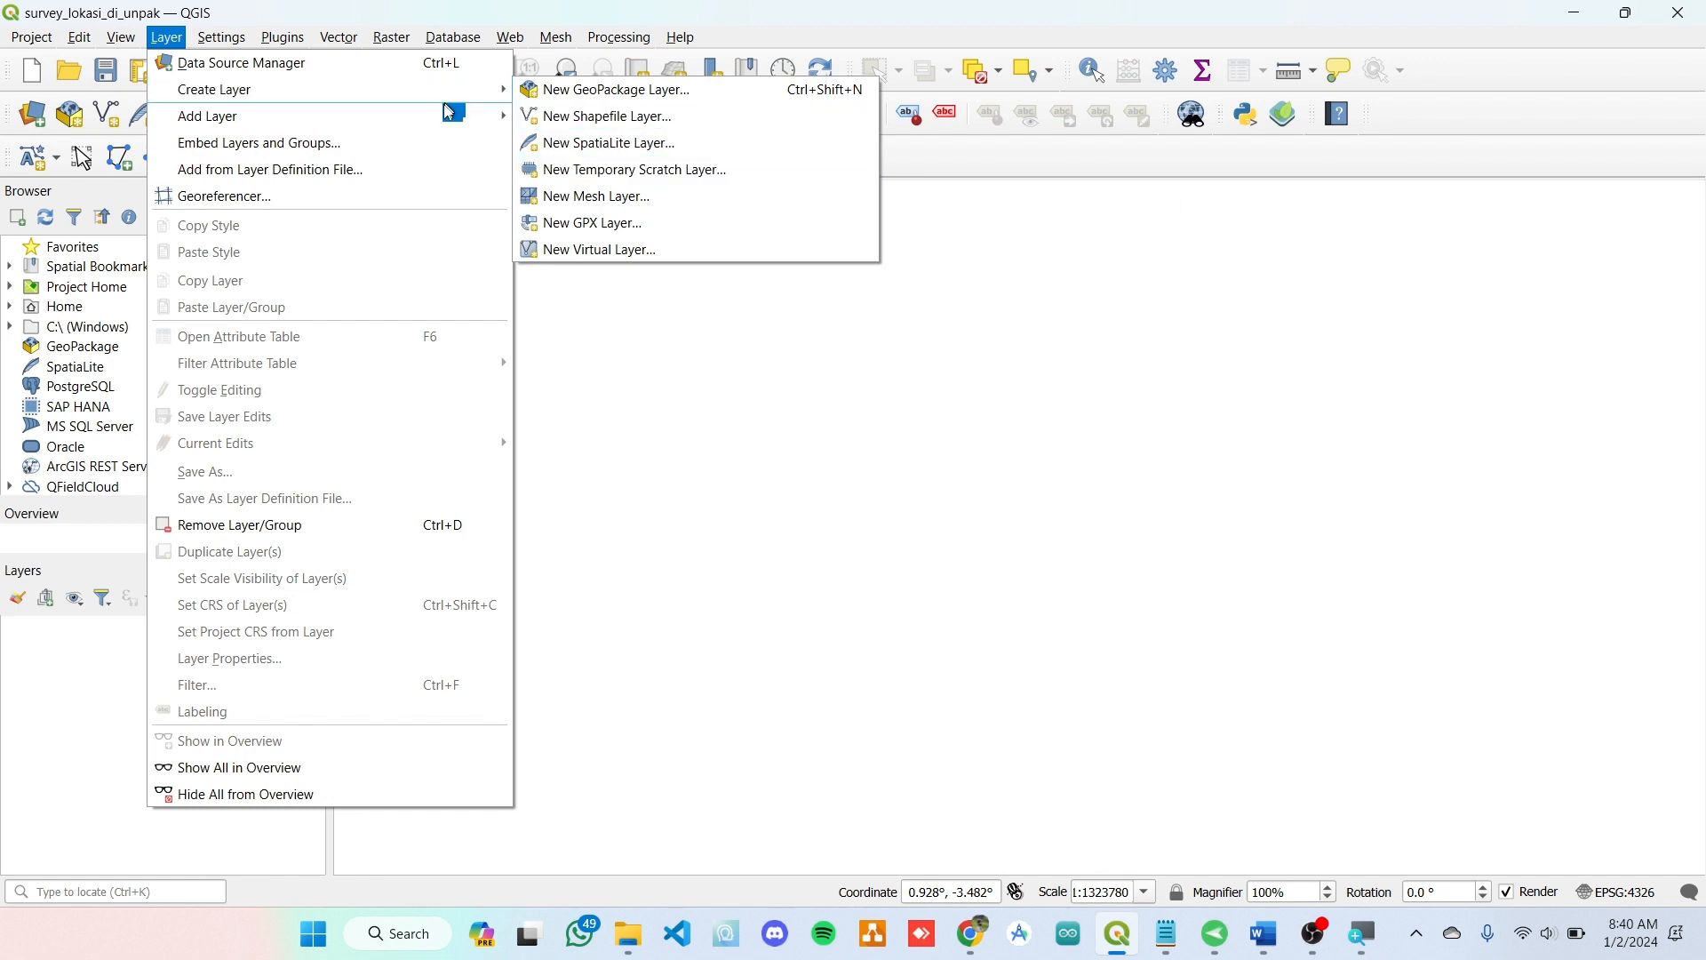
mouse_move(443, 115)
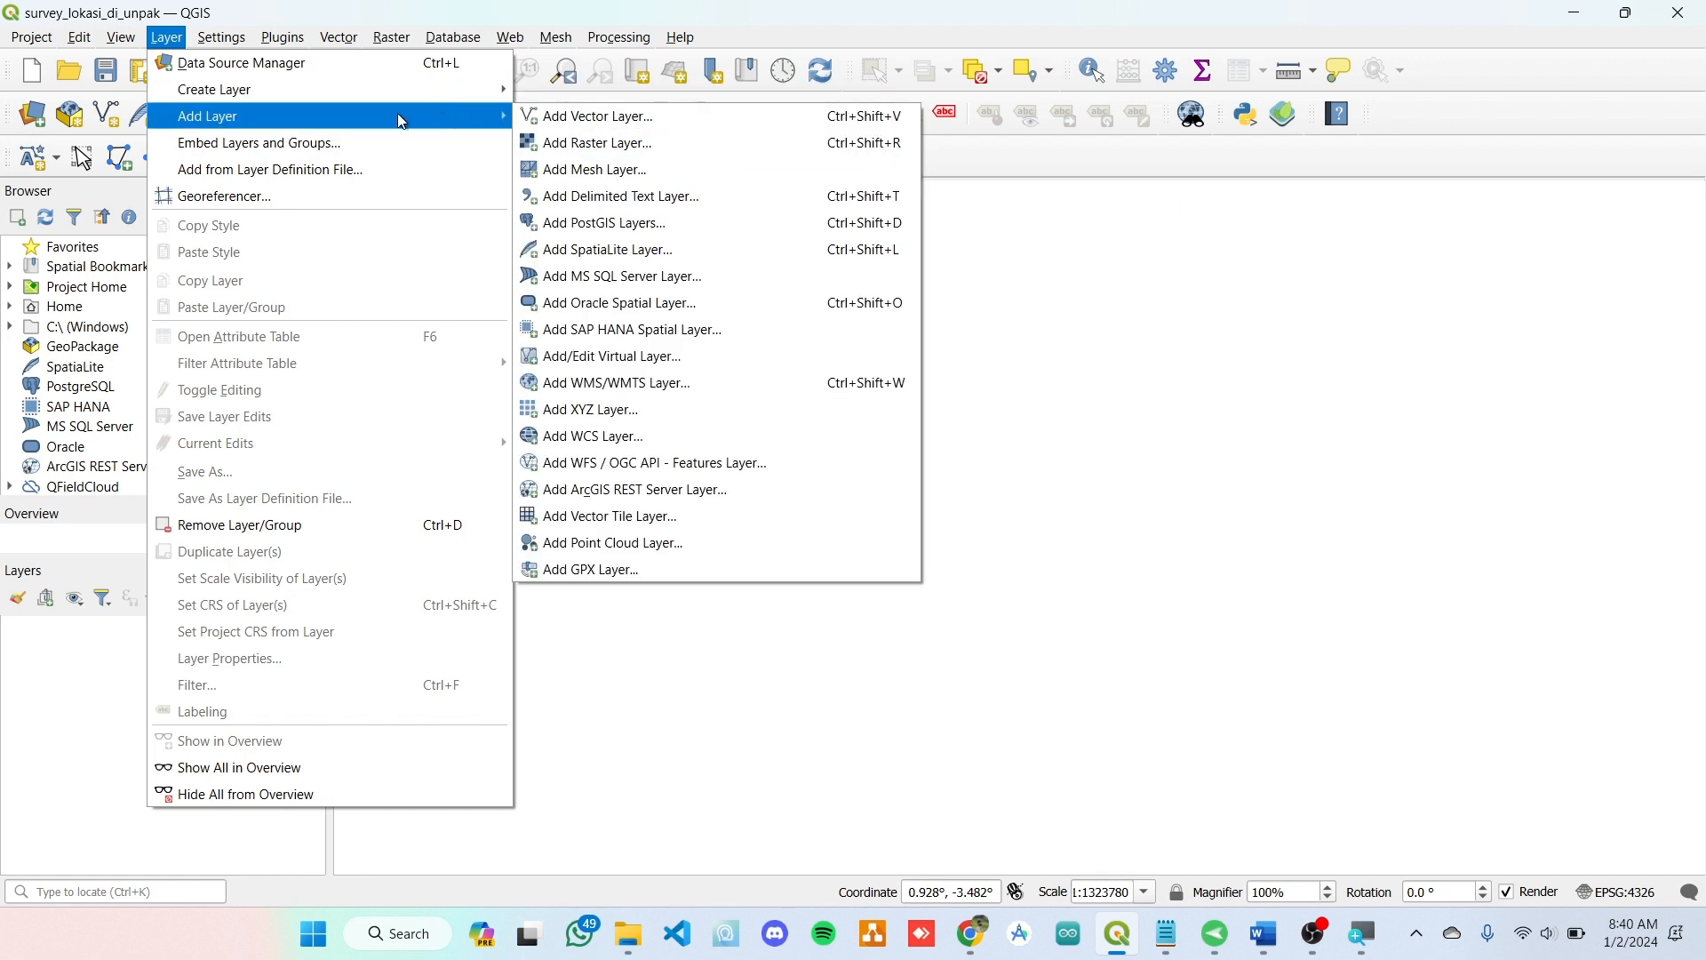
click(638, 414)
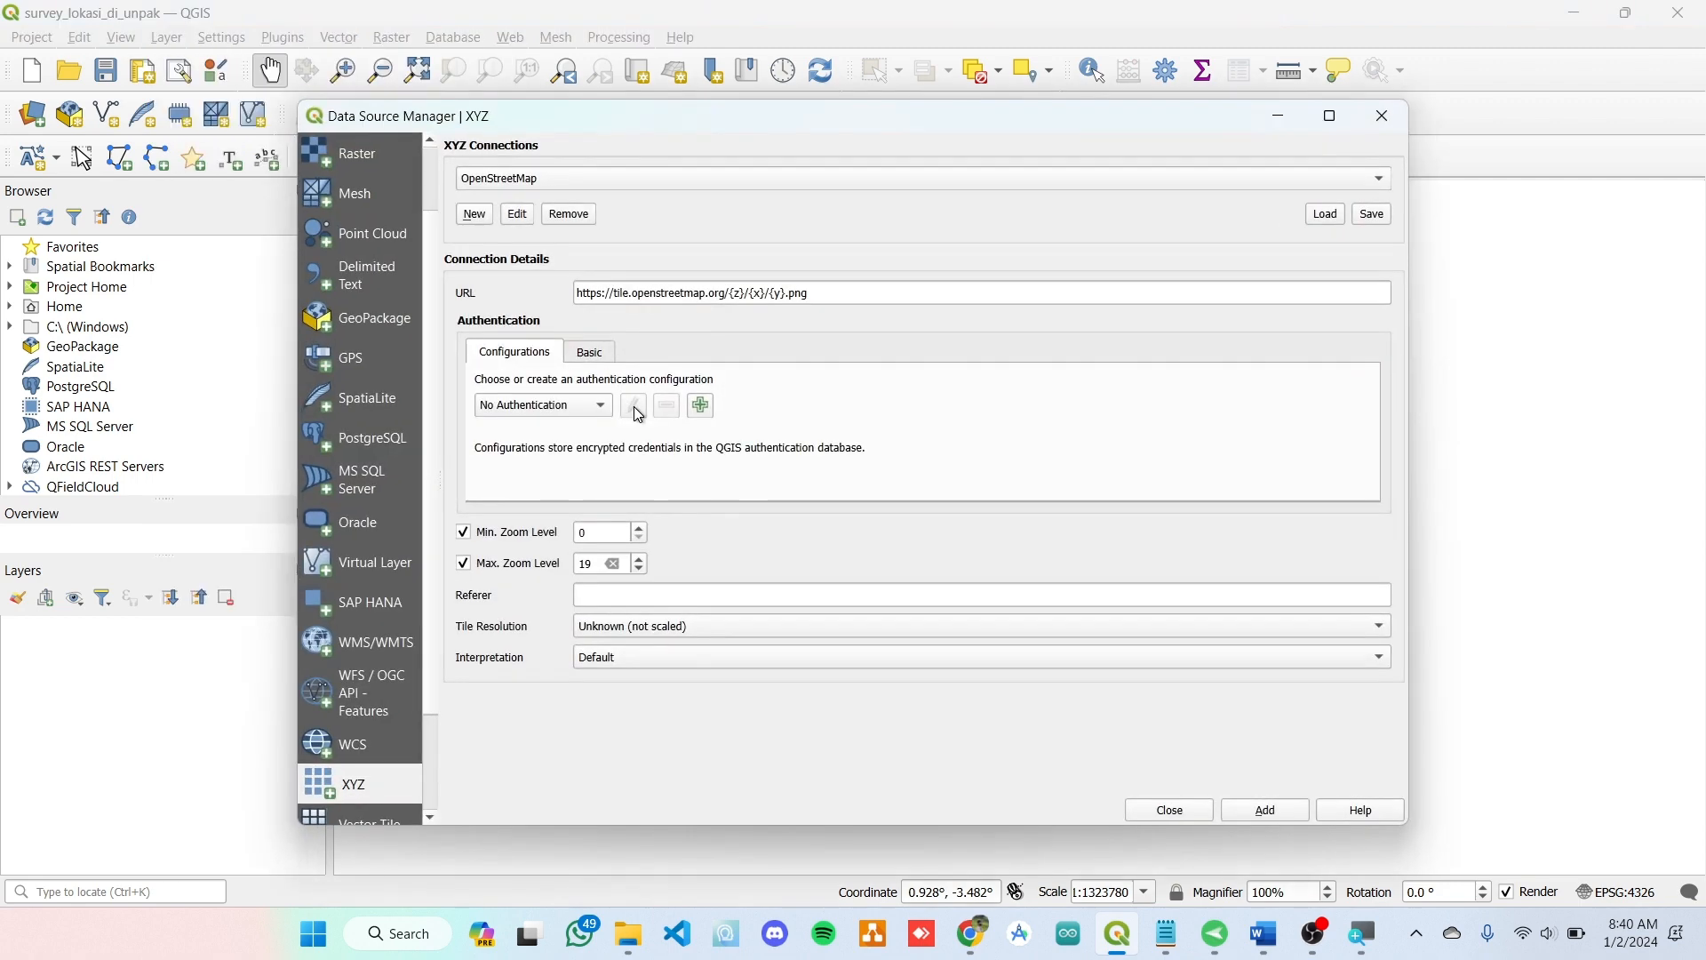
click(588, 182)
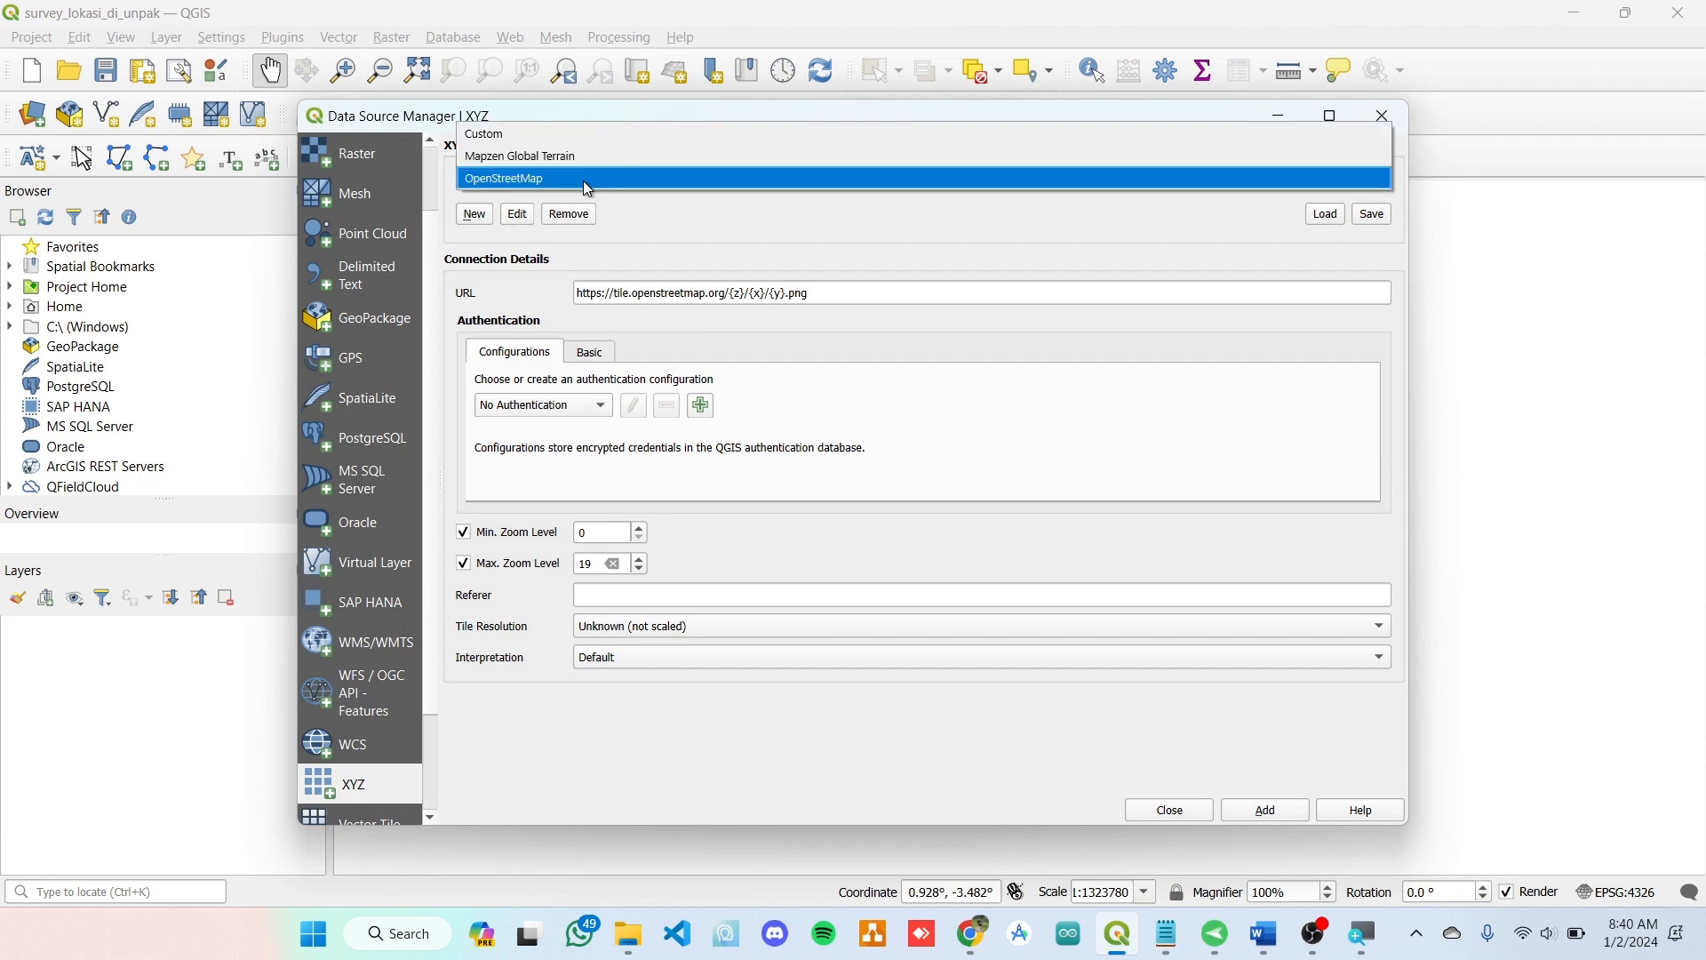
click(583, 179)
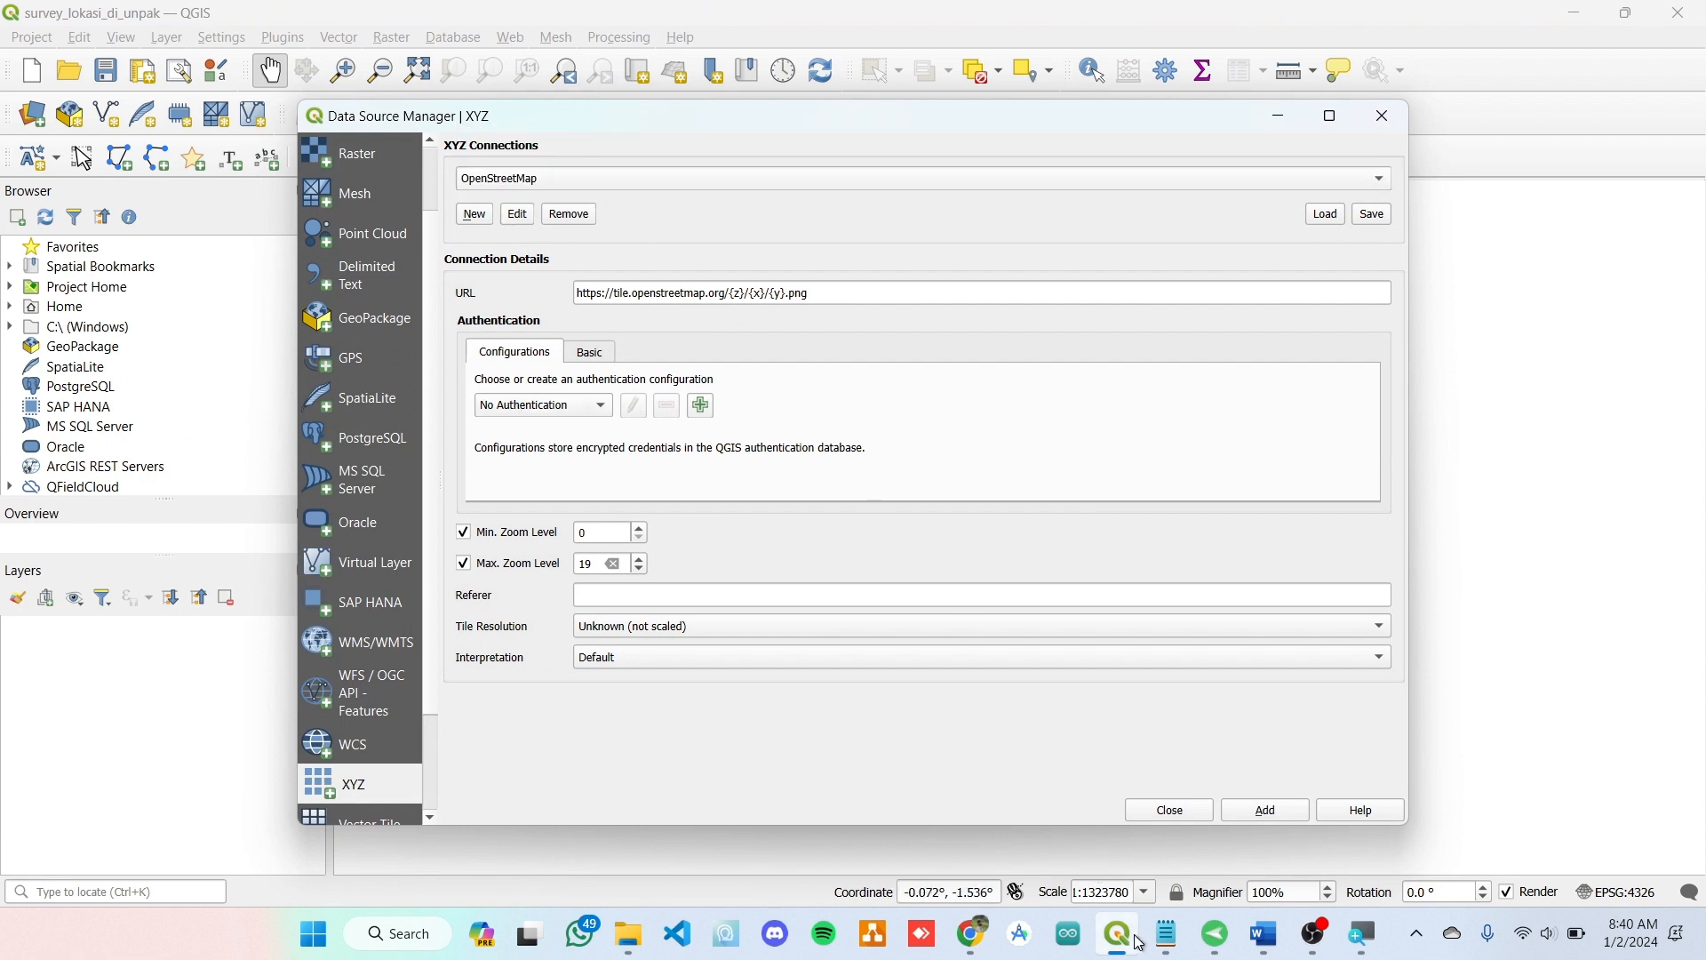
- Enlarge the XYZ connection settings to 200% with Magnifier and minimize the Magnifier window
click(1364, 942)
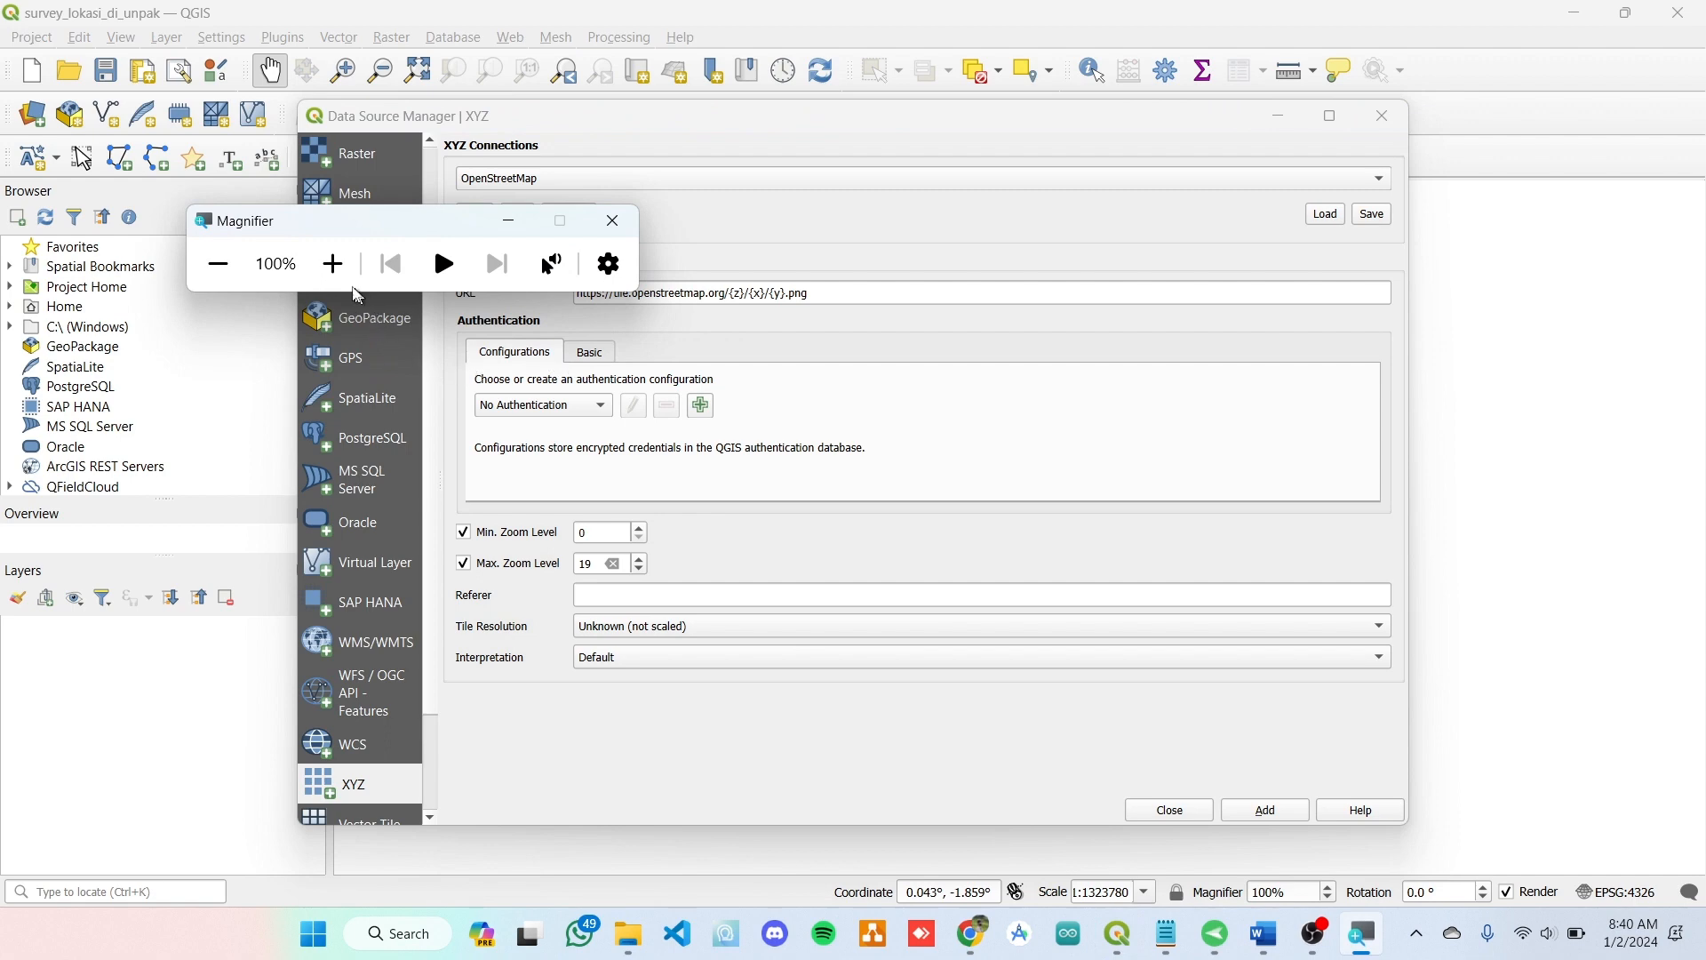
click(333, 267)
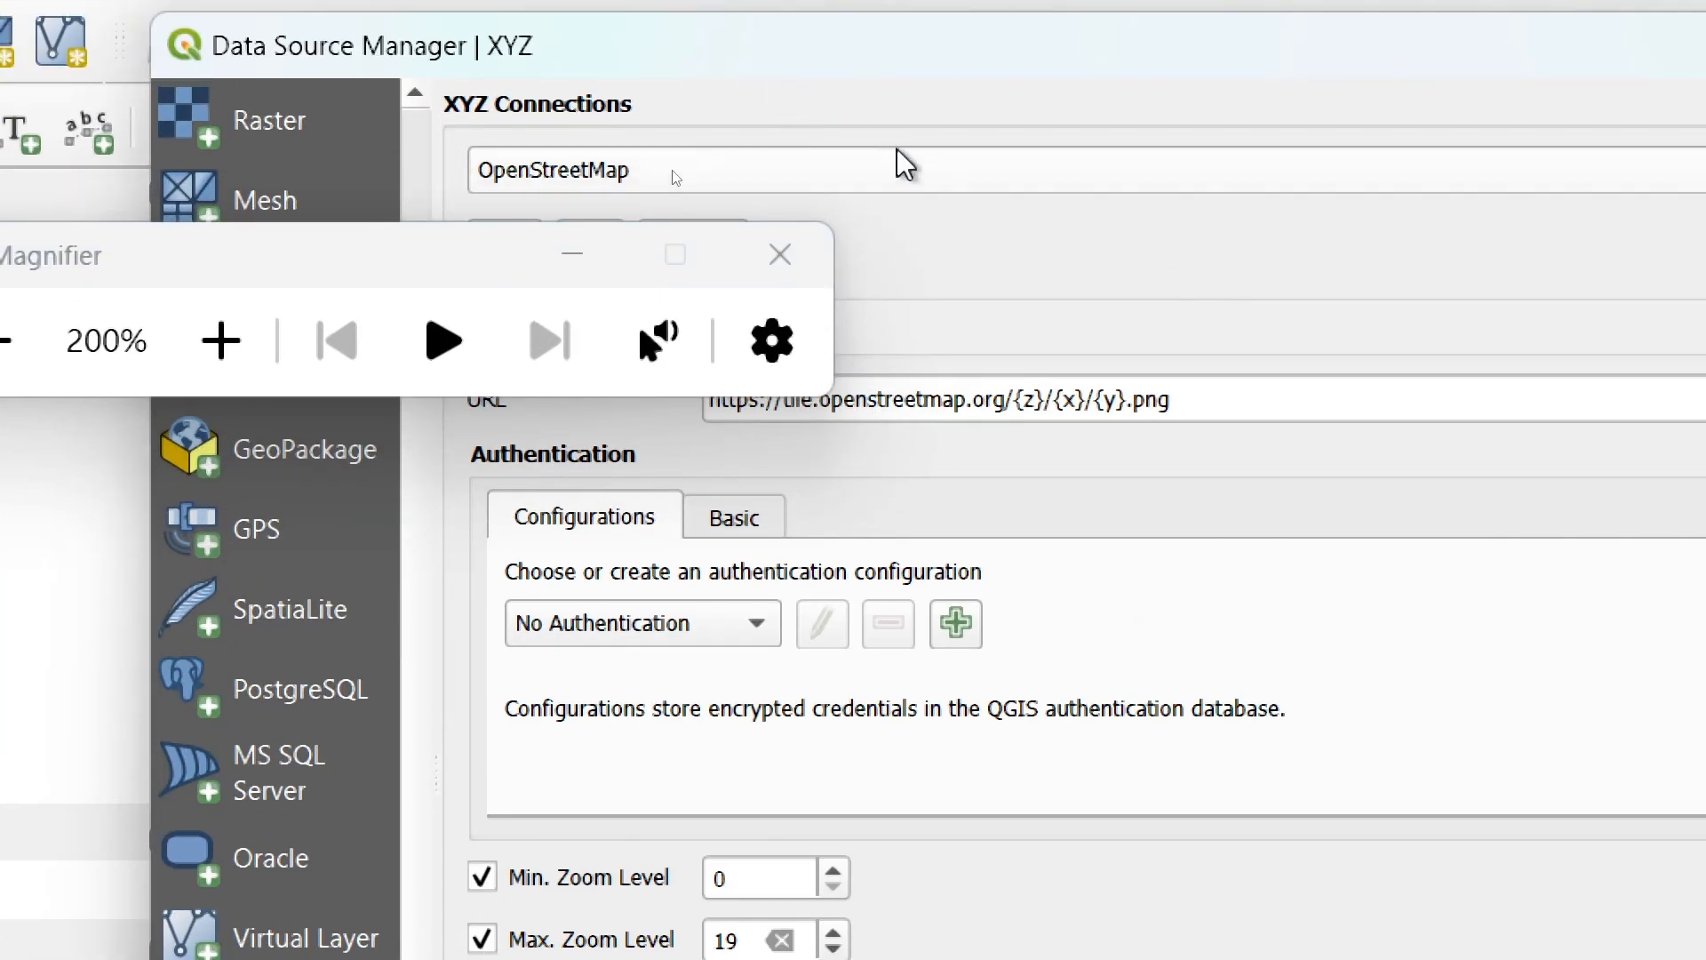
click(899, 98)
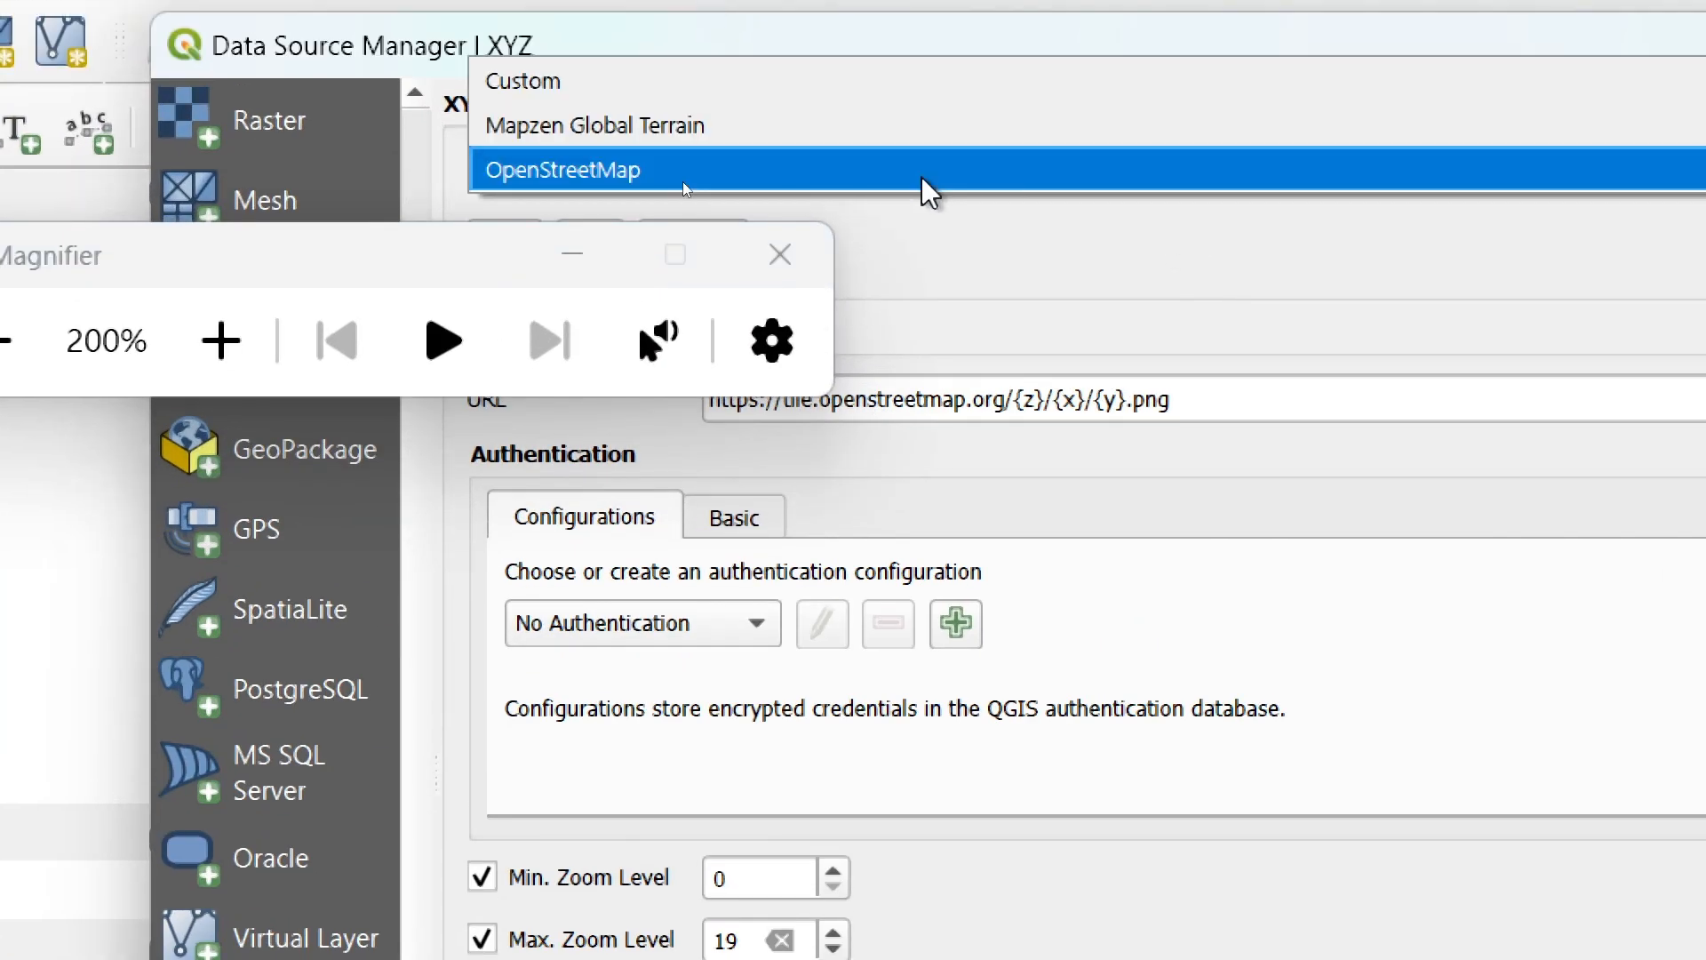
click(583, 222)
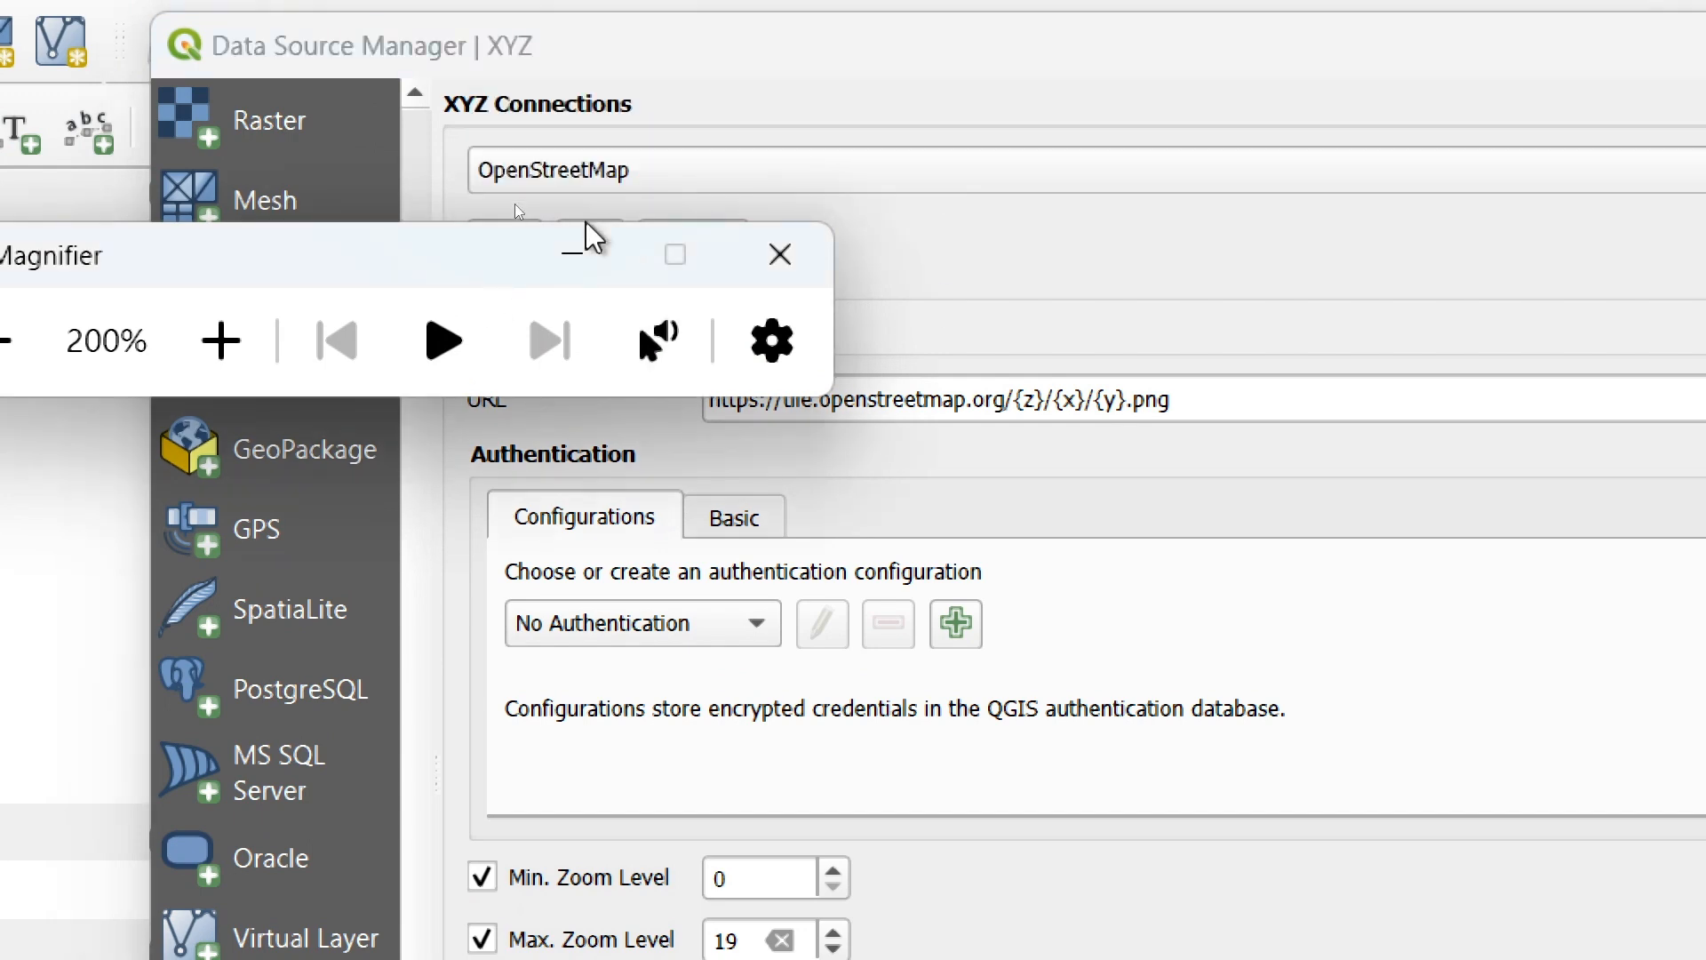
click(573, 258)
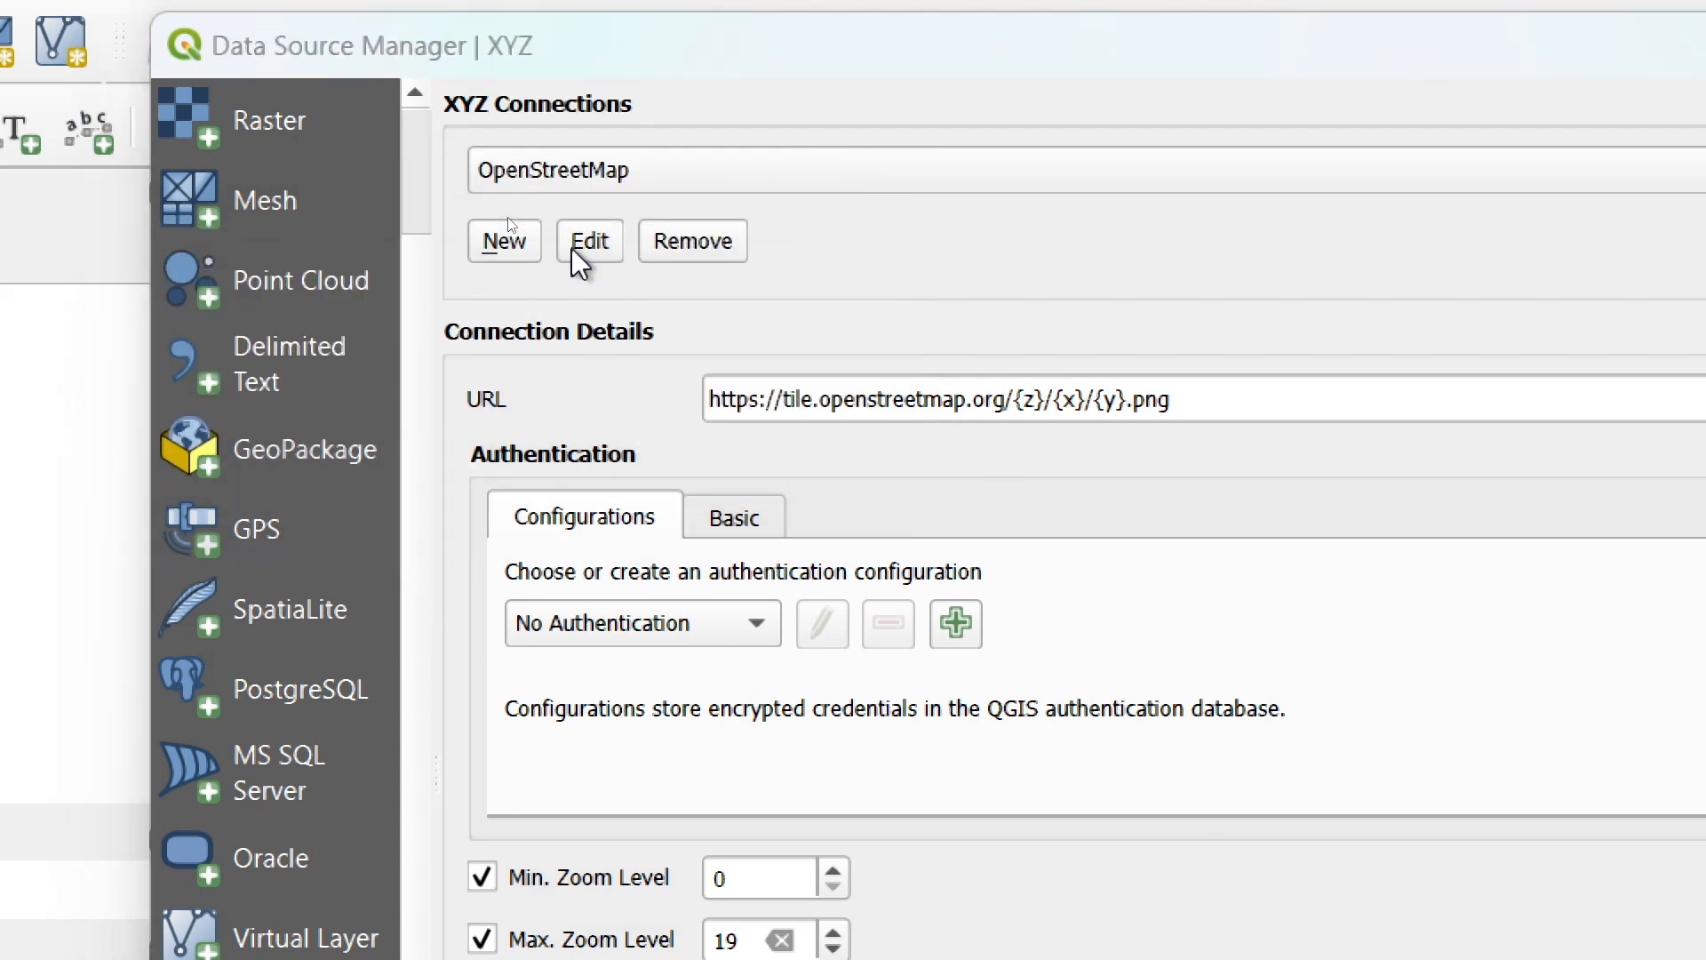
click(584, 240)
drag(914, 240, 27, 328)
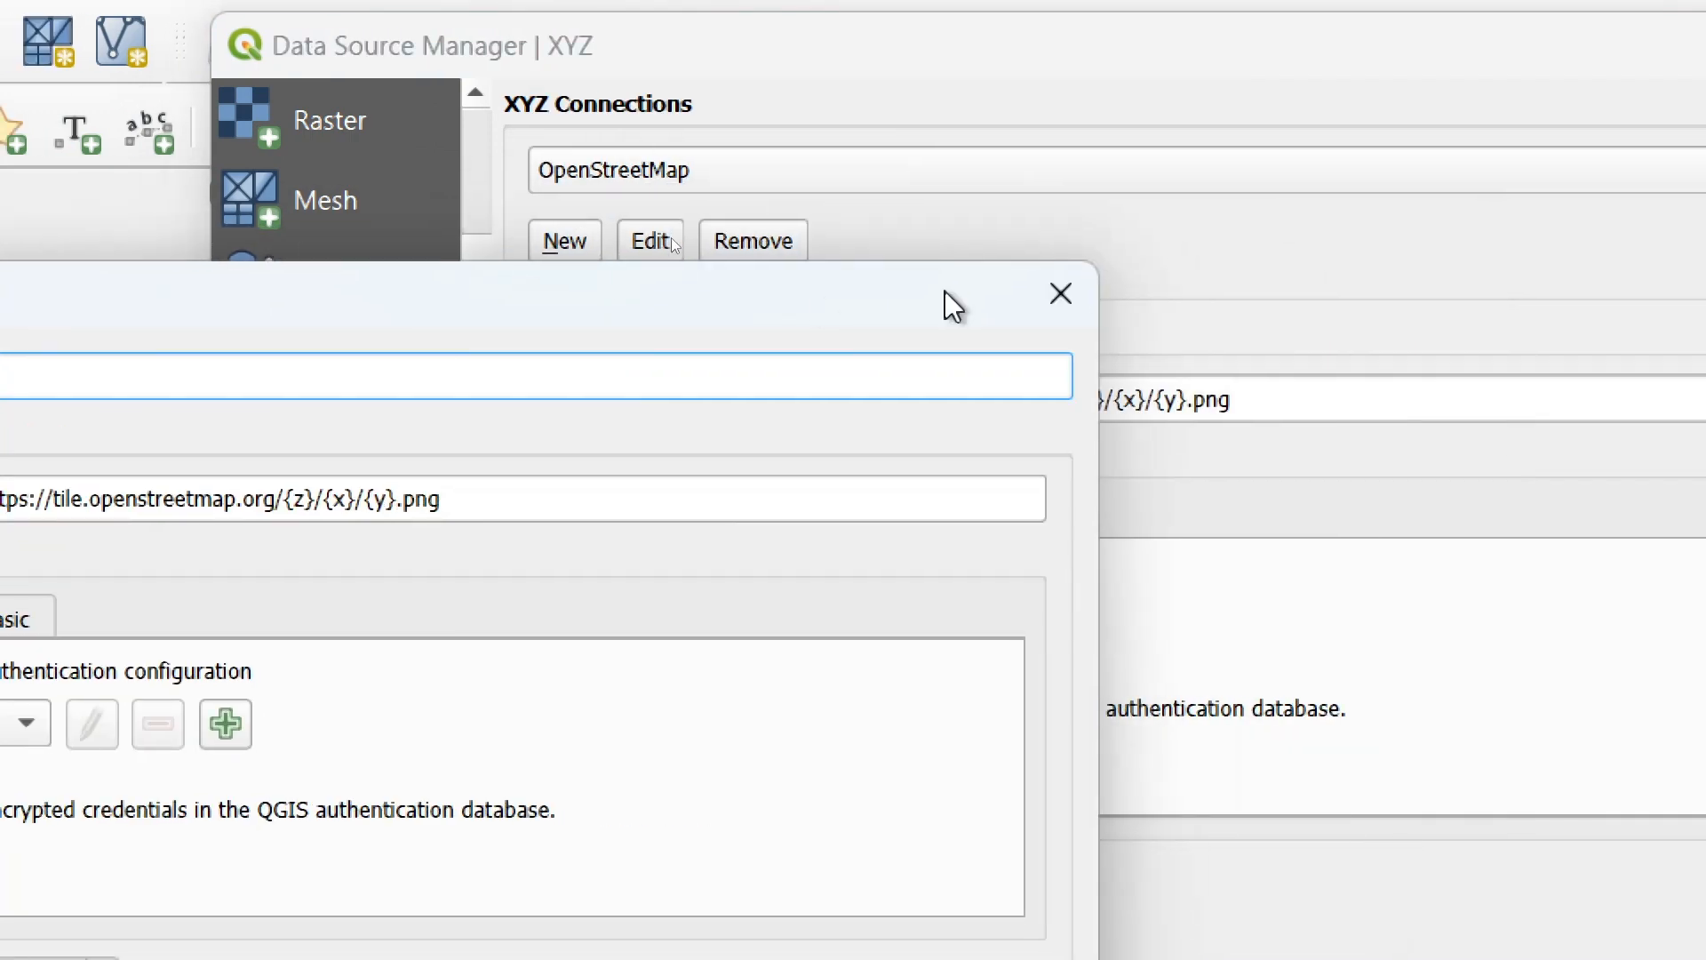
click(1070, 289)
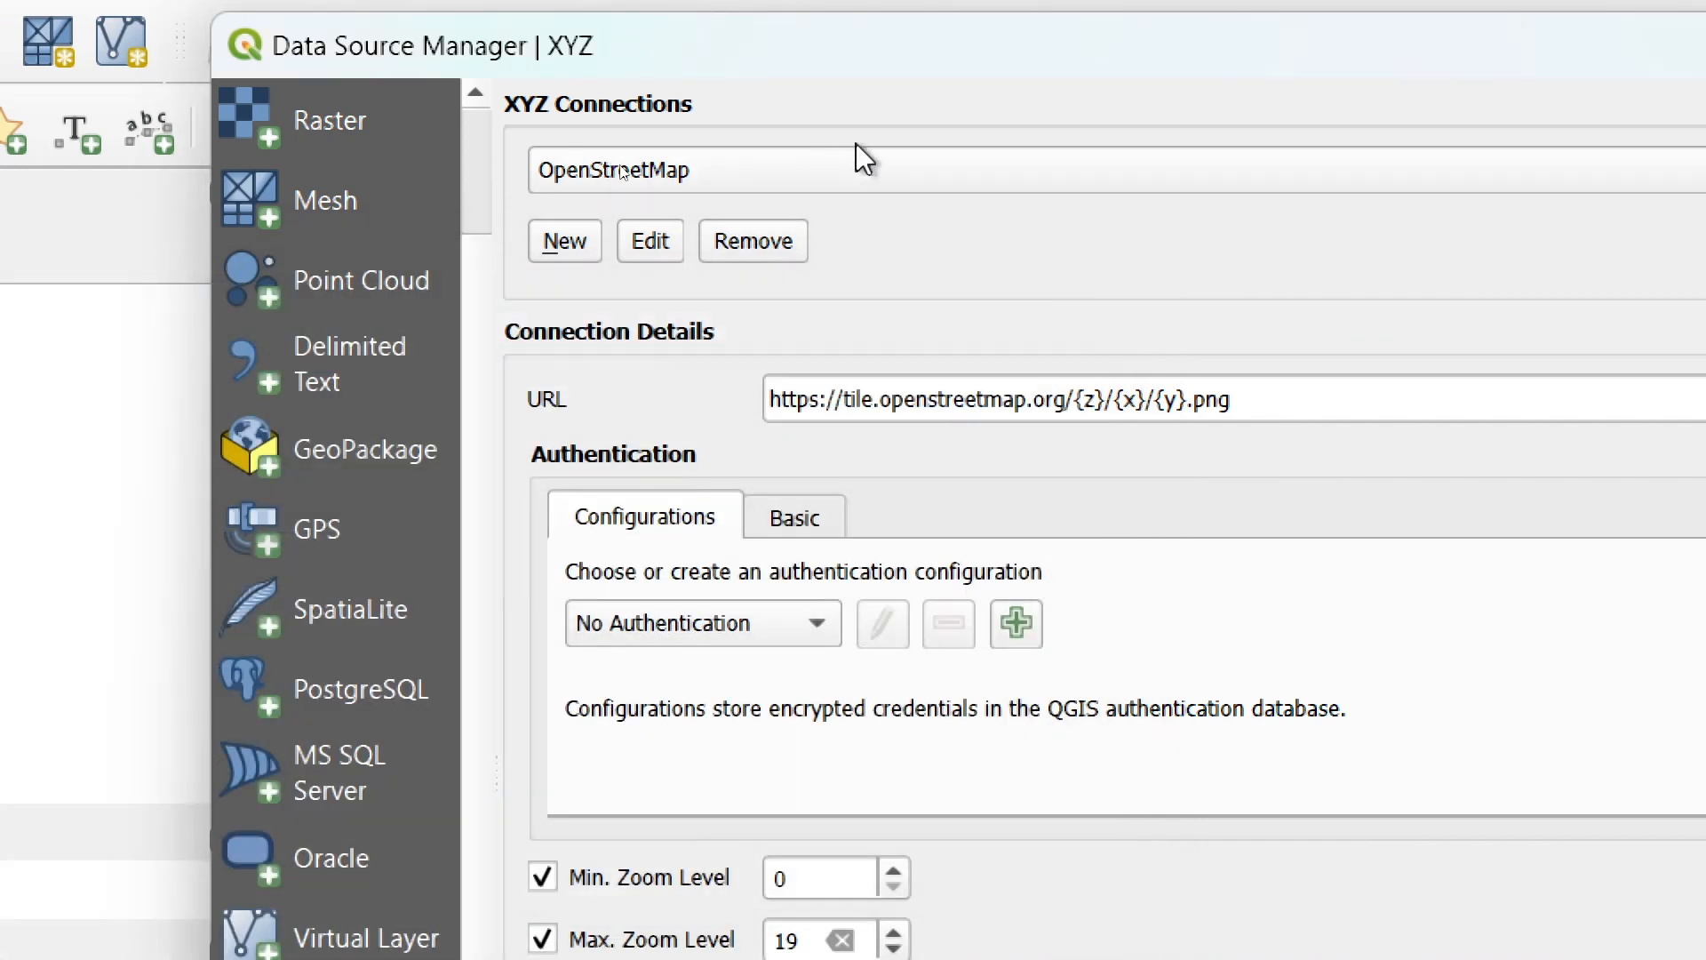
- Add the OpenStreetMap XYZ layer to the project and close the Data Source Manager
click(979, 183)
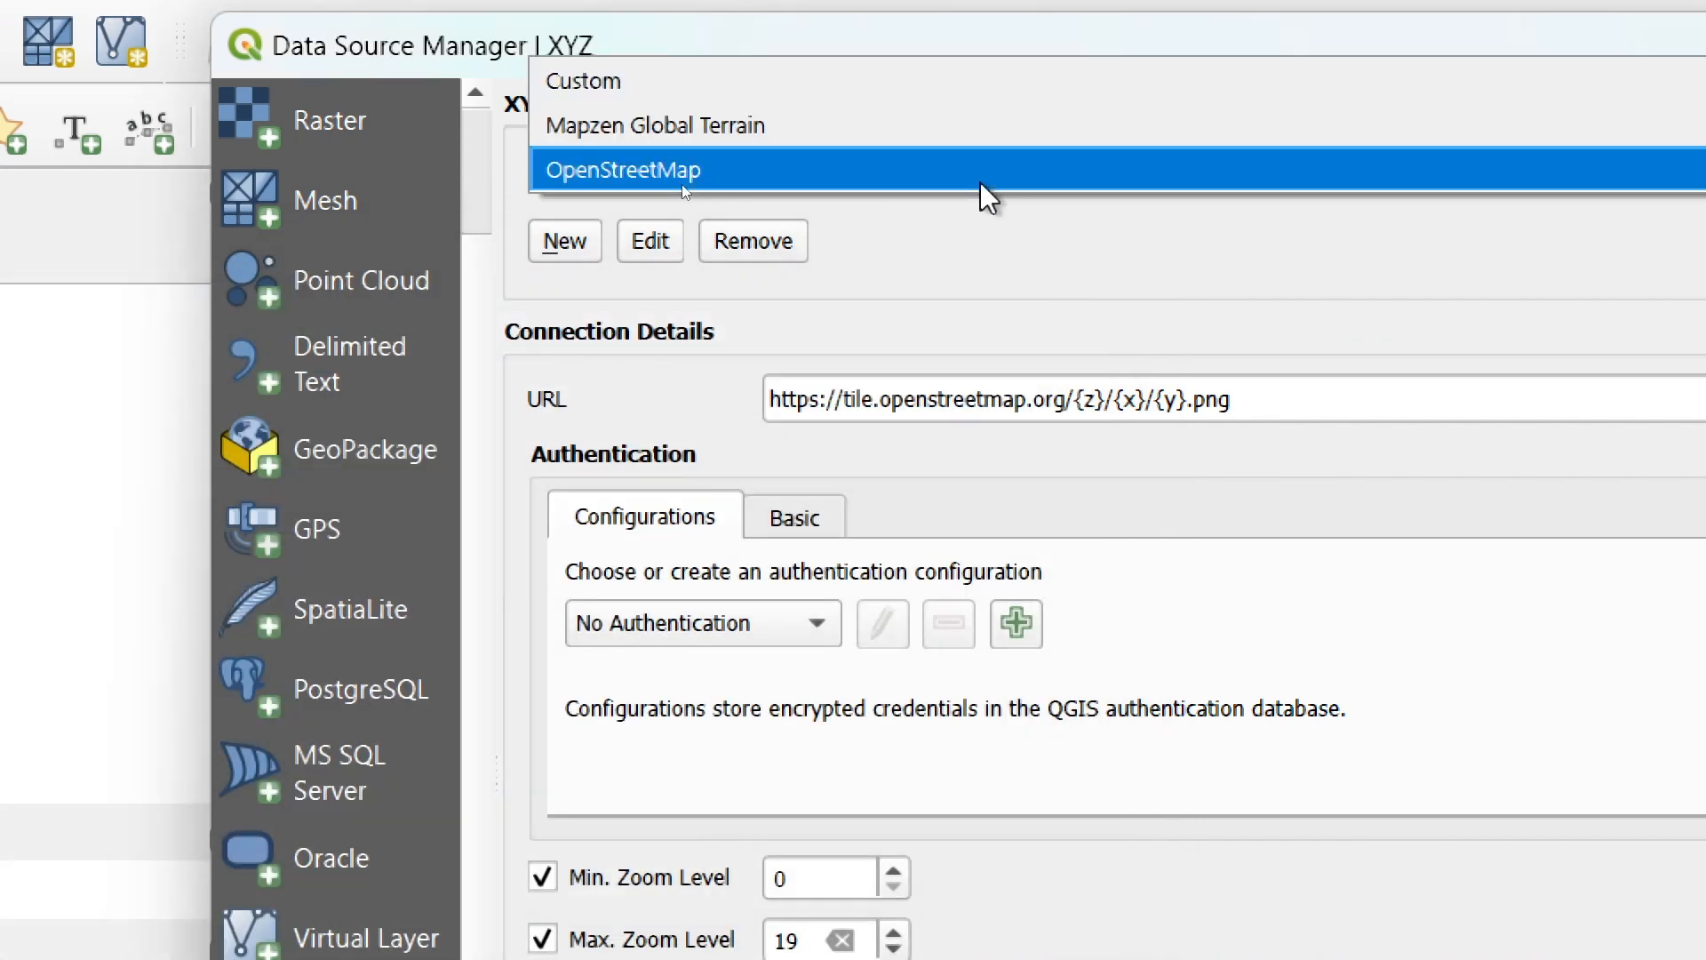
click(925, 169)
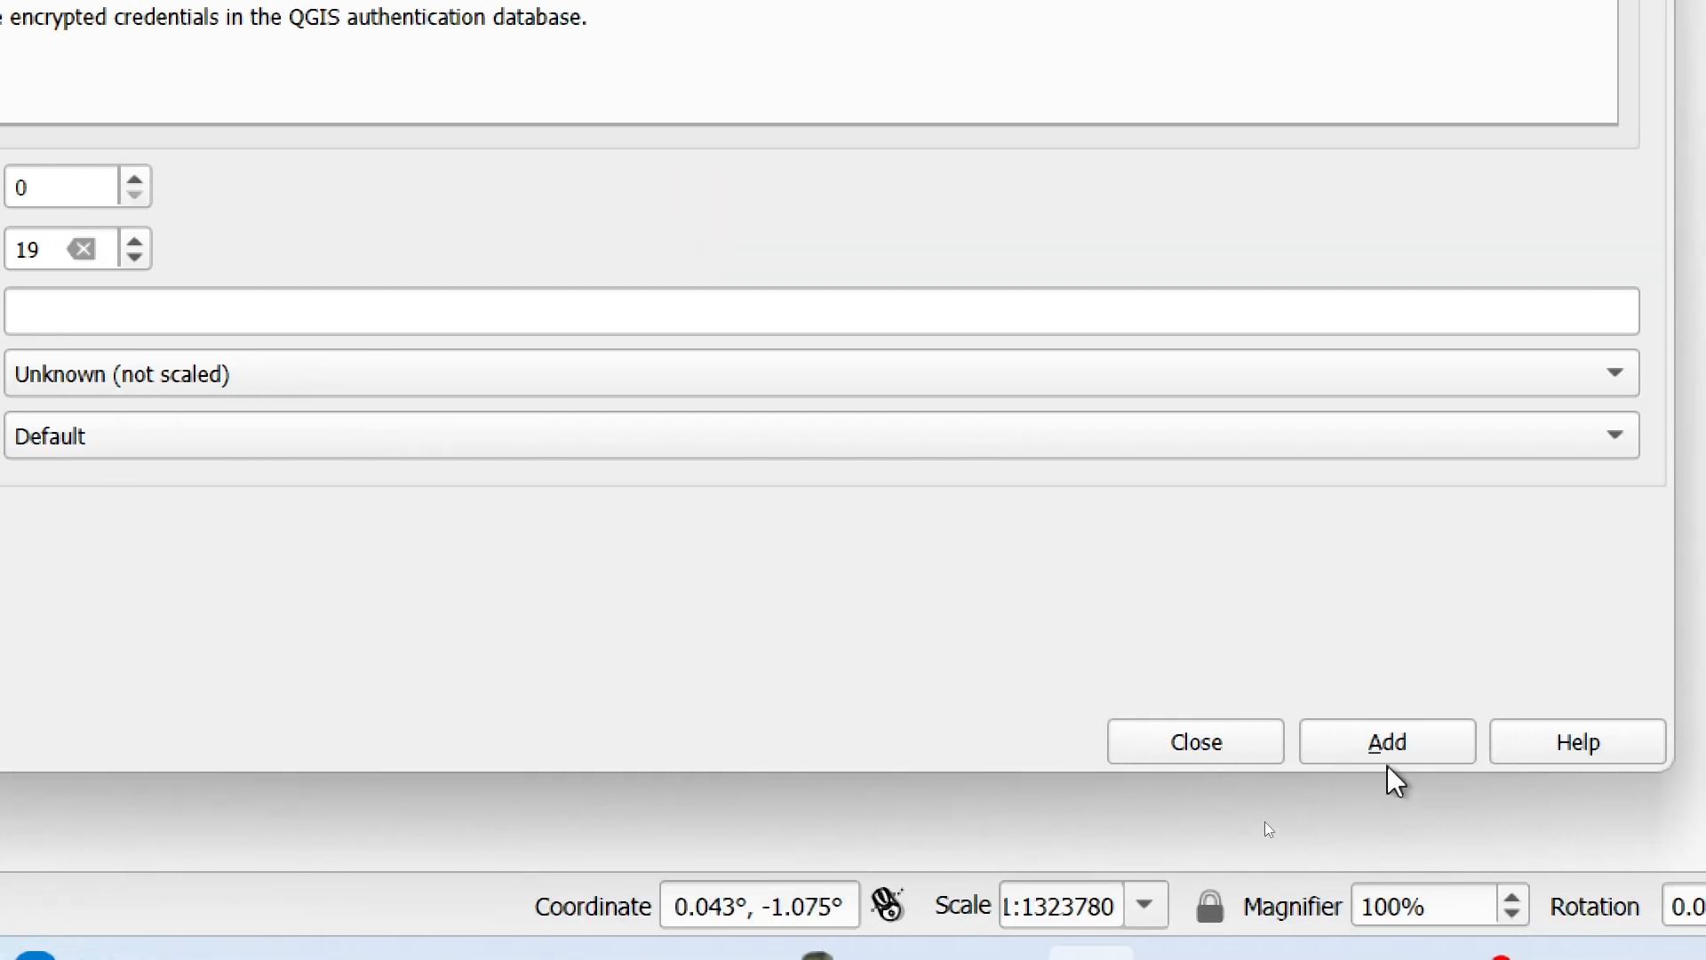
click(1410, 757)
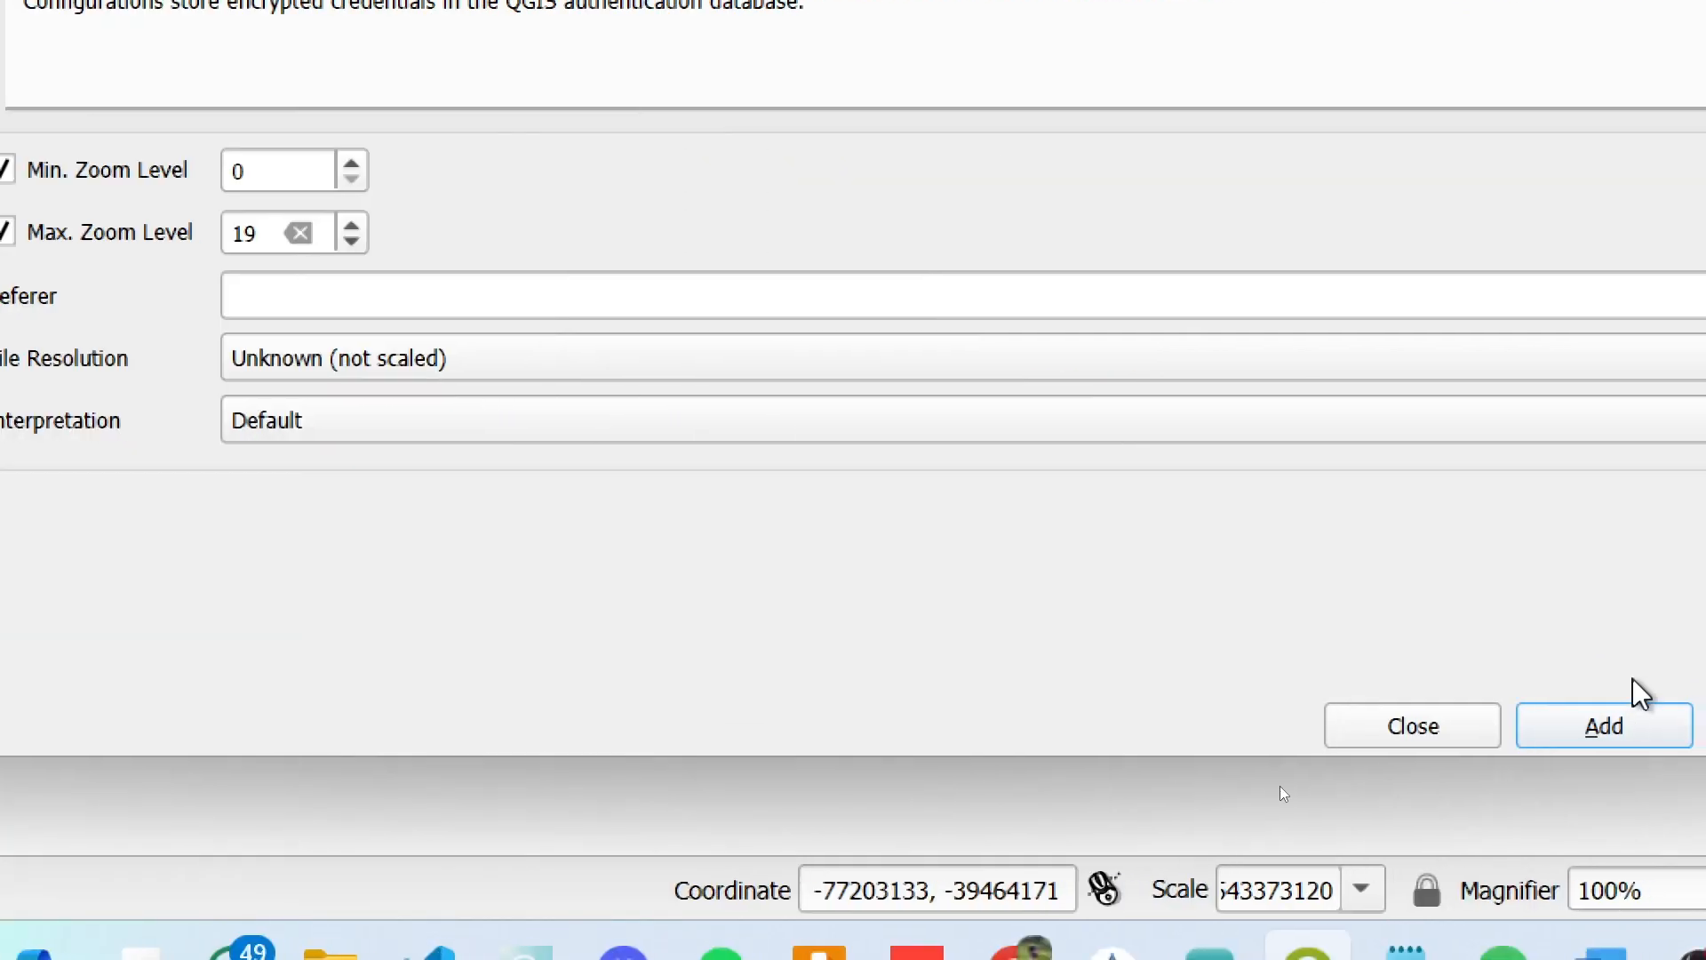
click(1235, 726)
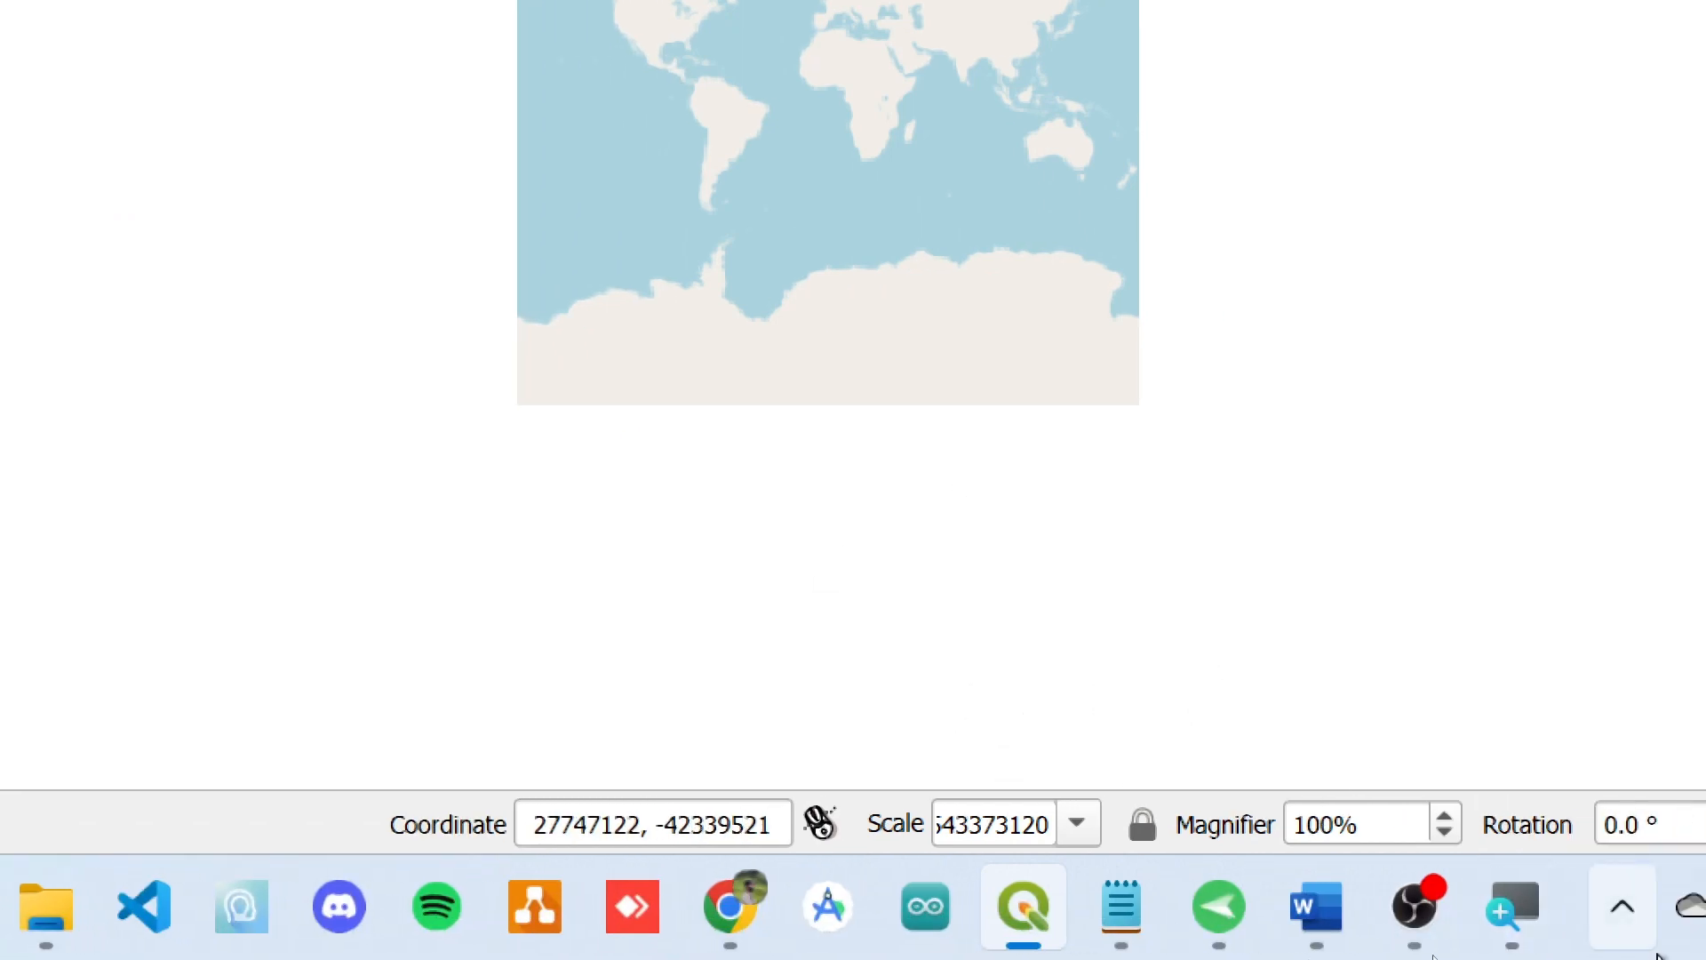
- Return the screen magnification to 100% and minimize the Magnifier window
click(1654, 899)
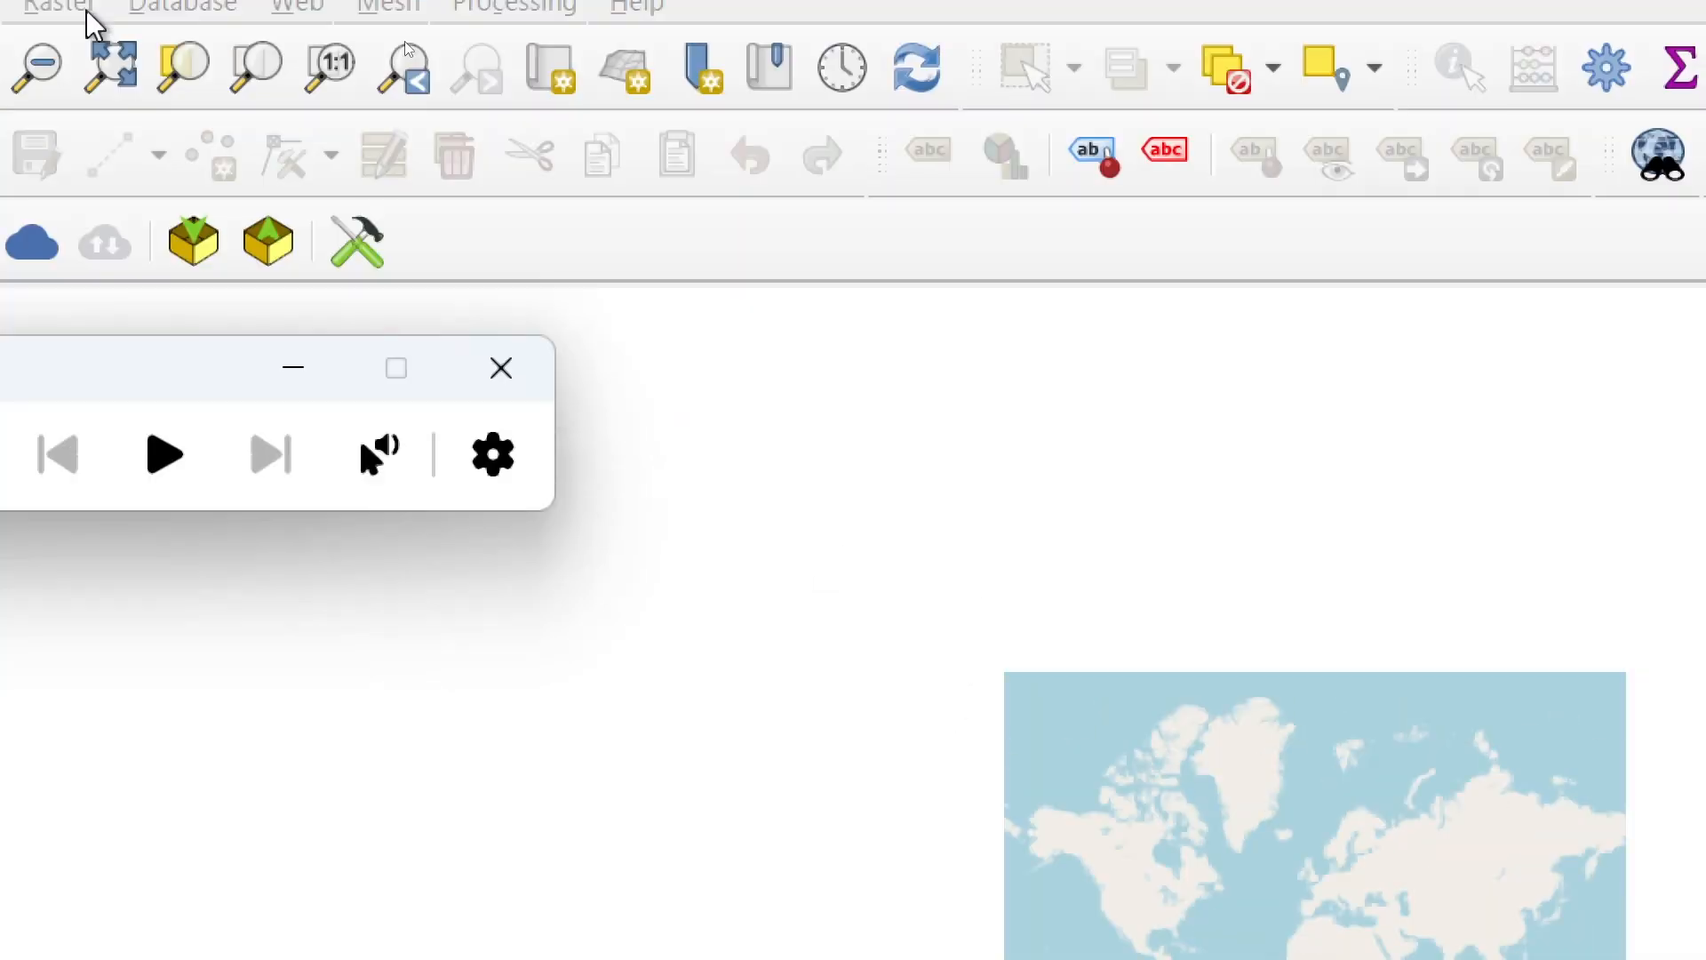
click(41, 435)
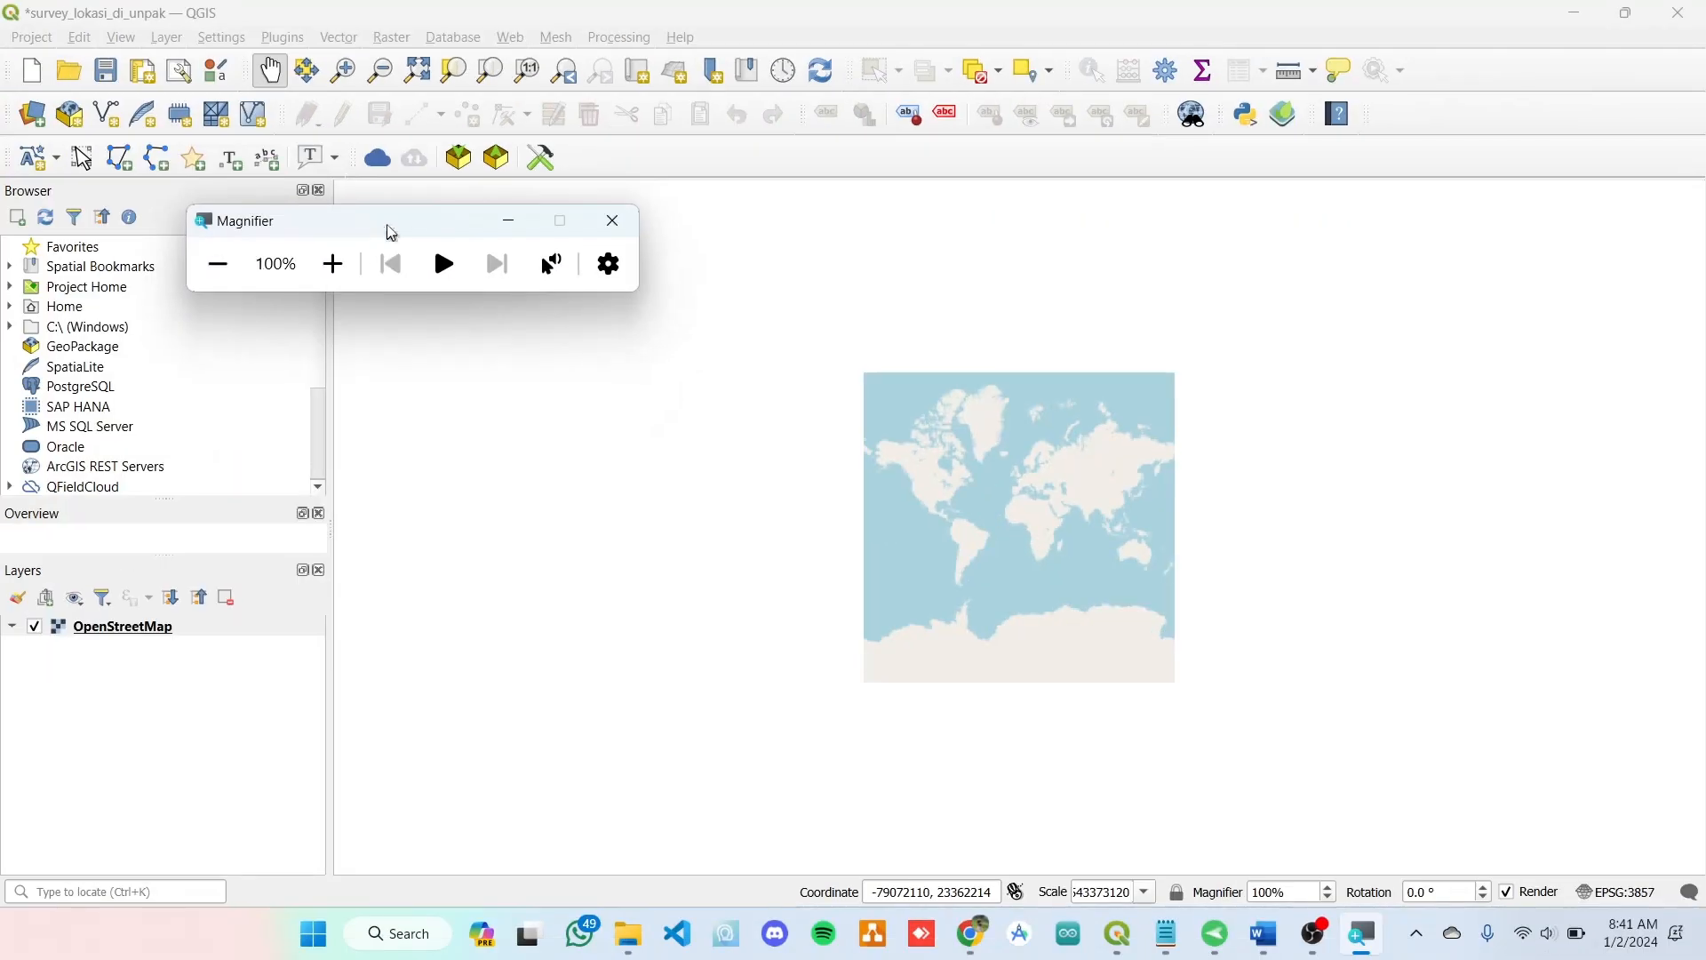
click(507, 231)
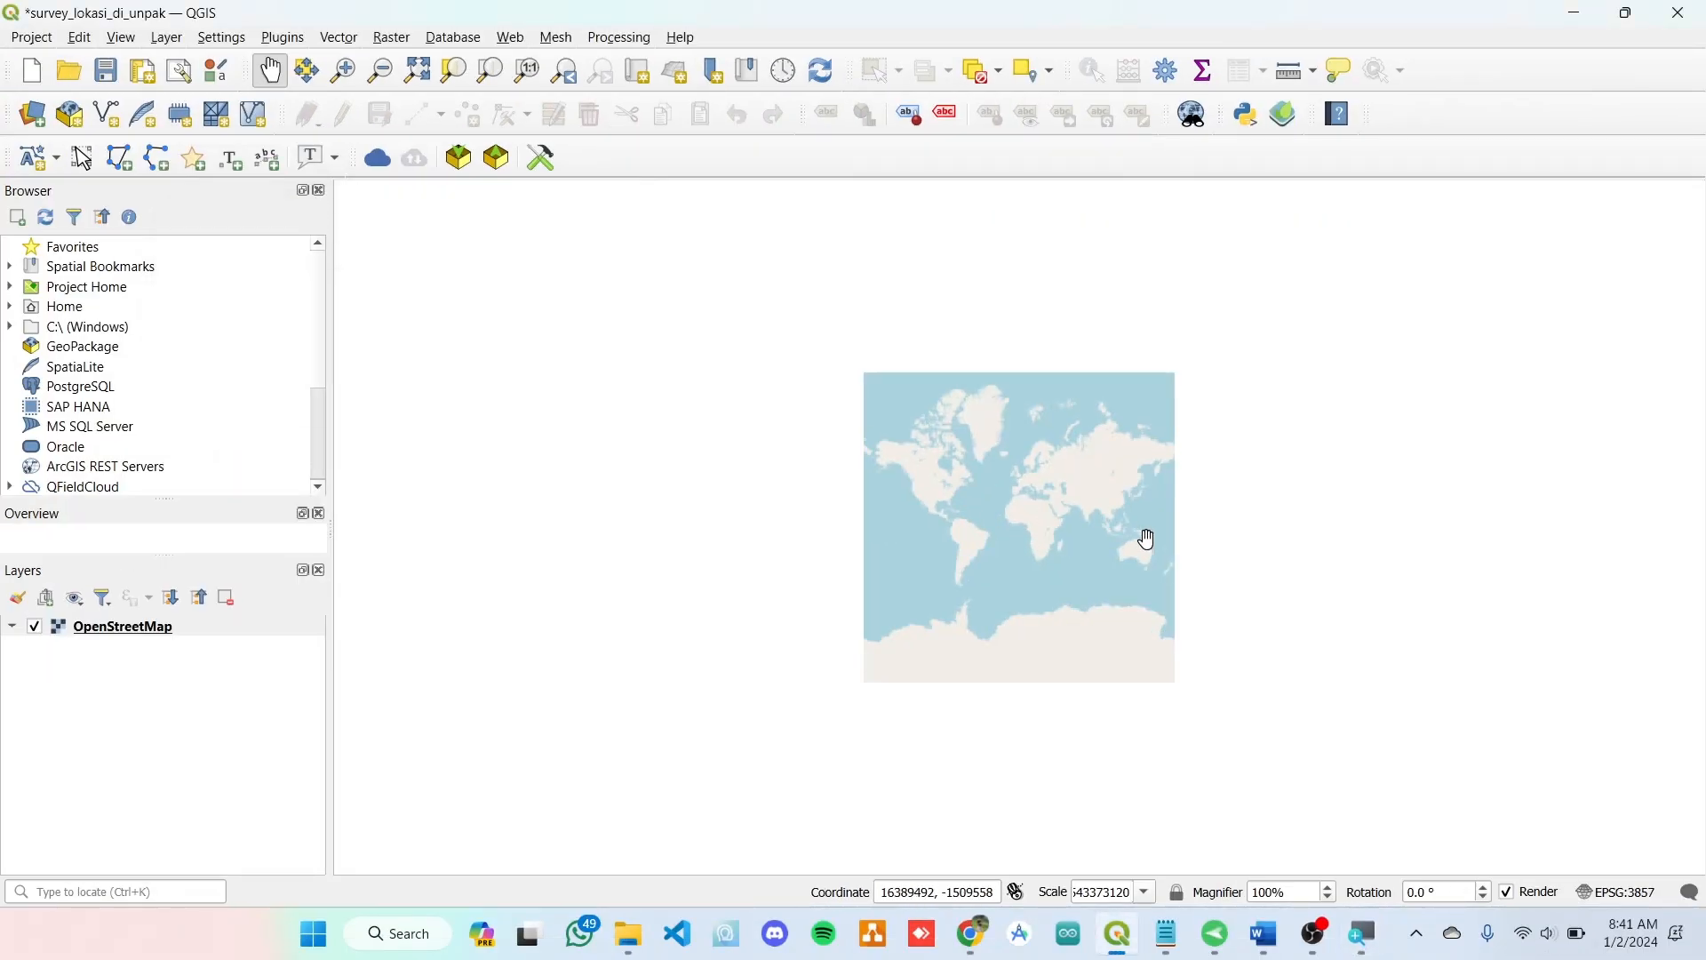
- Find the Jakarta and Bogor area of western Java on the OpenStreetMap world map
scroll(1145, 539, up, 2)
scroll(1146, 540, up, 3)
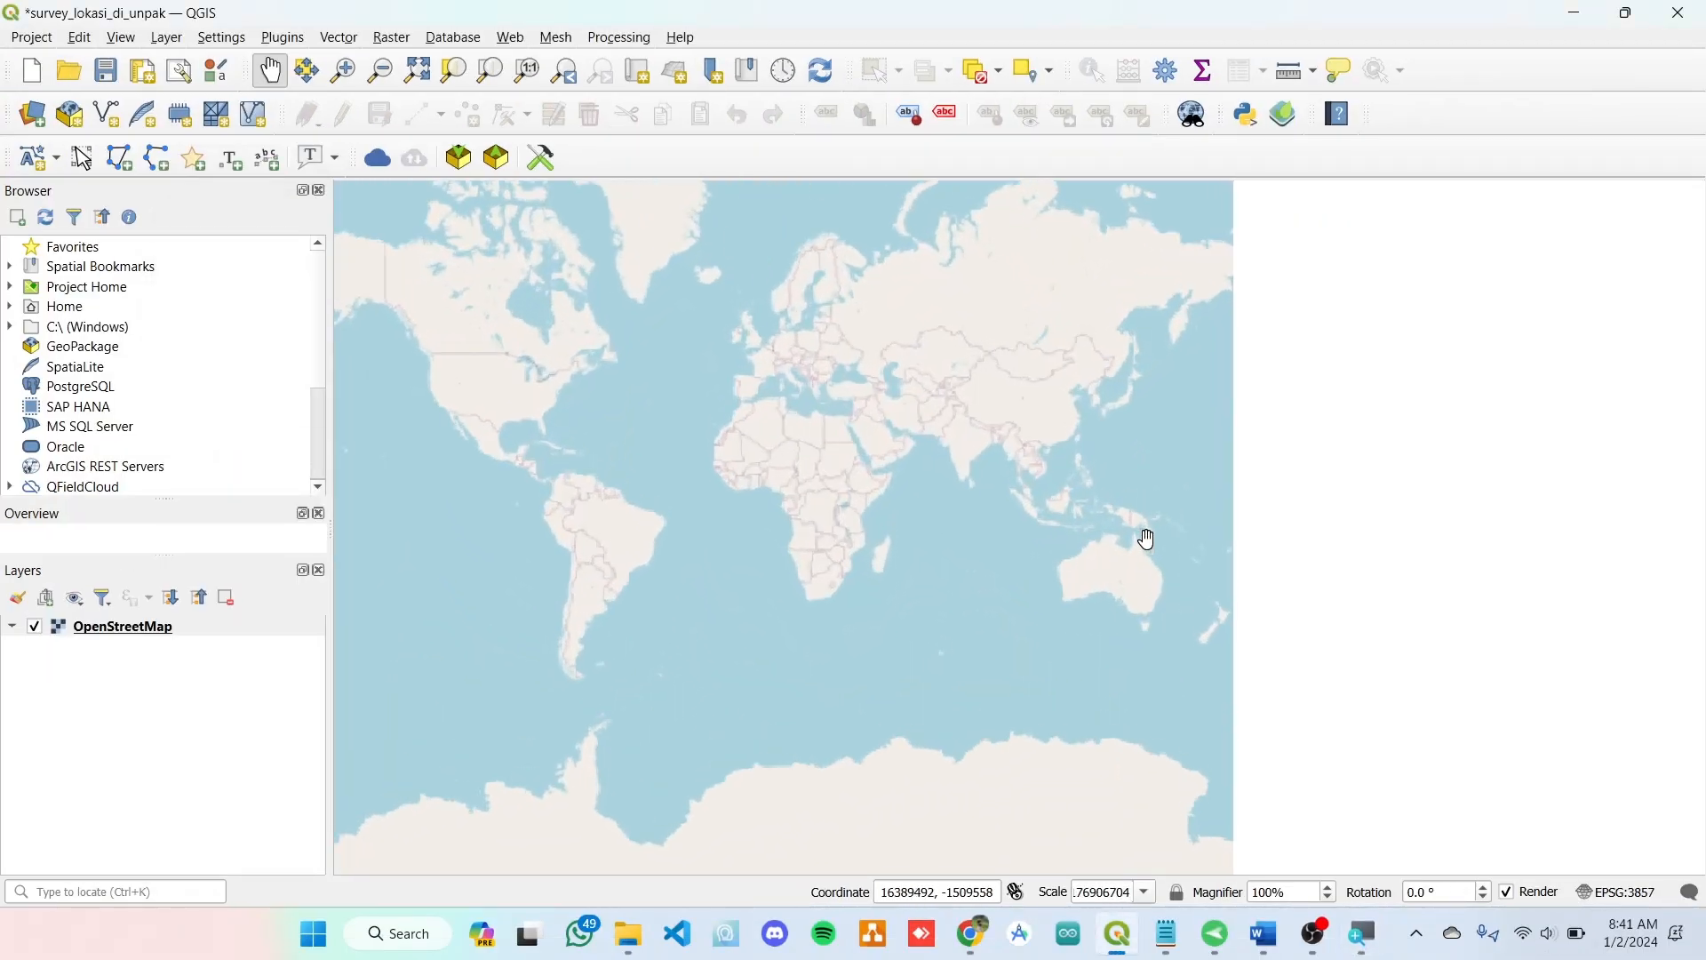
scroll(1147, 539, up, 2)
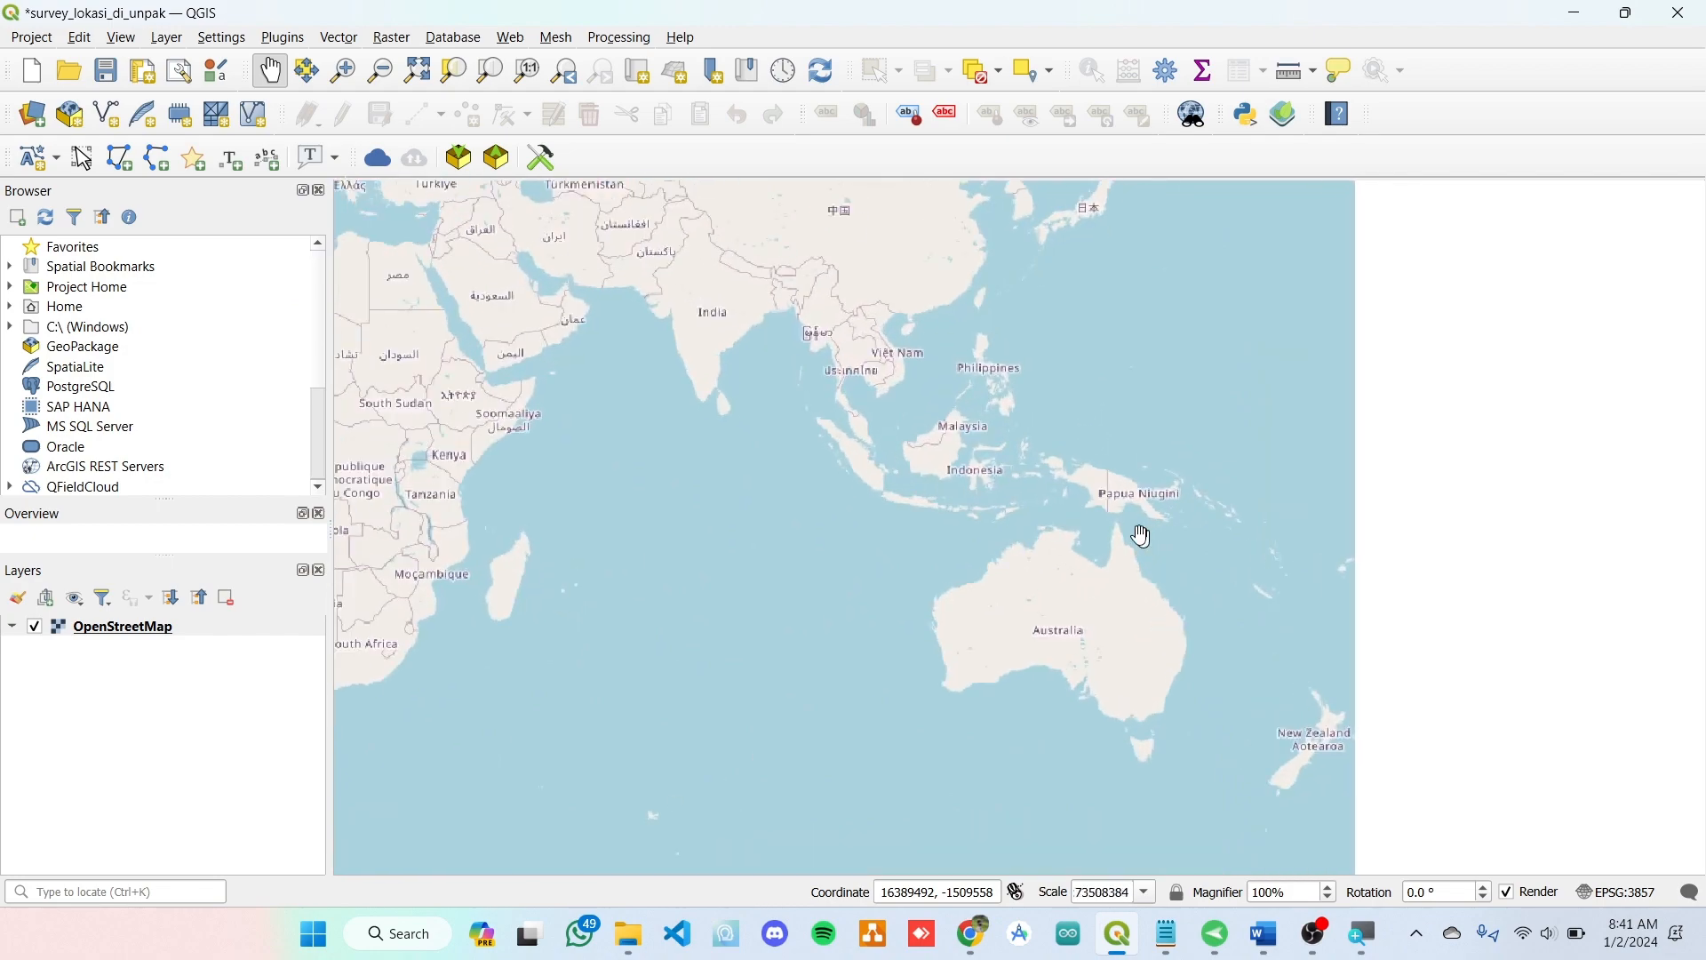
scroll(891, 452, up, 2)
scroll(892, 452, up, 4)
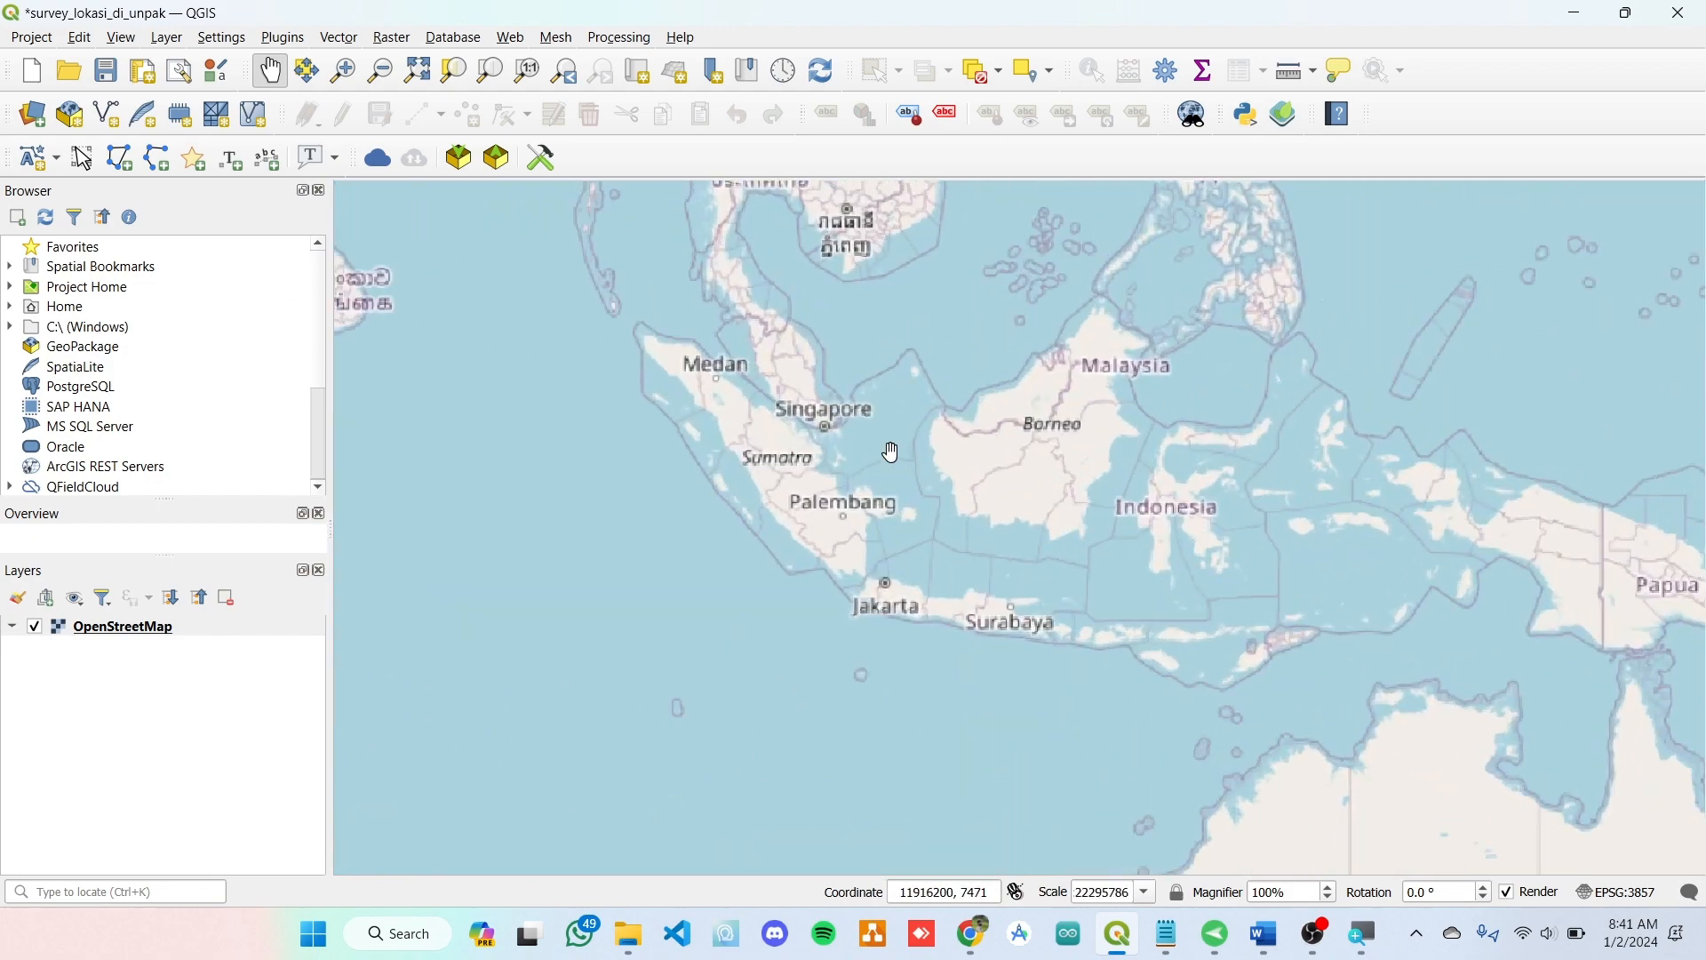
scroll(898, 670, up, 1)
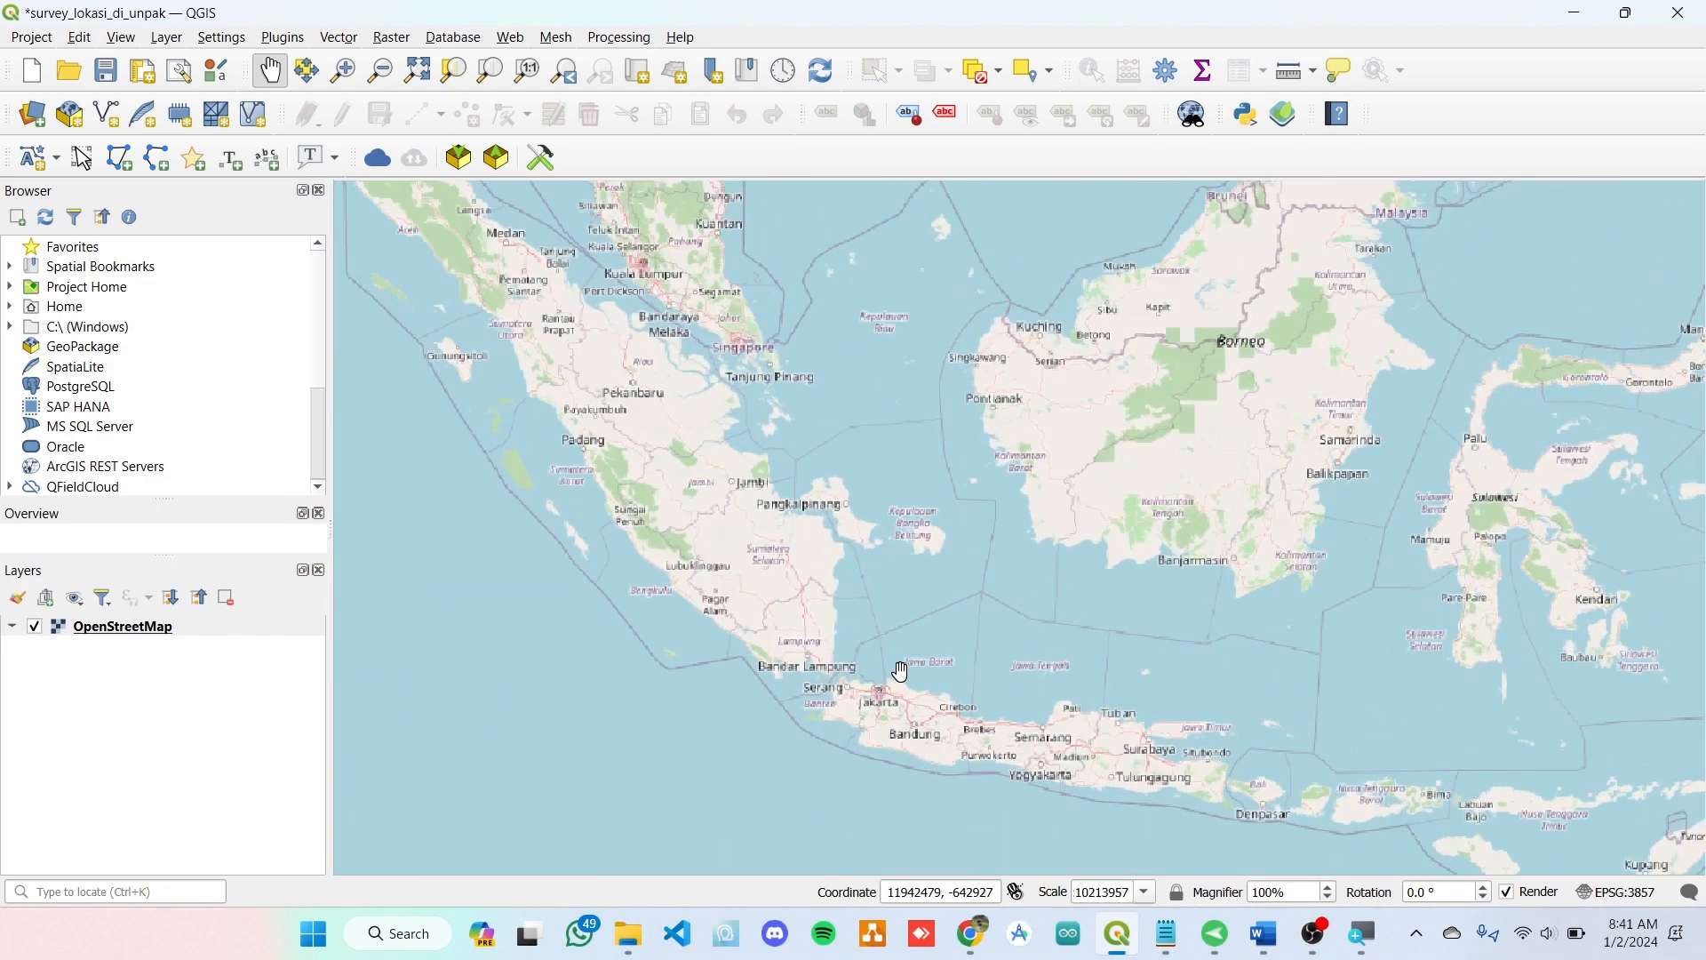
scroll(898, 670, up, 1)
scroll(900, 673, up, 4)
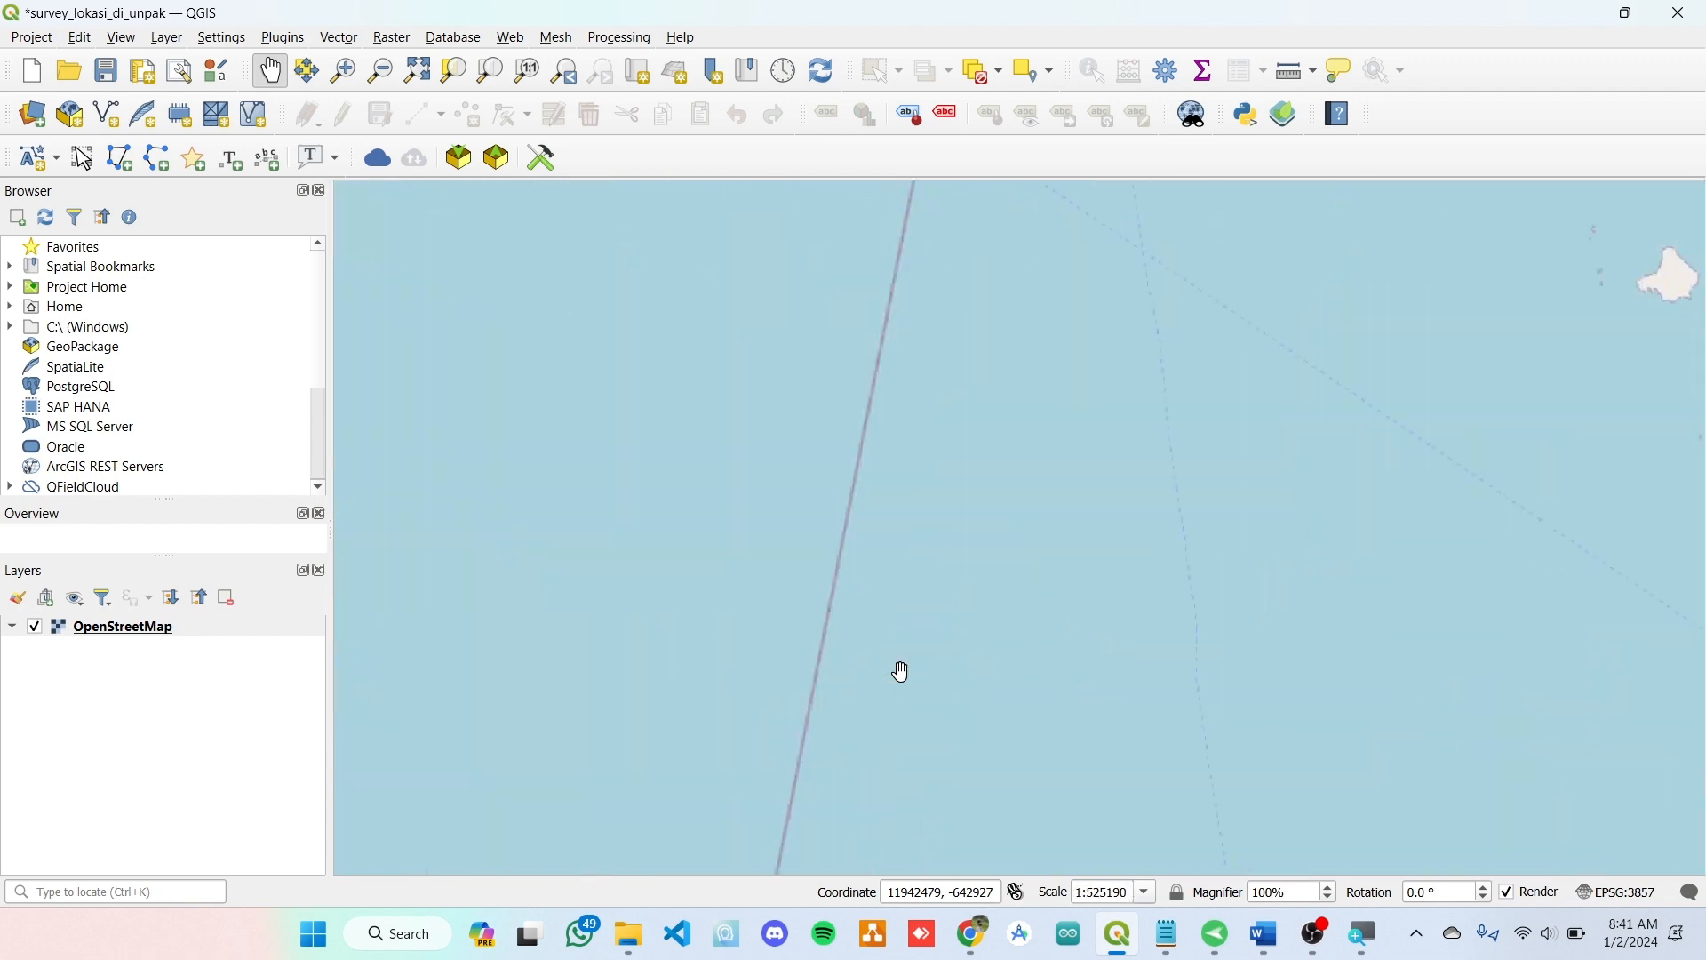
drag(899, 674, 1413, 8)
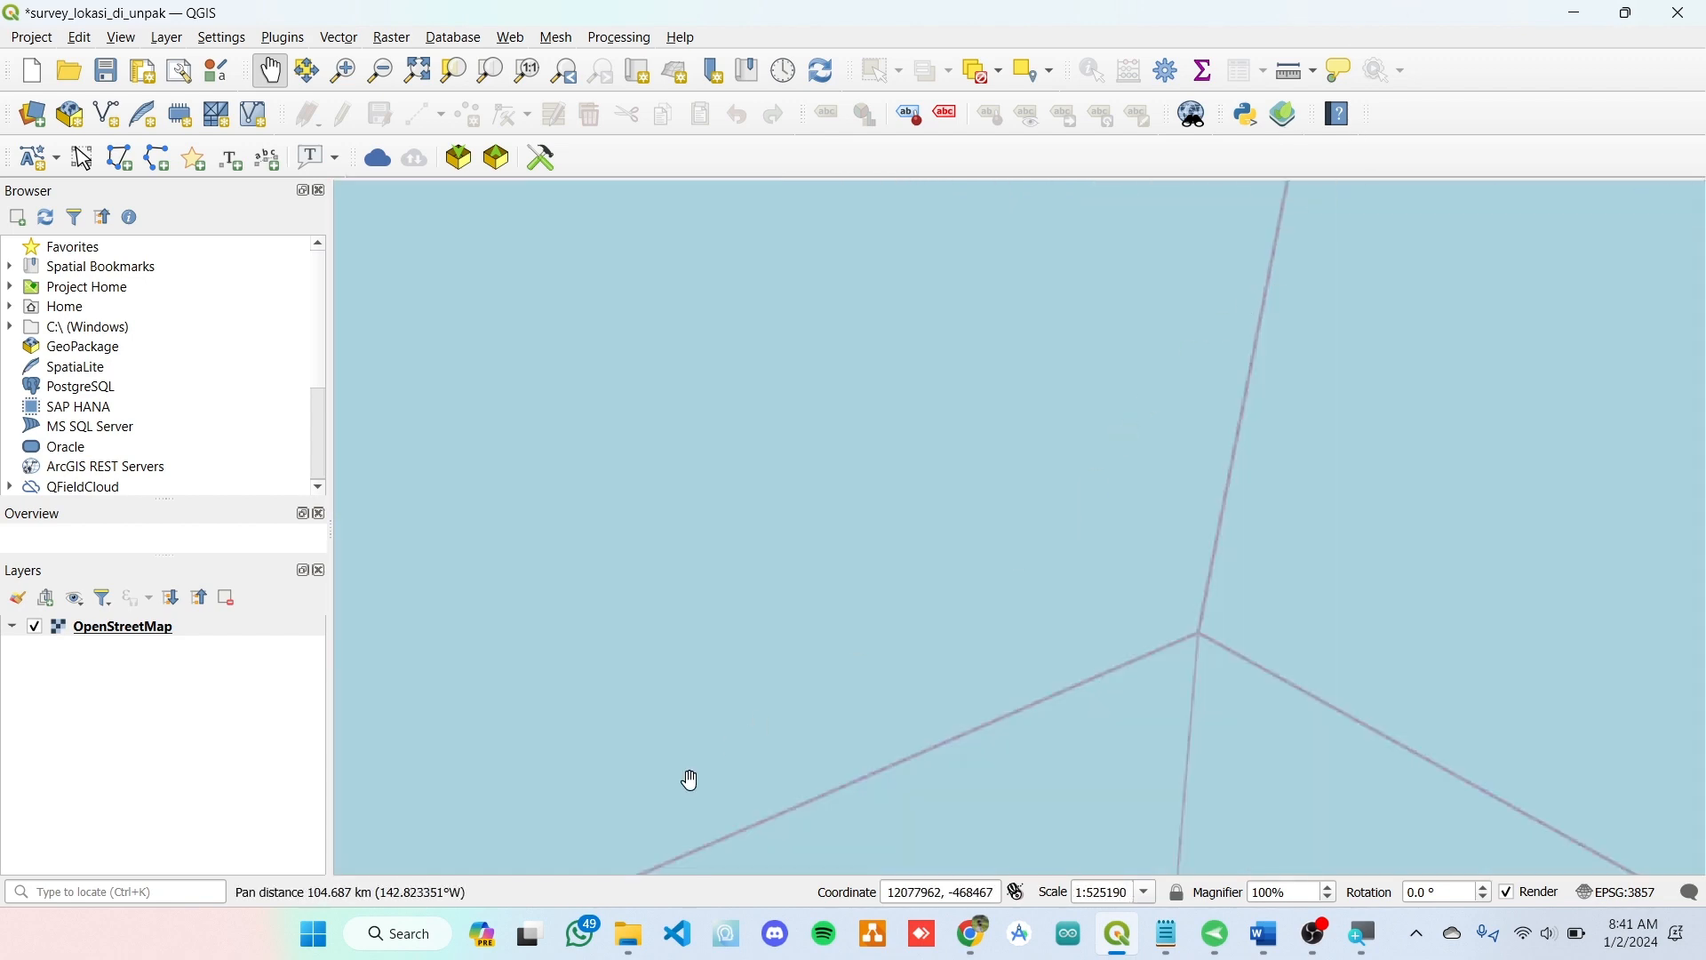
drag(690, 781, 1095, 80)
drag(636, 453, 1040, 194)
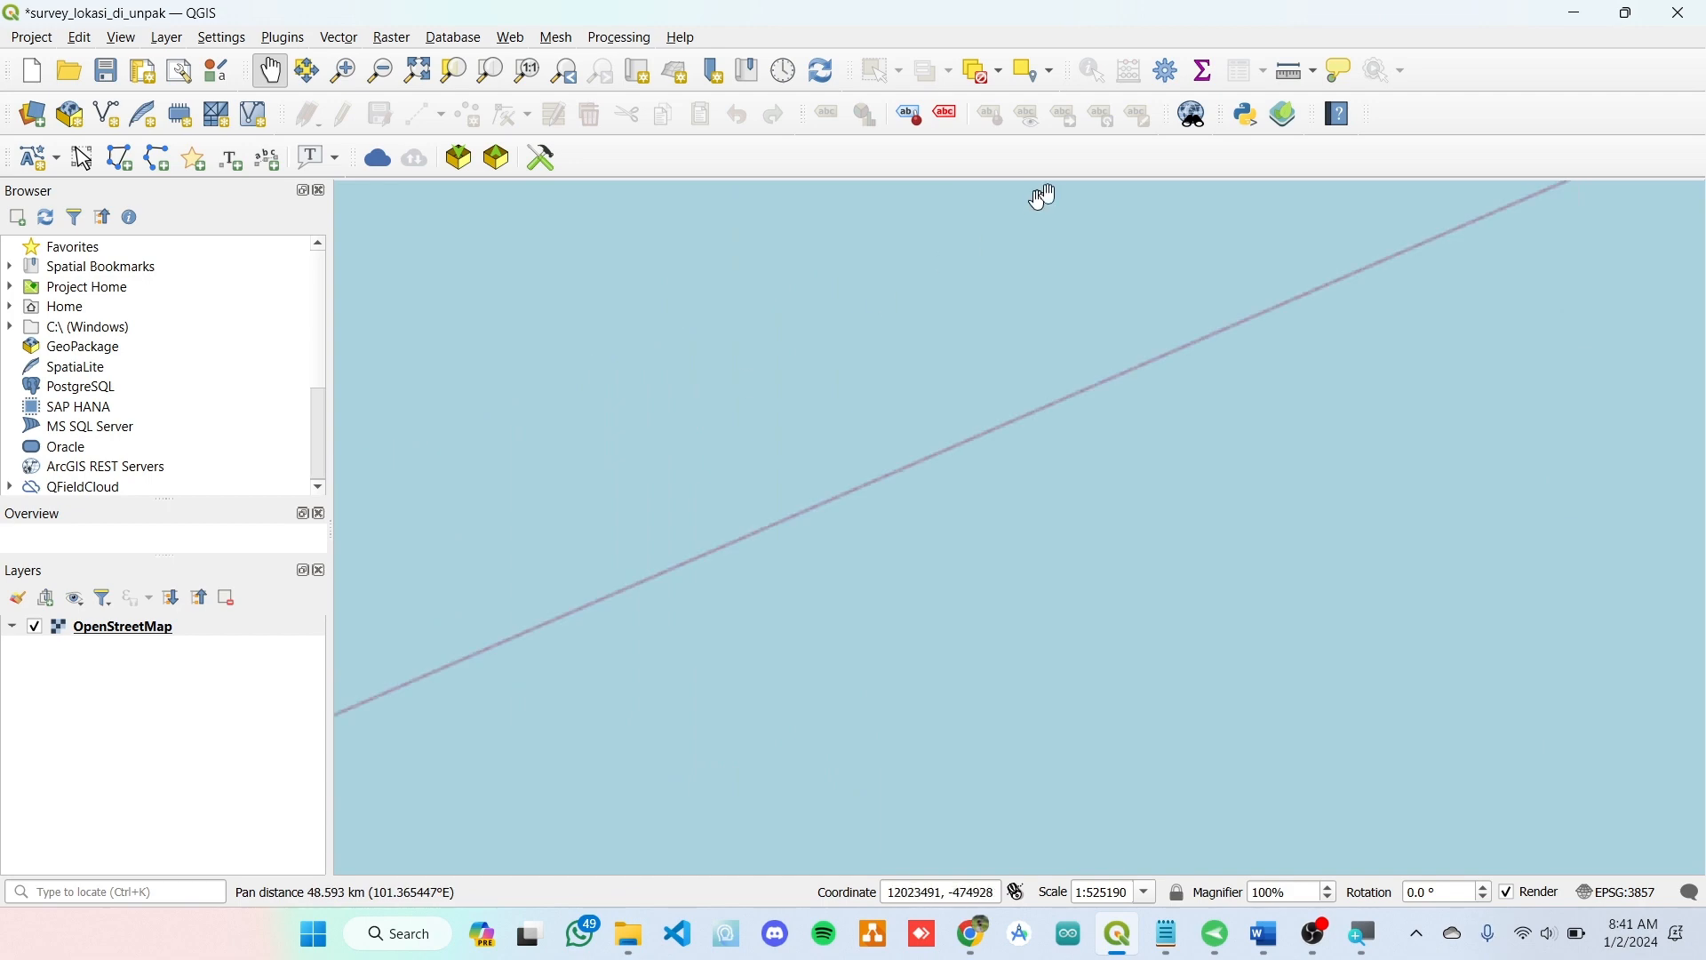
scroll(890, 512, down, 1)
scroll(889, 512, down, 2)
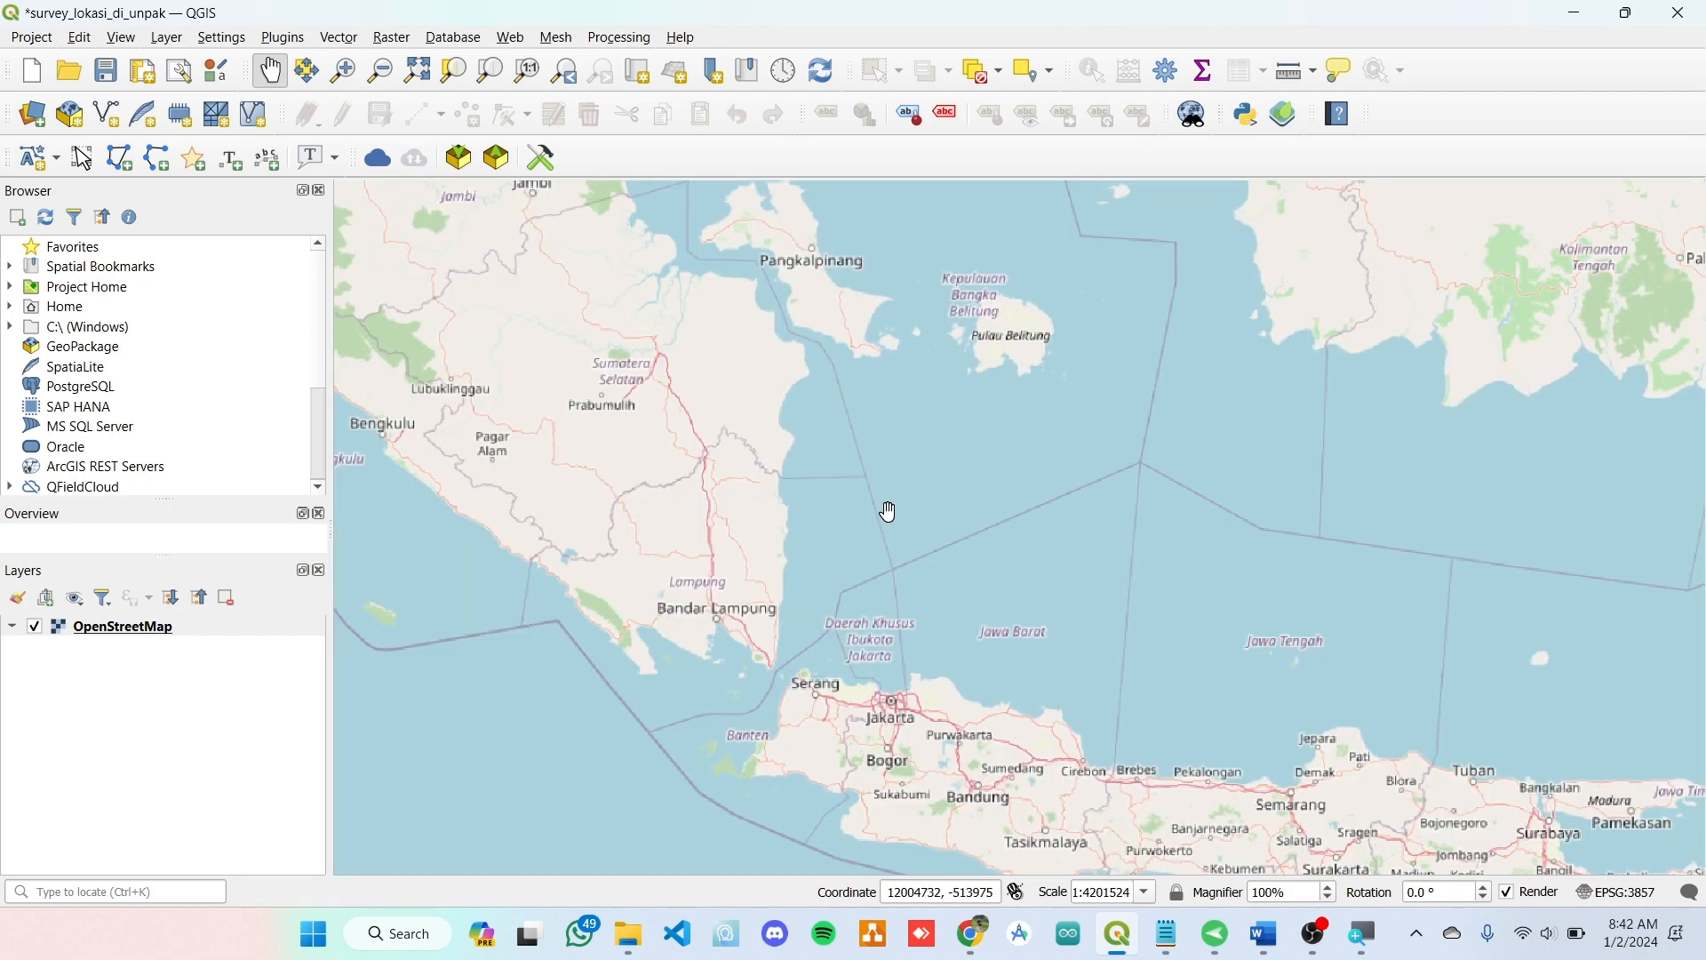
scroll(869, 746, up, 1)
scroll(869, 747, up, 2)
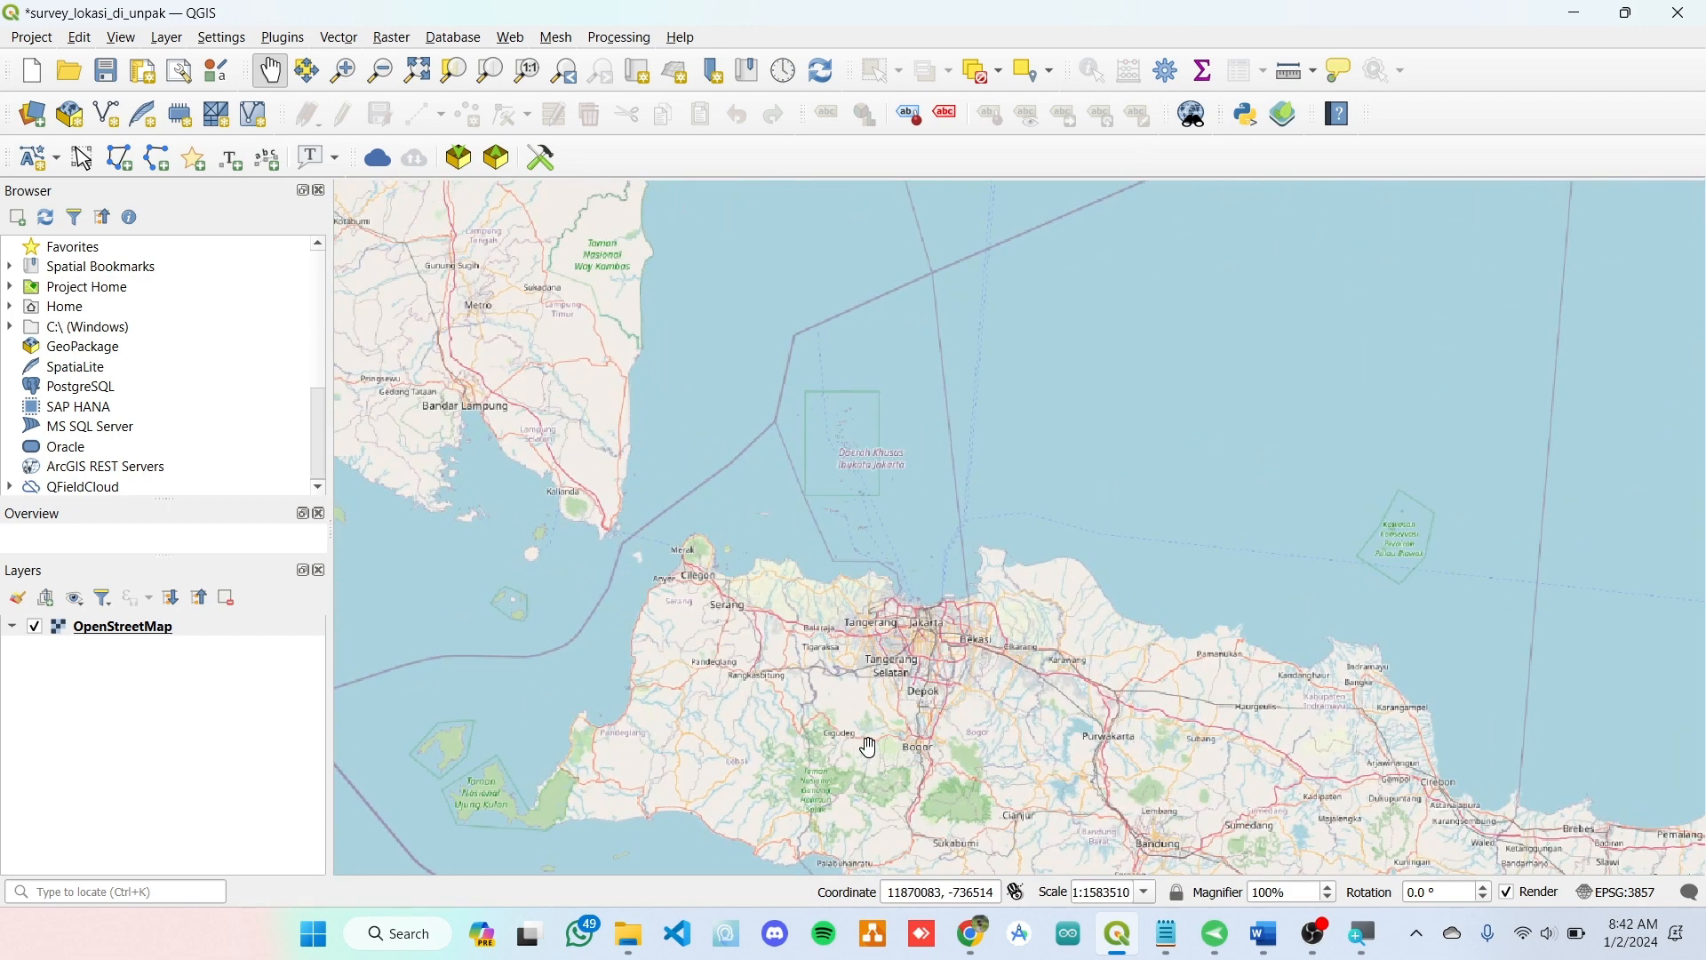
scroll(869, 747, up, 1)
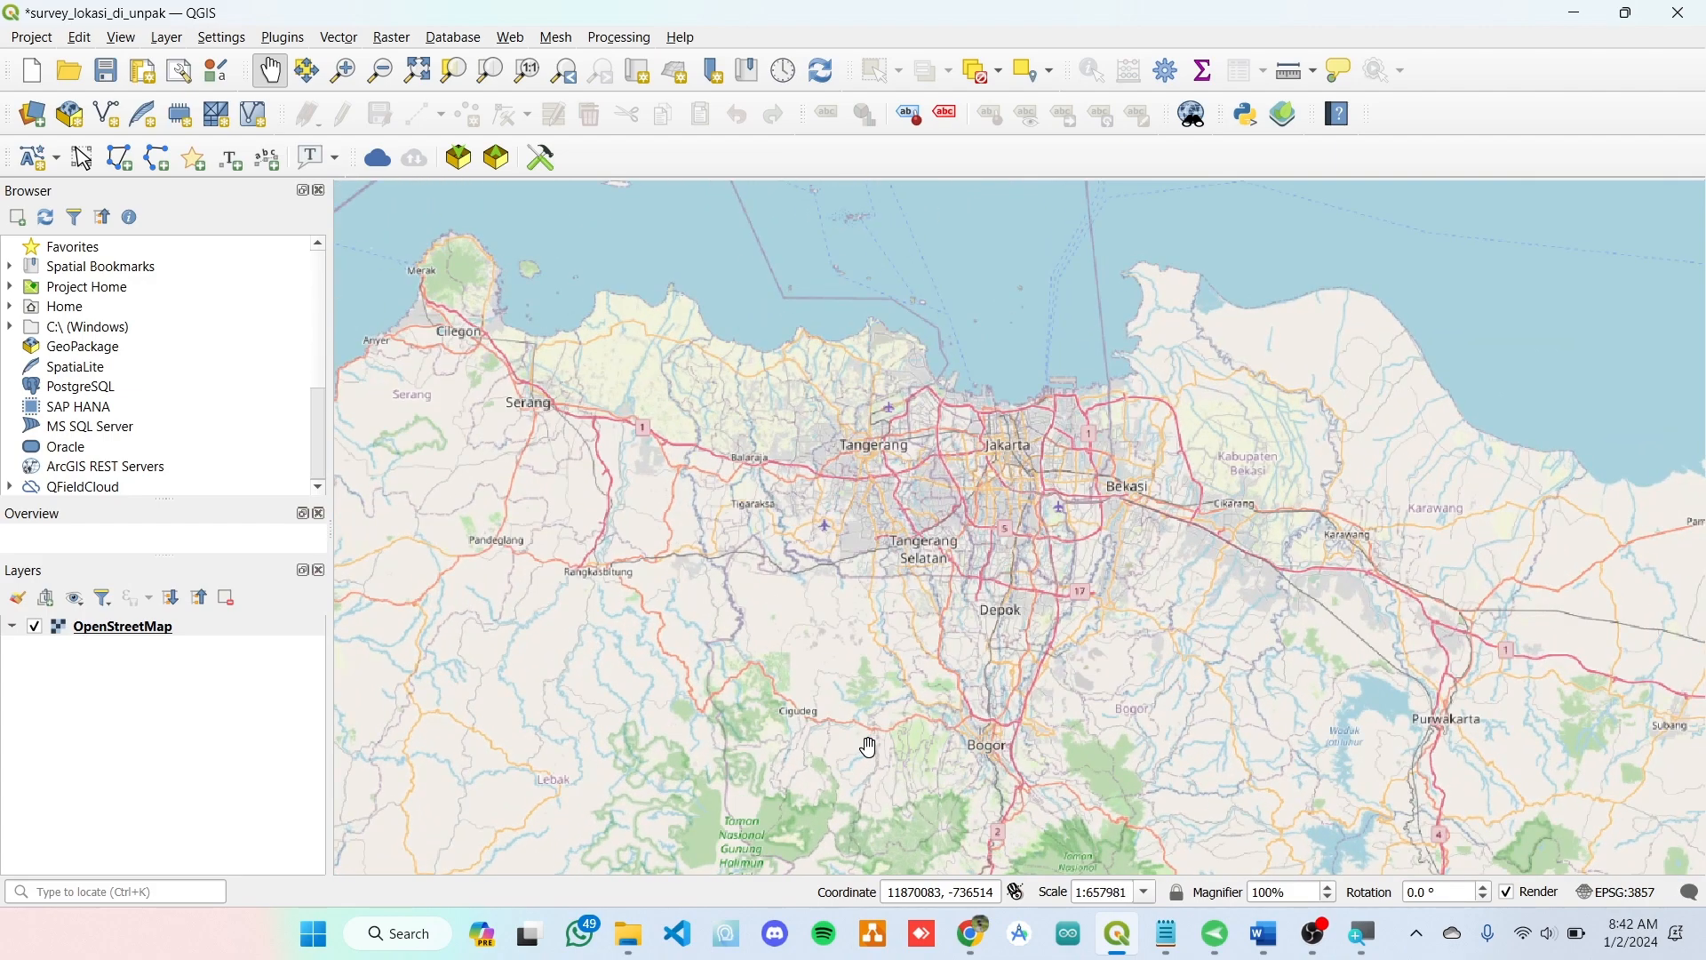
- Follow the map south from Jakarta through Depok to Bogor and locate Universitas Pakuan
scroll(1010, 483, up, 2)
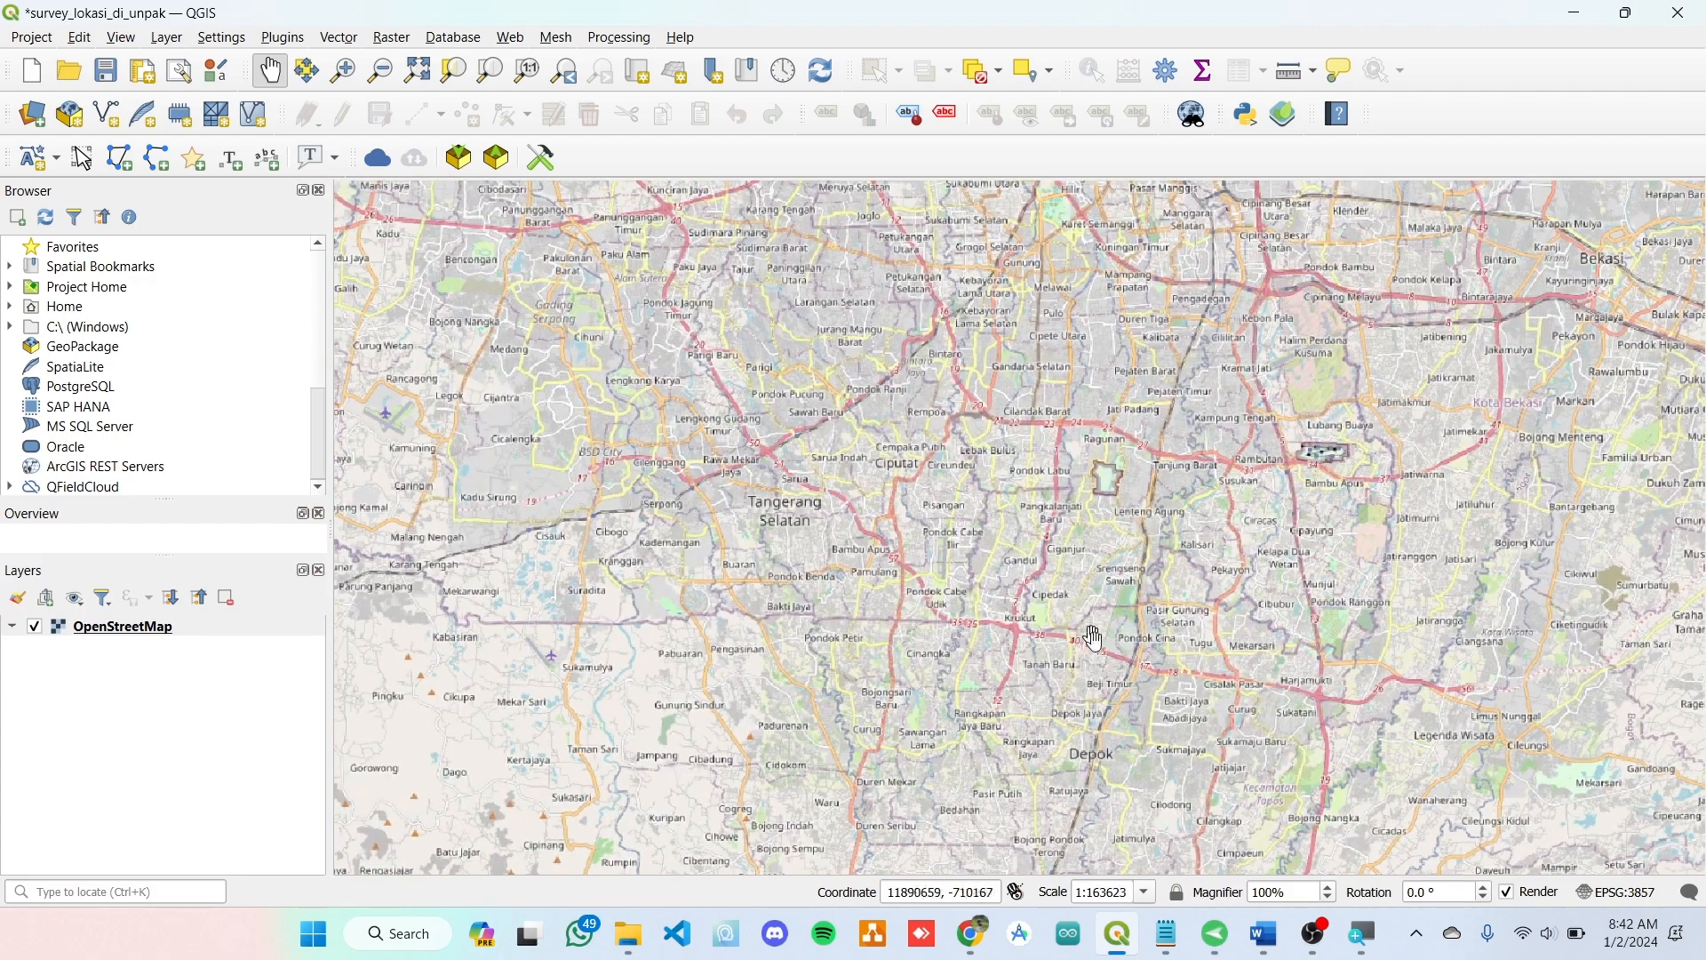
drag(1095, 638, 822, 417)
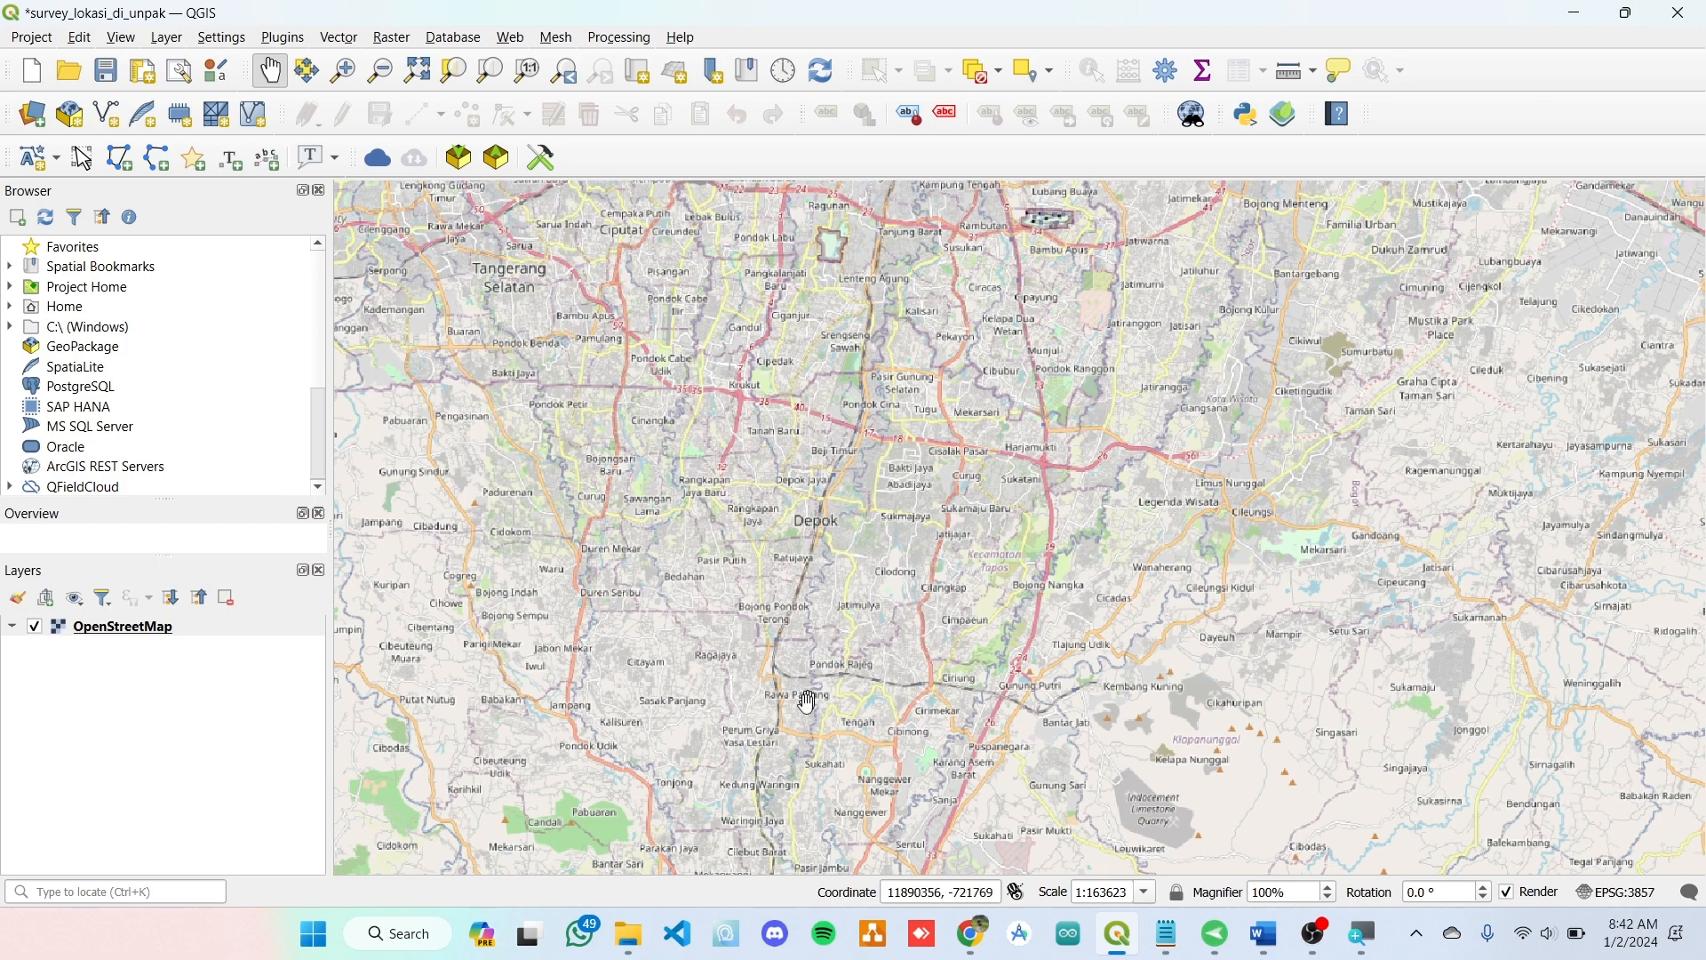
drag(805, 702, 667, 324)
drag(692, 687, 626, 436)
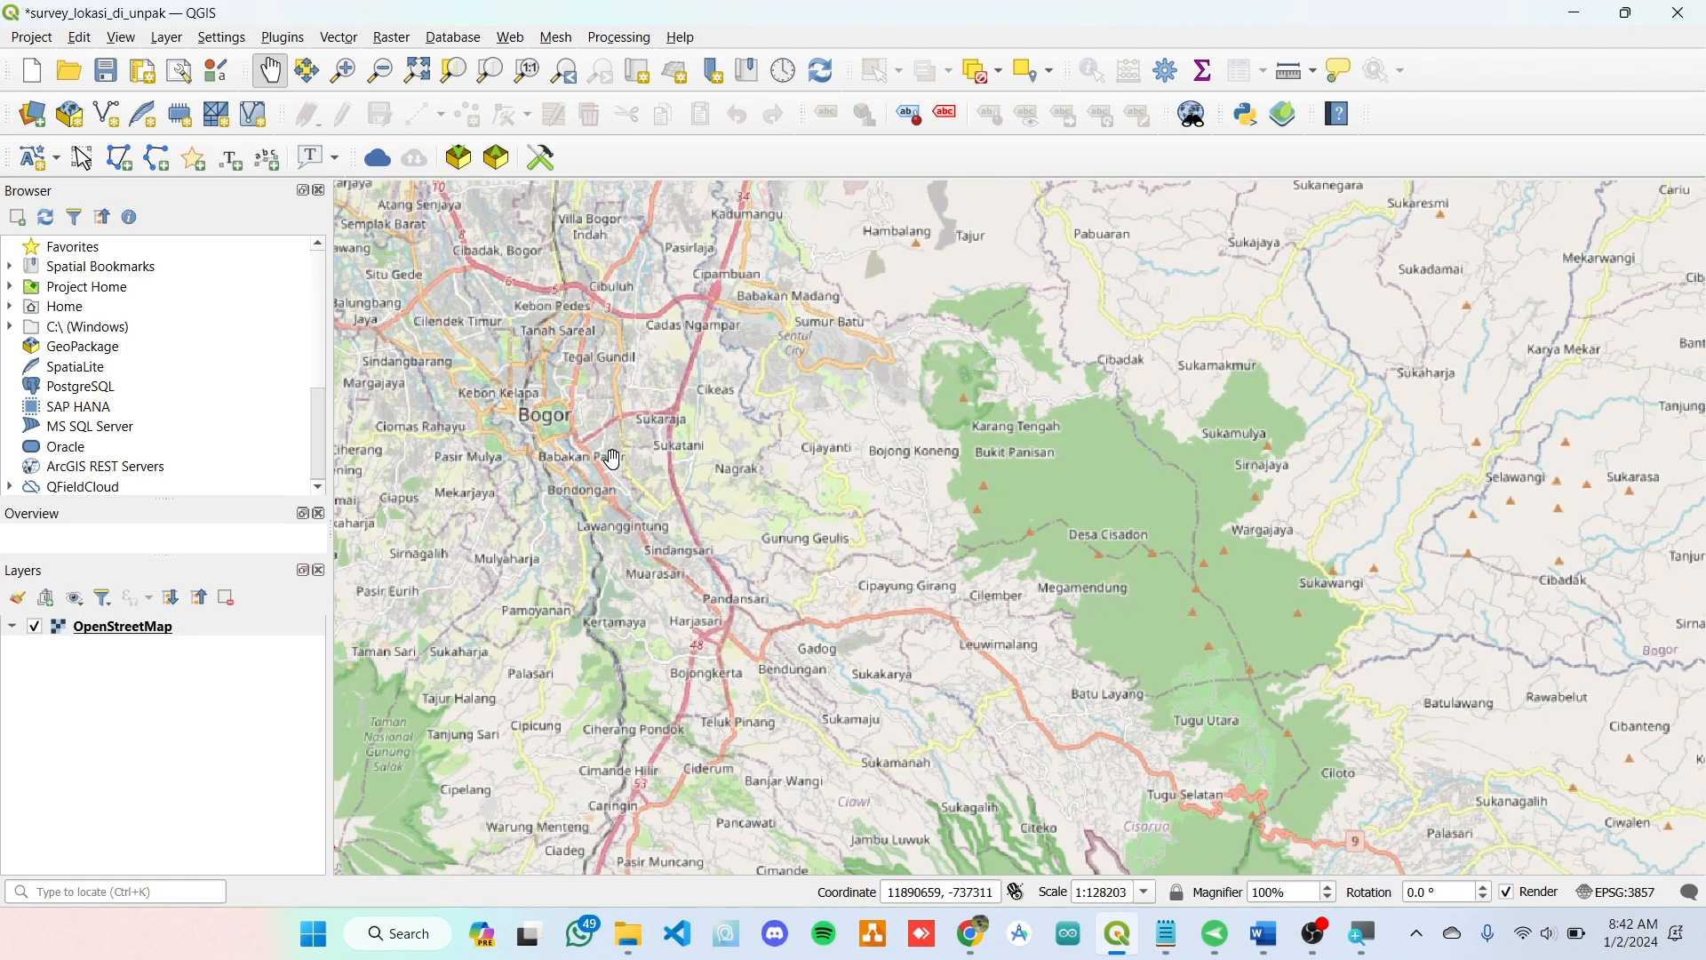
scroll(613, 459, up, 3)
scroll(549, 385, up, 2)
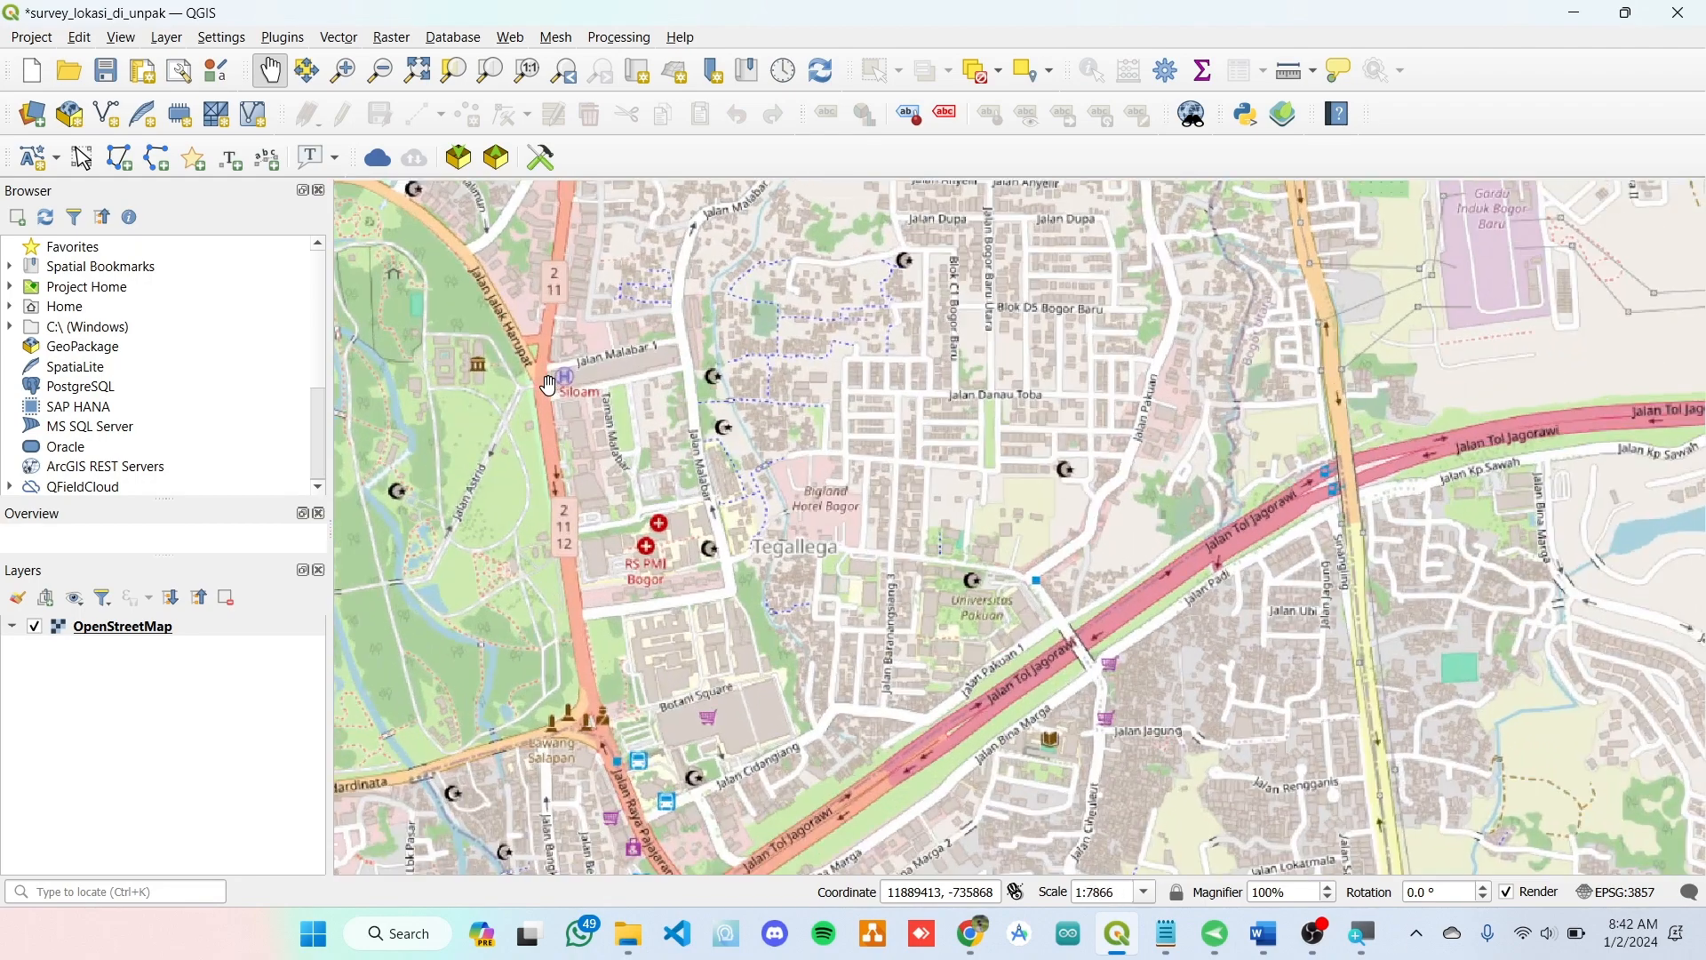
scroll(719, 444, up, 2)
scroll(1070, 594, up, 2)
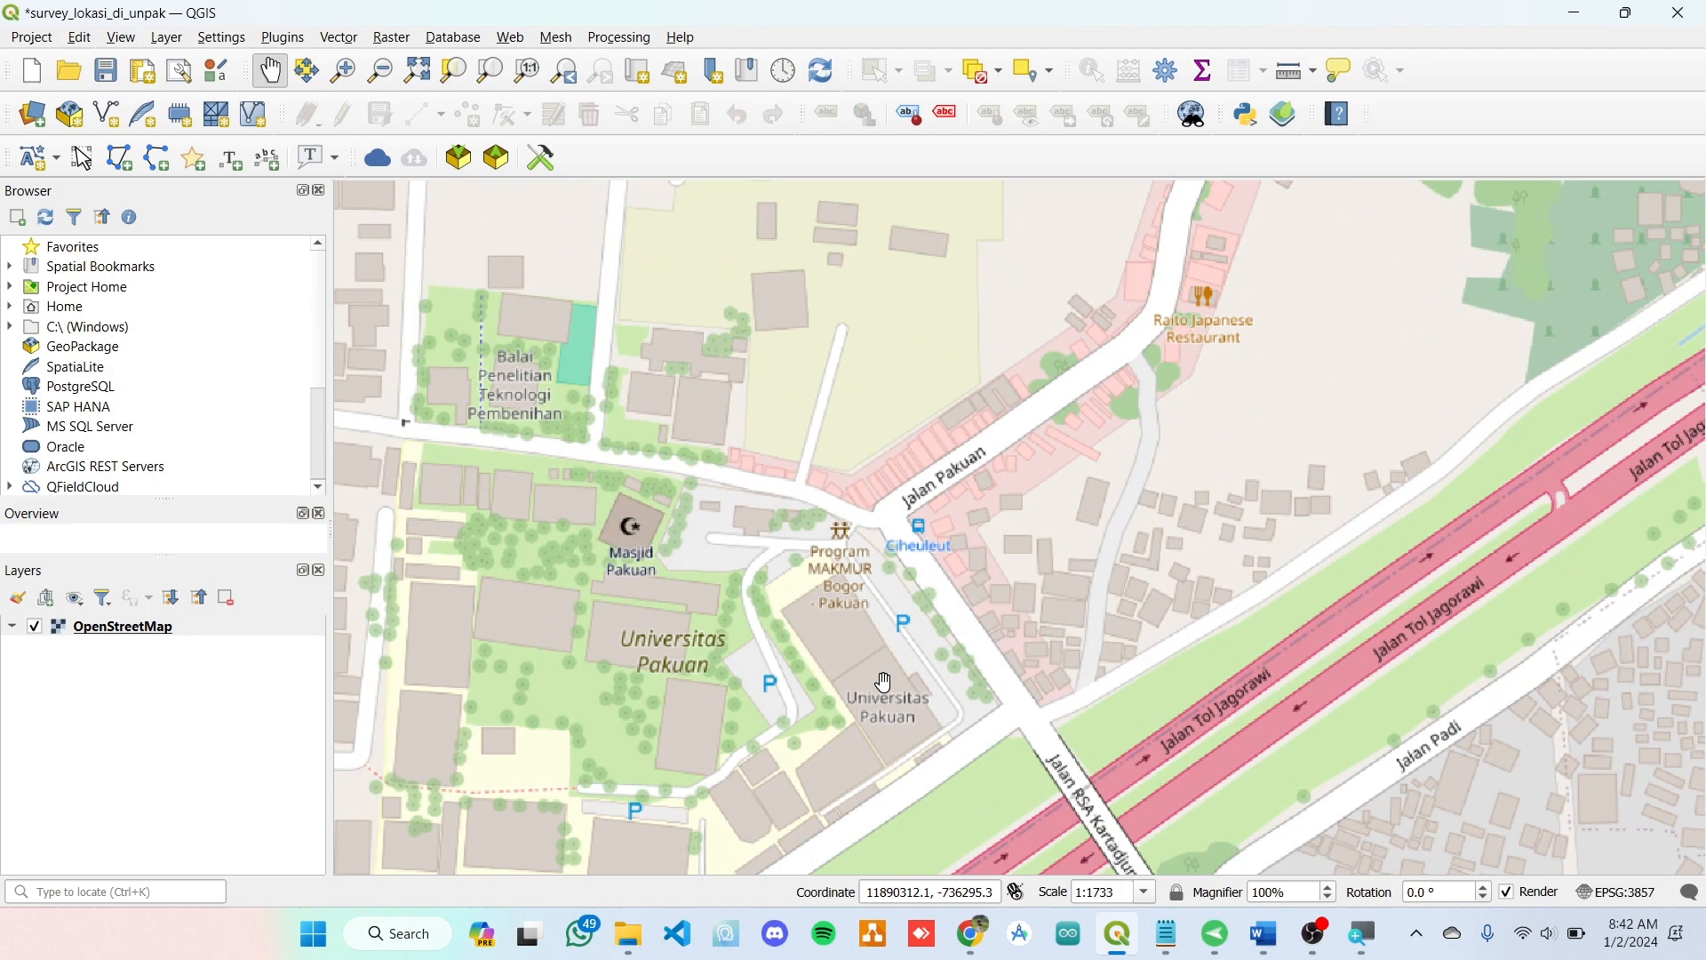
- Examine the Universitas Pakuan campus on the map, including its buildings, parking areas and surrounding roads
drag(884, 681, 1112, 449)
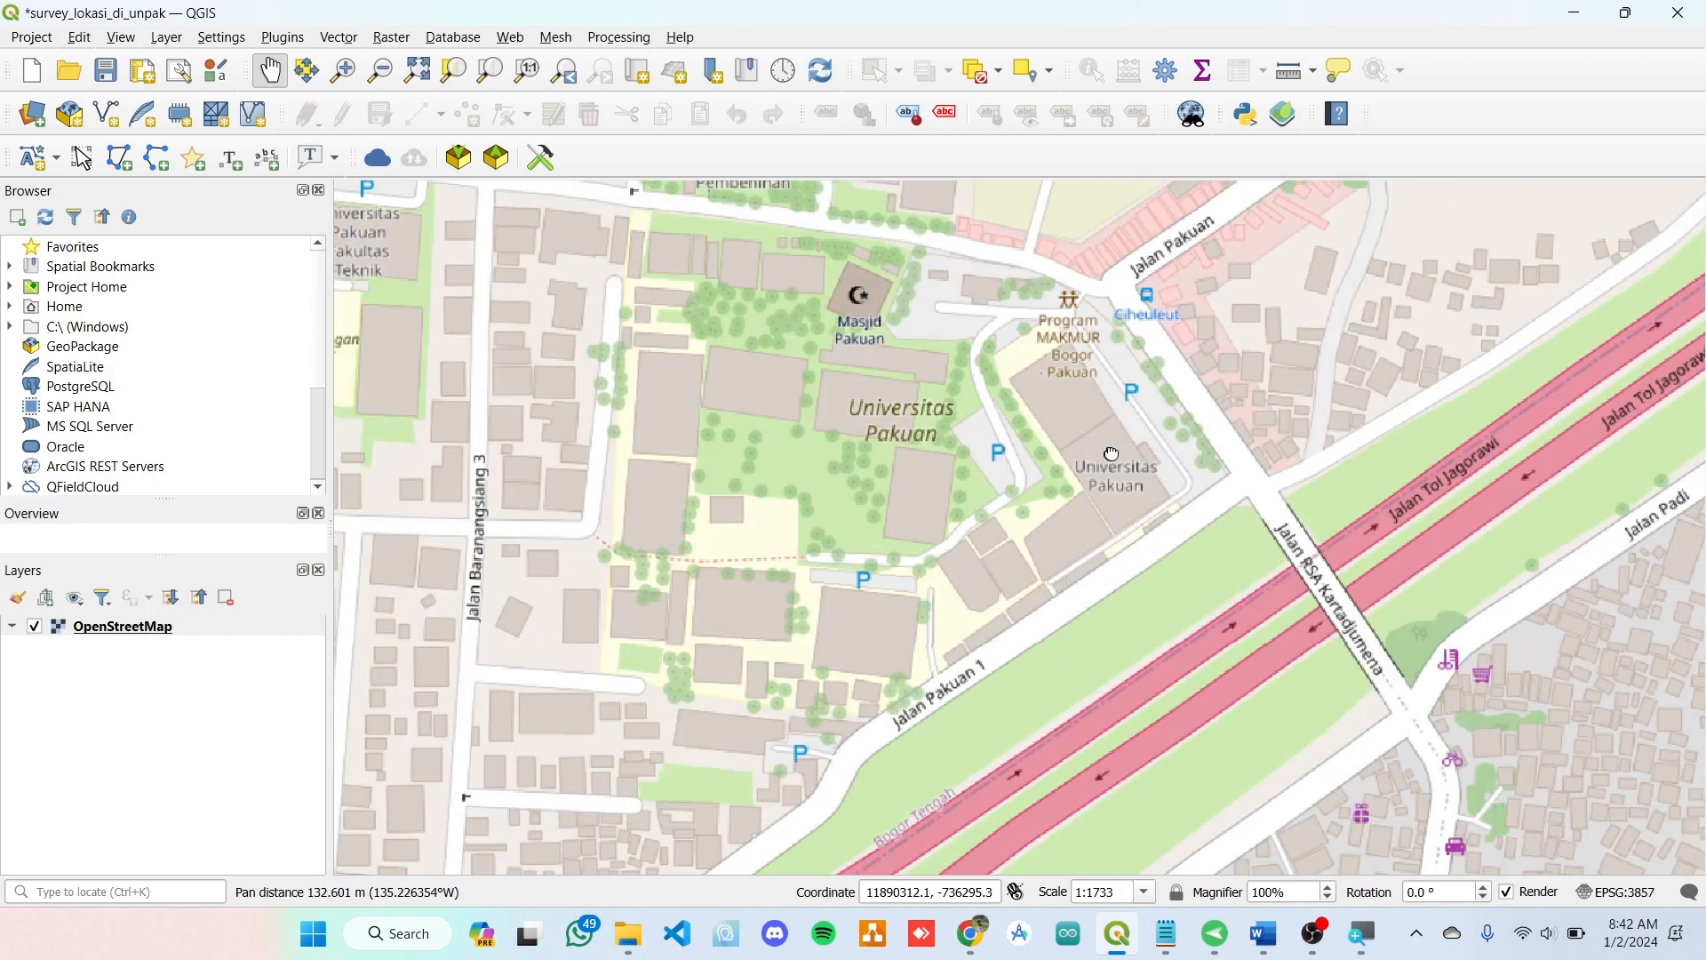
scroll(859, 435, up, 2)
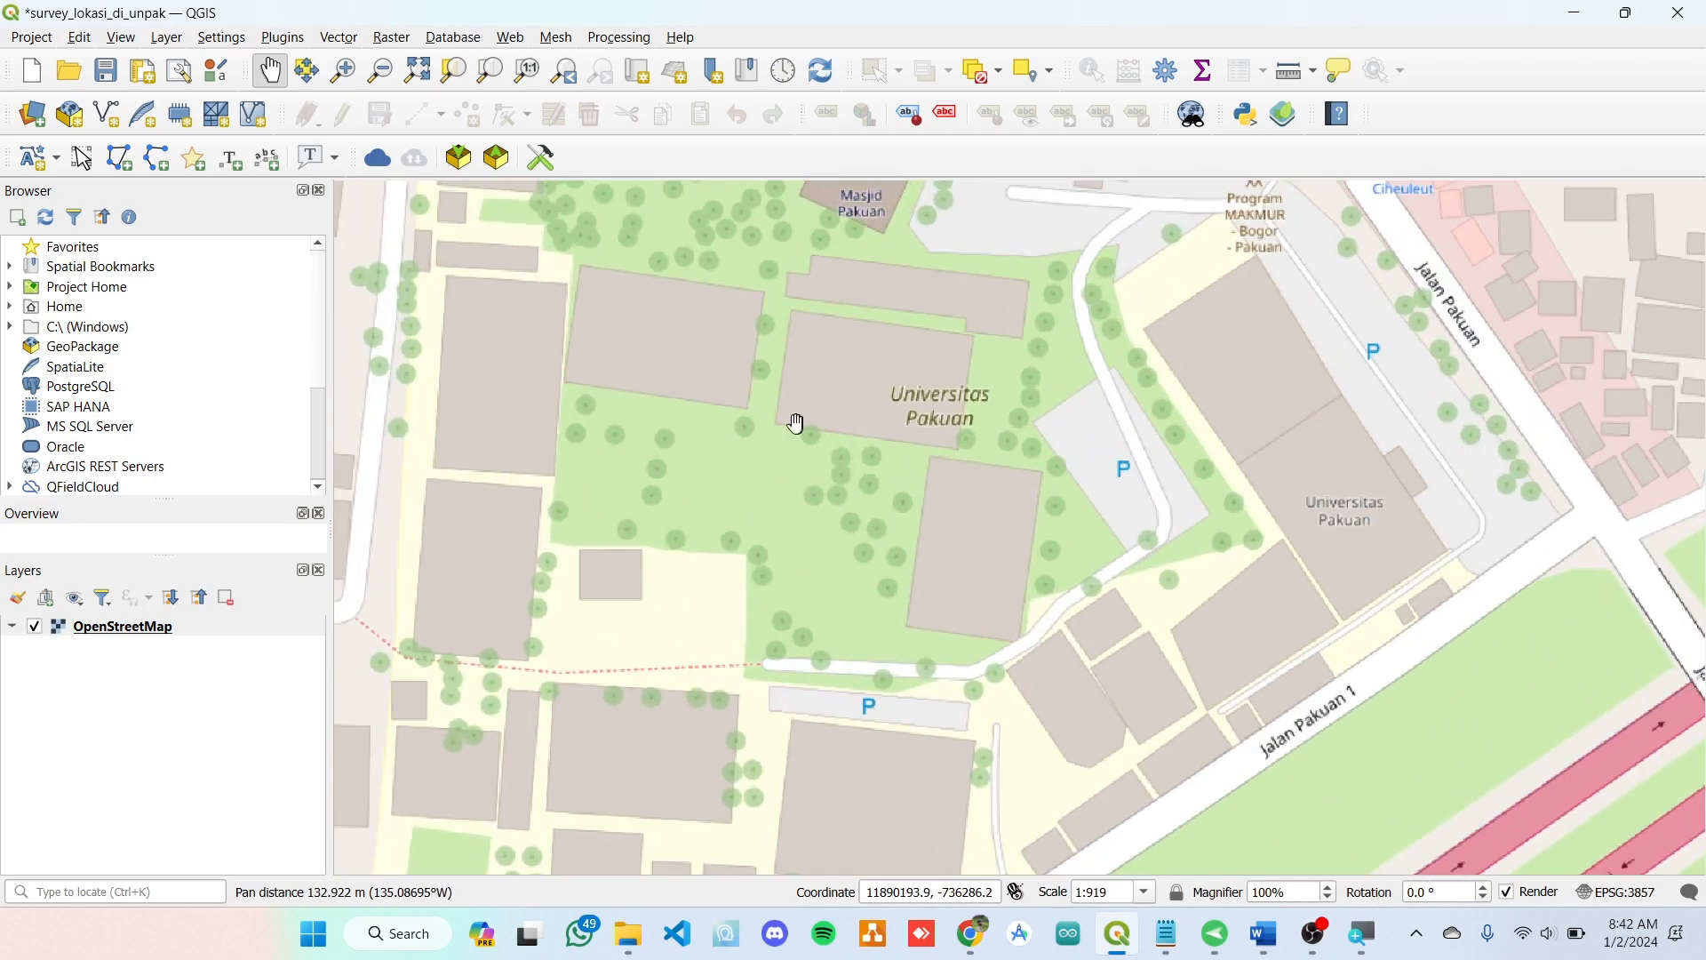
drag(796, 419, 834, 552)
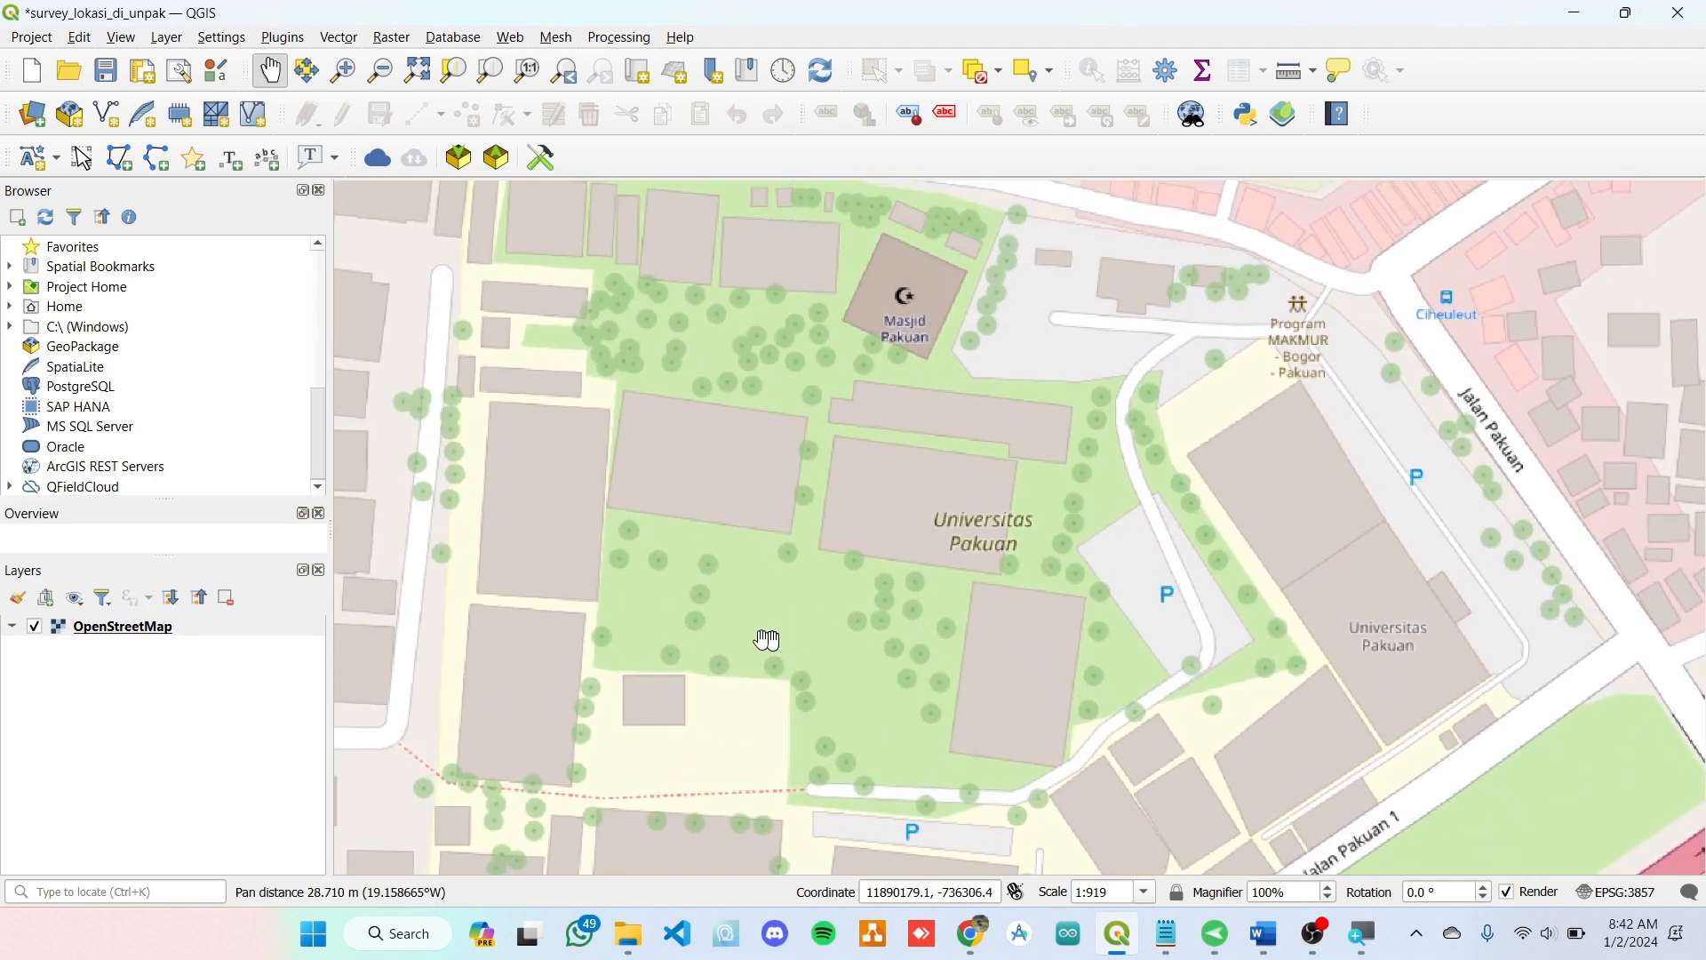
scroll(893, 564, down, 1)
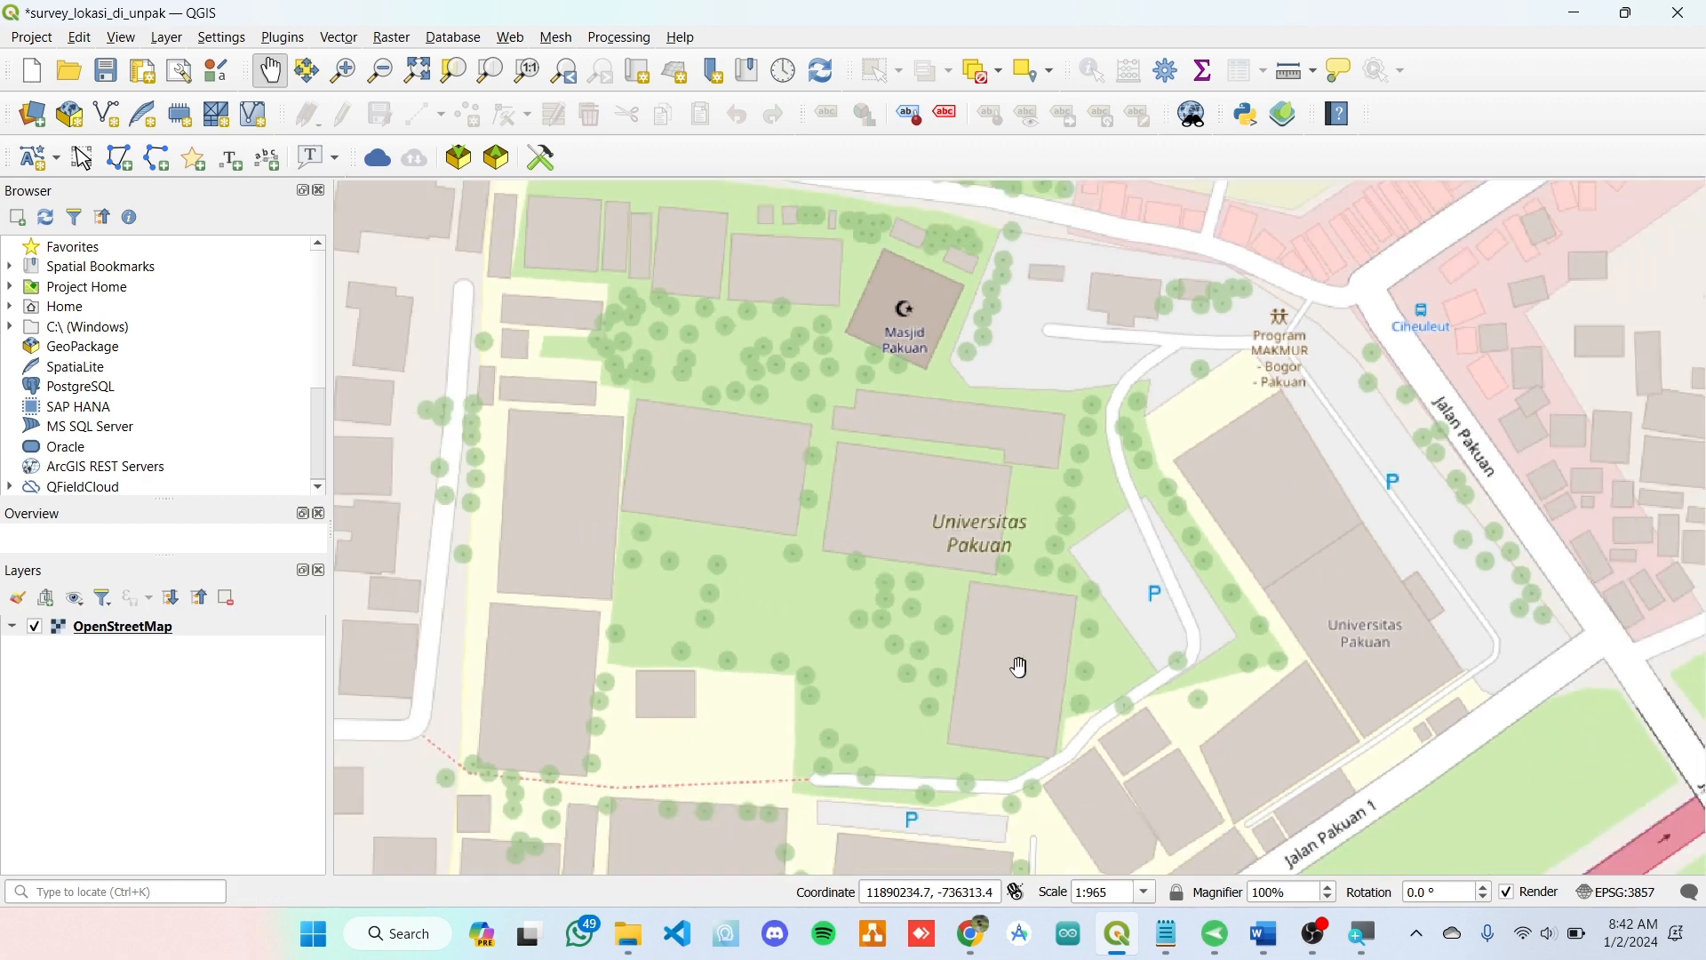
drag(1072, 698, 1166, 648)
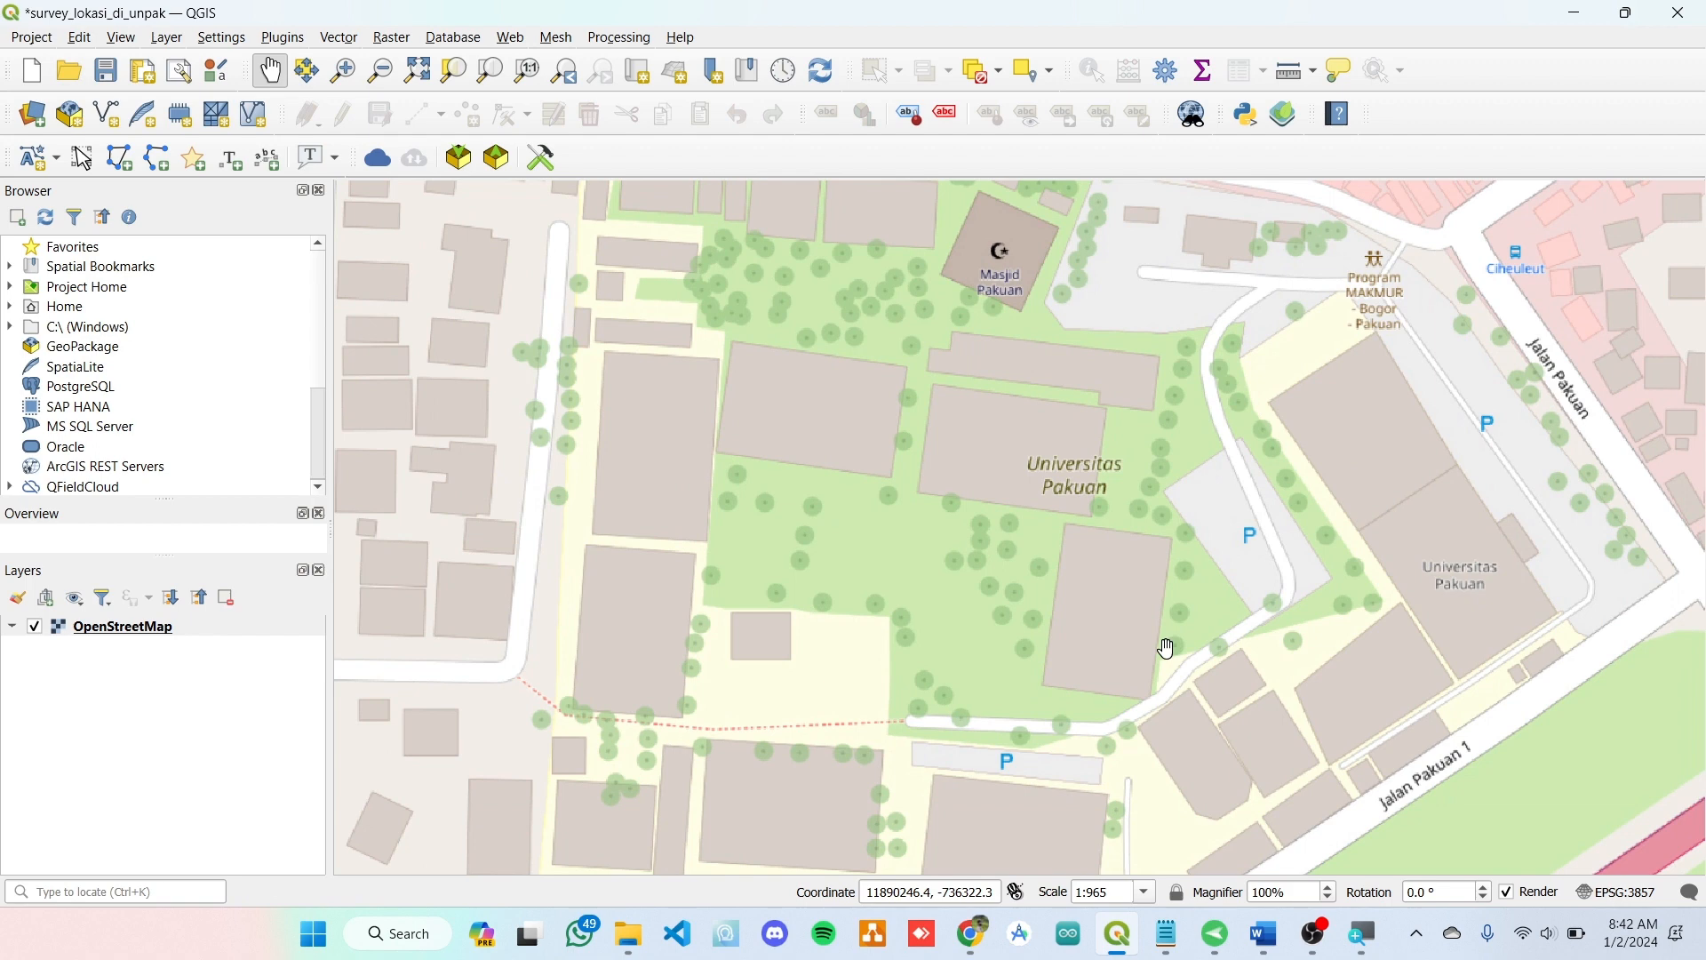
drag(1166, 649, 1131, 563)
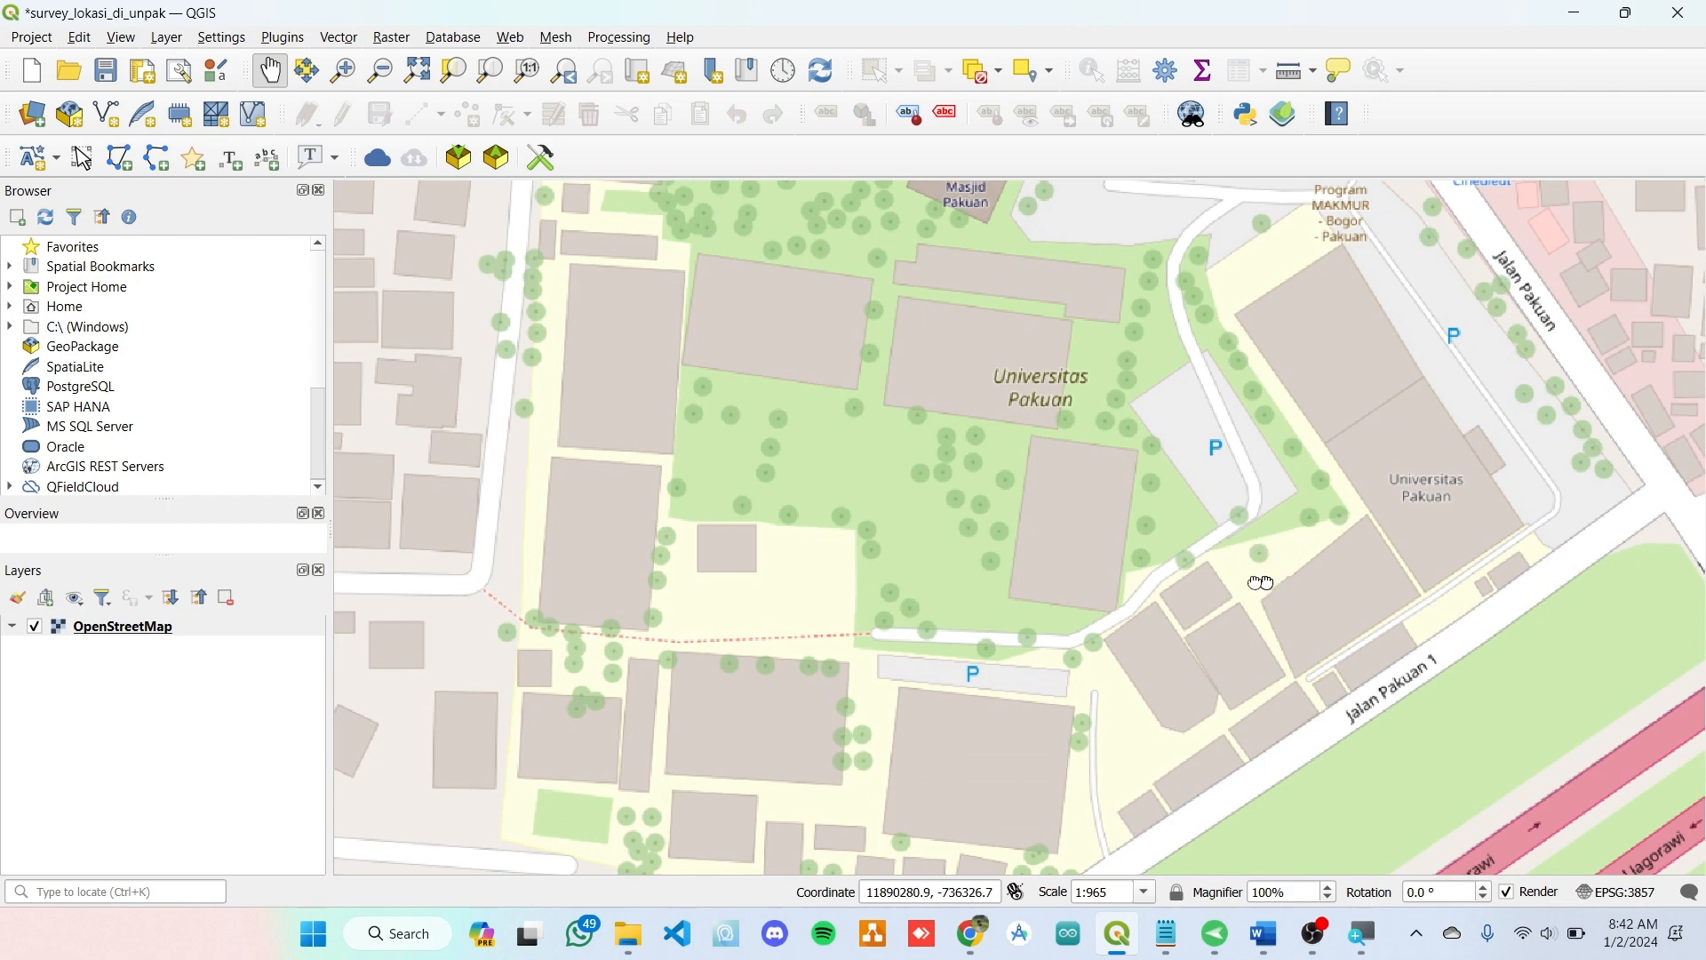
drag(1272, 584, 1137, 506)
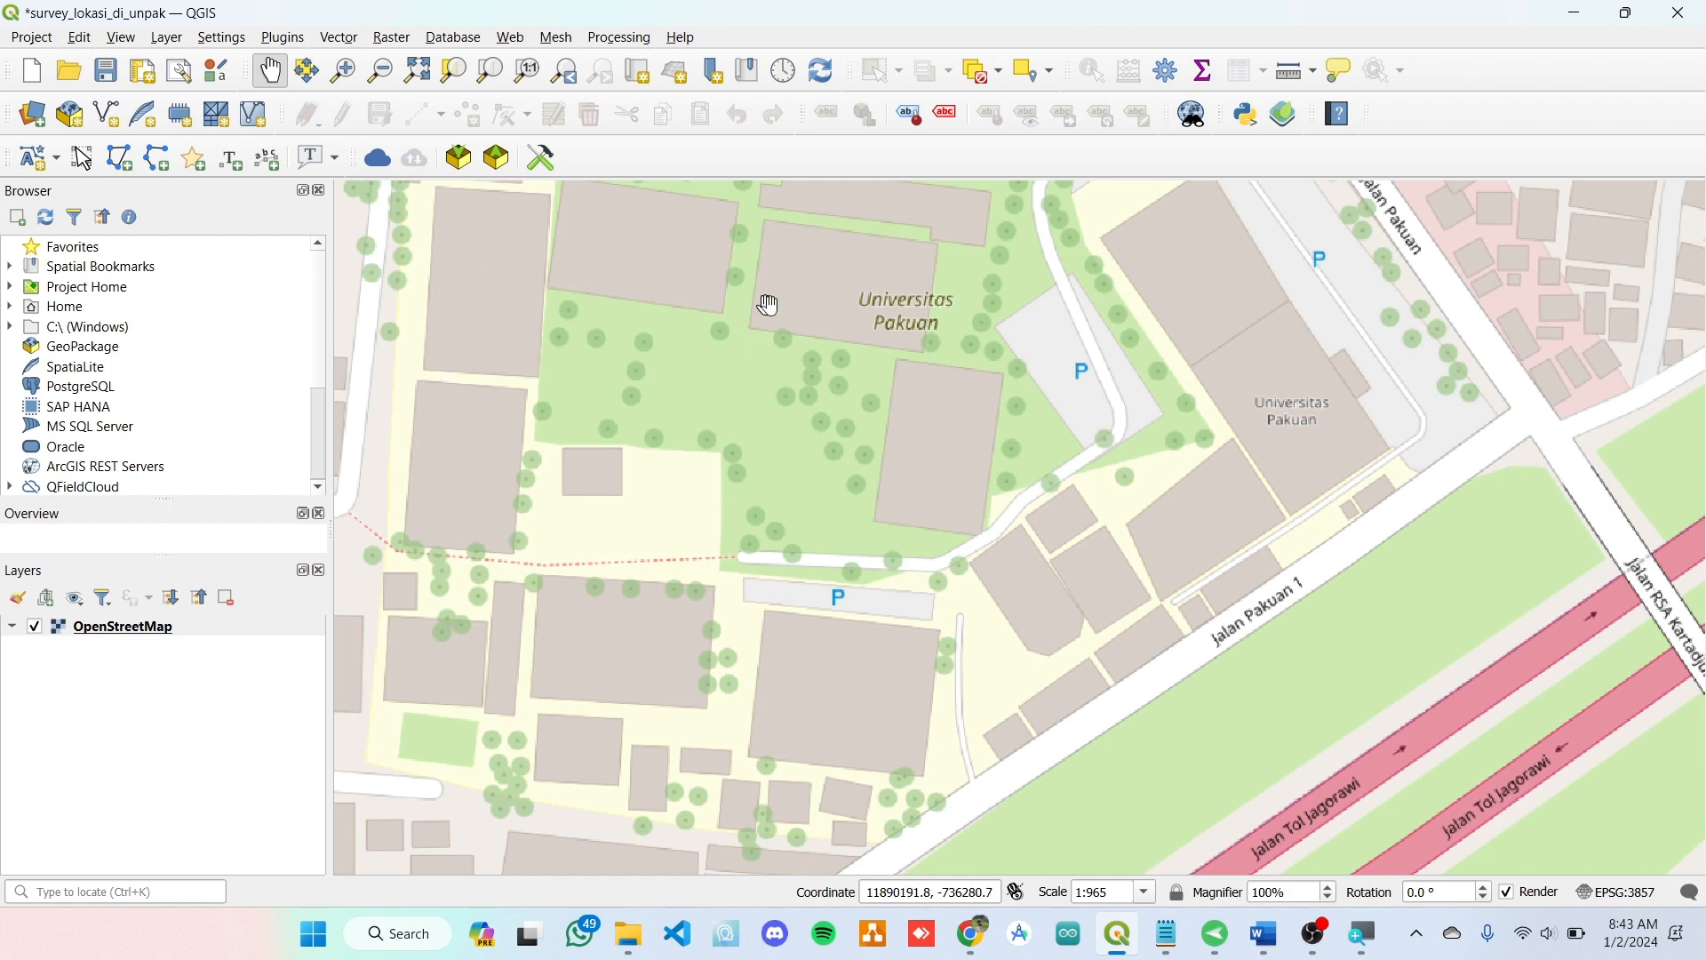
drag(781, 343, 996, 427)
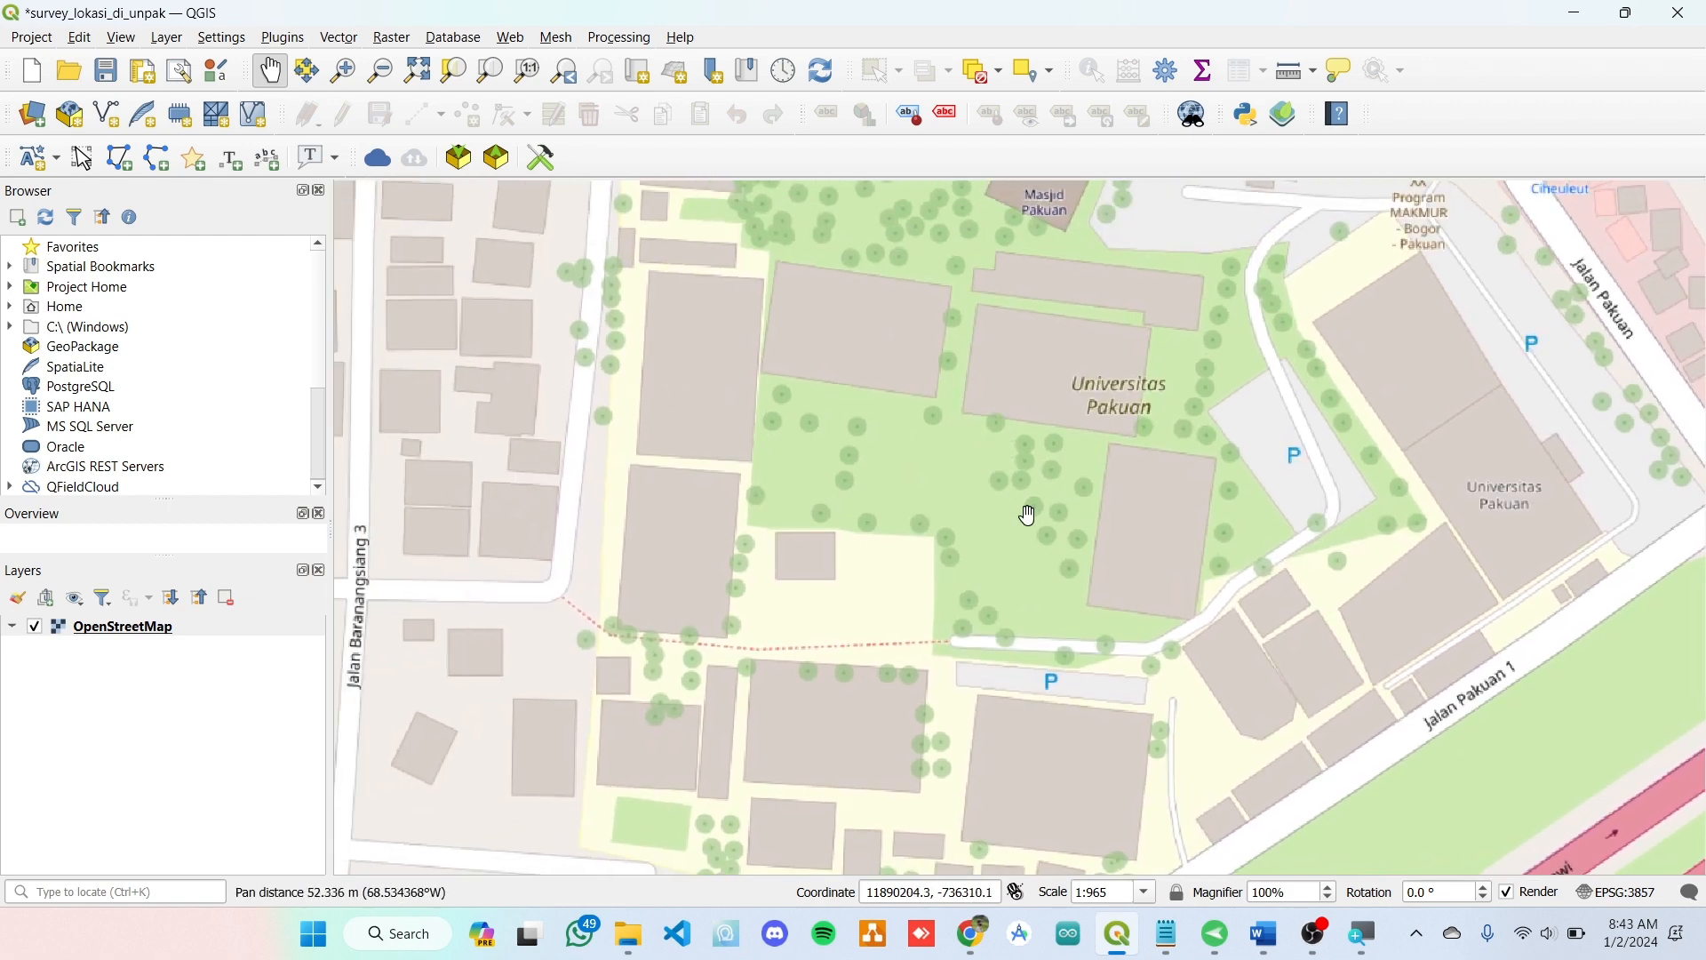
drag(1021, 511, 902, 468)
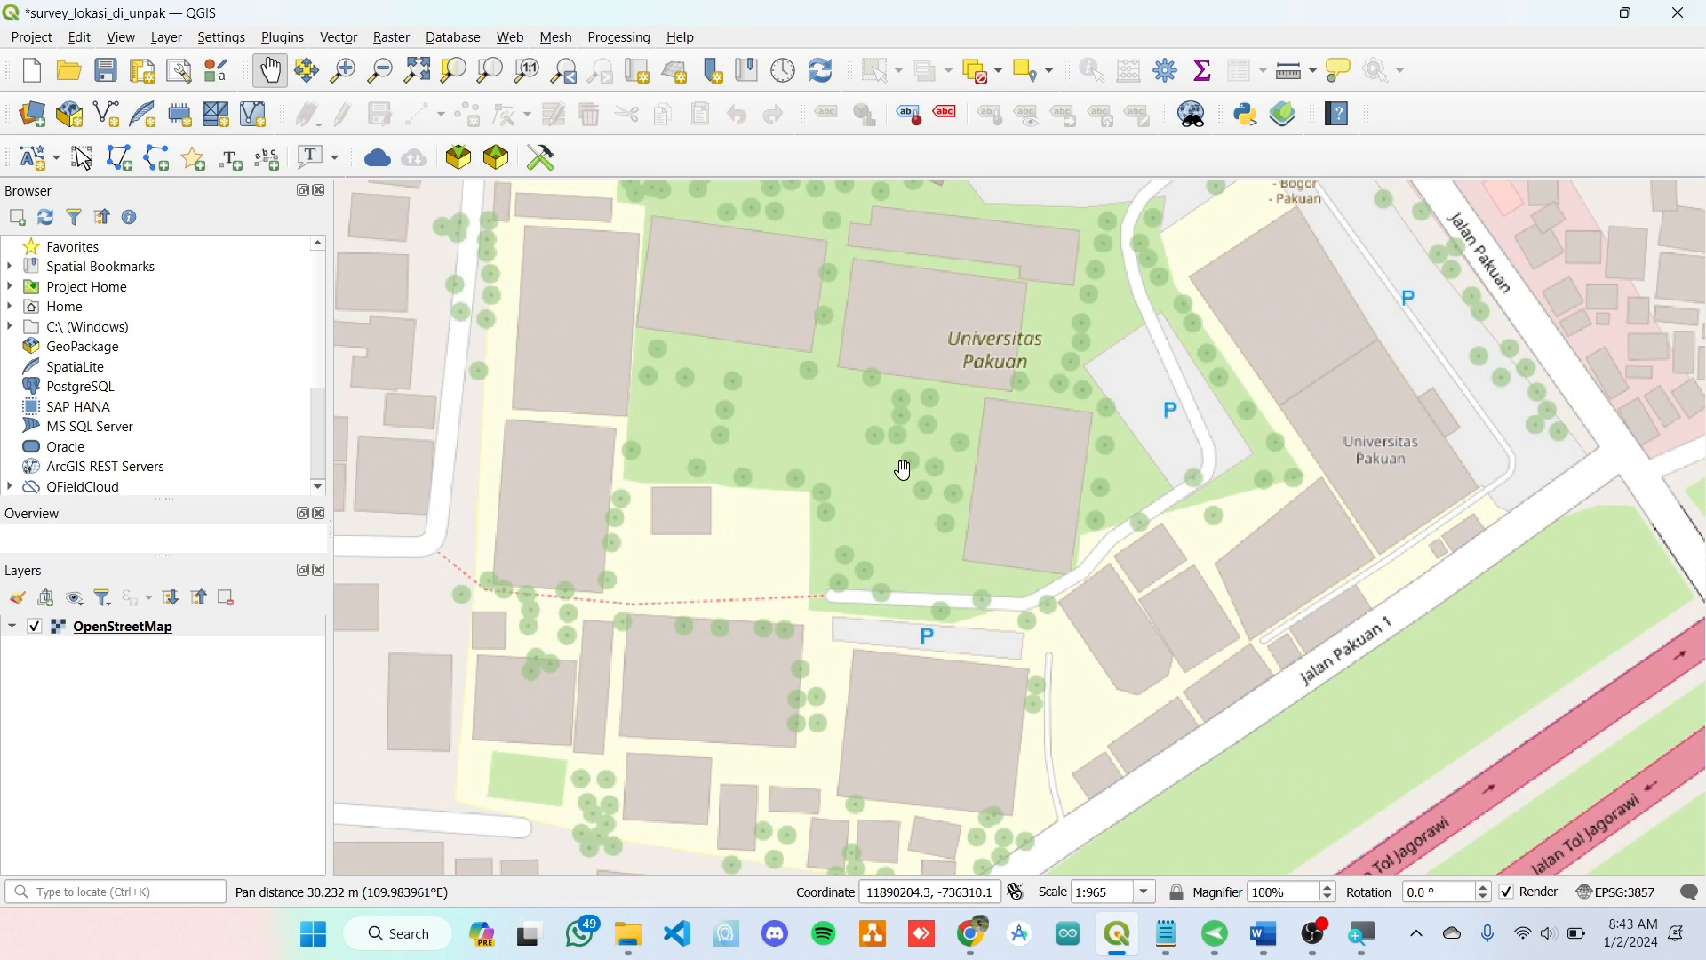
- Start a new GeoPackage layer and set its database file to db_survey_lokasi_di_unpak.gpkg in the MobileGIS folder
click(169, 39)
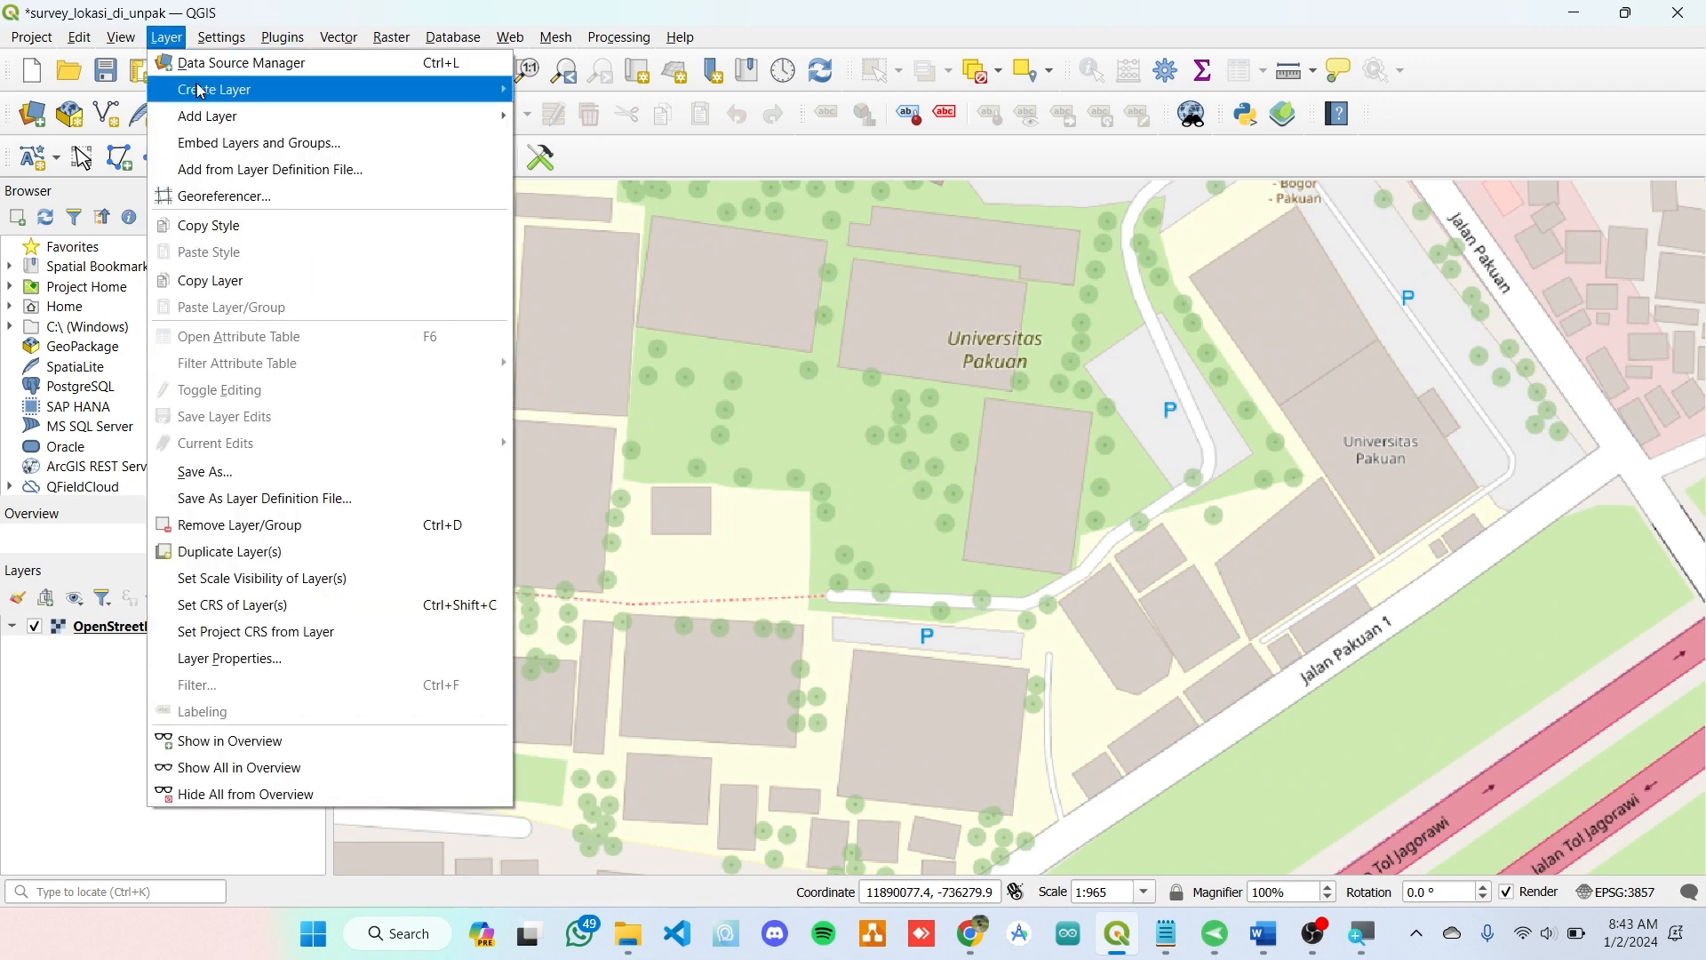
mouse_move(346, 95)
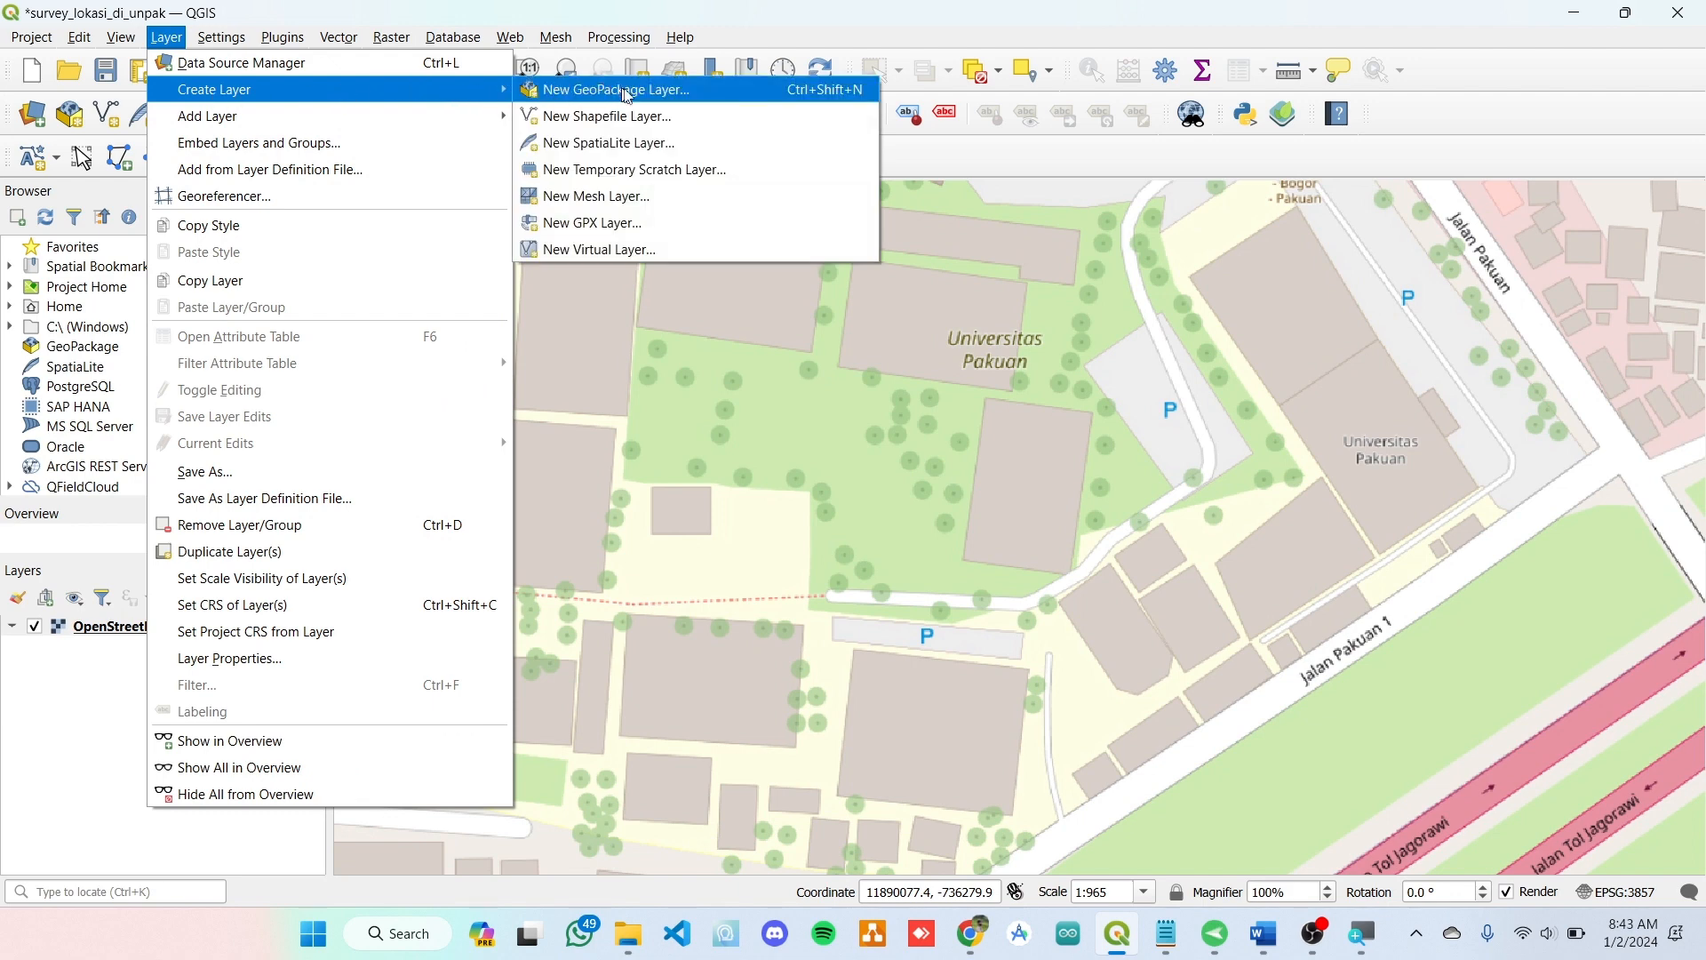
click(685, 99)
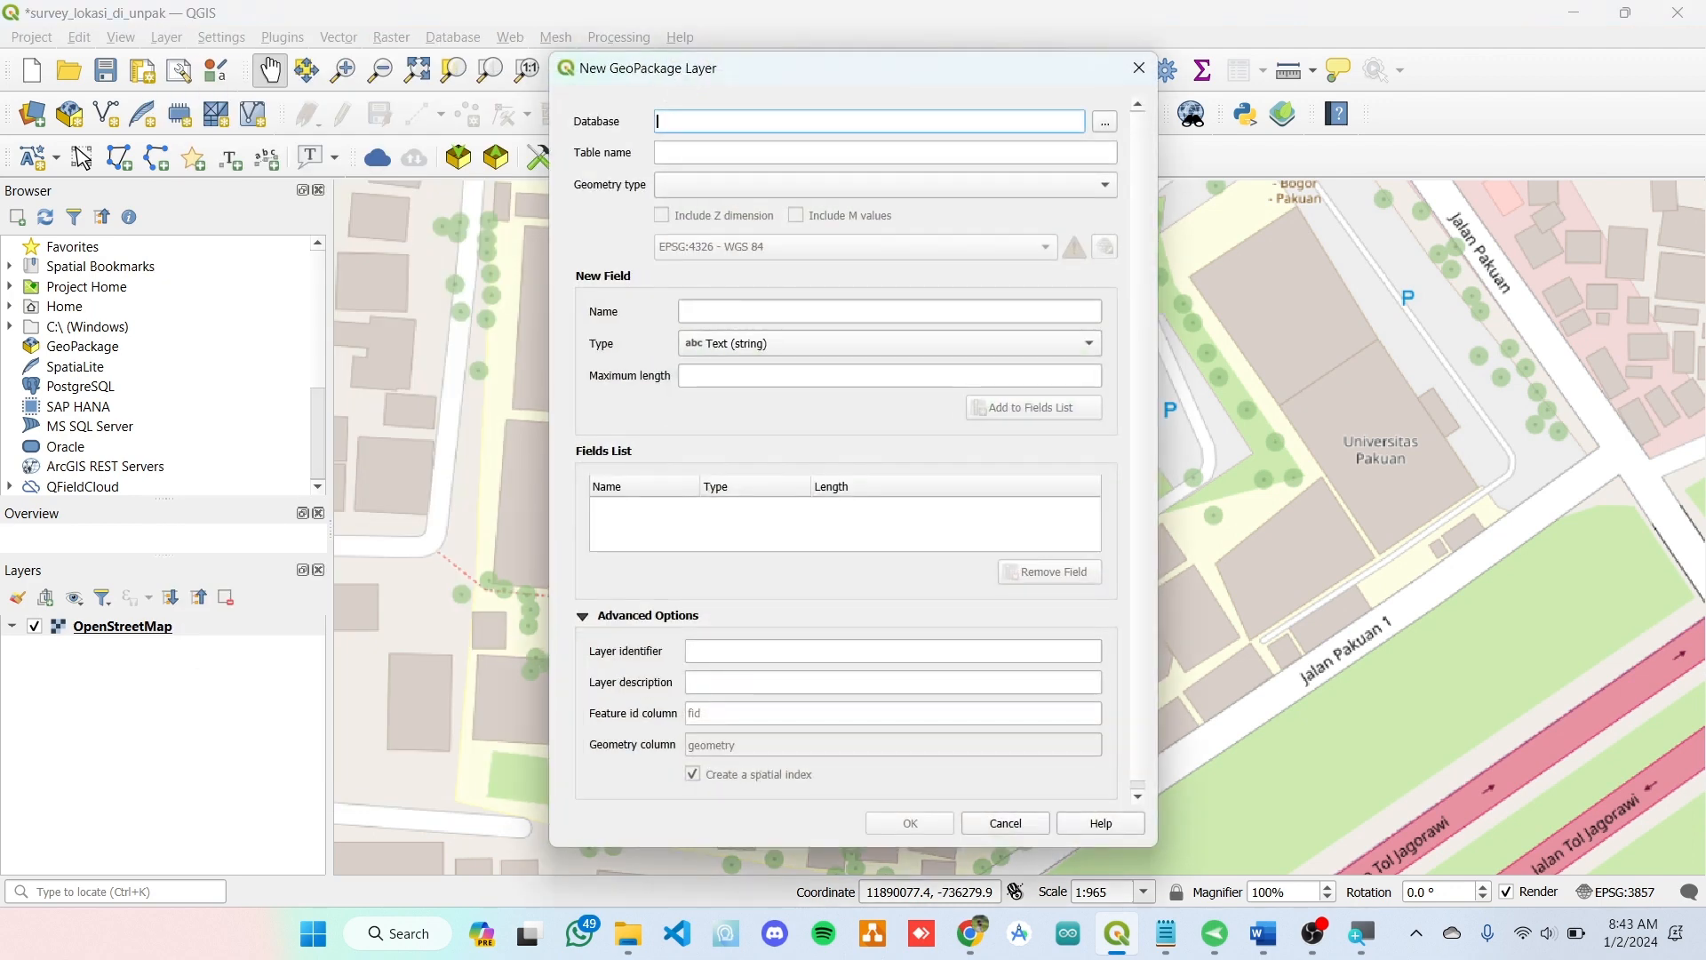
click(1106, 122)
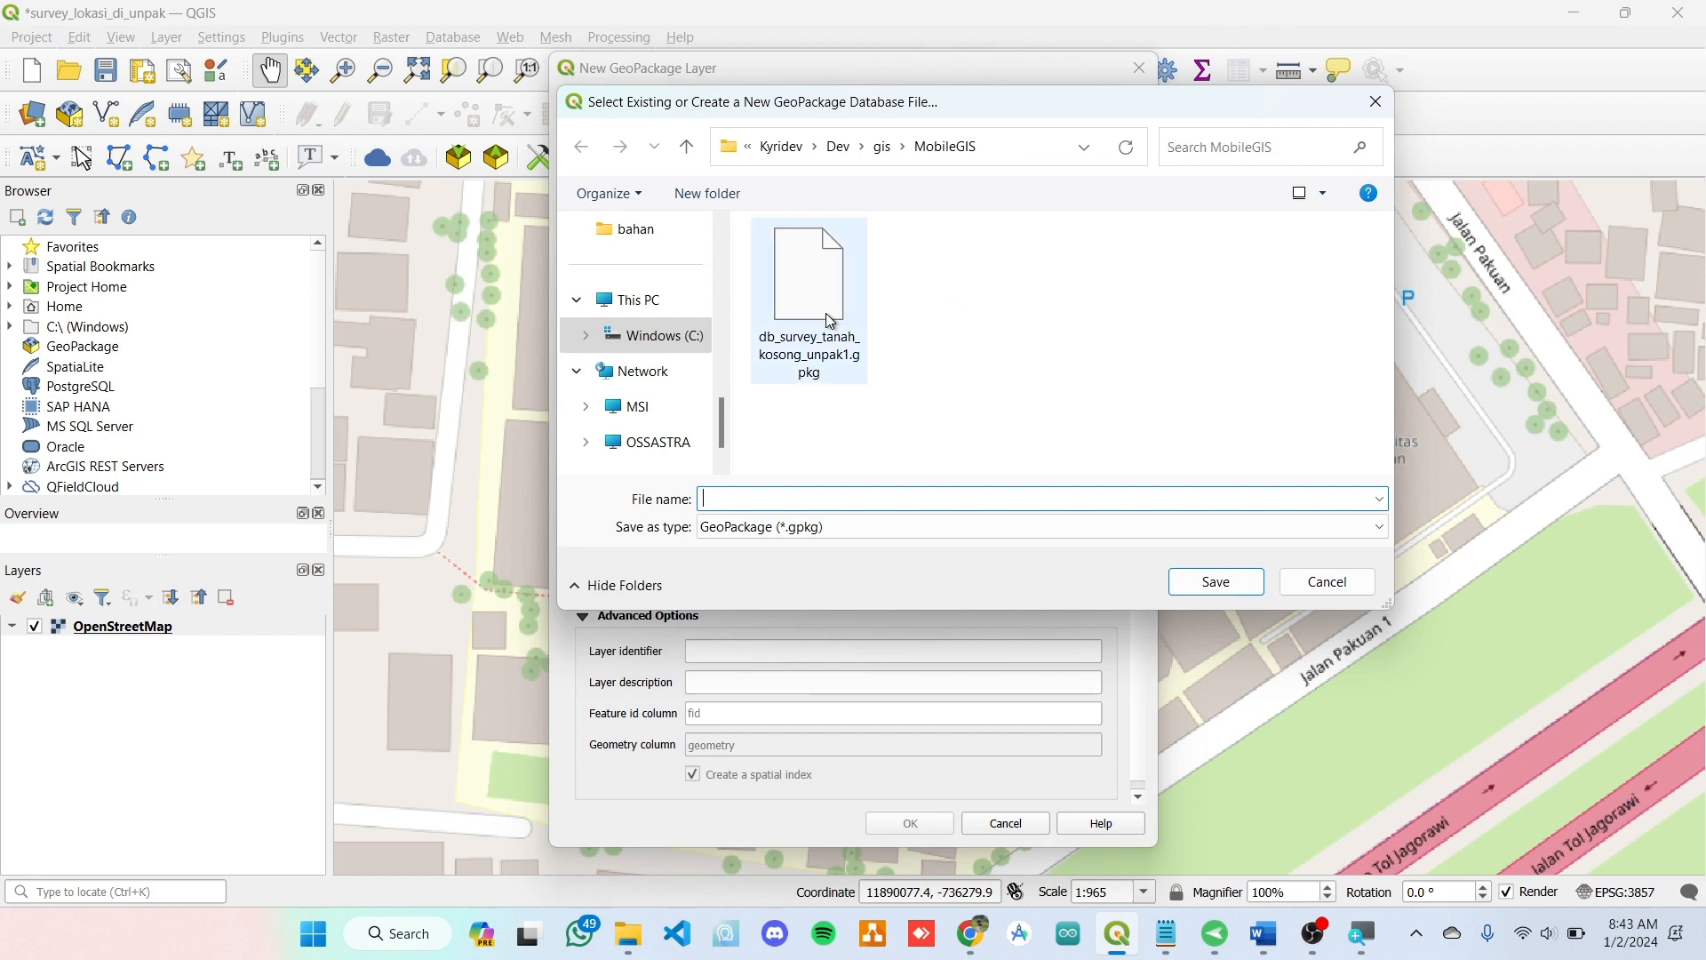
click(808, 293)
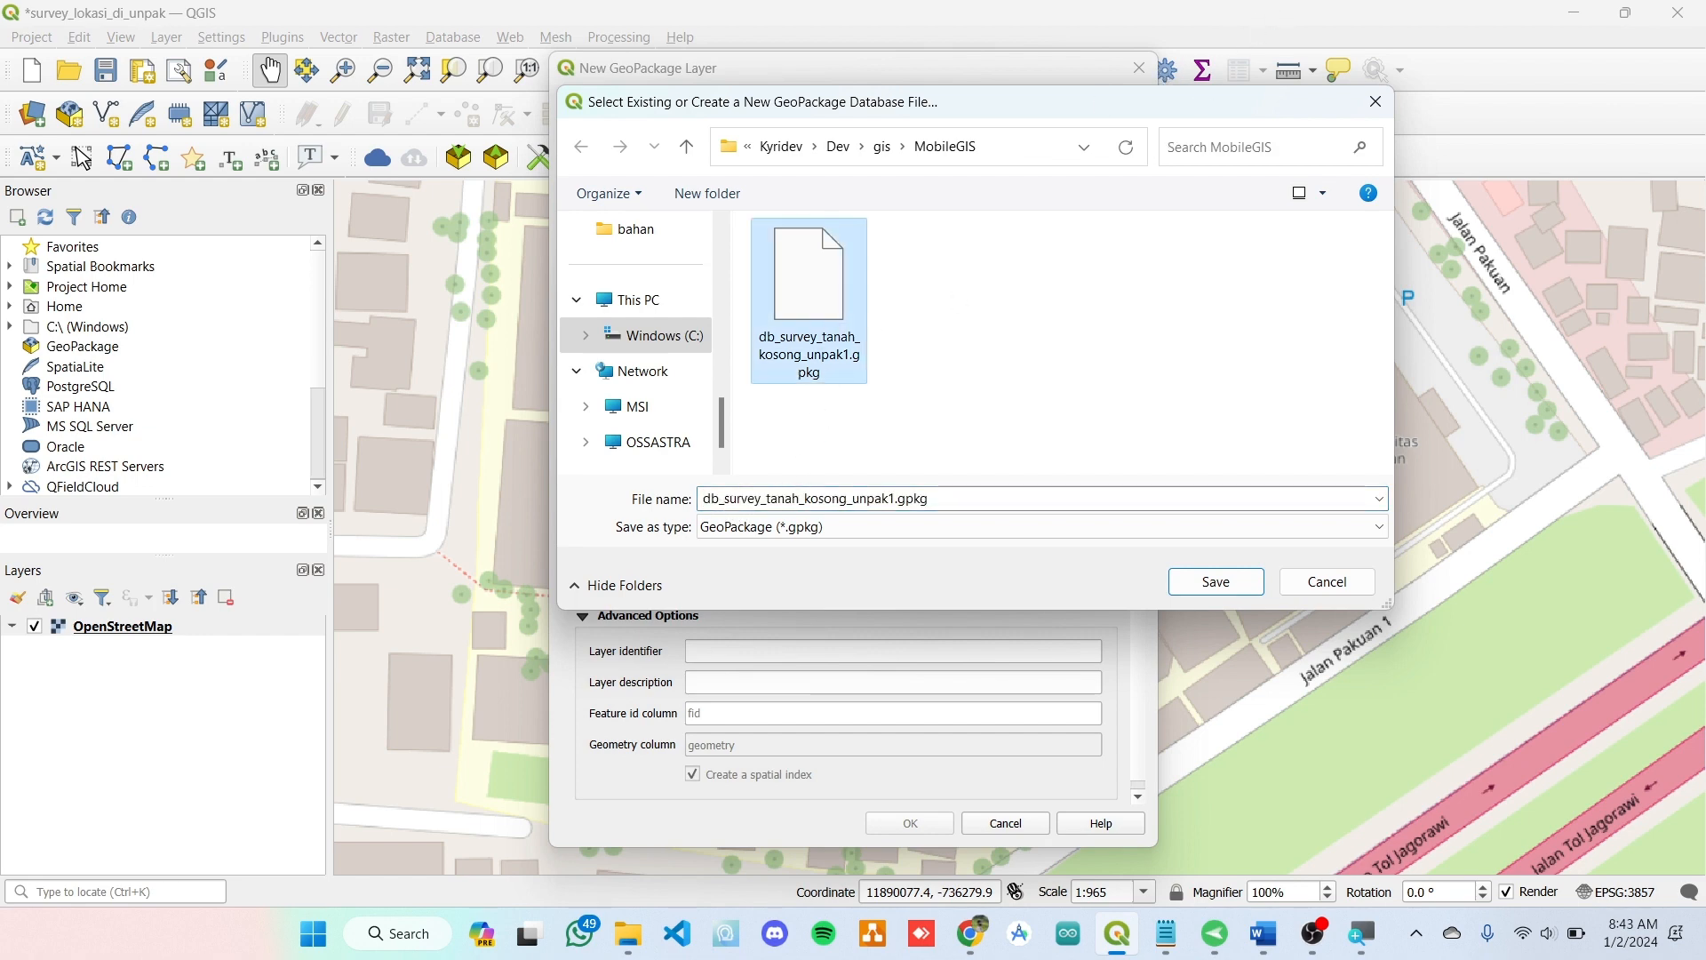
click(760, 499)
click(923, 499)
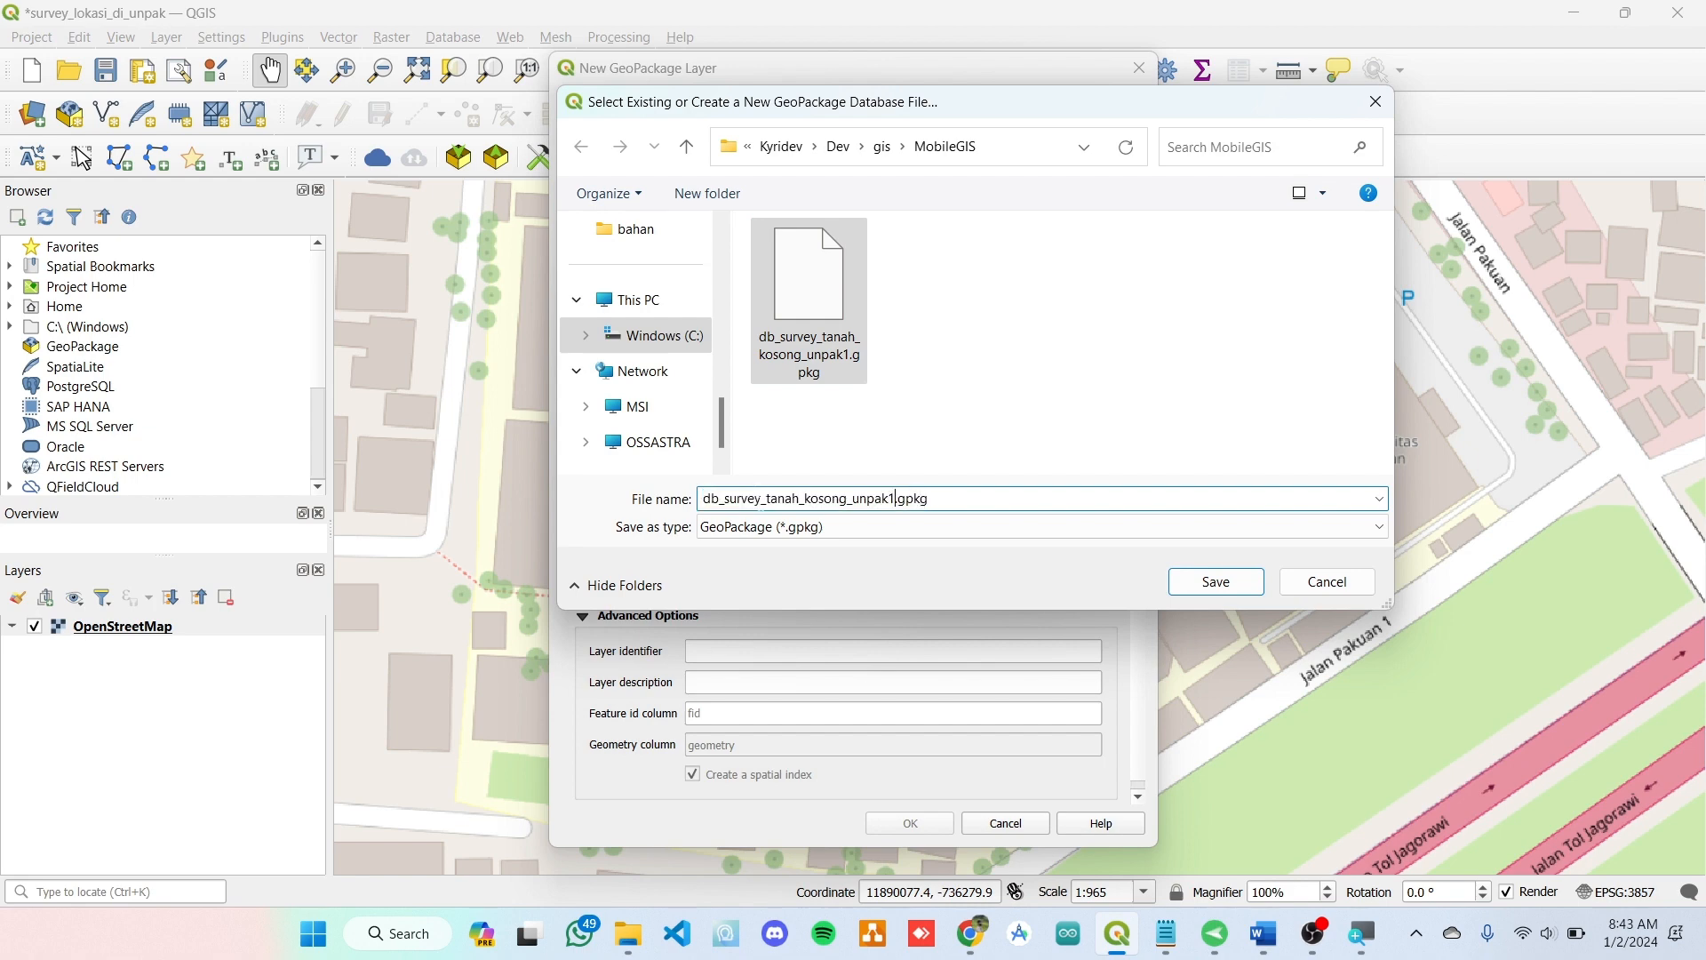
key(BackSpace)
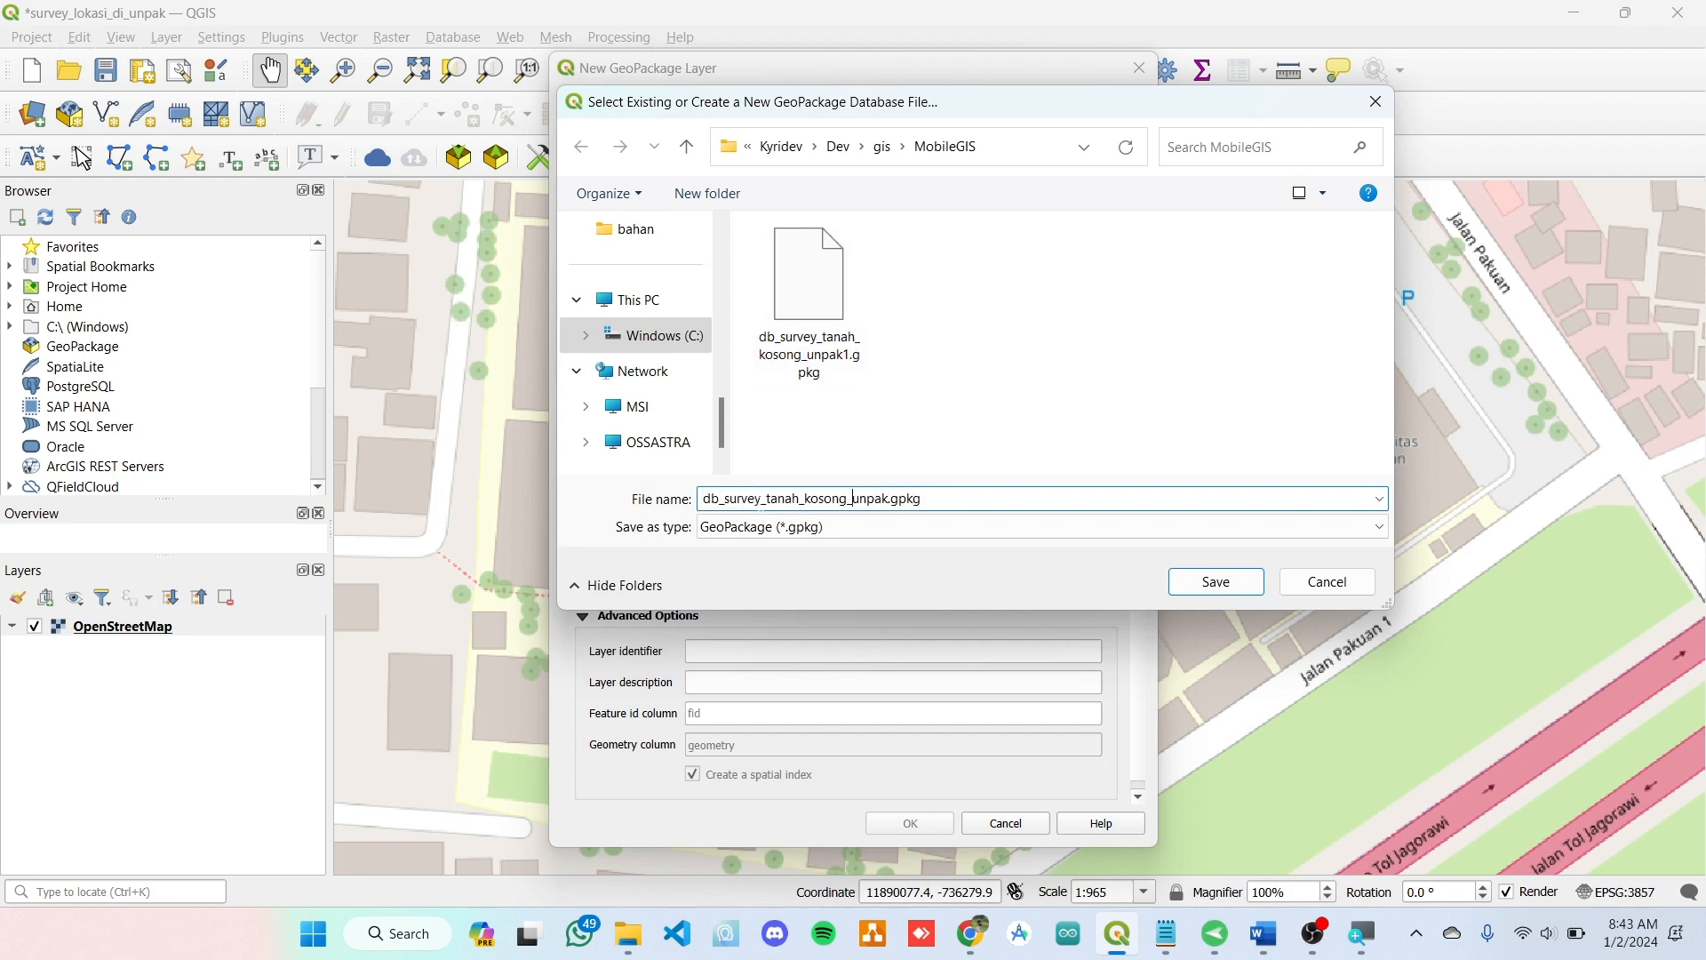
drag(850, 498, 767, 499)
text(lokasi_di)
drag(711, 498, 896, 499)
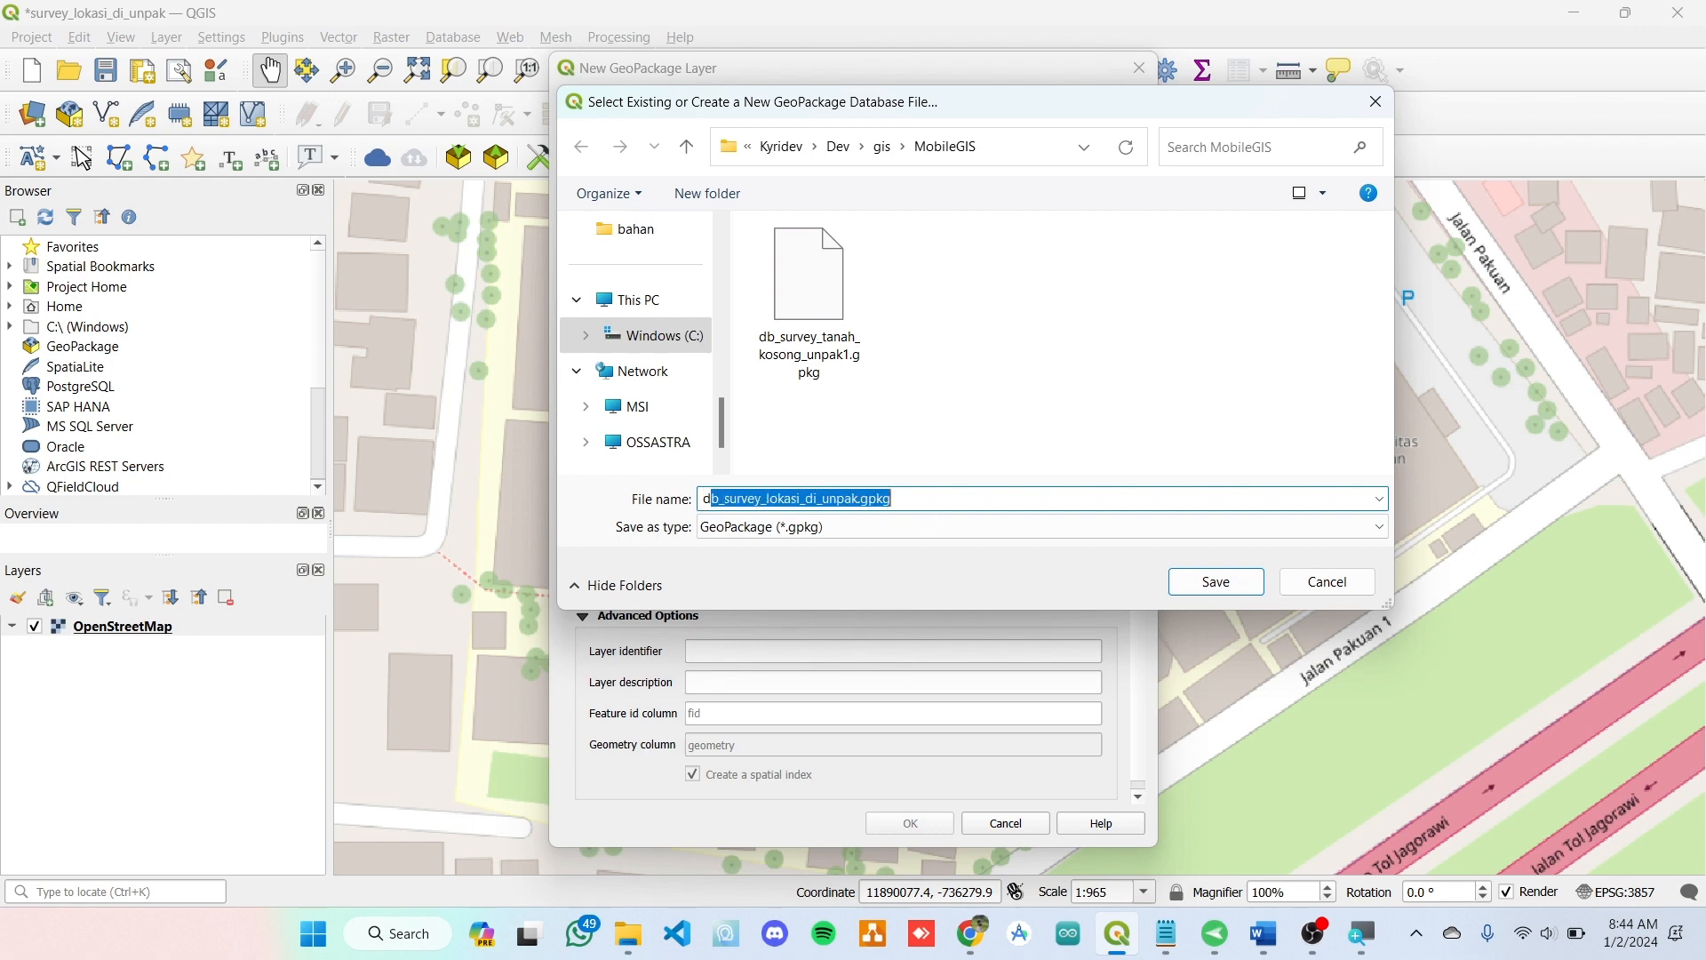
click(1208, 582)
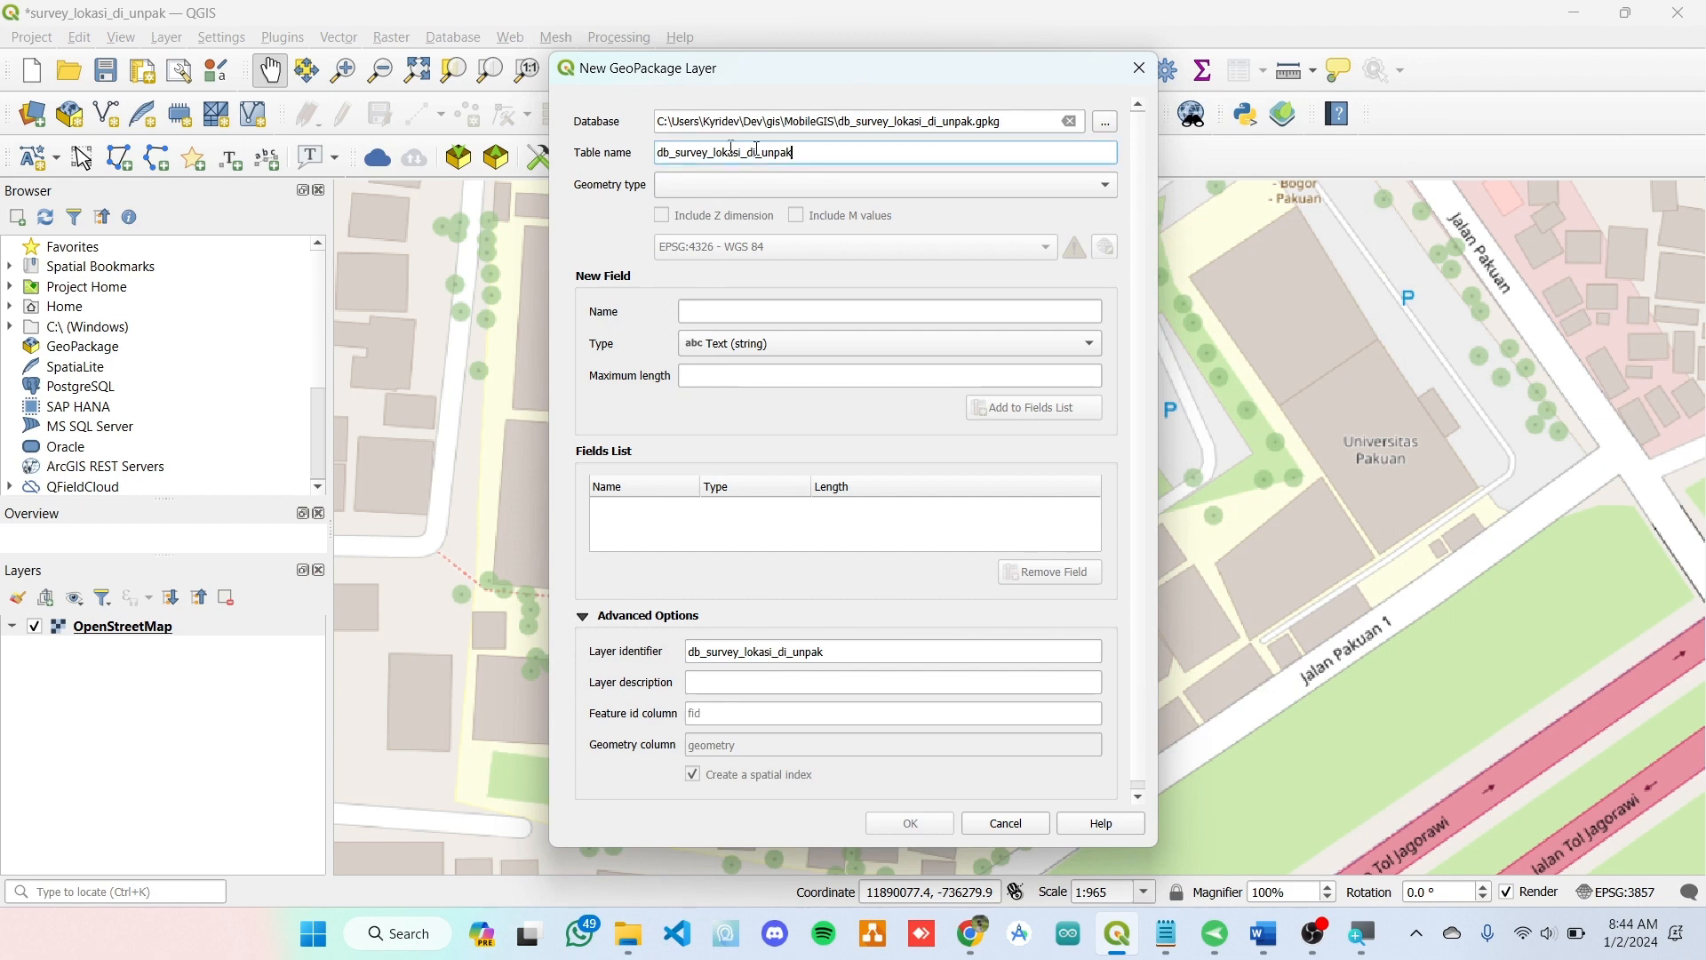
- Set the new GeoPackage layer's table name to responden
key(ctrl+a)
text(res)
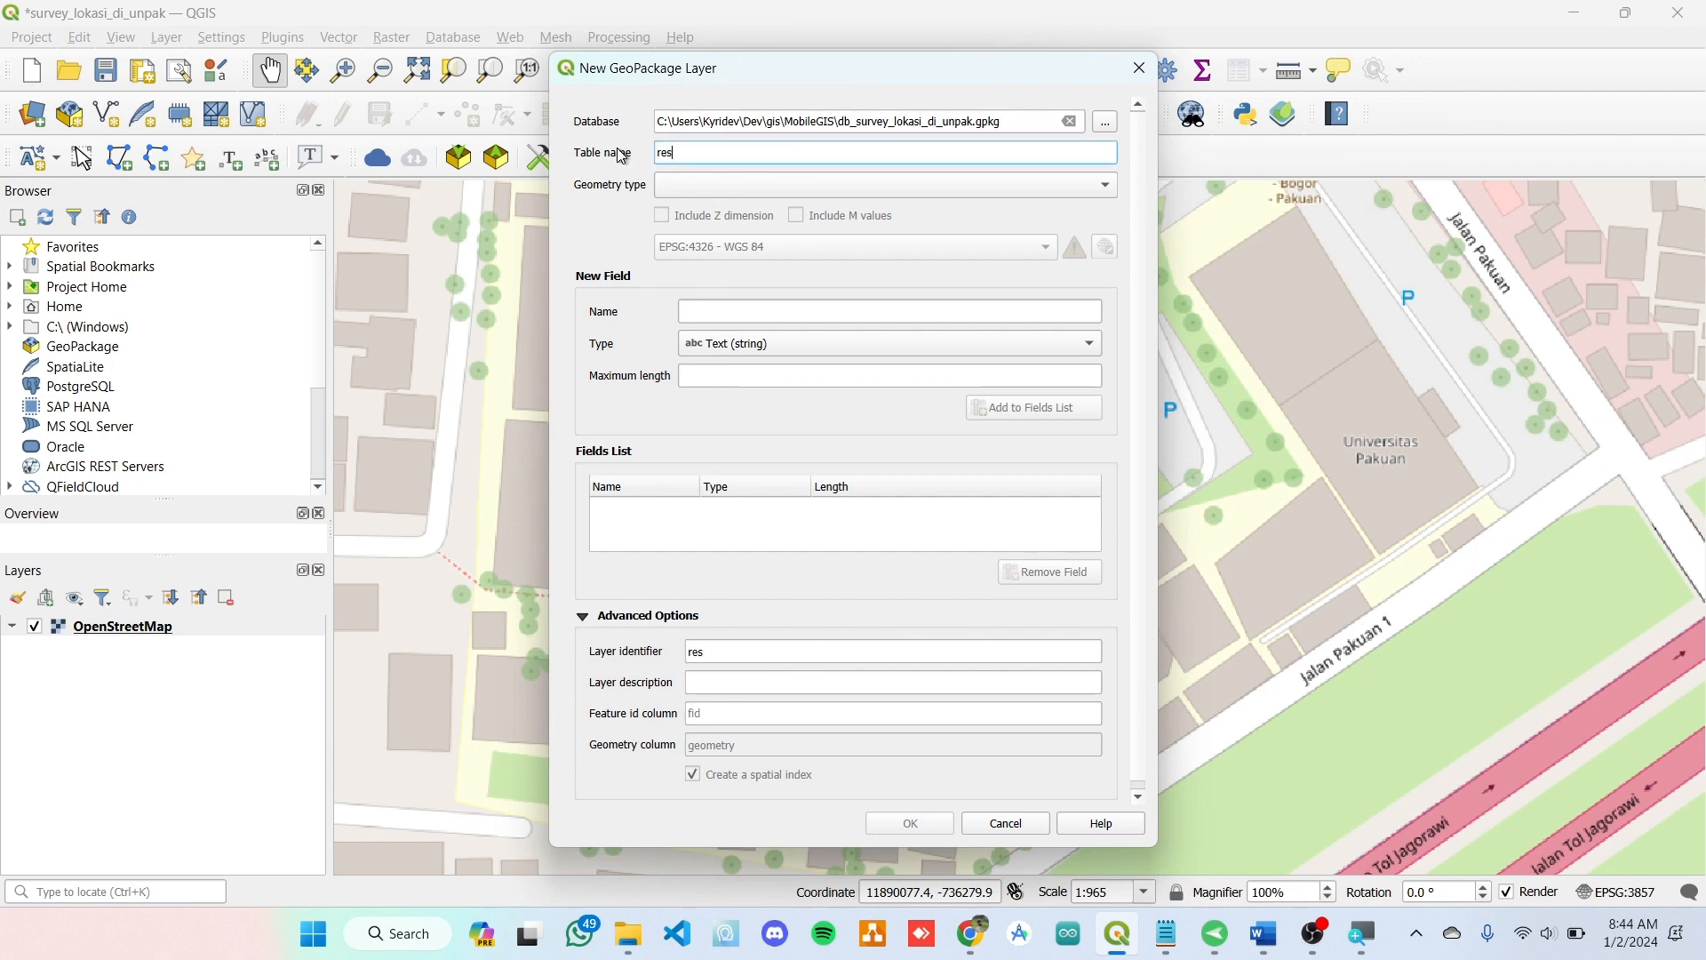
text(ponden)
- Enlarge the screen to 200% with Windows Magnifier and move its window clear of the New GeoPackage Layer dialog
mouse_move(1368, 940)
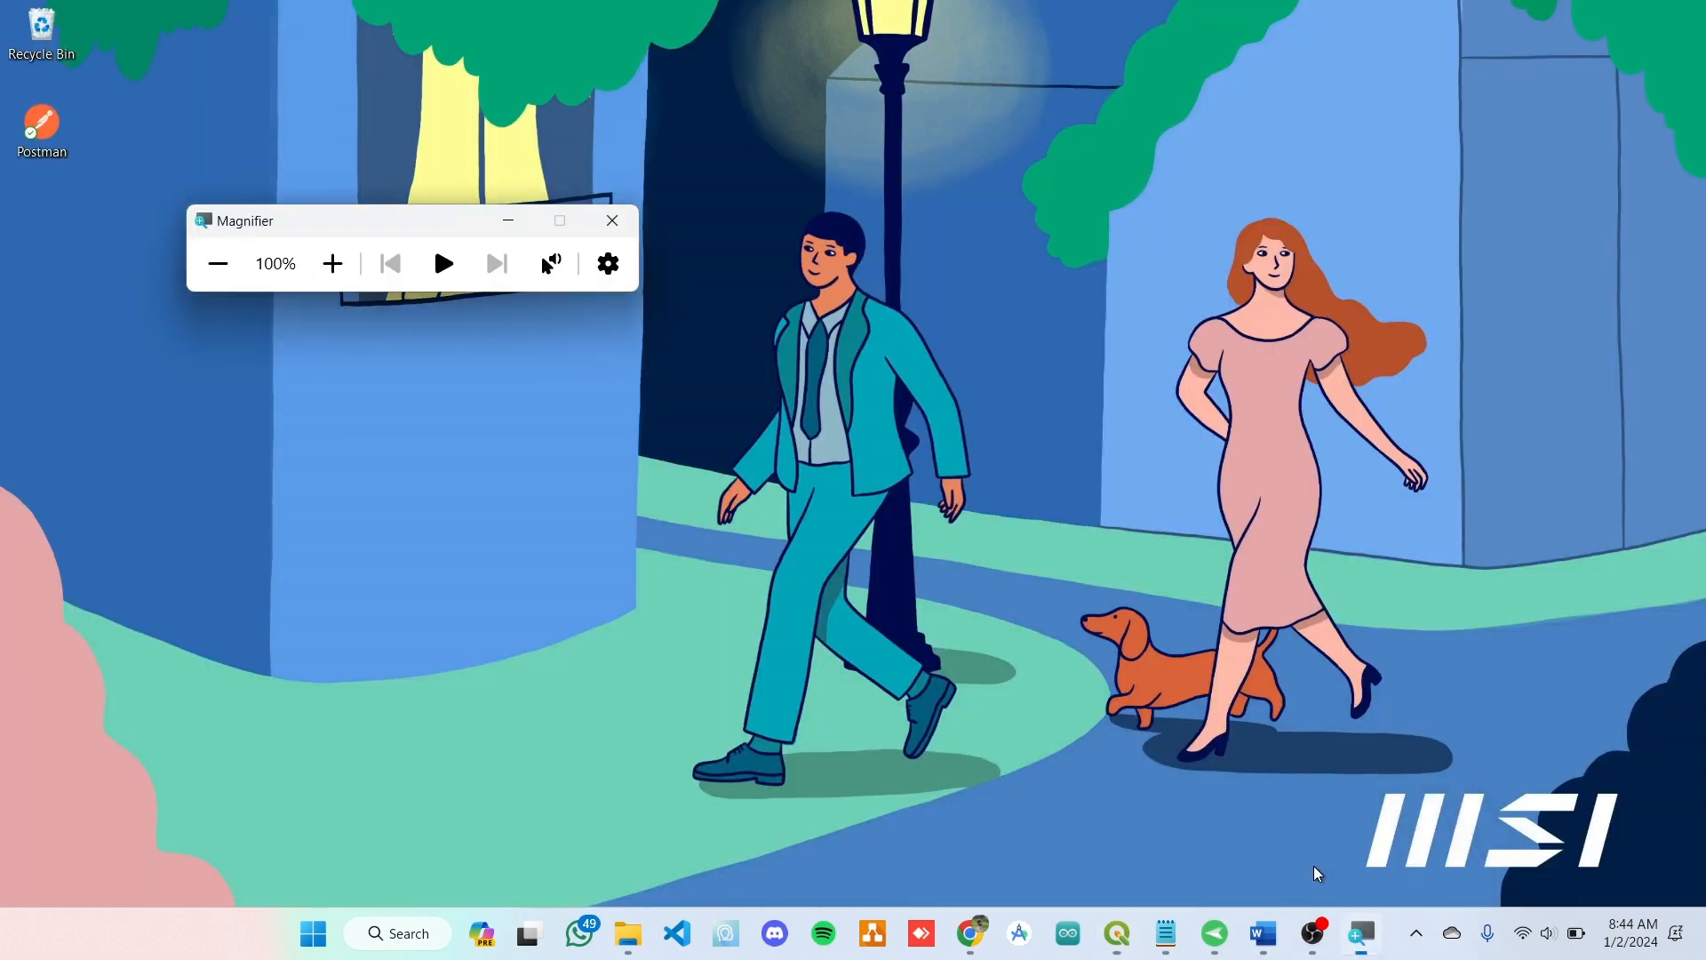
click(1317, 878)
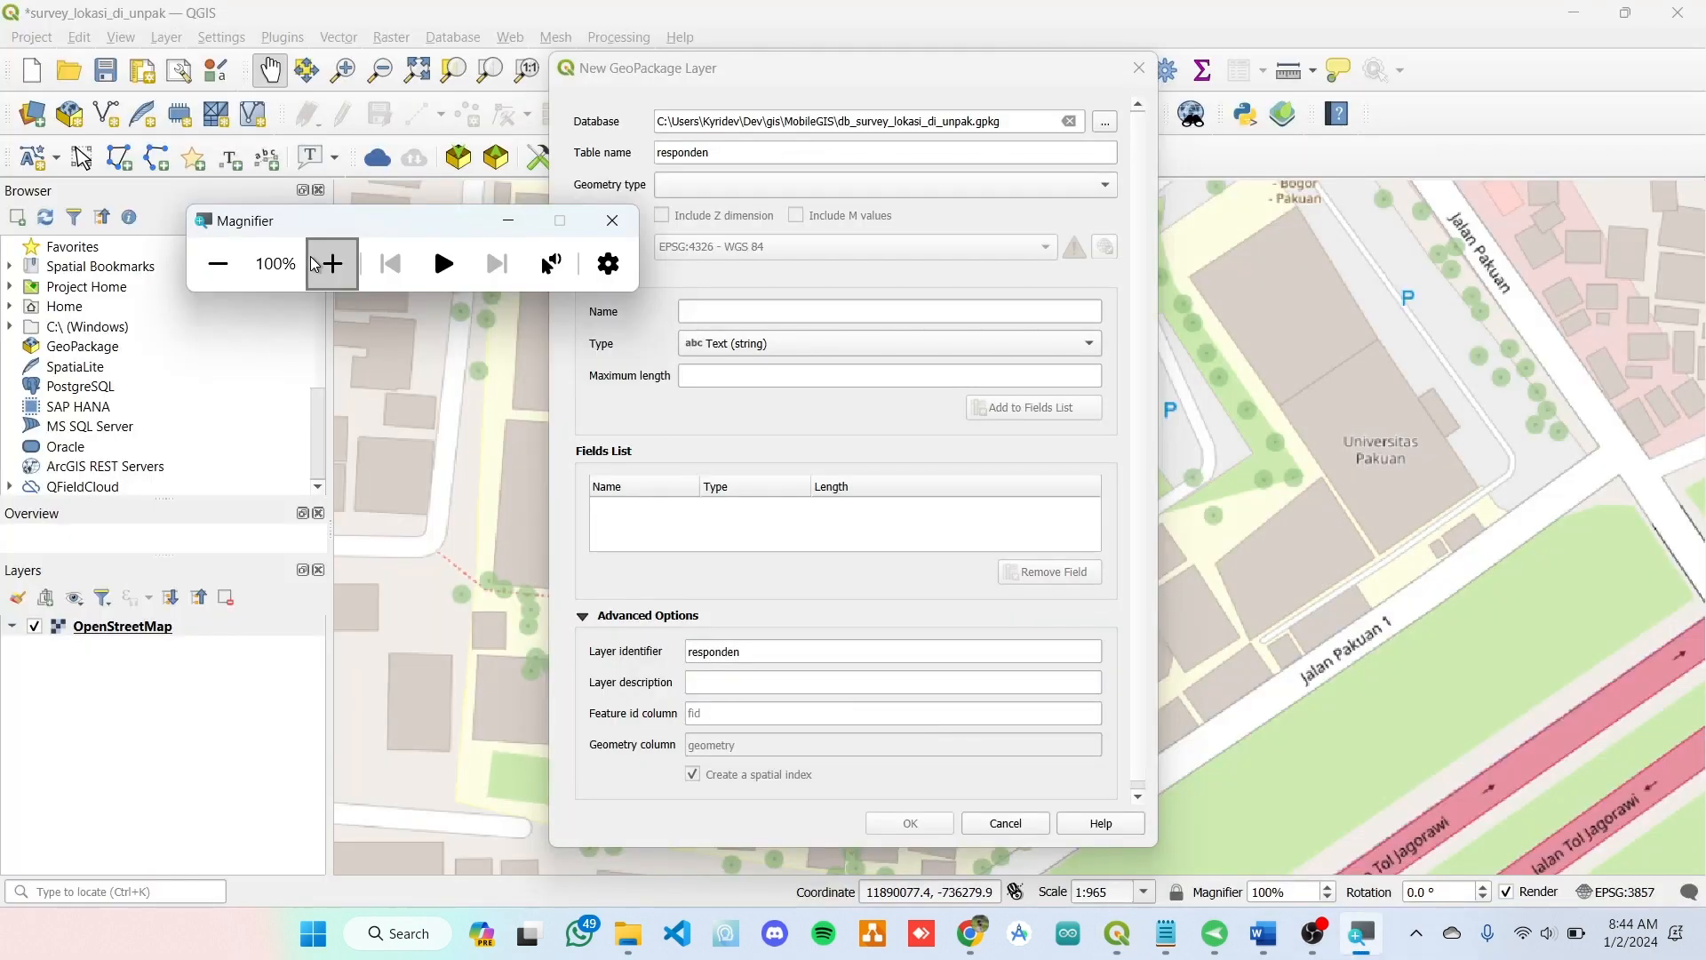
click(333, 263)
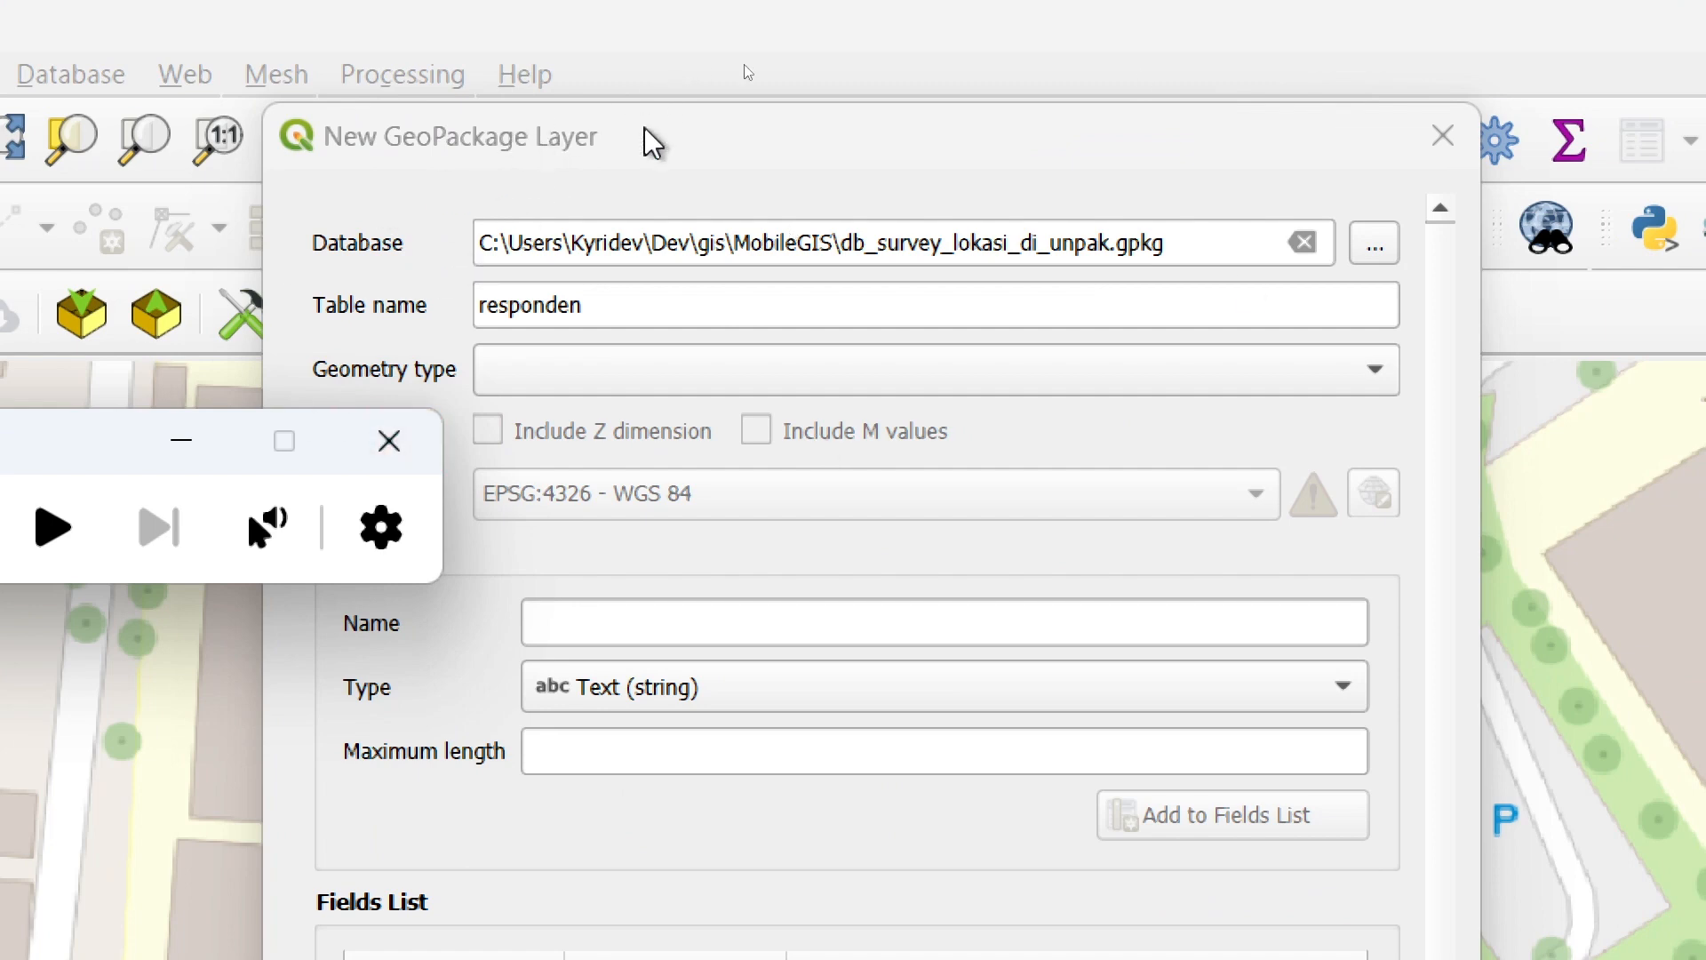
click(600, 378)
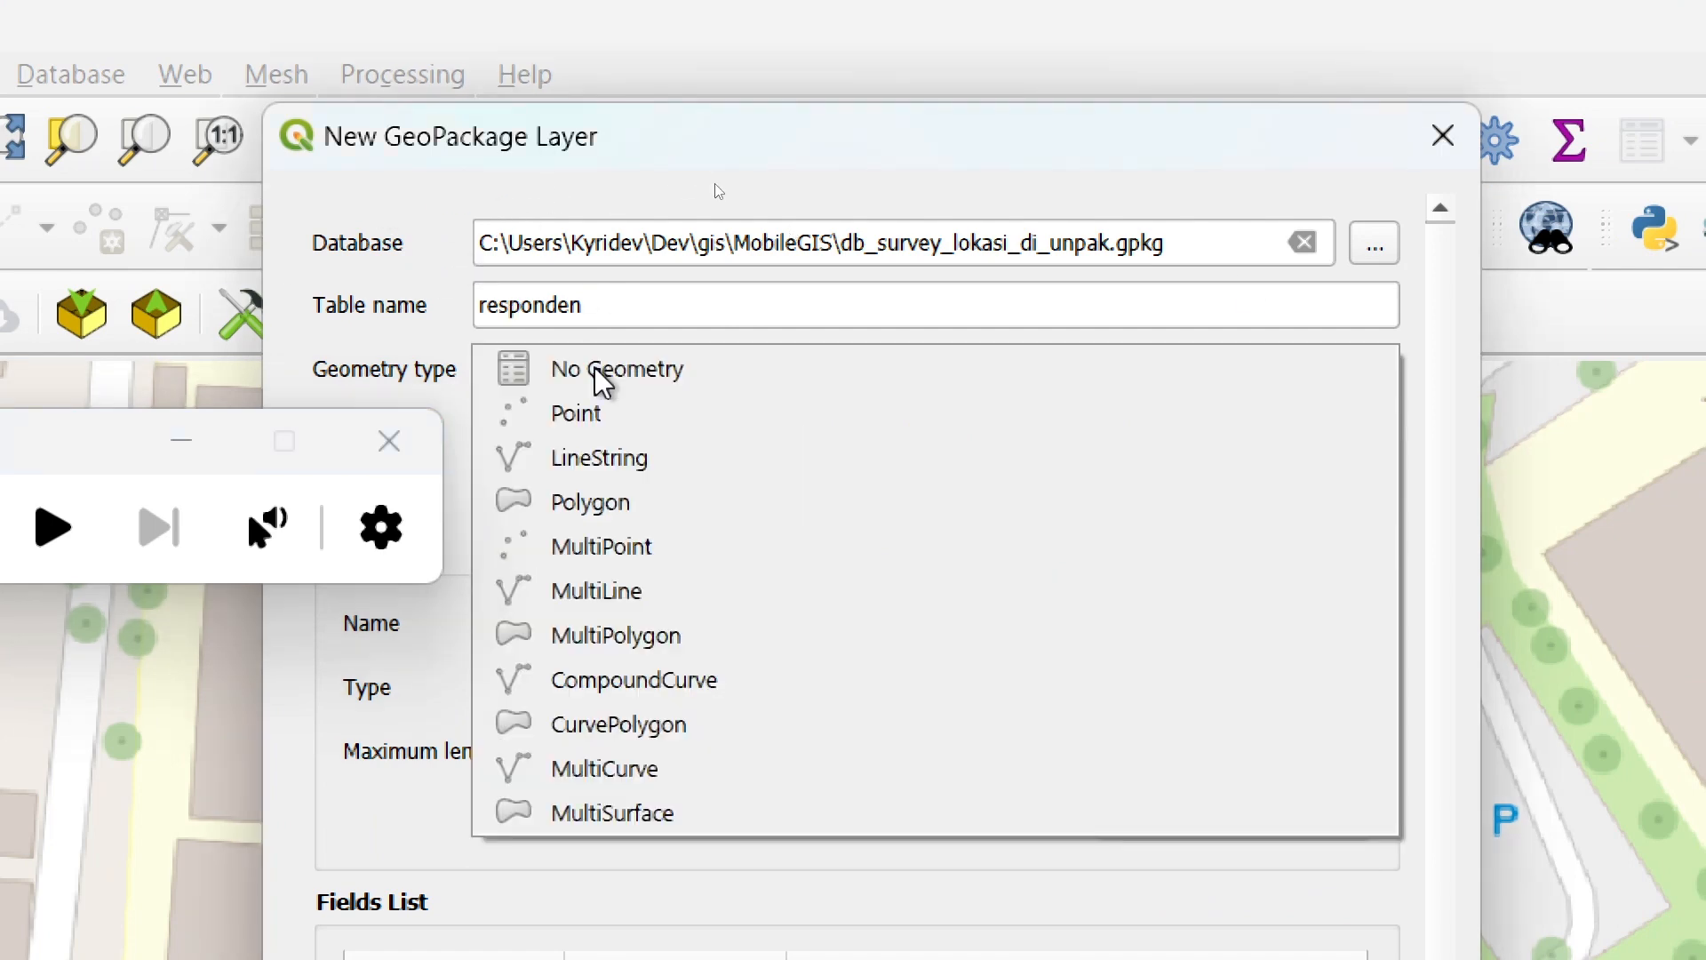
click(82, 440)
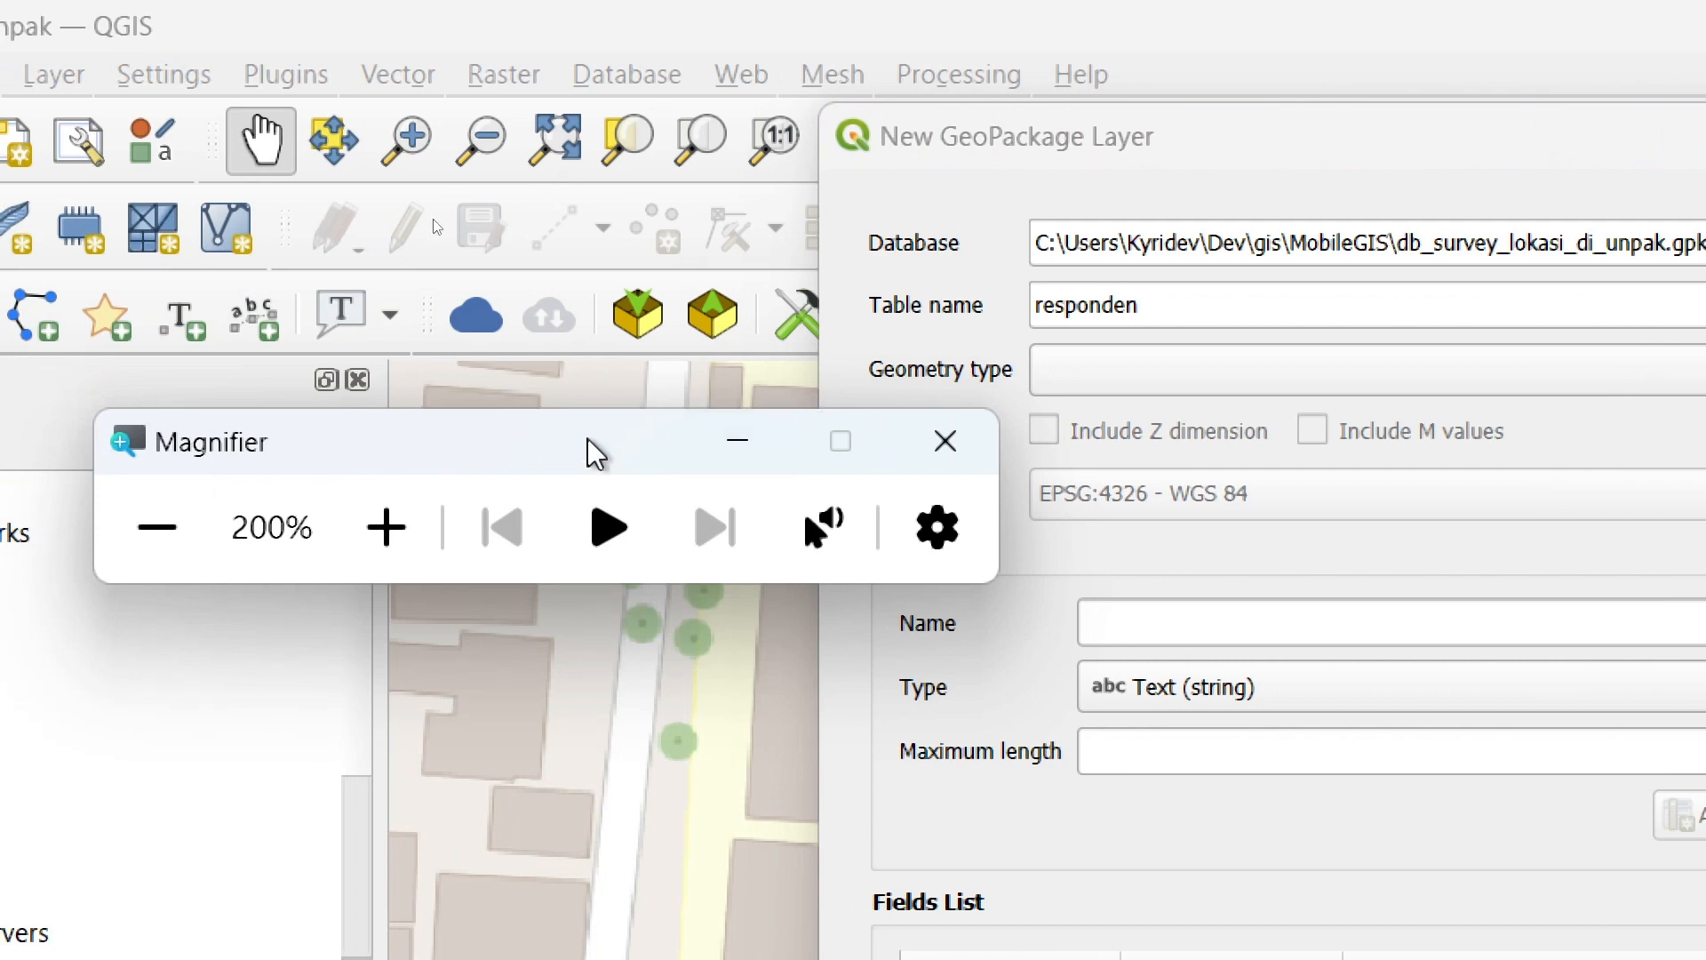
drag(596, 453, 183, 765)
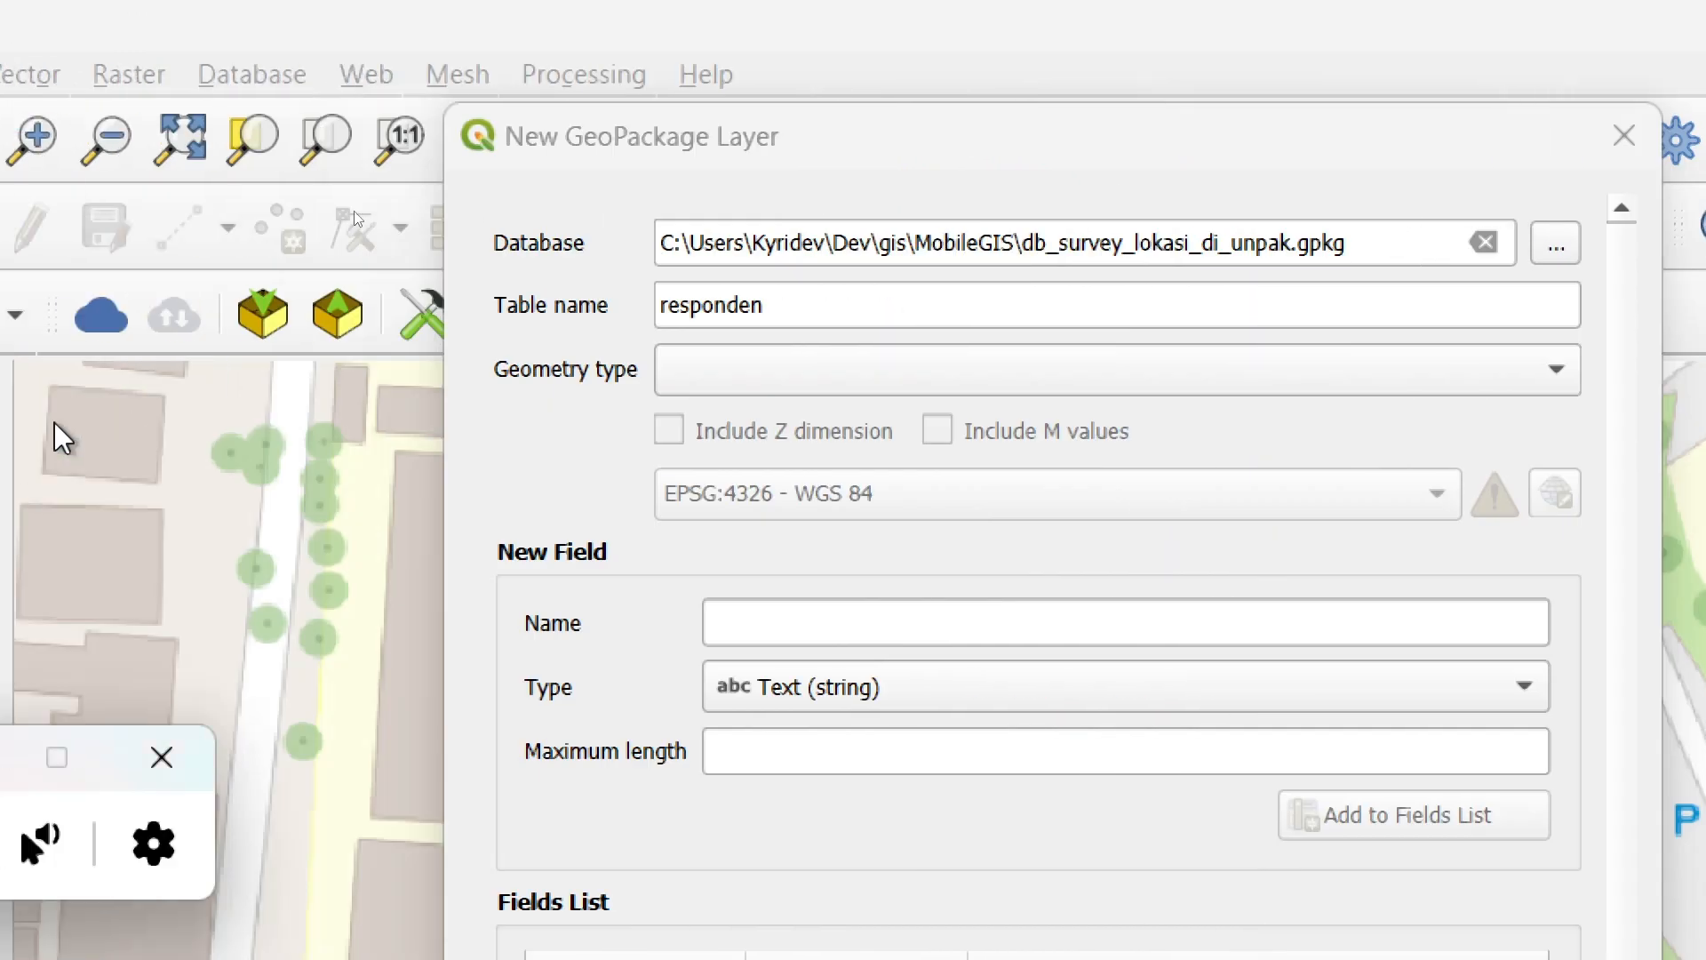
- Set the responden layer's geometry type to Point and keep EPSG:4326 - WGS 84 as its coordinate reference system
click(1070, 382)
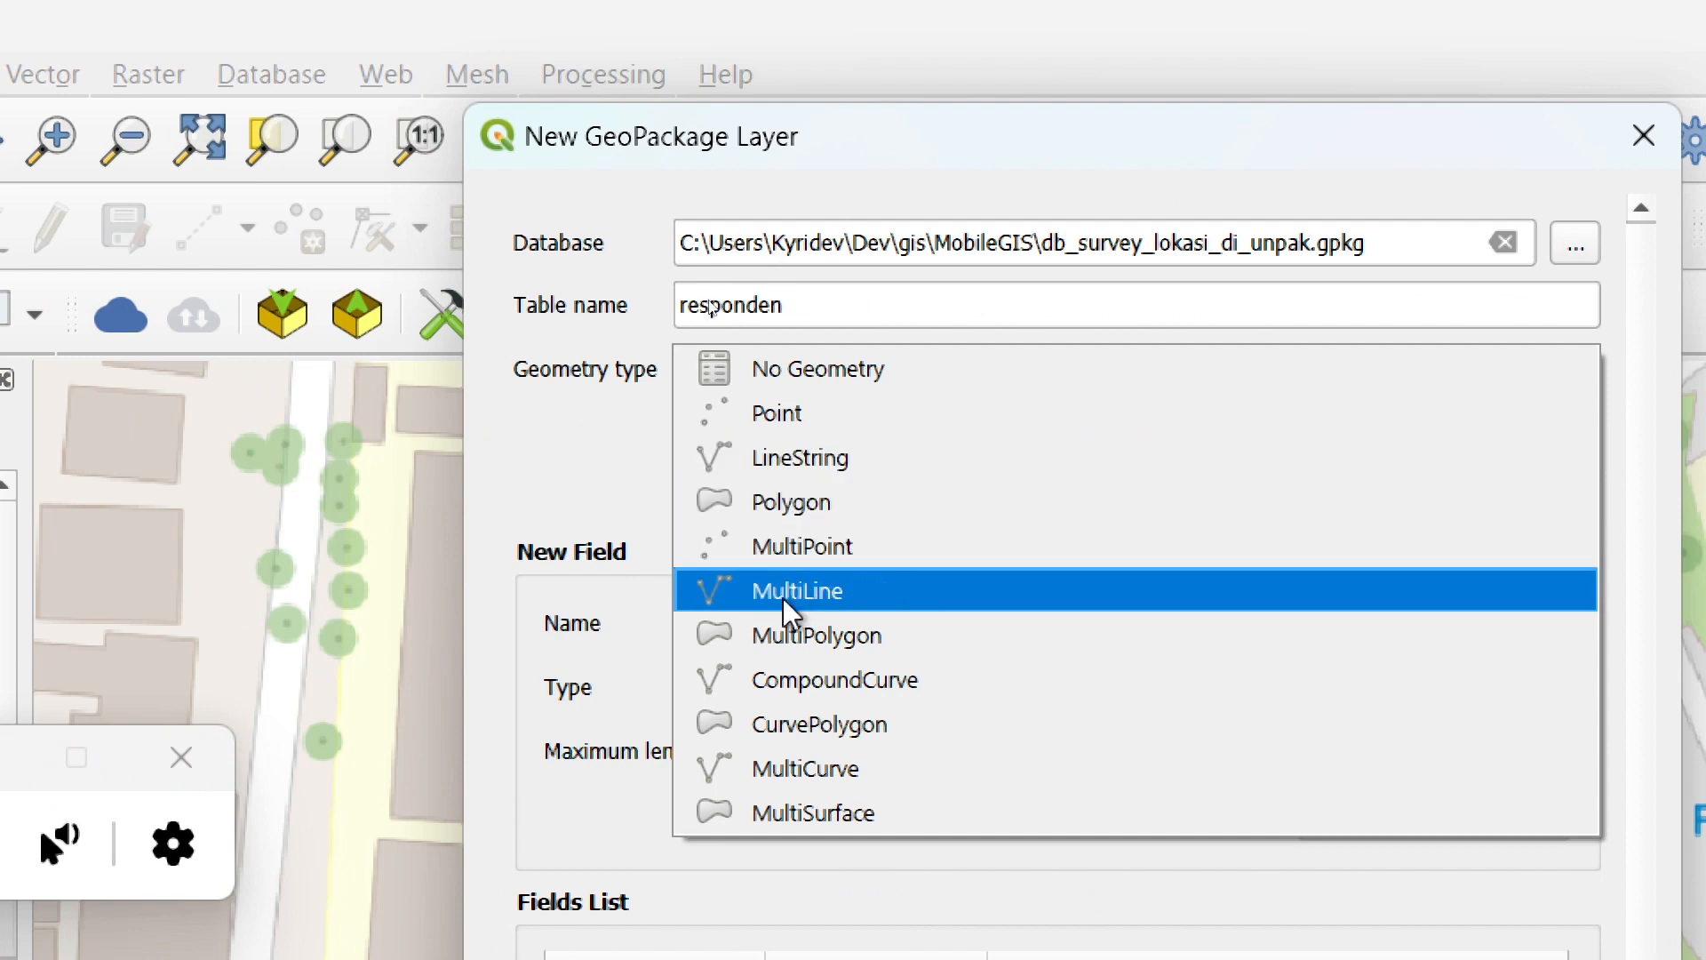
click(866, 412)
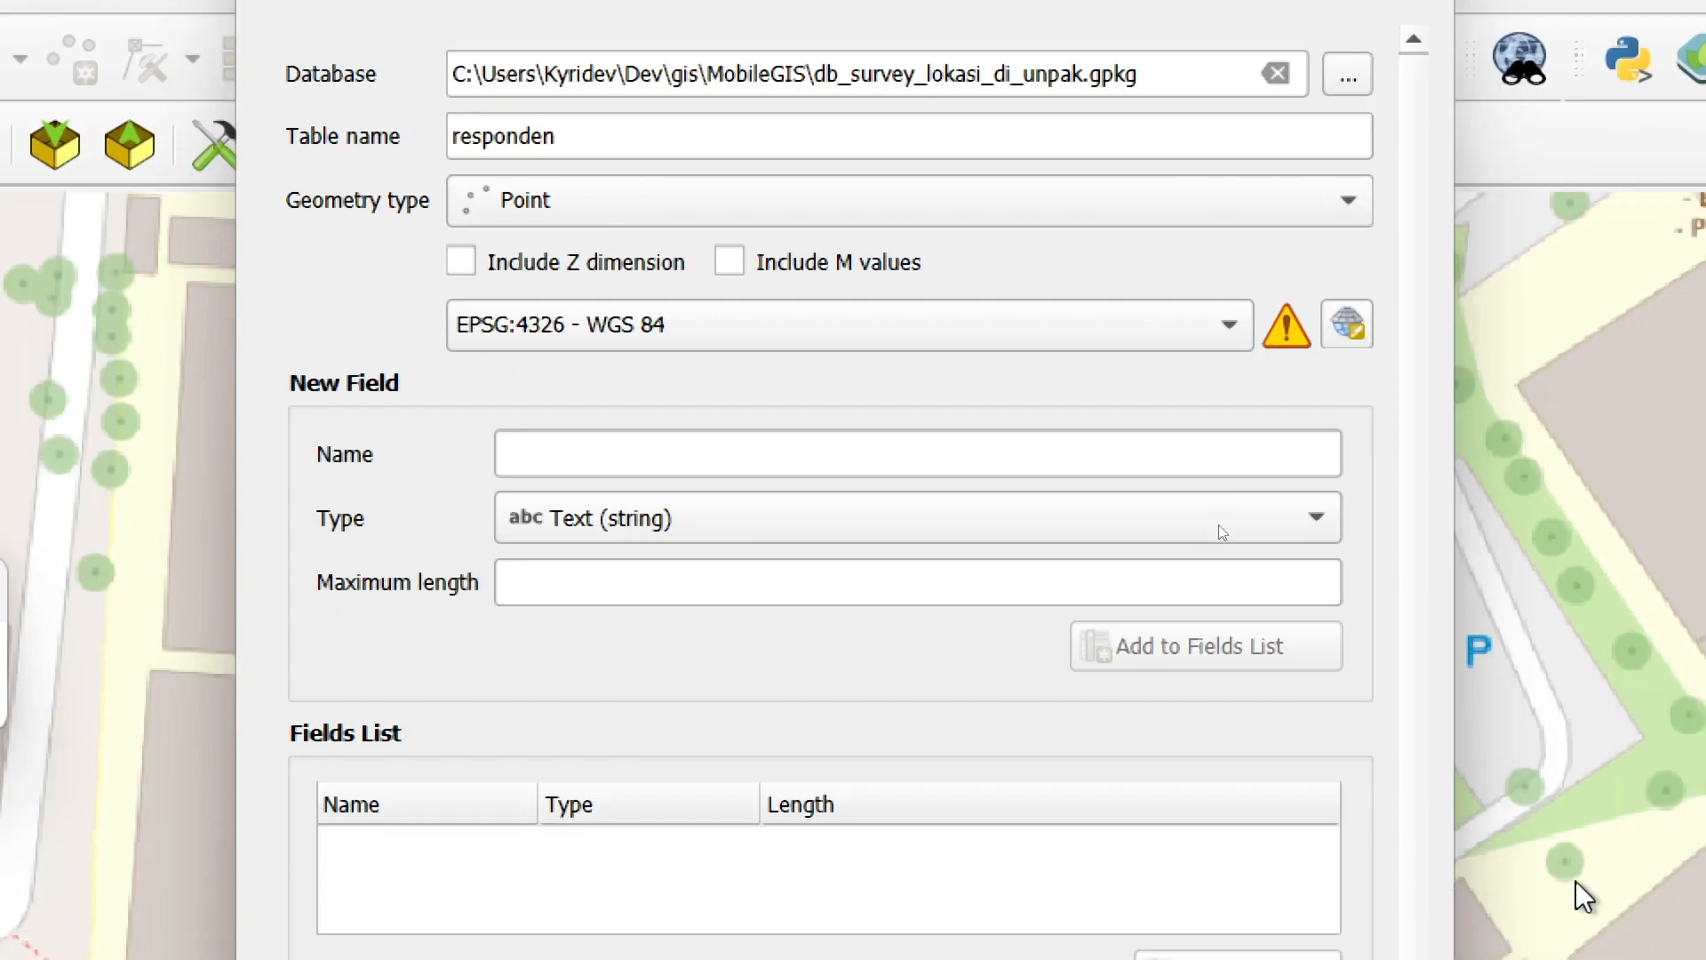
click(679, 325)
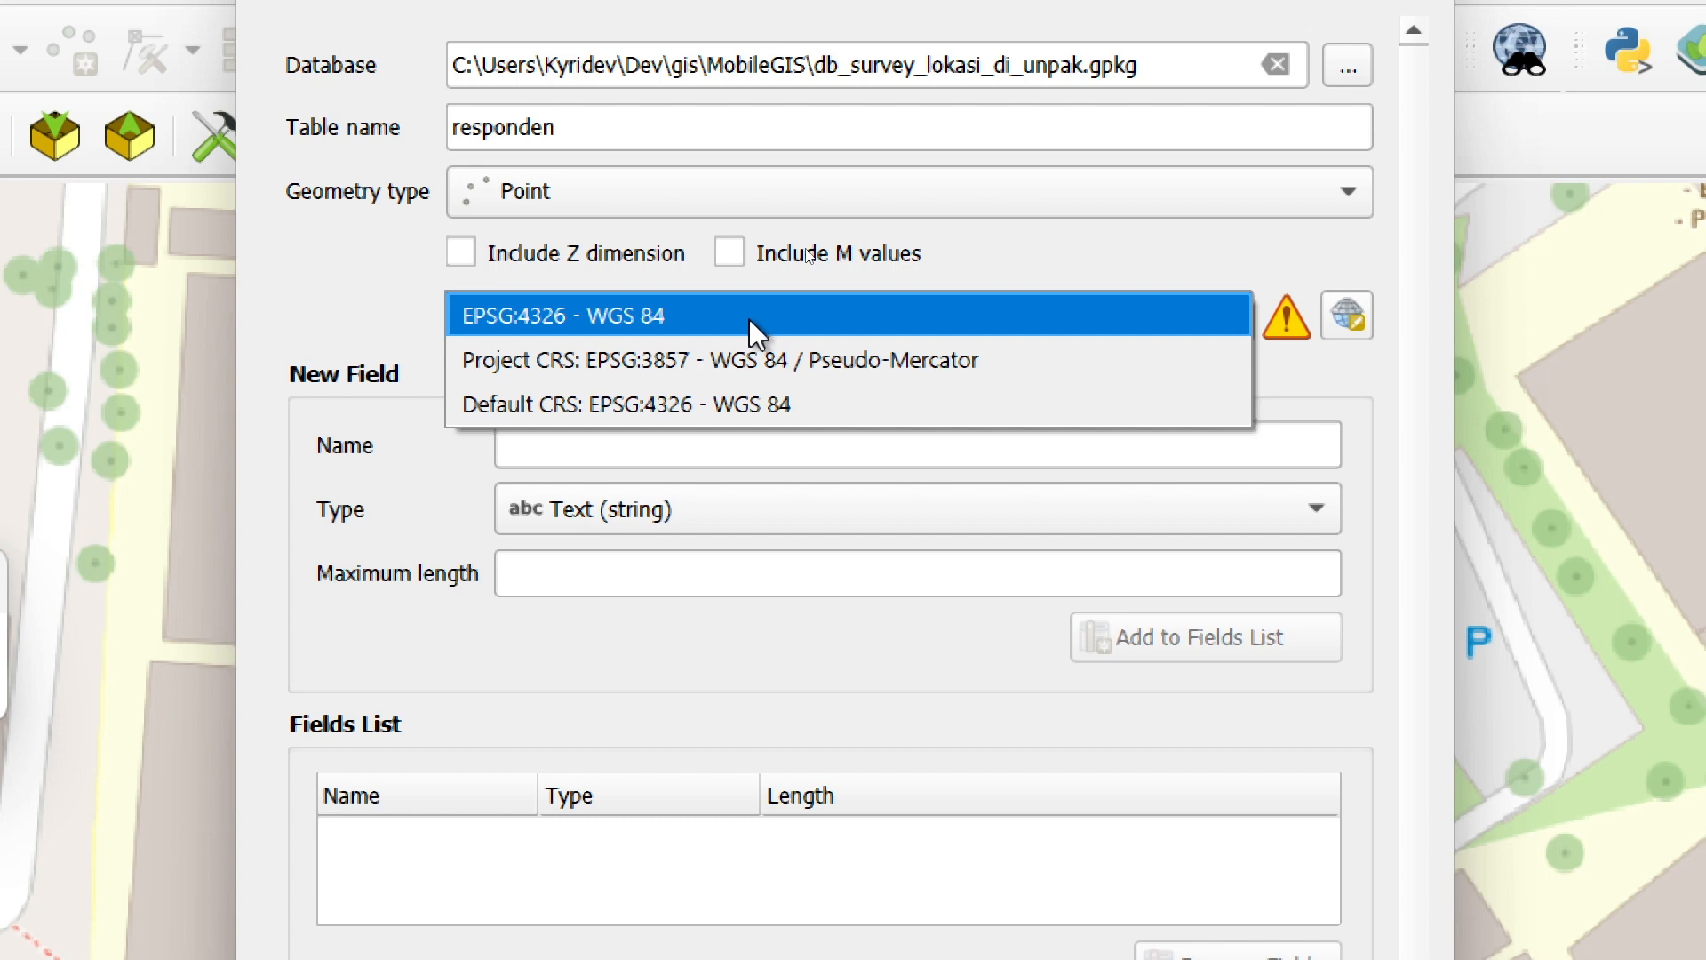
key(Down)
click(430, 308)
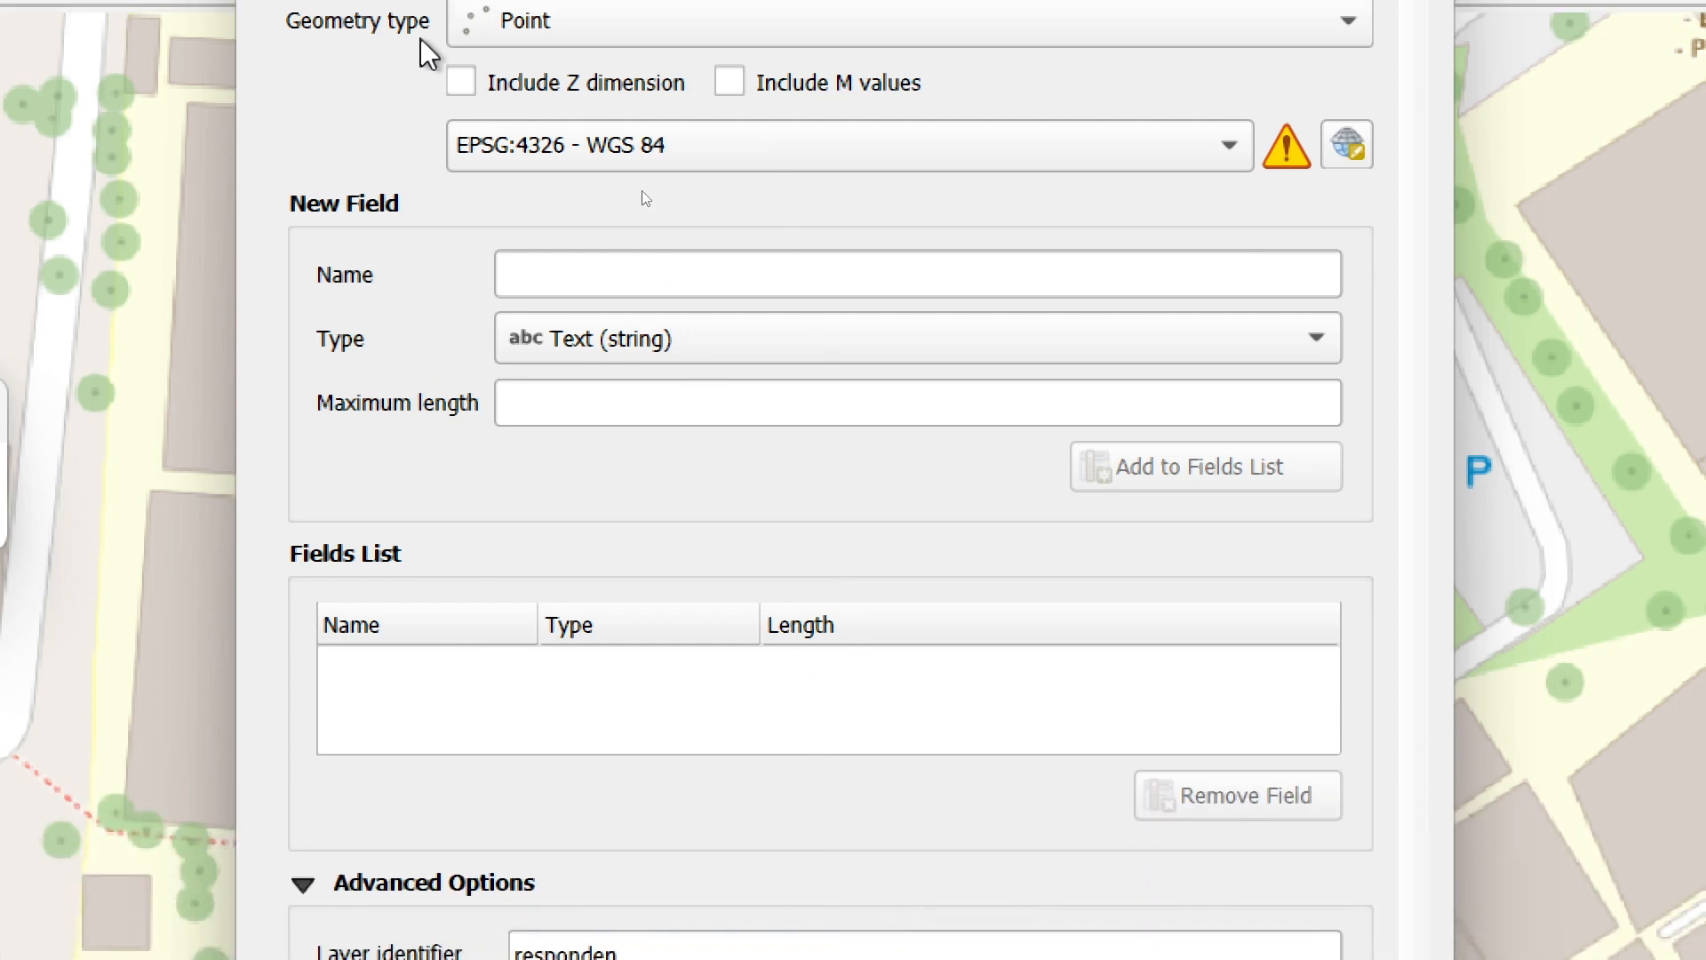
- Add a Text (string) field named nama_responden with a maximum length of 105 to the layer's fields list
click(677, 265)
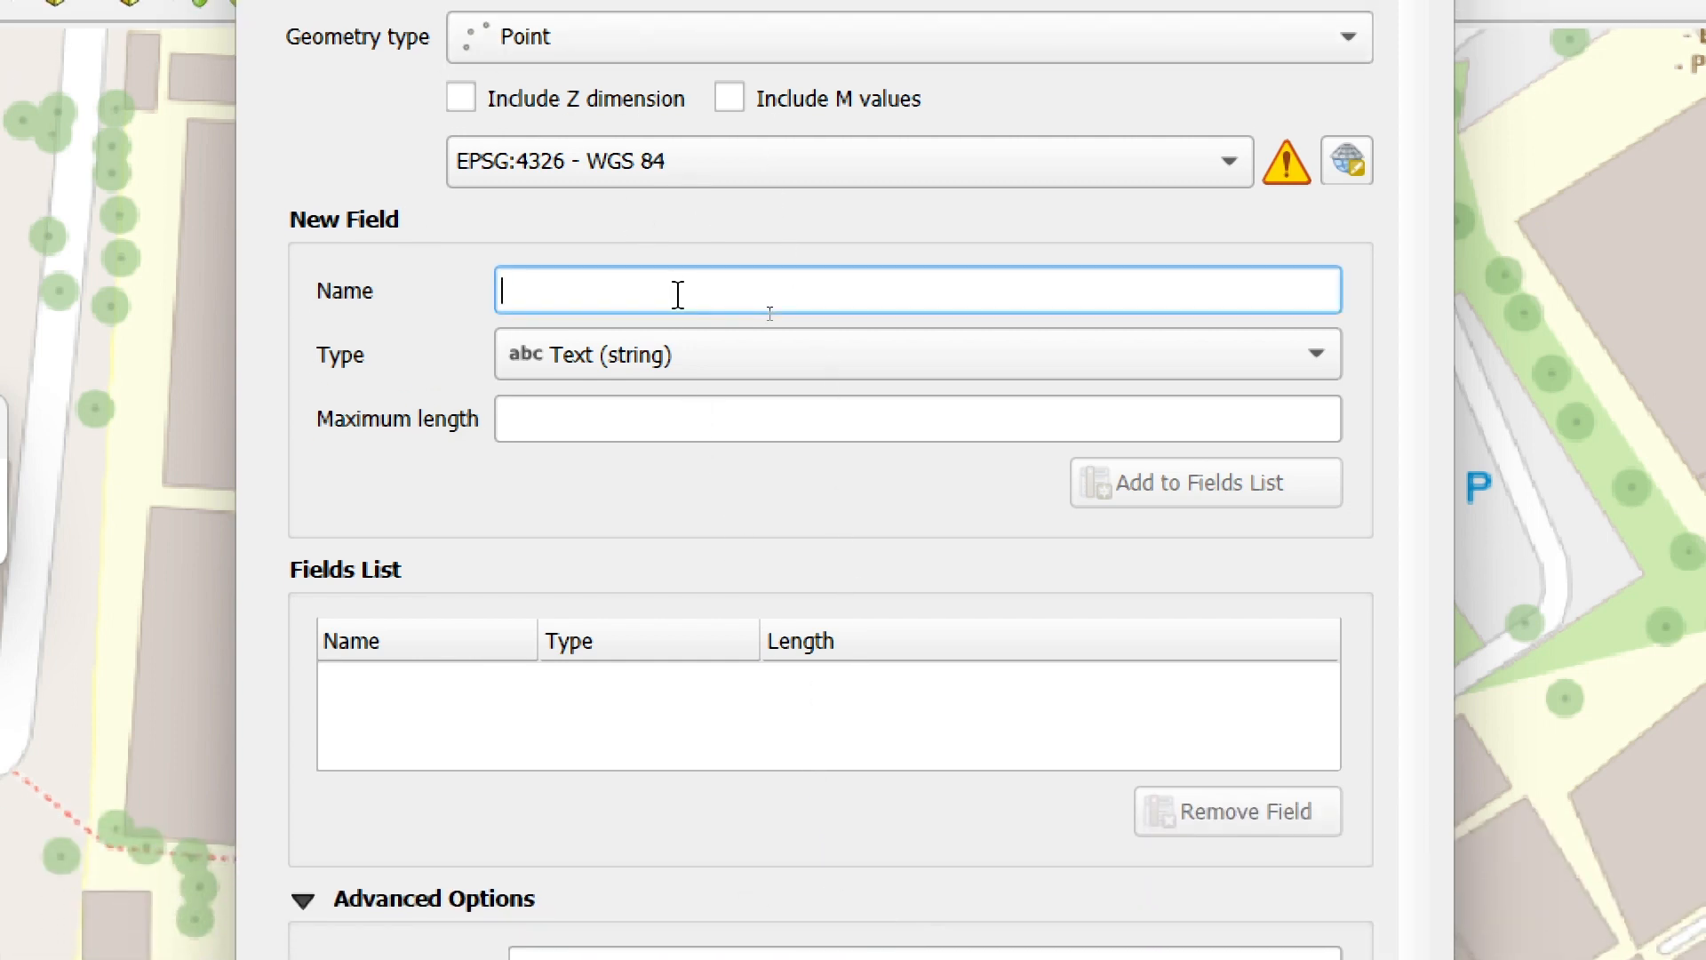
text(nama_re)
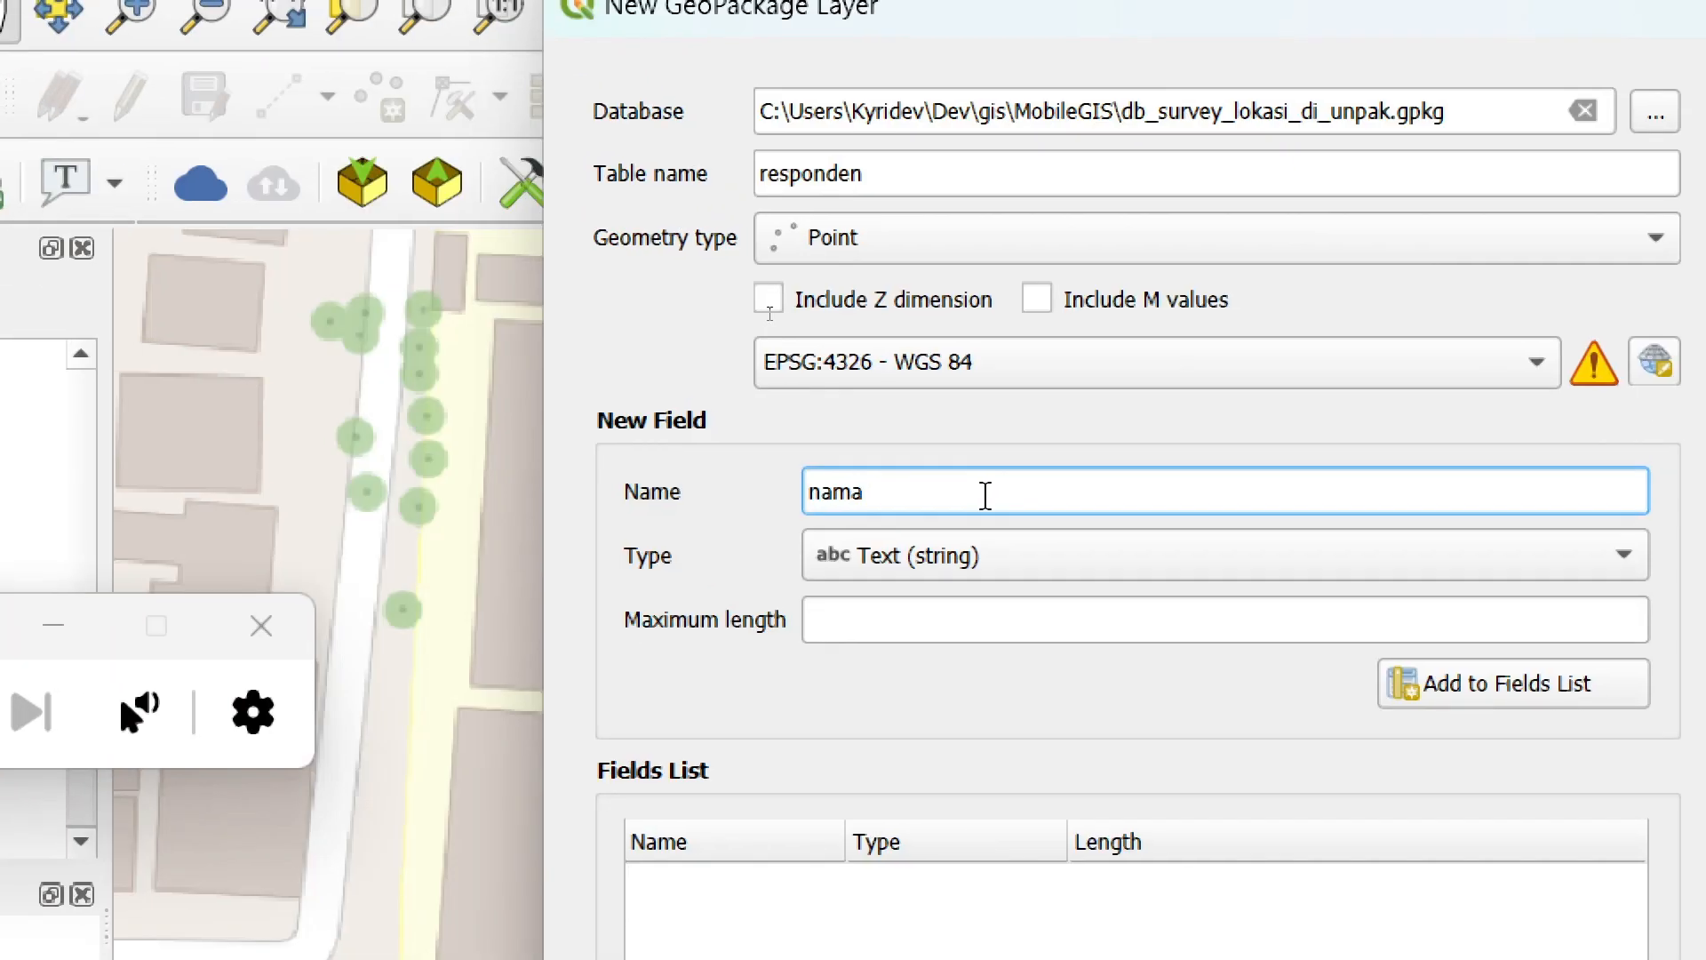
text(sponden)
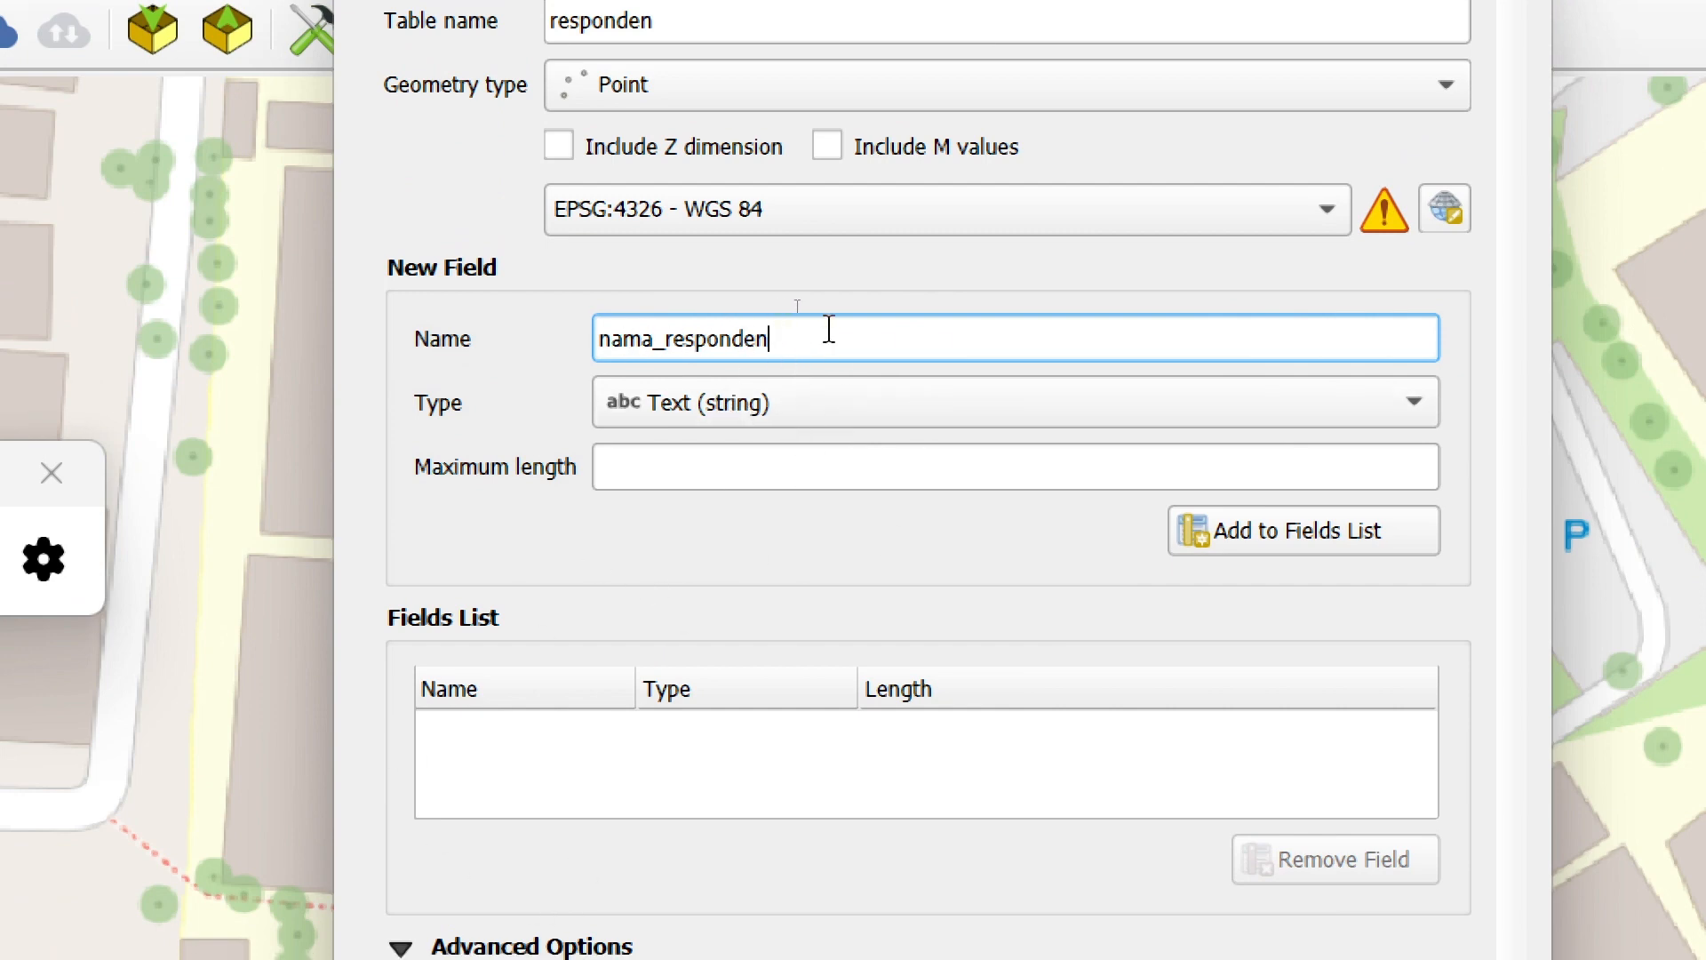
click(793, 420)
click(791, 405)
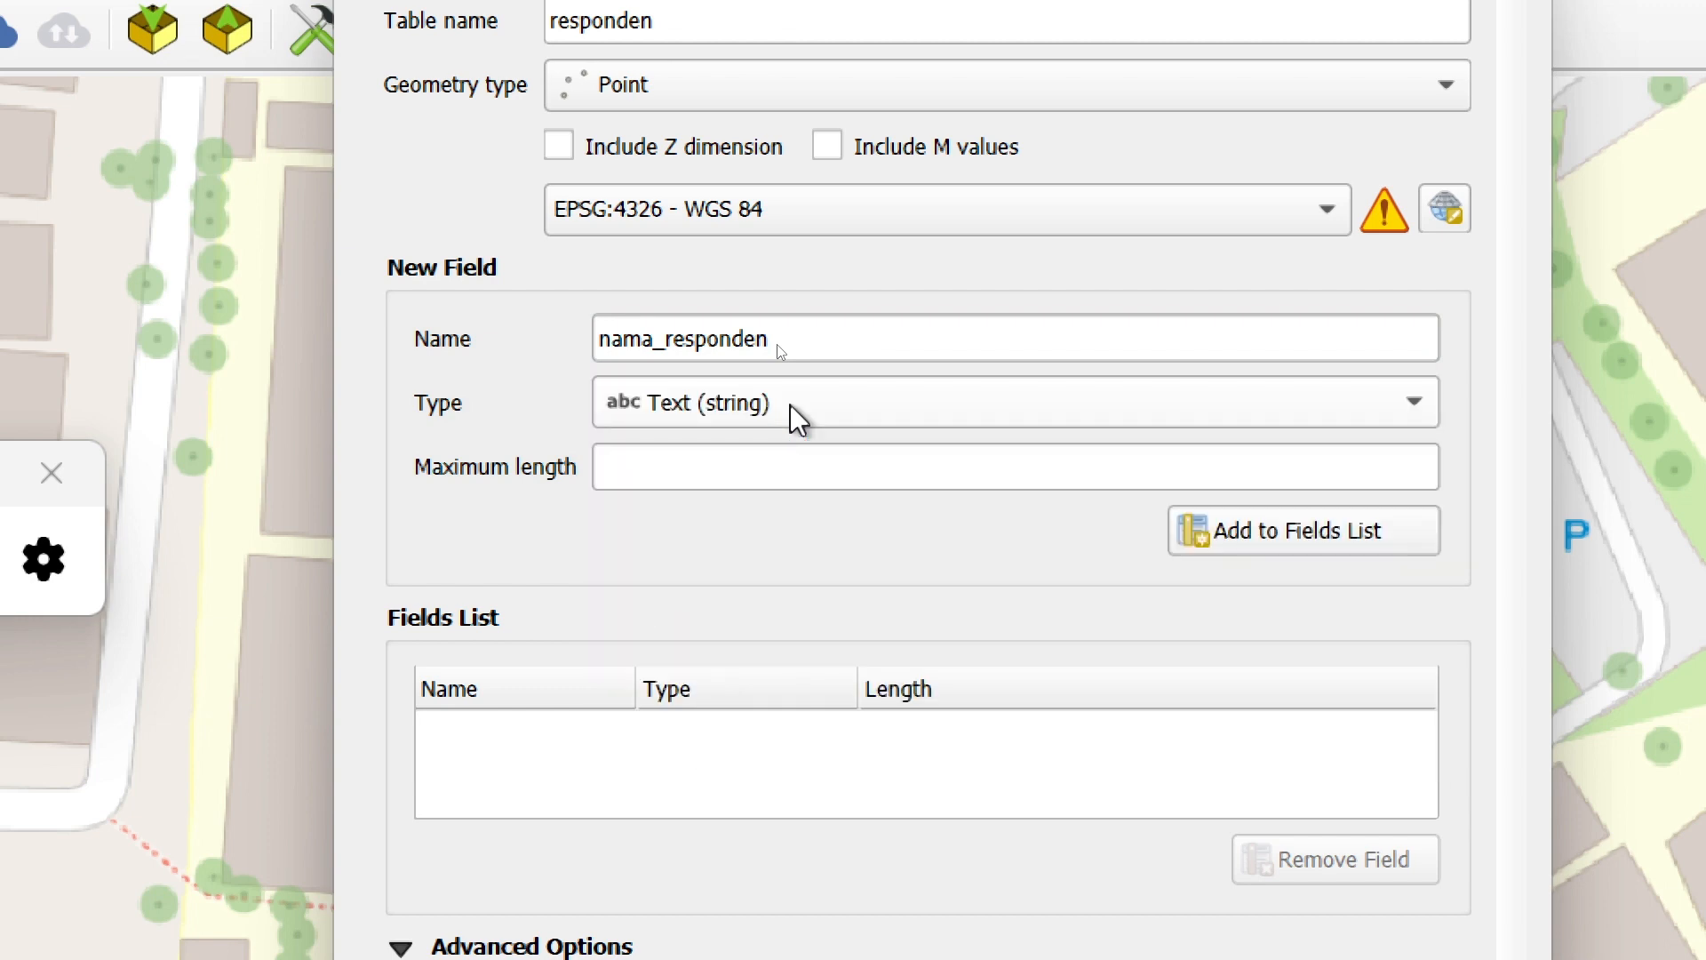
click(759, 470)
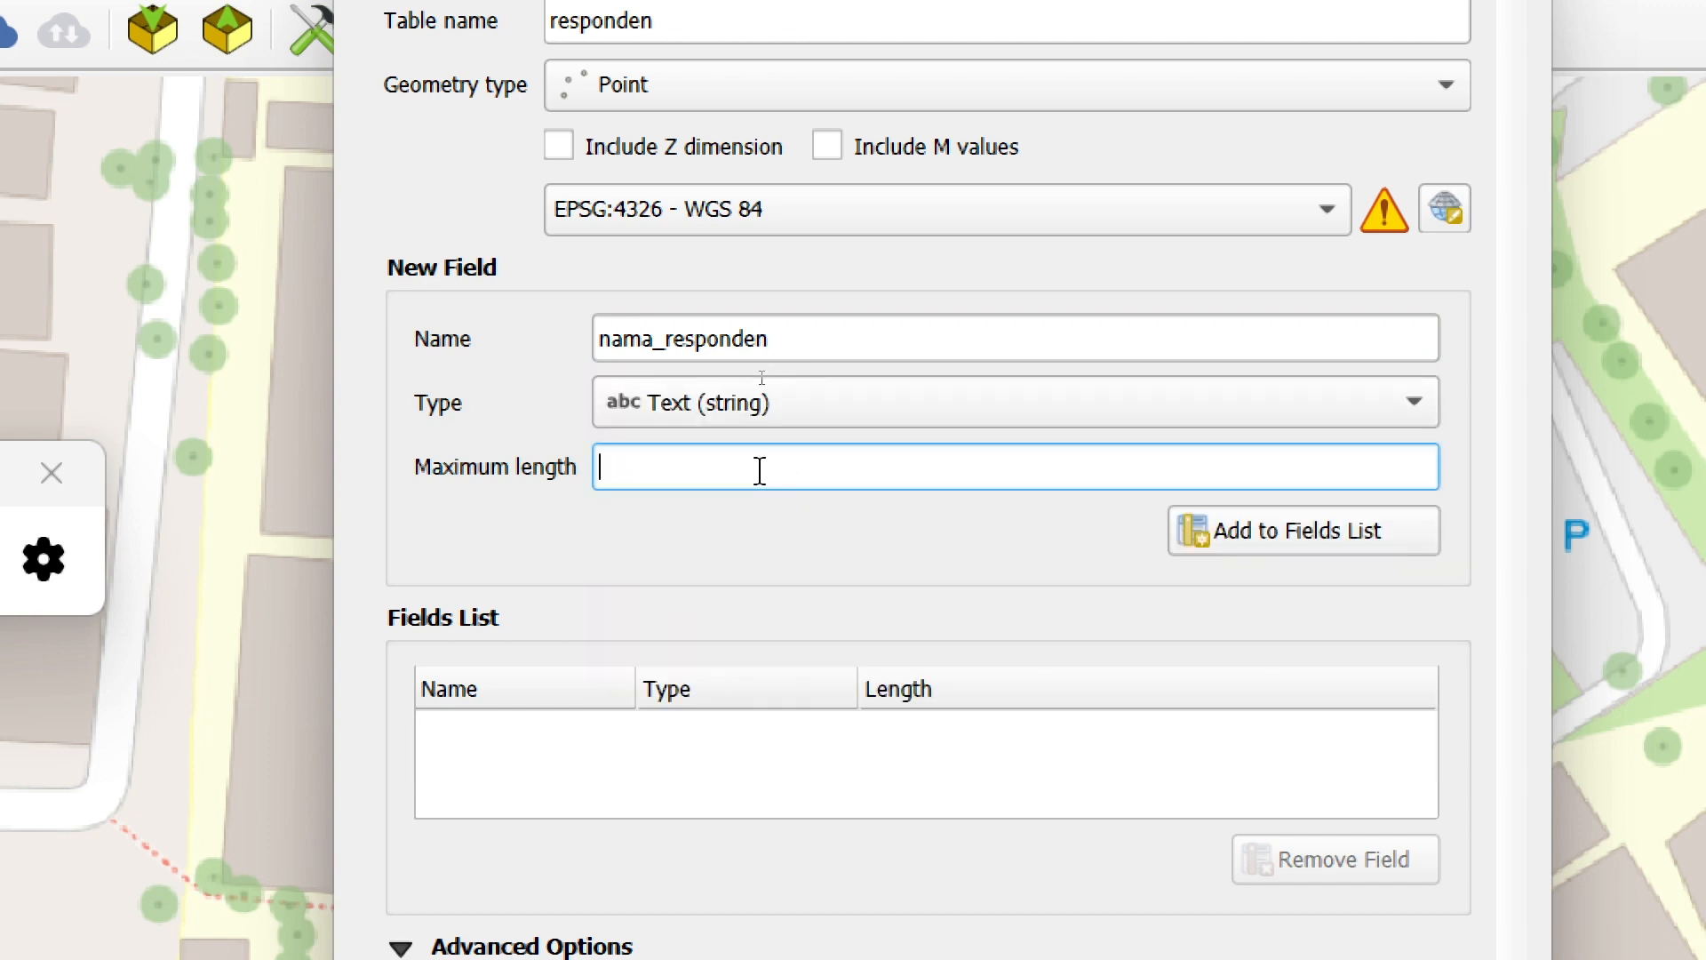
text(55)
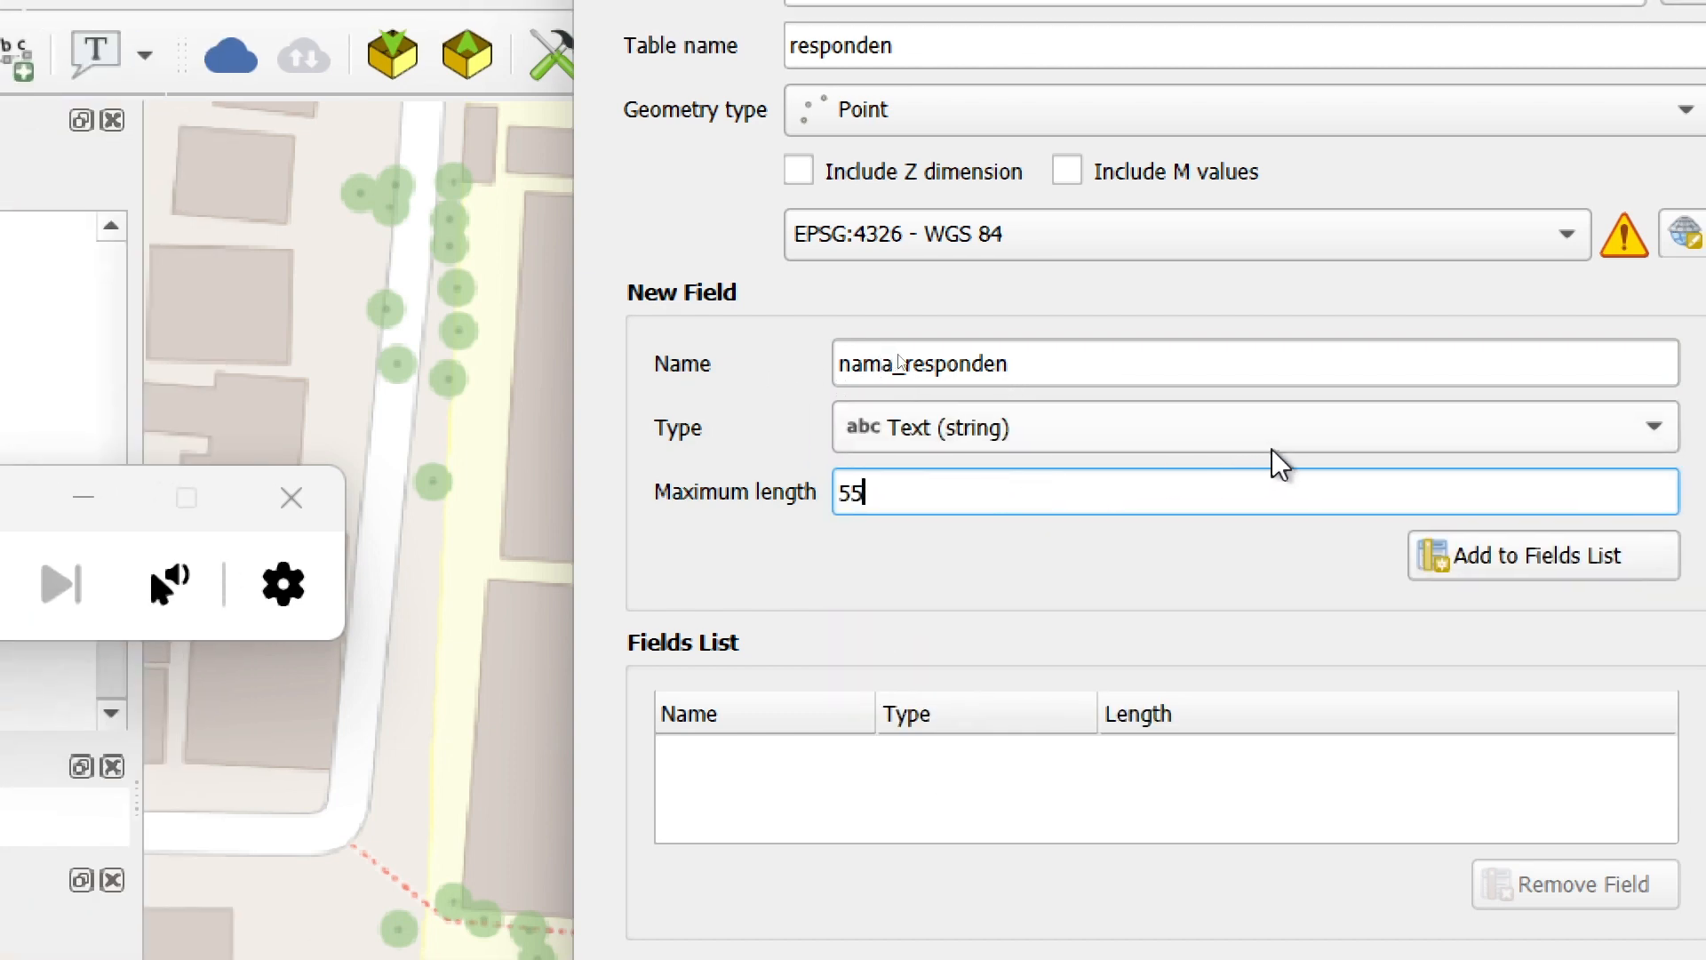
key(BackSpace)
key(BackSpace)
text(105)
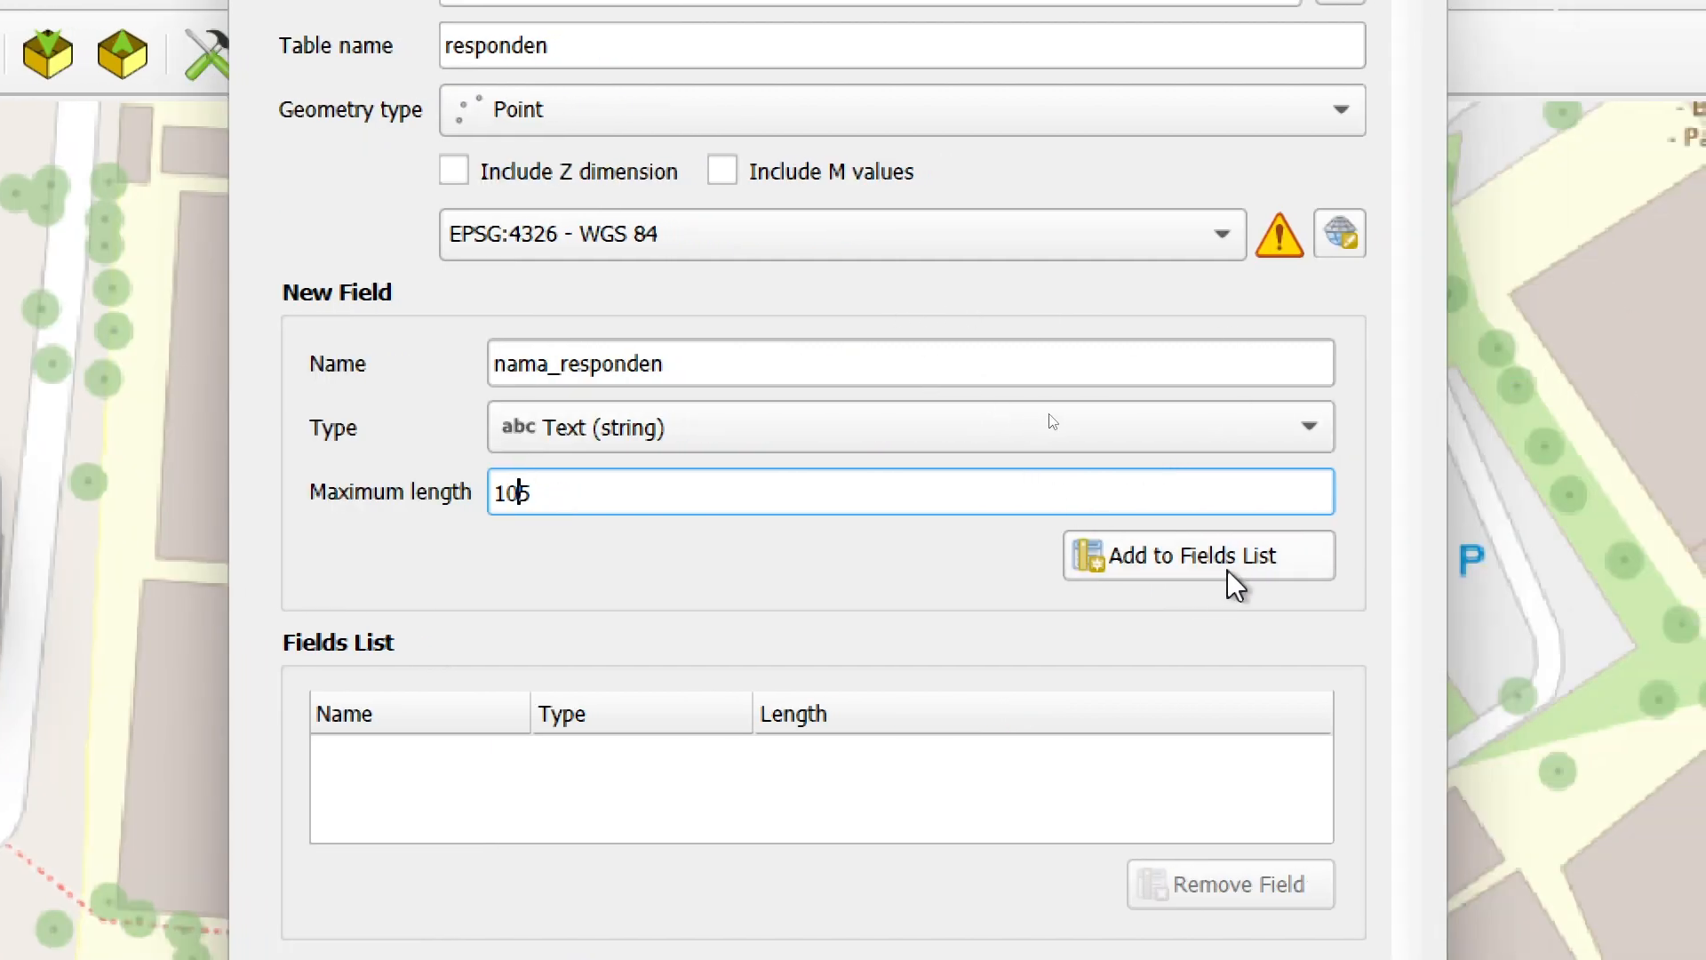
click(1253, 570)
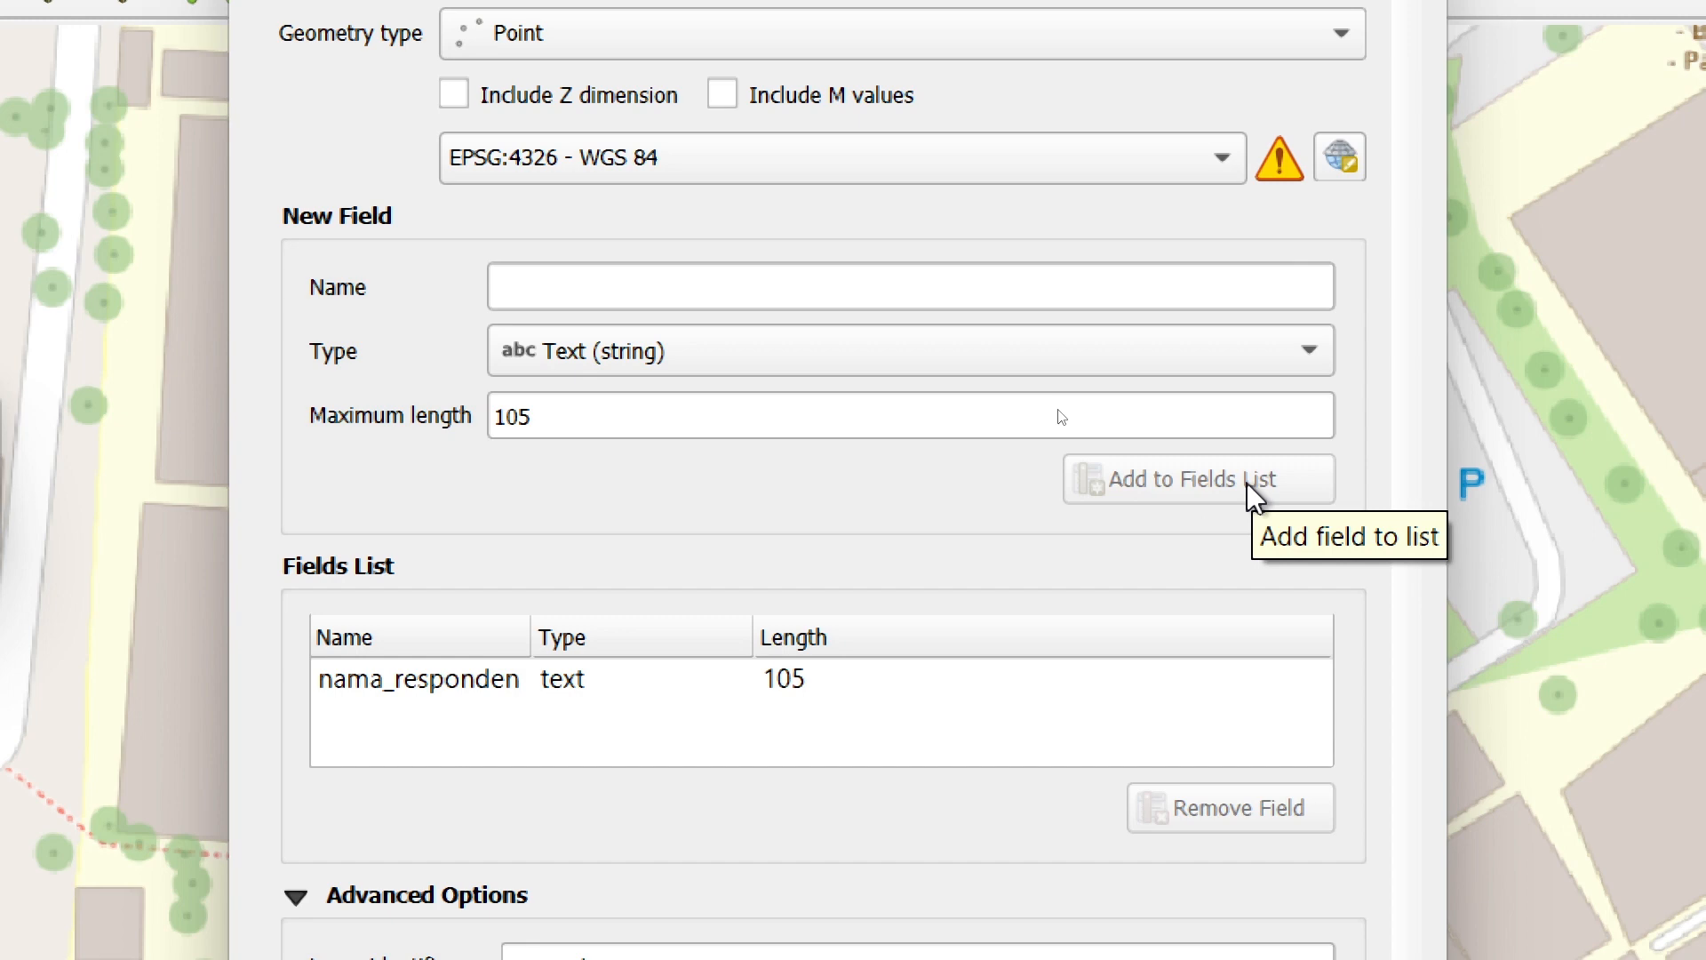
click(718, 696)
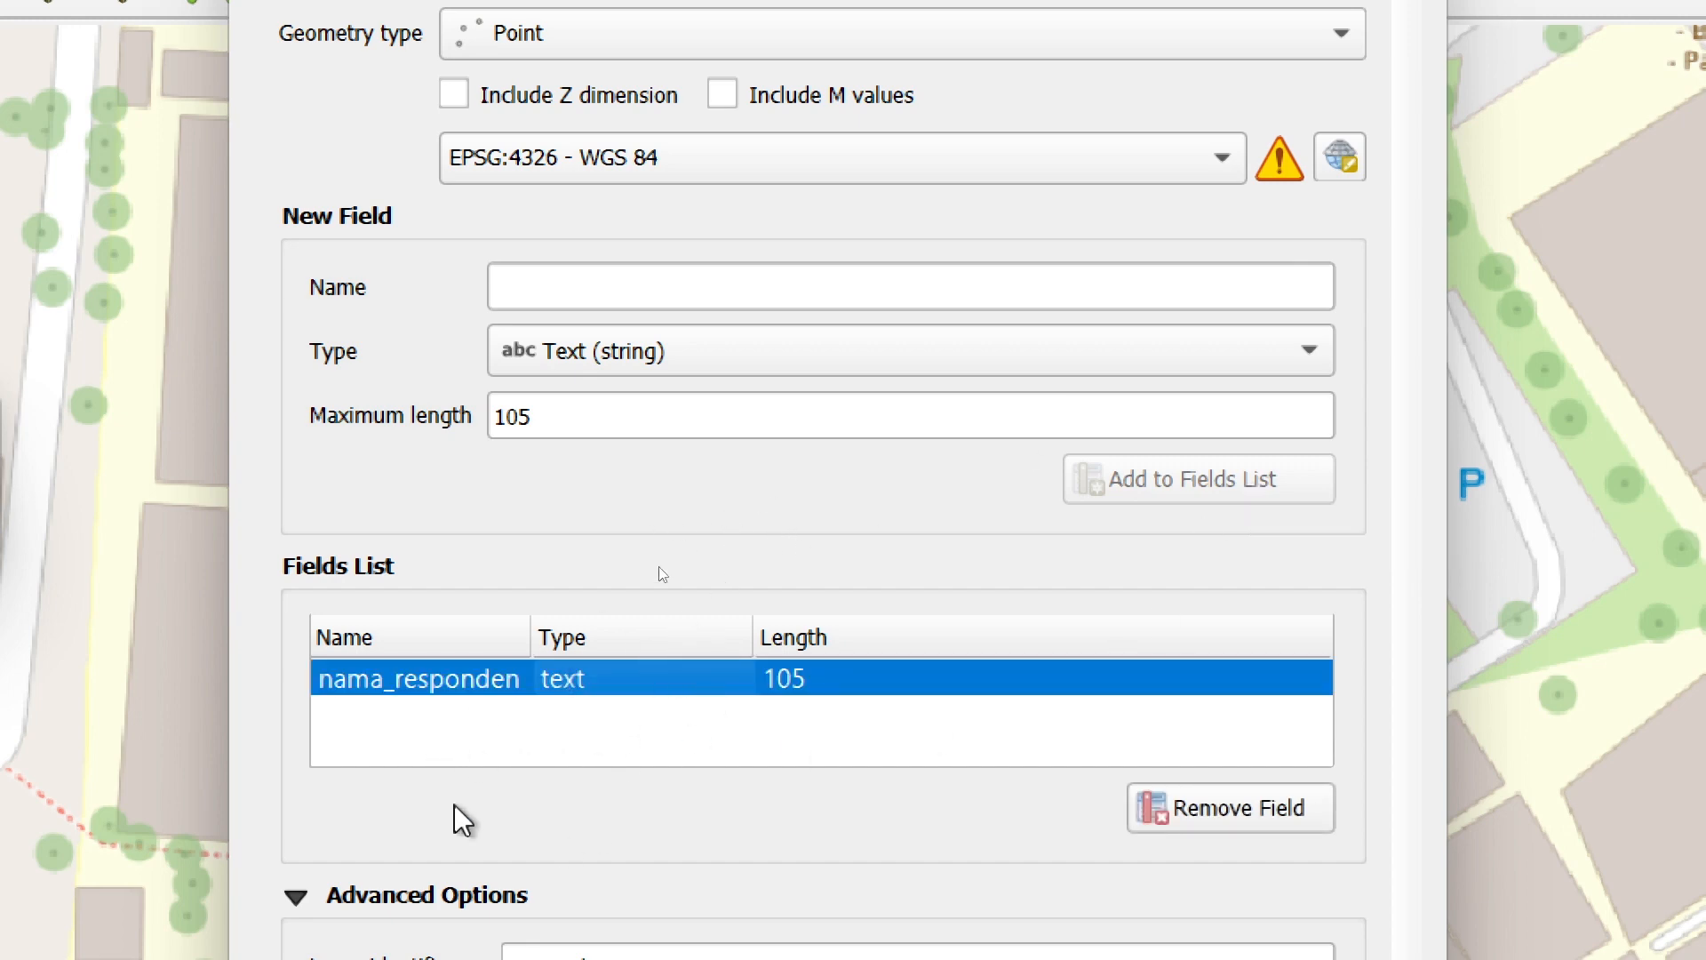
- Add a Text (string) field named nama_tempat with a maximum length of 55 to the layer's fields list
click(637, 283)
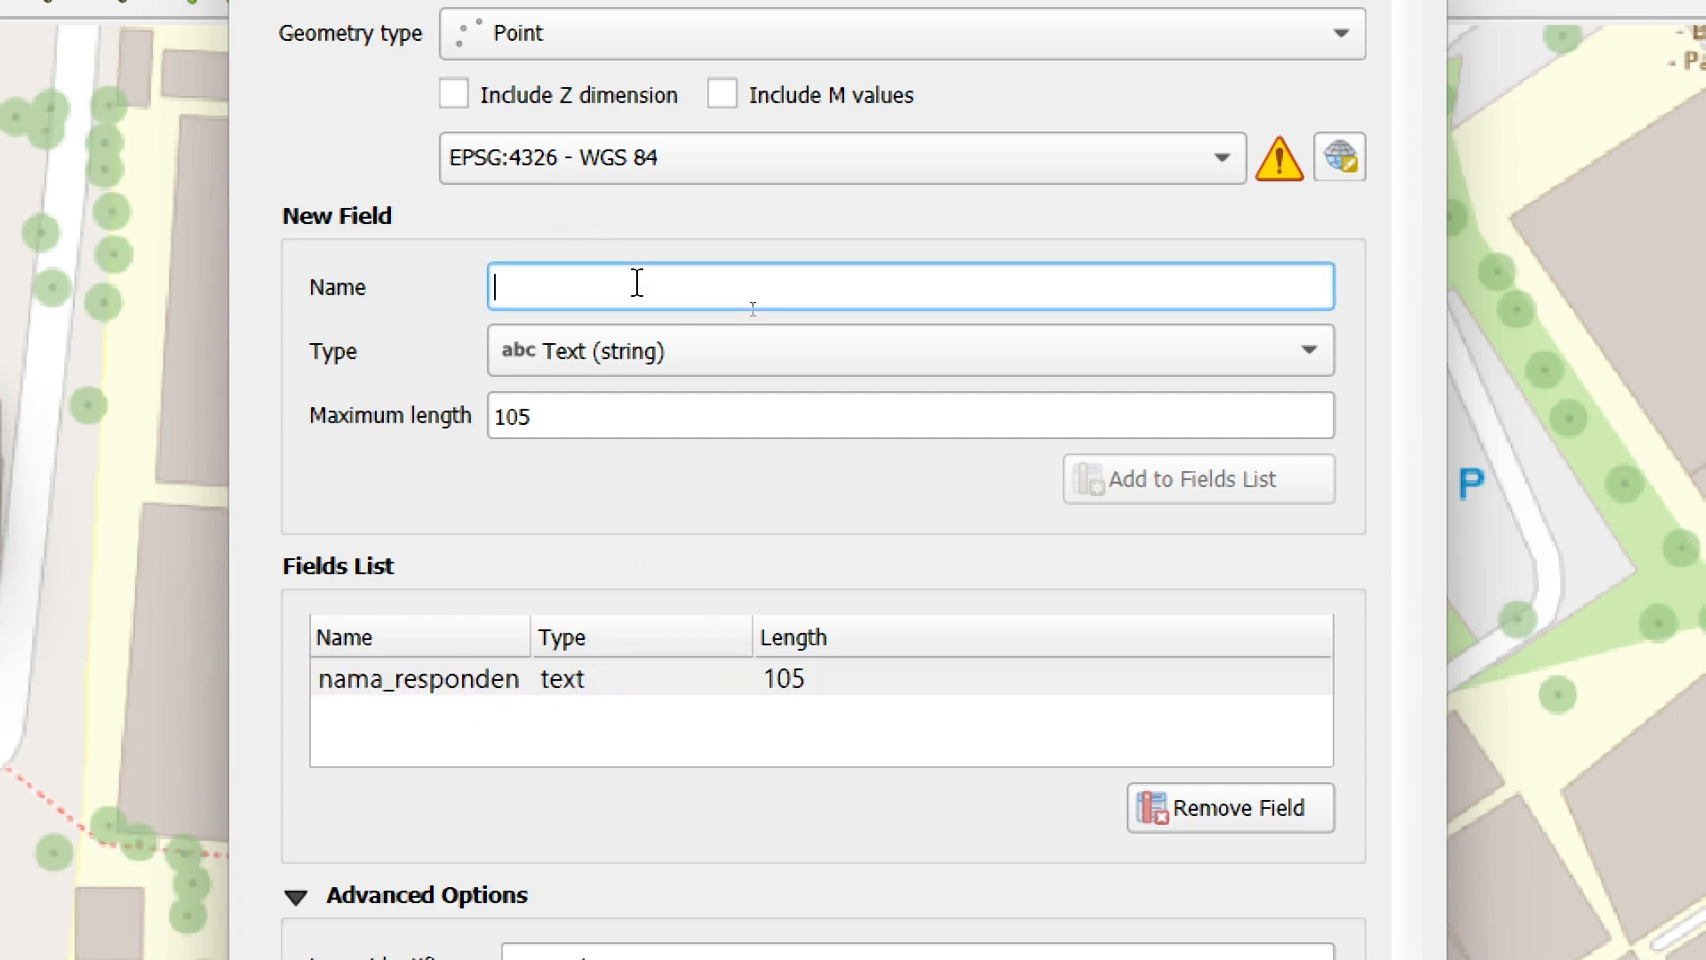
text(nama_tempah)
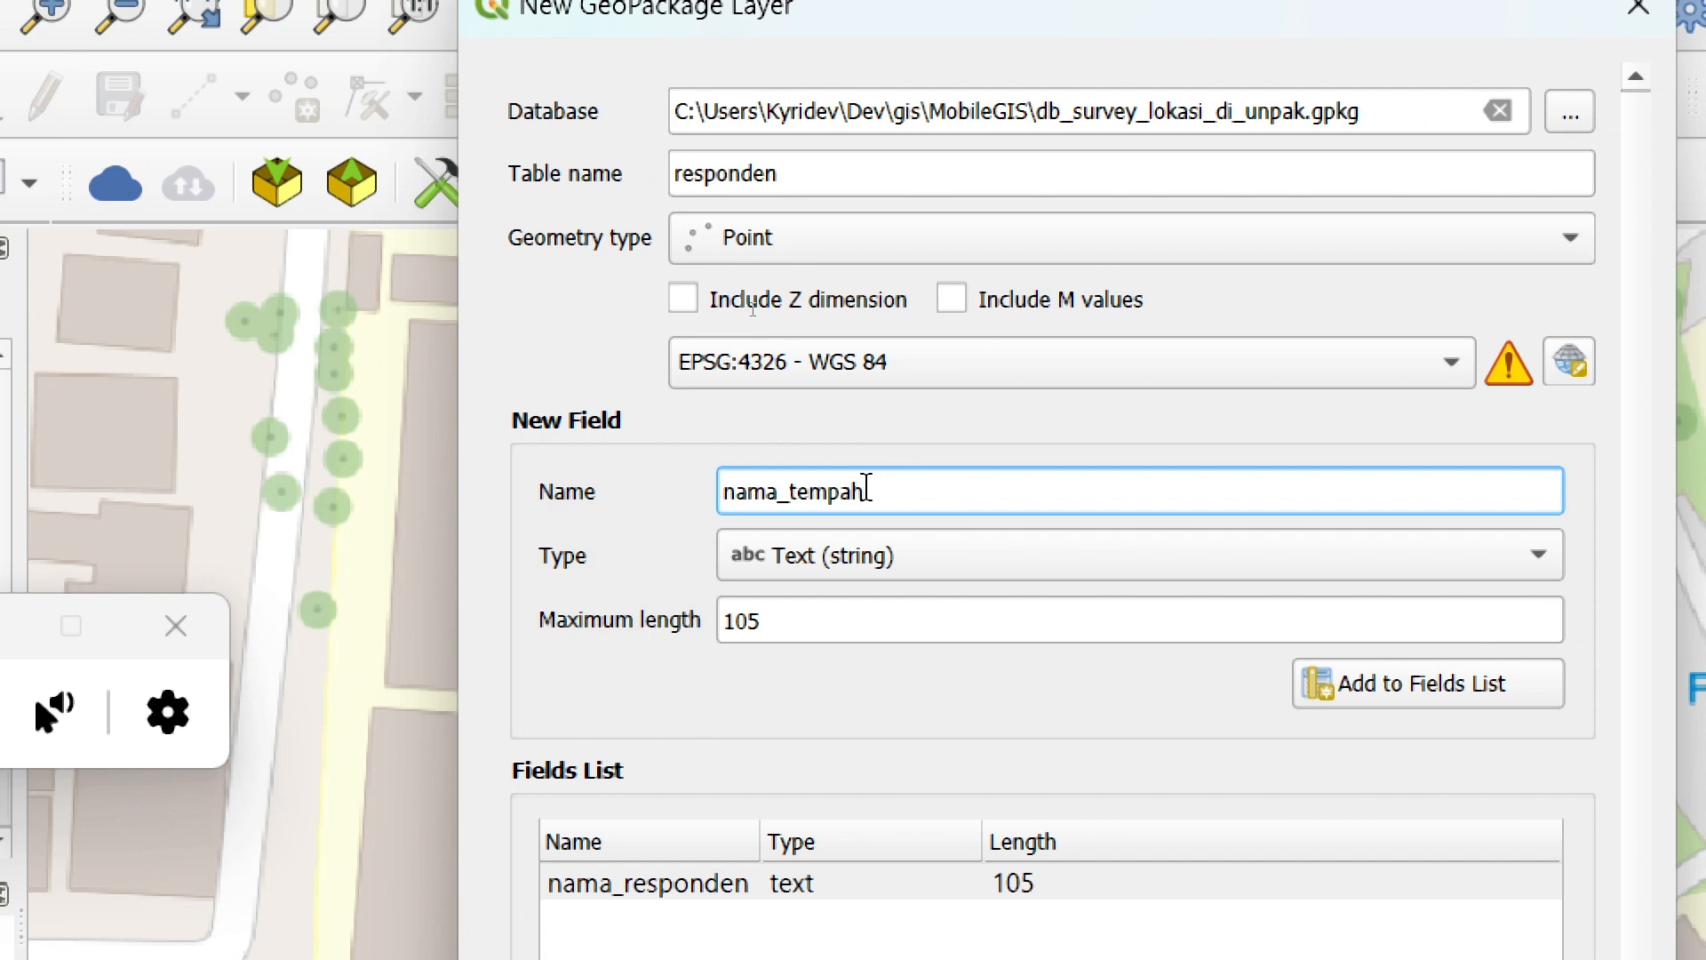
key(BackSpace)
text(t)
click(951, 617)
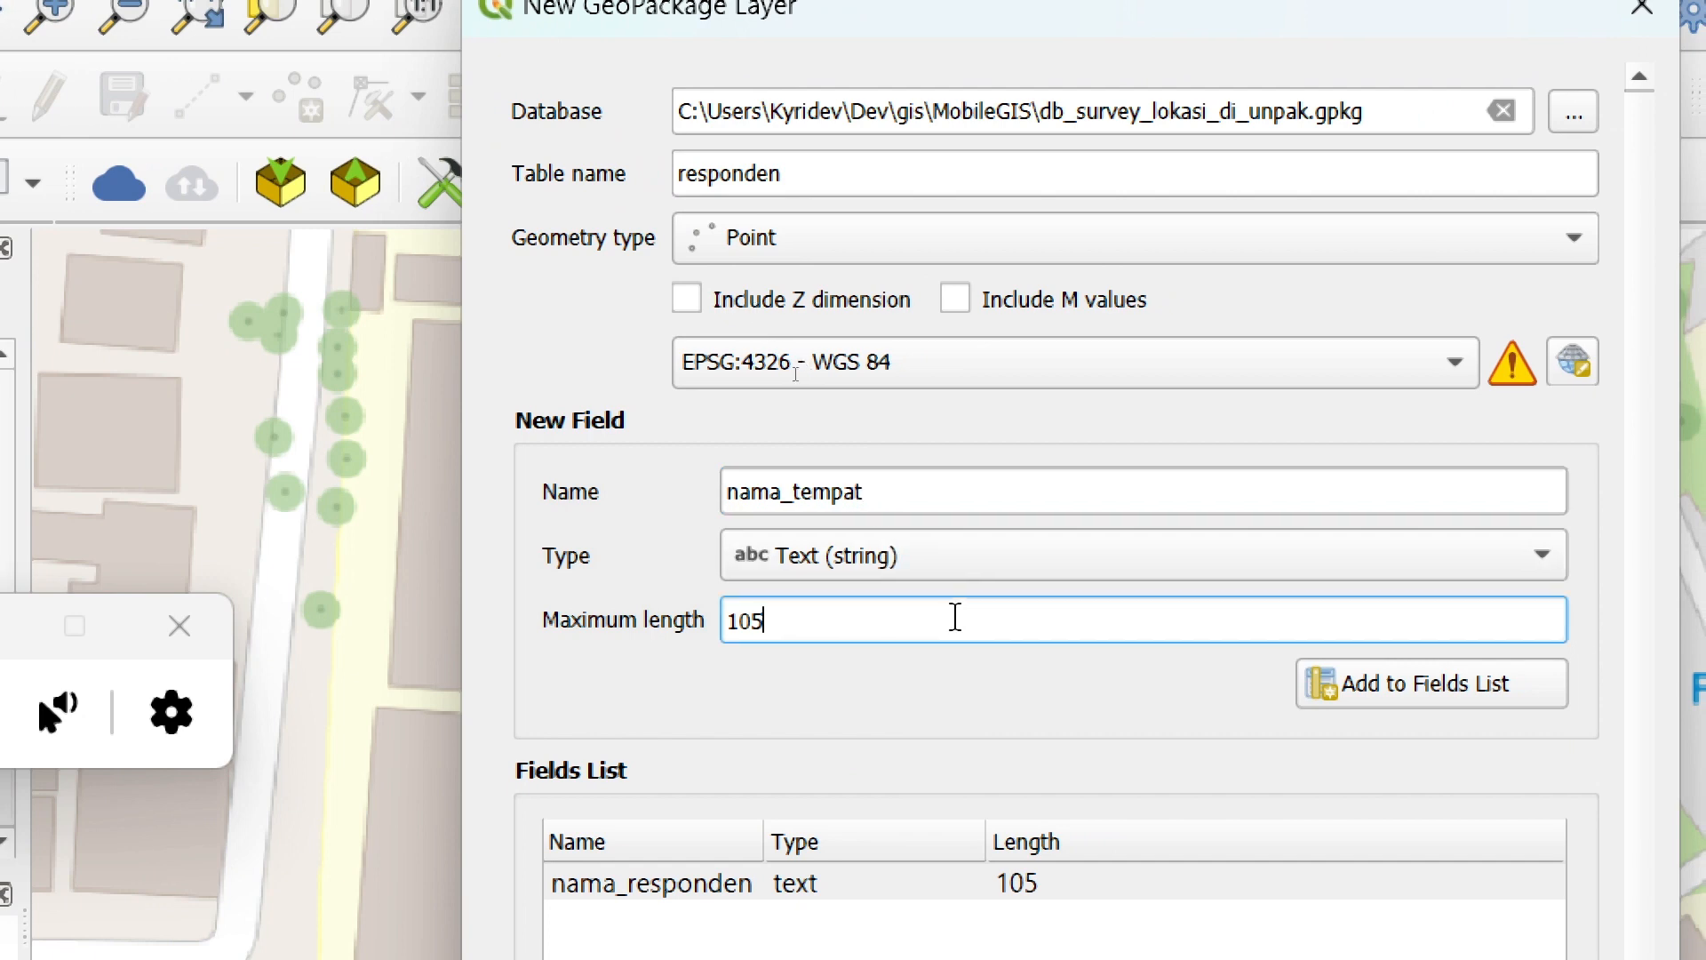
key(BackSpace)
key(BackSpace)
key(BackSpace)
text(55)
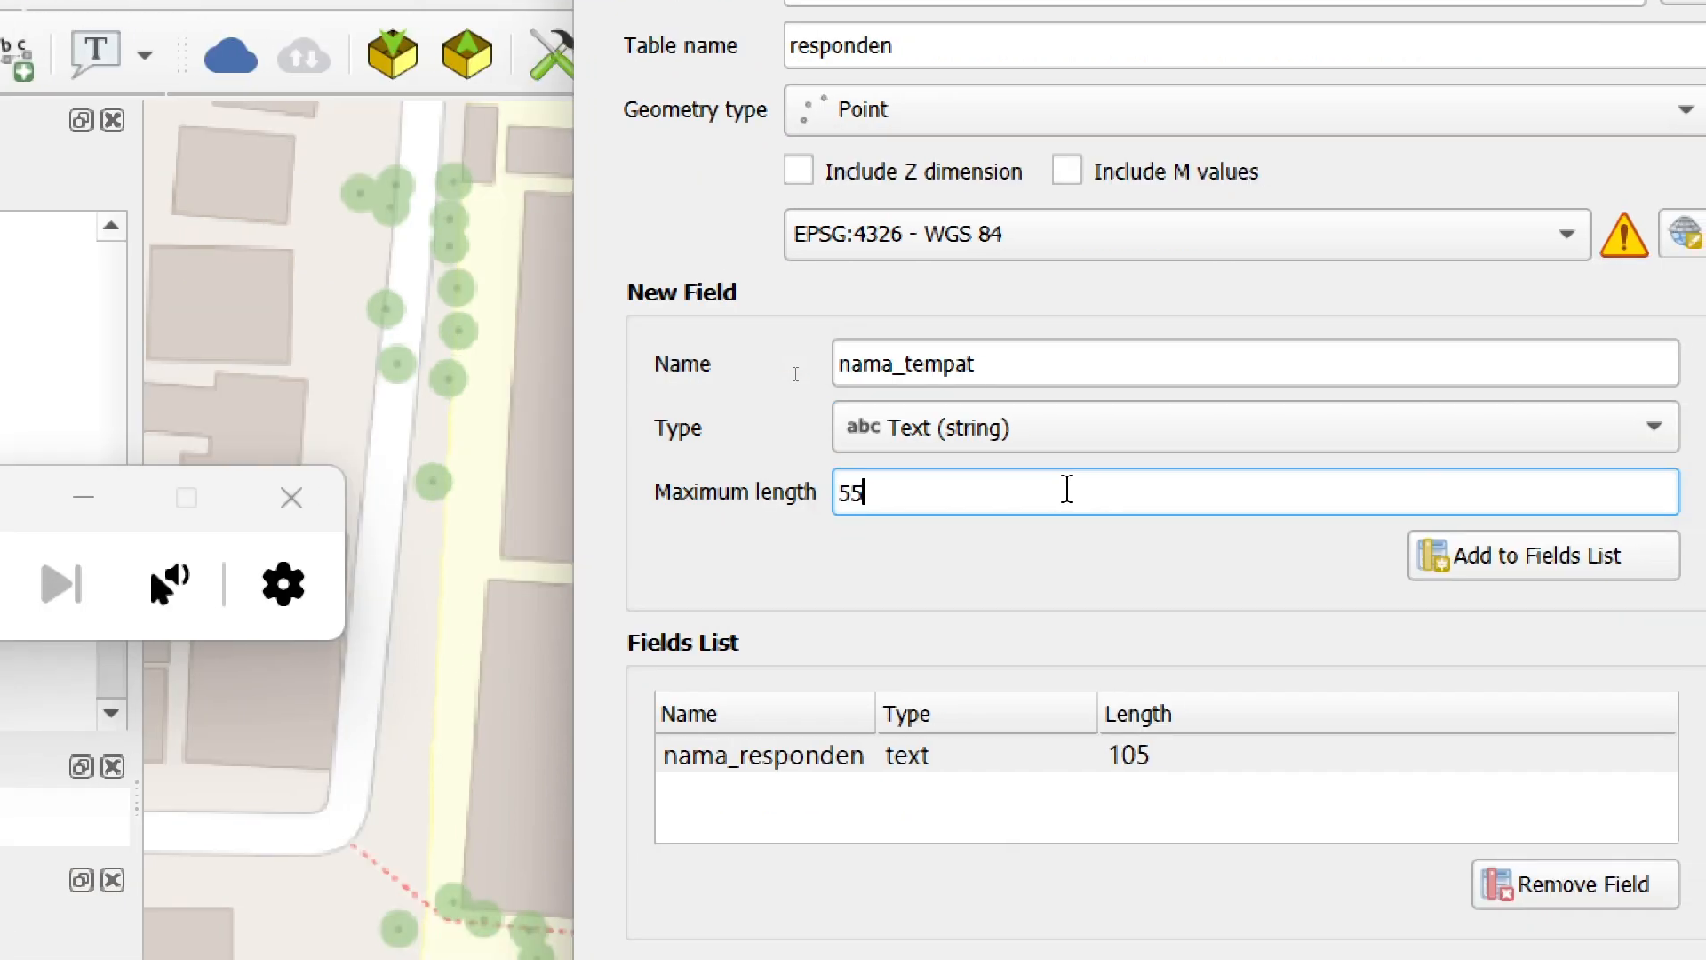
click(1418, 575)
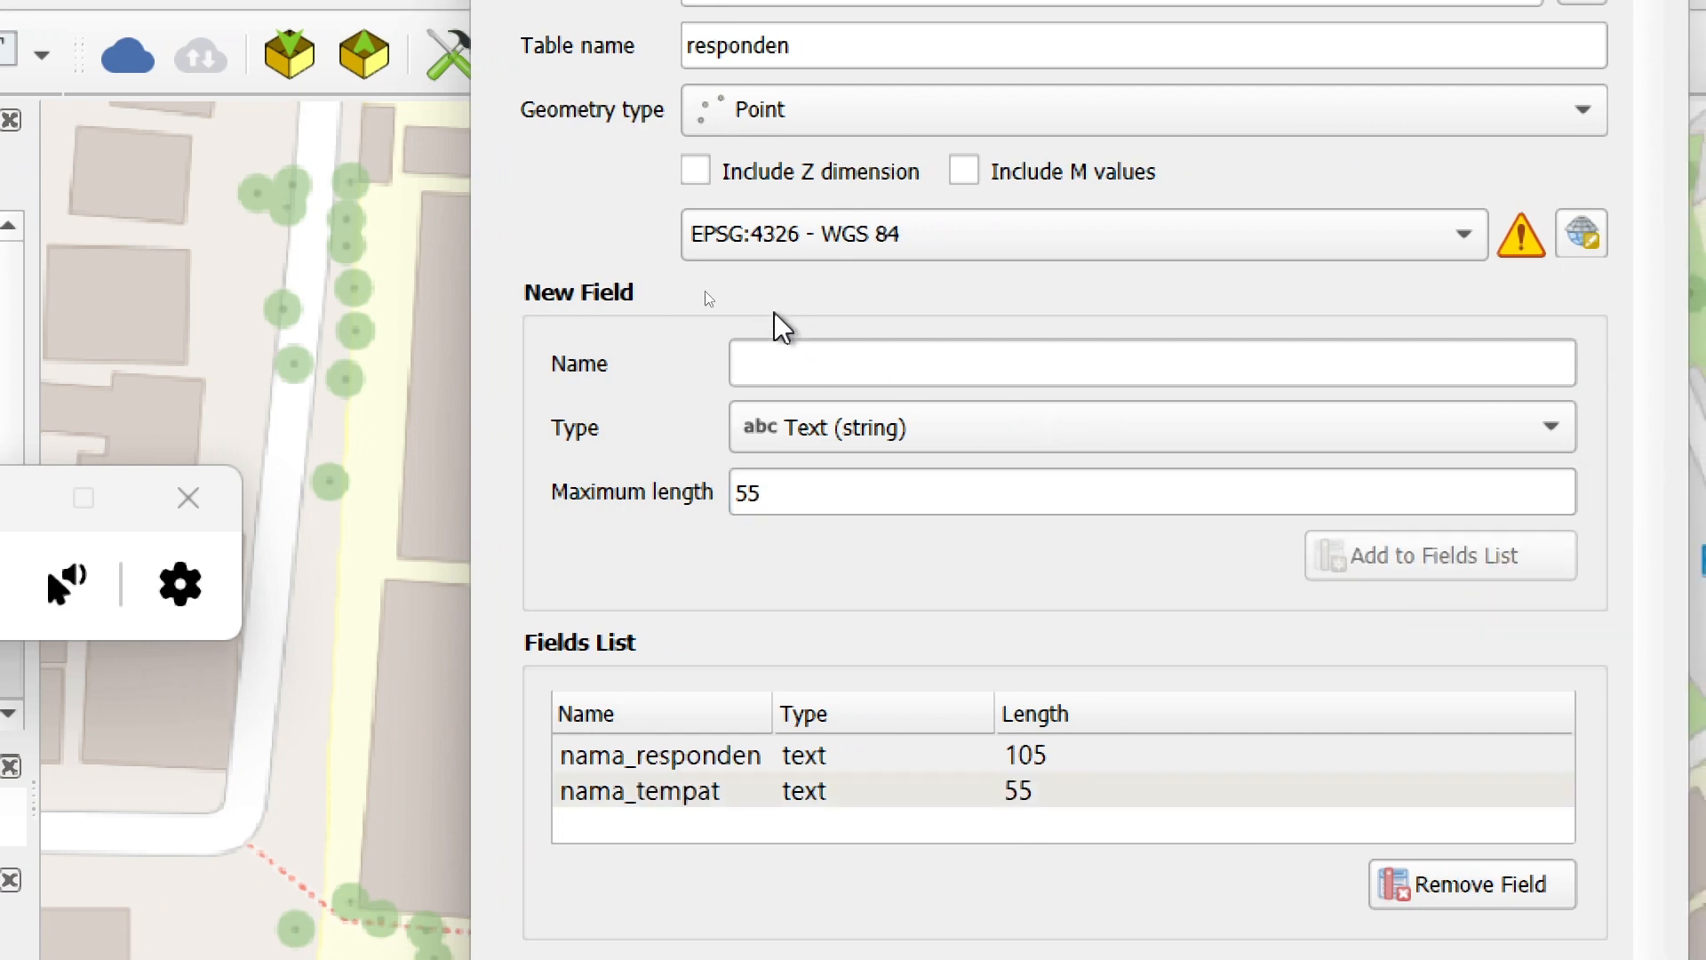
- Add a Text (string) field named deskripsi with a maximum length of 55 to the layer's fields list
click(842, 379)
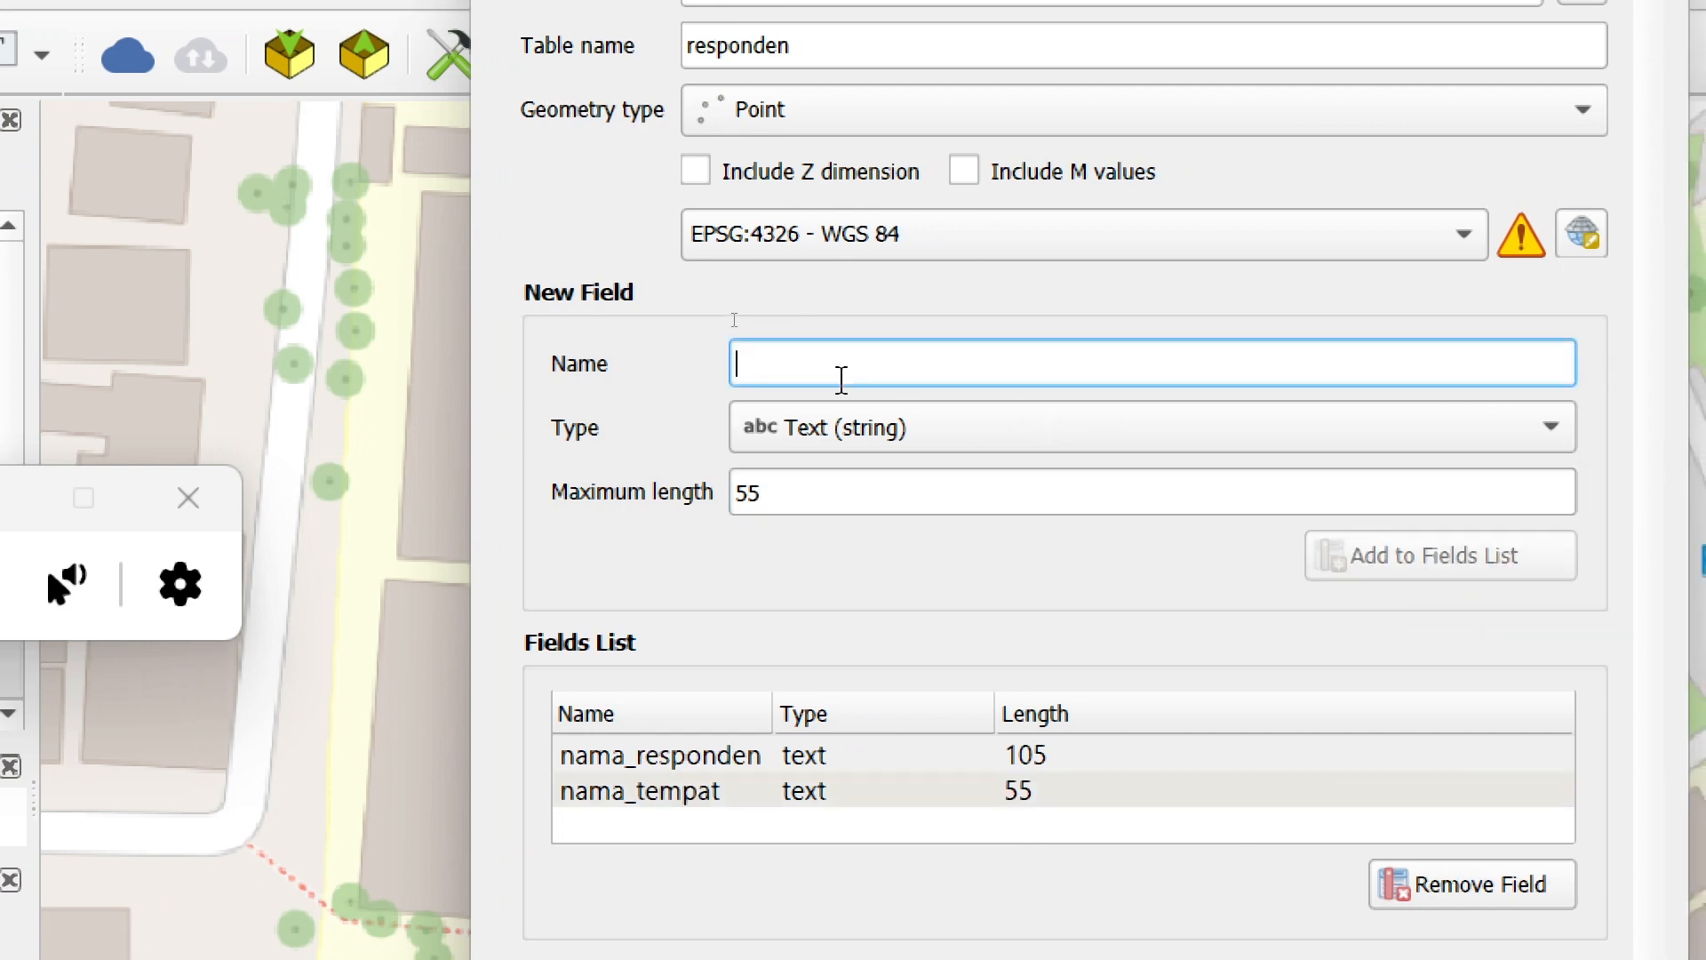
text(deskripsi)
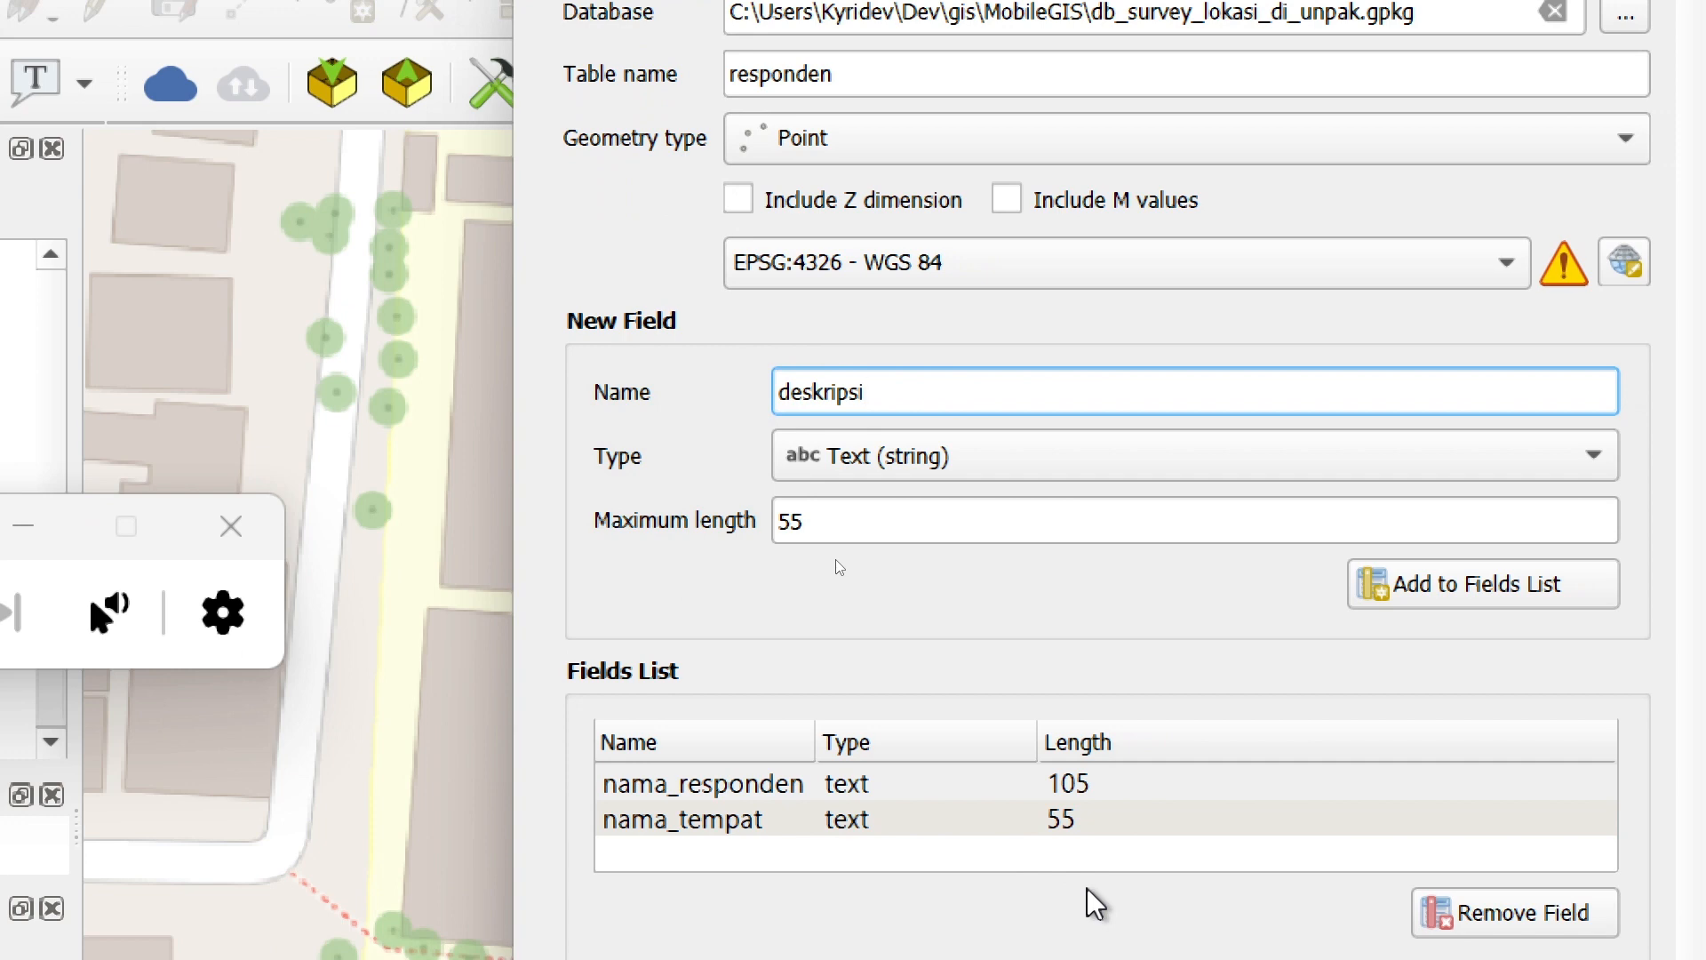
click(1493, 582)
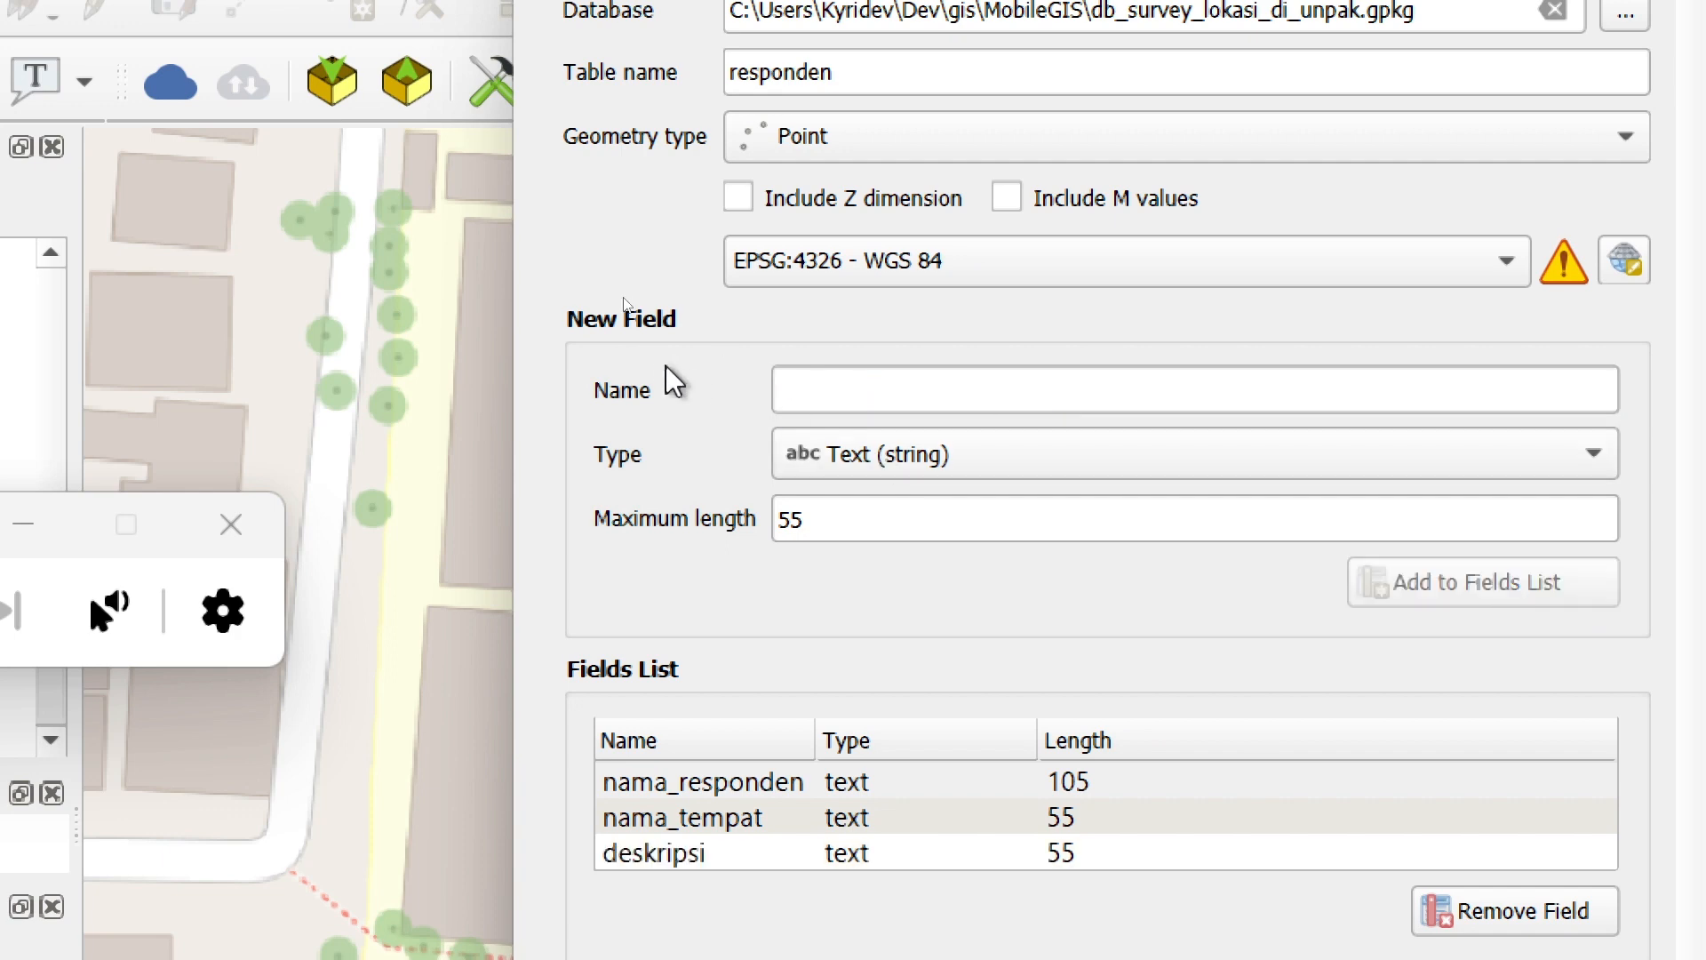
- Add a field named tgl_survey of type Date to the layer's fields list
click(866, 370)
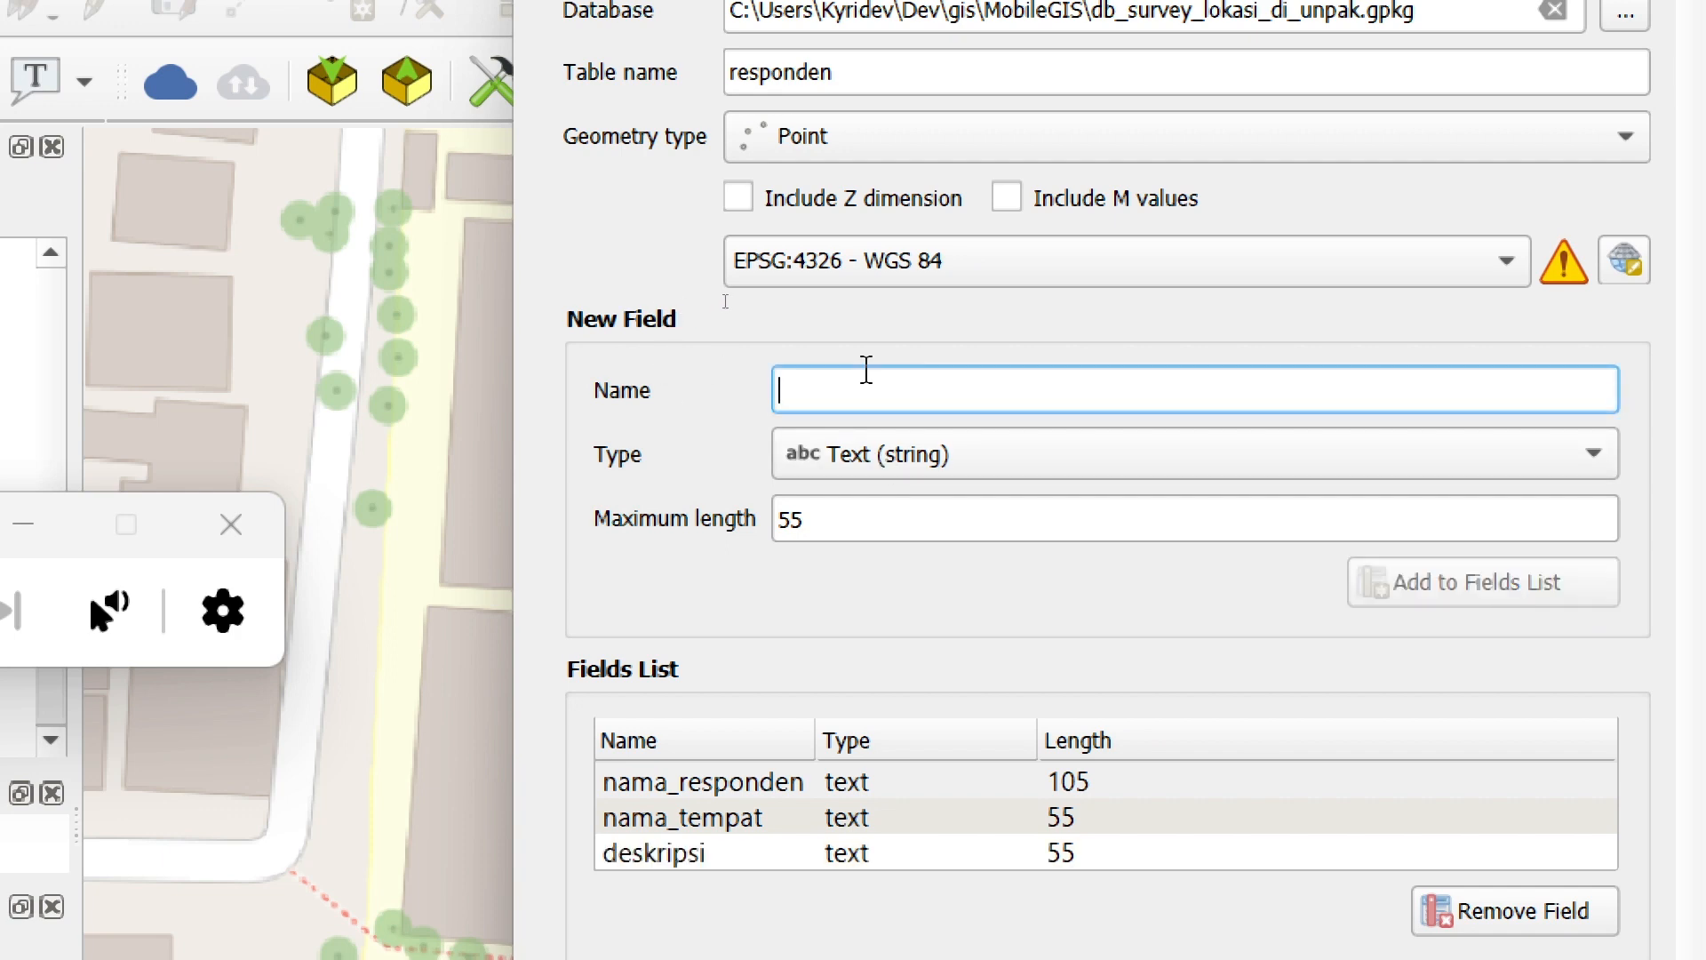
text(tgl)
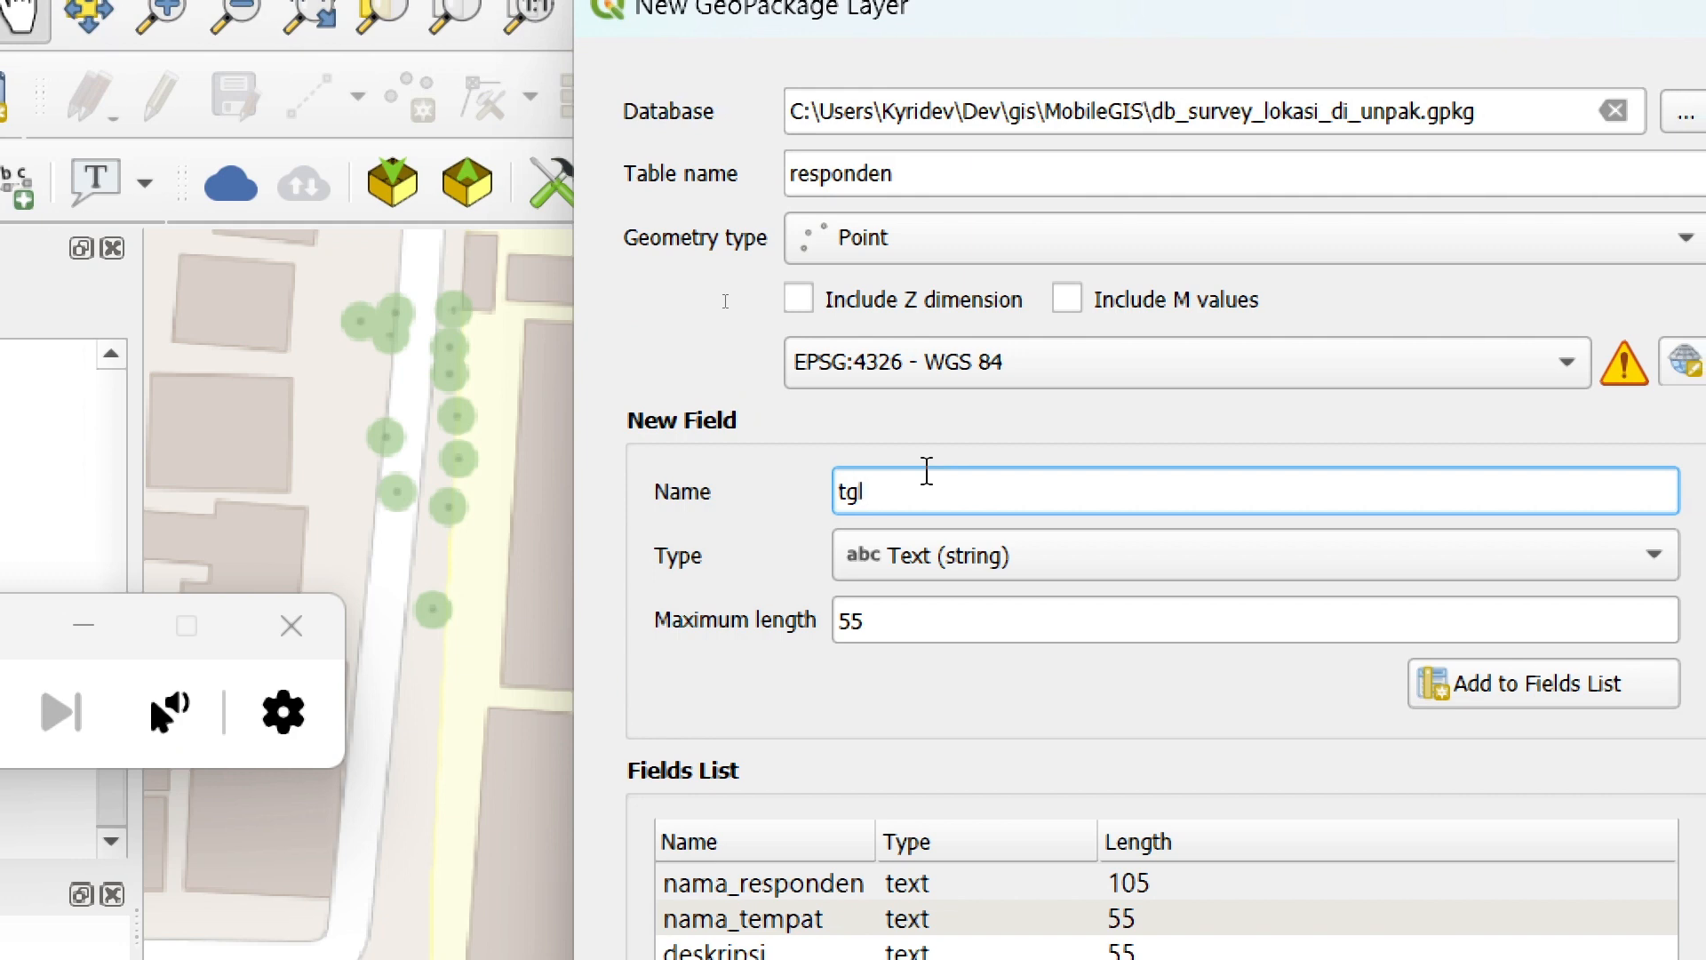
text(_survey)
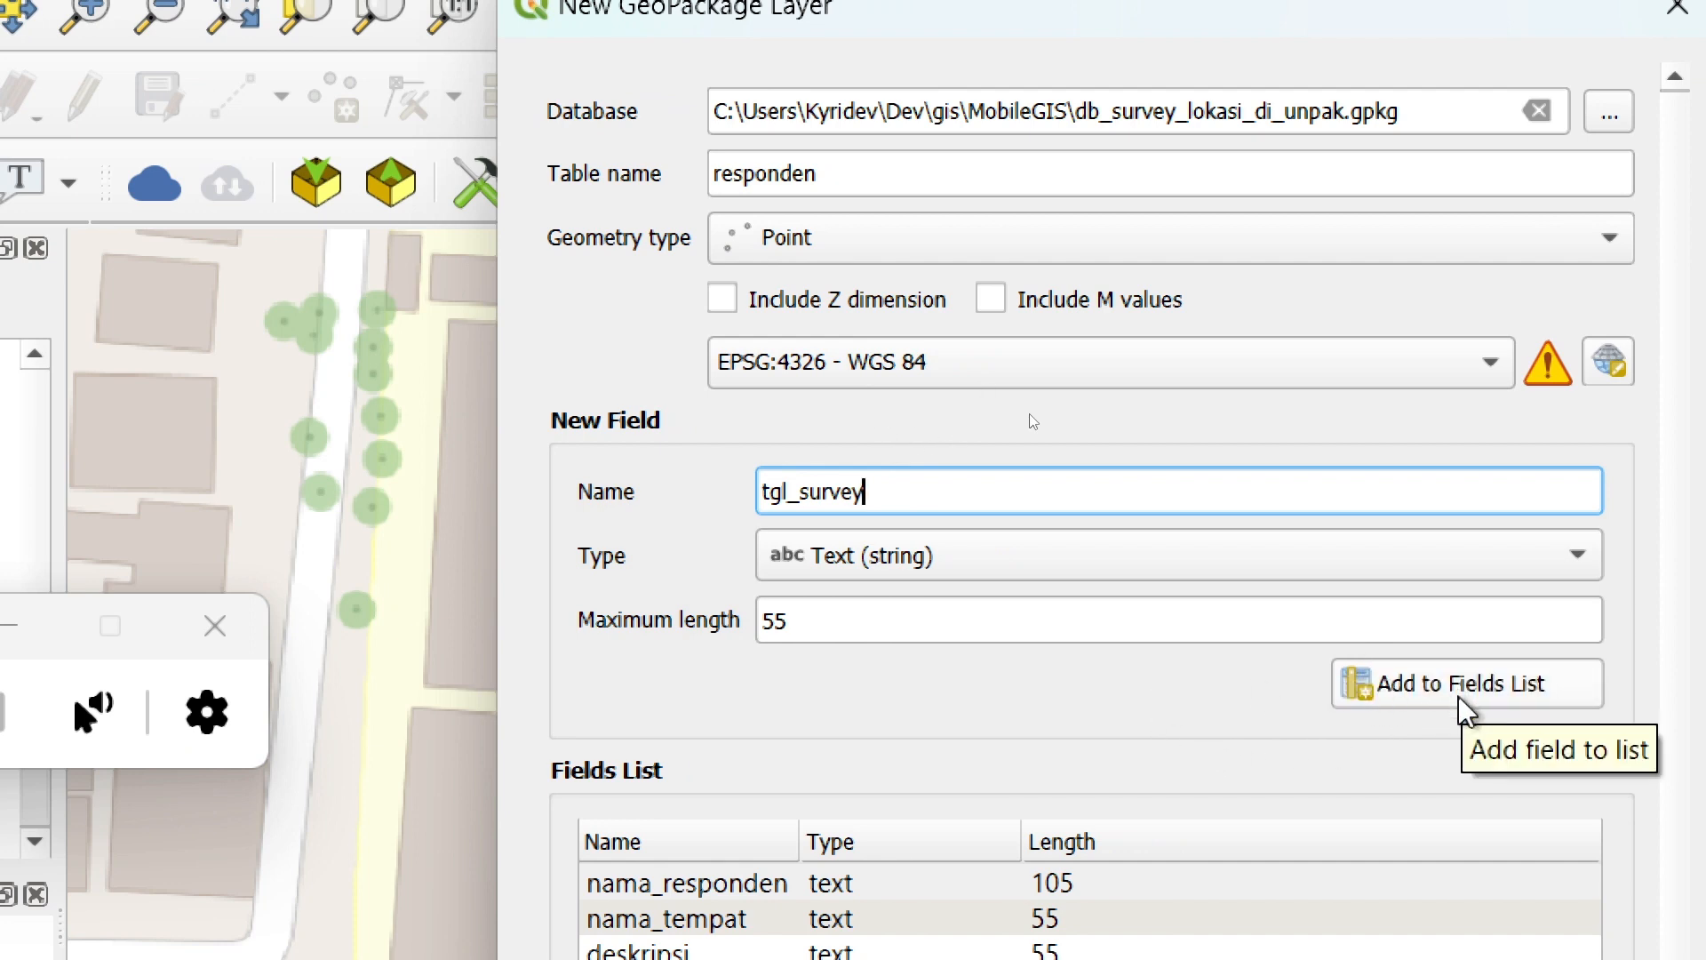
click(935, 573)
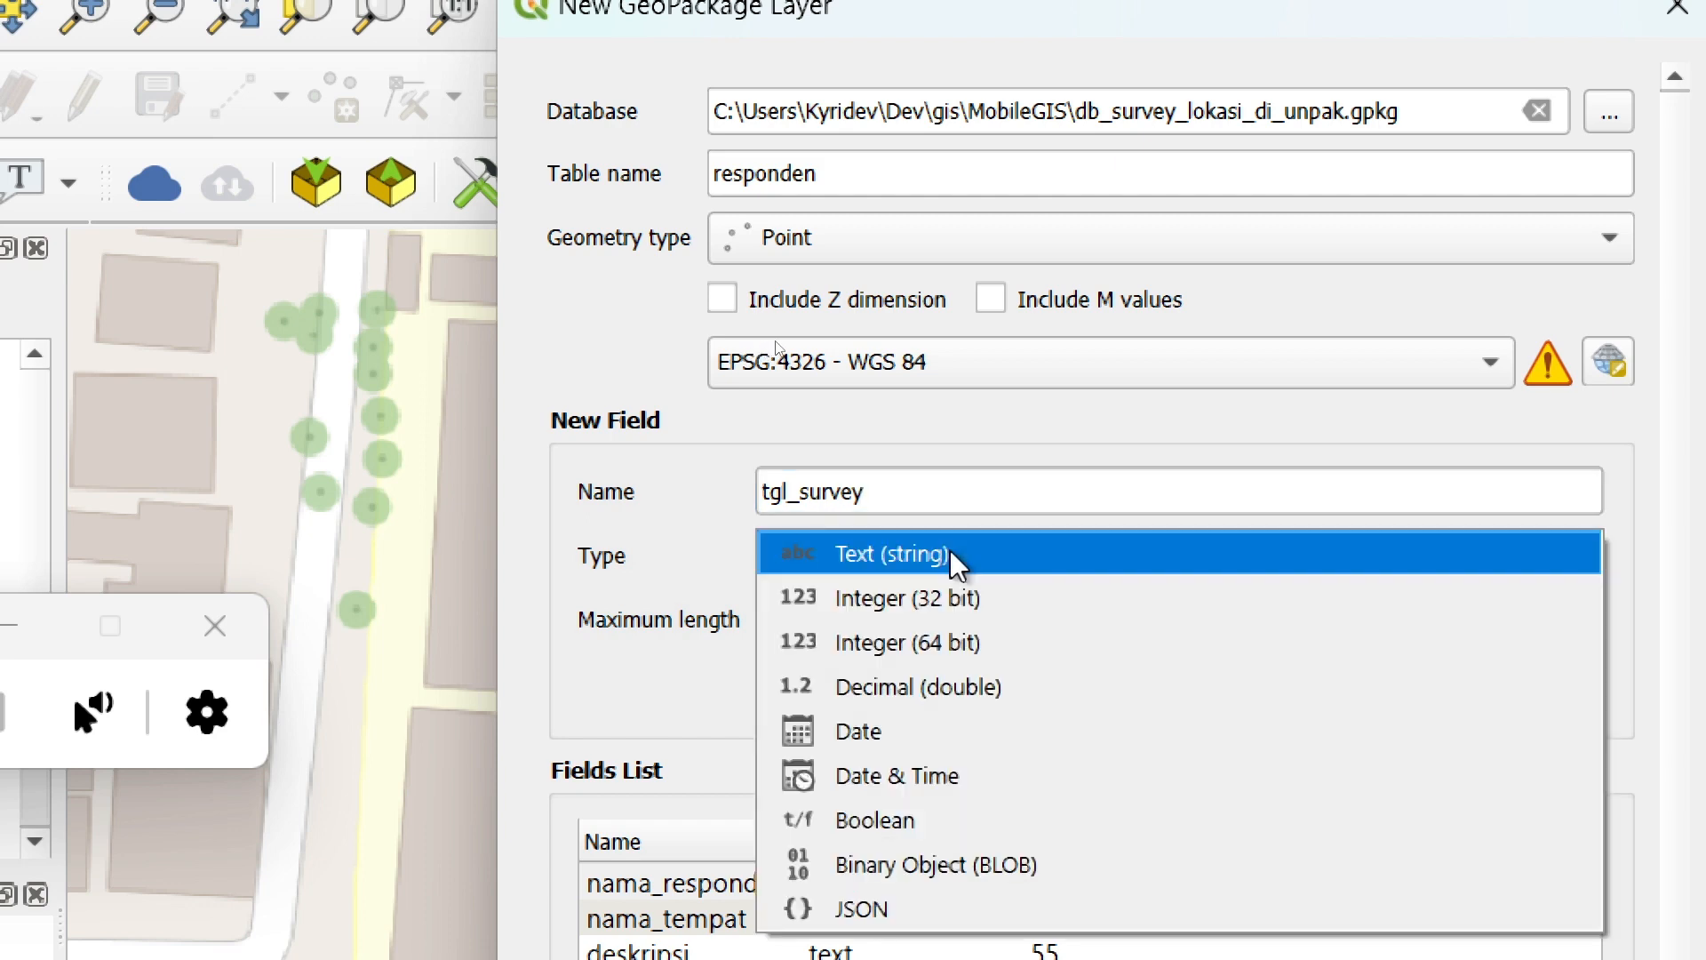
click(913, 745)
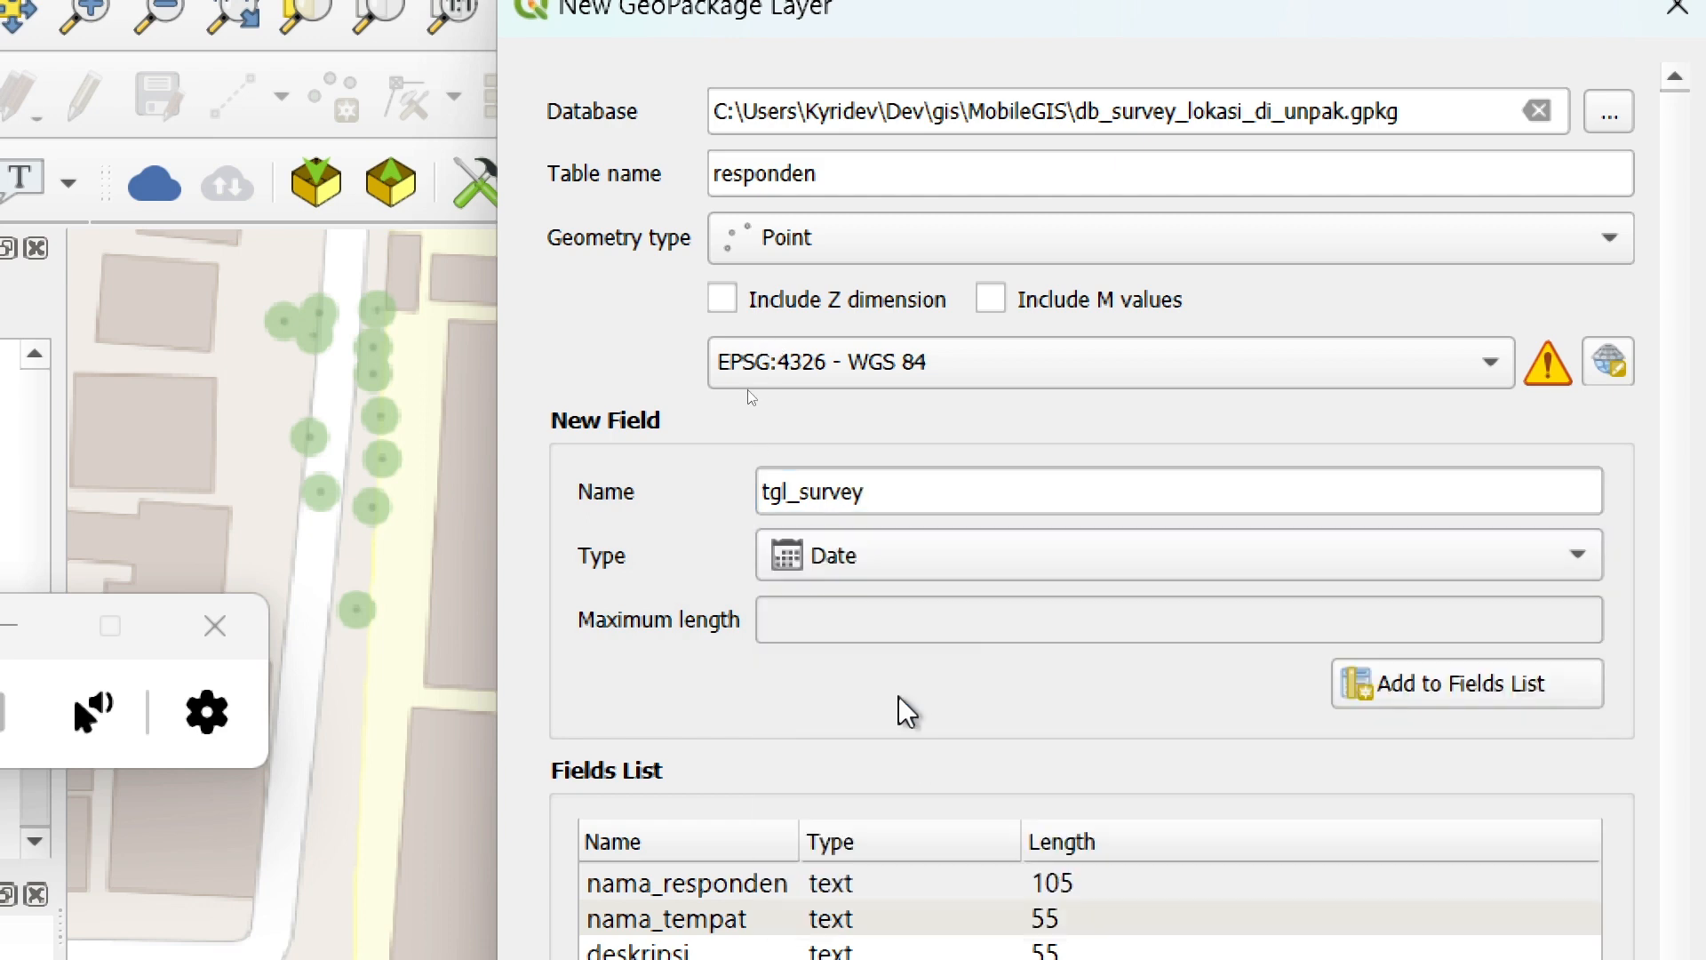
click(993, 551)
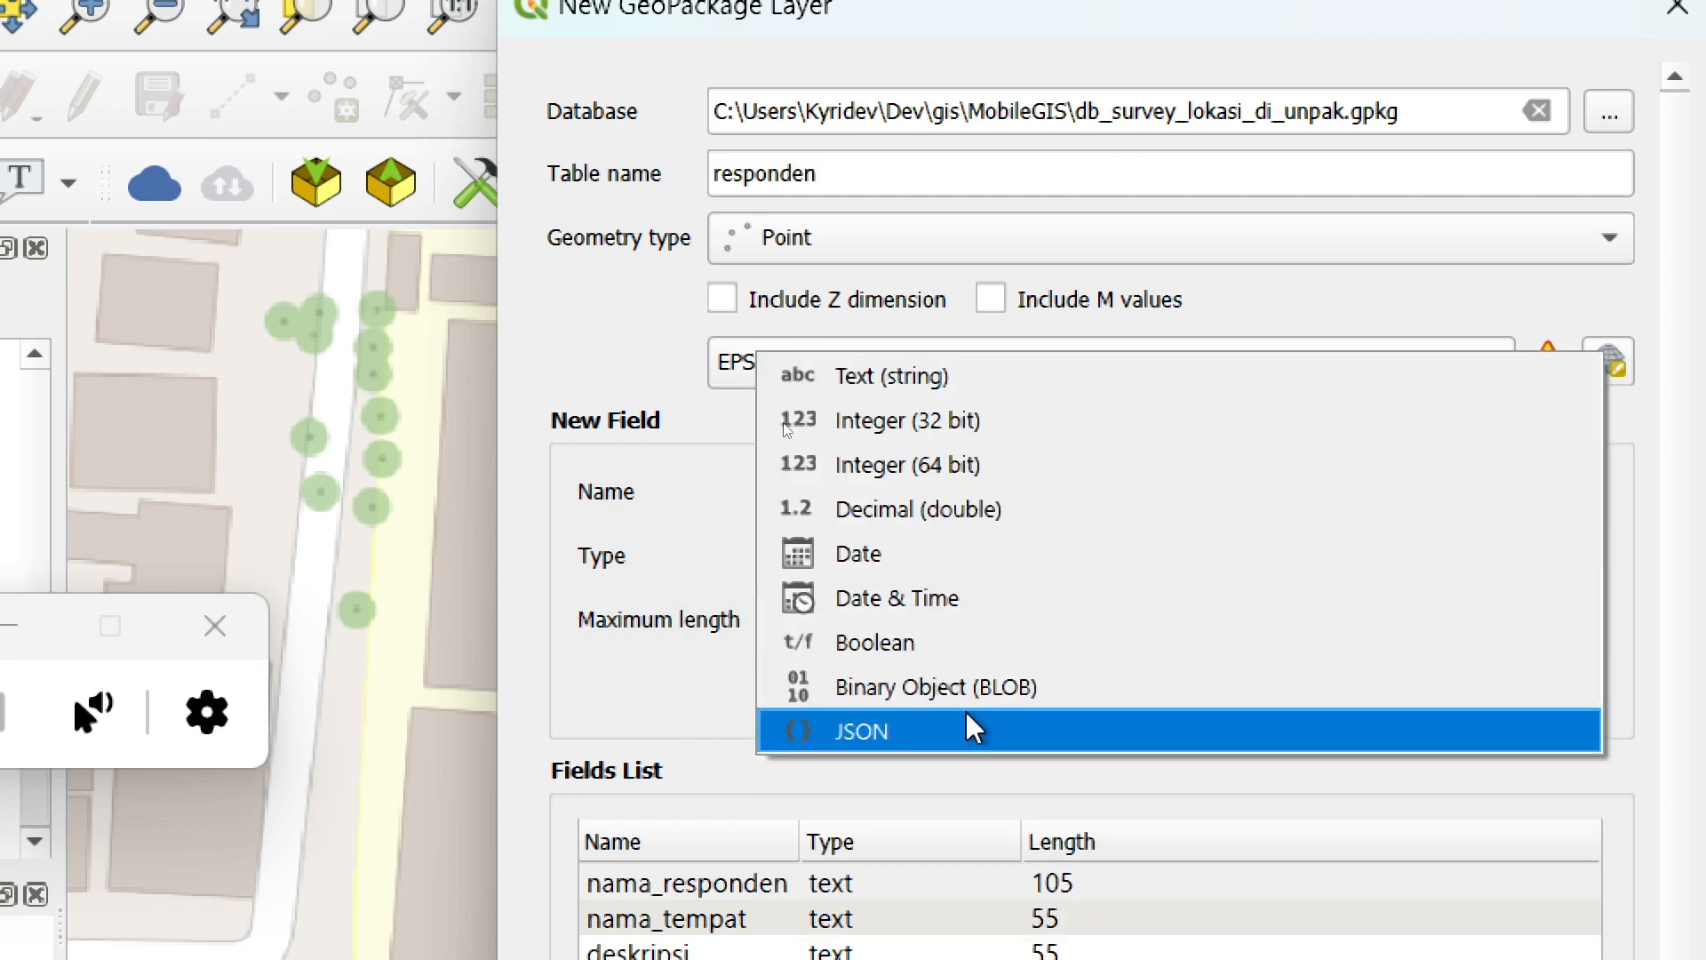
click(971, 569)
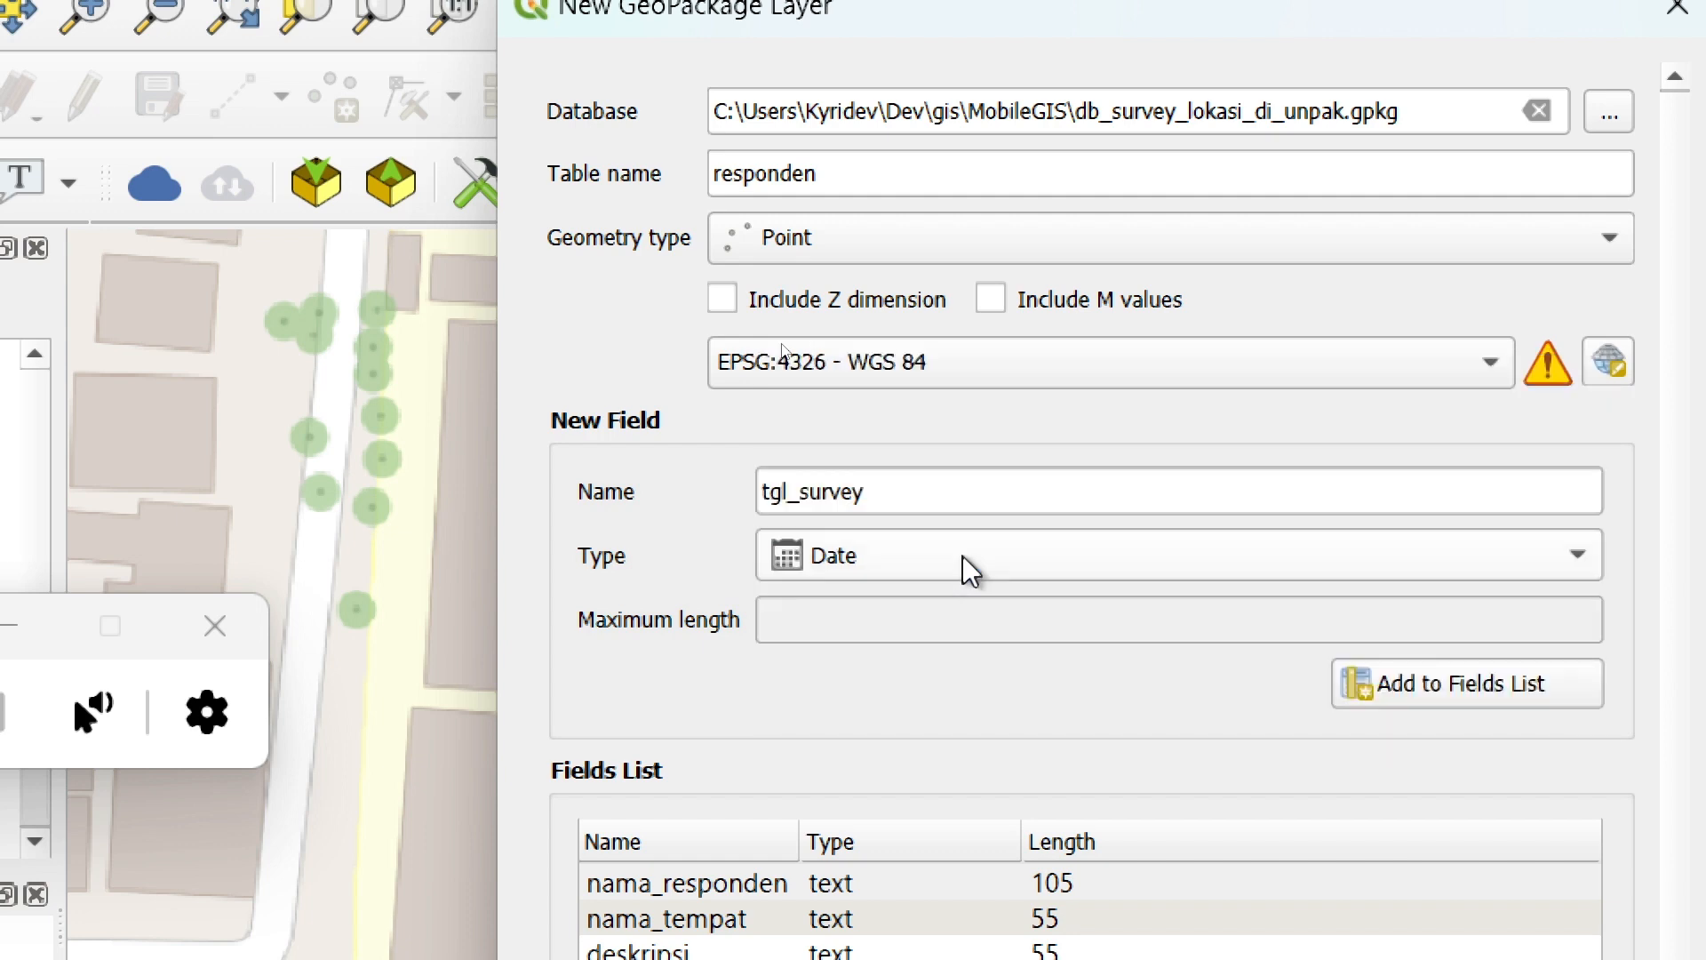
click(1555, 702)
- Add a Text (string) field named cocok_untuk with a maximum length of 25 to the layer's fields list
click(838, 471)
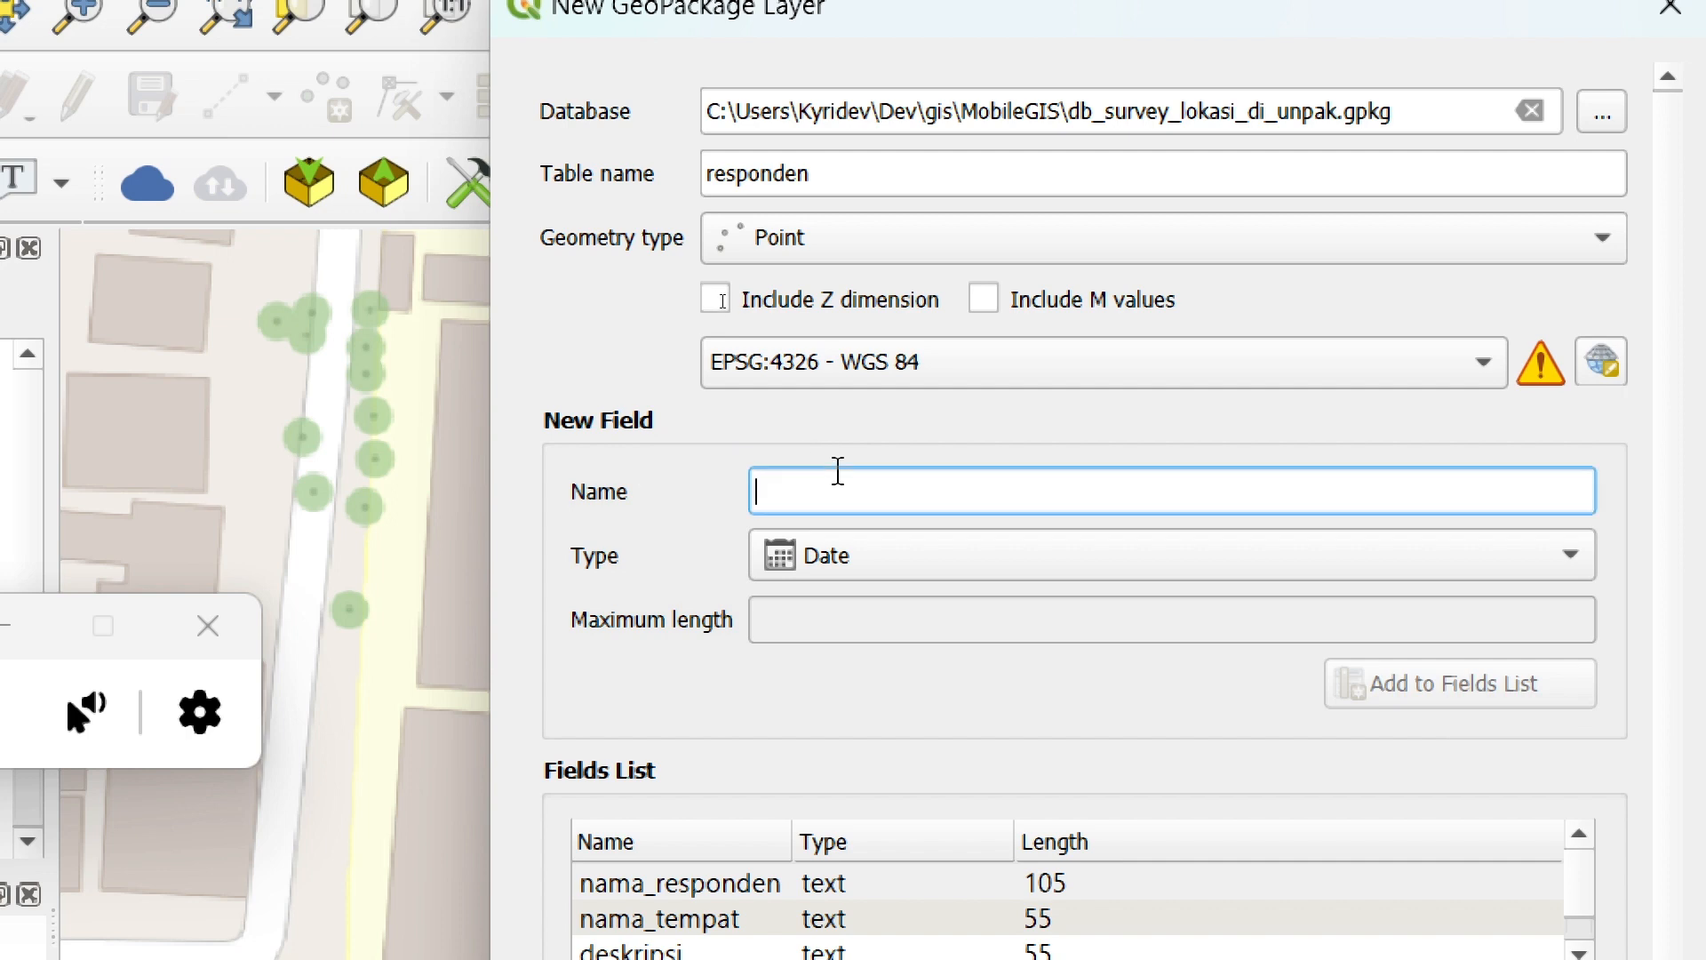
text(cocok_un)
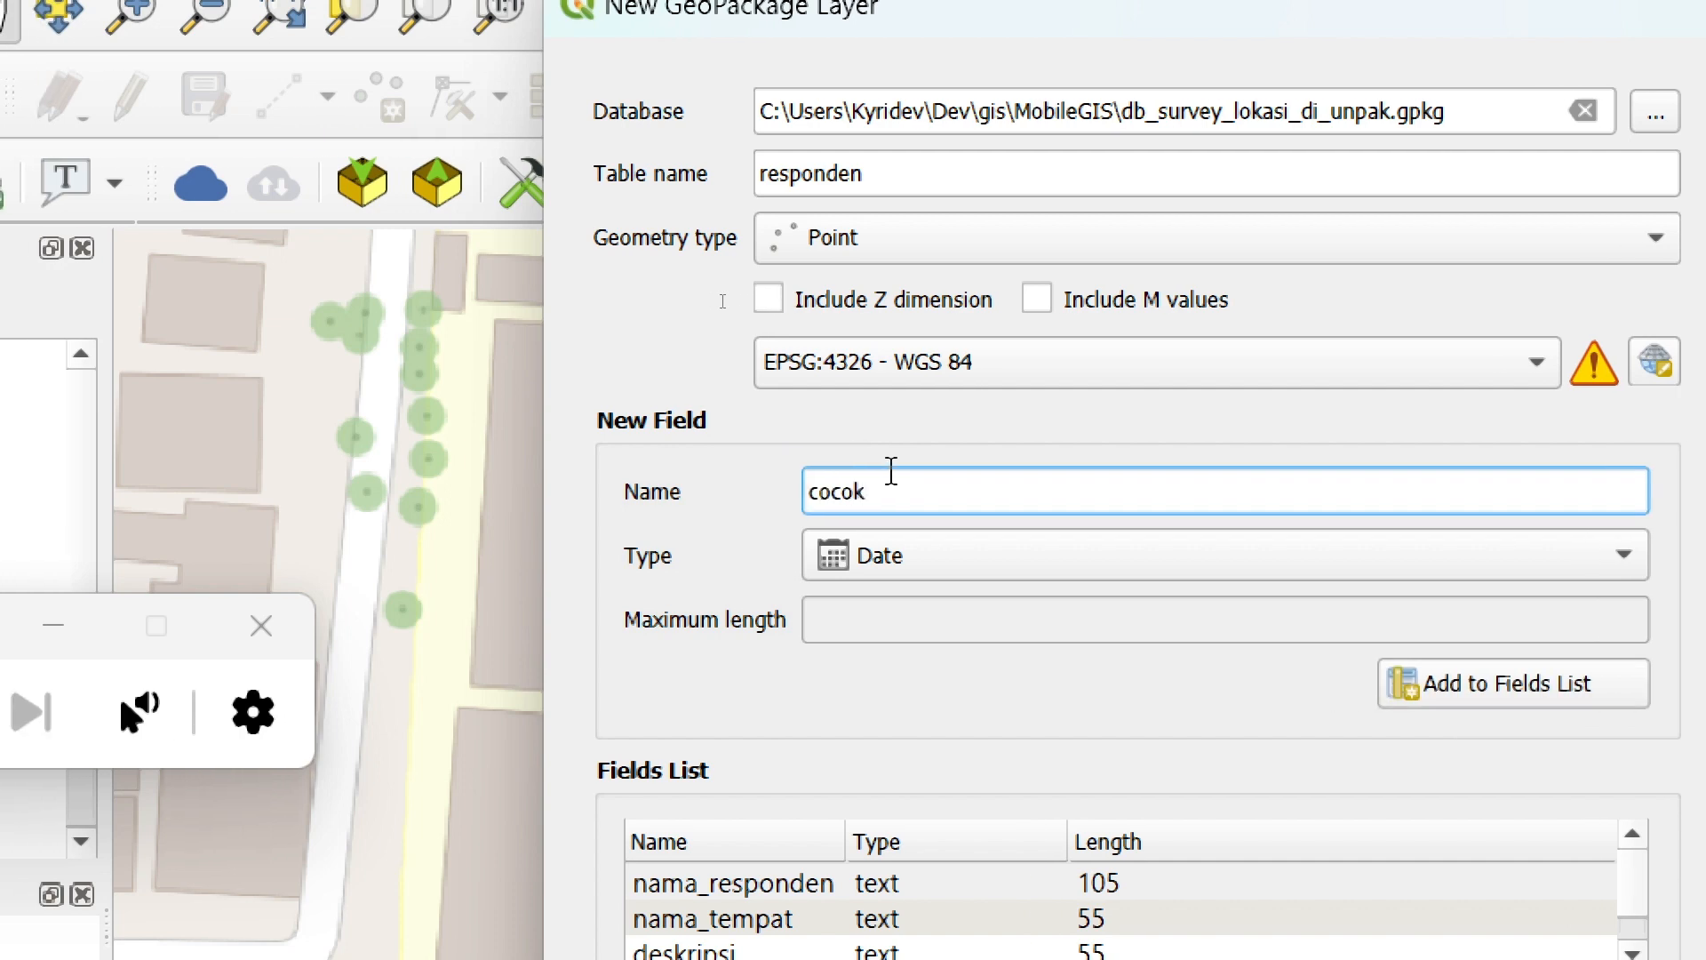
text(tuk)
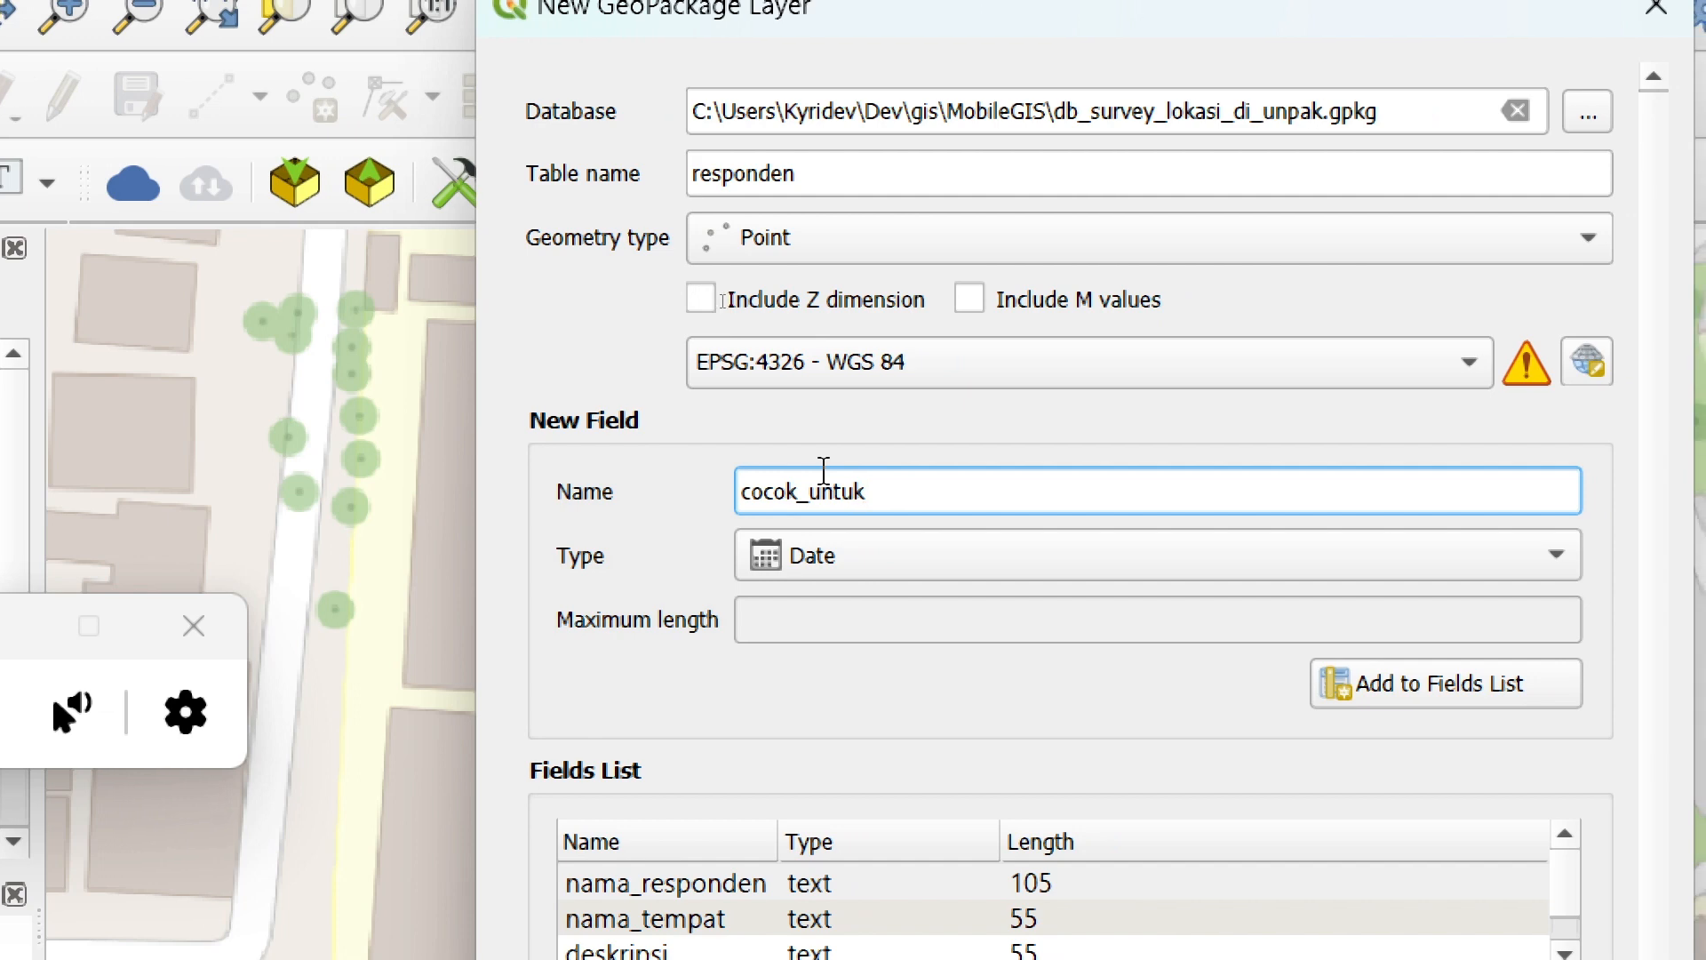
click(931, 569)
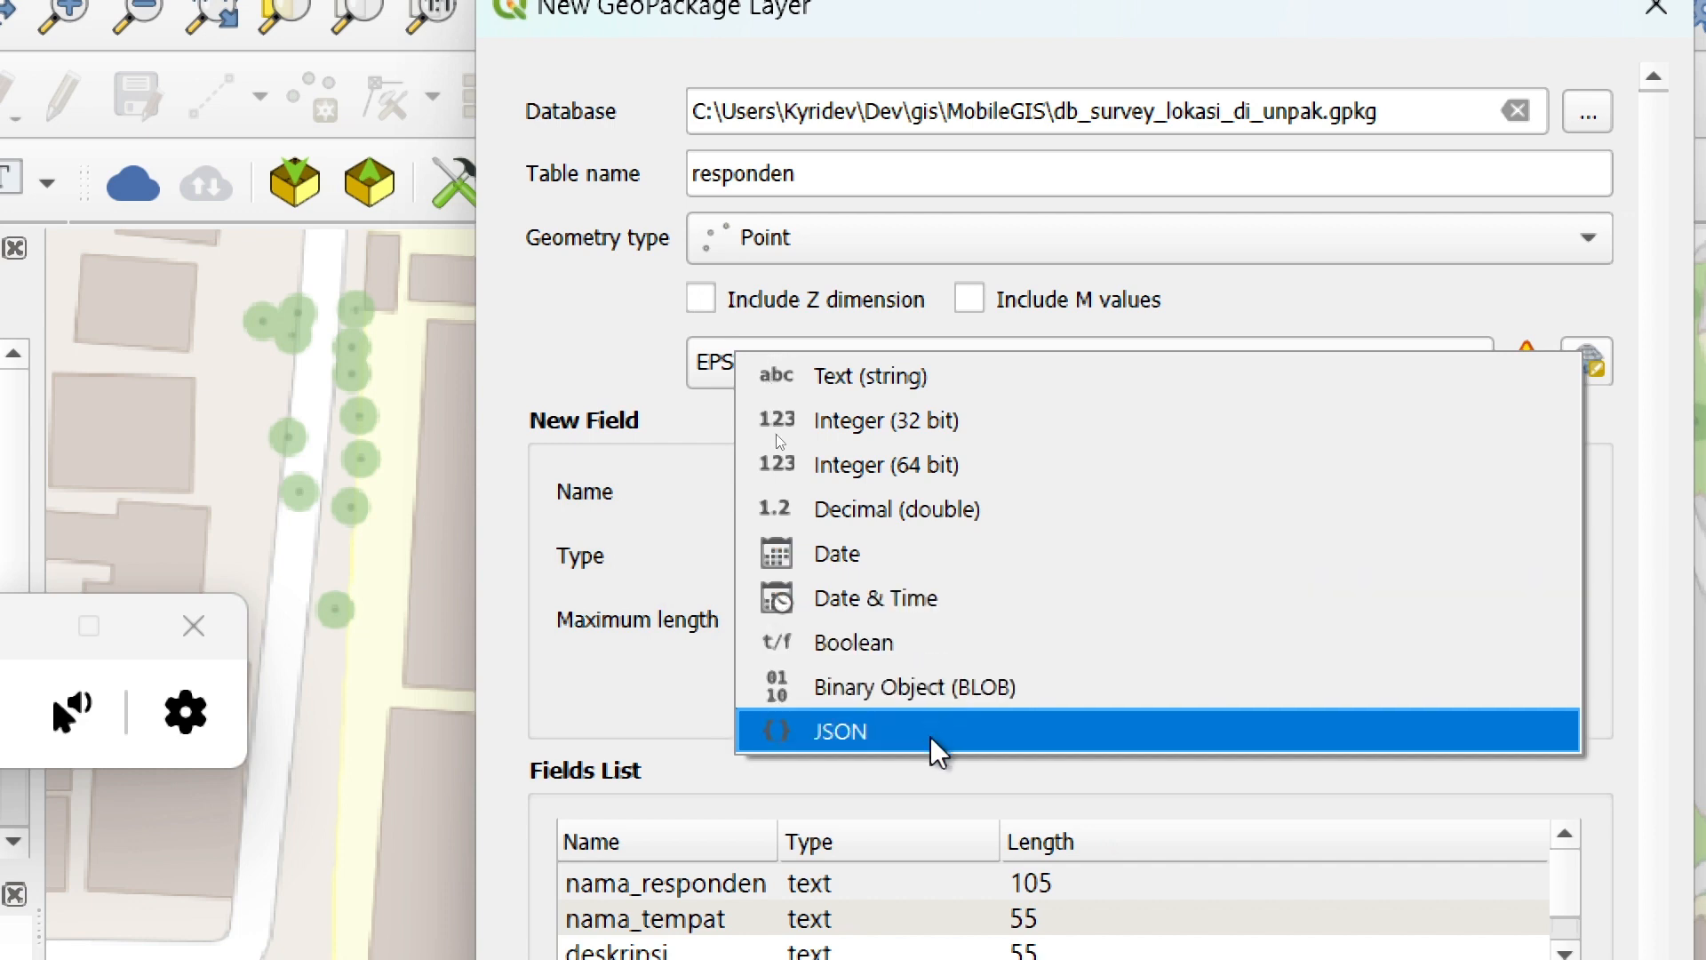
click(1137, 384)
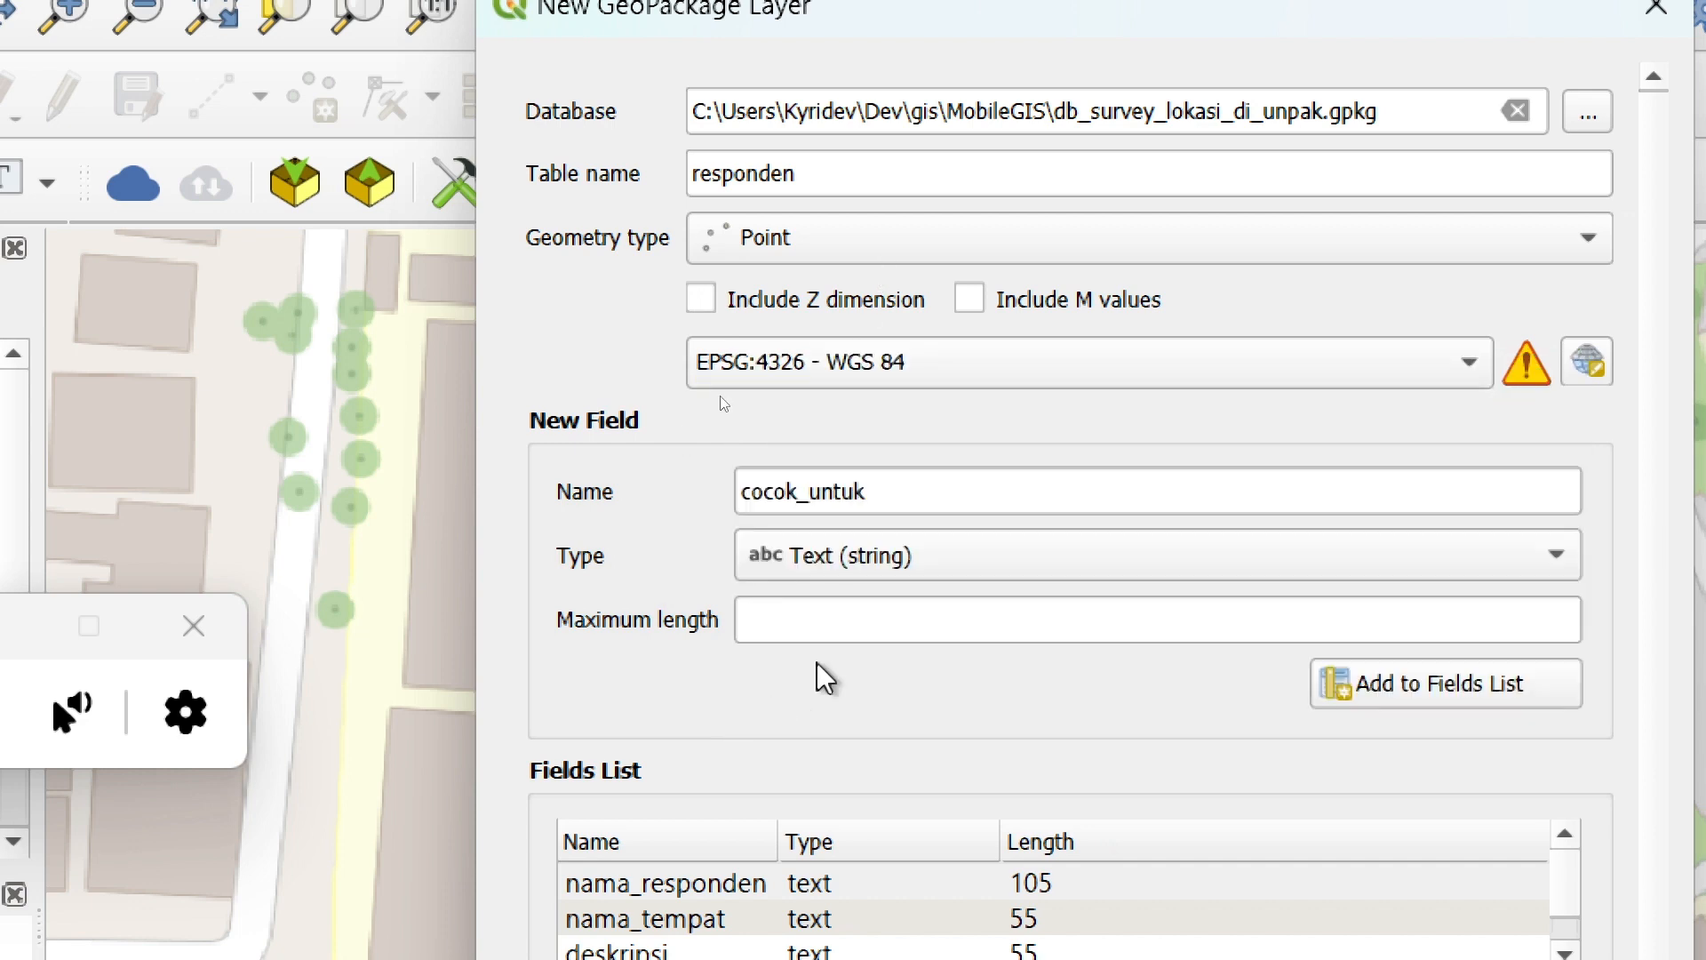
click(920, 619)
text(55)
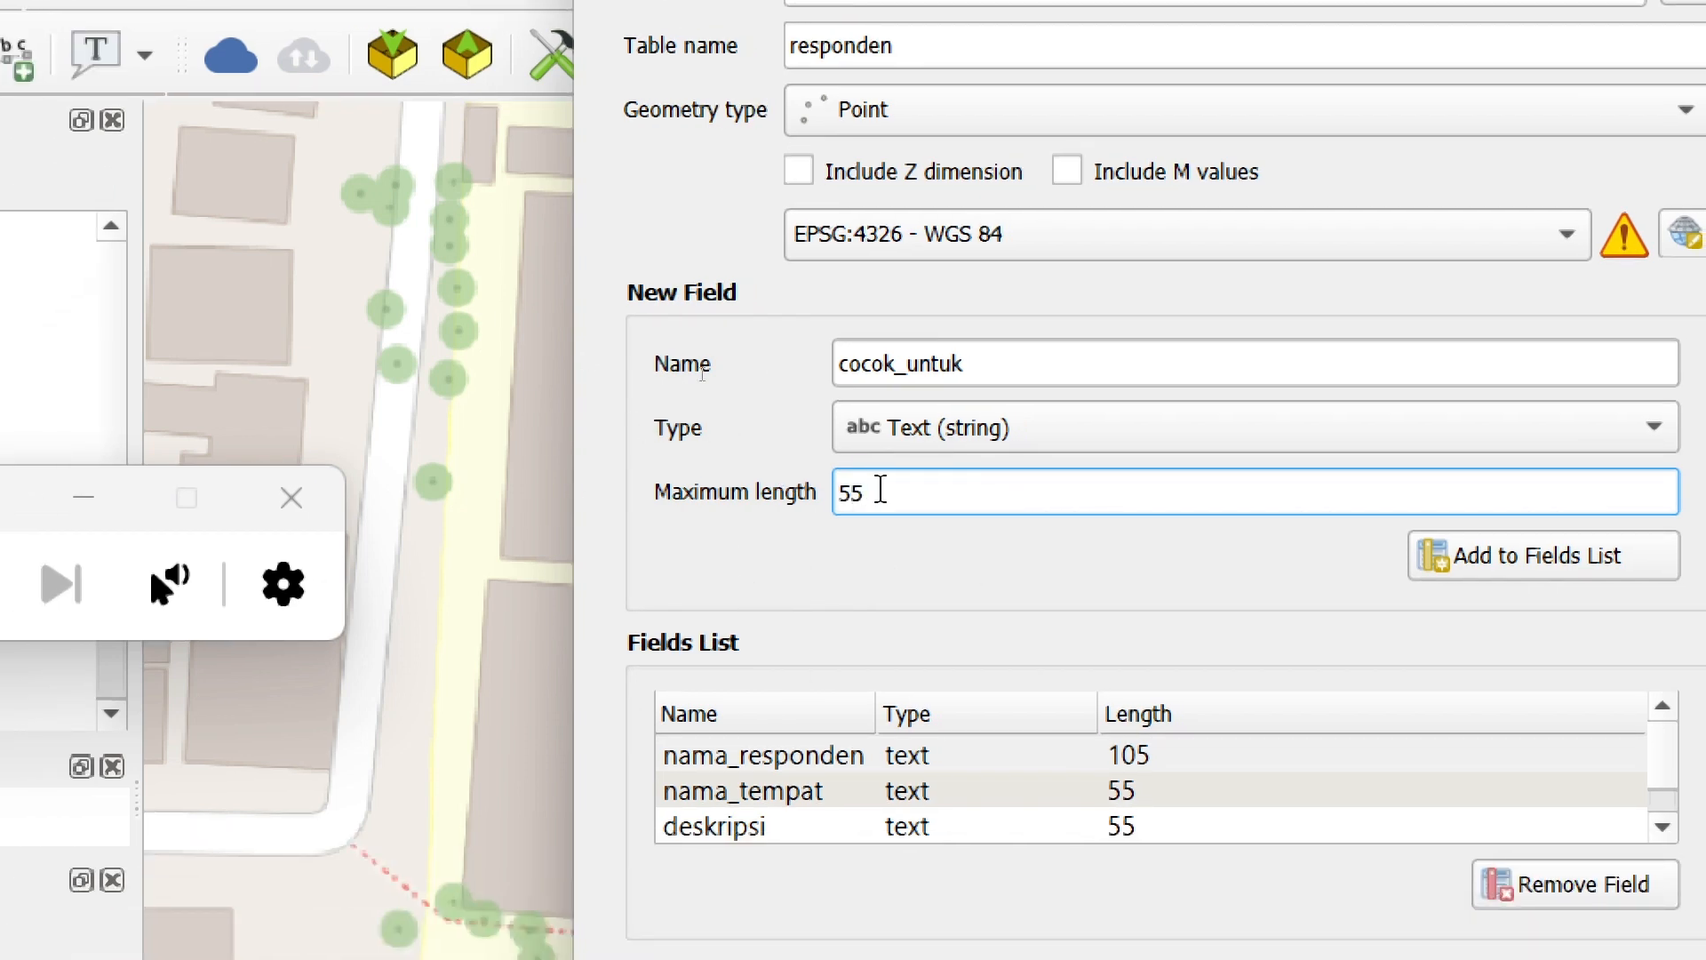
key(BackSpace)
key(BackSpace)
text(25)
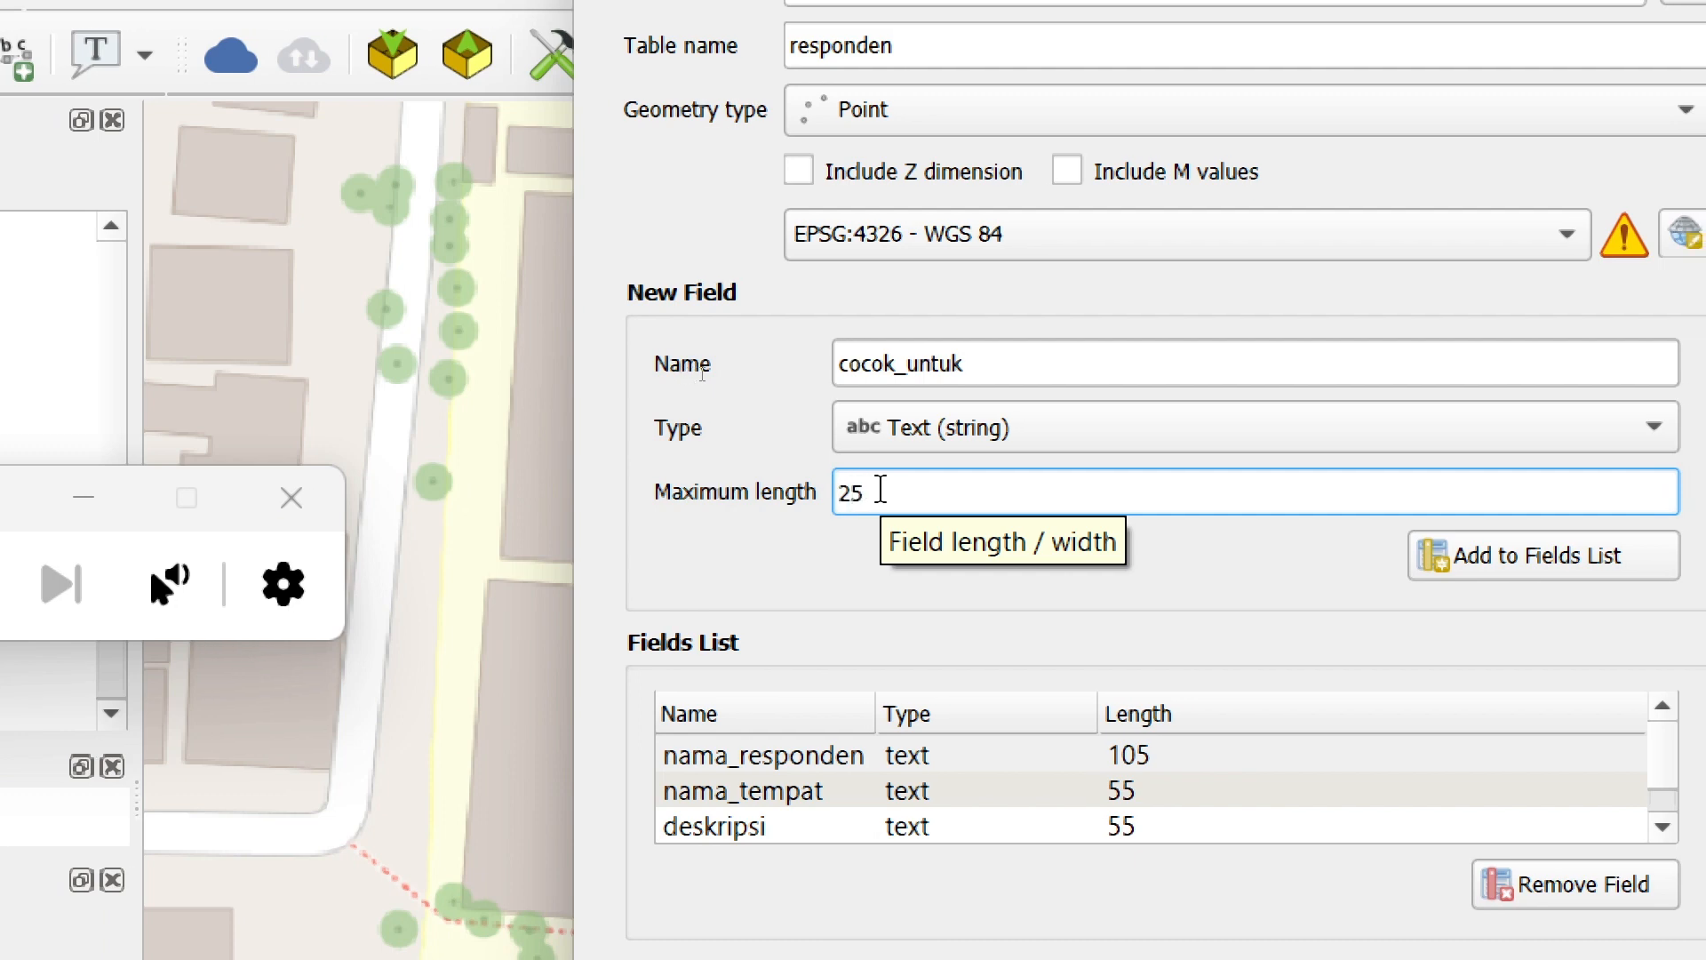
click(1293, 563)
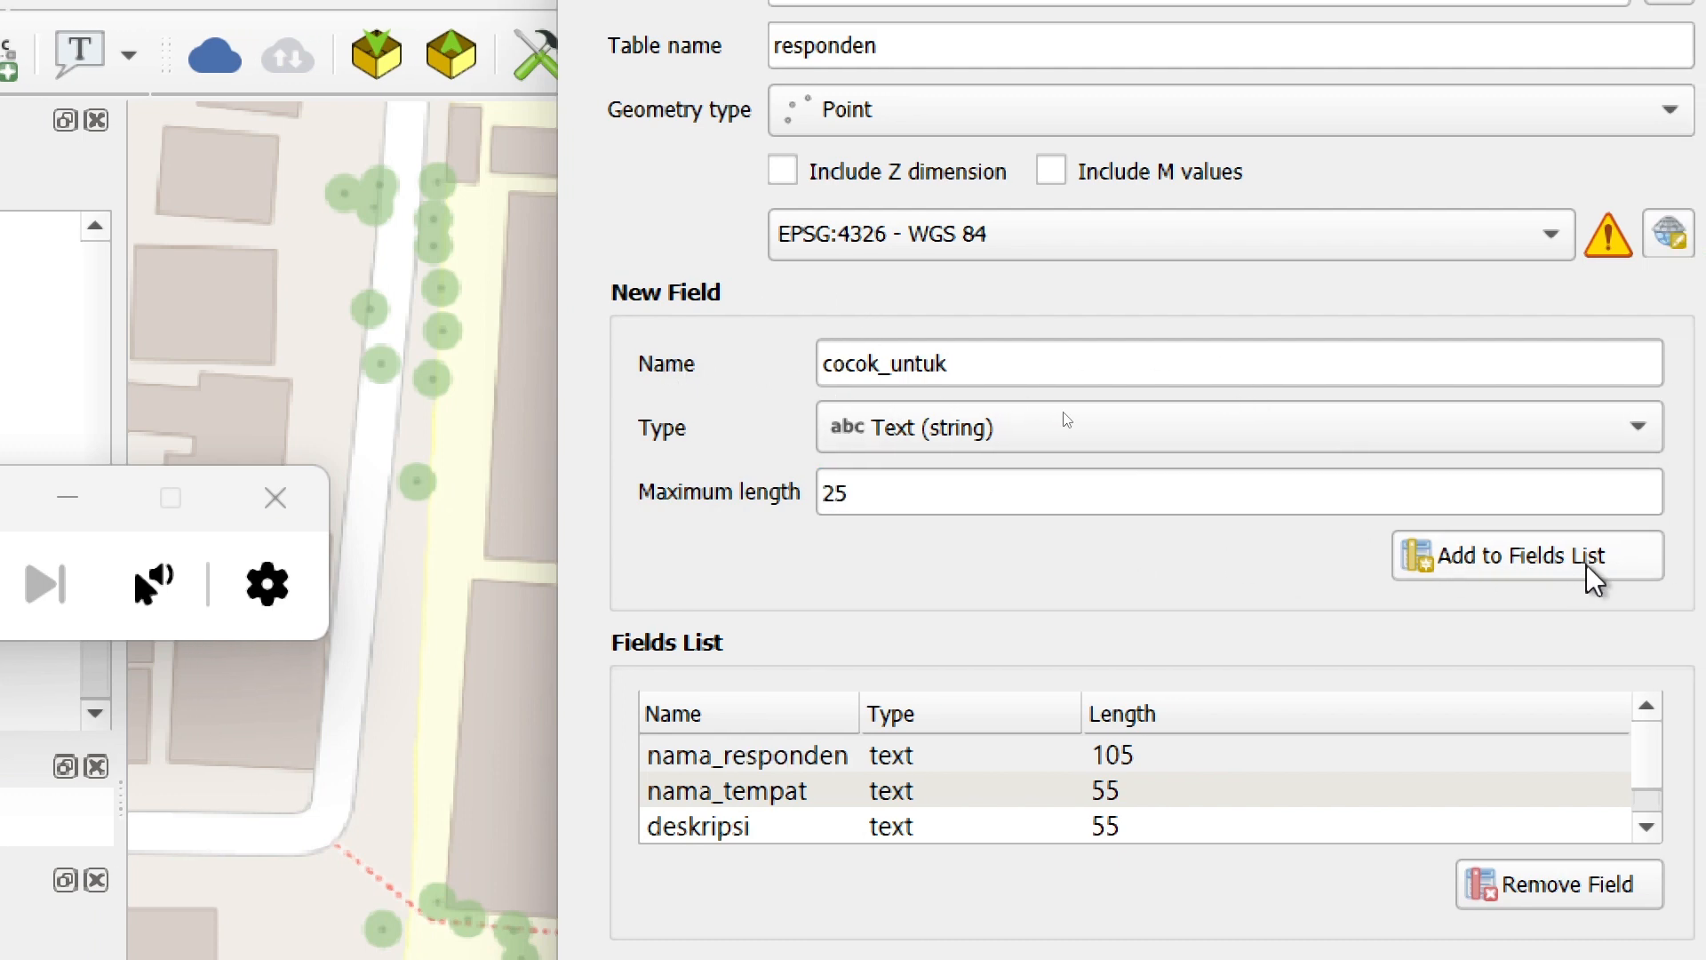
click(1462, 564)
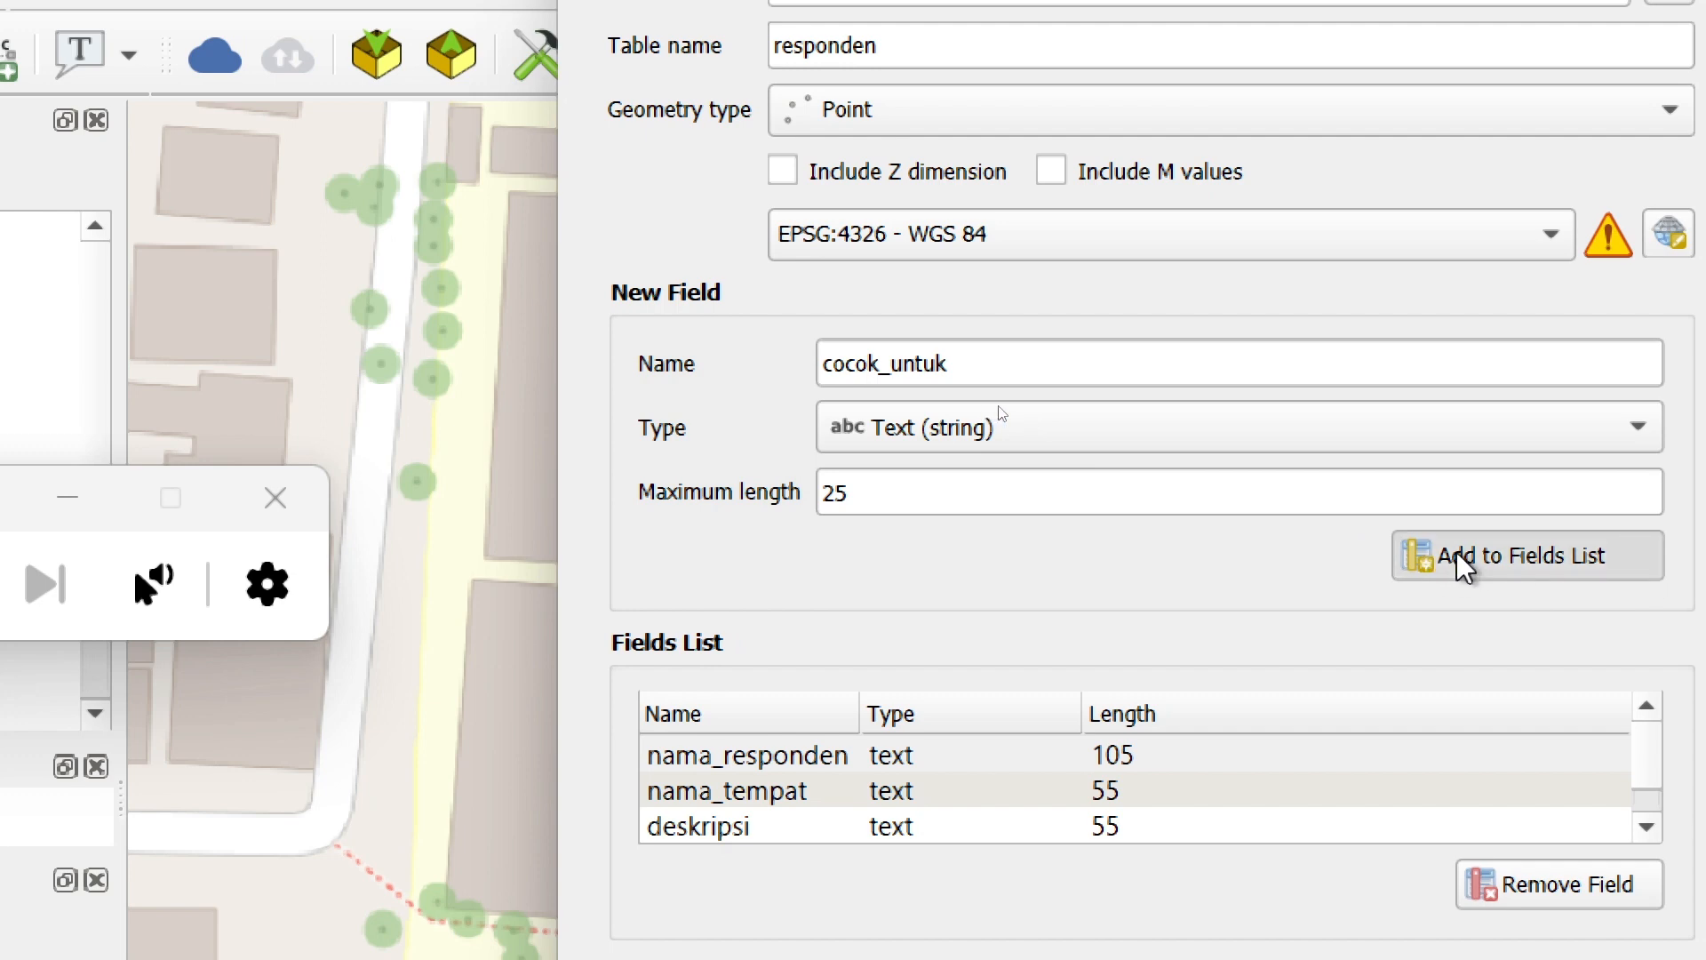
- Add a field named luas(m2) of type Integer (64 bit) to the layer's fields list
click(880, 363)
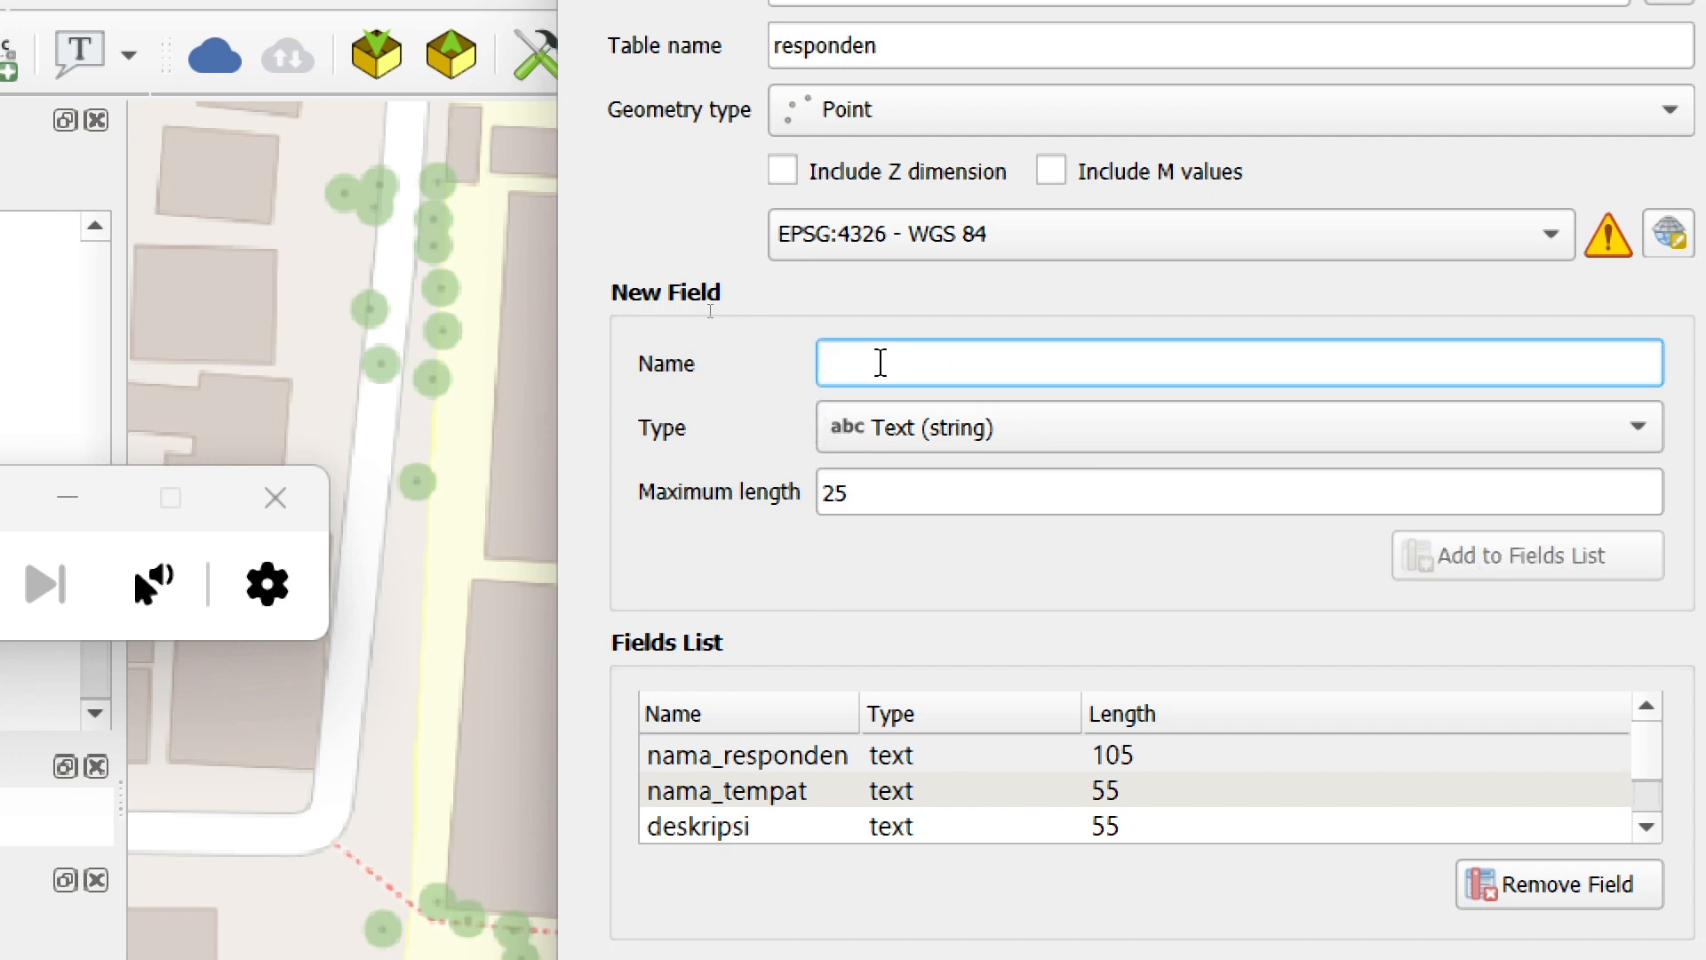
text(luas ()
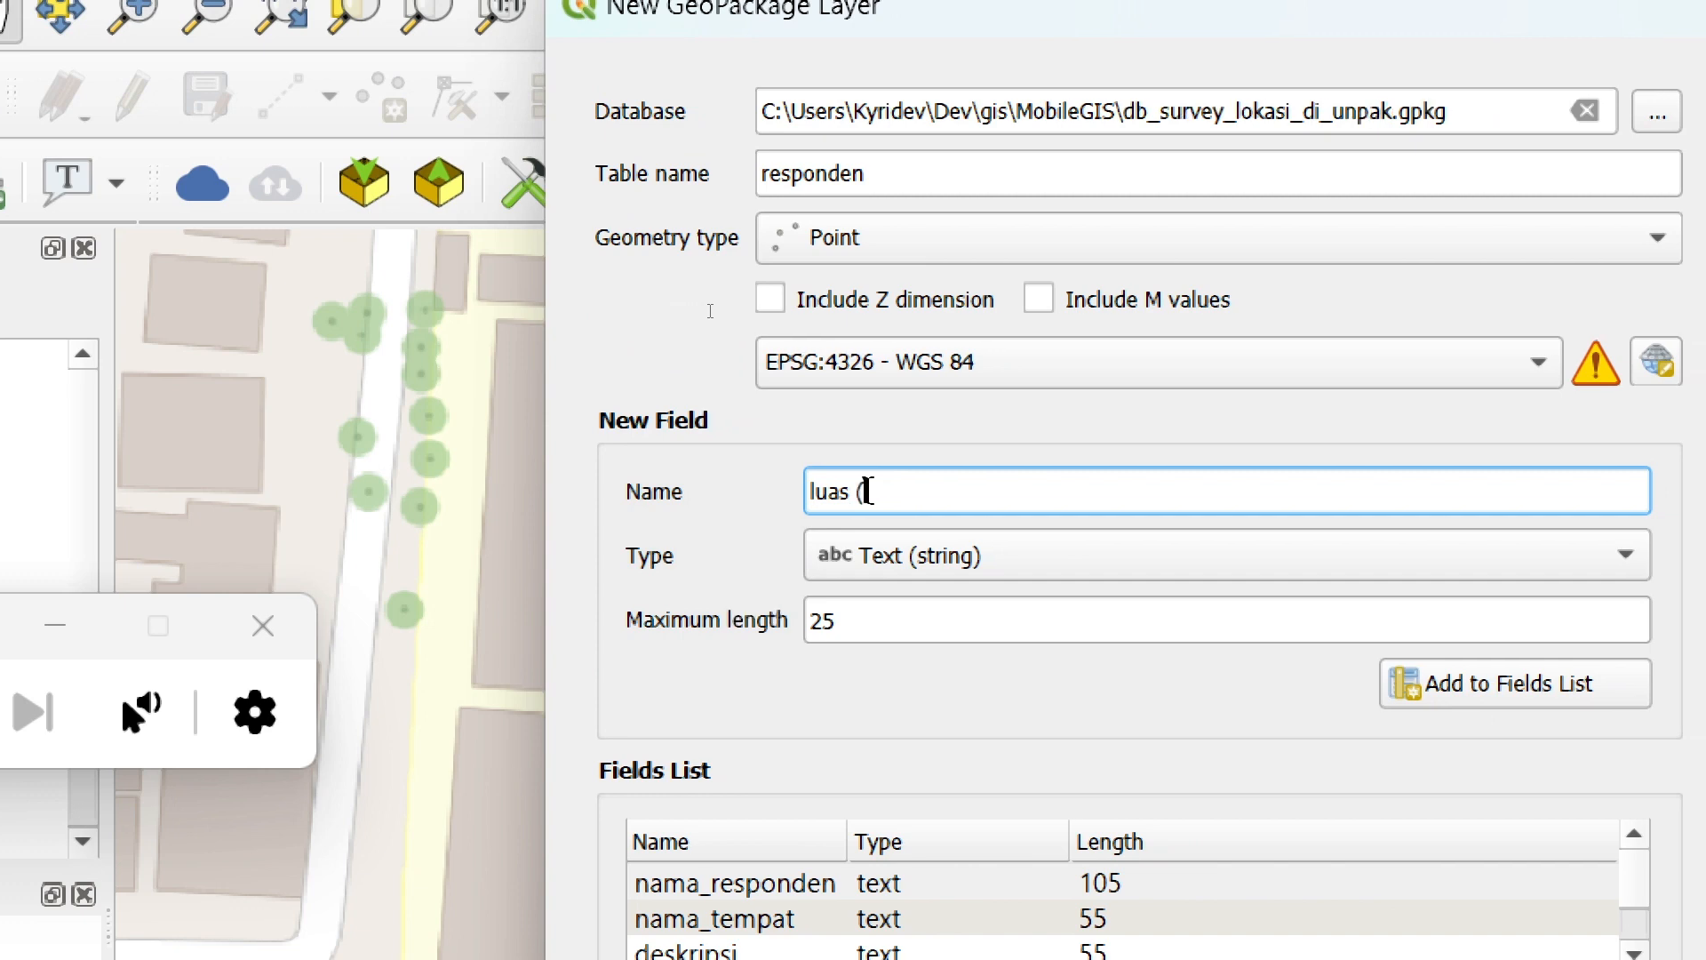
text(m2)
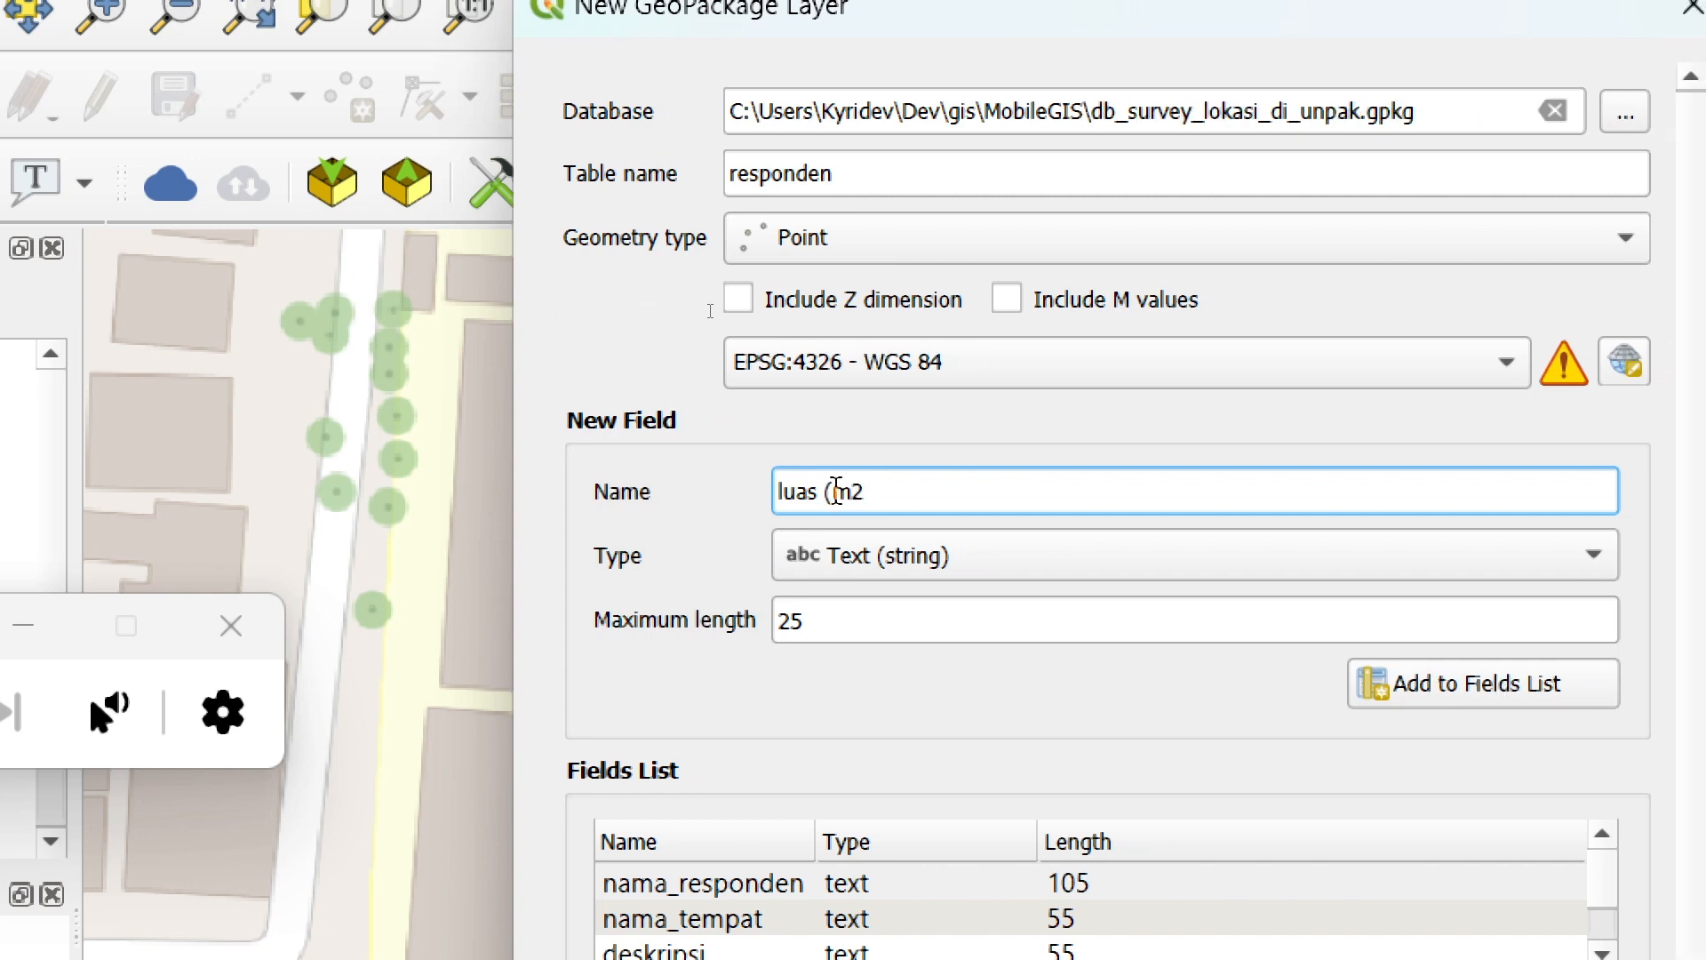
text())
key(Left)
key(Left)
key(Left)
key(Left)
key(BackSpace)
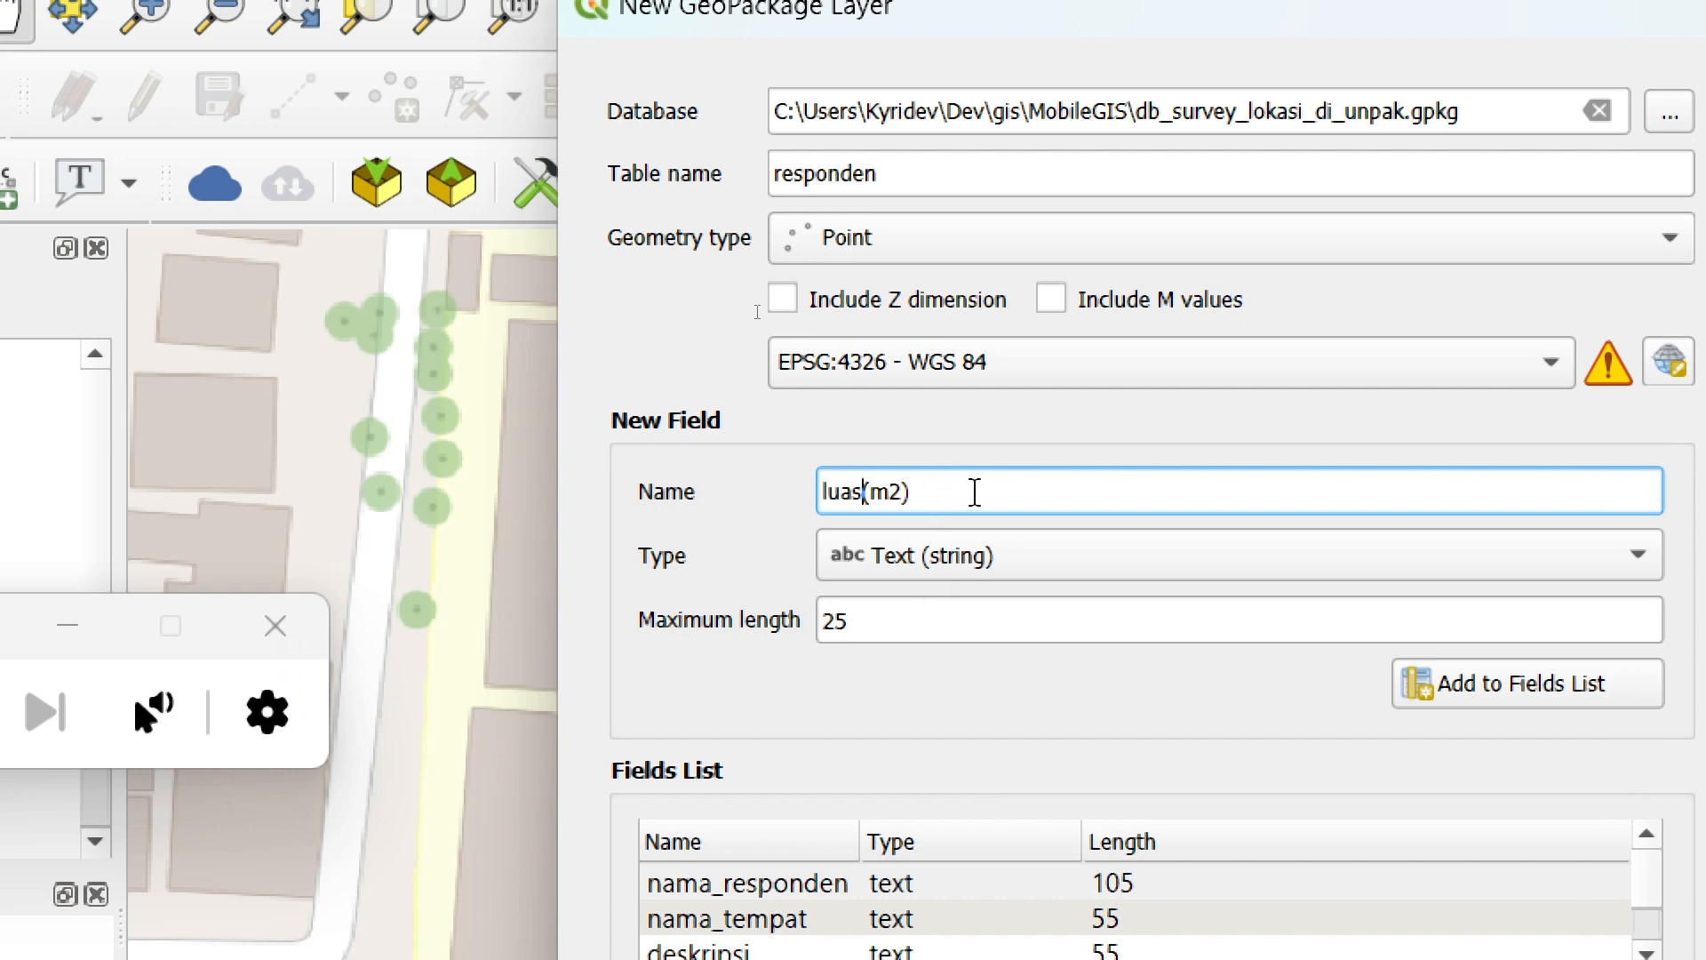
drag(974, 492, 935, 480)
click(1016, 573)
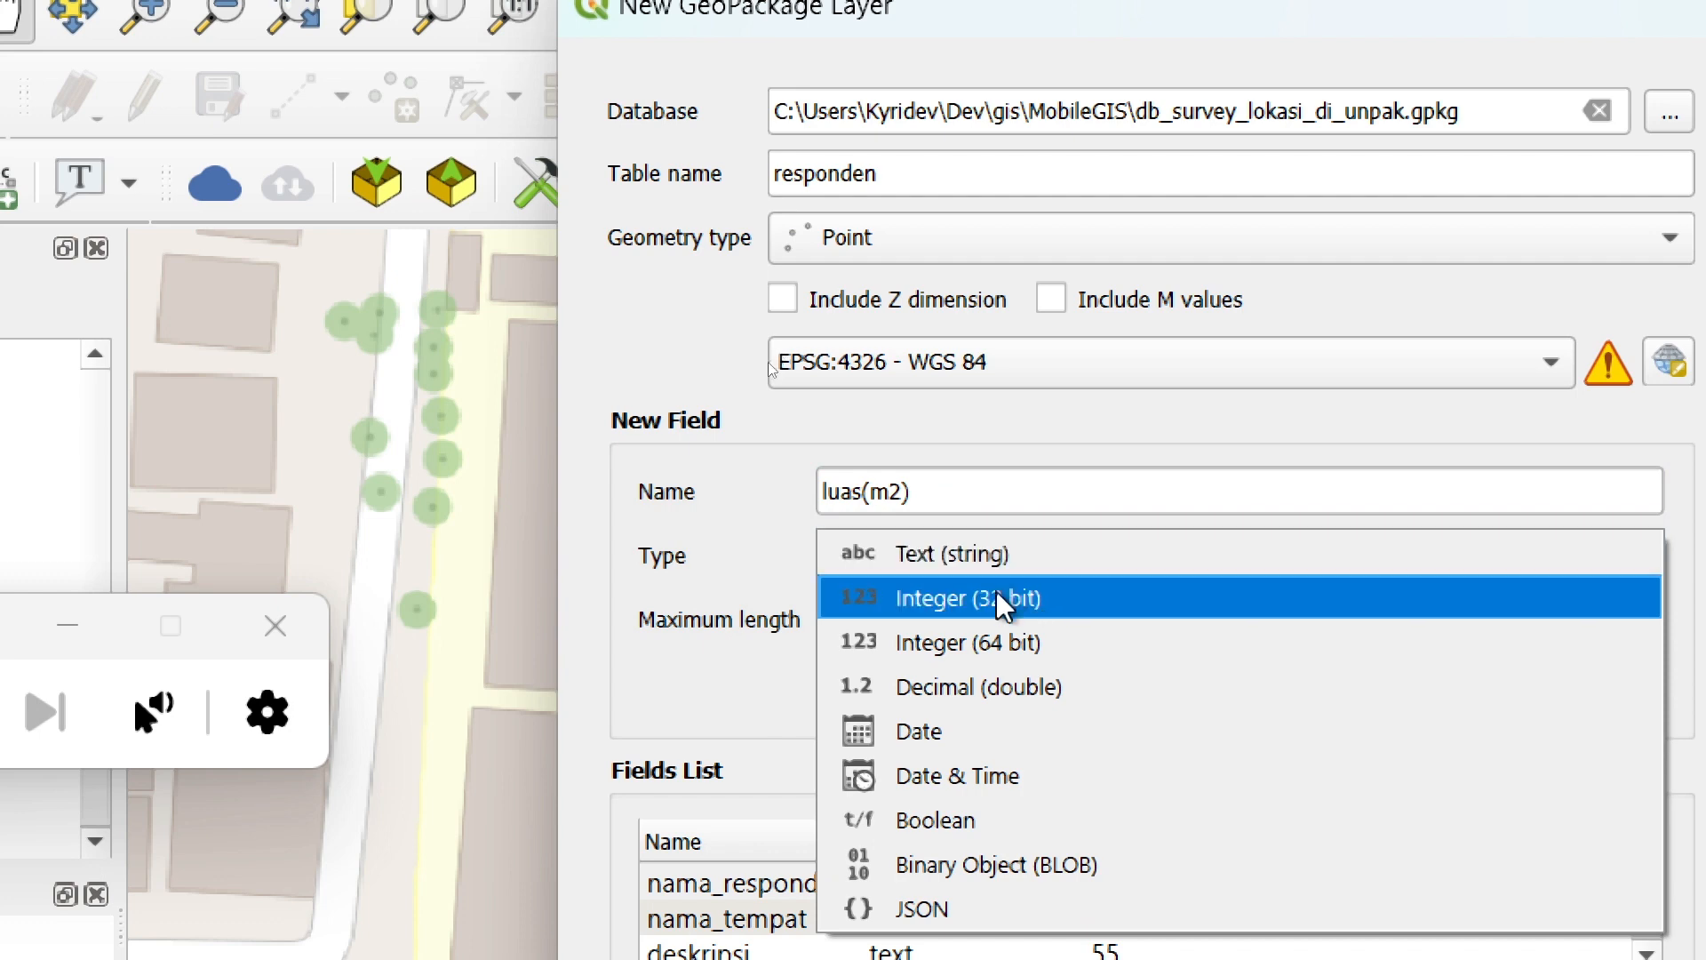
click(1014, 657)
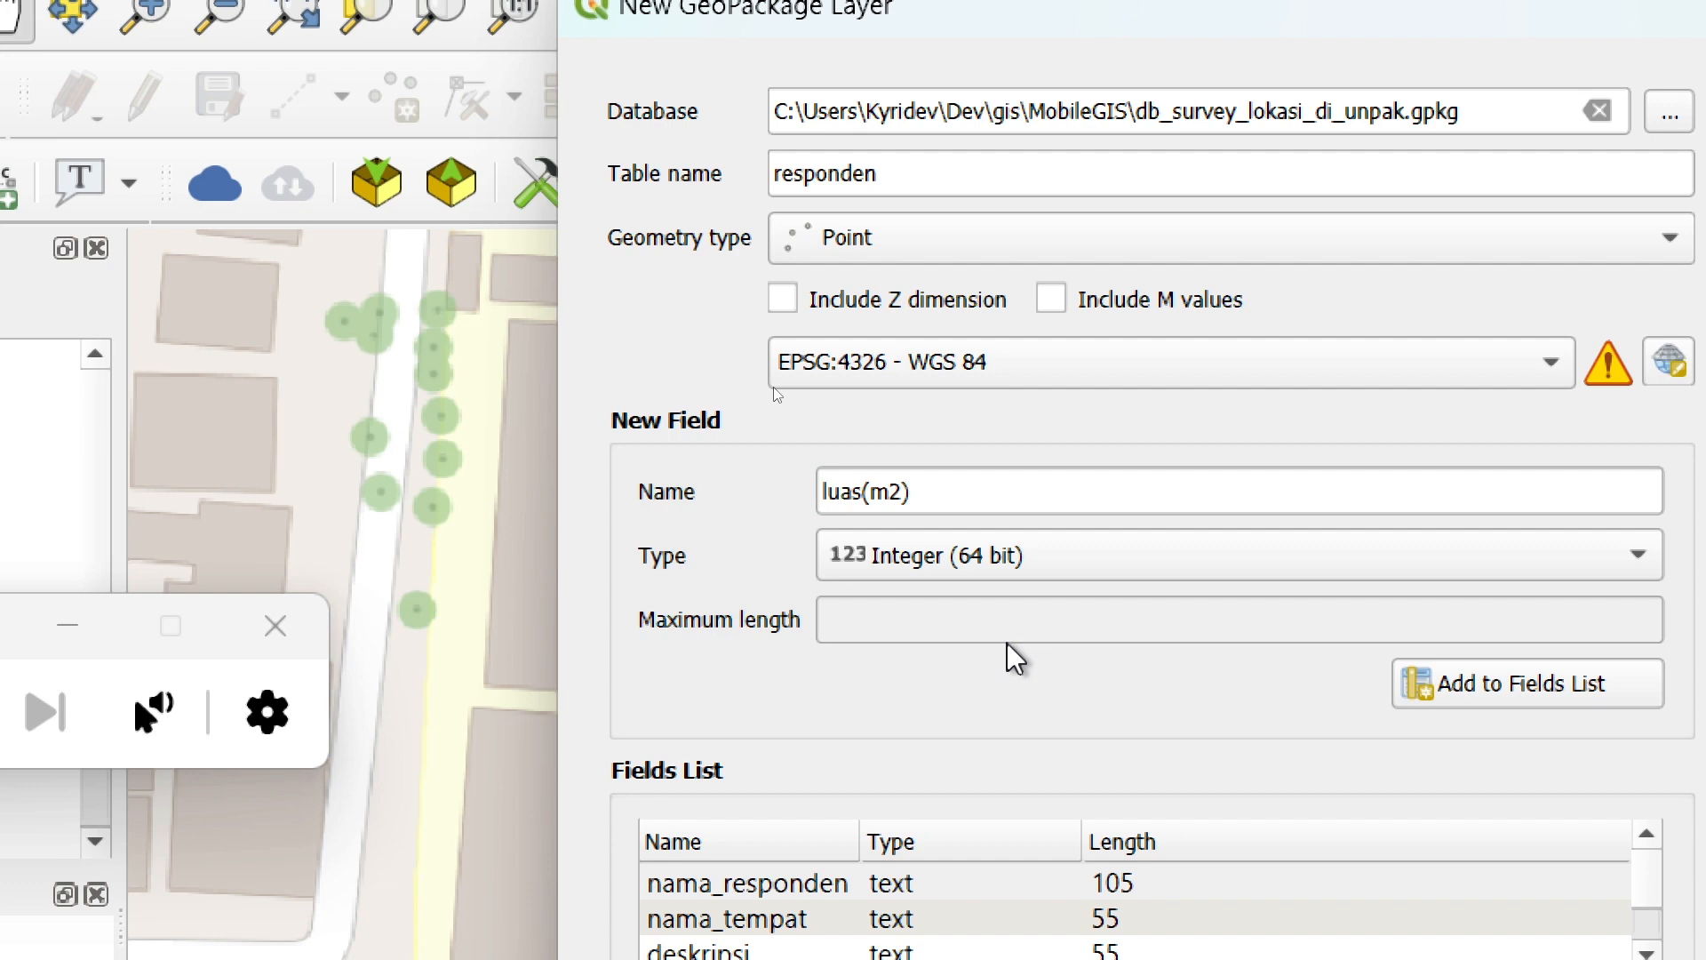
click(1460, 688)
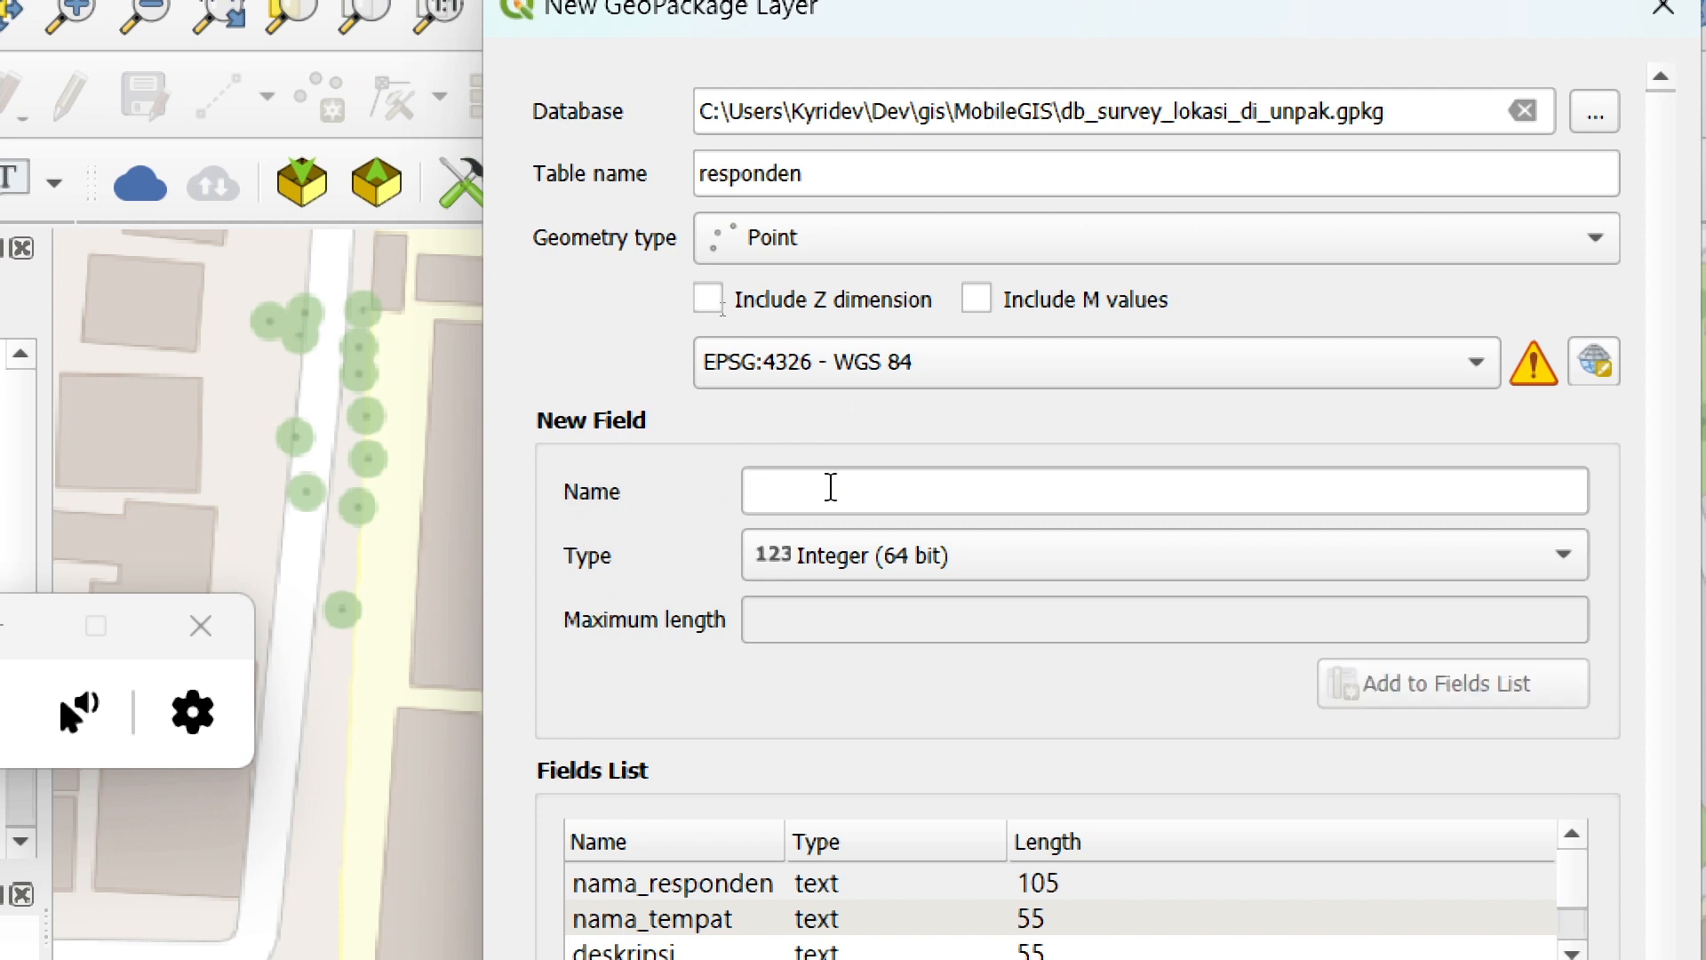
- Add a Text (string) field named foto without a maximum length to the layer's fields list
click(830, 487)
text(foto)
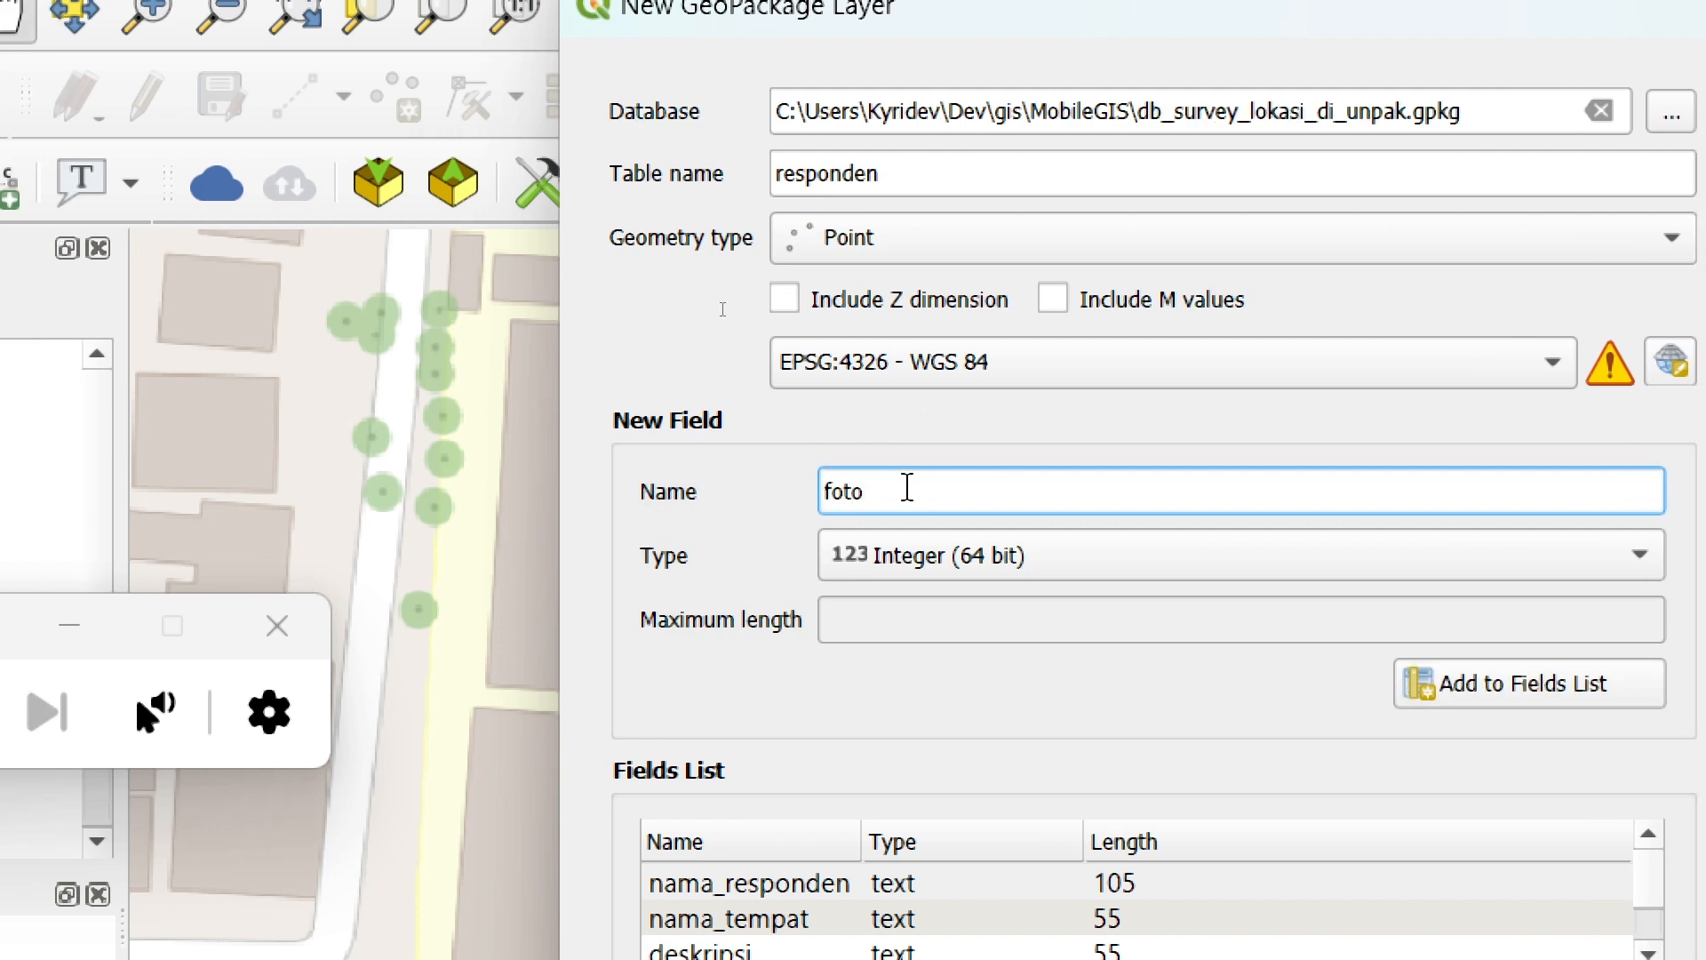
click(1184, 575)
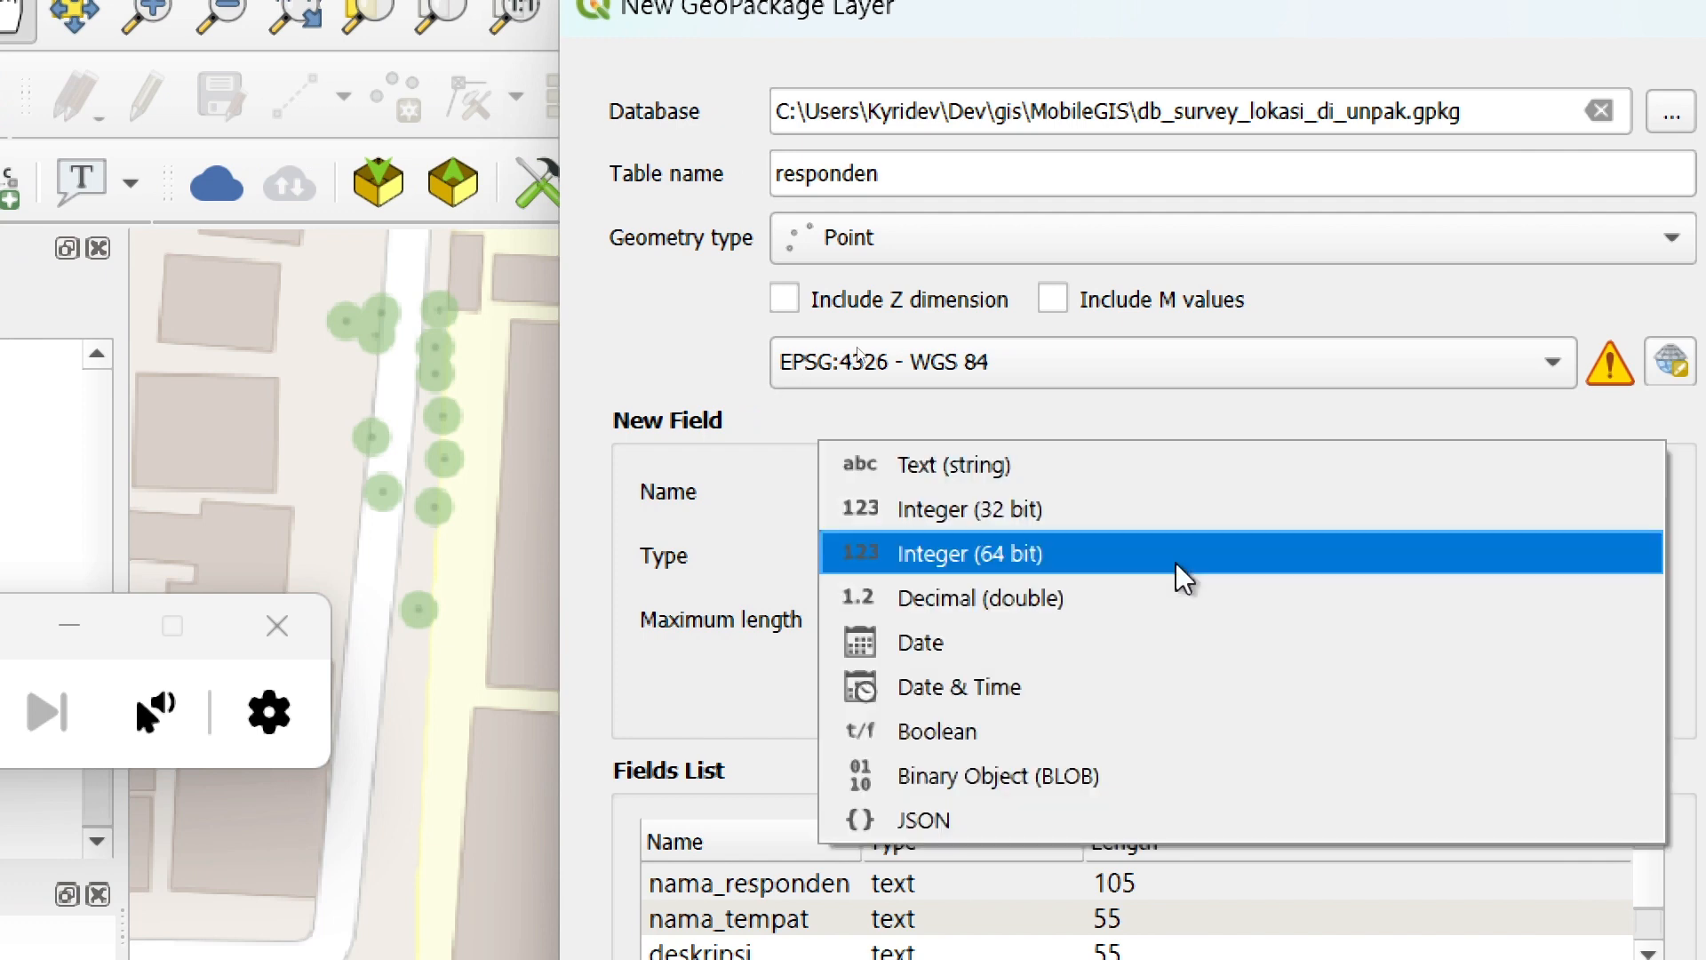
click(1007, 479)
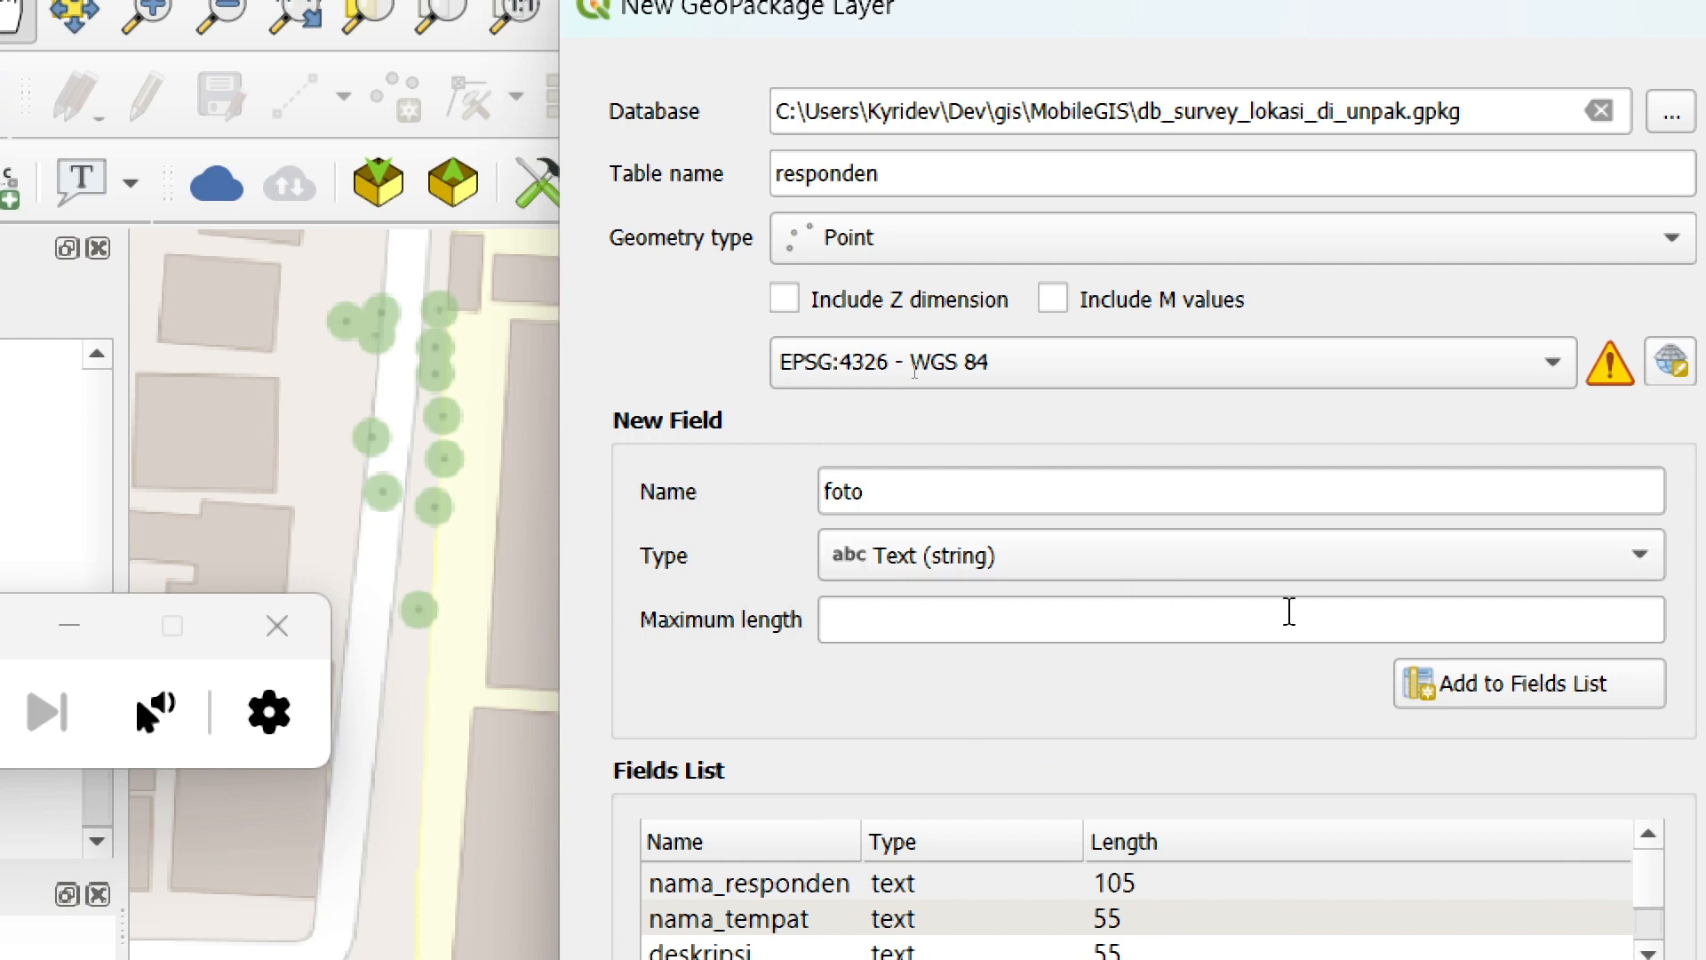
click(1330, 610)
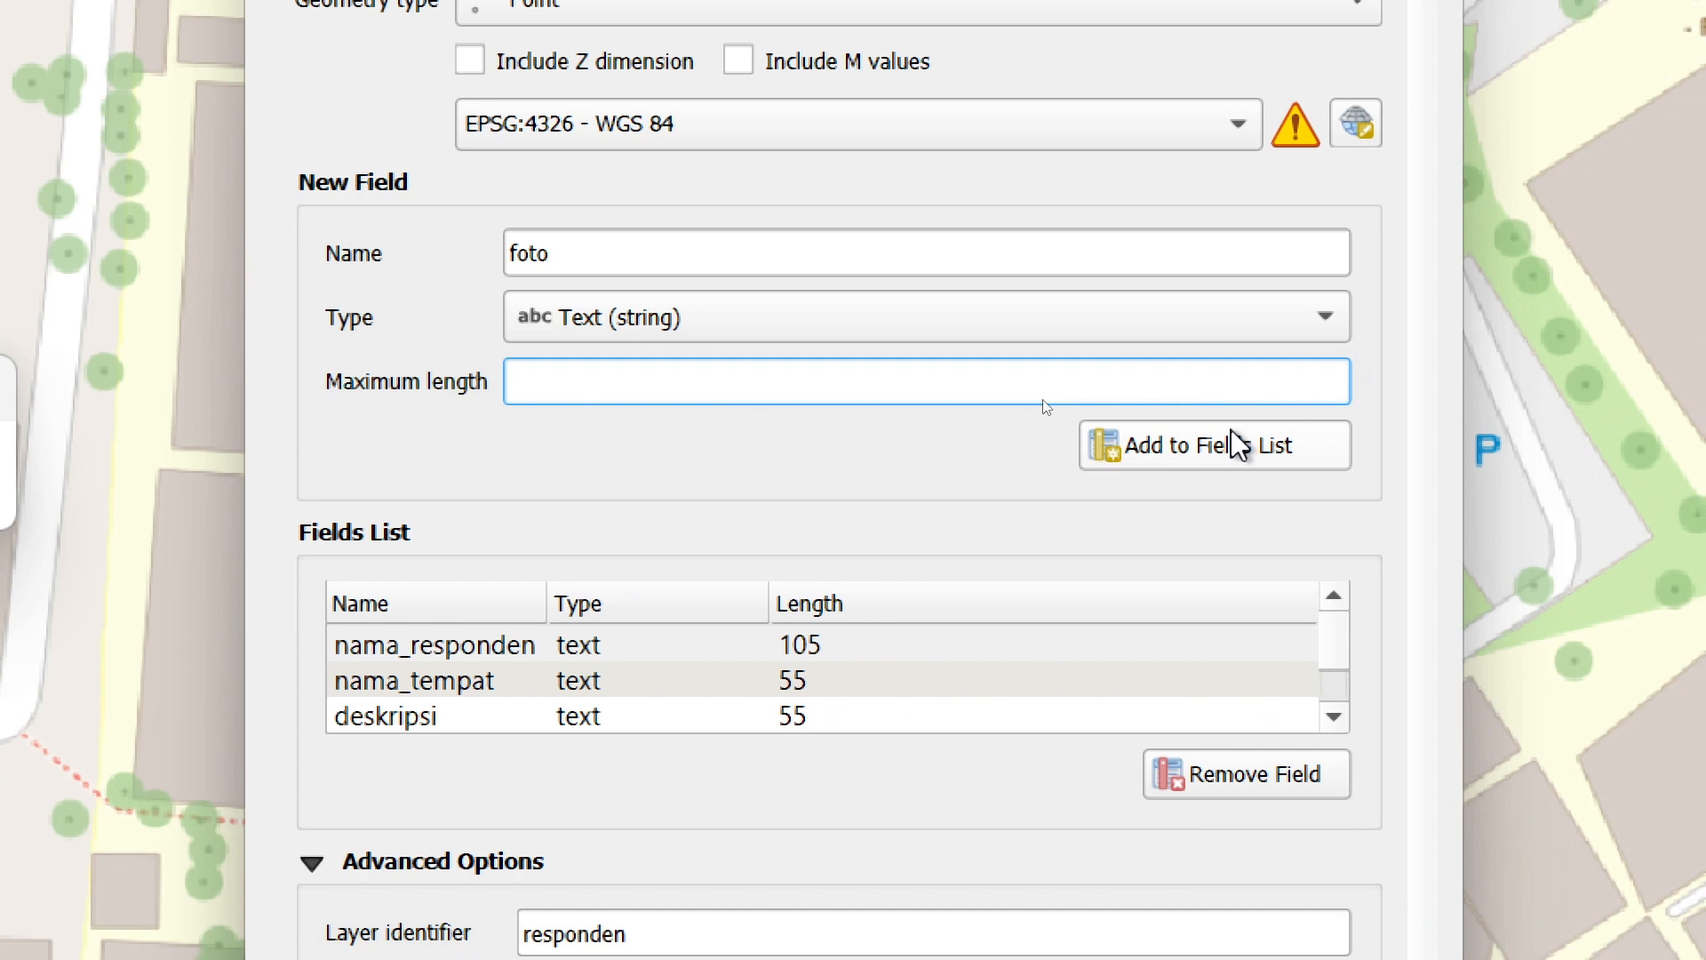
click(1234, 436)
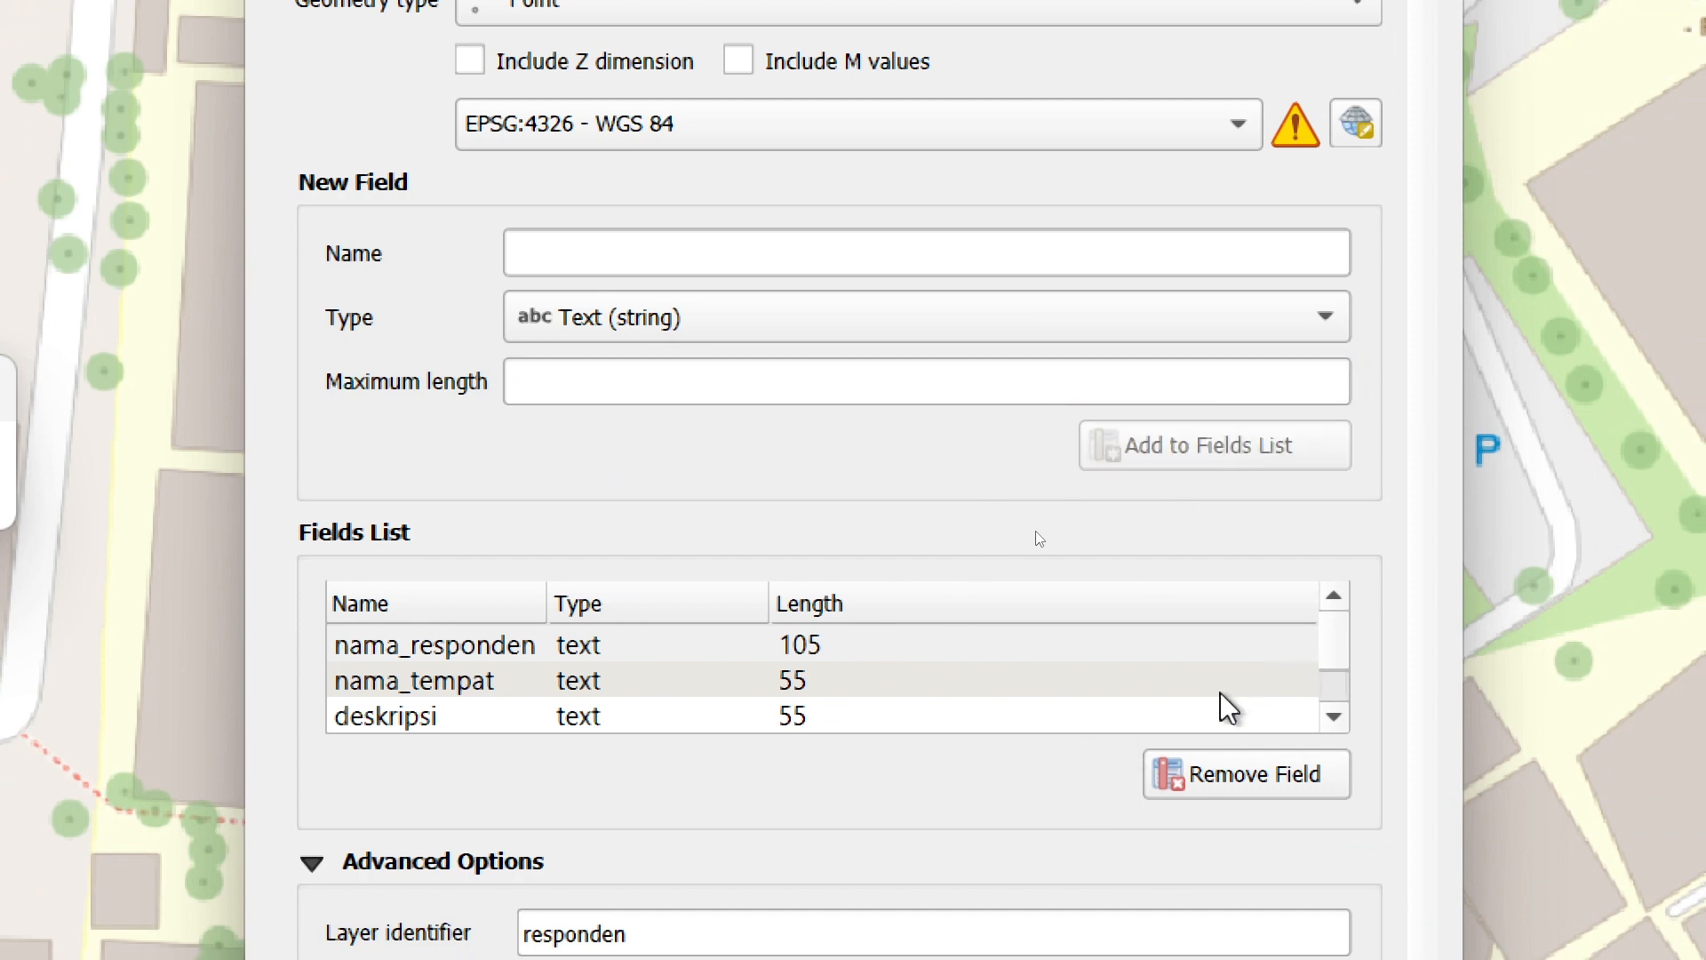
- Review the name, type and length of each entry in the fields list, from nama_responden to foto
click(783, 642)
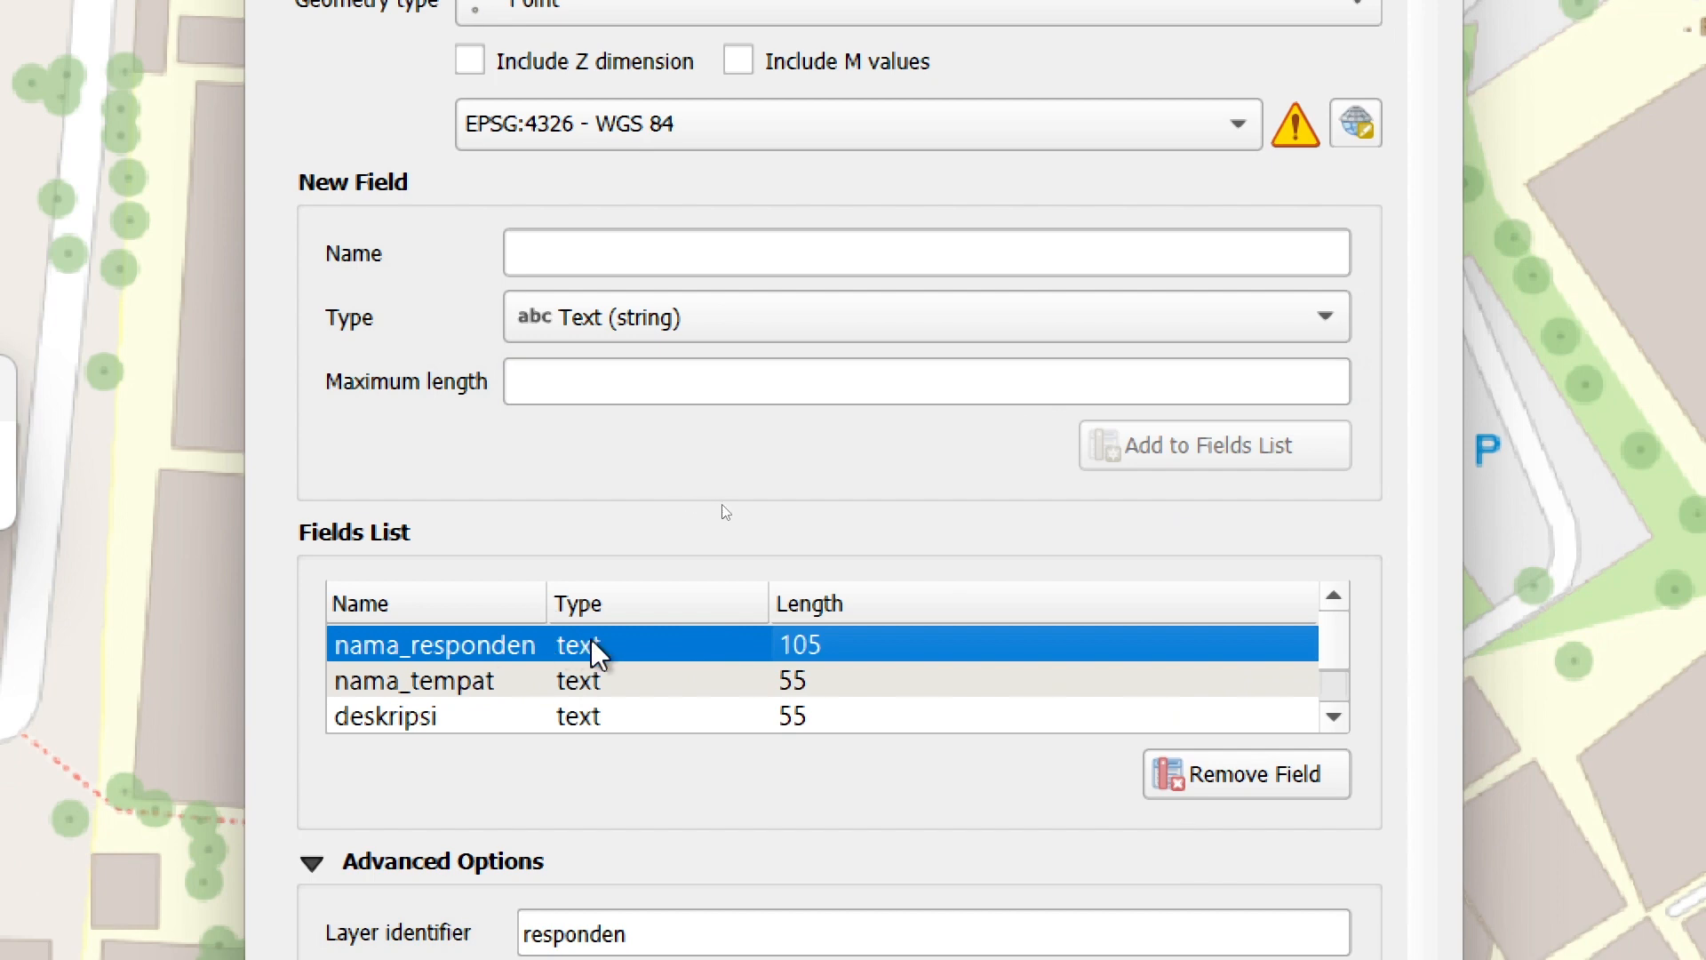
click(598, 686)
key(Down)
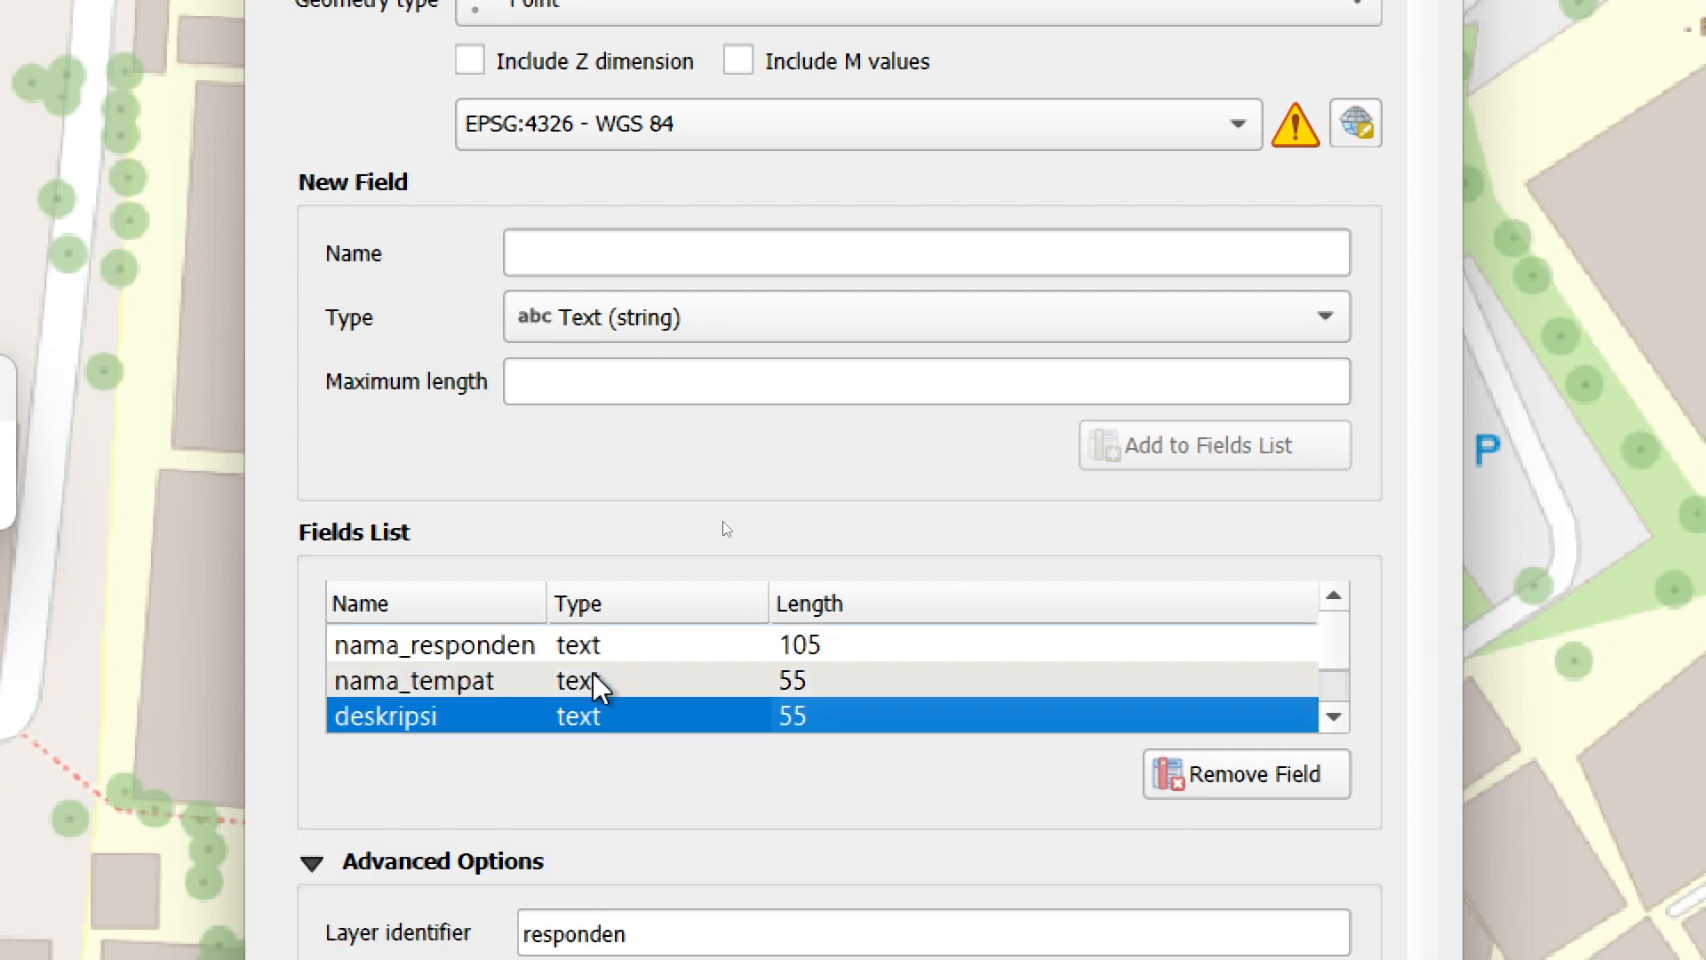
key(Down)
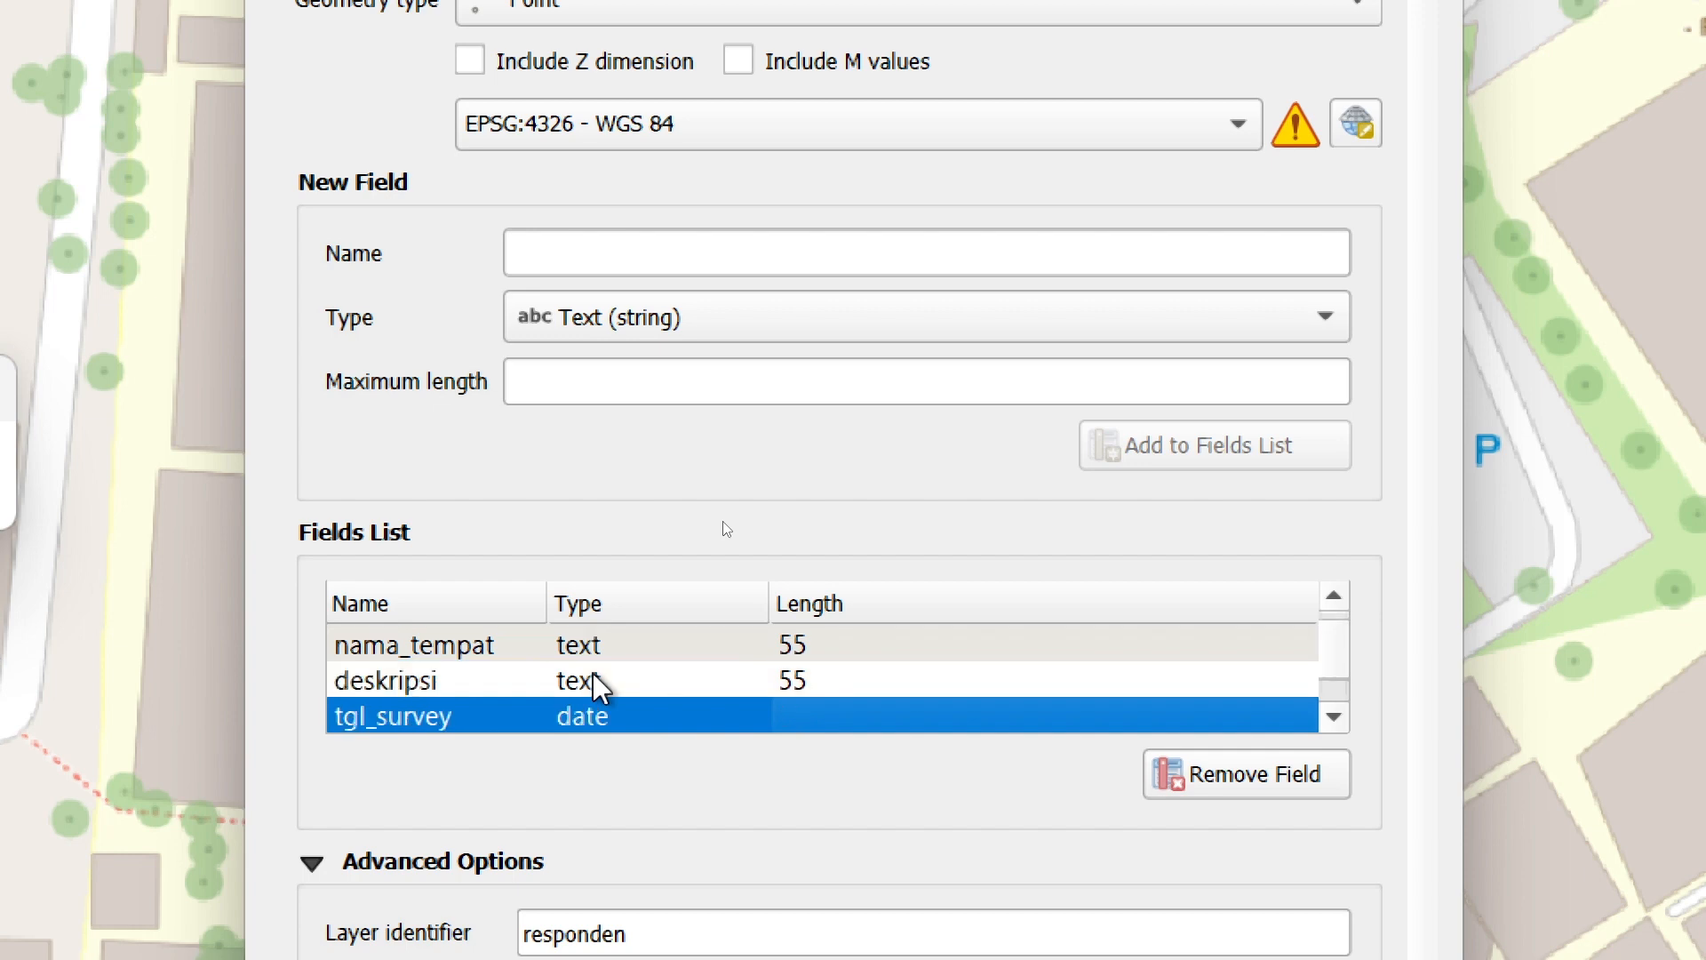
key(Down)
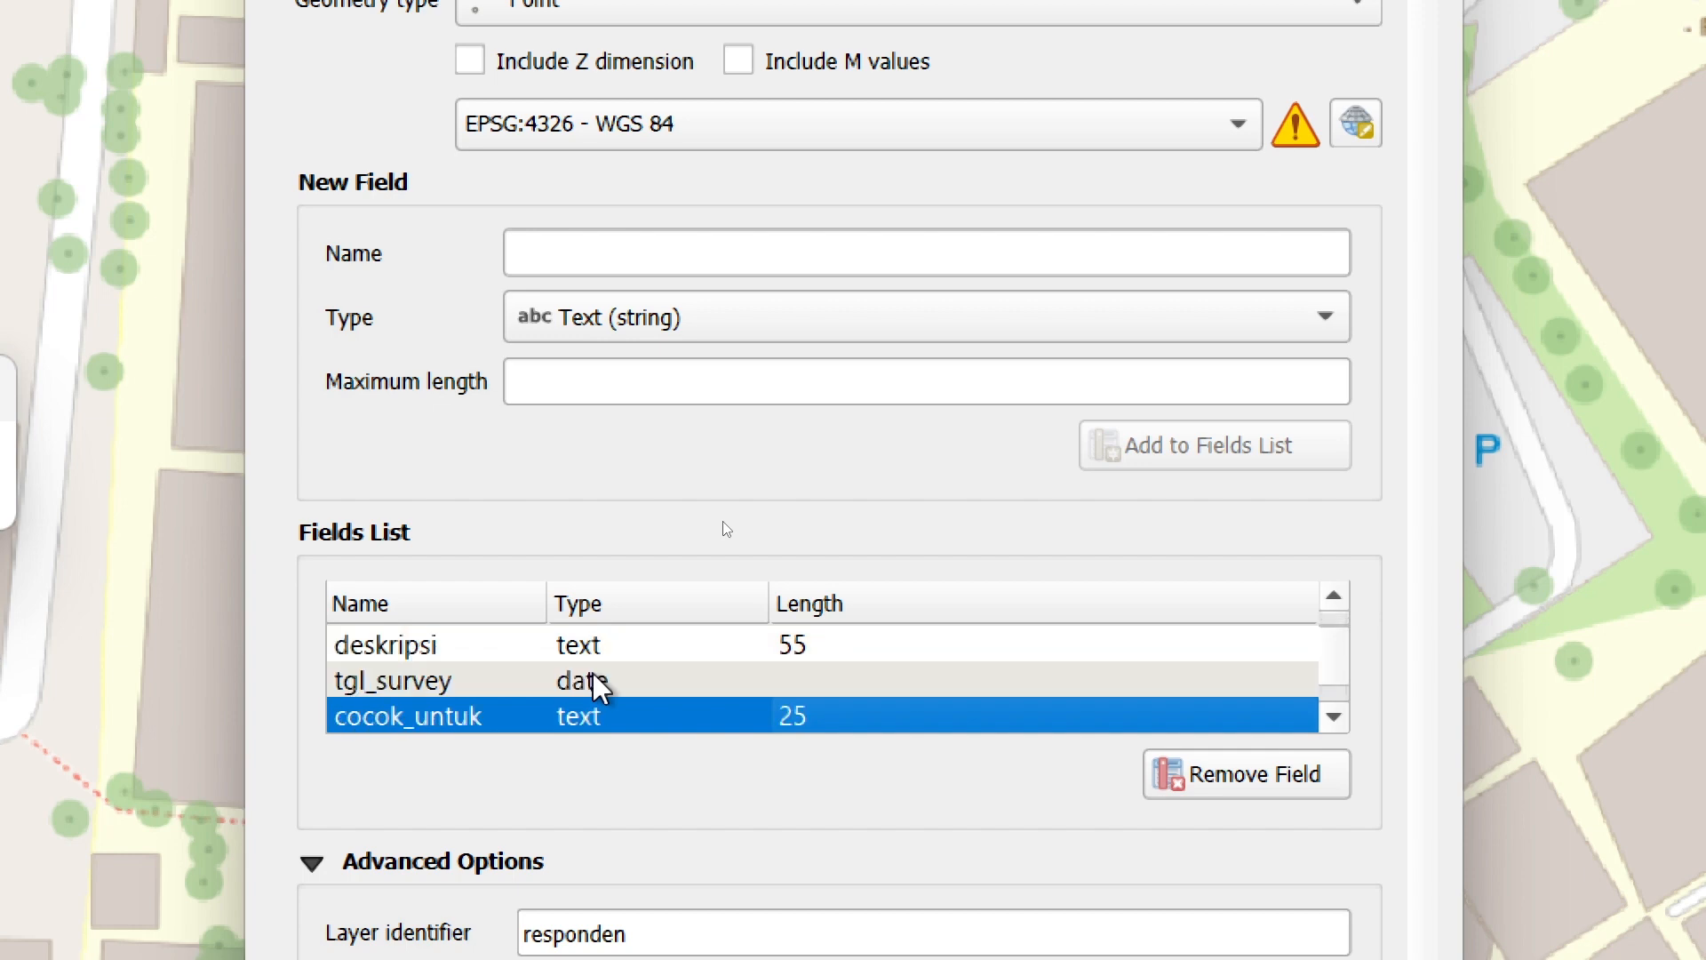
key(Down)
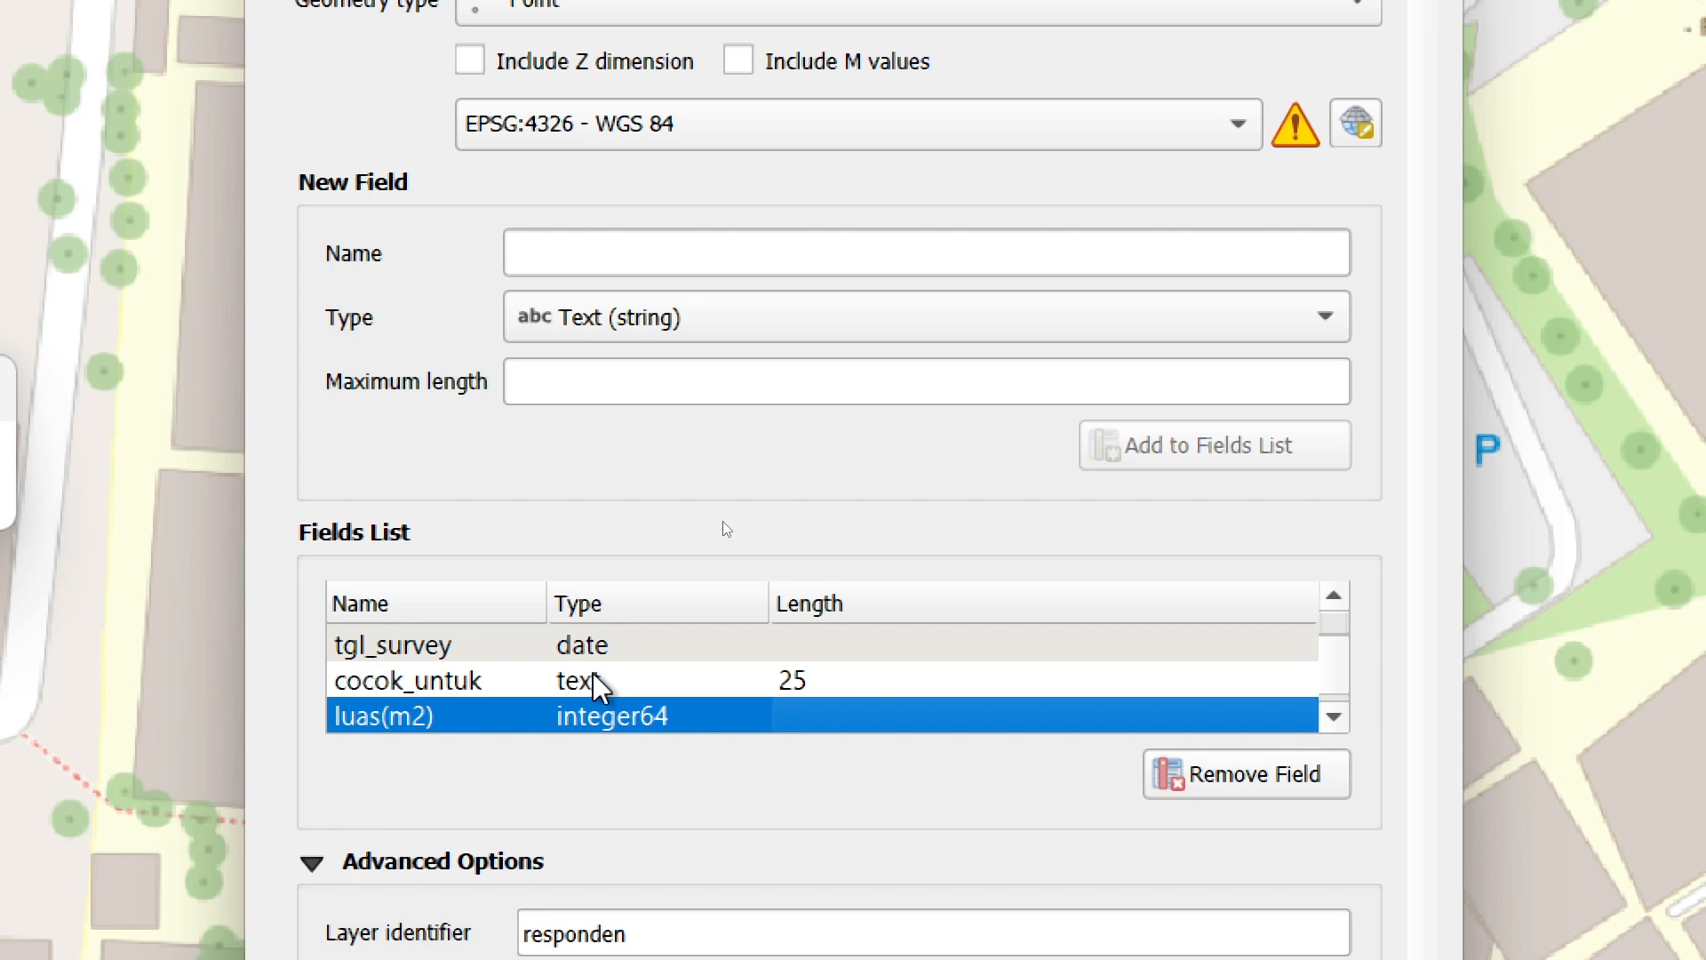
key(Down)
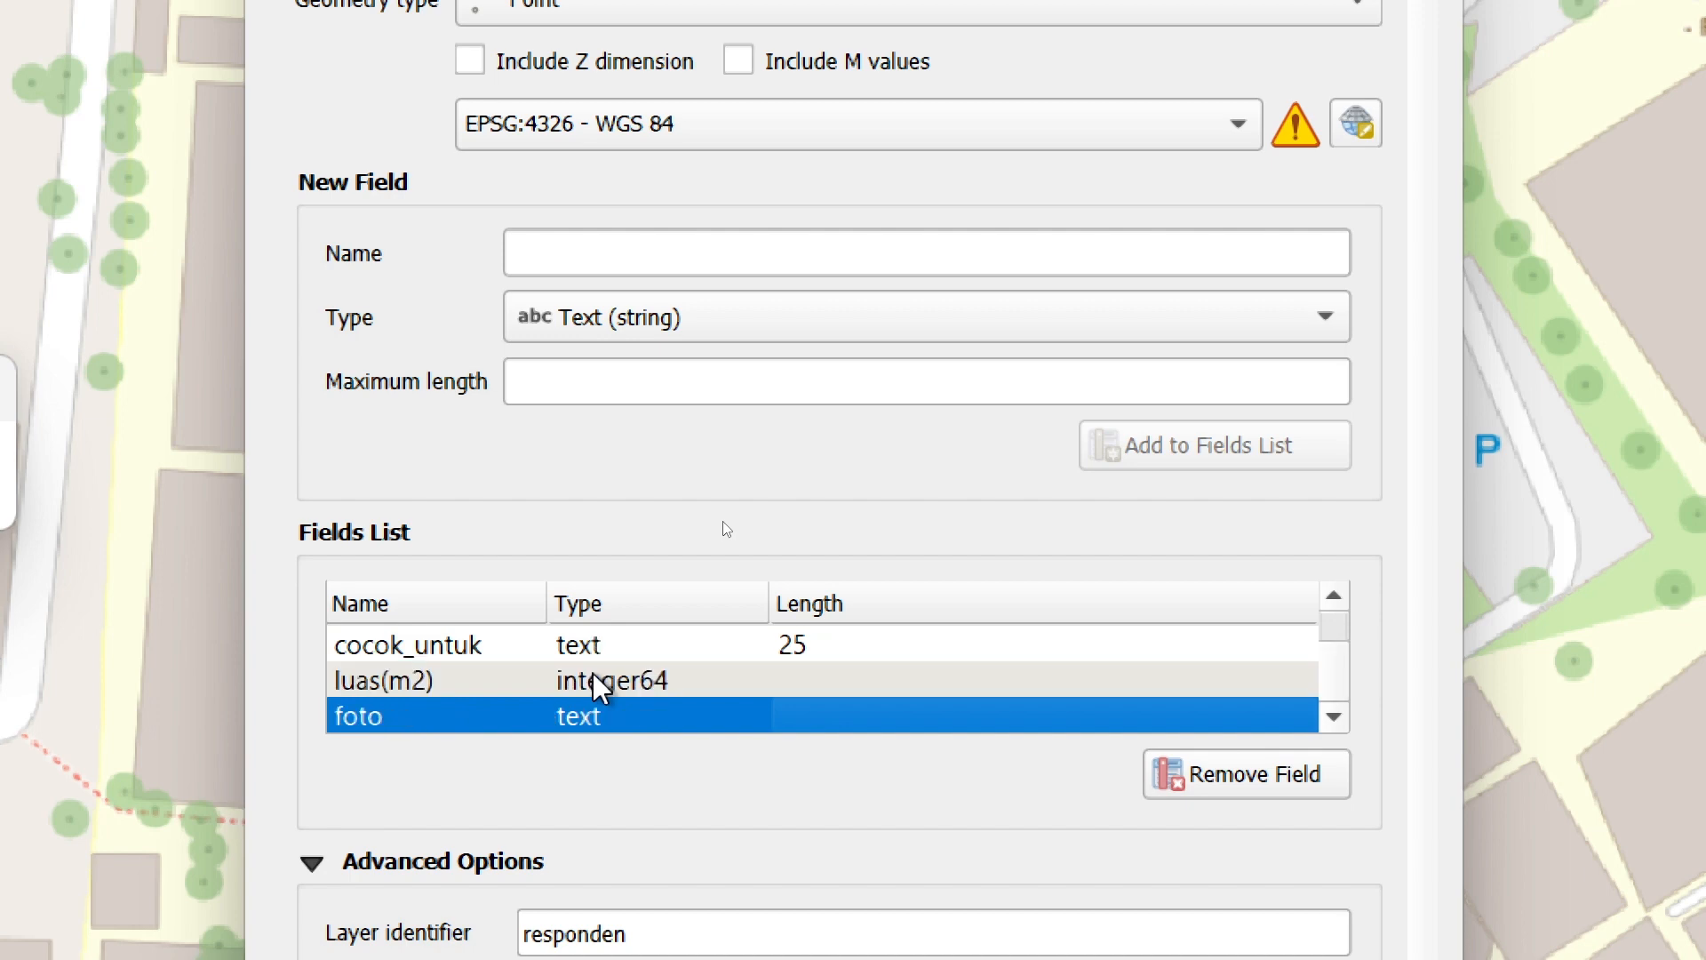
- Set the feature id column to id in the new layer's advanced options
scroll(597, 688, down, 1)
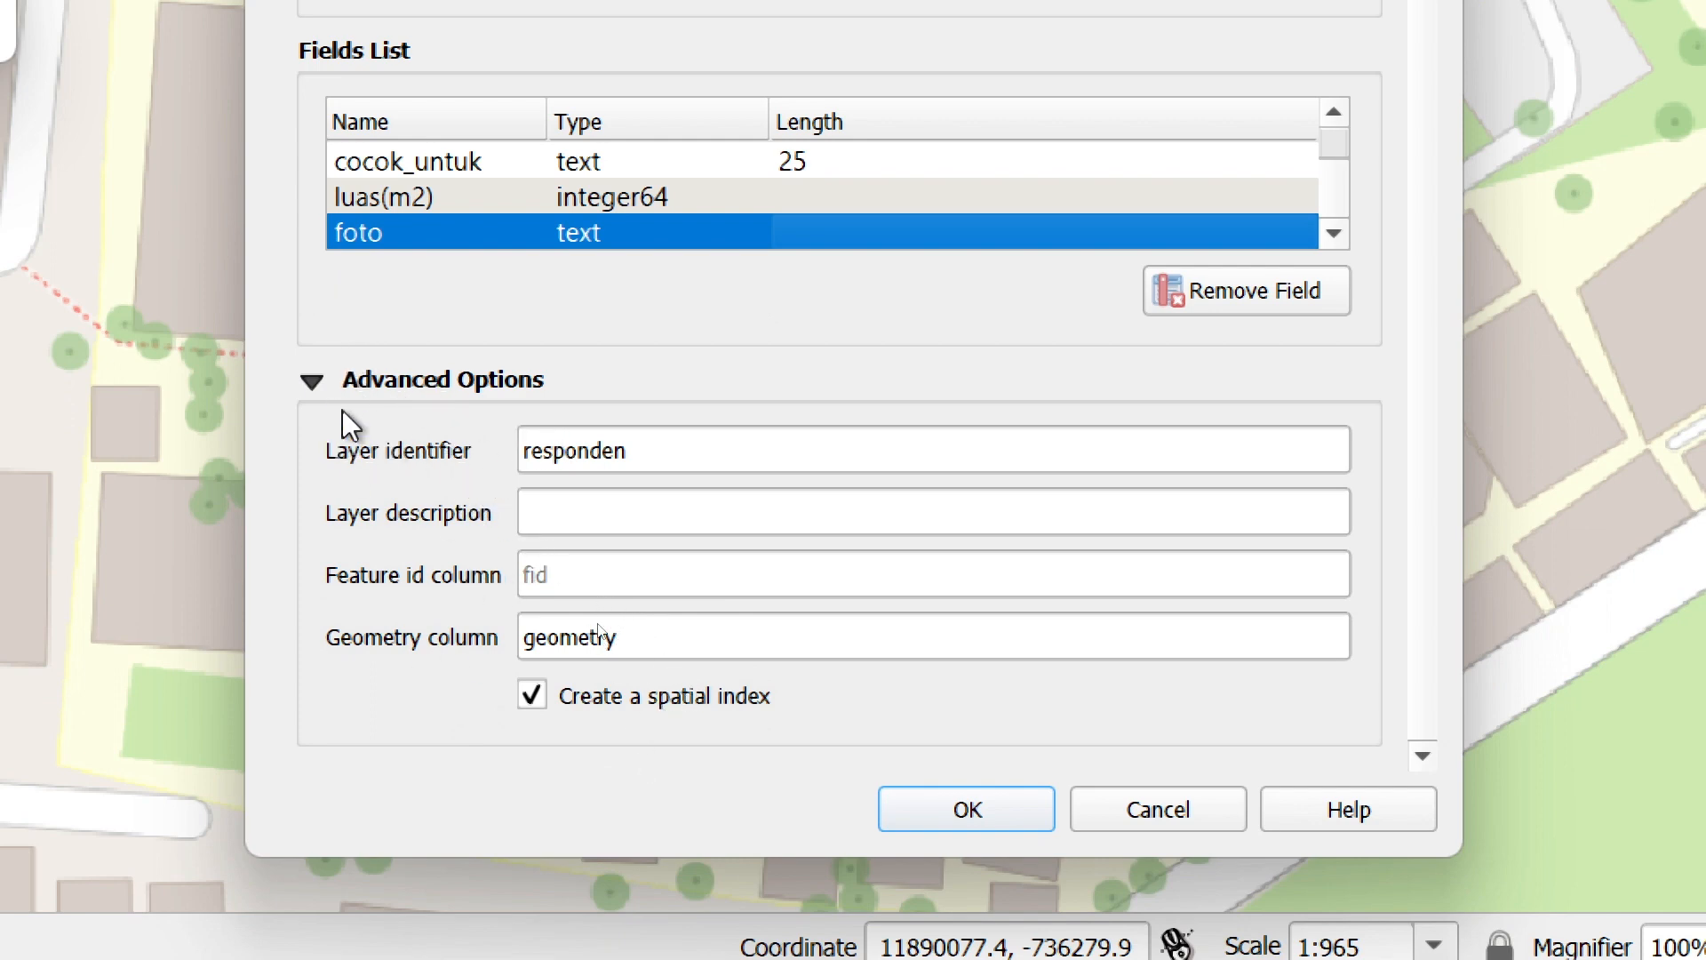
drag(701, 449, 426, 452)
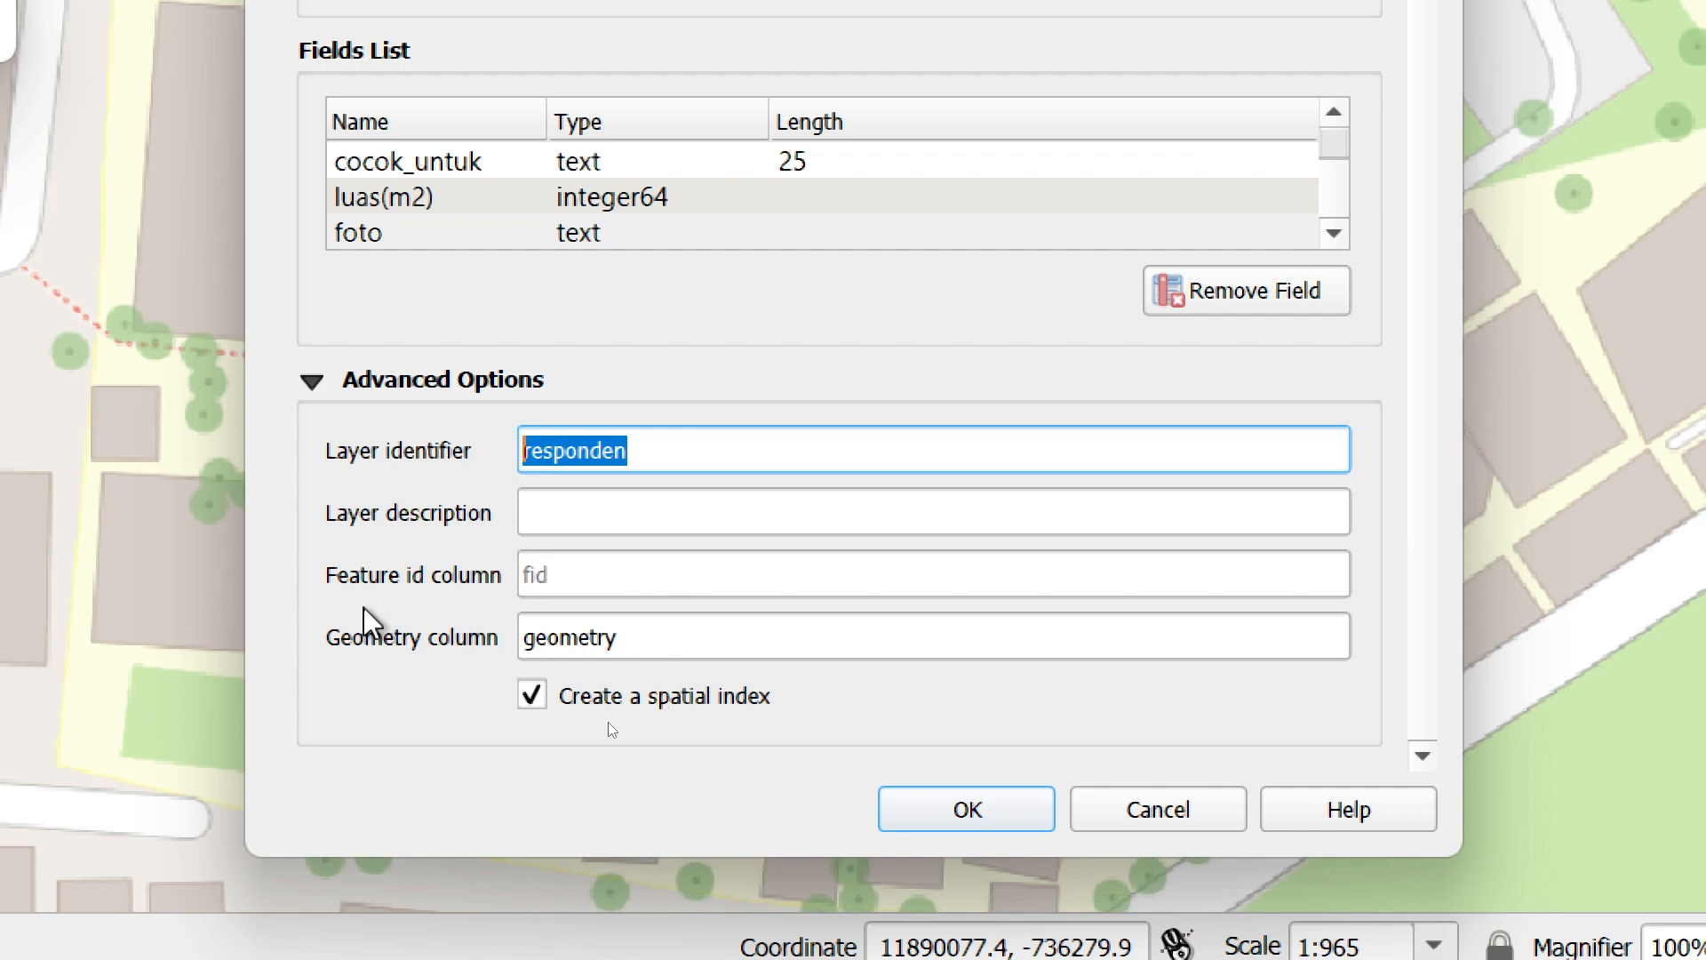
click(582, 571)
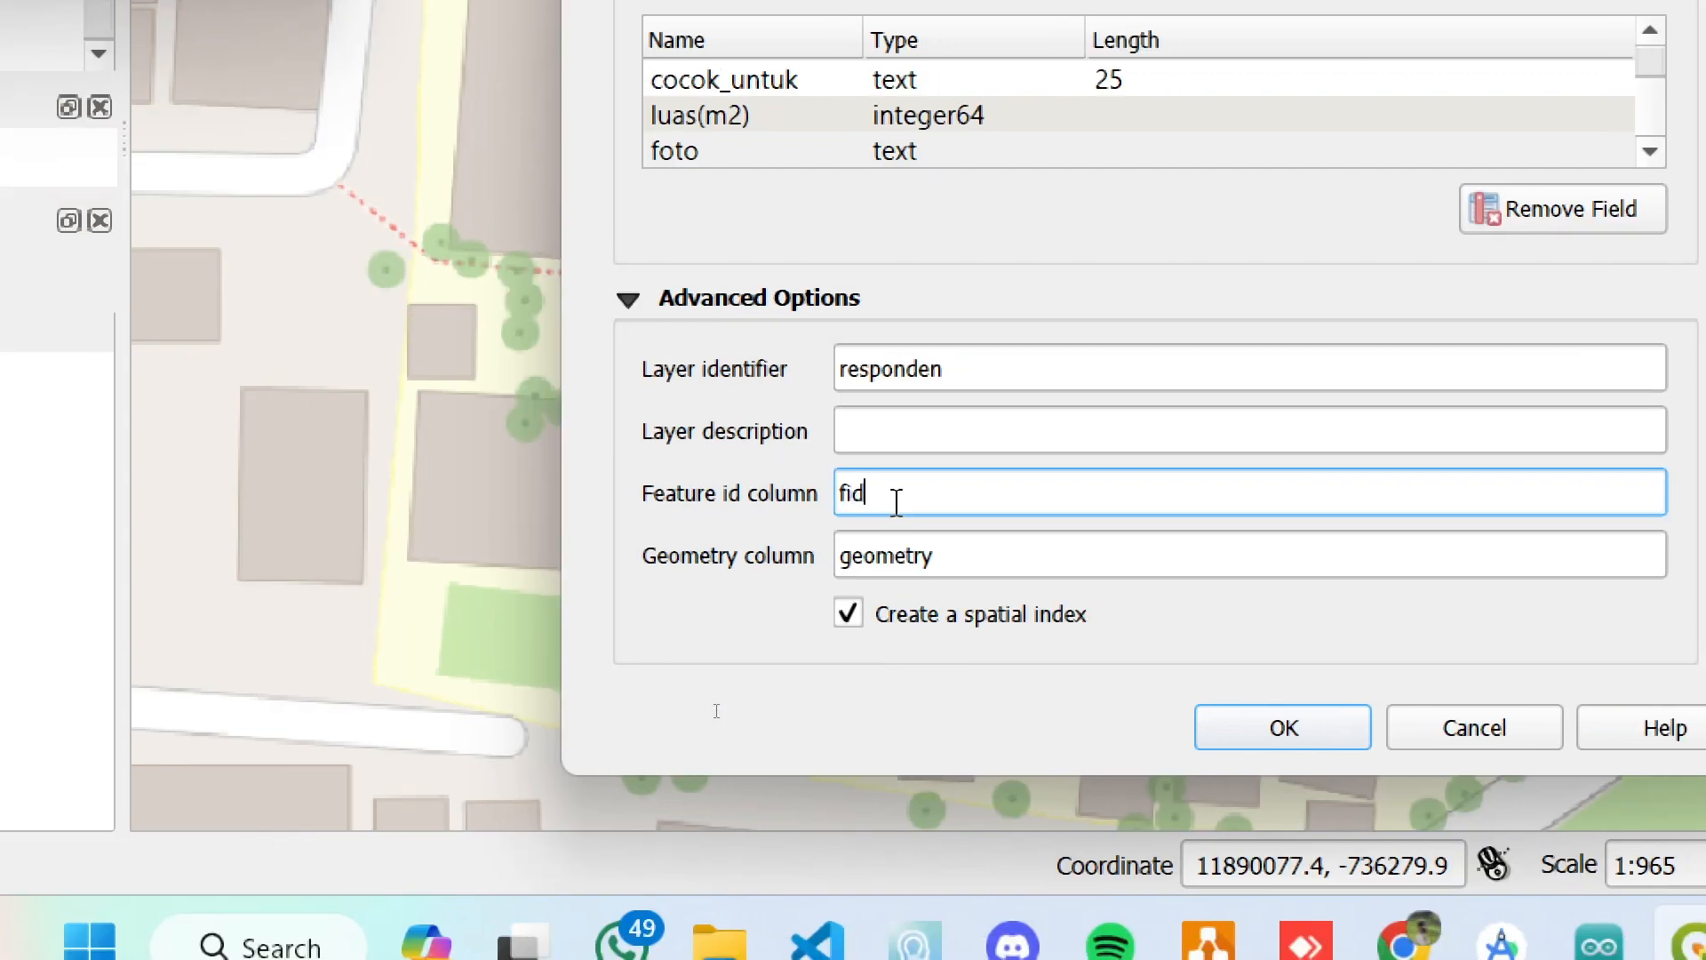
text(fi)
key(BackSpace)
key(BackSpace)
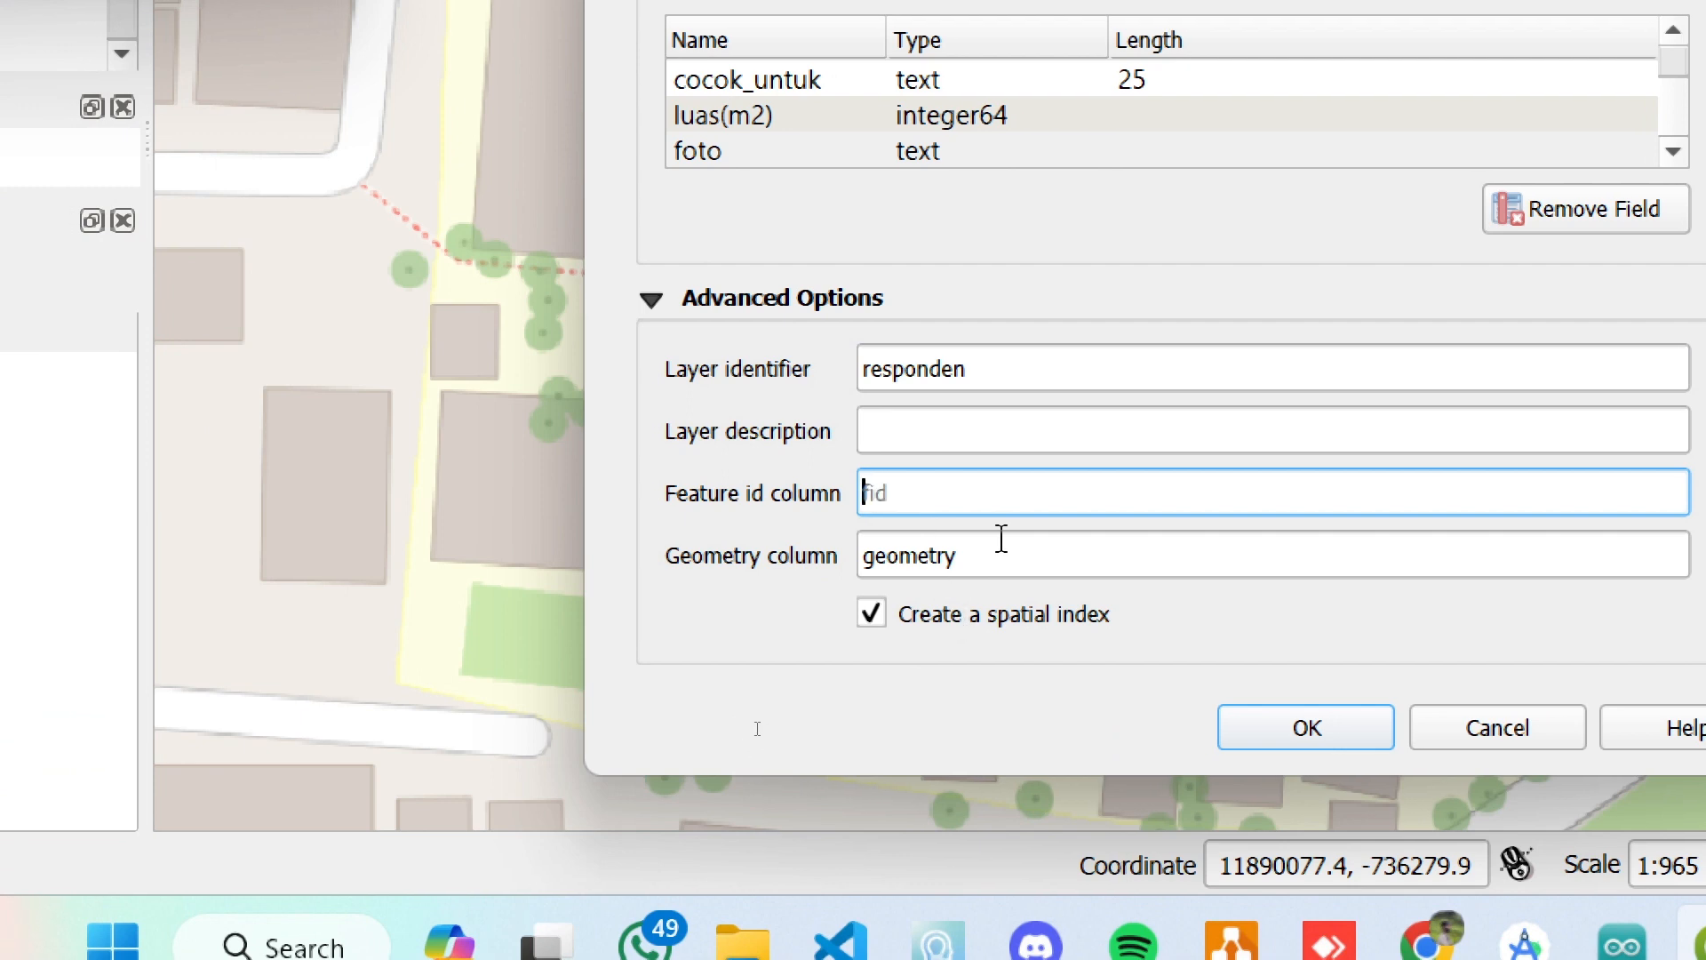
text(id)
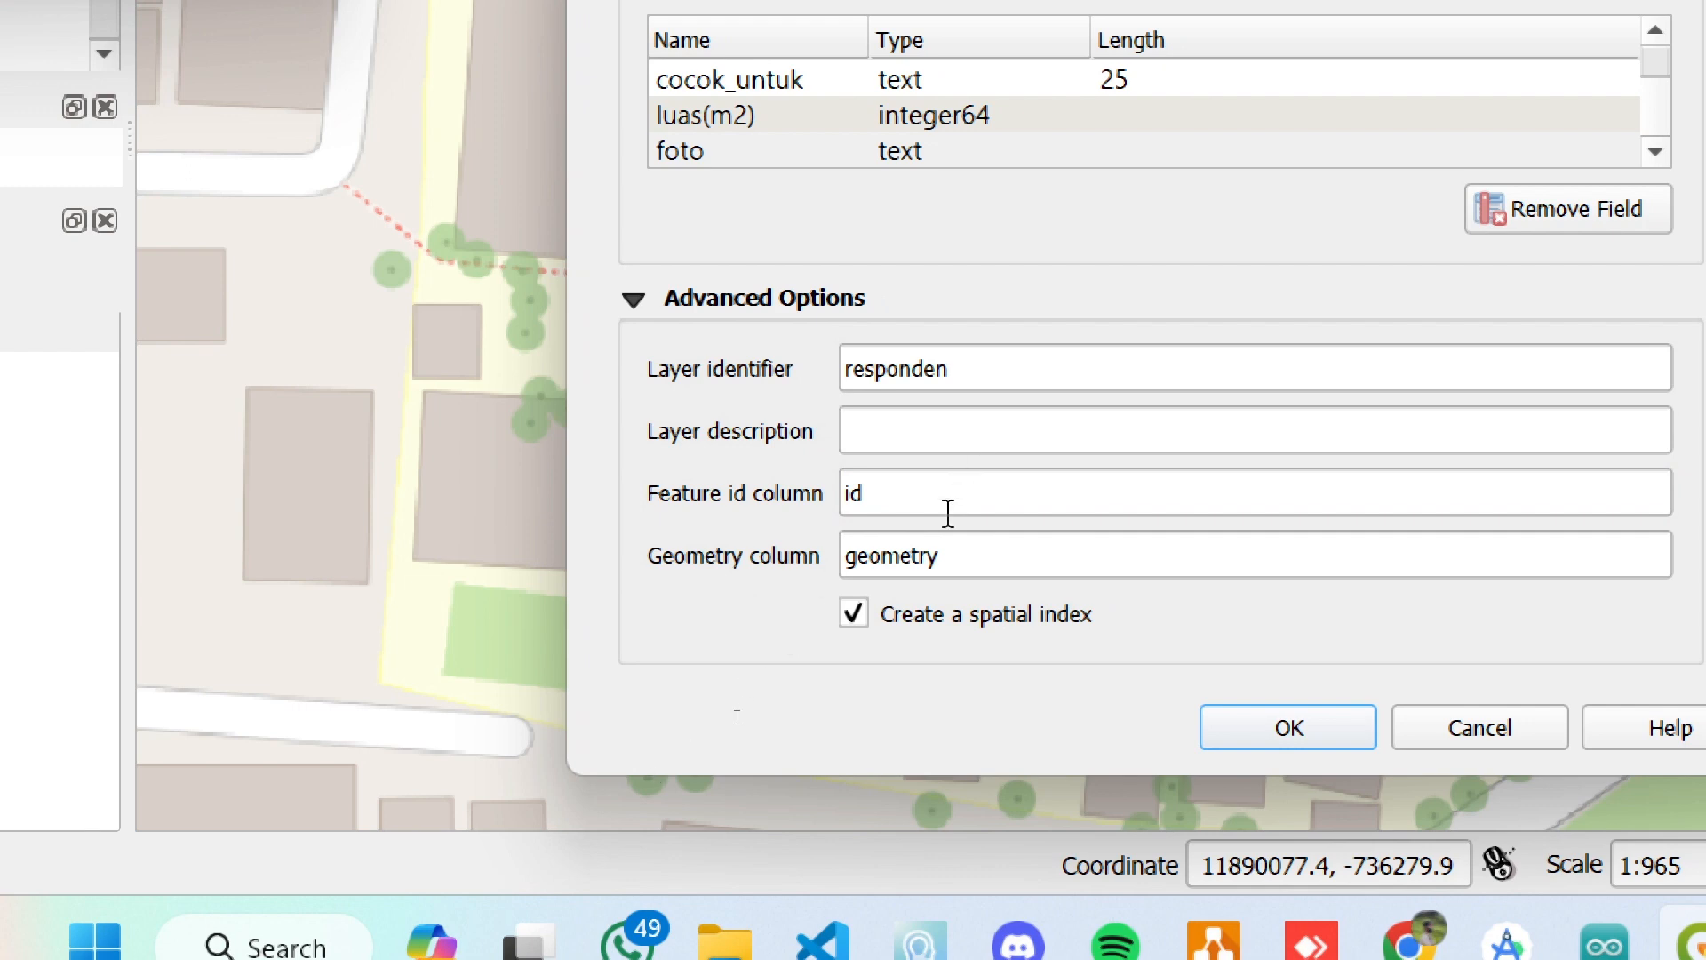
click(897, 498)
drag(896, 498, 706, 480)
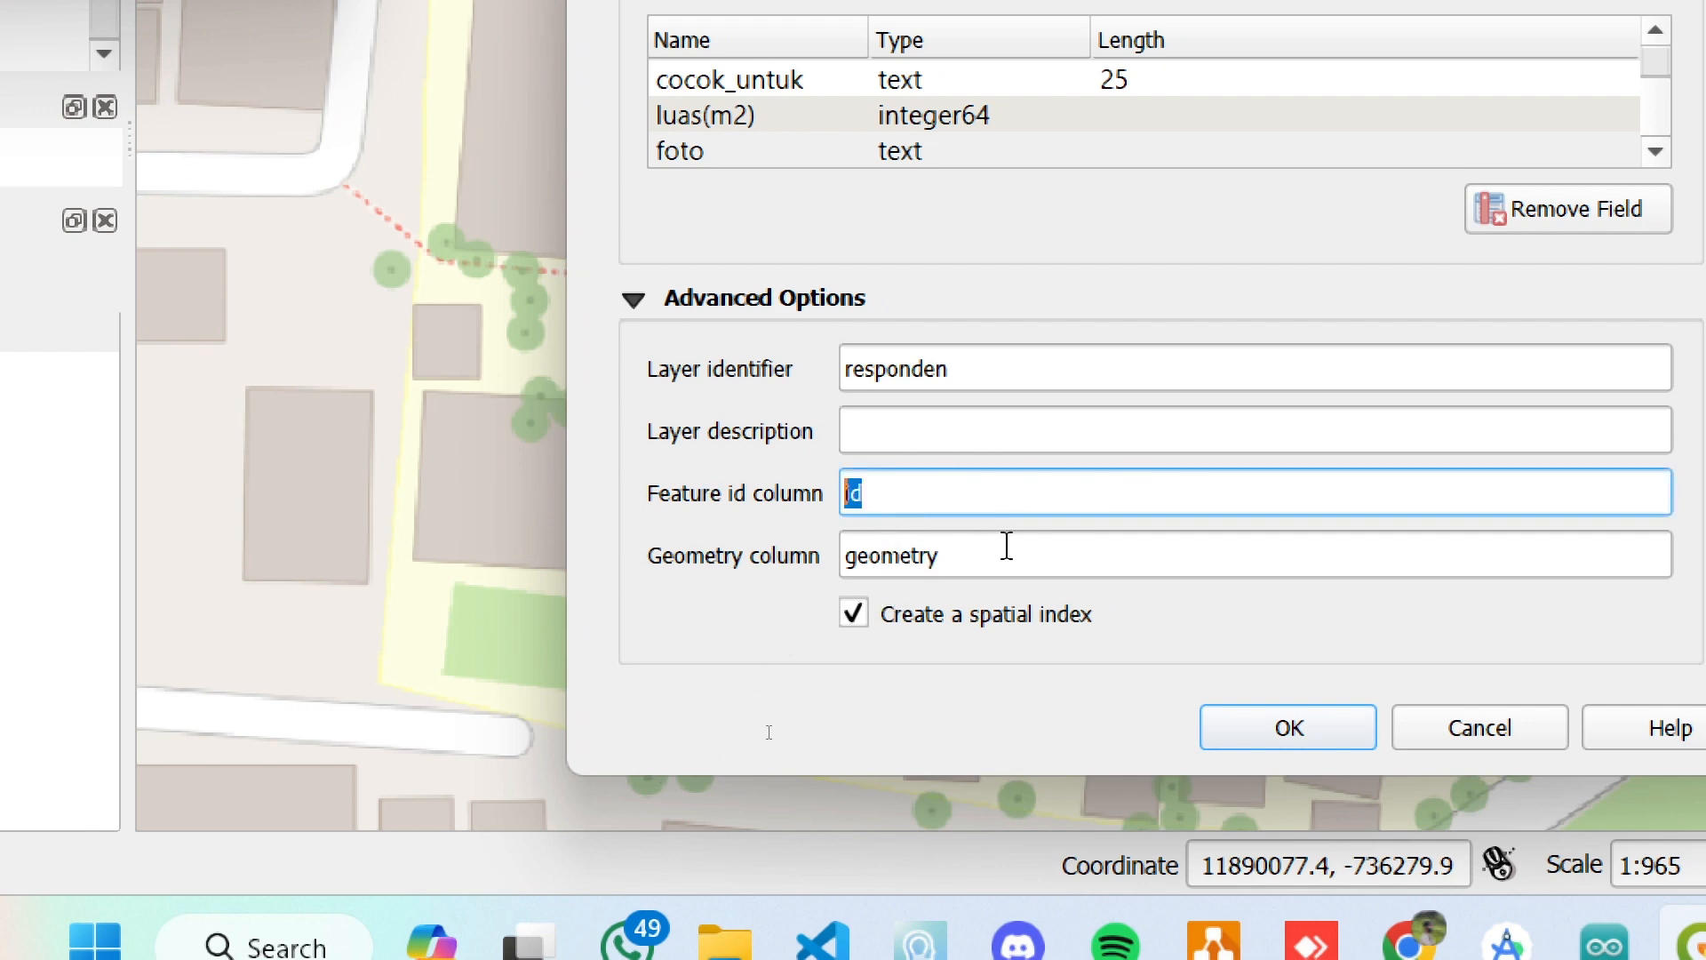
drag(1023, 551, 734, 556)
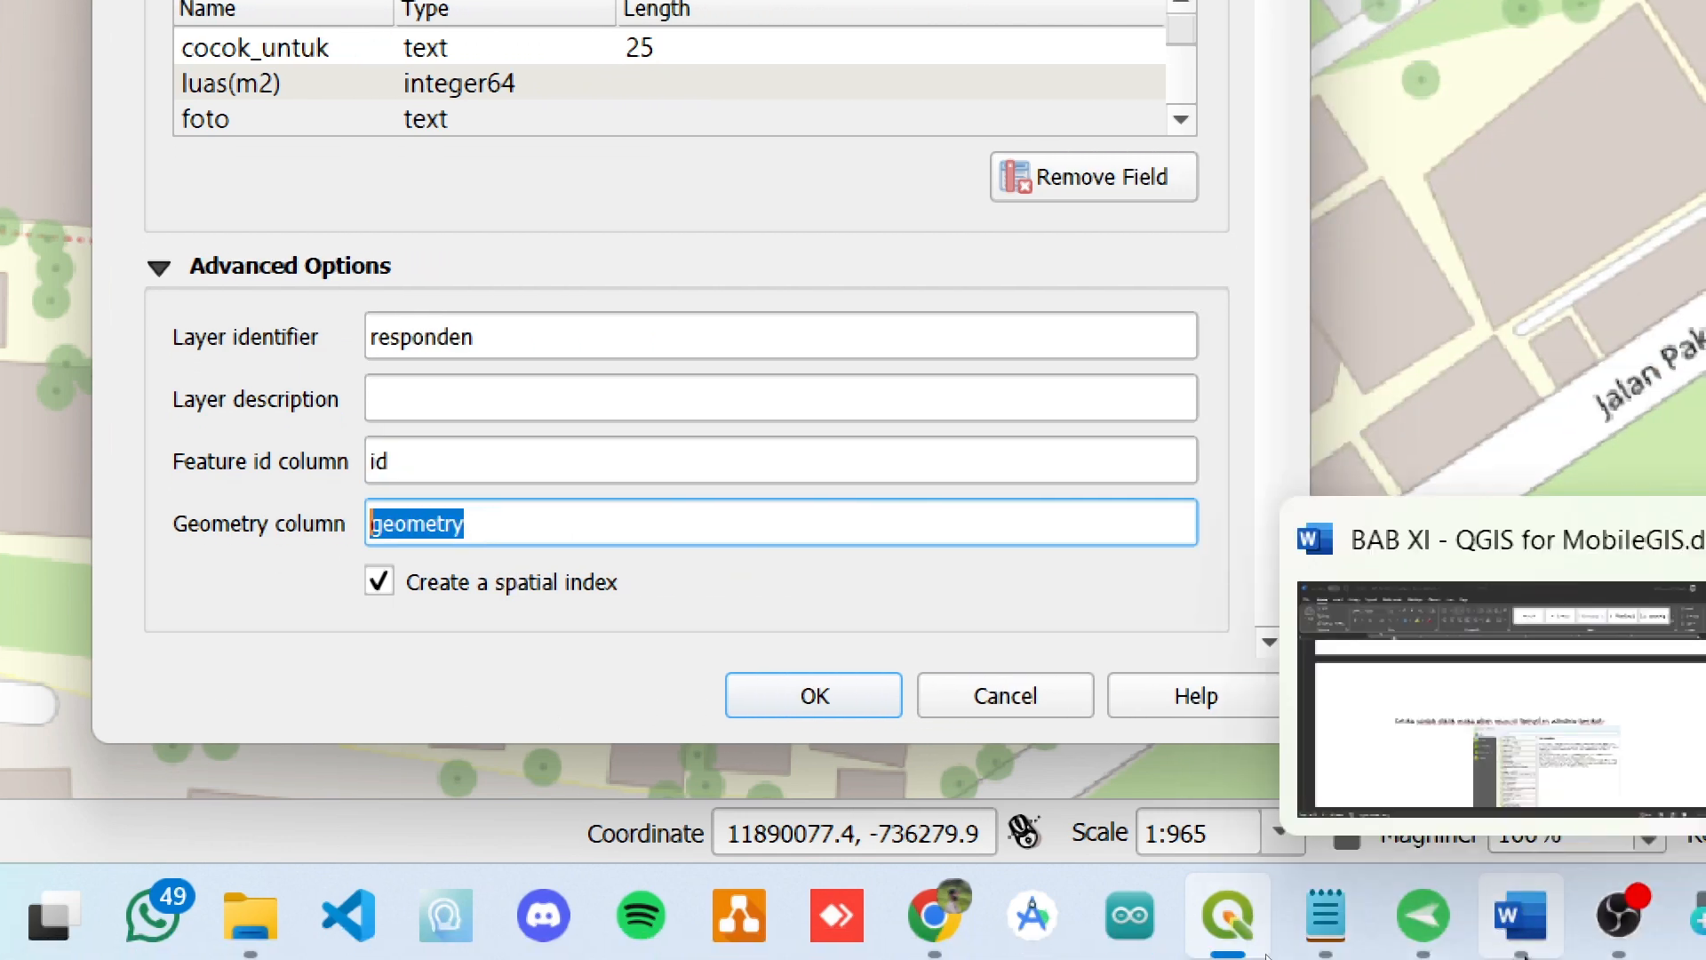
- Switch to the Word guide BAB XI - QGIS for MobileGIS and examine its example settings for the new GeoPackage layer's advanced options
click(1571, 937)
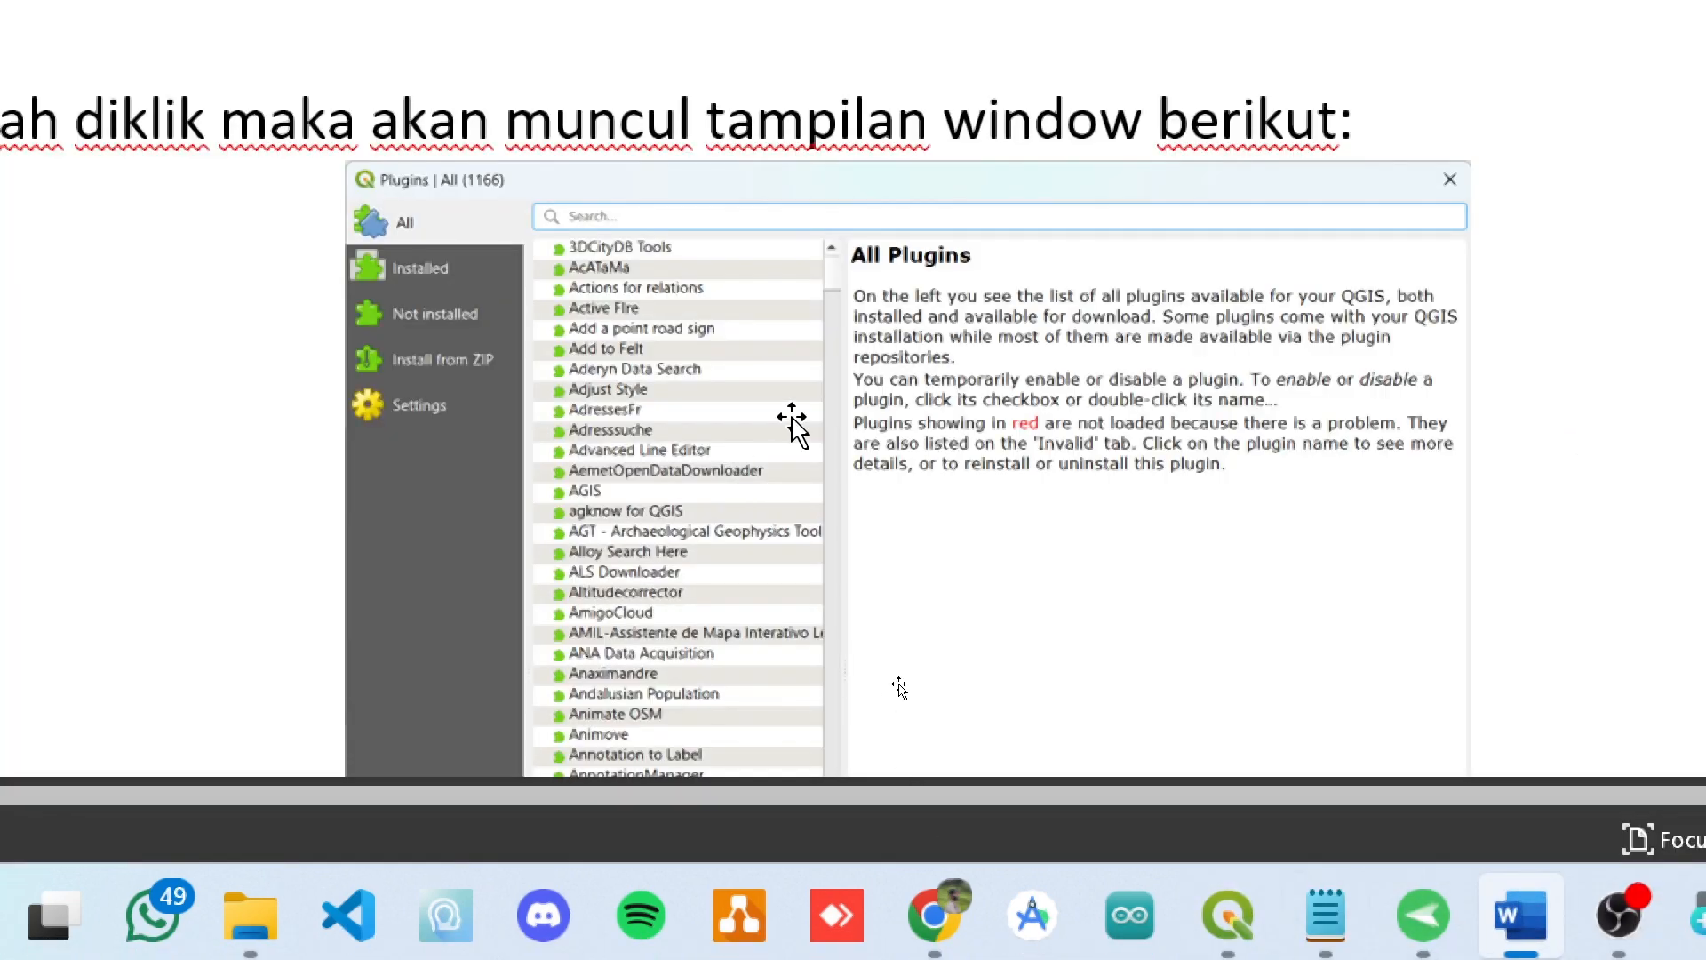
scroll(791, 418, down, 15)
scroll(791, 418, down, 15)
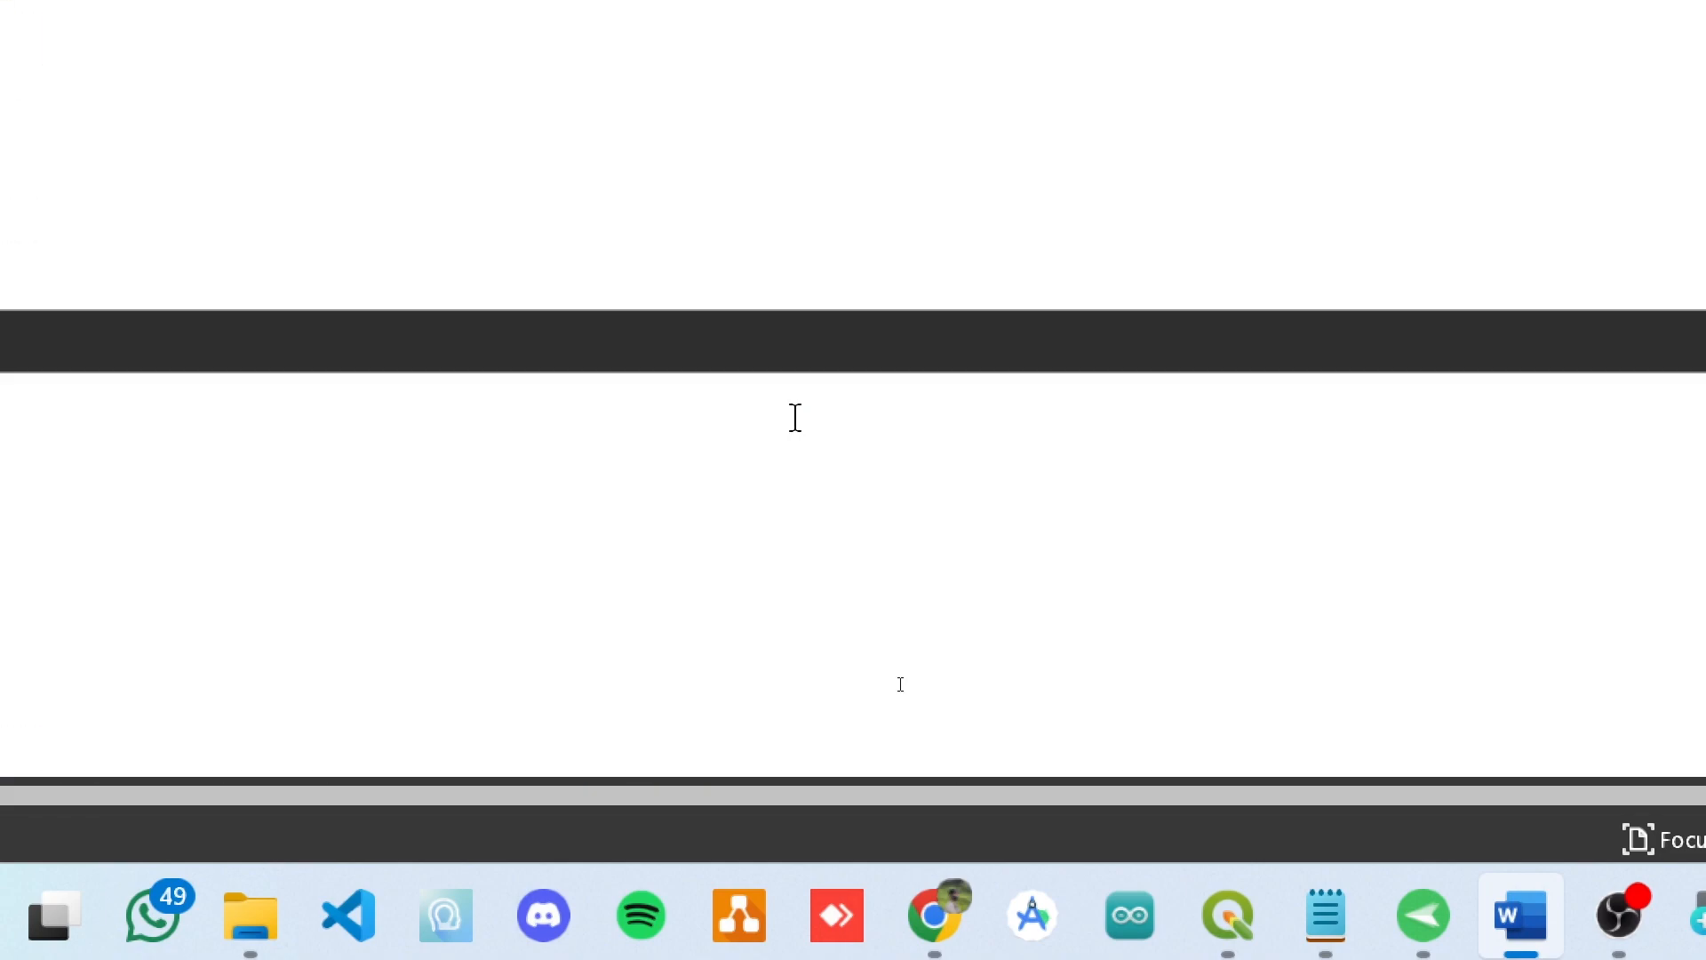
scroll(793, 424, down, 15)
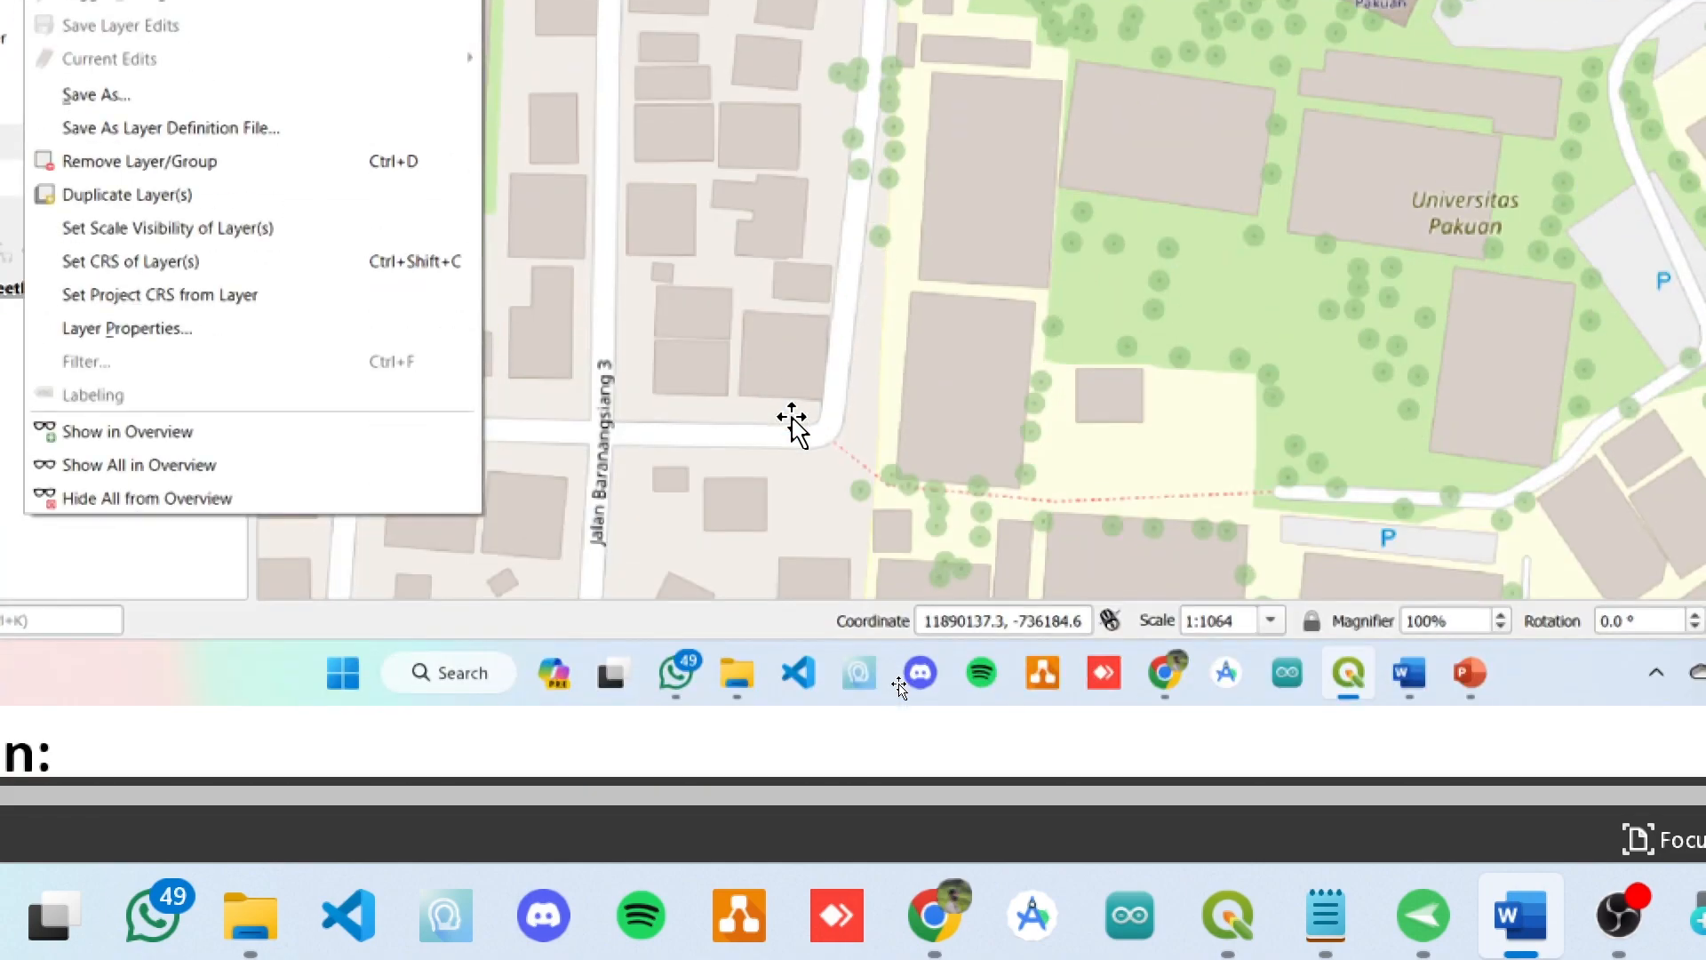
scroll(793, 425, down, 12)
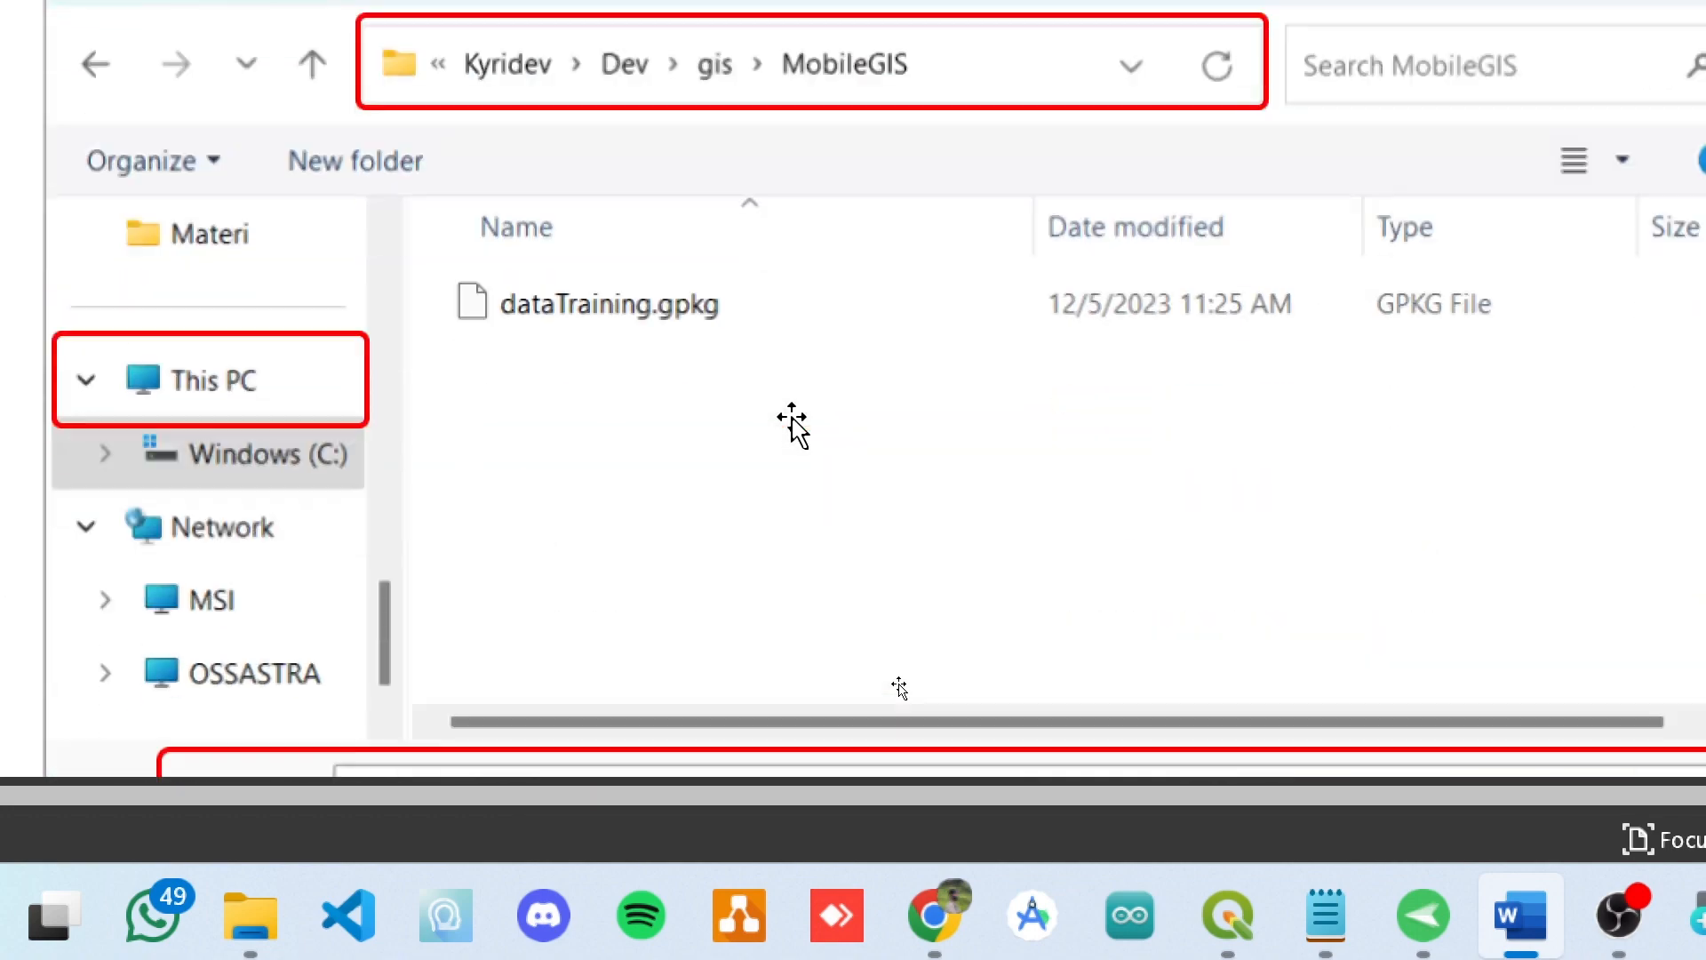
scroll(794, 425, up, 8)
scroll(791, 417, down, 15)
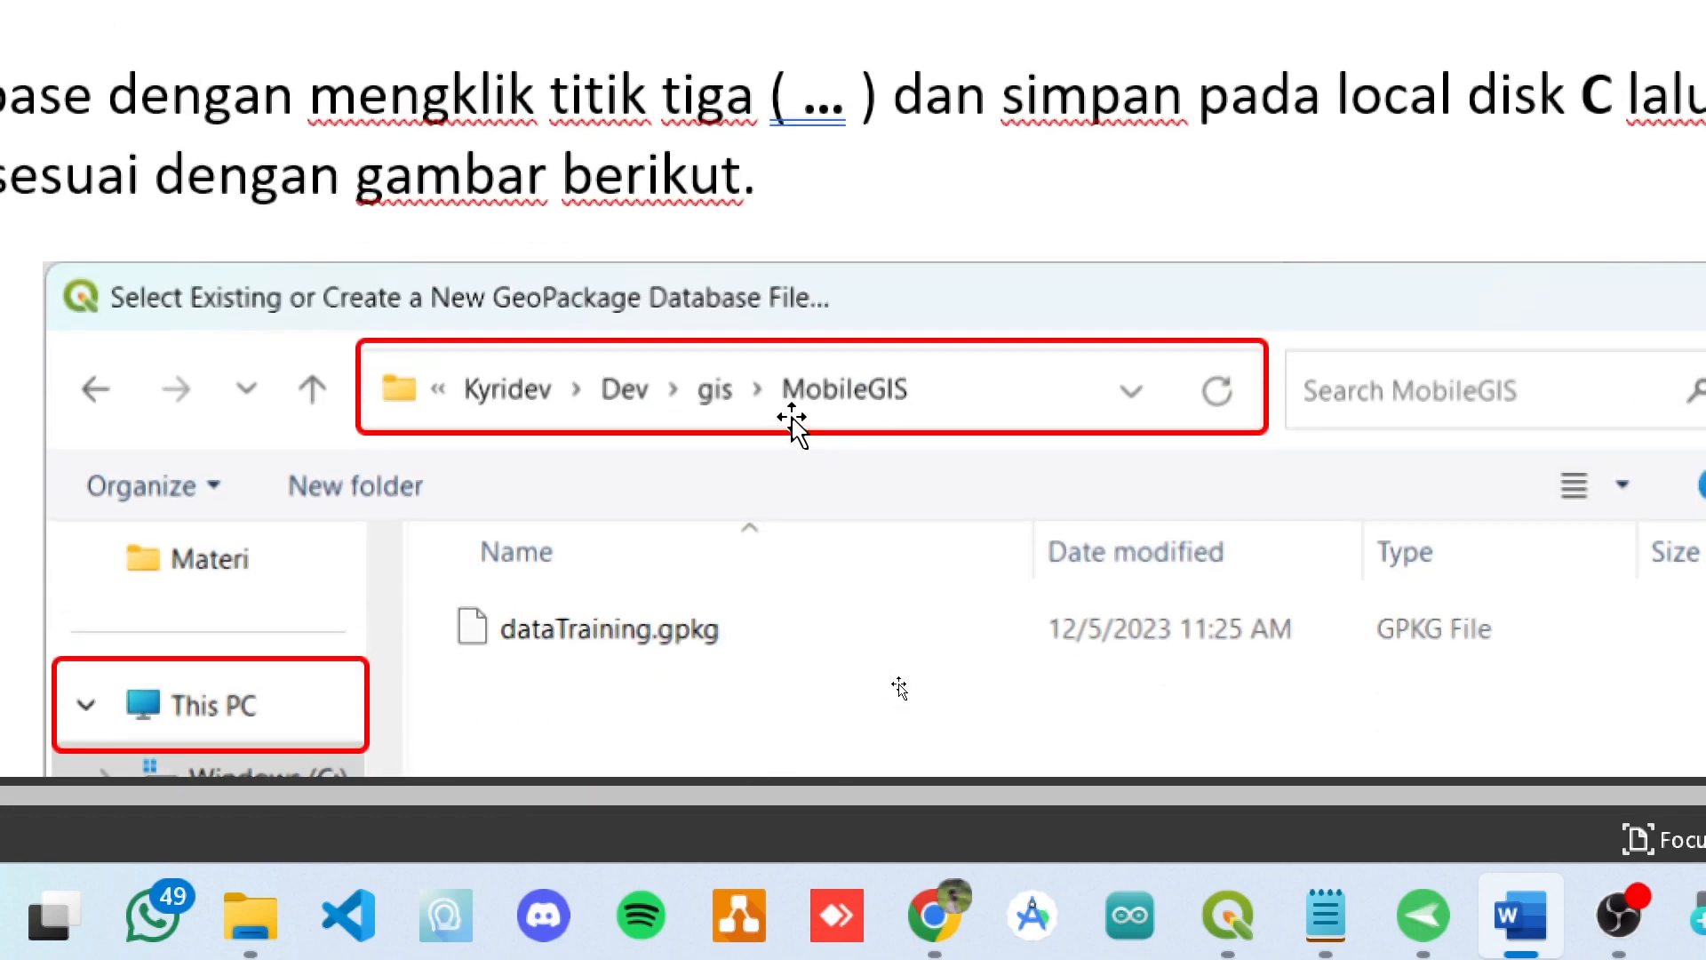
scroll(792, 418, down, 5)
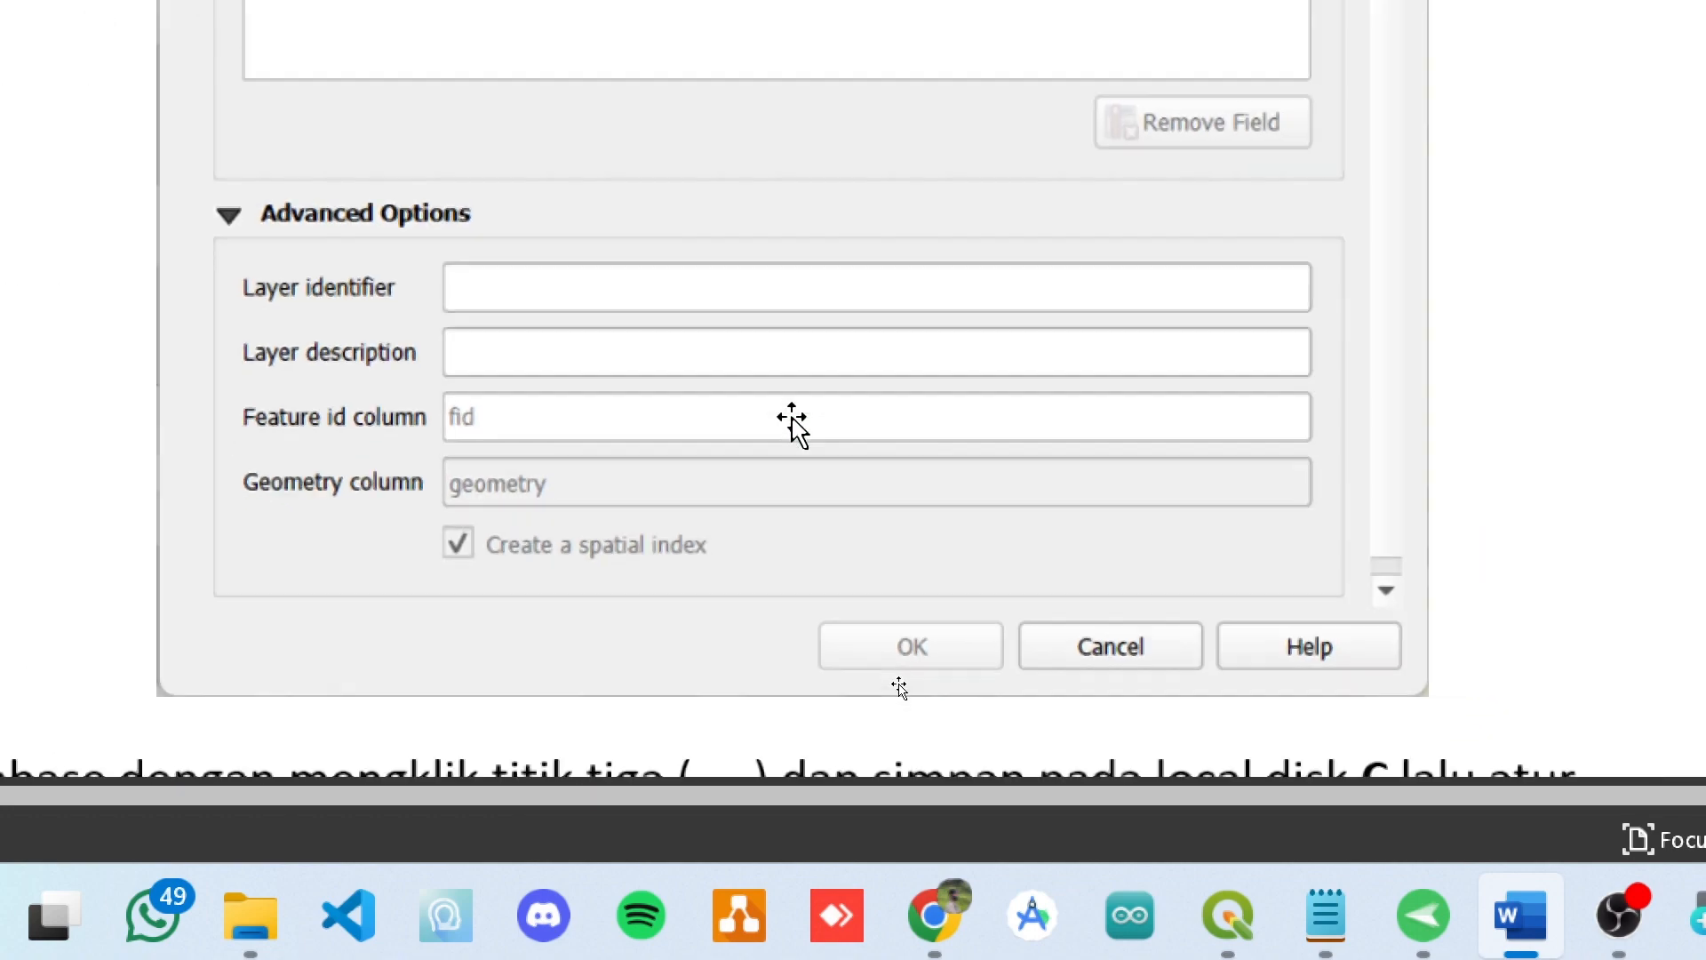
scroll(791, 418, down, 5)
scroll(792, 417, down, 2)
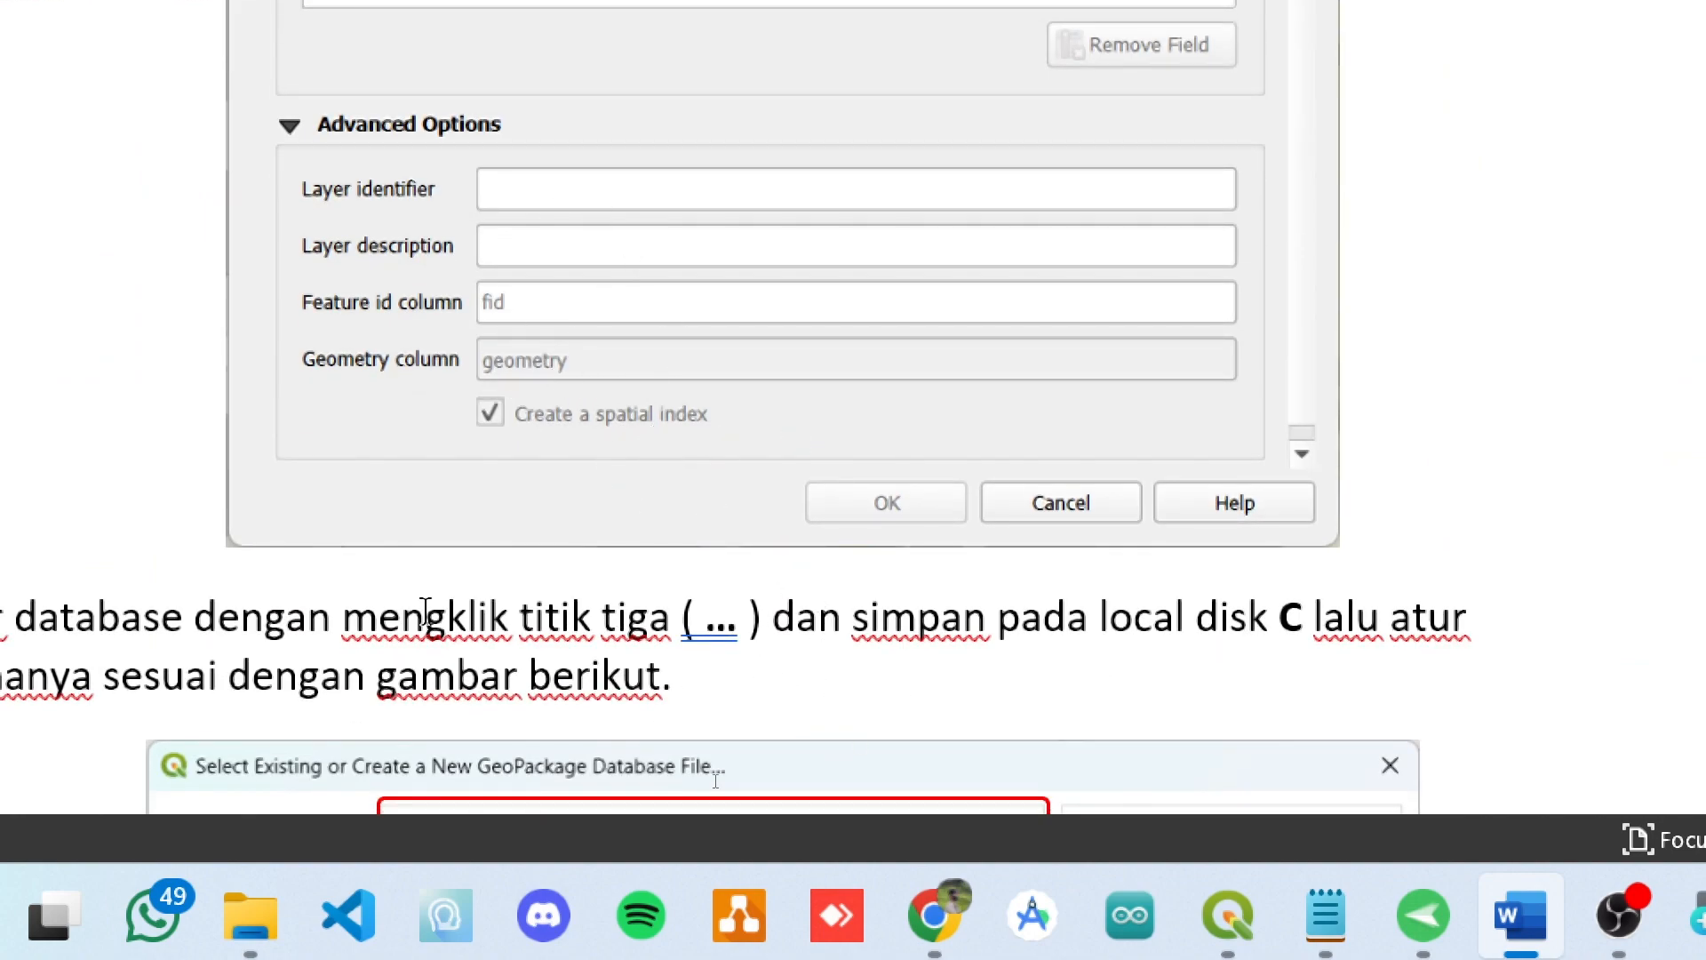
scroll(425, 613, down, 15)
scroll(425, 613, up, 4)
scroll(425, 613, down, 12)
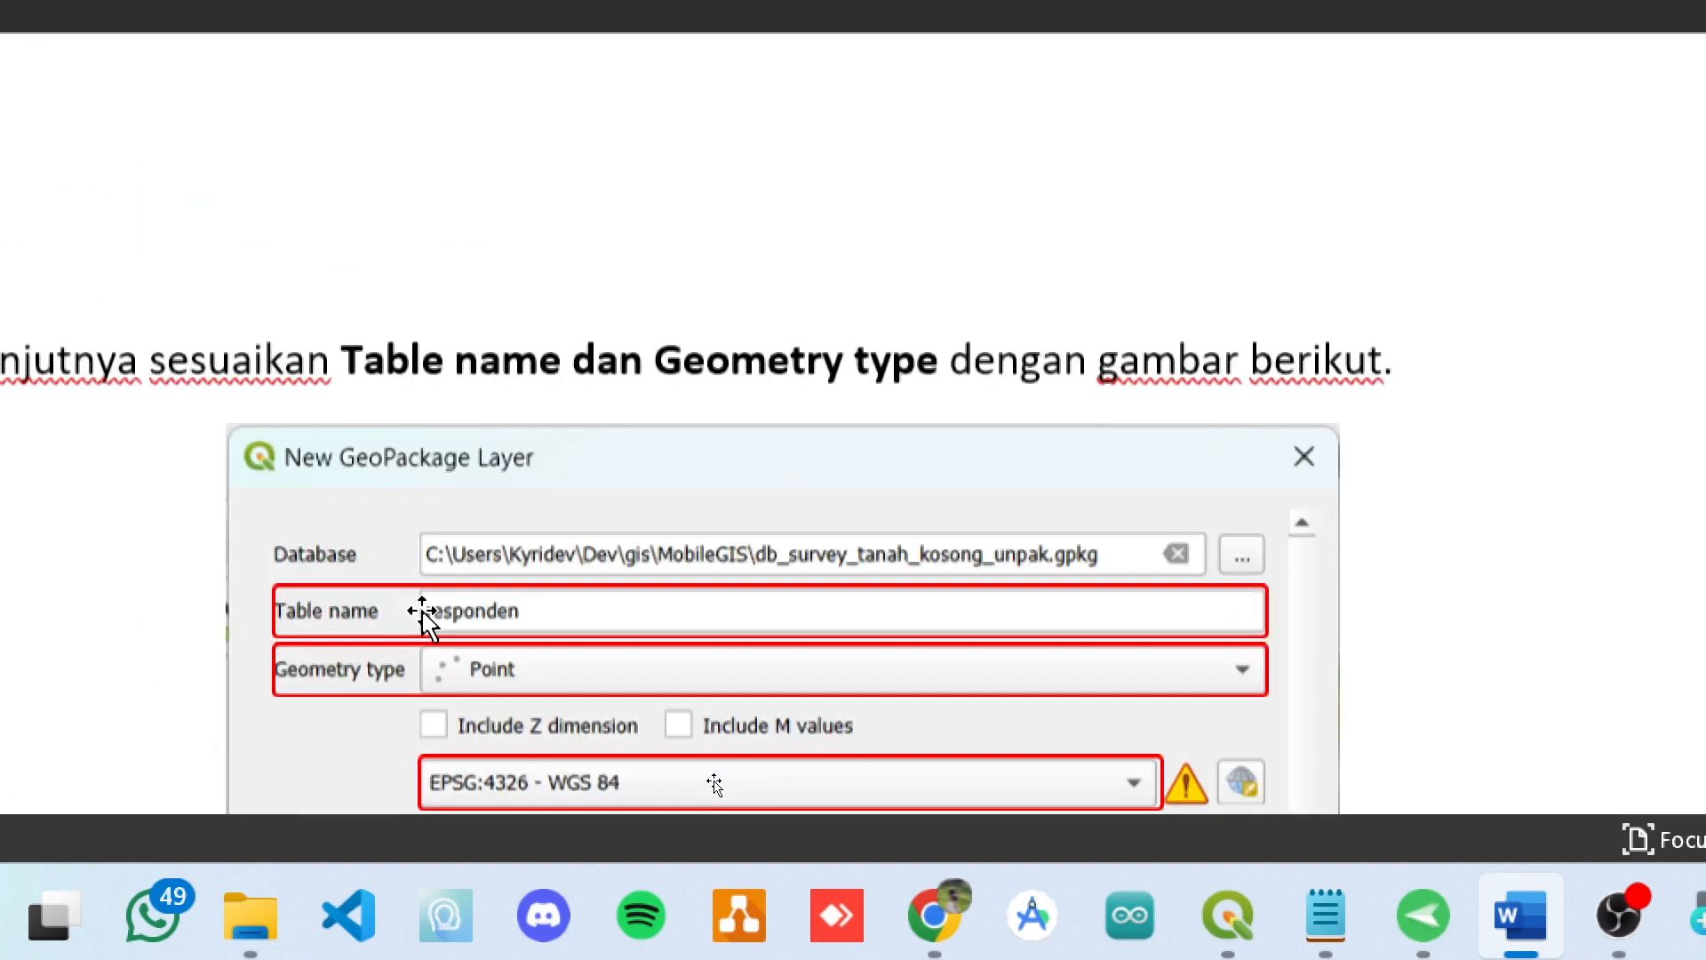
scroll(425, 614, down, 10)
scroll(425, 613, down, 2)
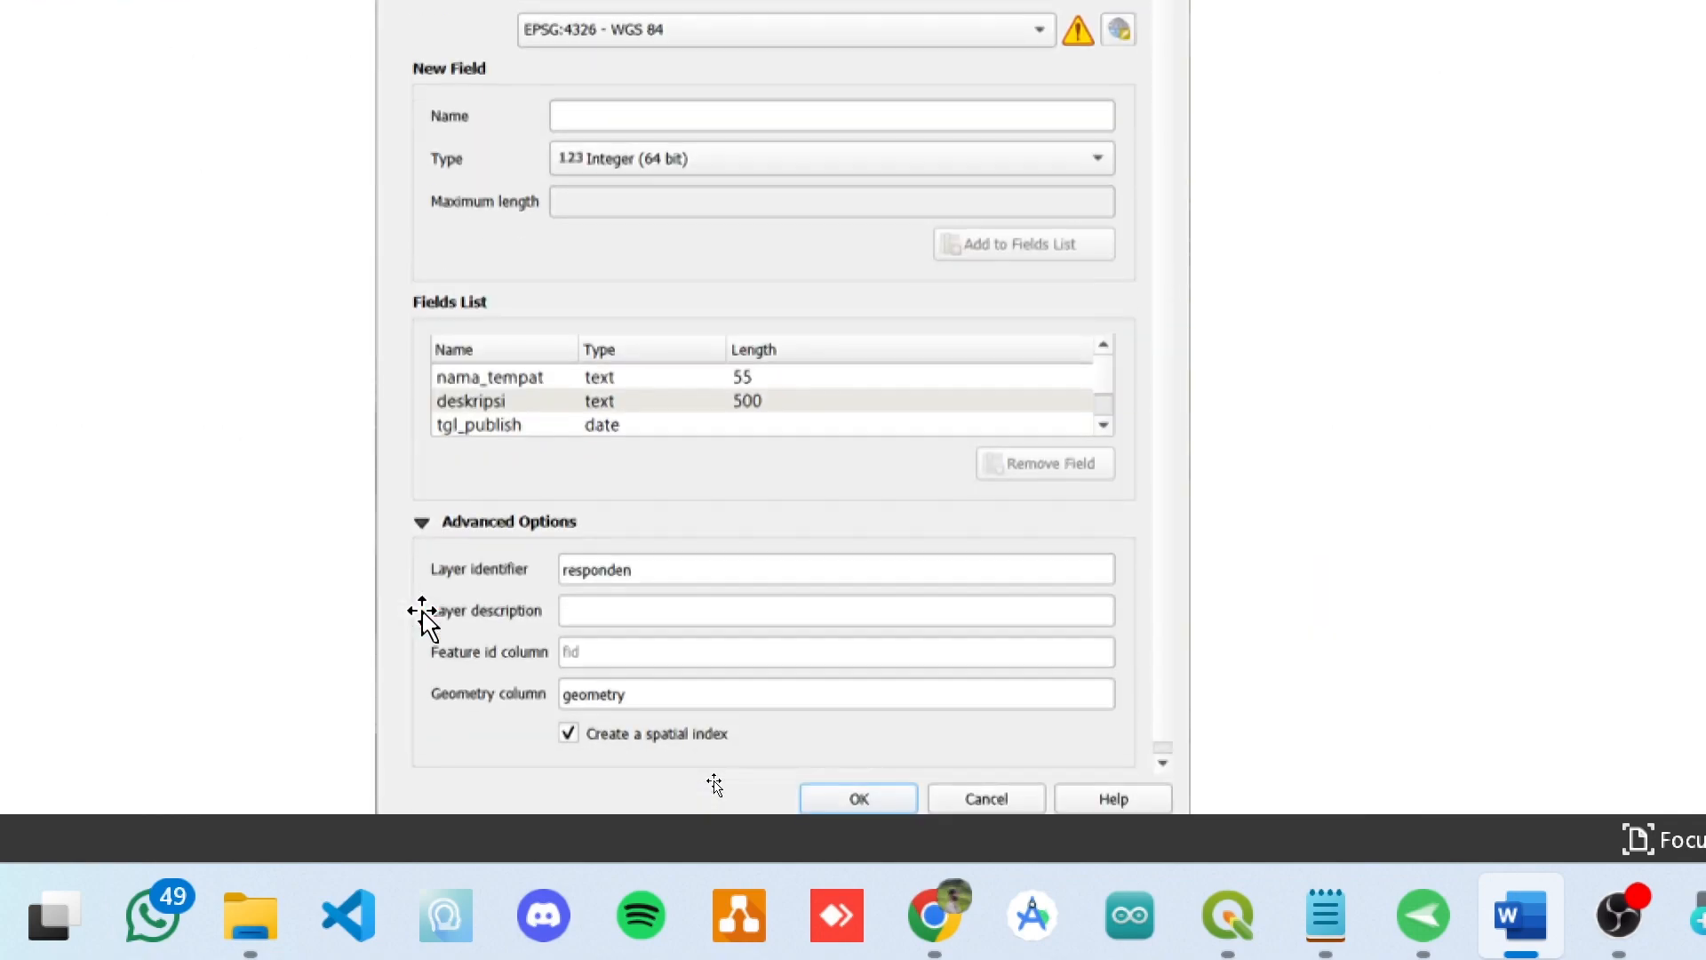
scroll(425, 613, down, 15)
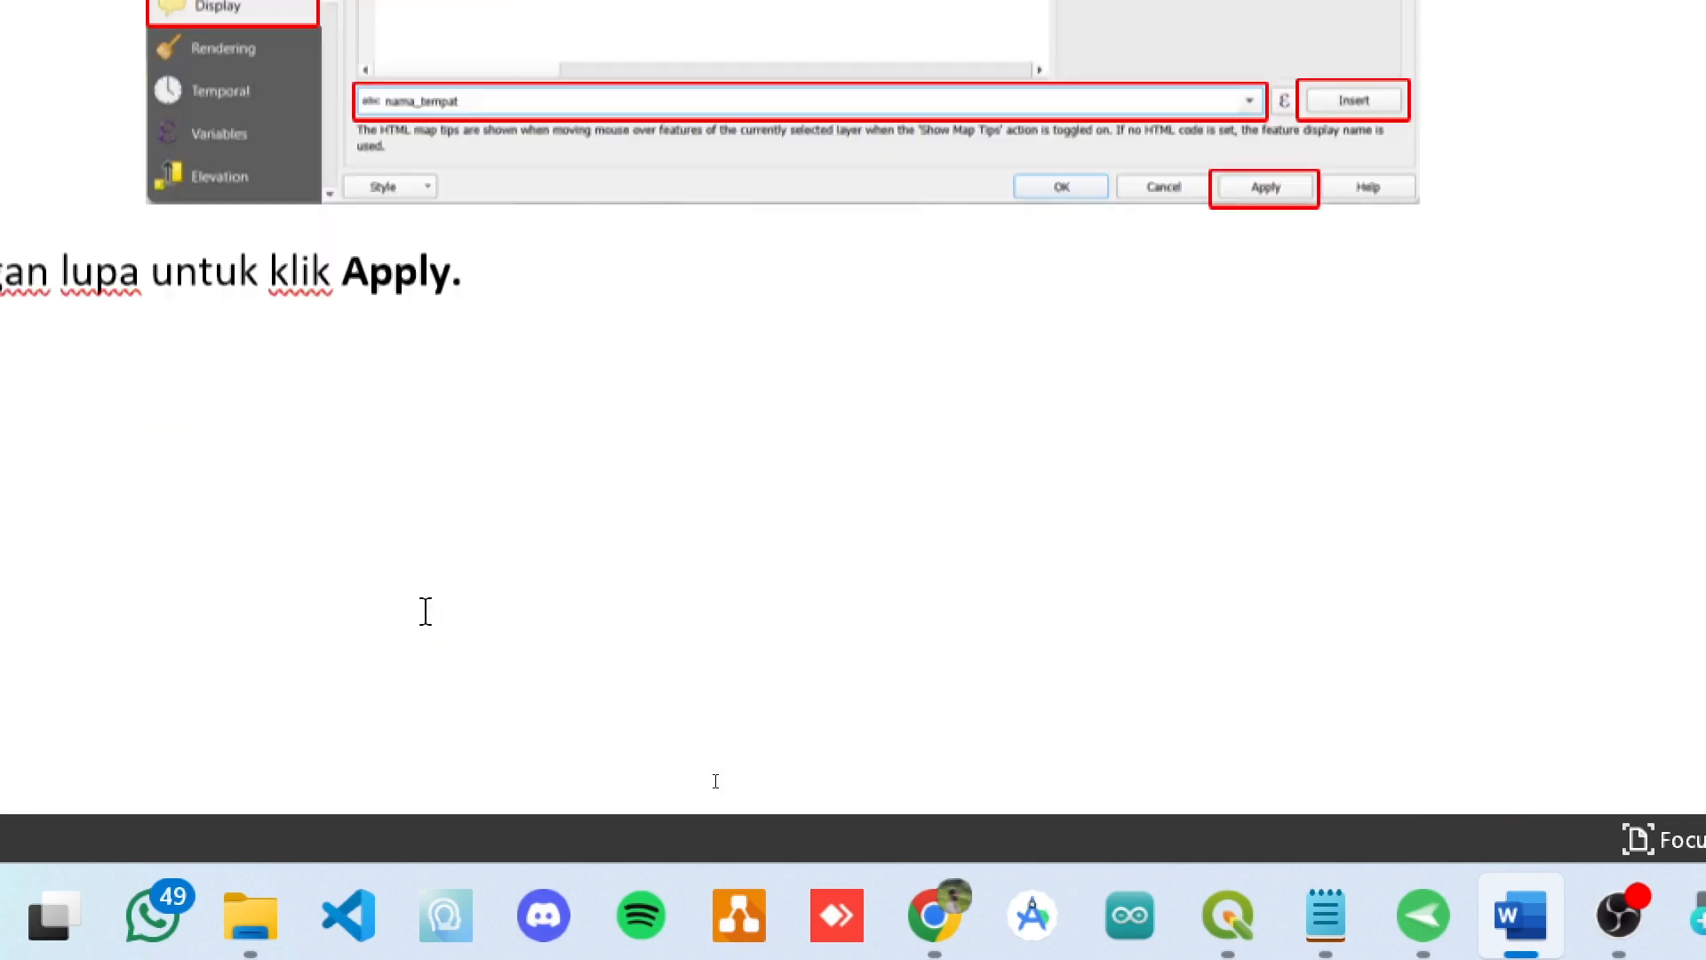
scroll(426, 611, up, 15)
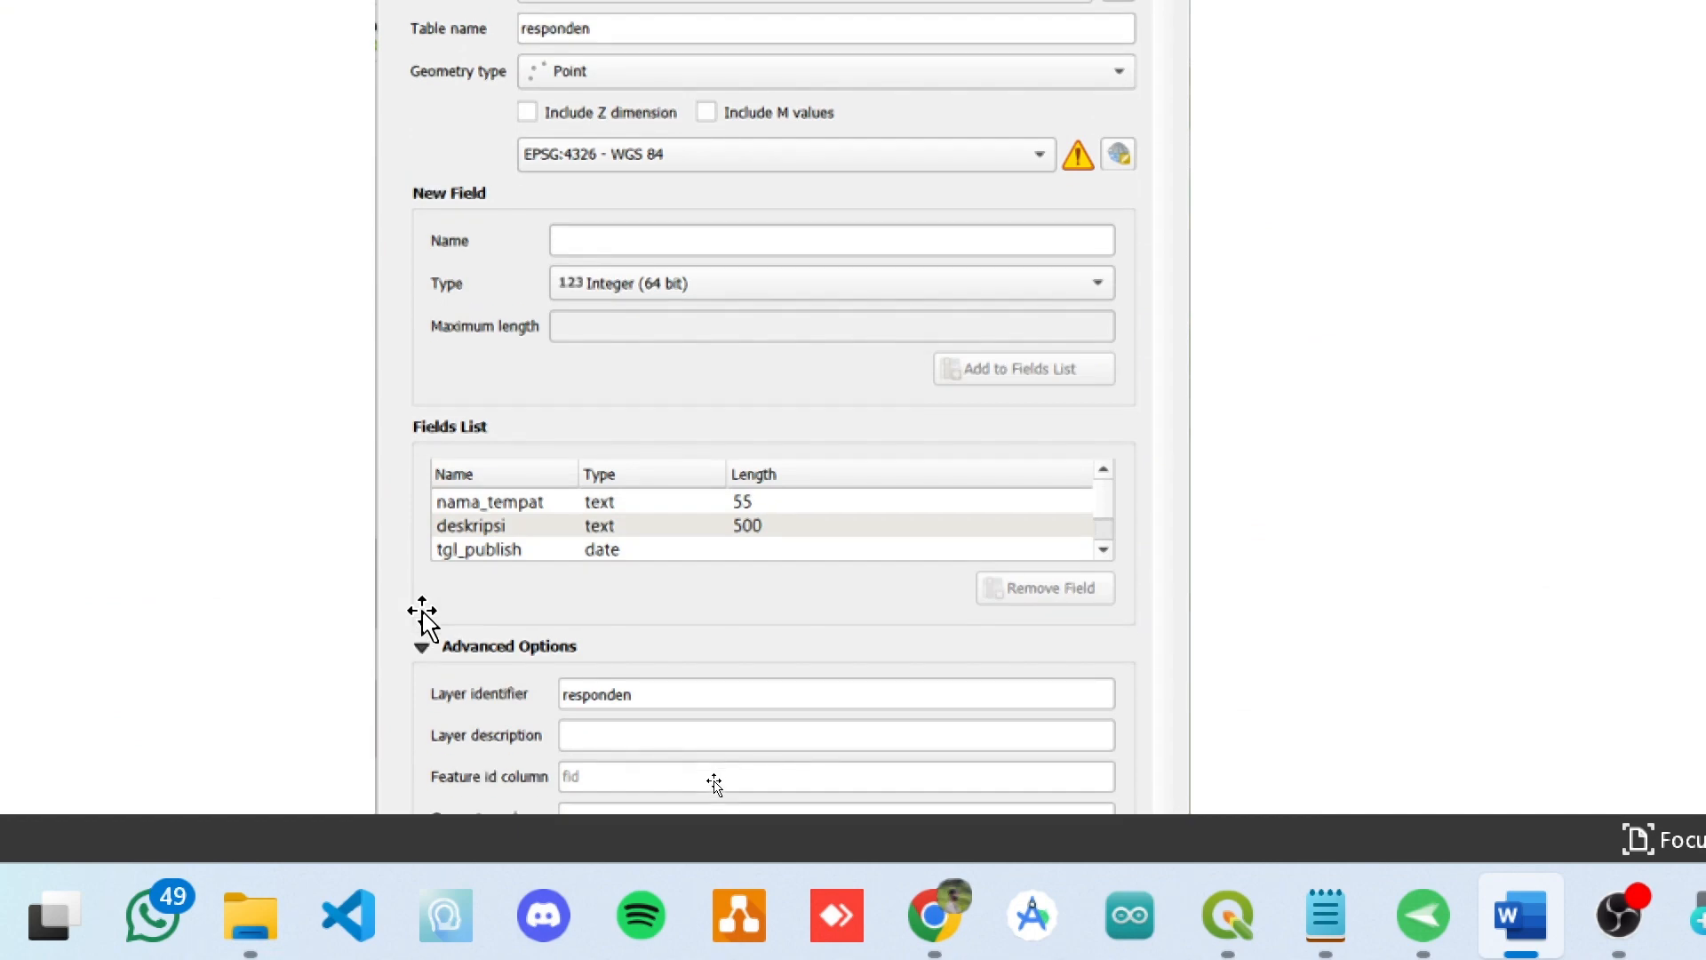
scroll(425, 613, down, 4)
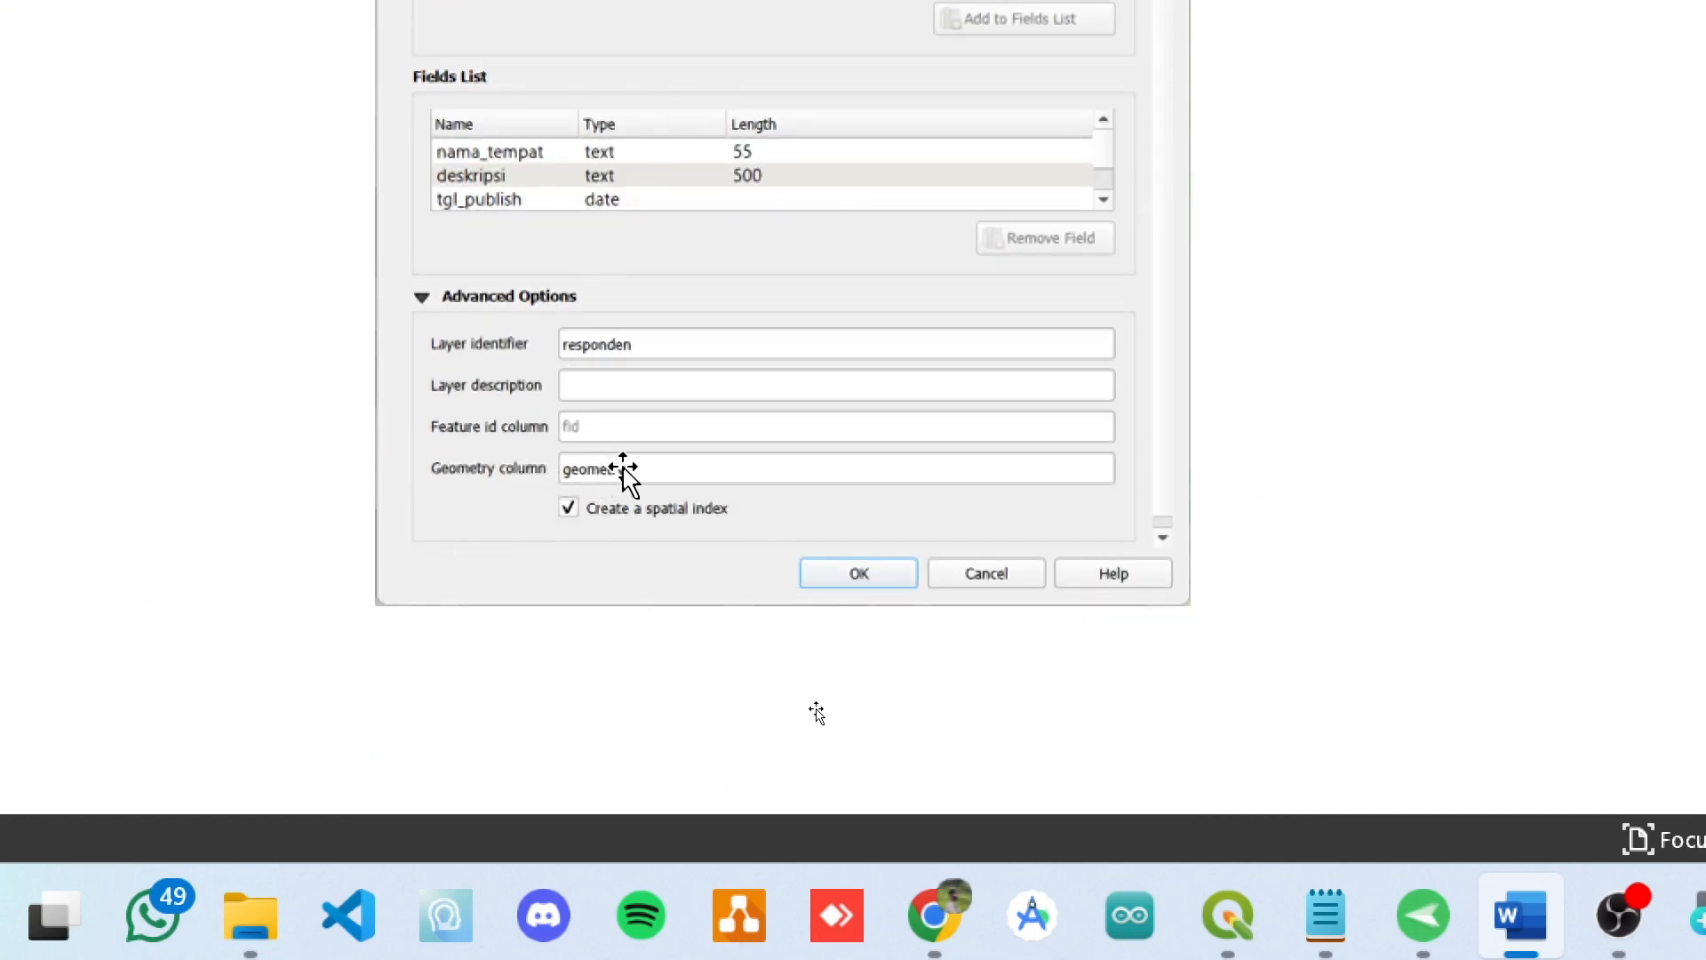
- Return to QGIS and create the configured responden point layer in the db_survey_lokasi_di_unpak.gpkg database
key(alt+Tab)
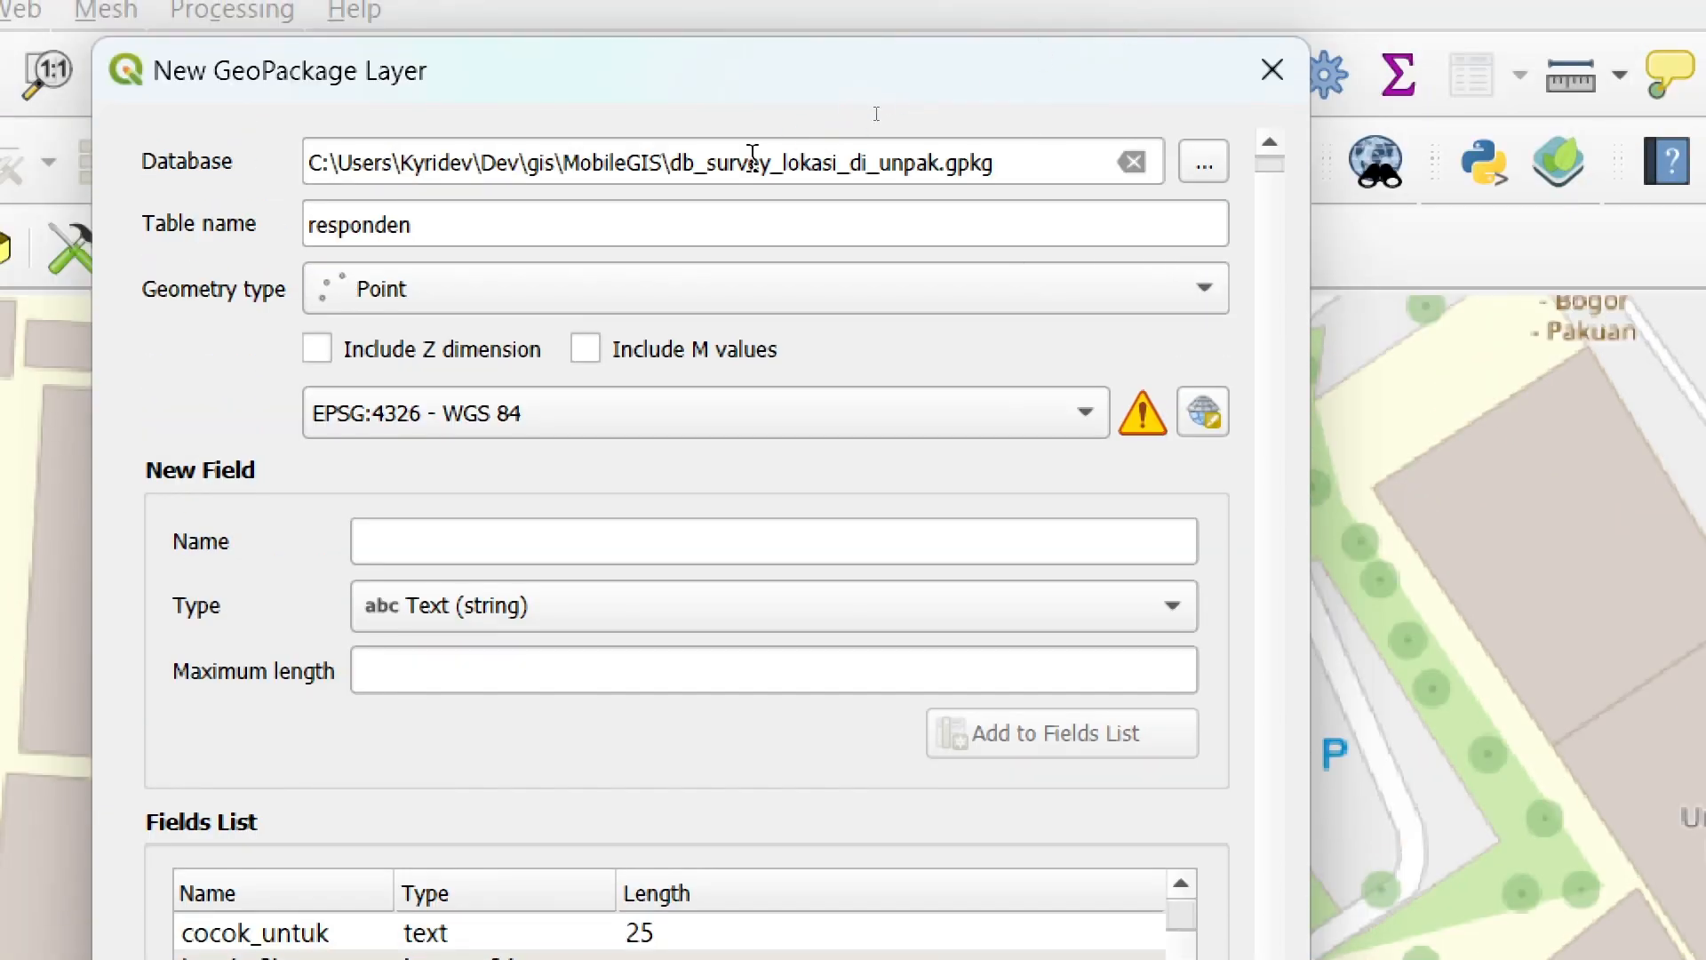
drag(997, 163, 676, 153)
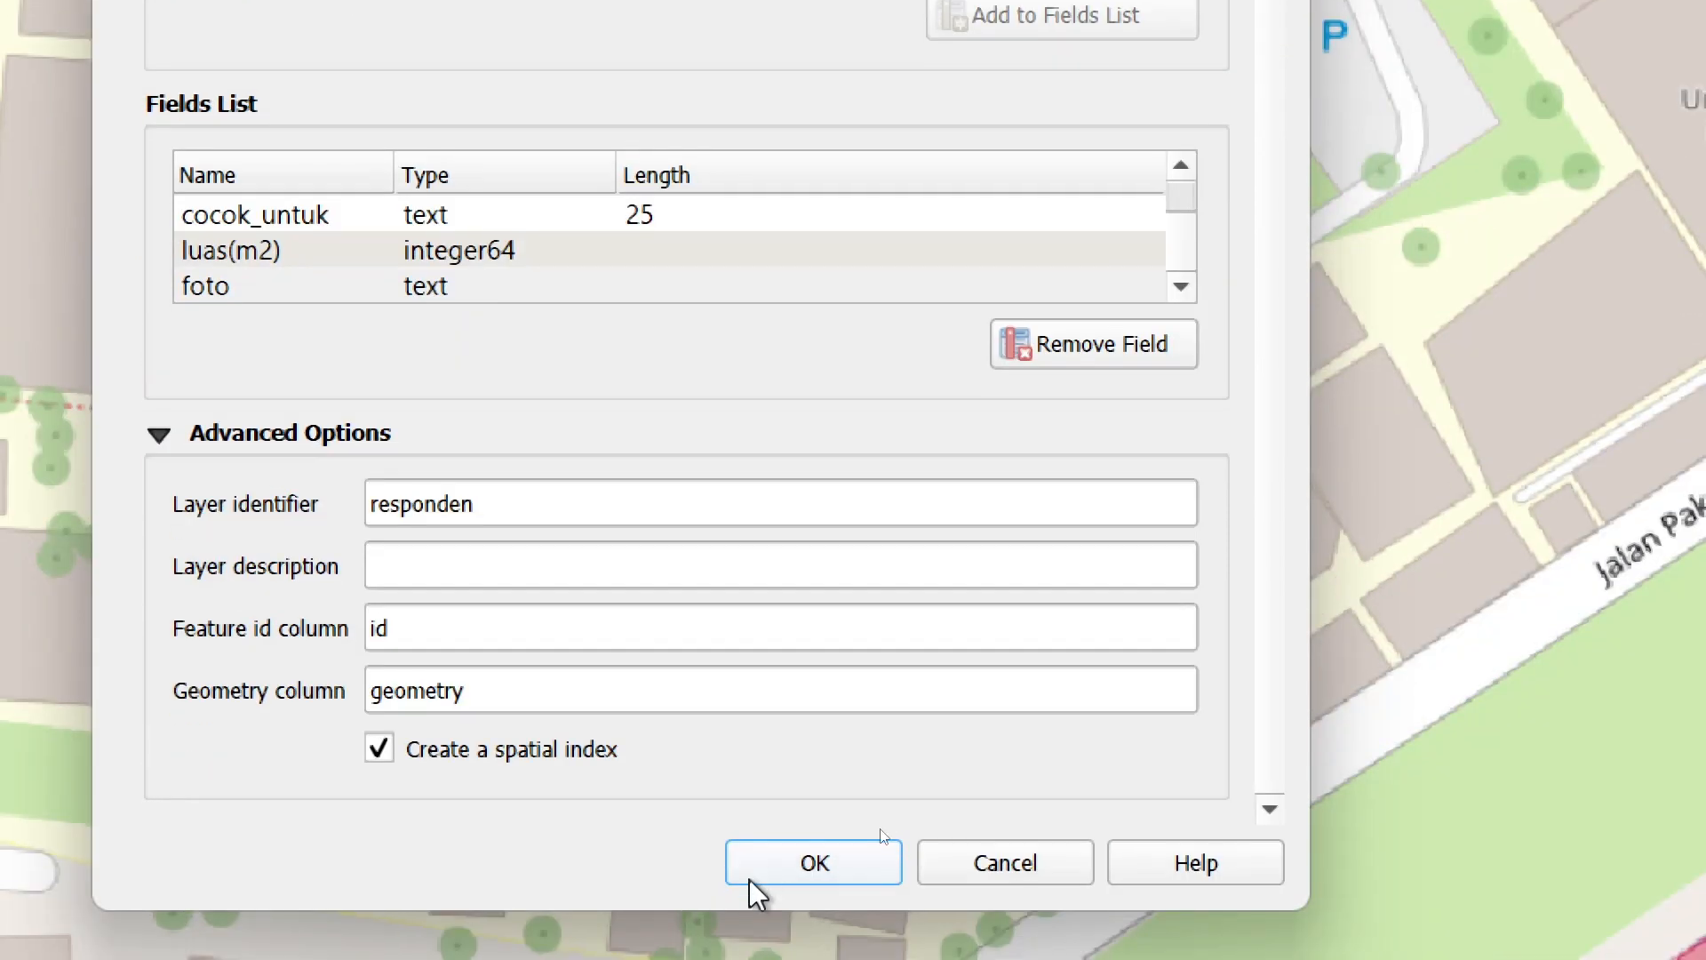
click(813, 864)
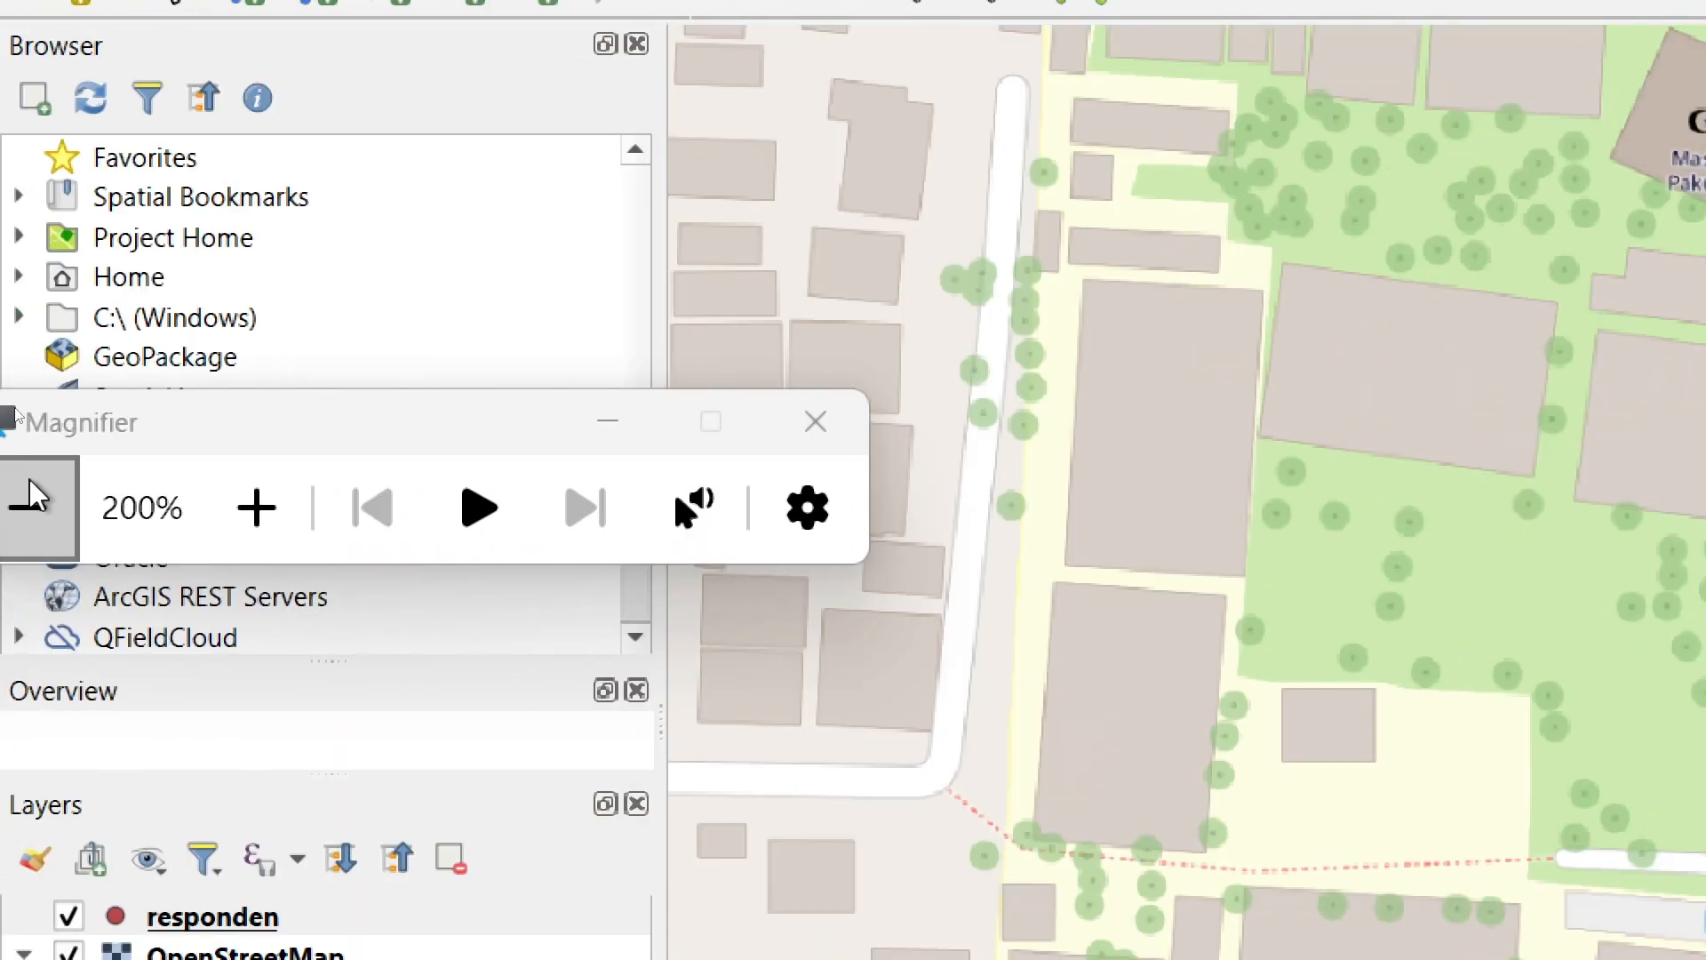
click(34, 494)
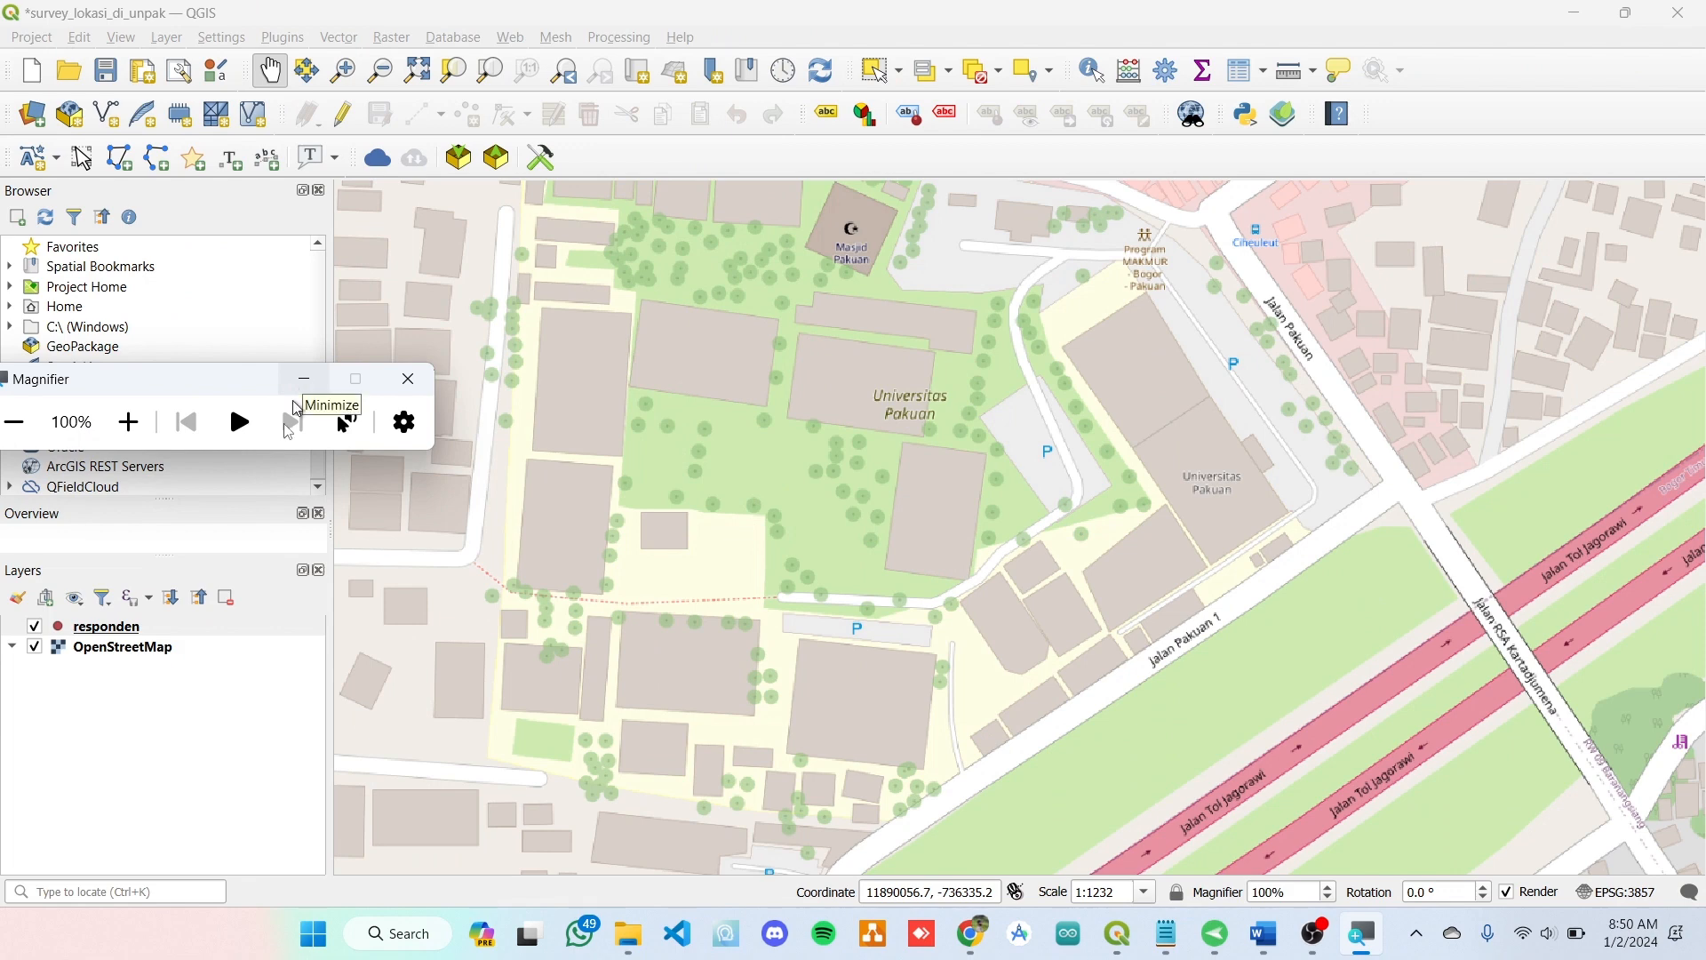
- Open the responden layer's Display properties and set its display name to the nama_tempat field
right_click(165, 636)
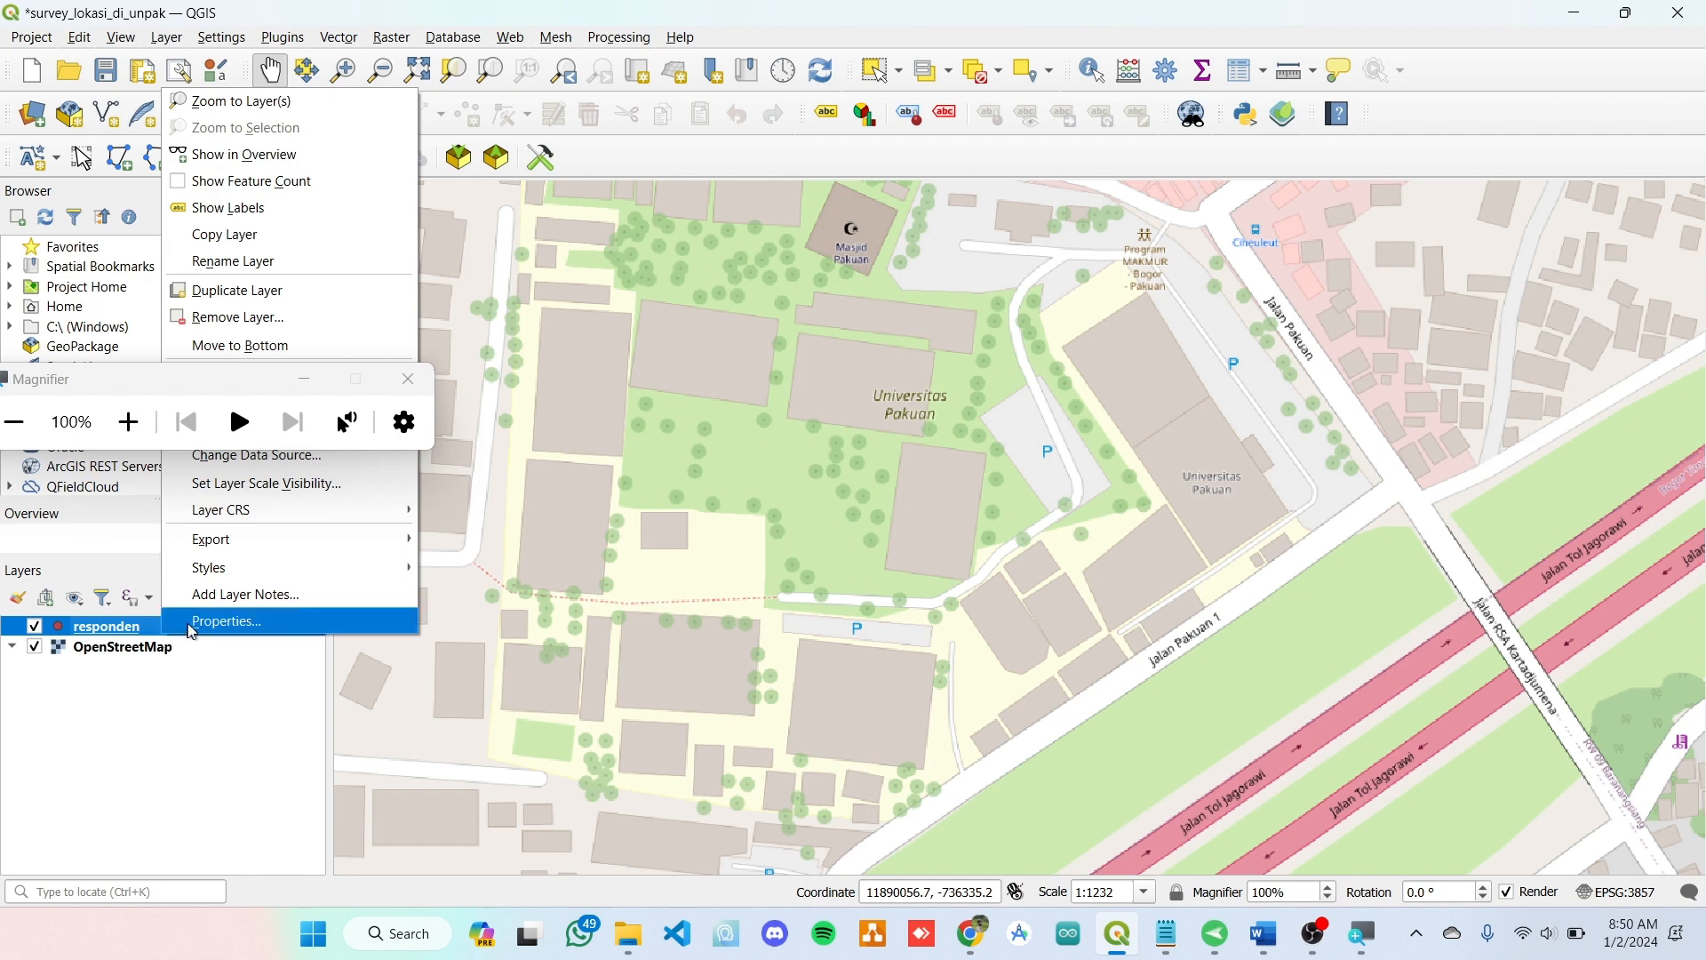
click(204, 622)
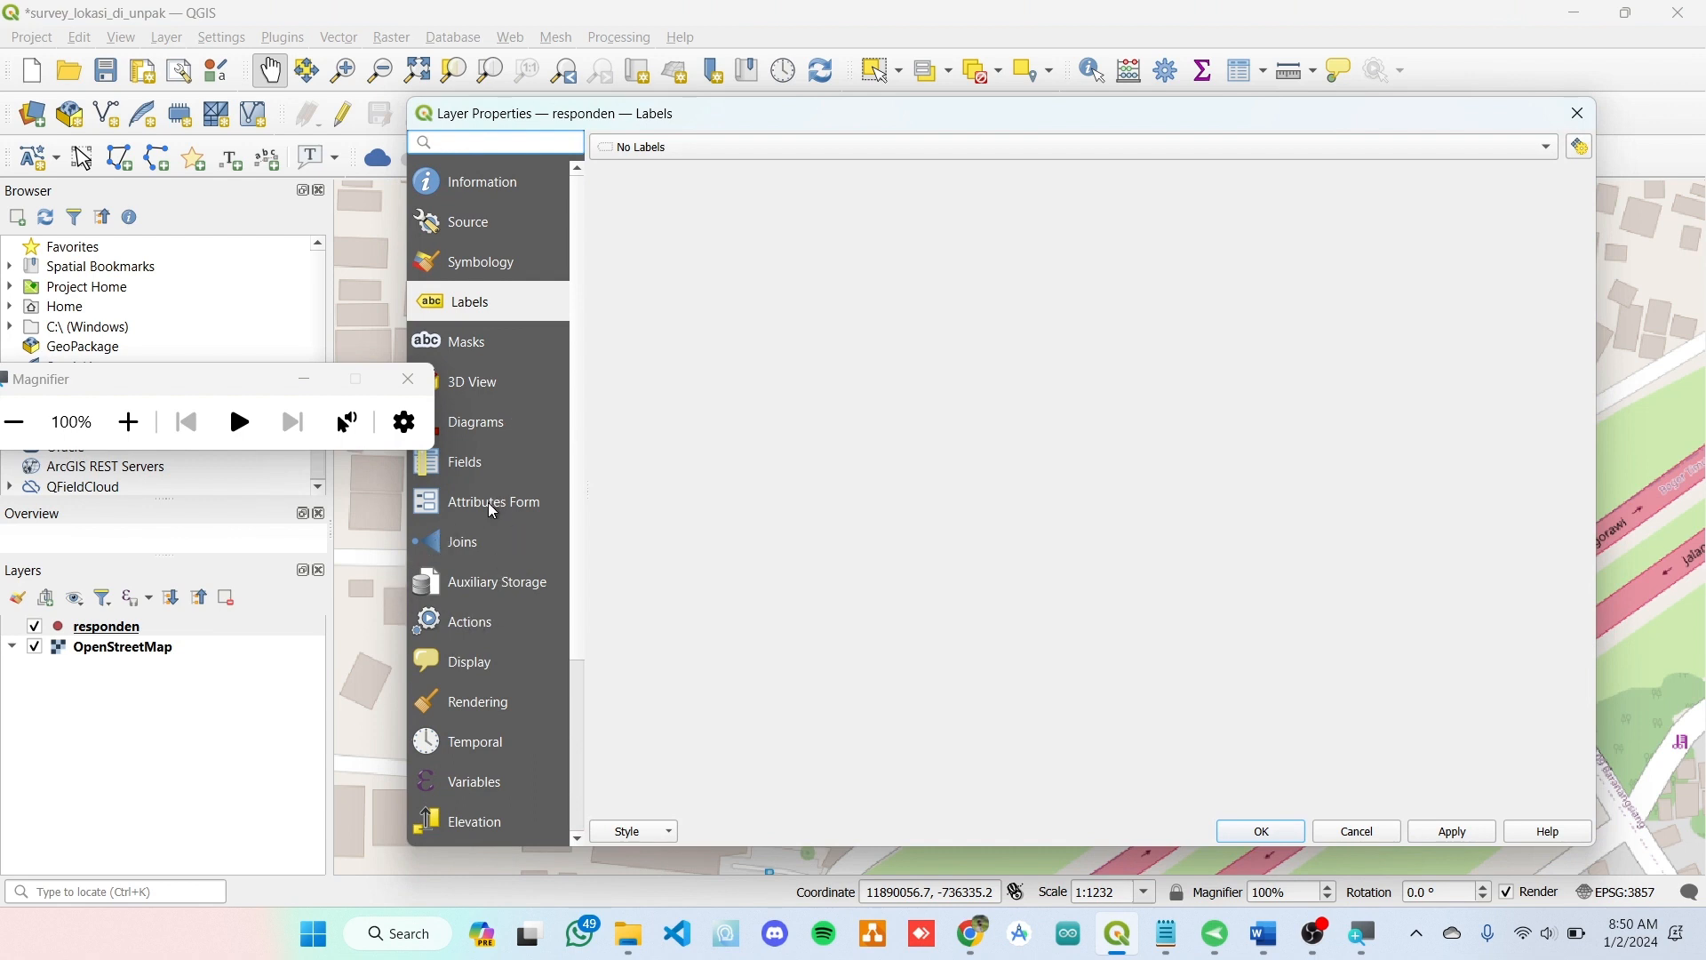
click(465, 669)
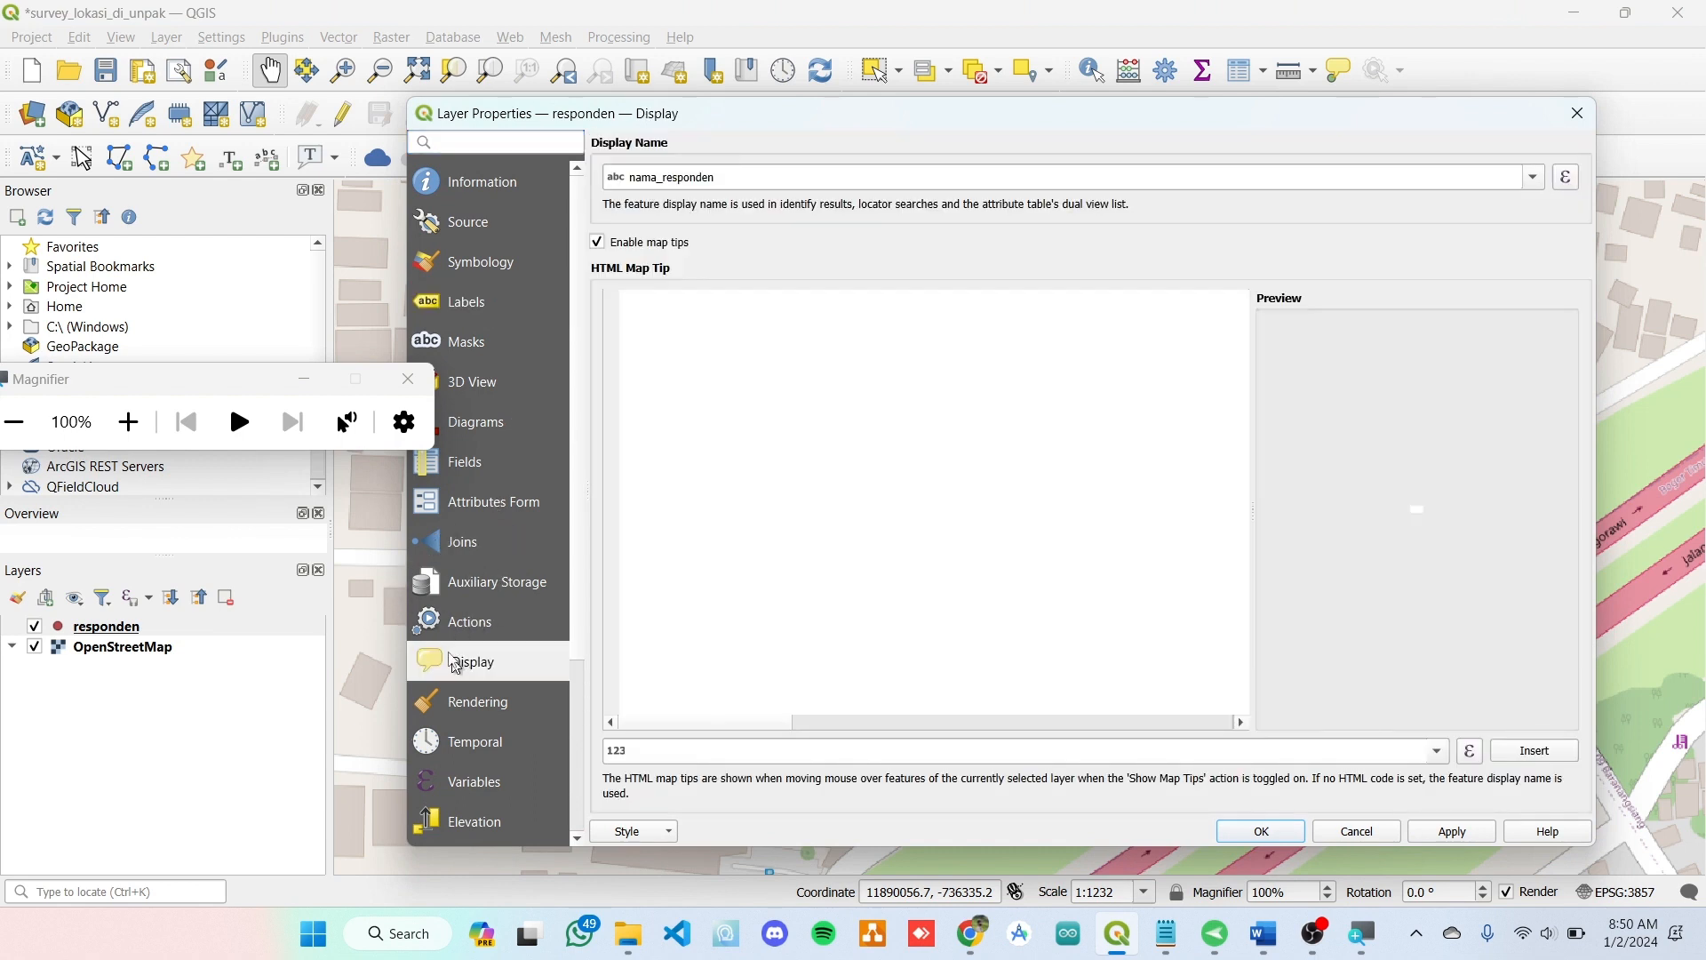
click(145, 420)
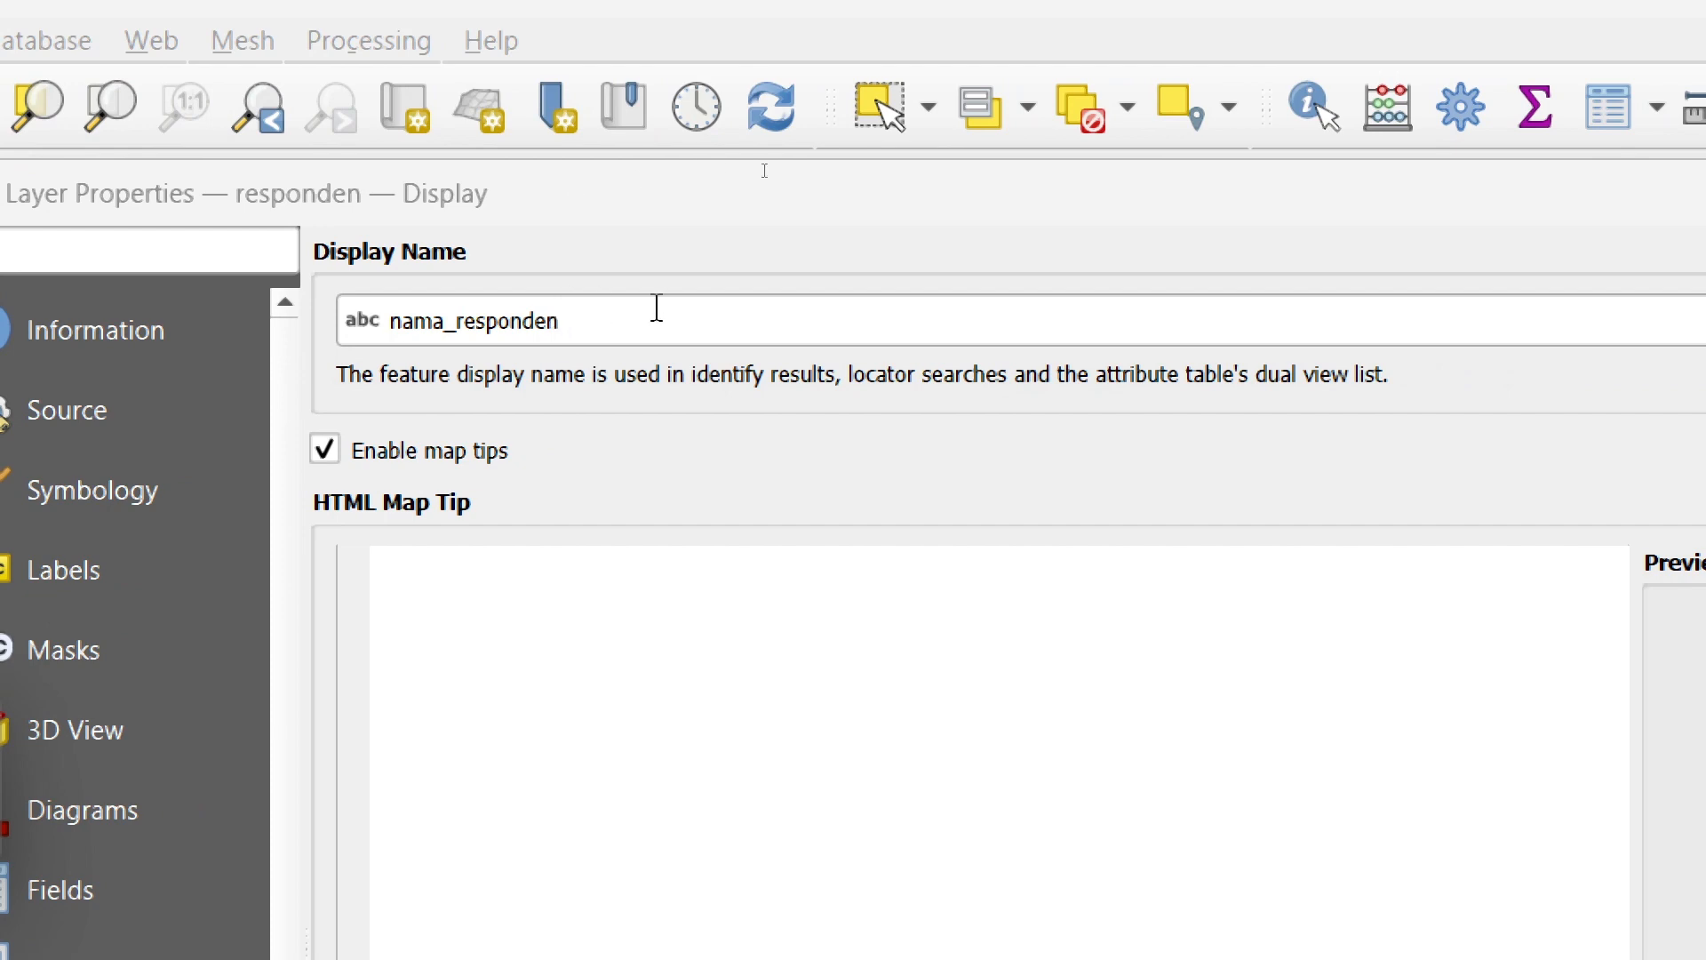
drag(583, 305, 457, 324)
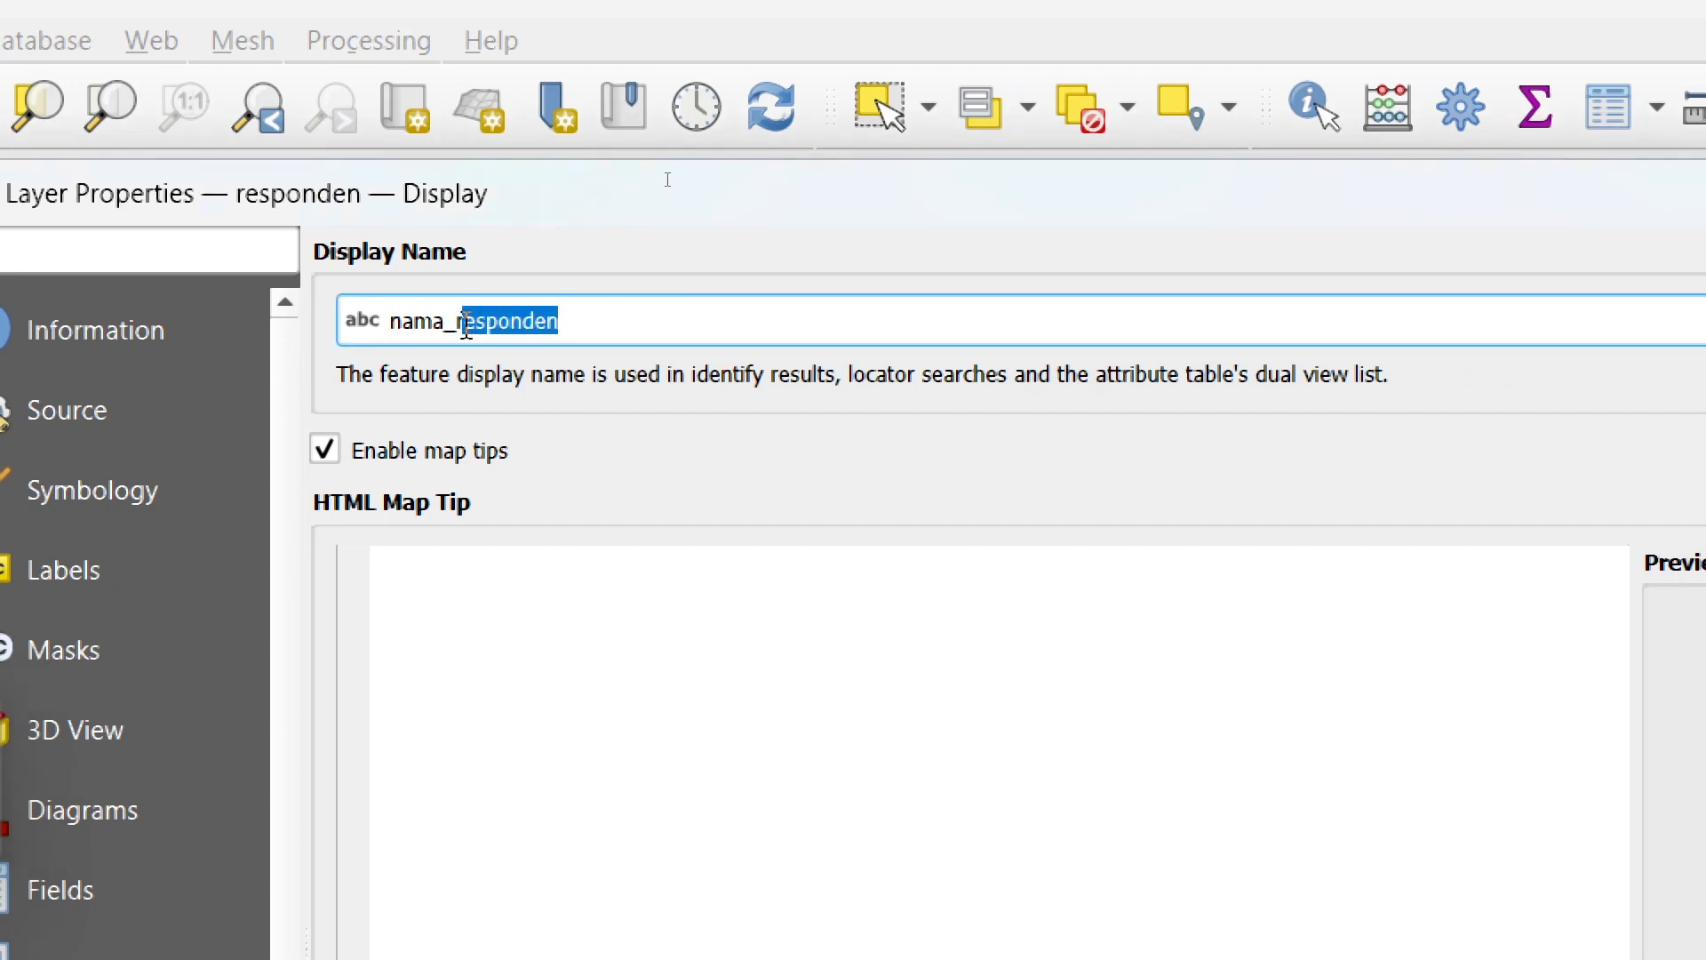
text(tempat)
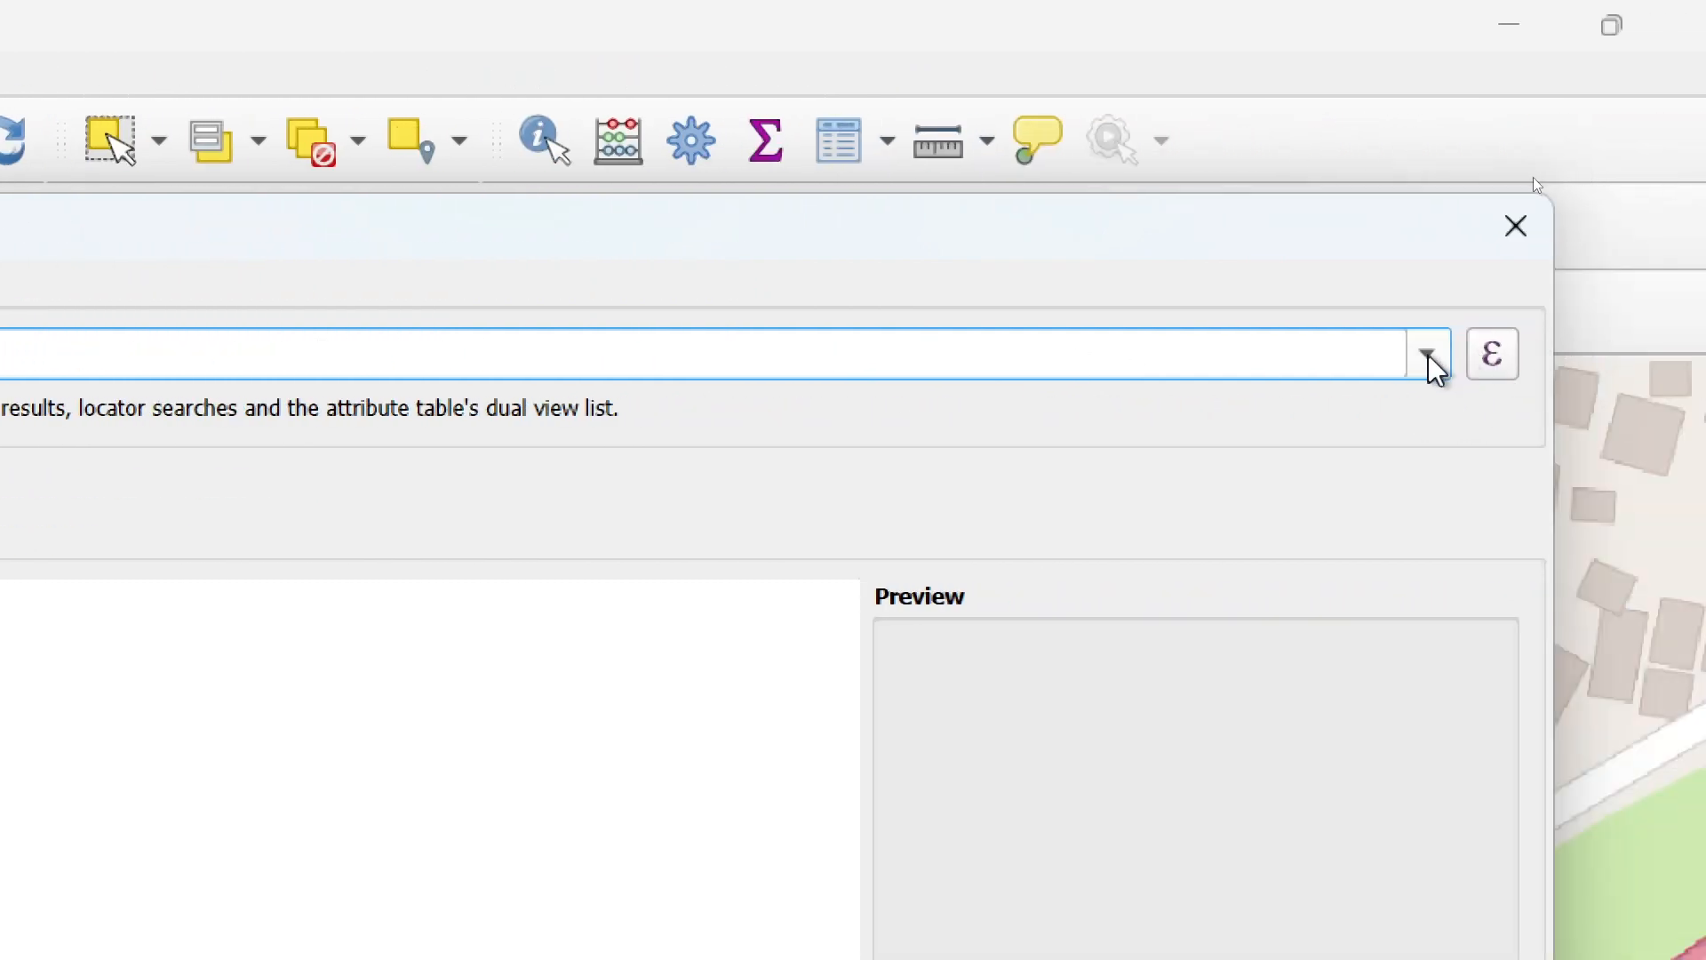
click(1427, 355)
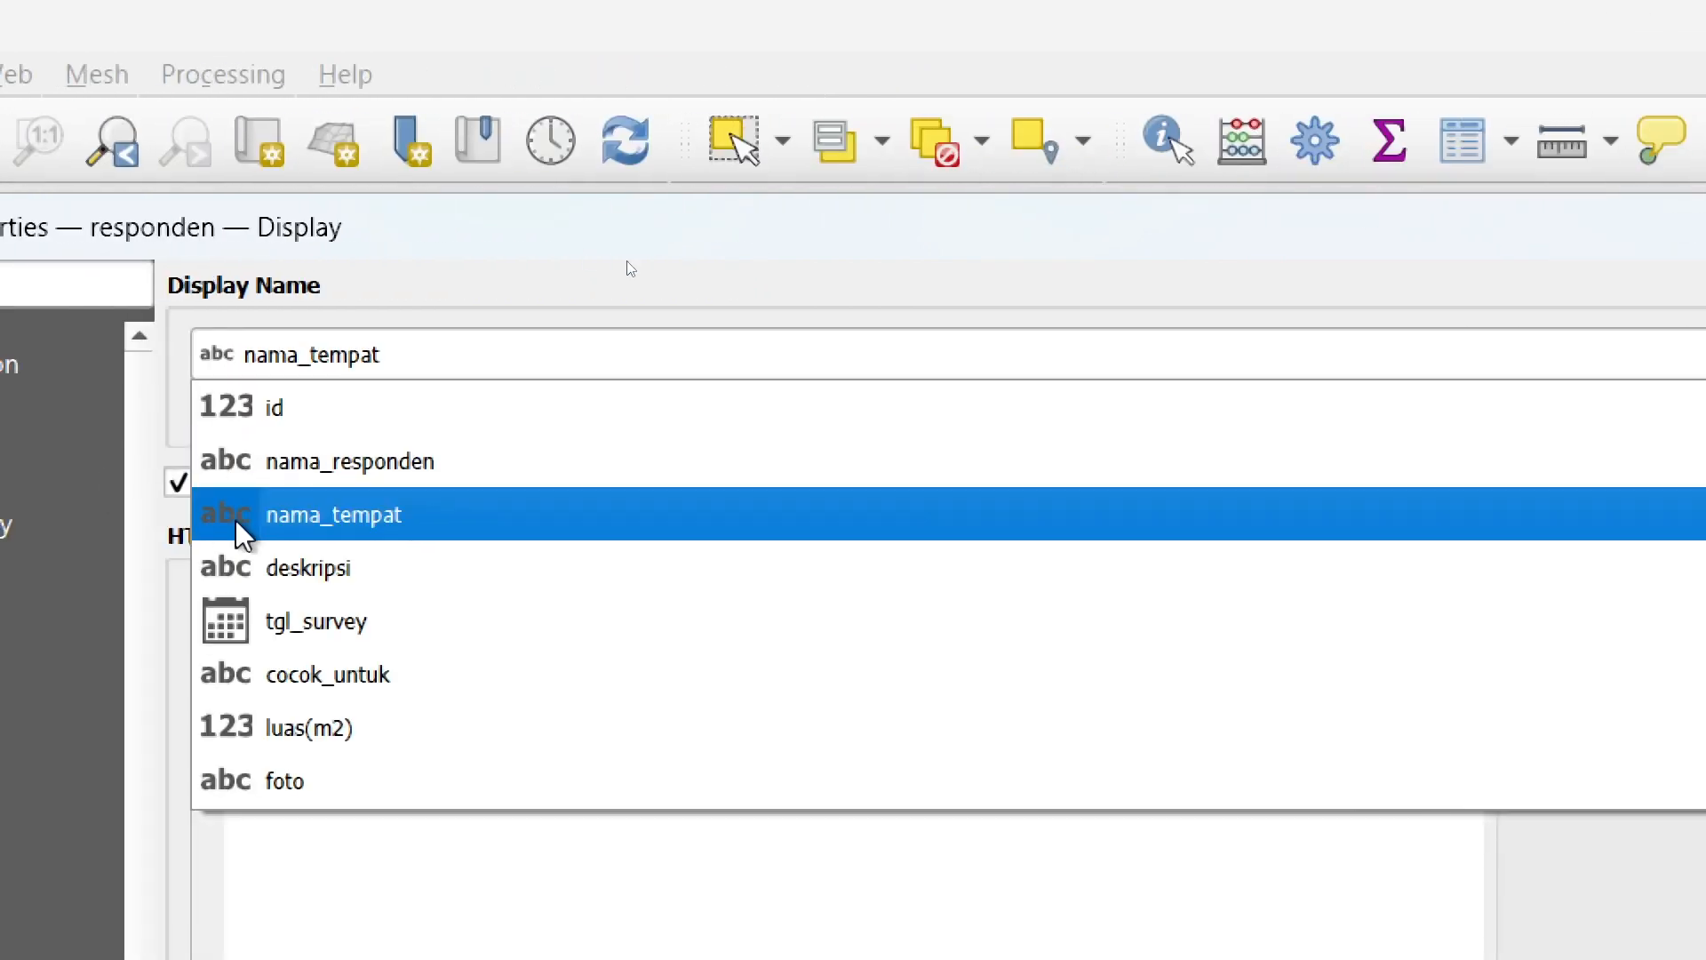
click(354, 523)
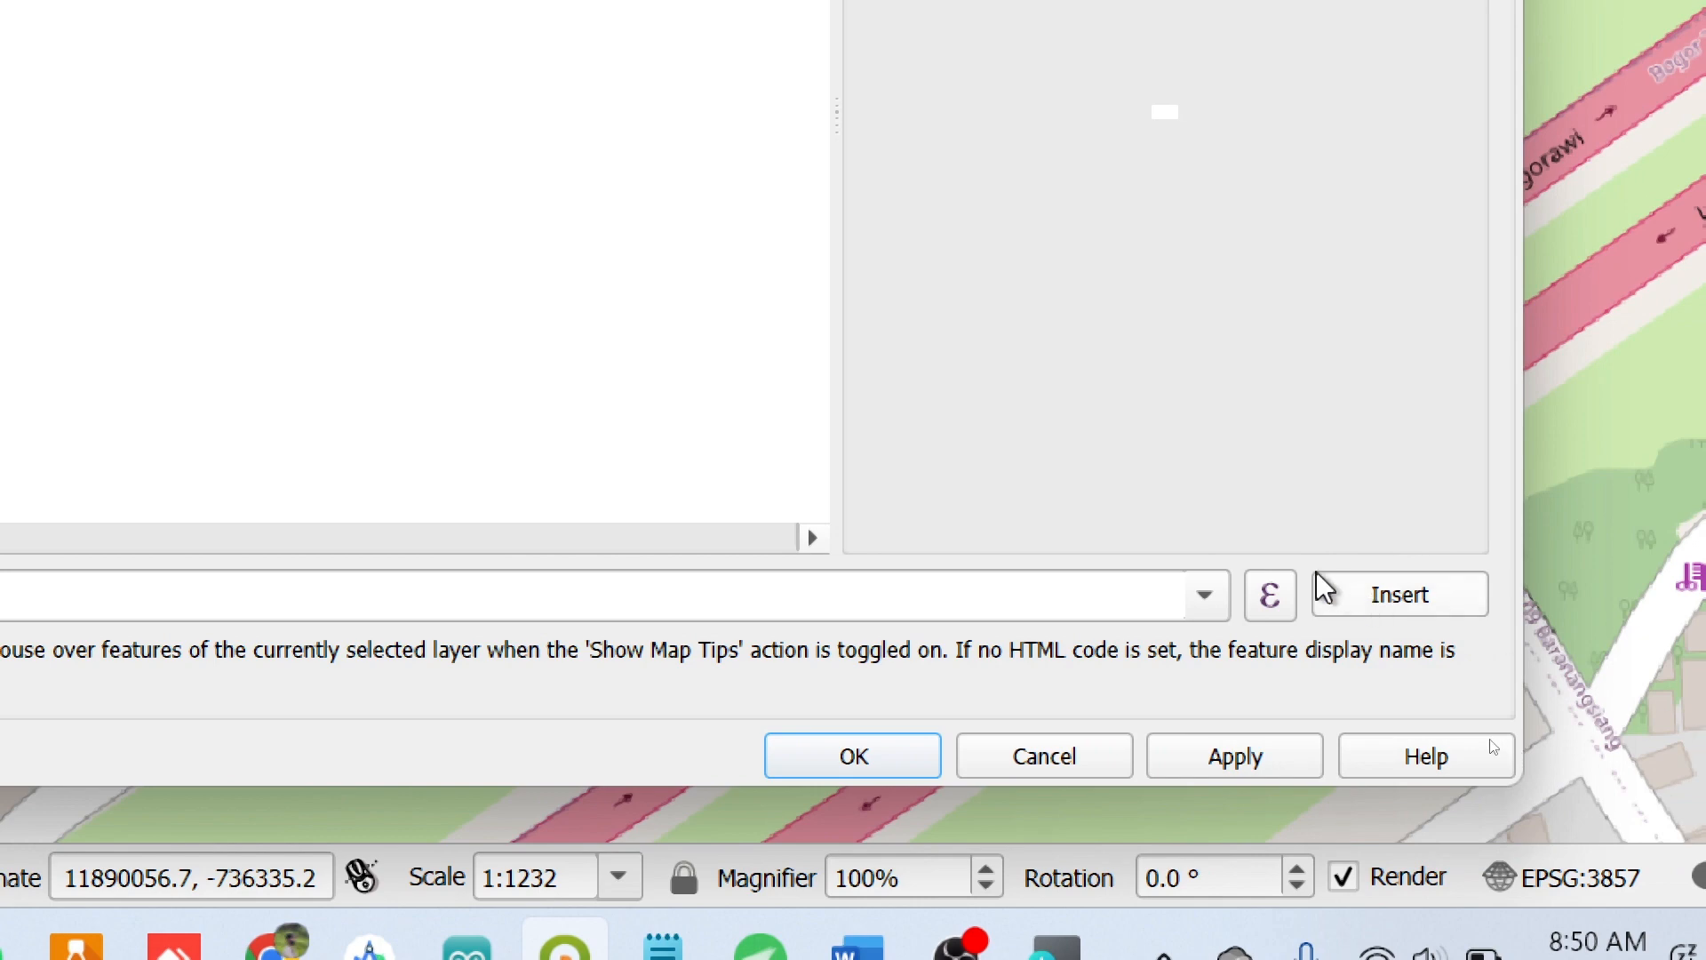
- Insert the nama_tempat field as an expression into the responden layer's HTML map tip
click(1270, 594)
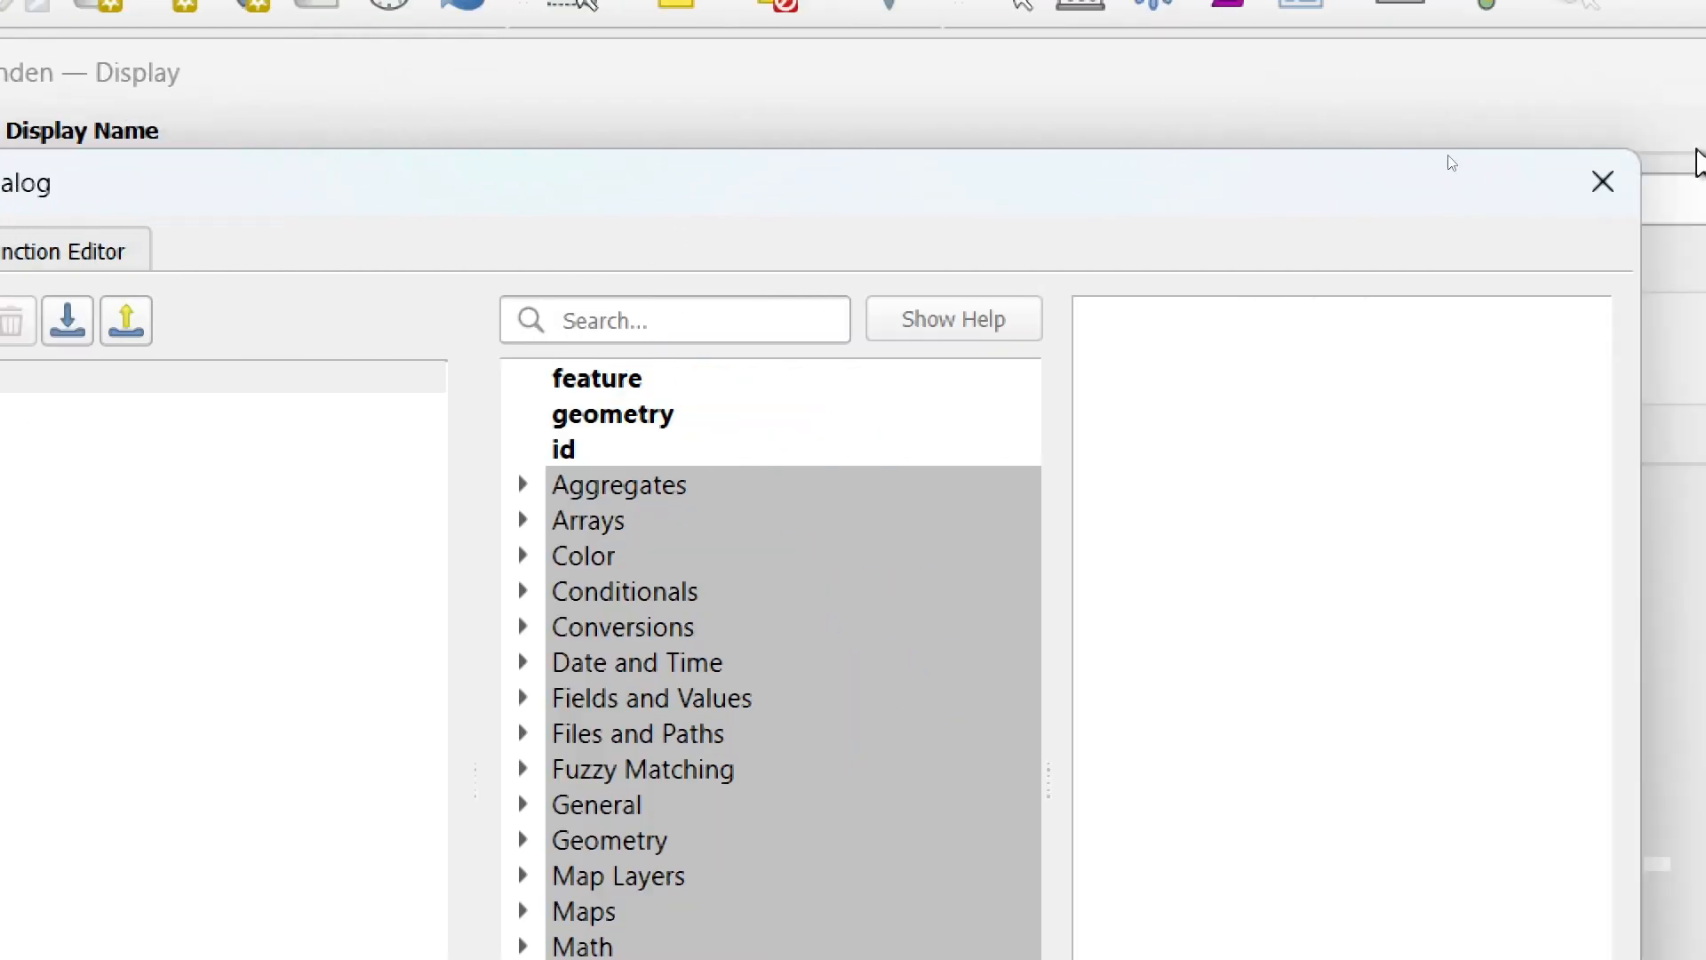
click(1464, 181)
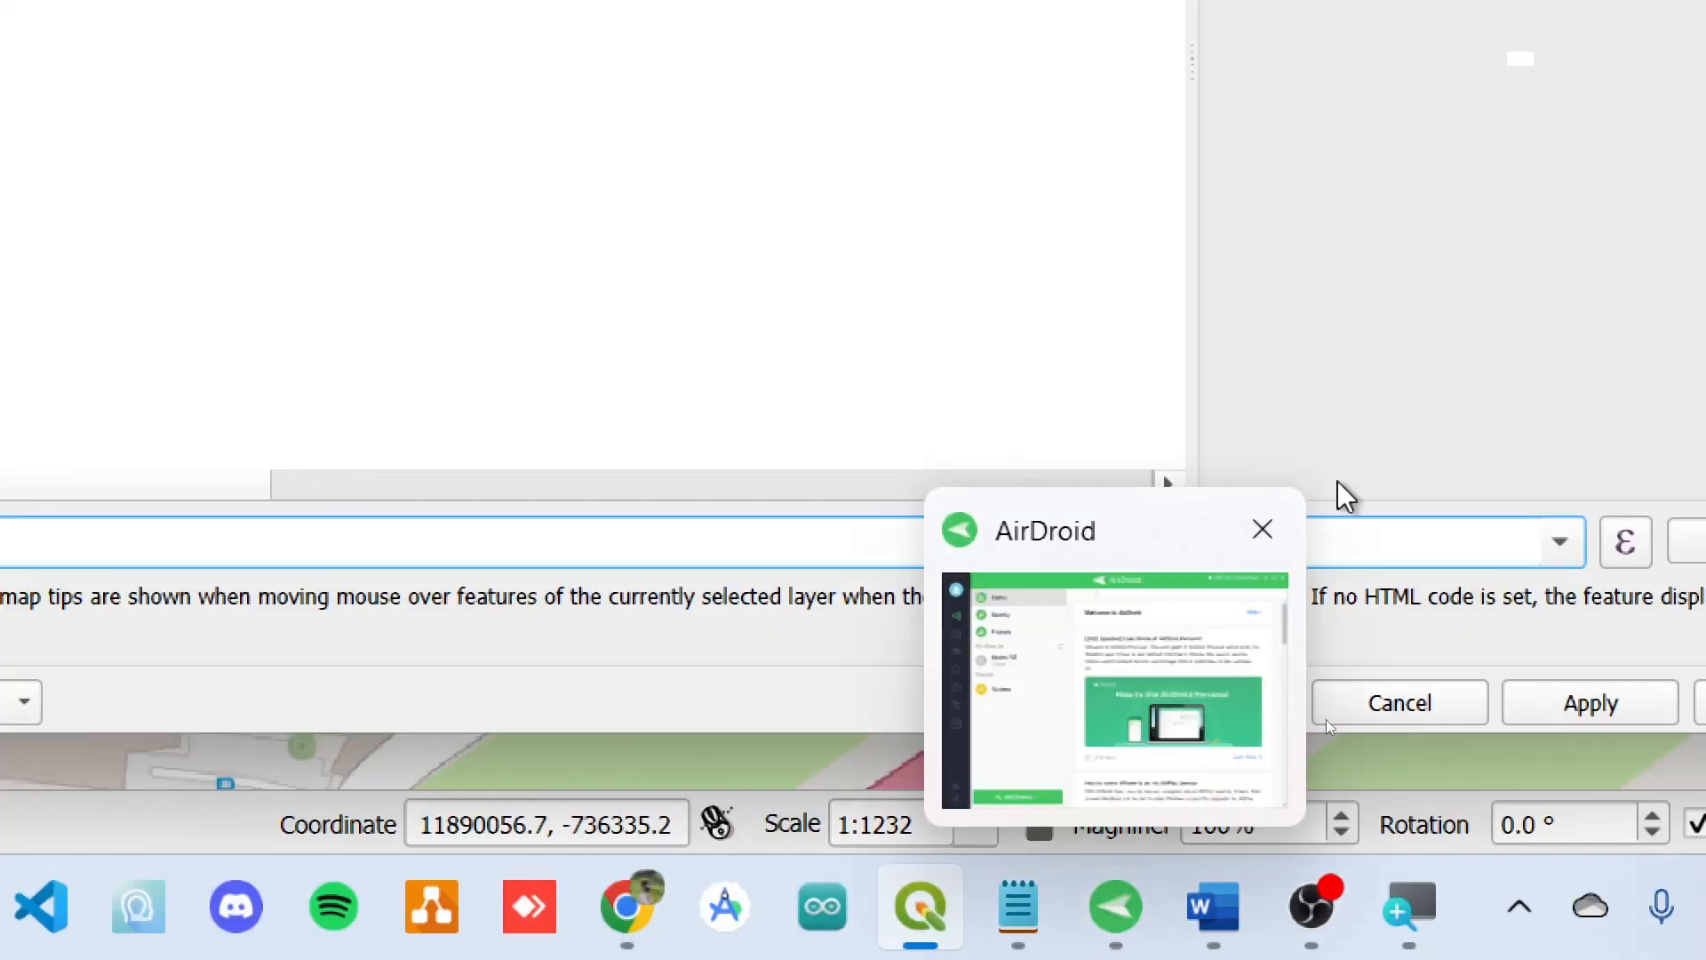
click(1561, 541)
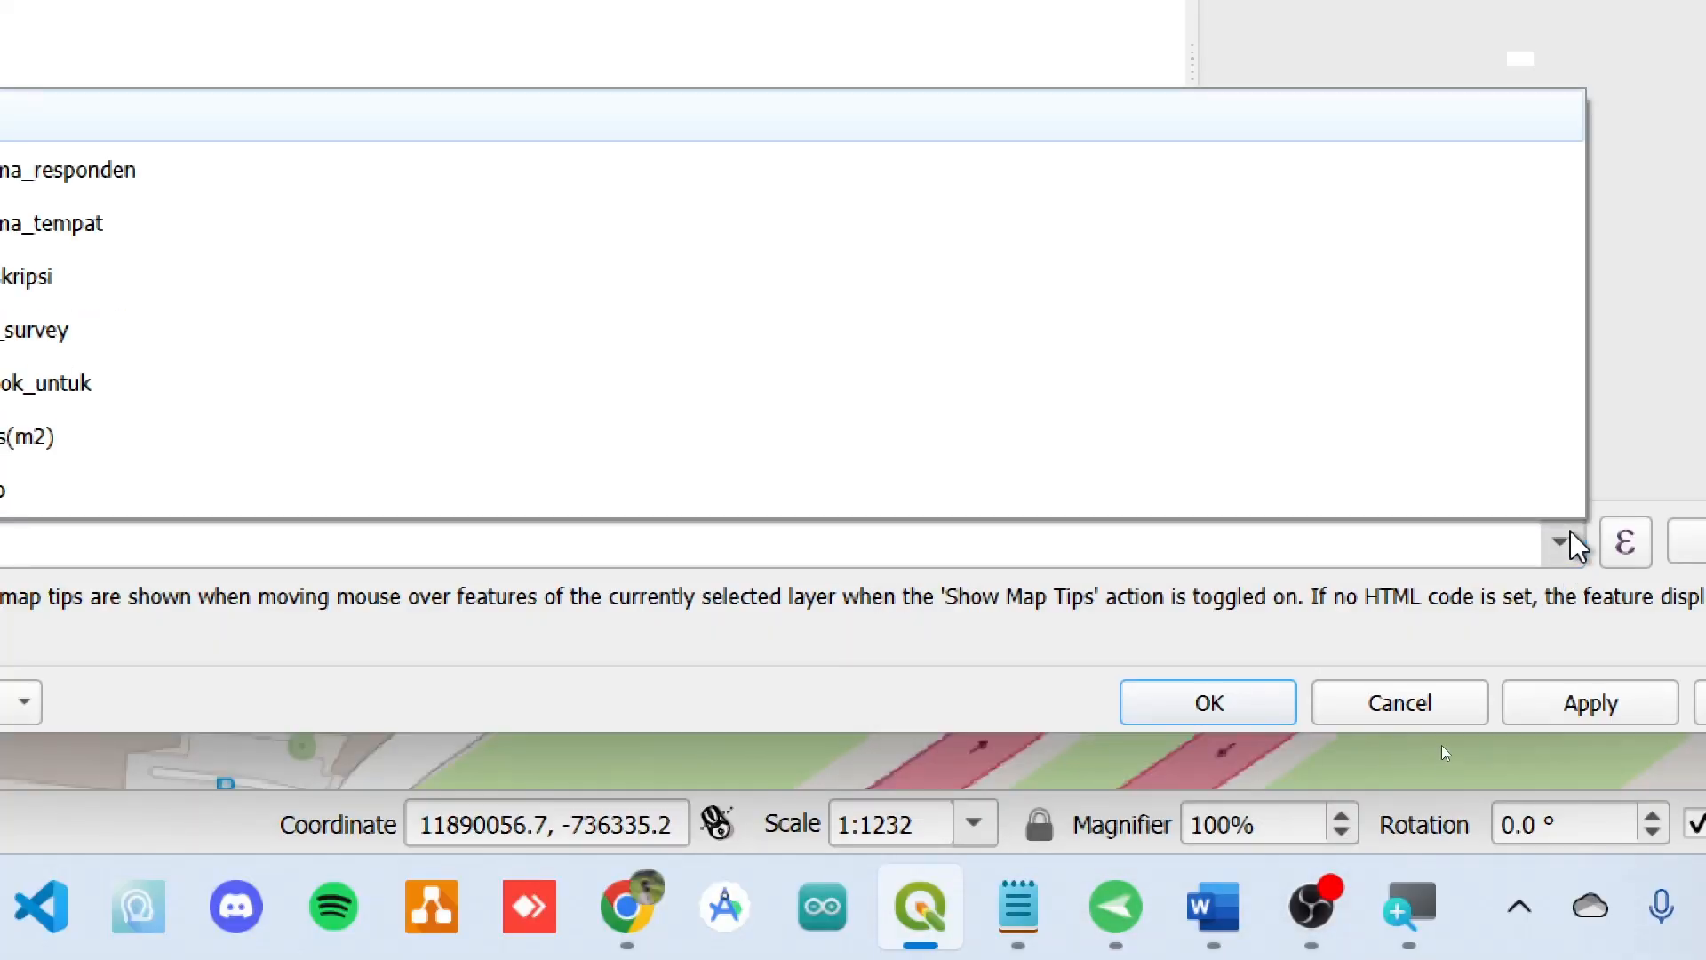
click(1563, 542)
click(1563, 542)
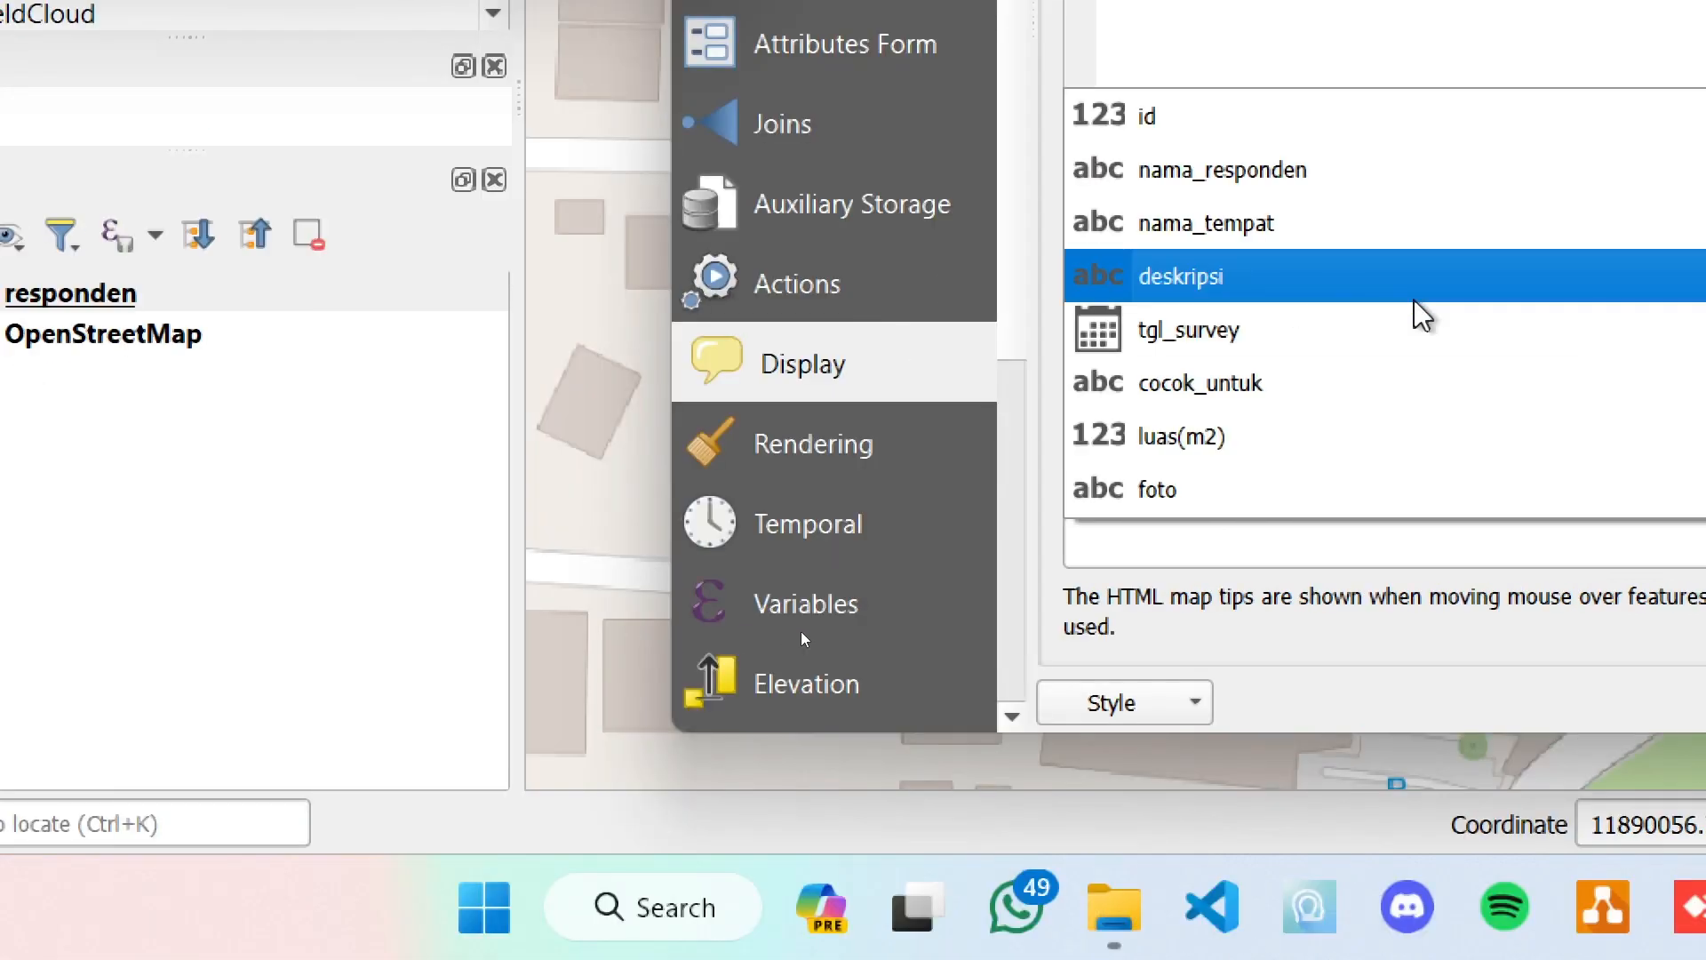
click(1581, 174)
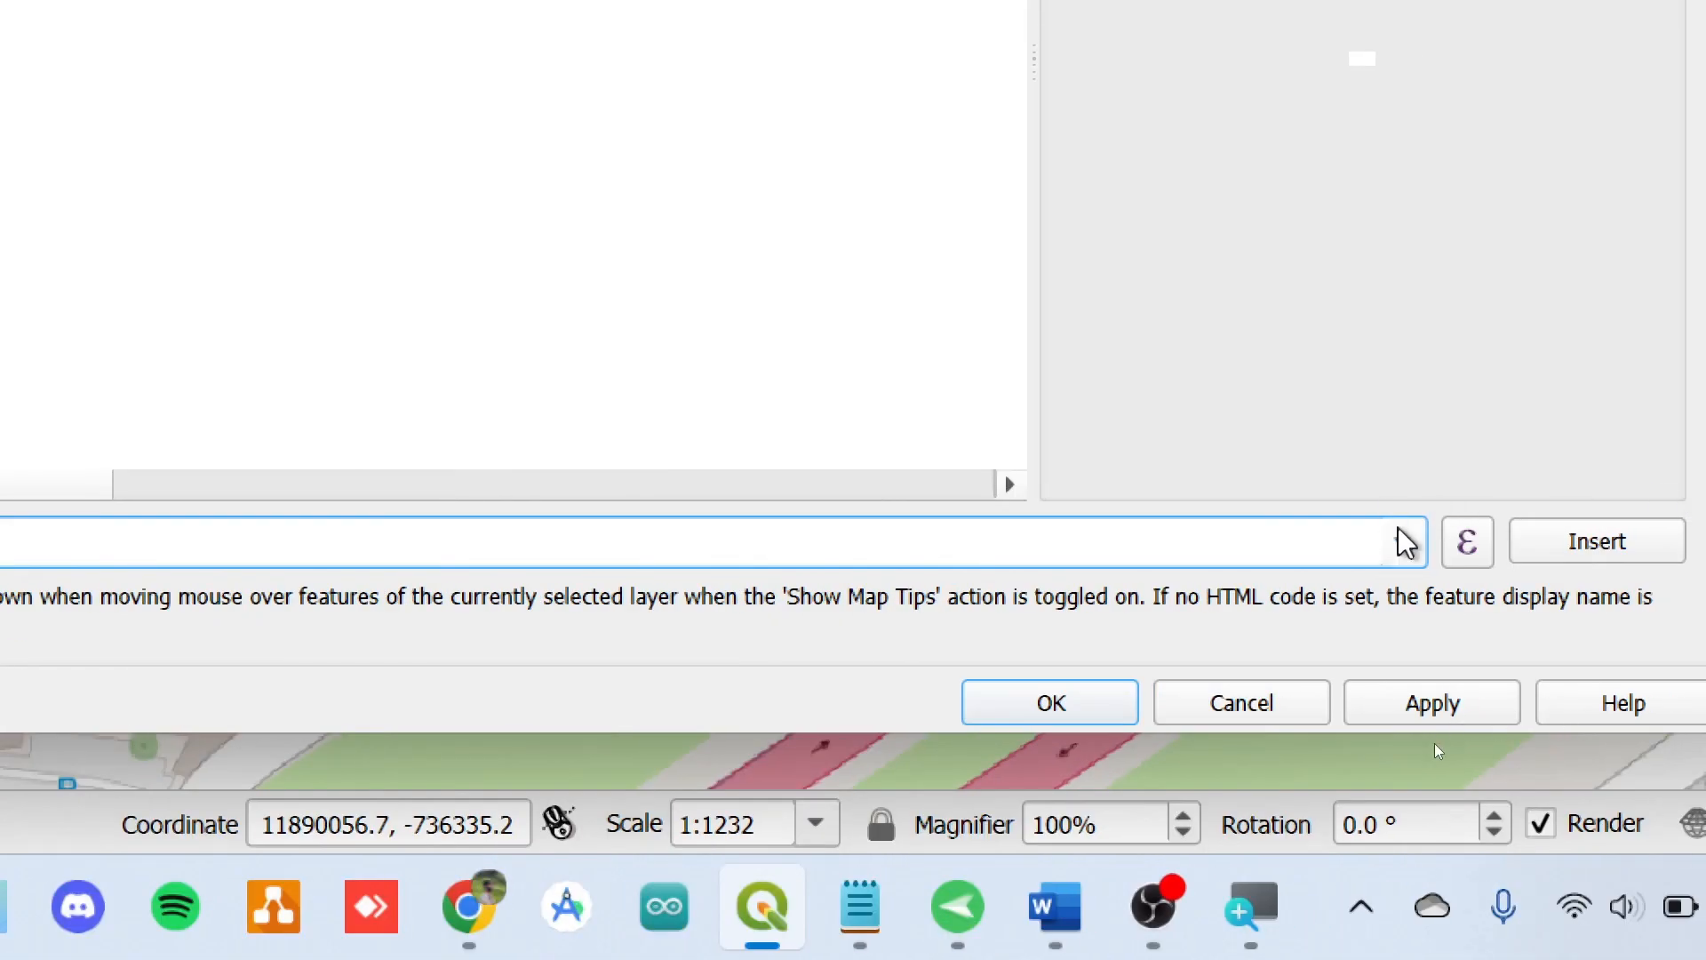
click(1404, 544)
key(Down)
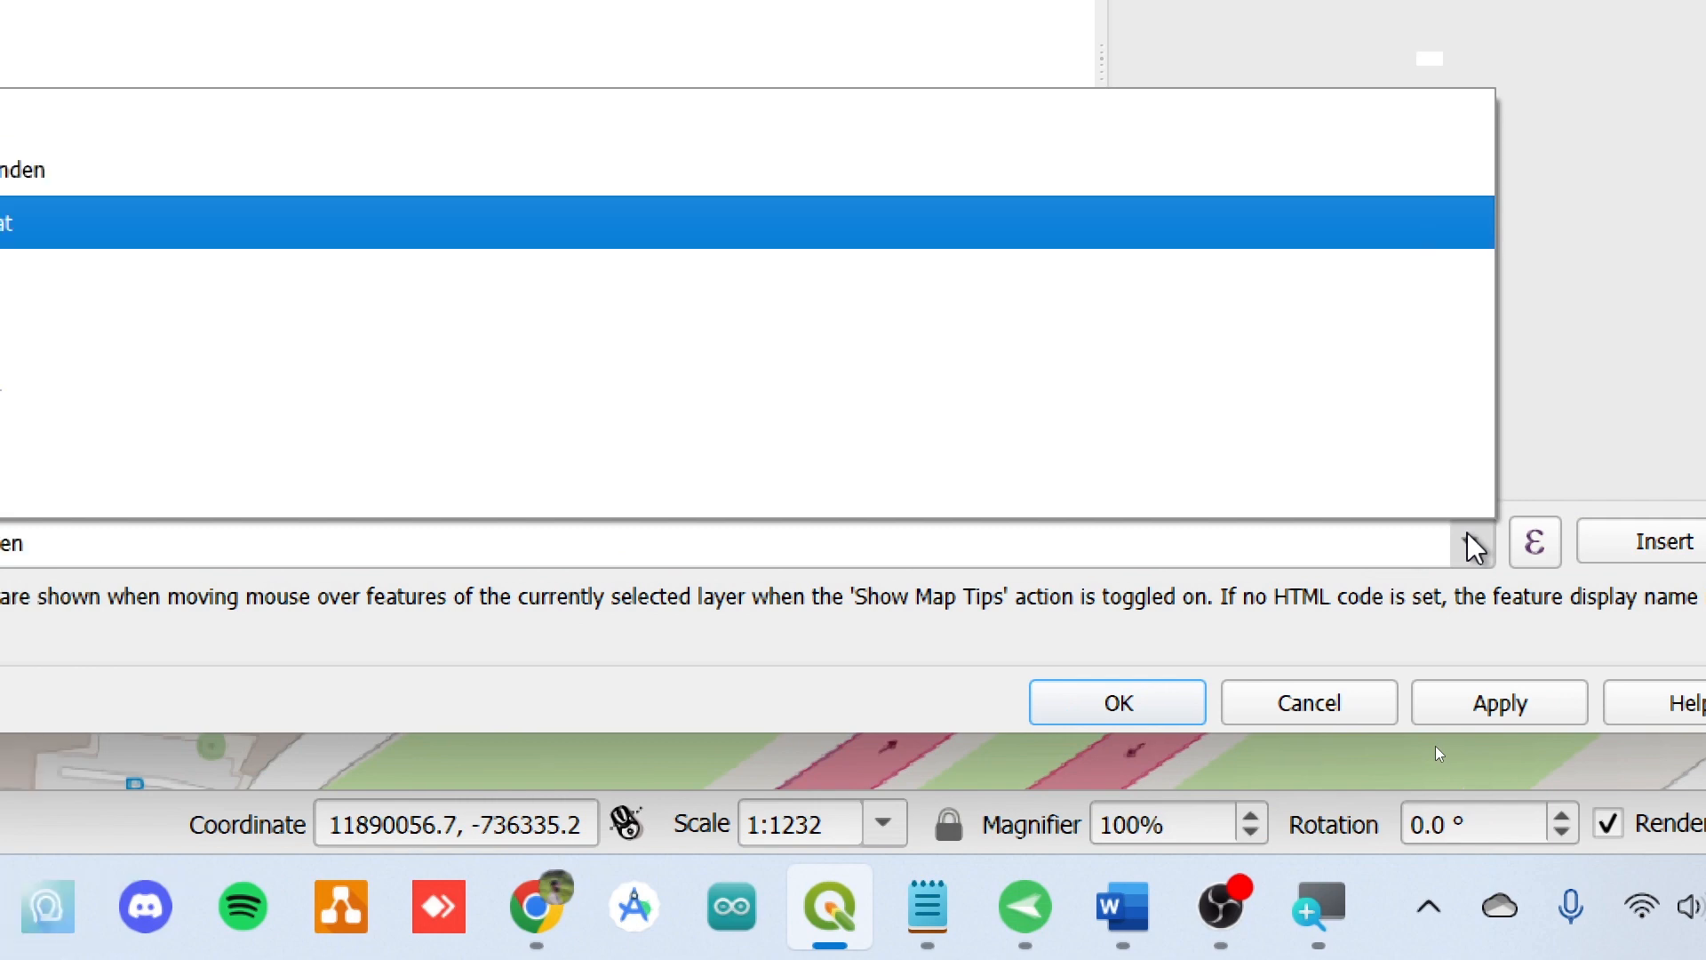
key(Return)
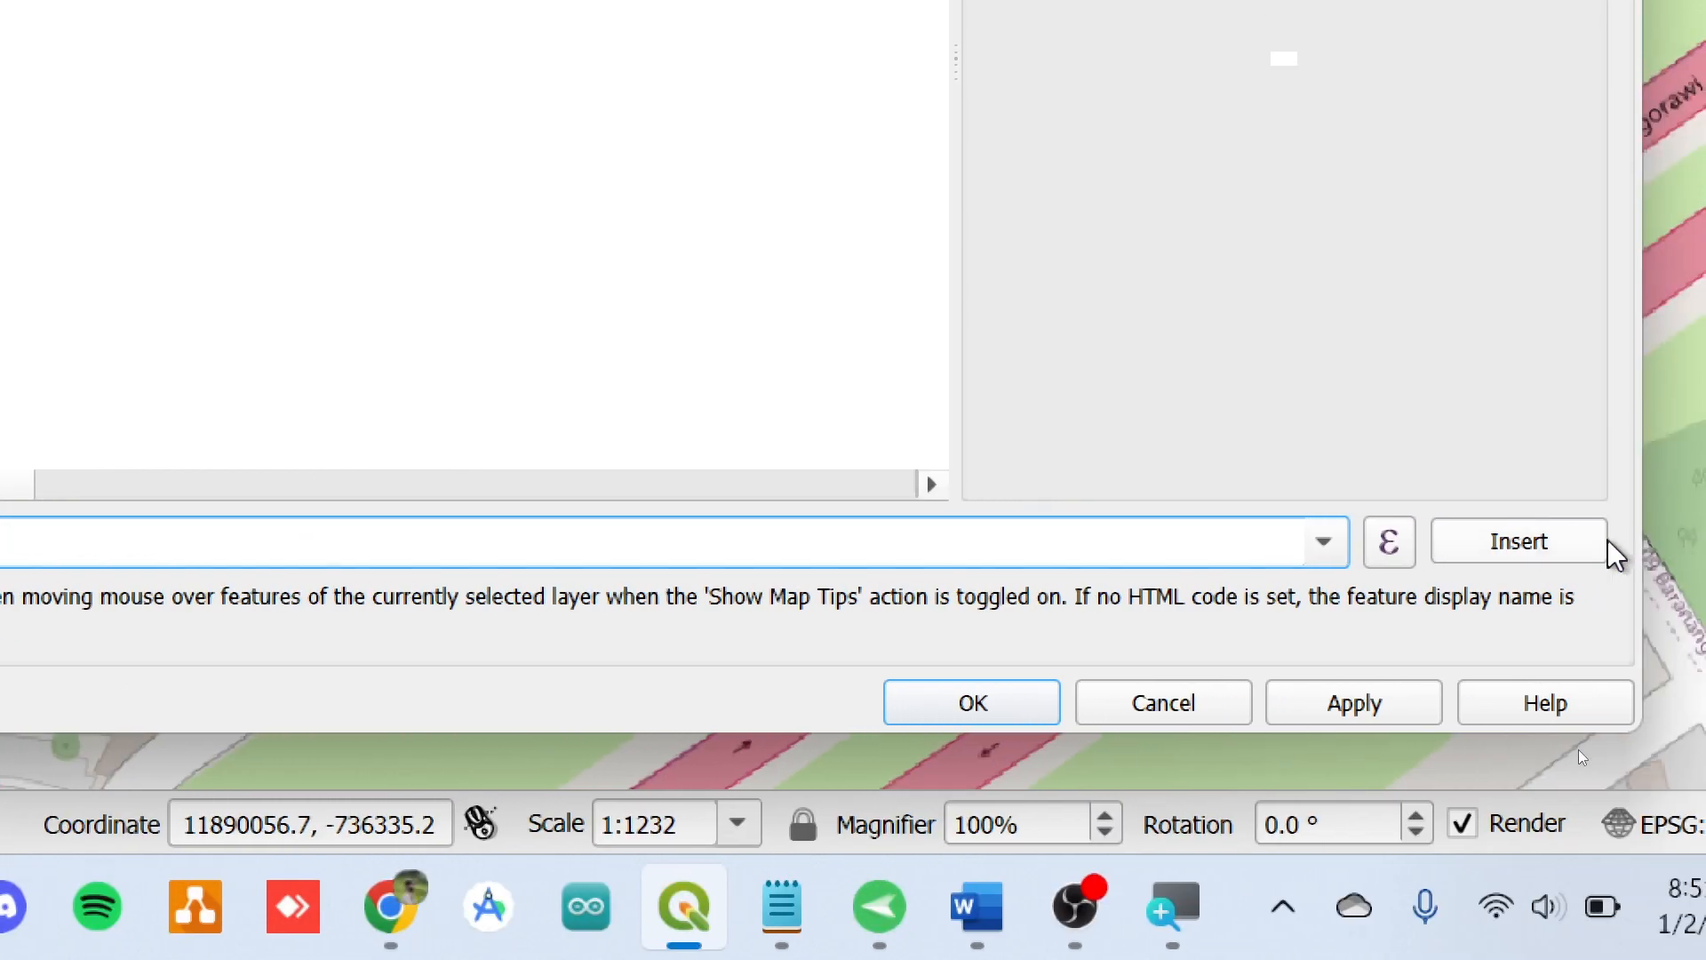
click(1518, 541)
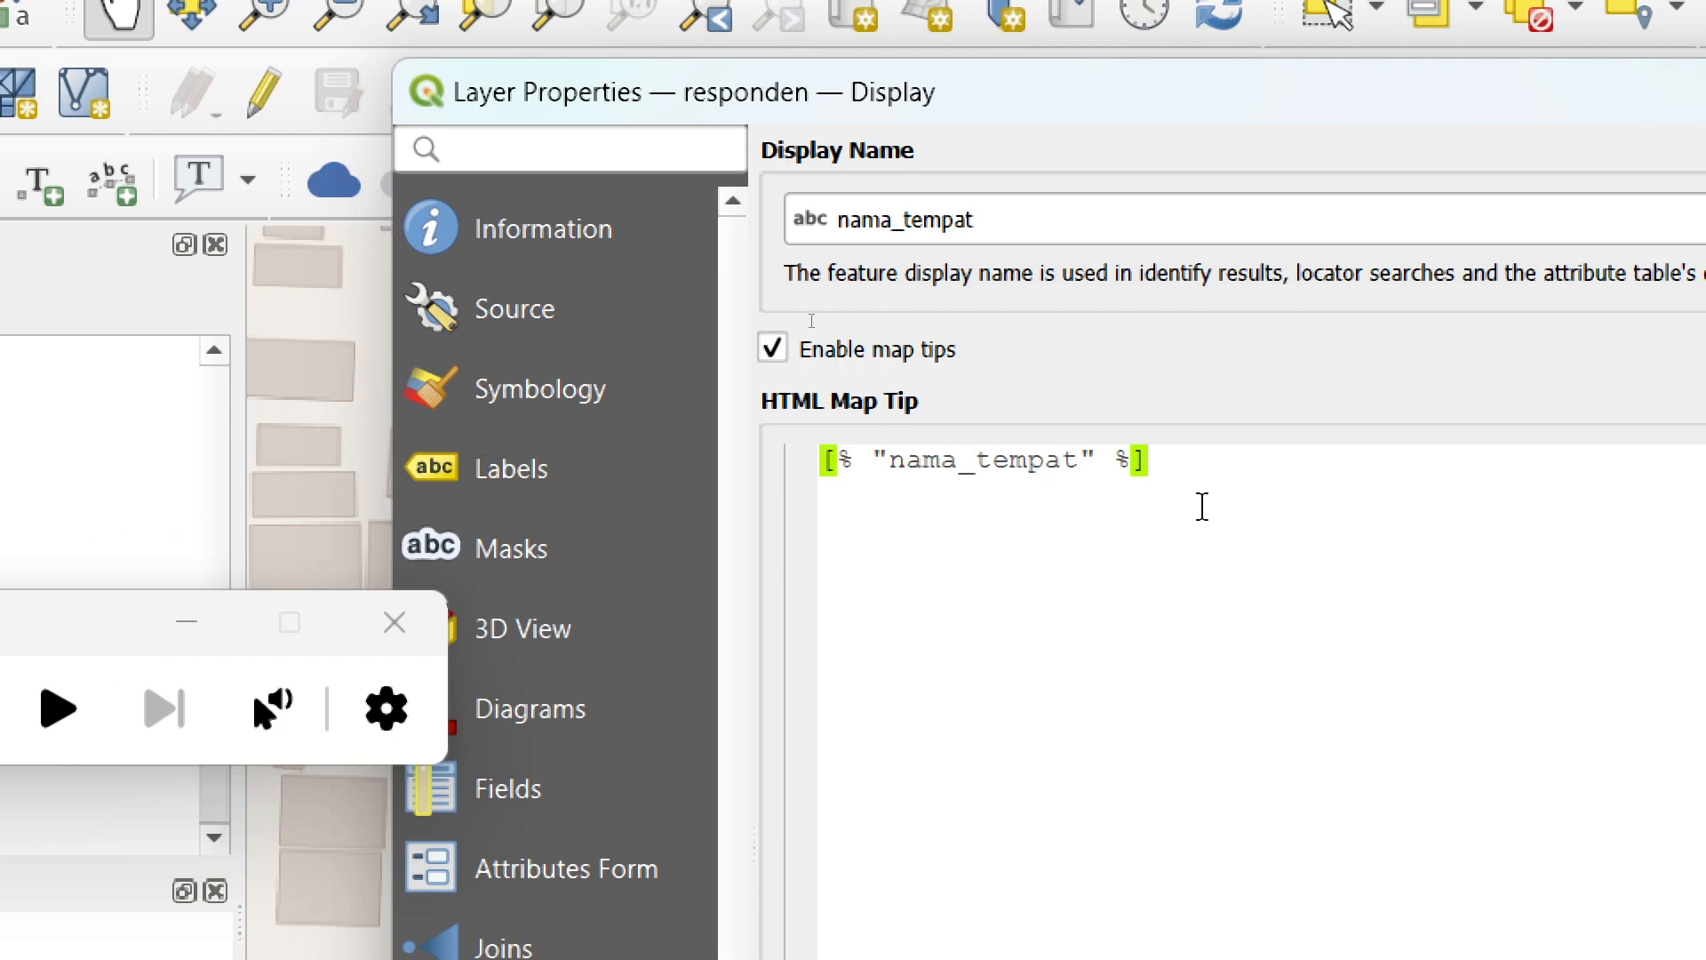
drag(1151, 459, 835, 477)
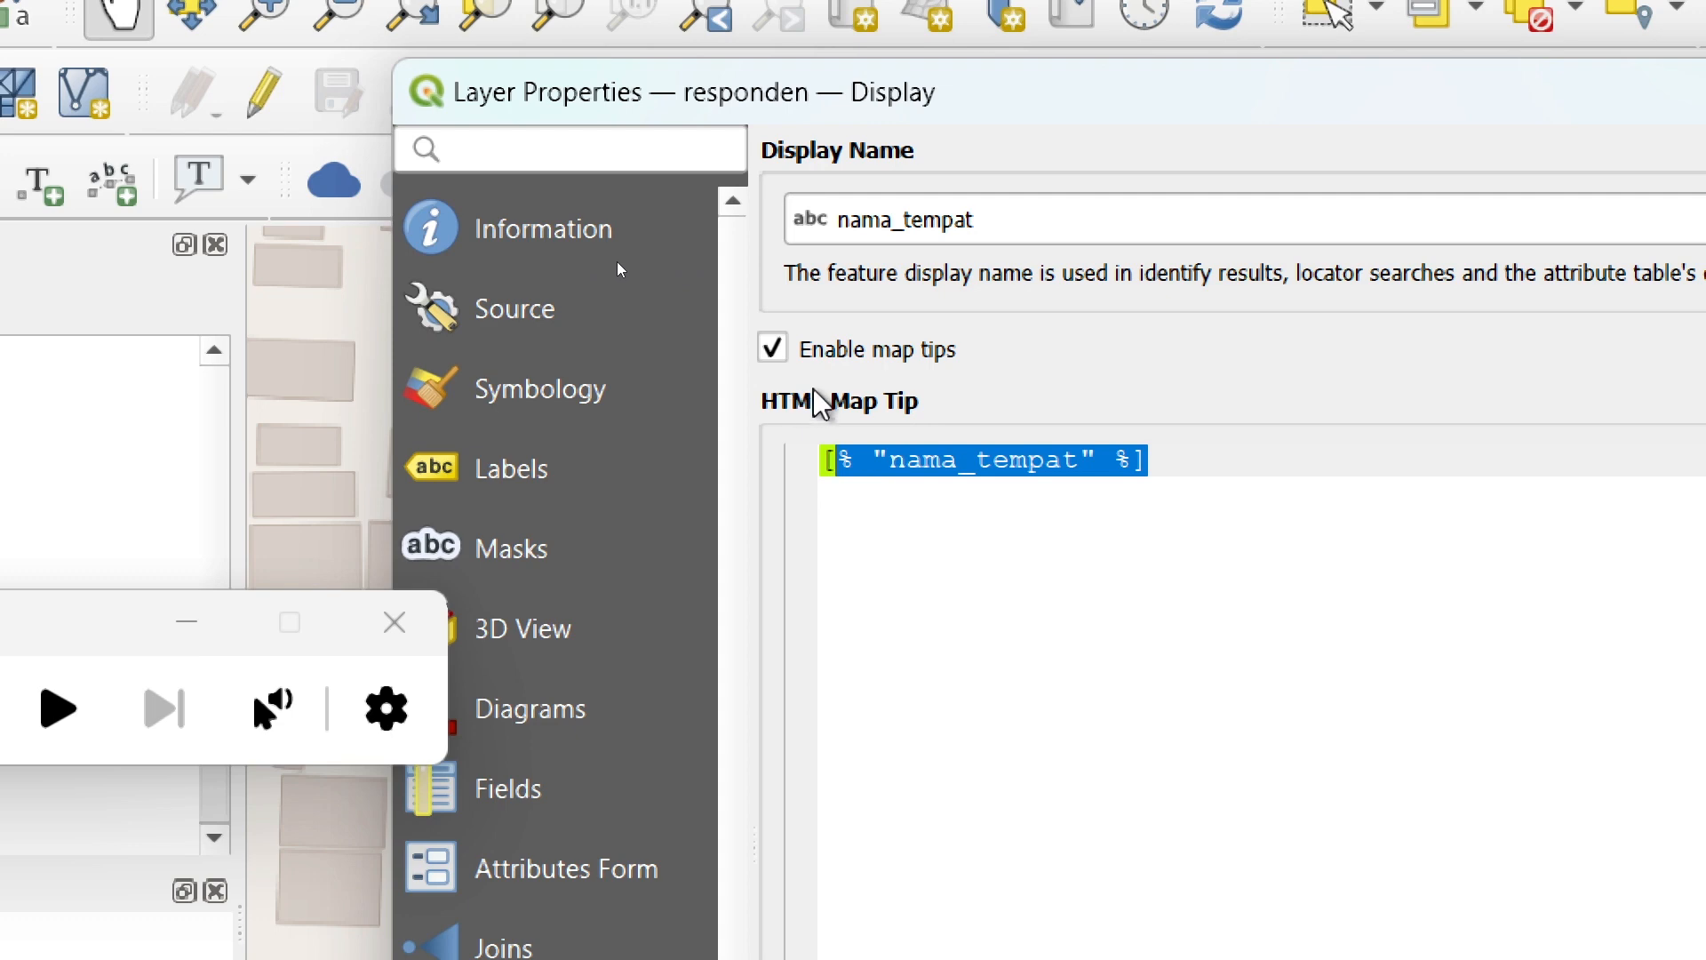
click(872, 504)
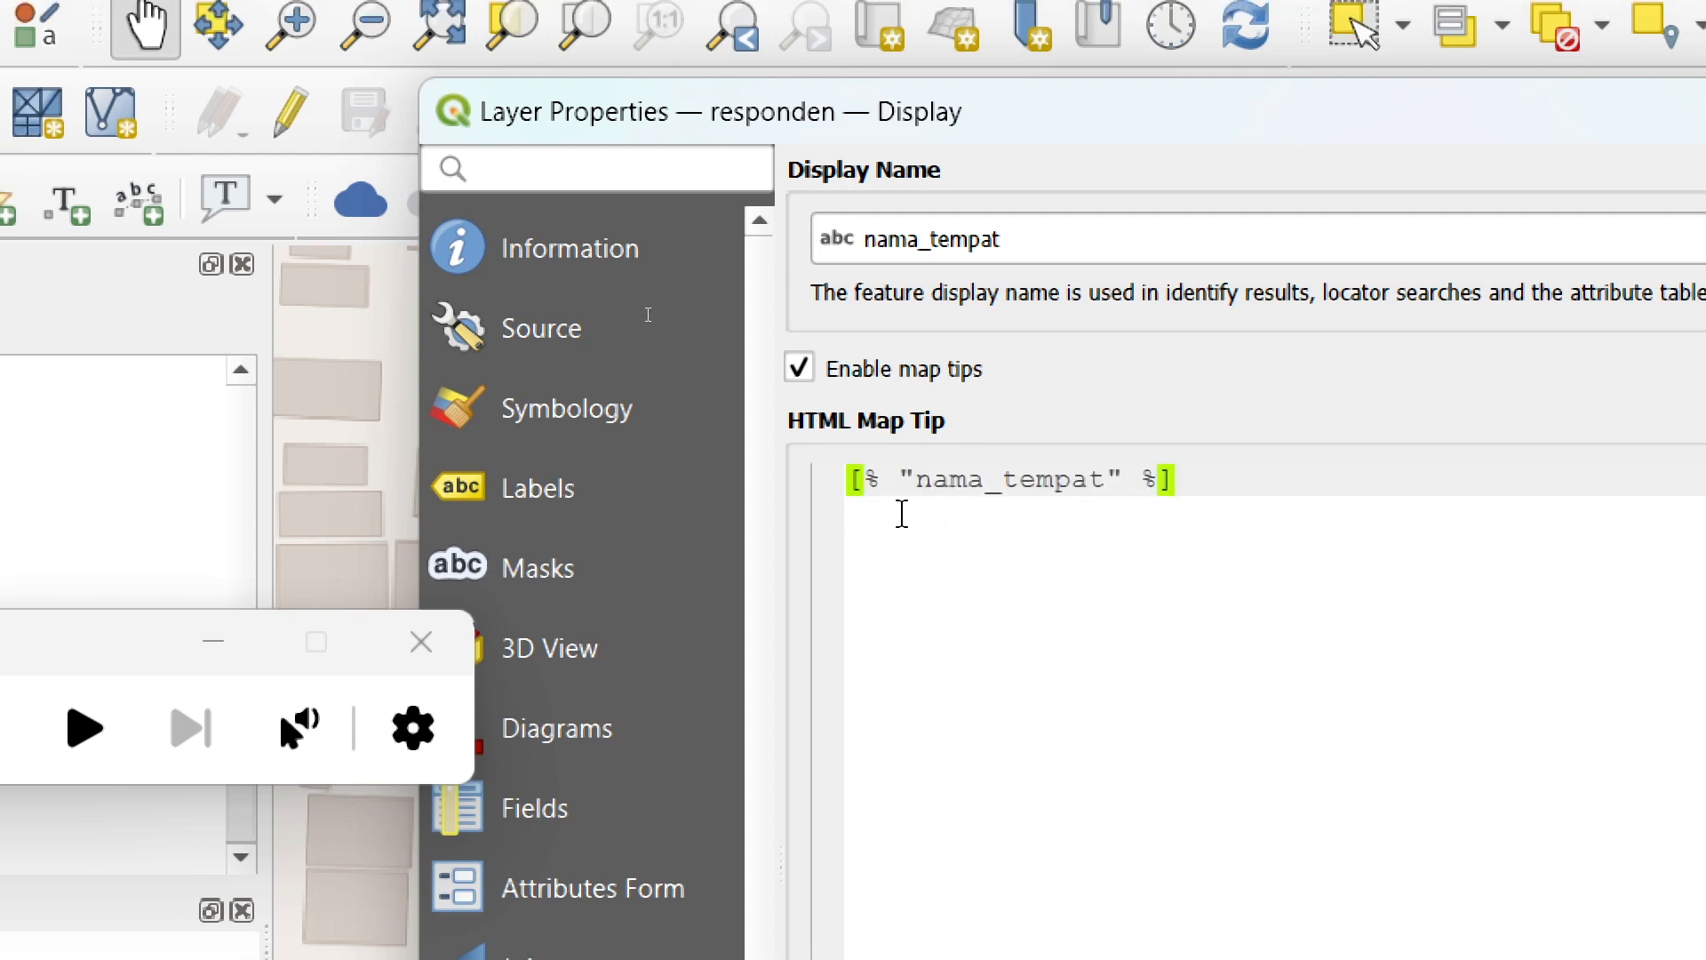
drag(906, 476, 1126, 471)
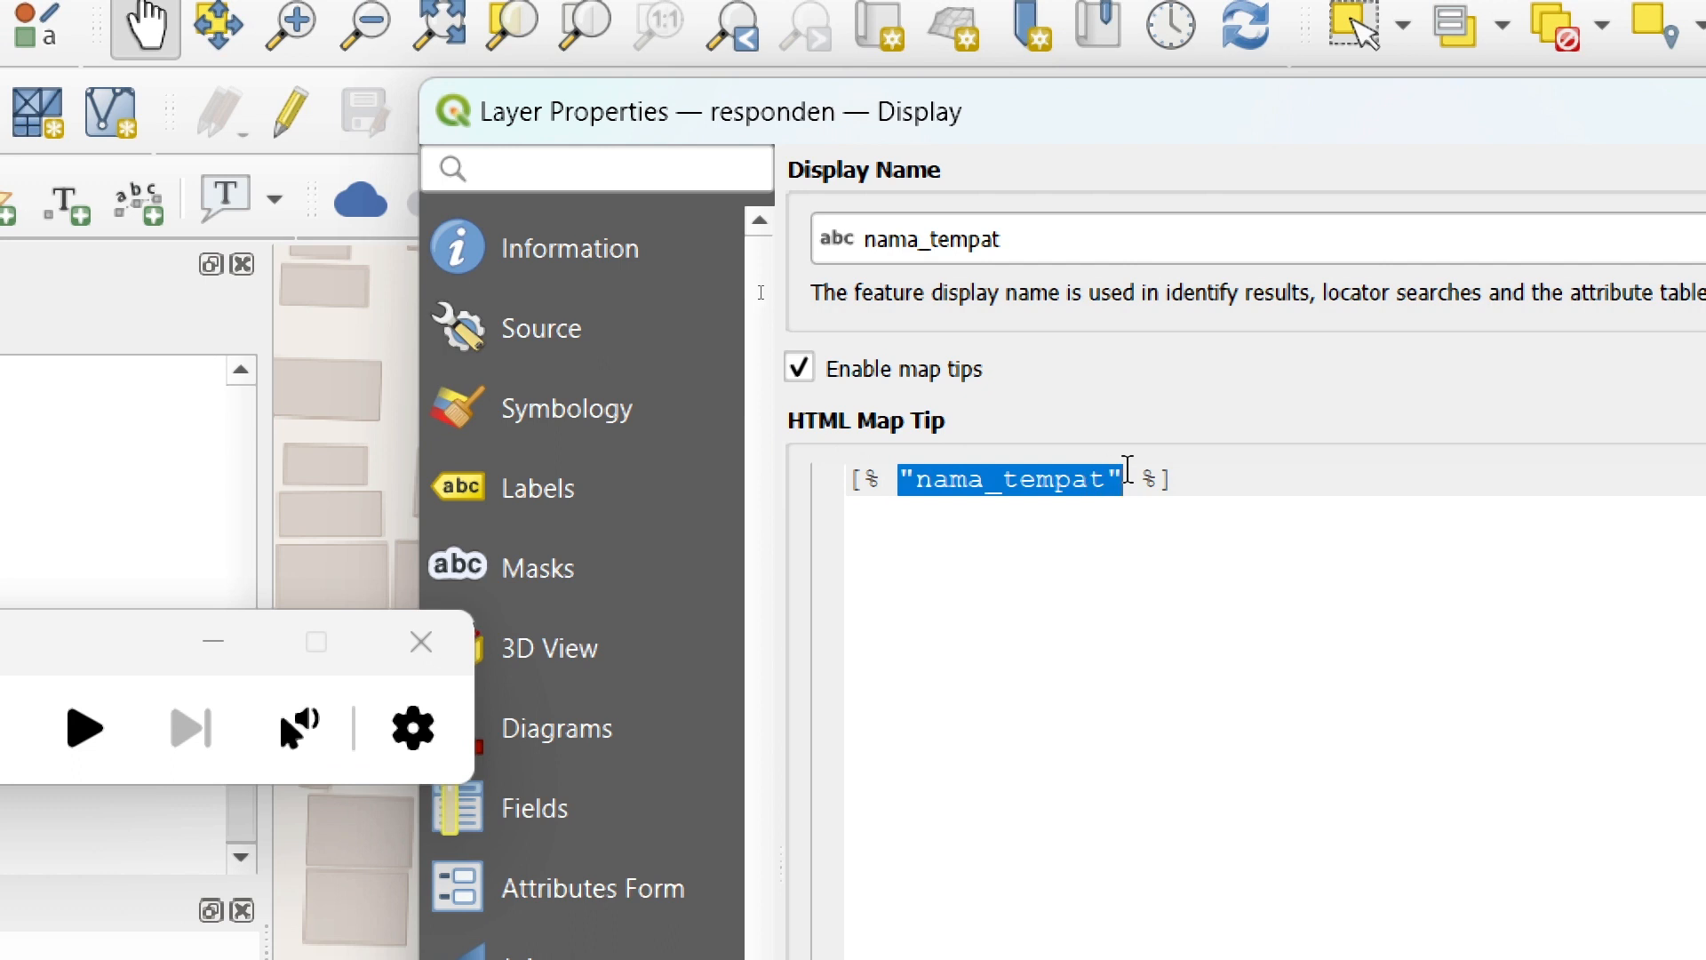
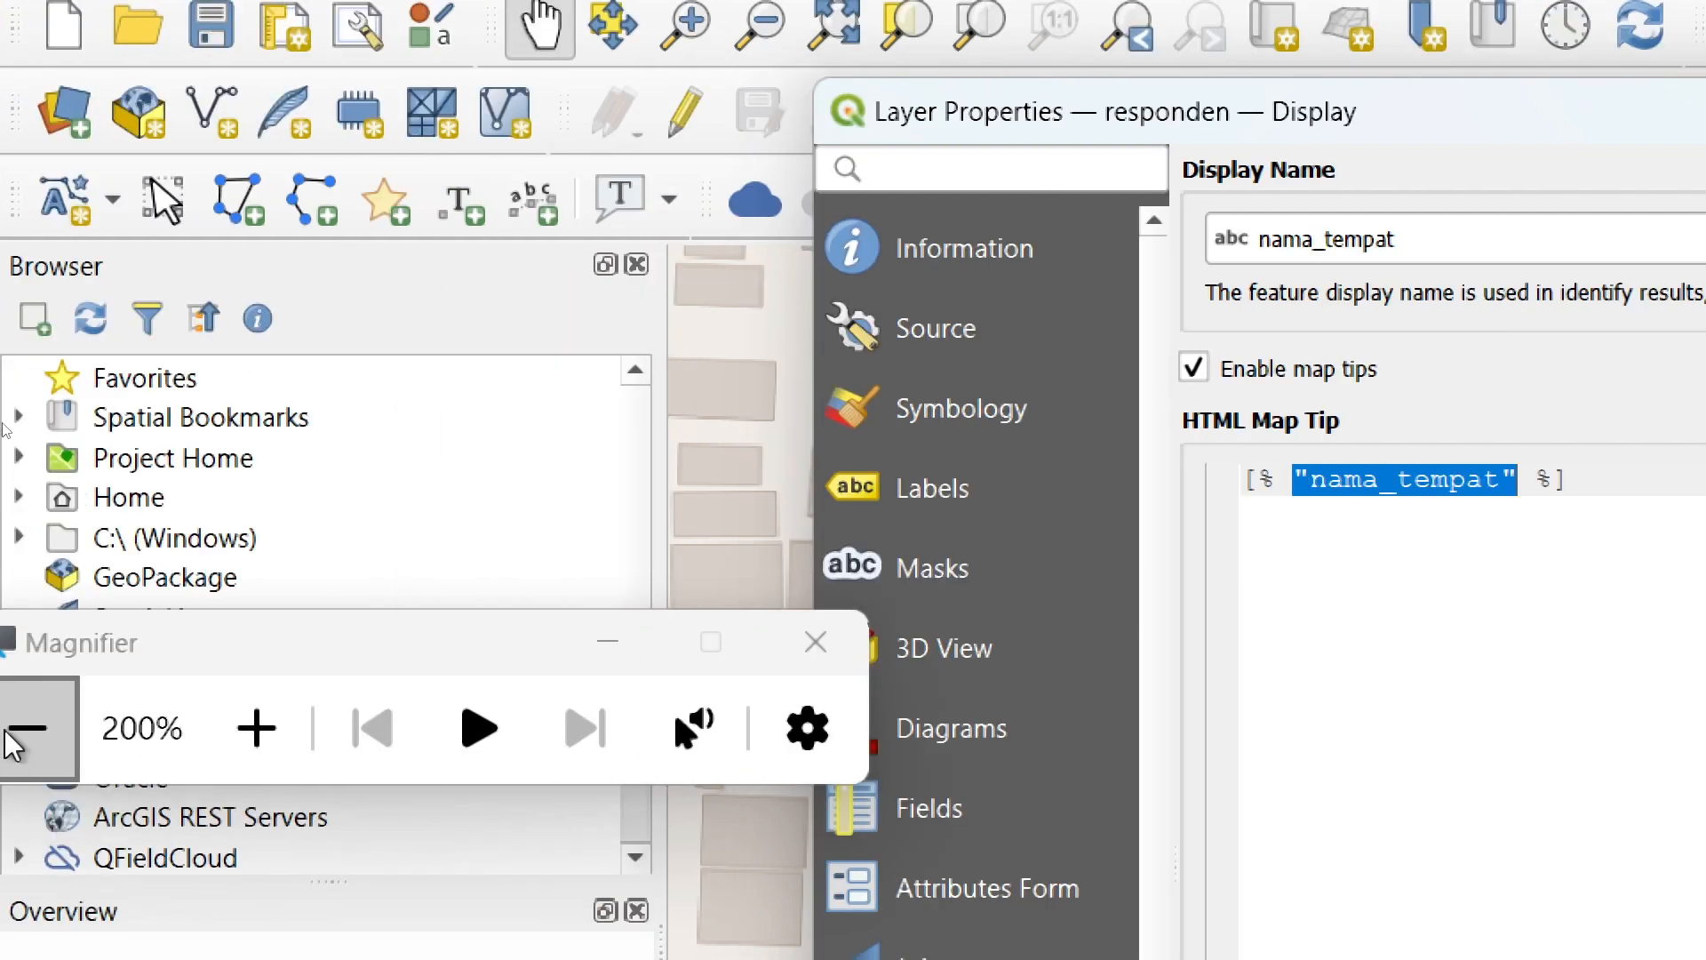
- Apply the responden layer's display settings and open its Attributes Form properties
click(11, 735)
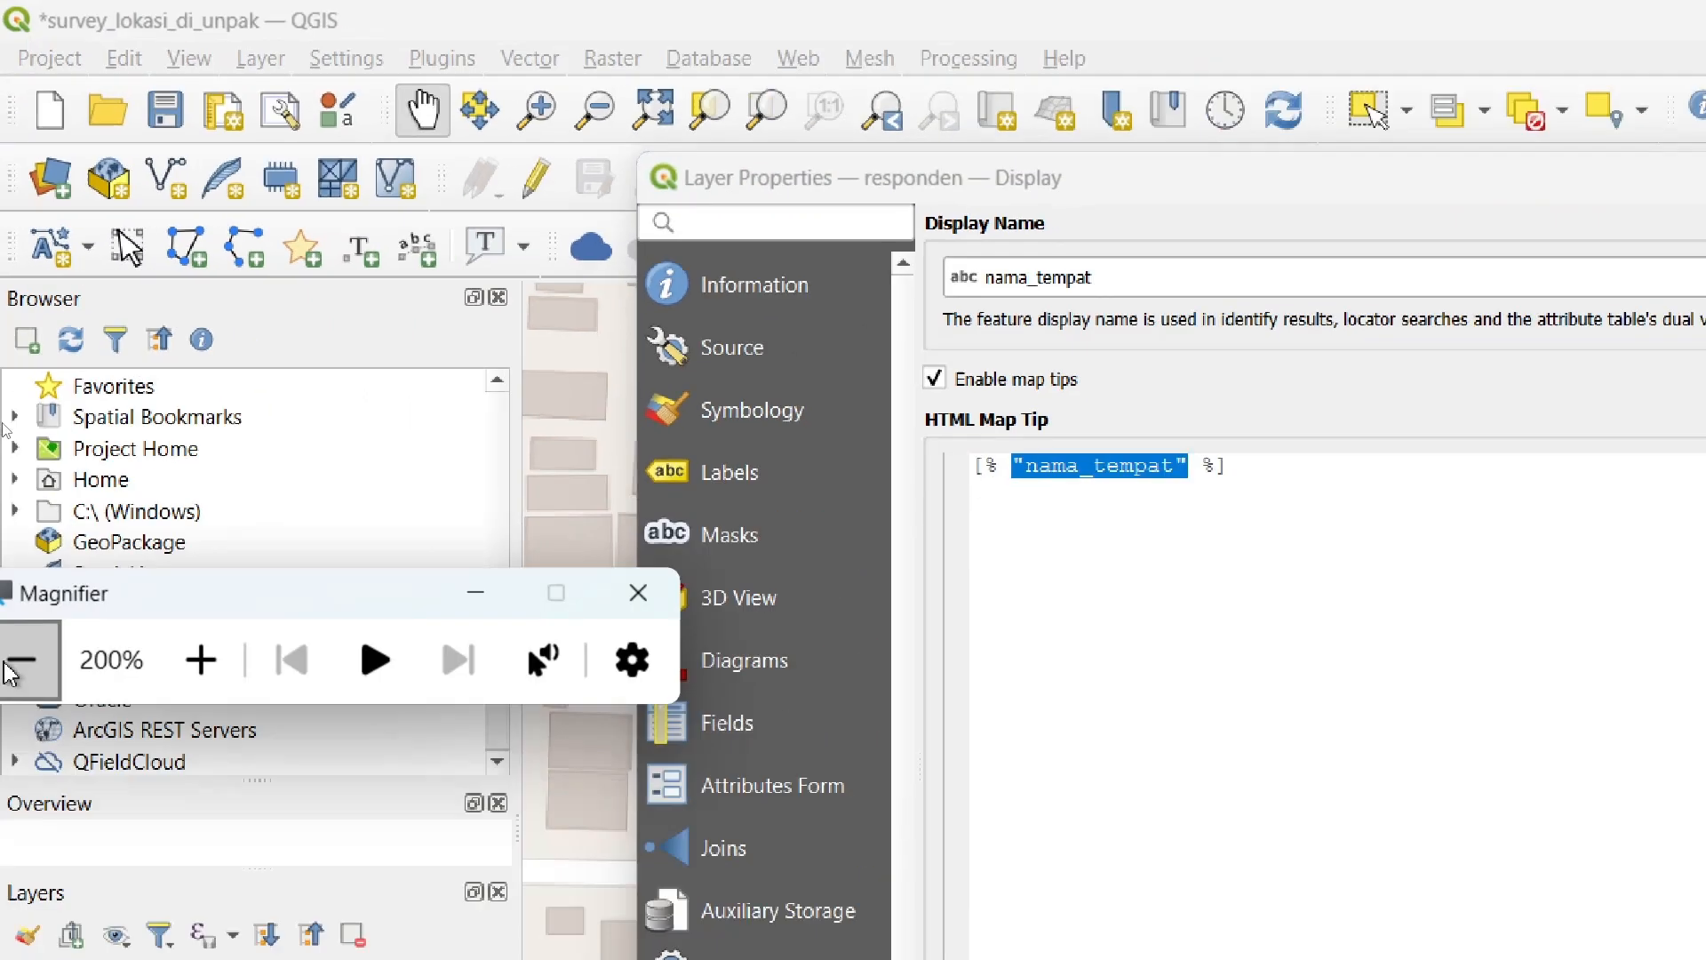
click(11, 672)
click(1450, 835)
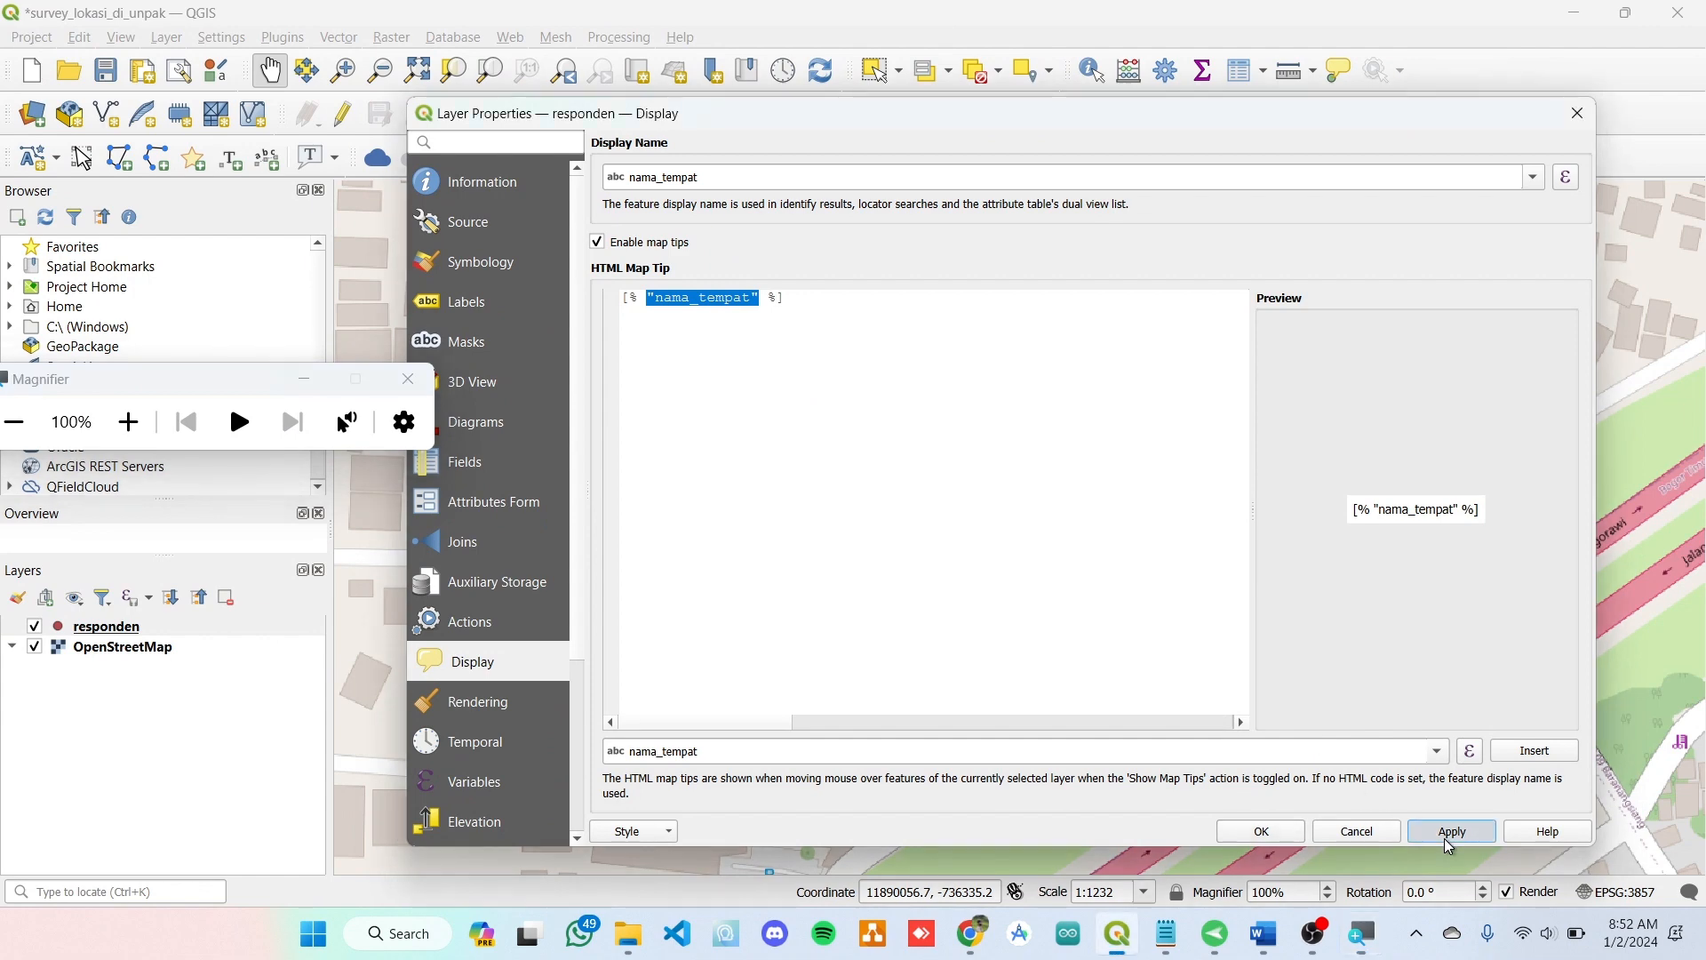
click(129, 422)
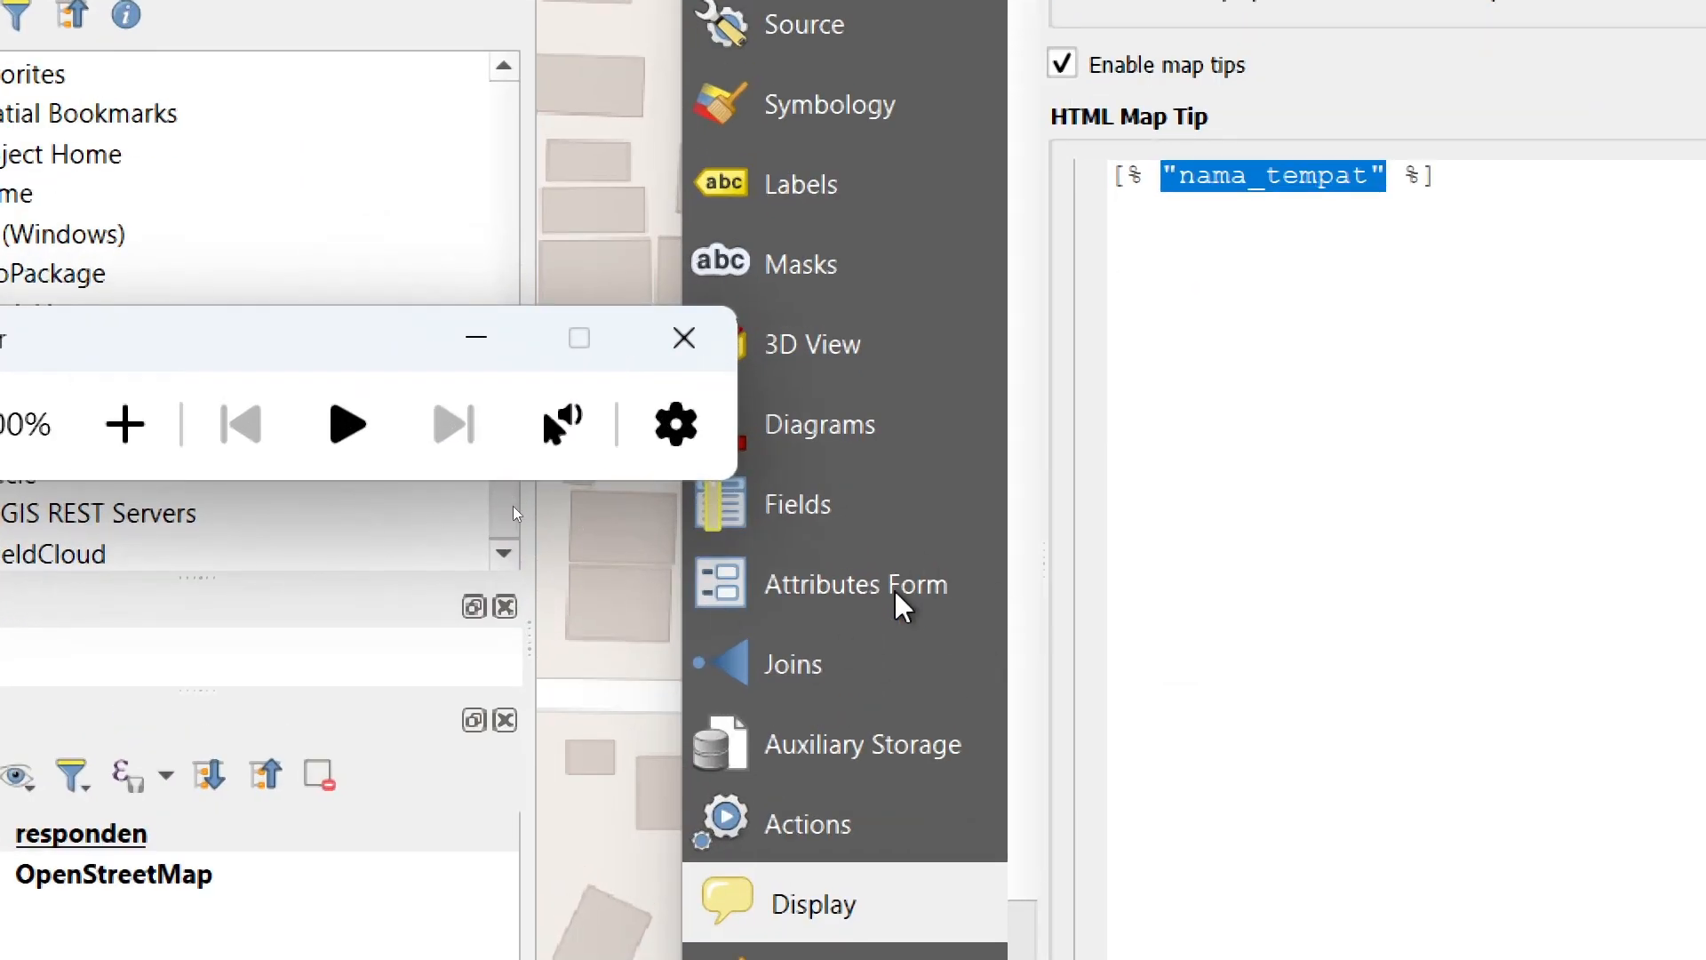
click(902, 609)
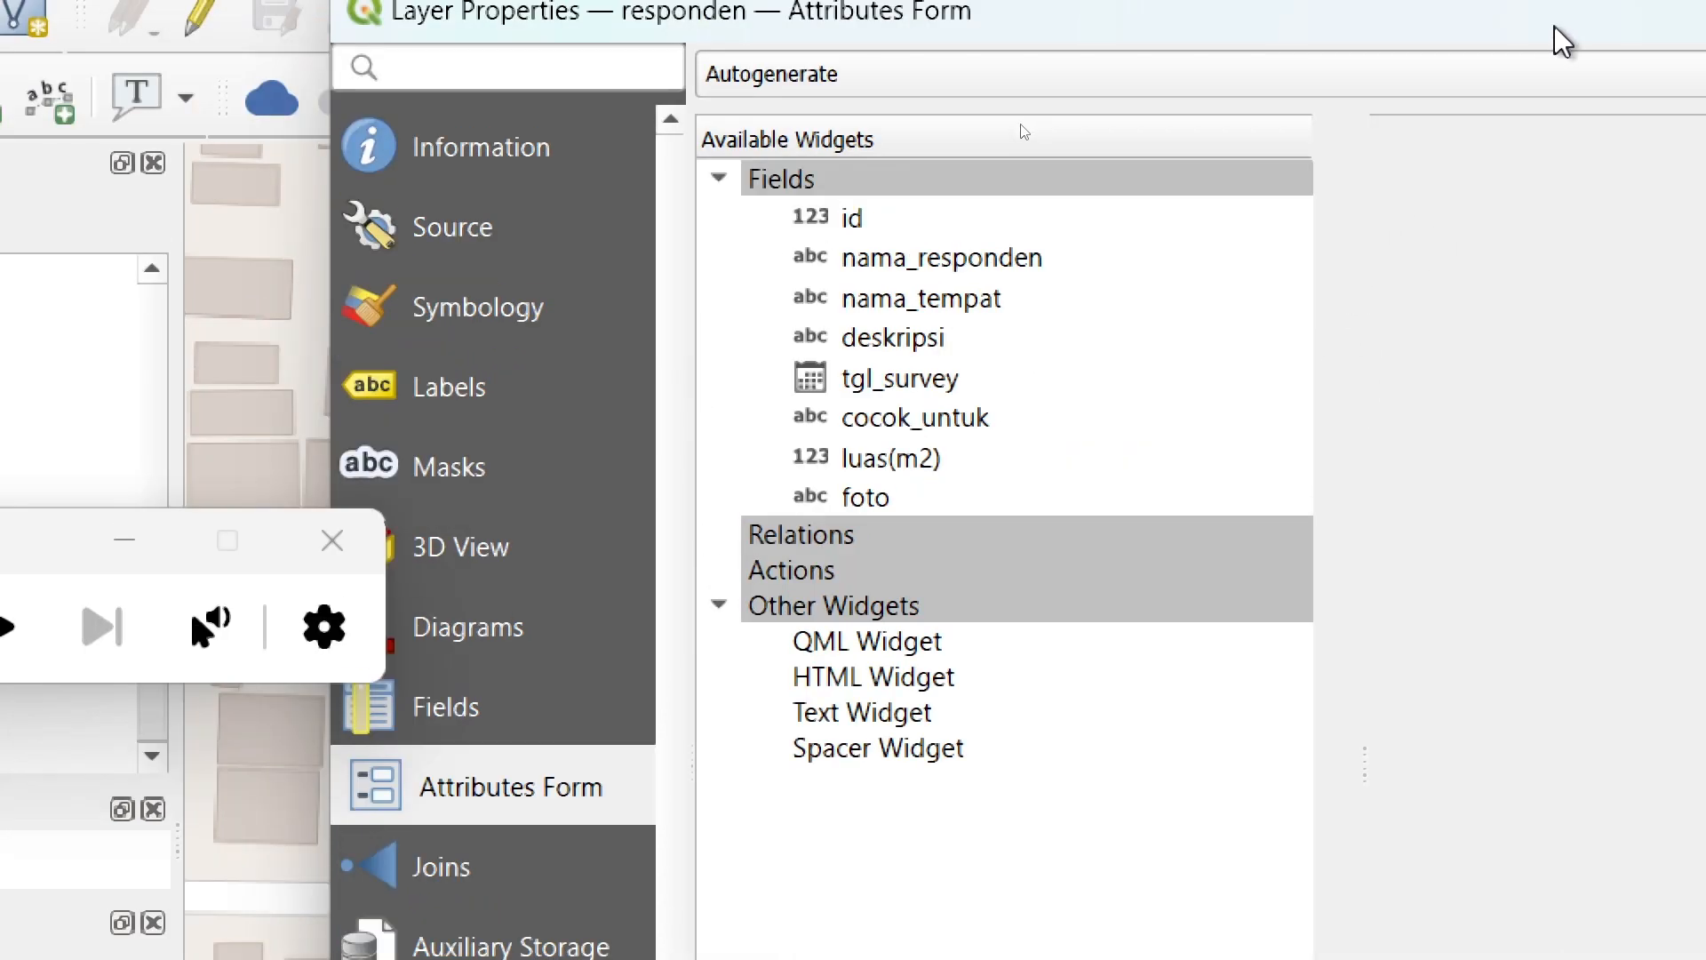
- Try the Drag and Drop Designer form layout and return the form to Autogenerate
click(755, 76)
click(755, 77)
click(757, 78)
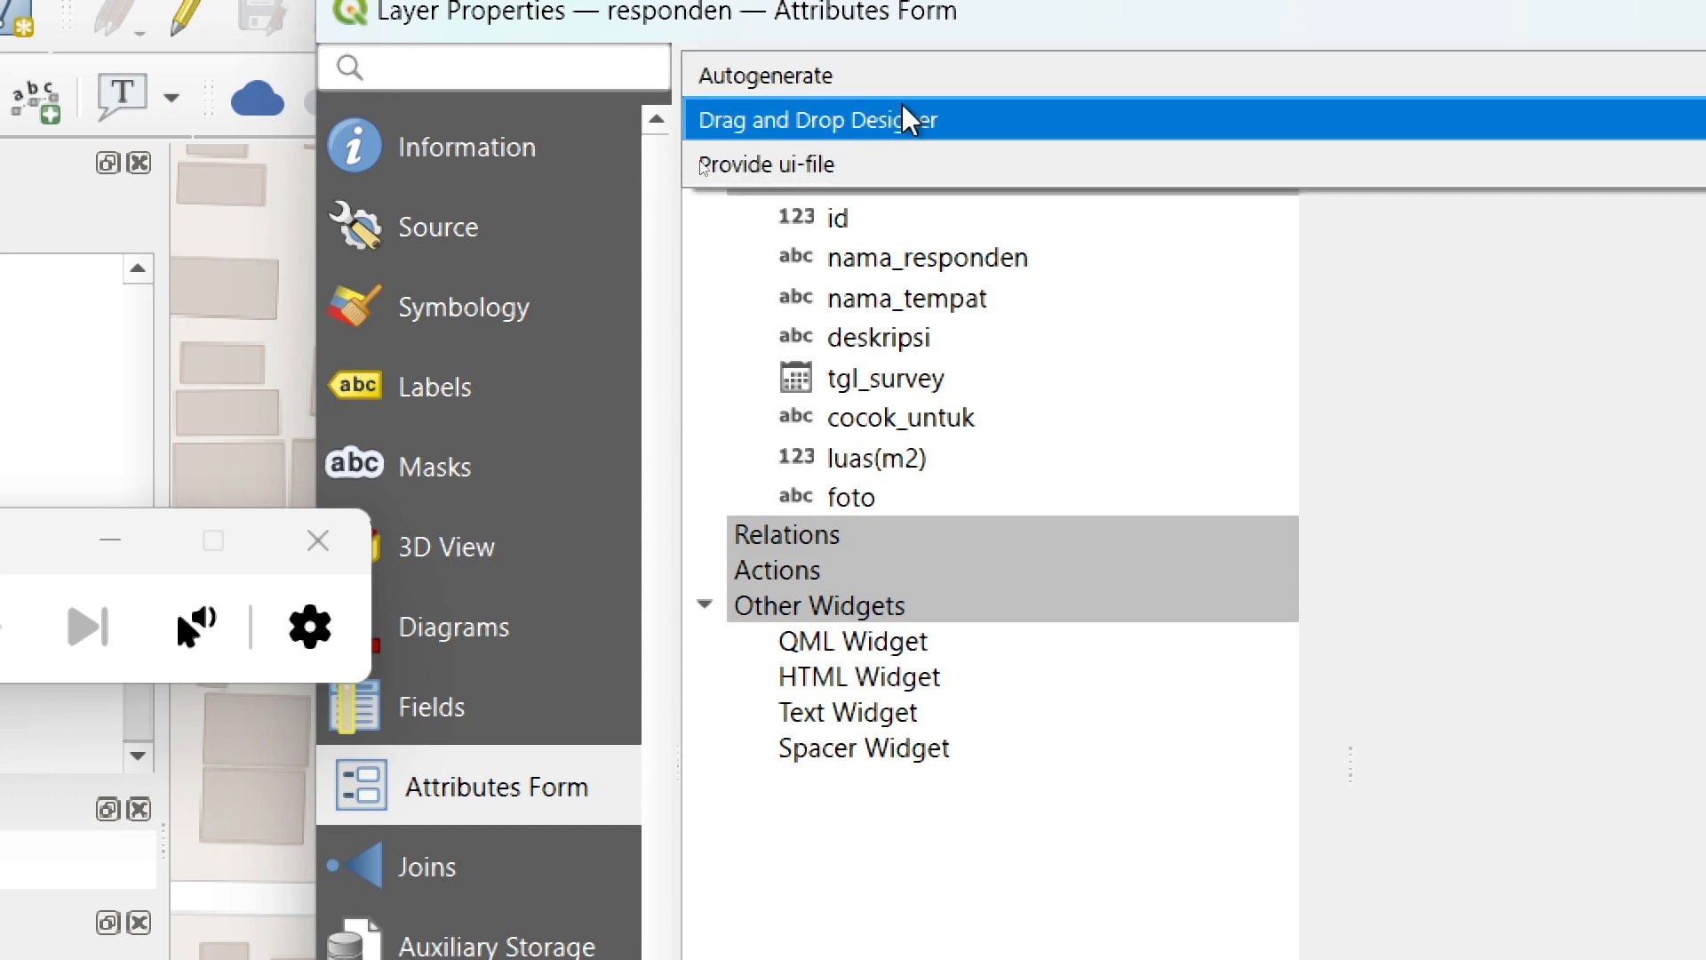
click(930, 116)
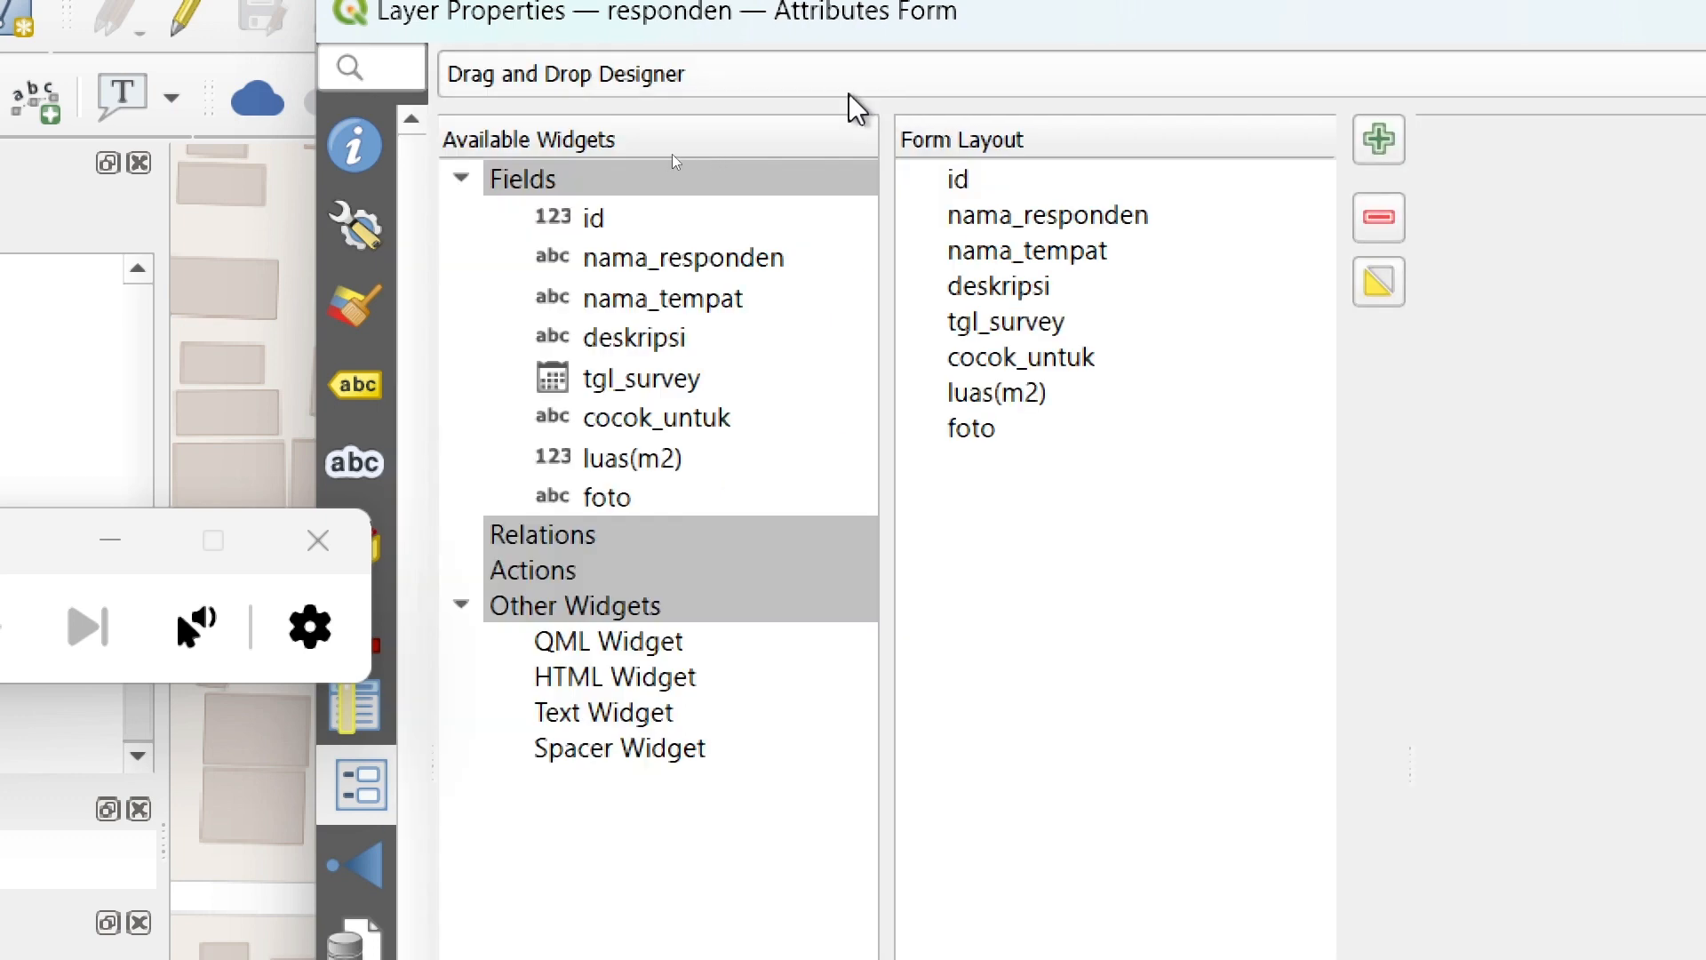
click(840, 89)
click(677, 41)
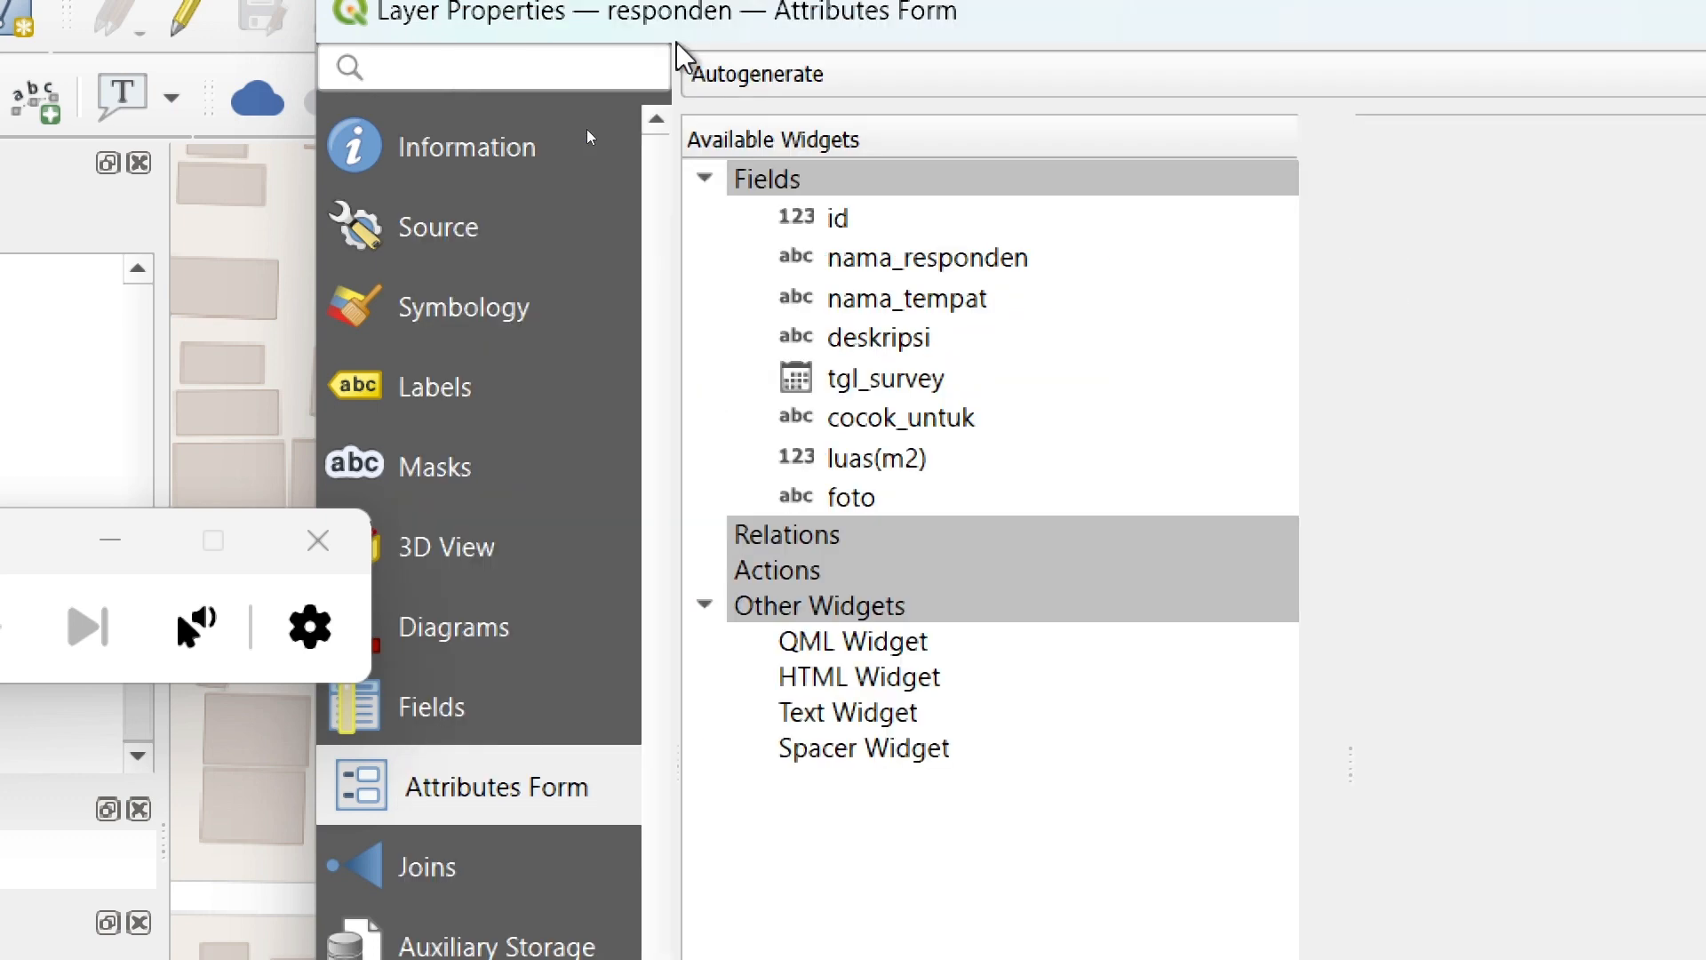
- Make the id field non-editable in the form and set its alias to ID
click(881, 224)
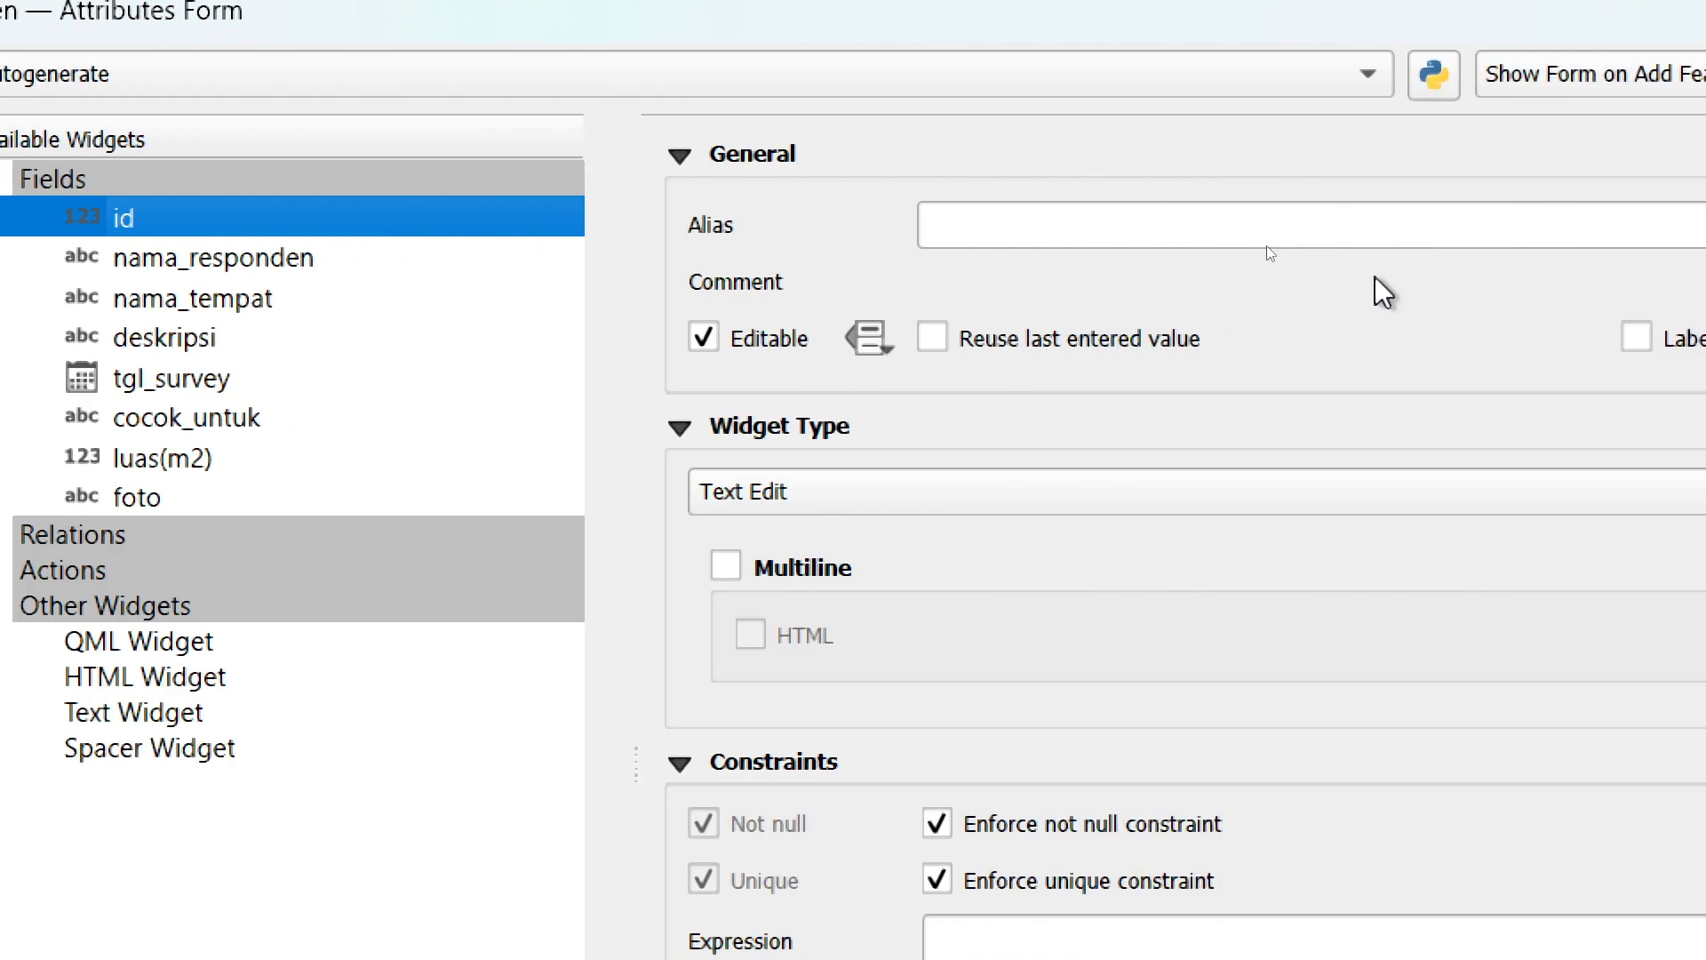
click(730, 345)
click(1074, 229)
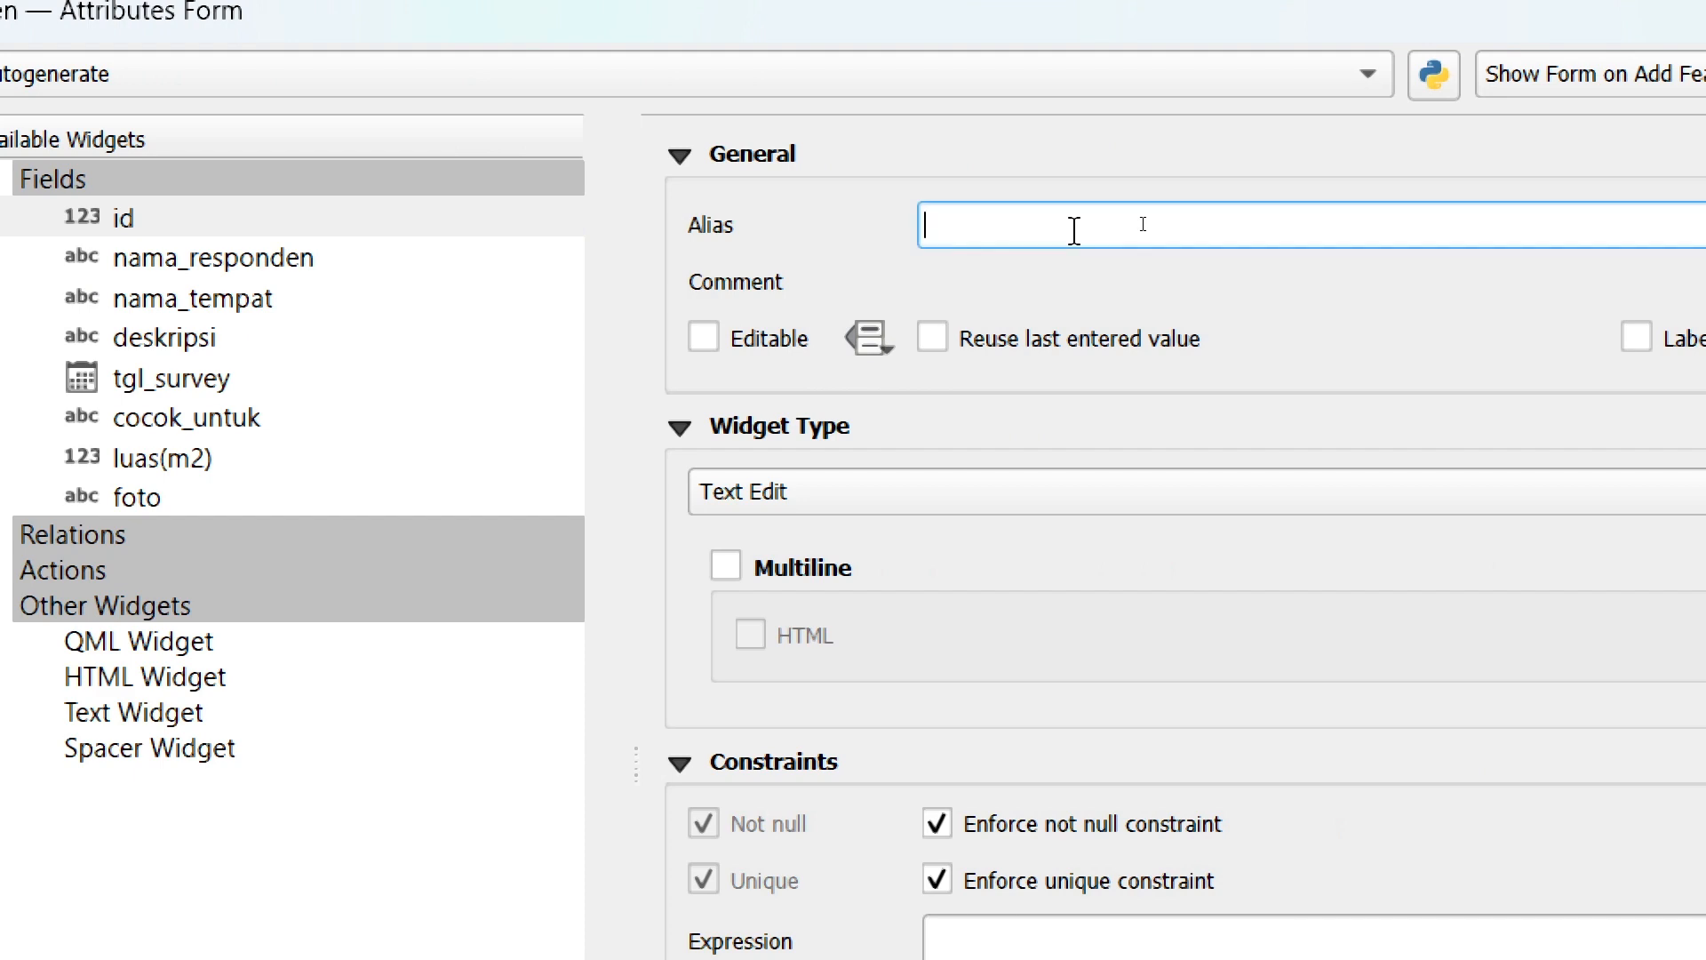
text(ID)
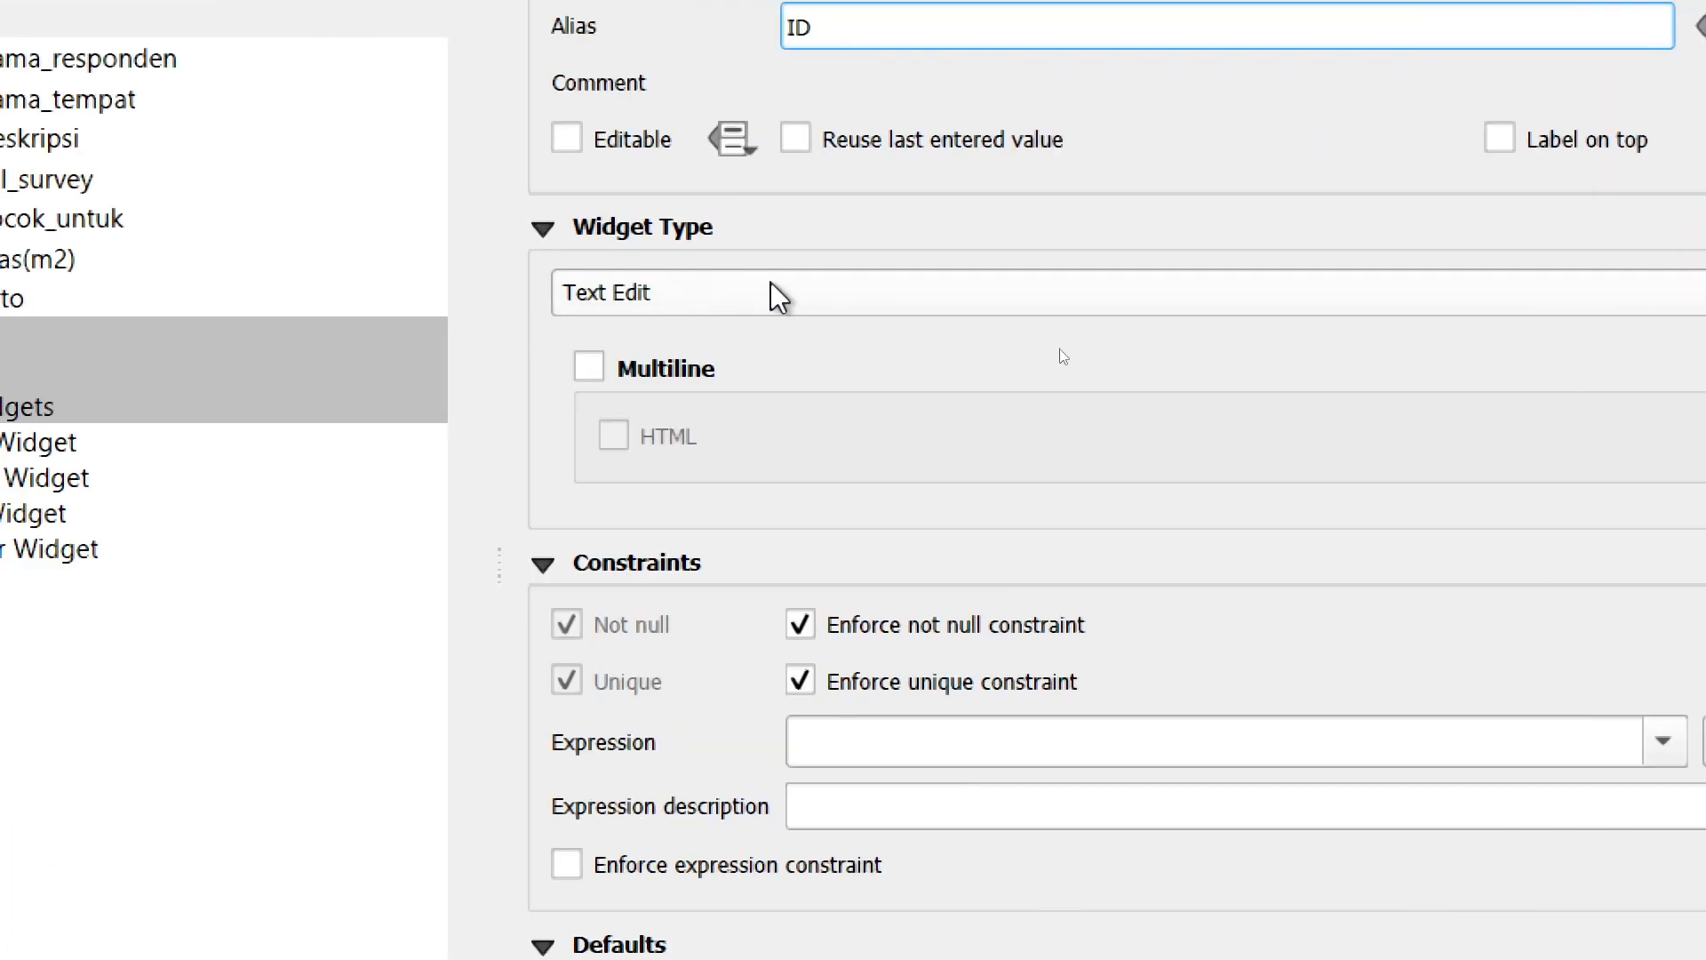
- Keep Text Edit as the id field's widget type and turn off enforcement of its not null and unique constraints
click(811, 295)
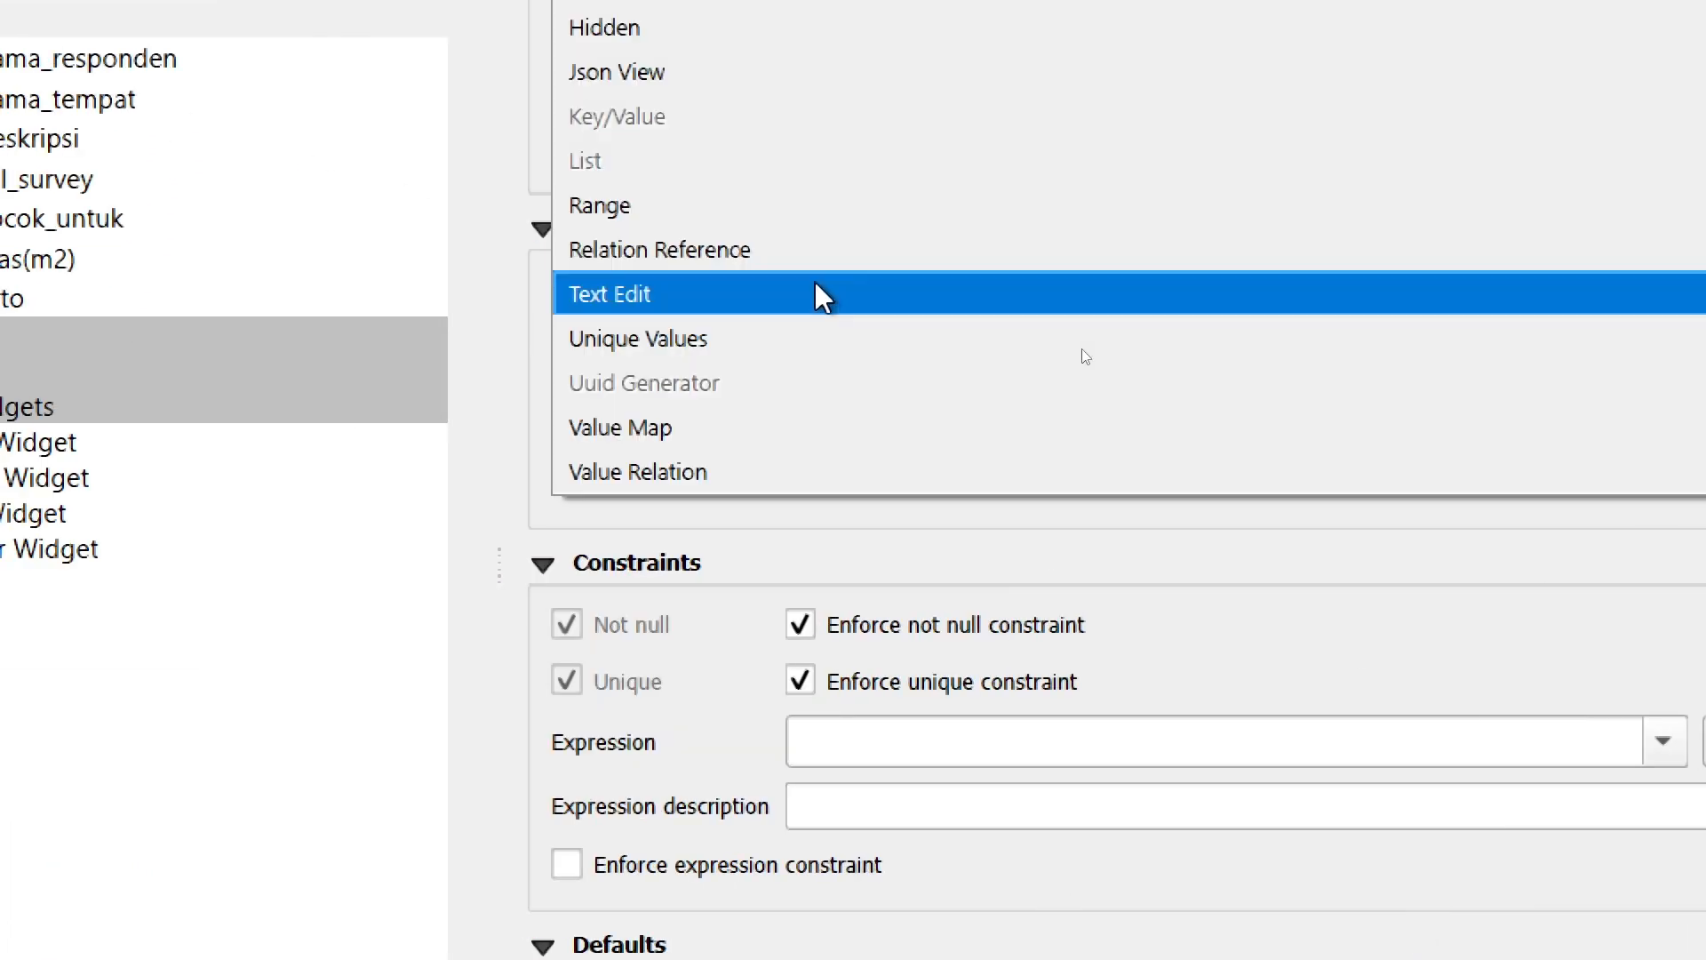
click(819, 294)
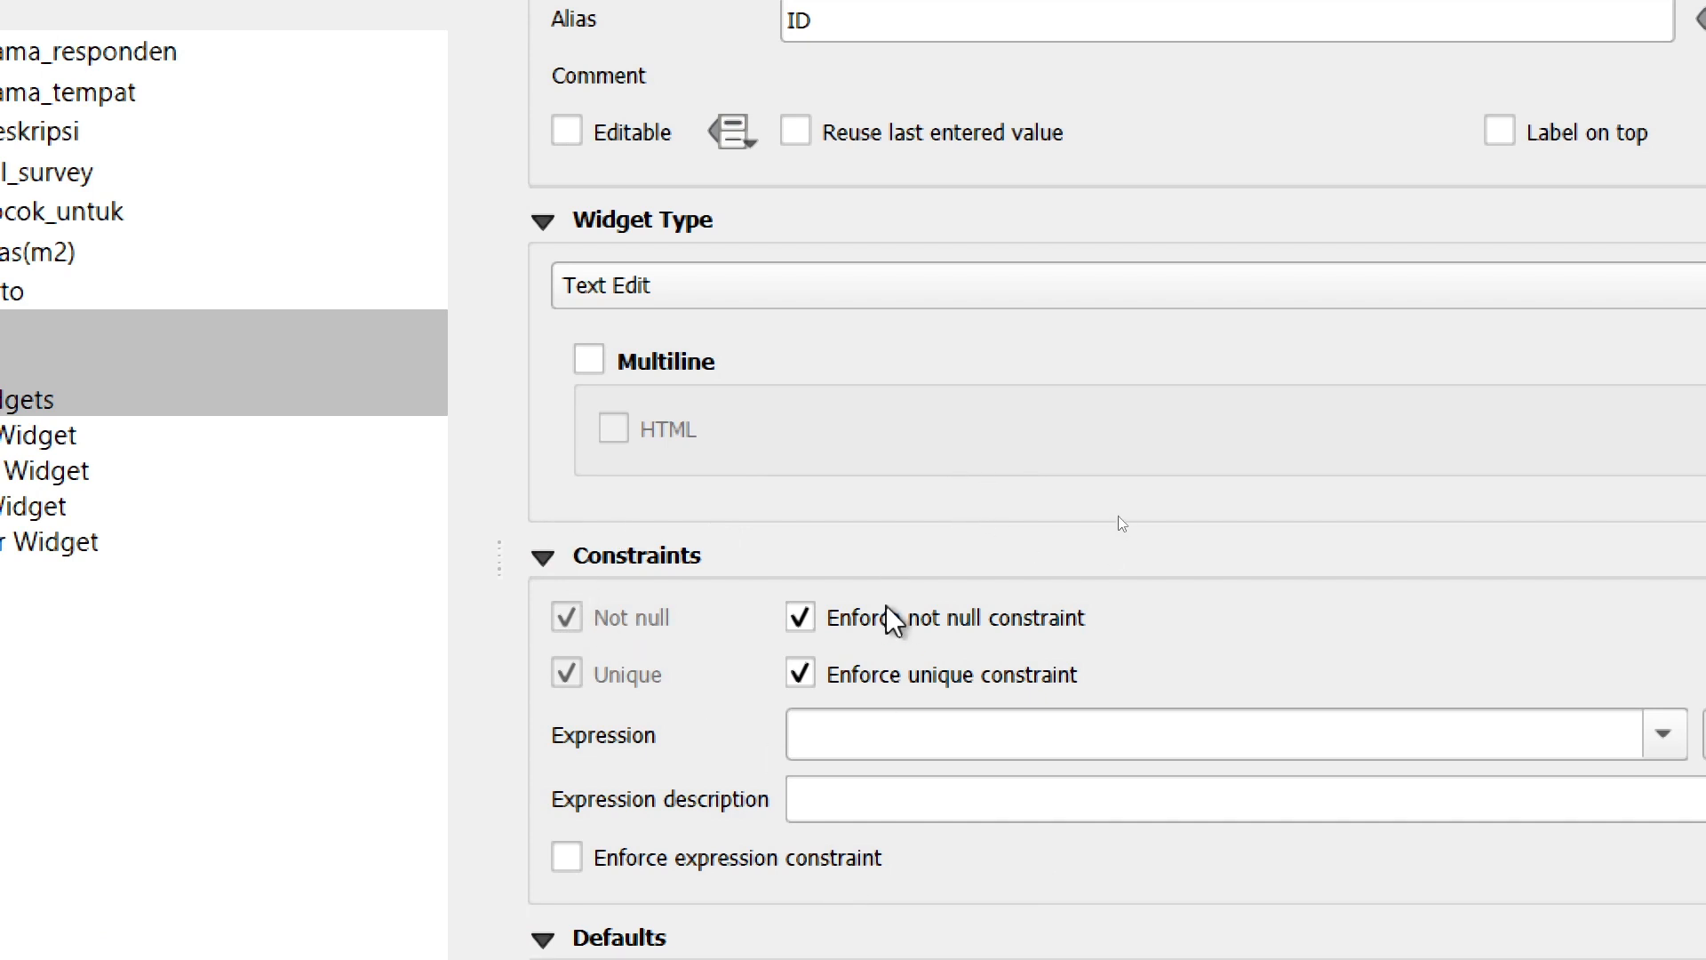
click(955, 616)
- Open the expression editor for the id field's default value, search for maximum, and insert the maximum function
scroll(1290, 838, down, 4)
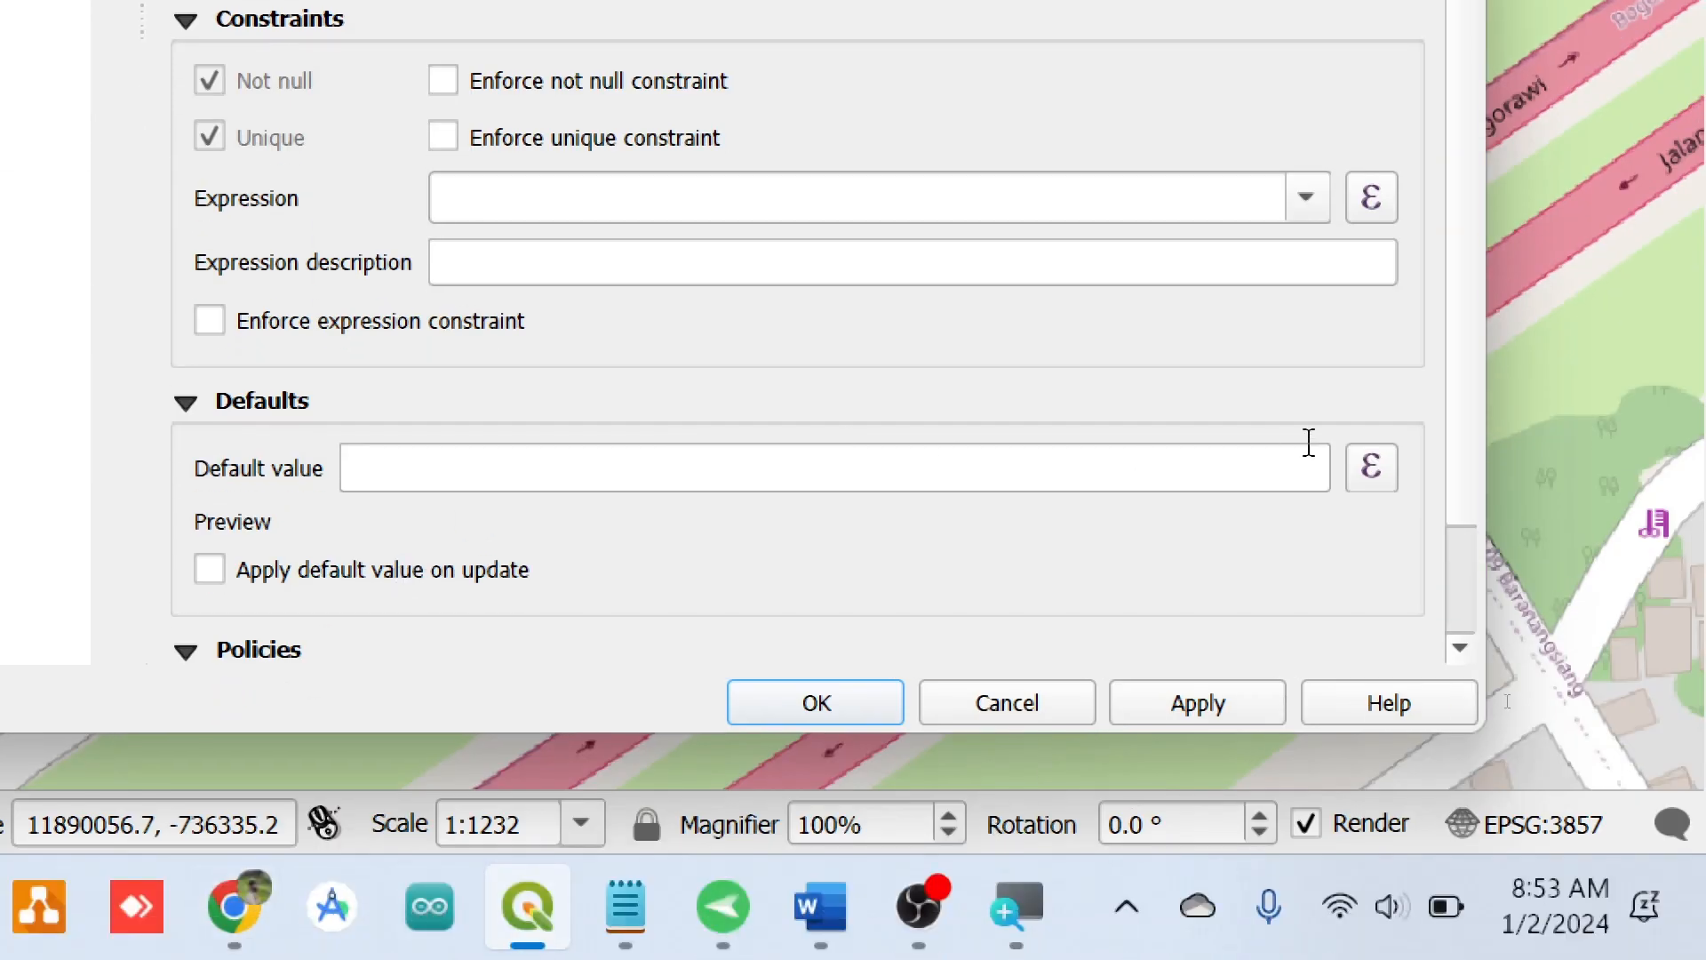
click(1372, 469)
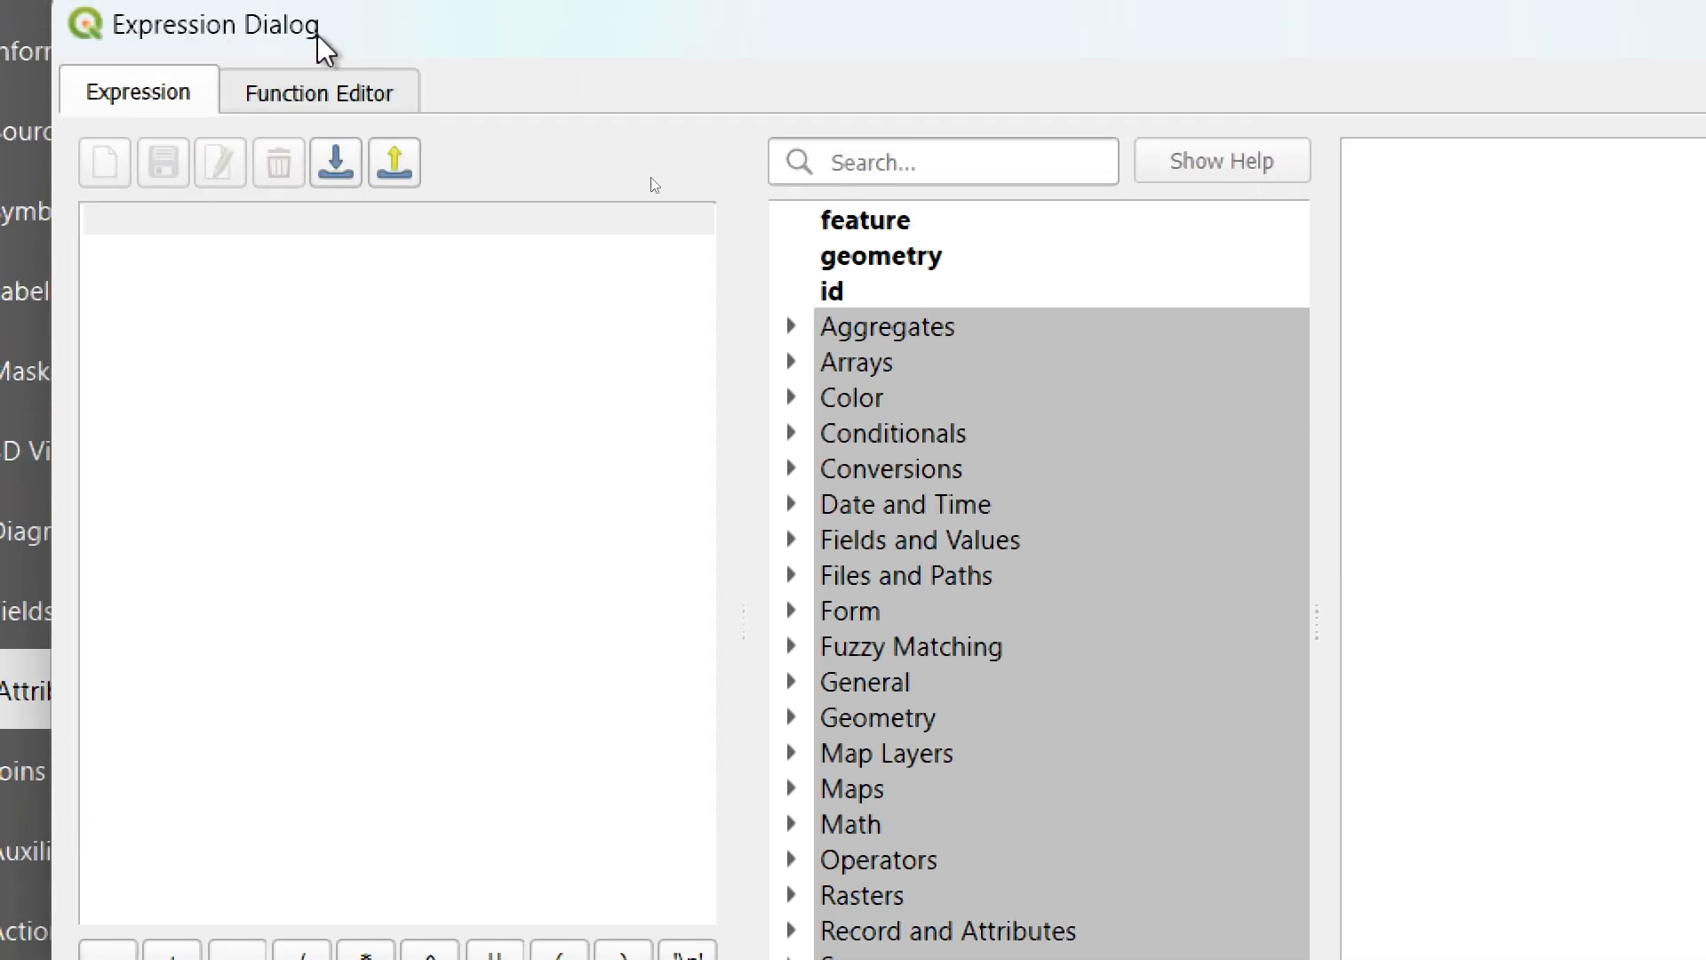
click(889, 10)
text(maximum)
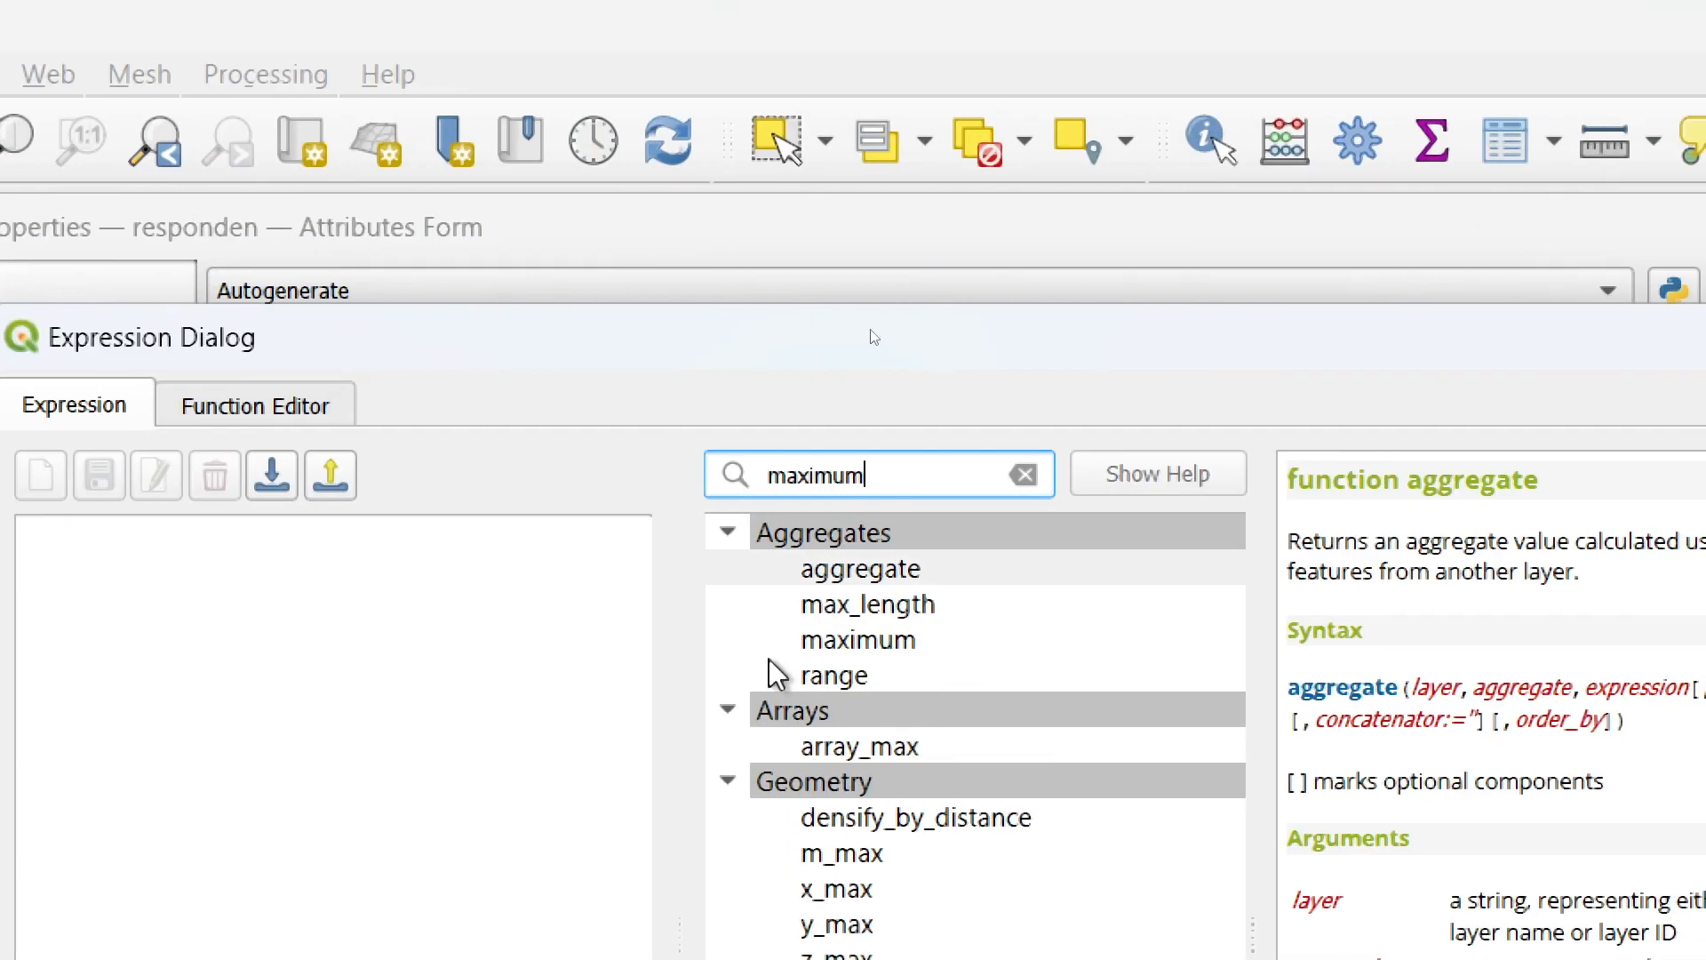
click(911, 651)
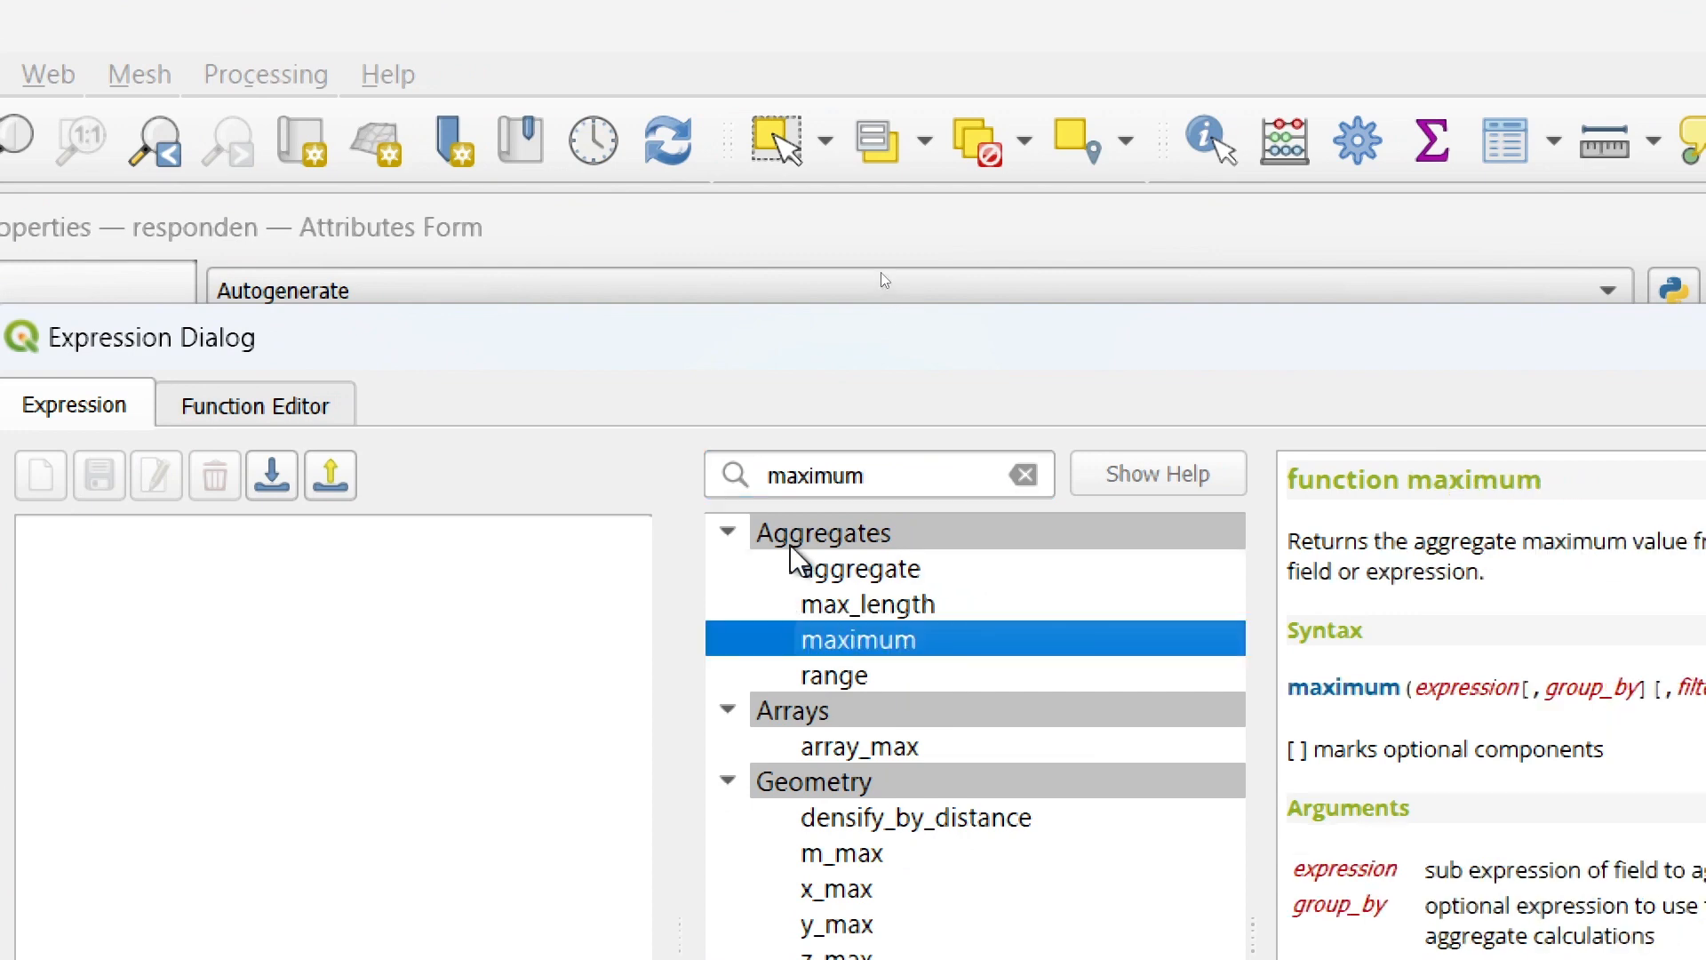
double_click(848, 640)
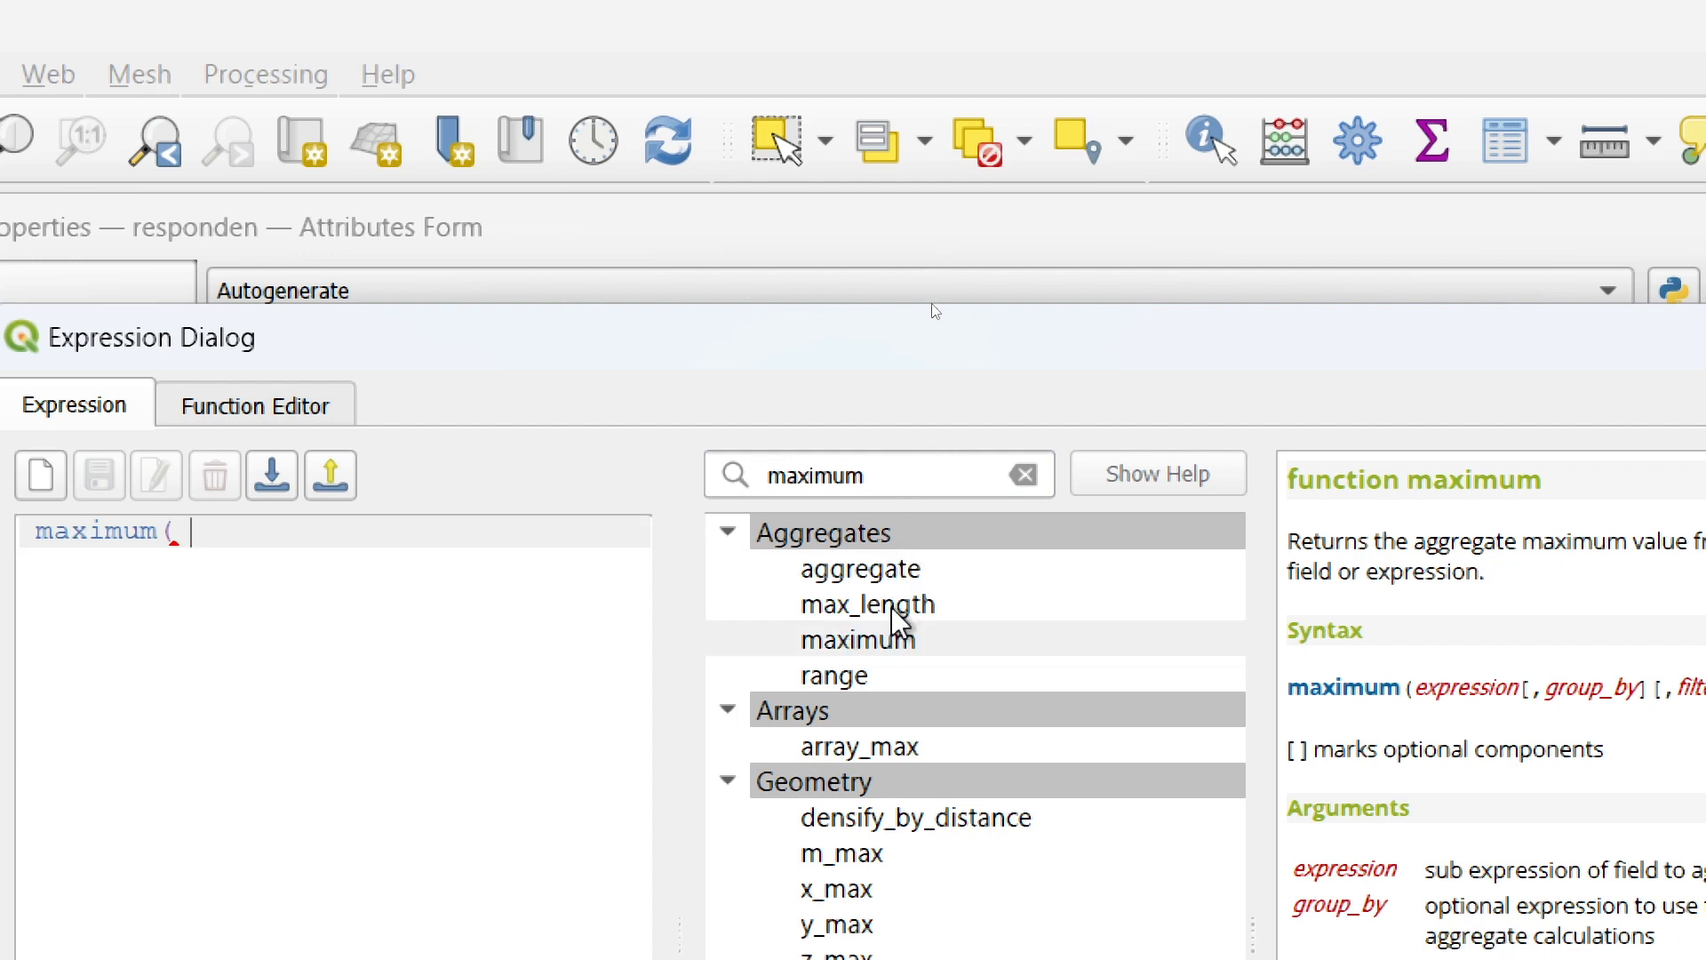
drag(920, 469, 695, 469)
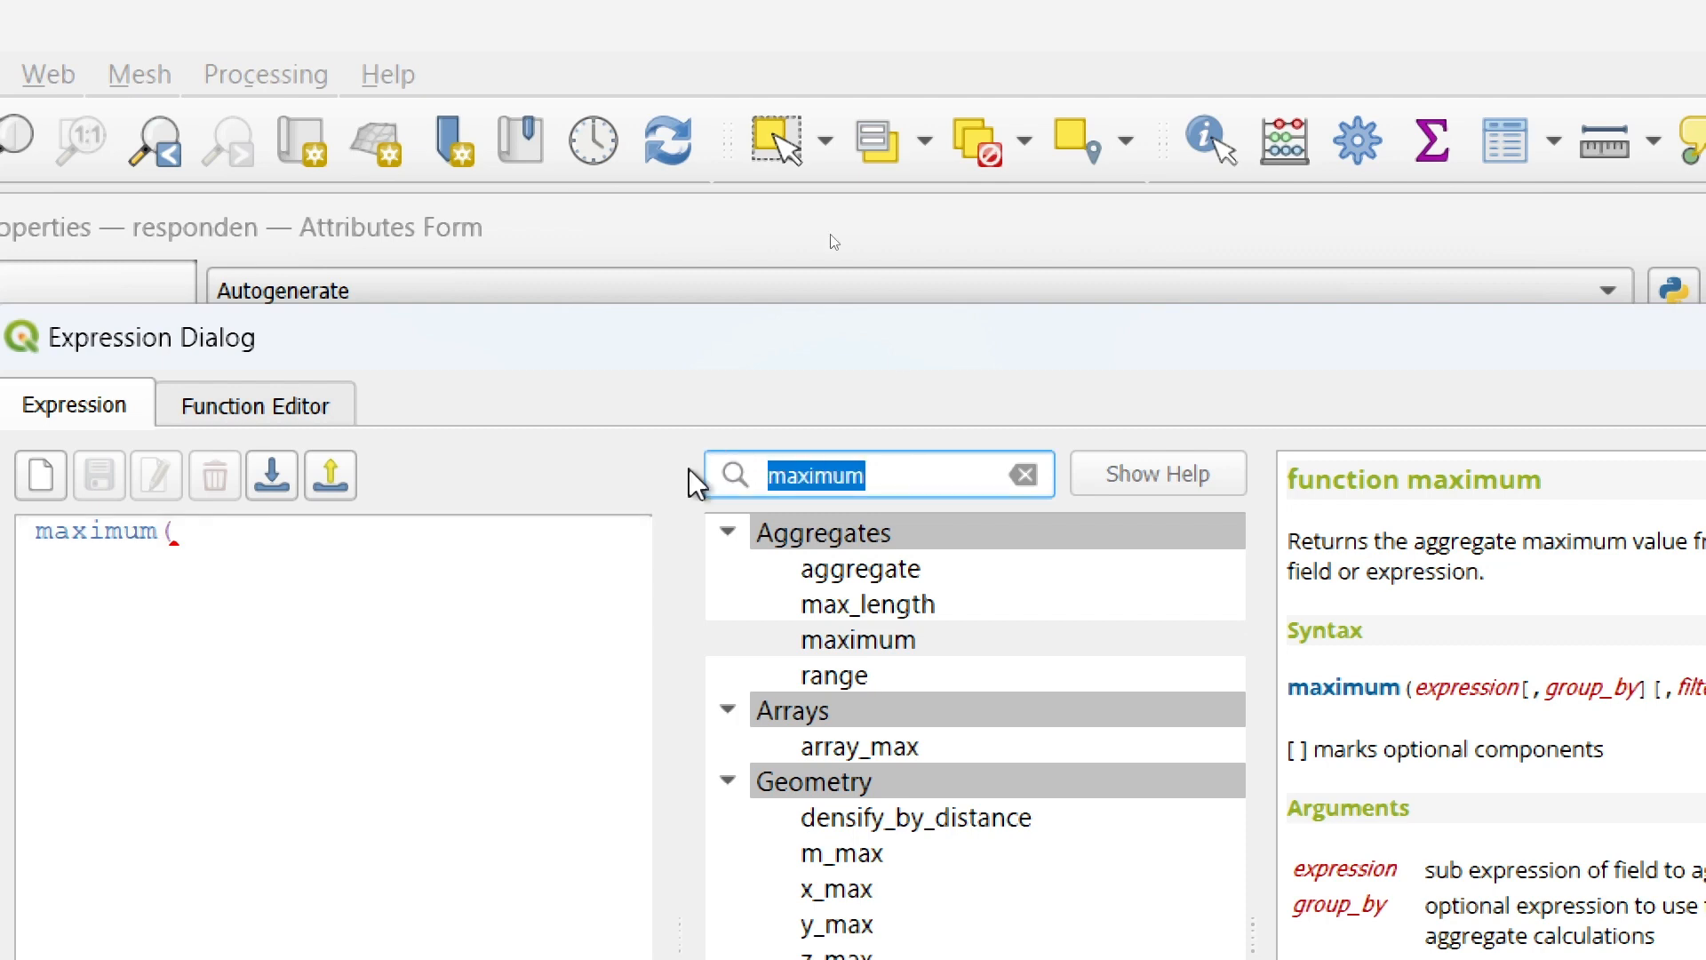
text(id)
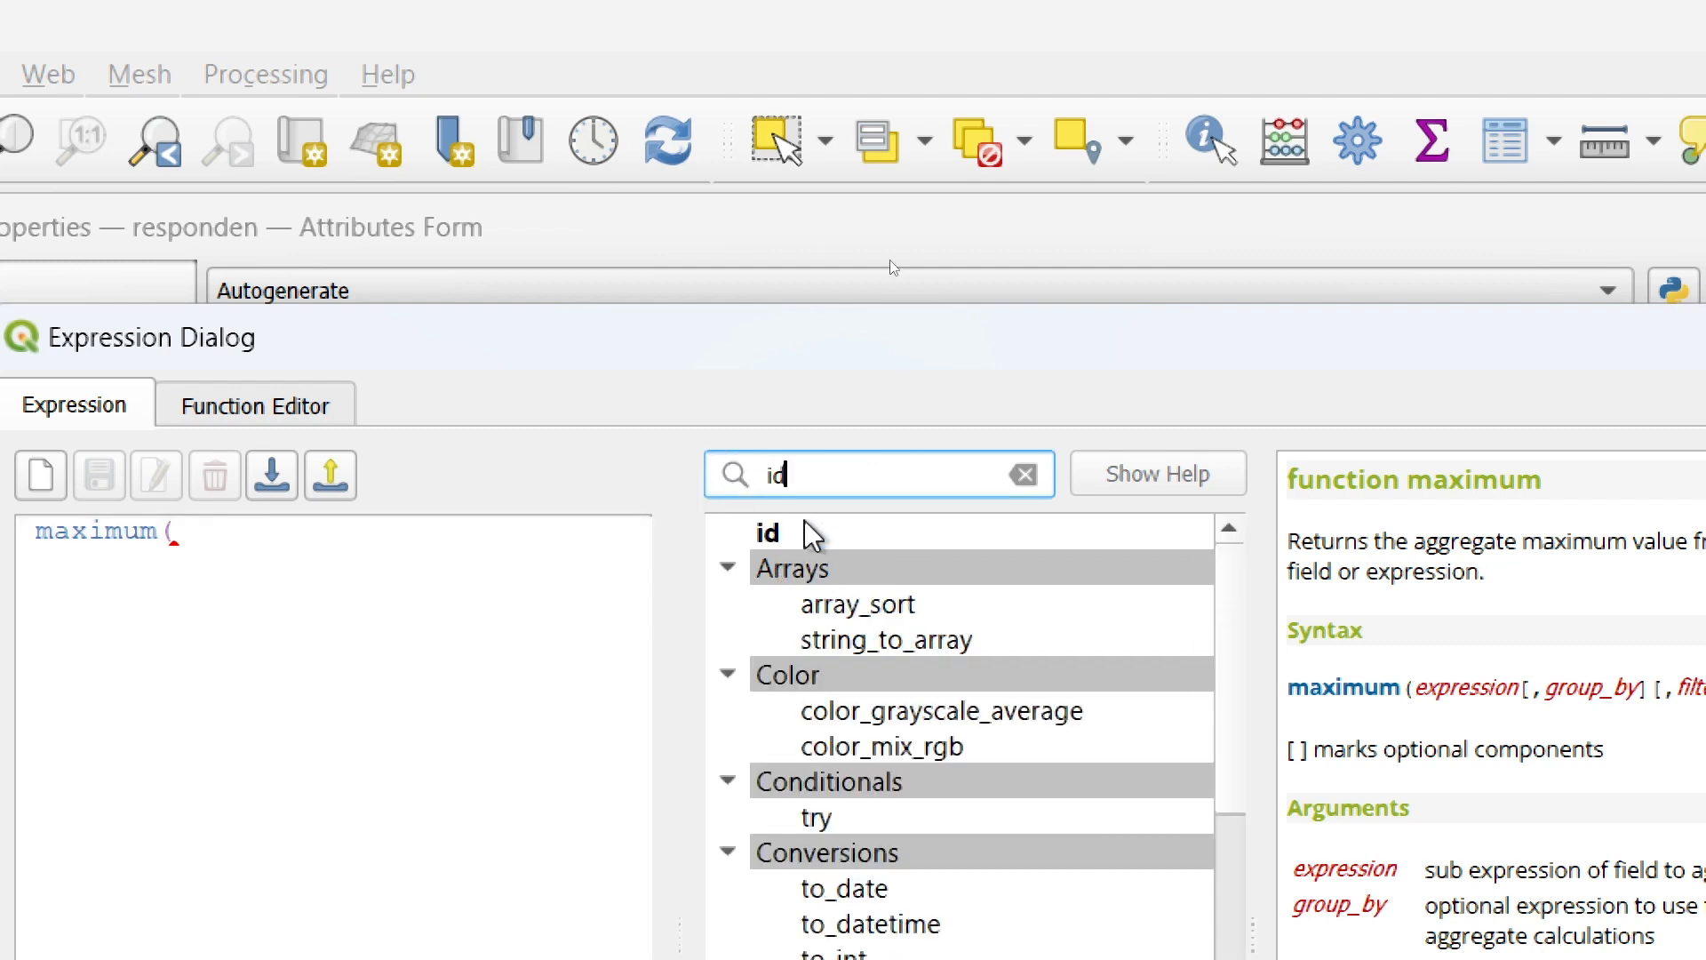
click(832, 537)
double_click(834, 537)
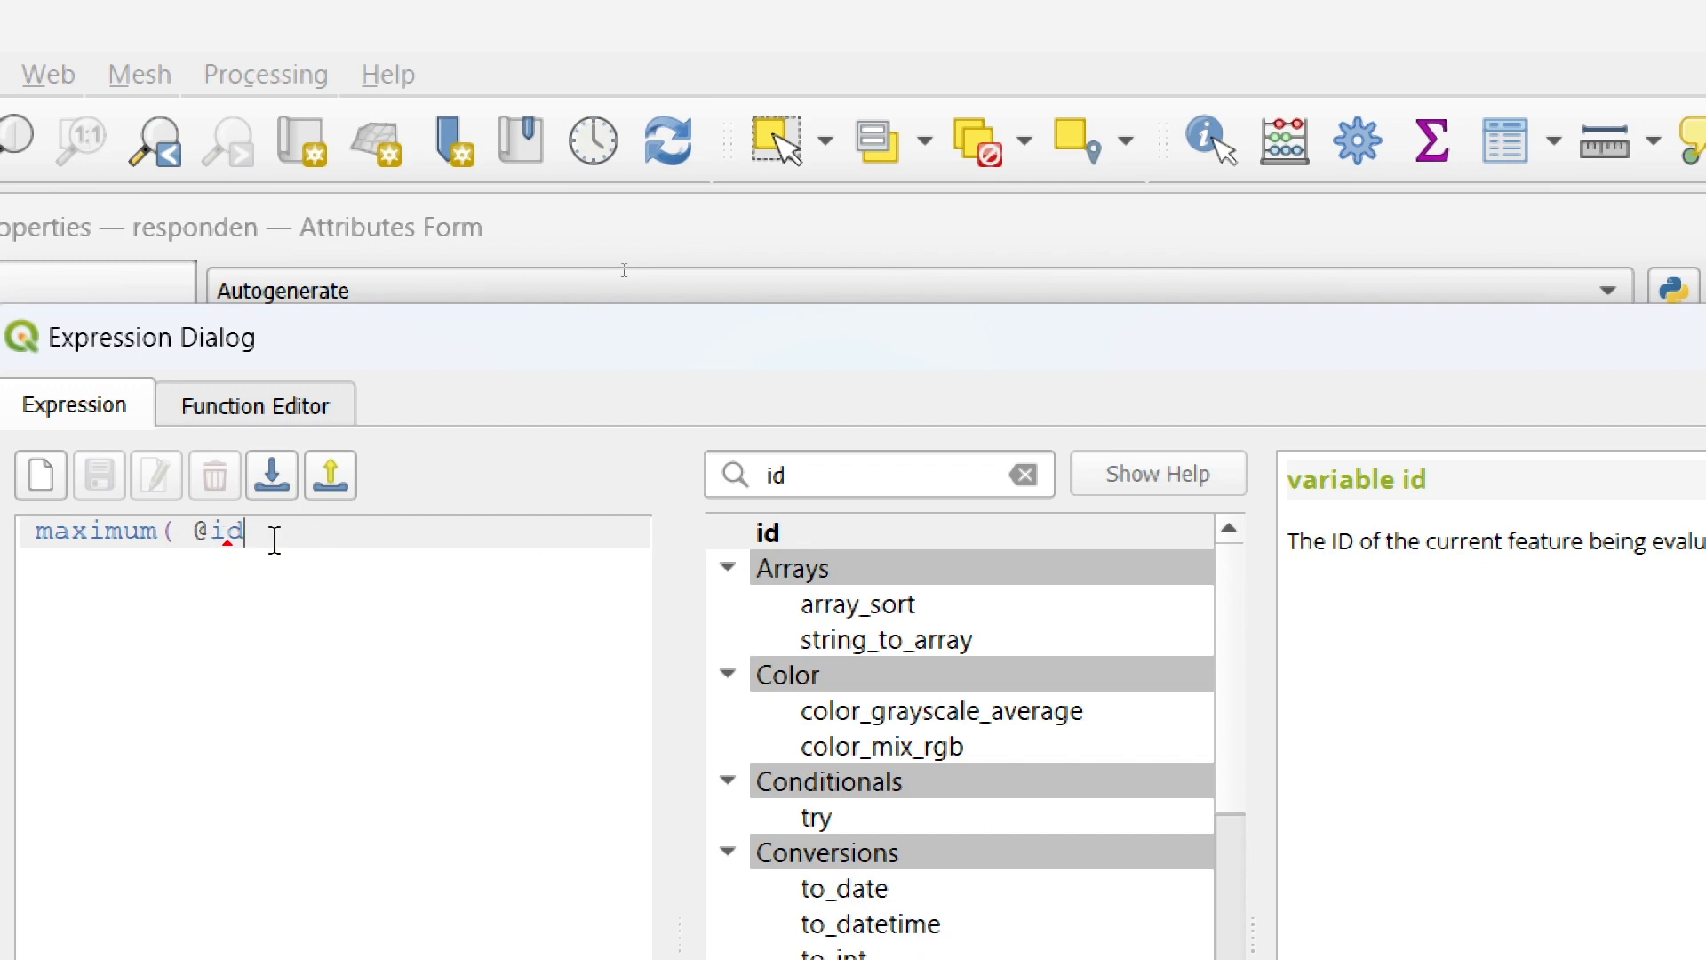
text())
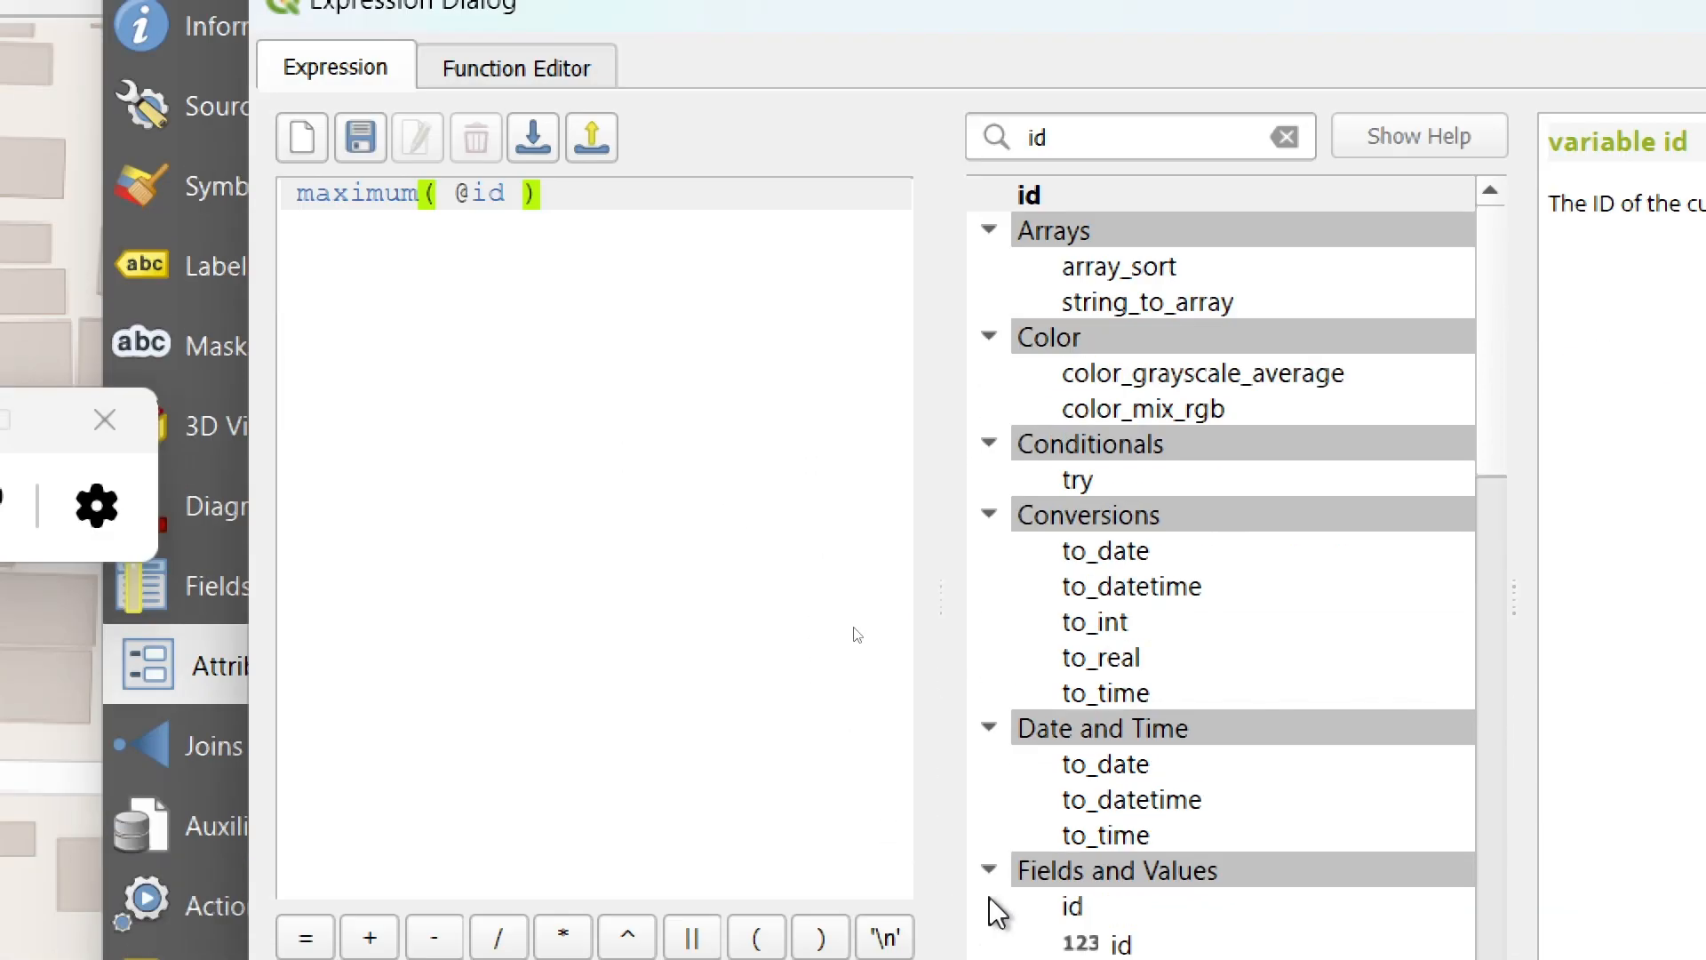
scroll(1262, 746, down, 10)
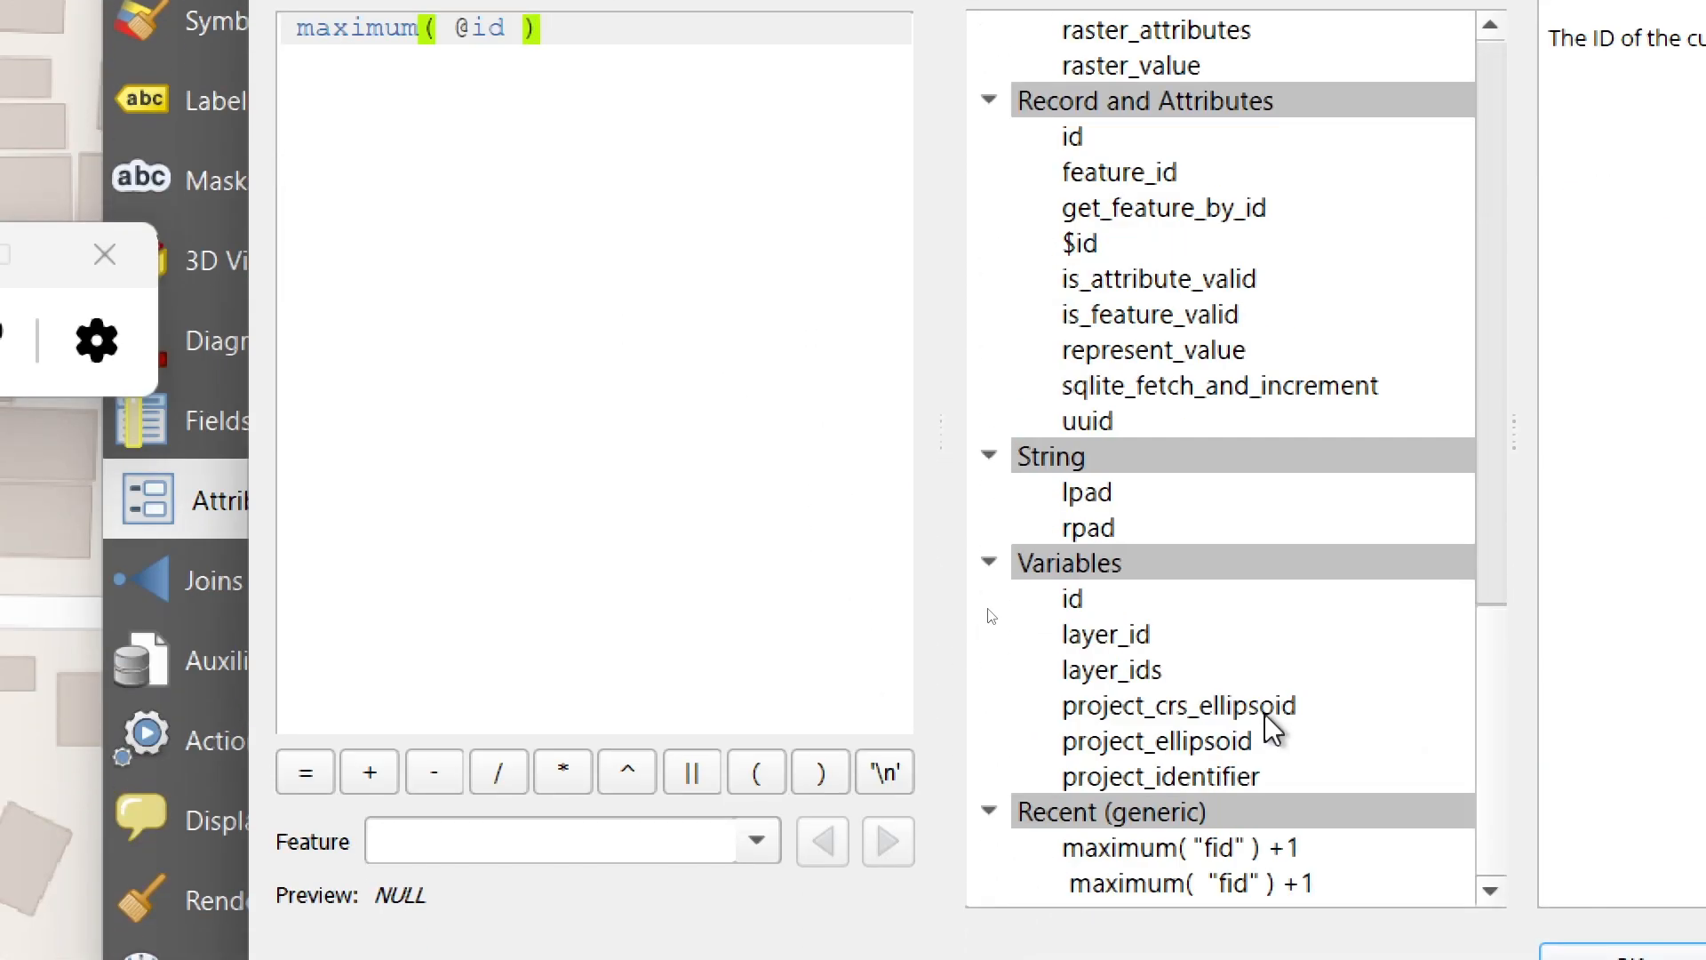
scroll(1271, 729, up, 10)
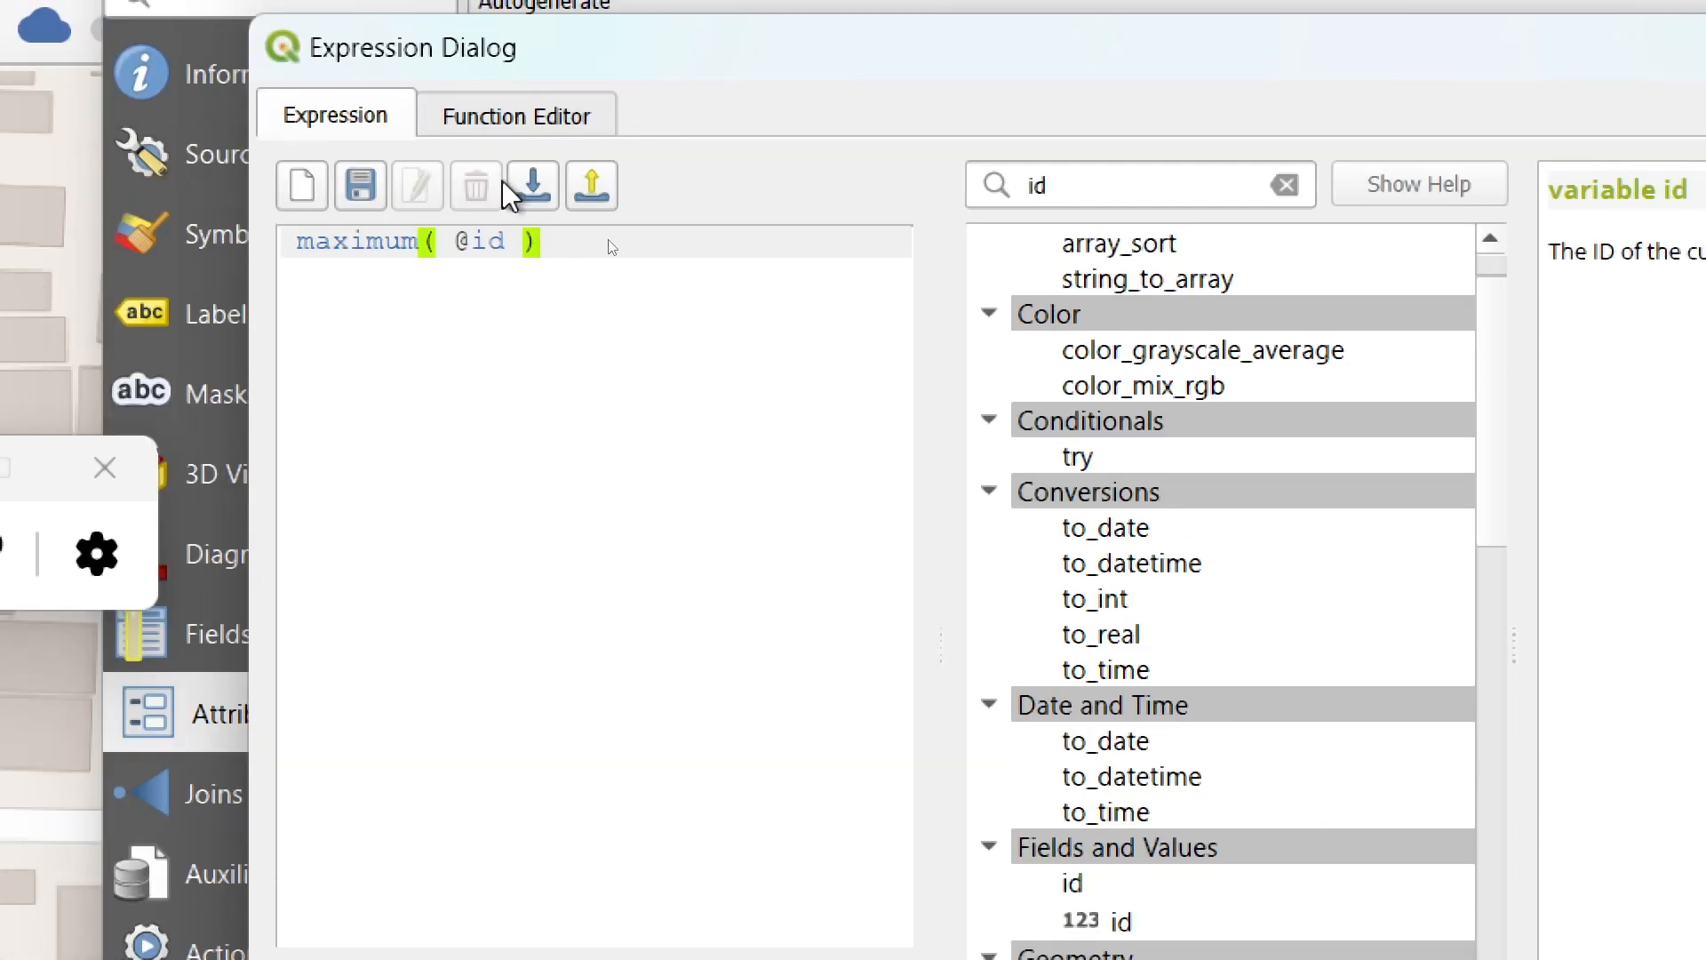
text(+1)
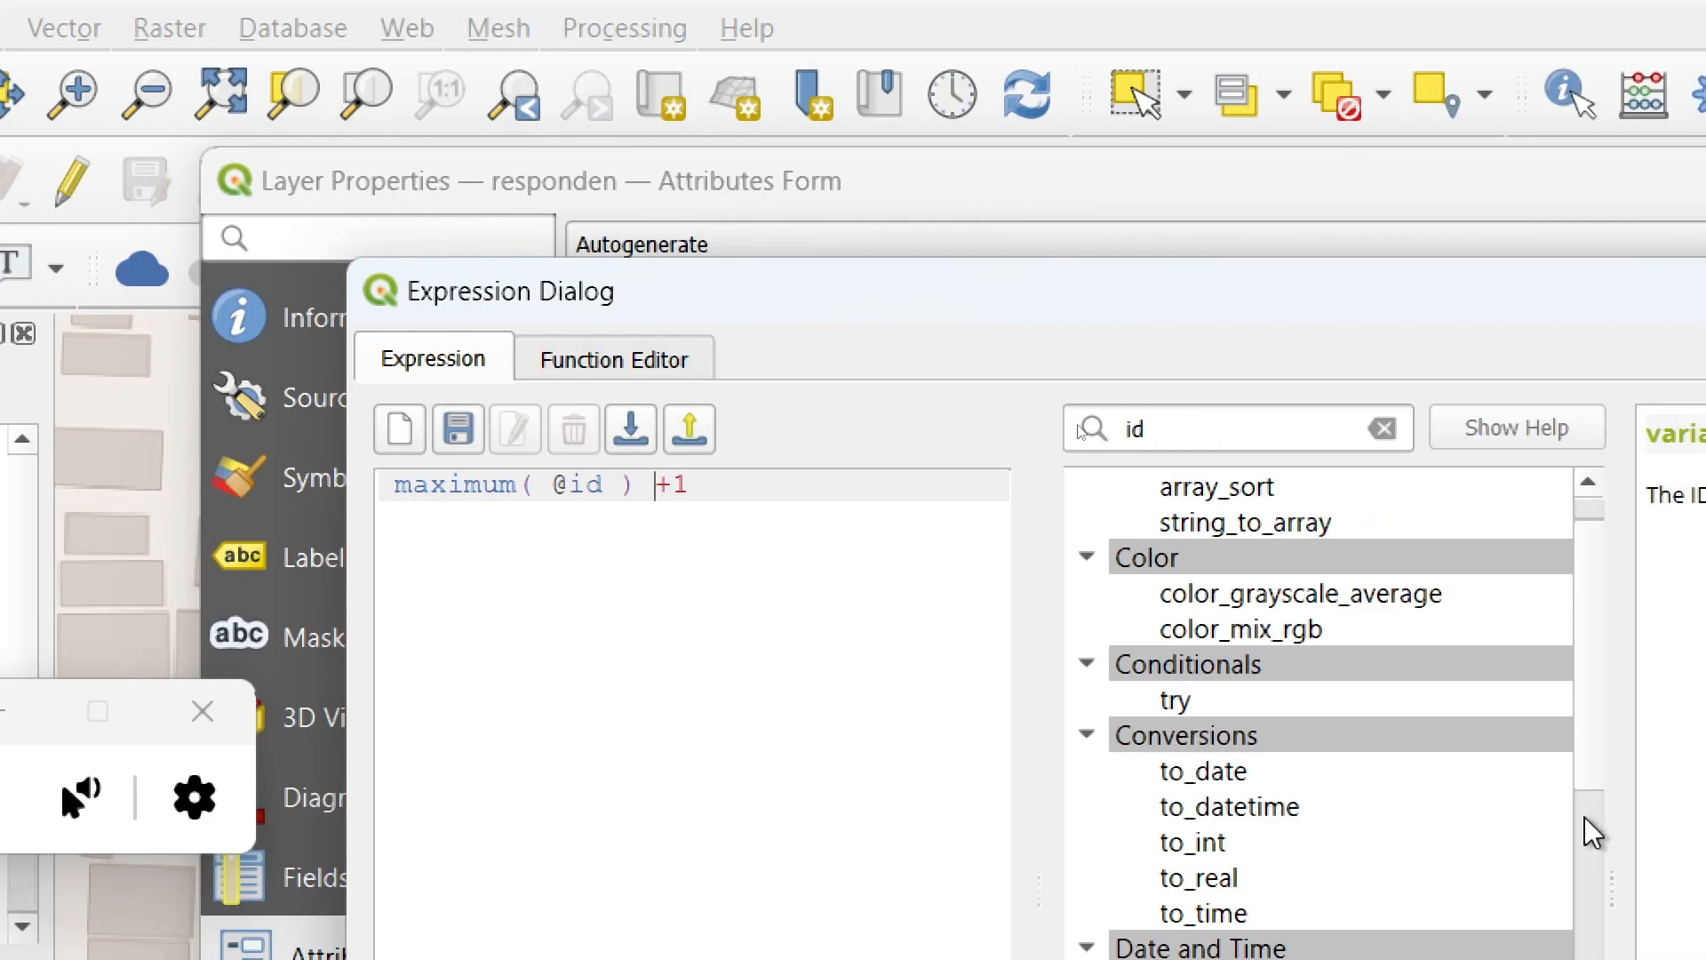
scroll(1599, 729, up, 1)
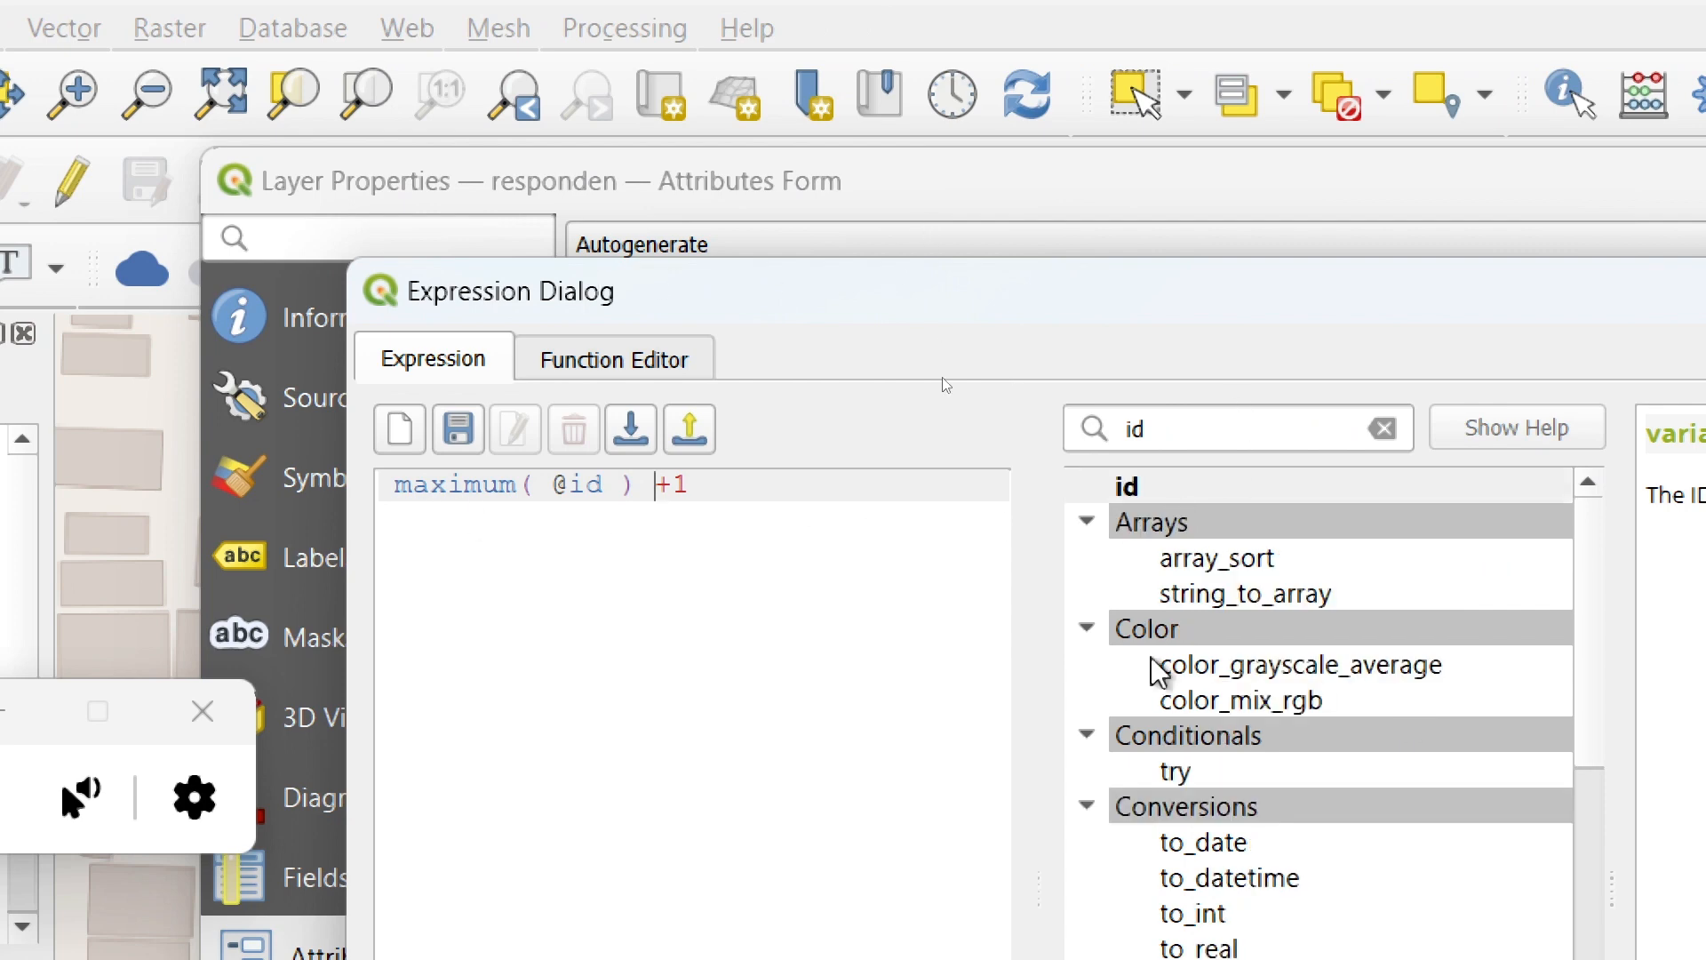
scroll(1449, 782, down, 5)
scroll(1452, 784, up, 1)
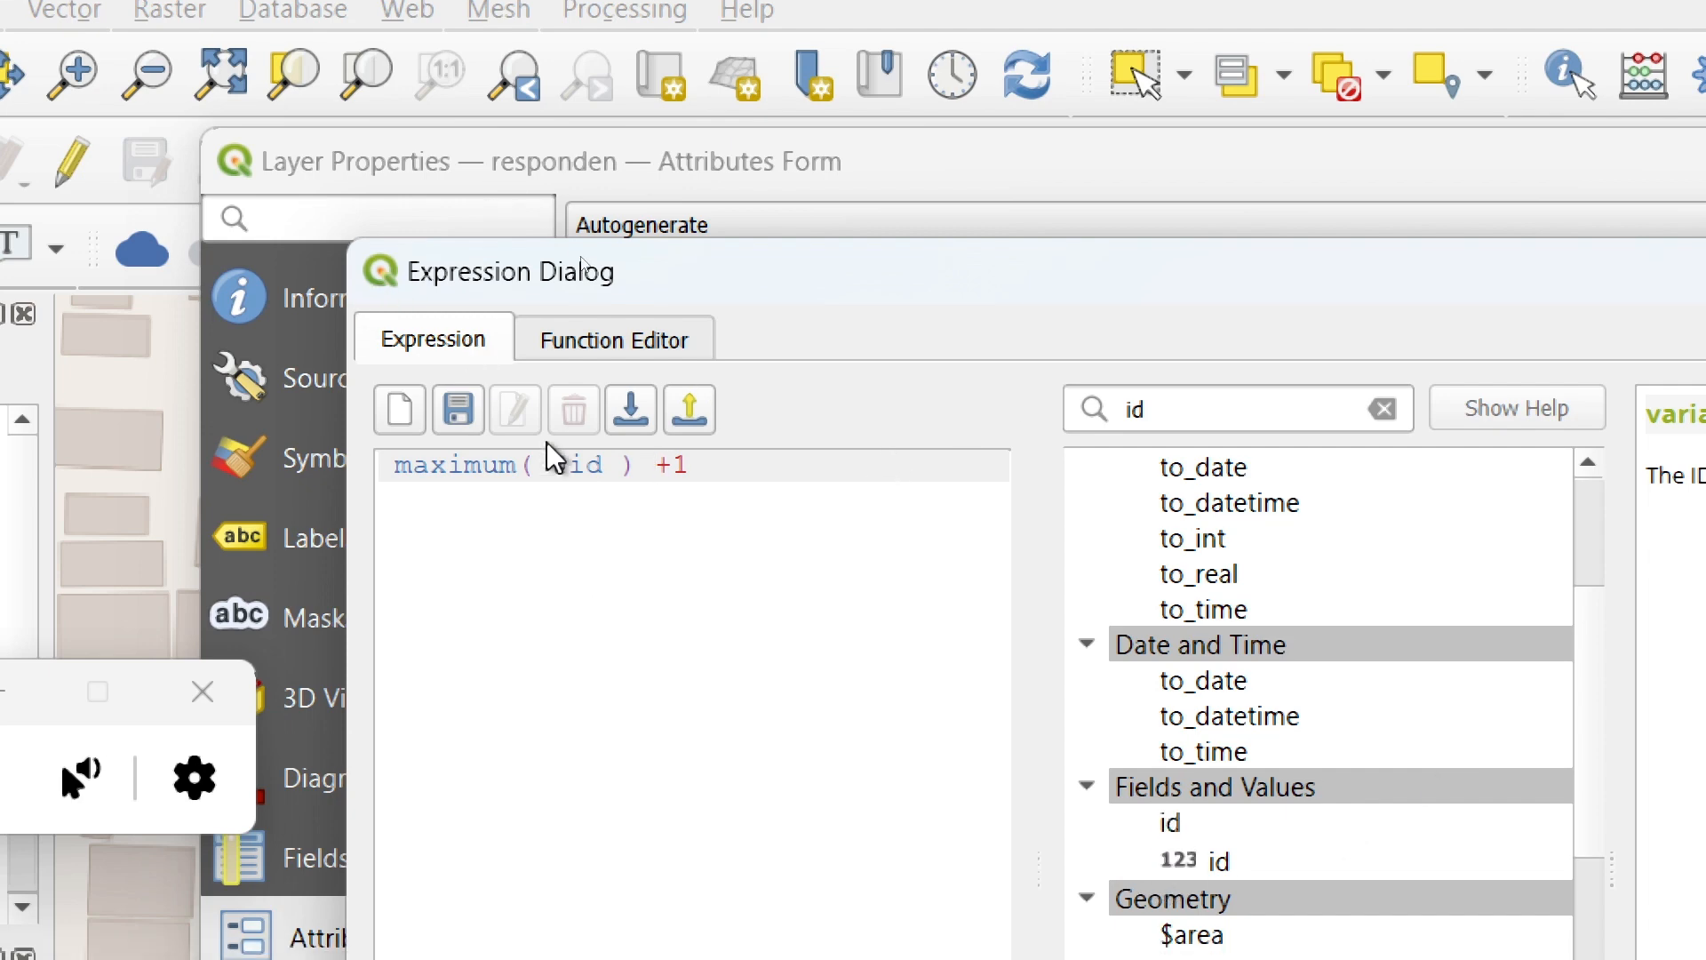
click(618, 465)
double_click(617, 464)
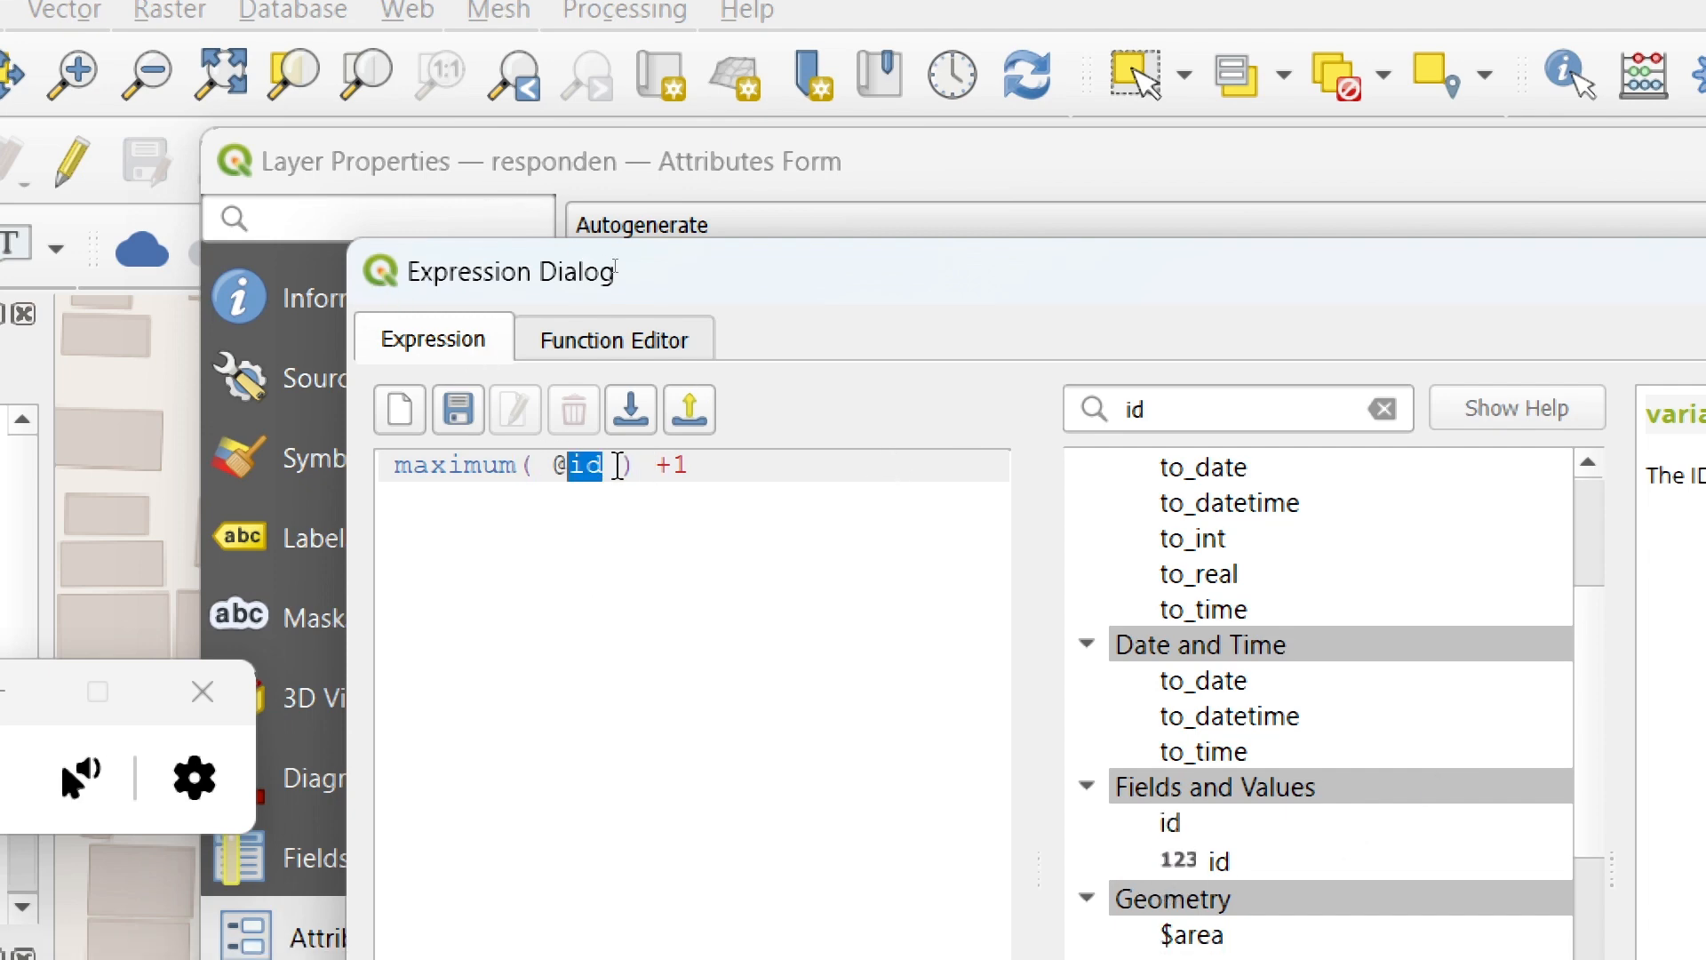
text(")
key(BackSpace)
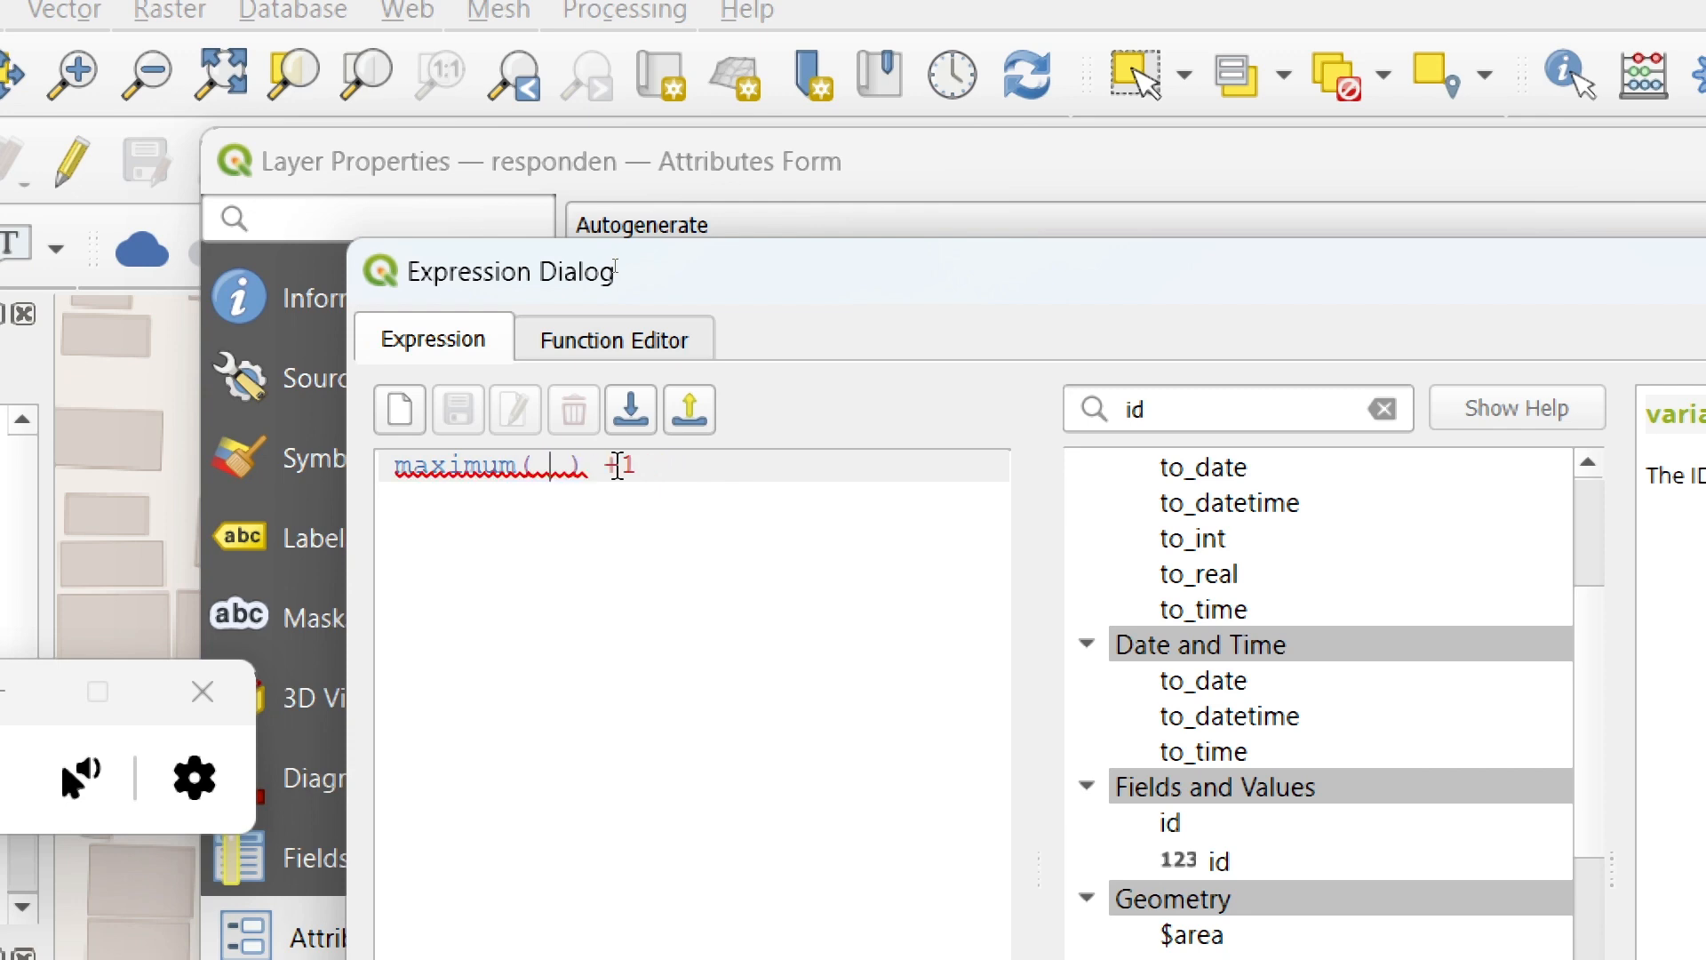
text("")
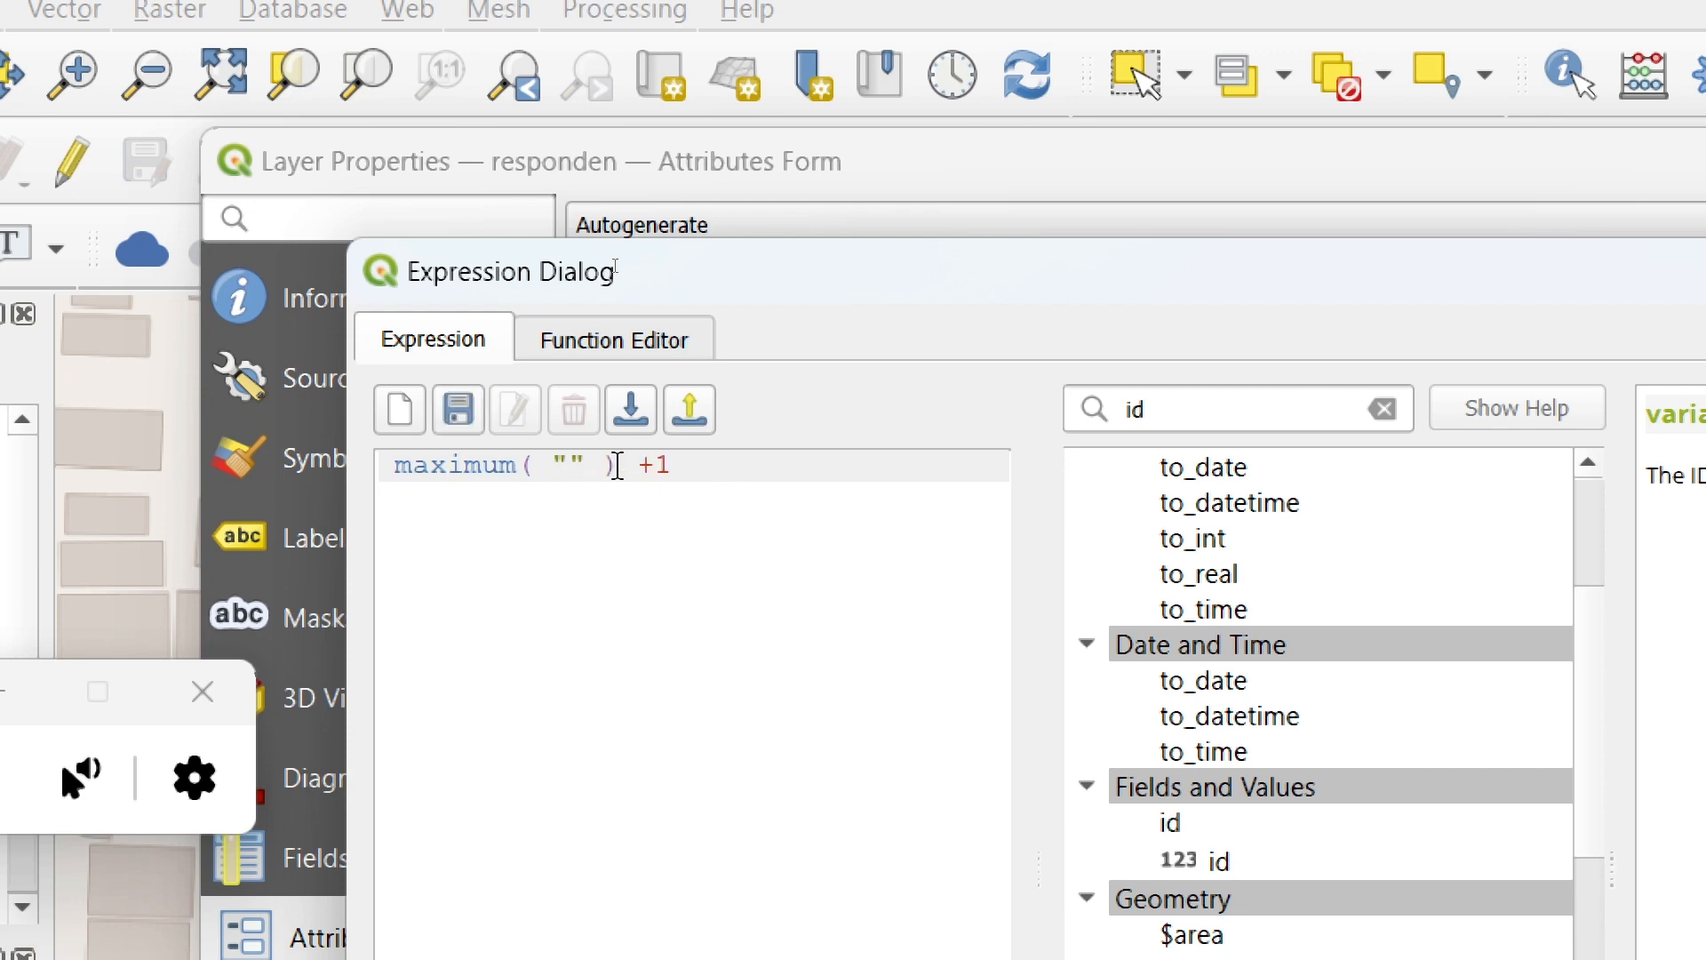
text(id)
scroll(972, 279, up, 4)
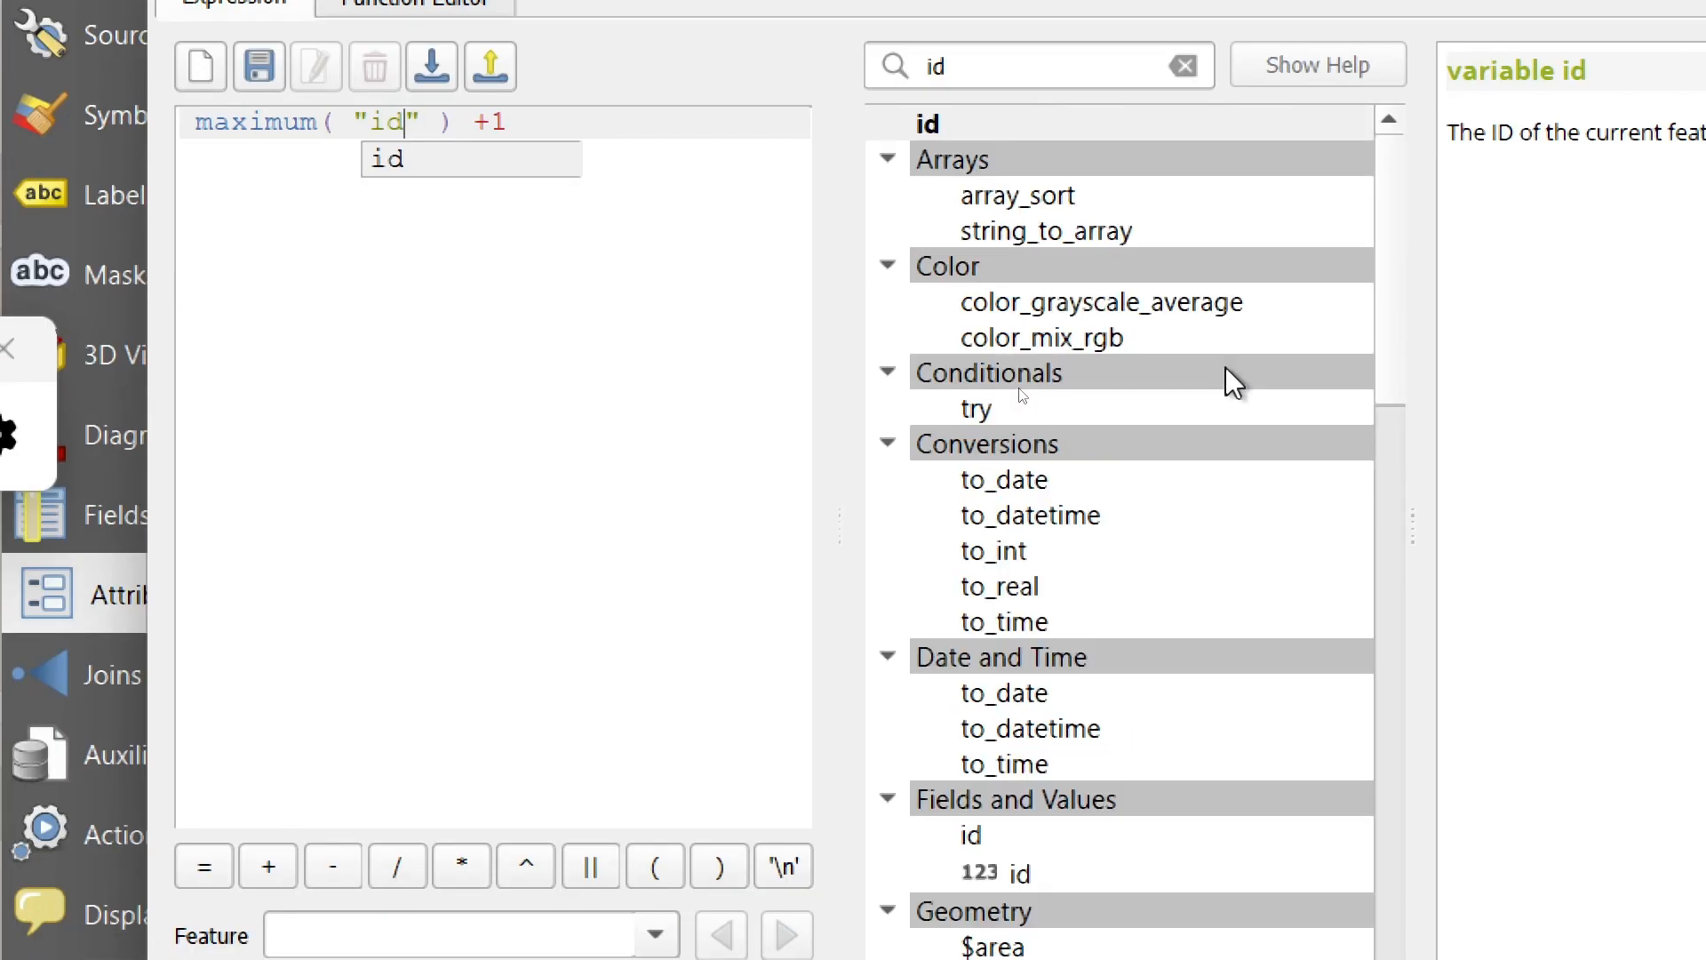
scroll(1090, 798, down, 3)
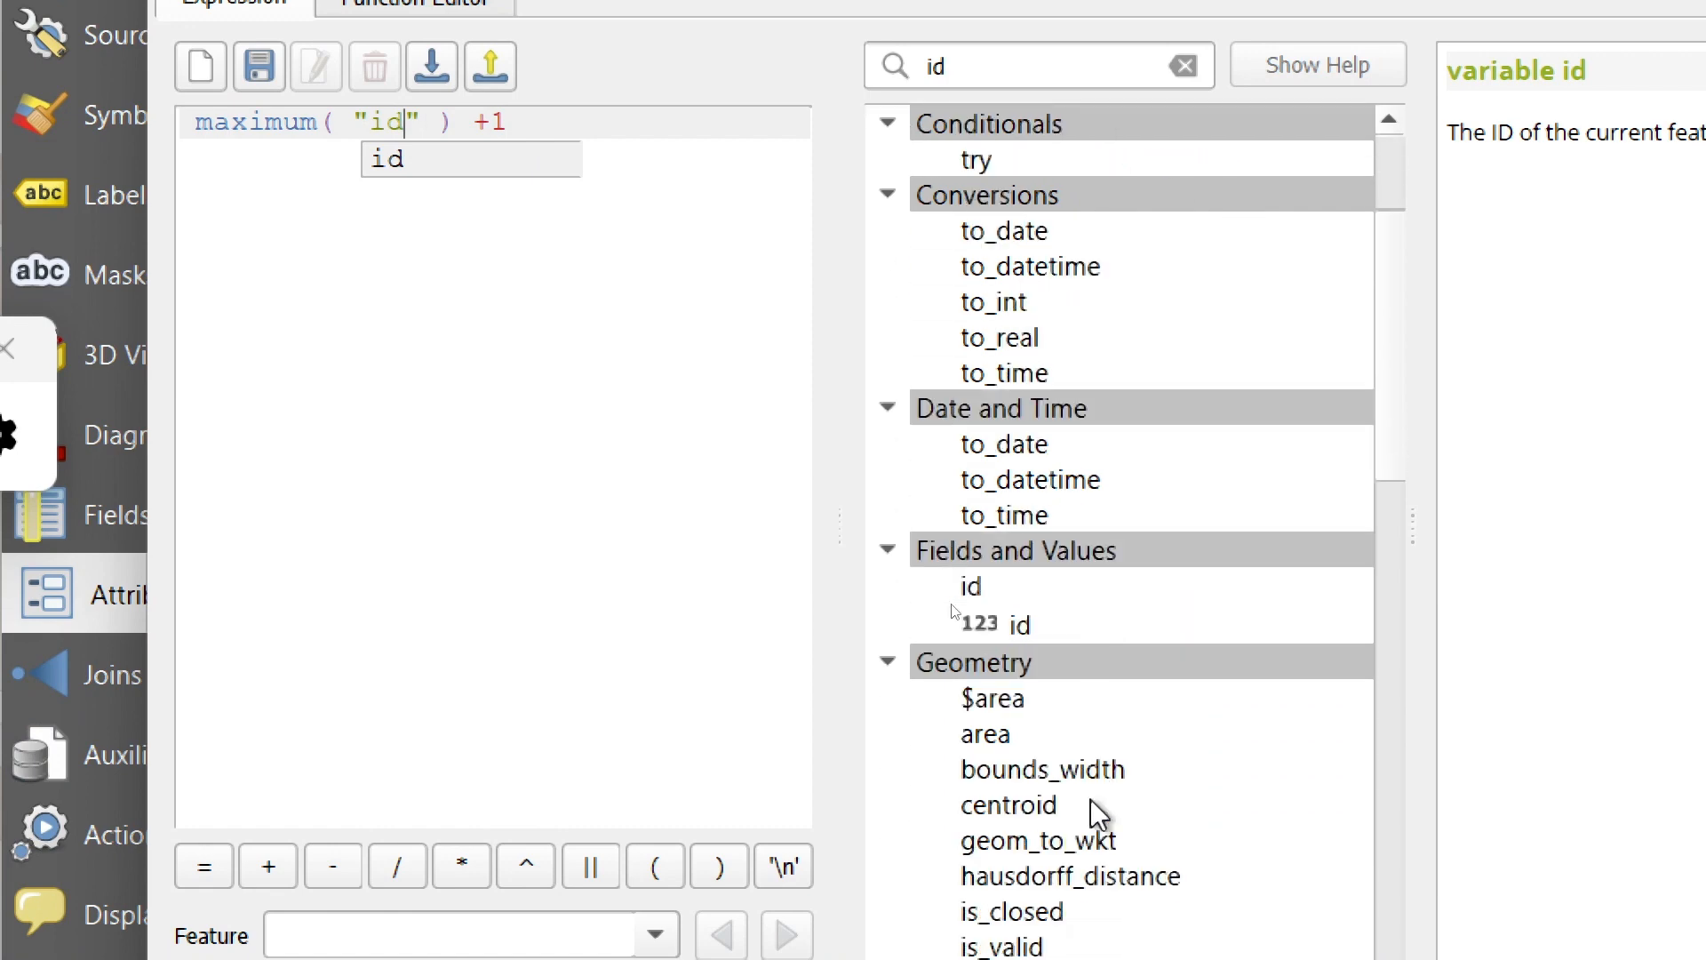
double_click(1052, 551)
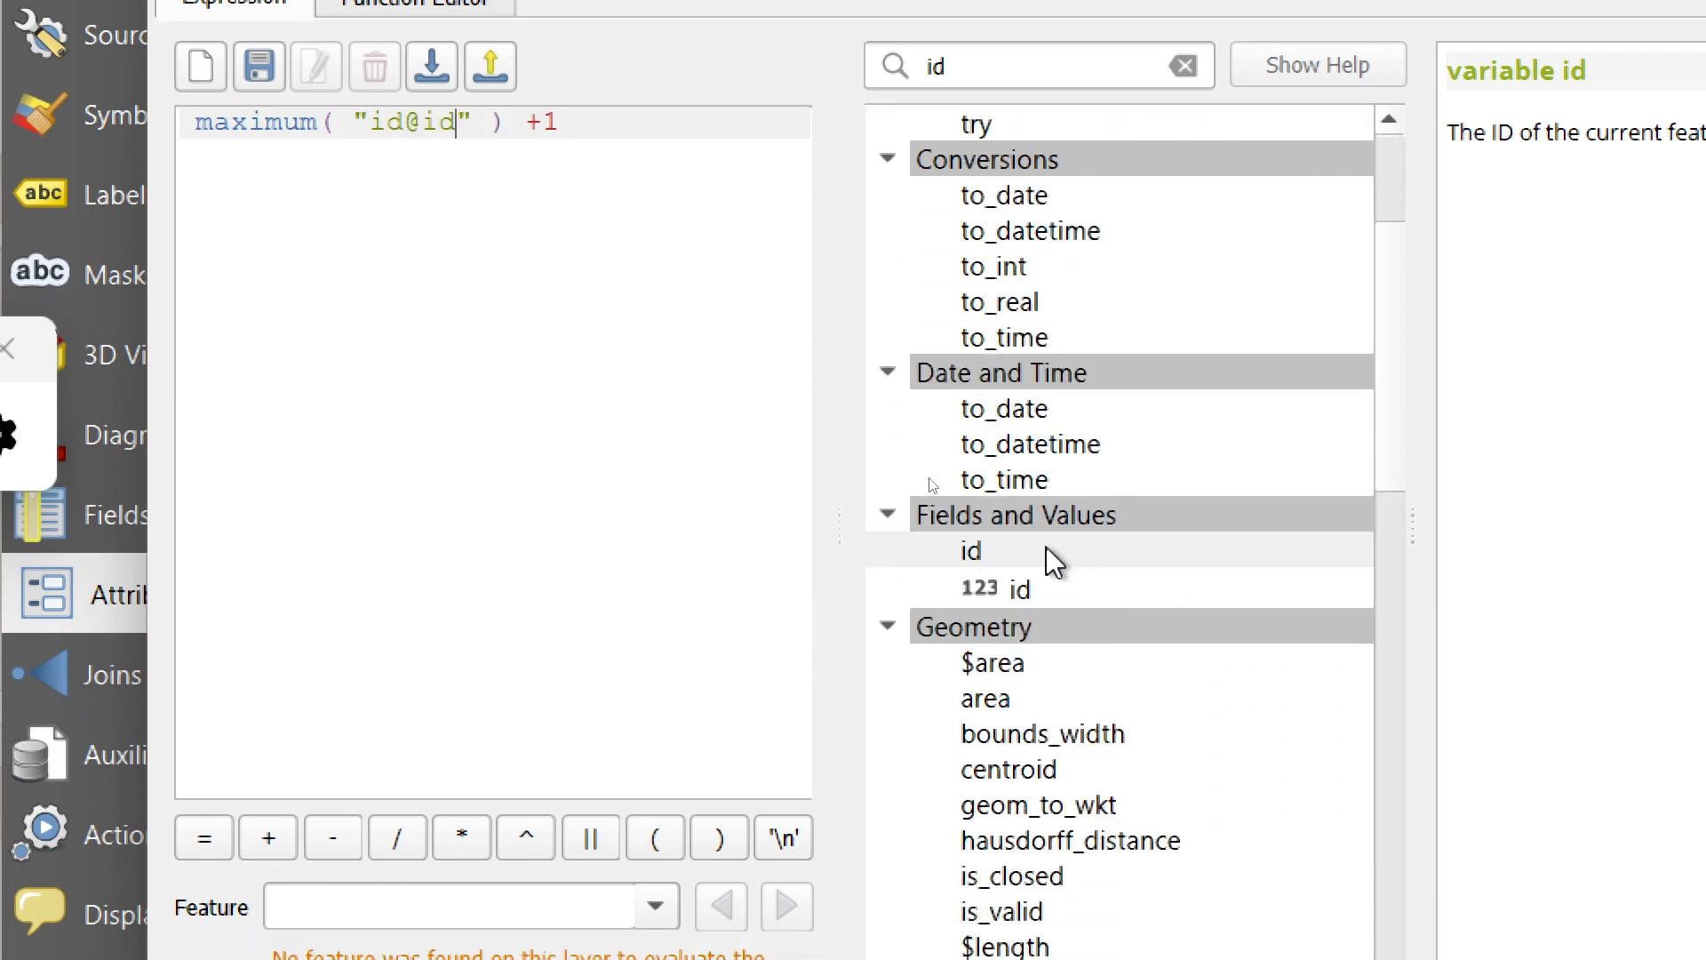
key(BackSpace)
key(BackSpace)
key(BackSpace)
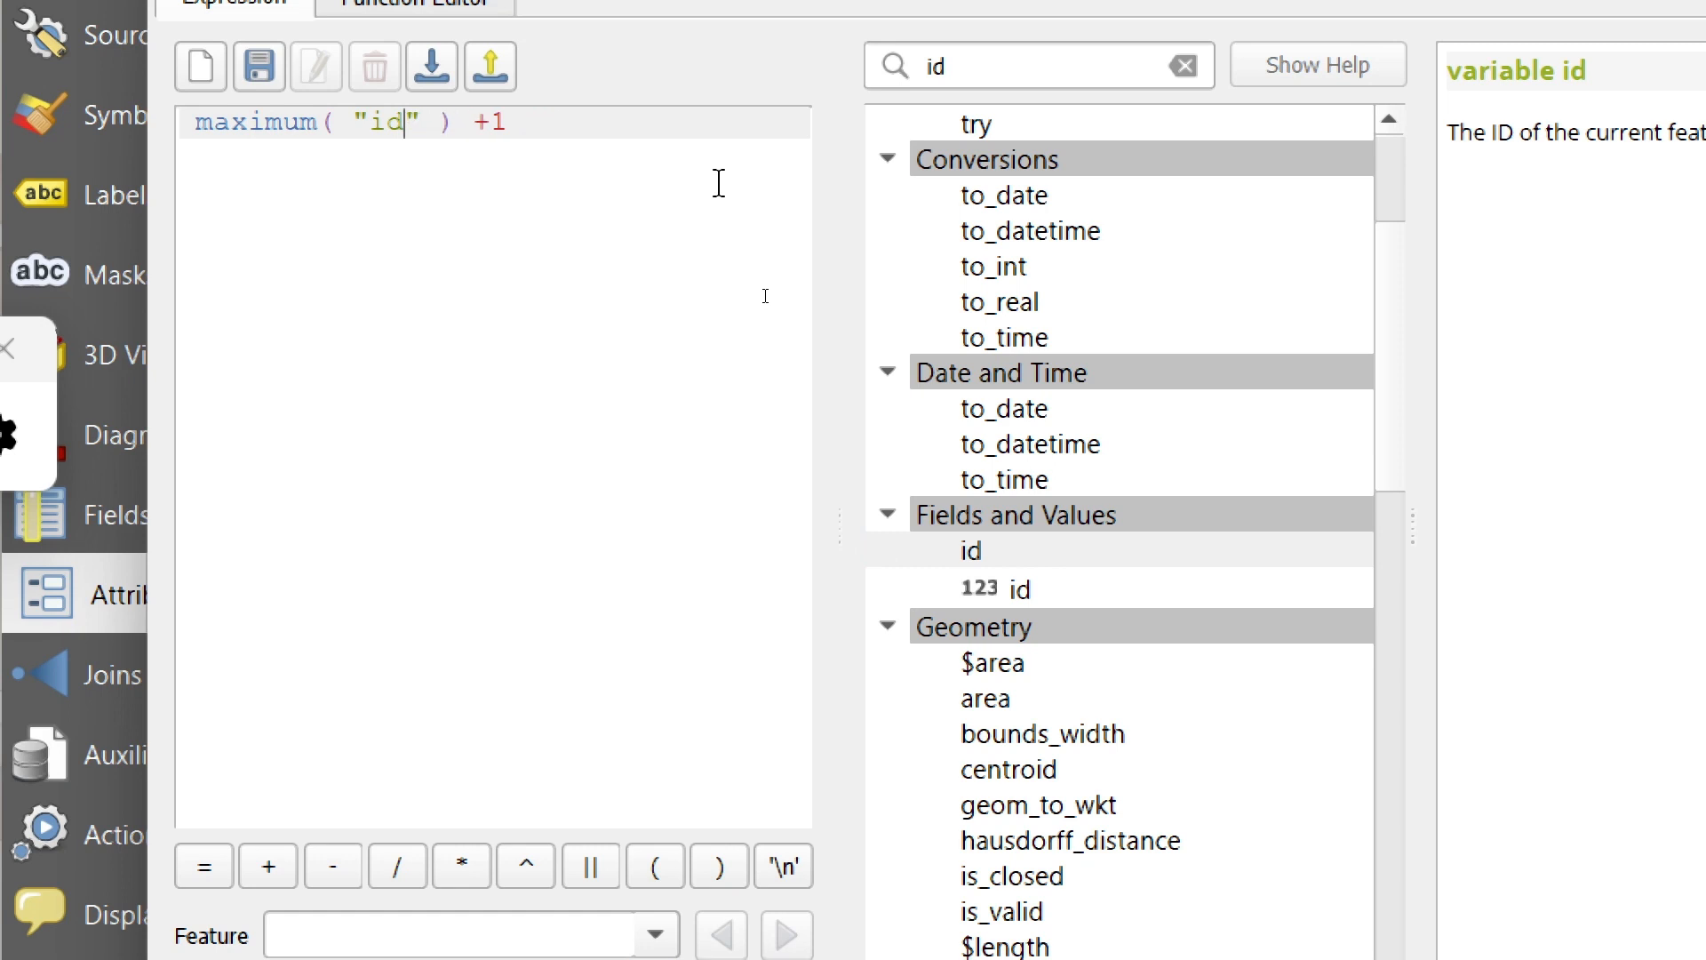
- Replace the argument of maximum with the id field from Fields and Values, and accept the expression as the id field's default value
double_click(1134, 582)
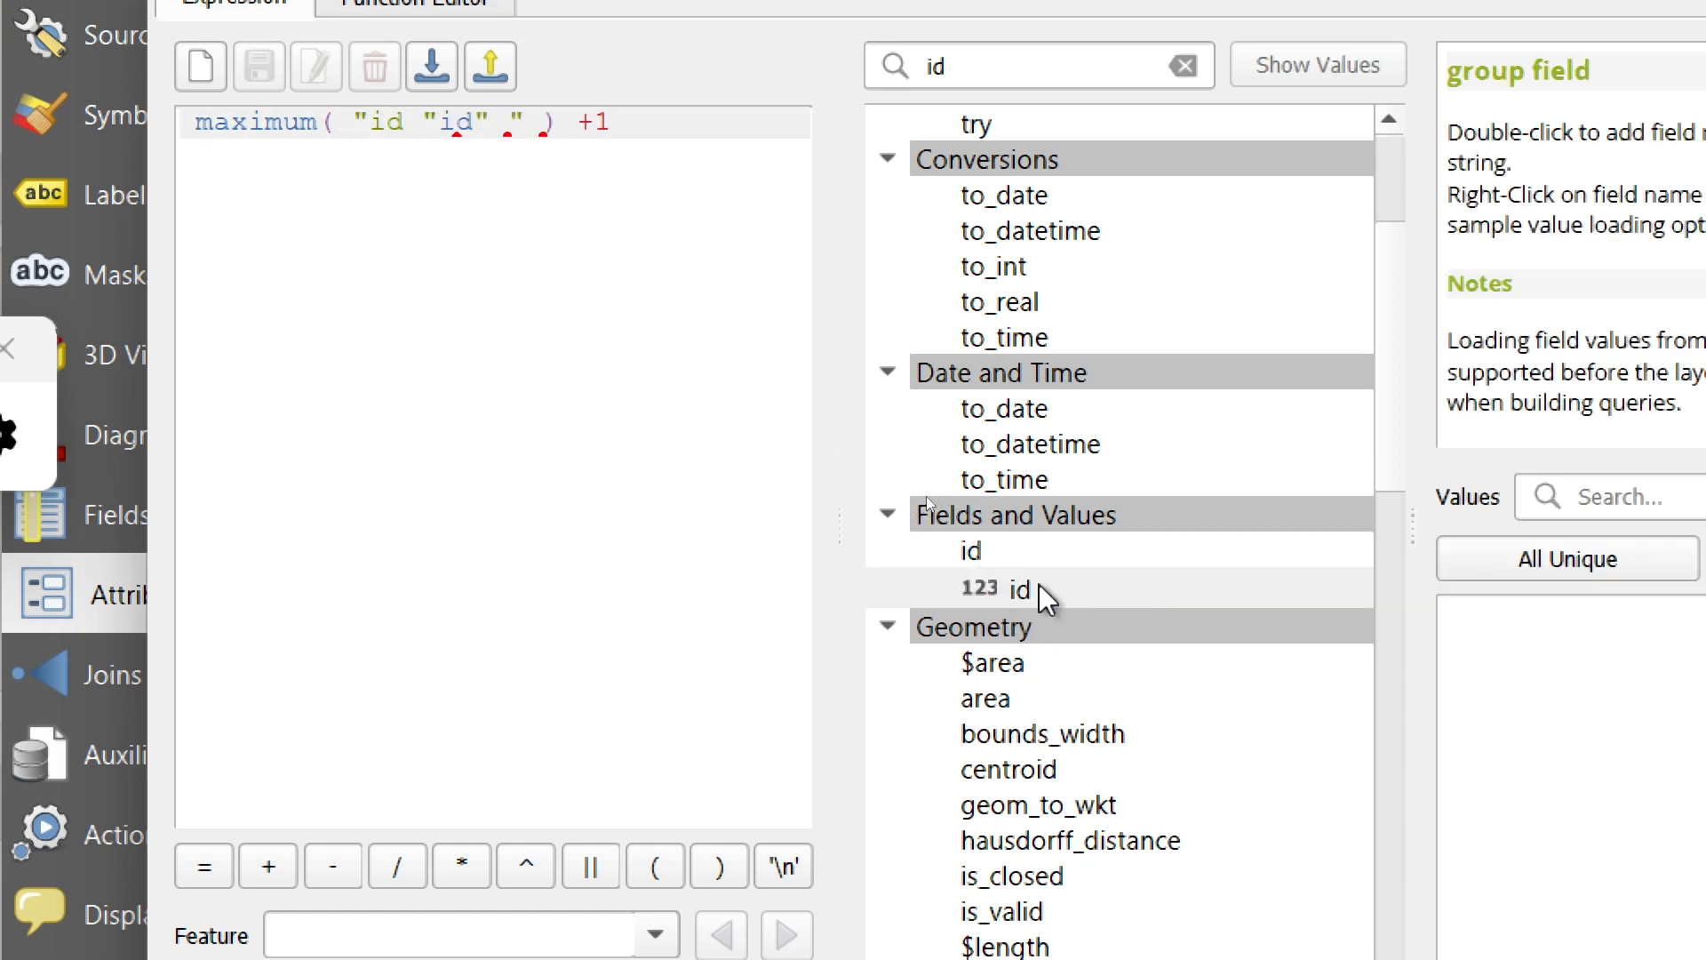
key(ctrl+z)
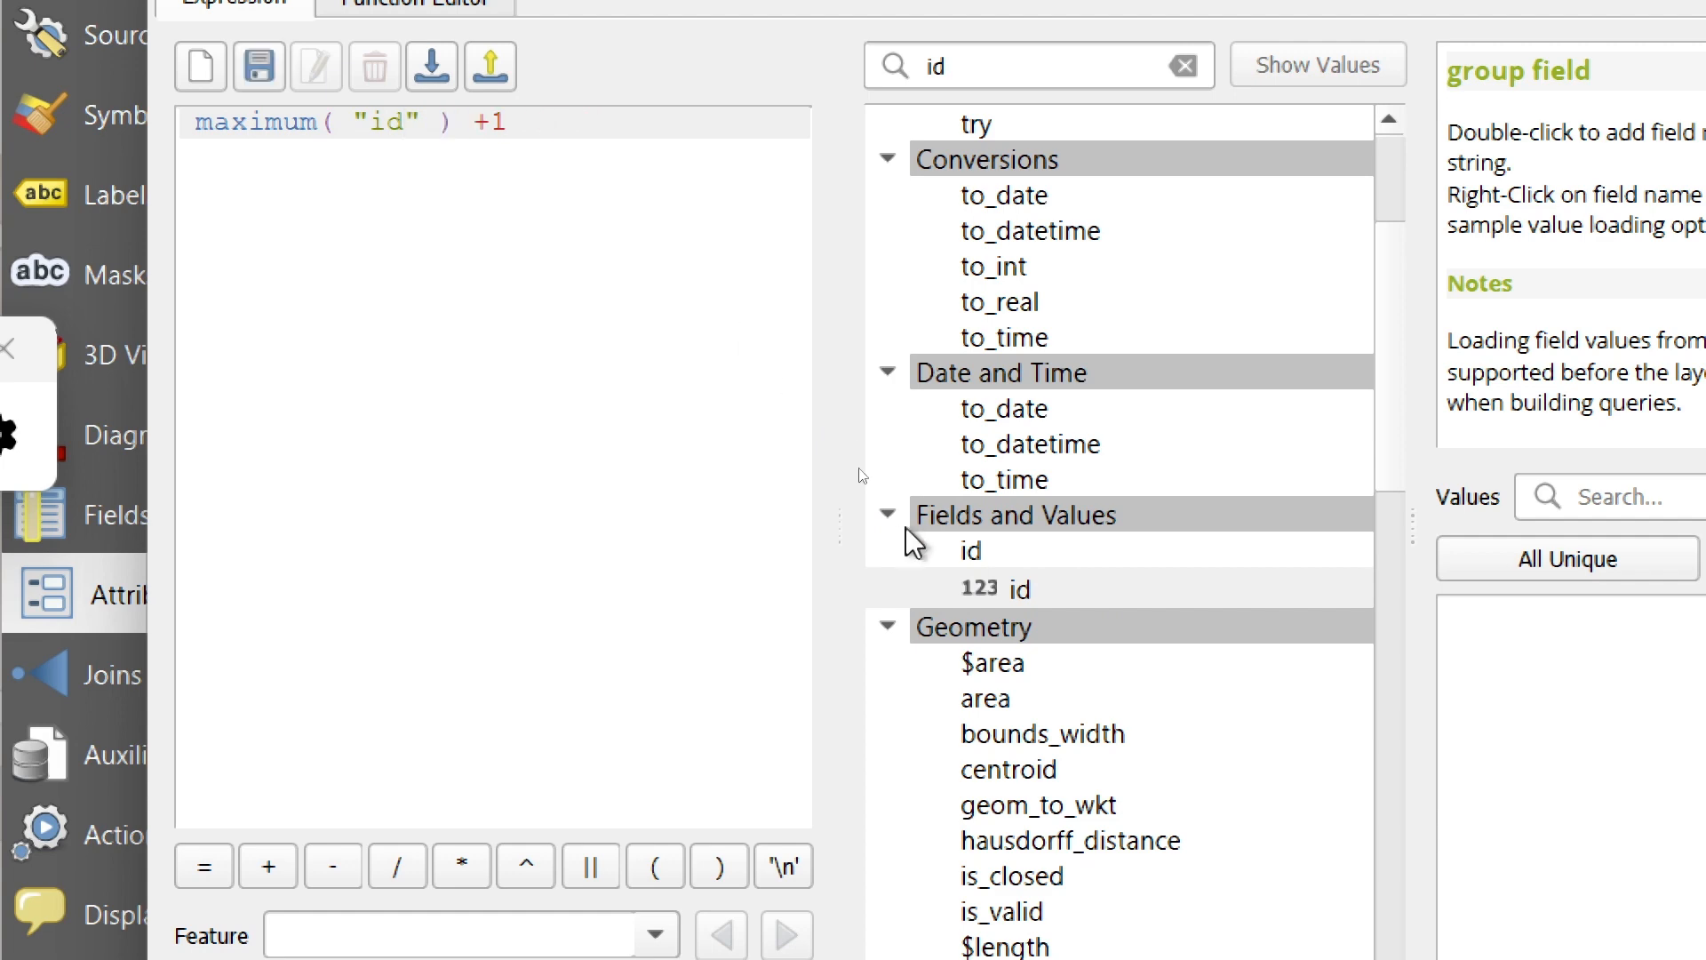
key(Right)
key(shift+Left)
key(shift+Left)
key(shift+Left)
key(shift+Left)
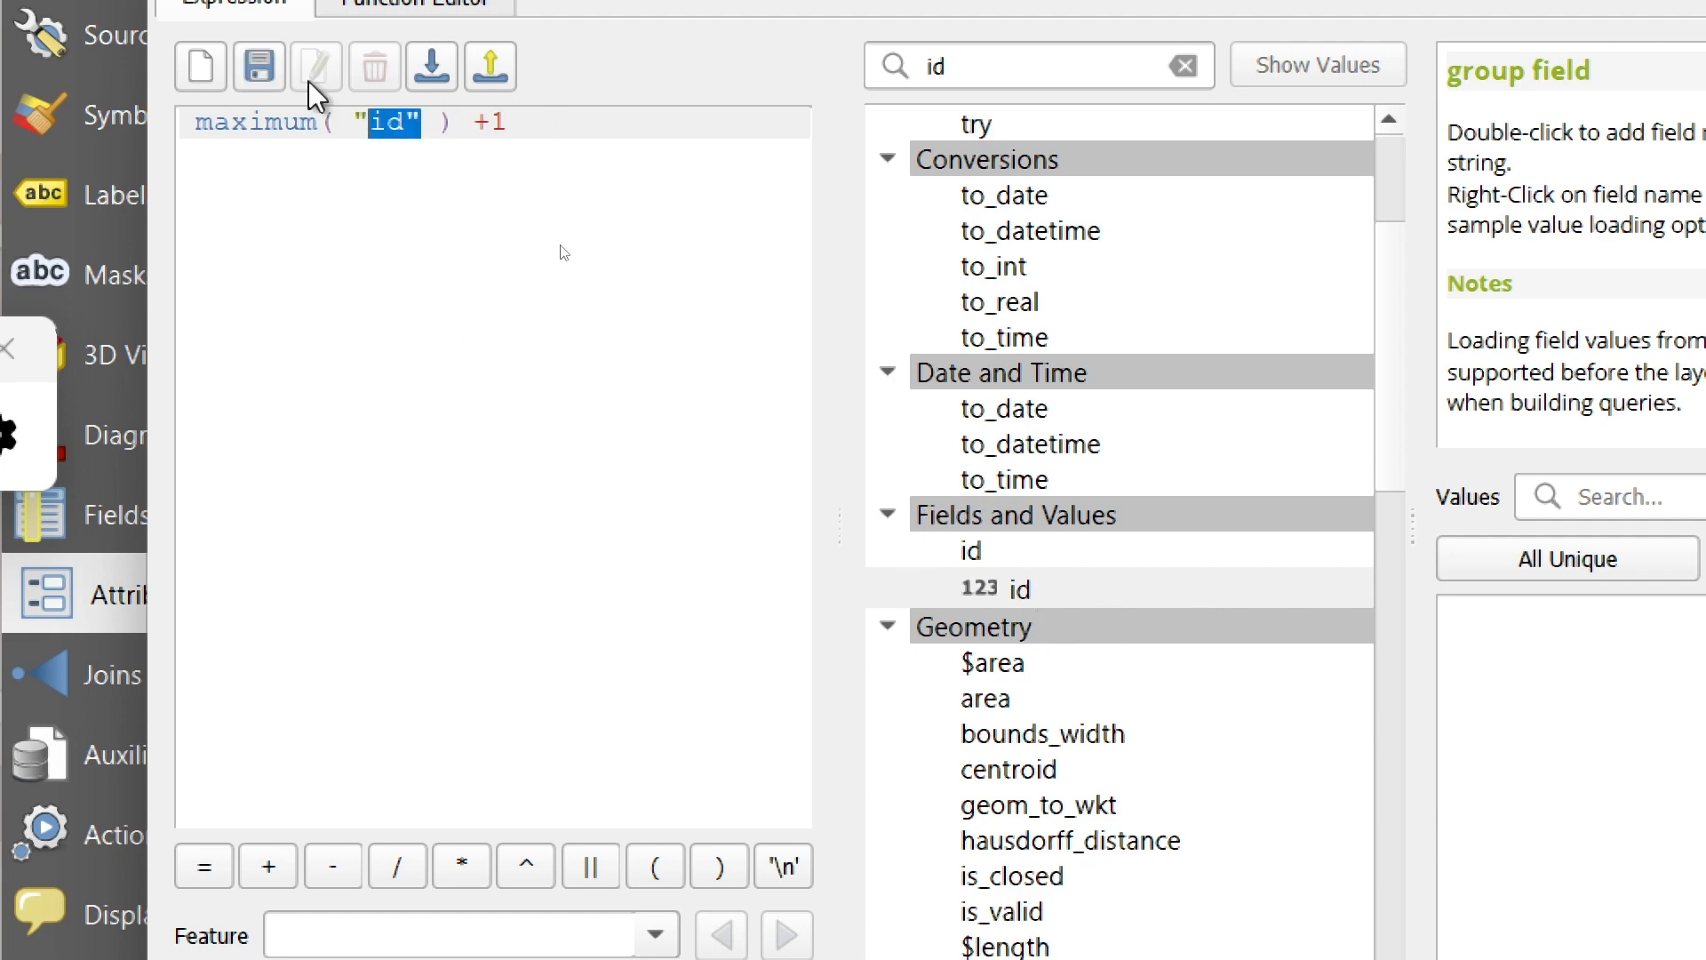
key(BackSpace)
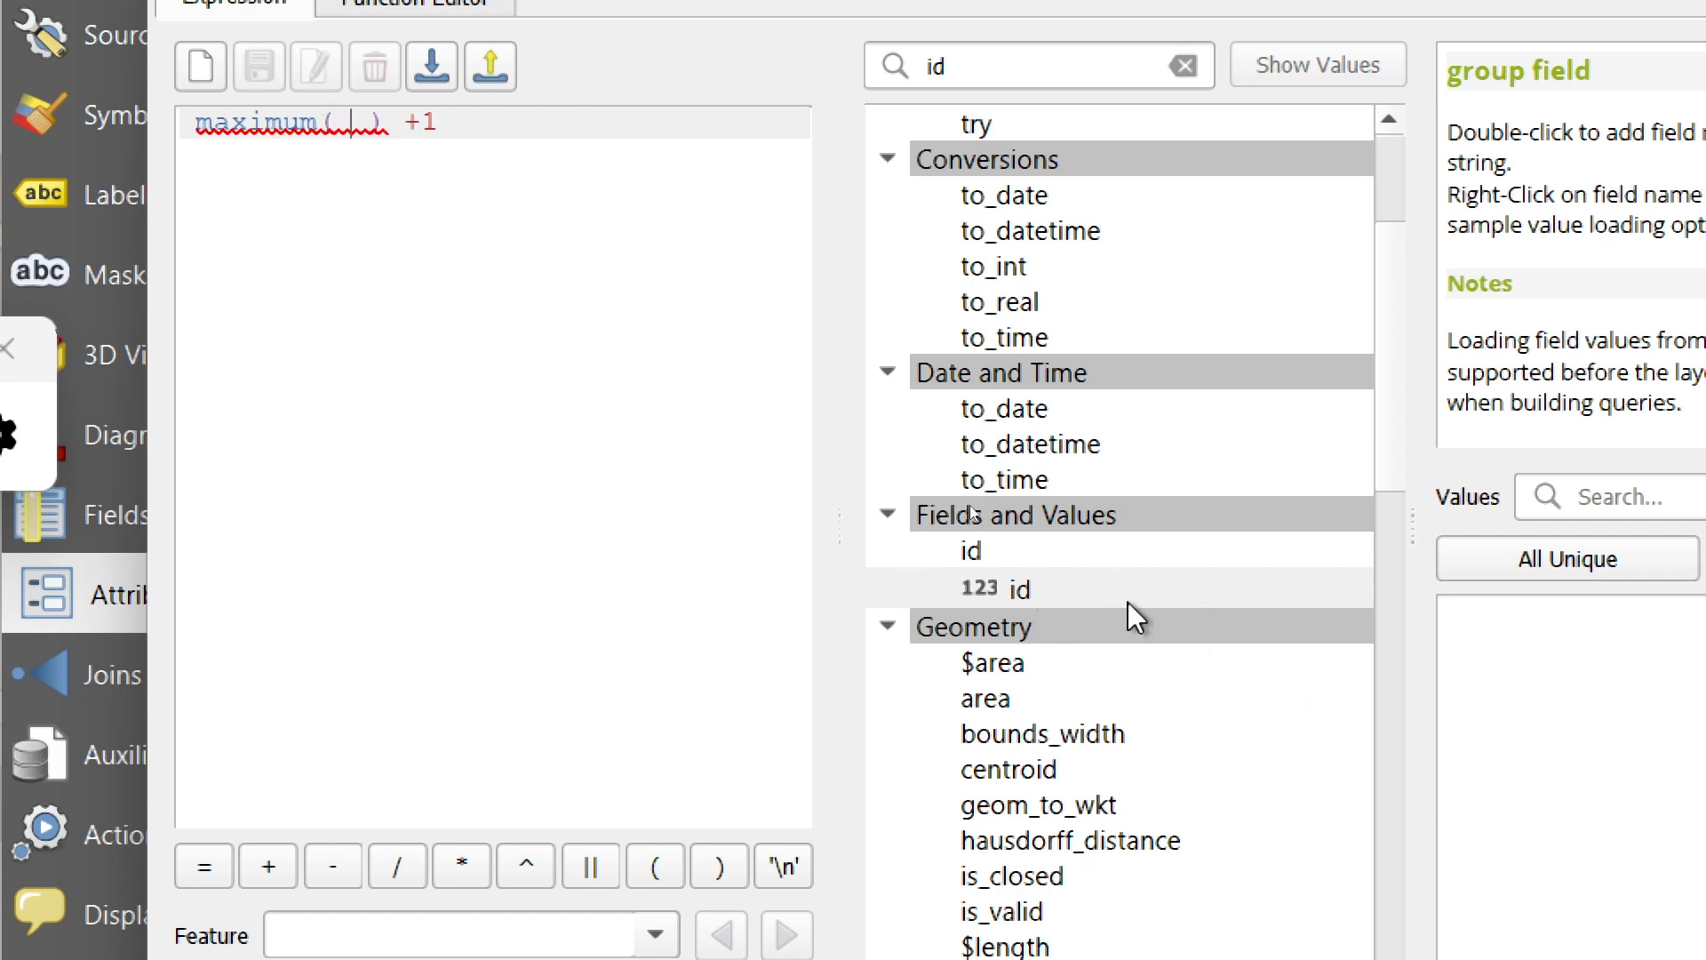
double_click(1020, 589)
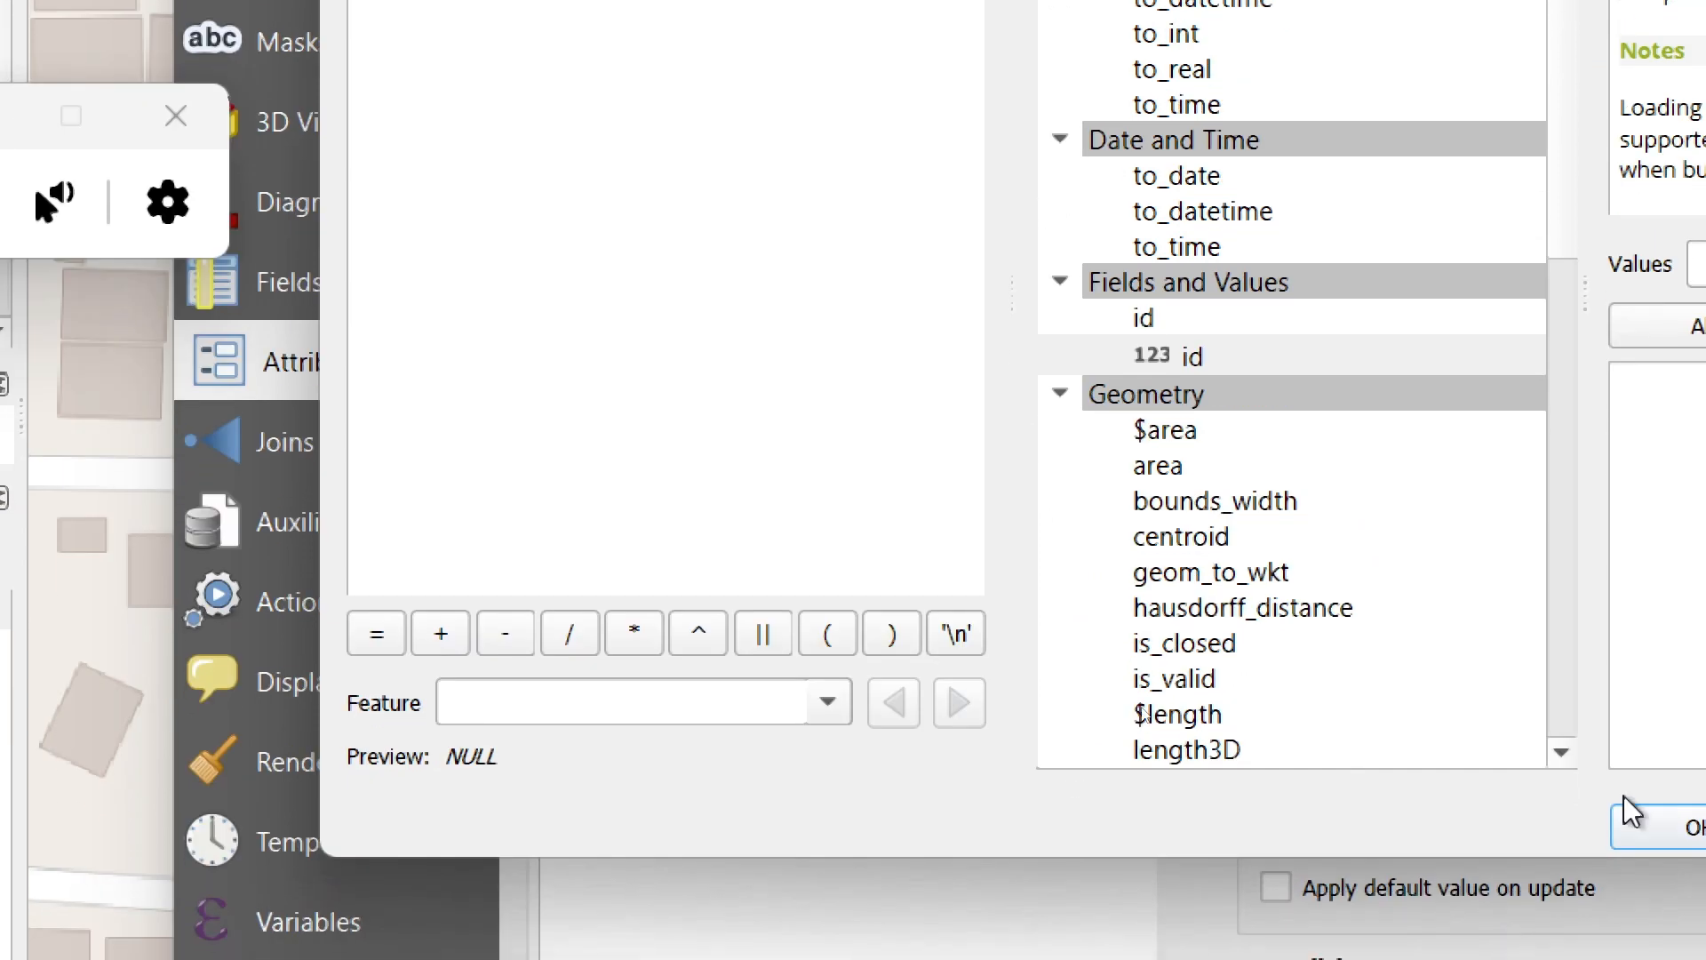
scroll(946, 562, down, 20)
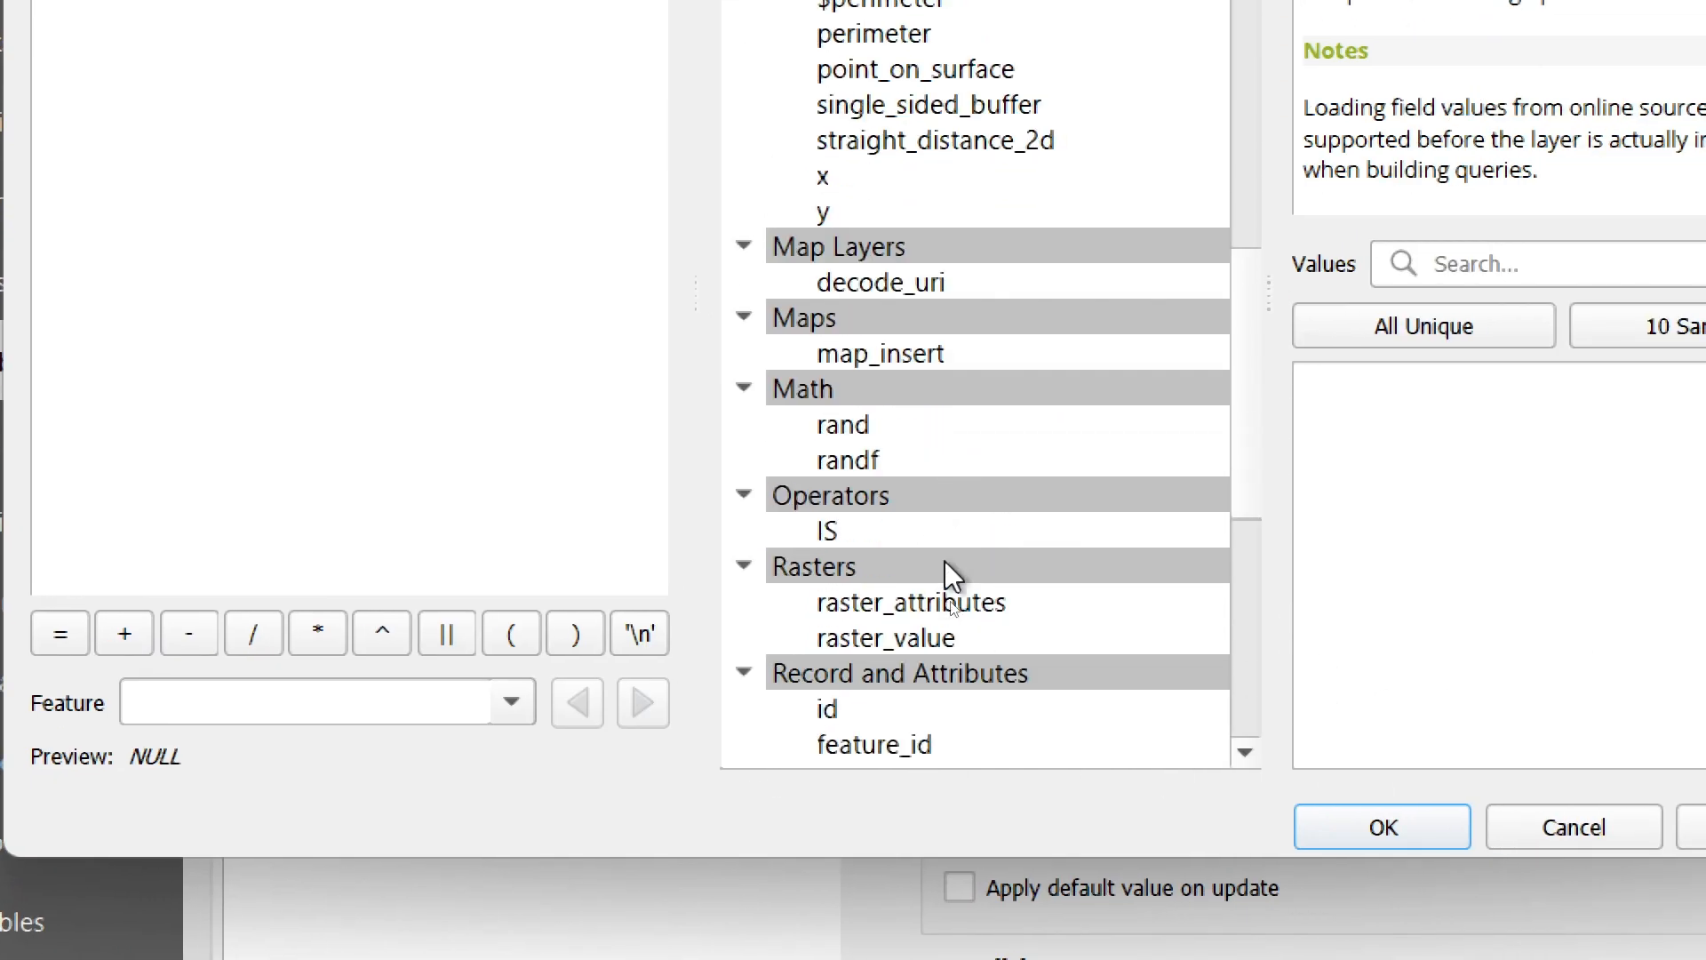
scroll(951, 576, down, 5)
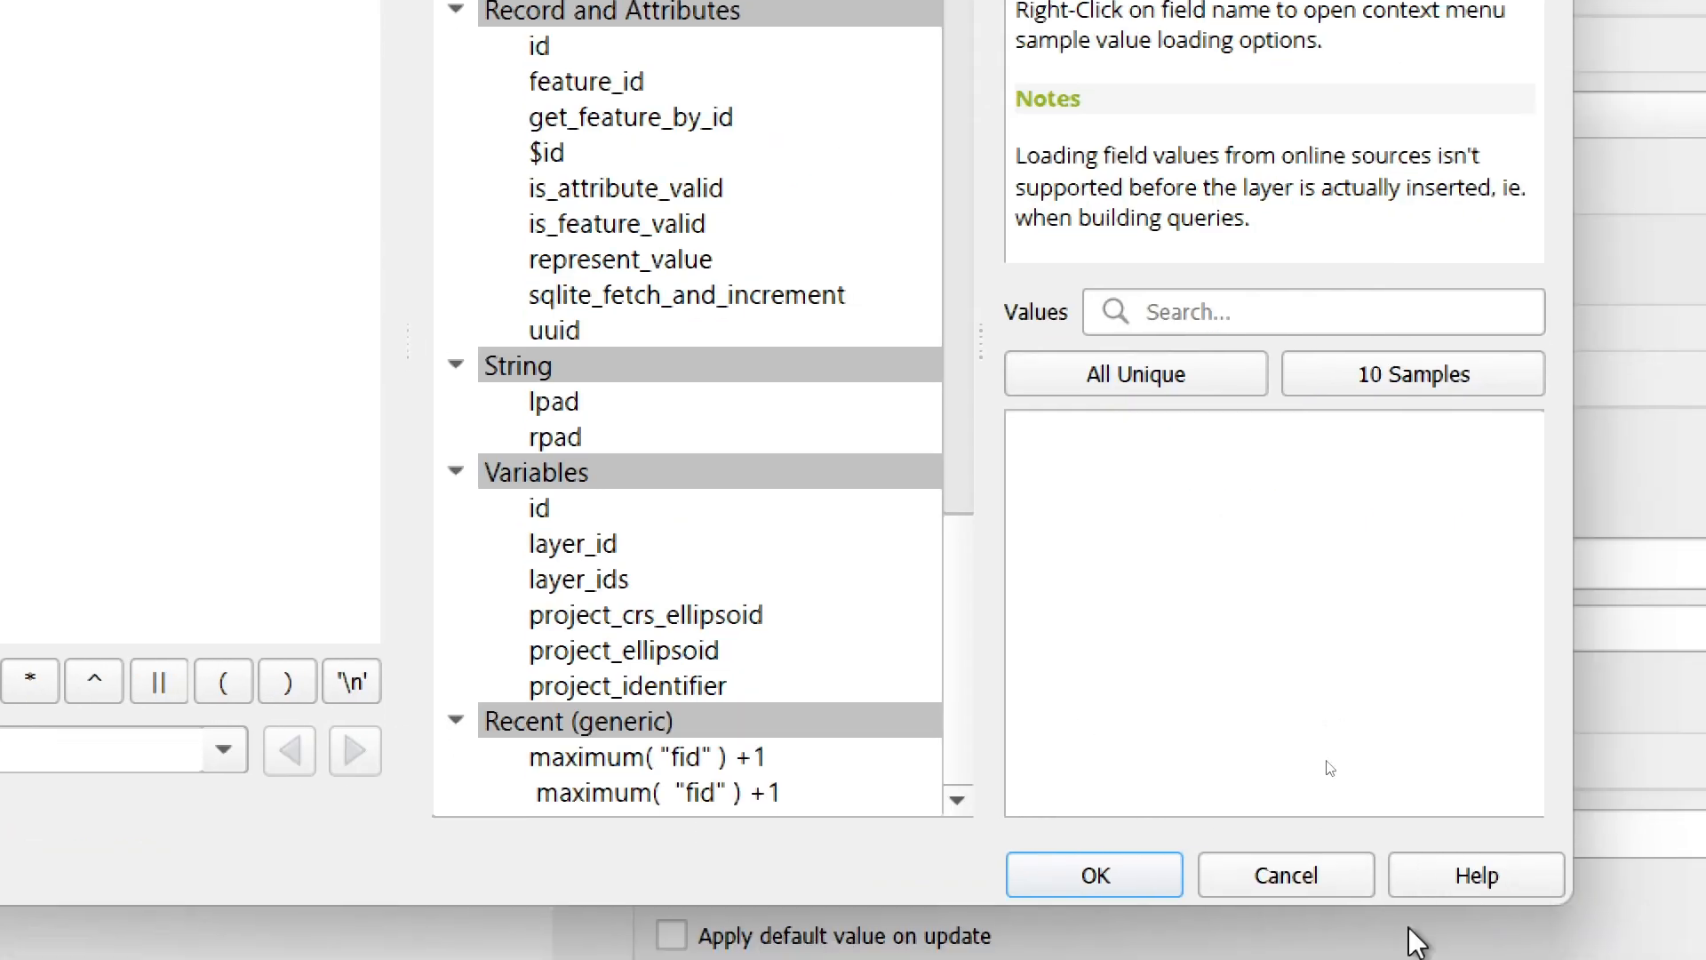
click(1137, 881)
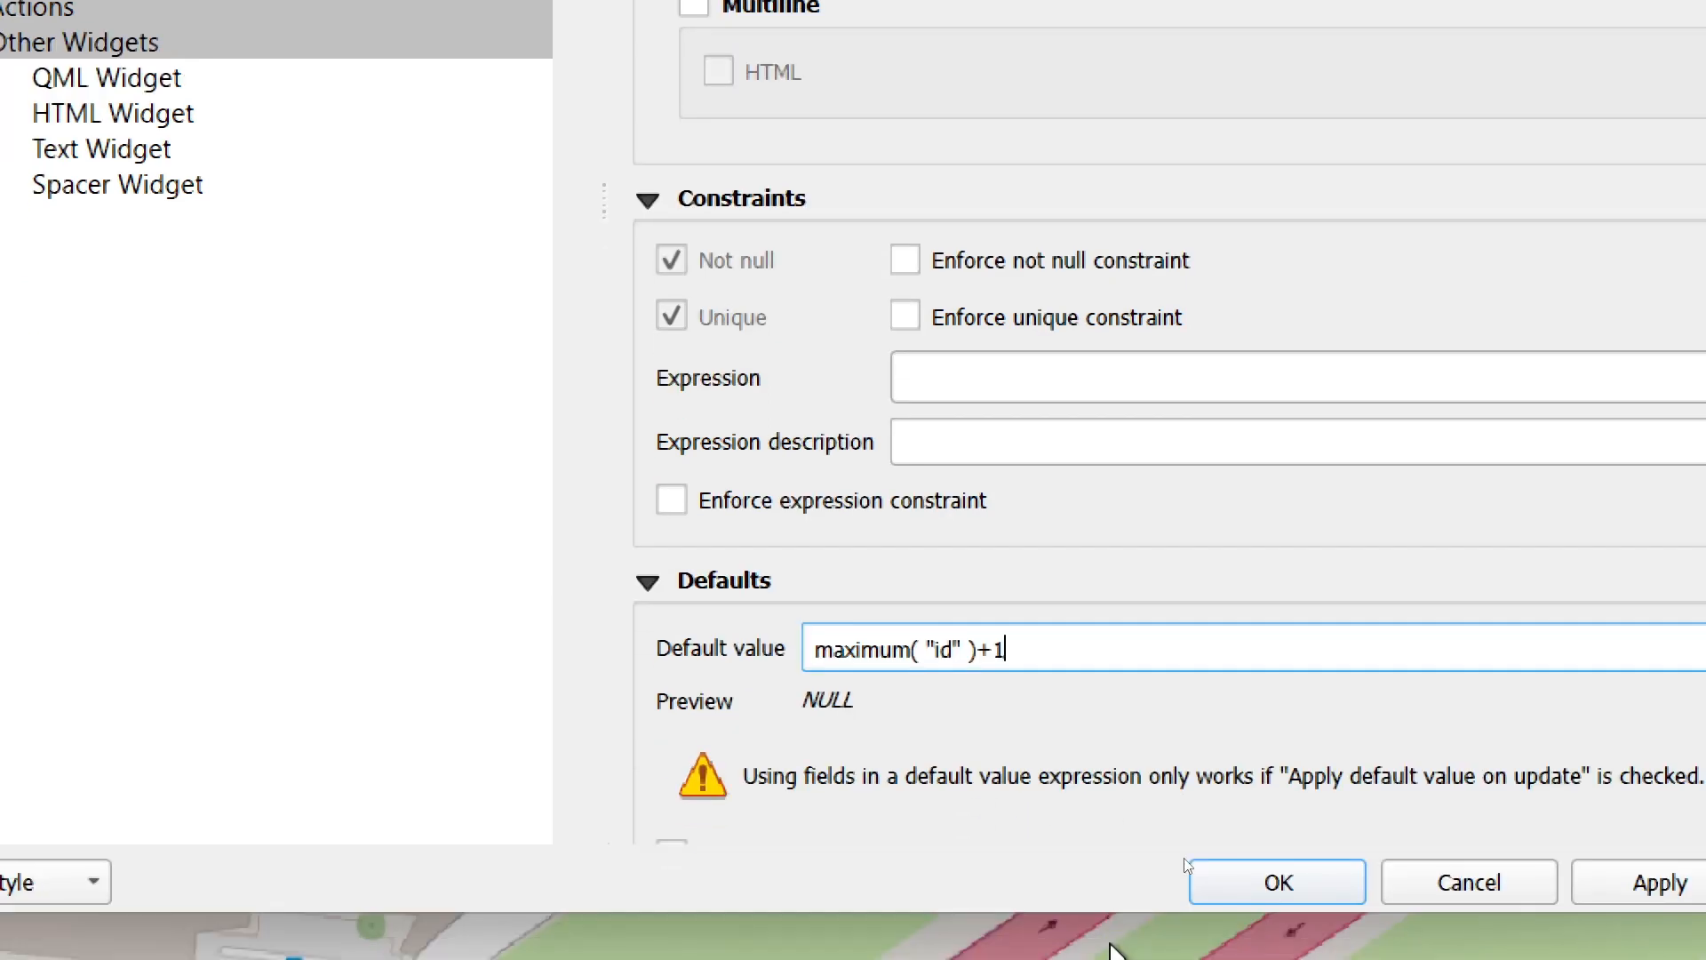
- Check the default value example in the Word guide, and apply the id field's form settings in QGIS
scroll(1401, 701, down, 3)
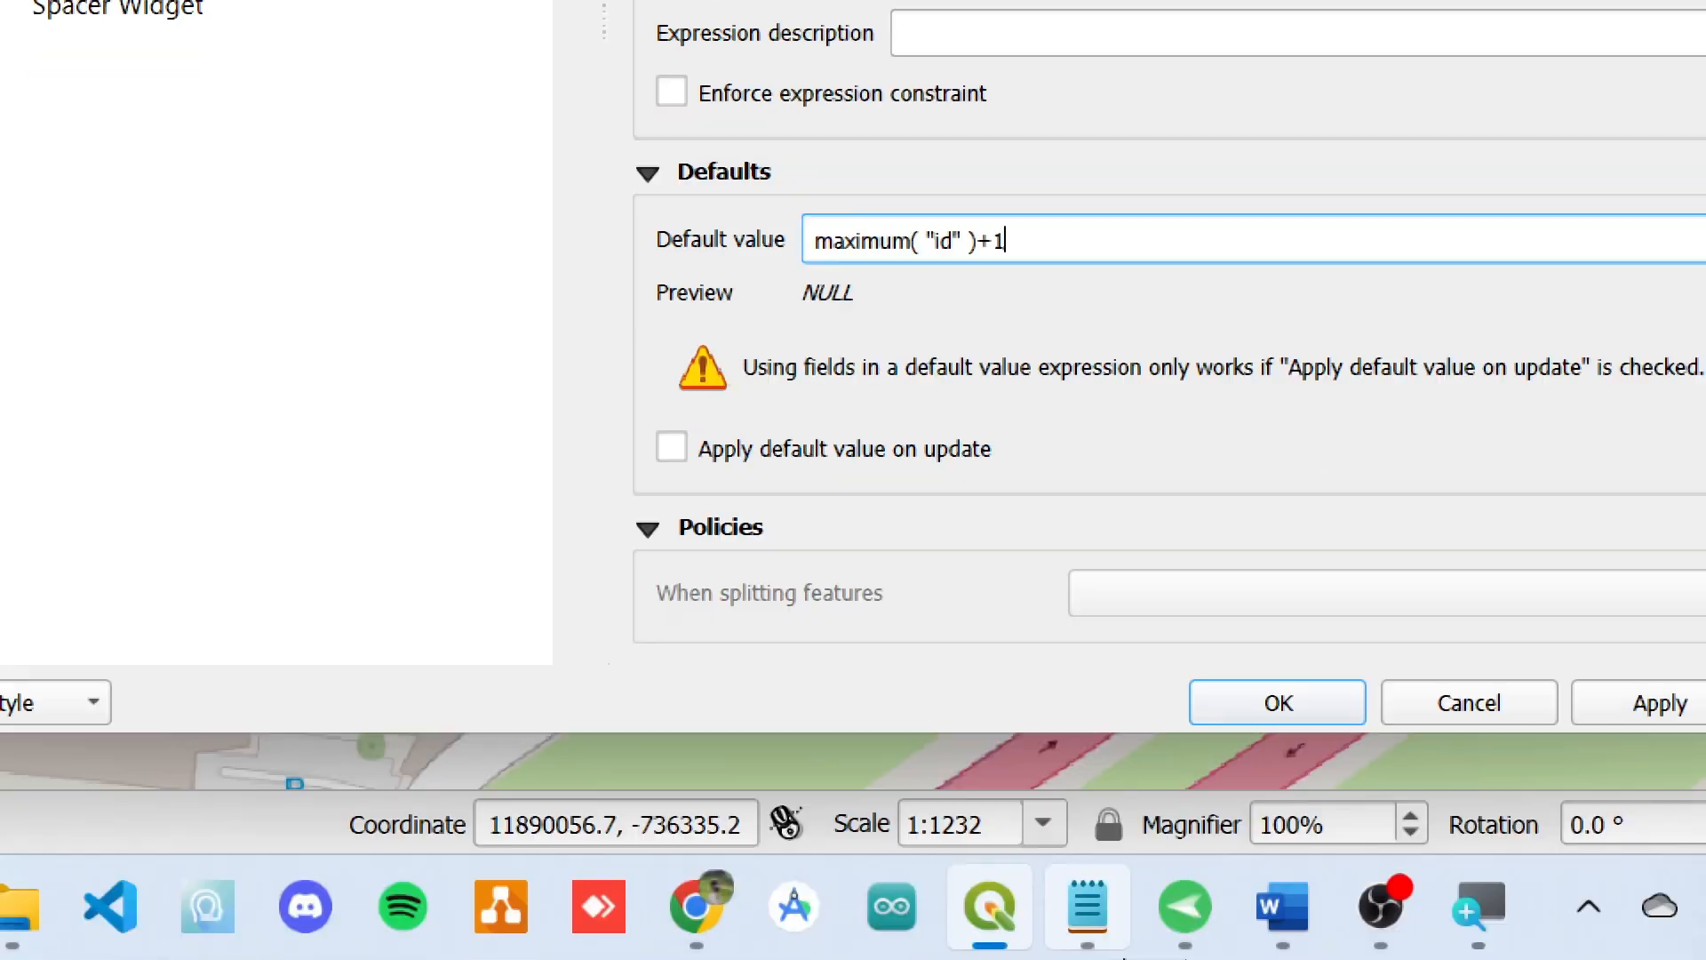
click(1317, 893)
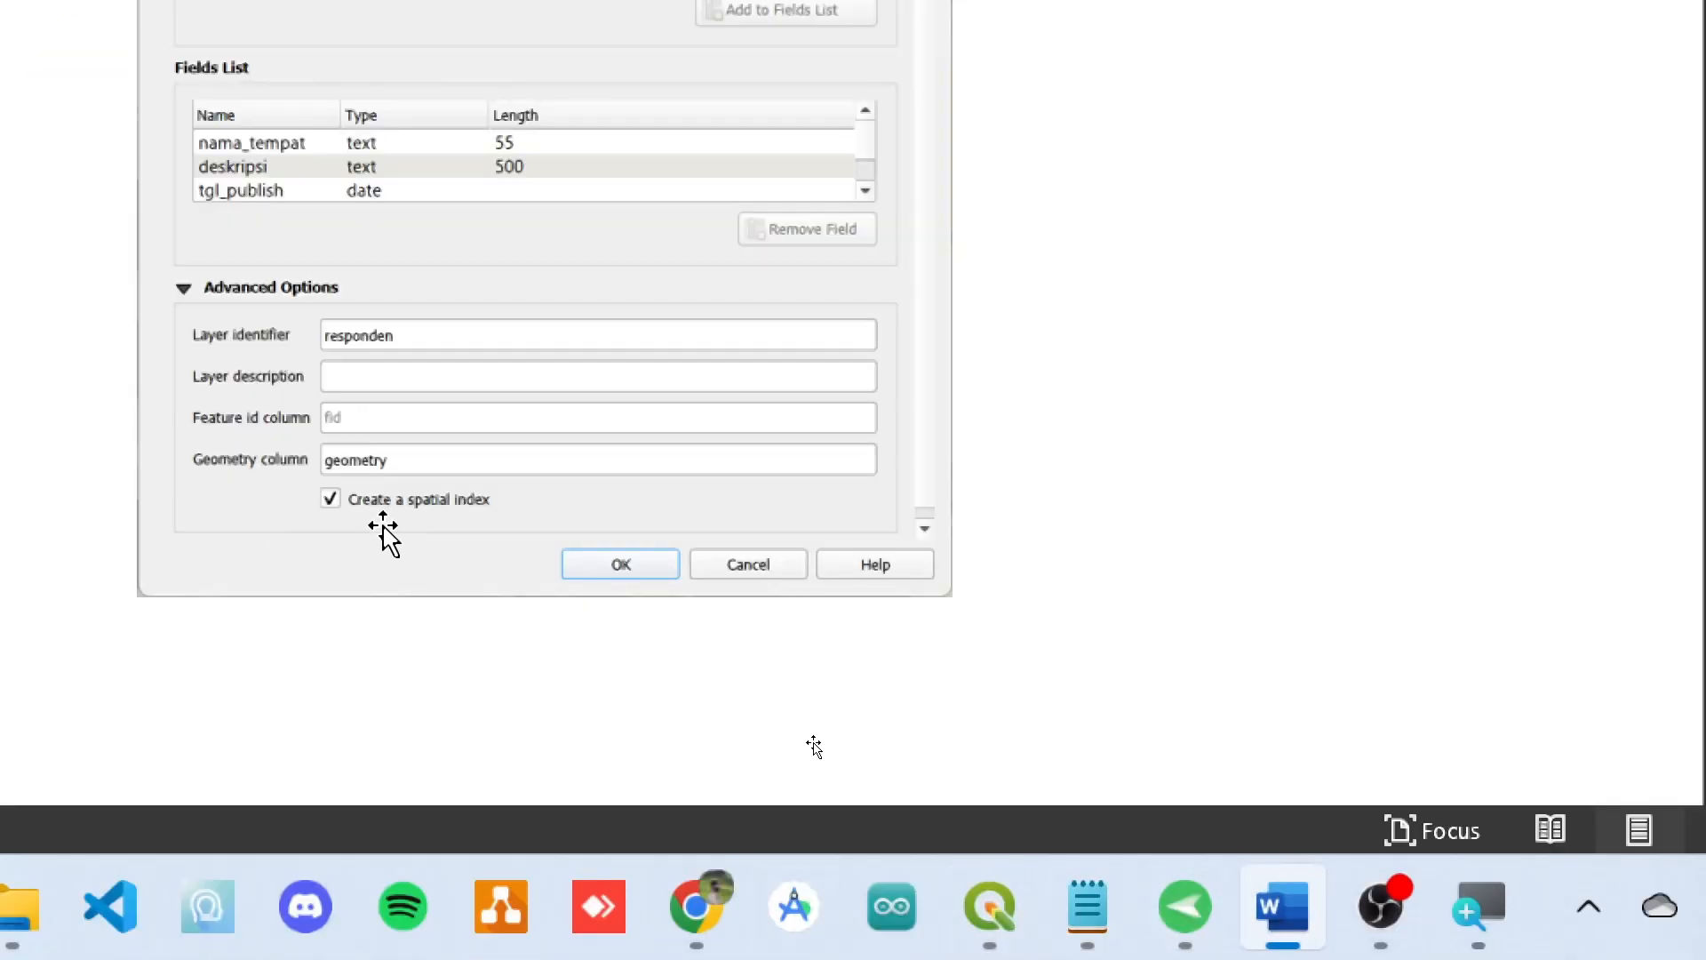
scroll(384, 528, down, 15)
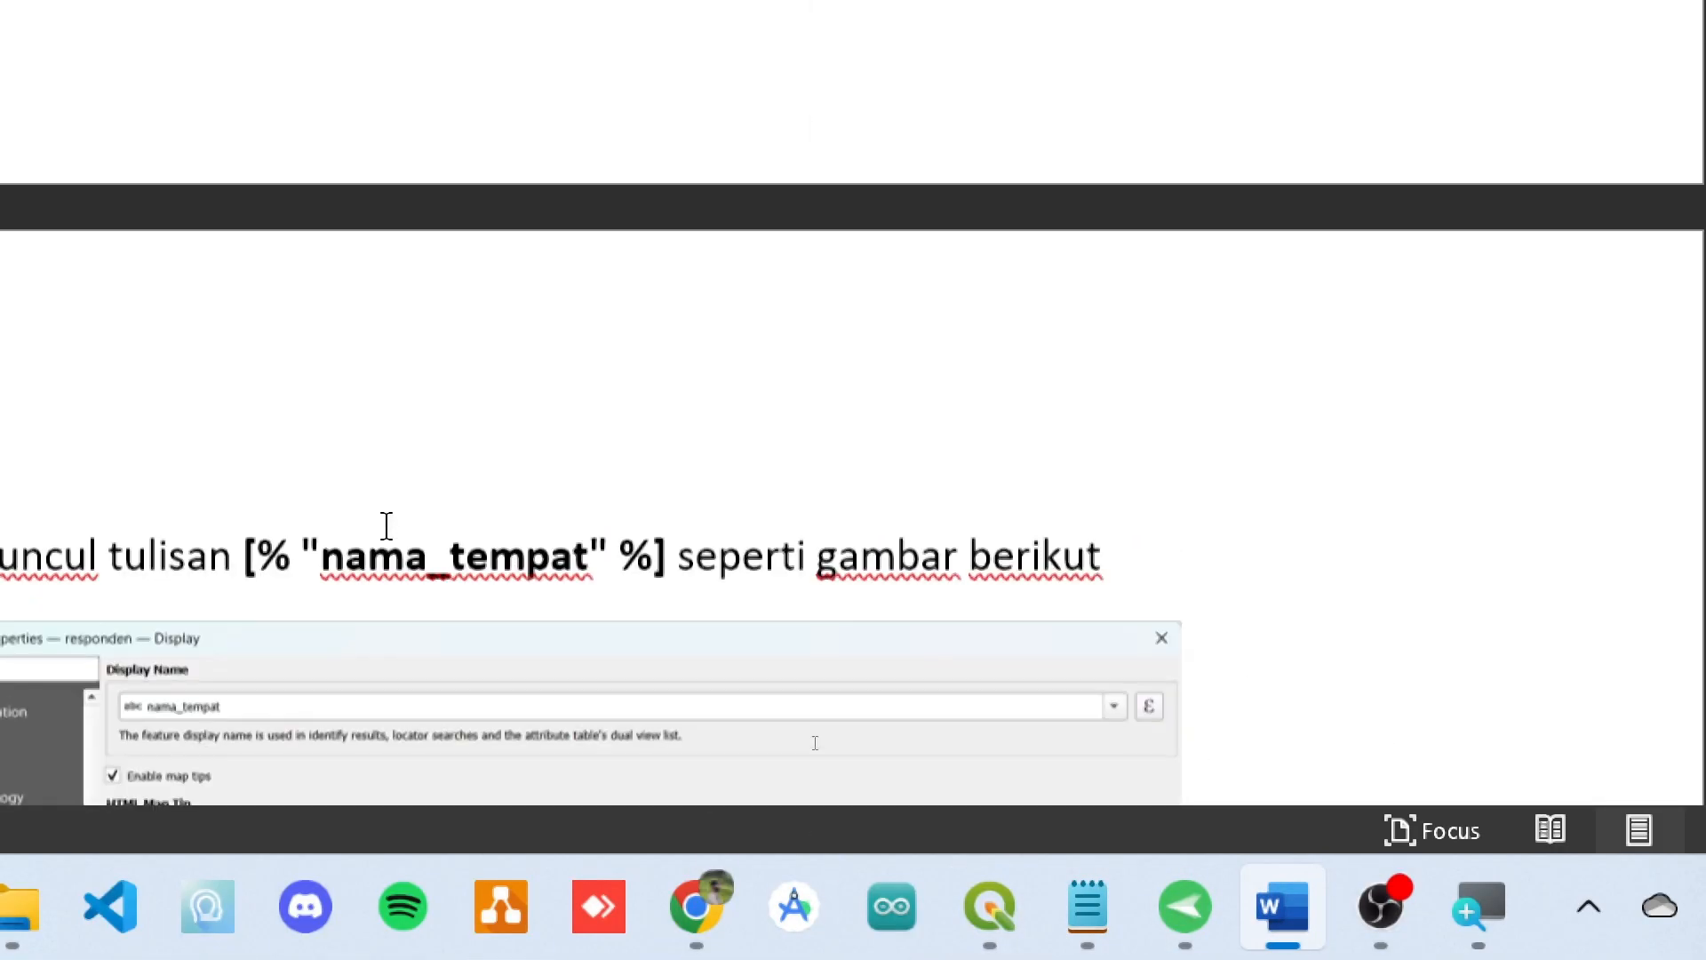
scroll(387, 525, down, 10)
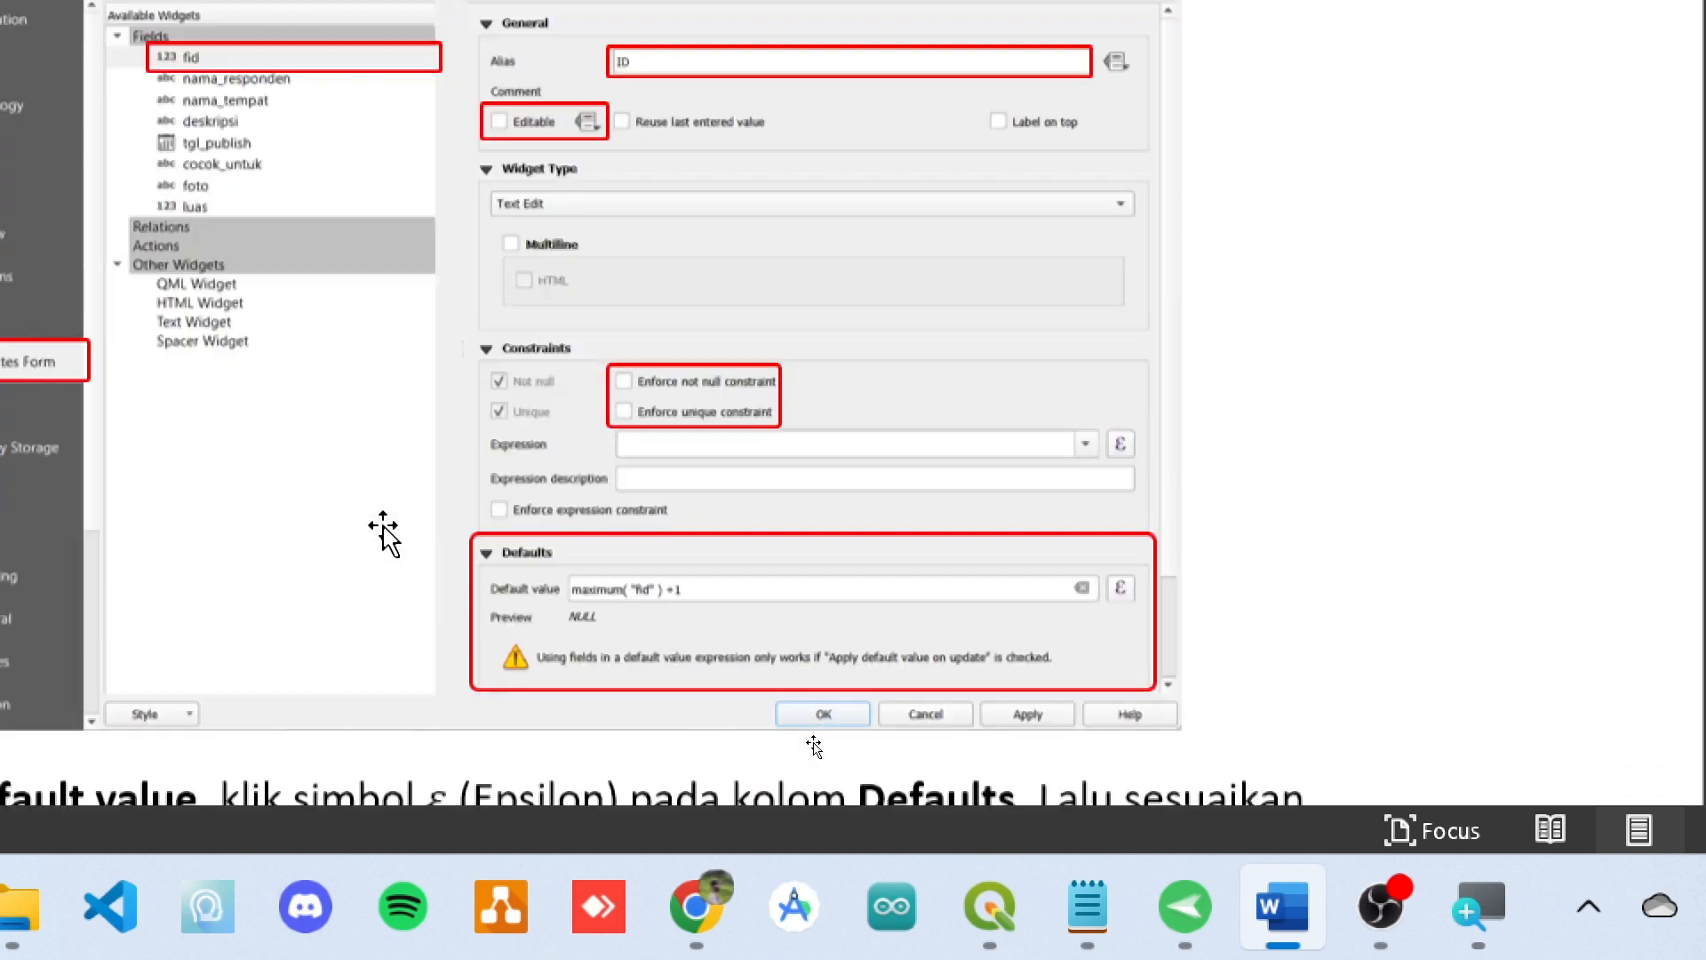
scroll(385, 531, down, 2)
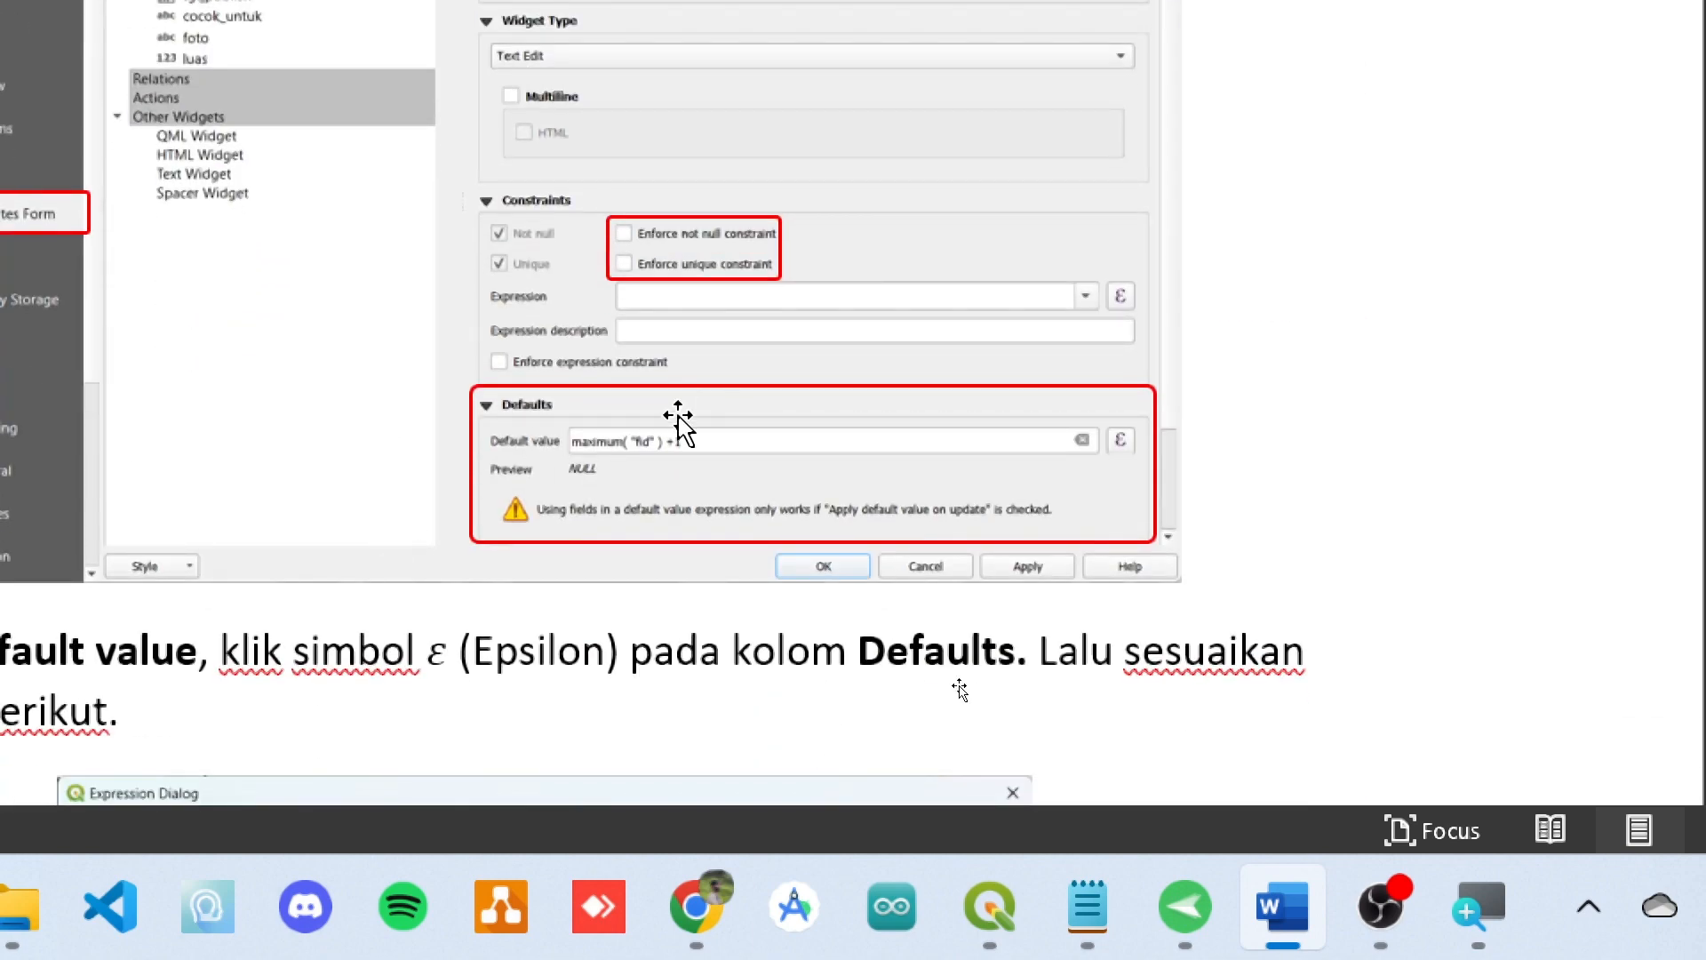
scroll(680, 240, up, 3)
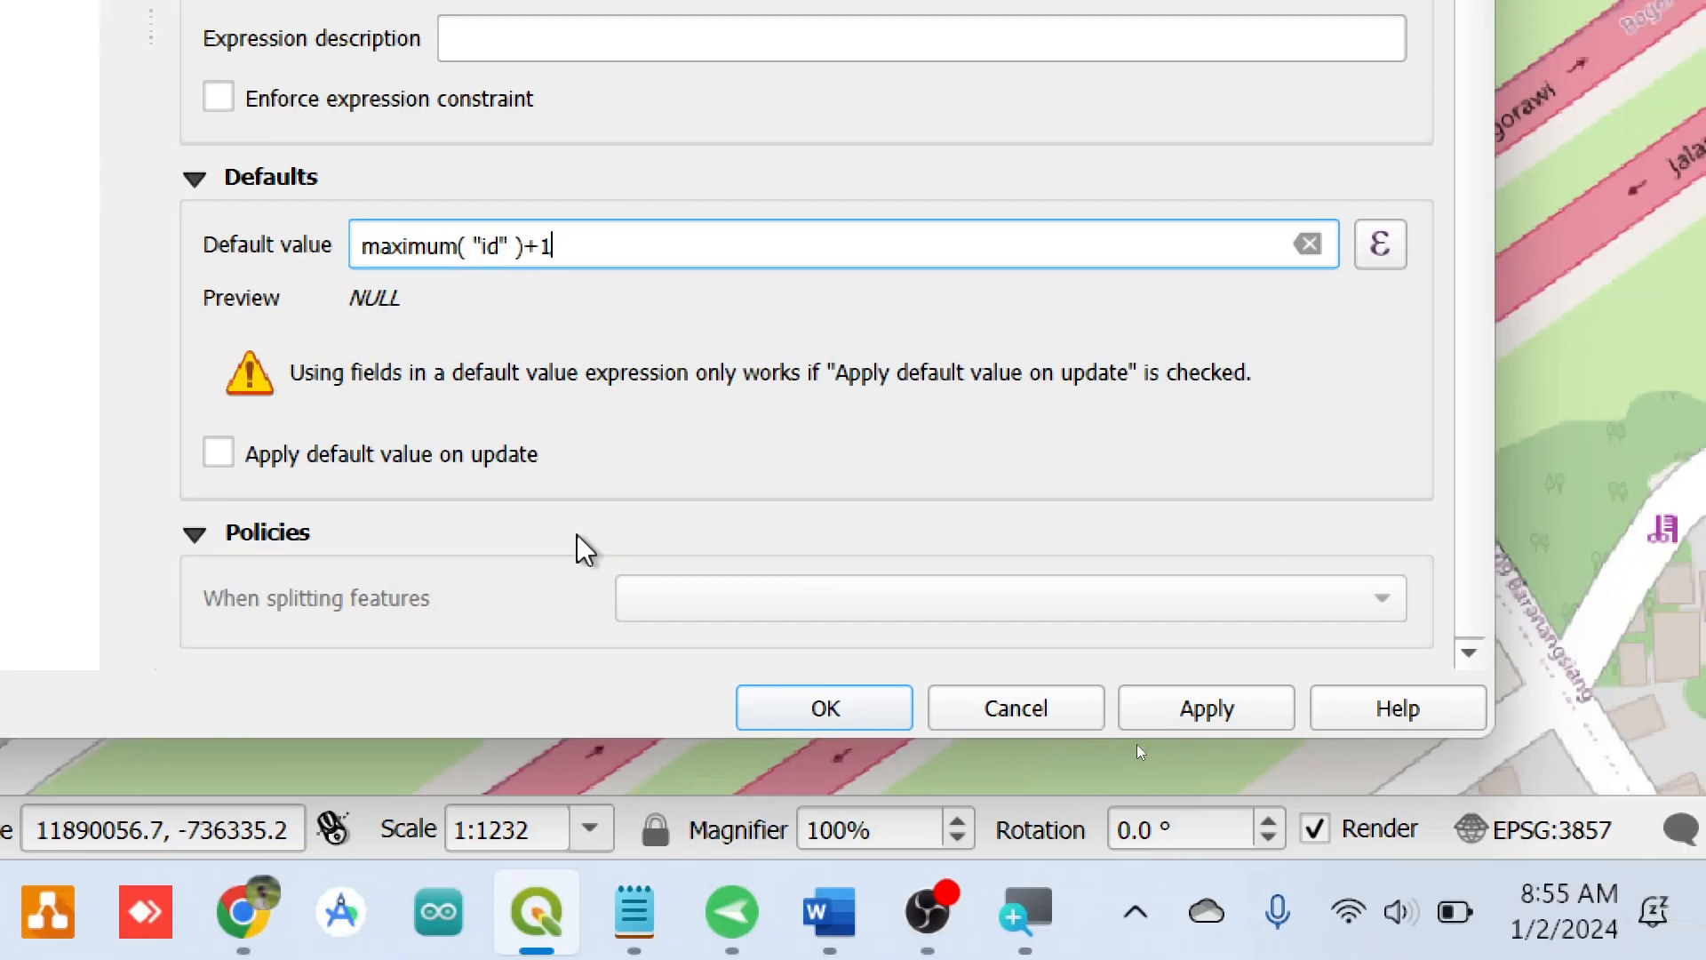
click(1196, 714)
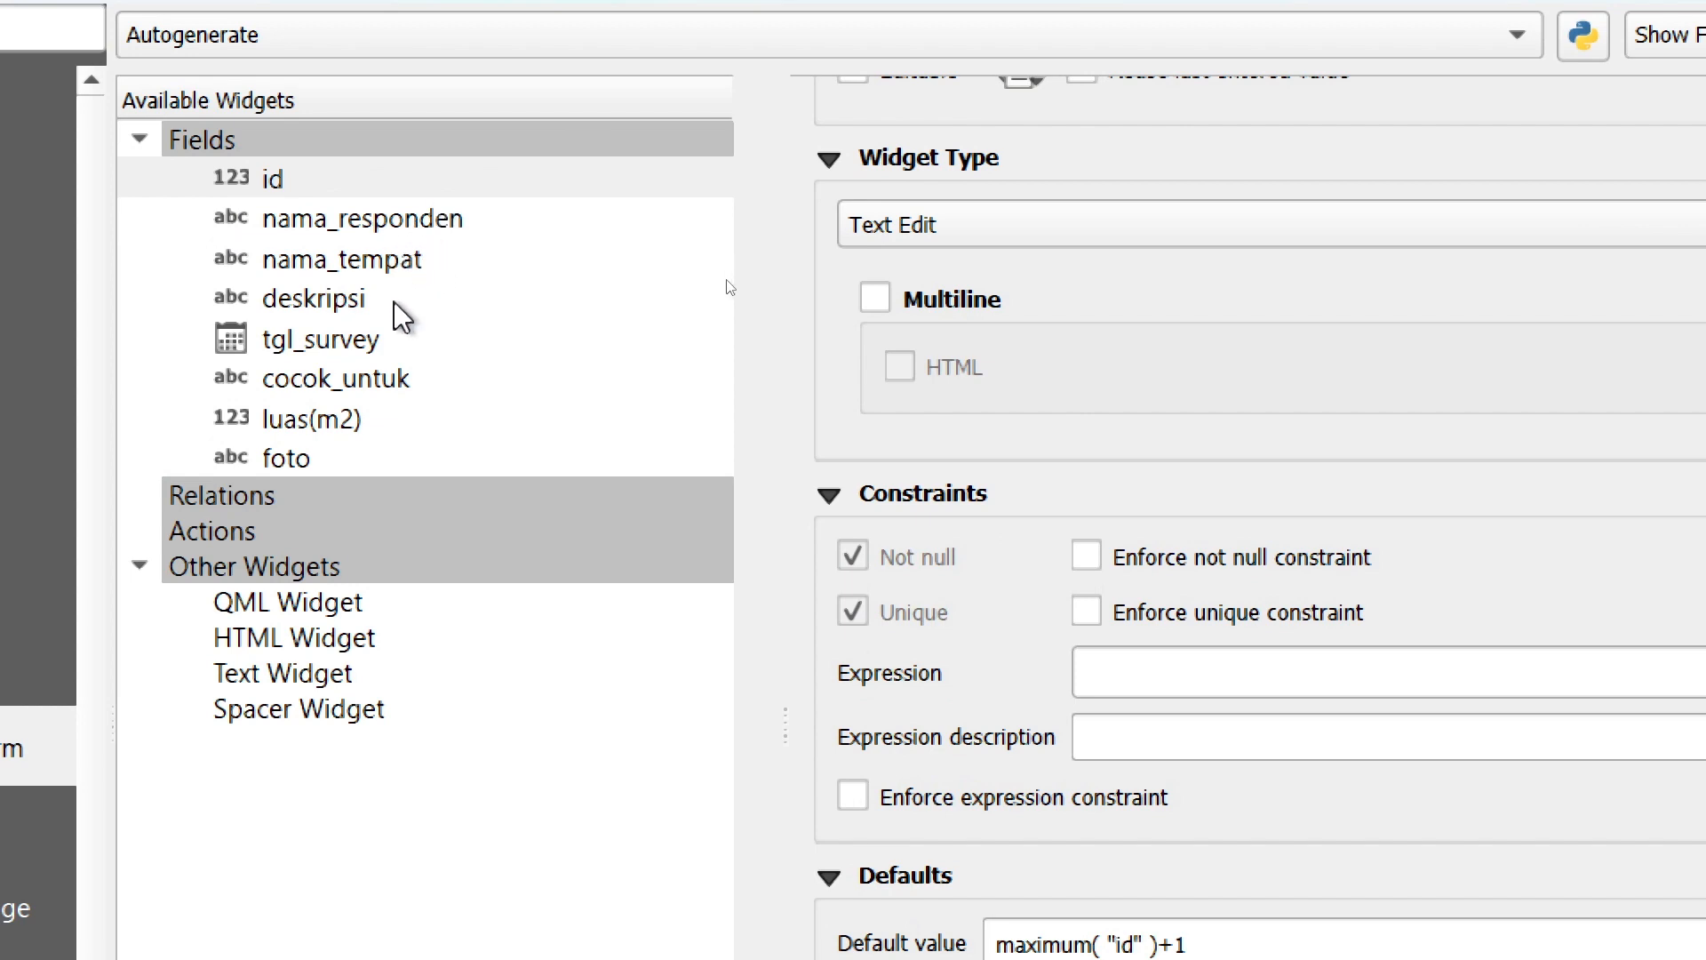
- Select the tgl_survey field and remove the leading month part from its custom date display format, leaving d/yyyy
click(414, 351)
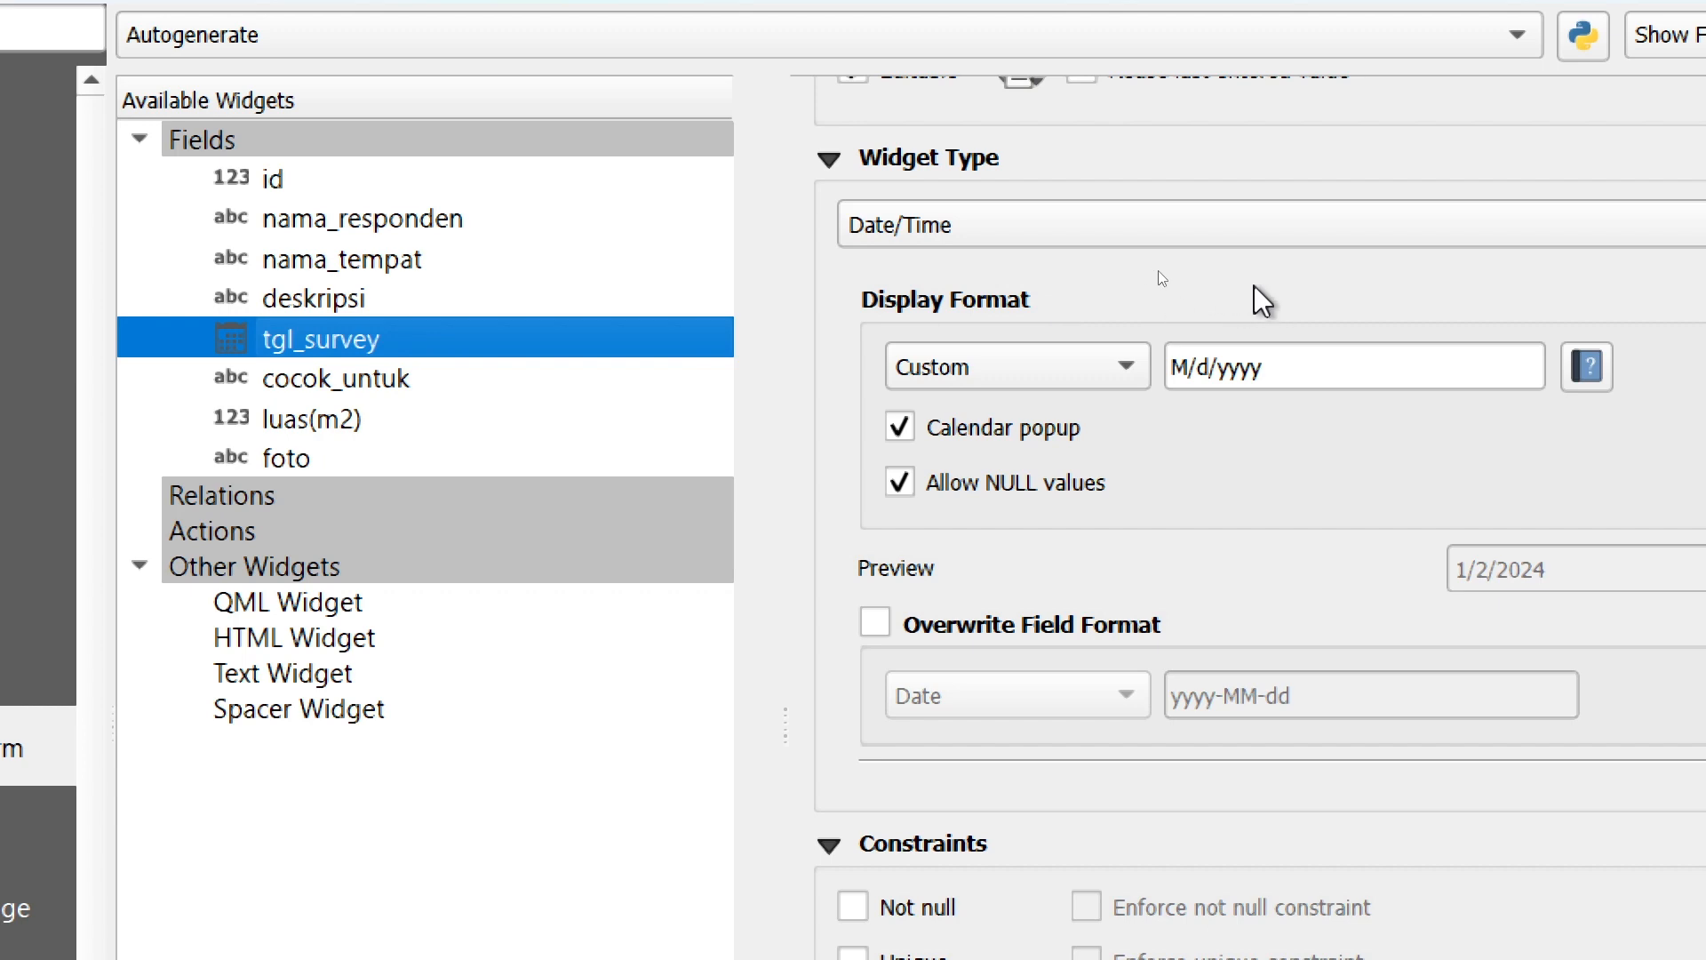
scroll(1659, 302, up, 3)
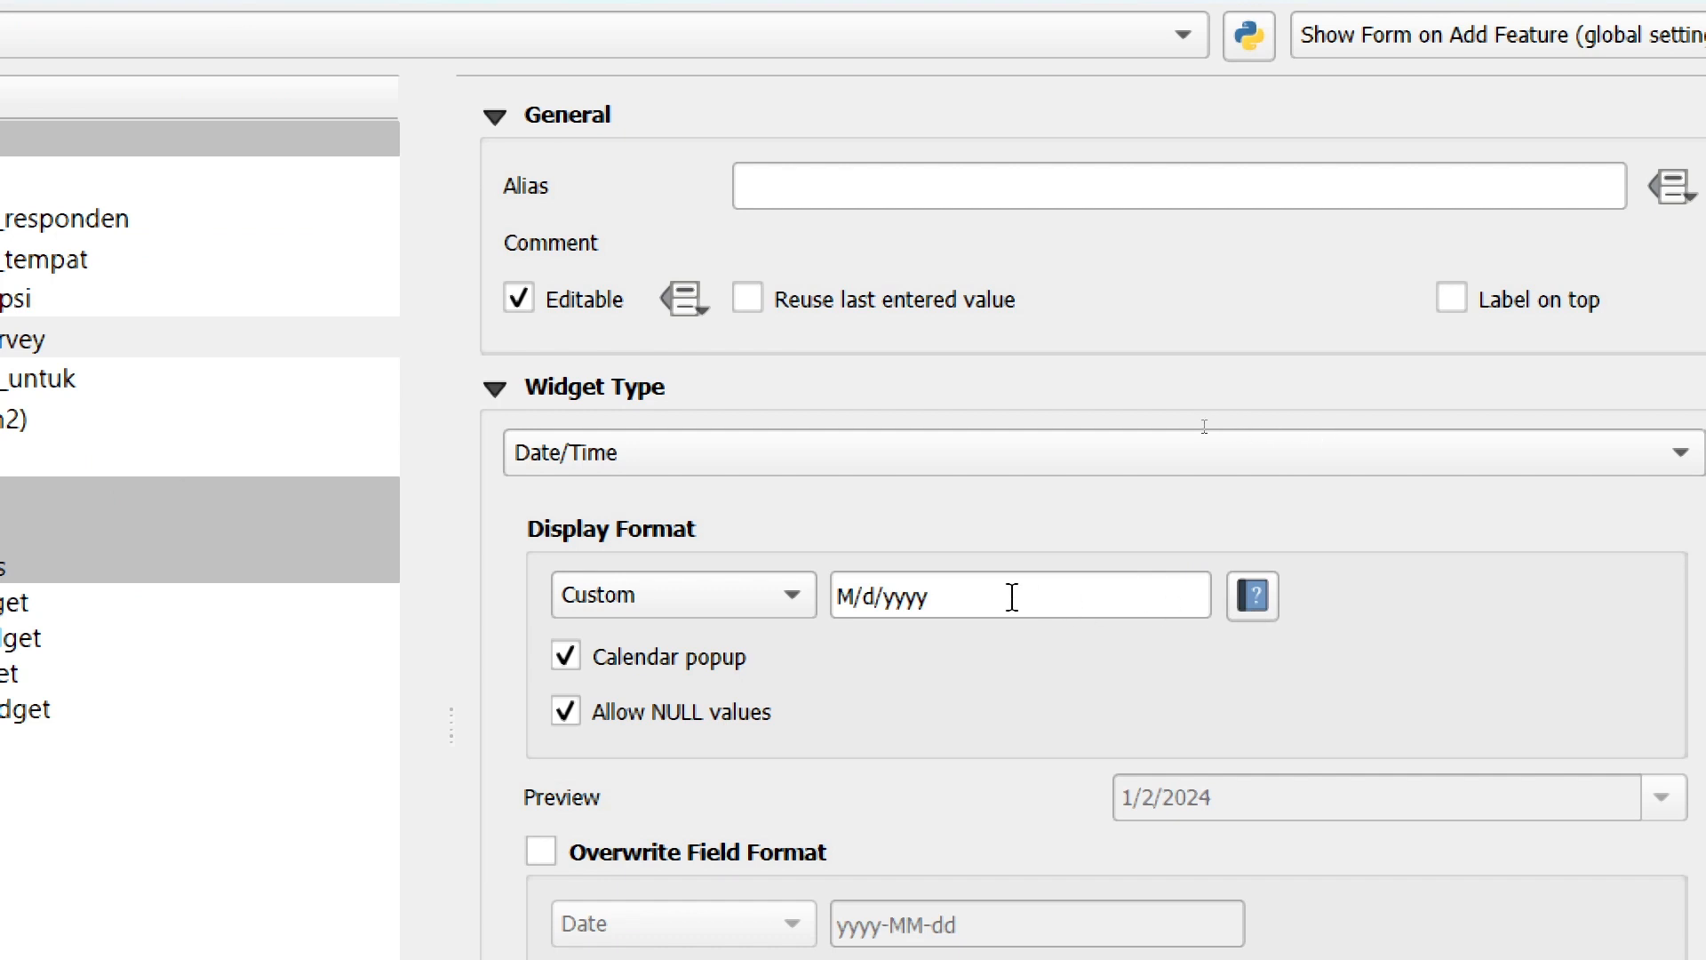
click(868, 593)
key(BackSpace)
key(BackSpace)
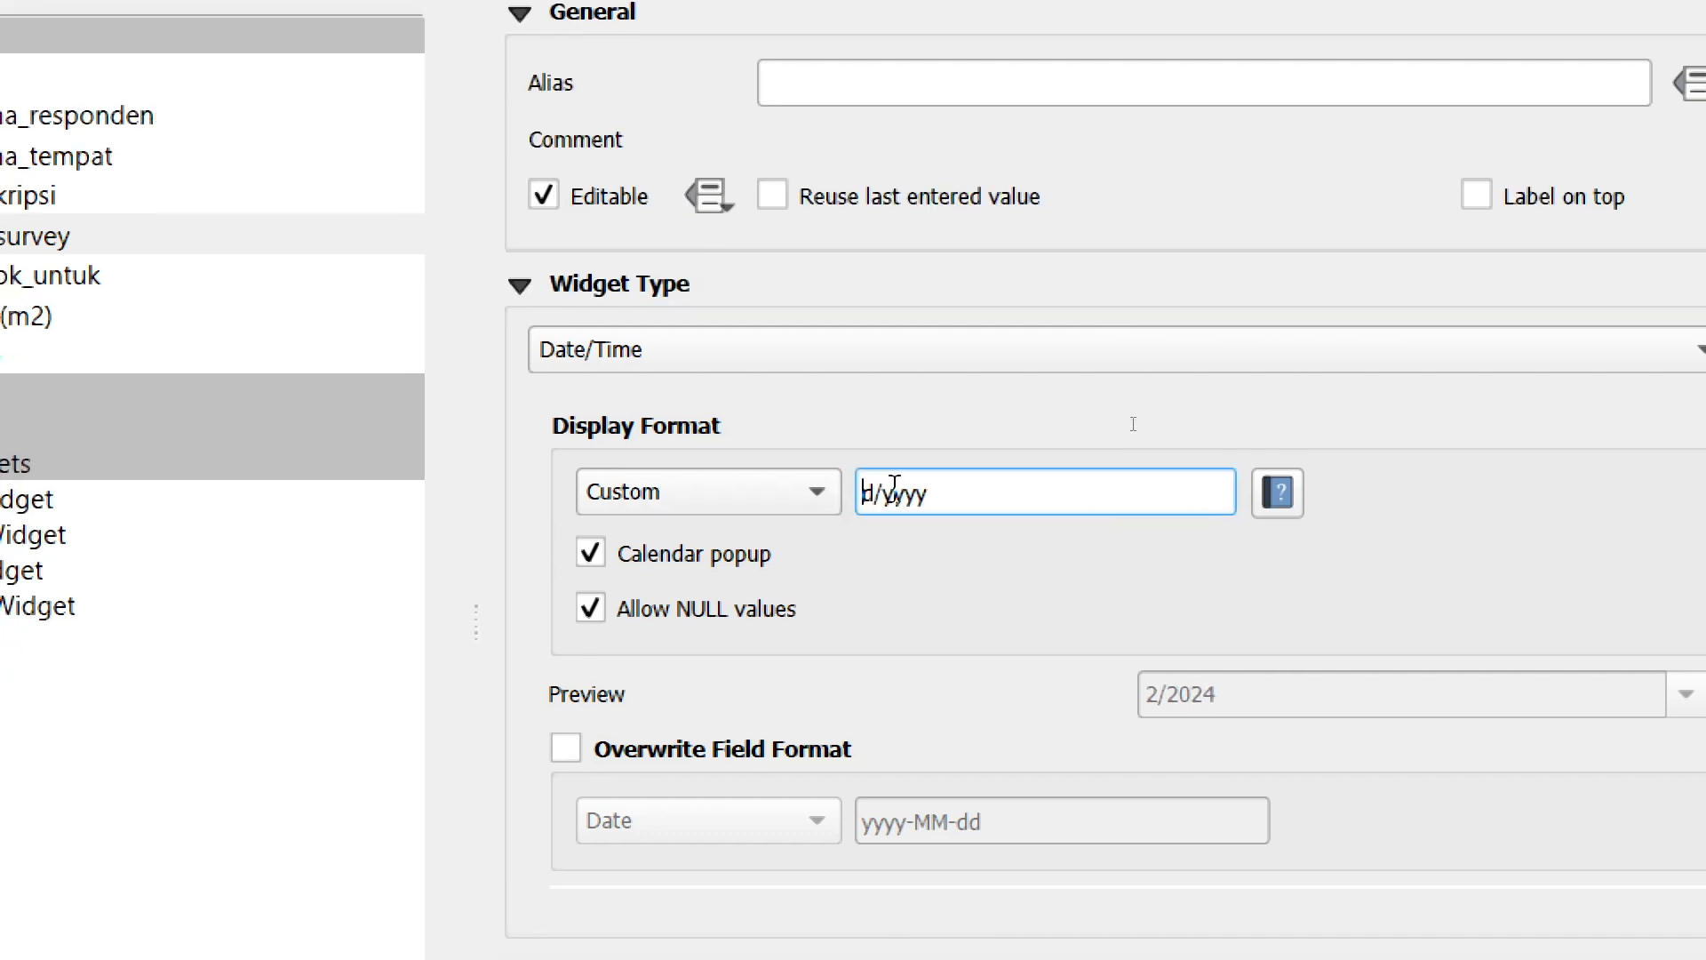
- Set the custom display format of the tgl_survey date field to dd/MM/yyyy
text(d/M)
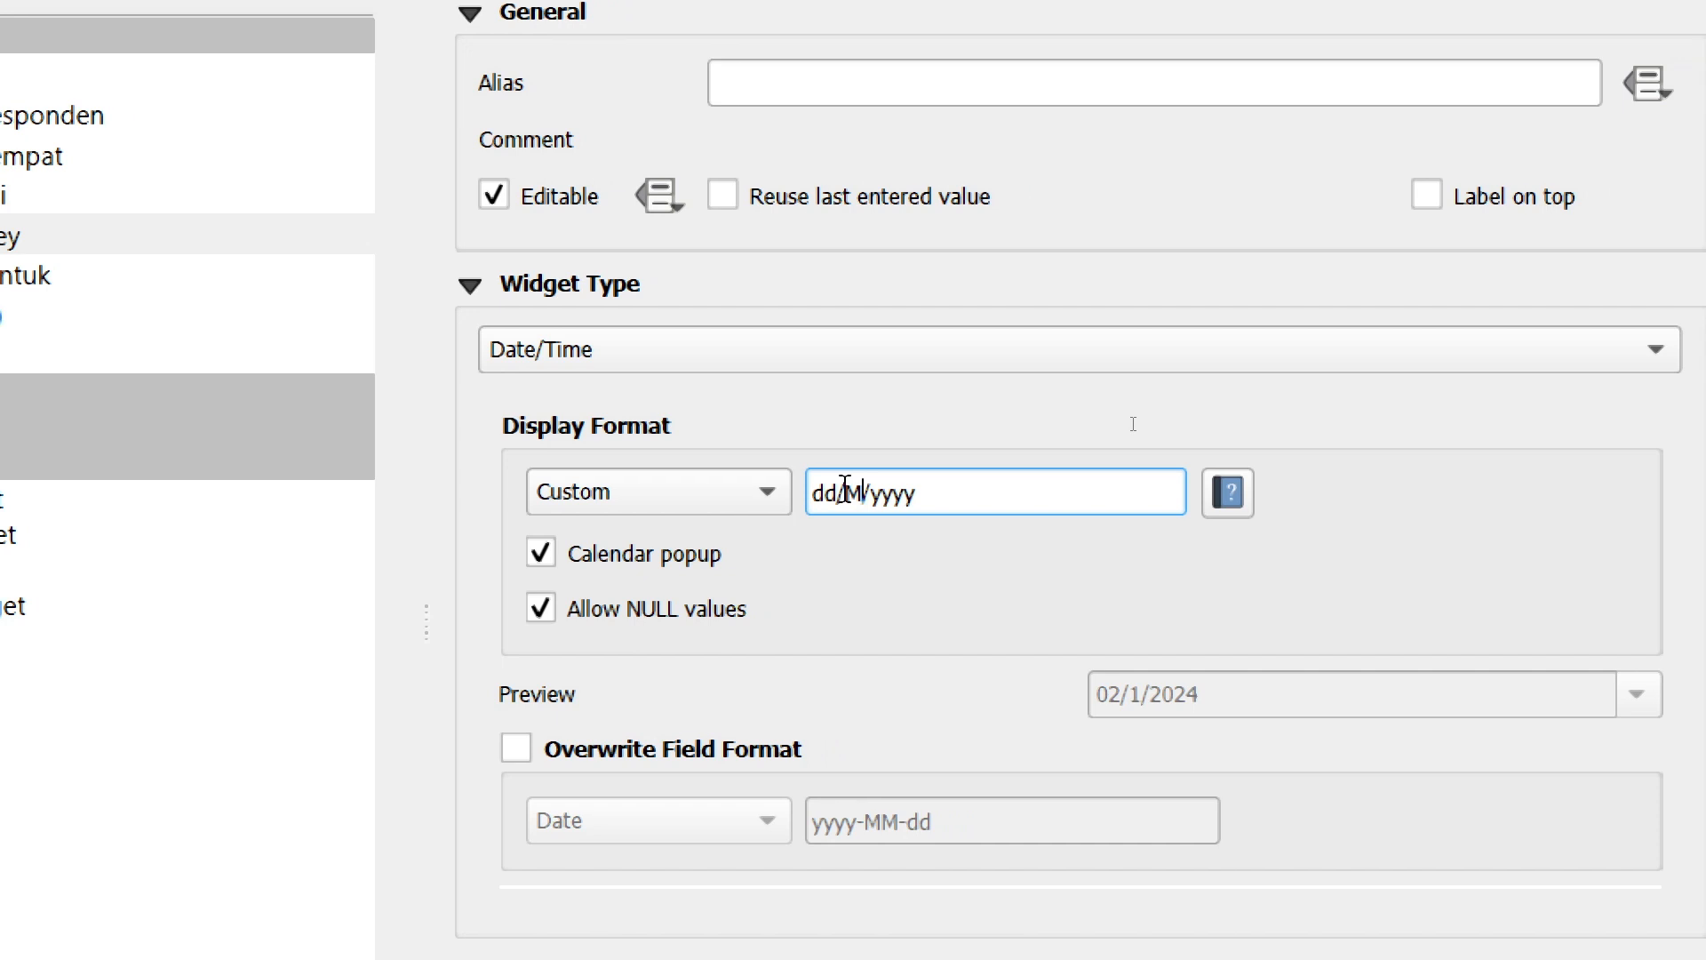
text(M)
key(Right)
key(Right)
key(Right)
key(Right)
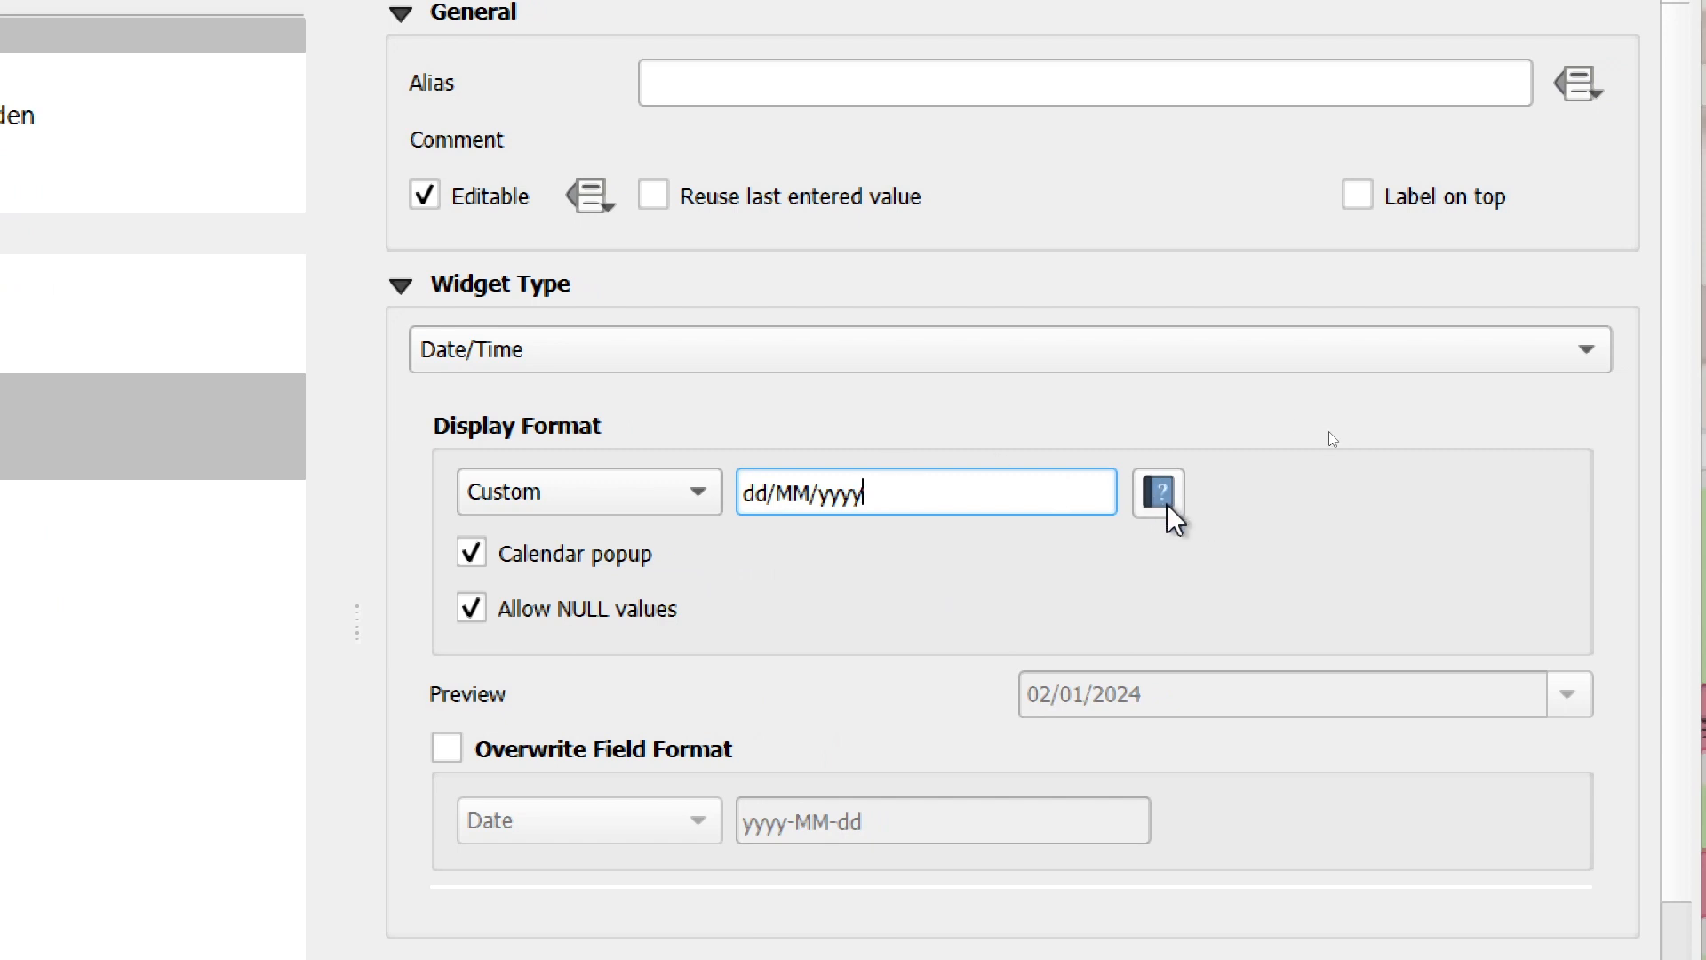
- Open the date format help and review the format examples and the day and month expressions
click(1162, 488)
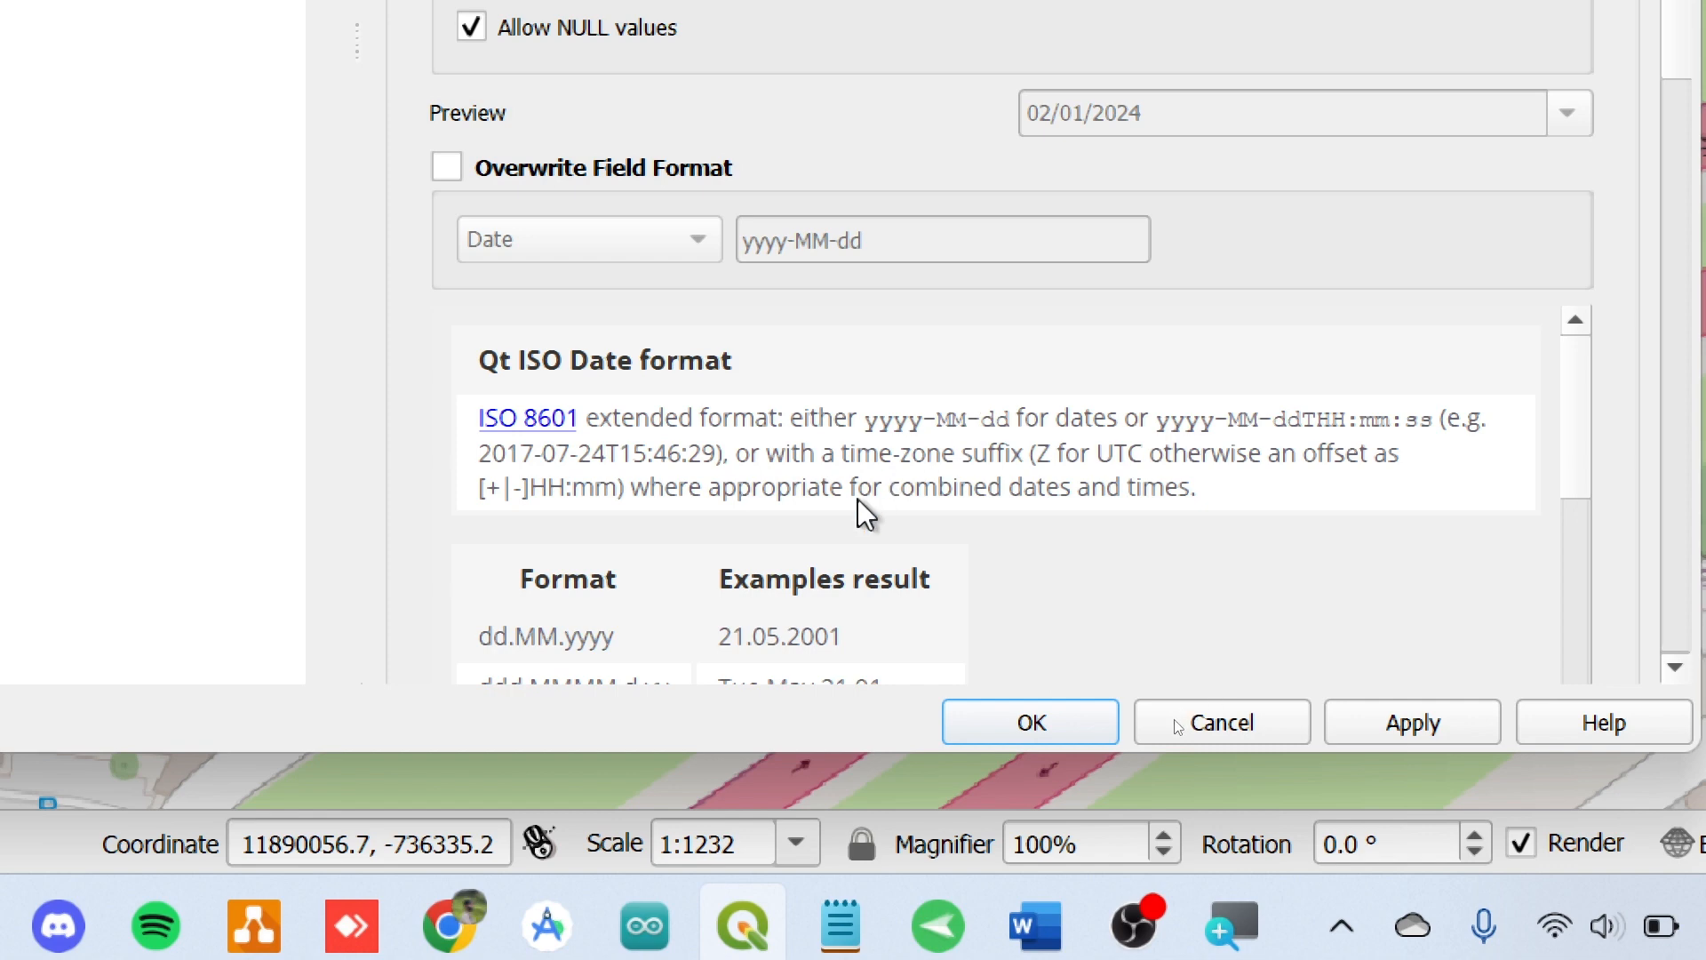
scroll(856, 498, down, 5)
scroll(856, 499, up, 3)
scroll(866, 514, up, 1)
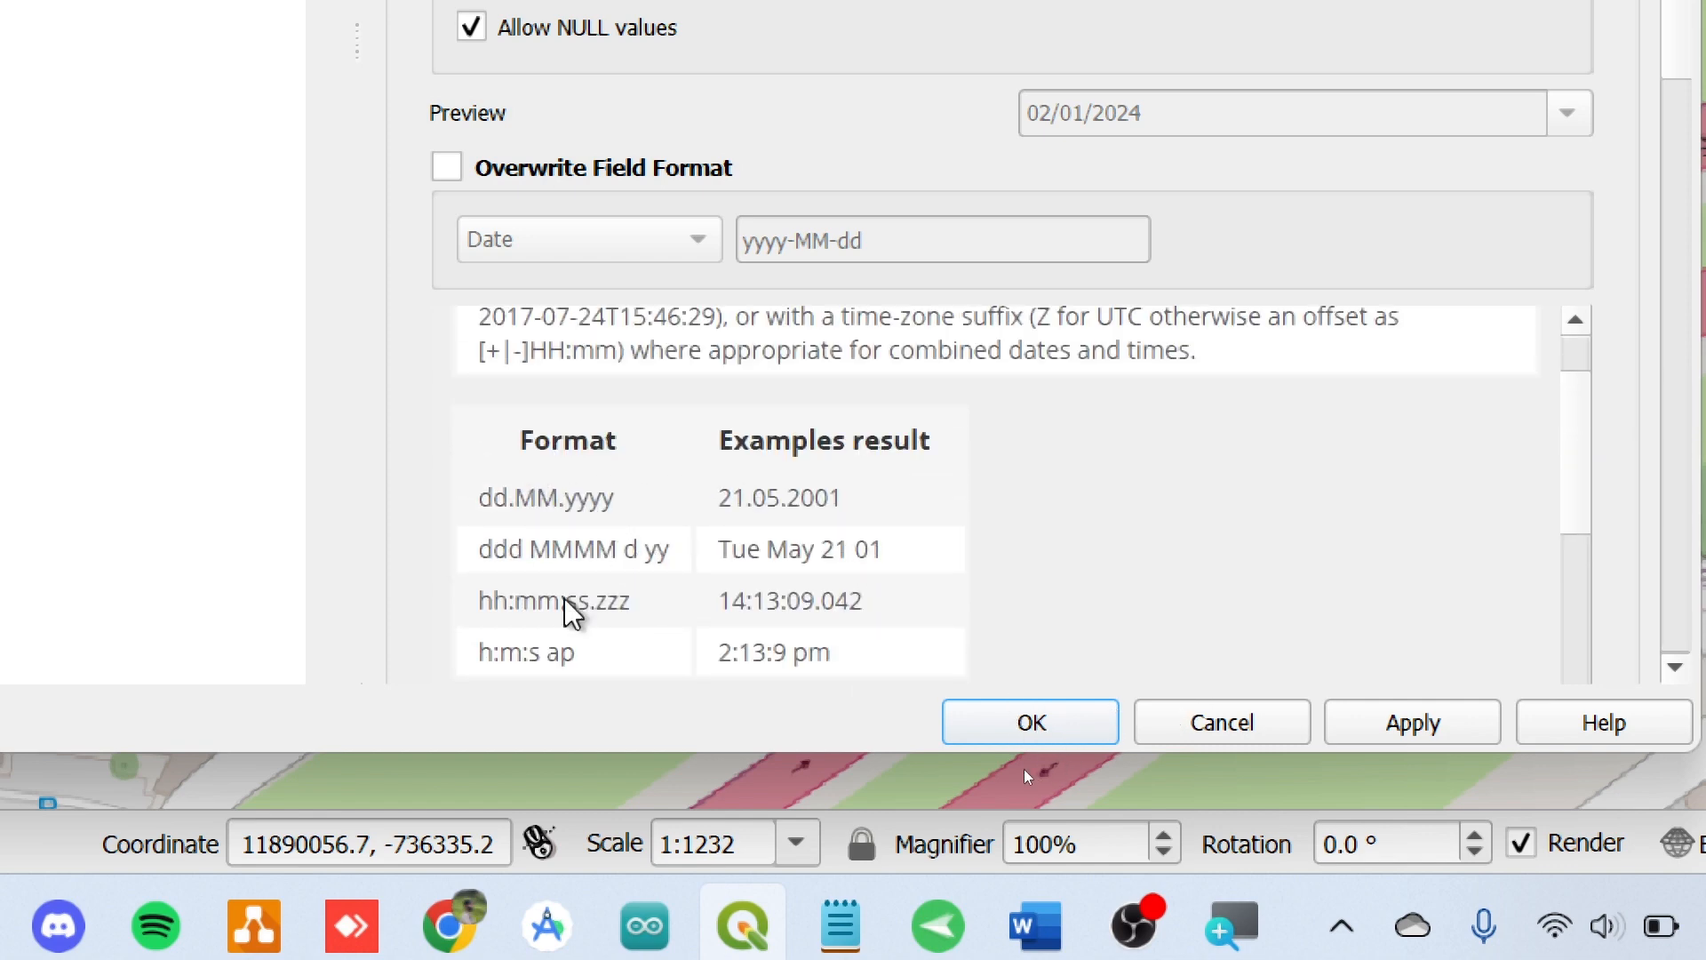
scroll(629, 591, down, 5)
scroll(633, 594, up, 3)
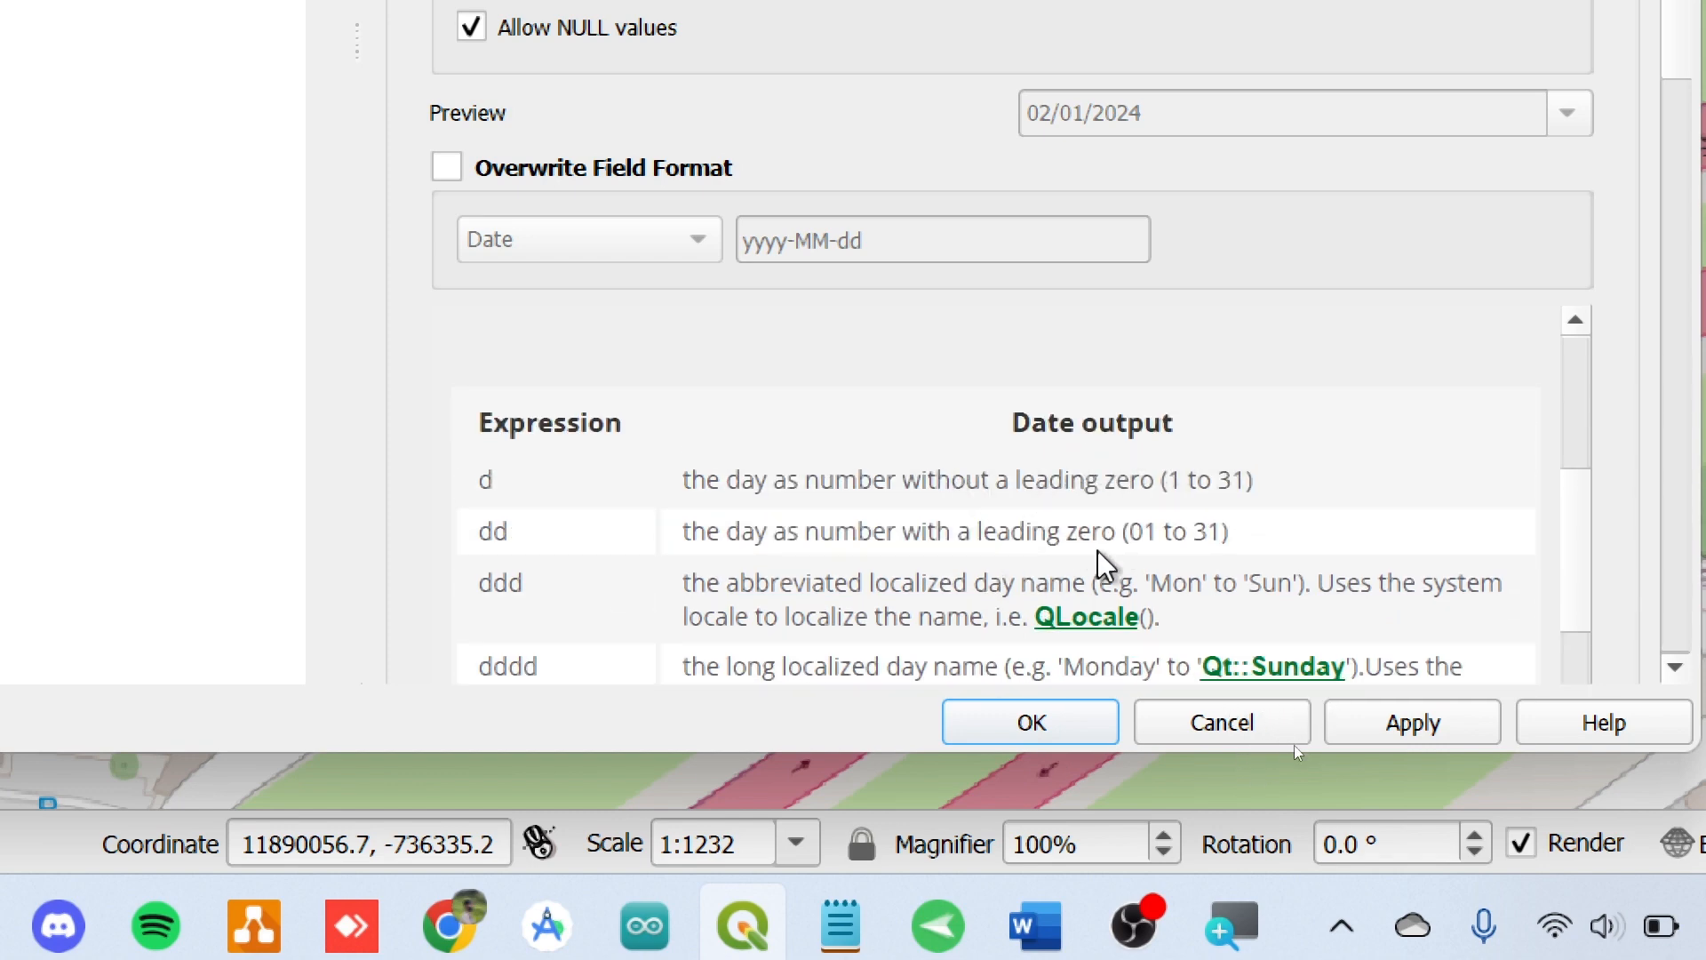
scroll(1099, 561, down, 3)
scroll(1102, 564, up, 3)
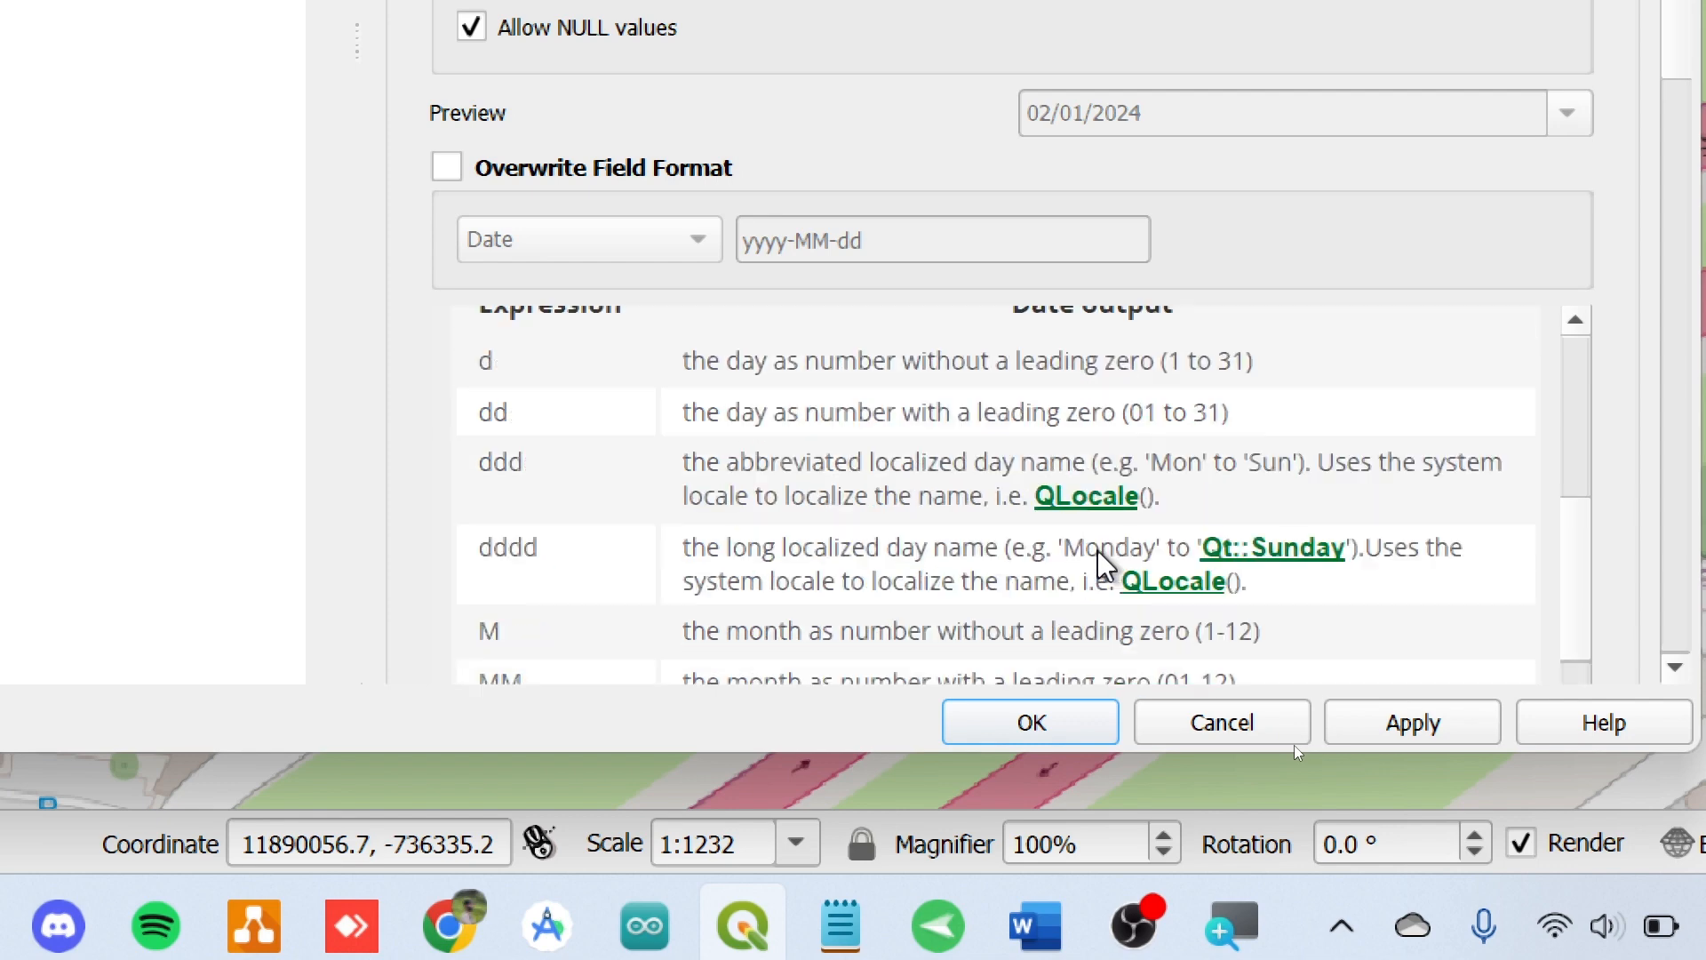
scroll(1149, 419, up, 5)
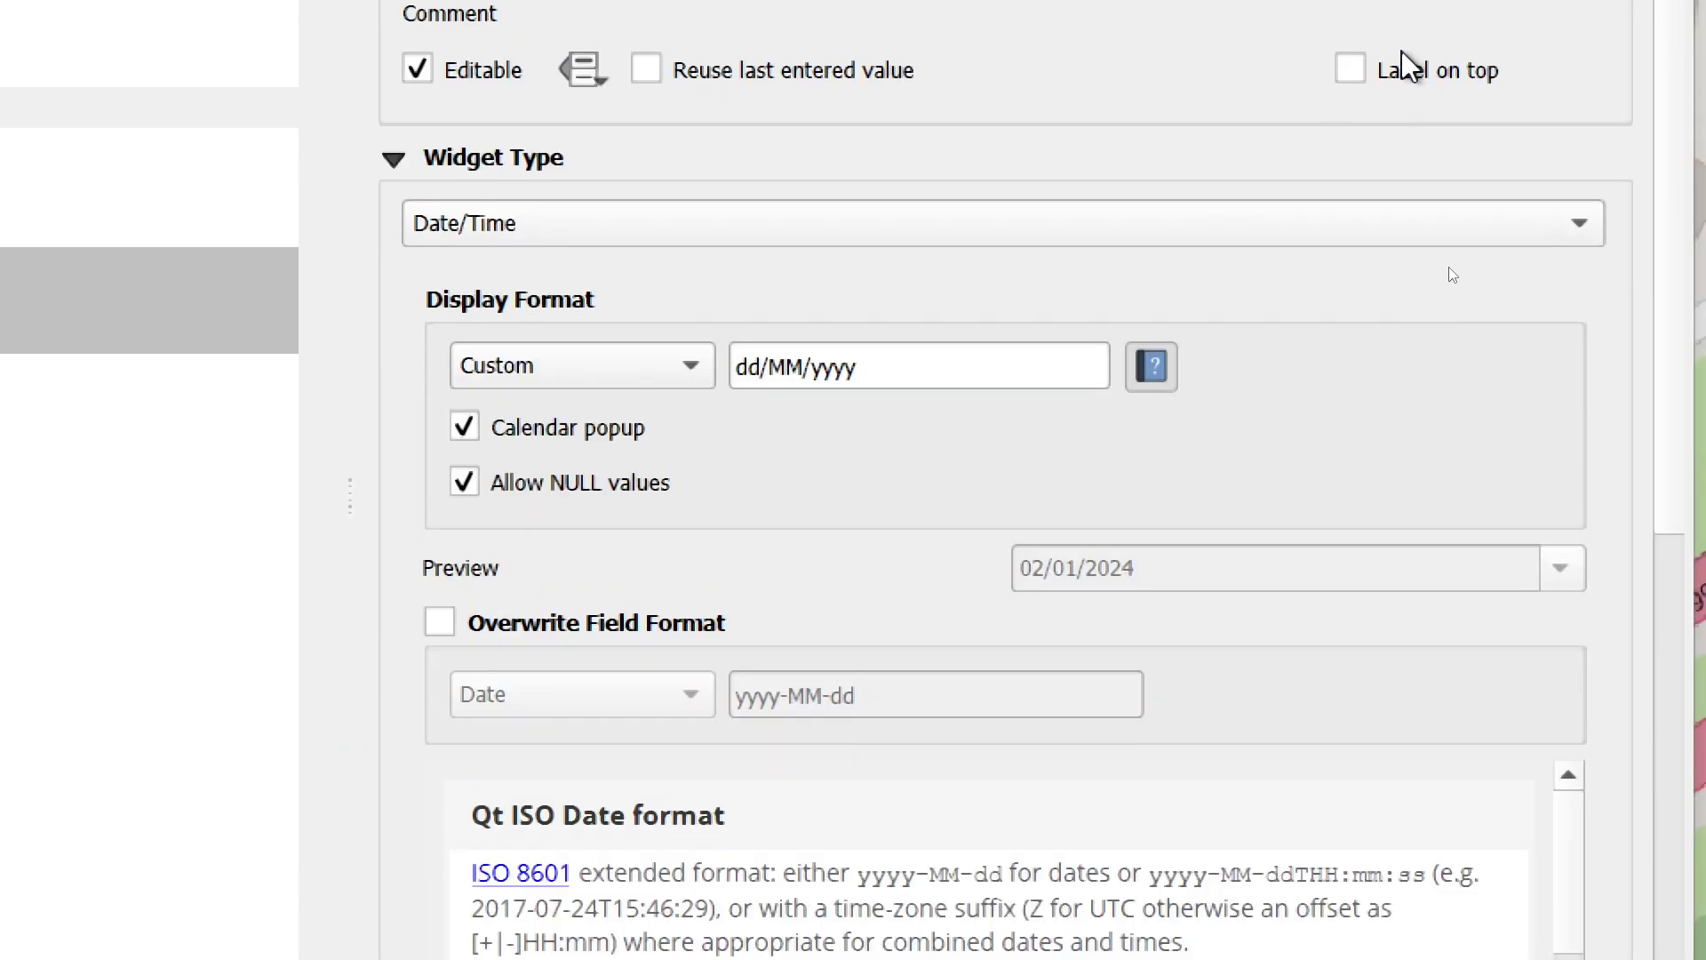
- Disallow NULL values for the tgl_survey date widget and apply the changes
click(480, 480)
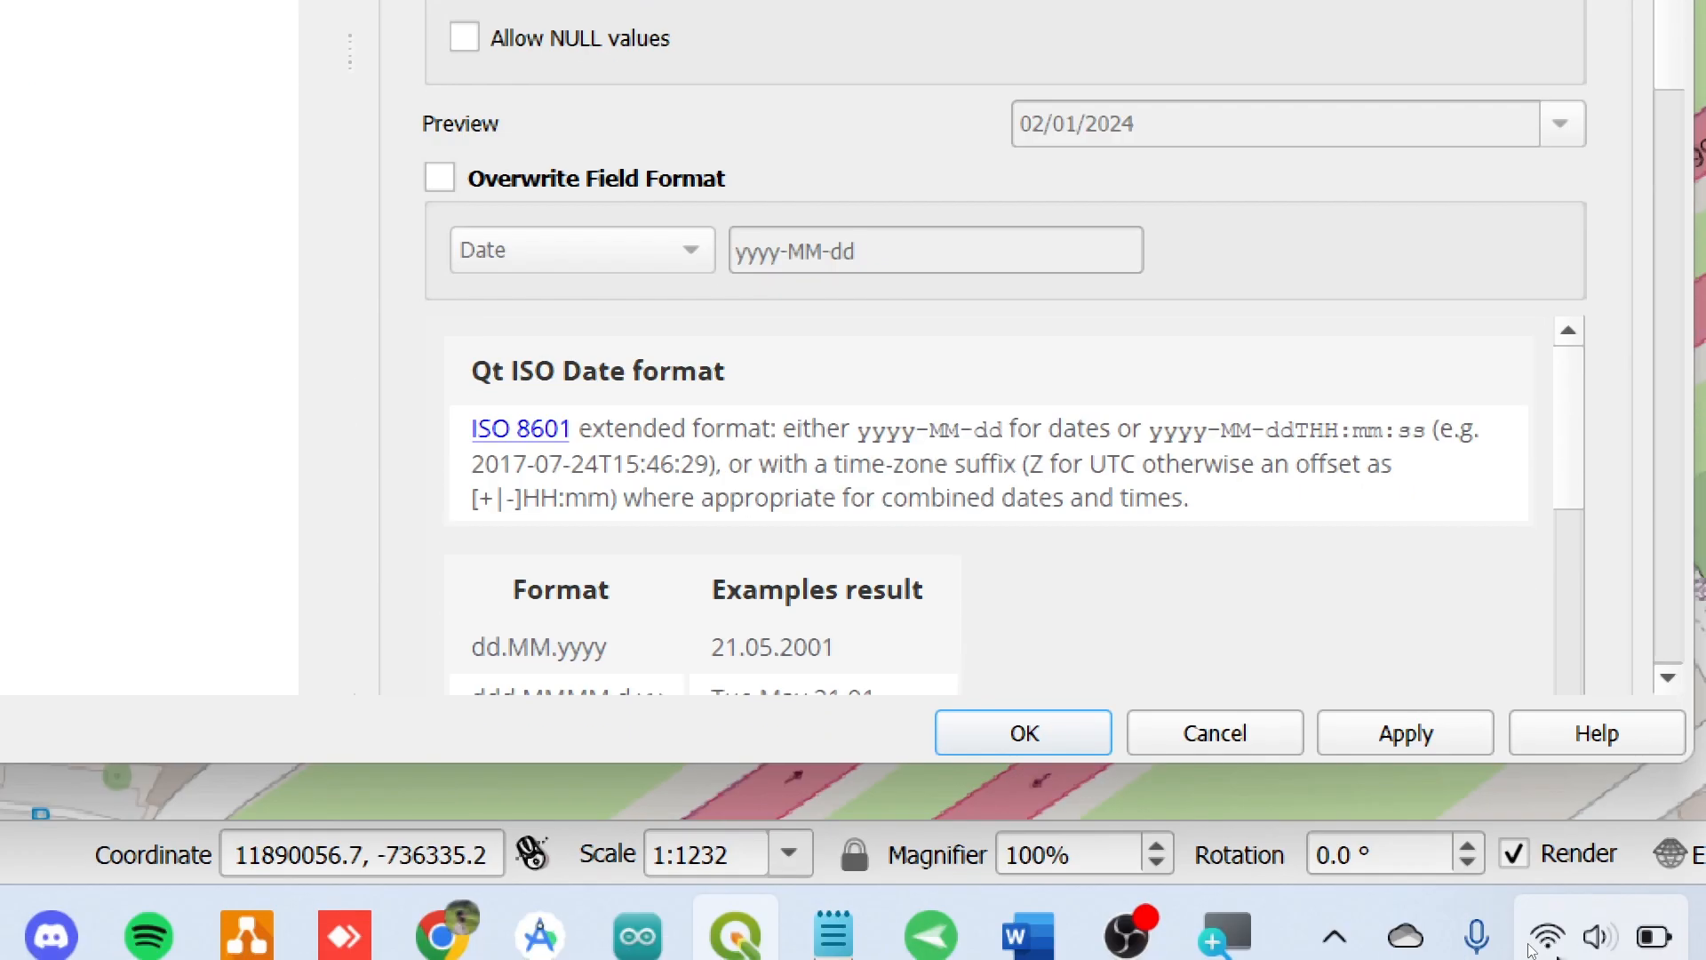
click(1436, 728)
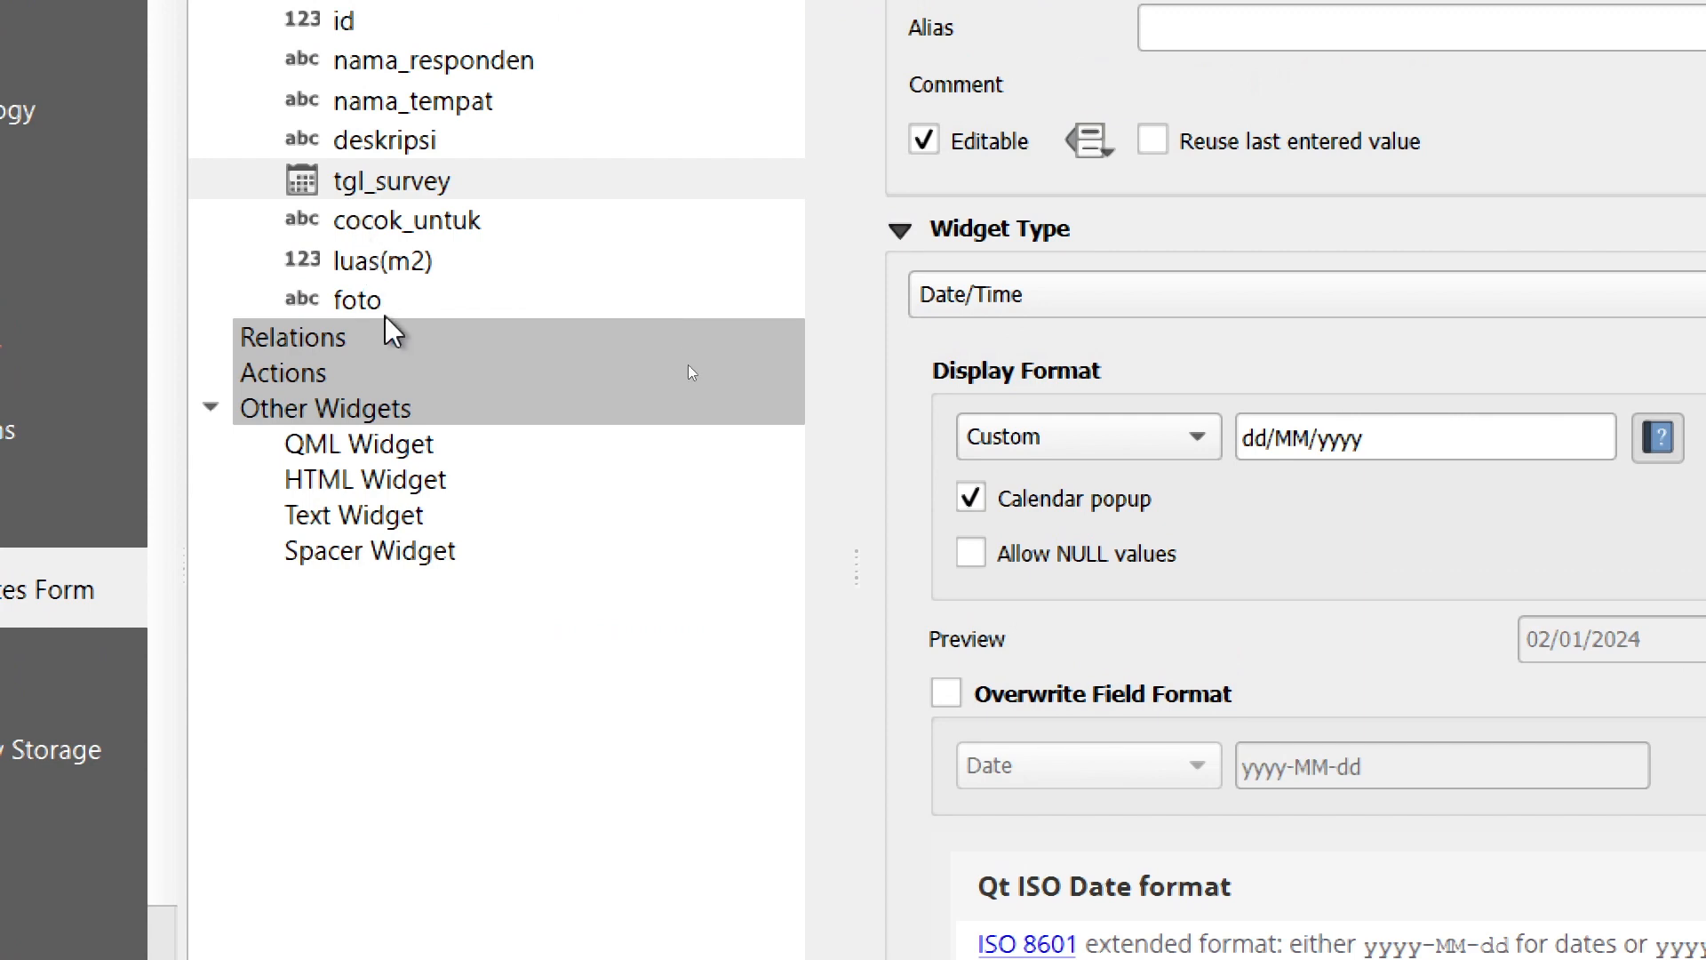
- Change the widget type of the foto field to Attachment
click(429, 307)
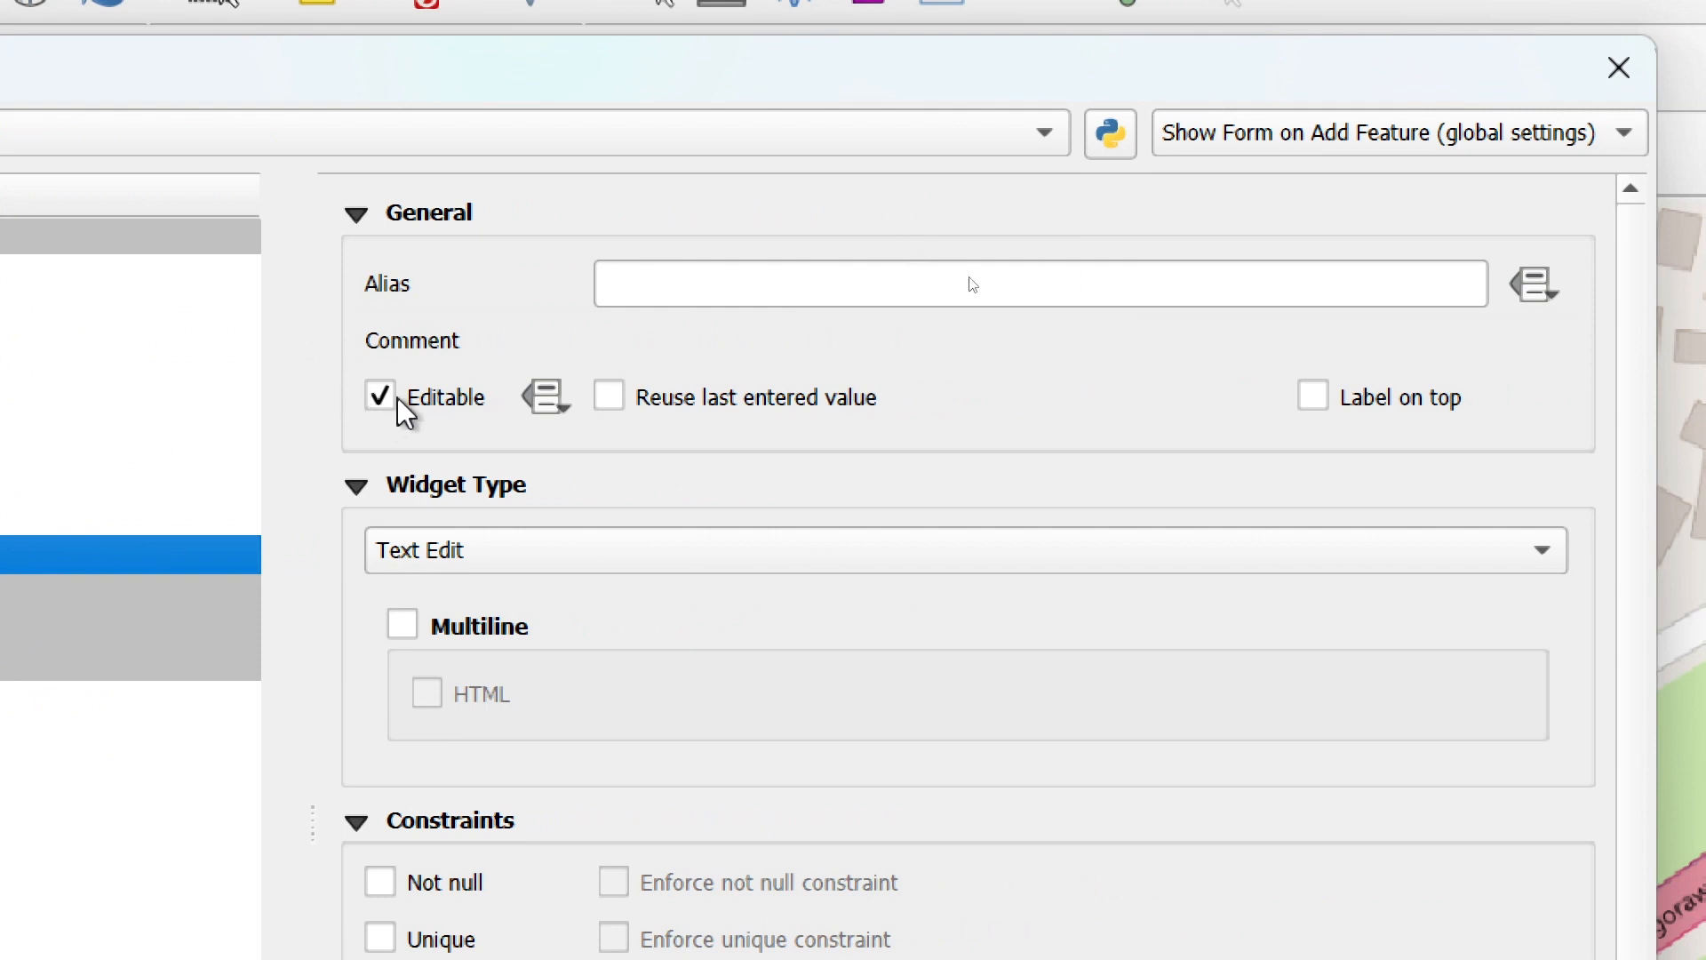
click(751, 271)
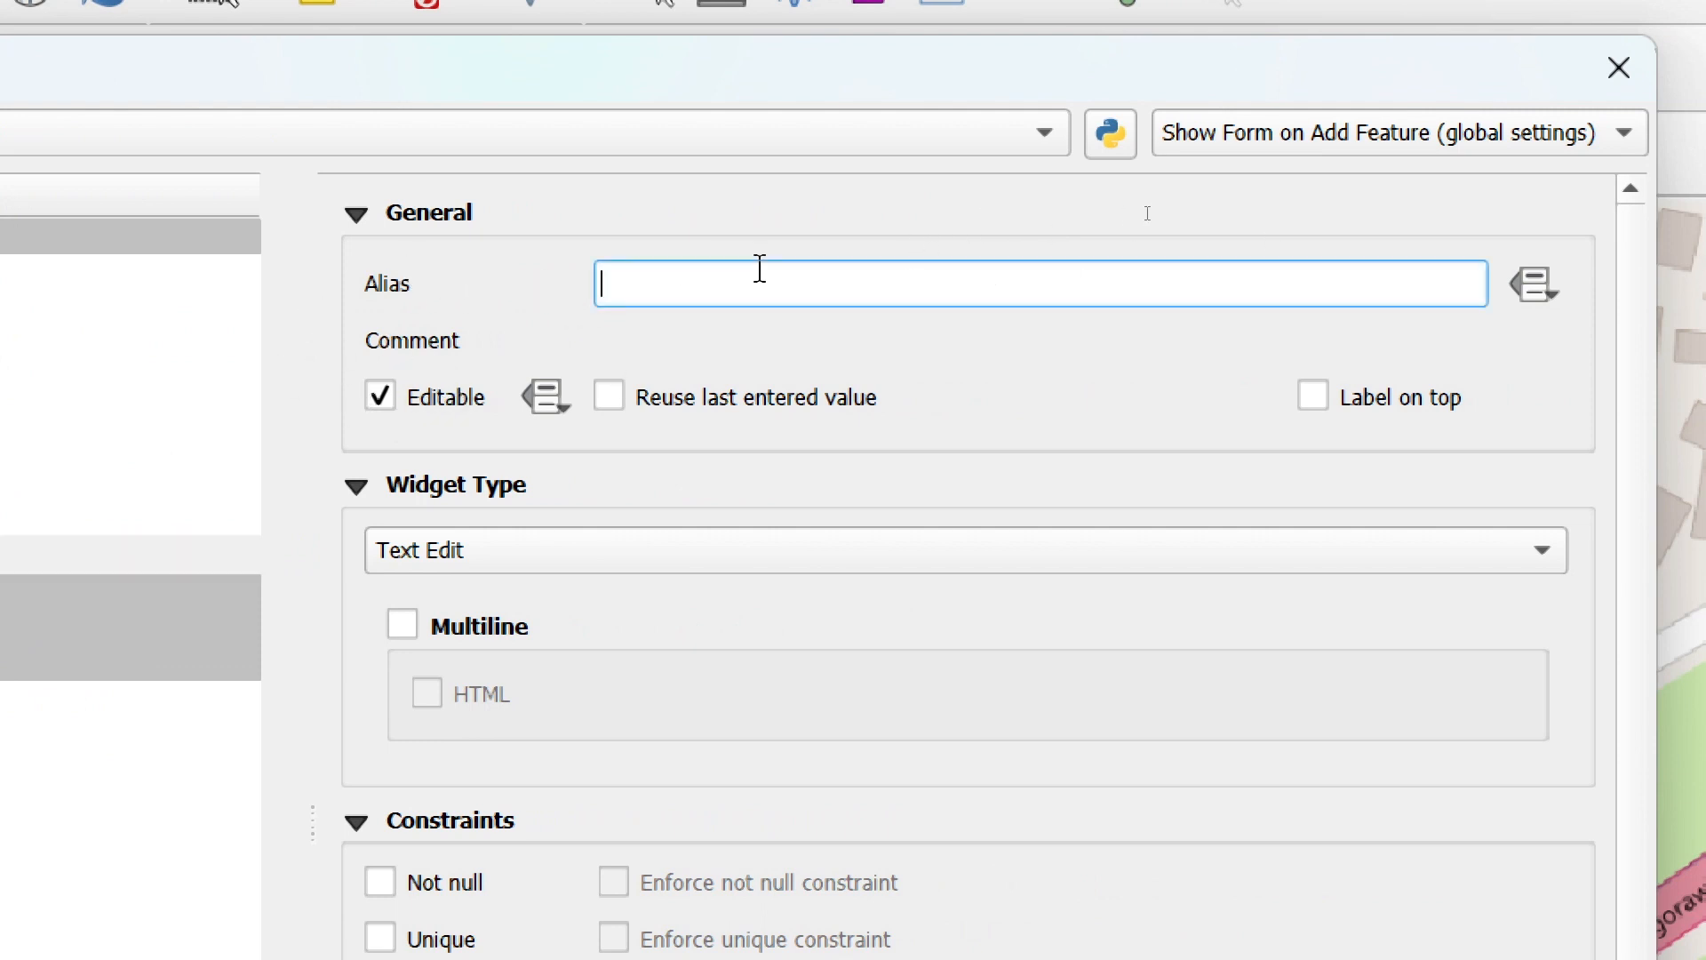
click(675, 571)
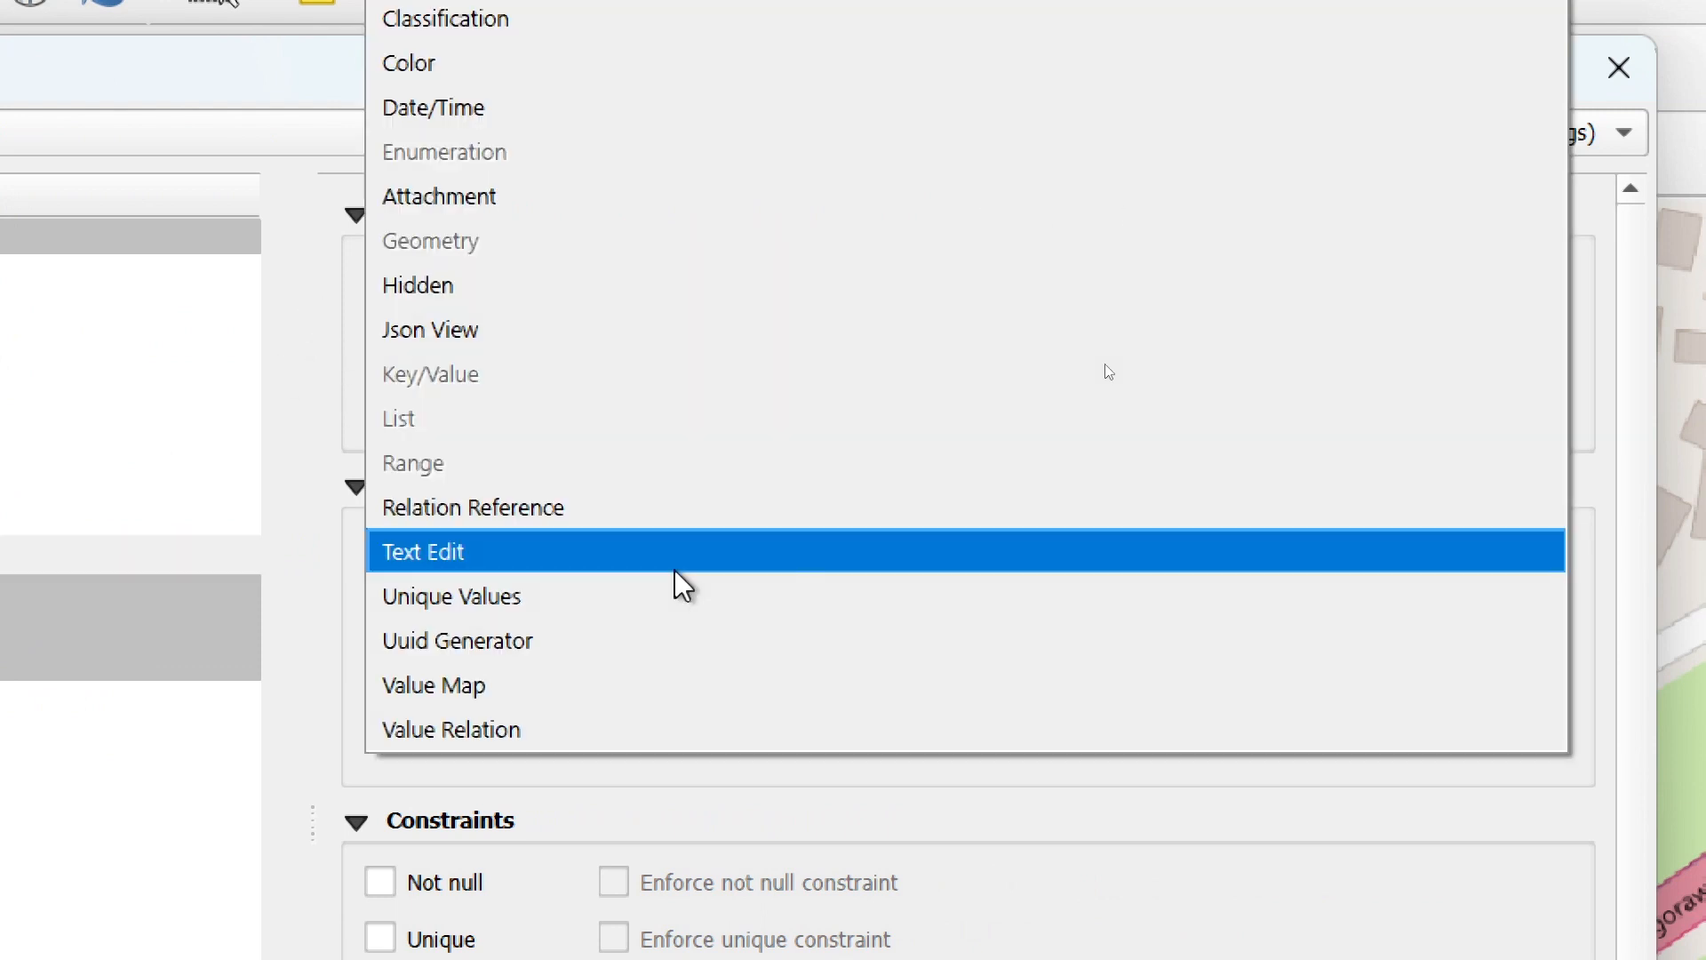
click(240, 627)
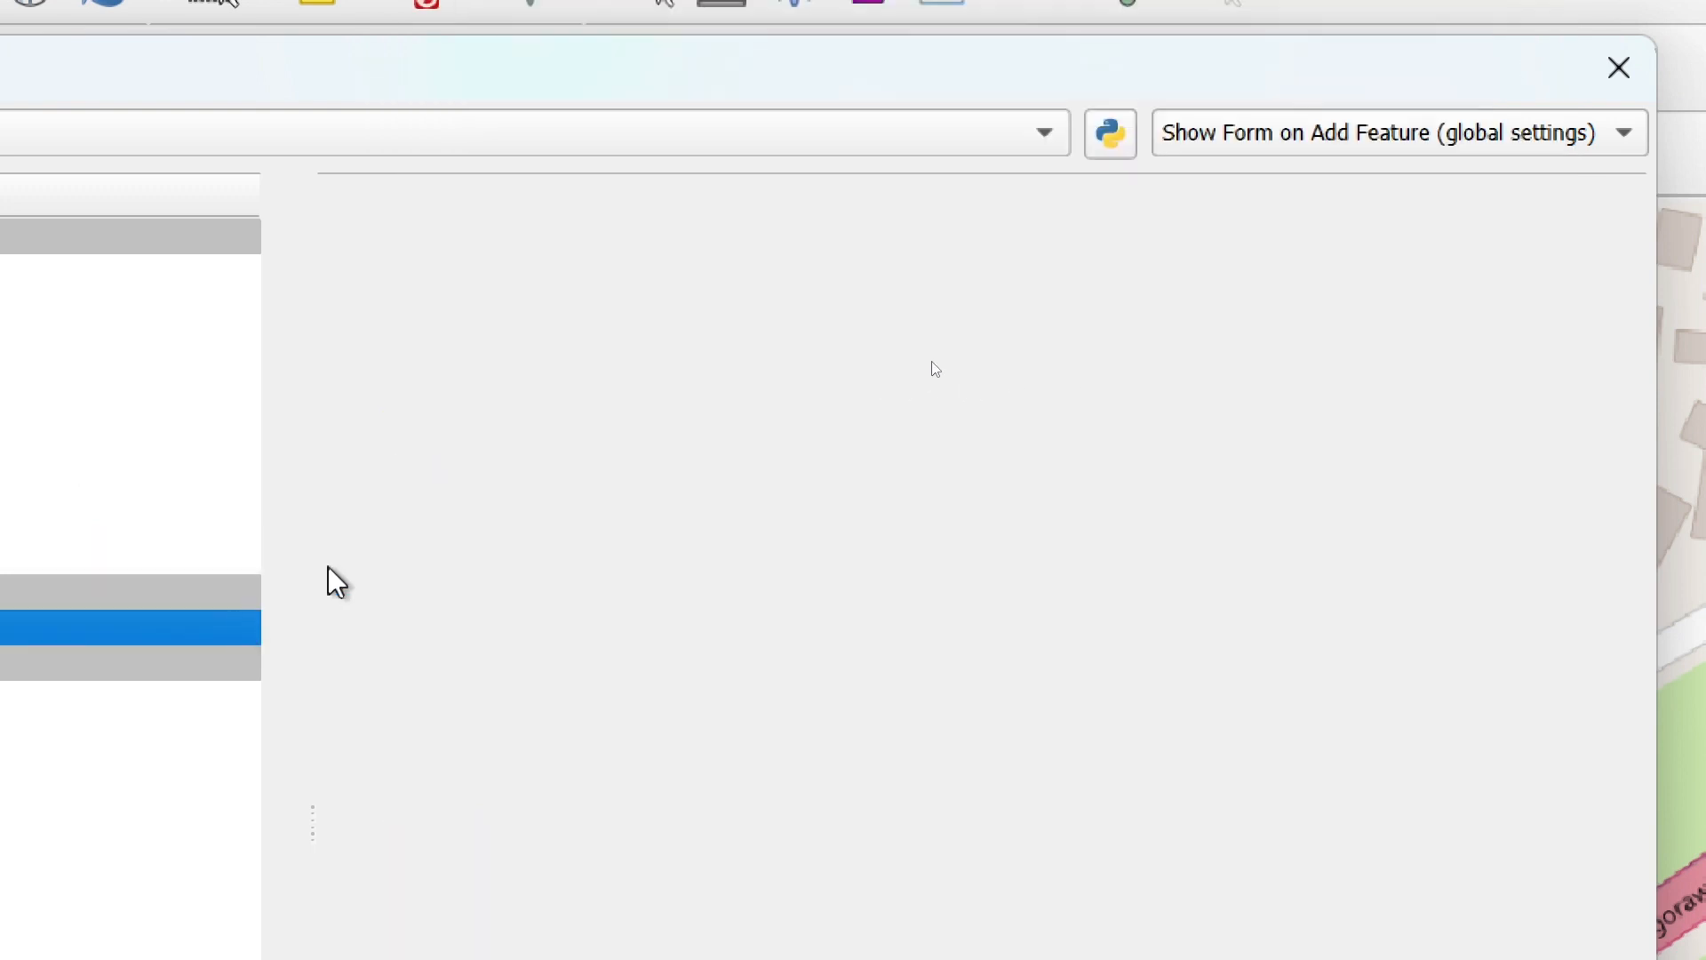
click(168, 560)
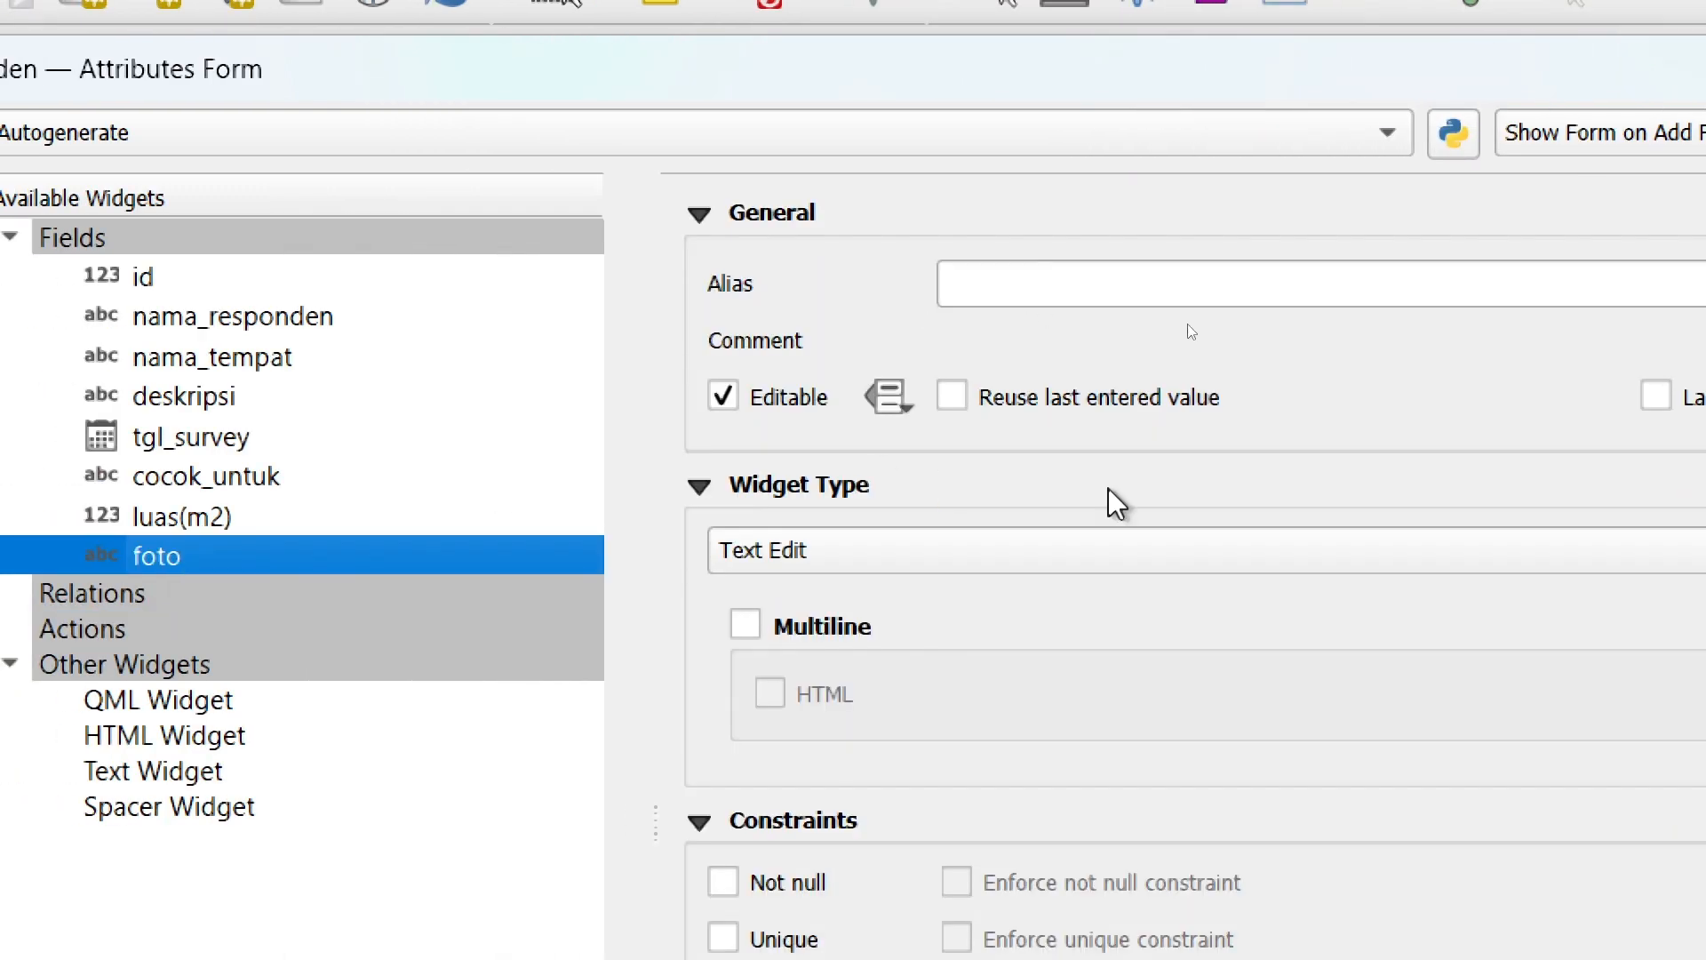
click(1475, 566)
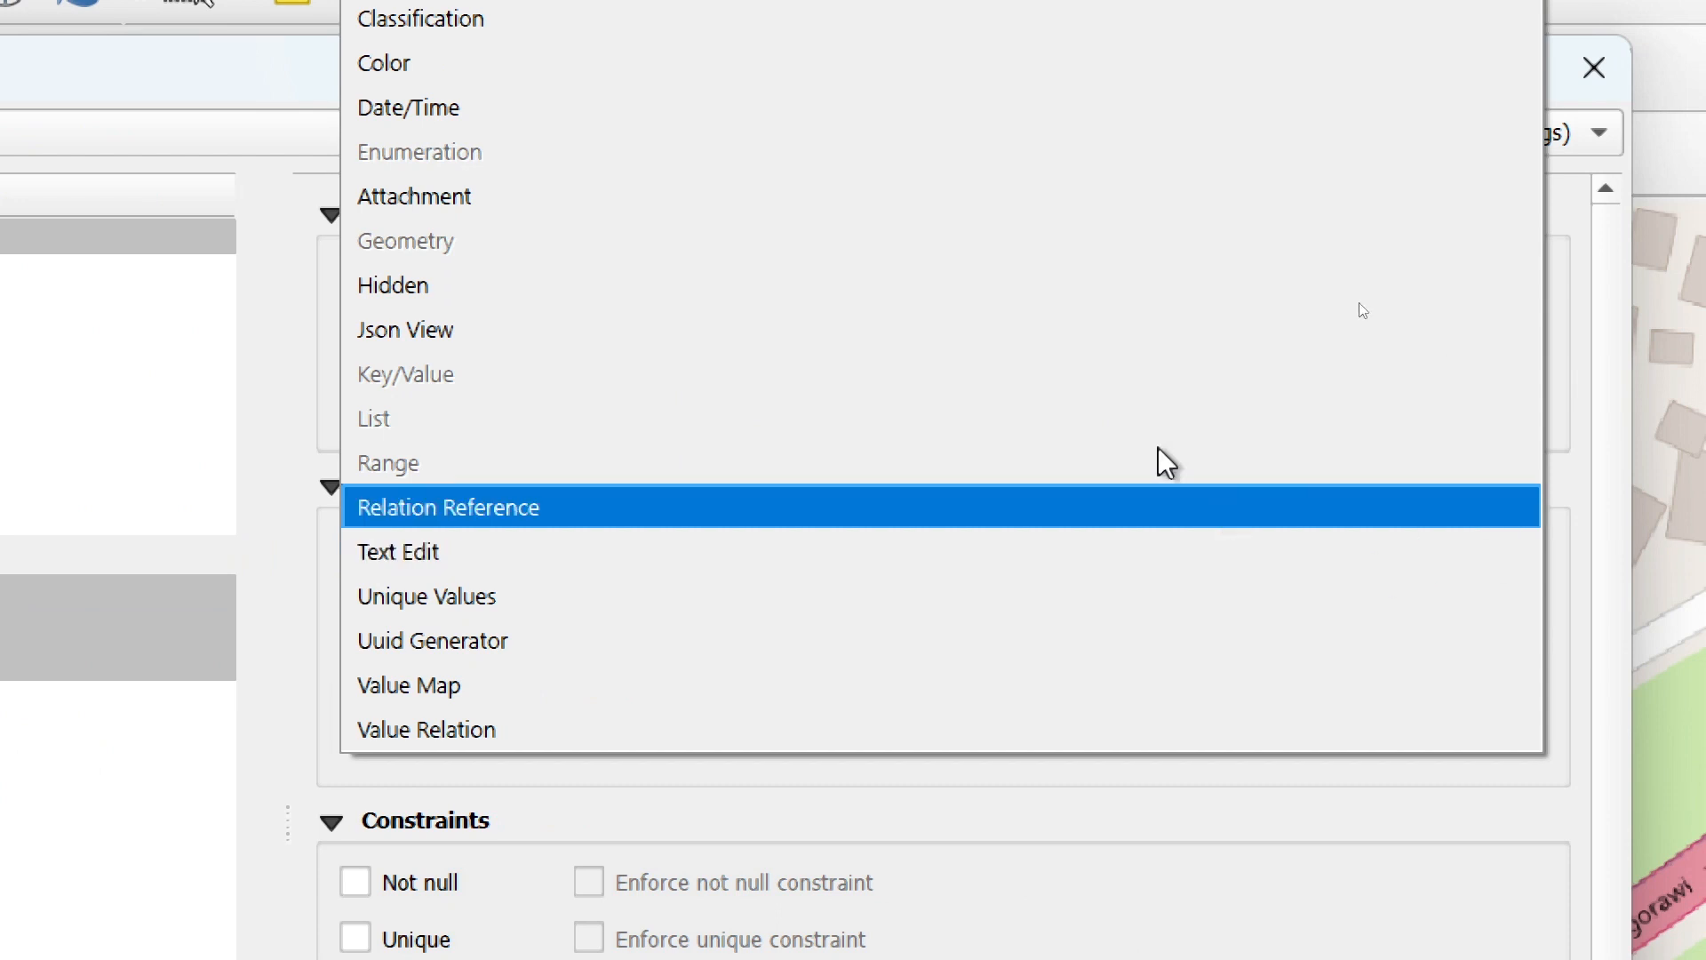
click(1091, 212)
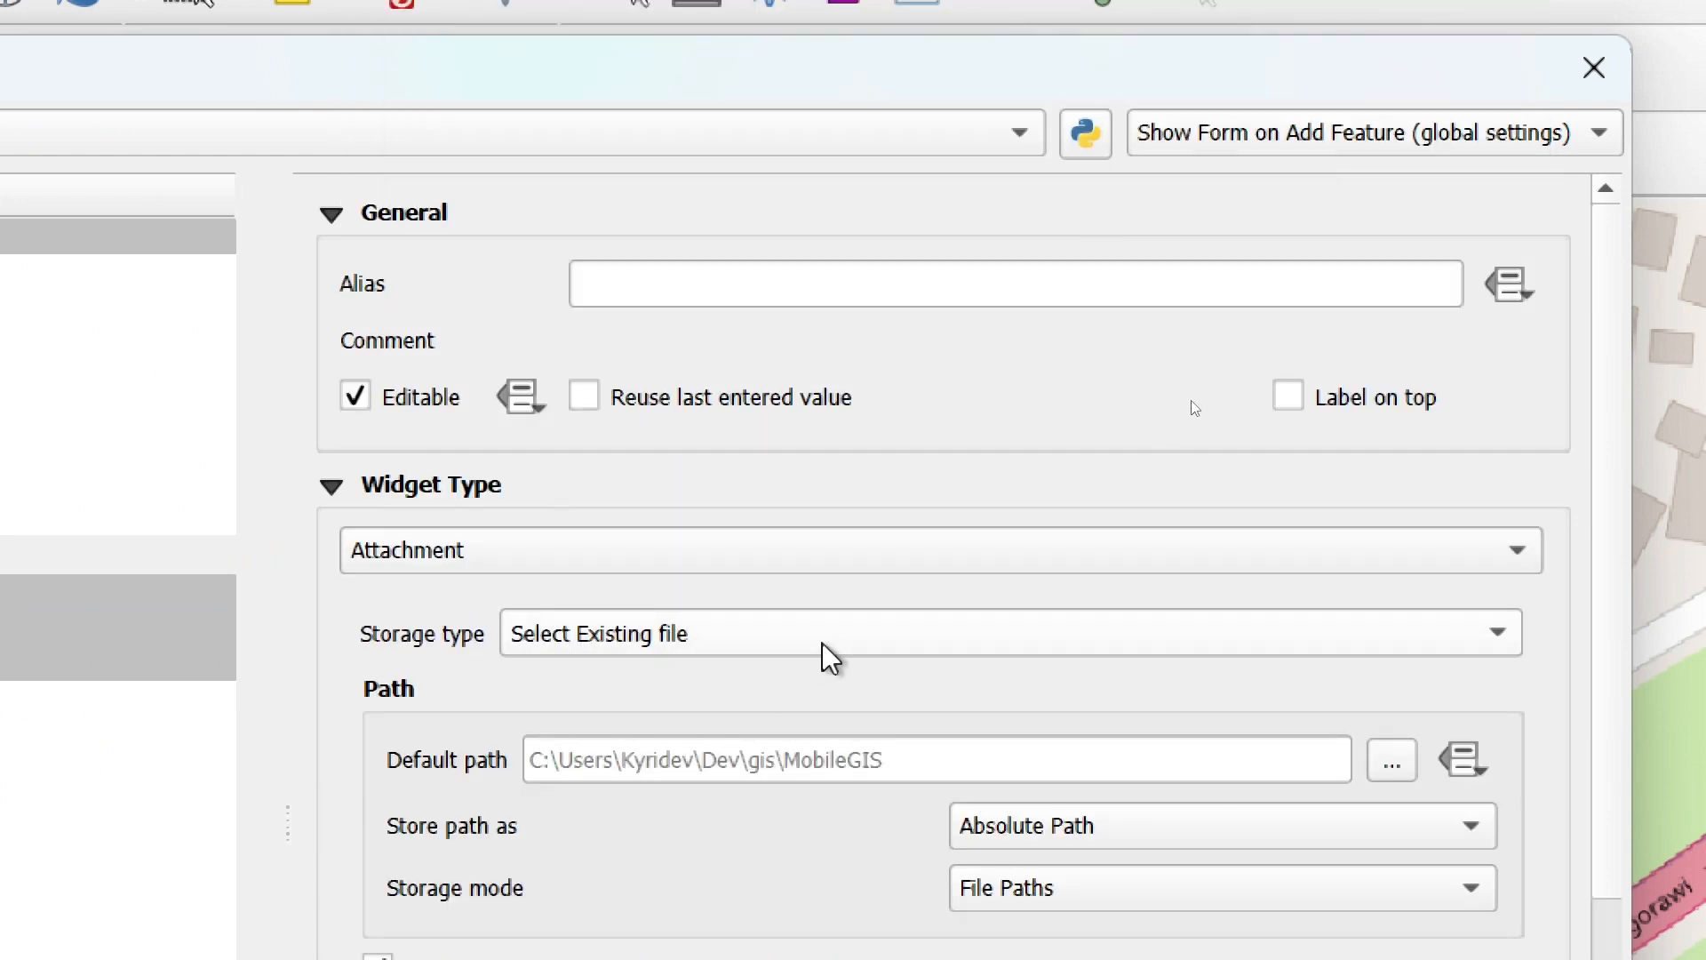
- Configure the foto attachment with storage type Select Existing file, Absolute Path storage and File Paths mode
click(849, 649)
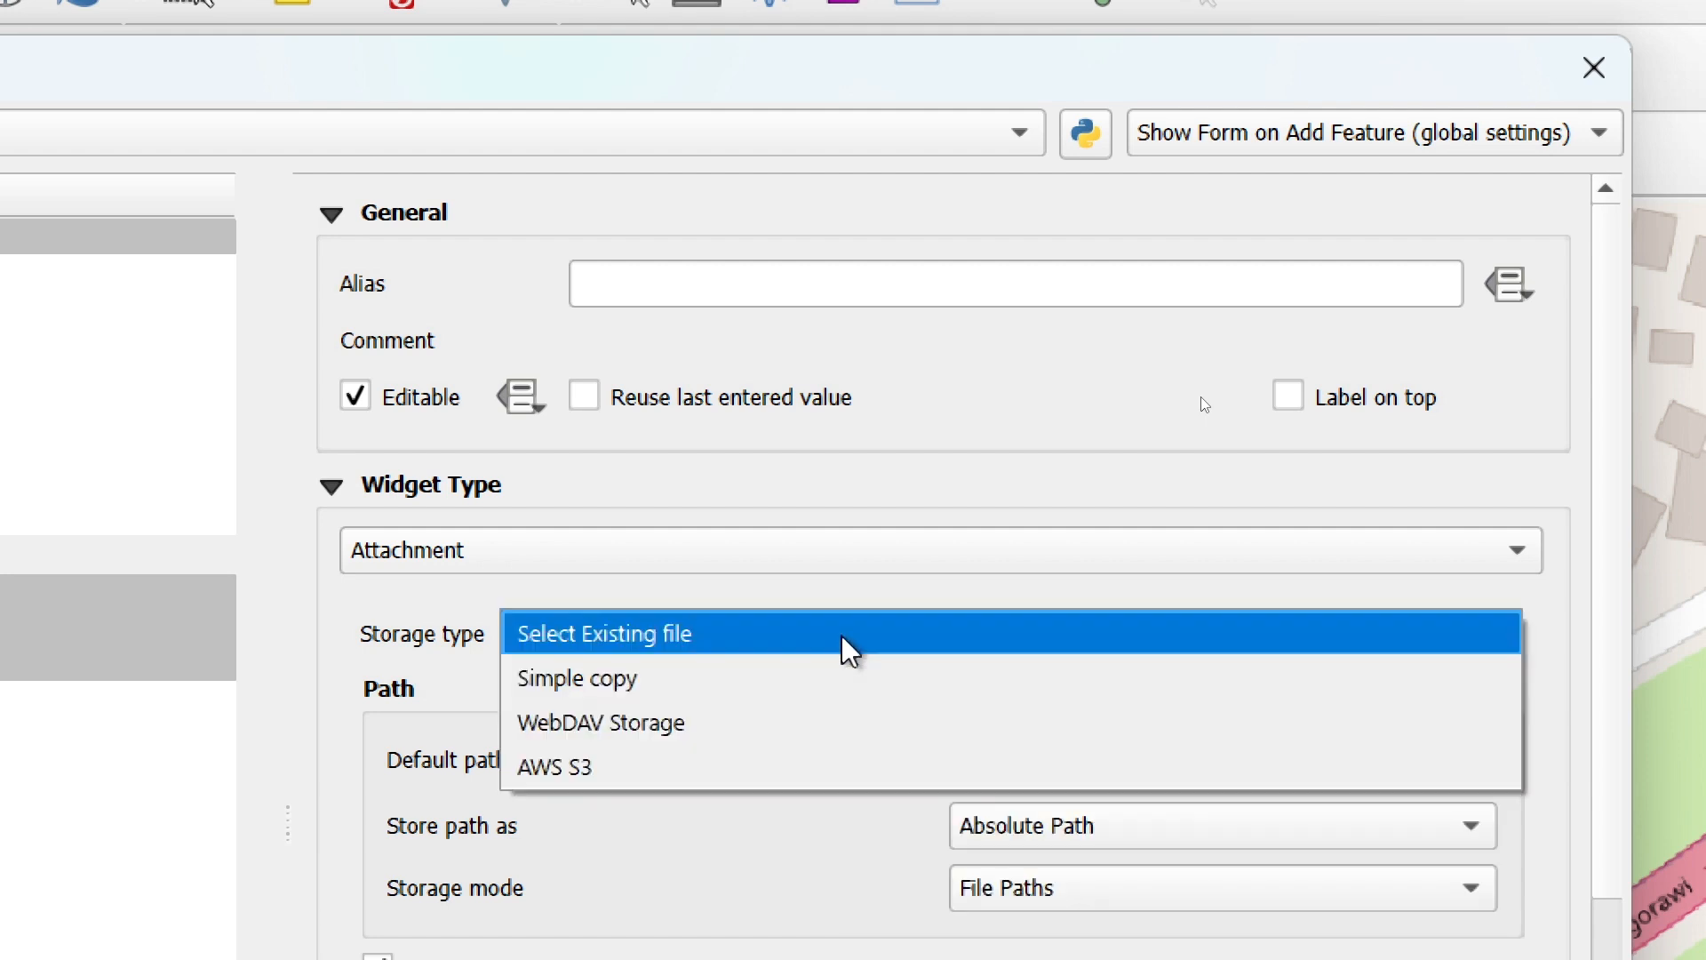
click(849, 650)
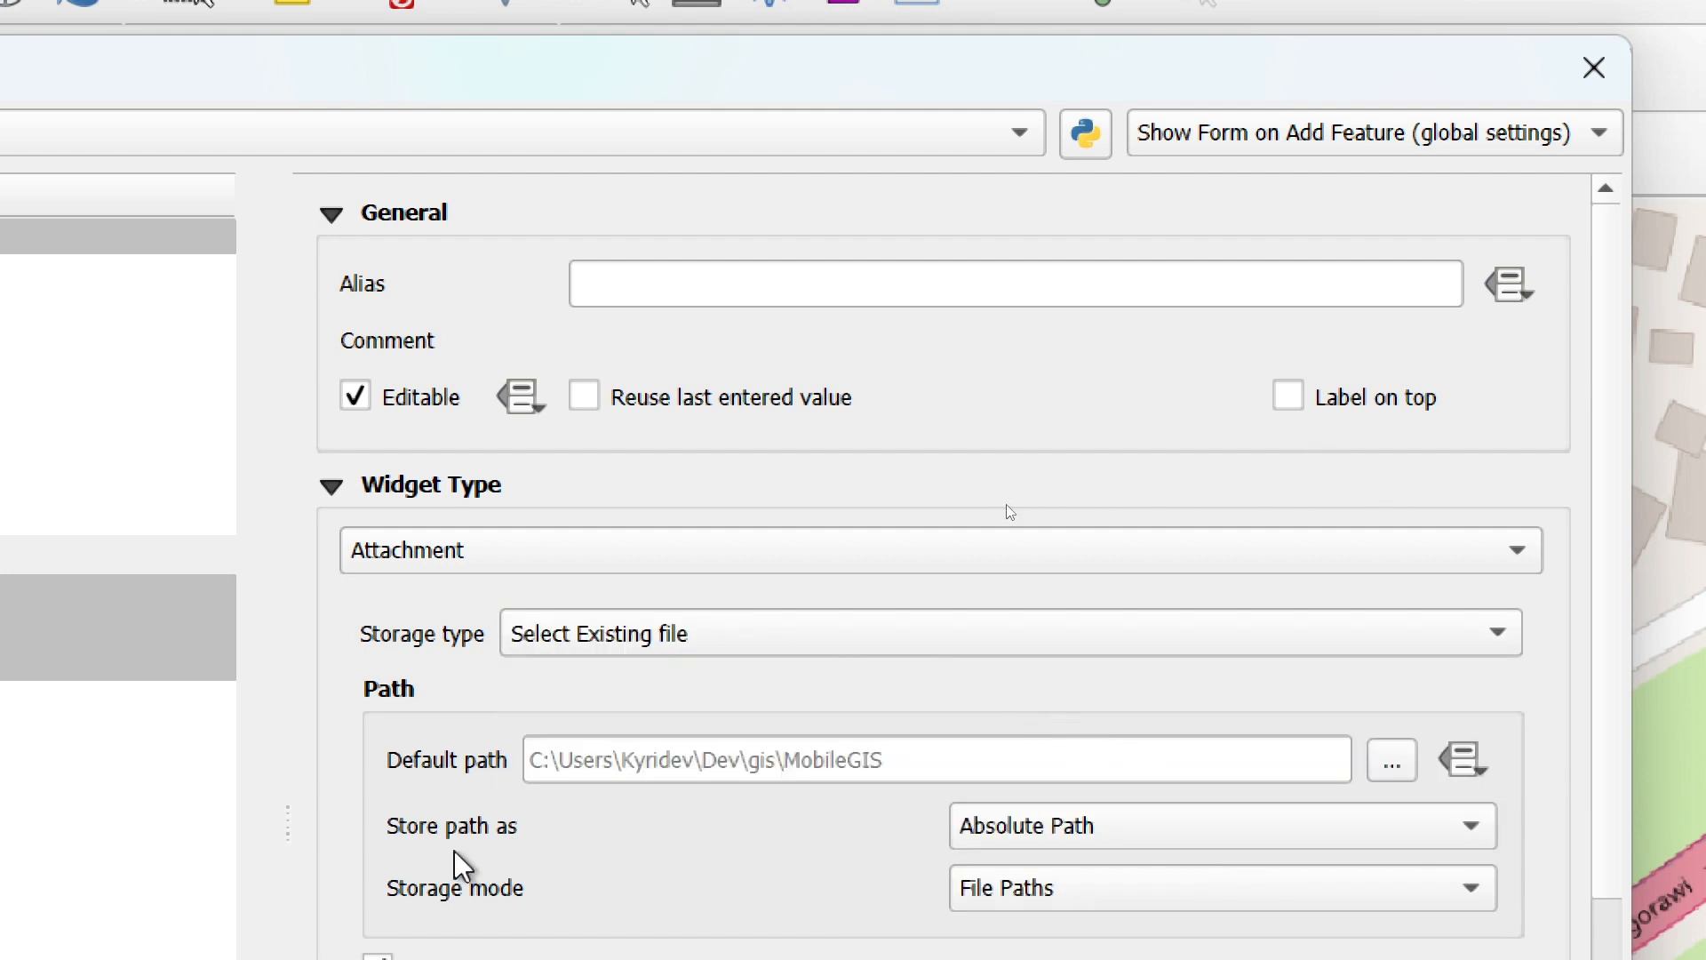
click(1192, 846)
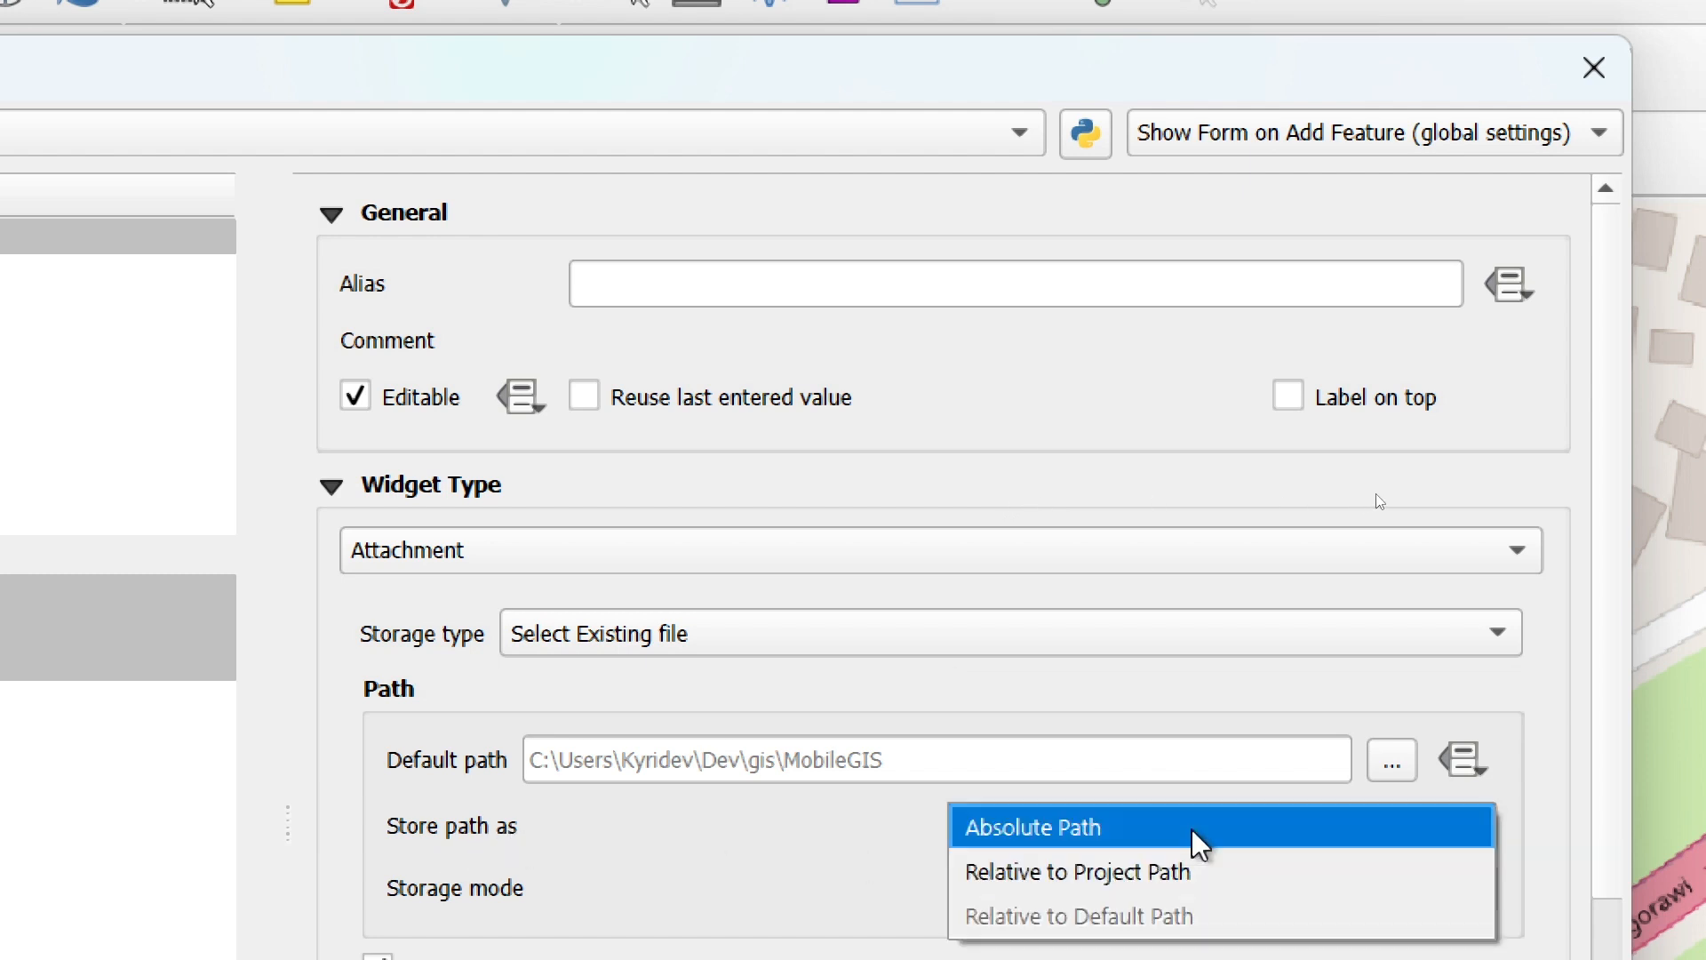
click(1200, 842)
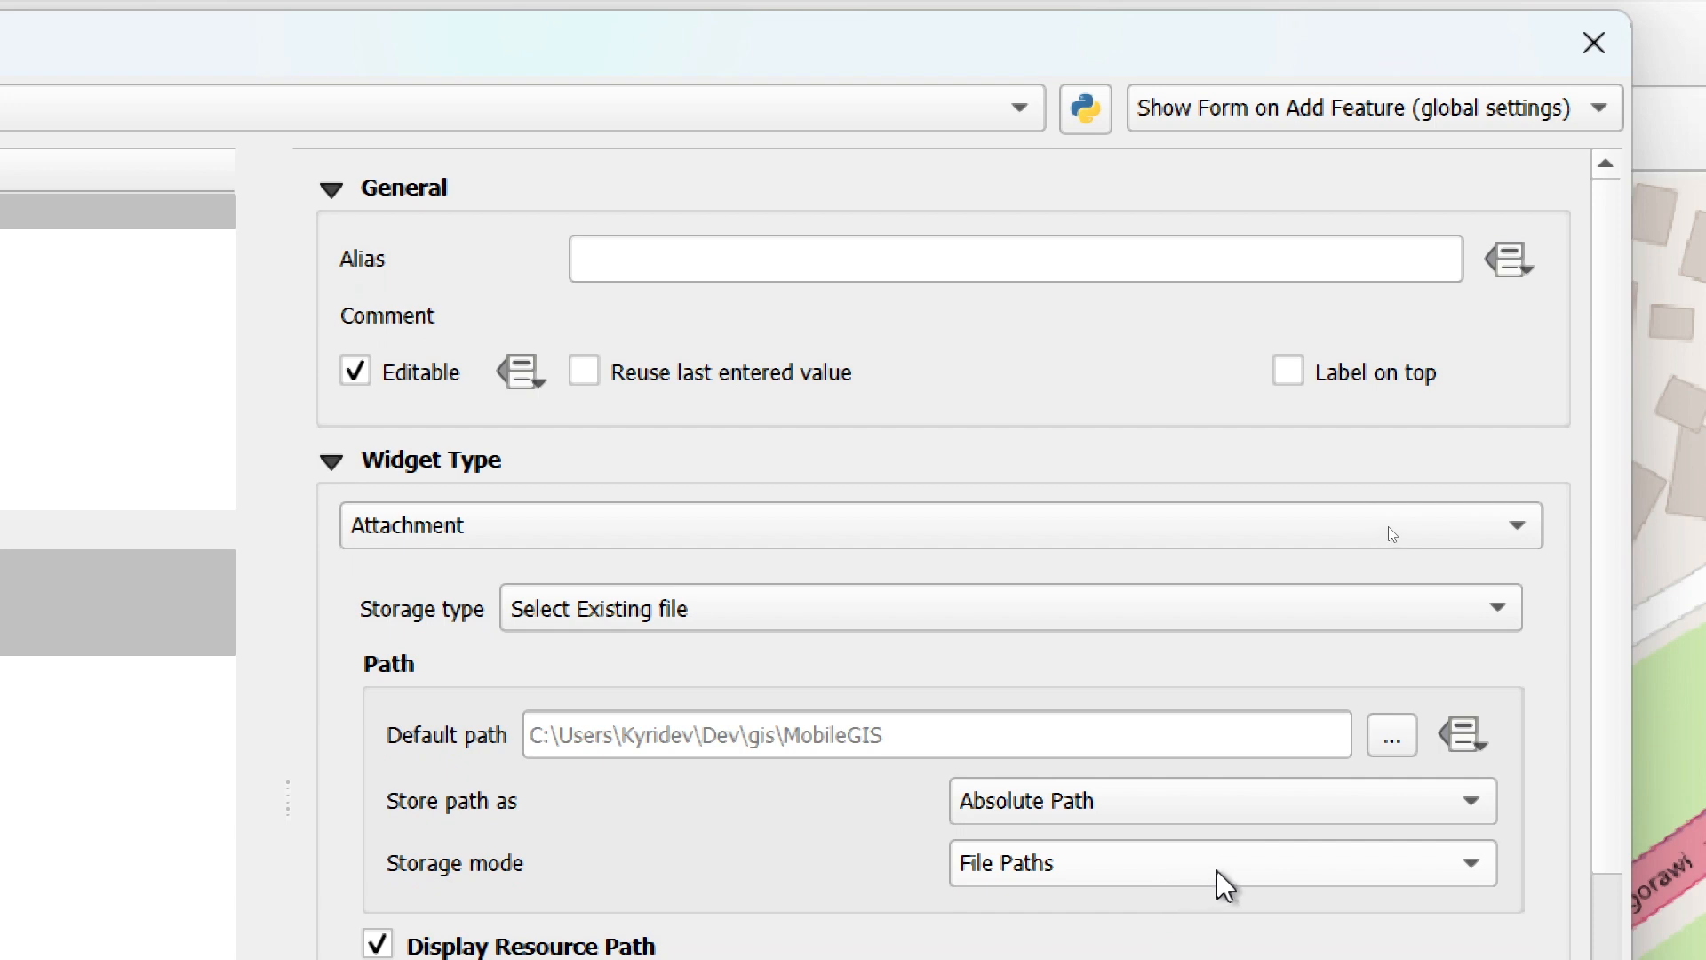
click(1224, 884)
click(1223, 880)
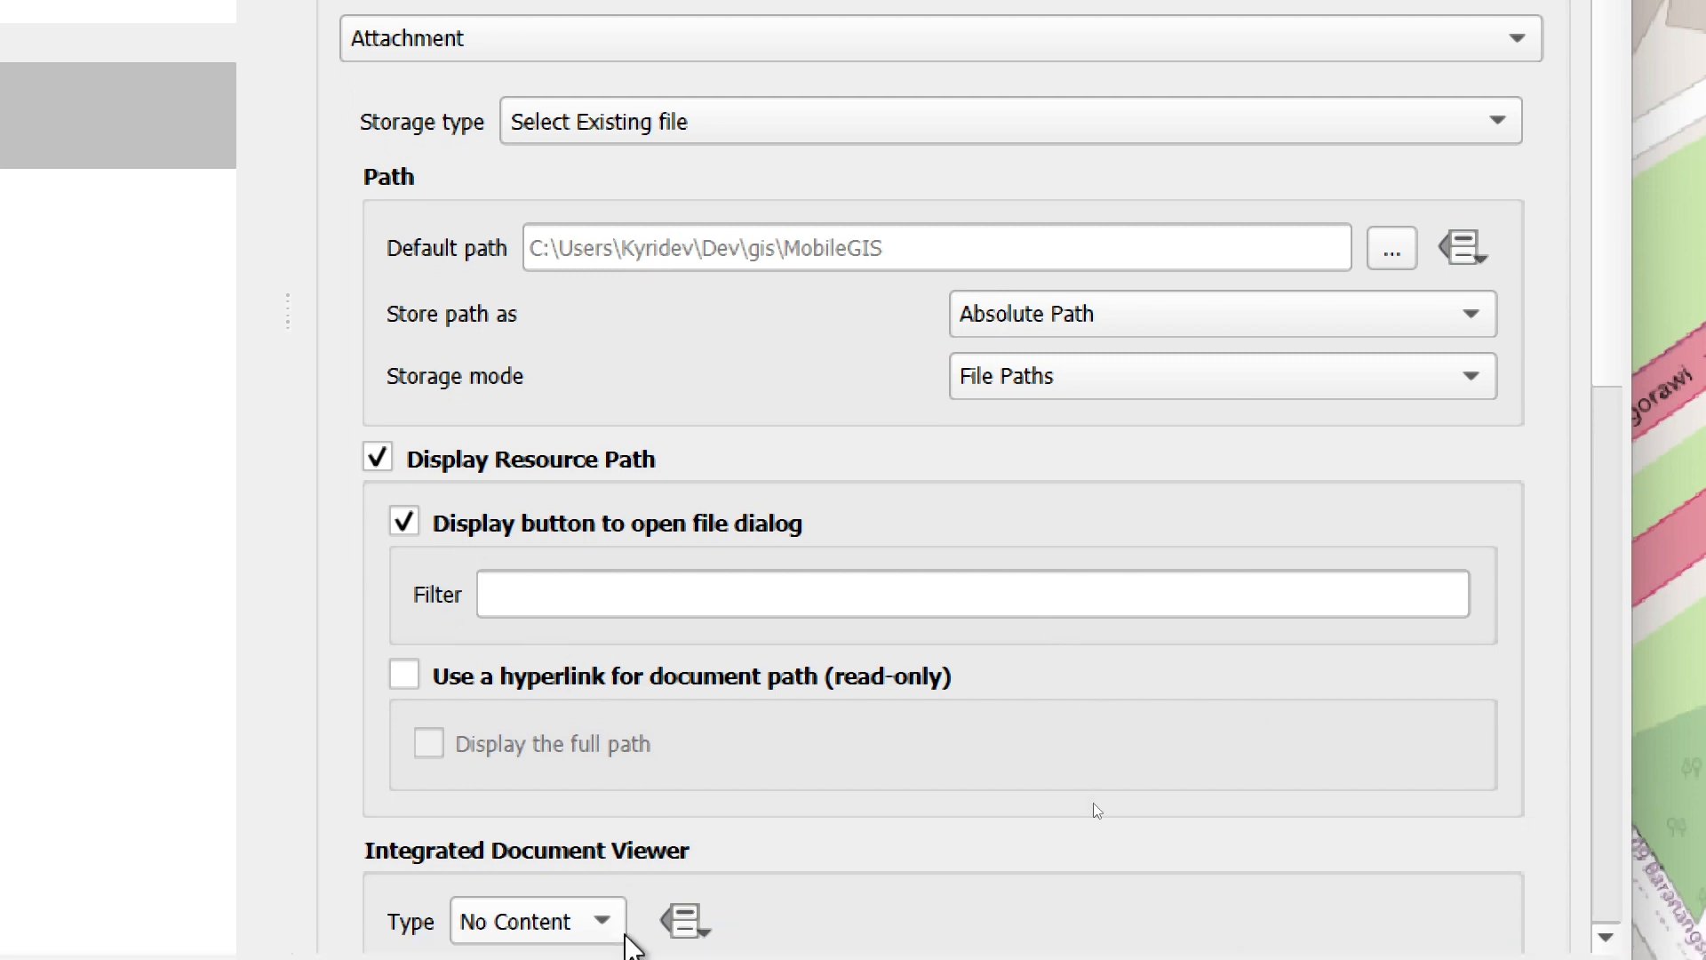
- Set the integrated document viewer type of the foto field to Image
scroll(569, 698, down, 2)
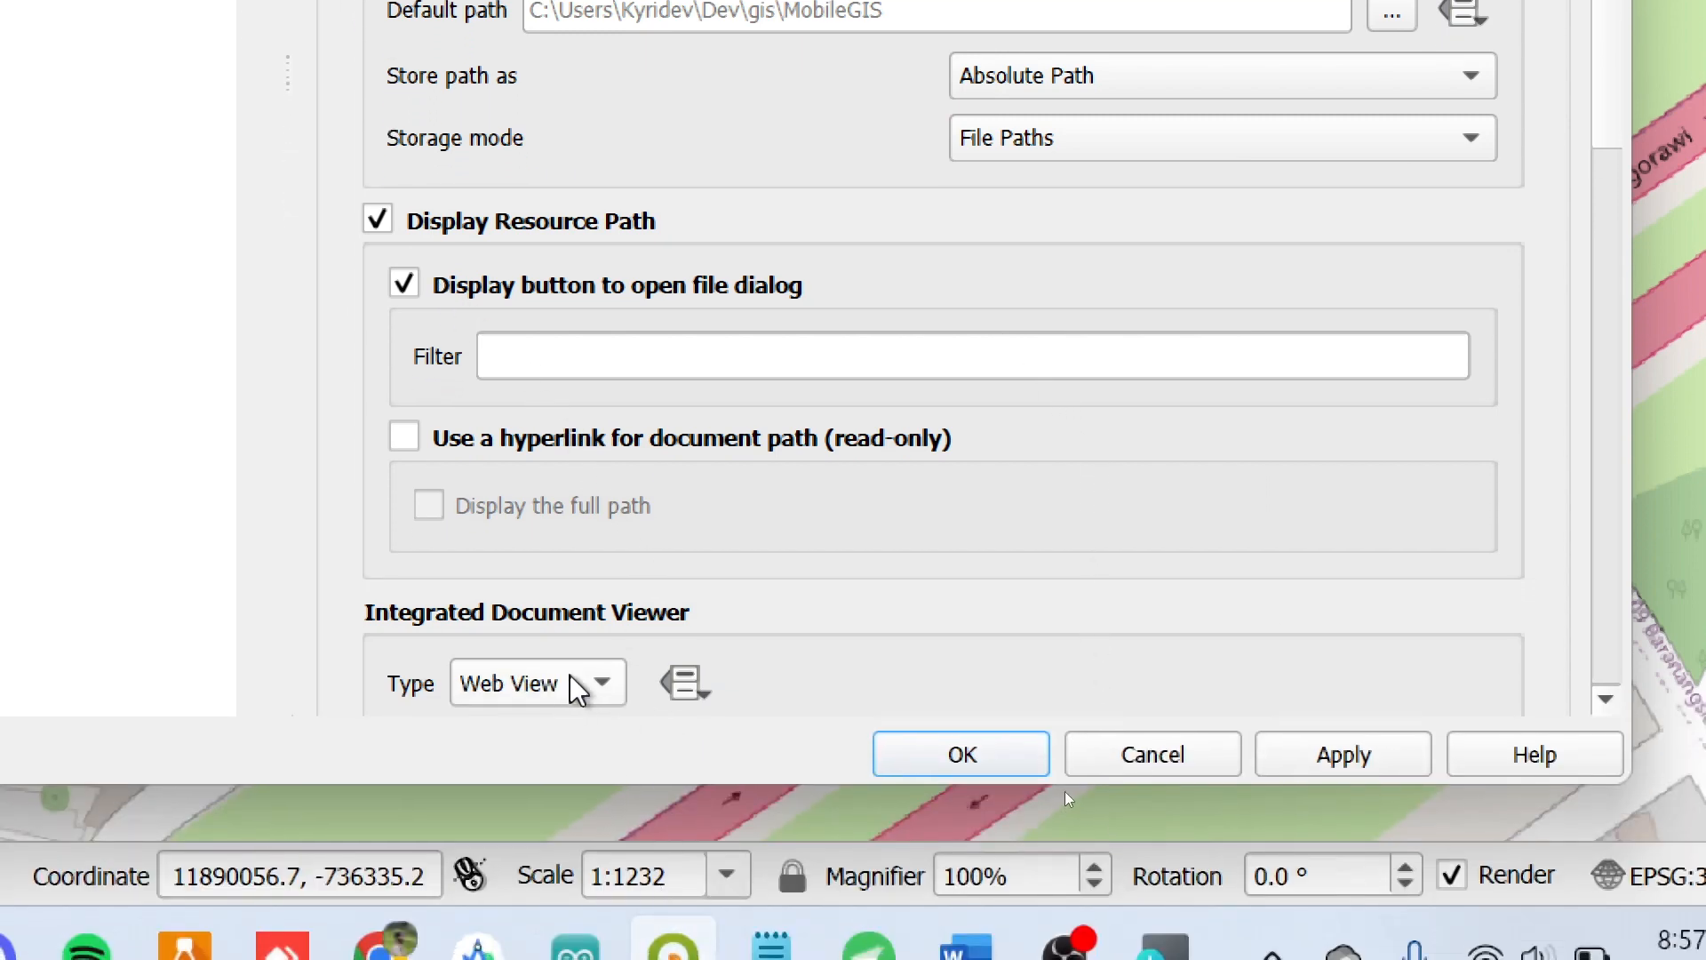
scroll(1137, 514, down, 10)
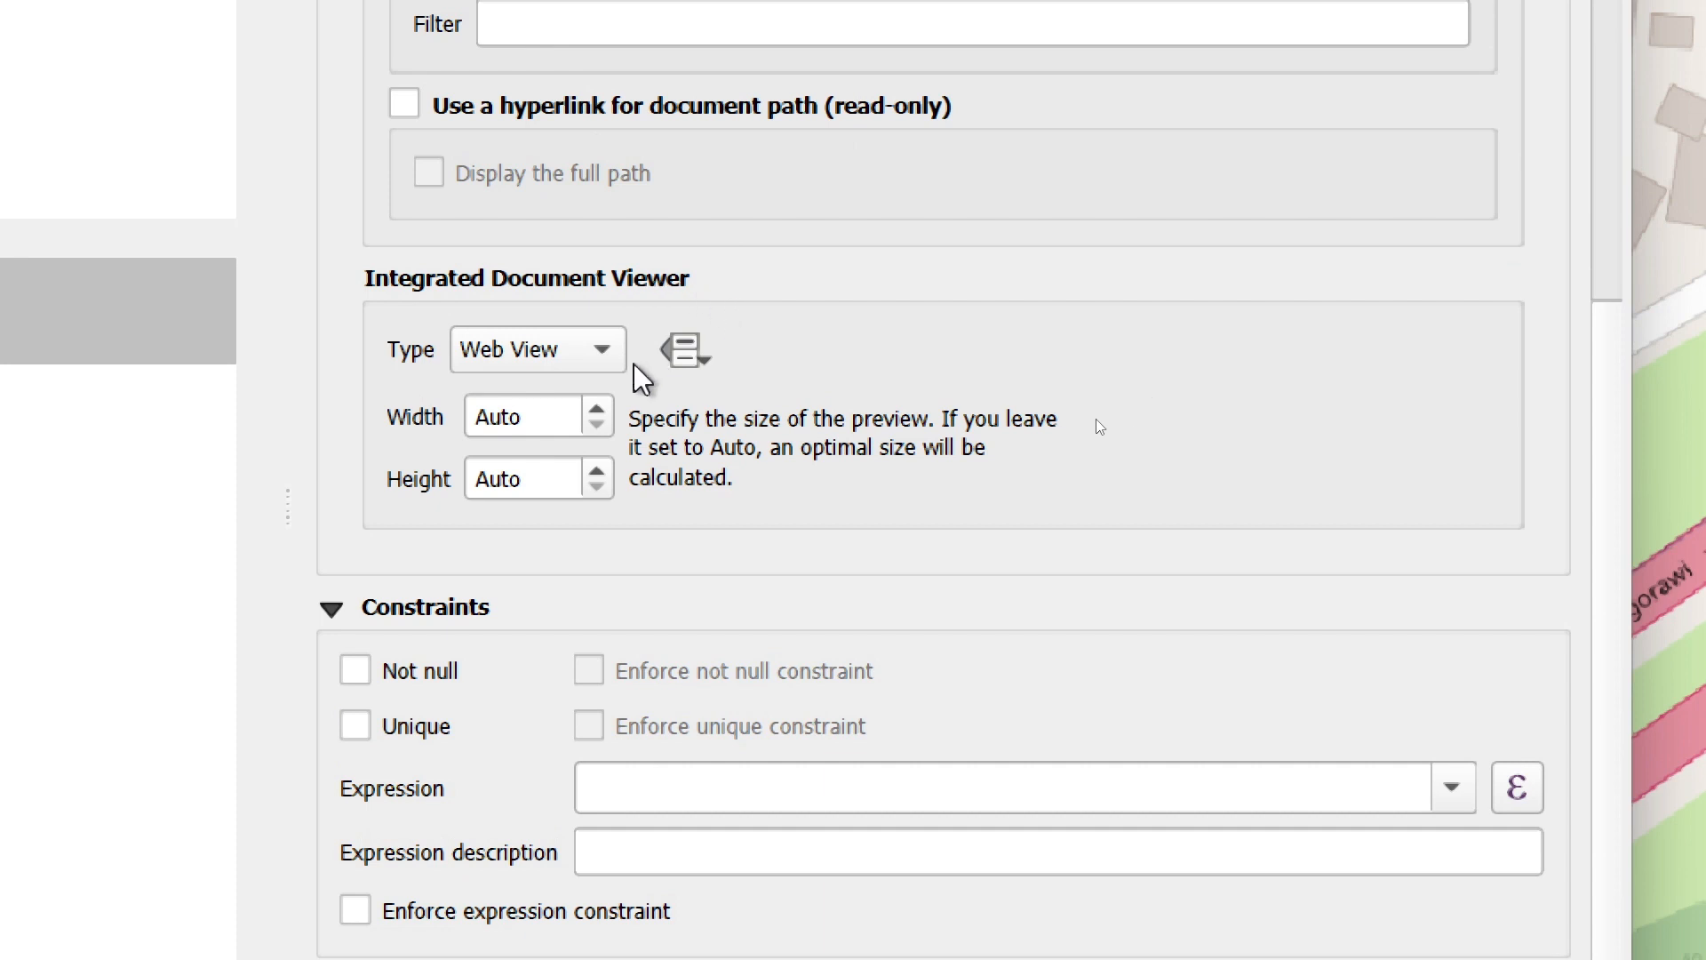
click(599, 350)
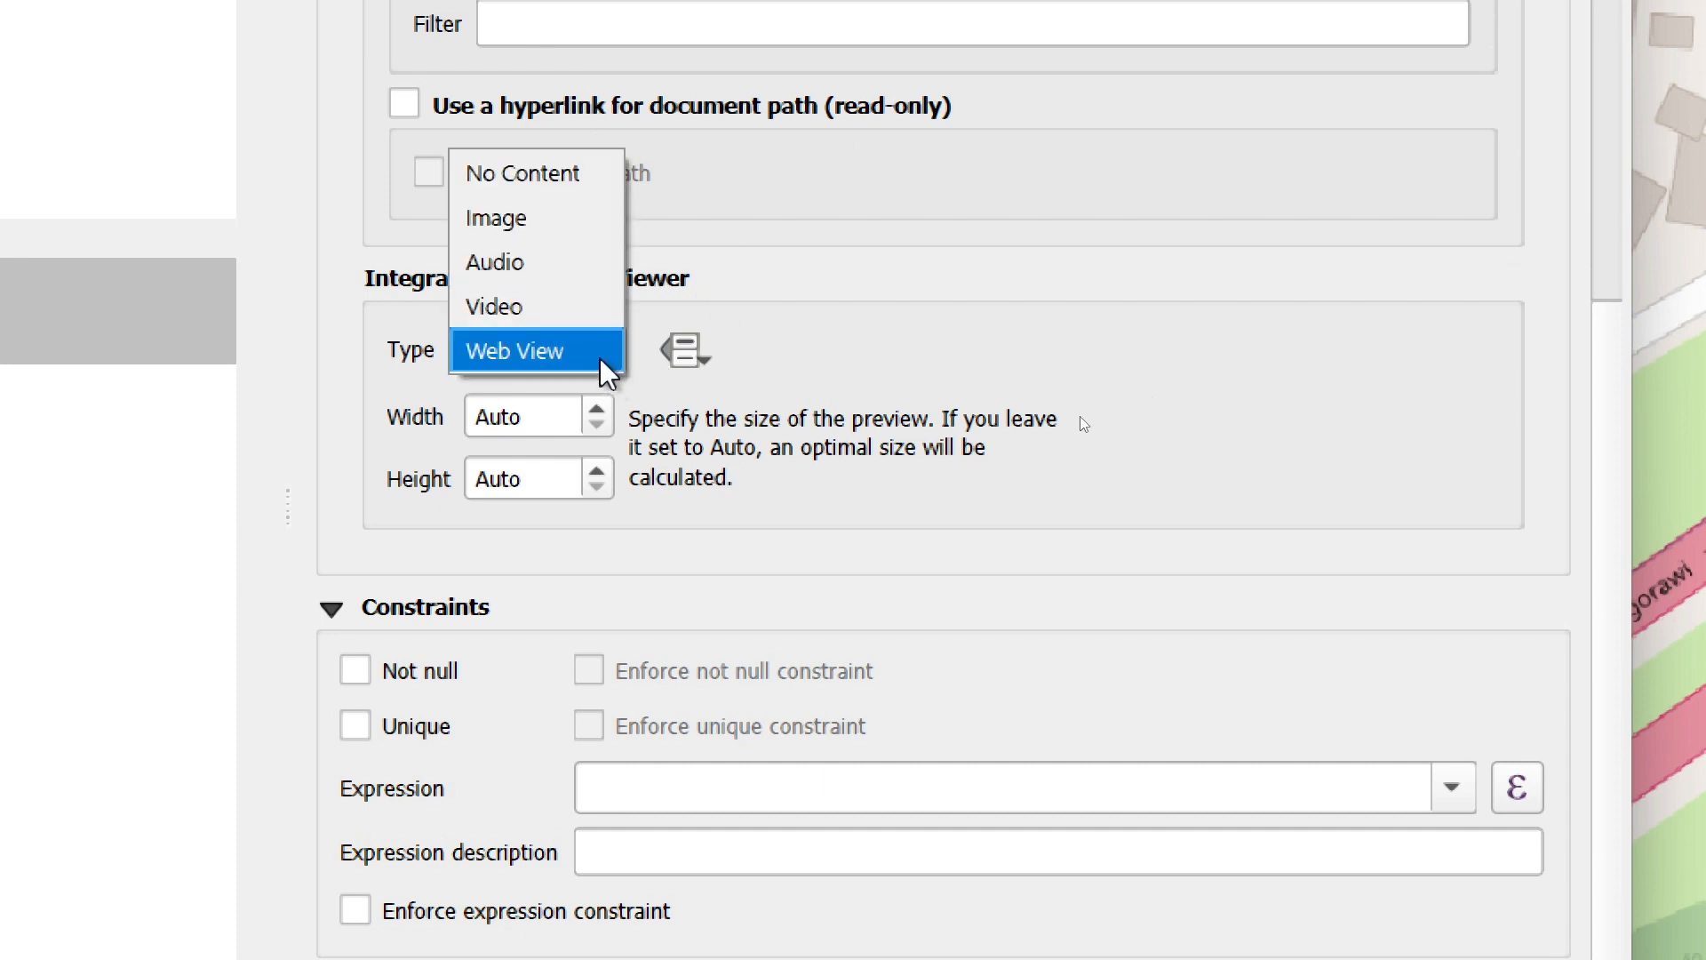
click(541, 217)
- Set the image preview width of the foto field to 720 px
click(541, 415)
double_click(541, 415)
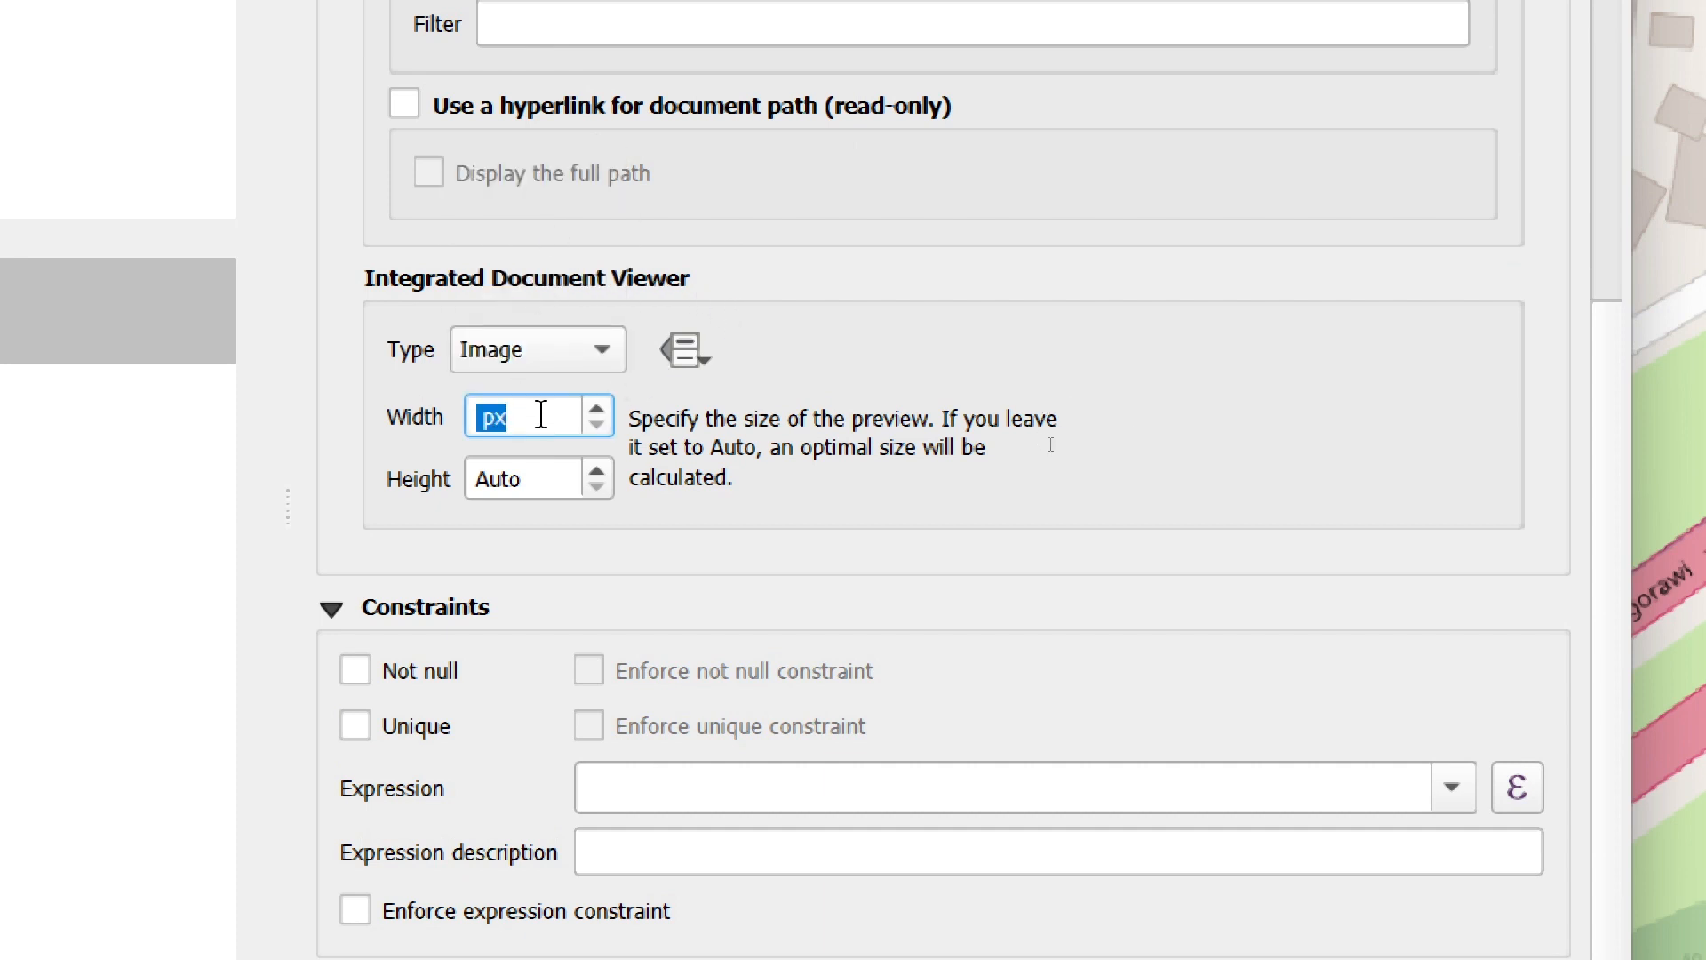
click(541, 415)
key(Left)
key(Left)
key(Left)
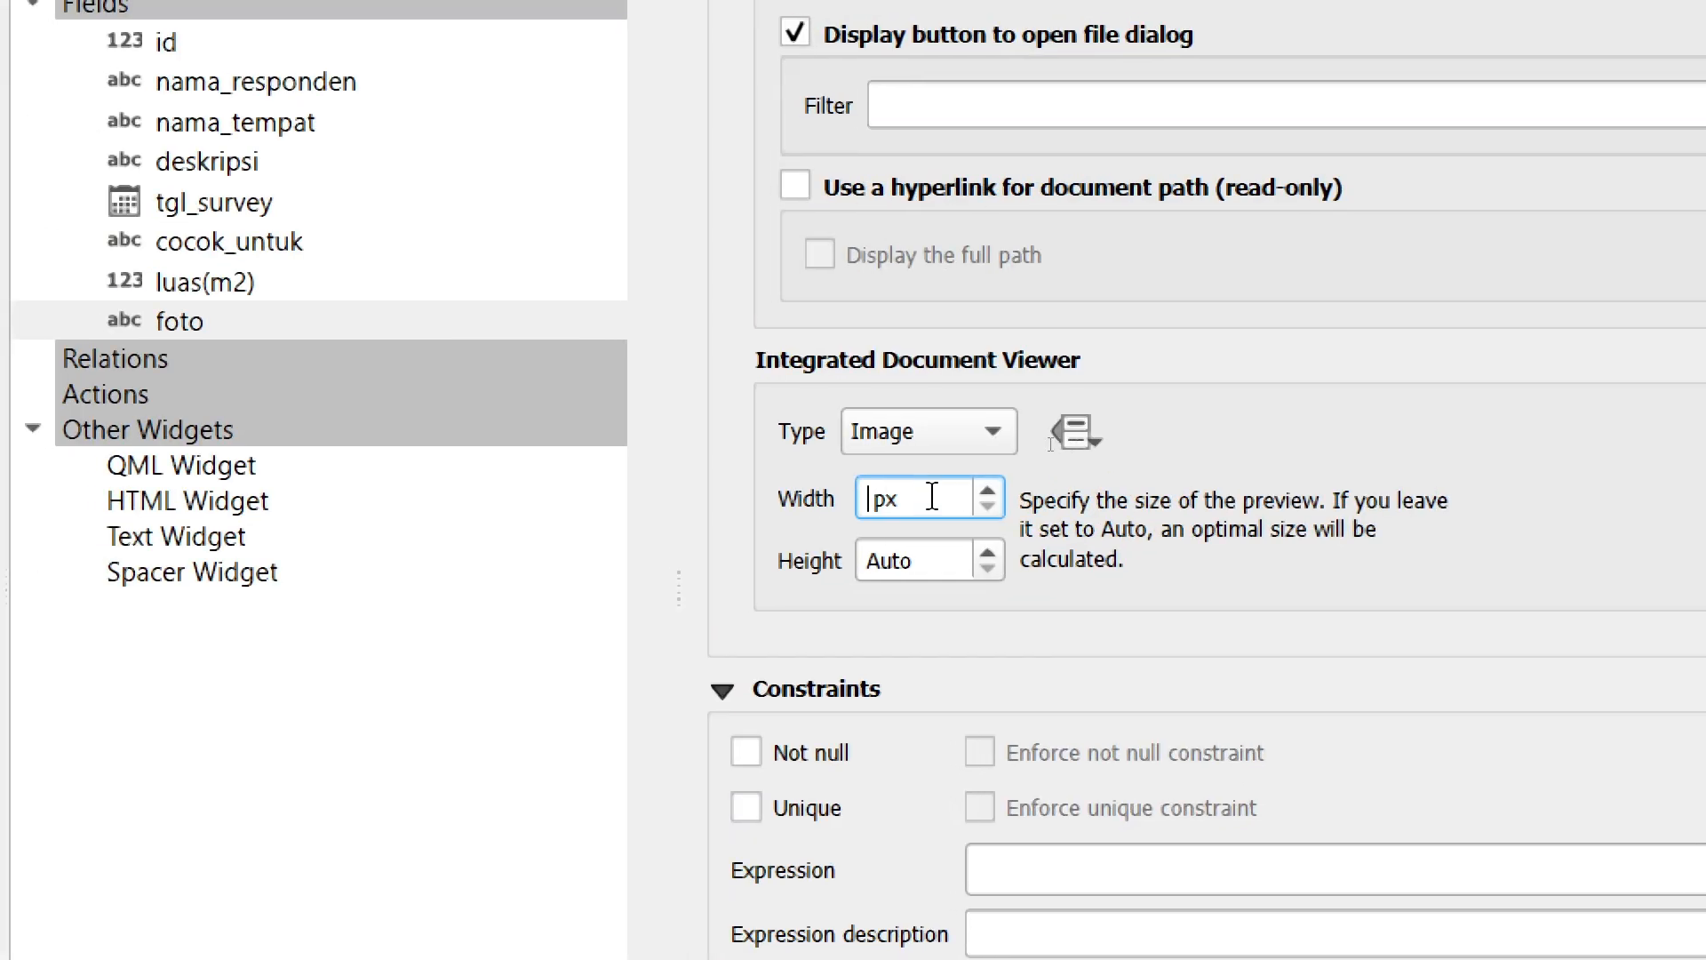
text(720)
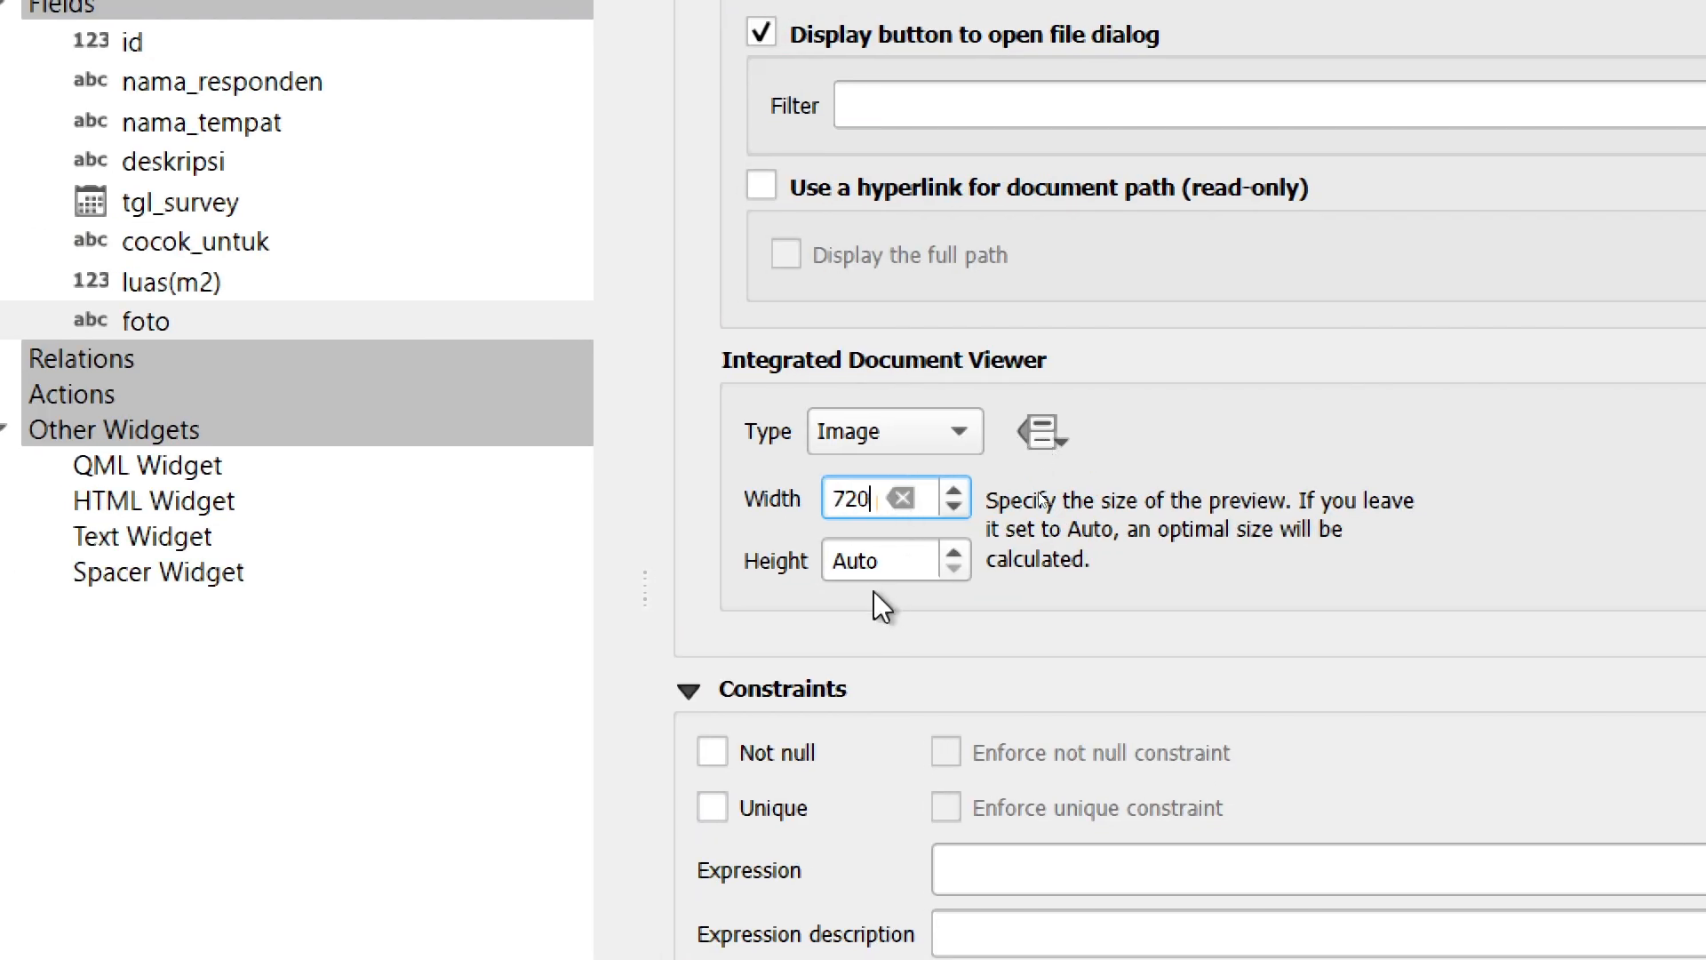
- Set the foto preview height and width to 0 px and apply the form settings
double_click(891, 562)
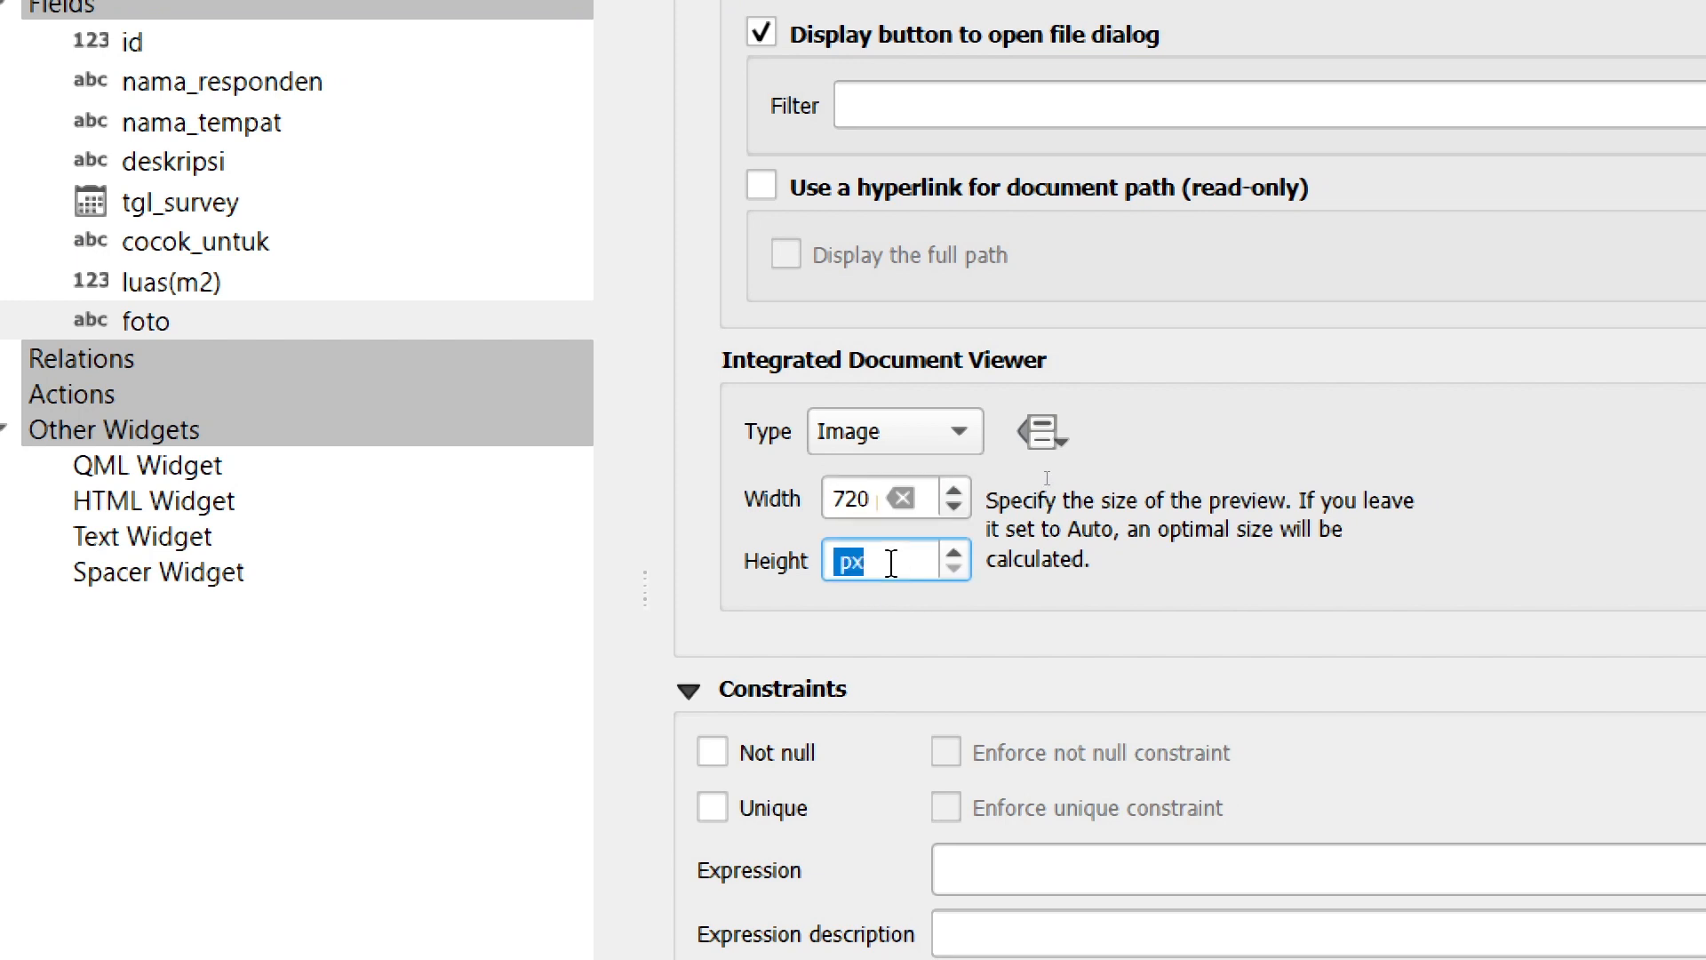
key(Left)
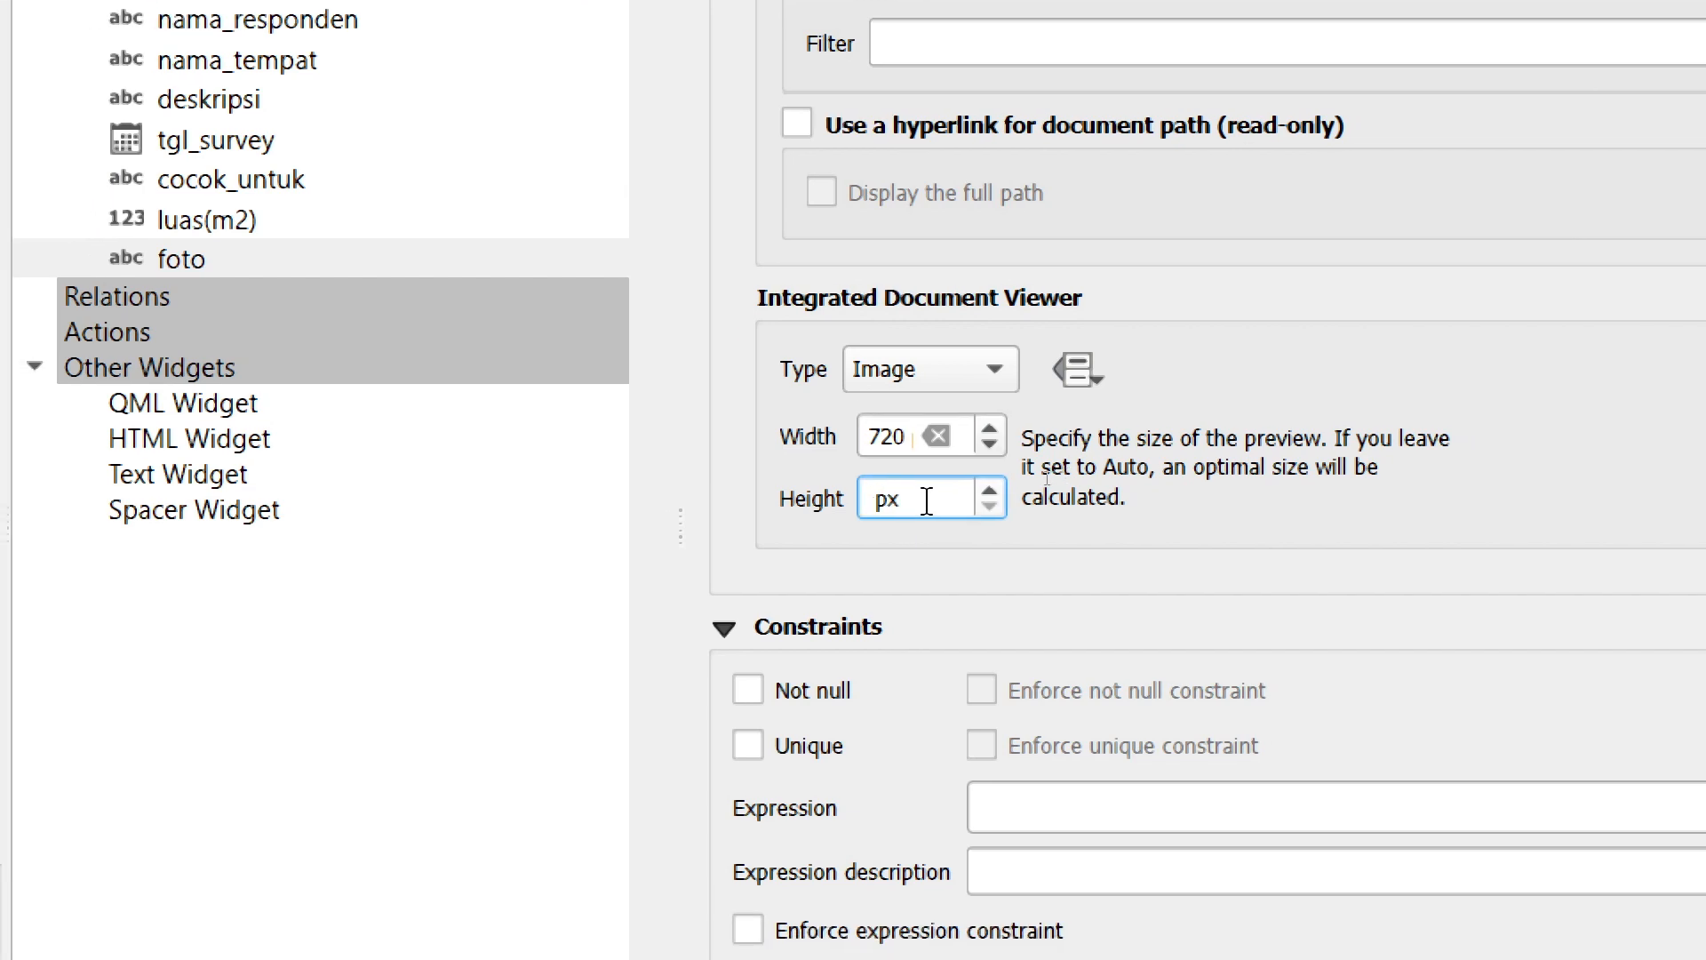
text(720)
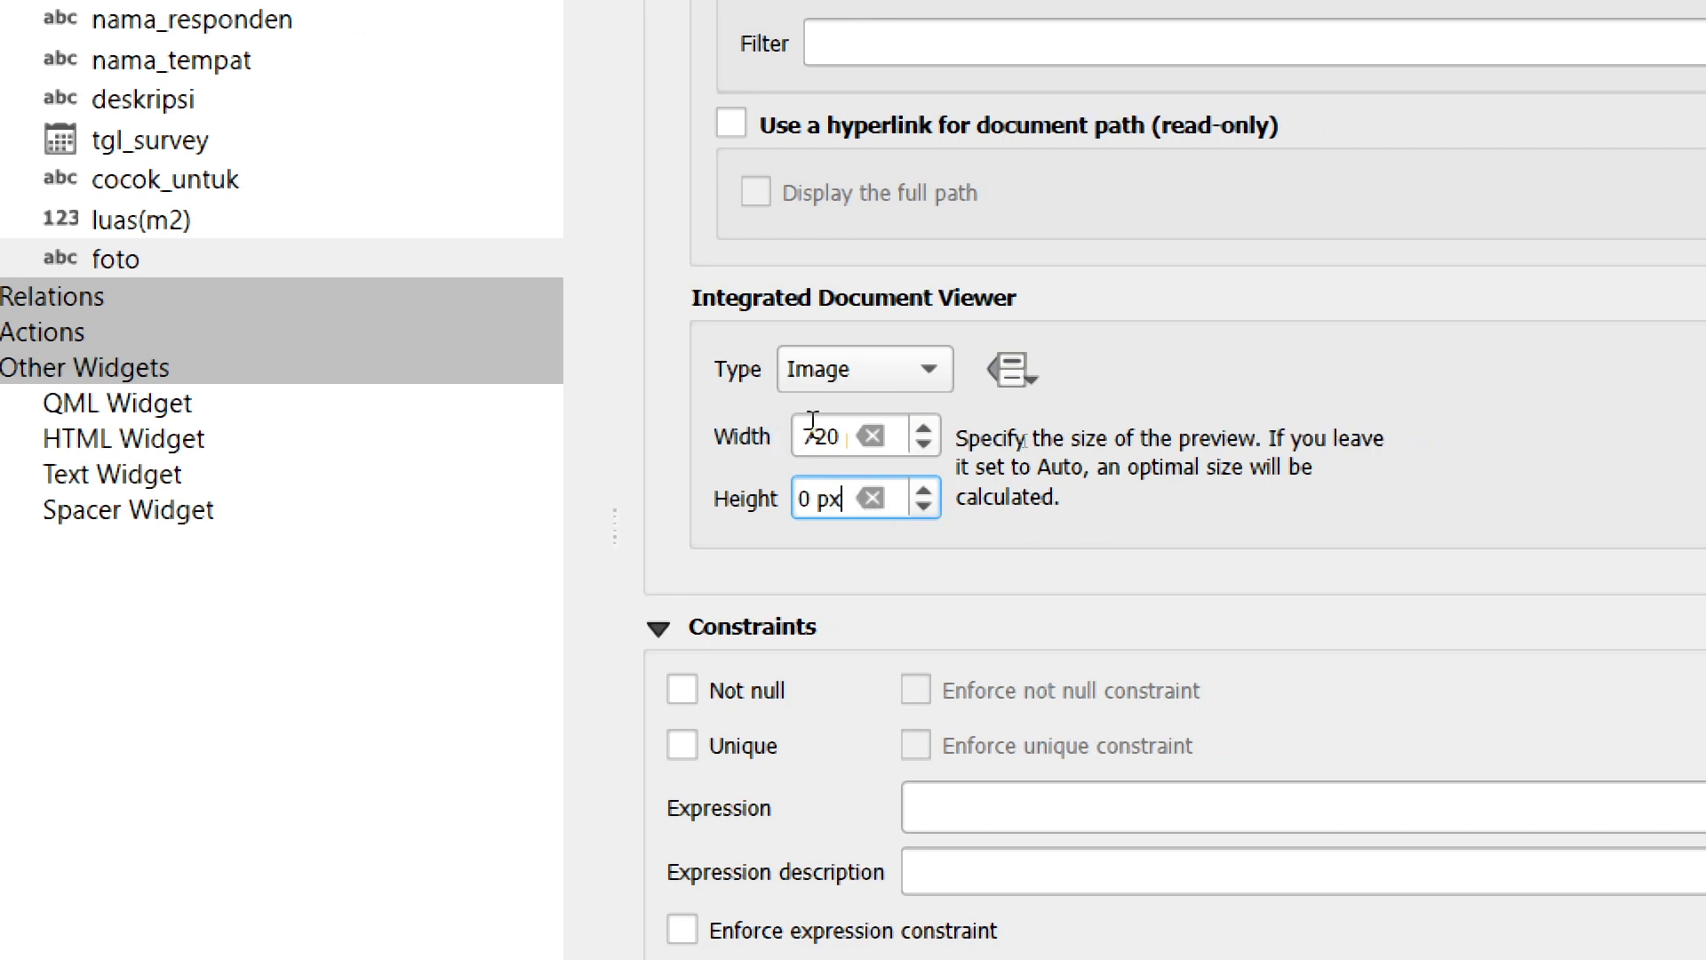
click(863, 436)
key(BackSpace)
key(BackSpace)
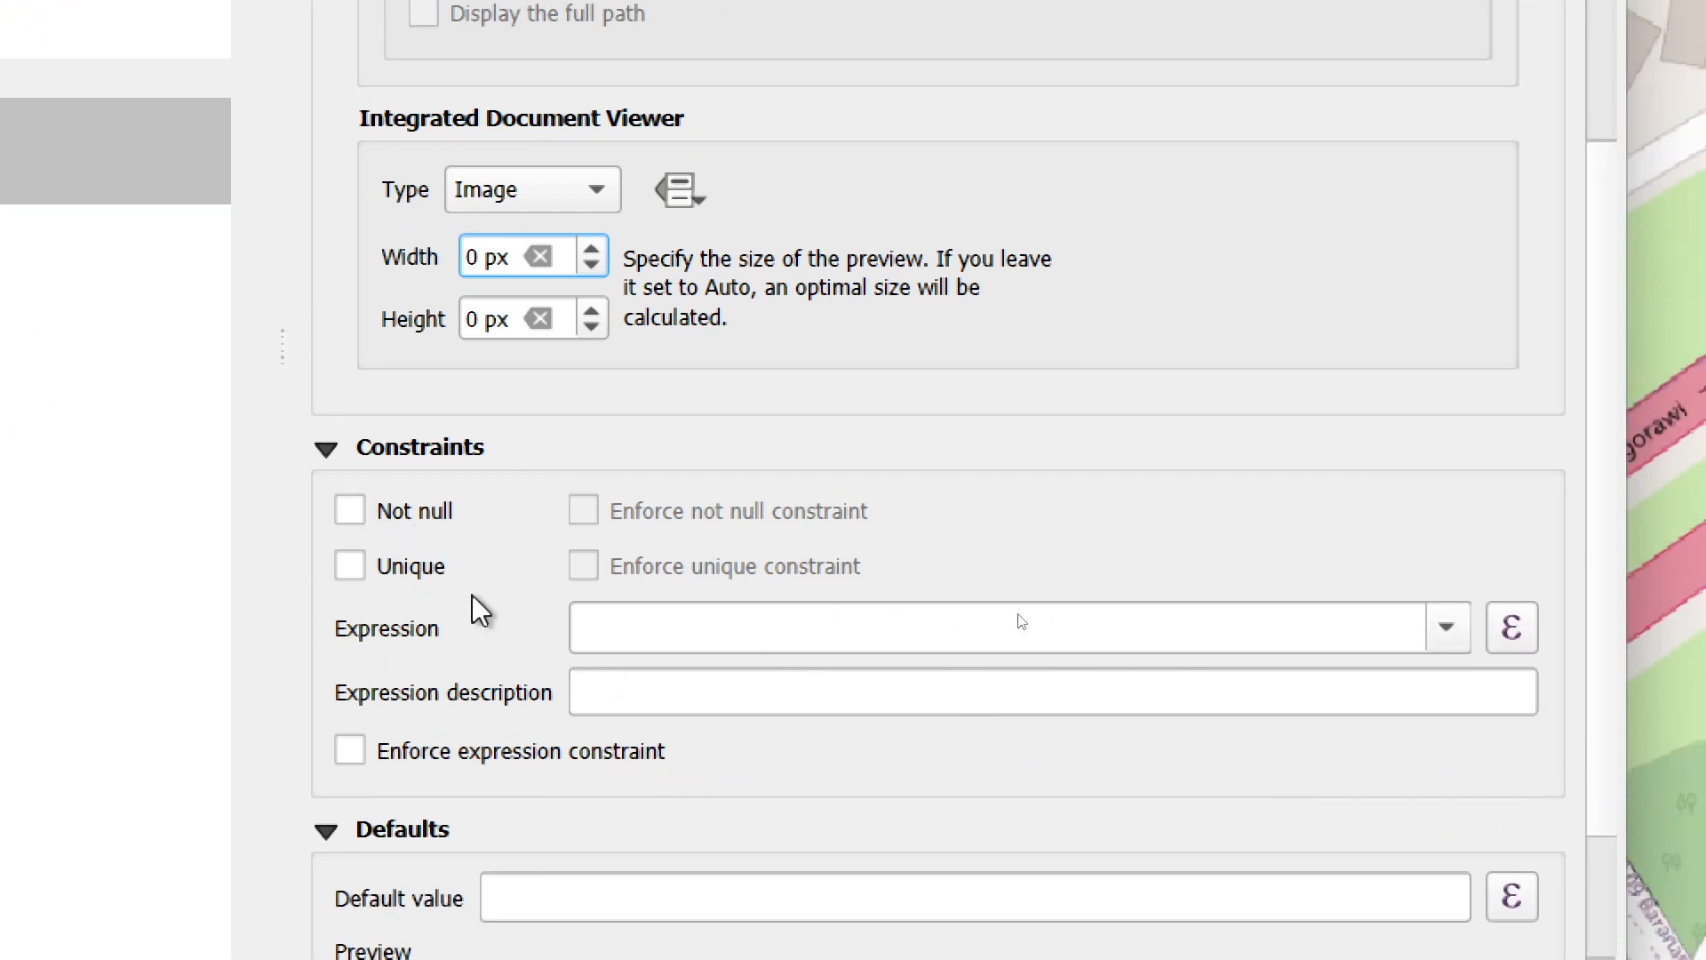
scroll(644, 911, down, 4)
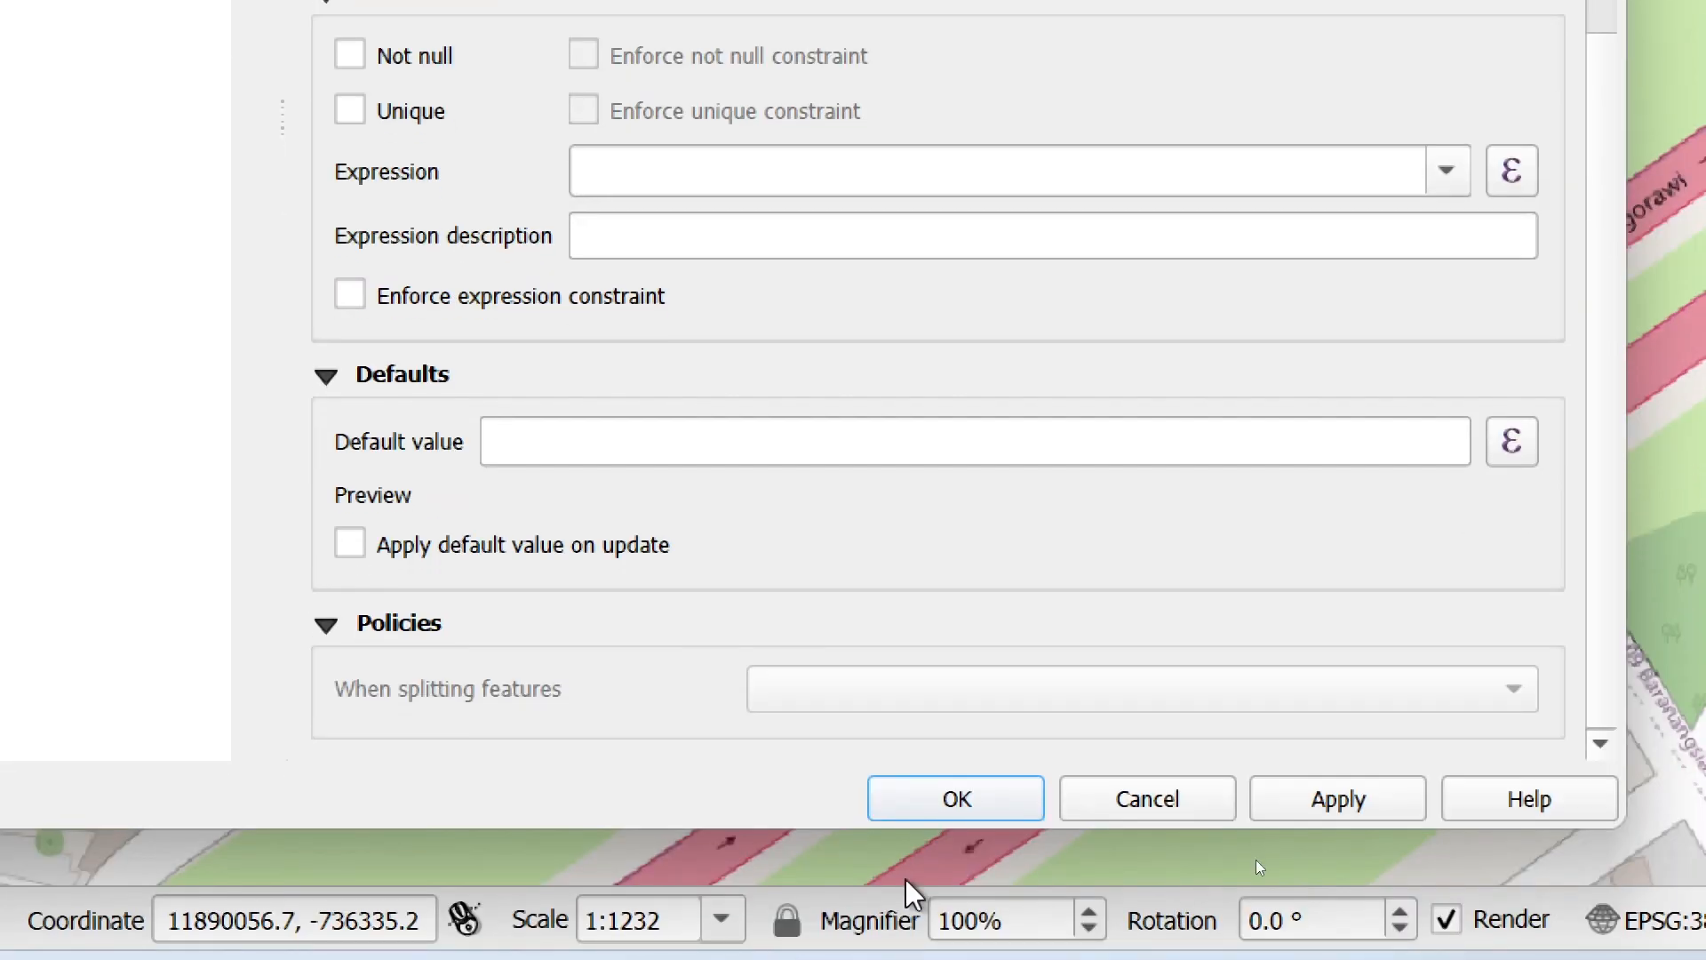
click(1386, 800)
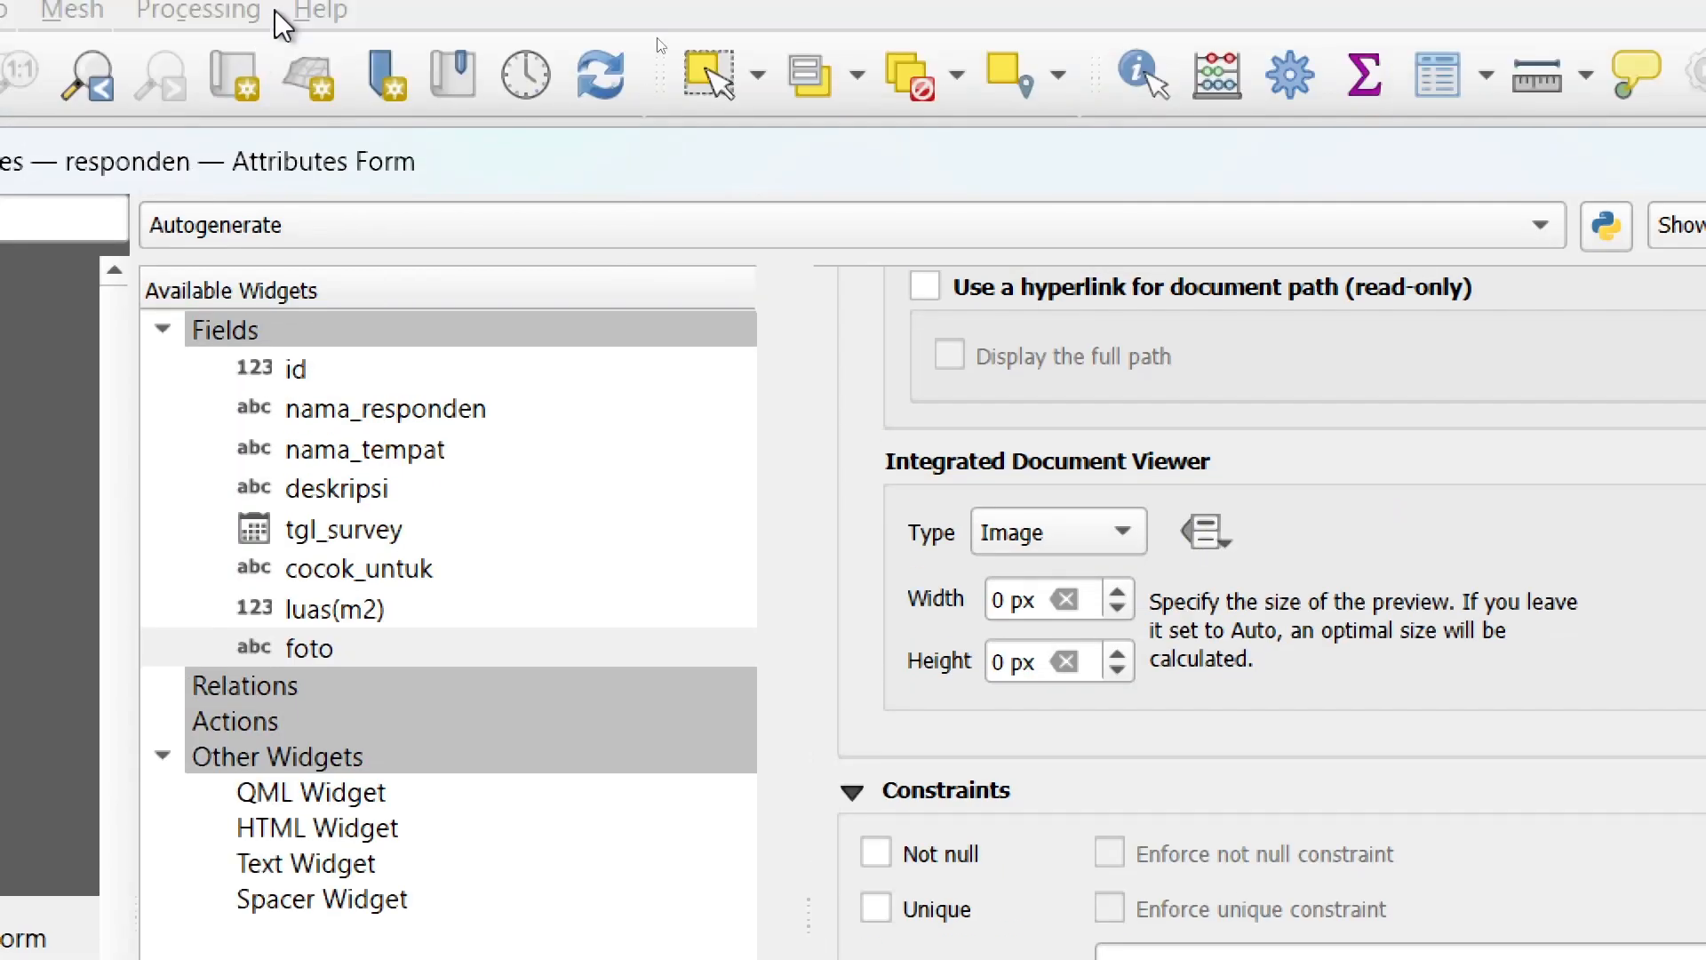
- Switch the attributes form layout from Autogenerate to Drag and Drop Designer
click(882, 237)
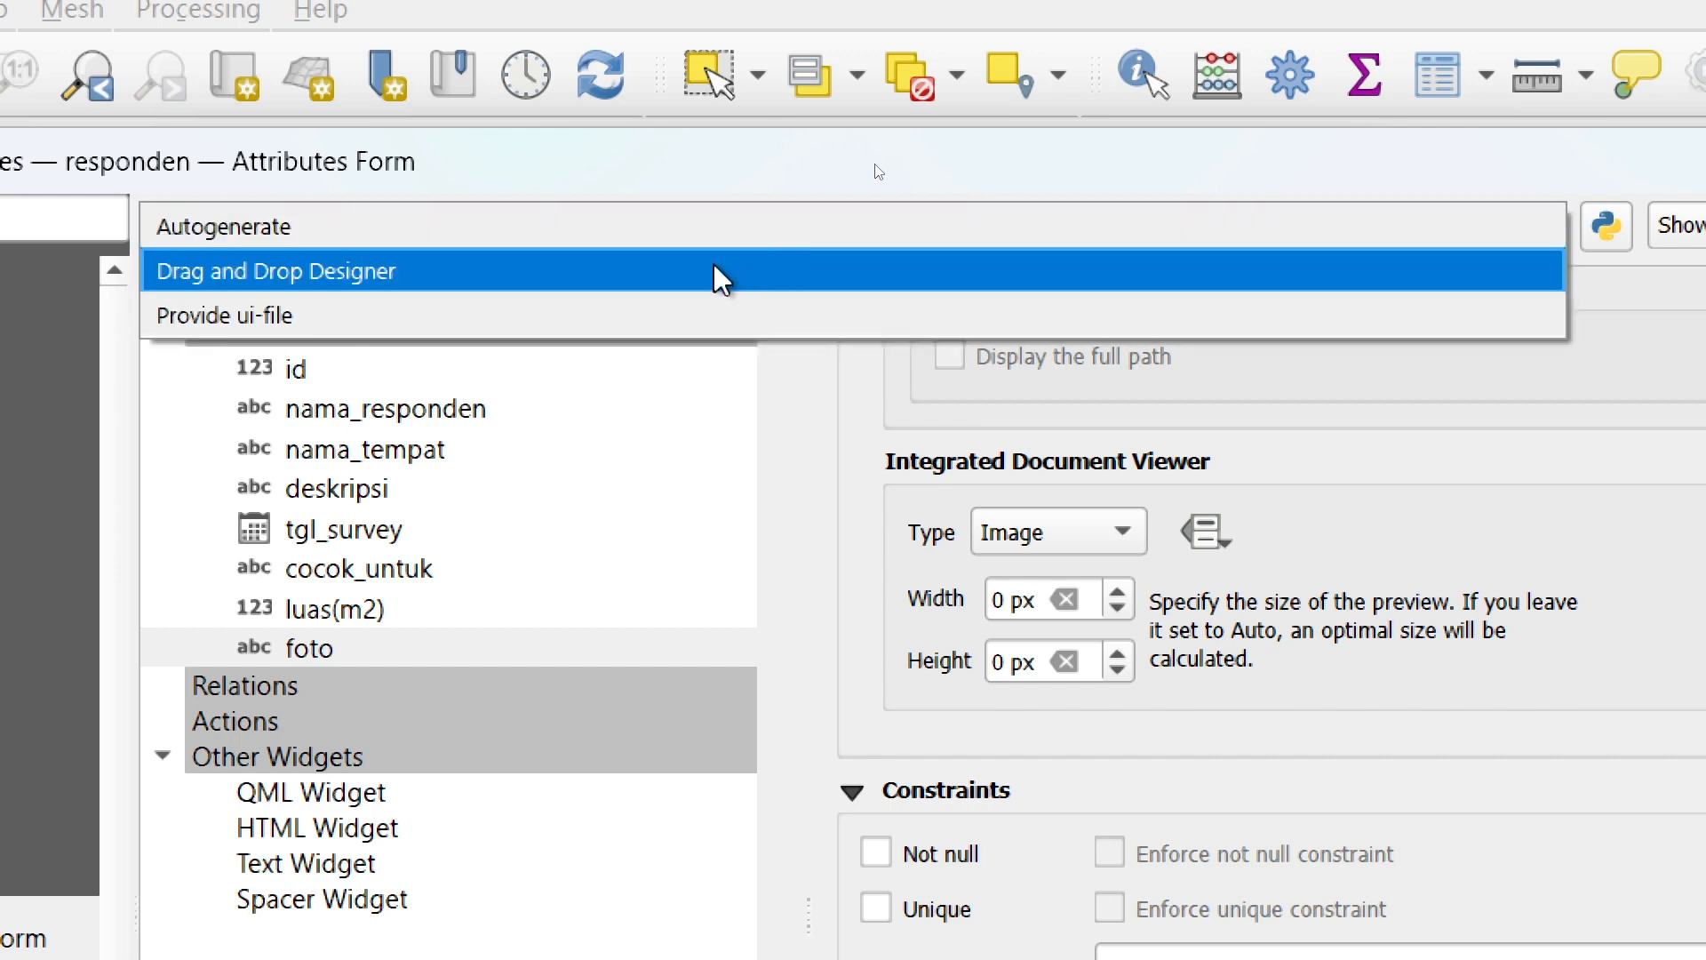
click(621, 239)
click(625, 238)
click(599, 271)
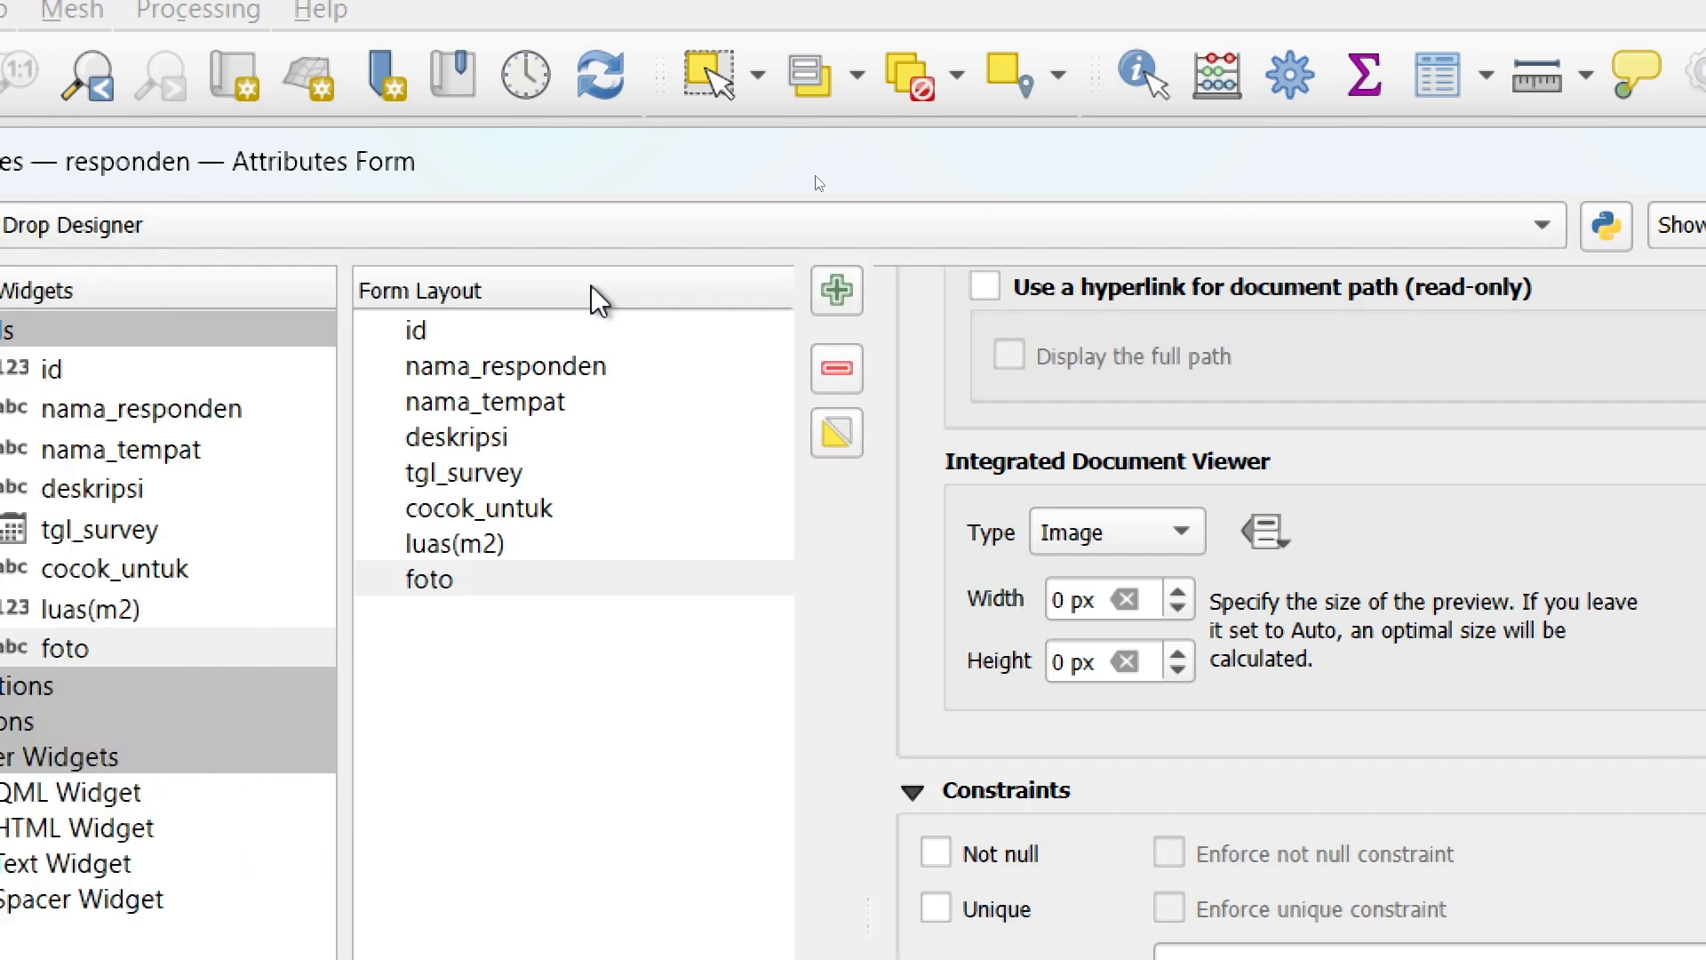
click(571, 341)
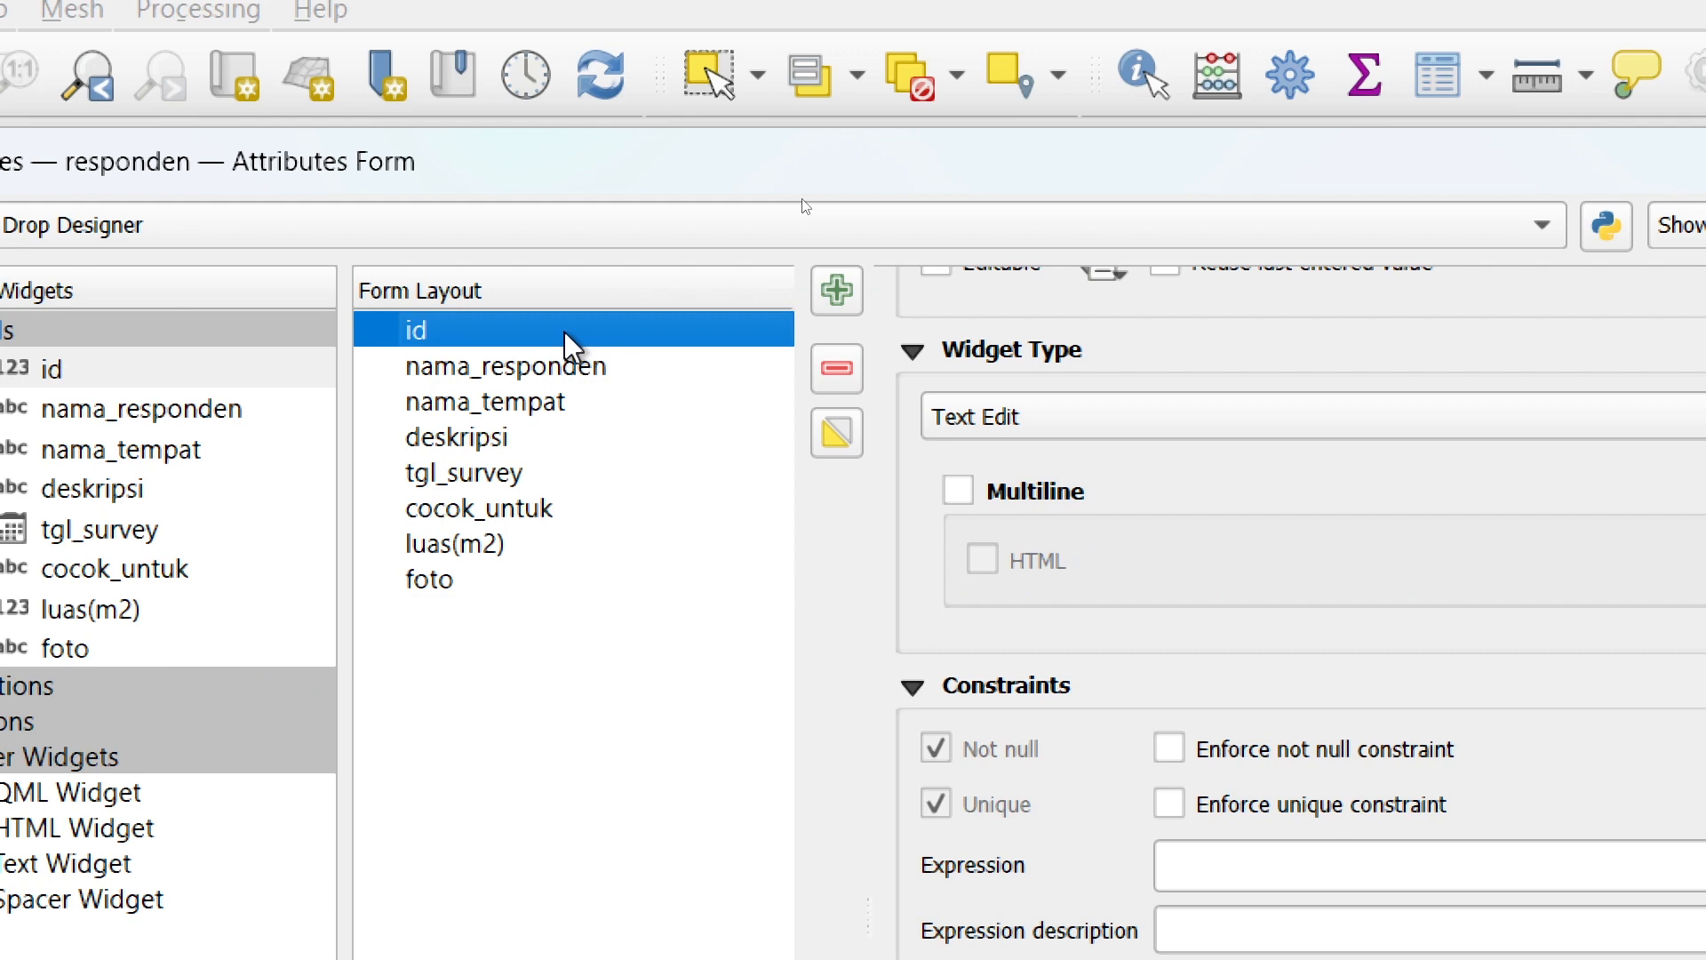
click(567, 378)
click(576, 411)
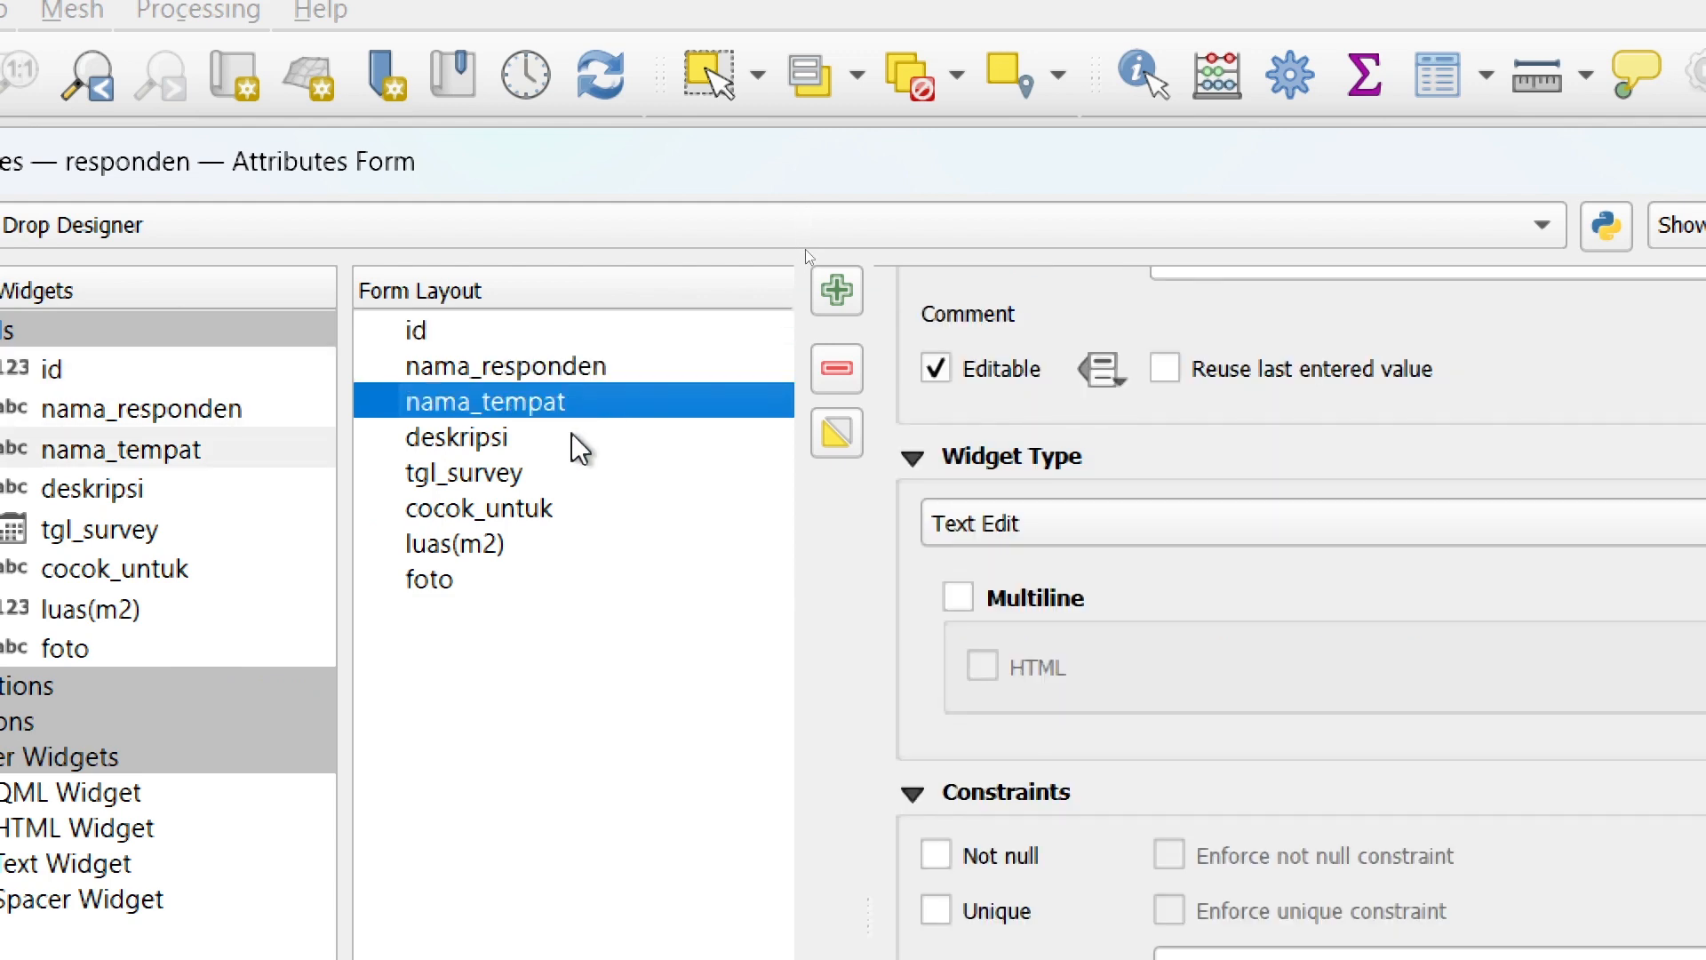
click(548, 816)
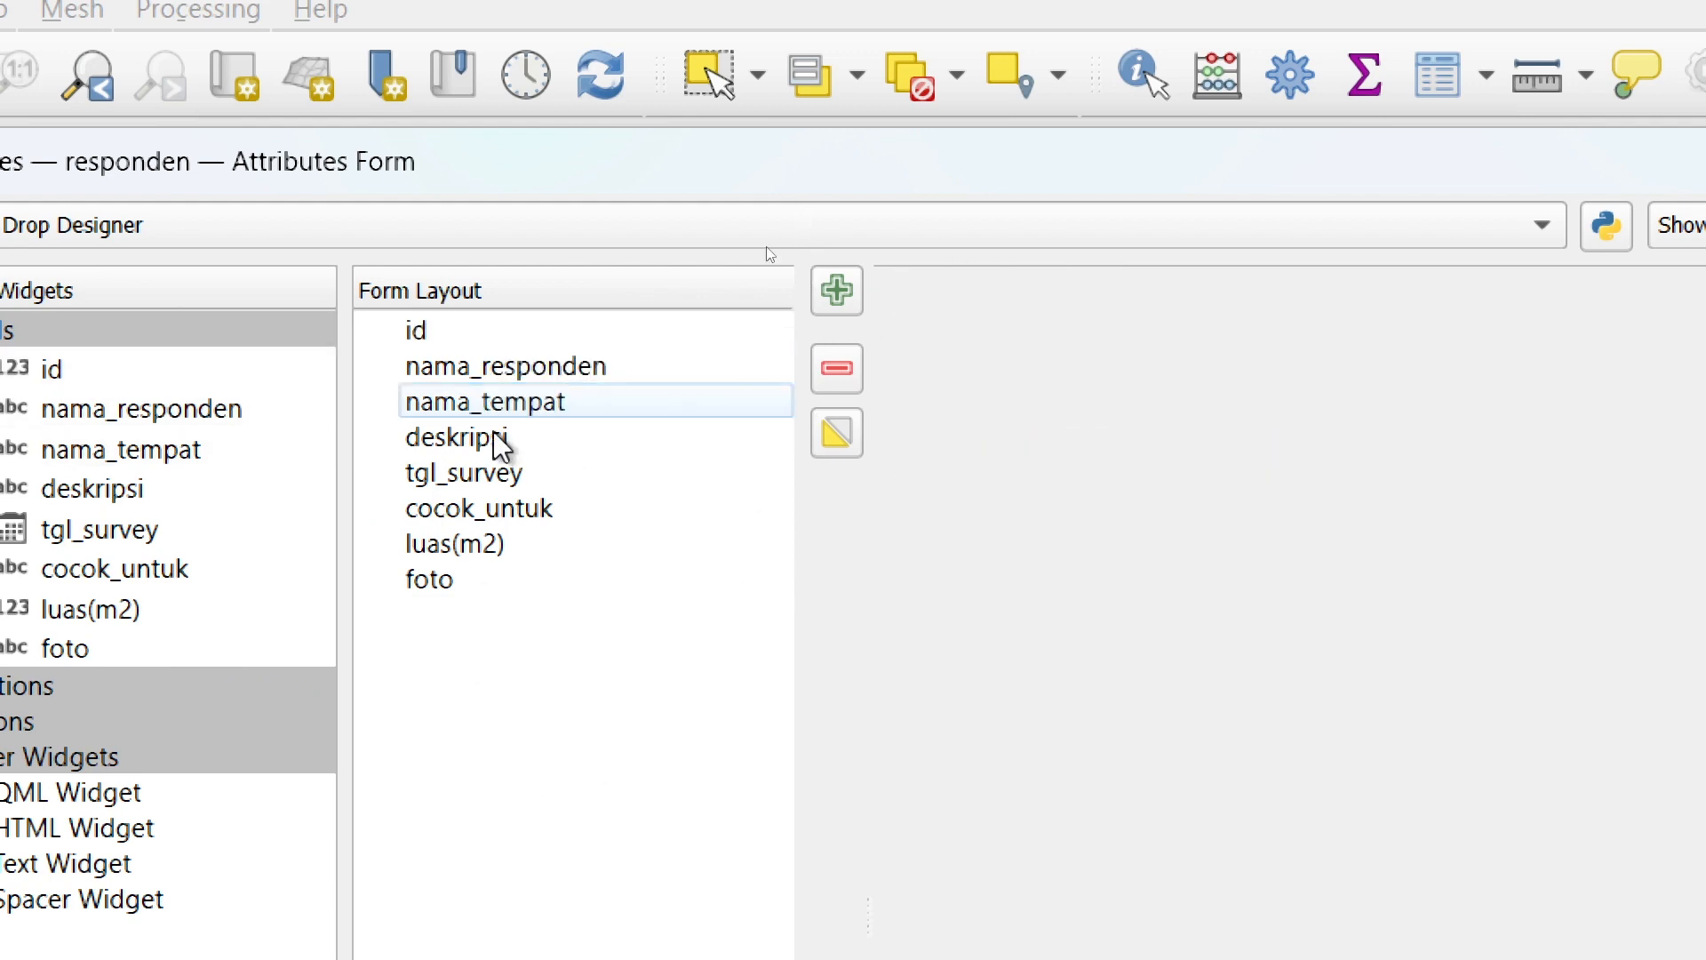
- Add a one-column tab container labelled Profil Responden to the form layout
click(576, 331)
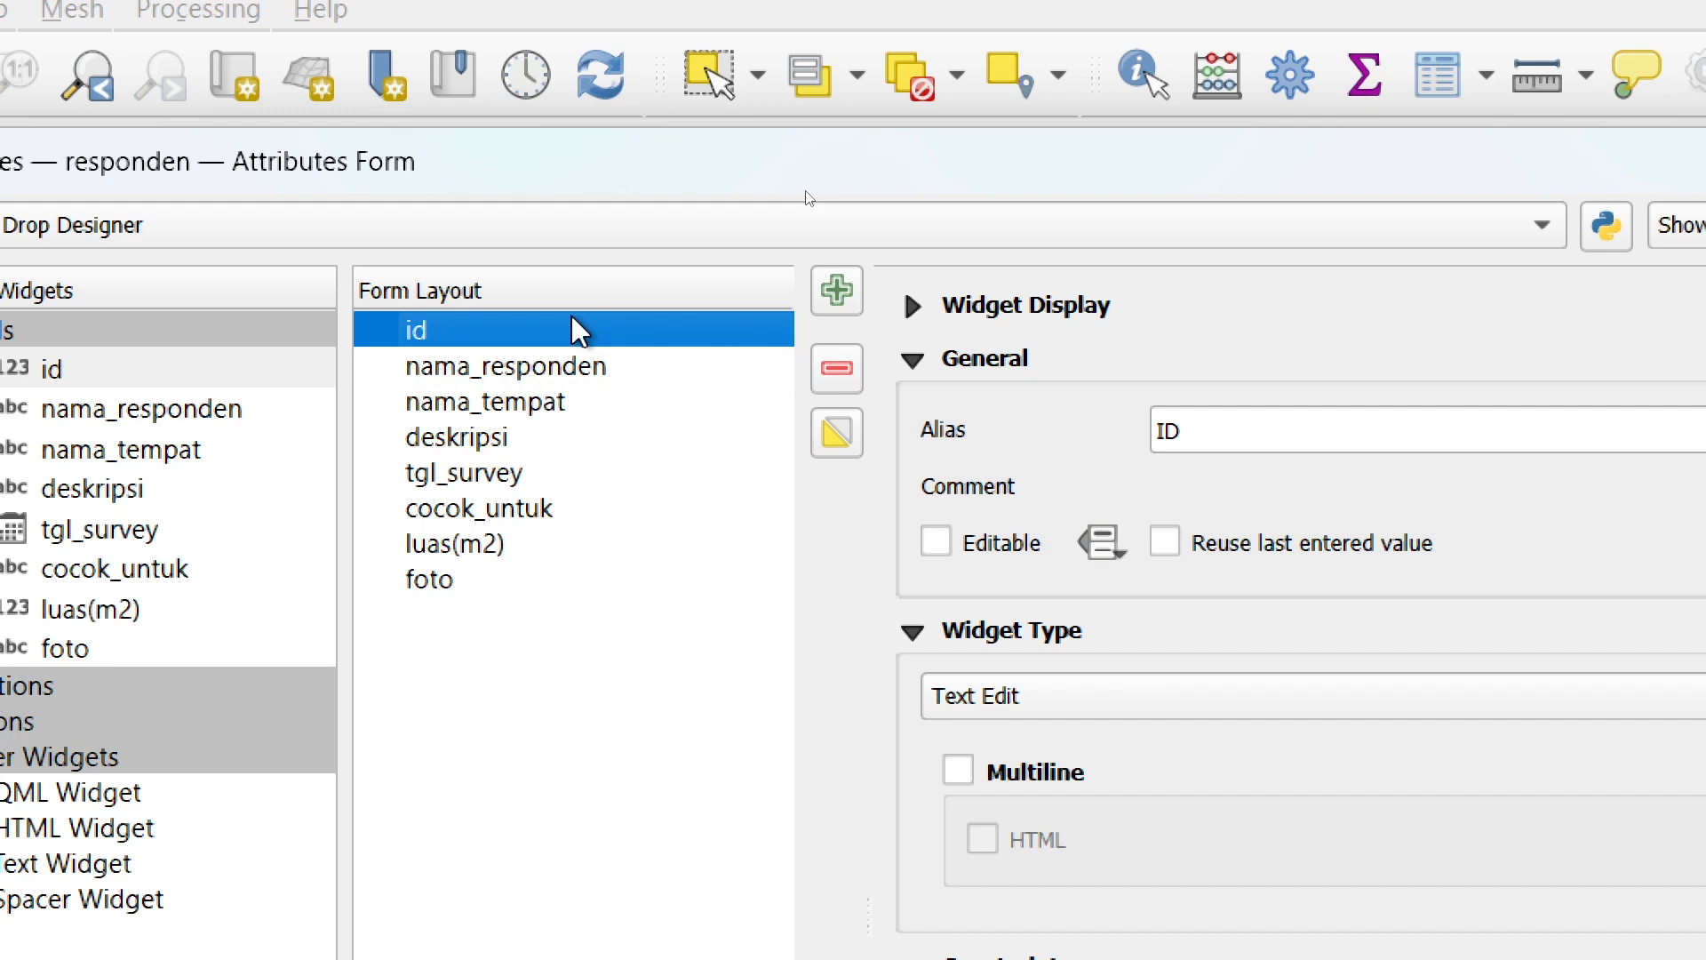
click(839, 296)
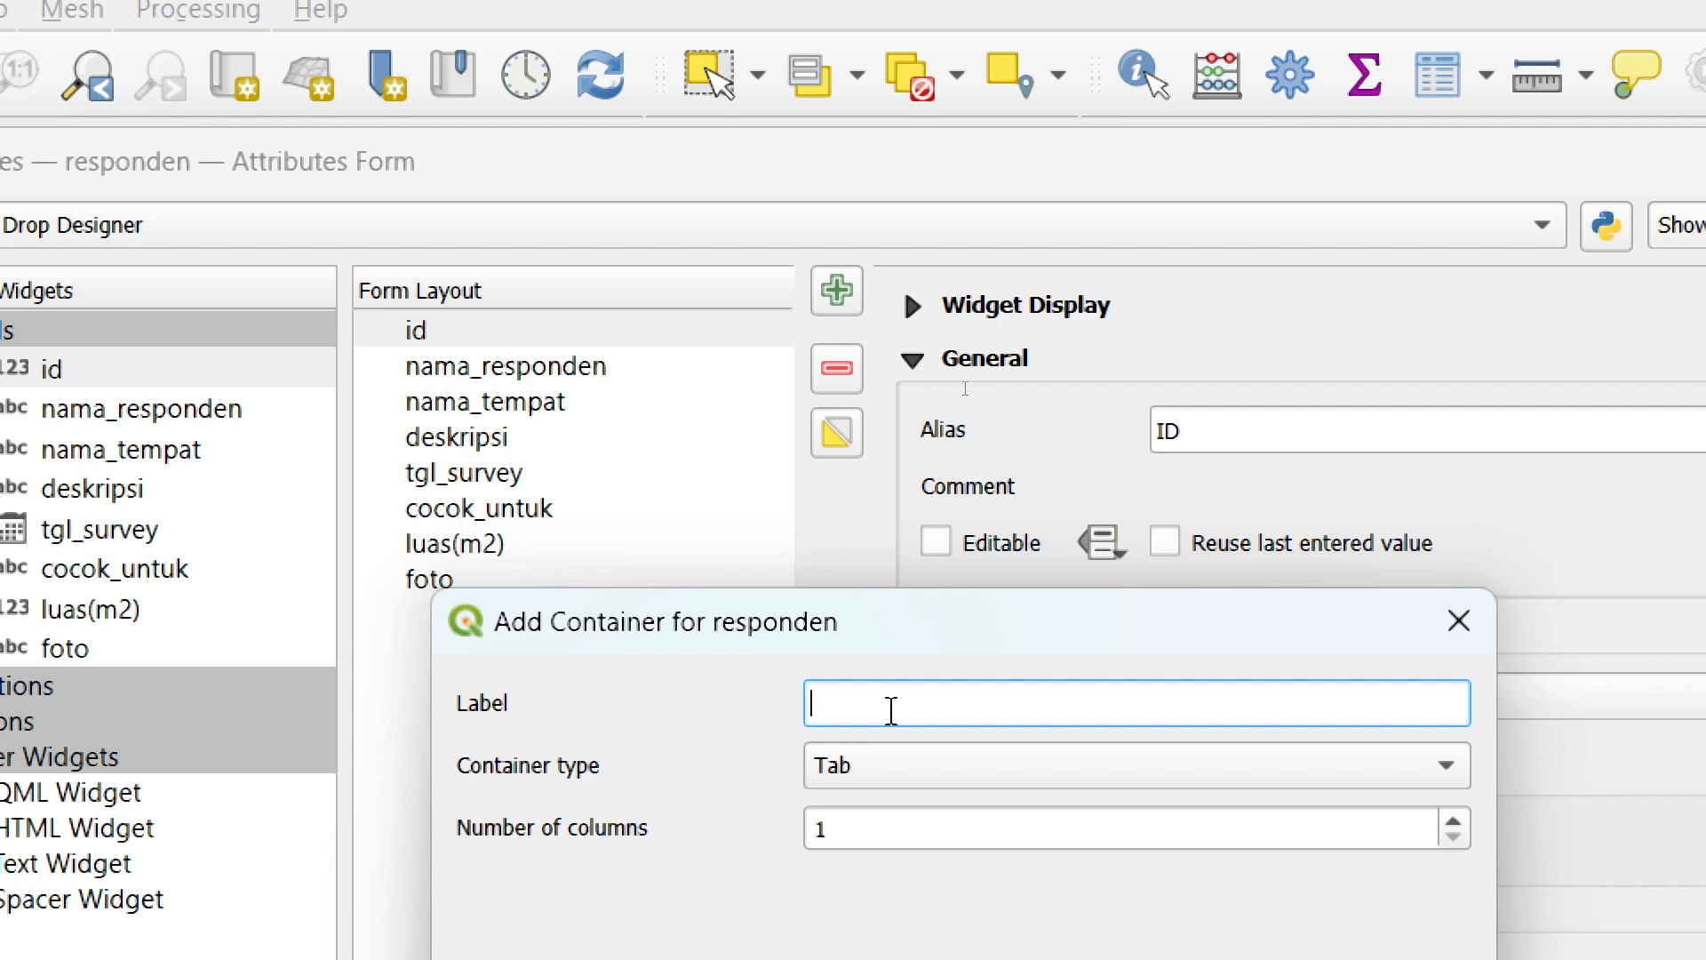
text(Profil Resp)
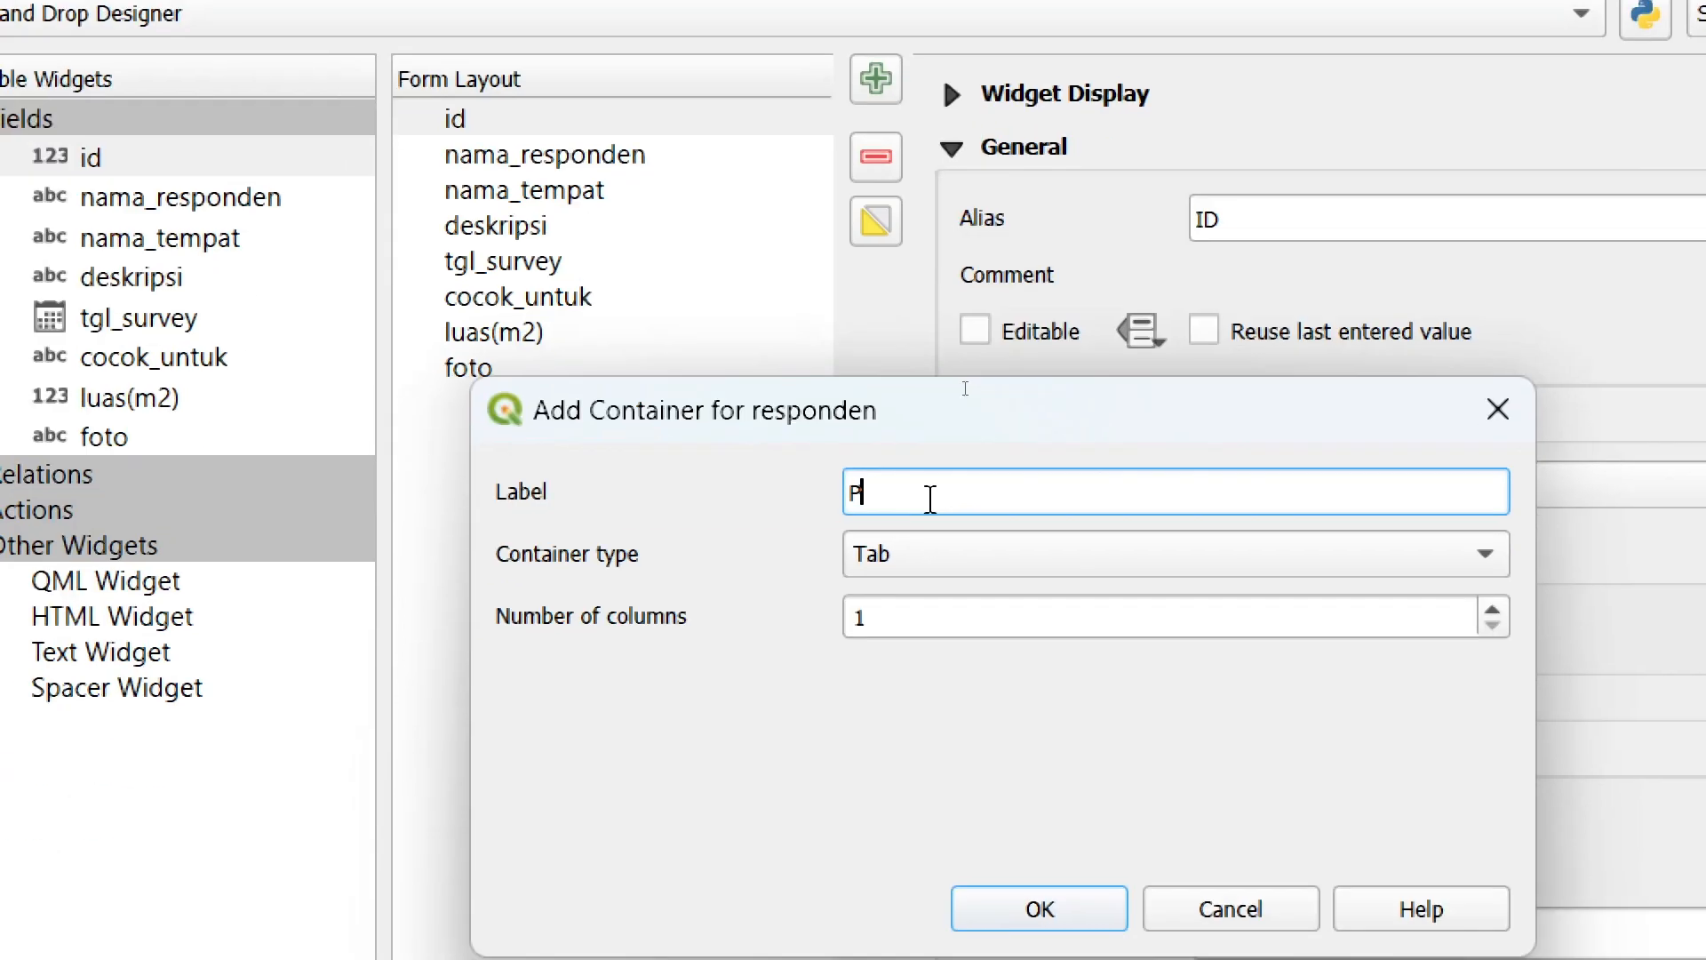
text(onden)
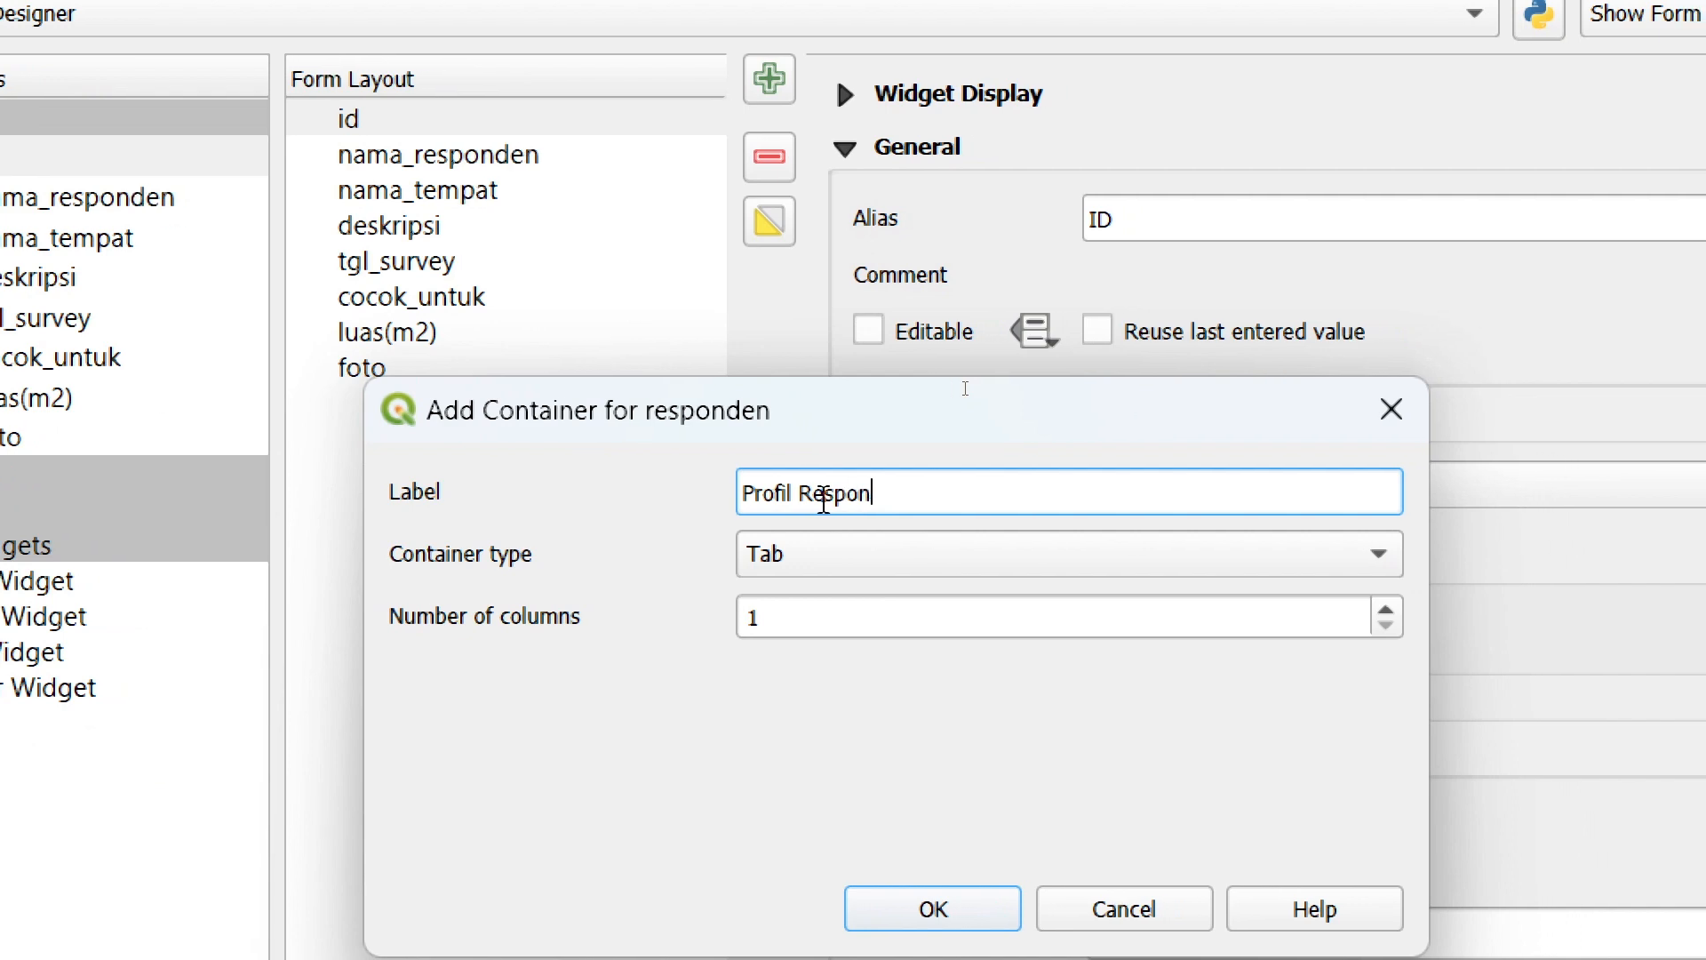
click(938, 899)
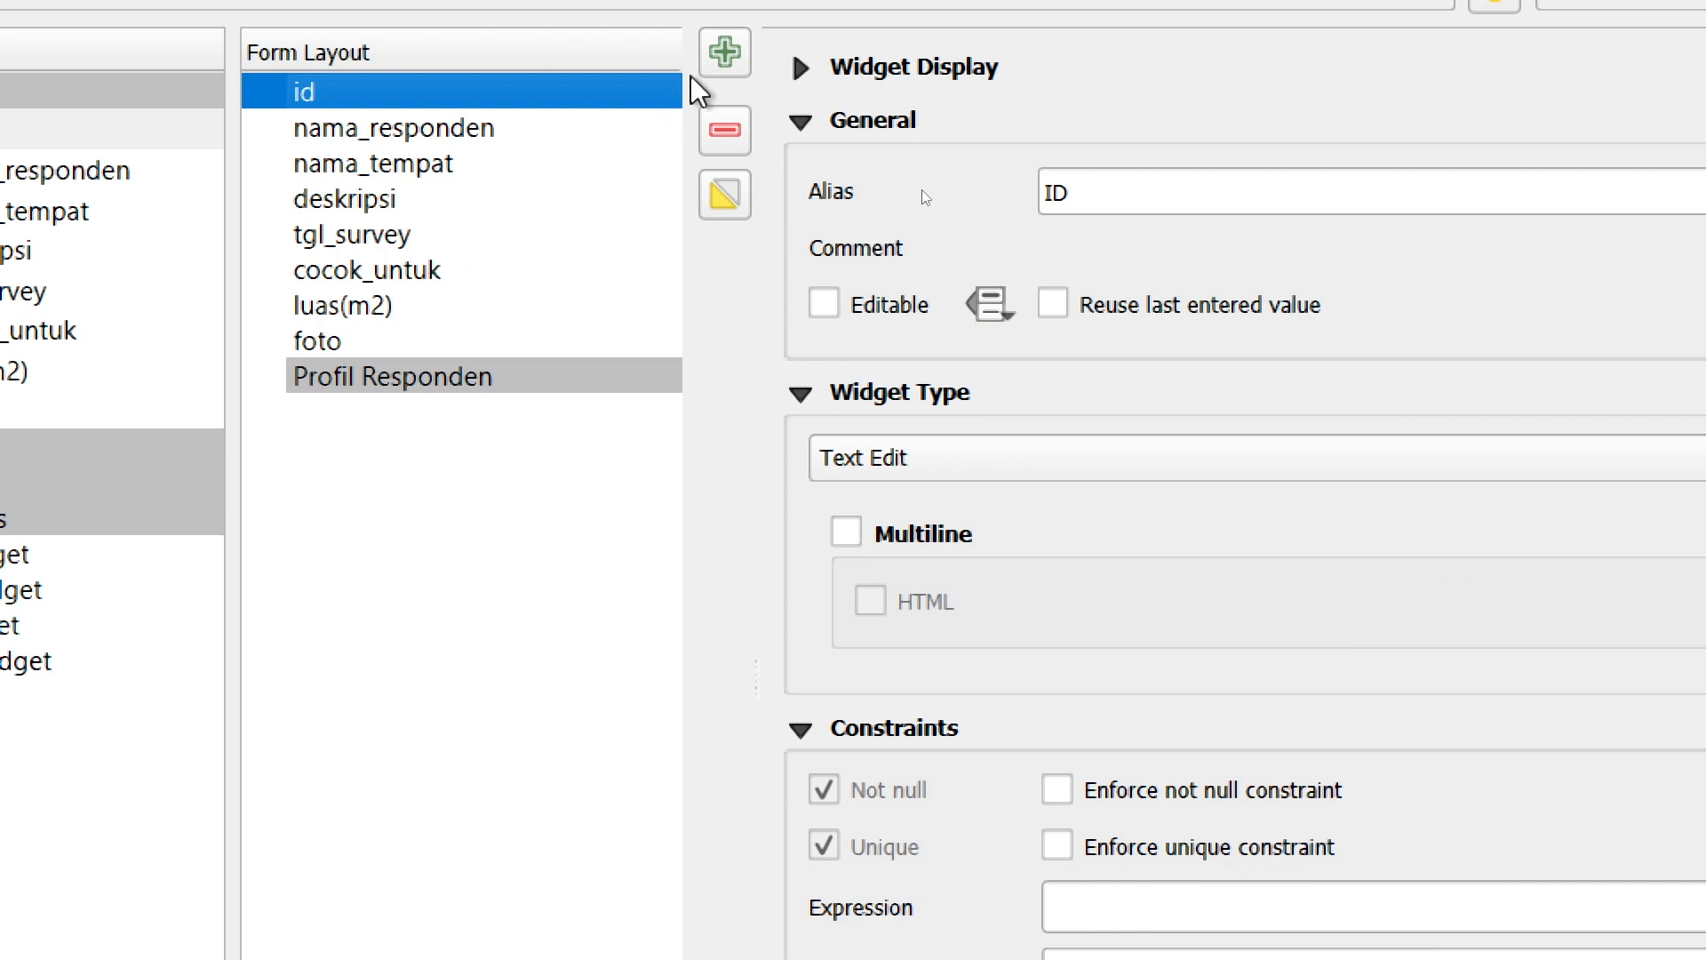
- Add a one-column tab container labelled Data Survey to the form layout
click(727, 64)
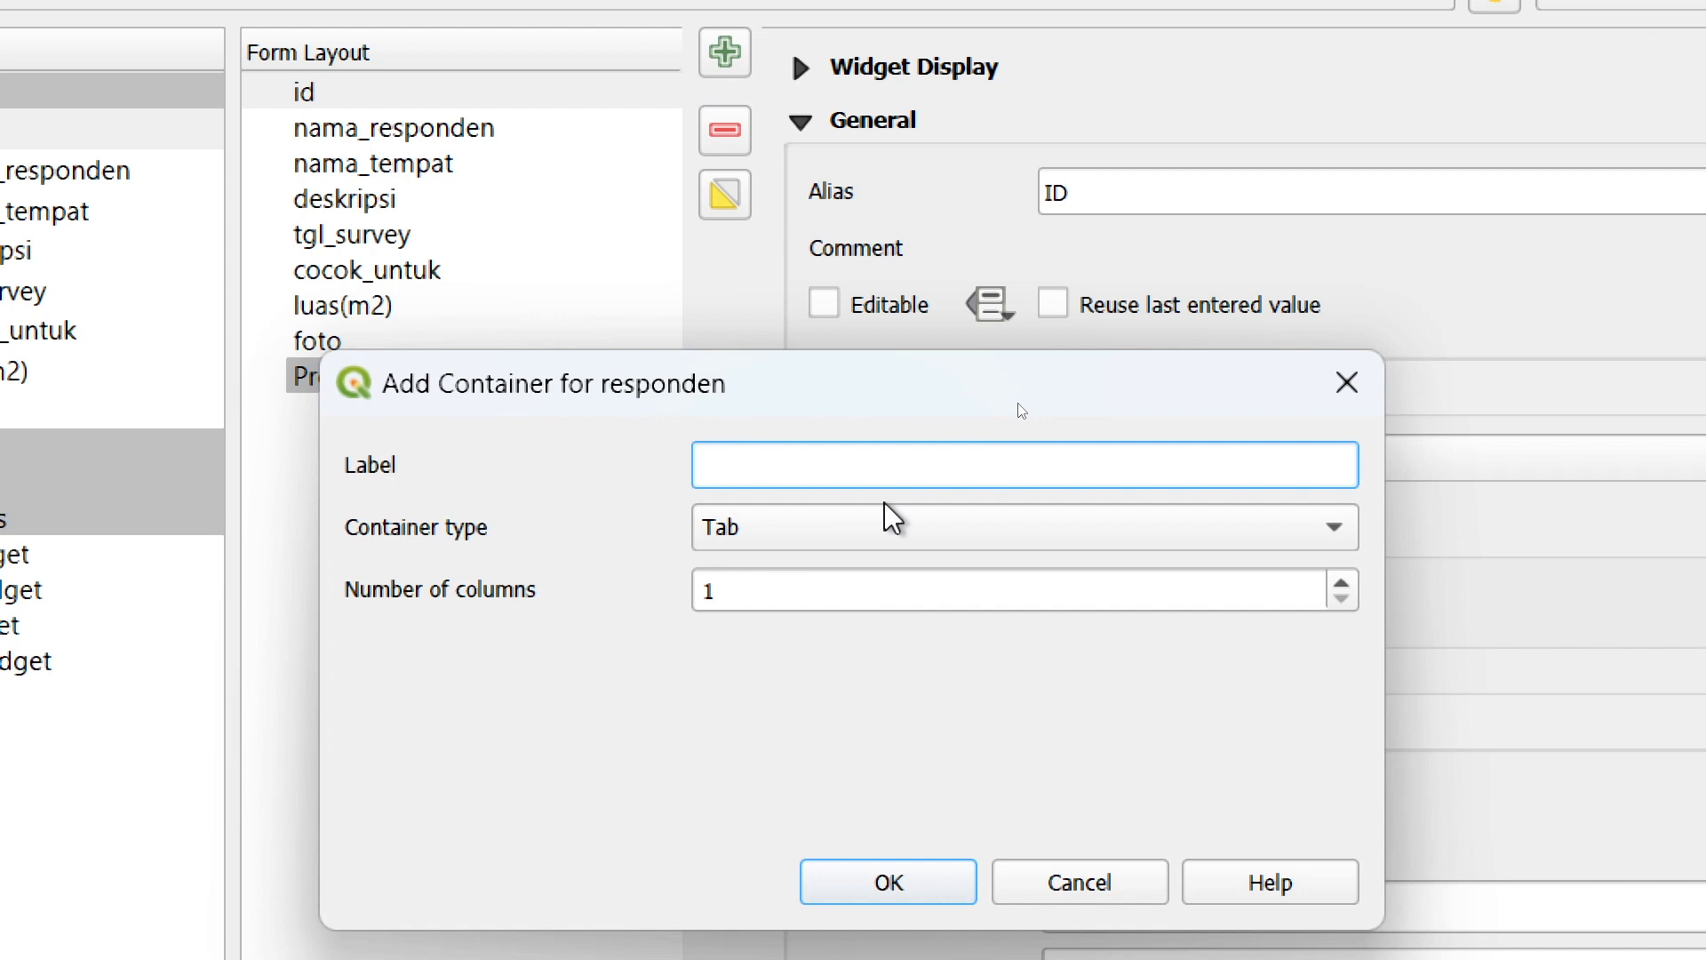
text(Data S)
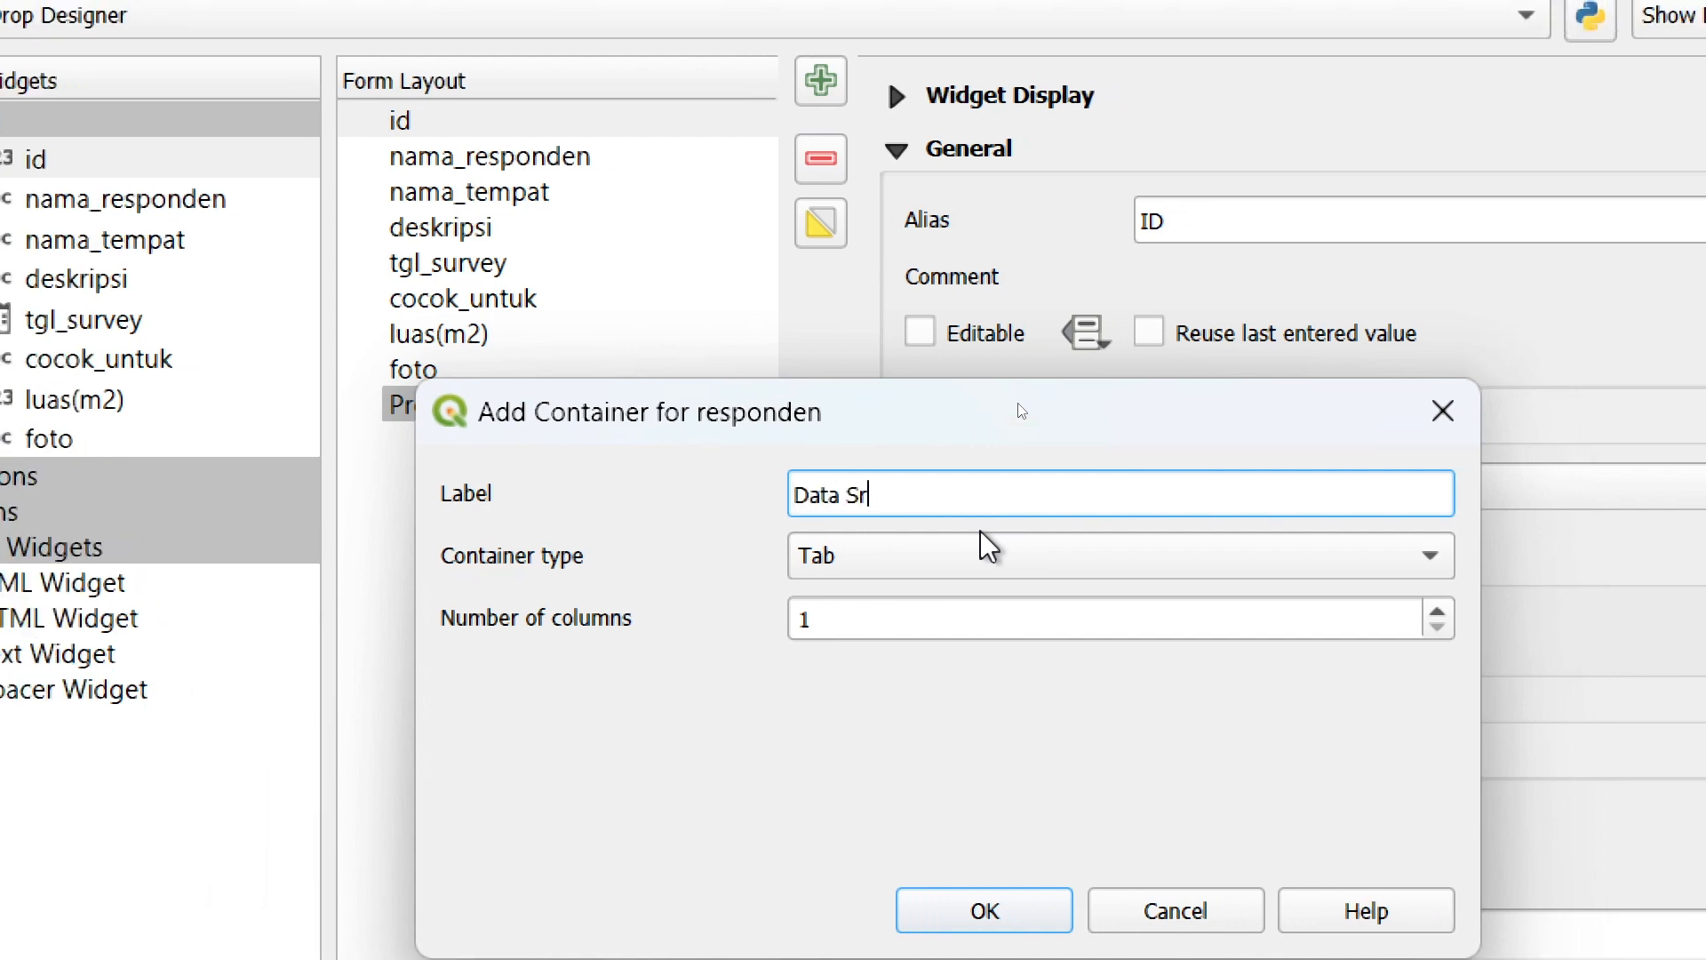
text(urvey)
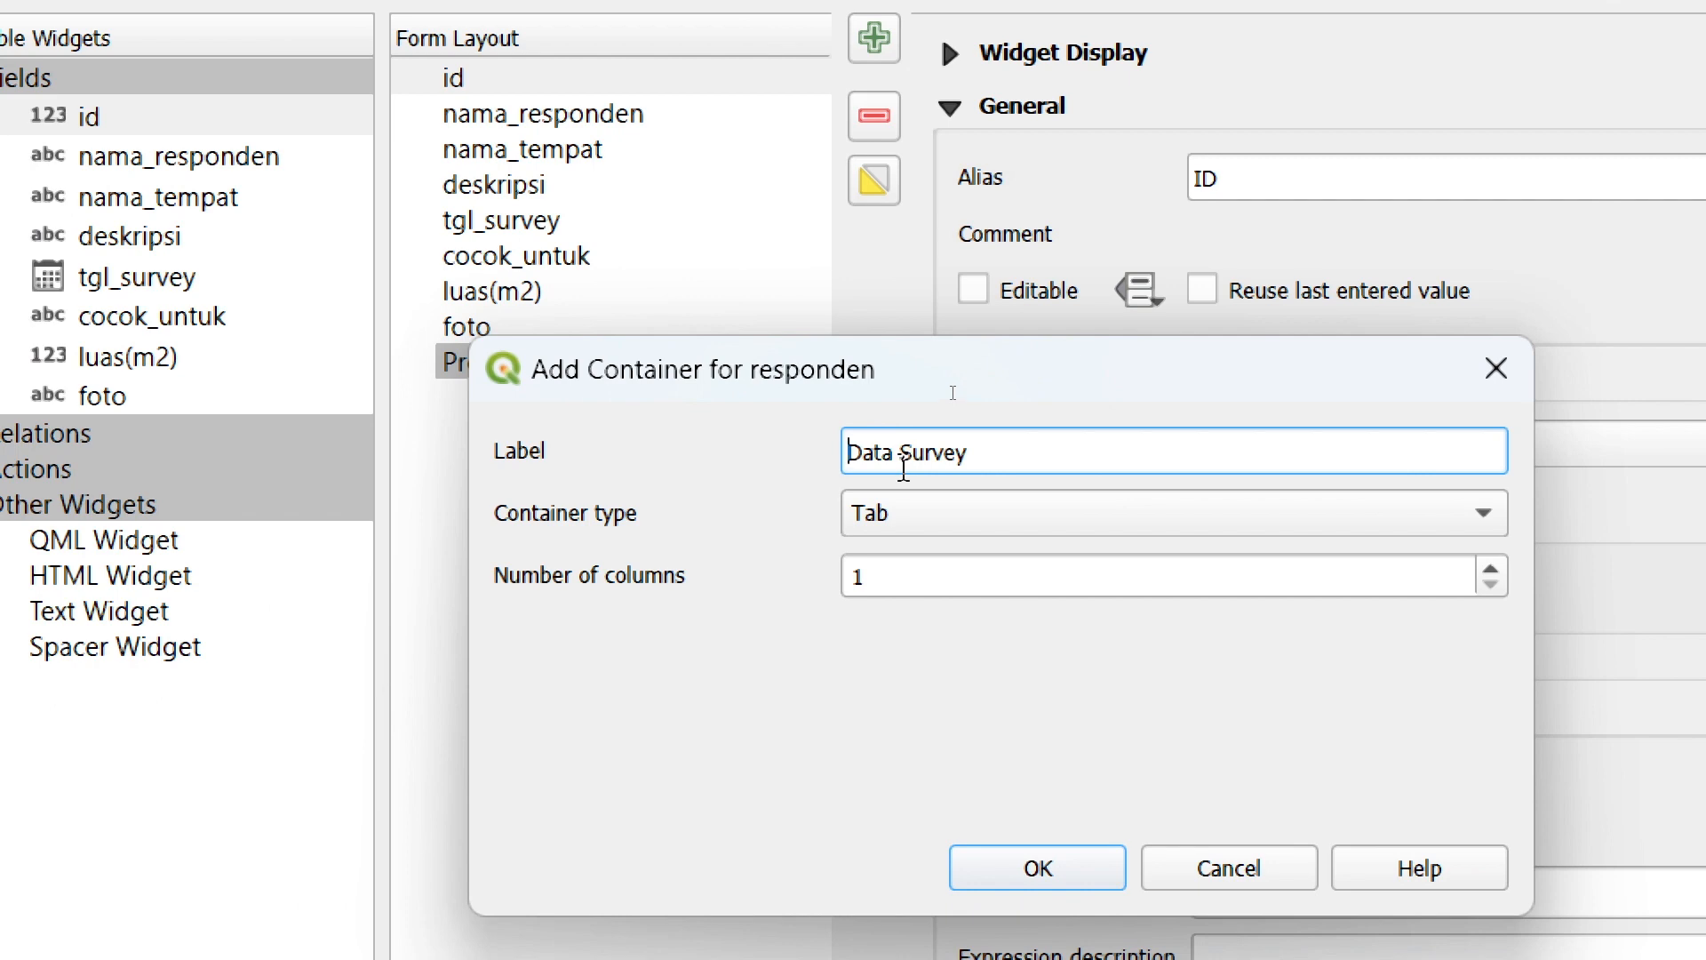
click(1062, 866)
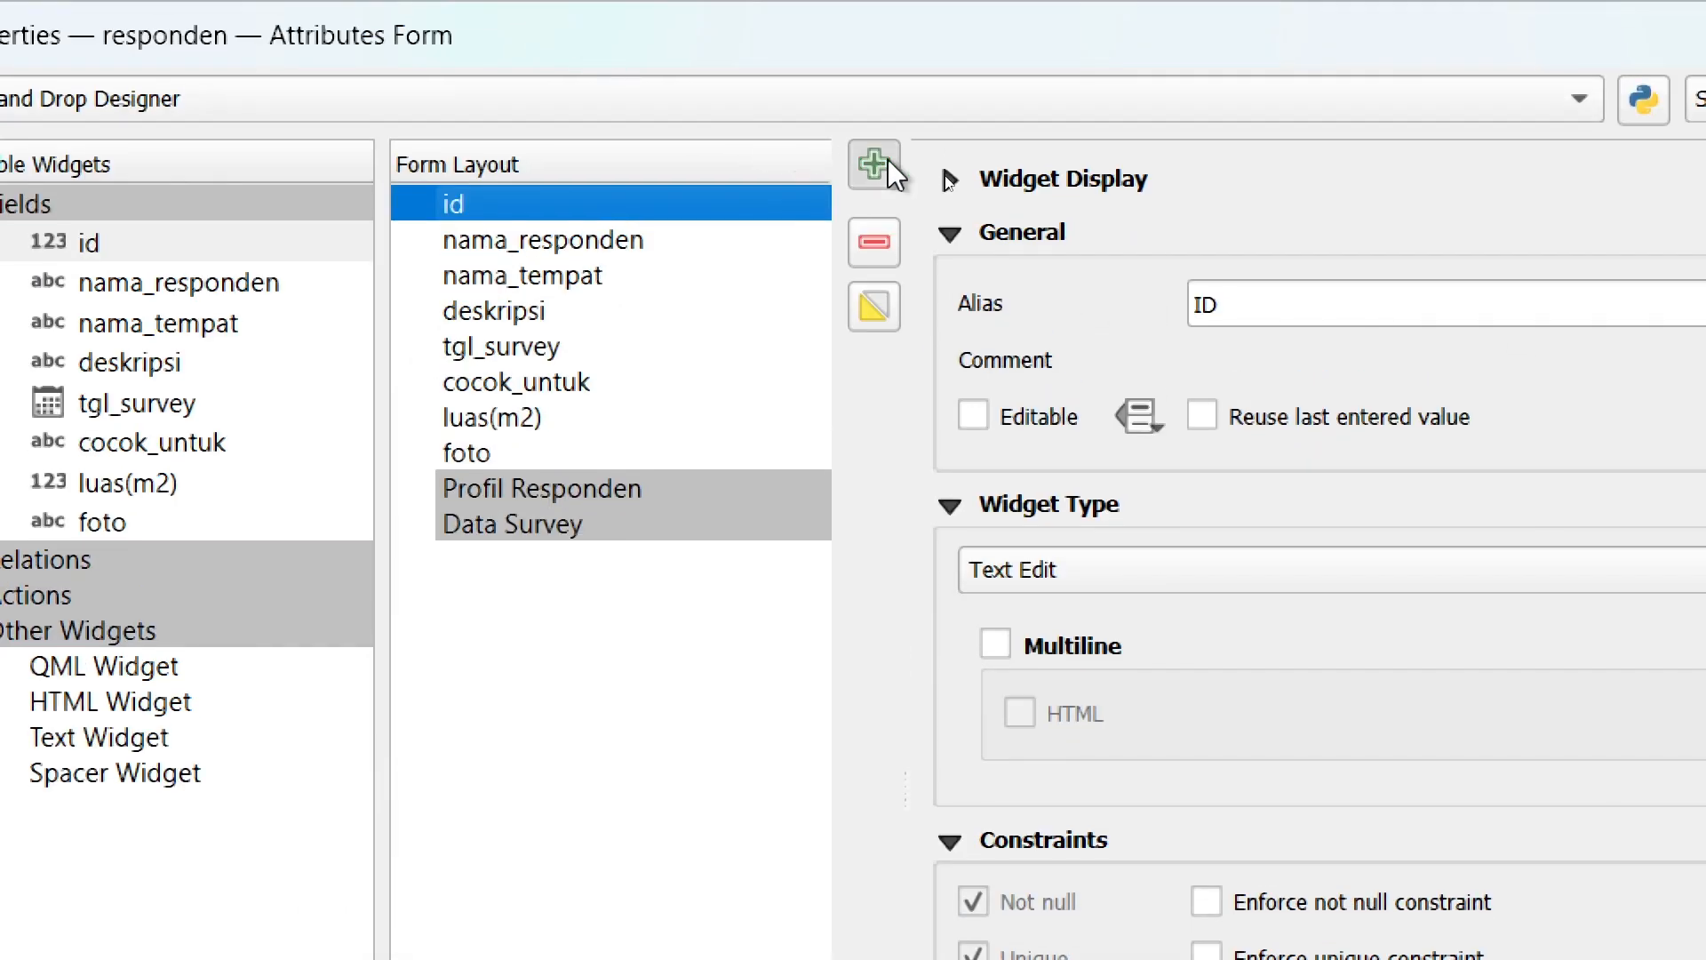
- Add a one-column tab container labelled Foto to the form layout
click(882, 36)
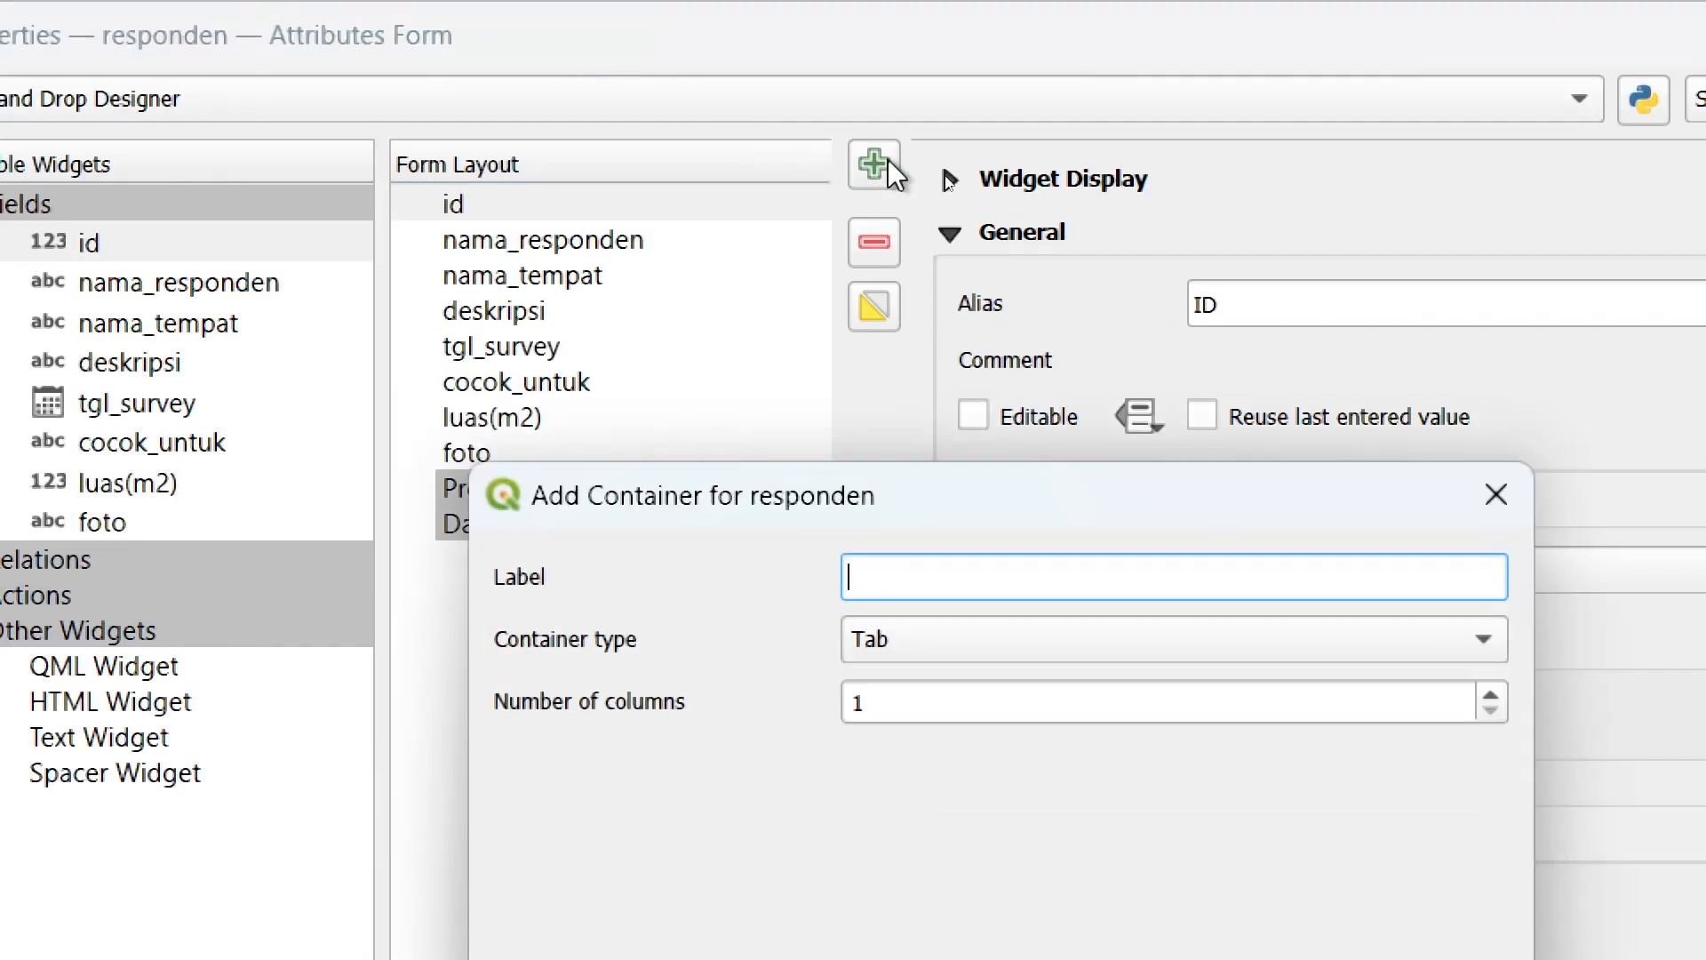
text(Foto)
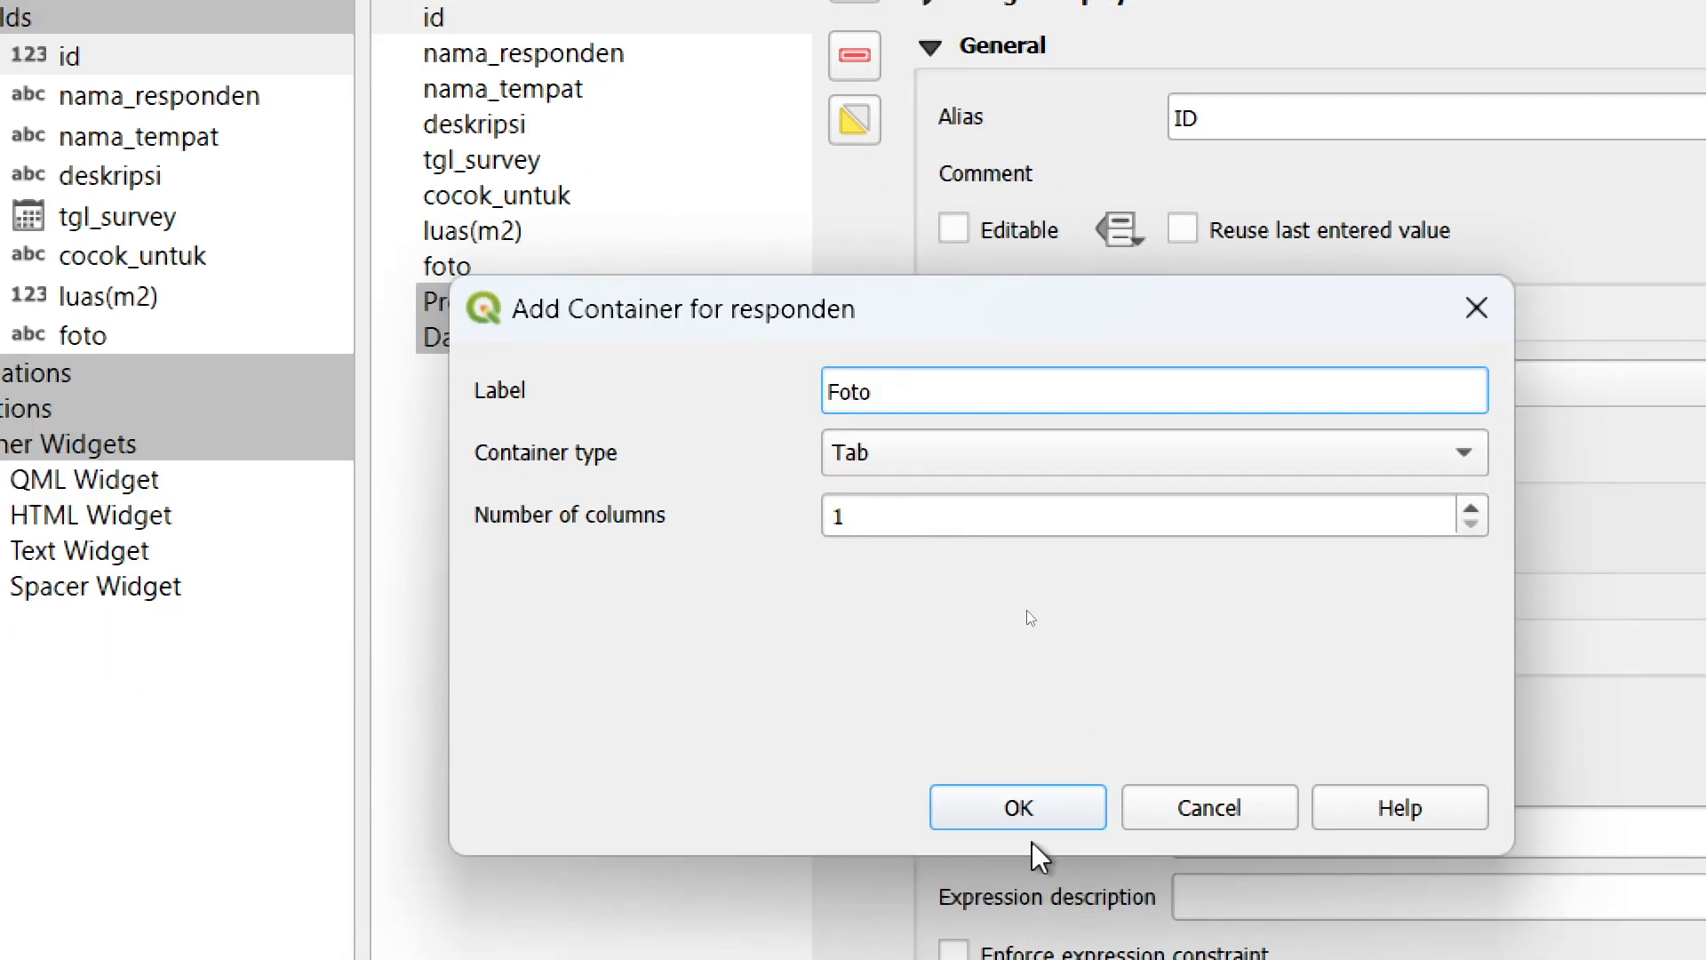
click(1062, 813)
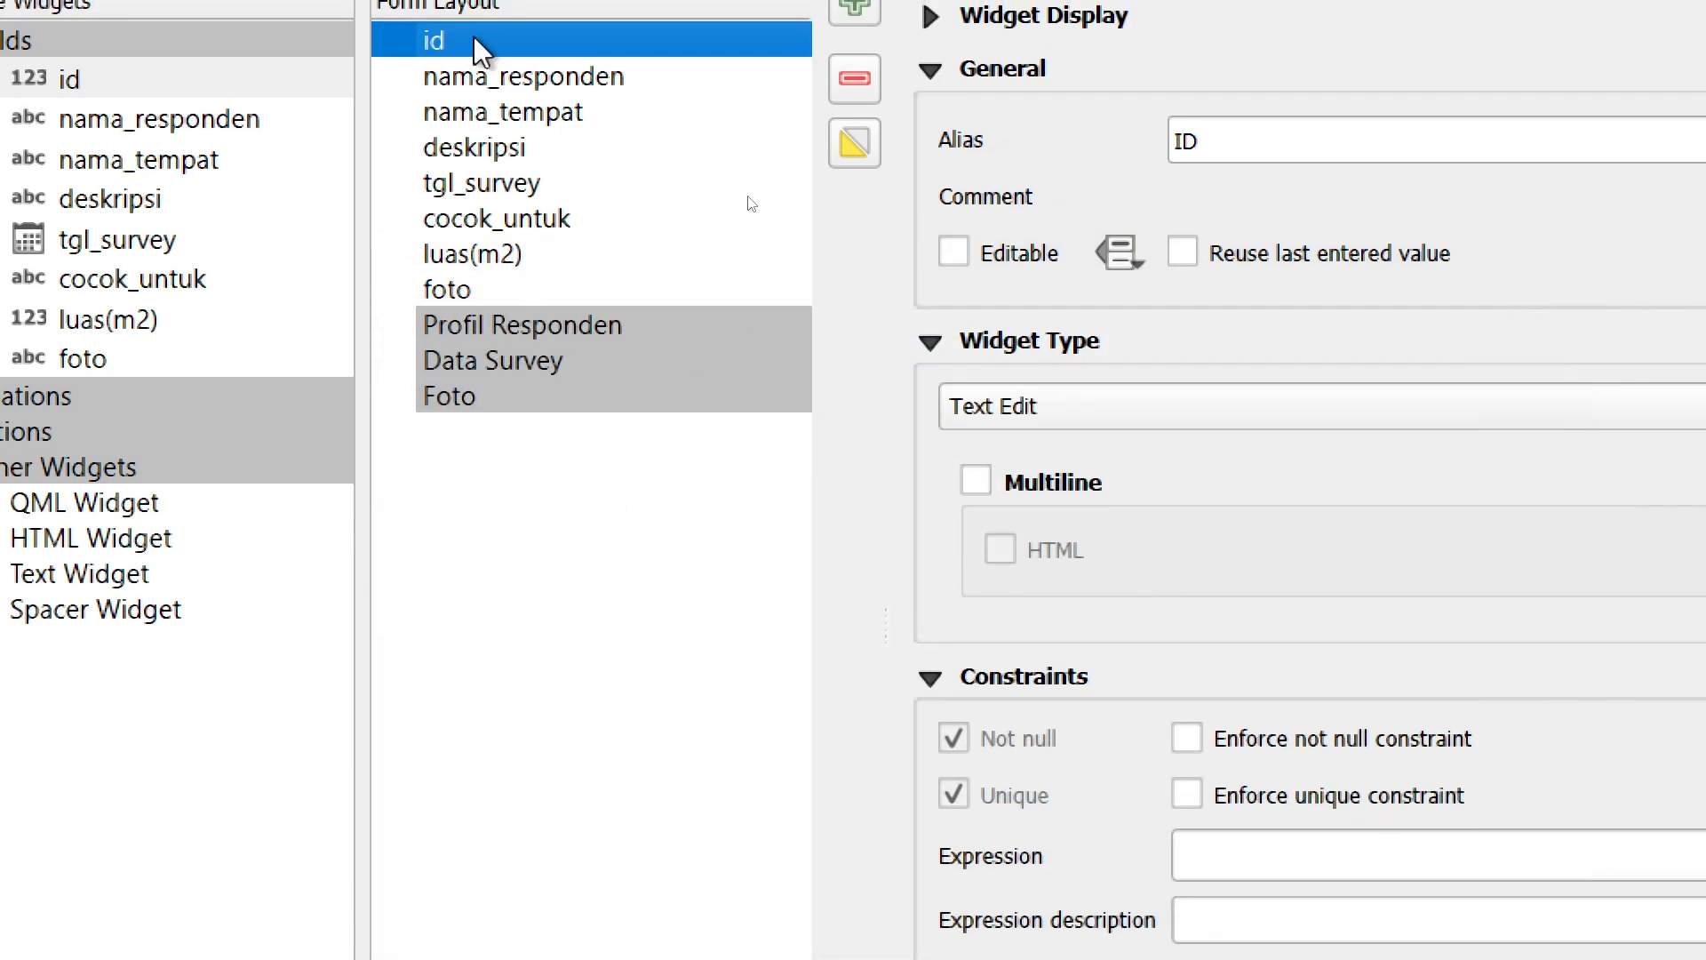
- Move the id and nama_responden fields into the Profil Responden container and collapse it
ctrl+click(514, 79)
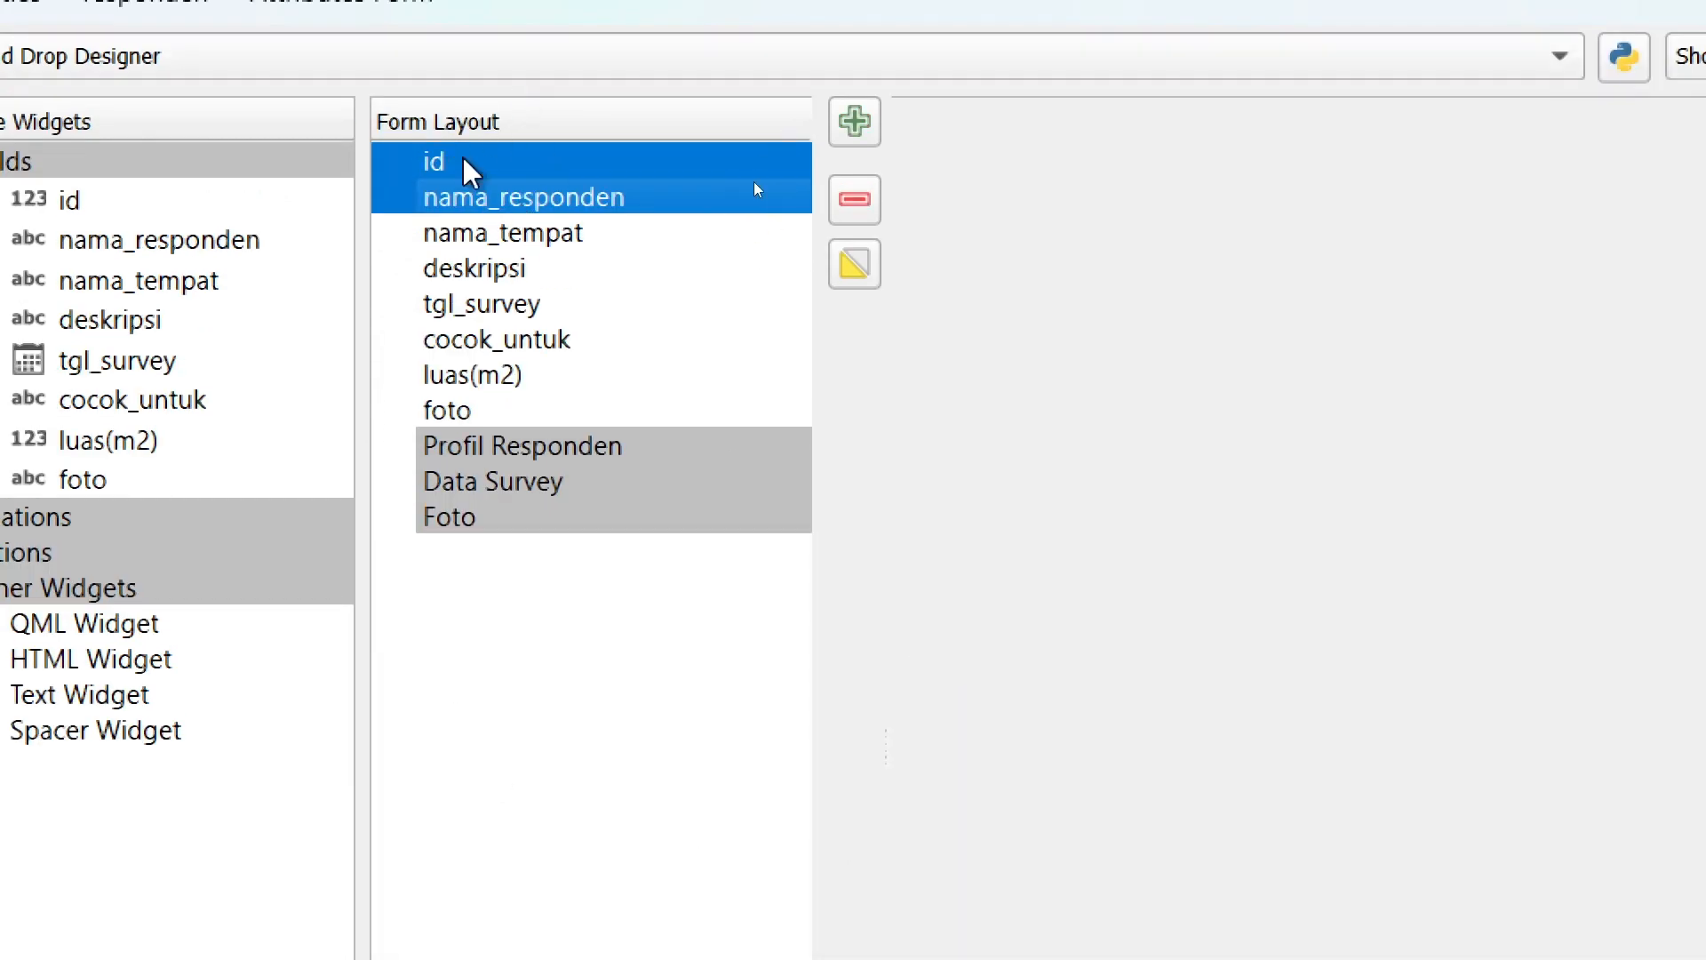
click(627, 764)
click(562, 167)
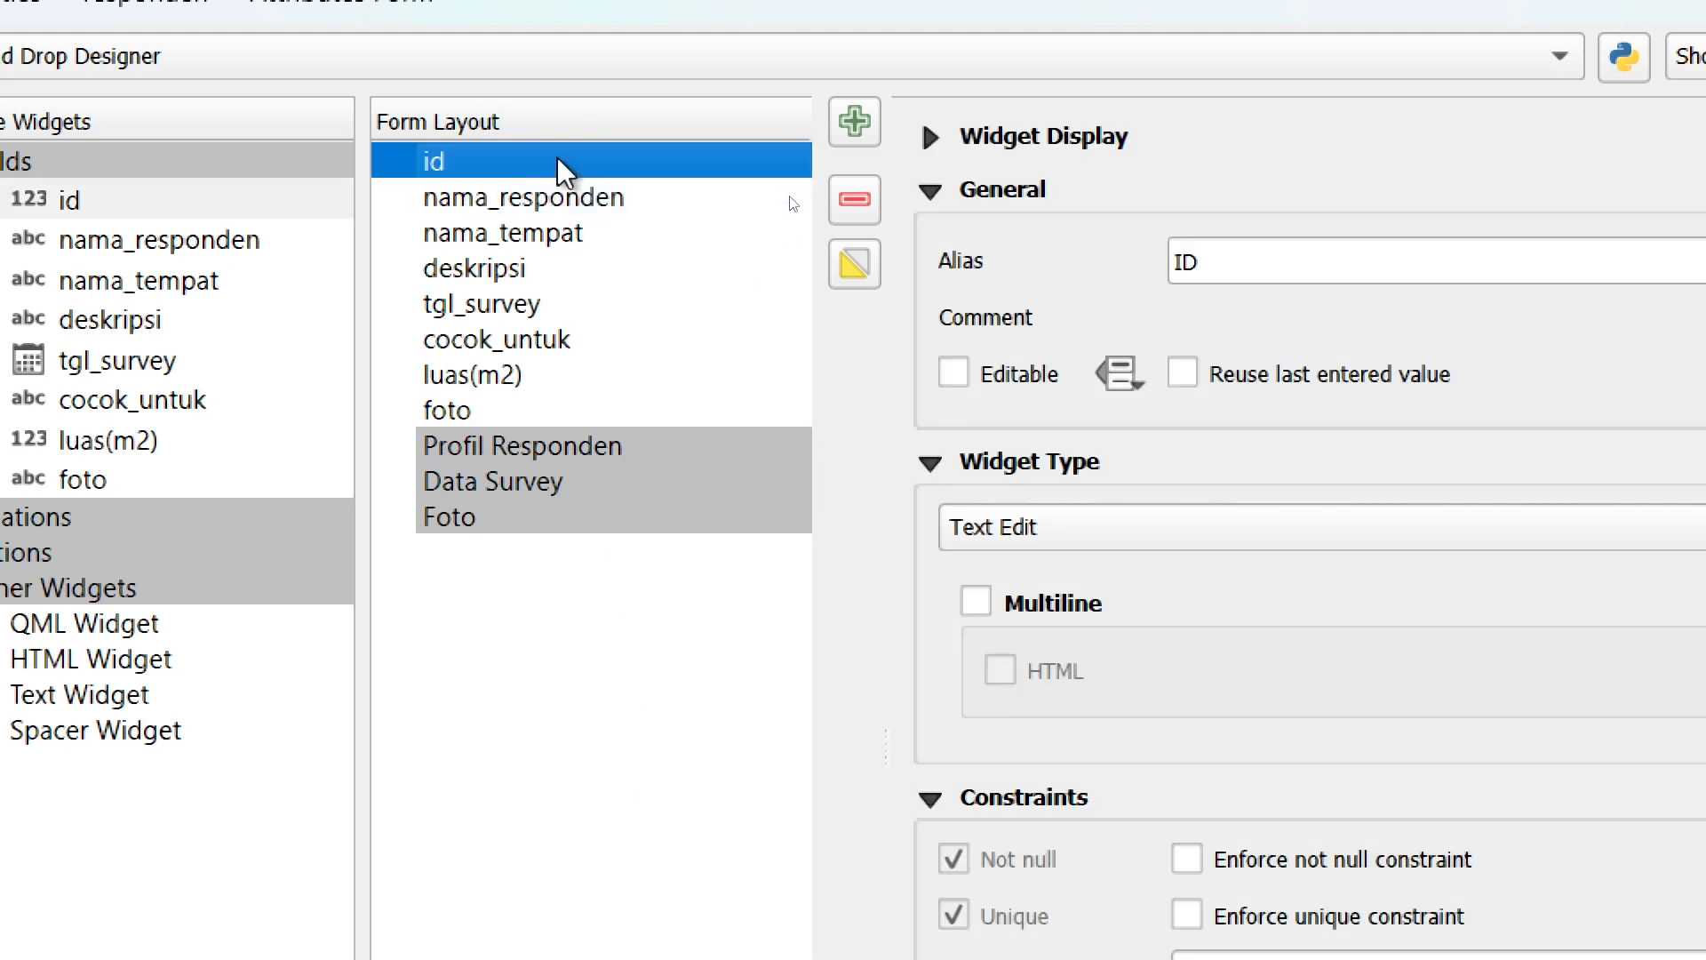
ctrl+click(591, 202)
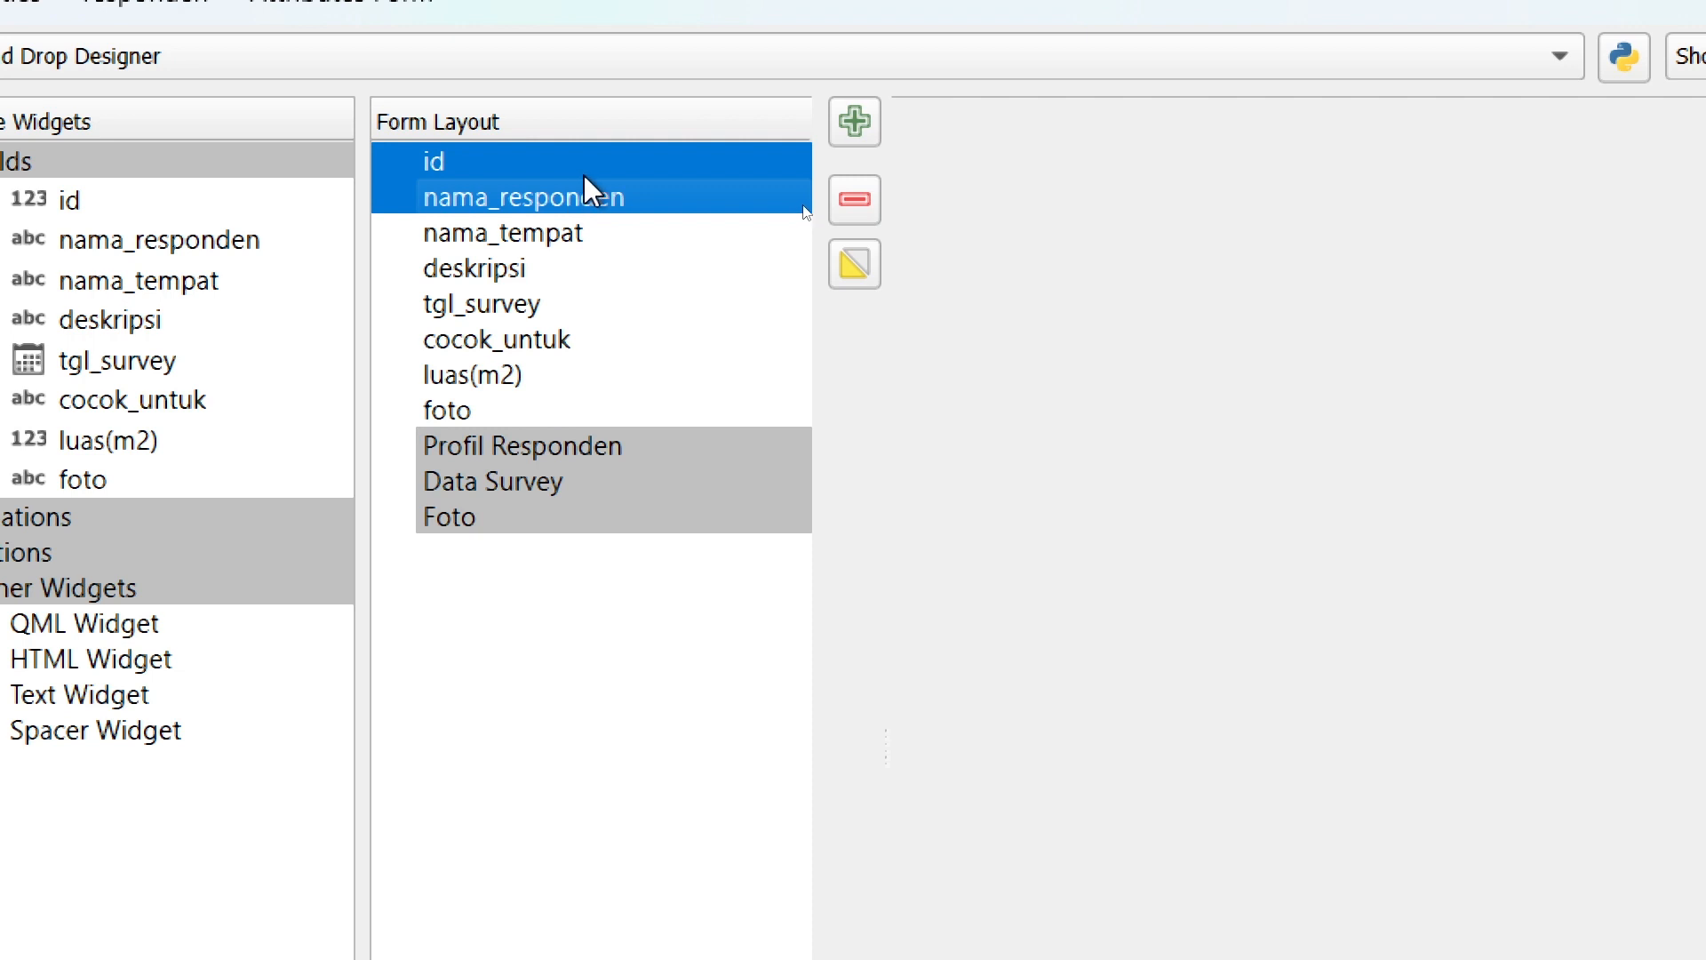
drag(584, 176, 690, 449)
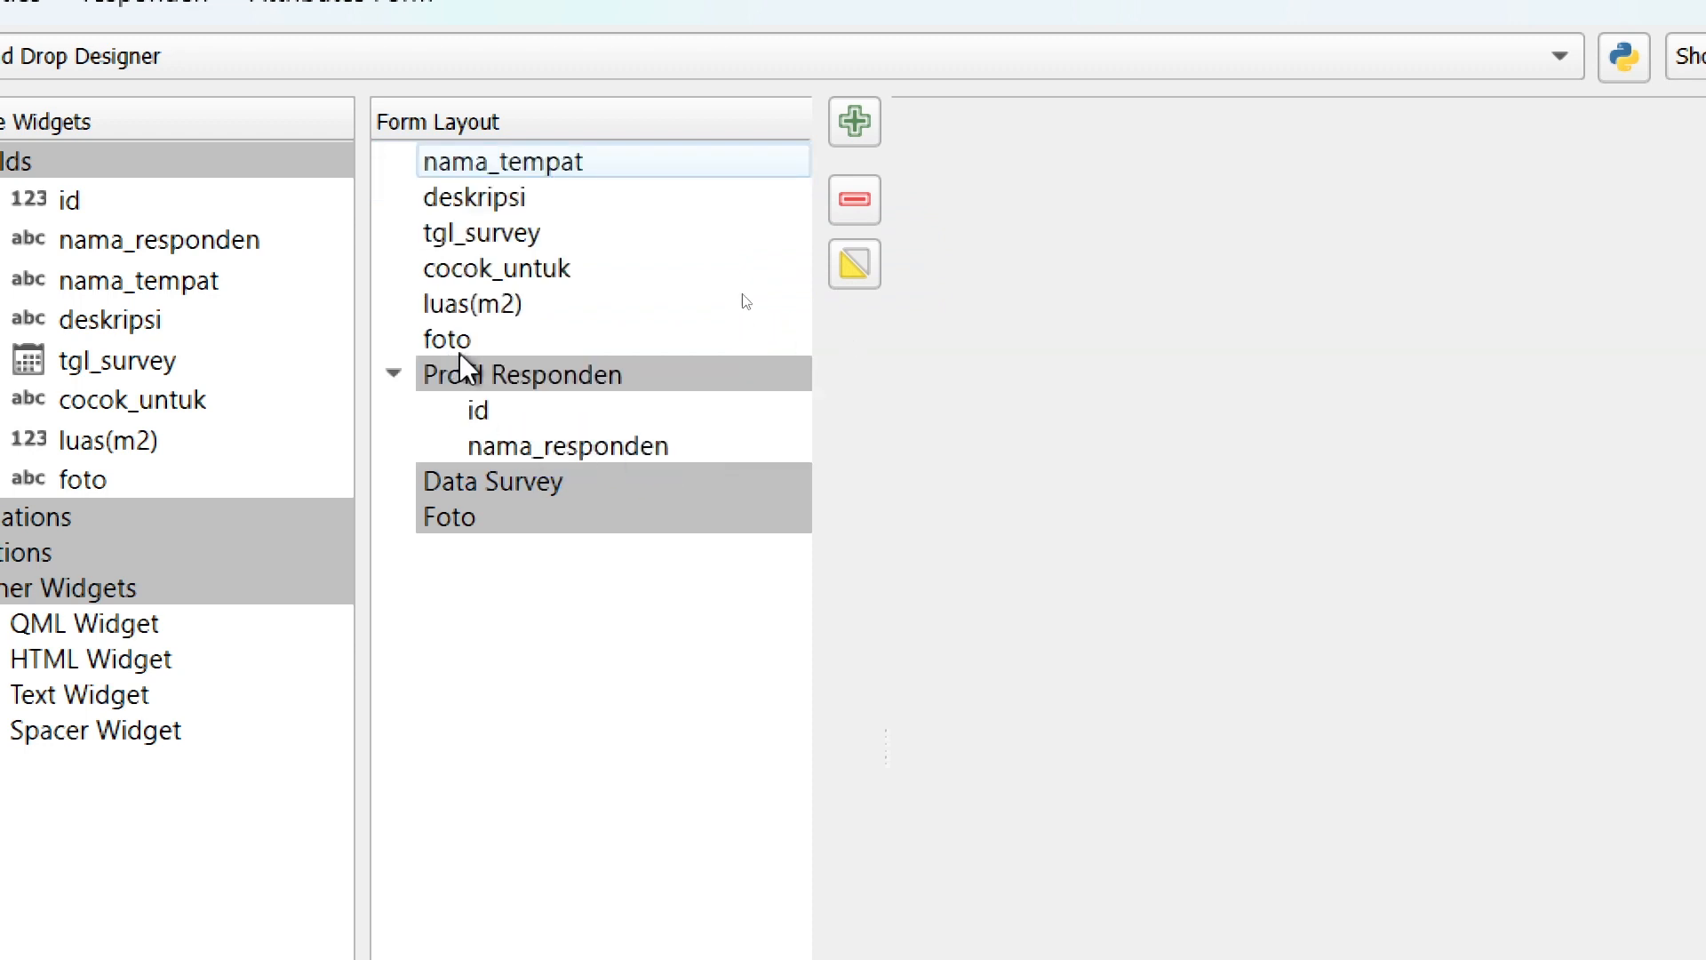
click(394, 377)
click(394, 377)
click(393, 377)
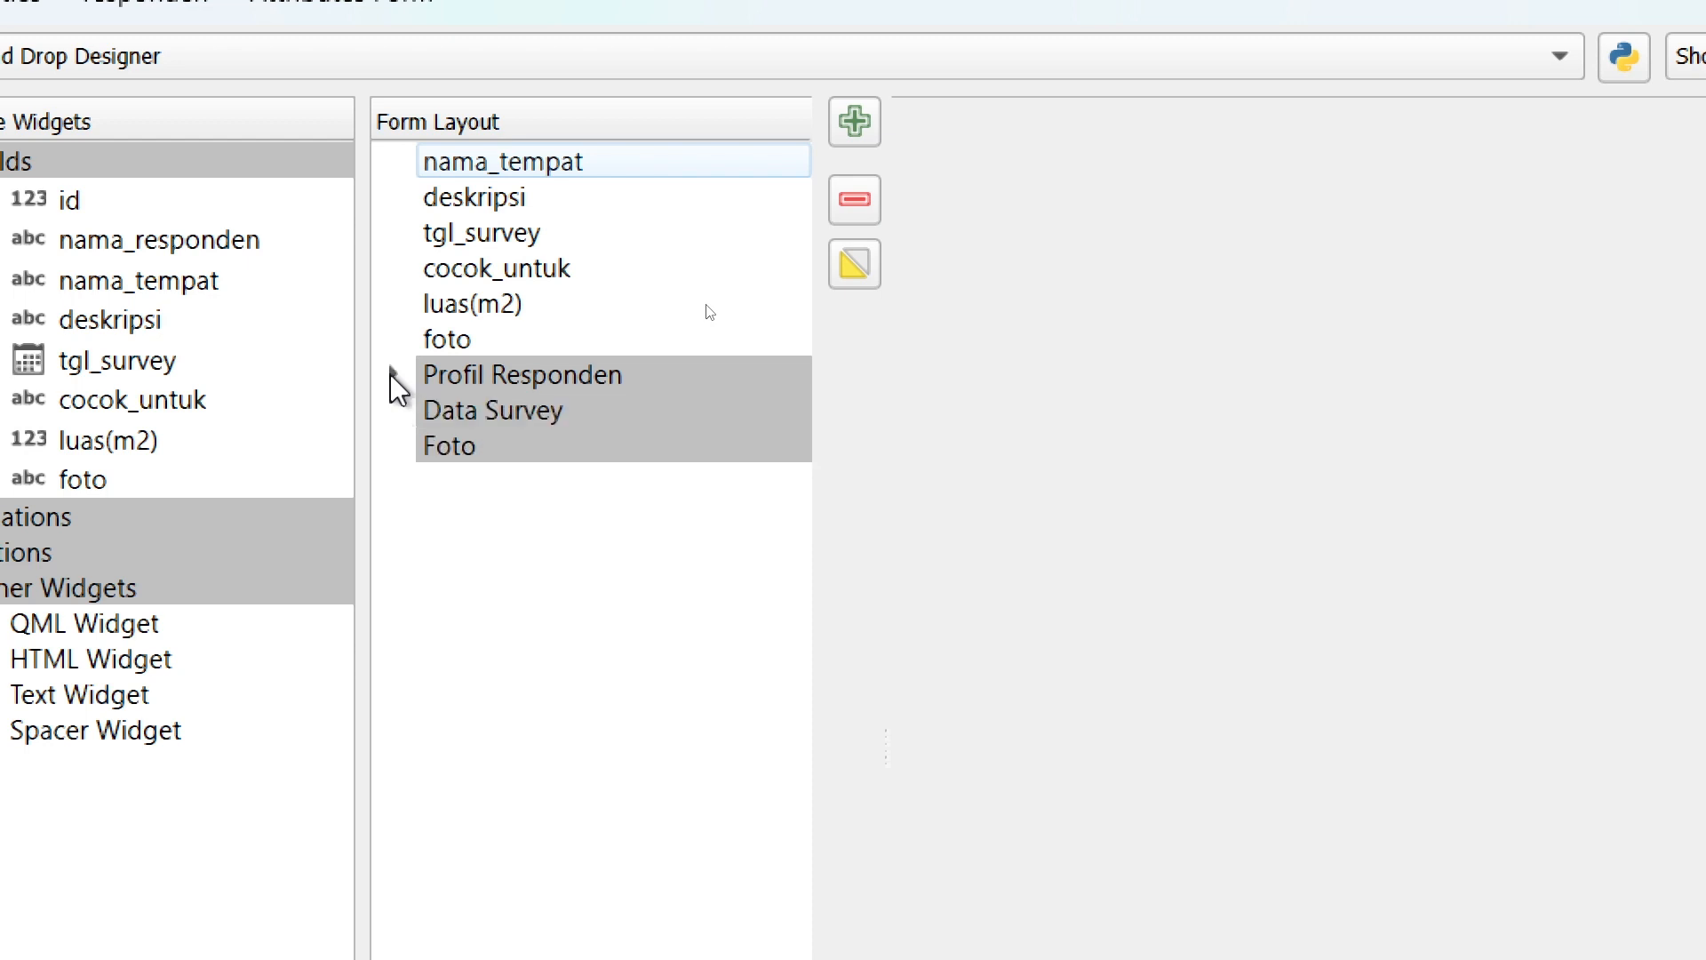
- Move the fields from nama_tempat through luas(m2) into the Data Survey container
click(589, 162)
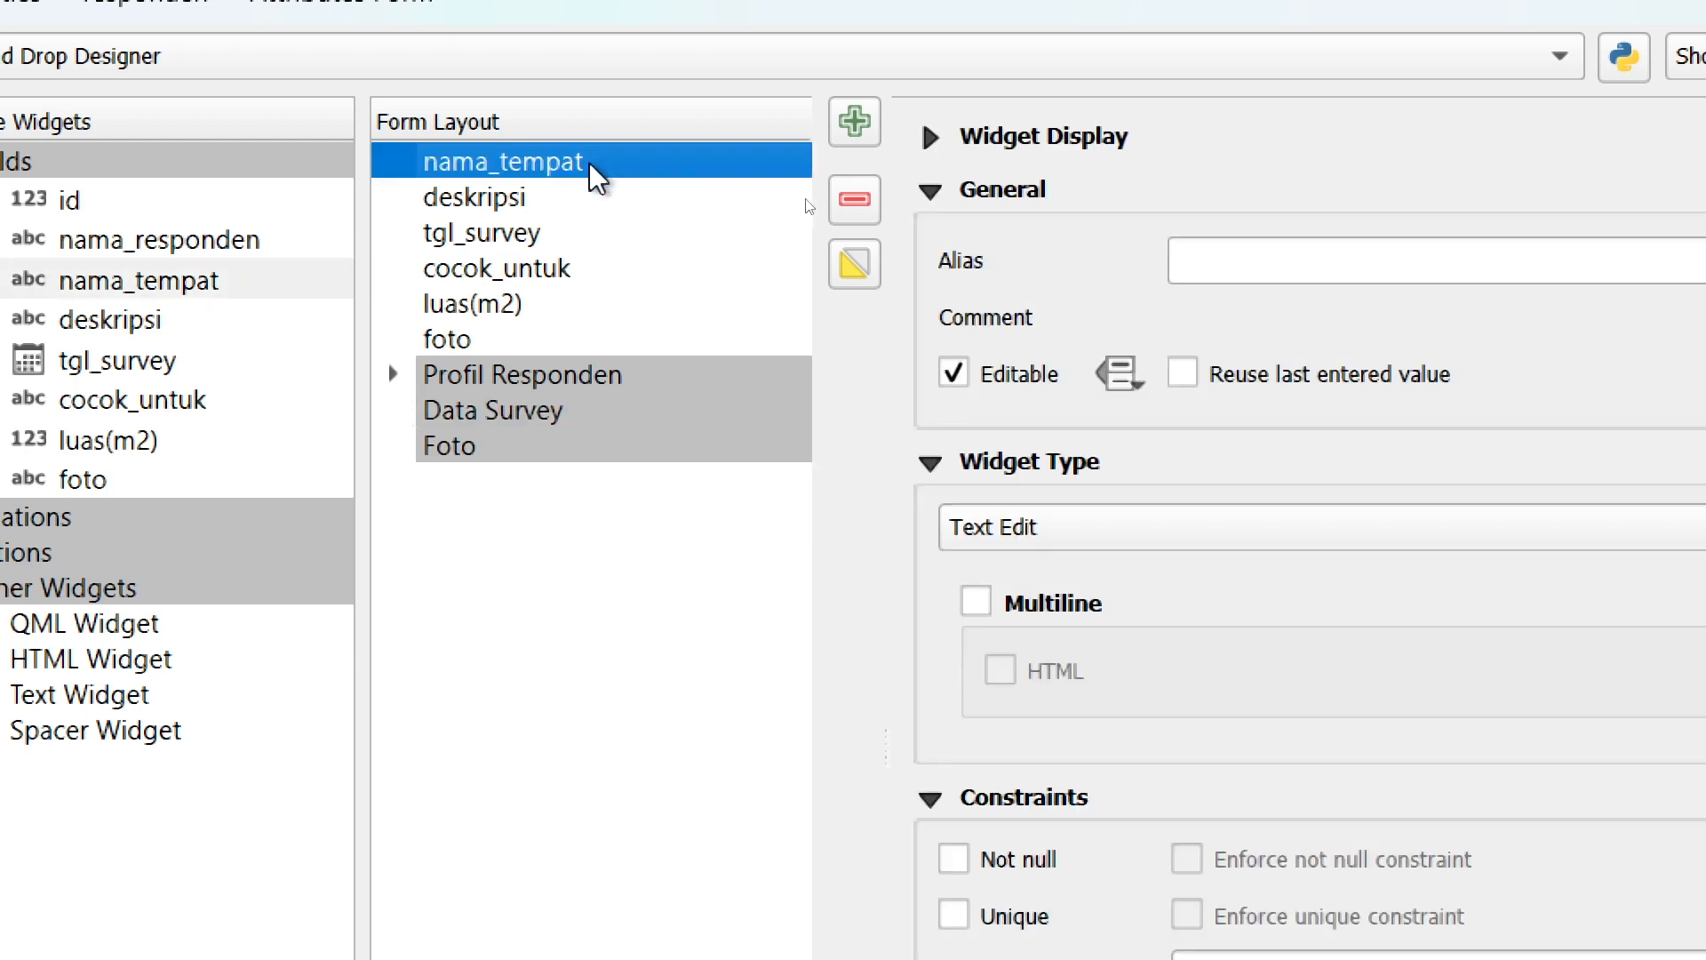
shift+click(561, 306)
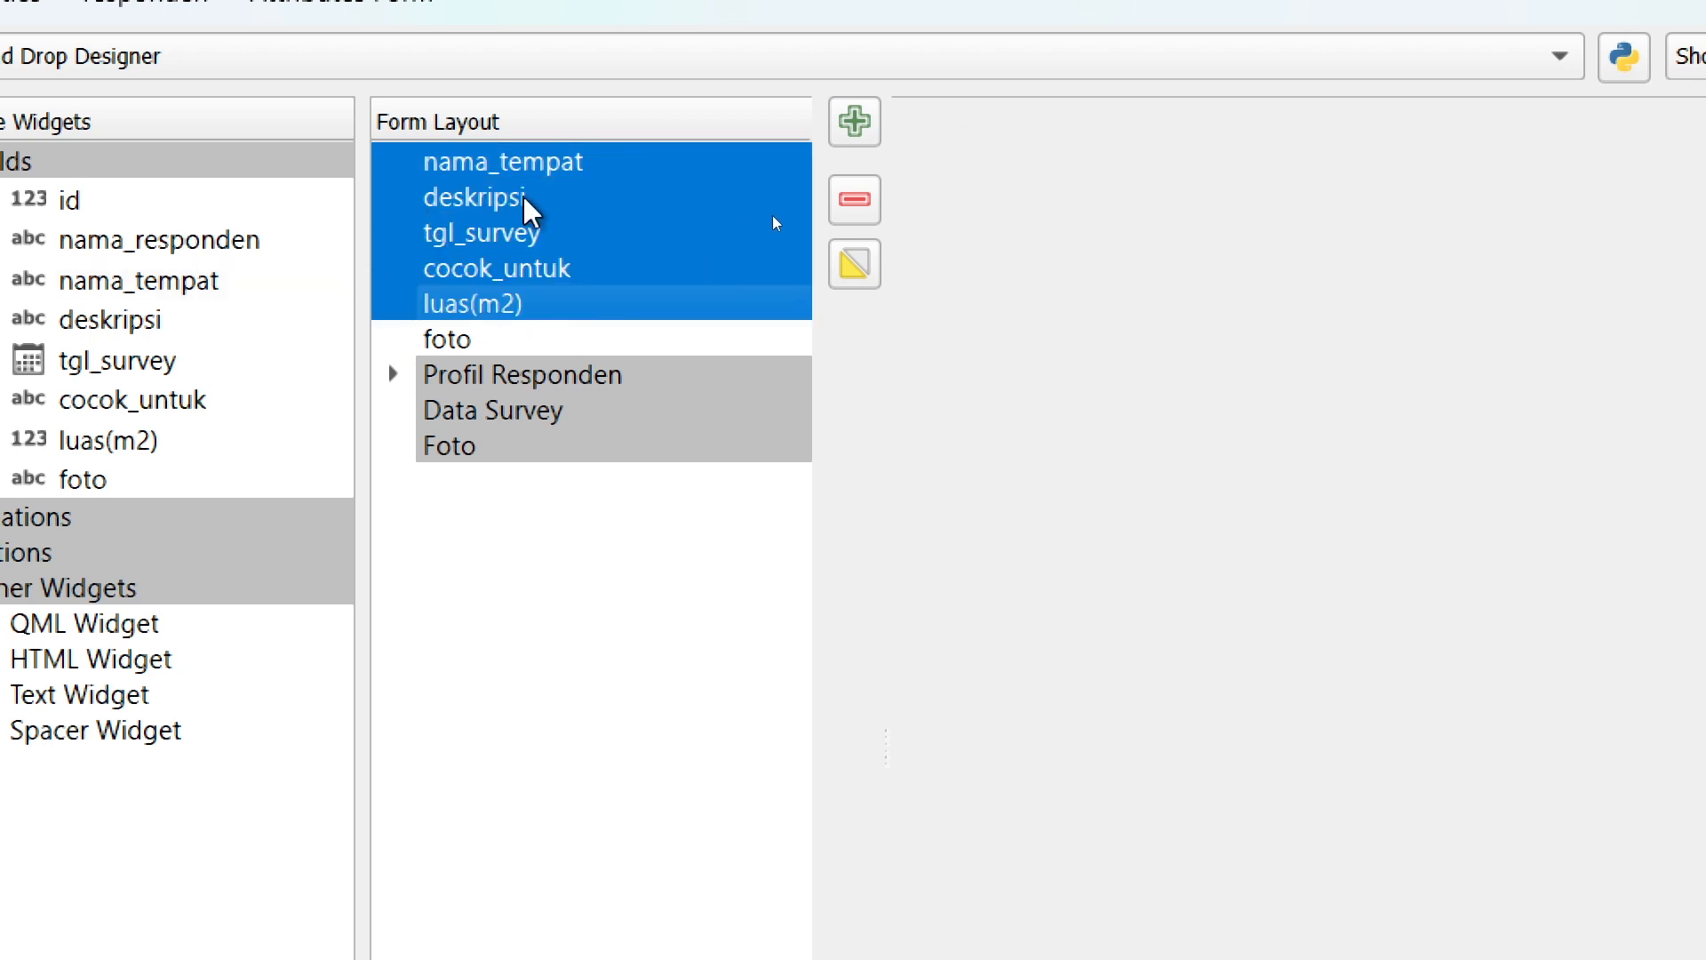
drag(530, 213, 736, 419)
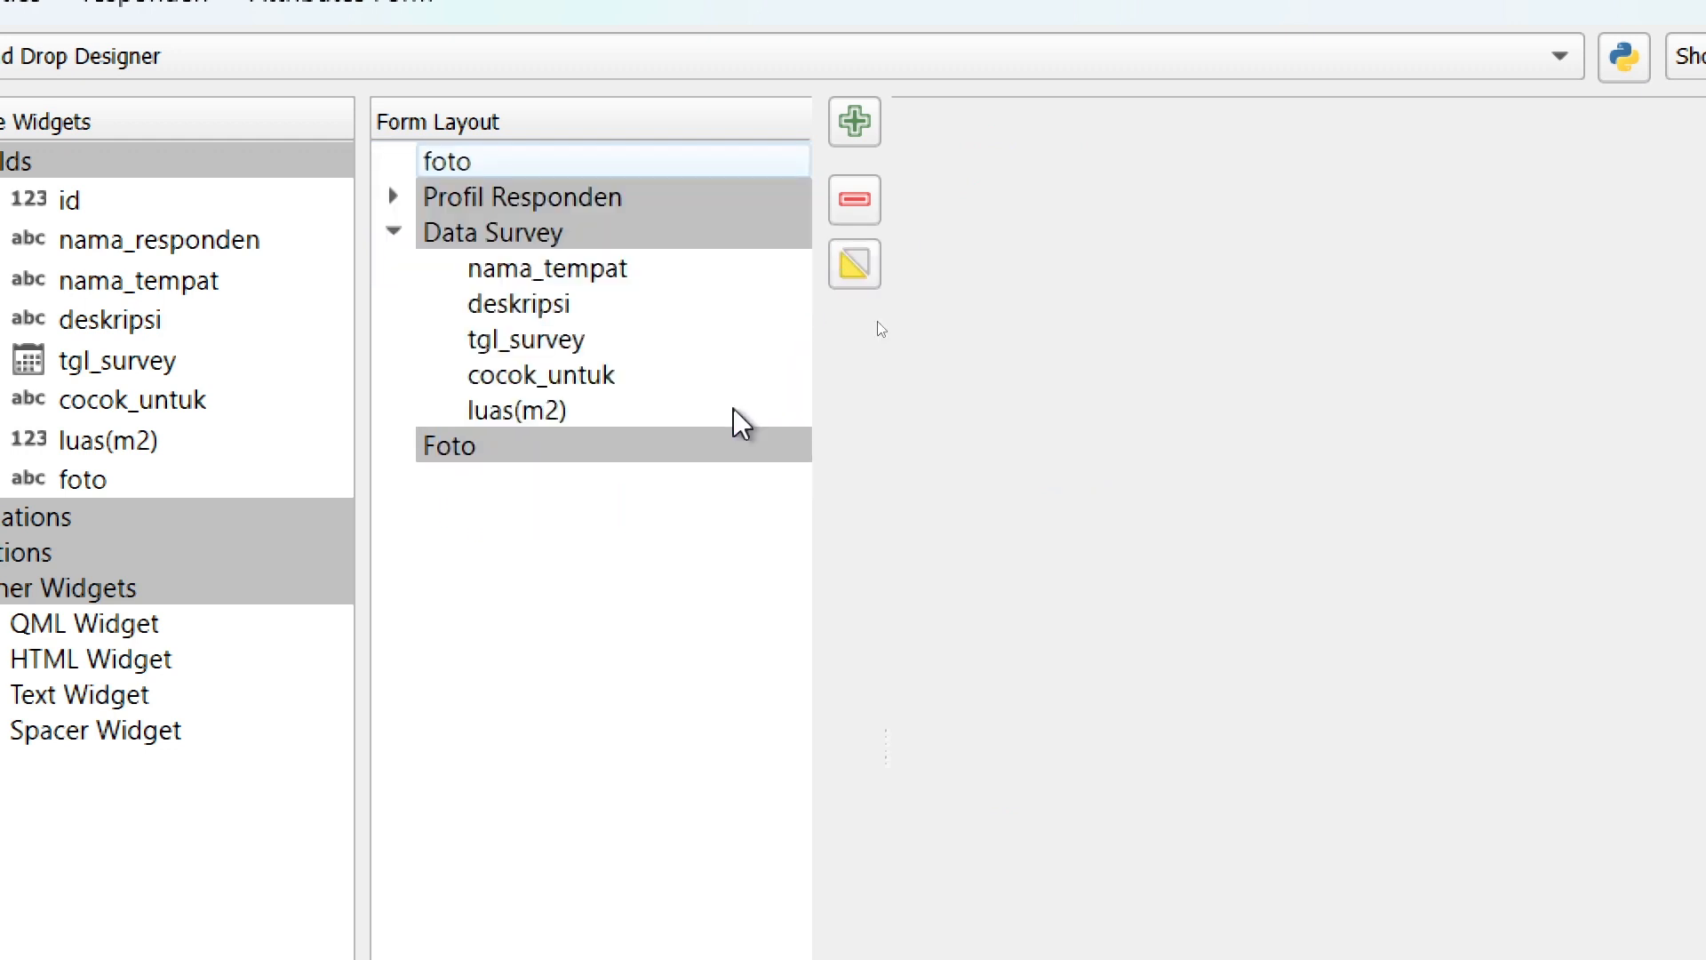
- Move the foto field into the Foto container and collapse the filled containers
click(486, 159)
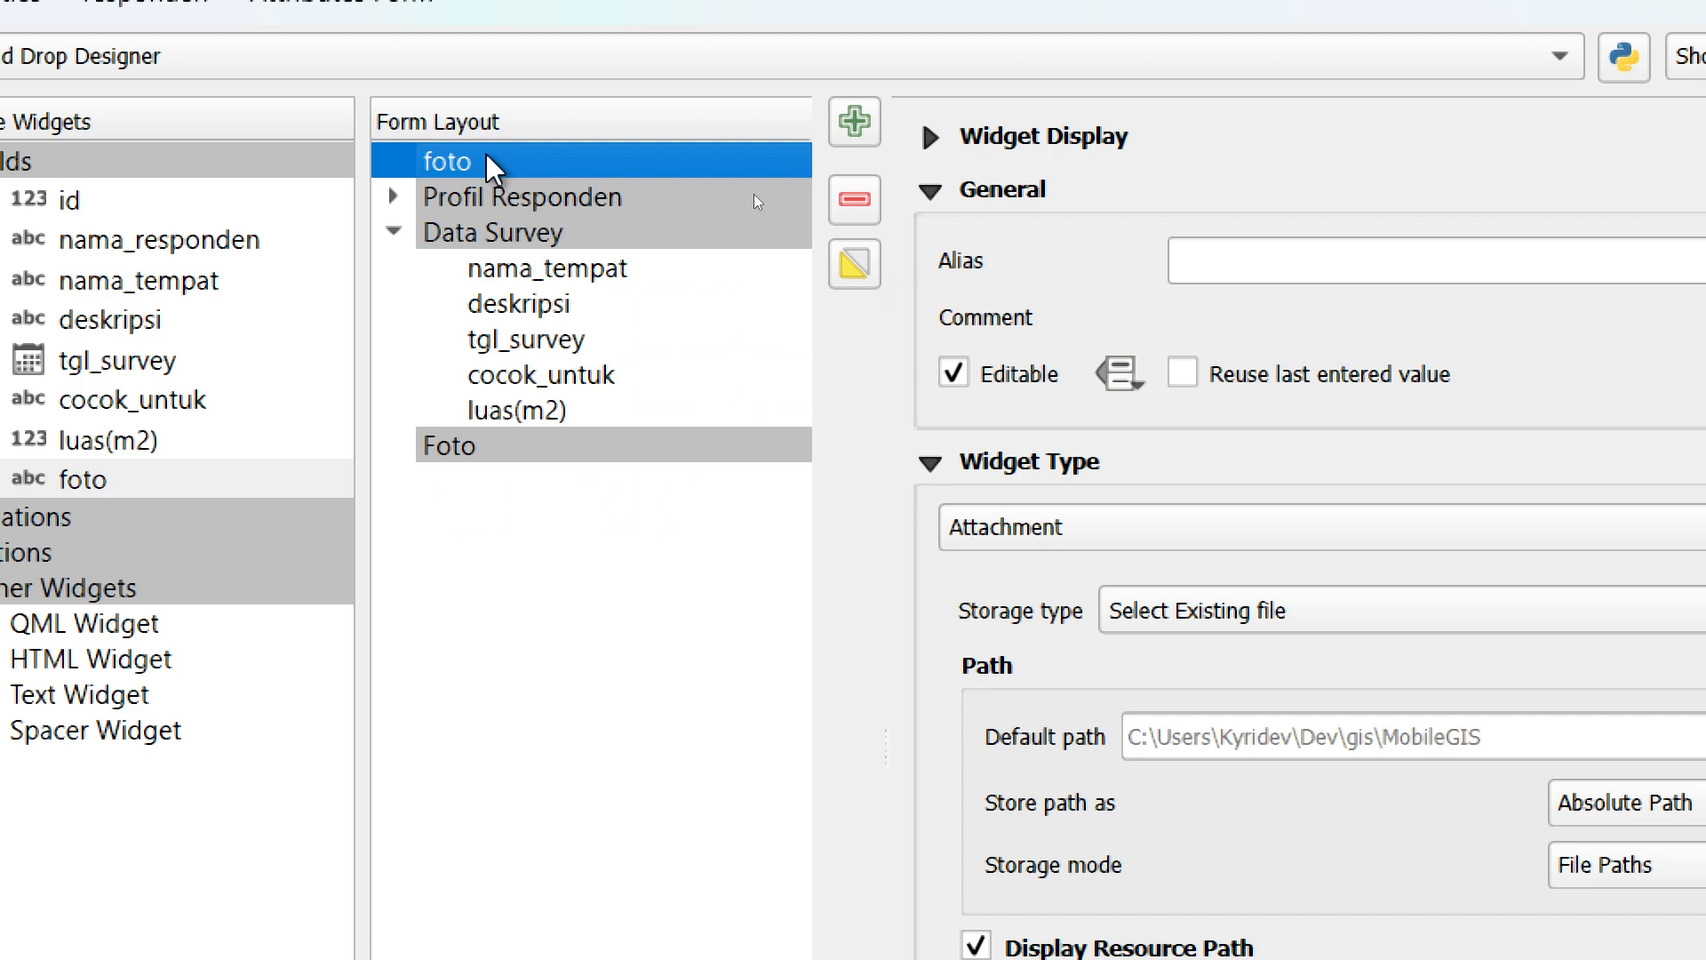
drag(486, 160, 571, 442)
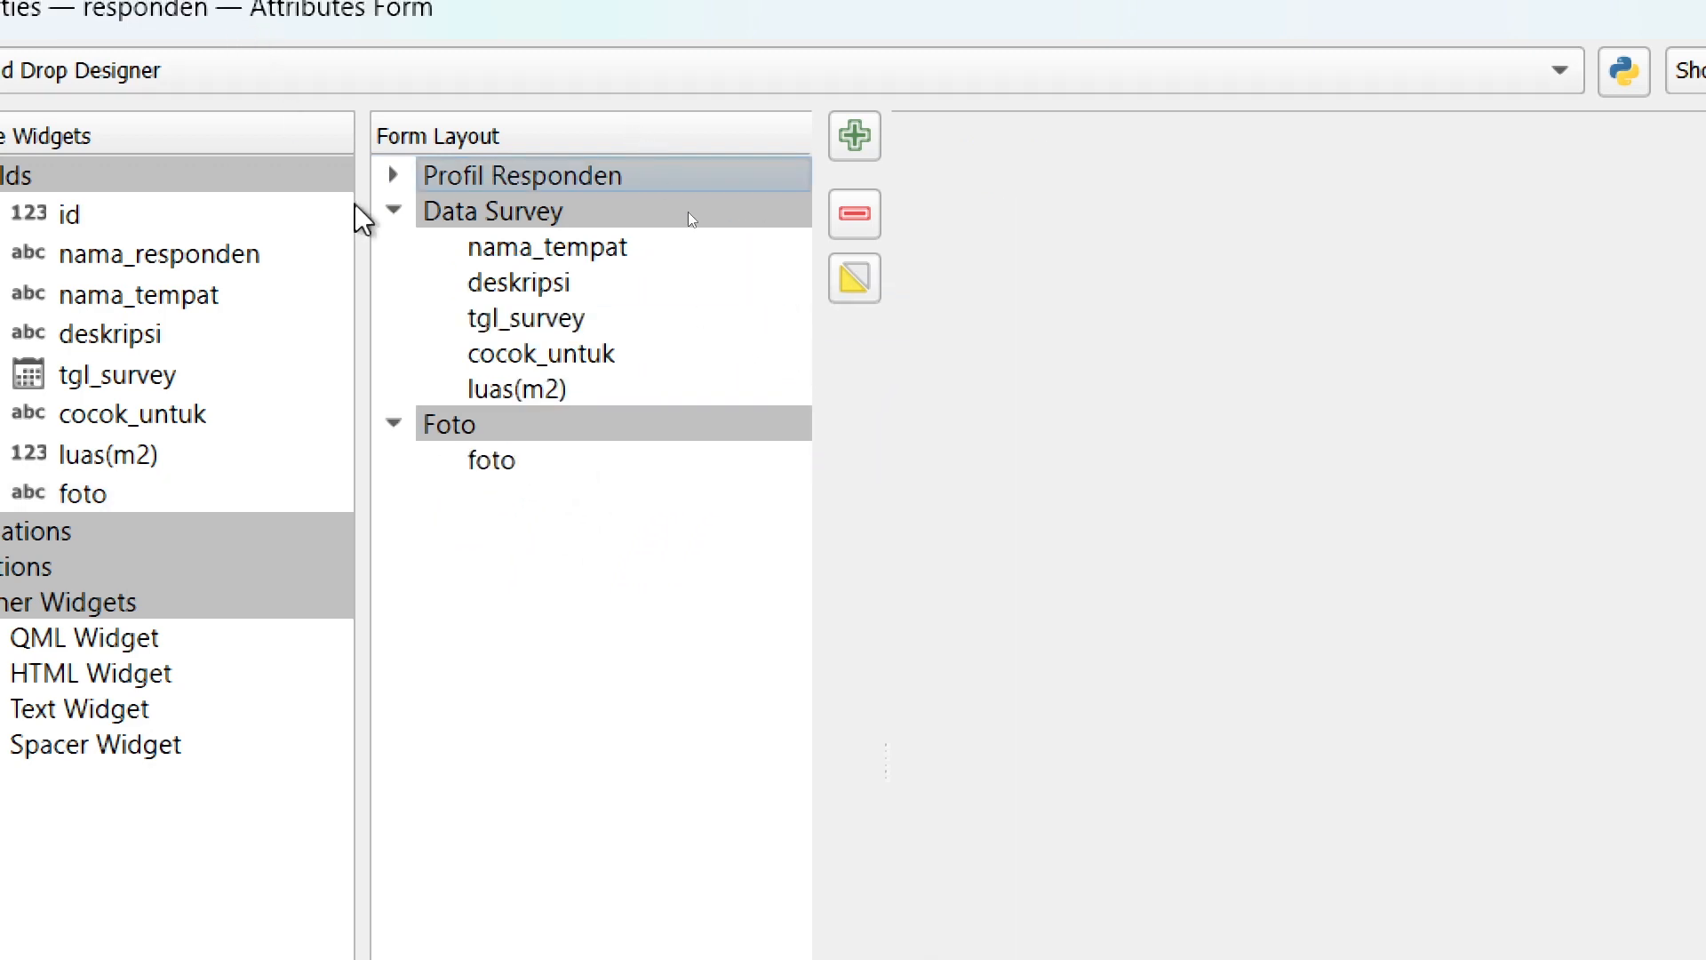
click(394, 211)
click(394, 247)
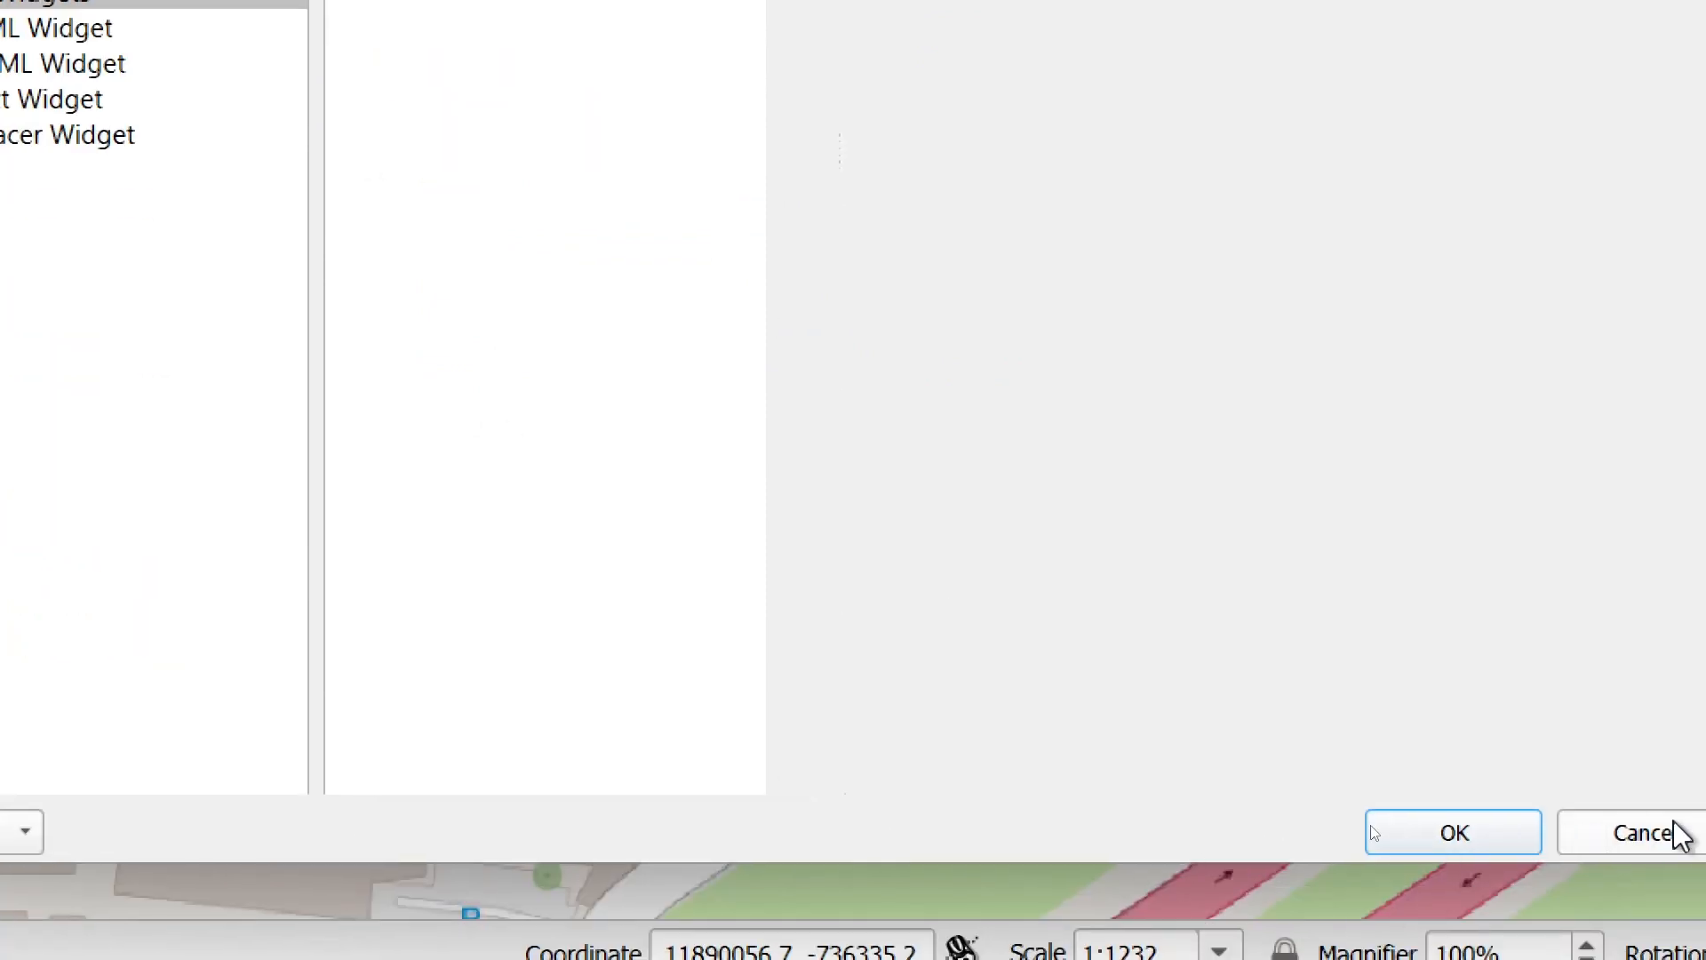
- Apply the new form layout and close the responden layer properties
click(1614, 837)
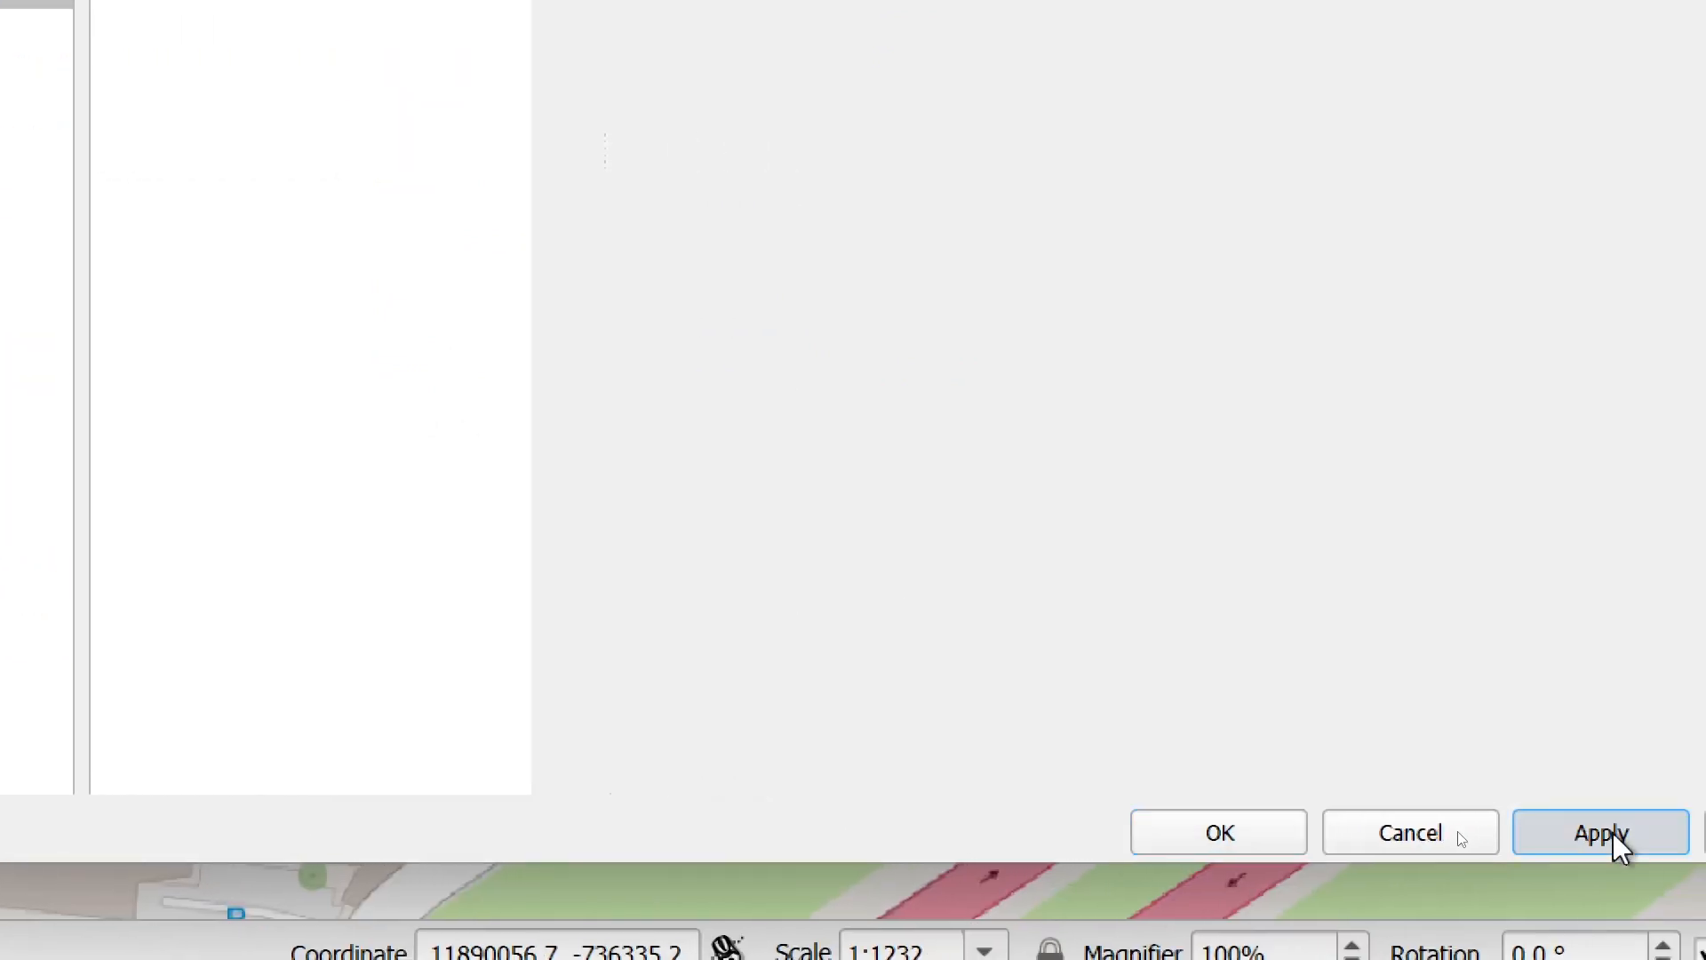
click(1235, 842)
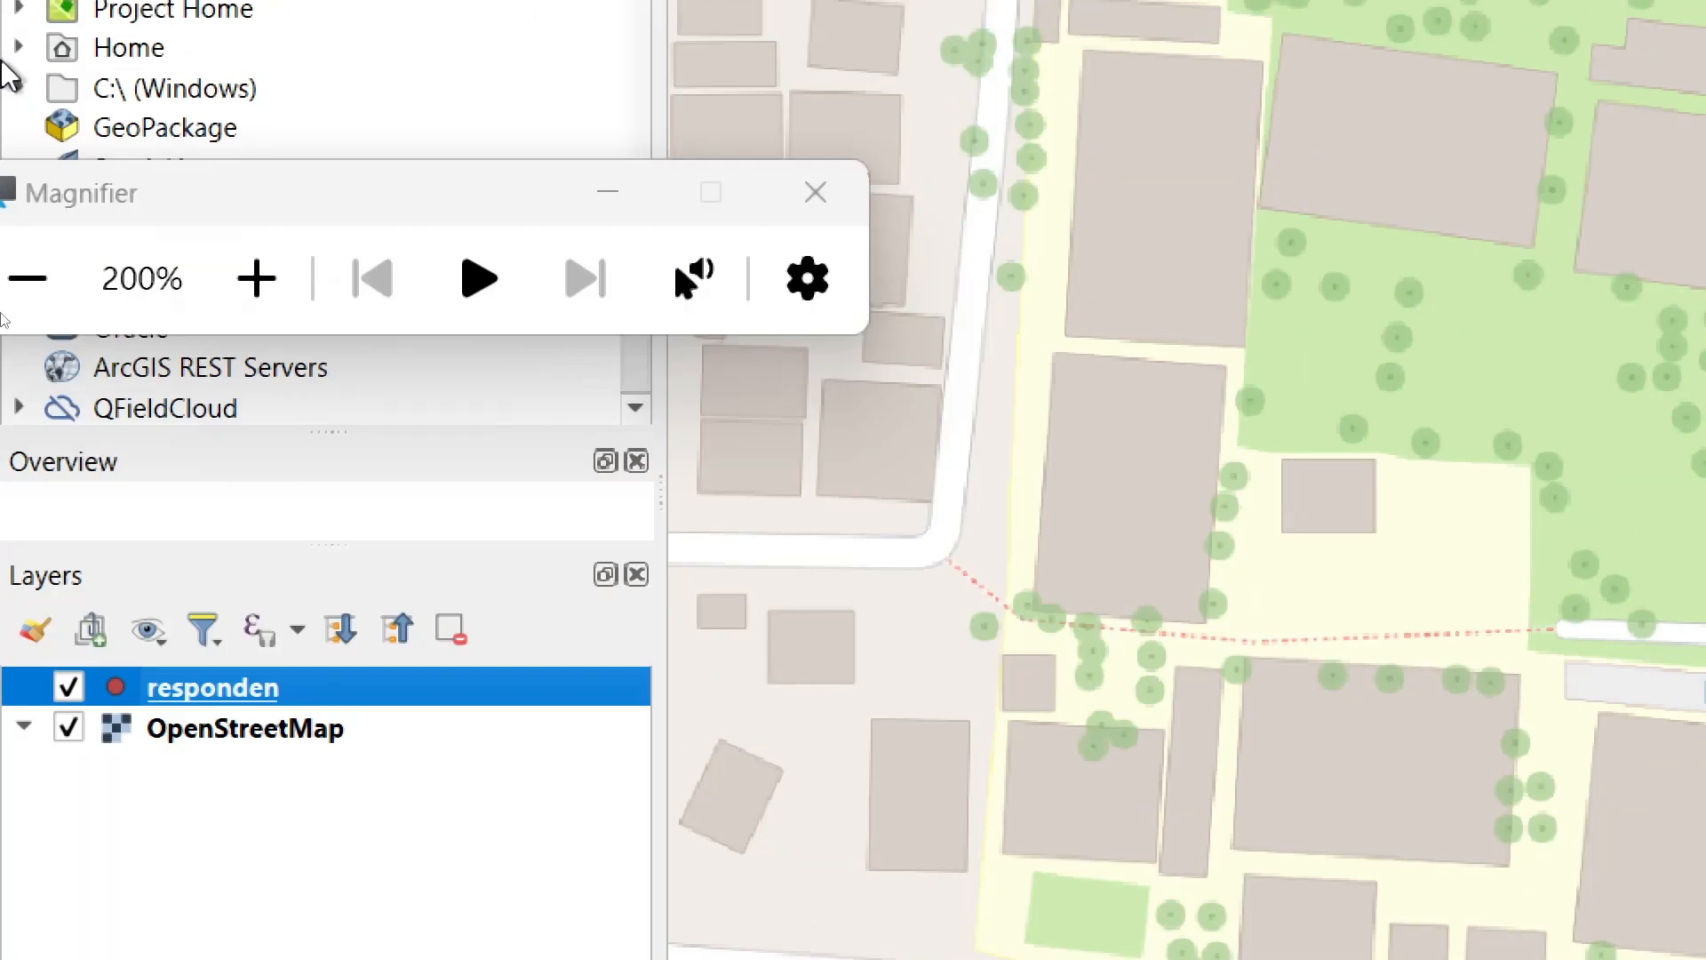
click(26, 279)
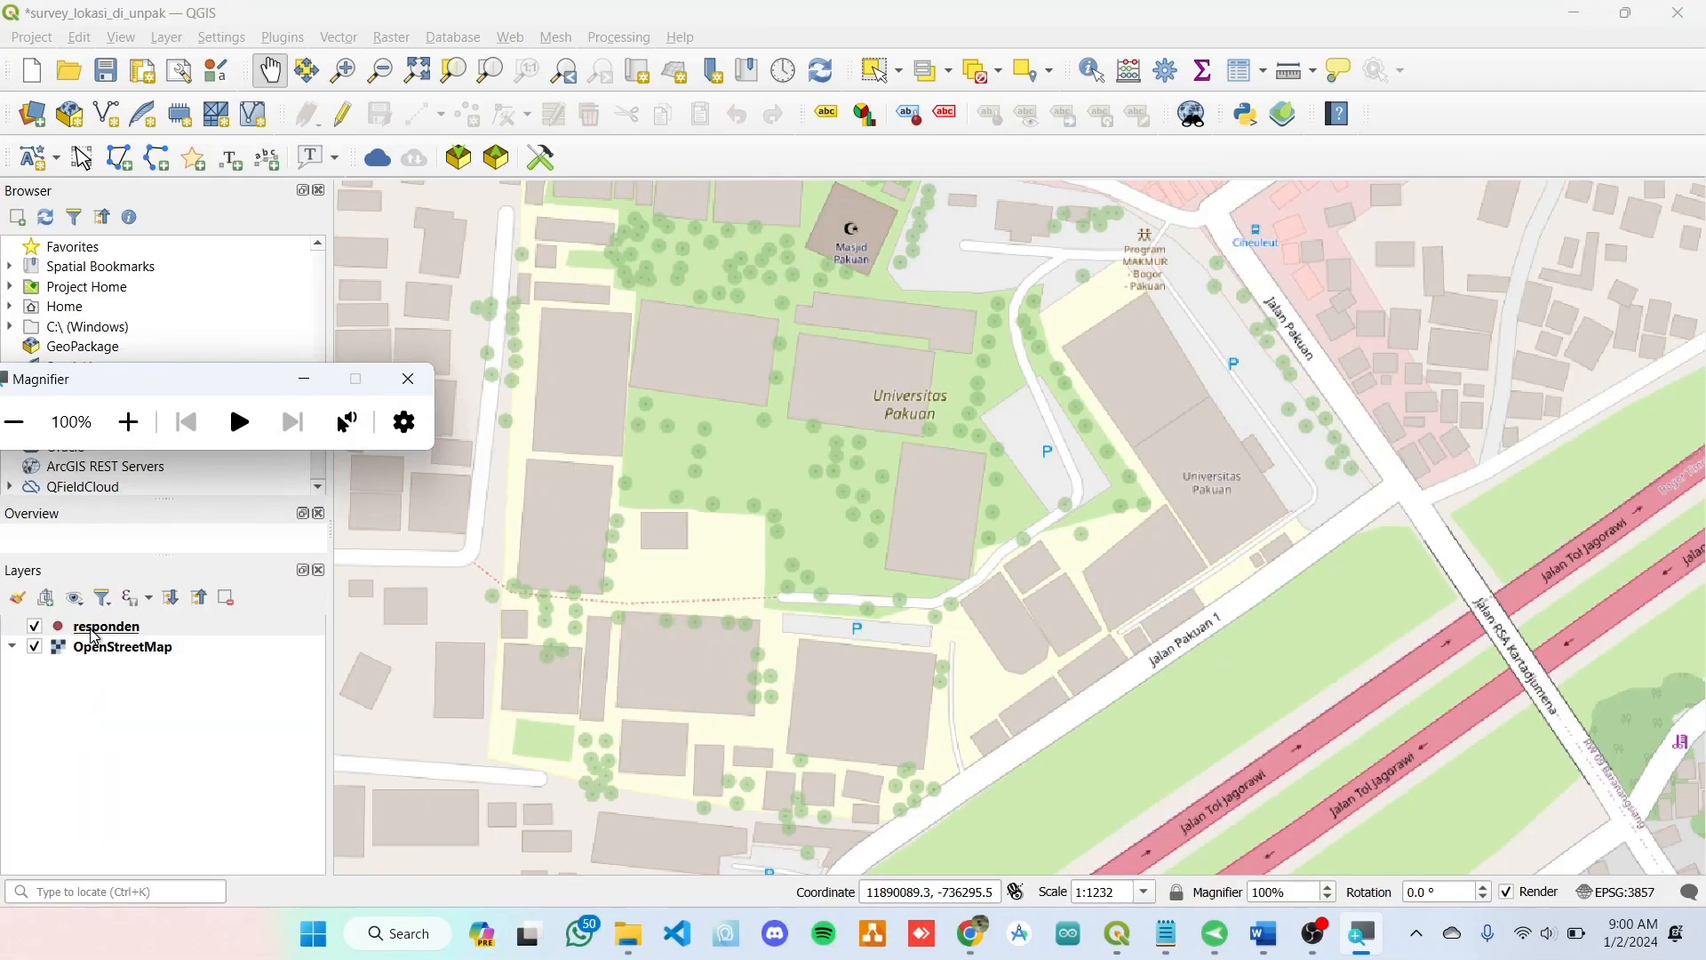
- Select the responden layer and turn on its editing mode
click(119, 632)
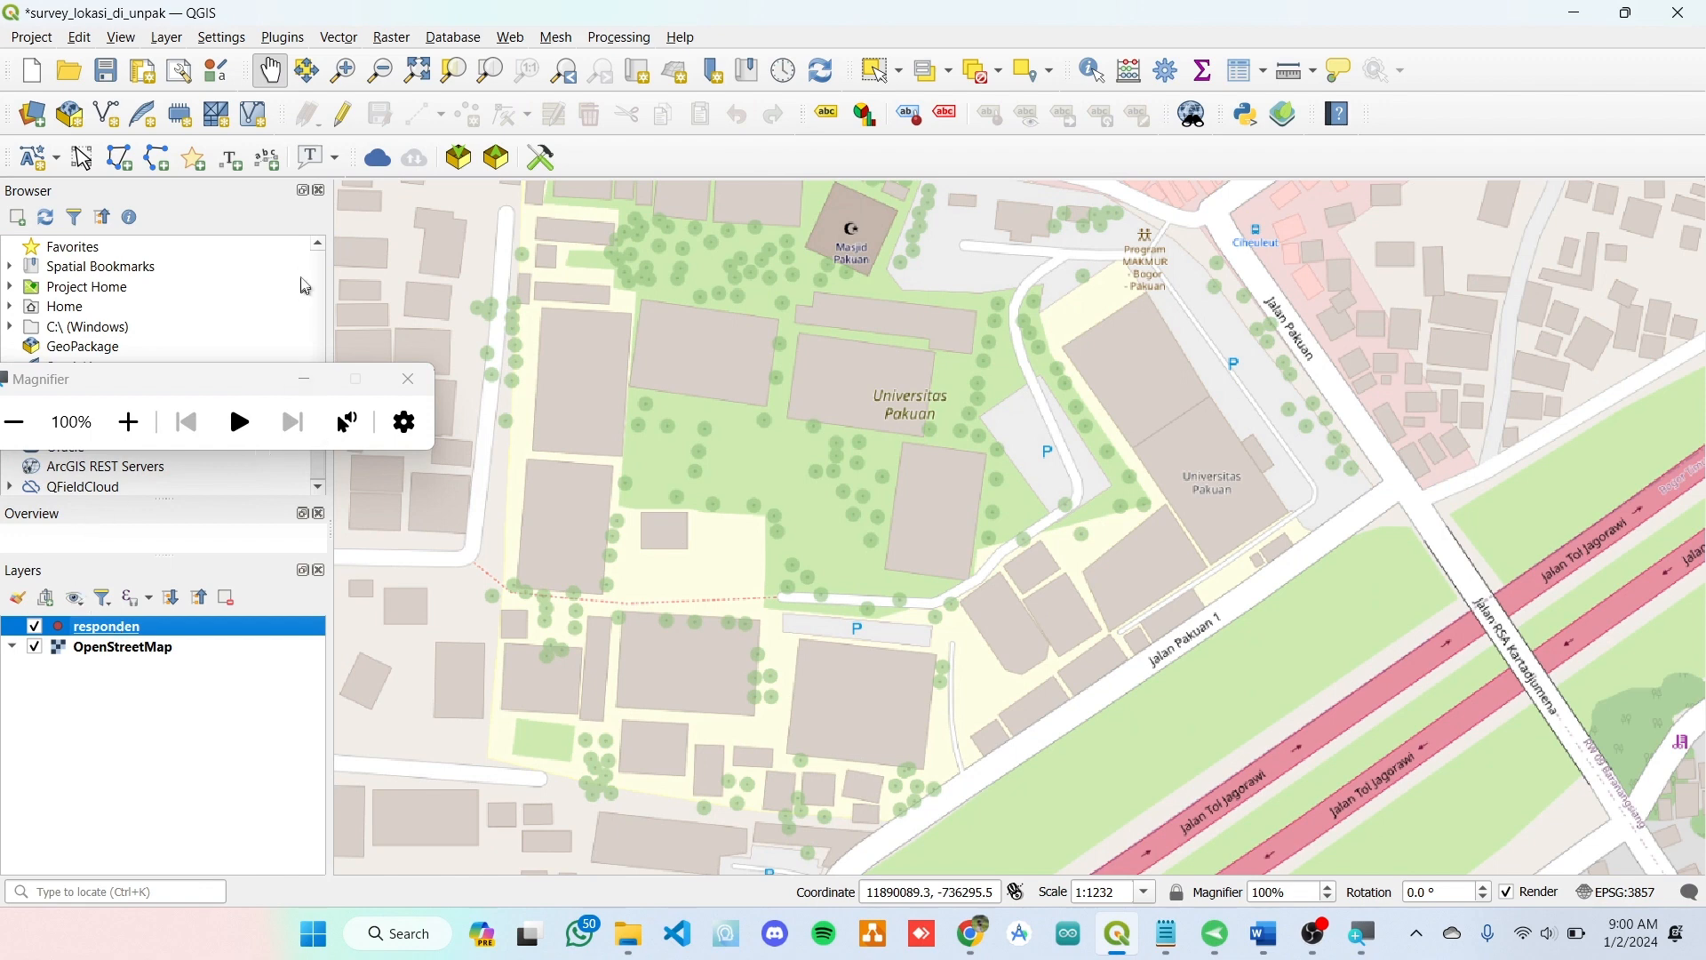
click(129, 422)
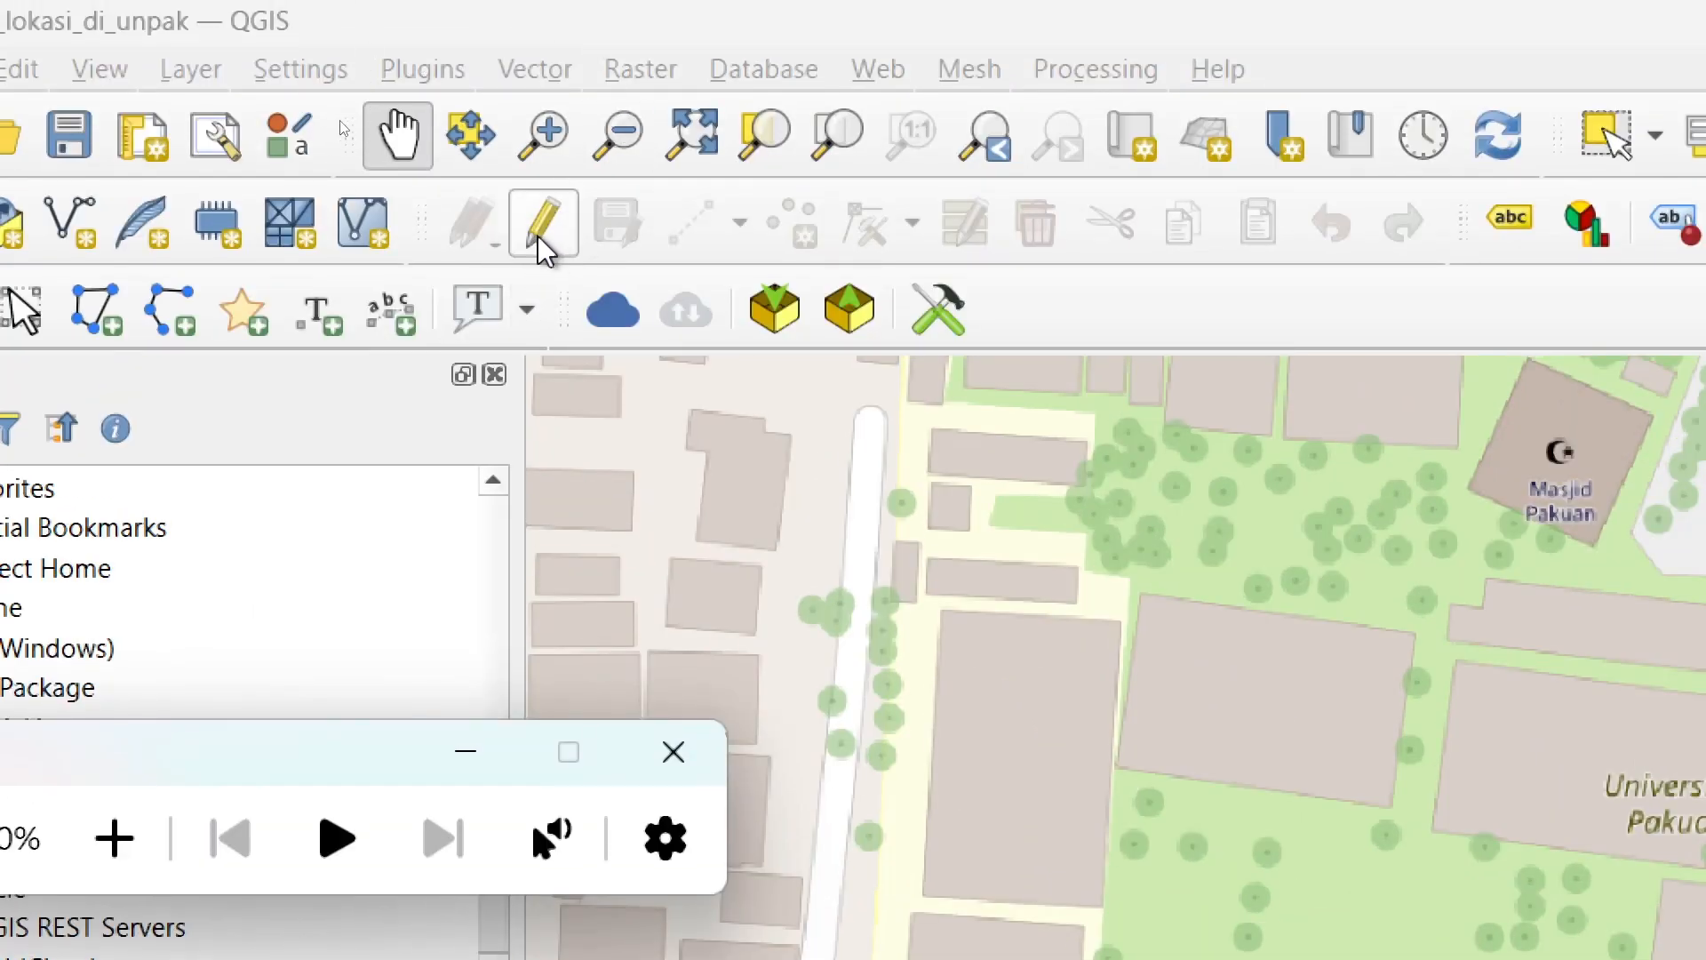
click(542, 230)
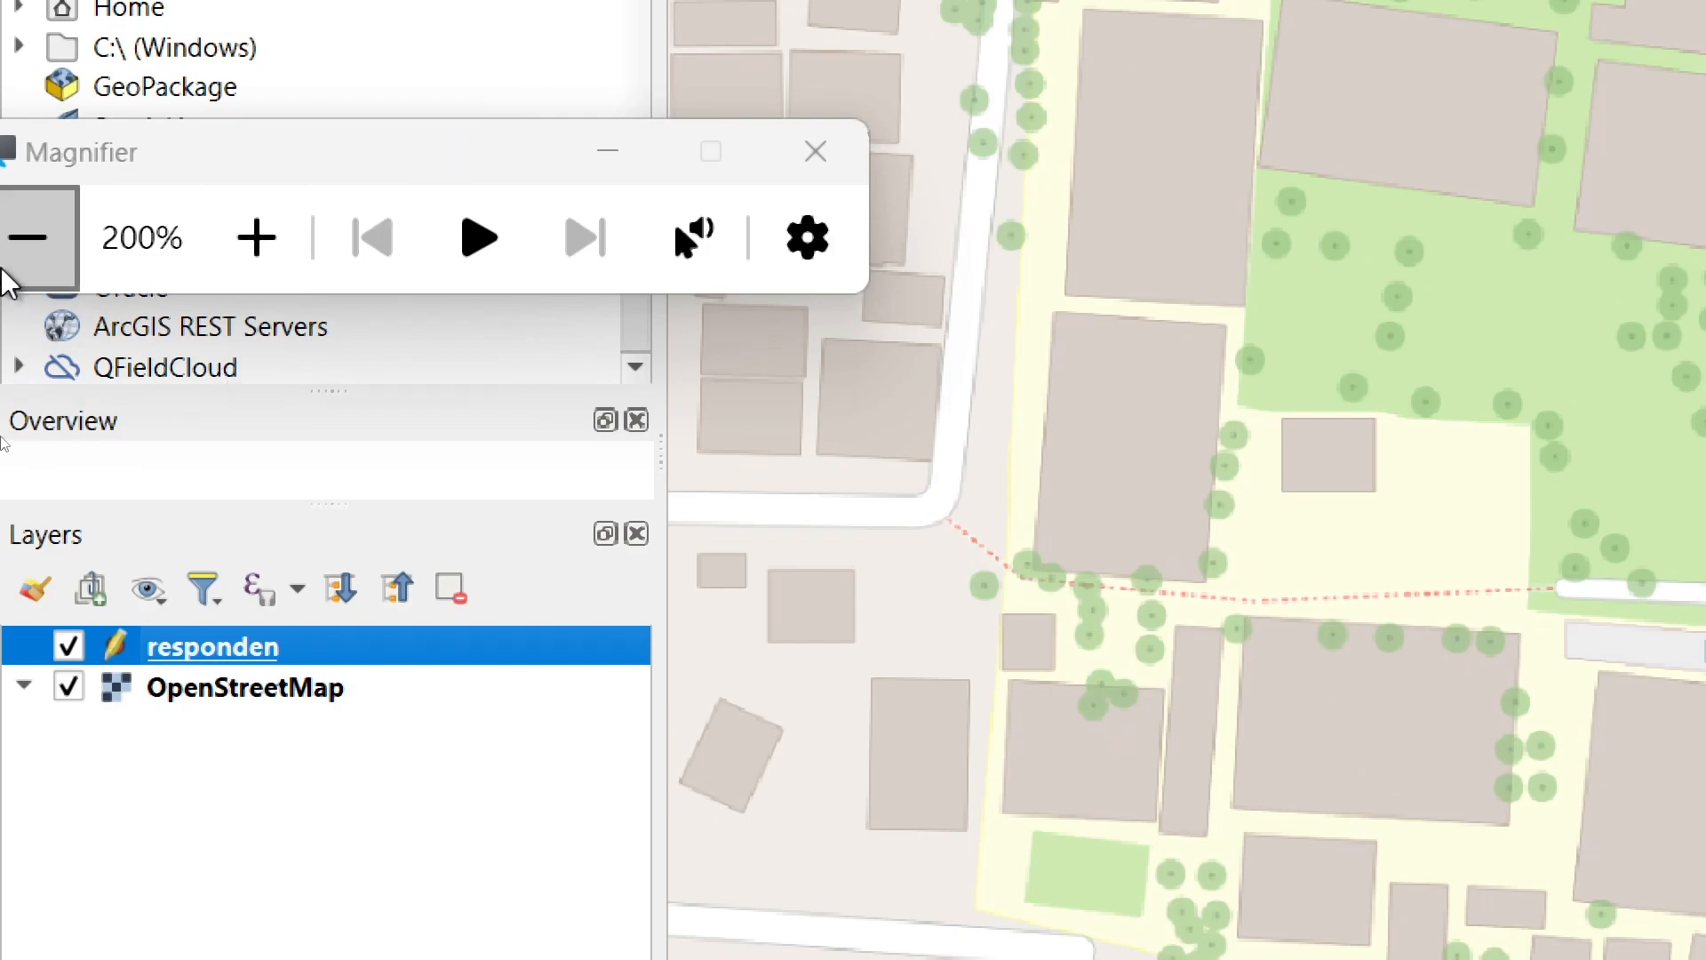
click(25, 238)
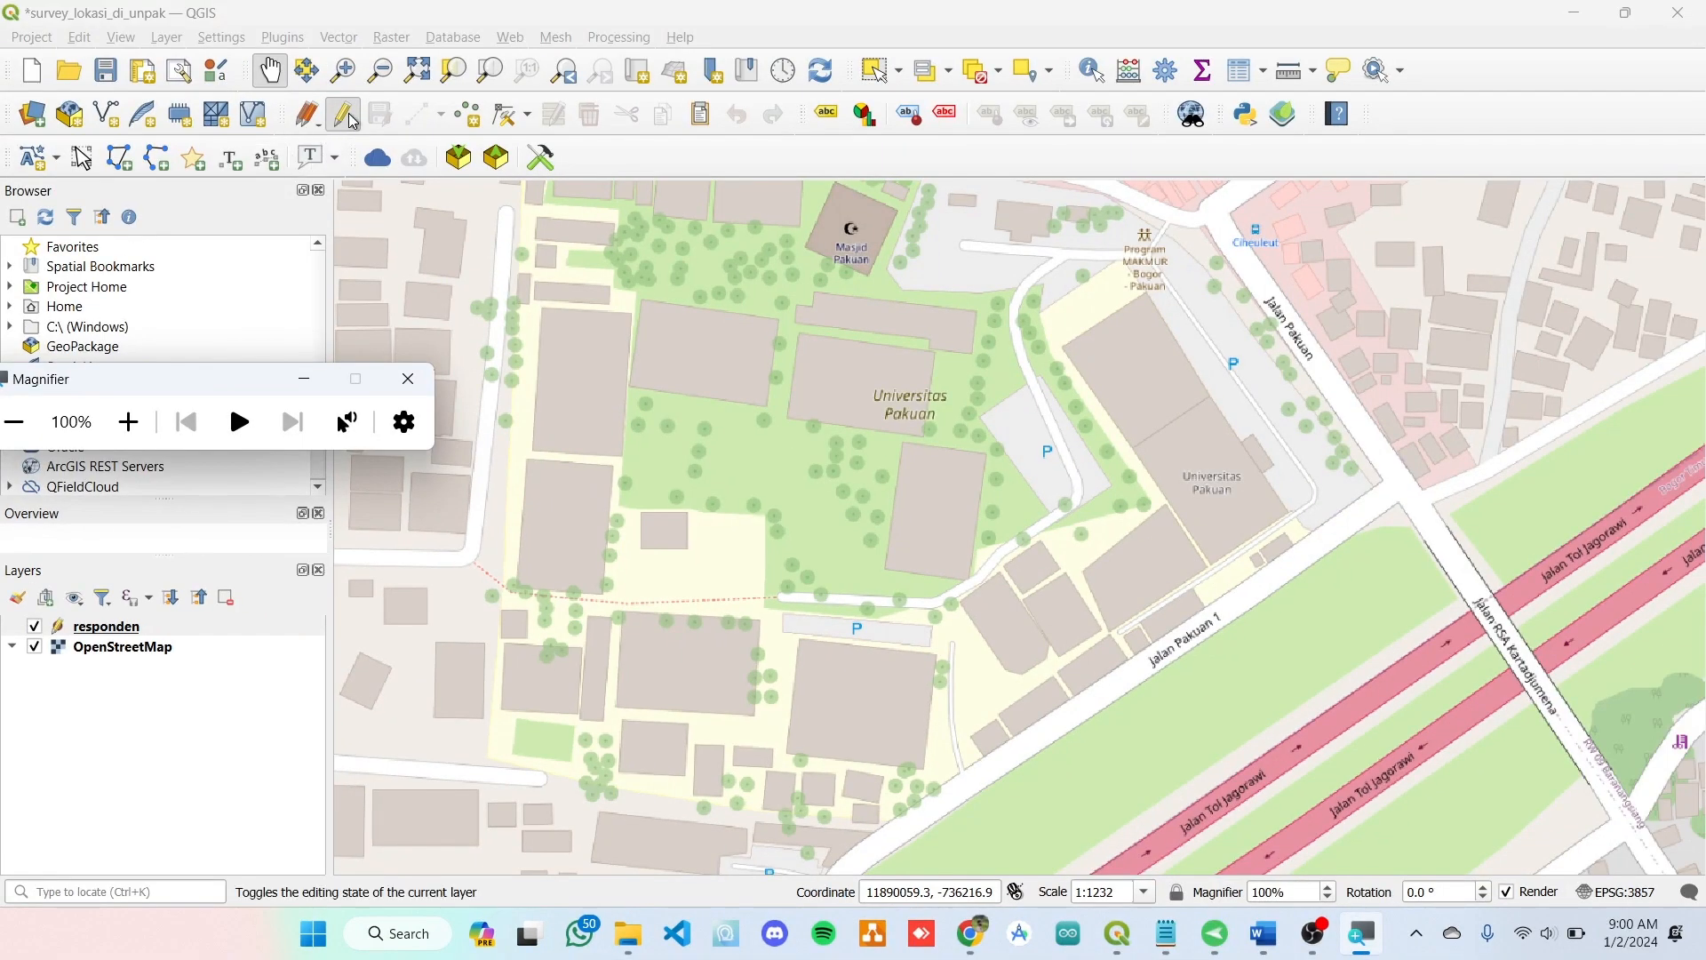
- Turn off editing mode for the responden layer
click(345, 125)
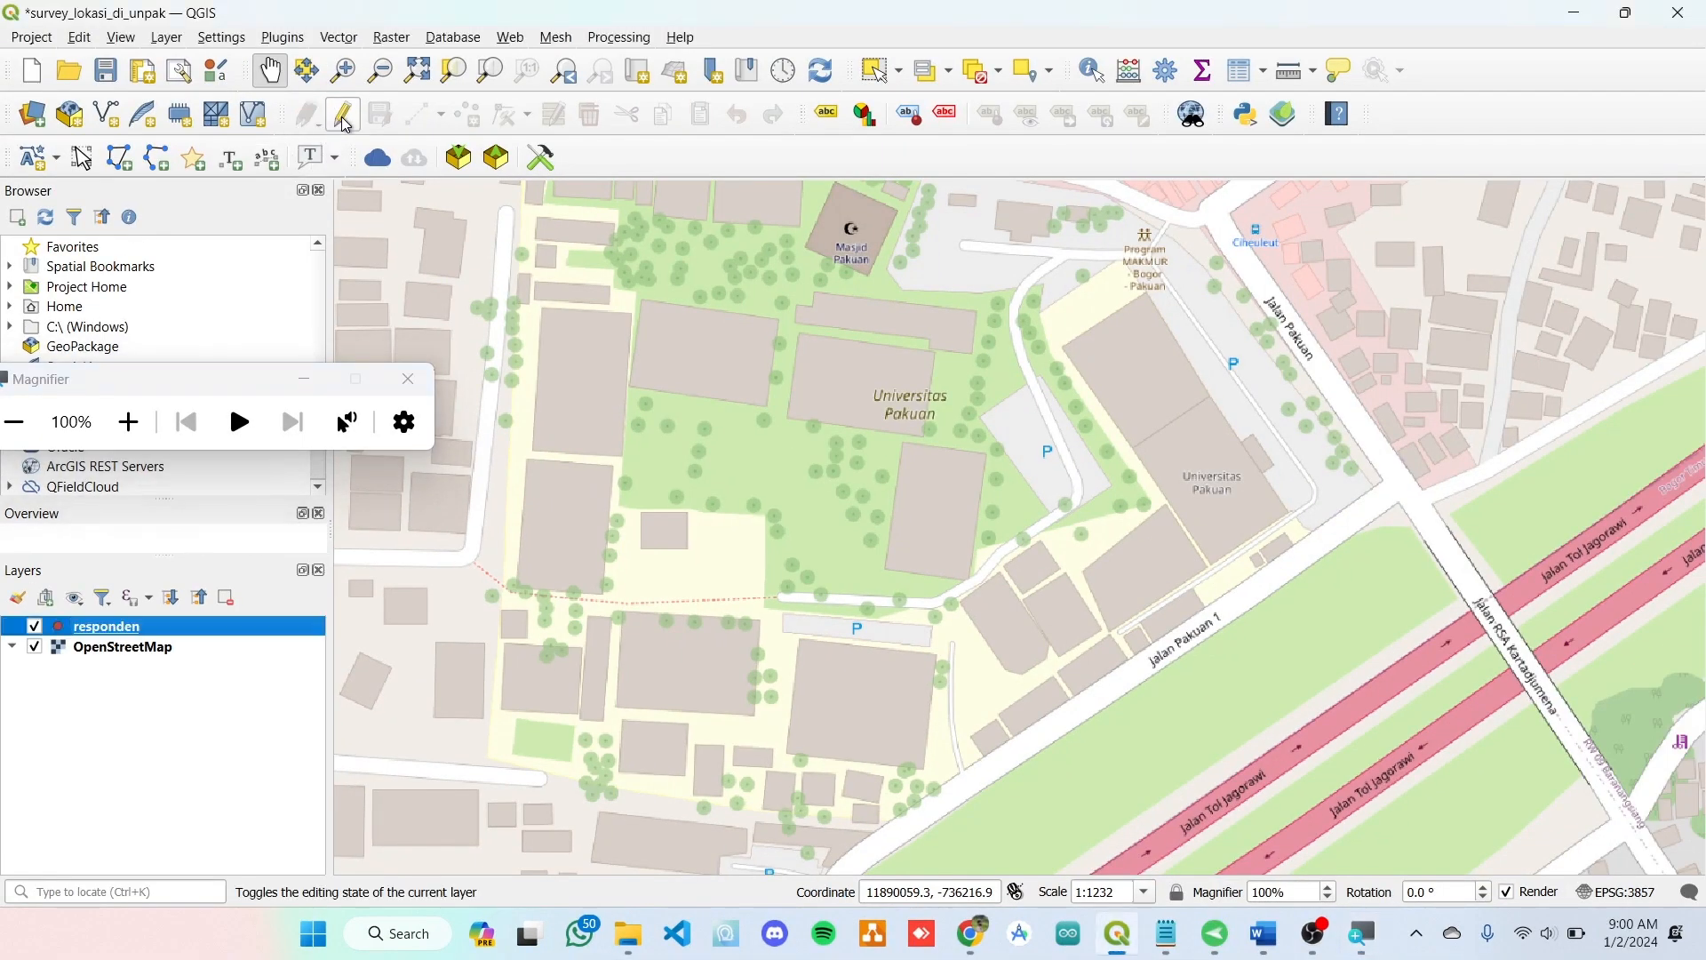
click(346, 124)
click(142, 426)
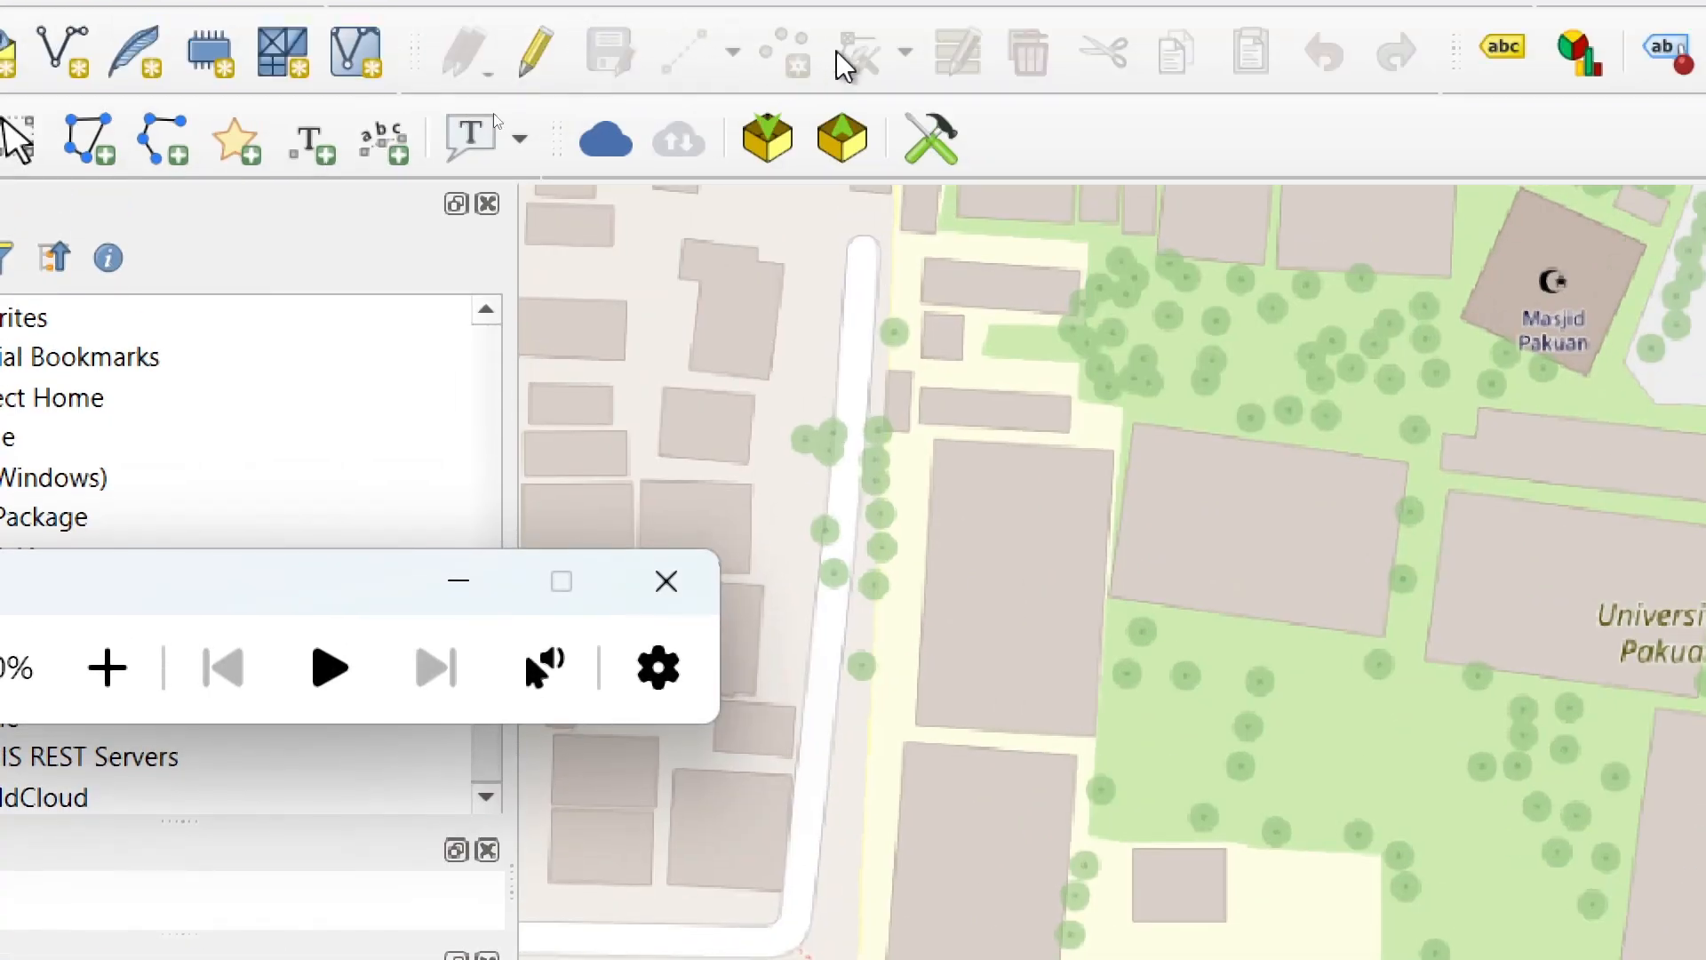
- Turn on editing for the responden layer and add a point on the large building just north of the dashed footpath's western end
click(525, 54)
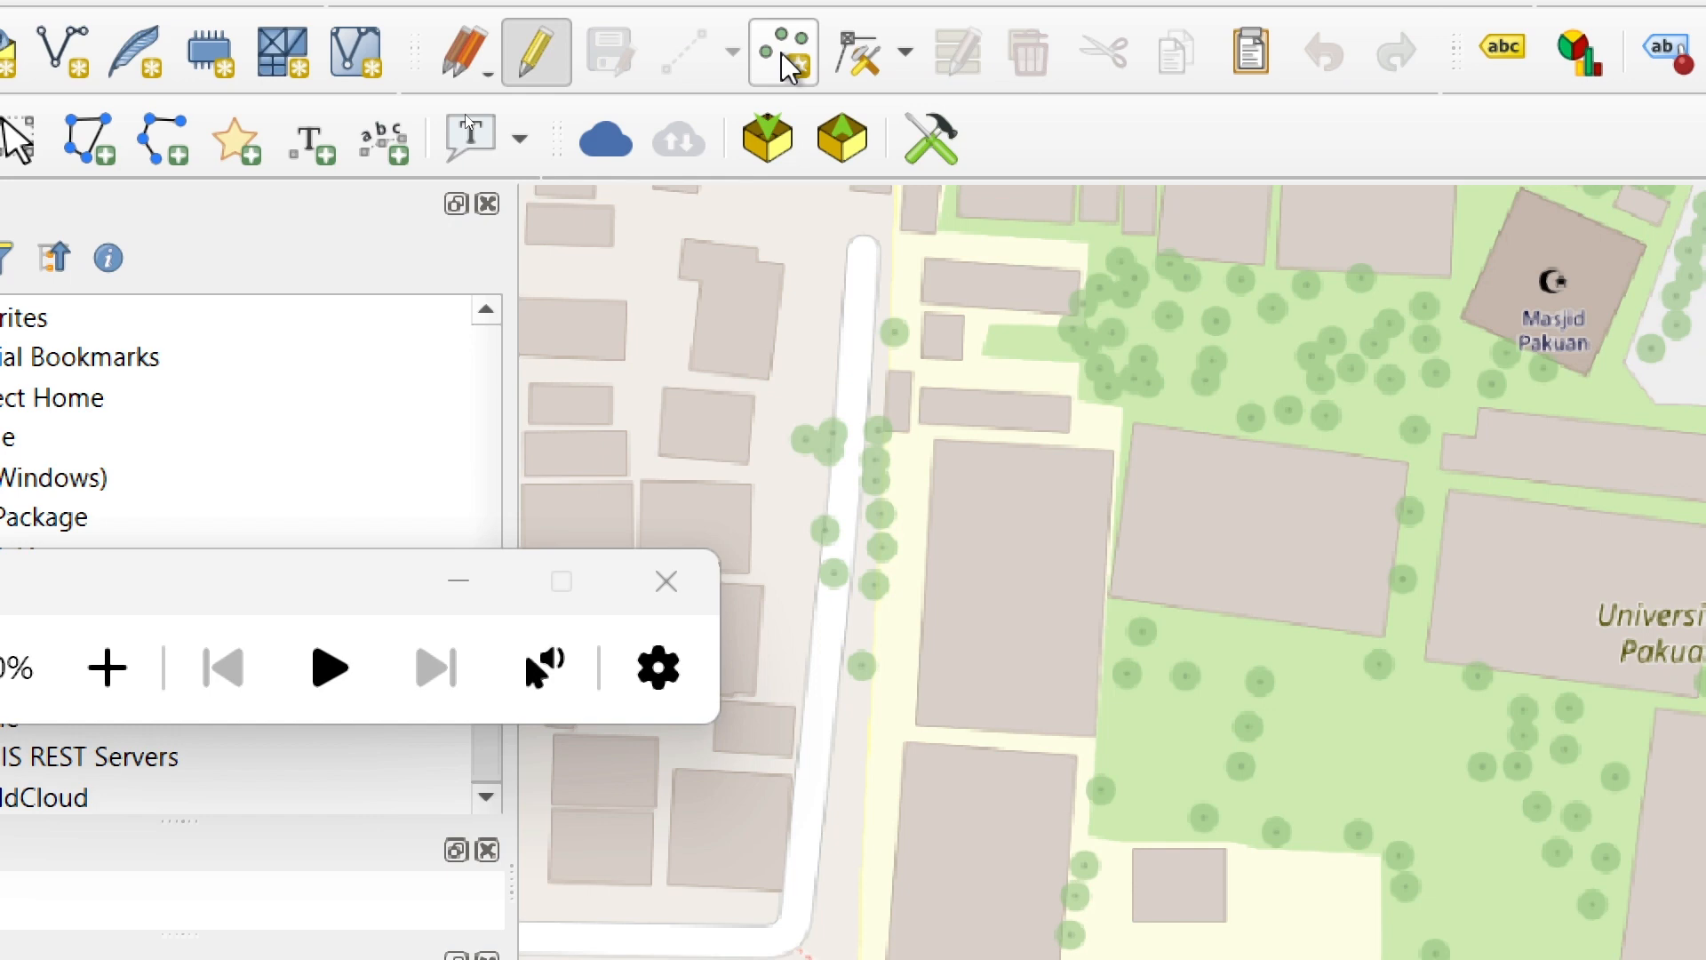
click(782, 53)
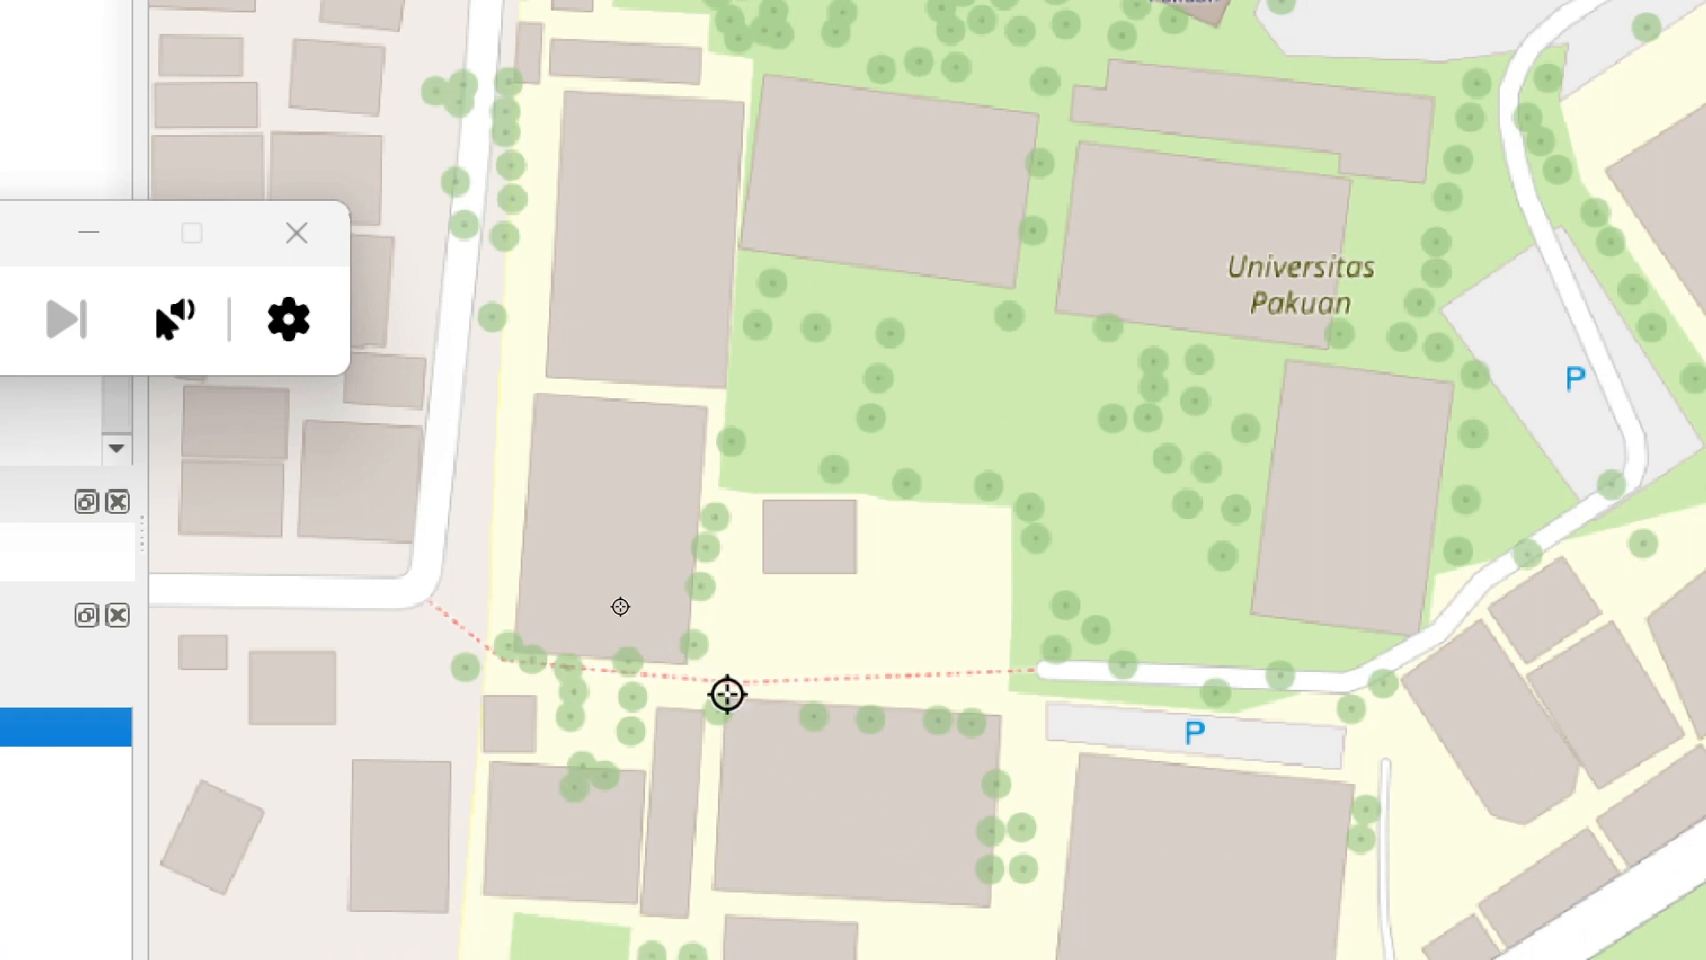
click(610, 527)
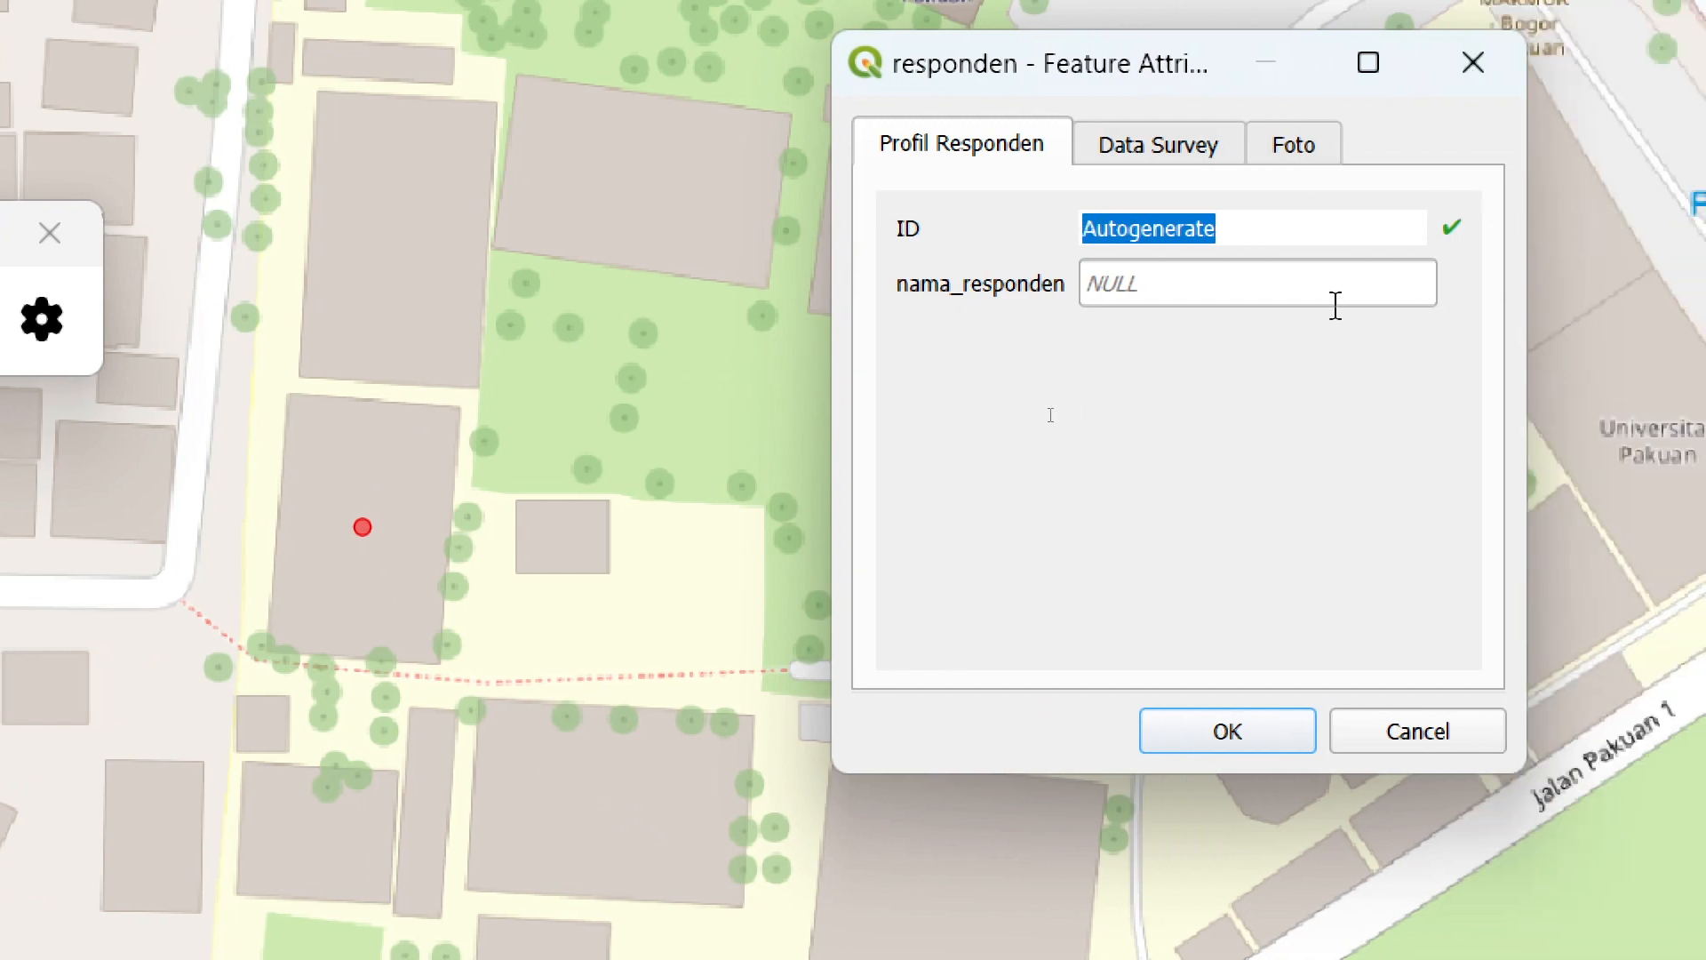
- Enter the respondent's name in the new point's nama_responden field
click(1264, 283)
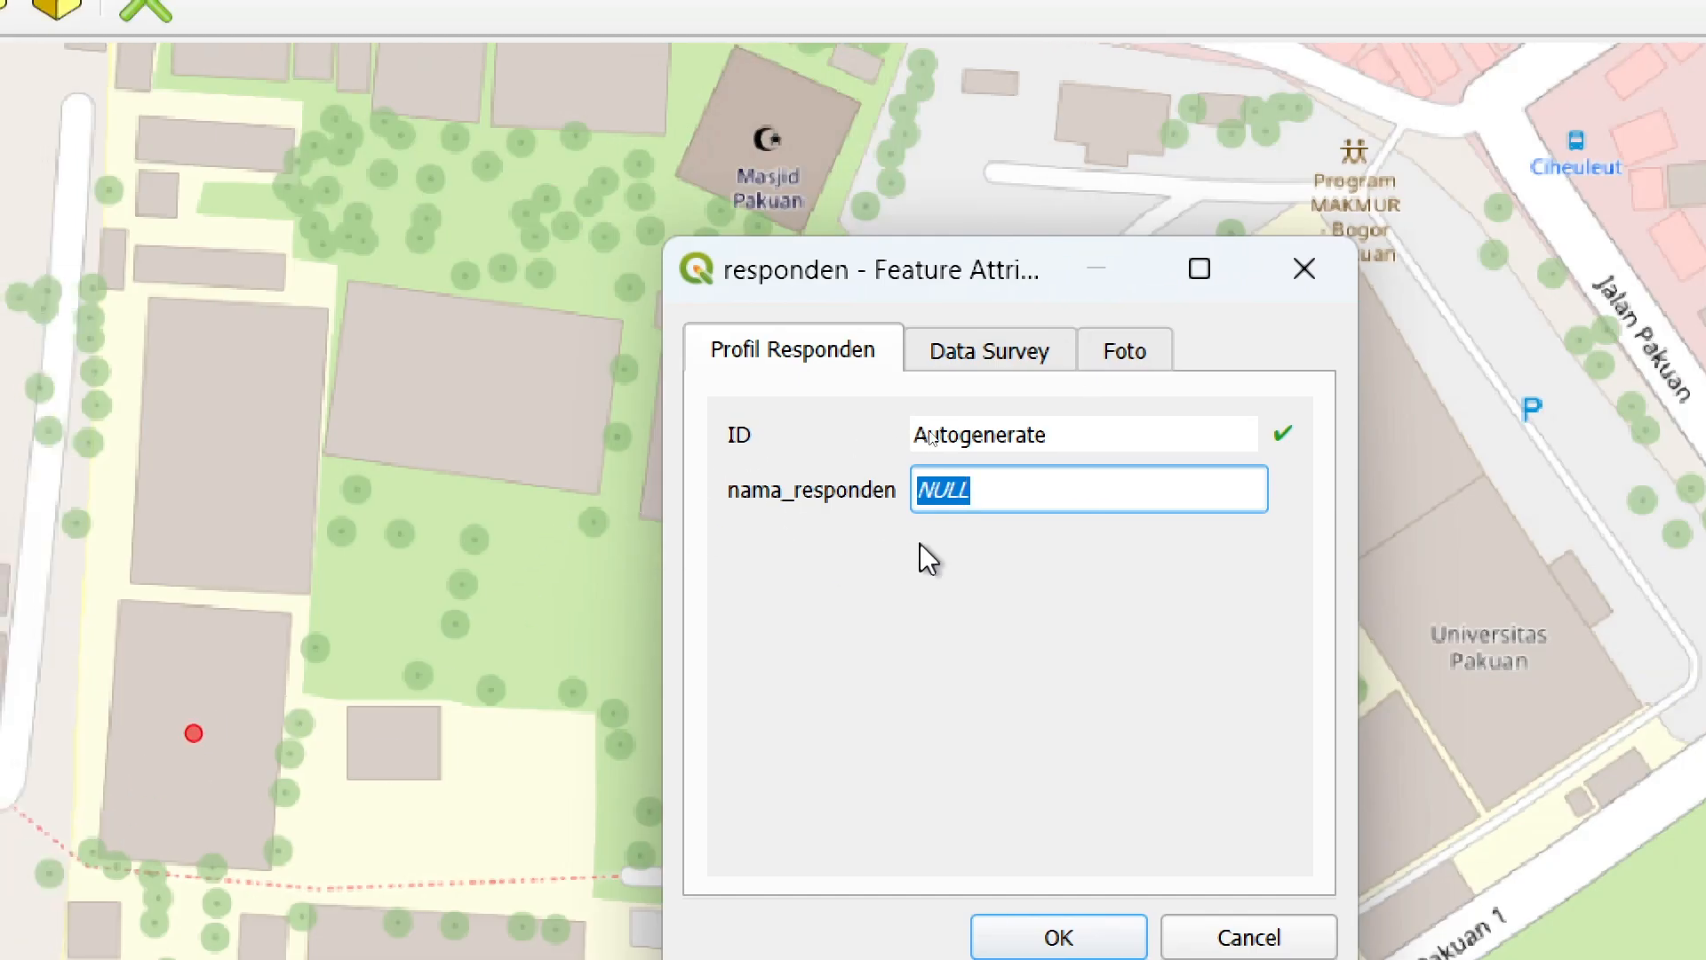
click(1031, 495)
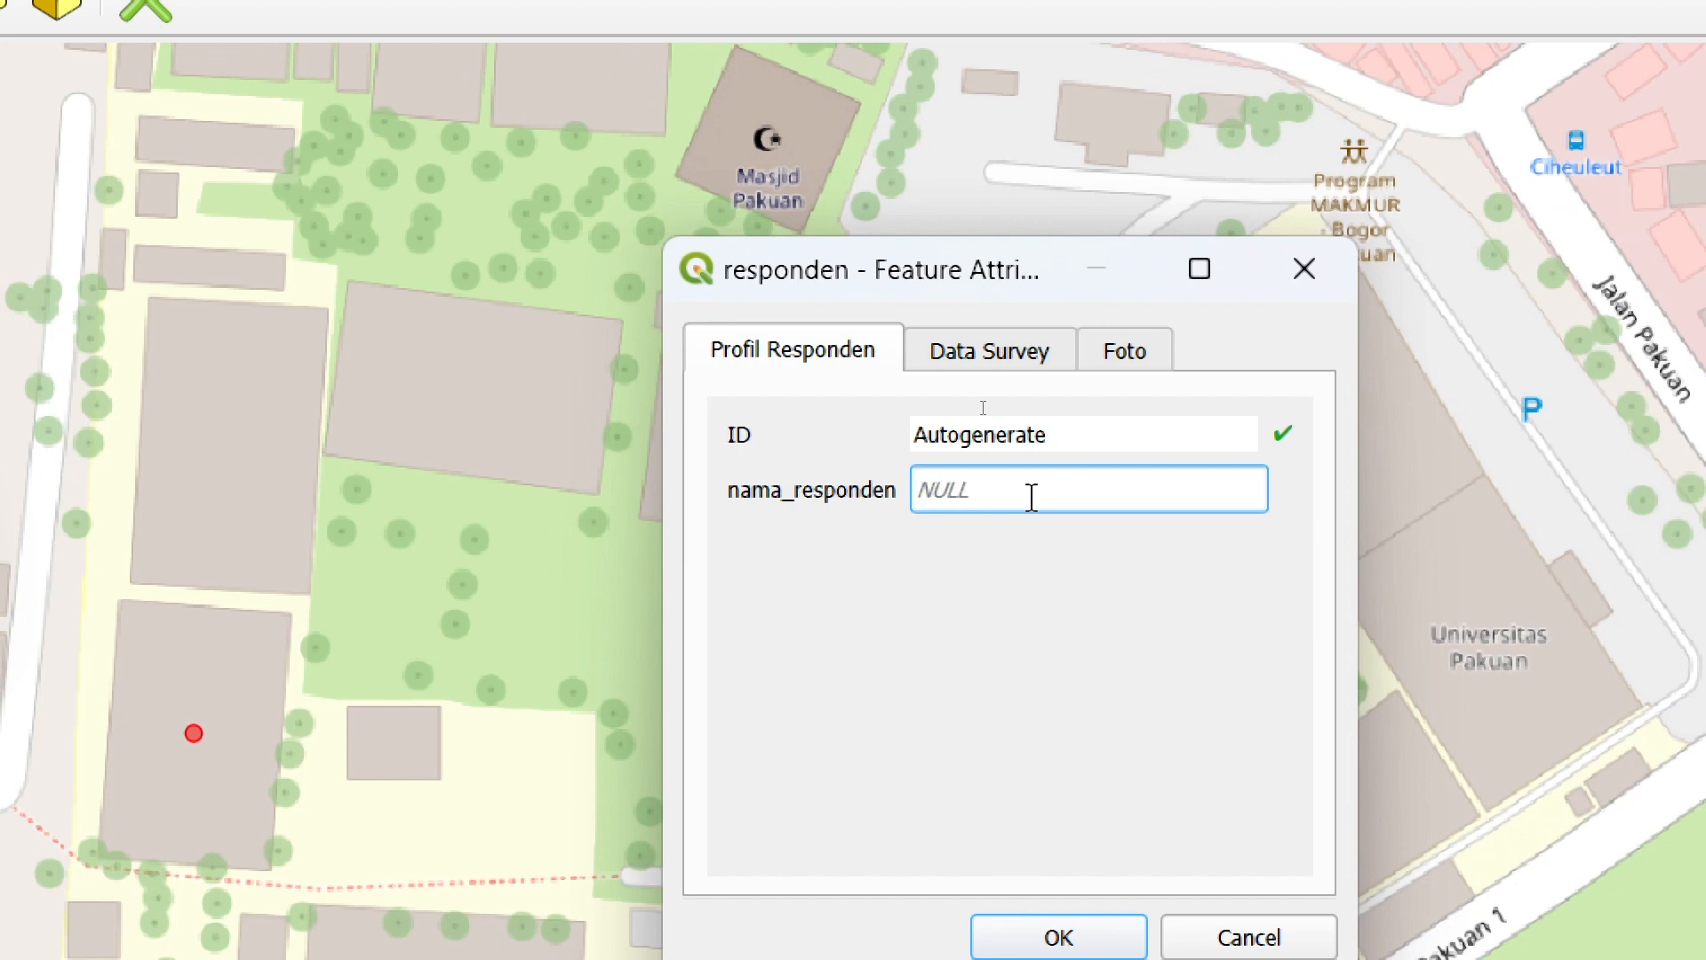
key(BackSpace)
key(BackSpace)
key(BackSpace)
key(BackSpace)
text(Abiam)
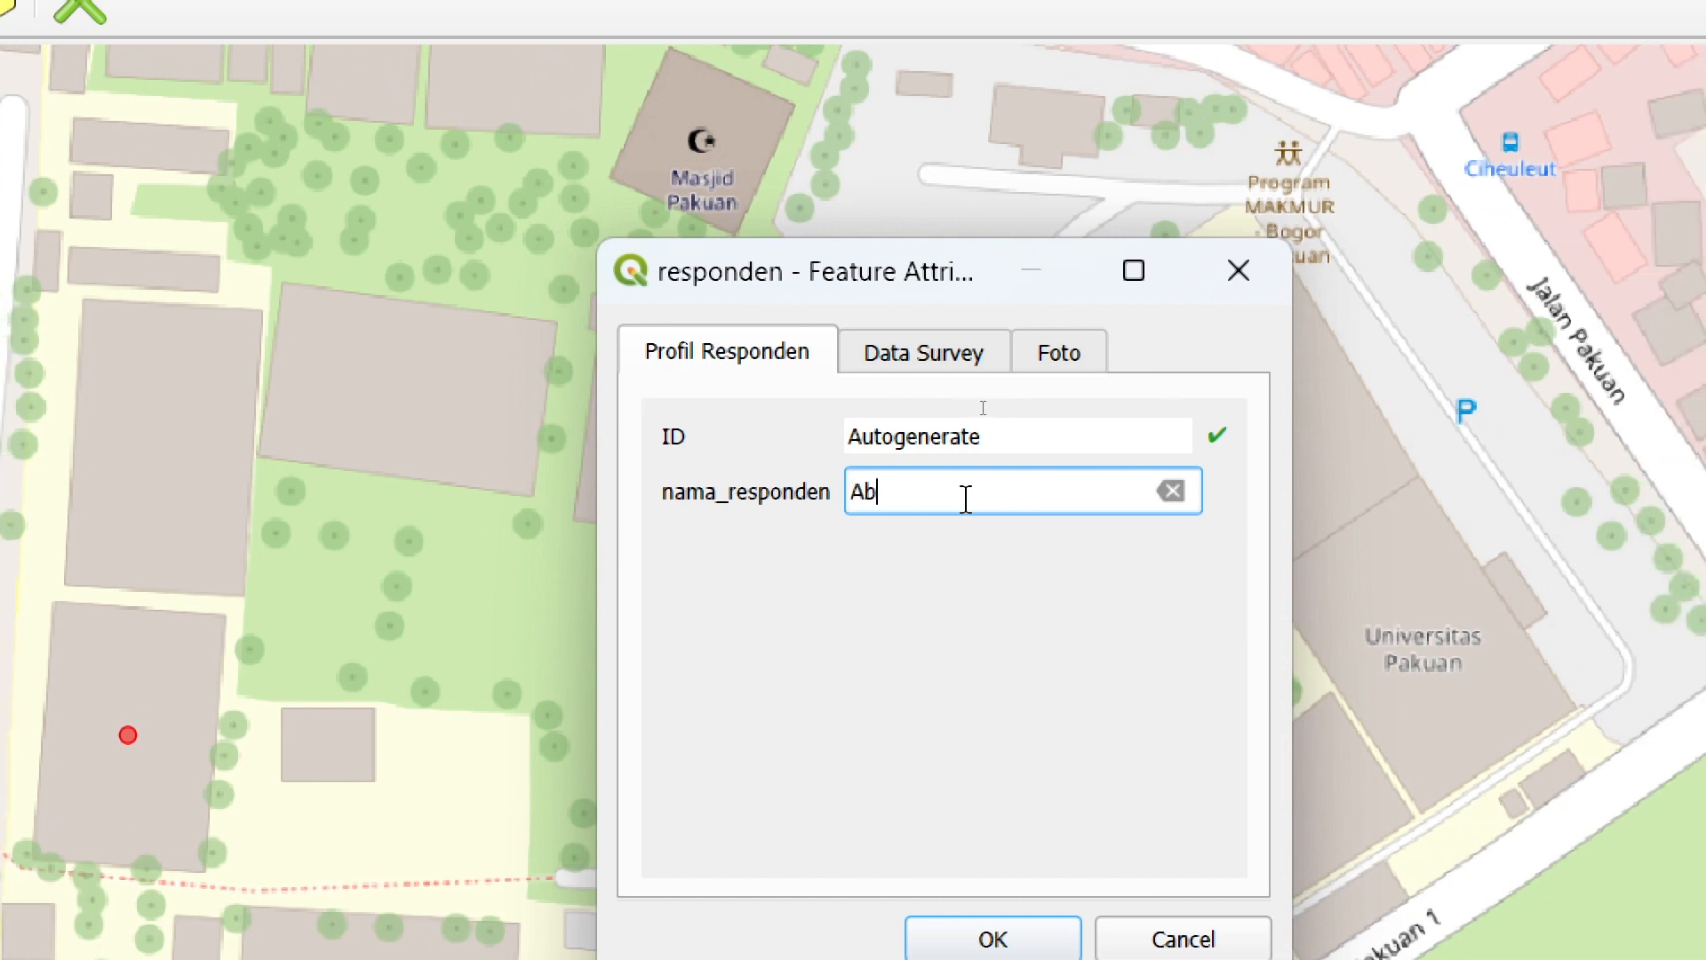
key(BackSpace)
key(BackSpace)
text(manyu)
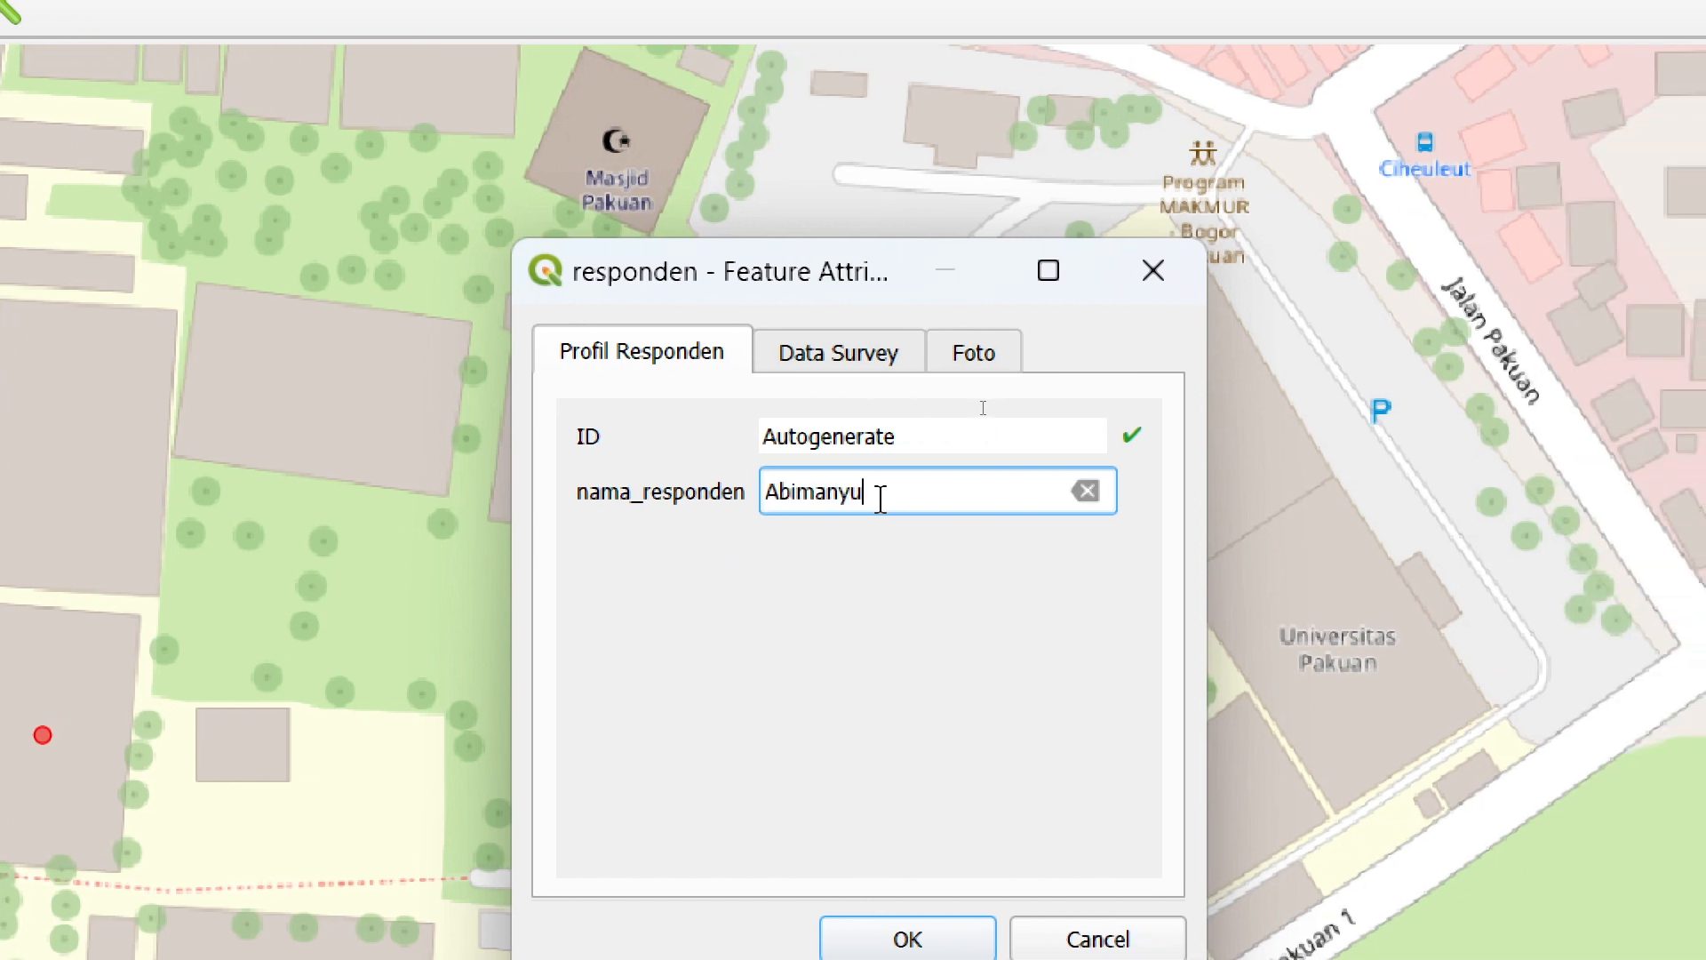
- In the new point's survey data, set nama_tempat to "Gedung 1 FMIPA Universitas Pakuan"
click(852, 355)
click(760, 440)
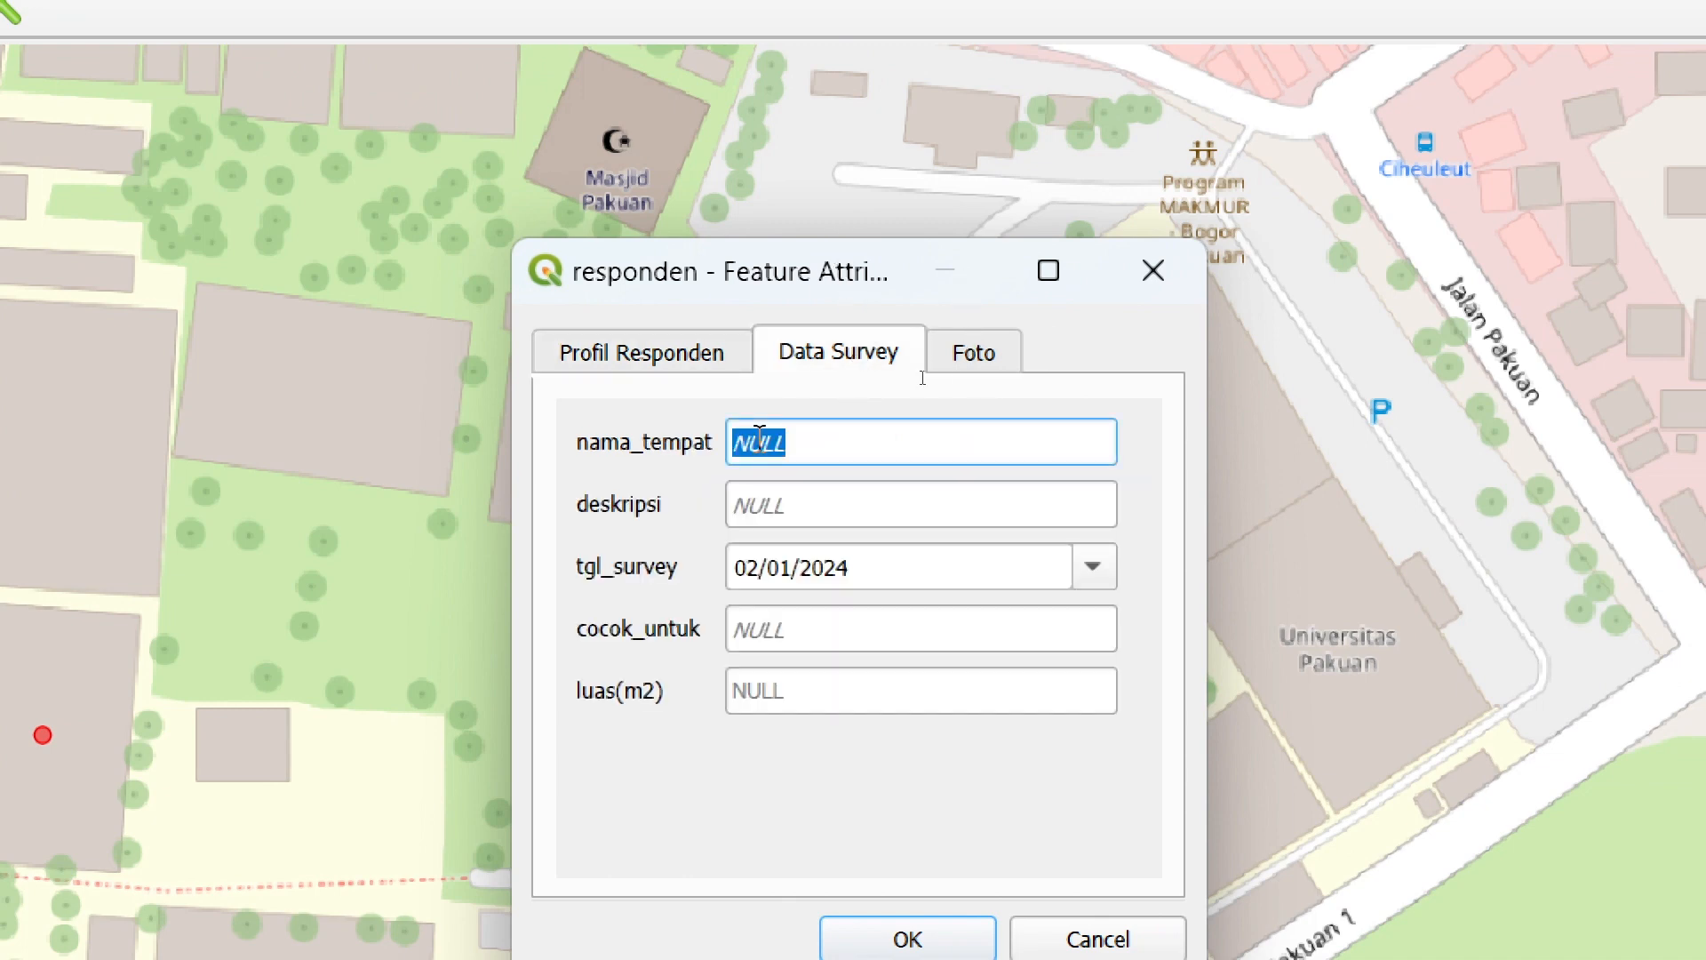
text(Gedung F)
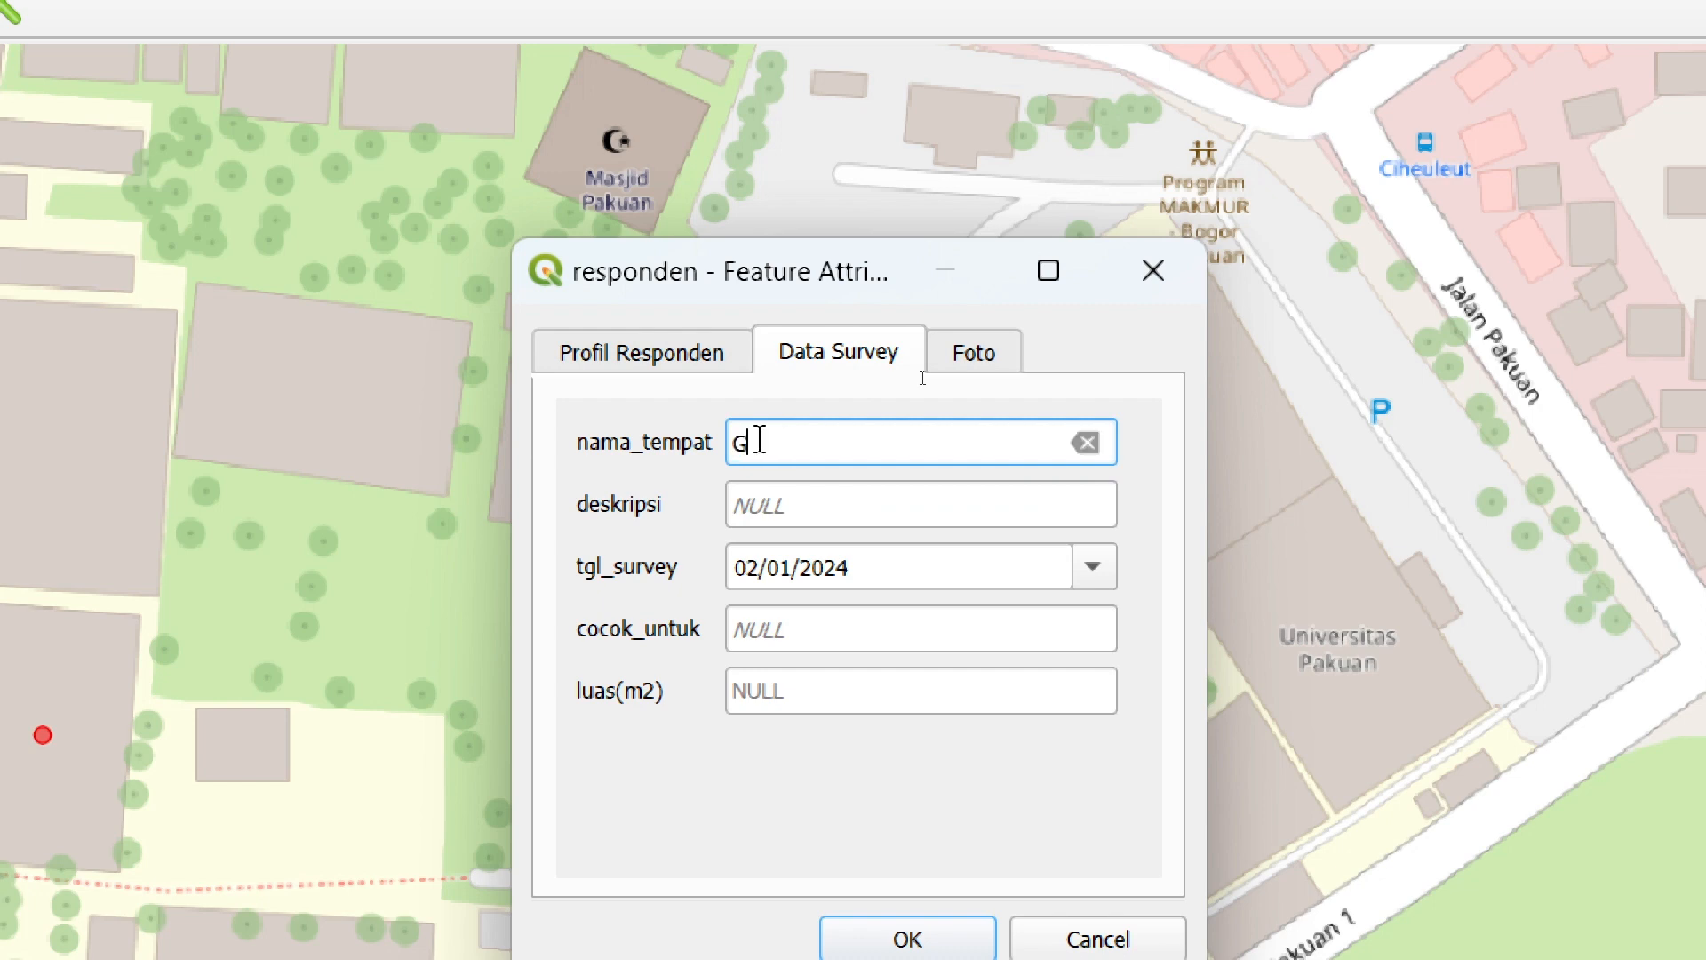
key(BackSpace)
text(1 FMIPA U)
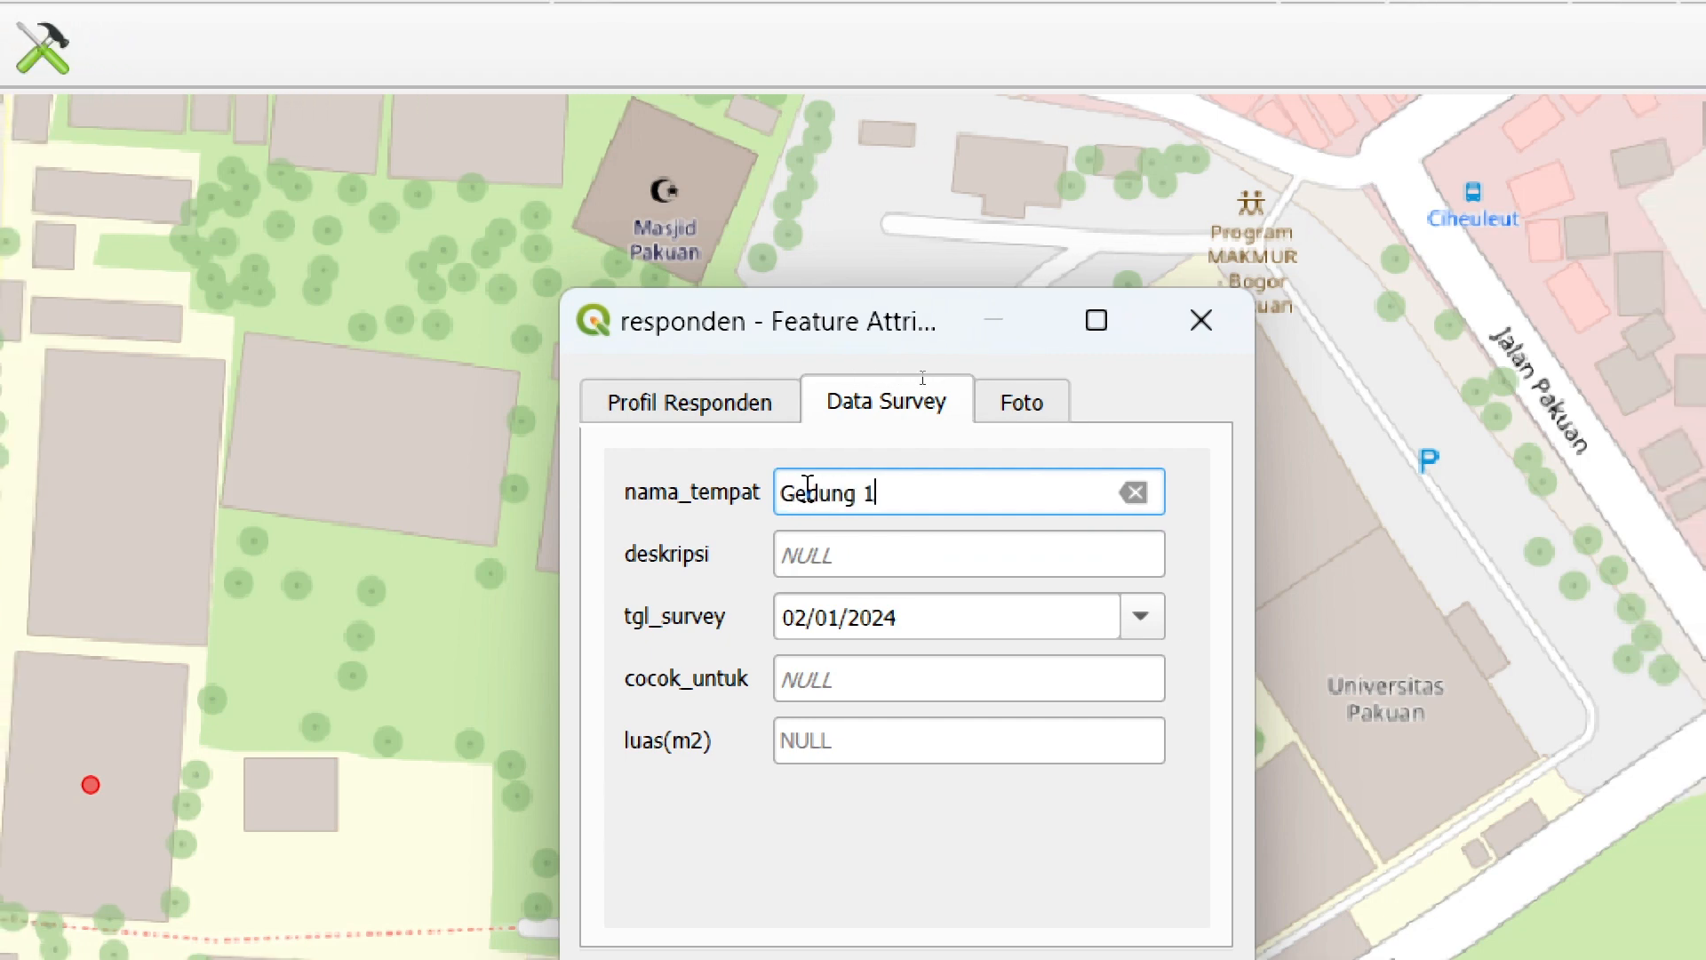
text(niversitas P)
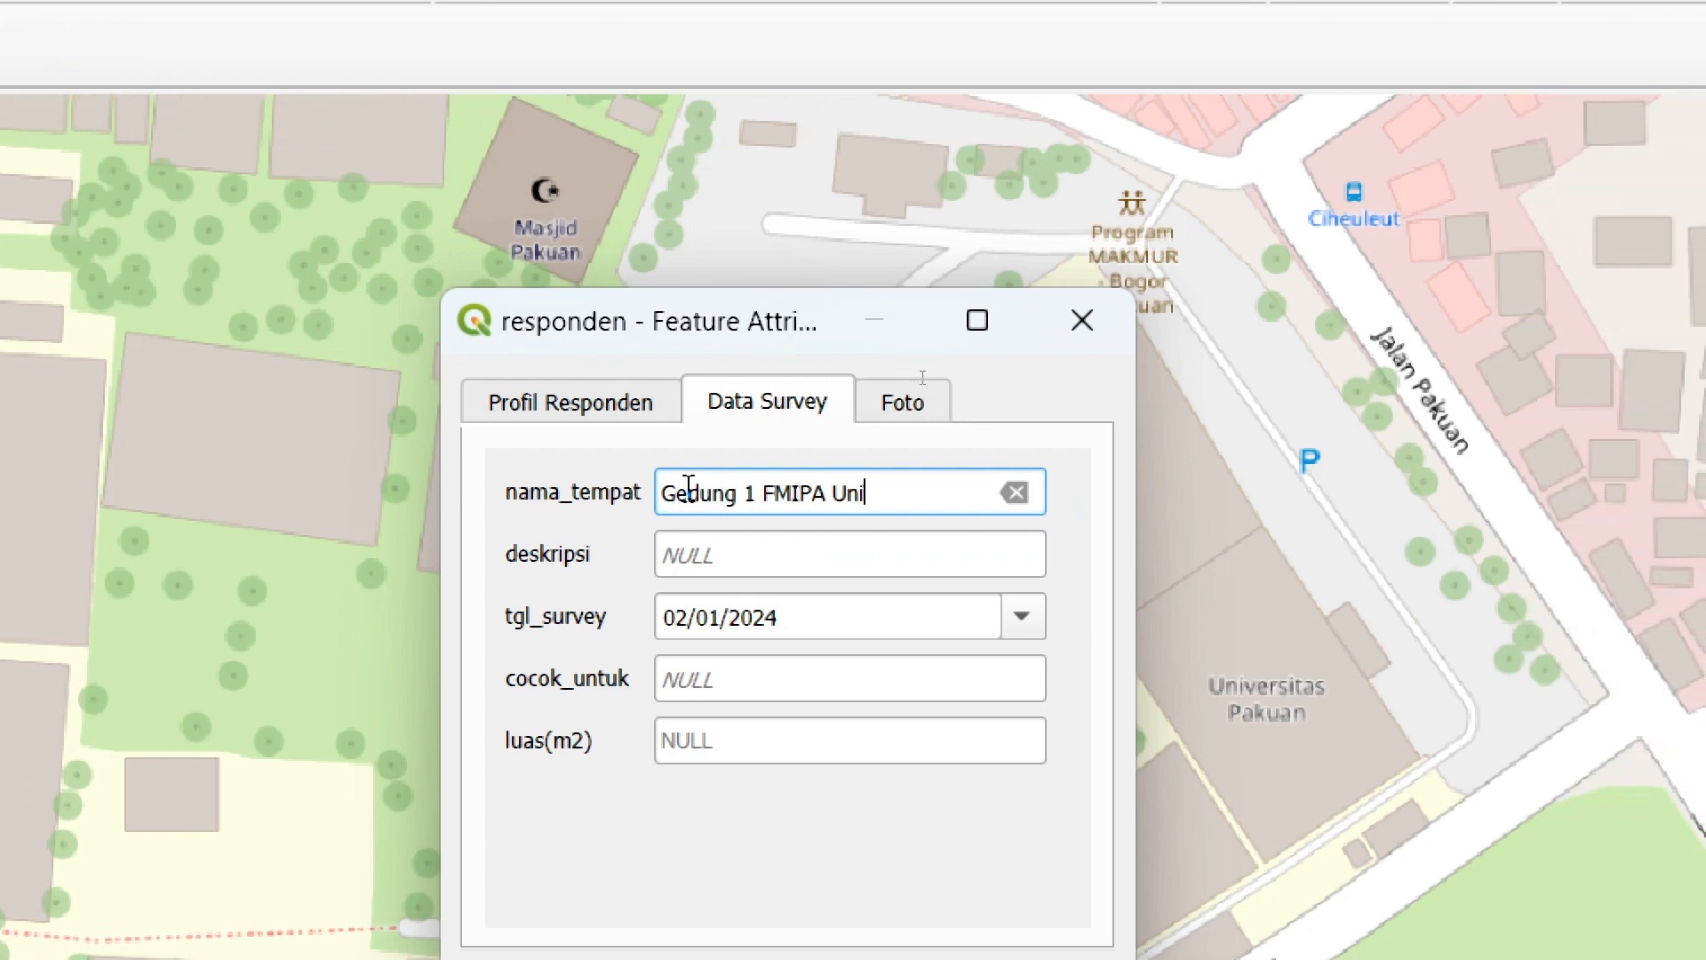
text(akuan)
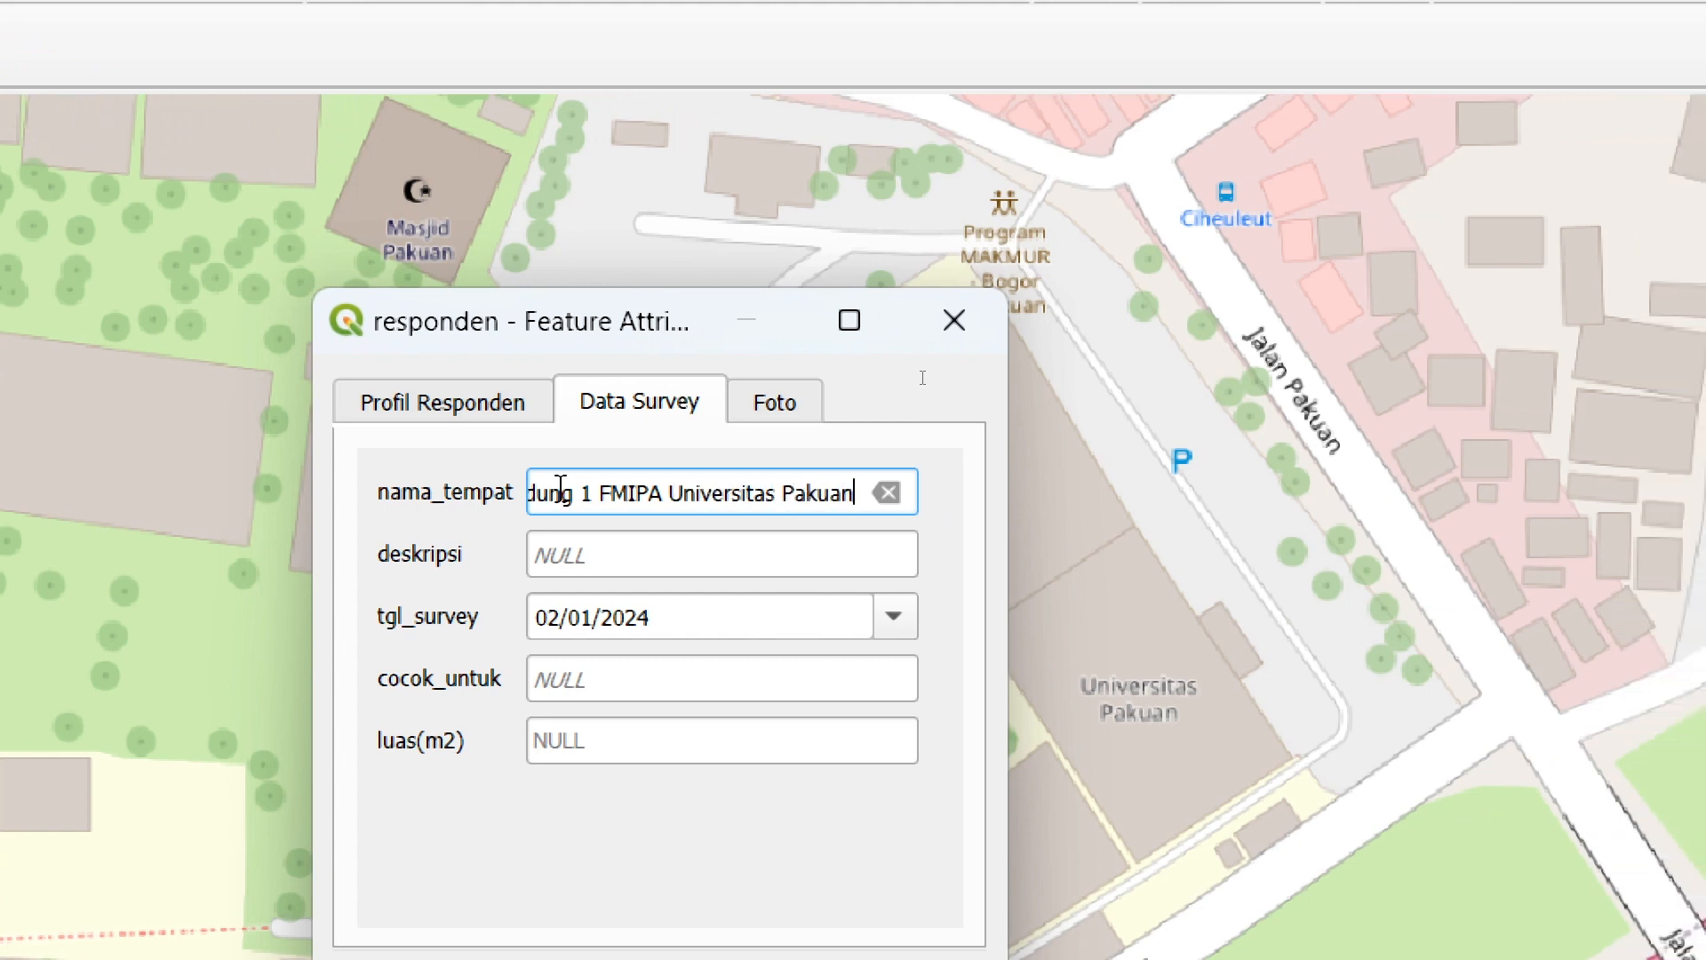
- Fill the deskripsi field with "Kantor Dekan dan Wadek, Ruang TU, Aula, Toilet"
click(604, 566)
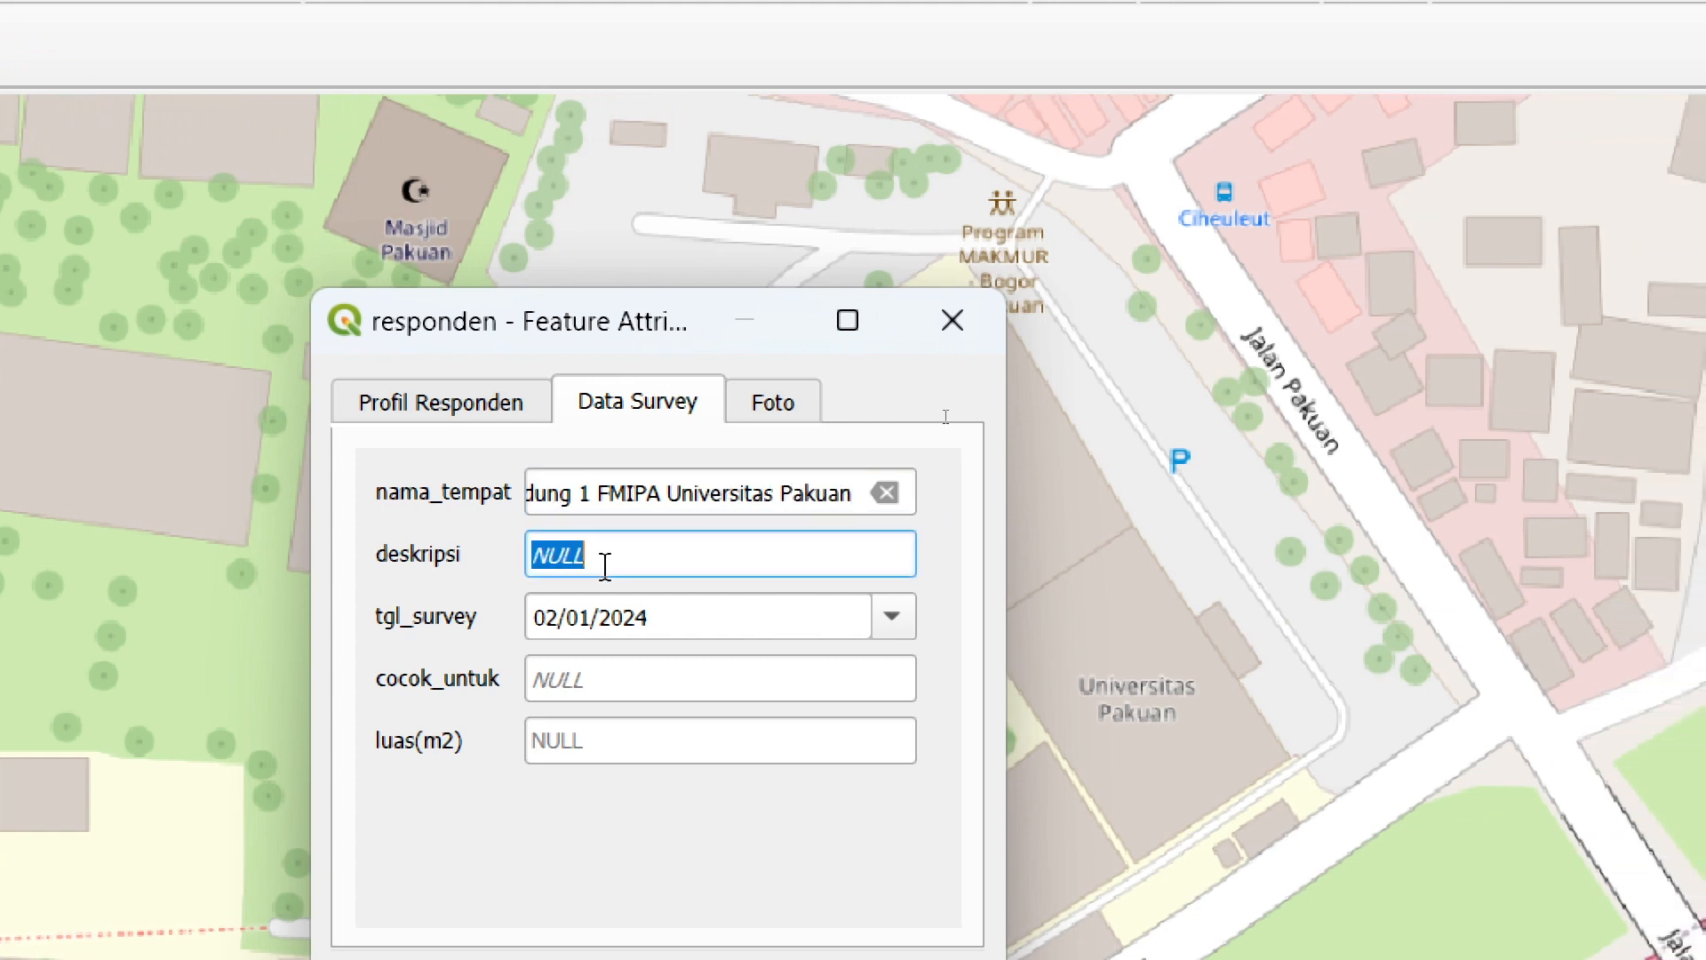
key(BackSpace)
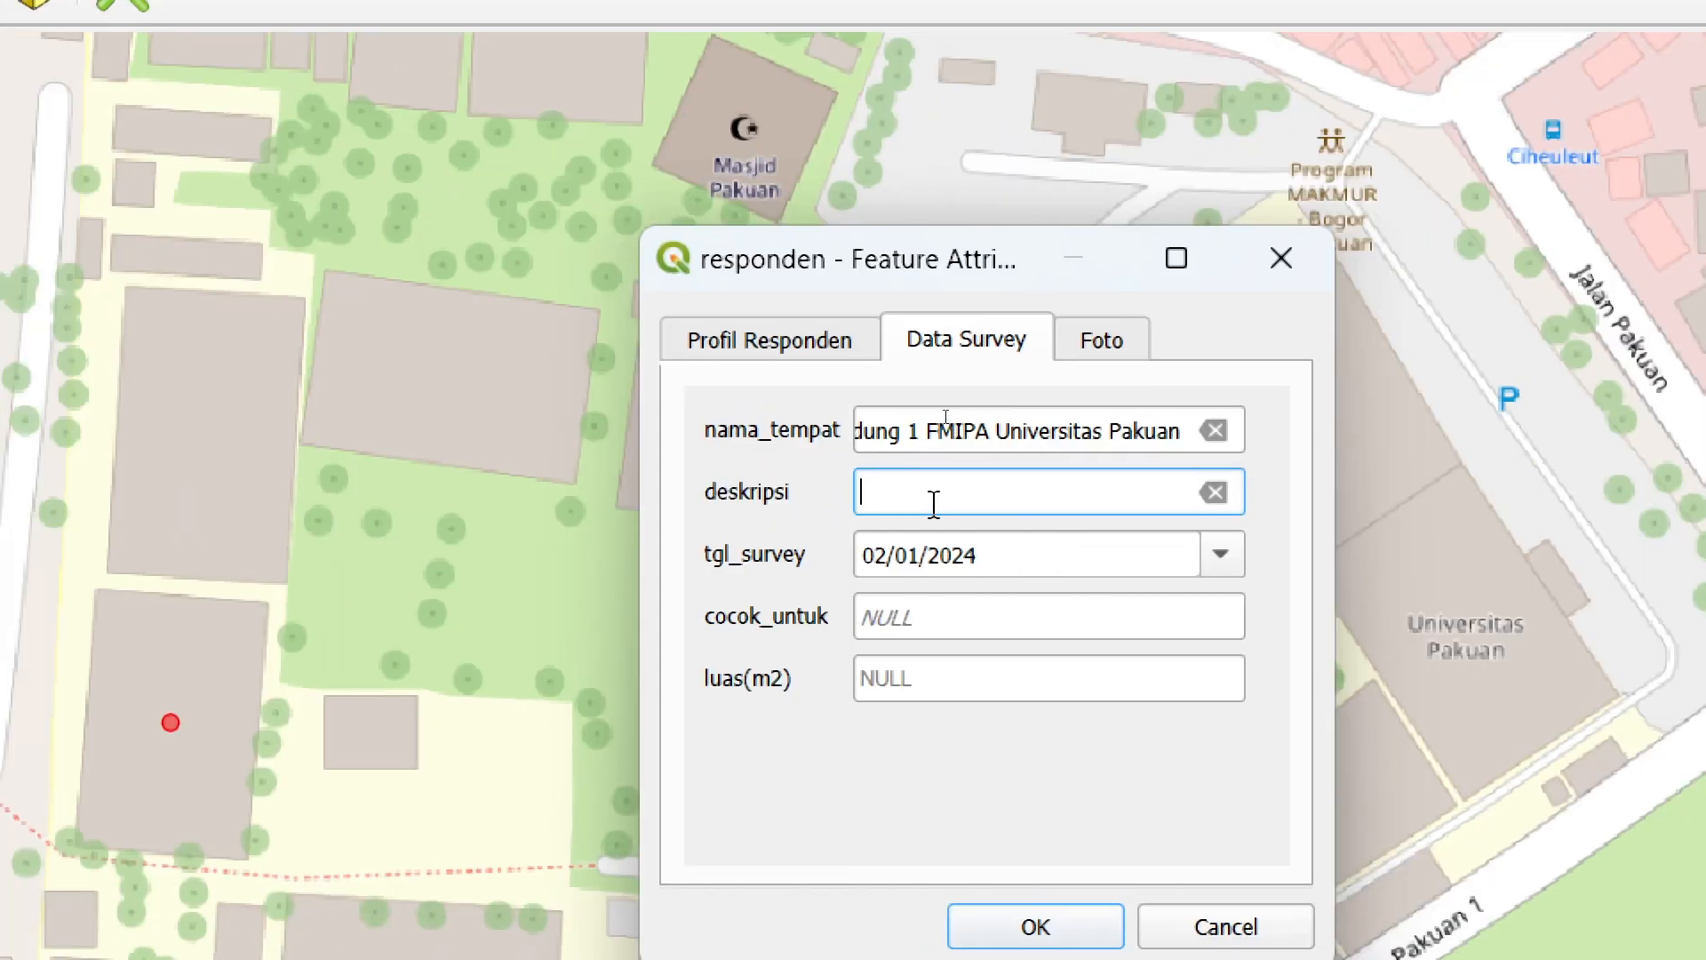
text(Kantor)
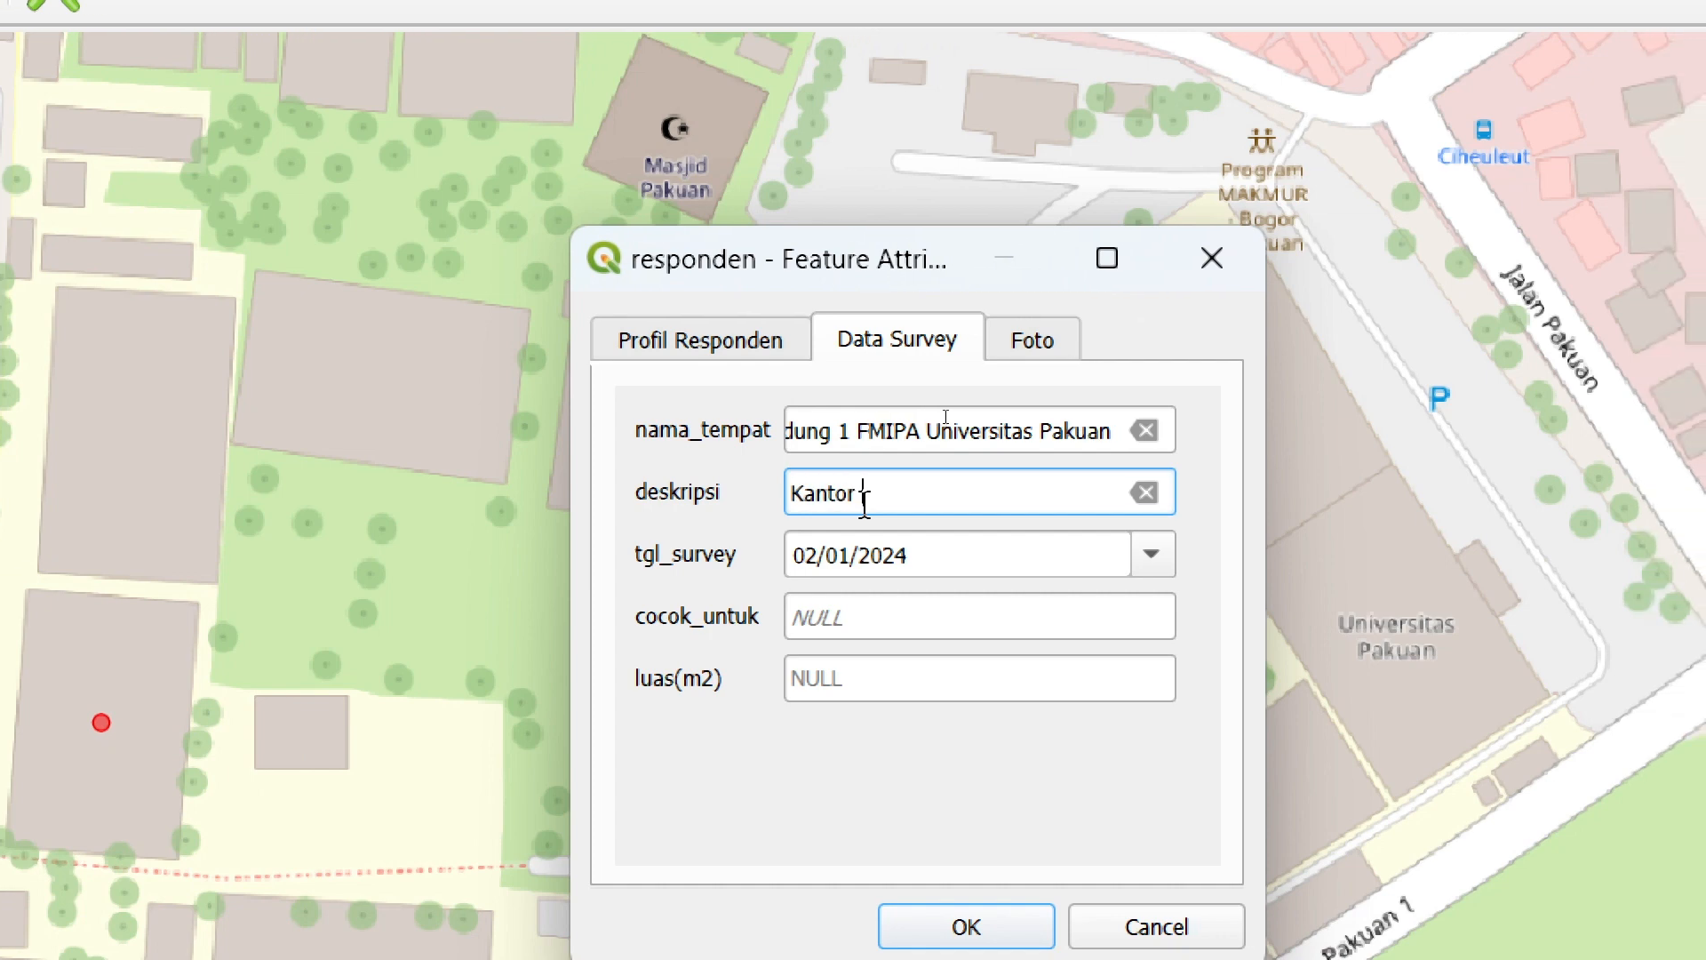
text( Dekan)
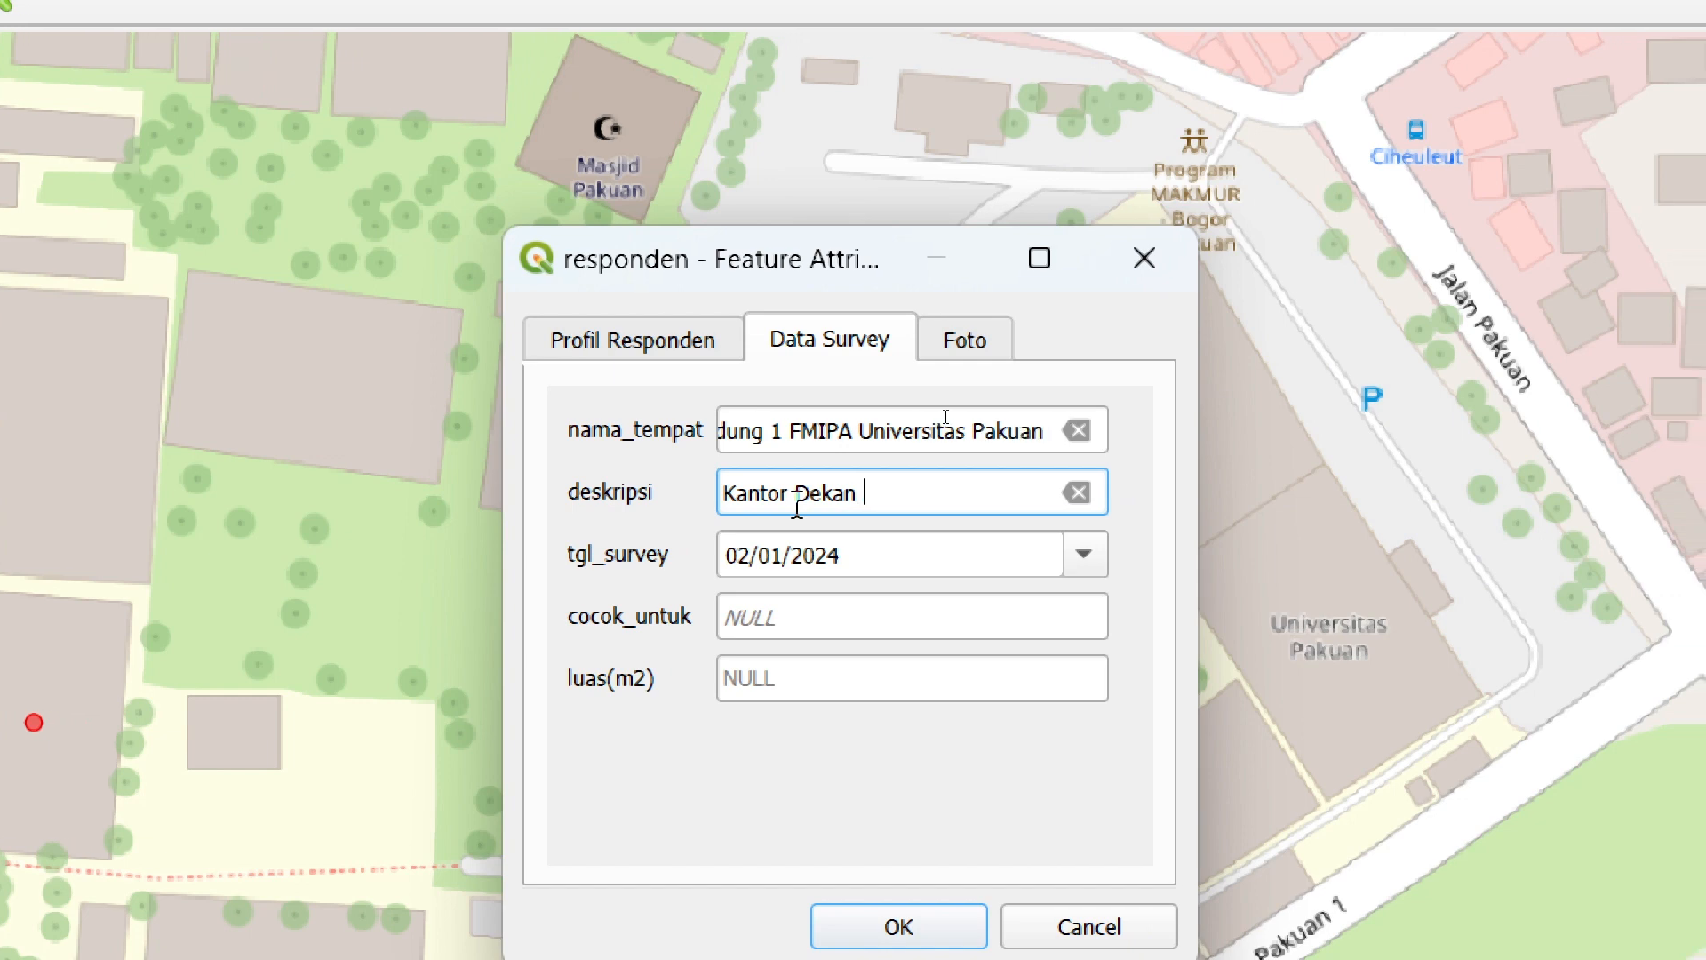
text(,)
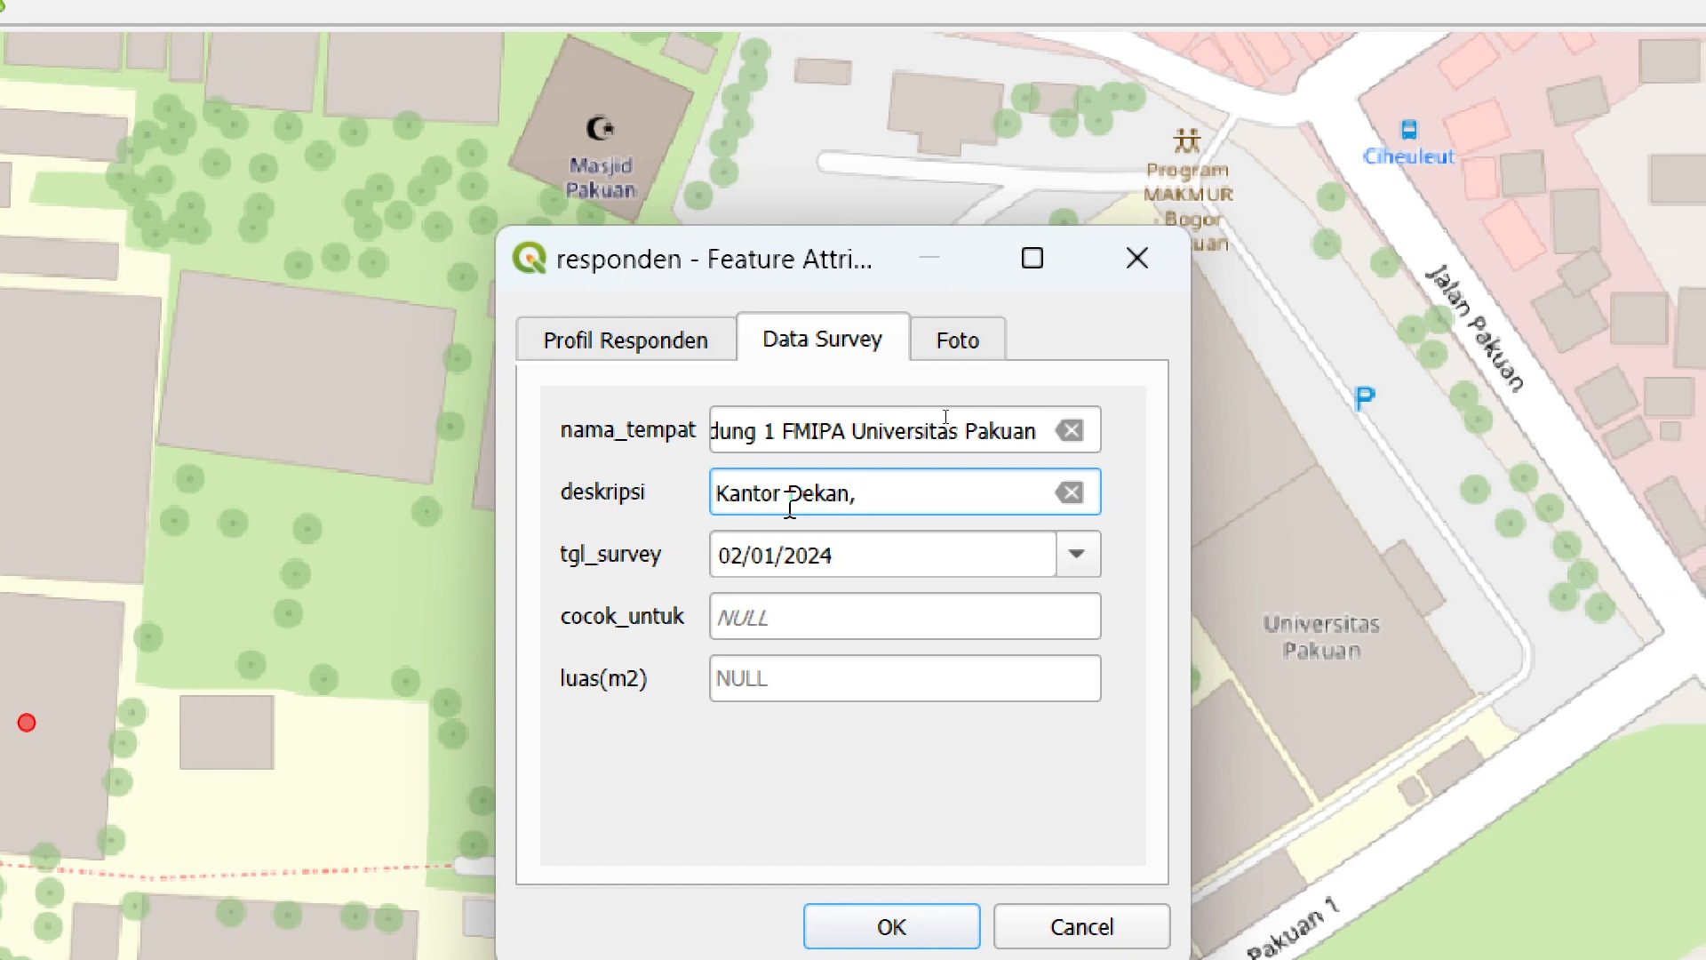
key(BackSpace)
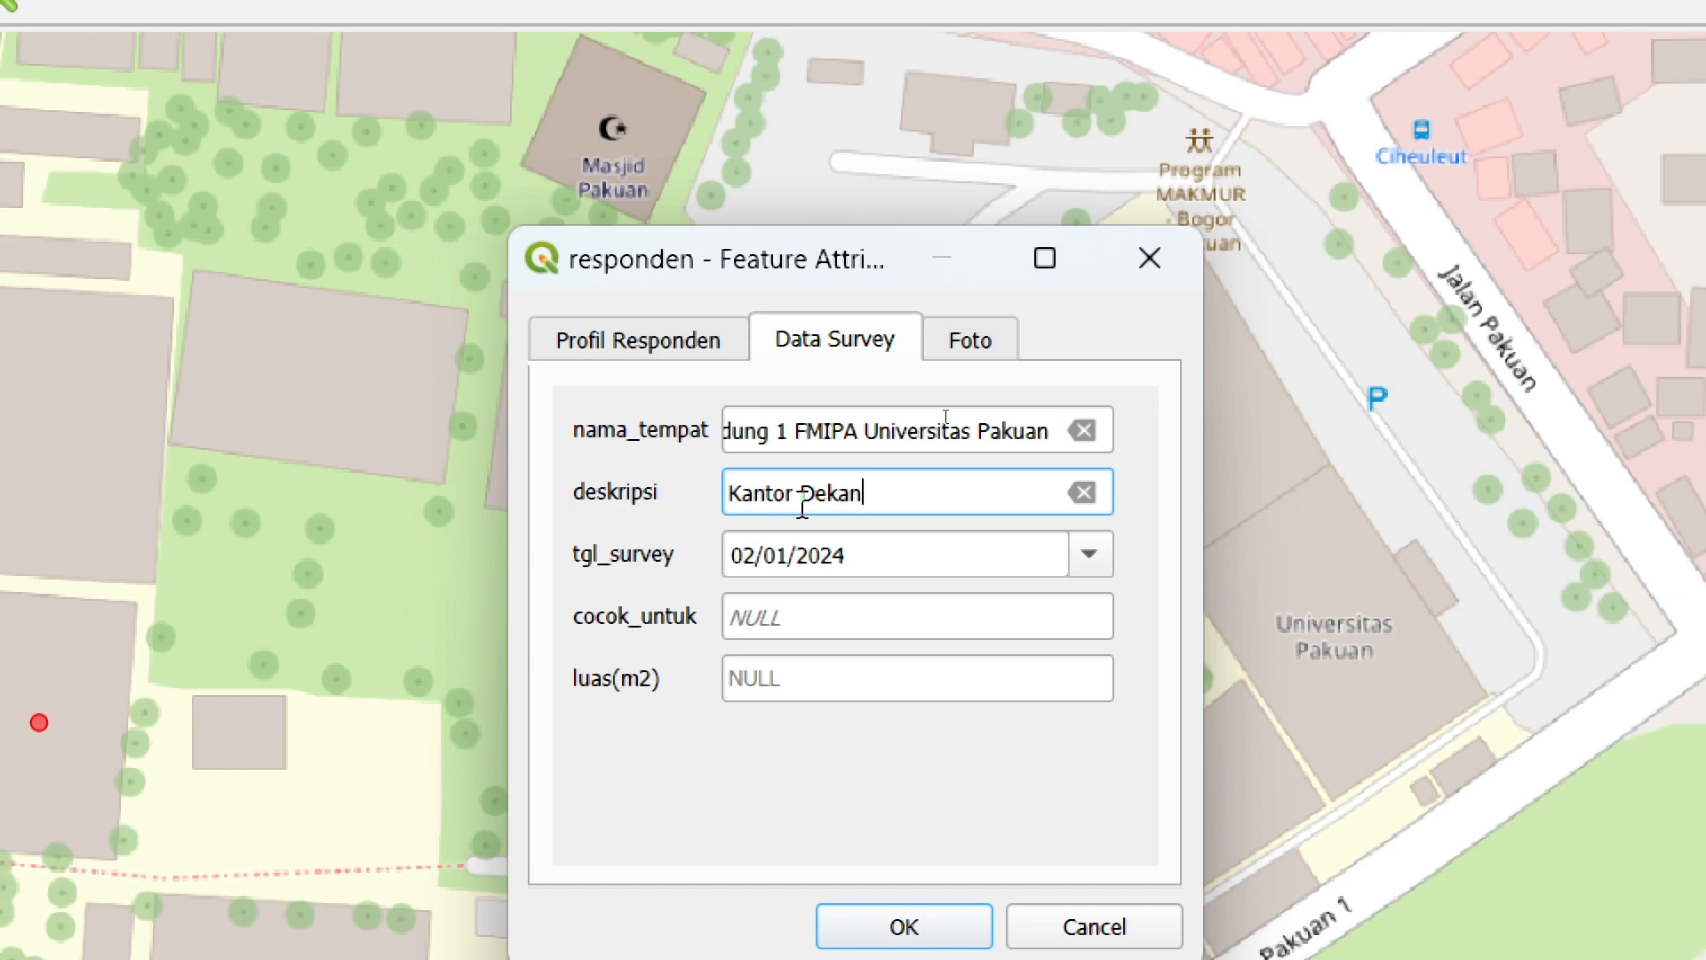
text(dan Wadek, )
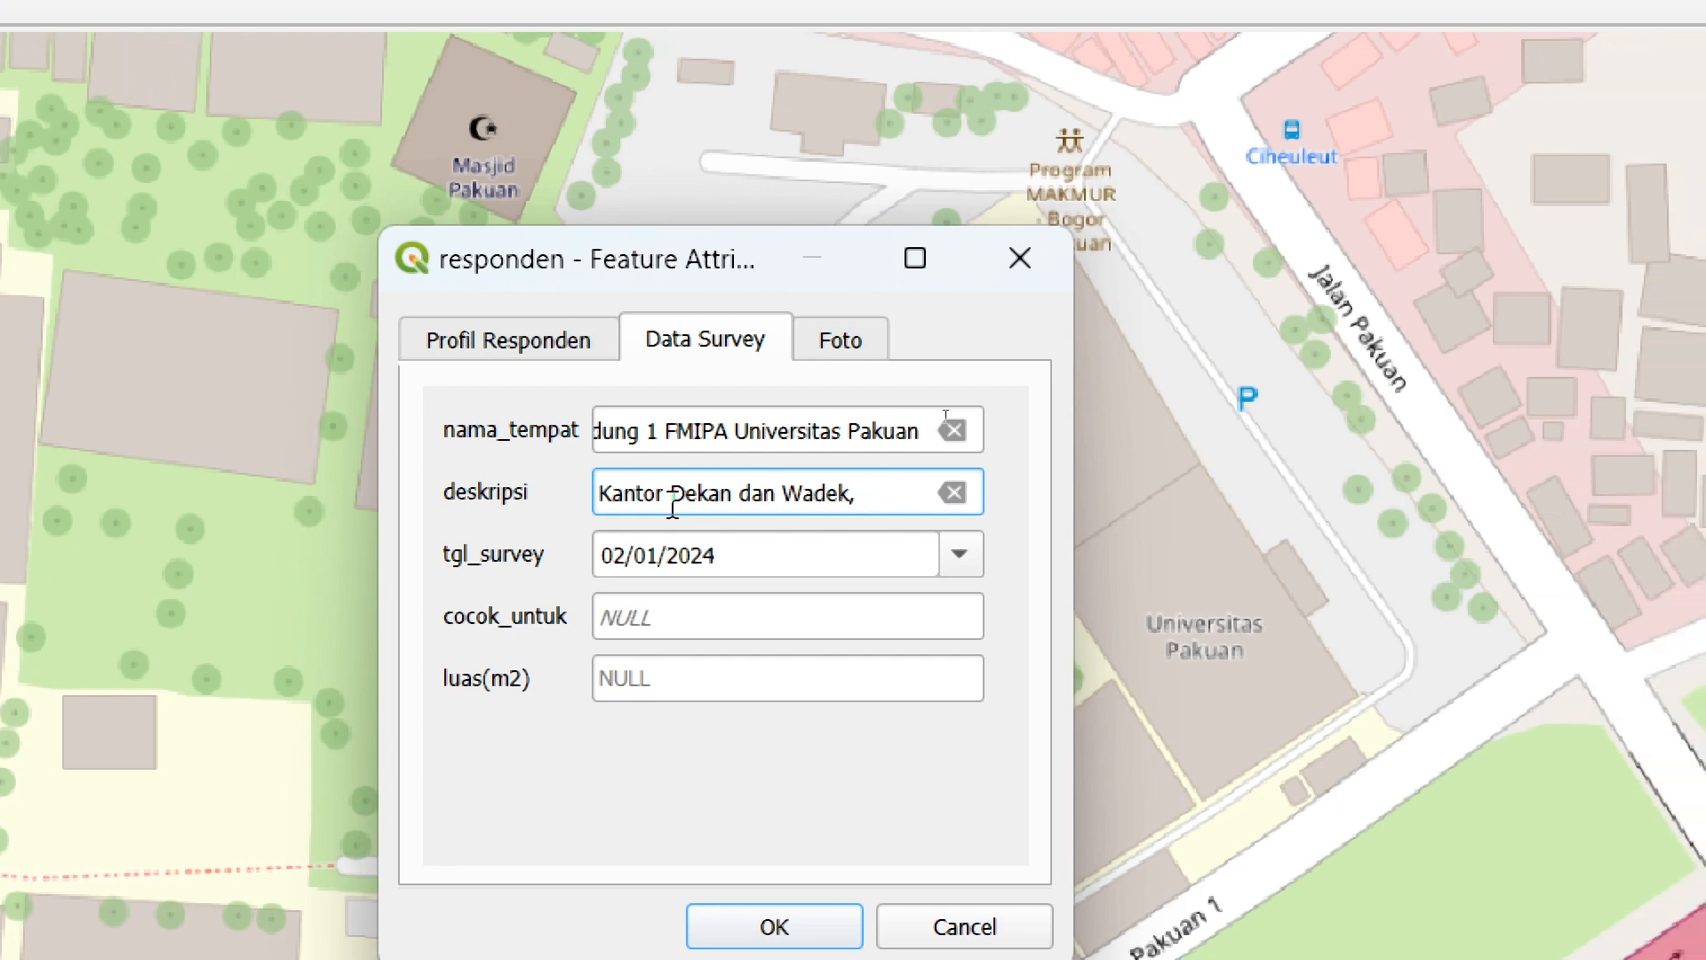
text(Ruang TU,)
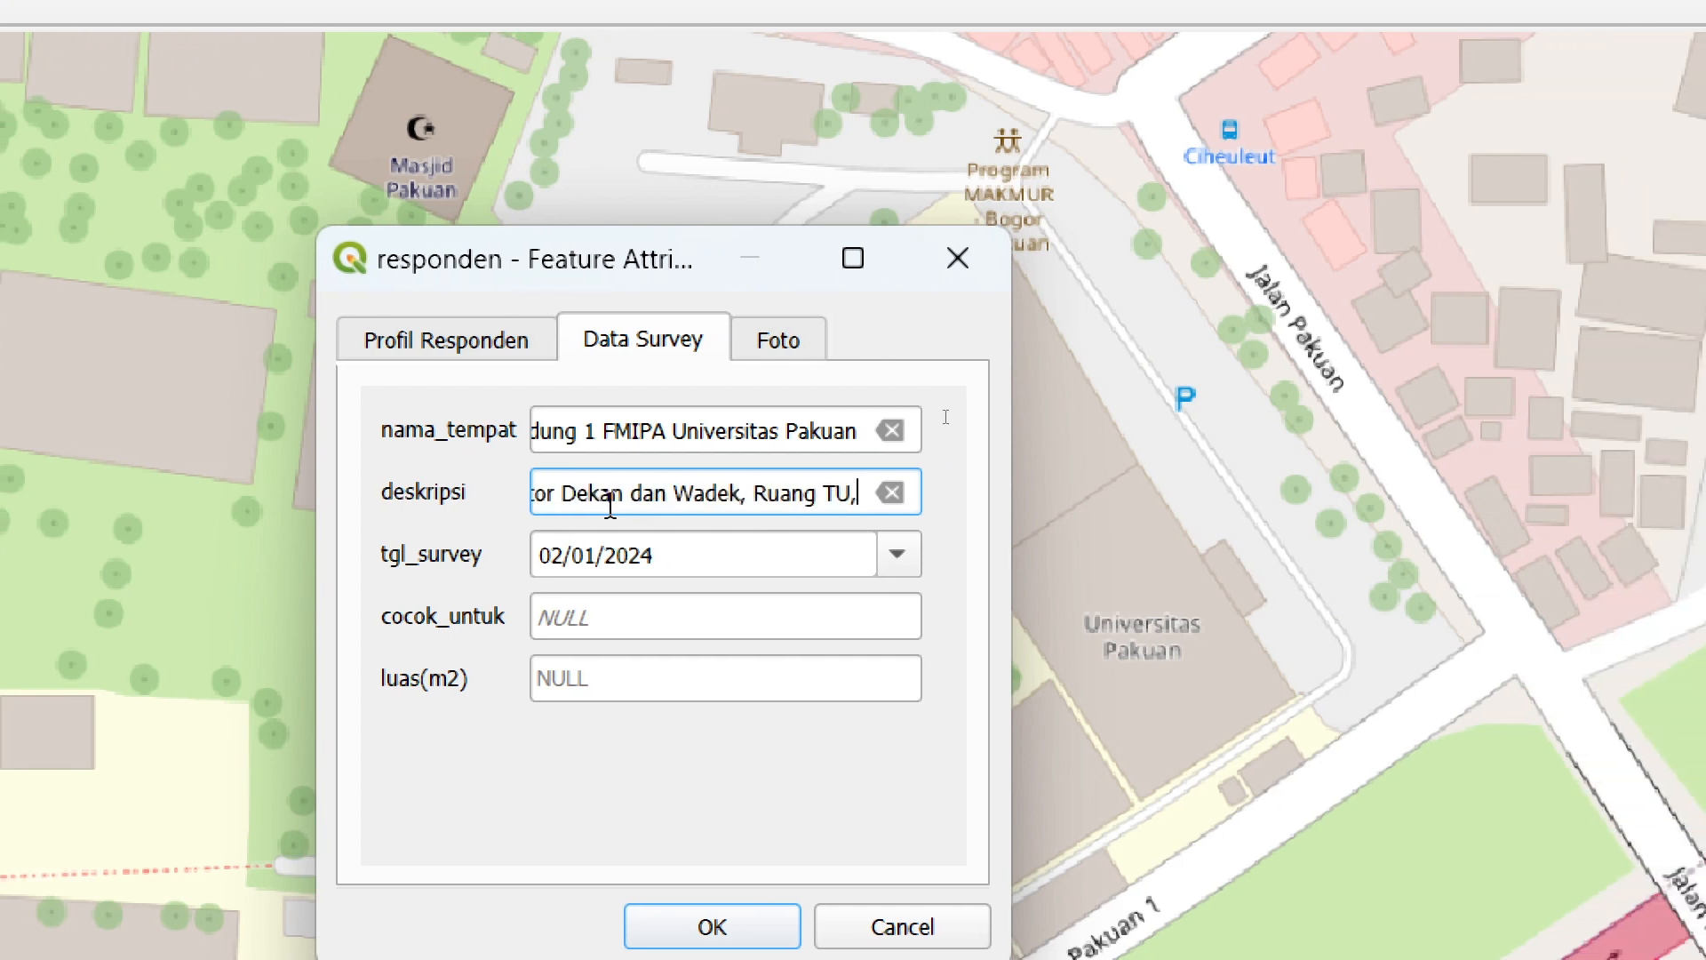
text( Aula, )
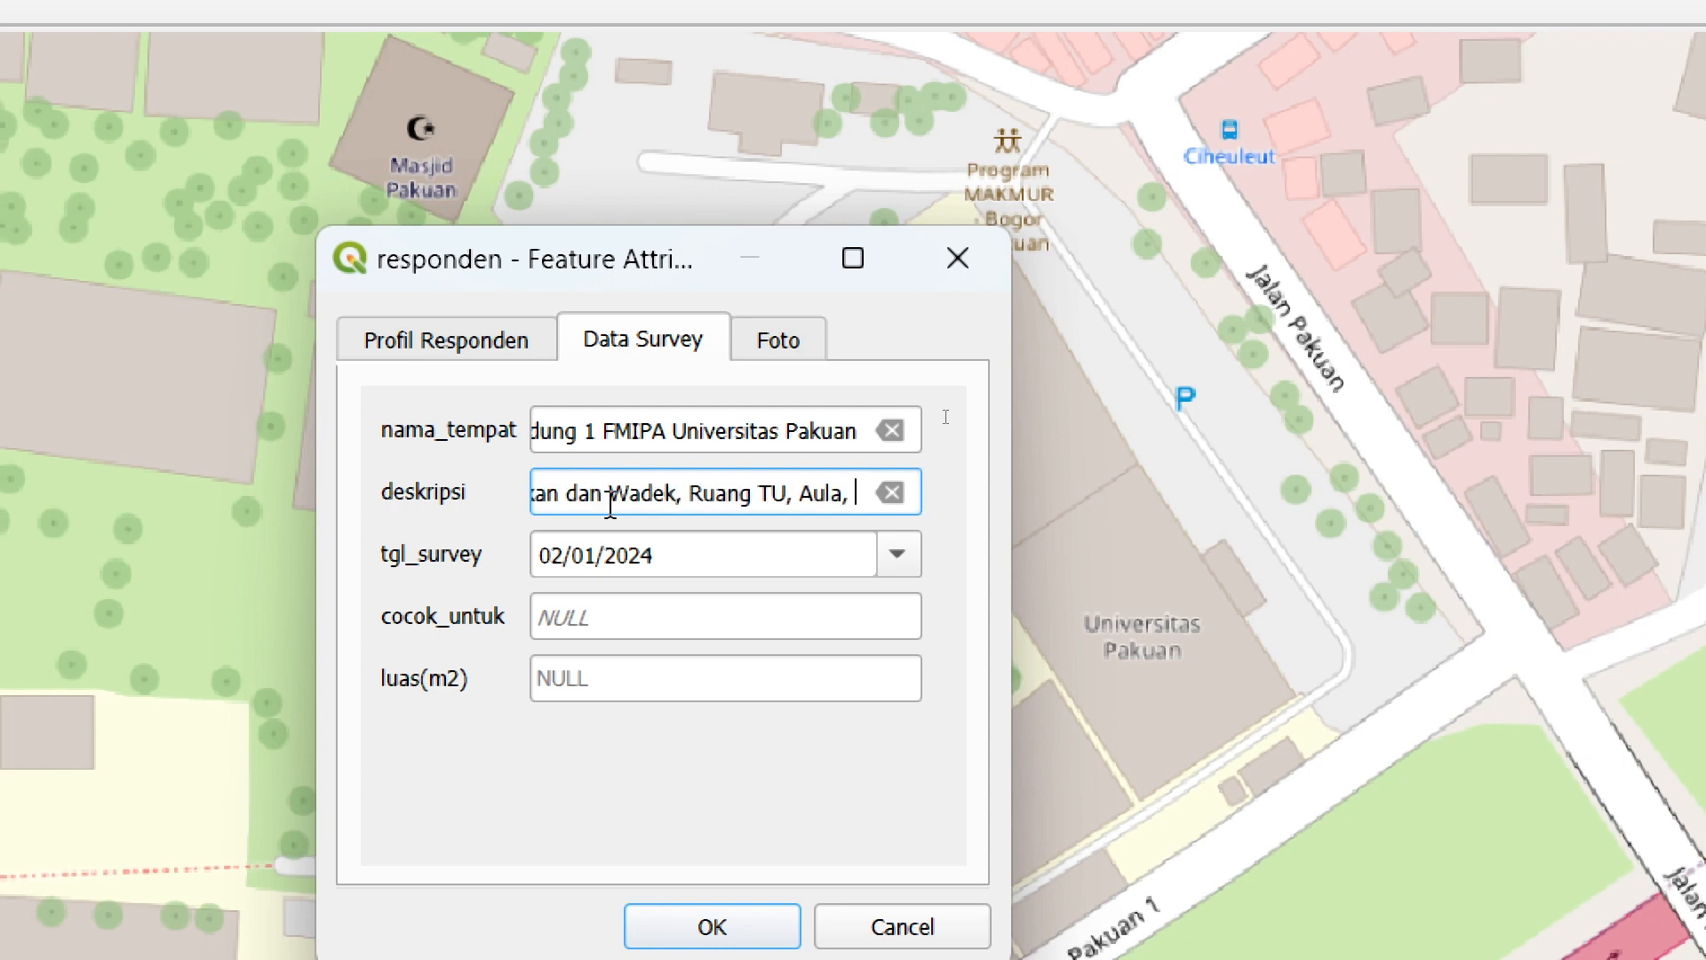
text(Toilet, )
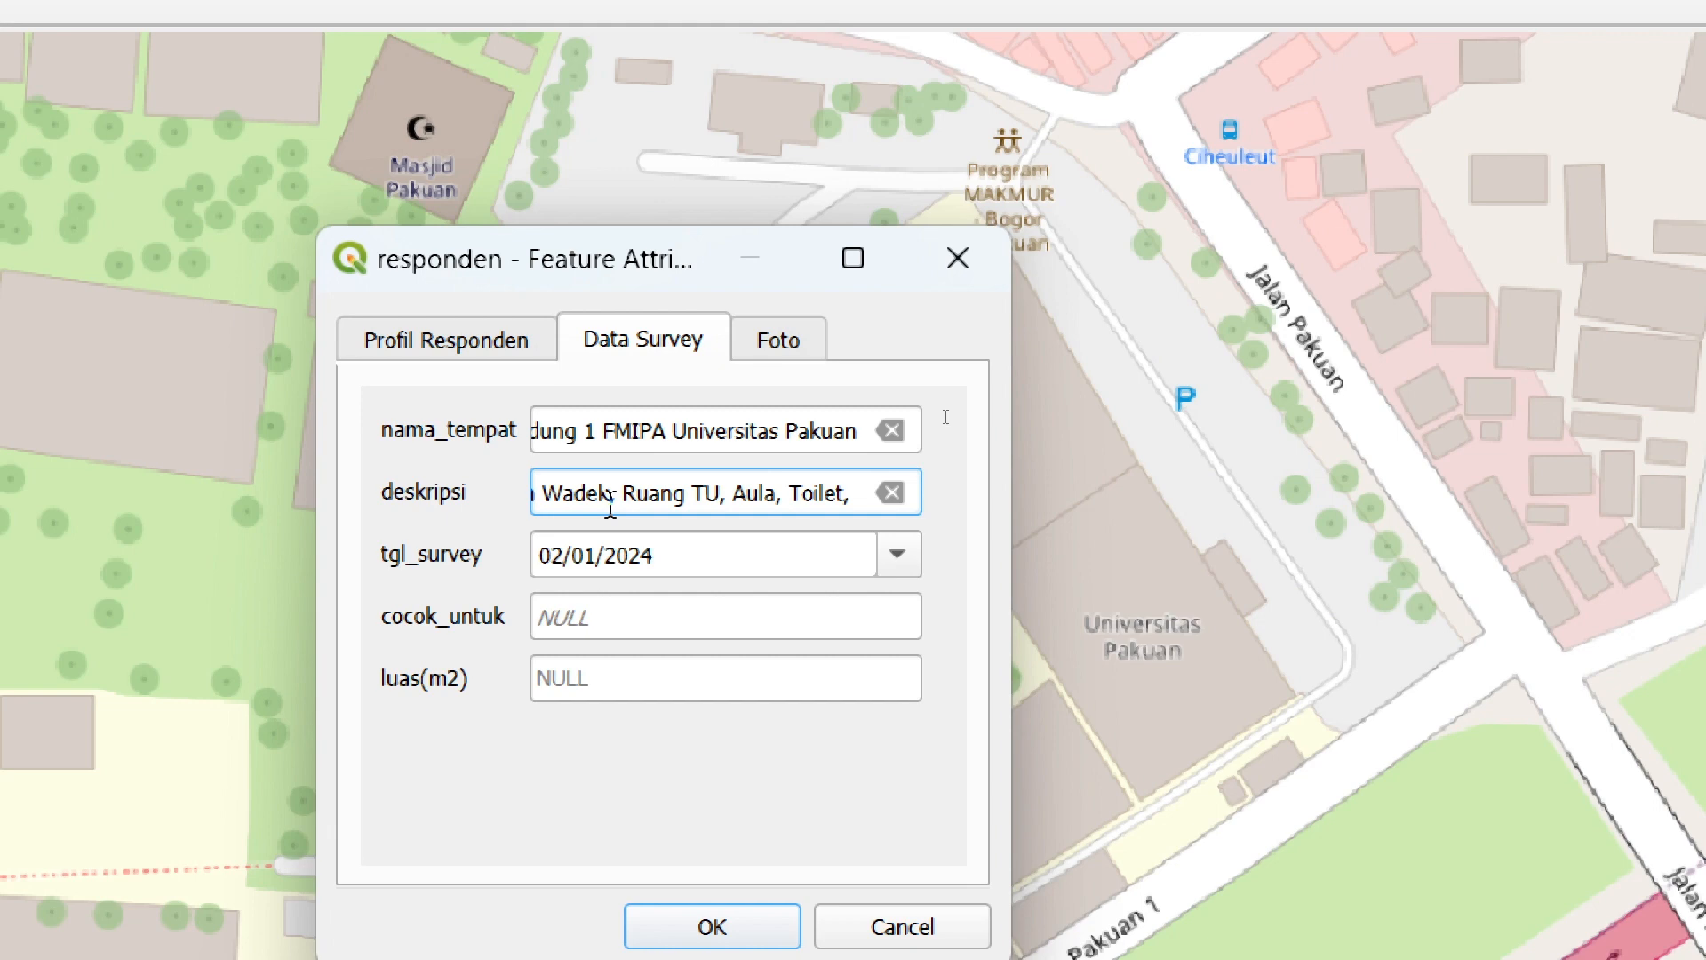
text(Ruang K)
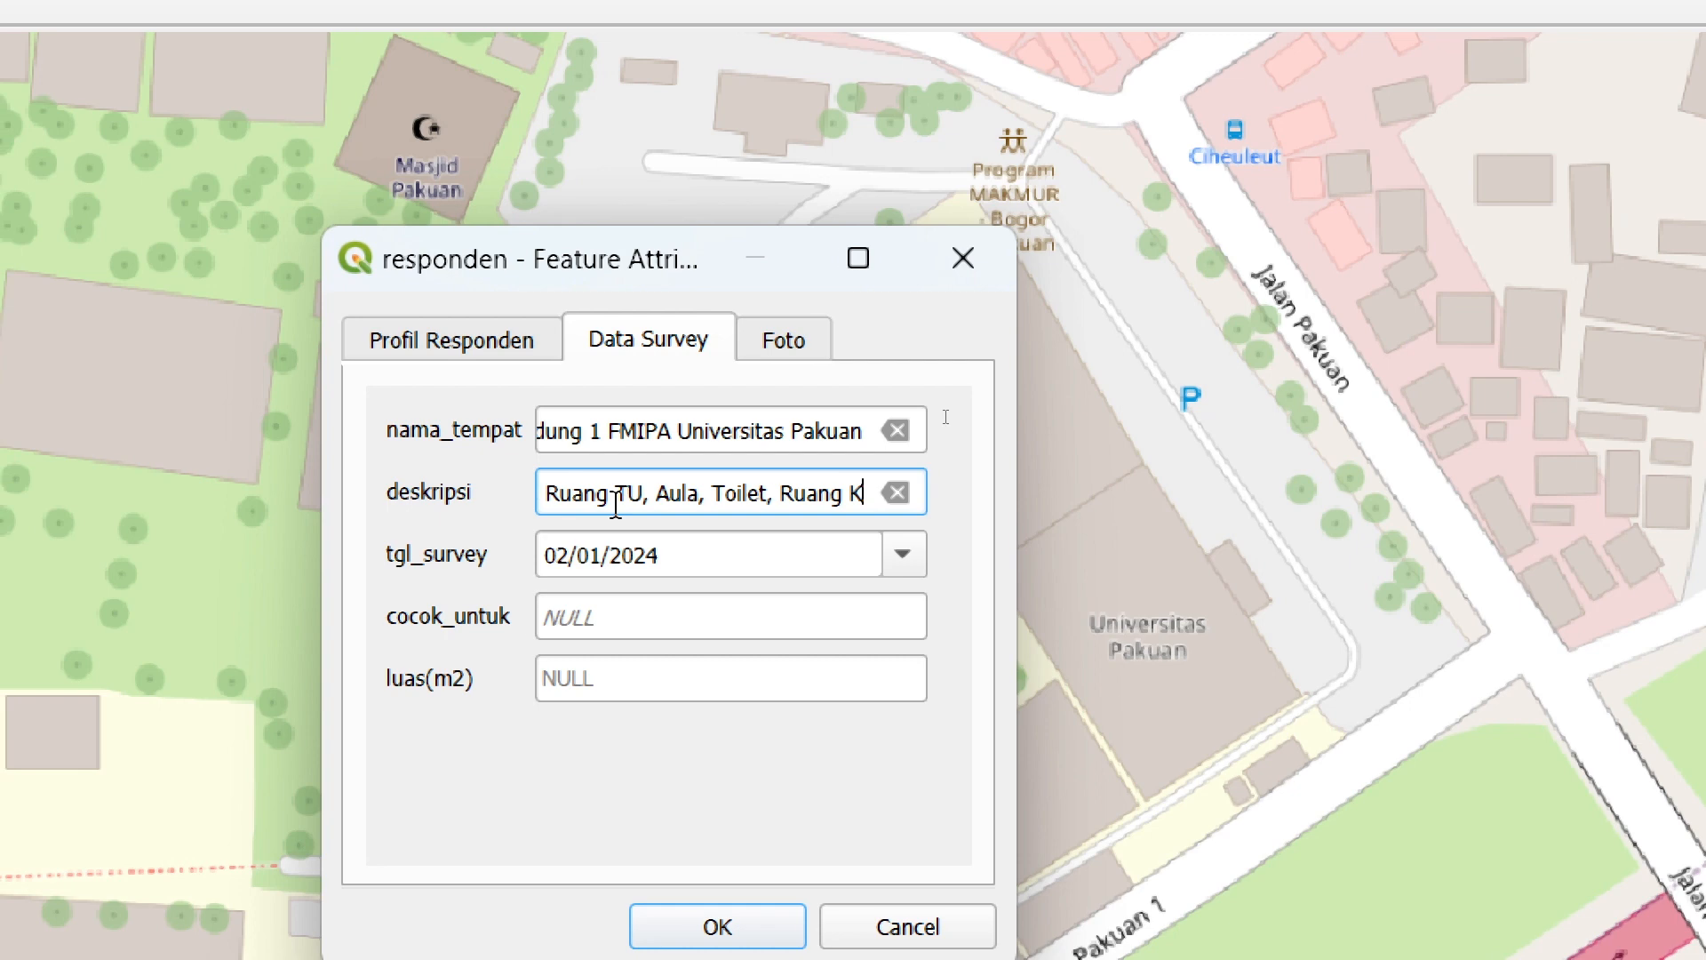
key(BackSpace)
key(BackSpace)
key(BackSpace)
key(BackSpace)
key(BackSpace)
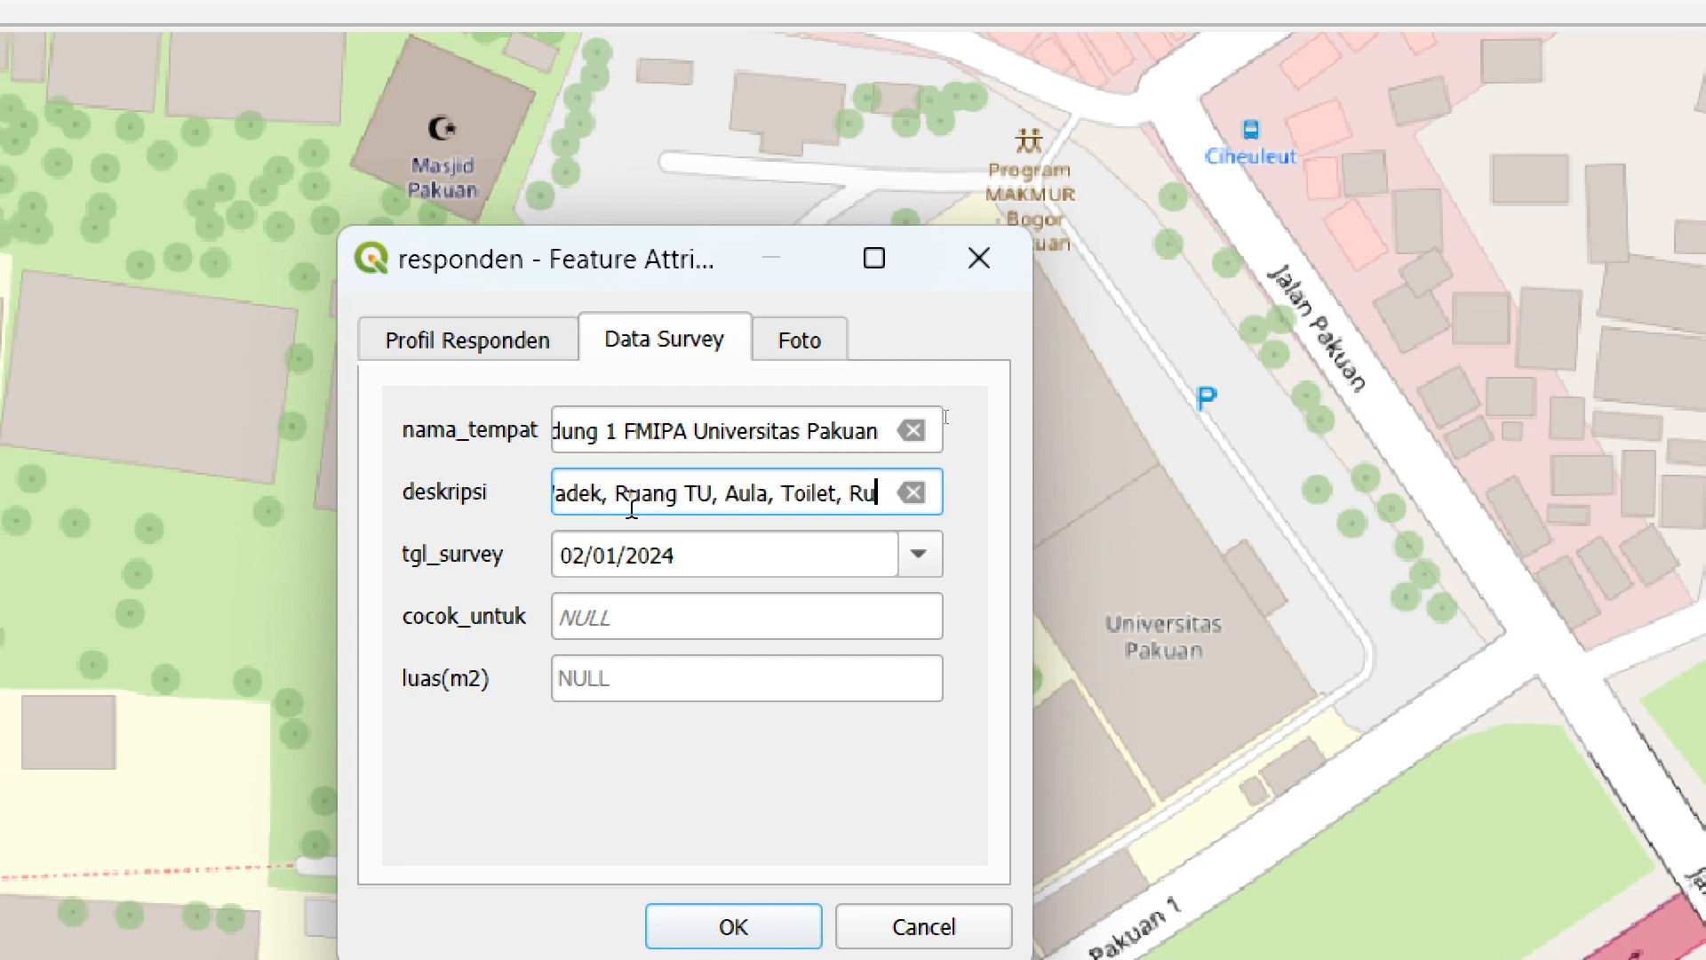
key(BackSpace)
key(BackSpace)
key(BackSpace)
key(BackSpace)
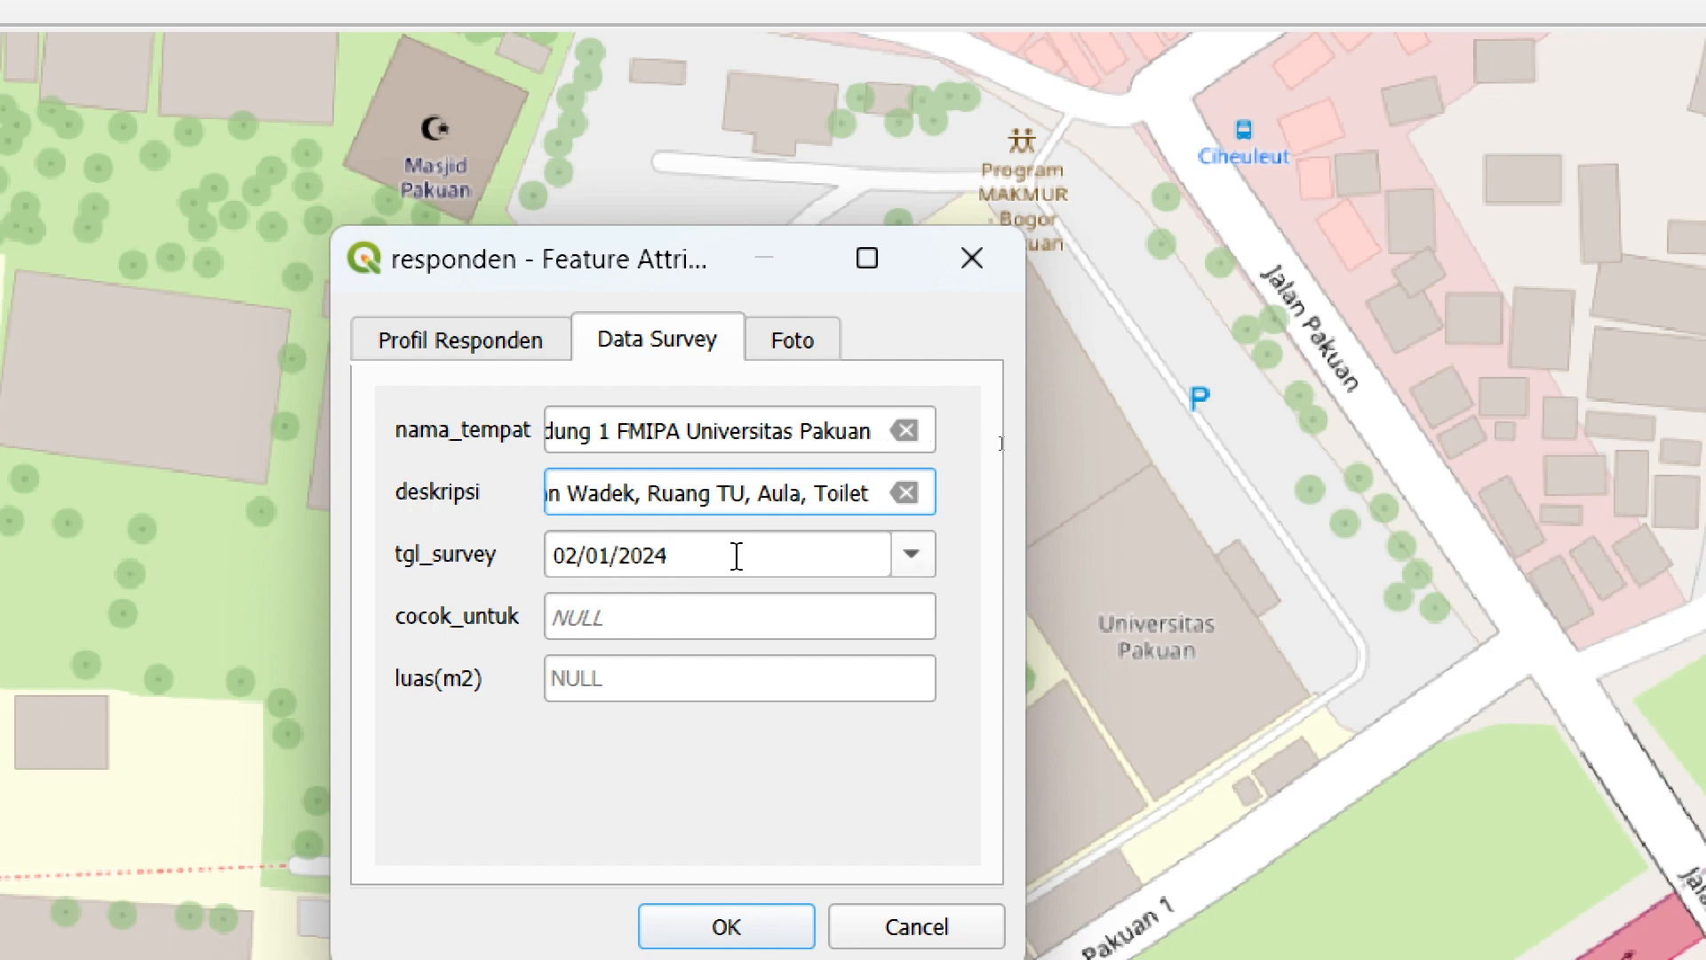
- Set the survey date tgl_survey to 02/01/2025
scroll(766, 576, up, 1)
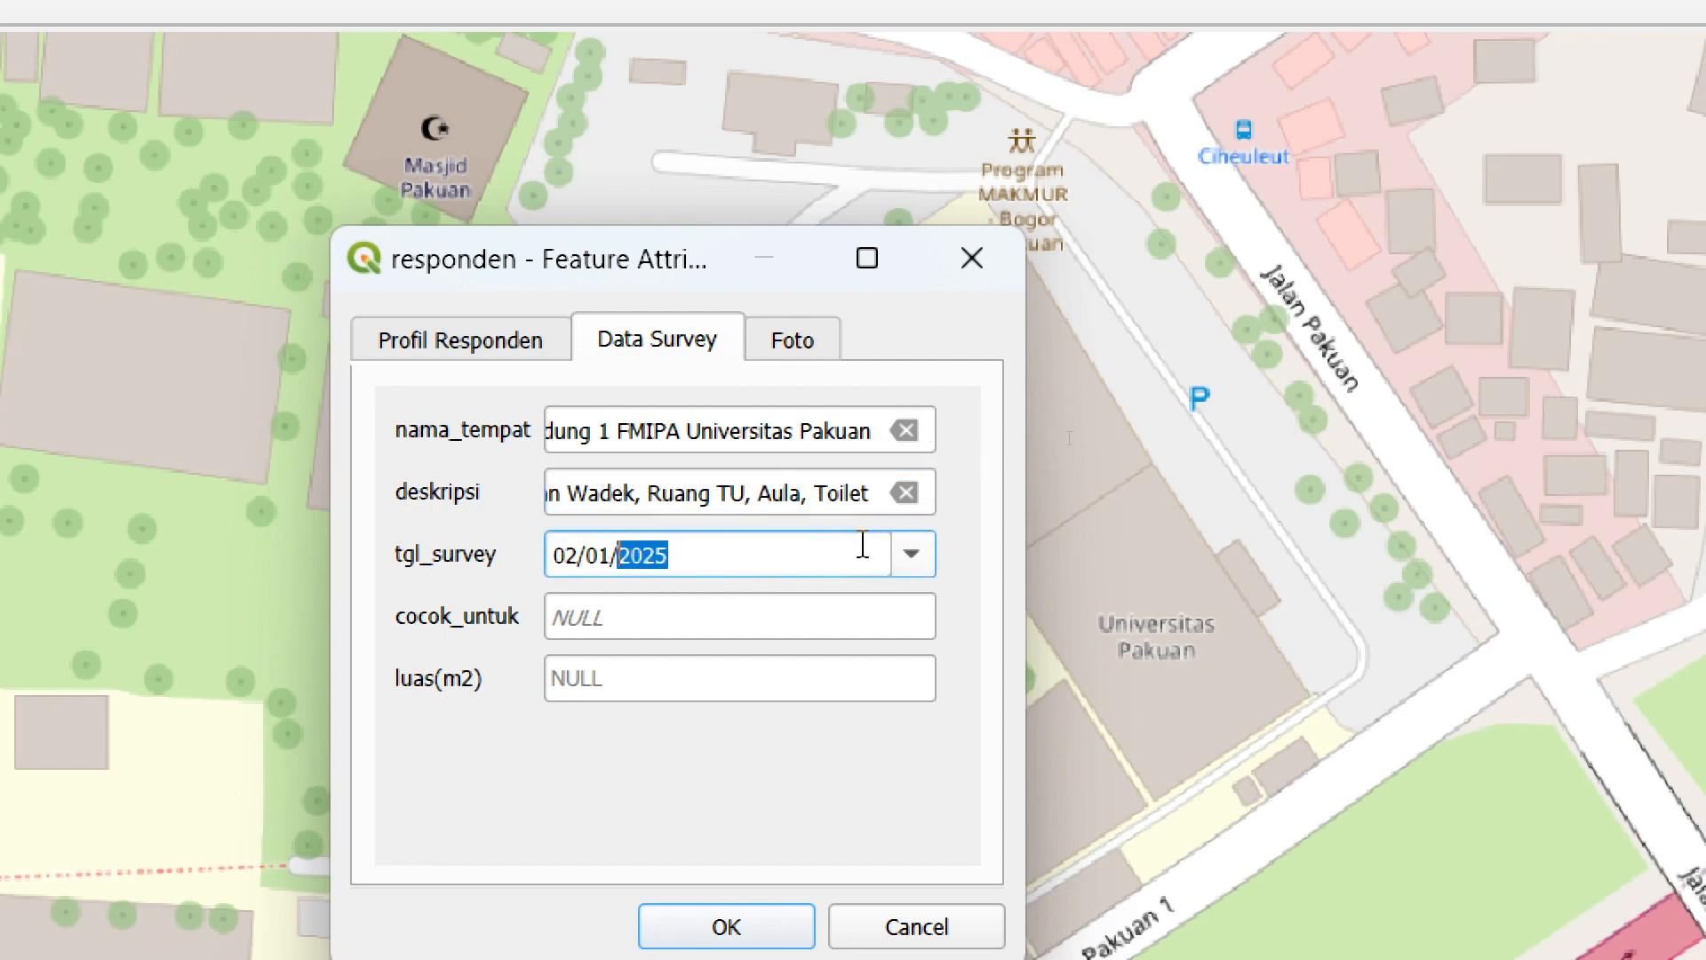
click(959, 565)
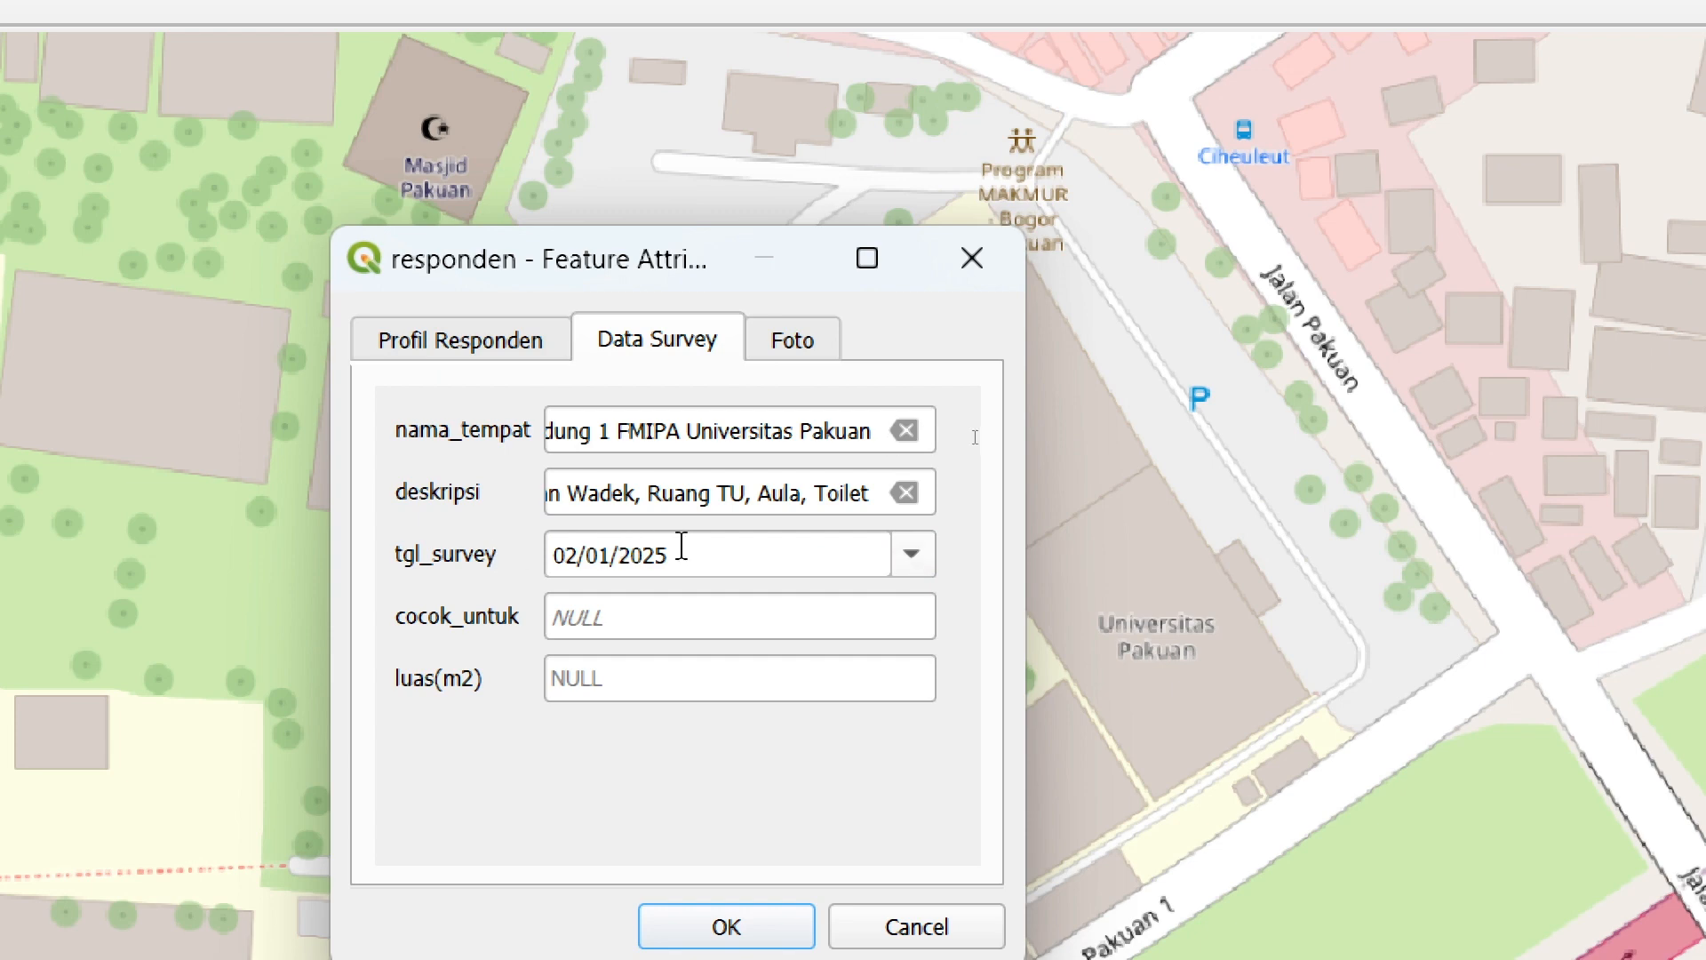
click(899, 558)
click(922, 560)
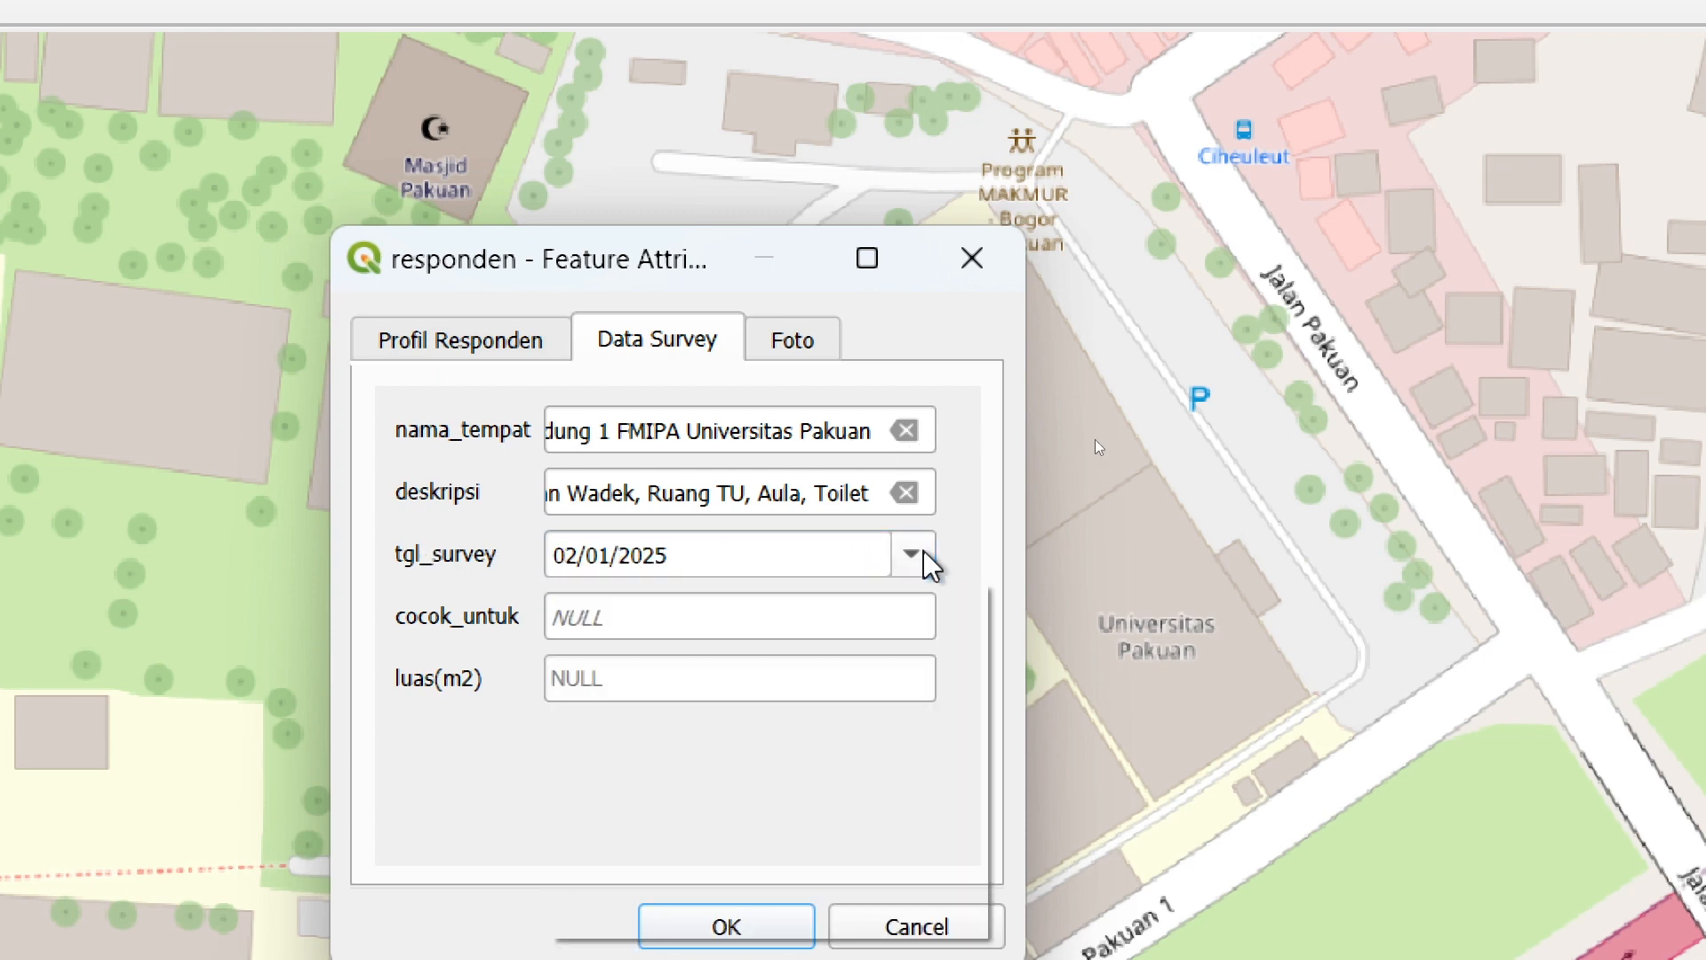
click(910, 554)
click(835, 696)
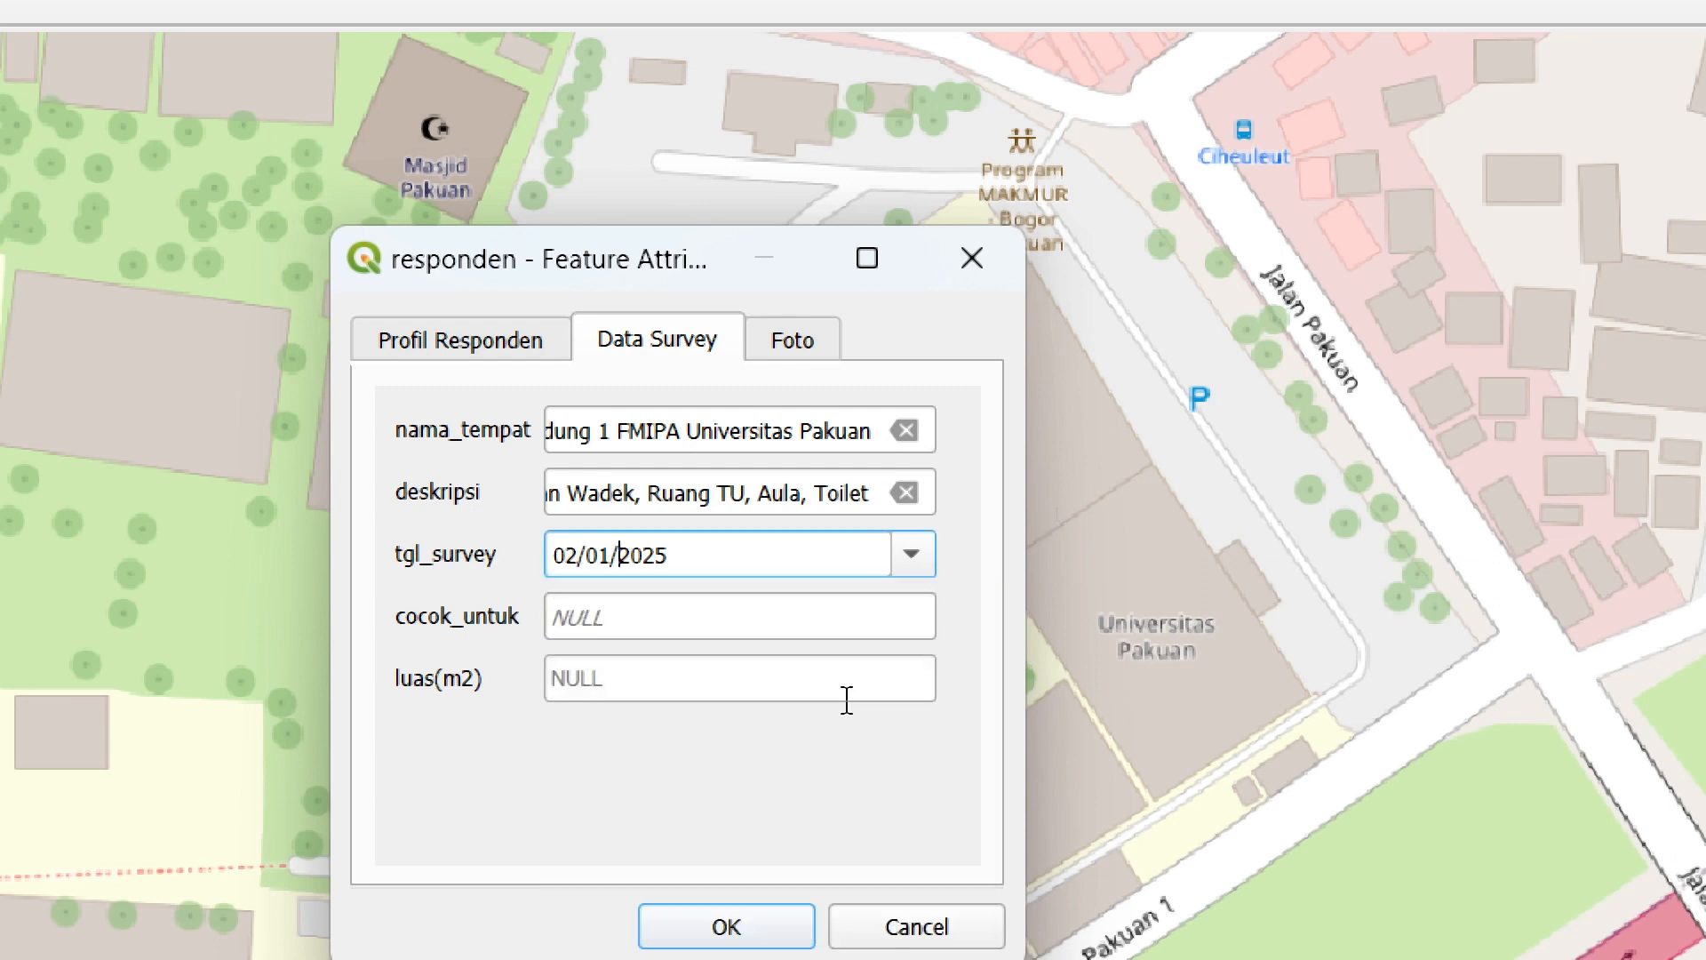
- Set cocok_untuk to "Perkantoran" and luas(m2) to 2100
click(675, 615)
key(BackSpace)
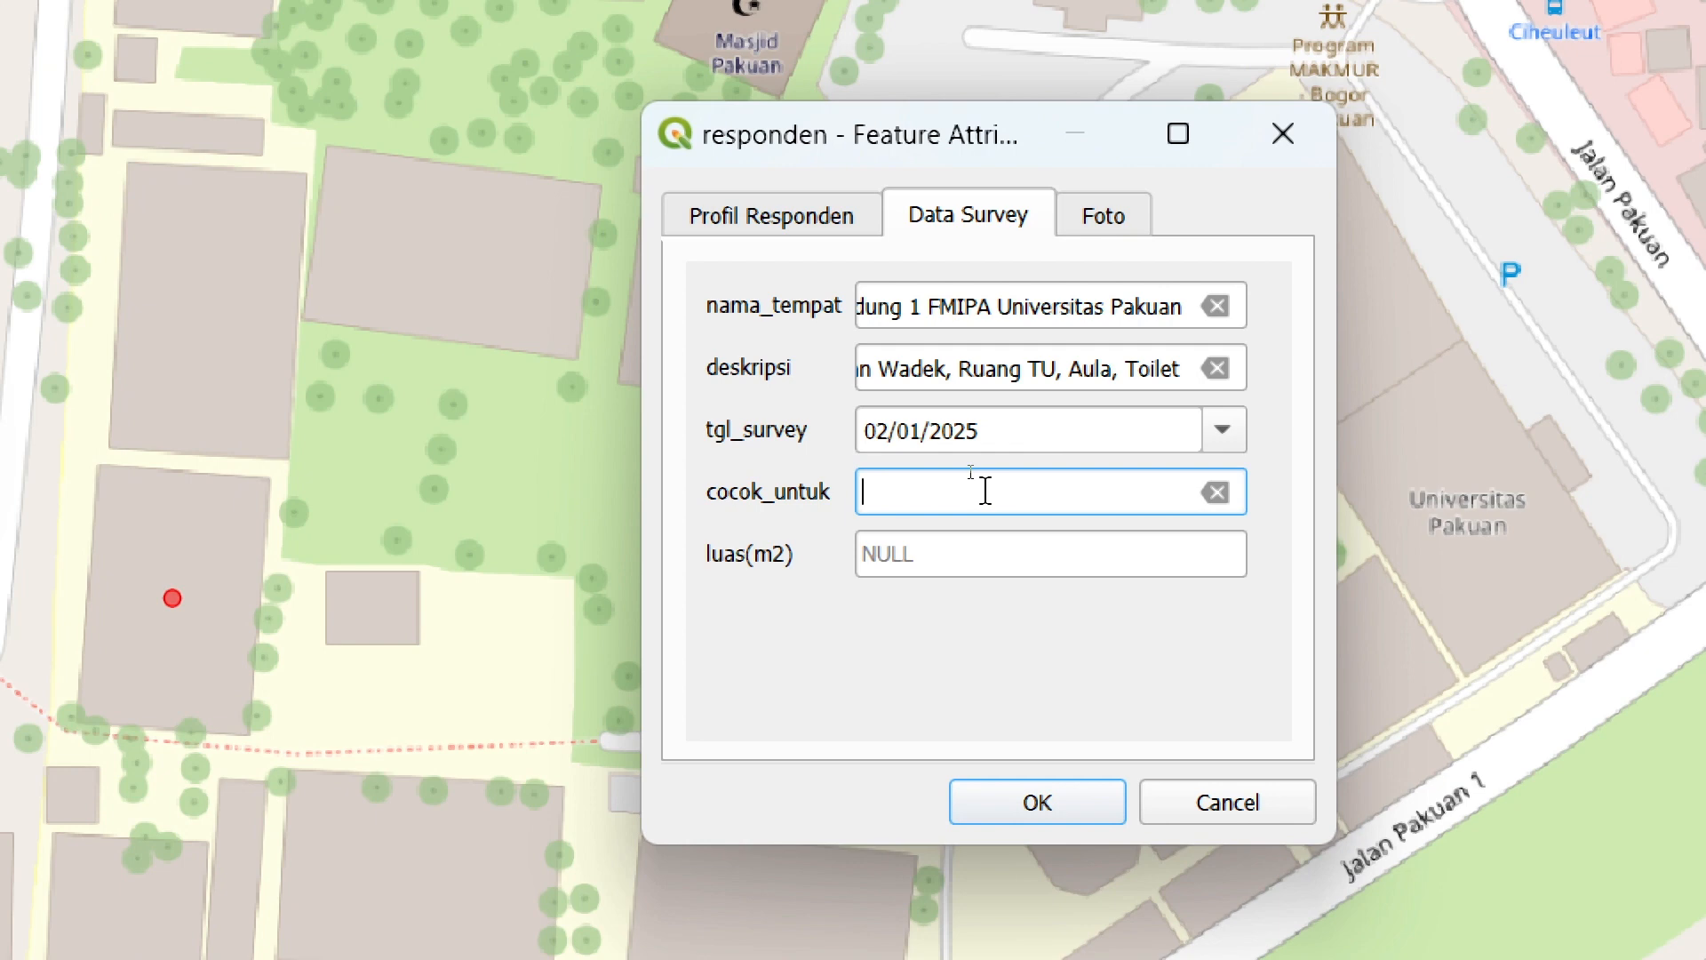
text(Perkantoran)
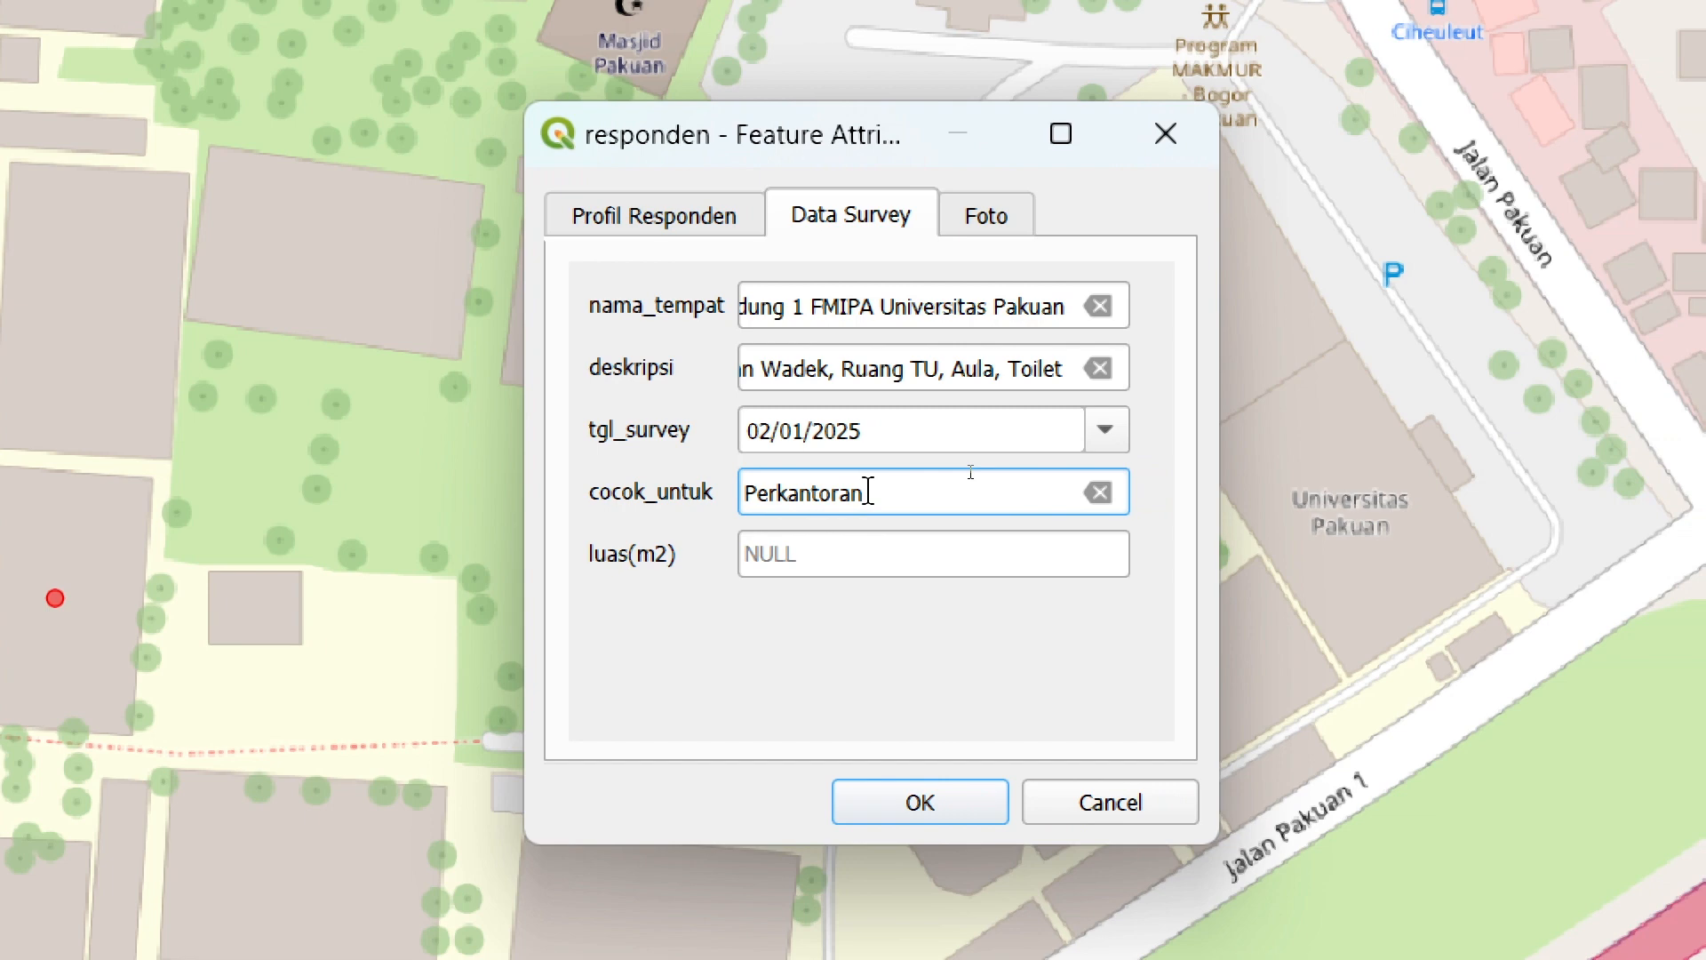
click(787, 576)
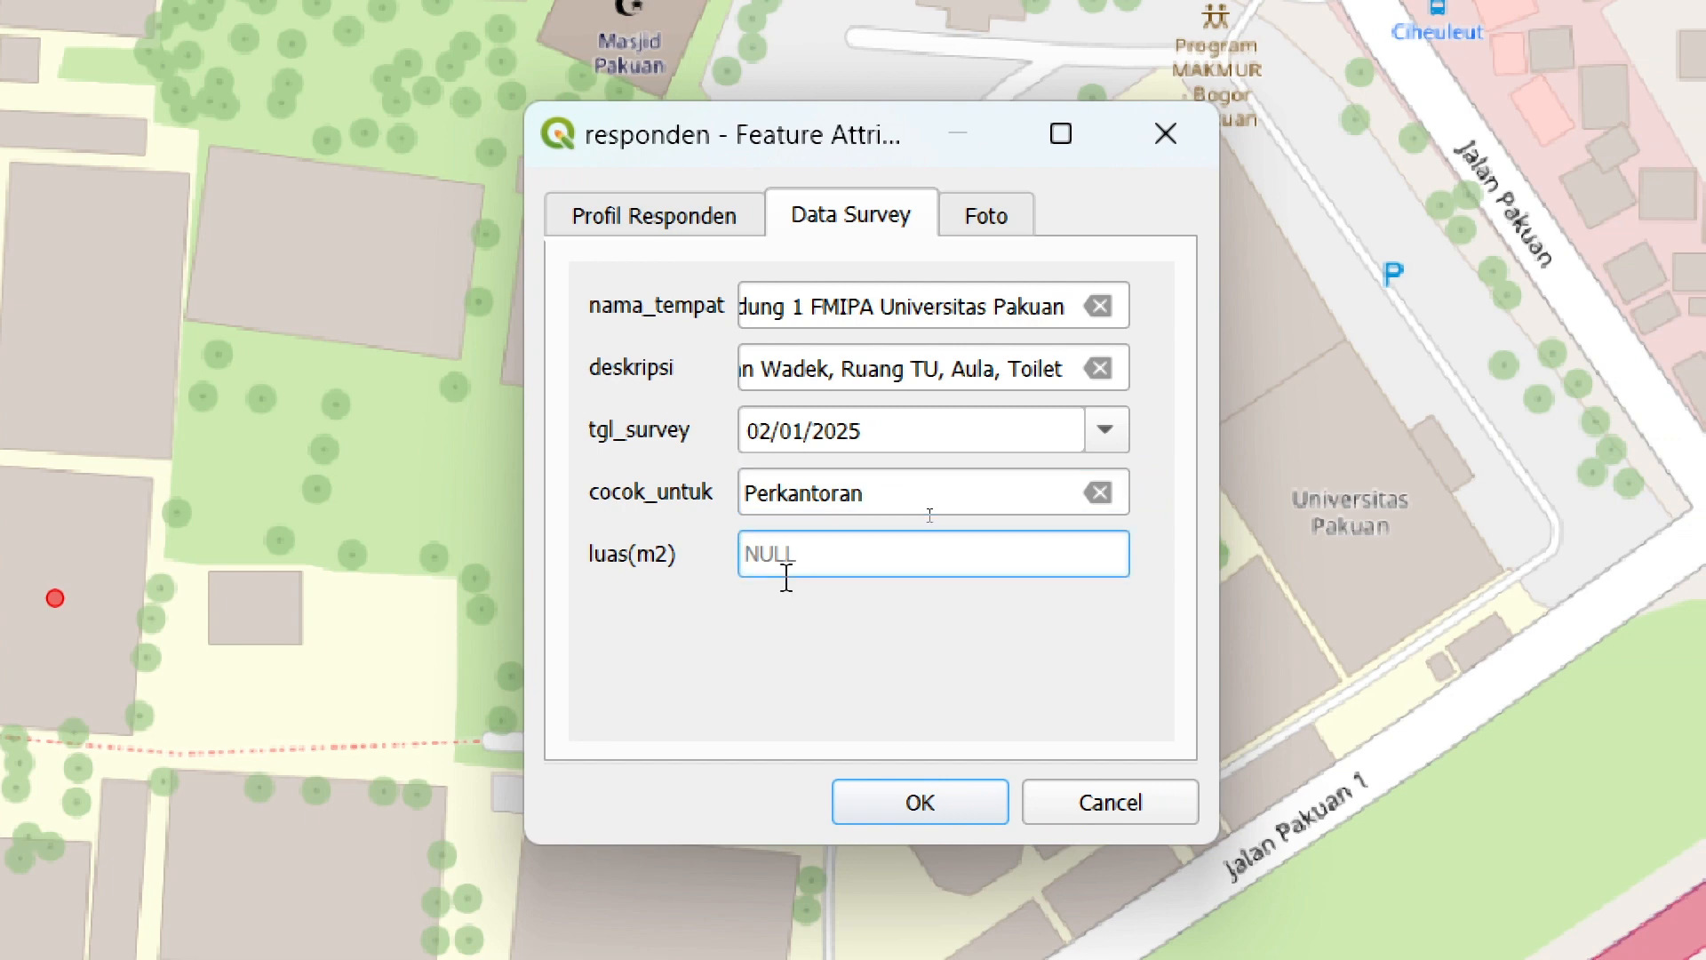
text(2100)
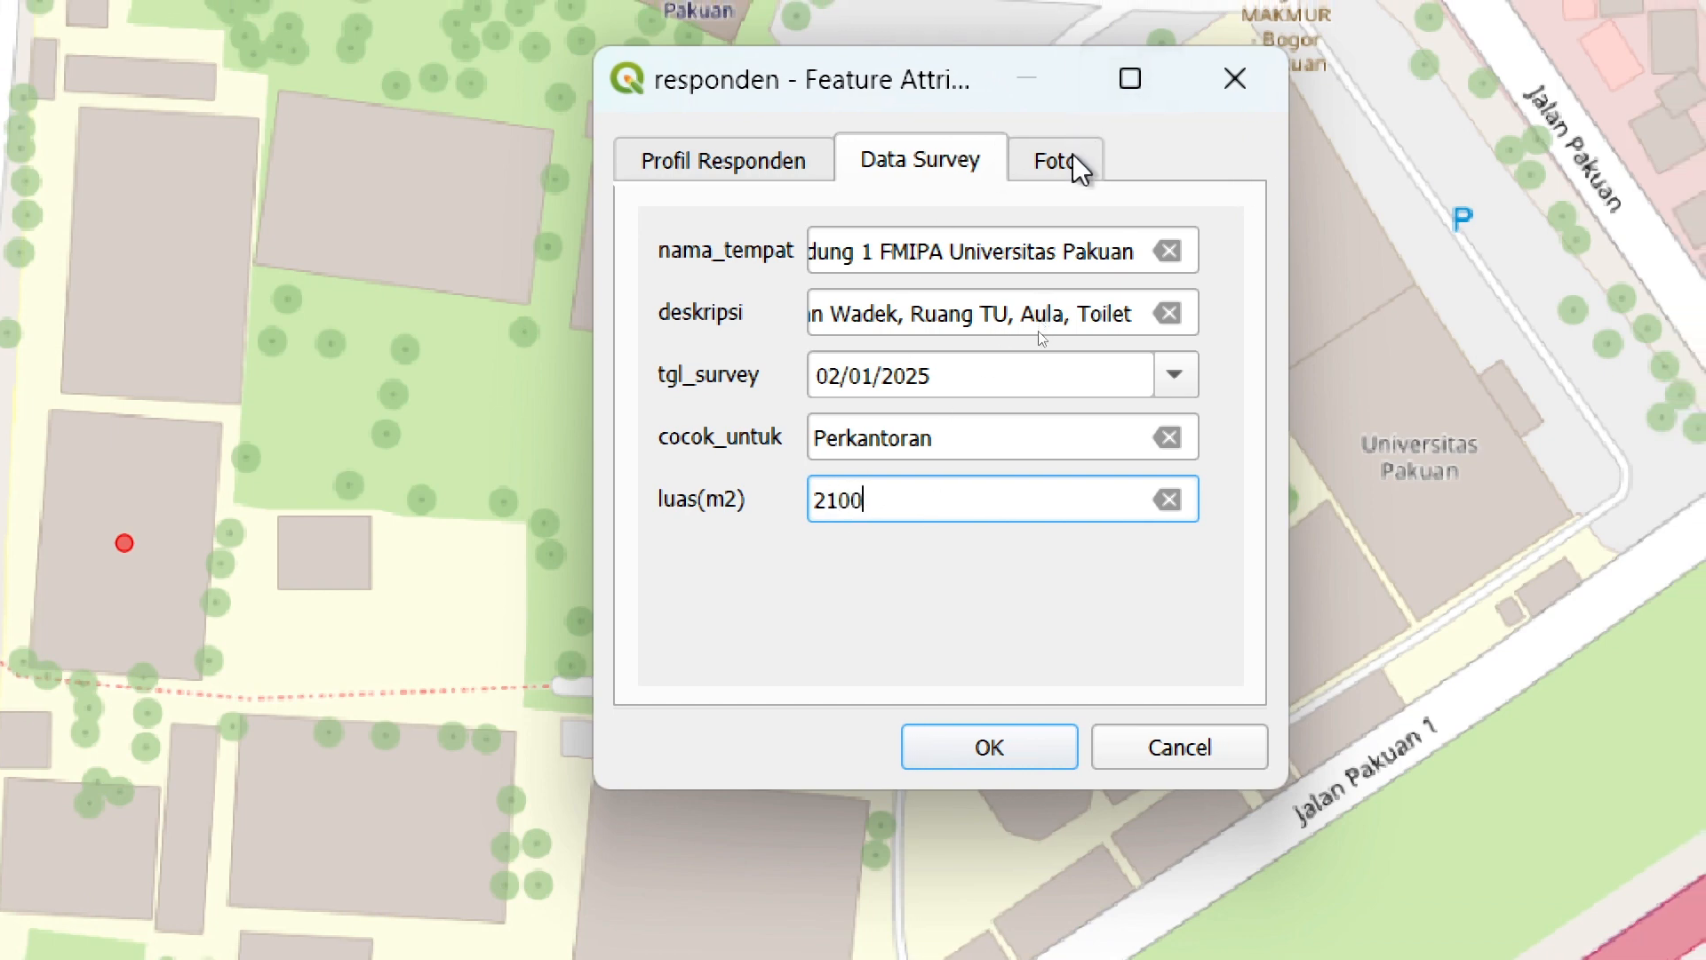
- Attach the photo gd-fmipa.jpg from the MobileGIS folder to the new point's foto field
click(1071, 155)
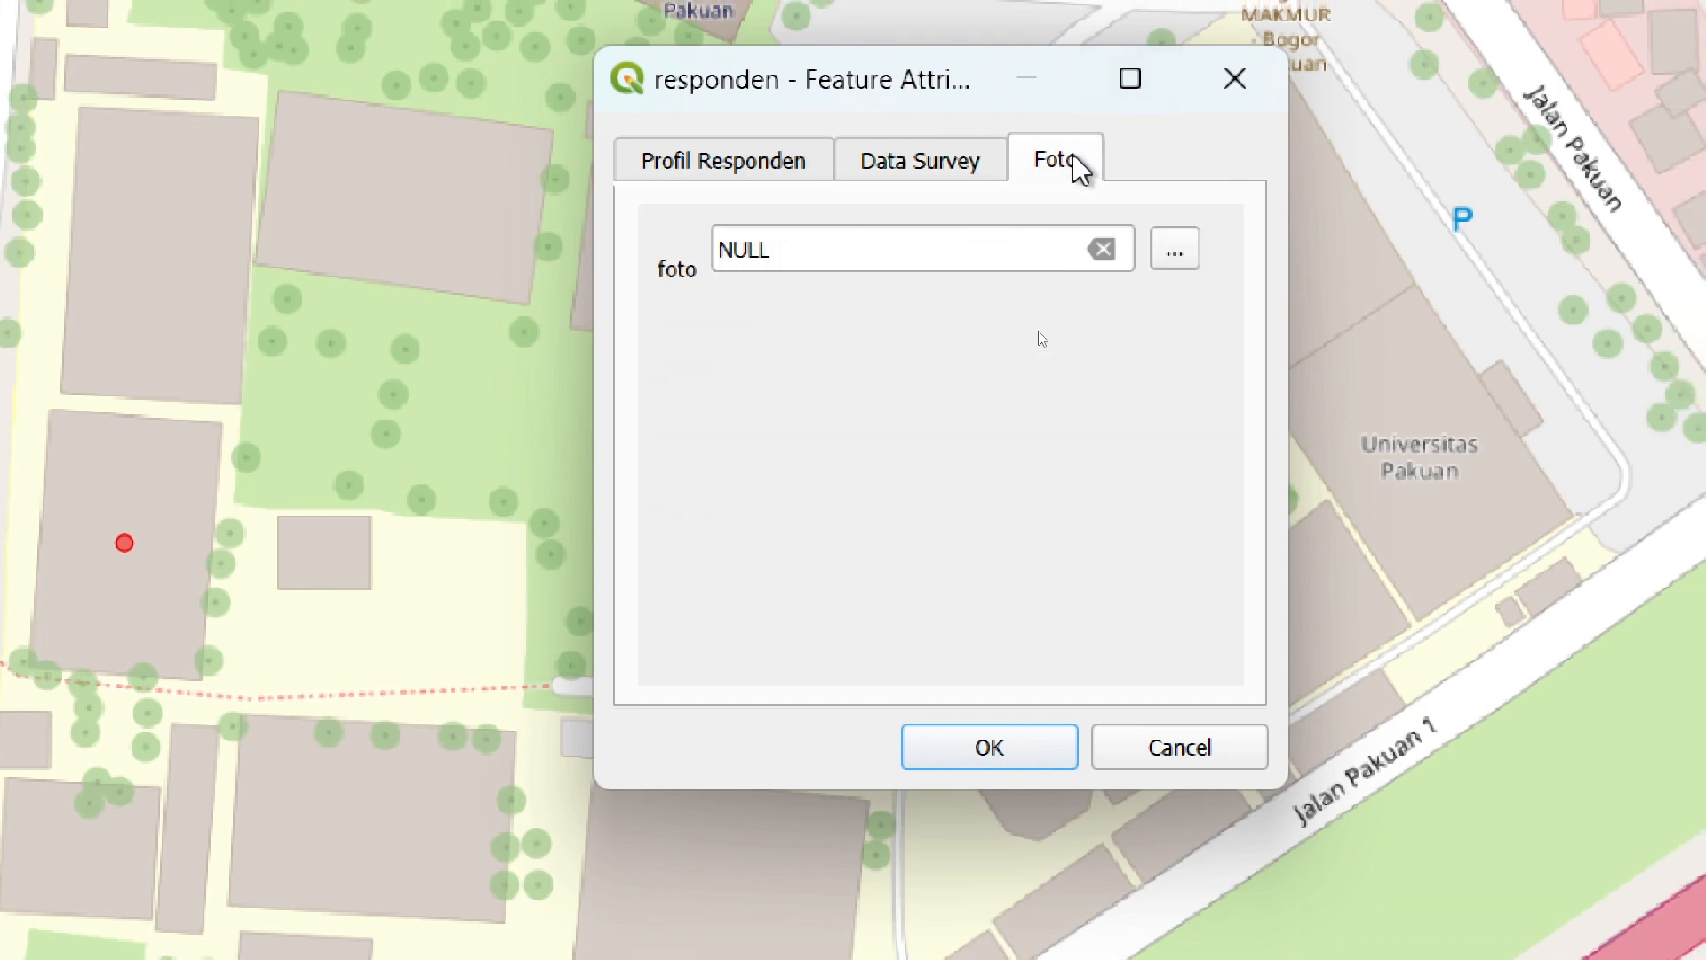
click(941, 235)
drag(788, 248, 685, 248)
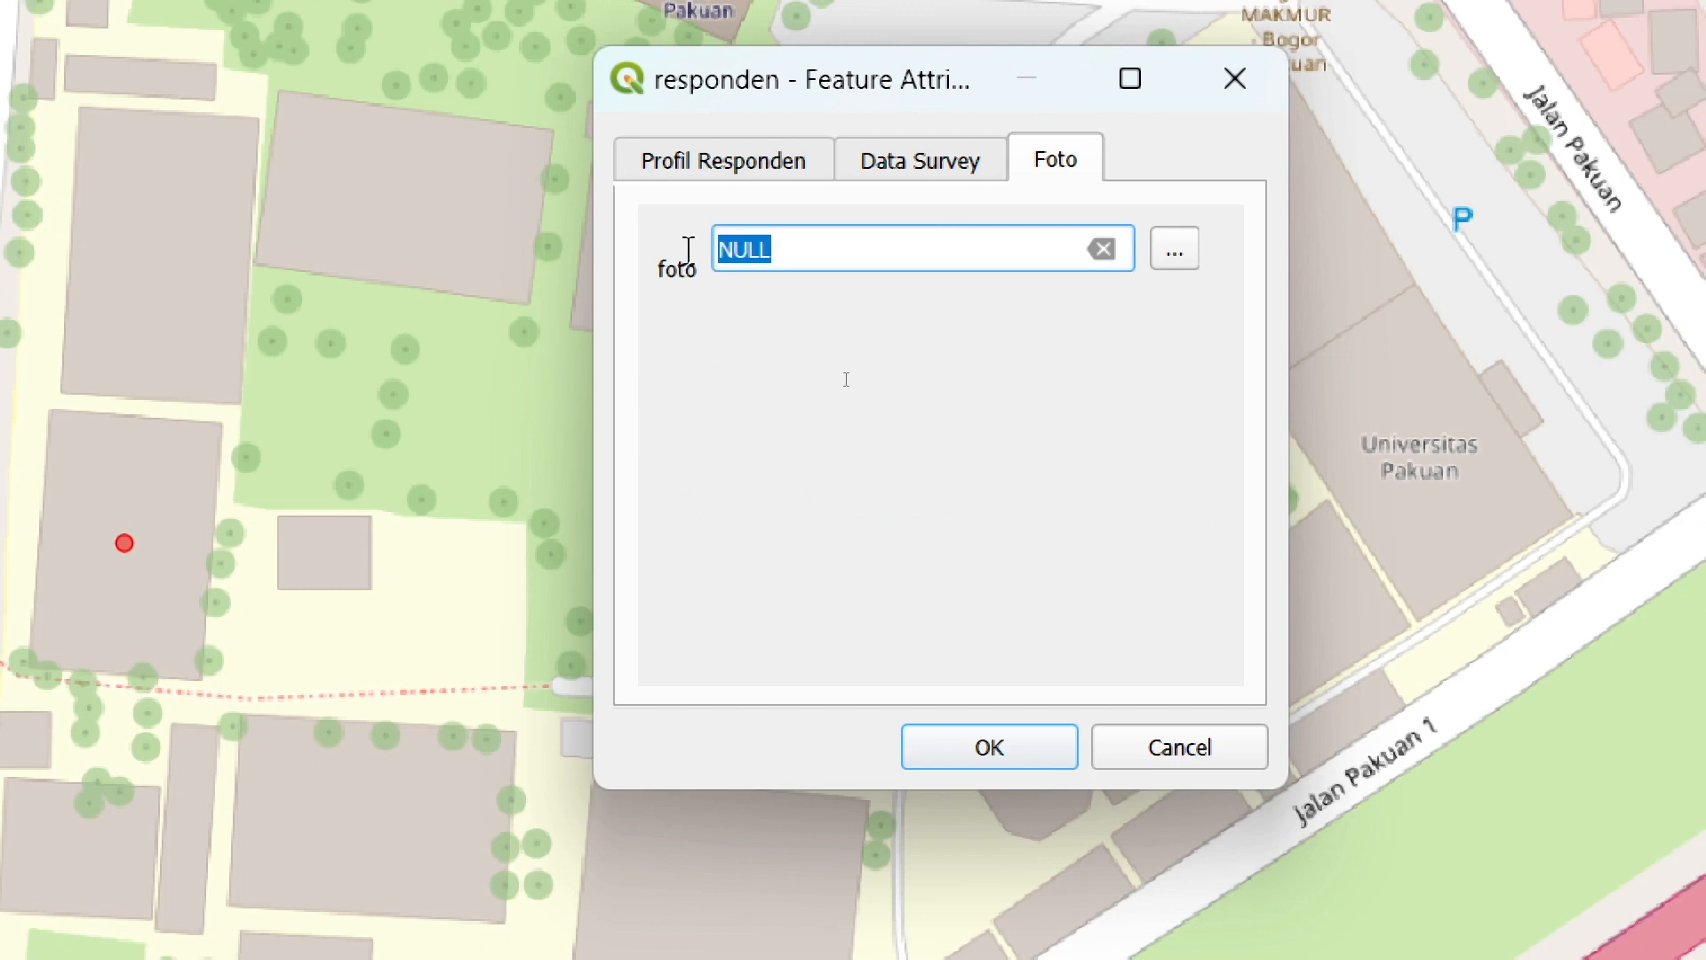
click(1189, 257)
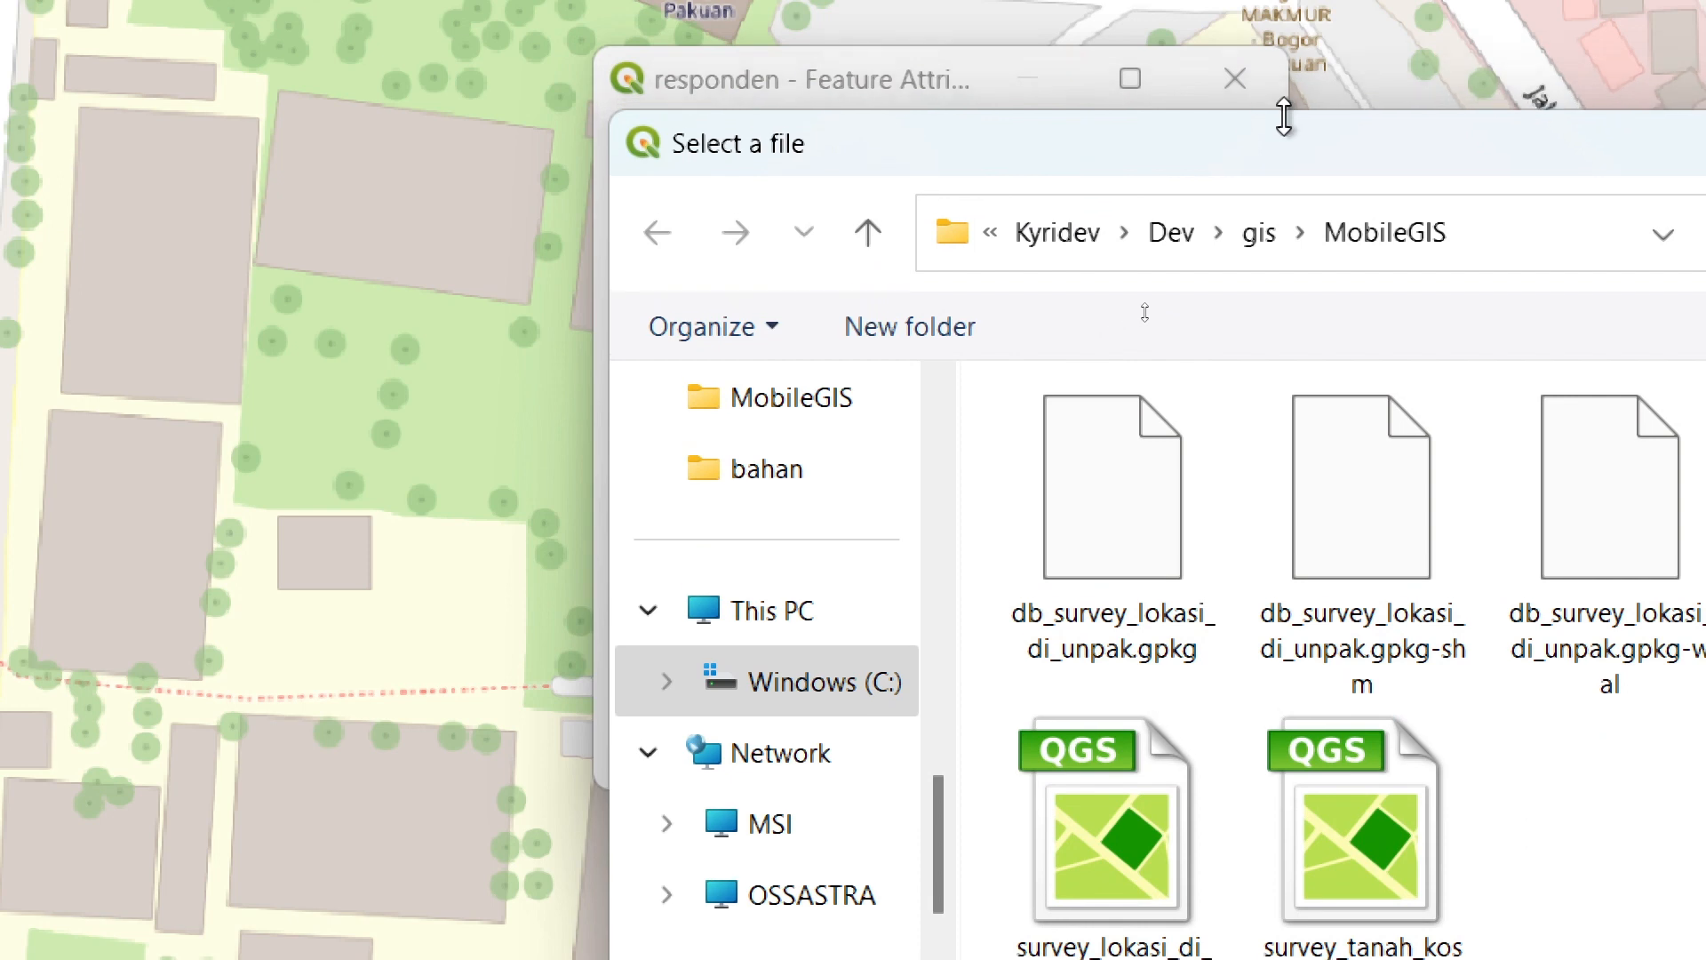
drag(1486, 178, 797, 88)
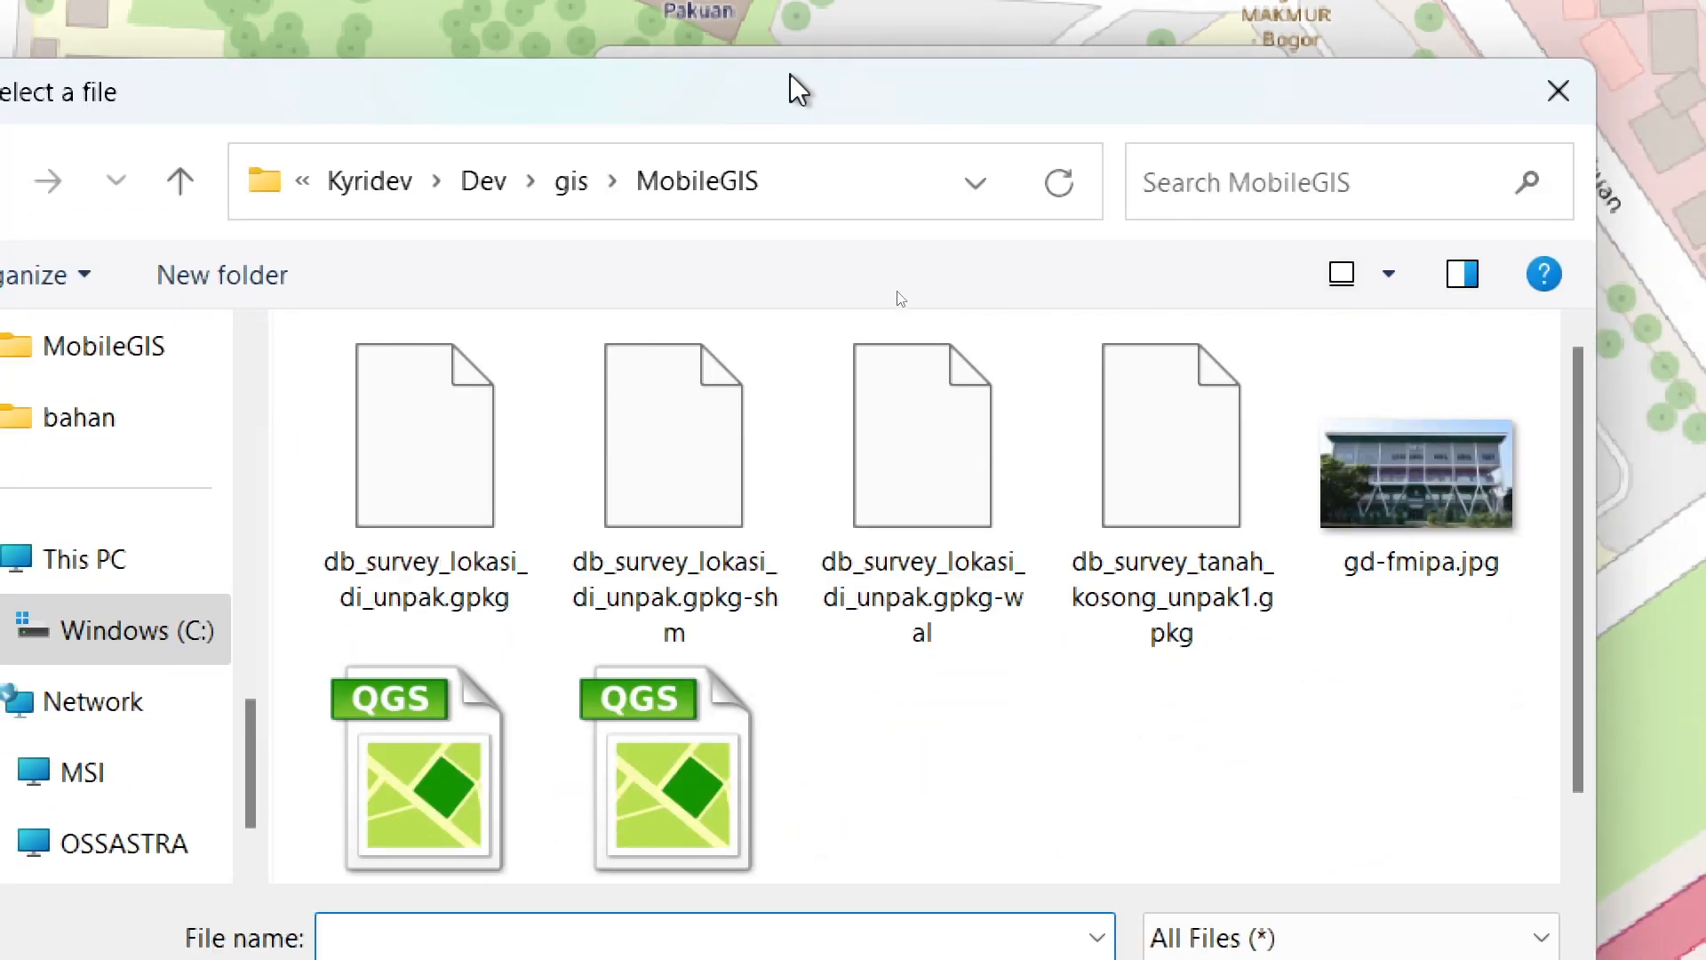
click(1510, 571)
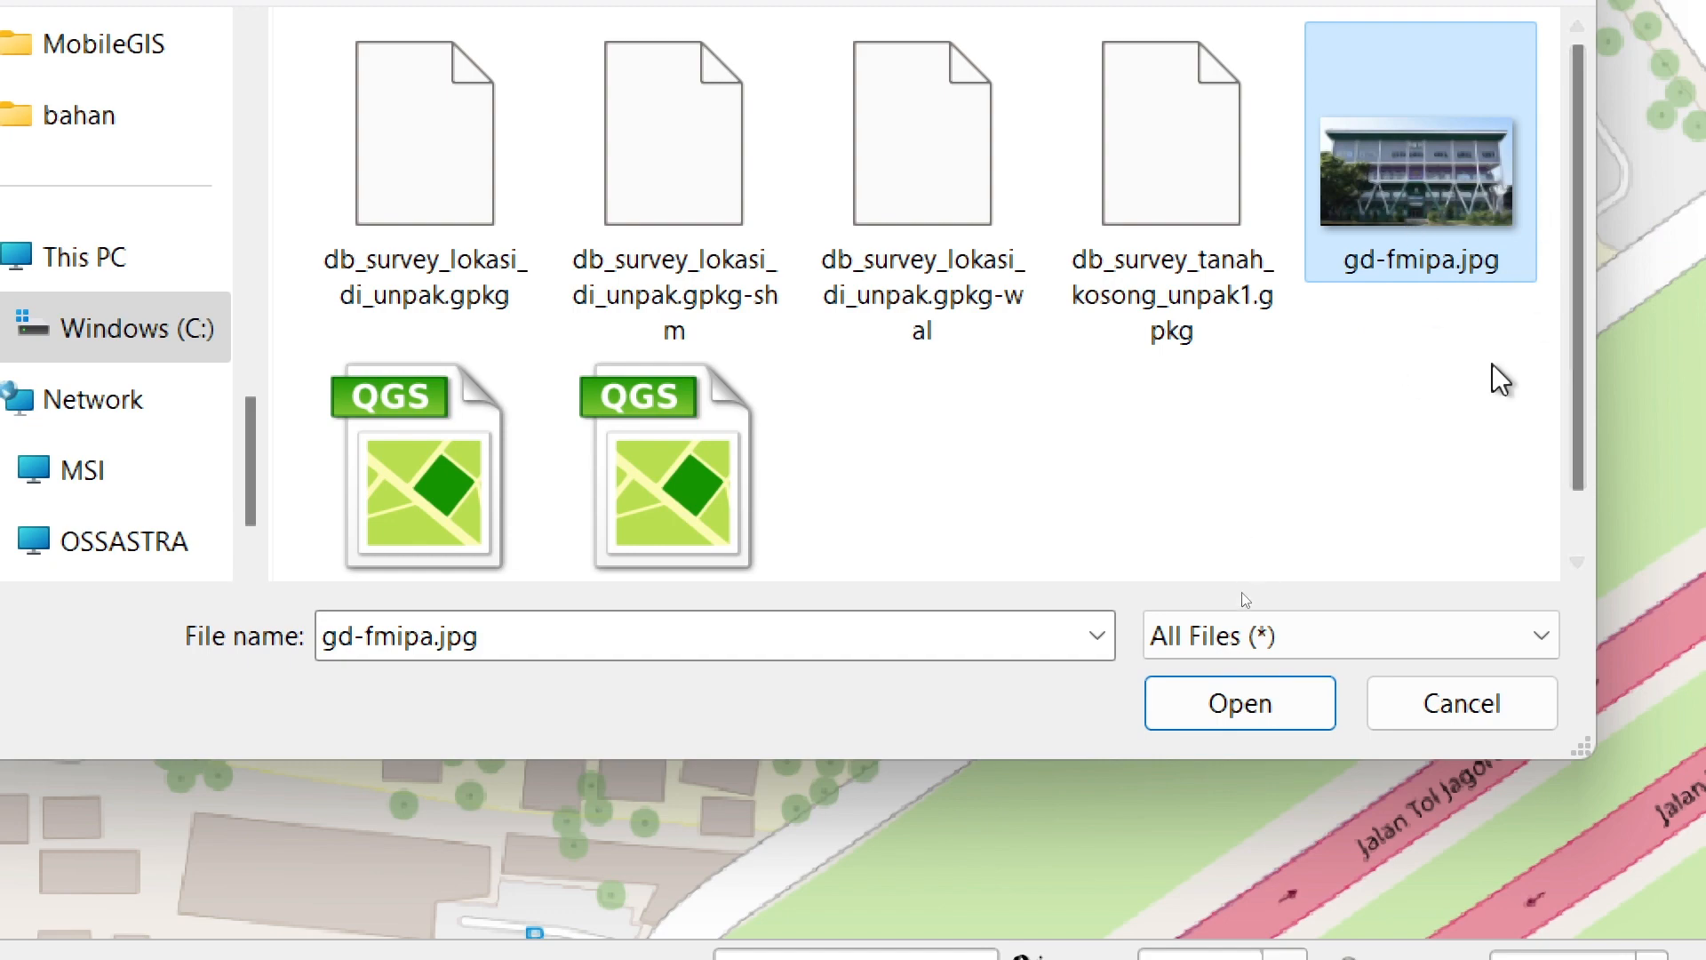
click(1264, 718)
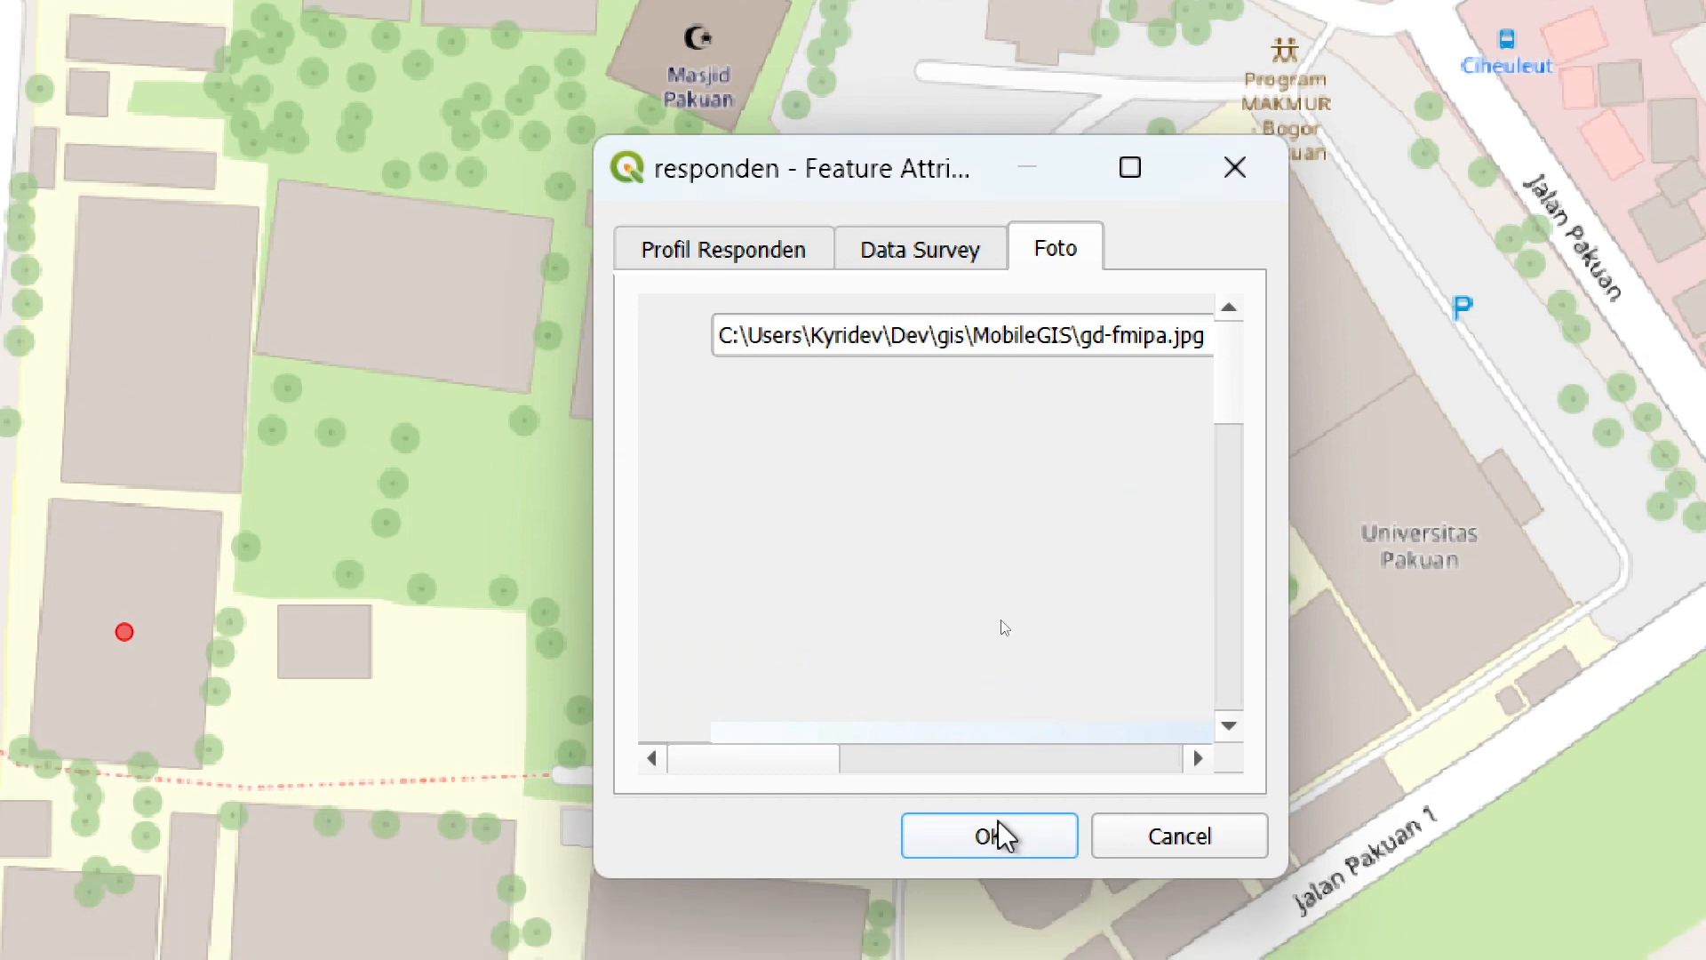
- Review the new point's entered survey data and photo path, and accept the feature attributes
click(777, 231)
click(972, 254)
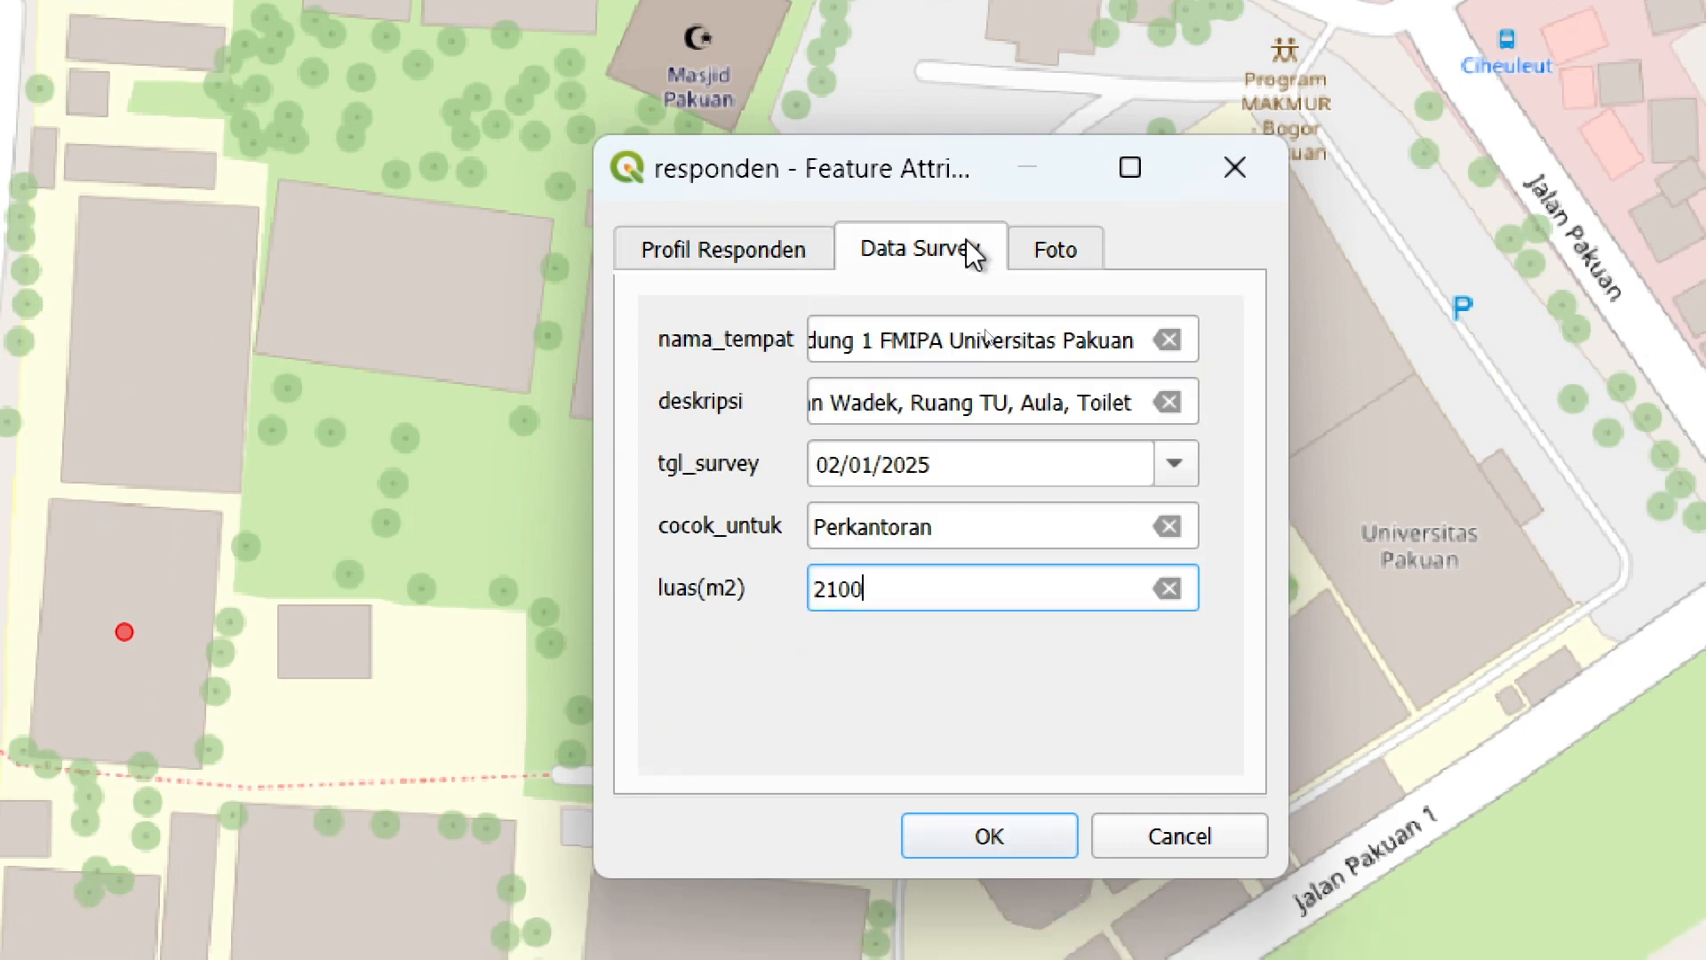
click(1054, 258)
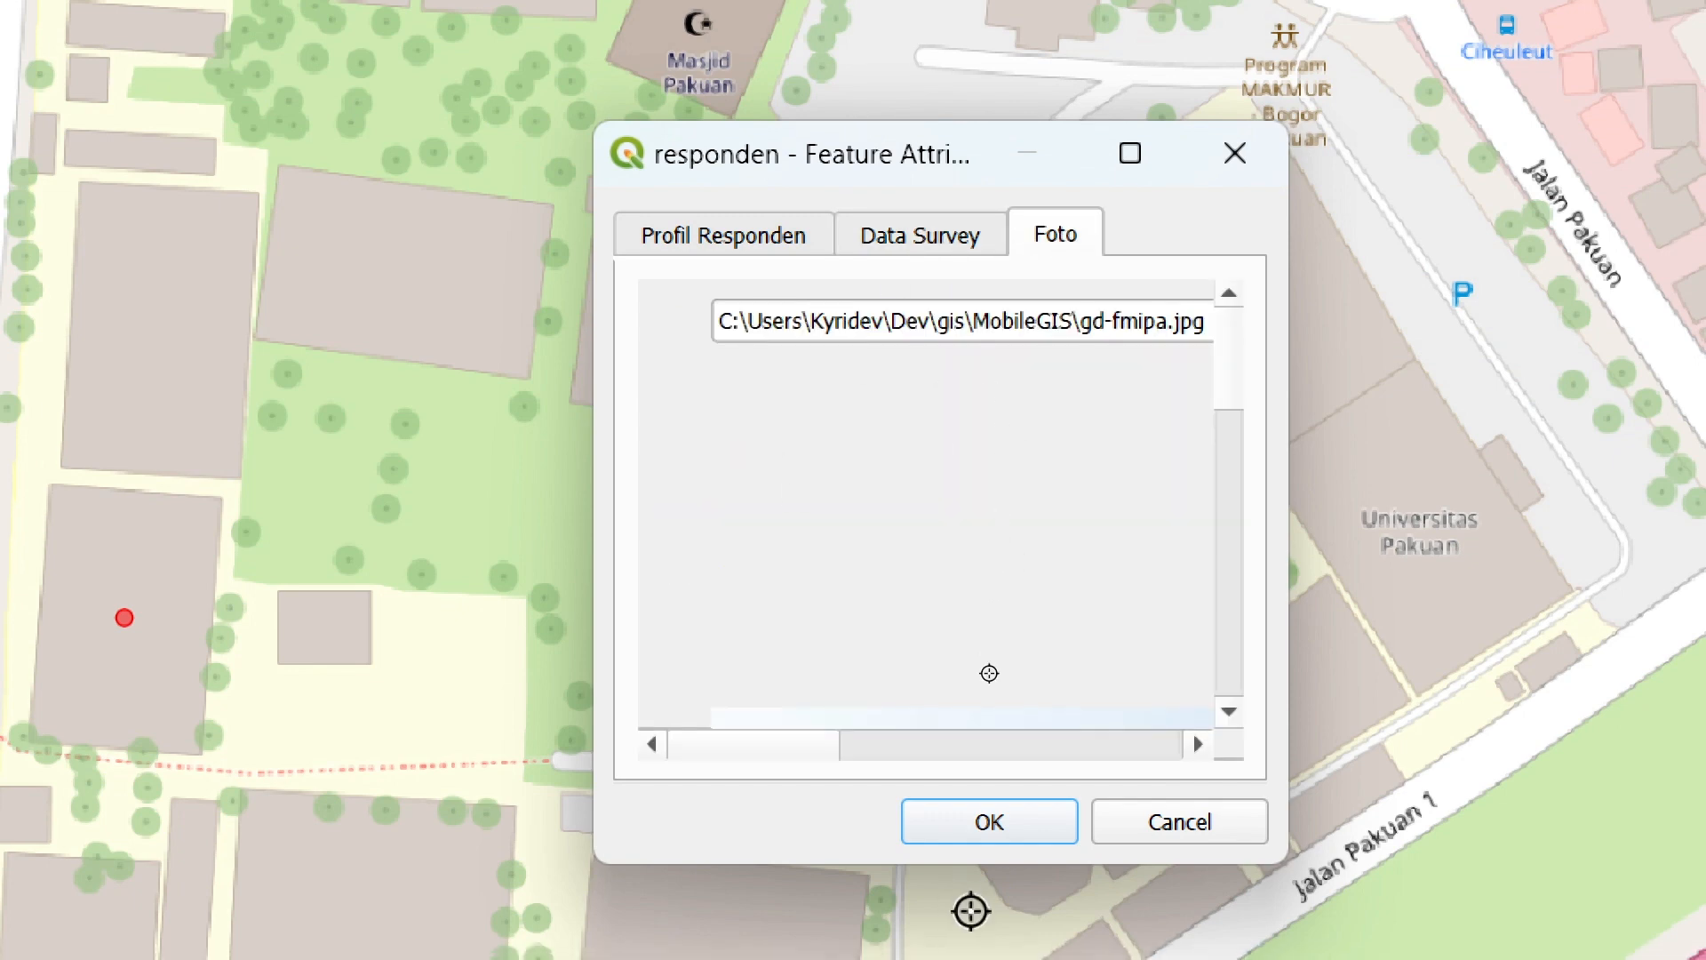
click(1038, 833)
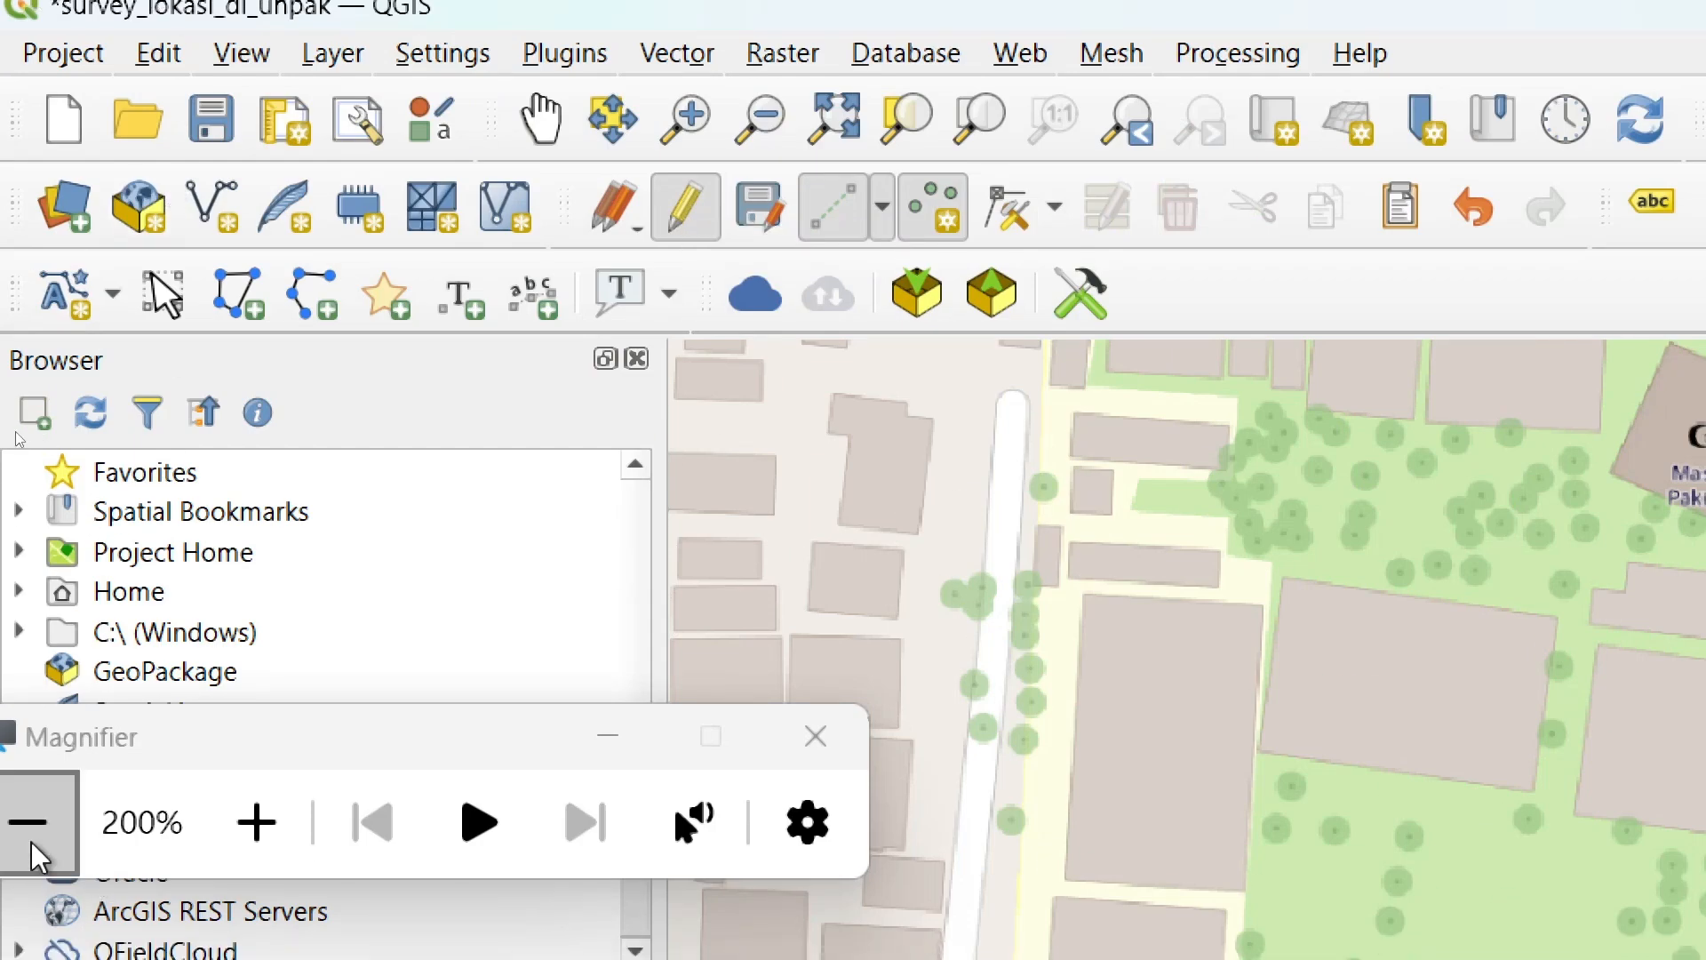
- Stop editing the responden layer and save the changes
click(30, 830)
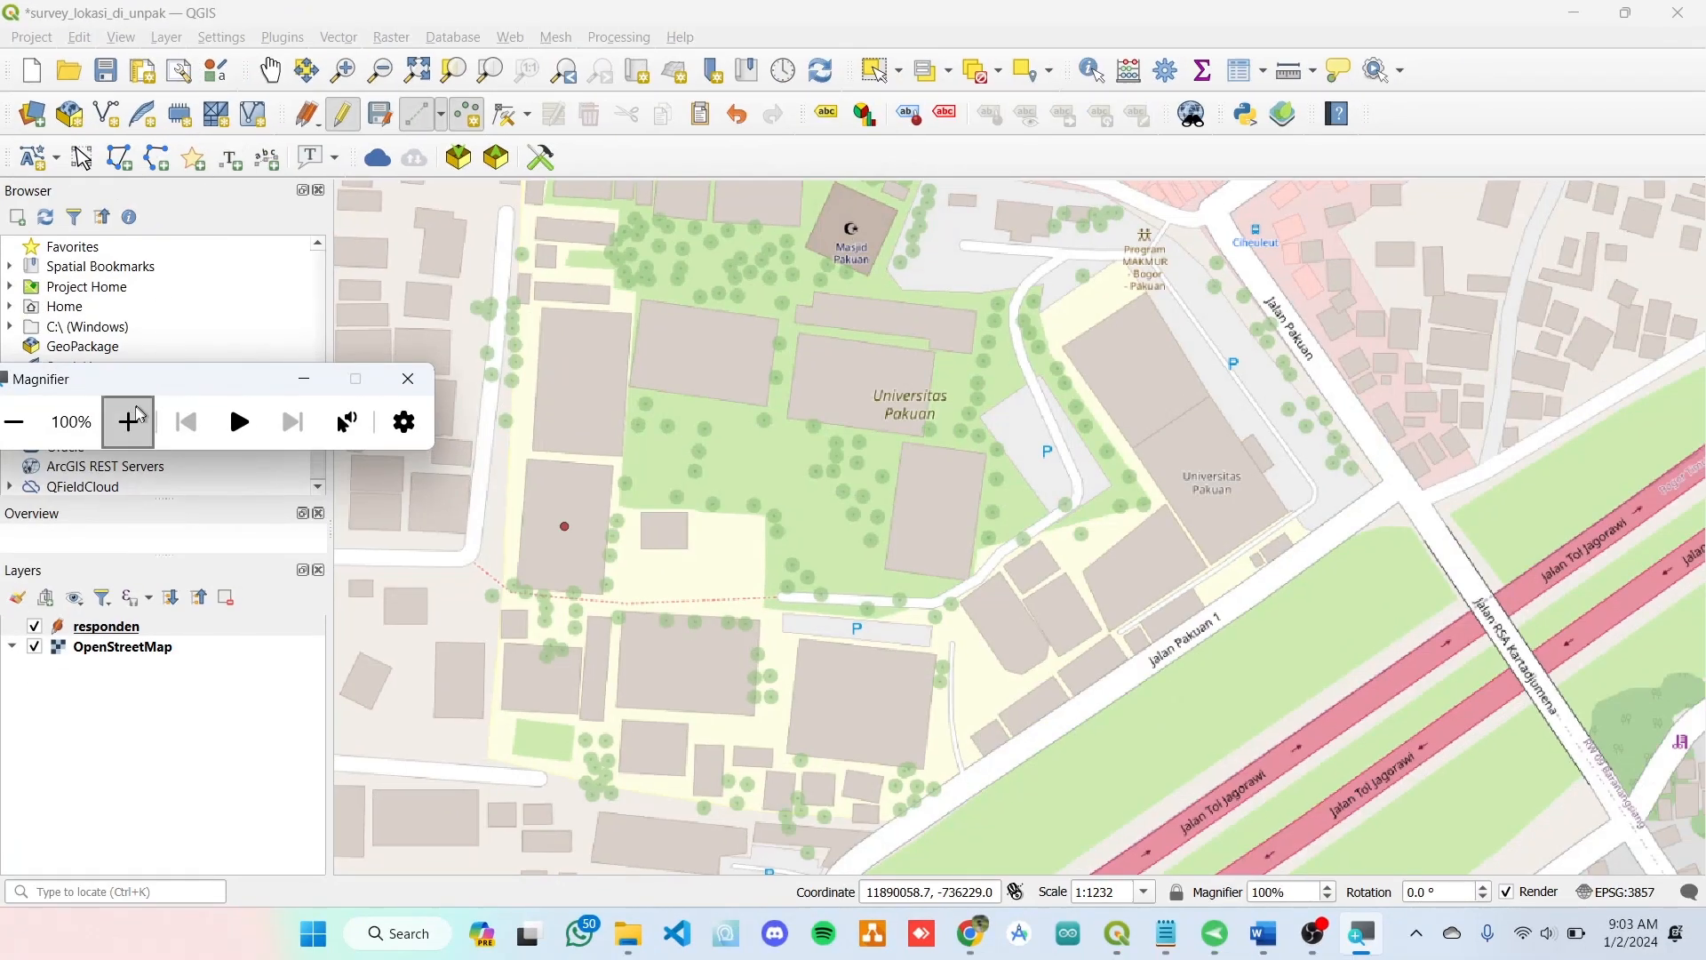
click(135, 430)
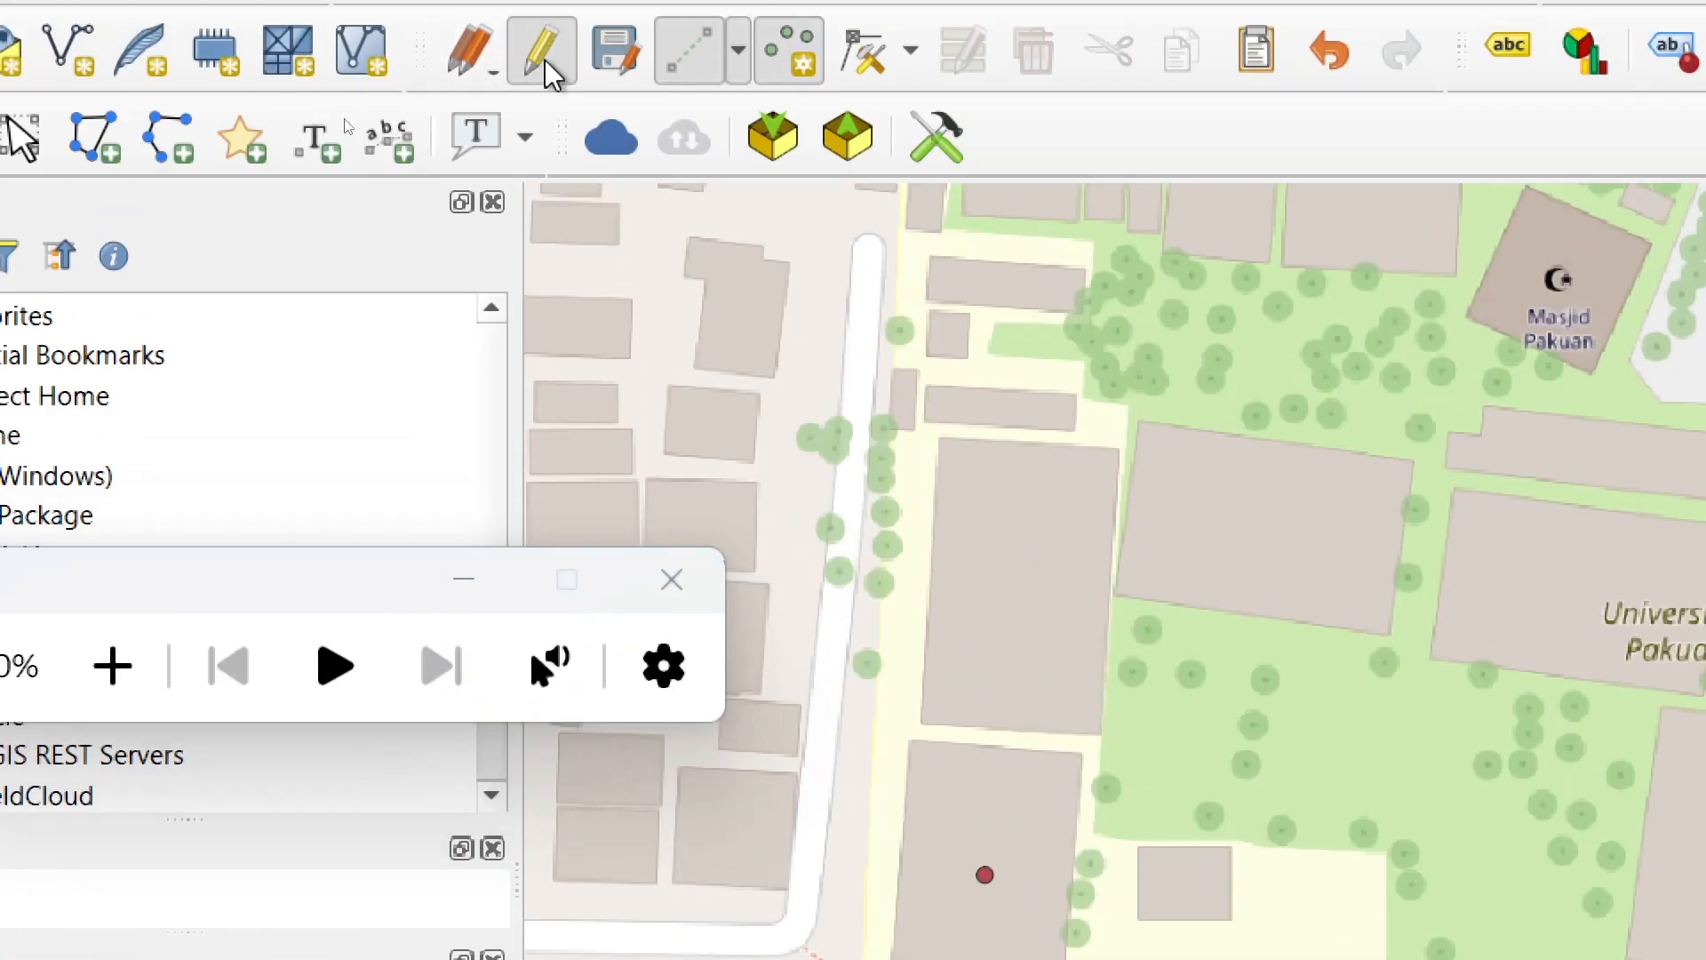
click(345, 120)
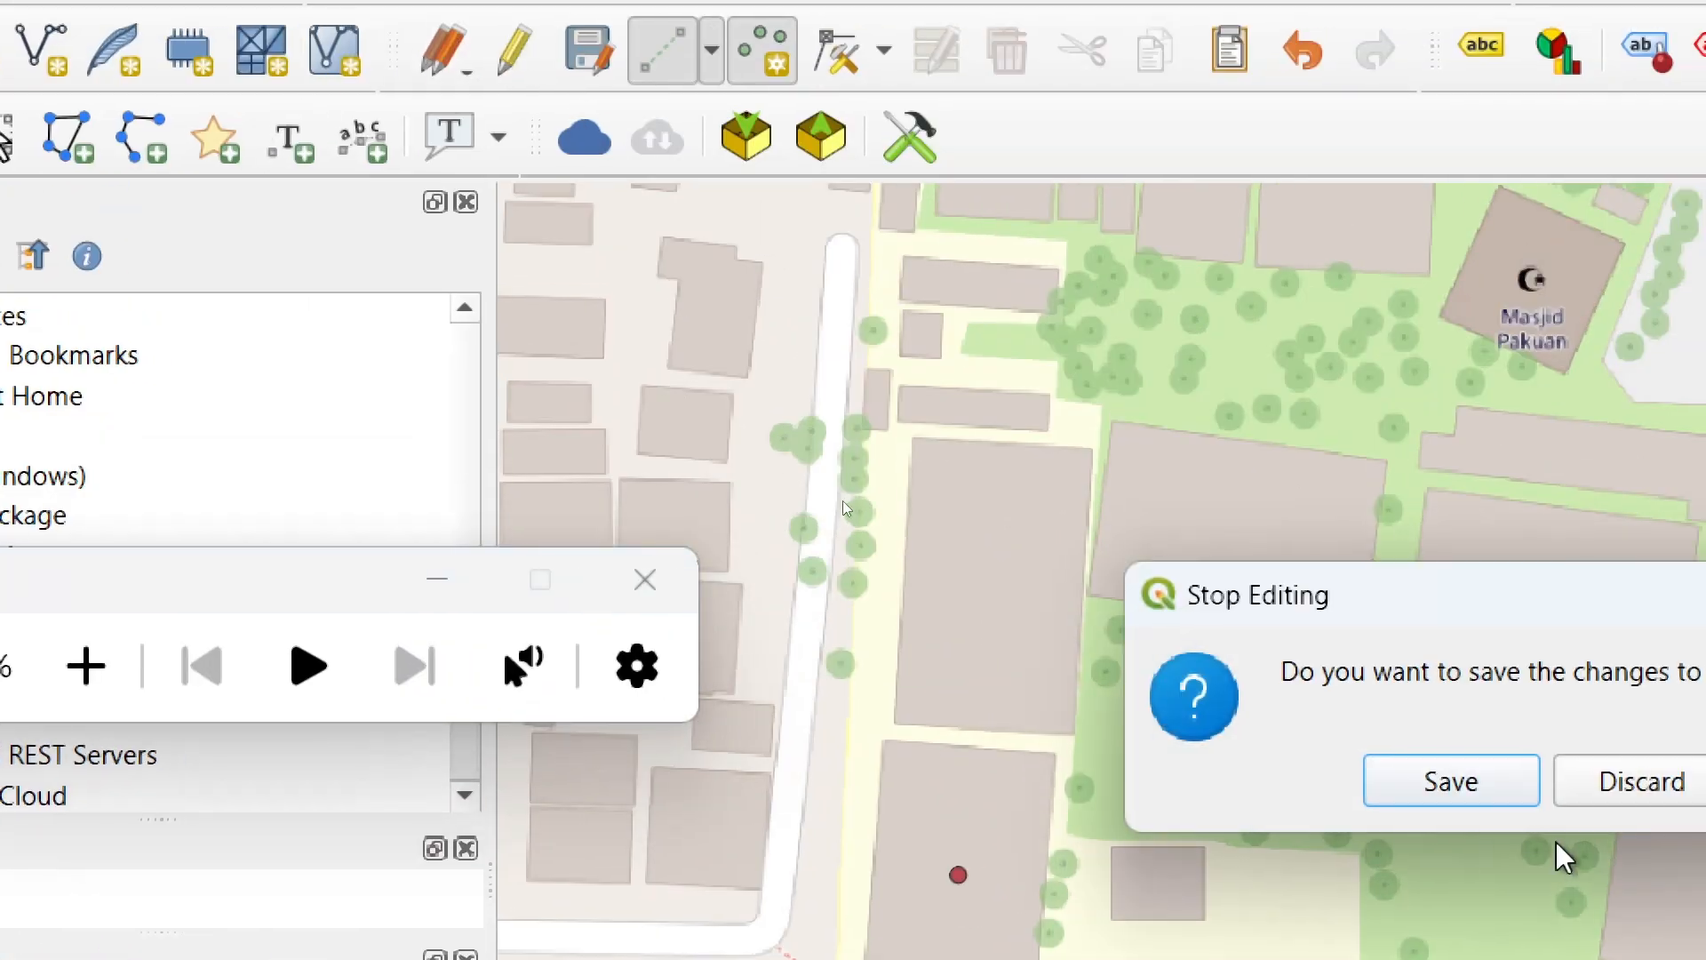
click(1495, 795)
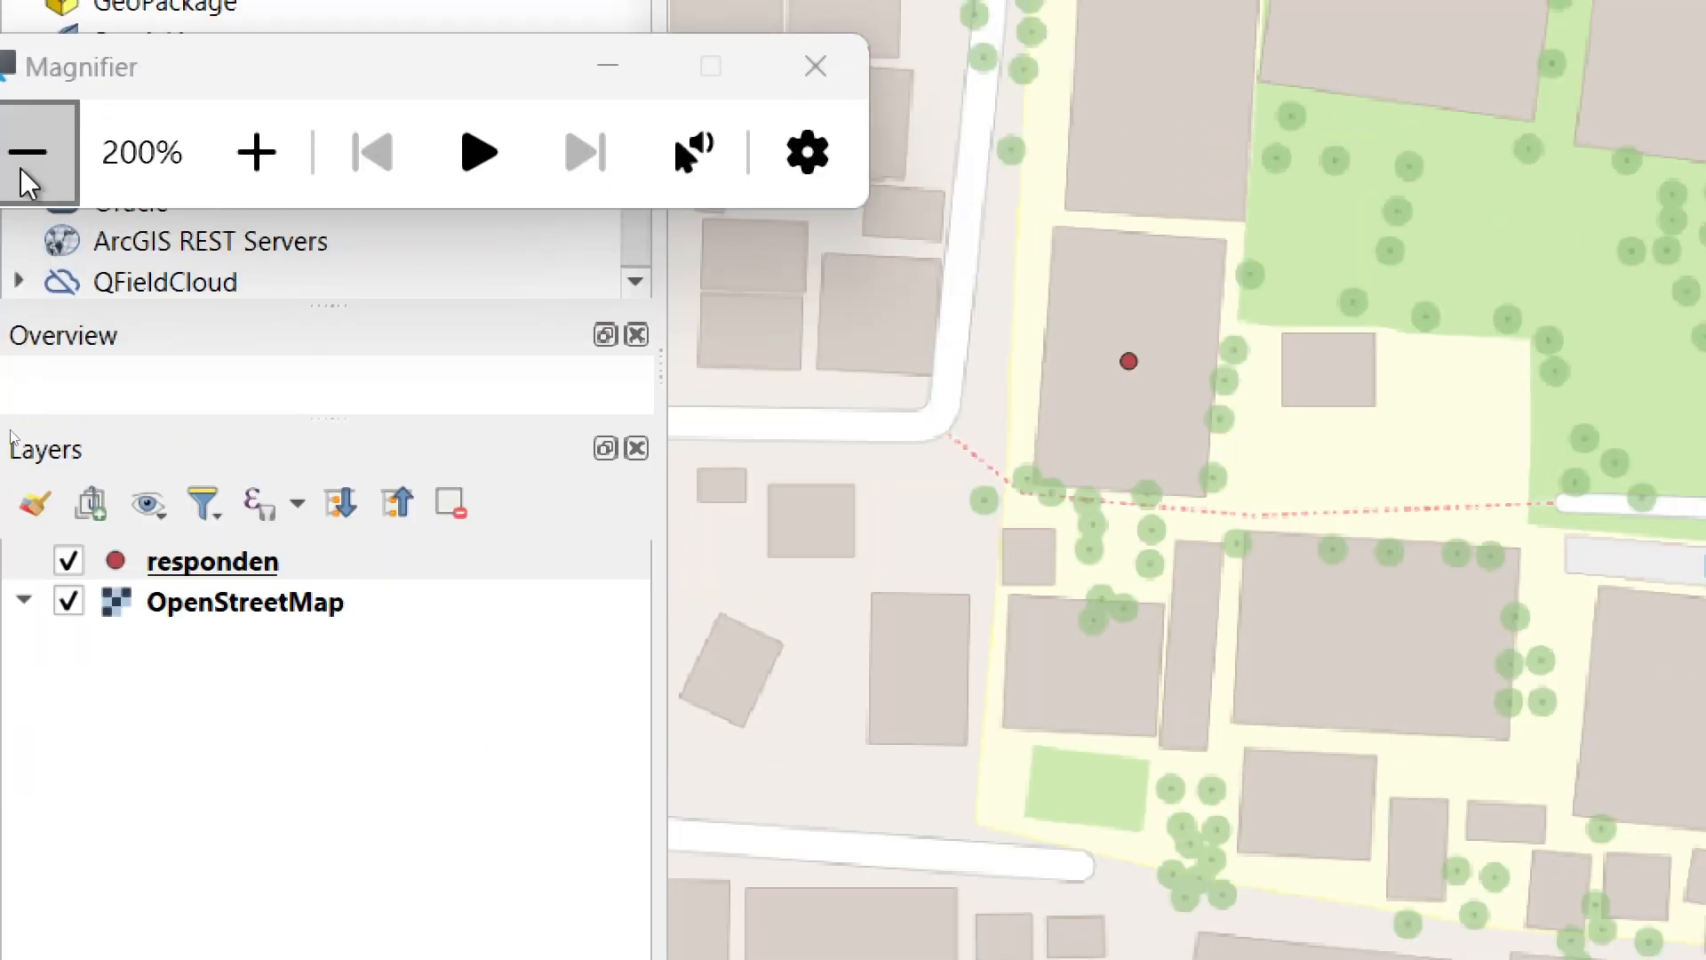
- Identify the saved survey point on the map and expand its actions and derived coordinates
click(25, 151)
click(16, 279)
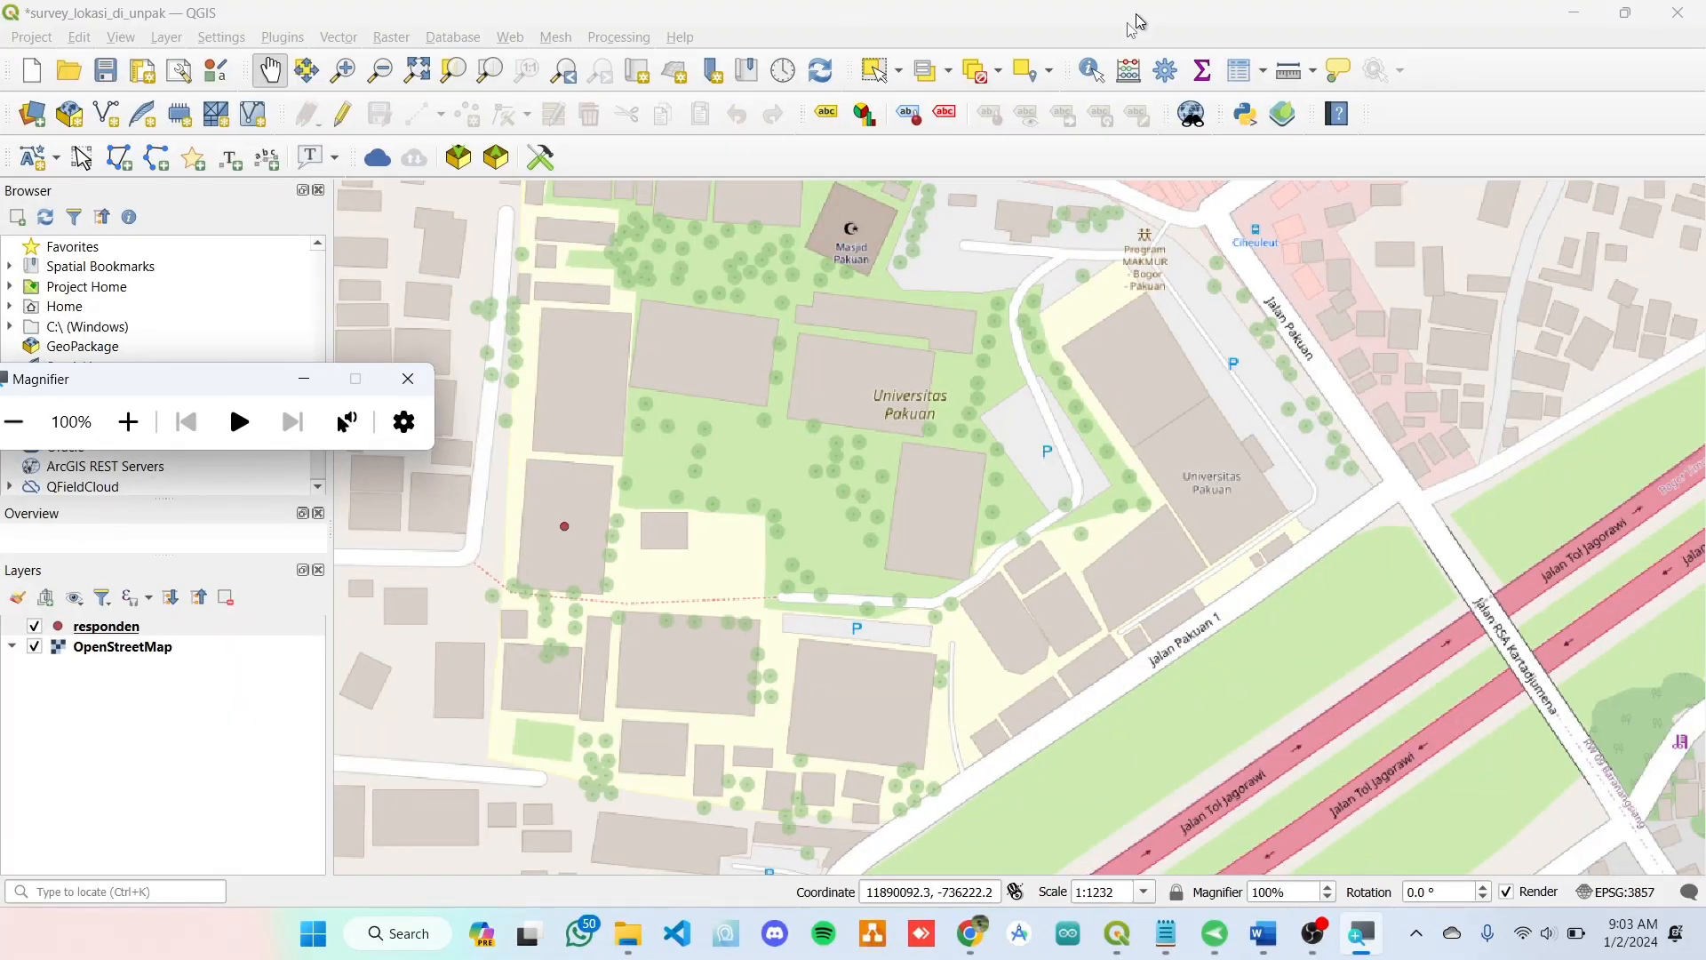
click(1092, 71)
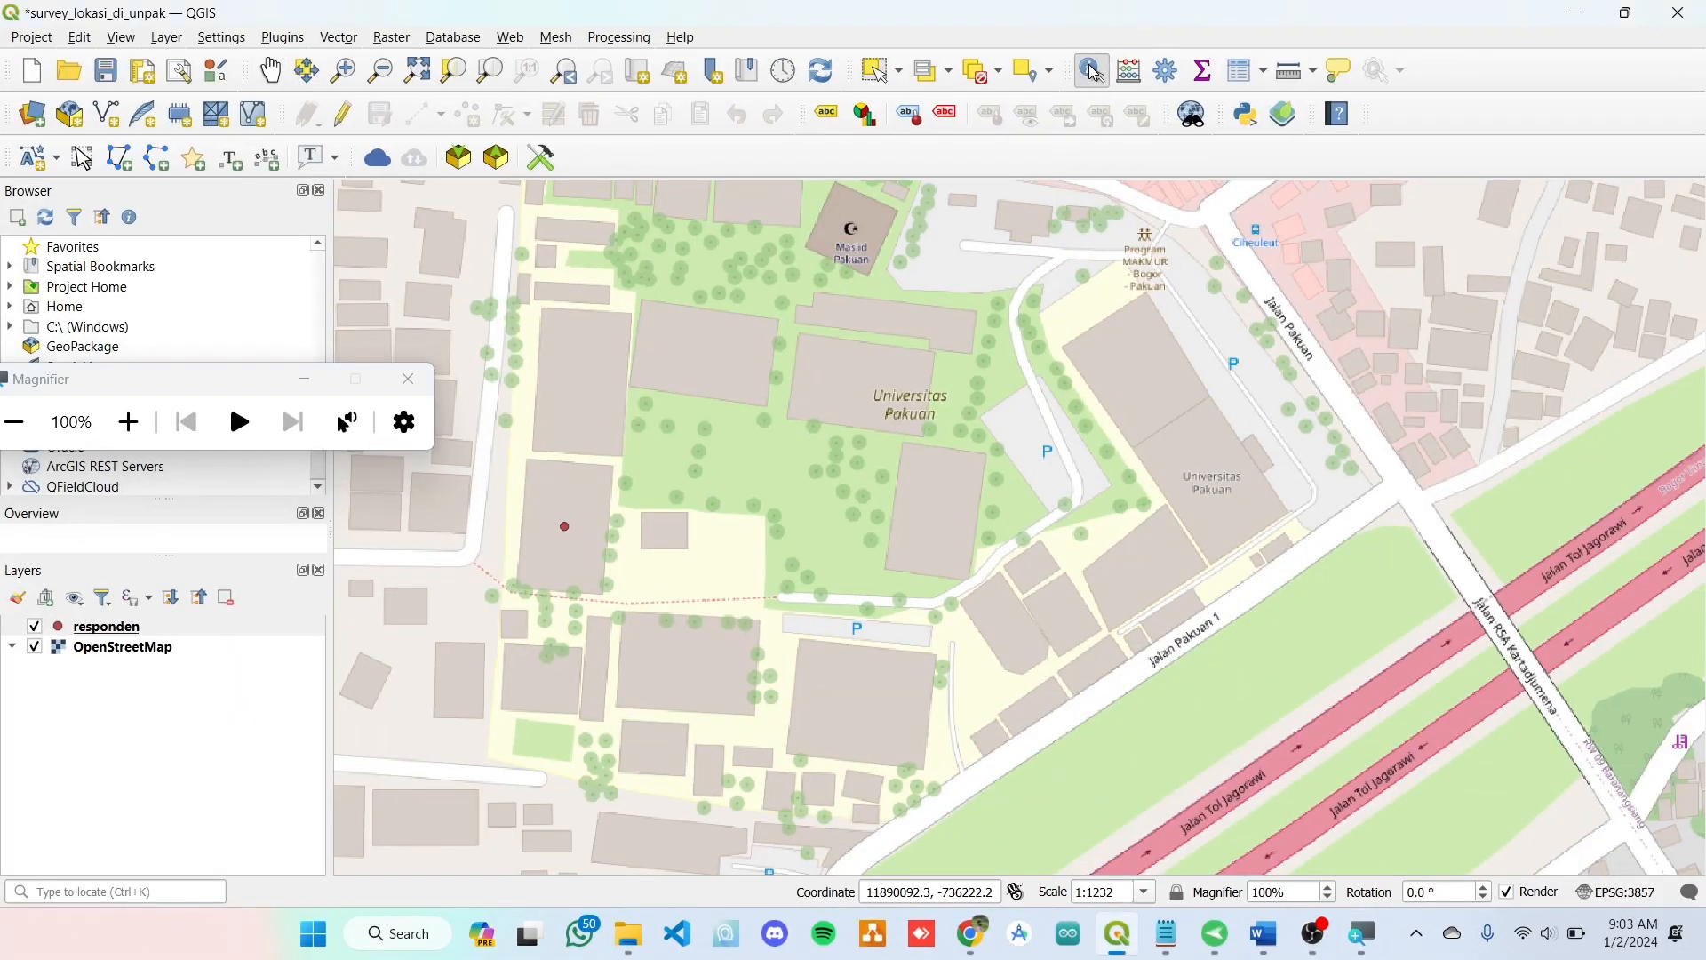
click(569, 530)
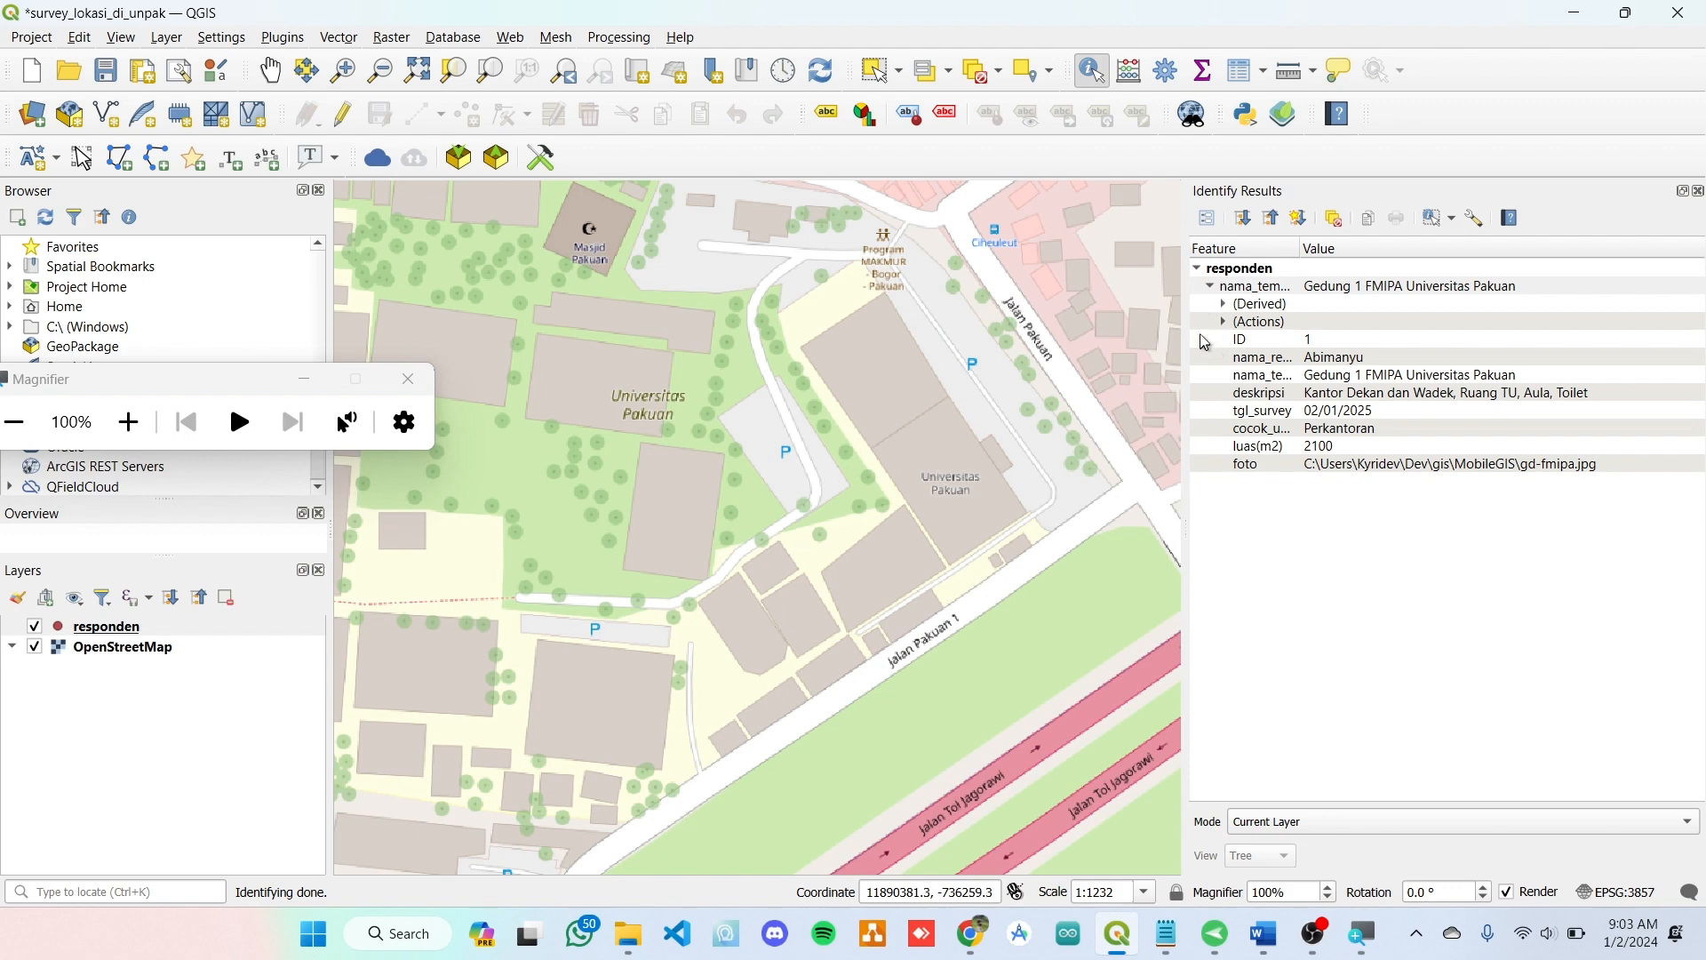
click(1226, 323)
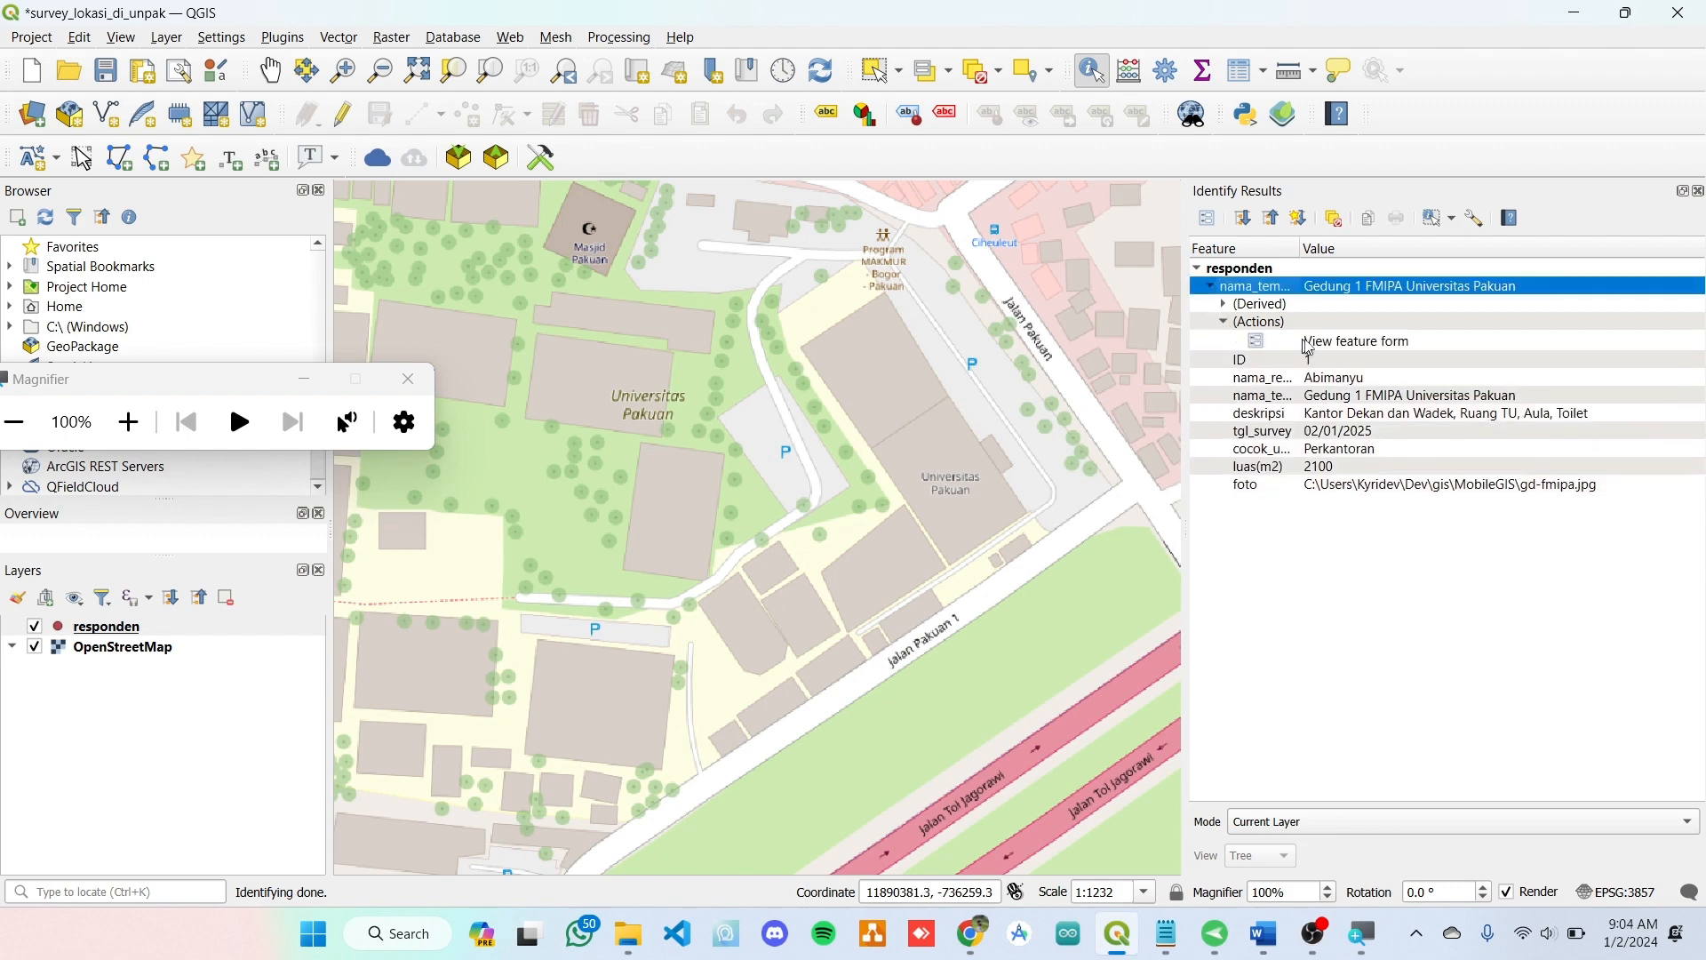
click(1227, 305)
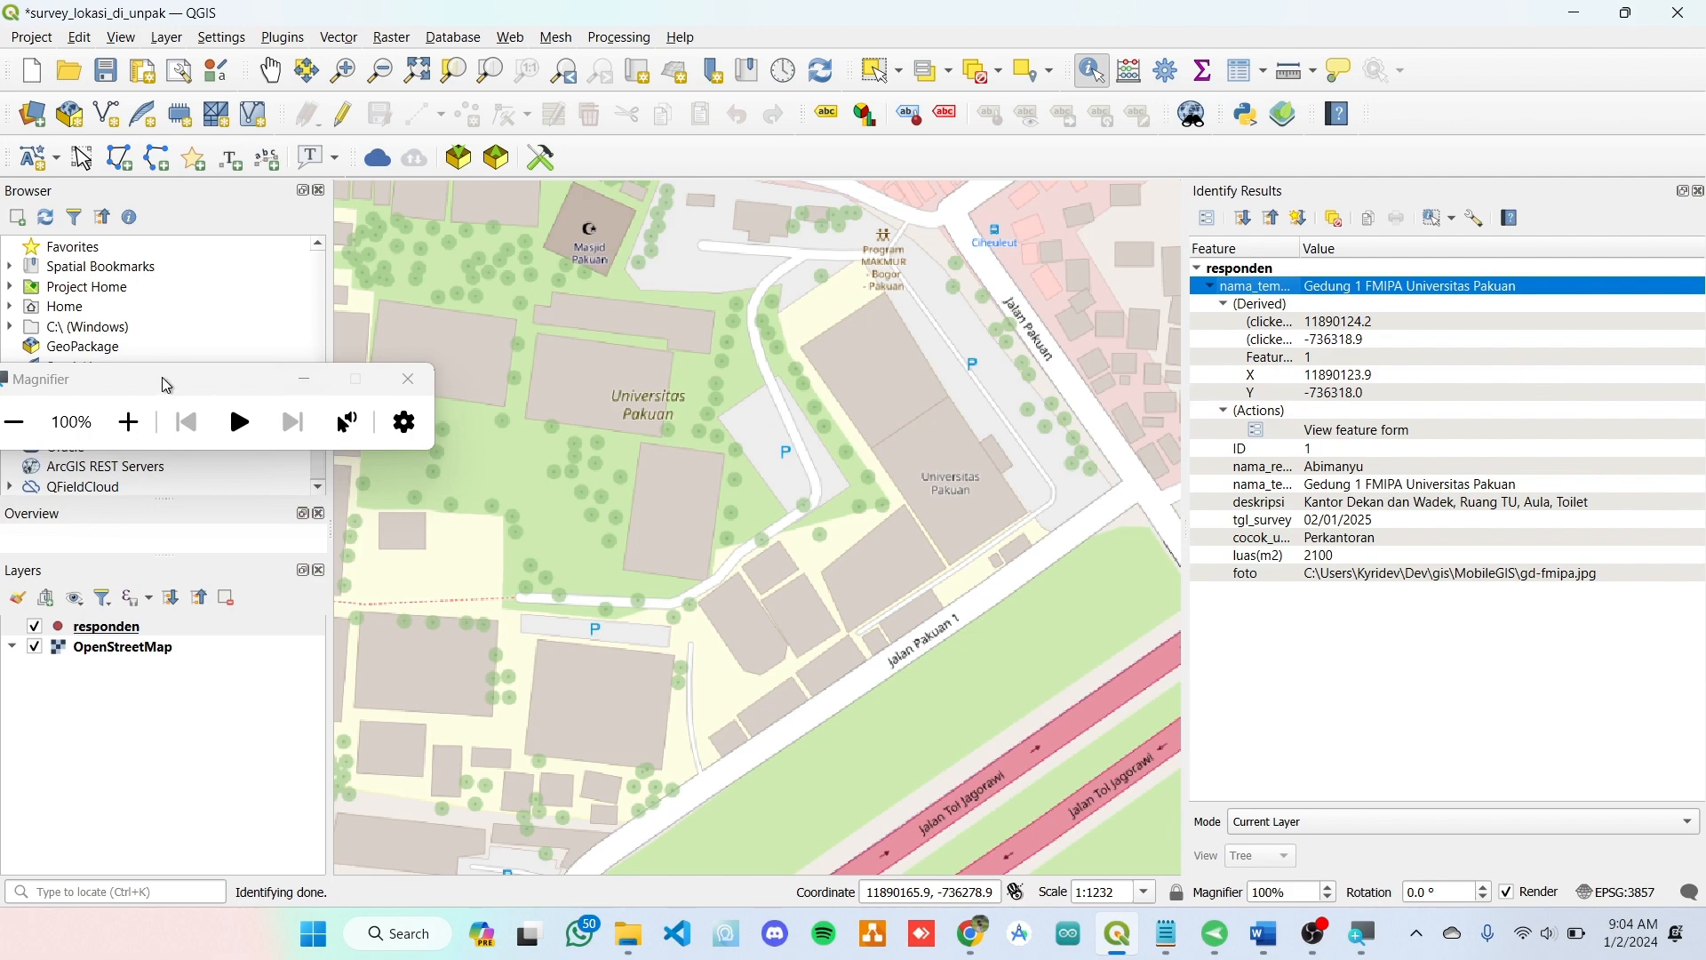
- Widen the Feature column of the identify results to read the full attribute names
drag(166, 385, 882, 300)
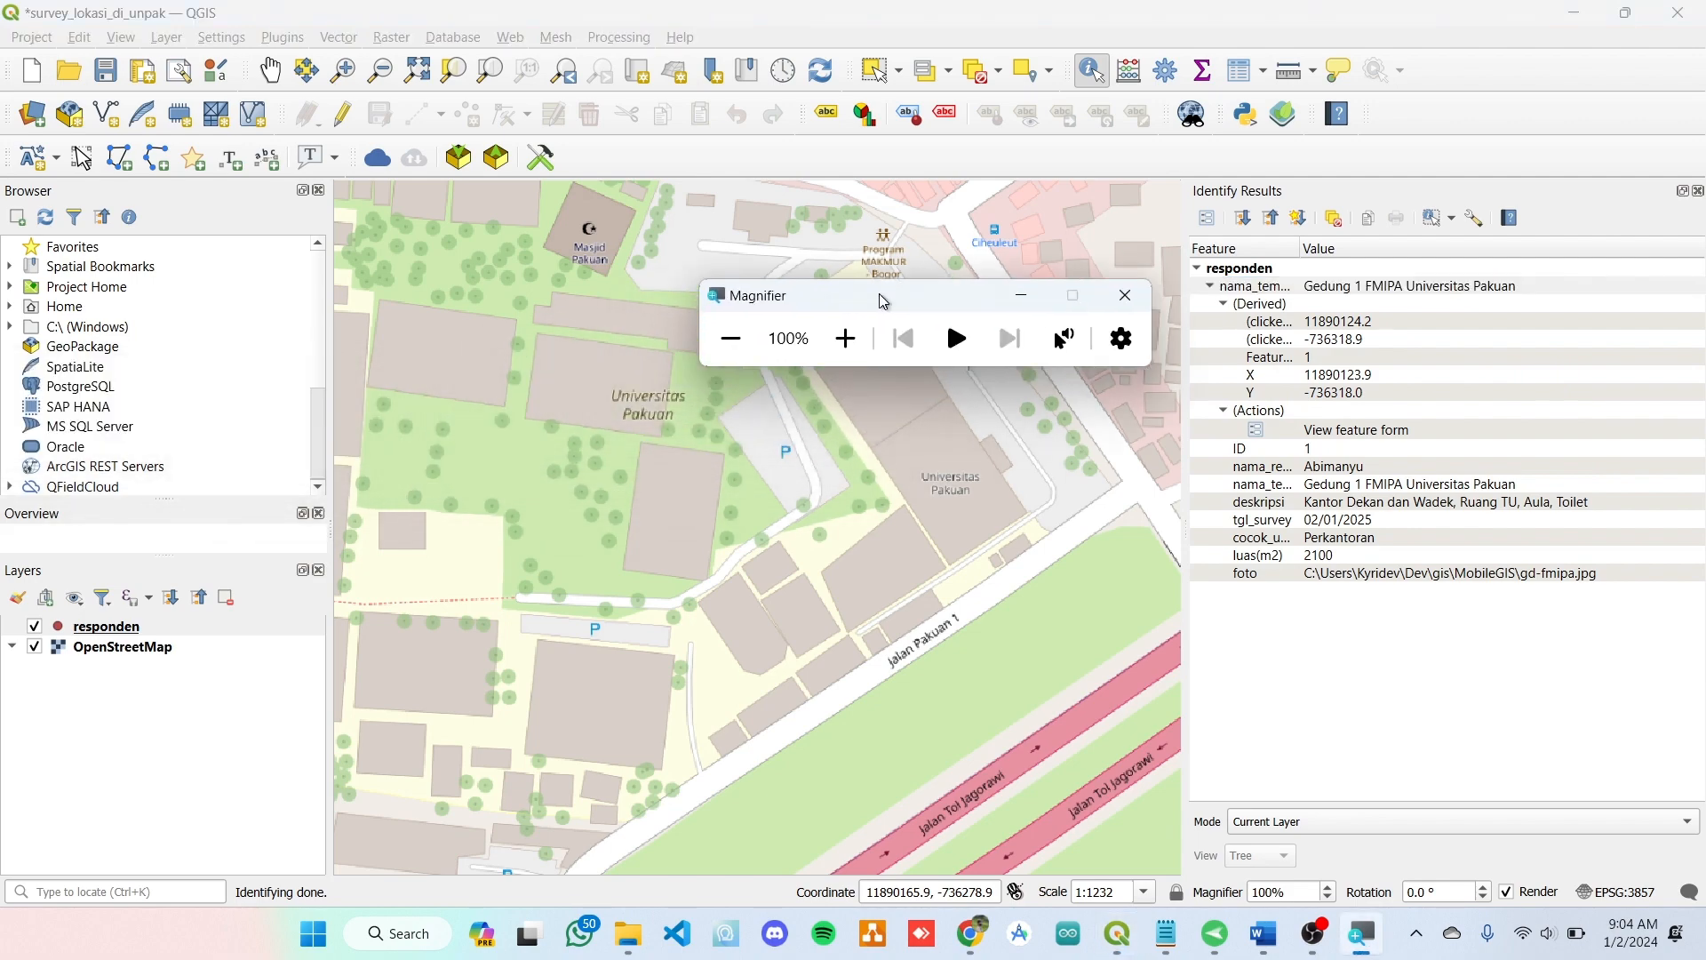
click(845, 343)
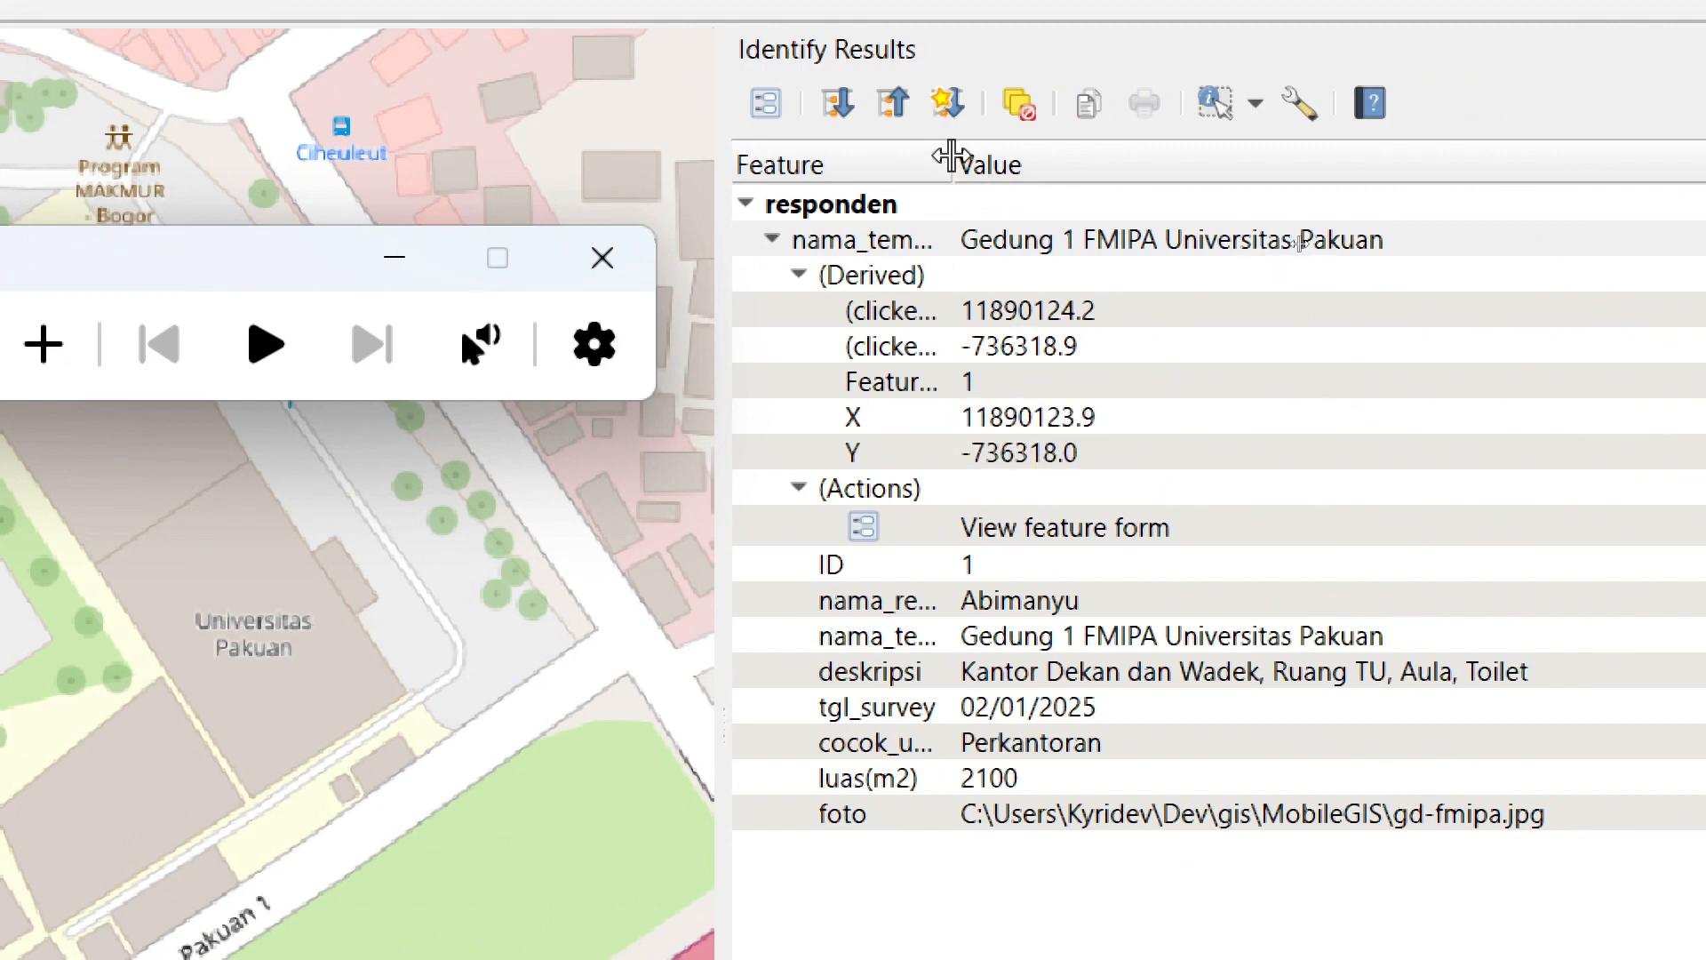
drag(951, 157, 1155, 257)
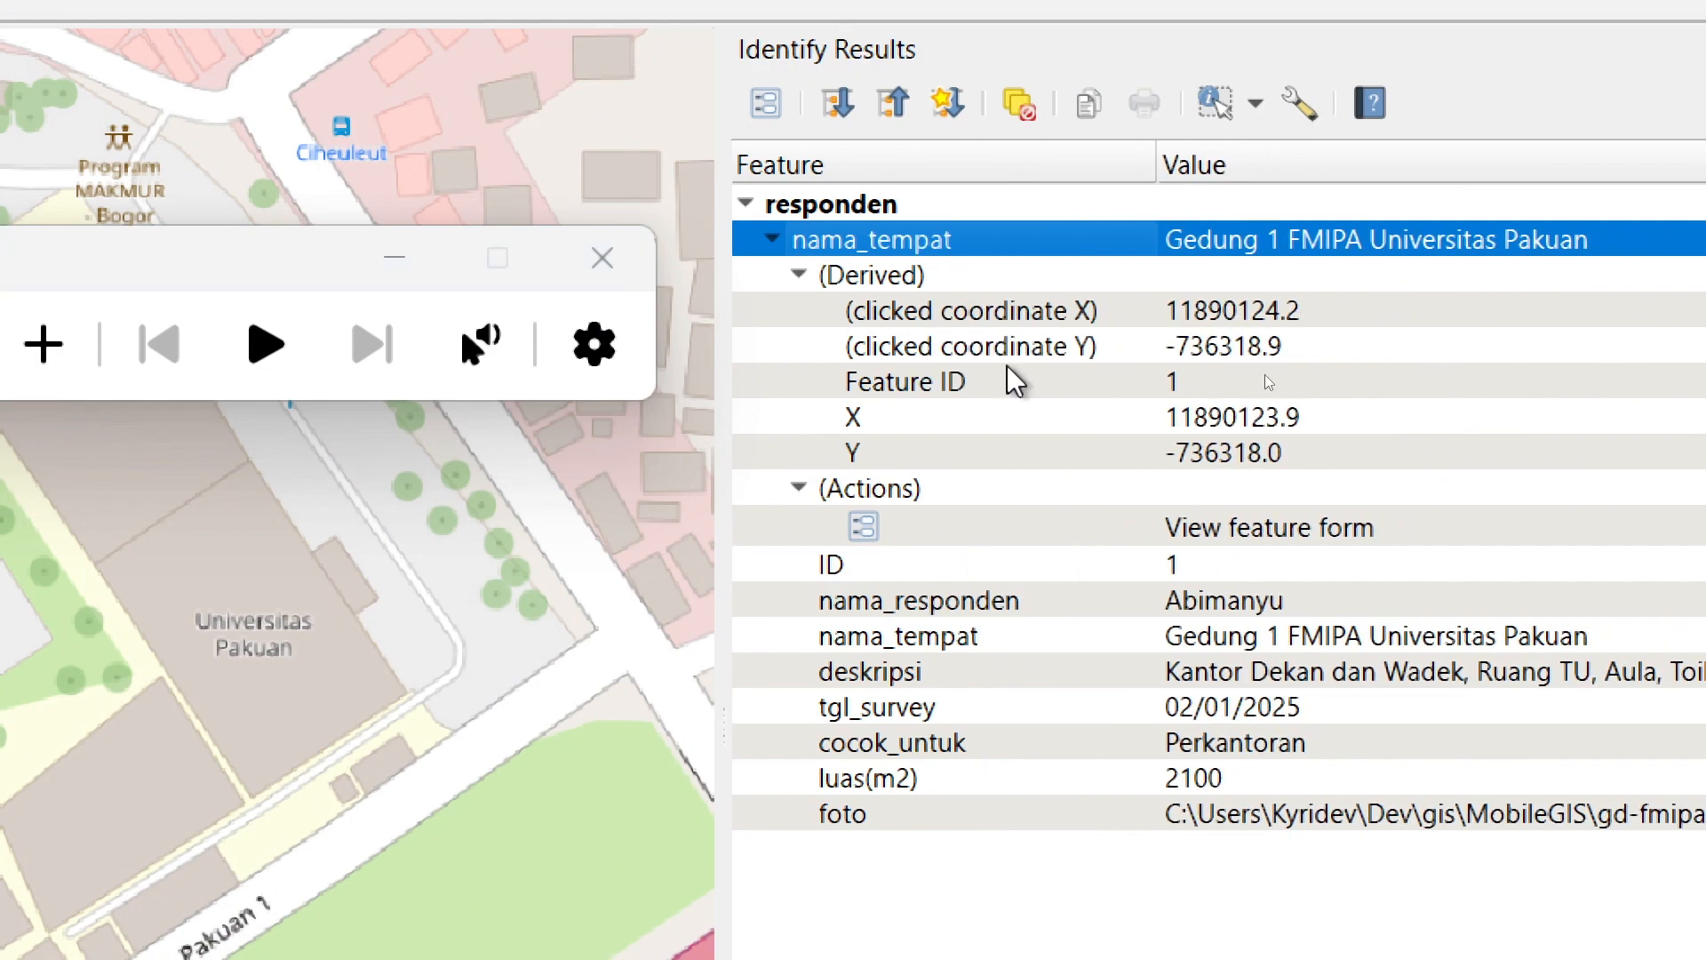
click(228, 343)
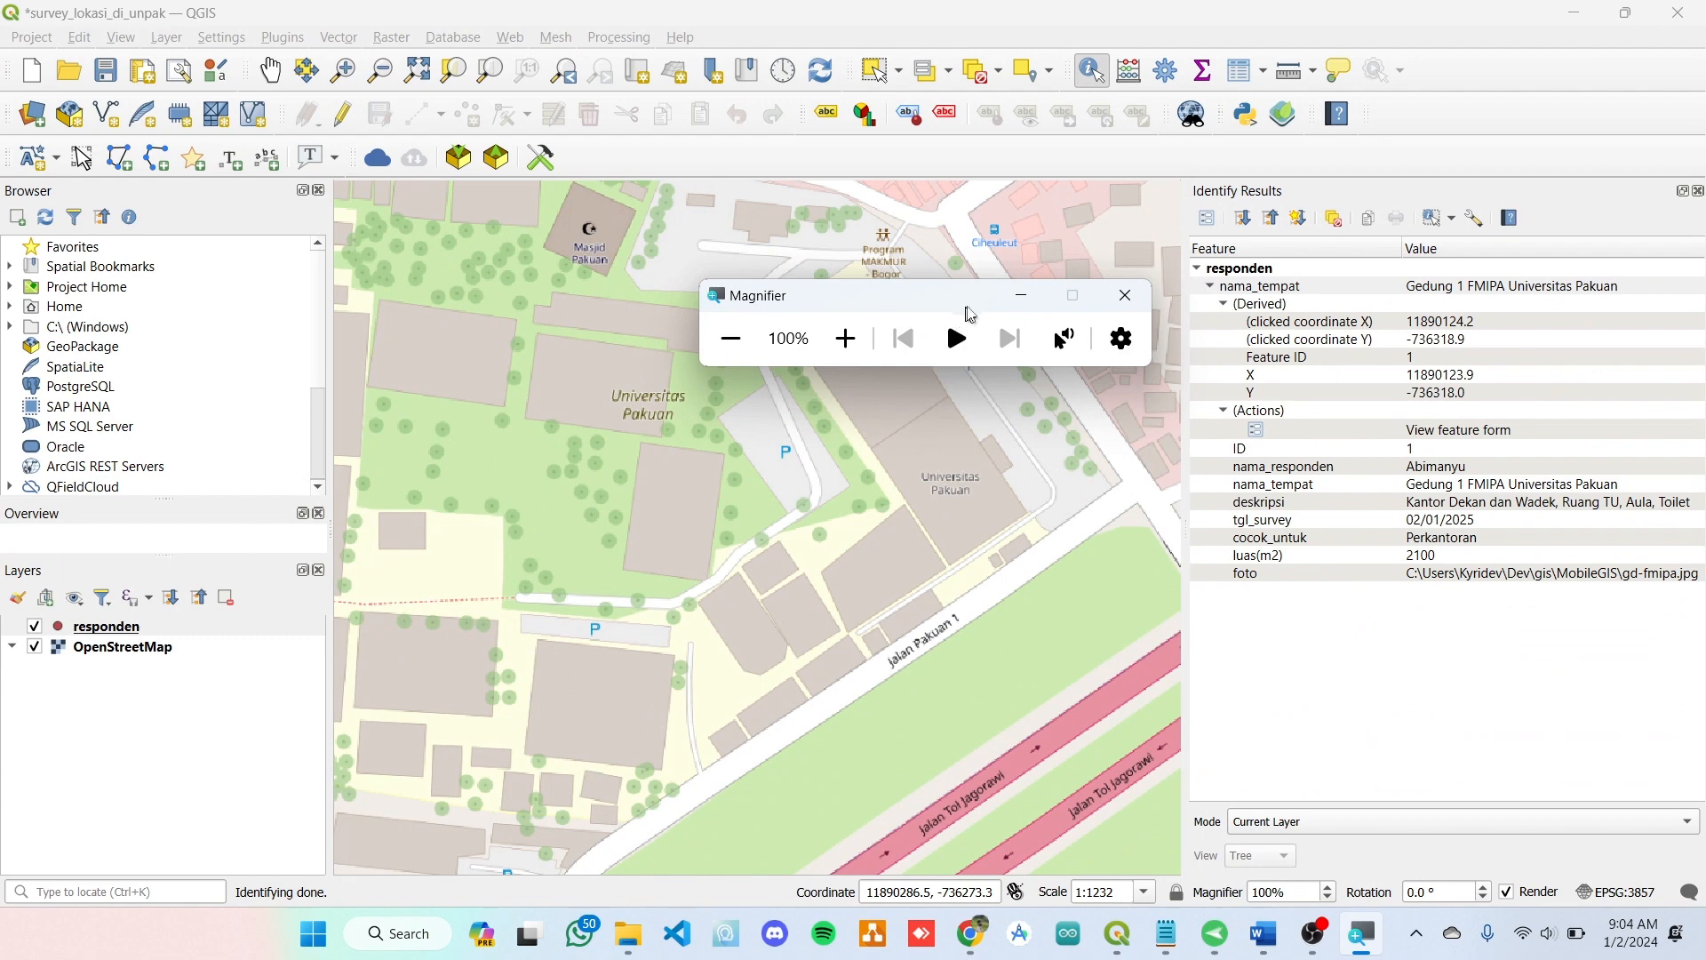
drag(978, 300, 354, 376)
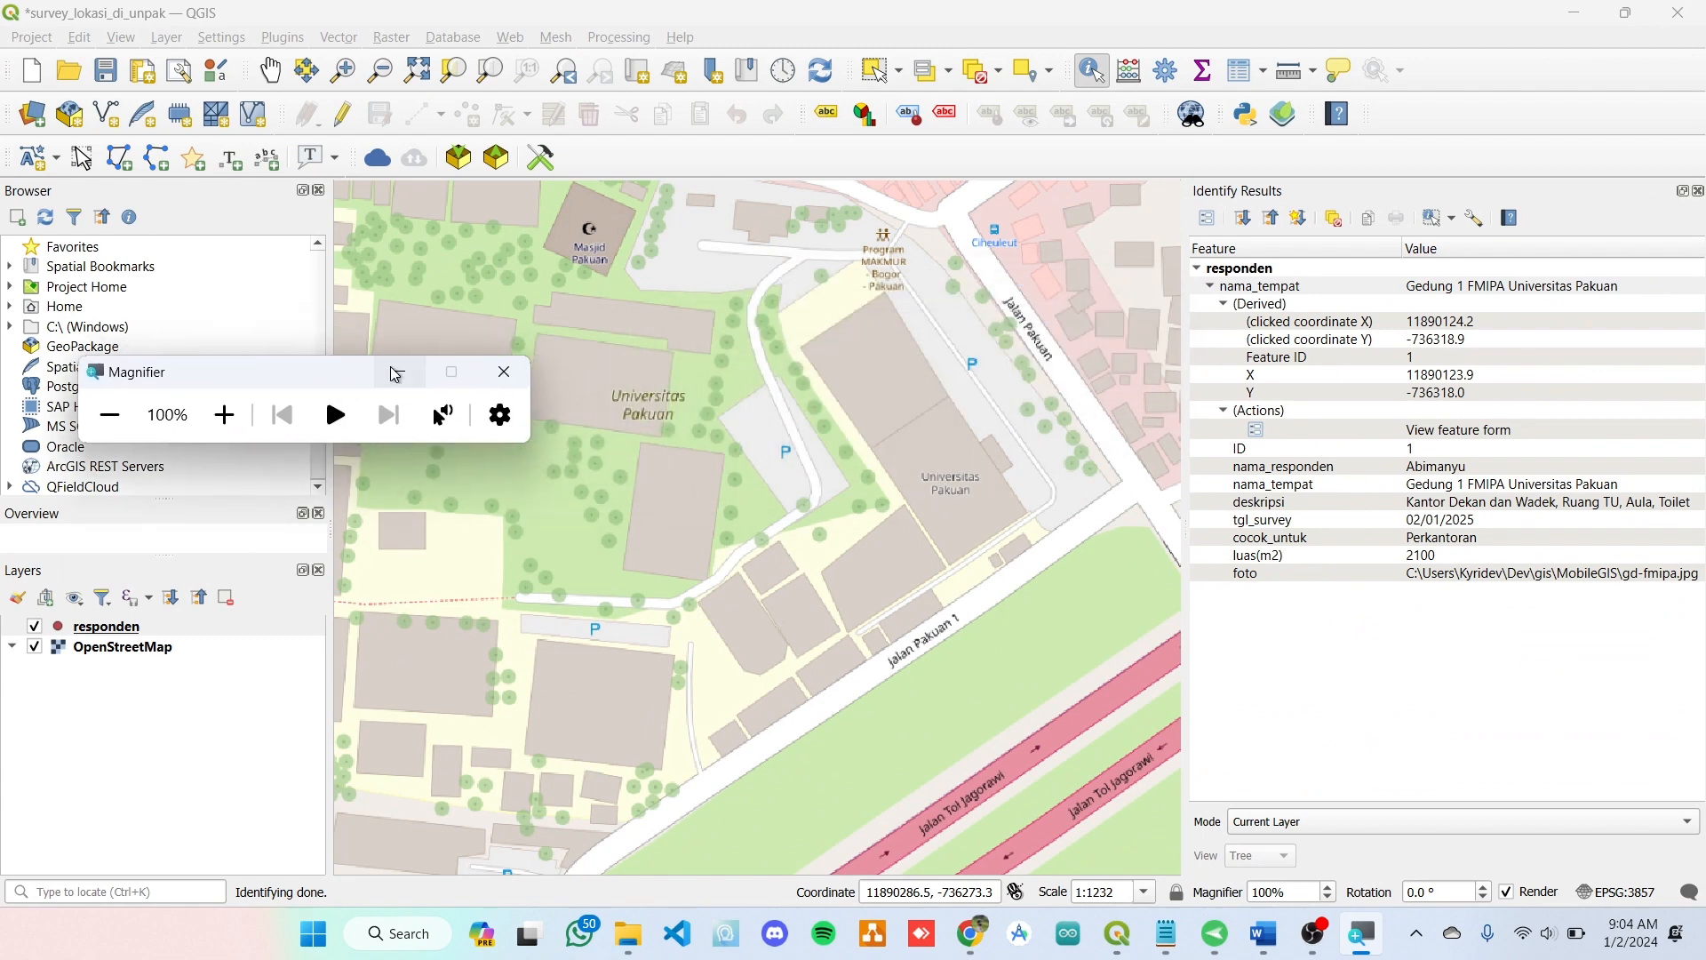
click(396, 373)
- Inspect the responden layer's attribute table, including the foto value, and close it
click(205, 632)
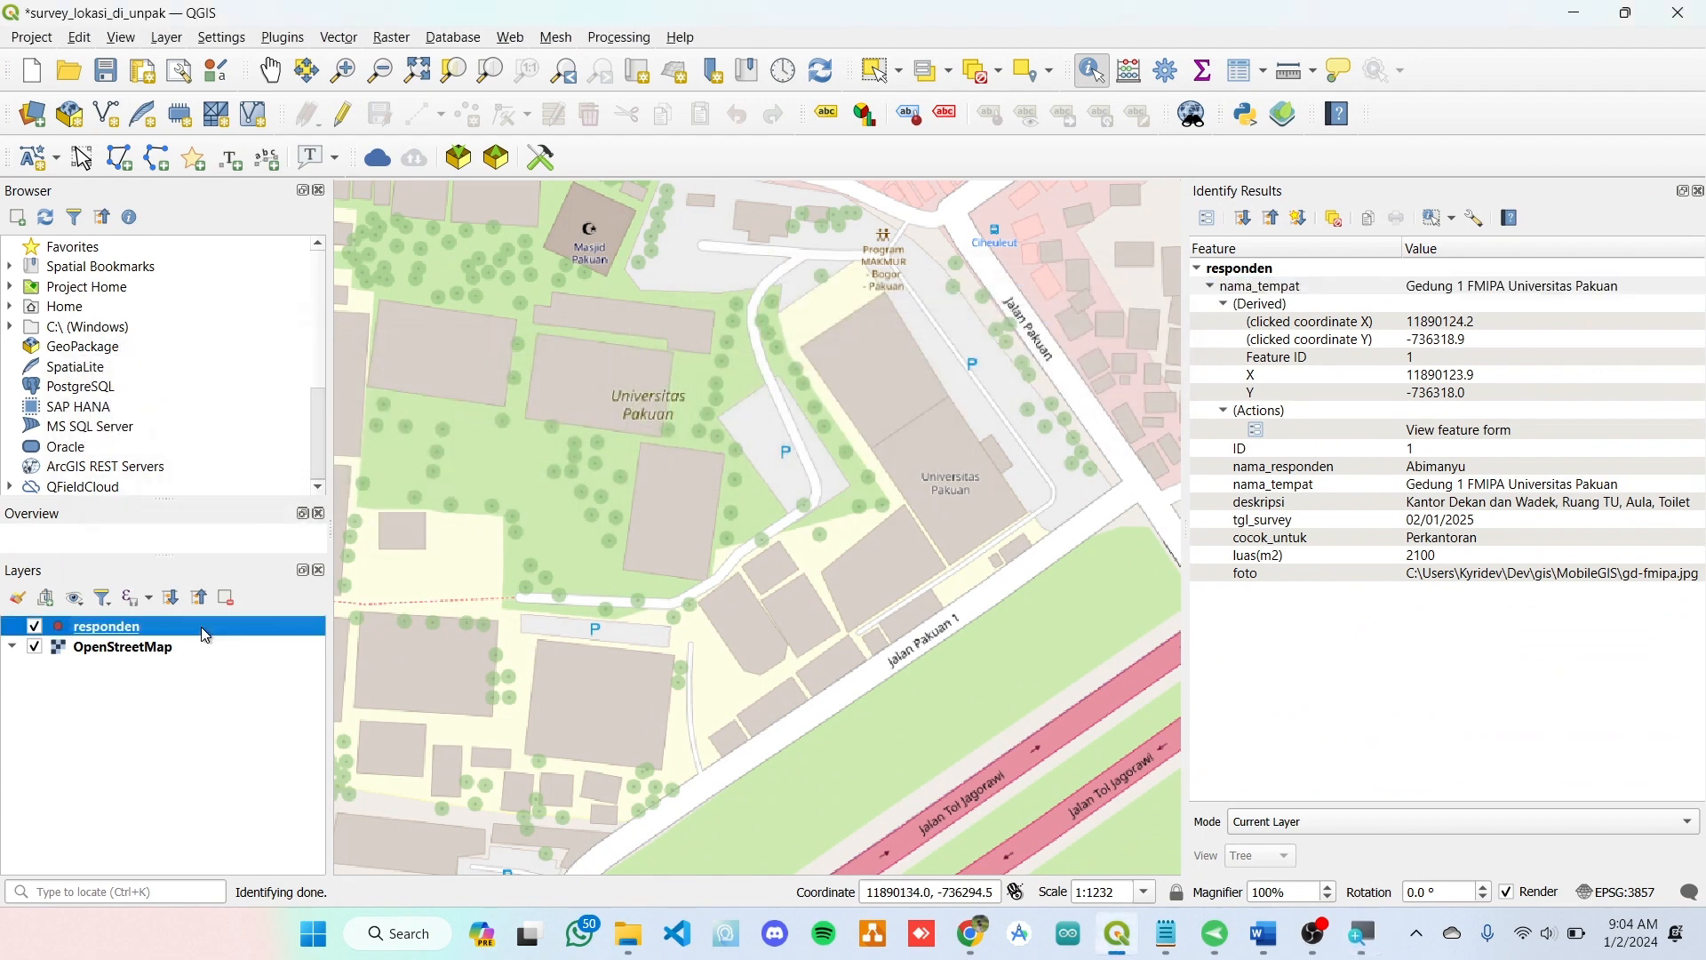
right_click(204, 631)
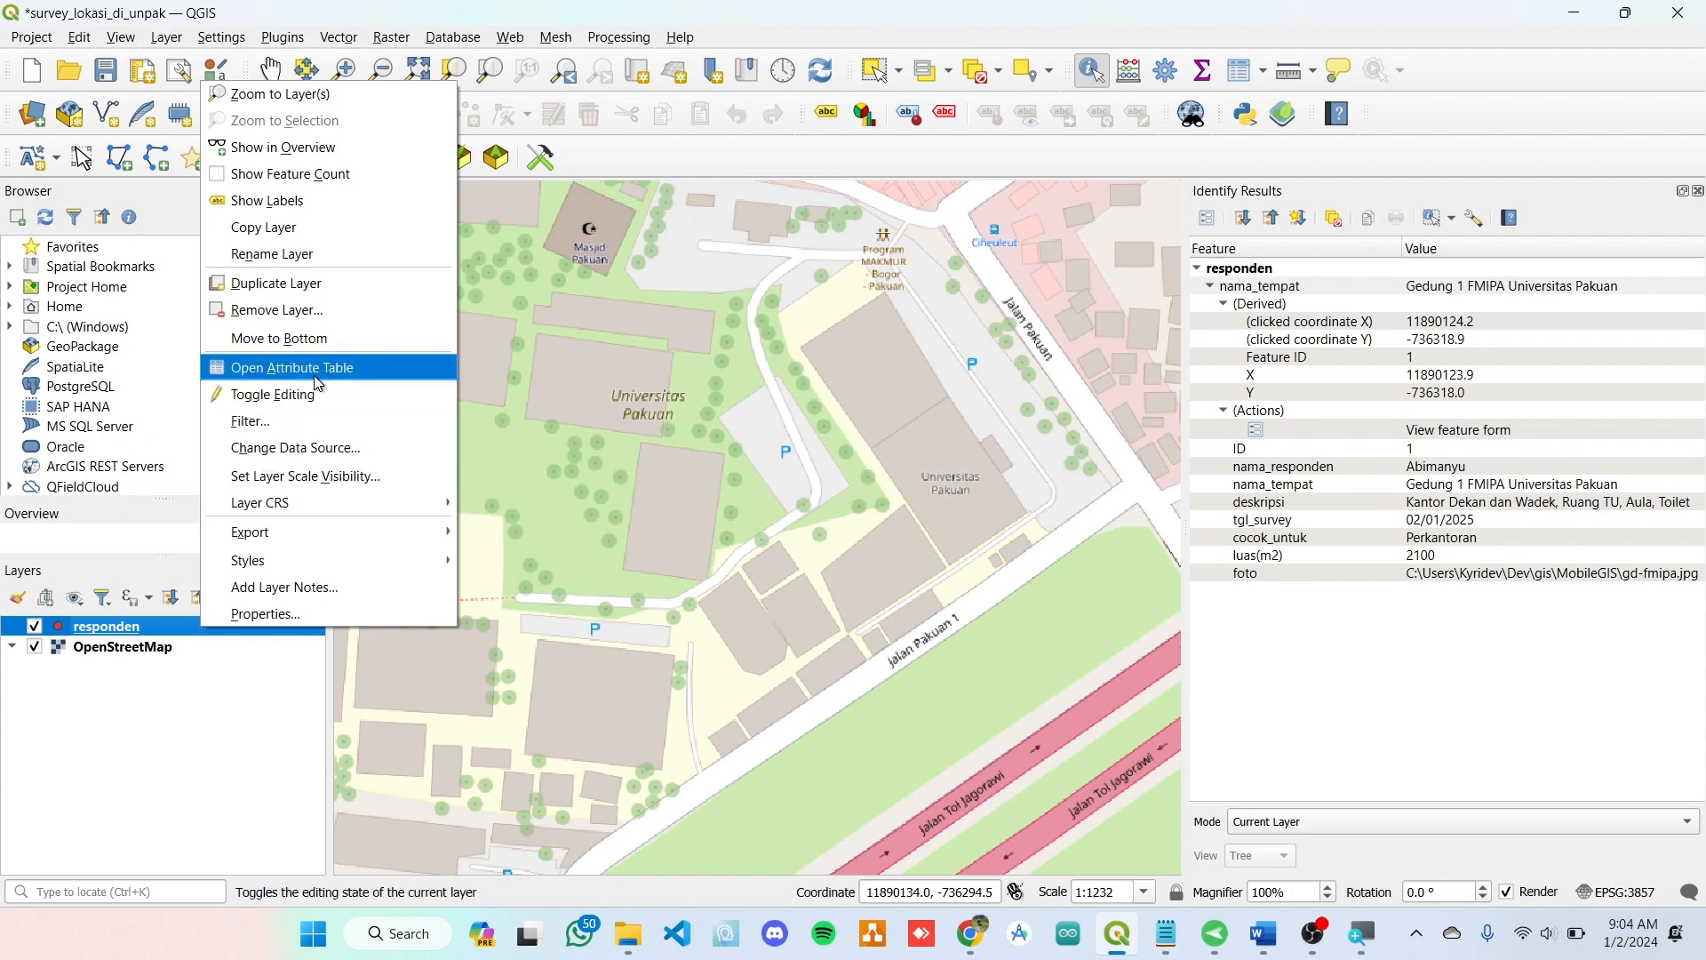
right_click(156, 627)
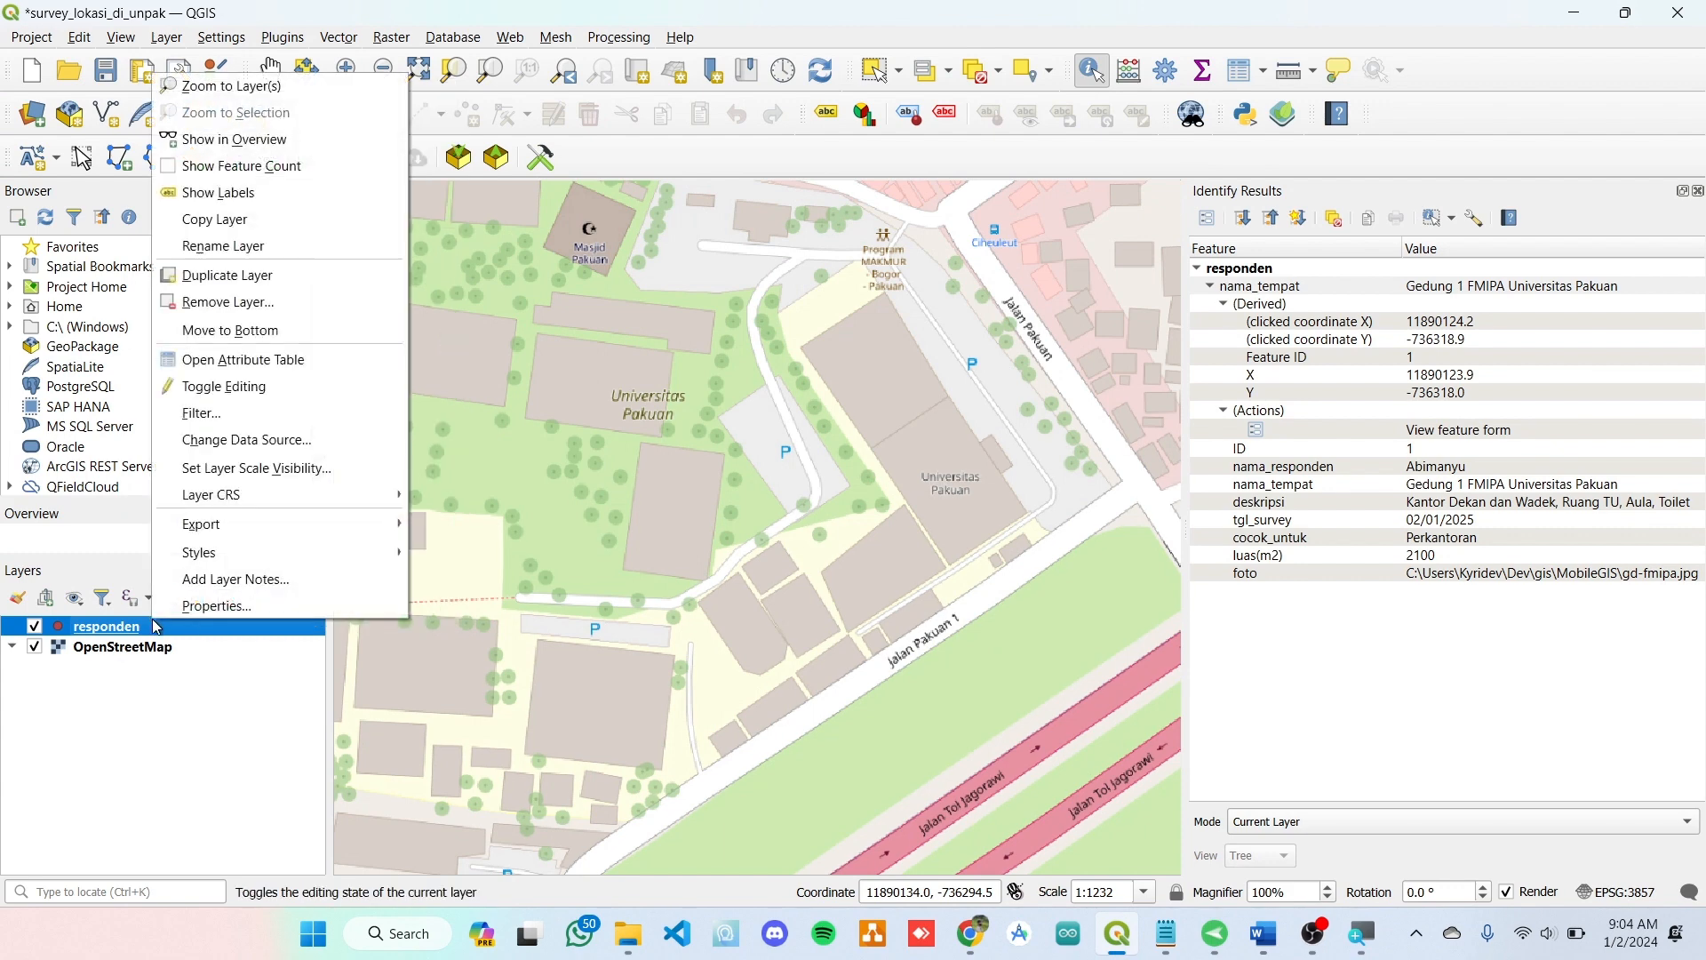
click(336, 365)
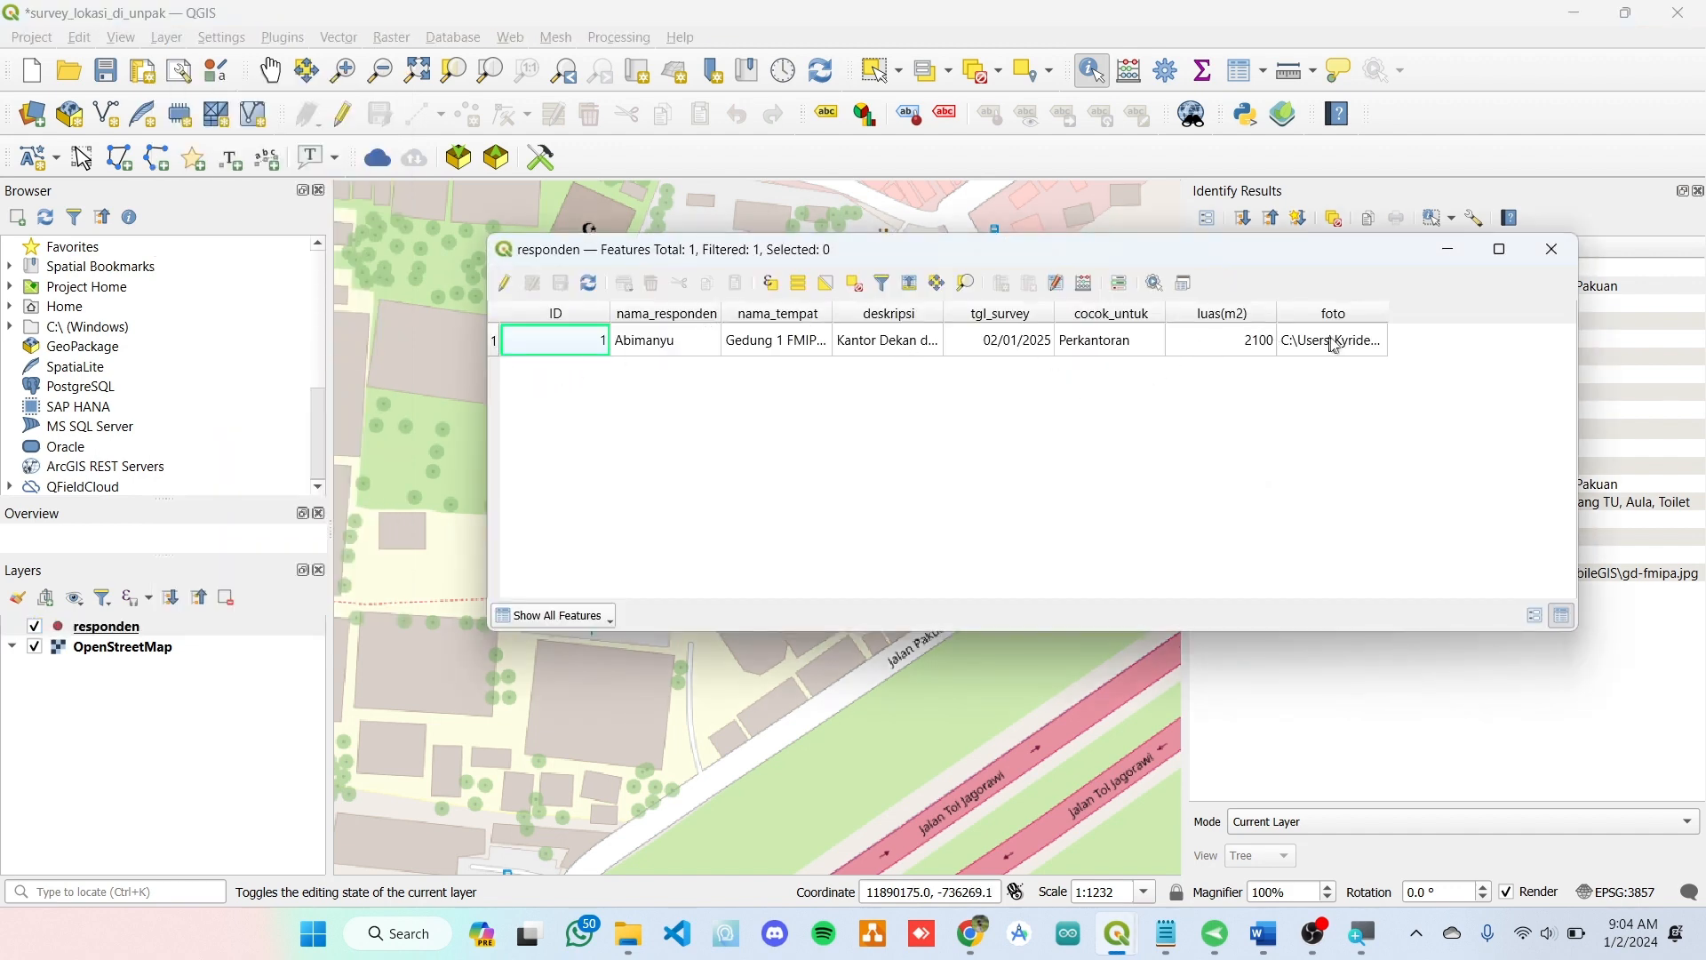
click(1360, 354)
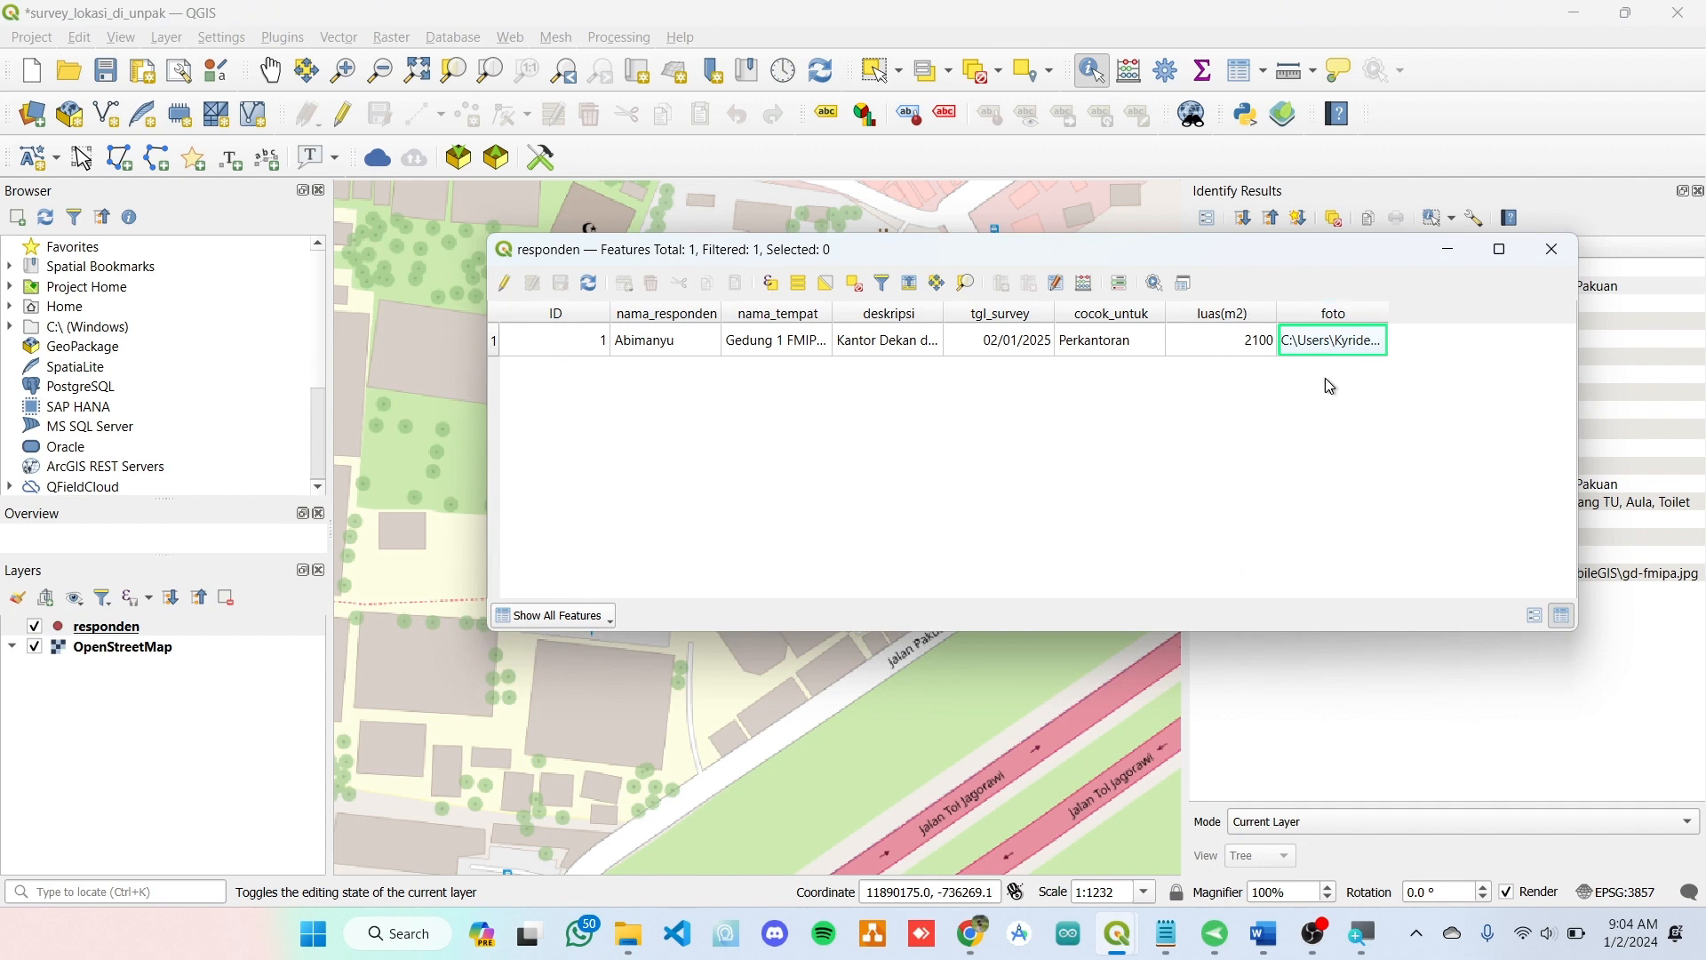
click(1553, 249)
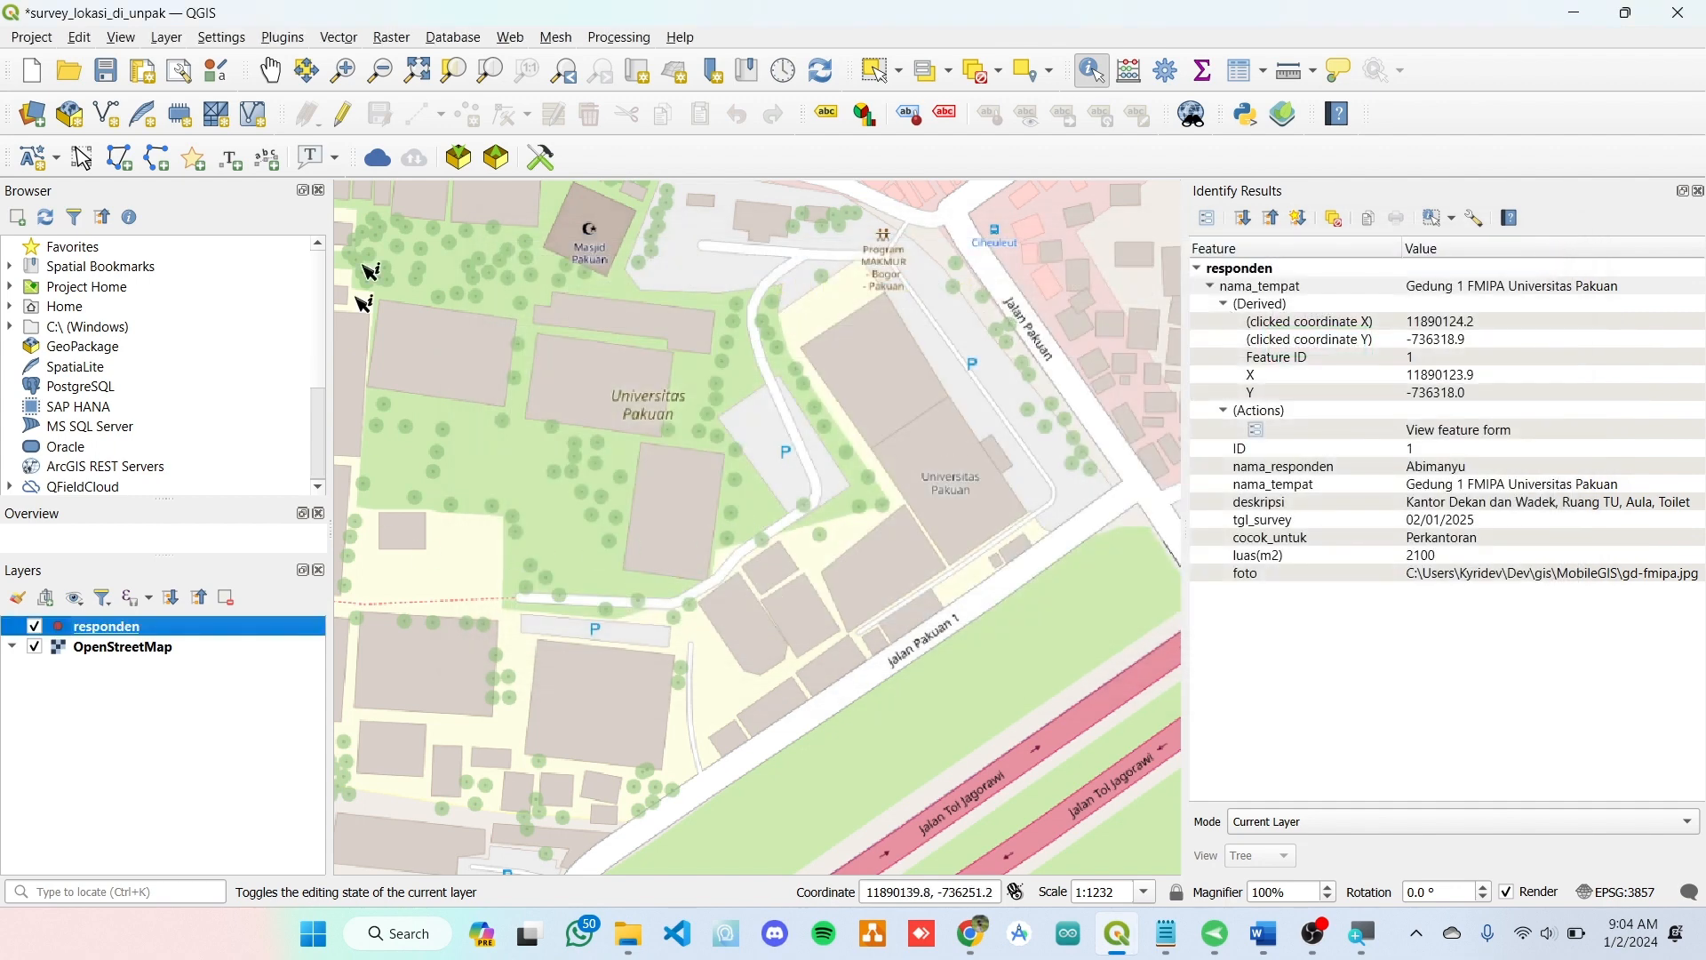
- Turn on Single Labels for the responden layer, using nama_tempat as the label value
click(272, 70)
drag(467, 565, 806, 556)
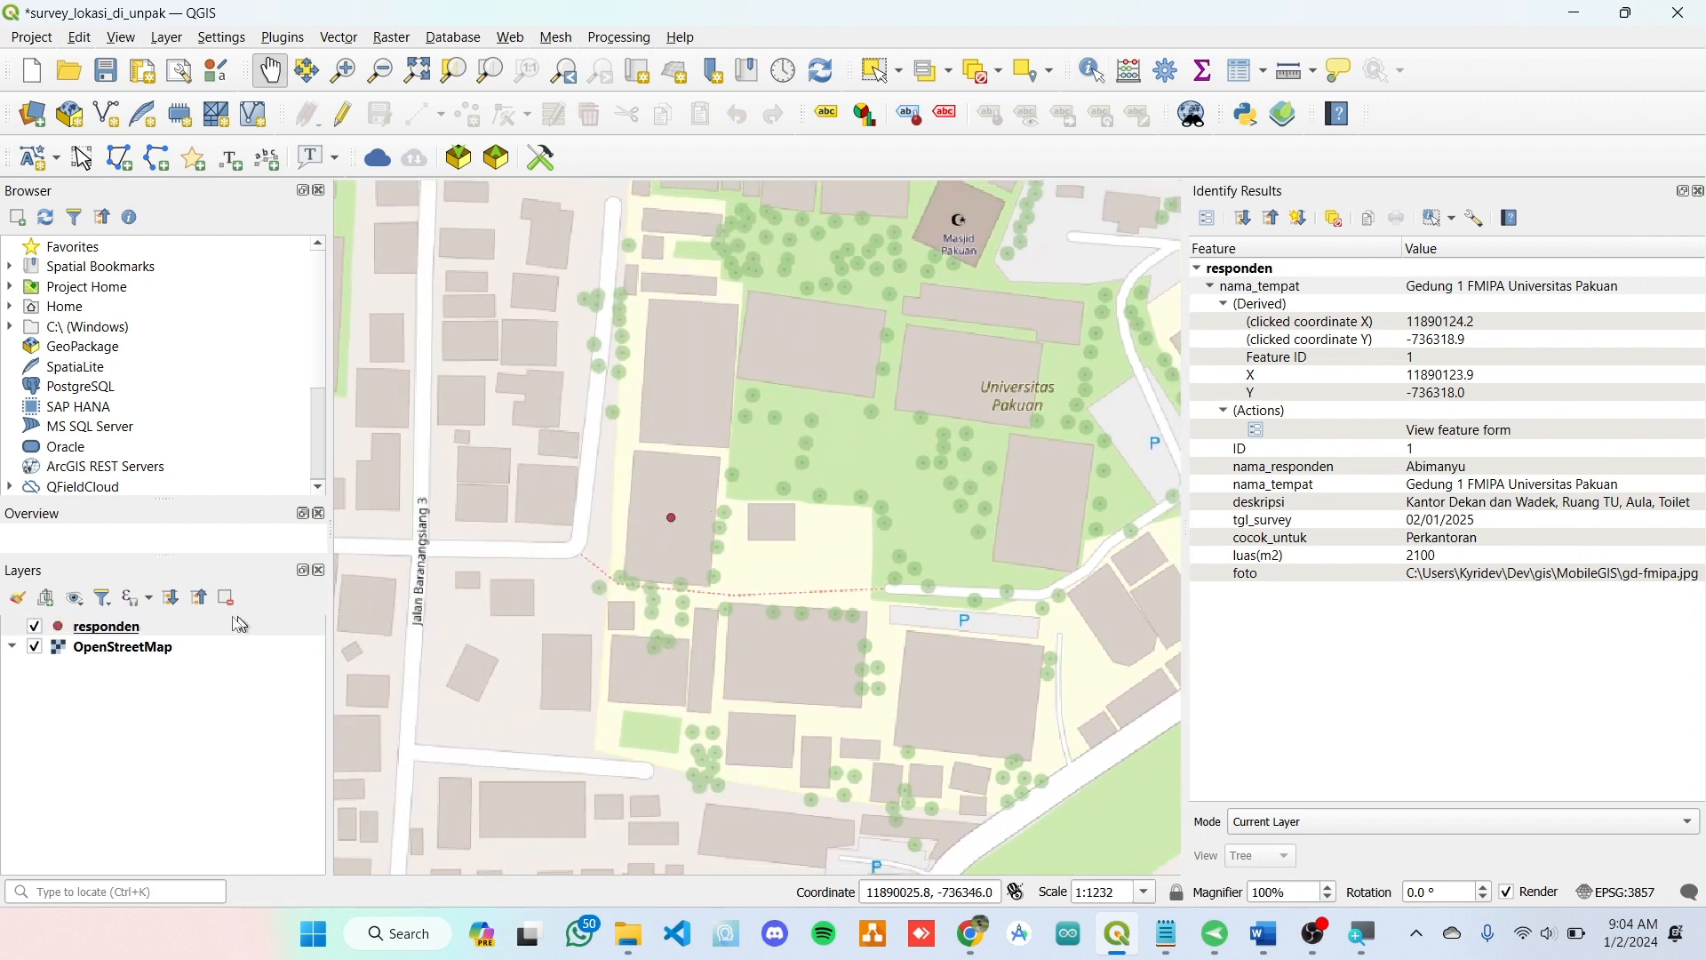
click(139, 630)
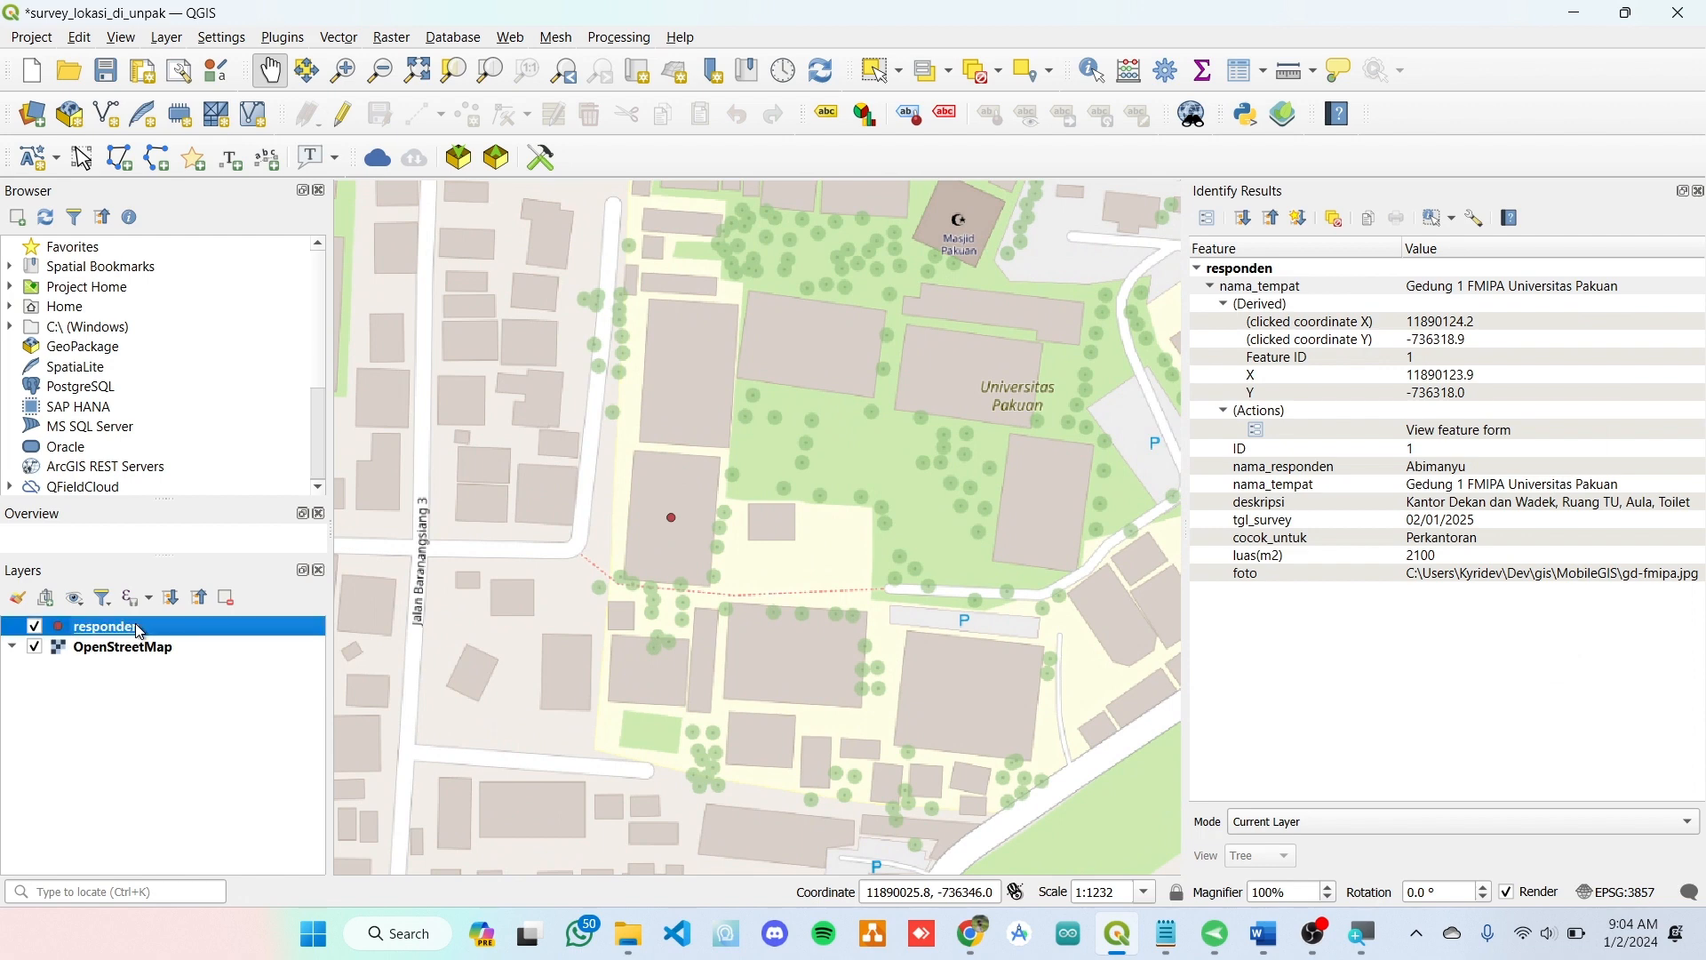
right_click(138, 630)
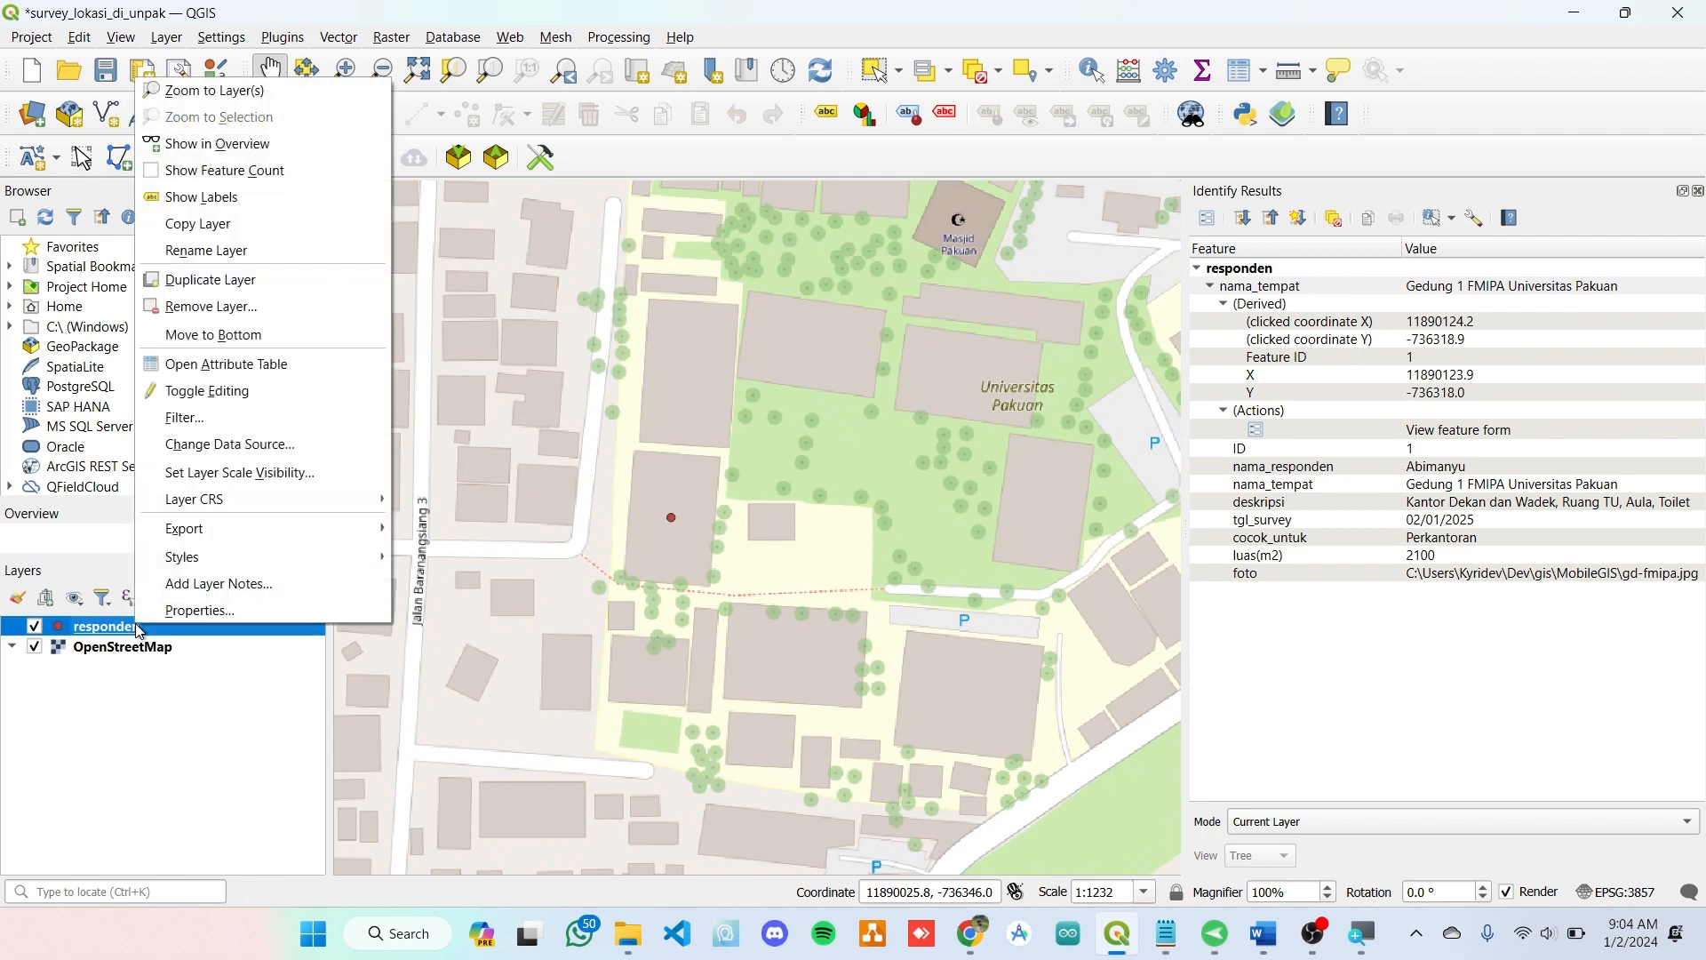
click(186, 611)
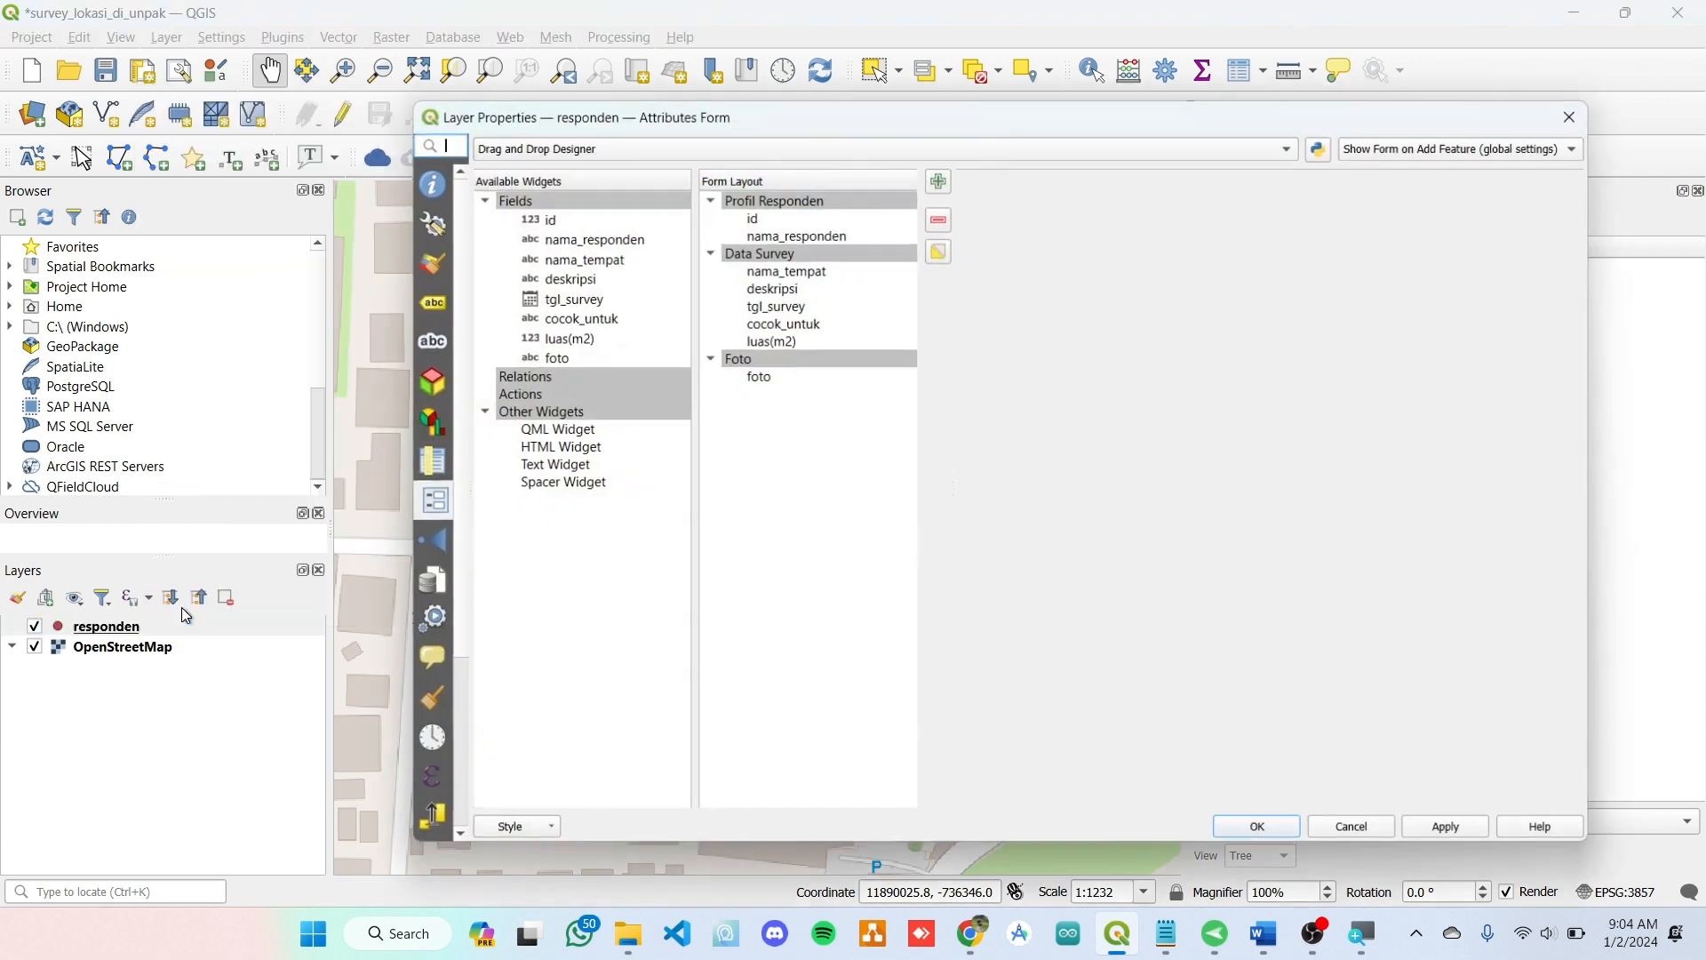
click(433, 313)
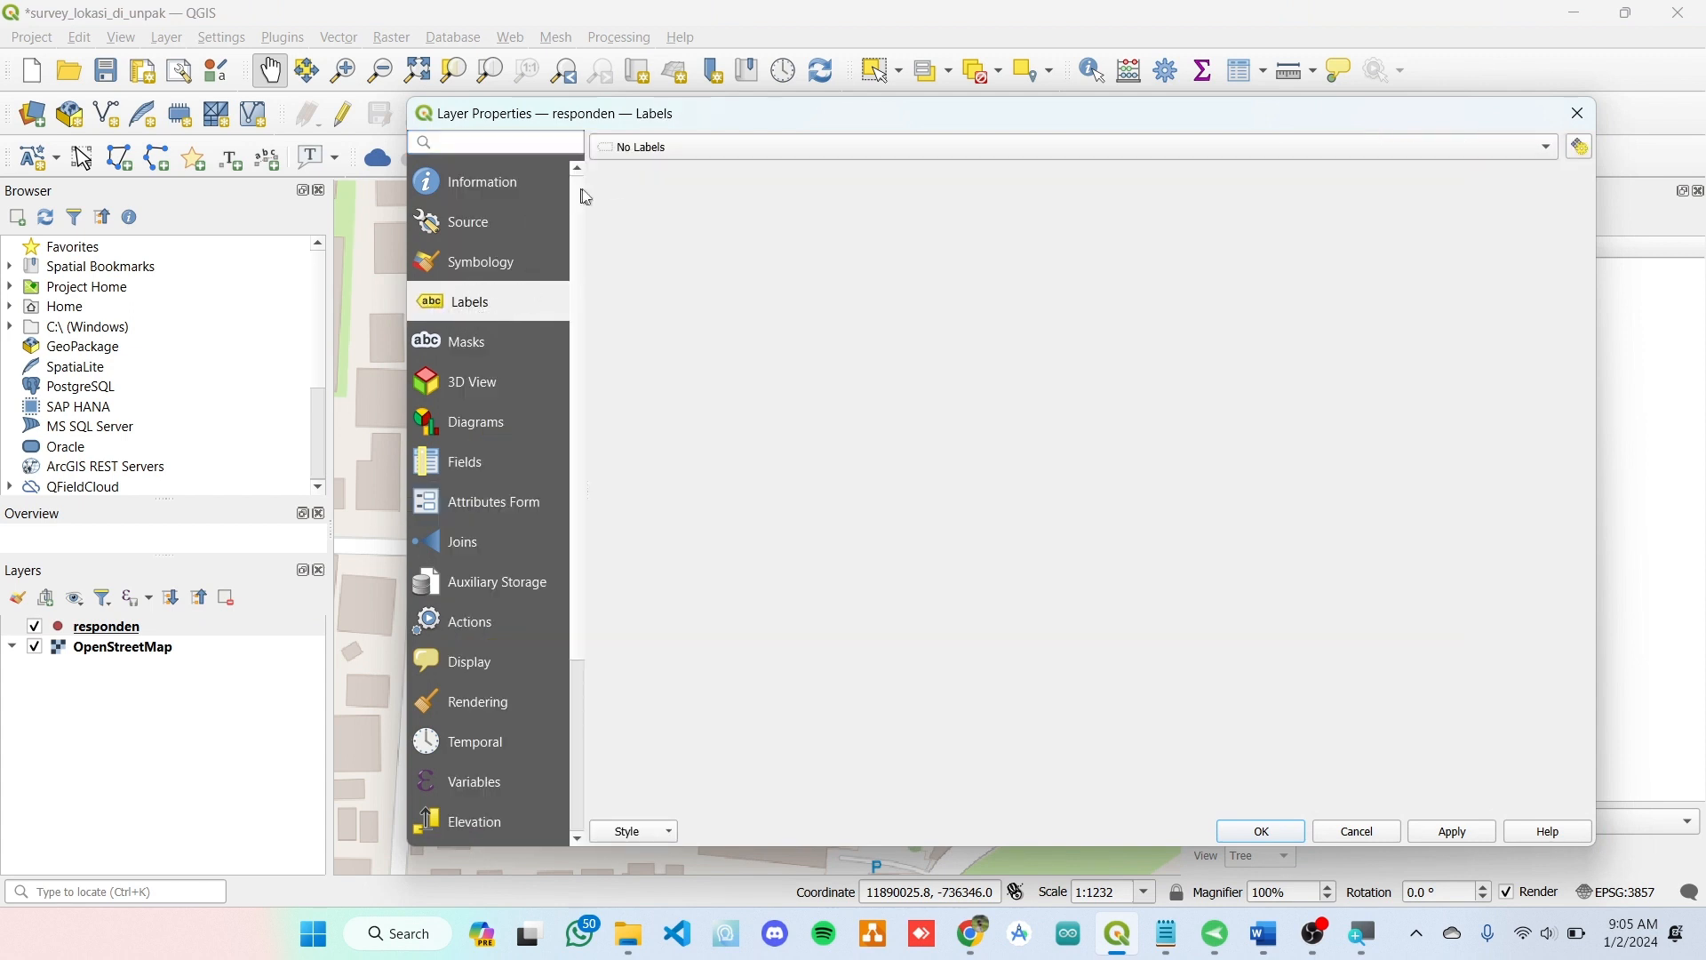
click(694, 158)
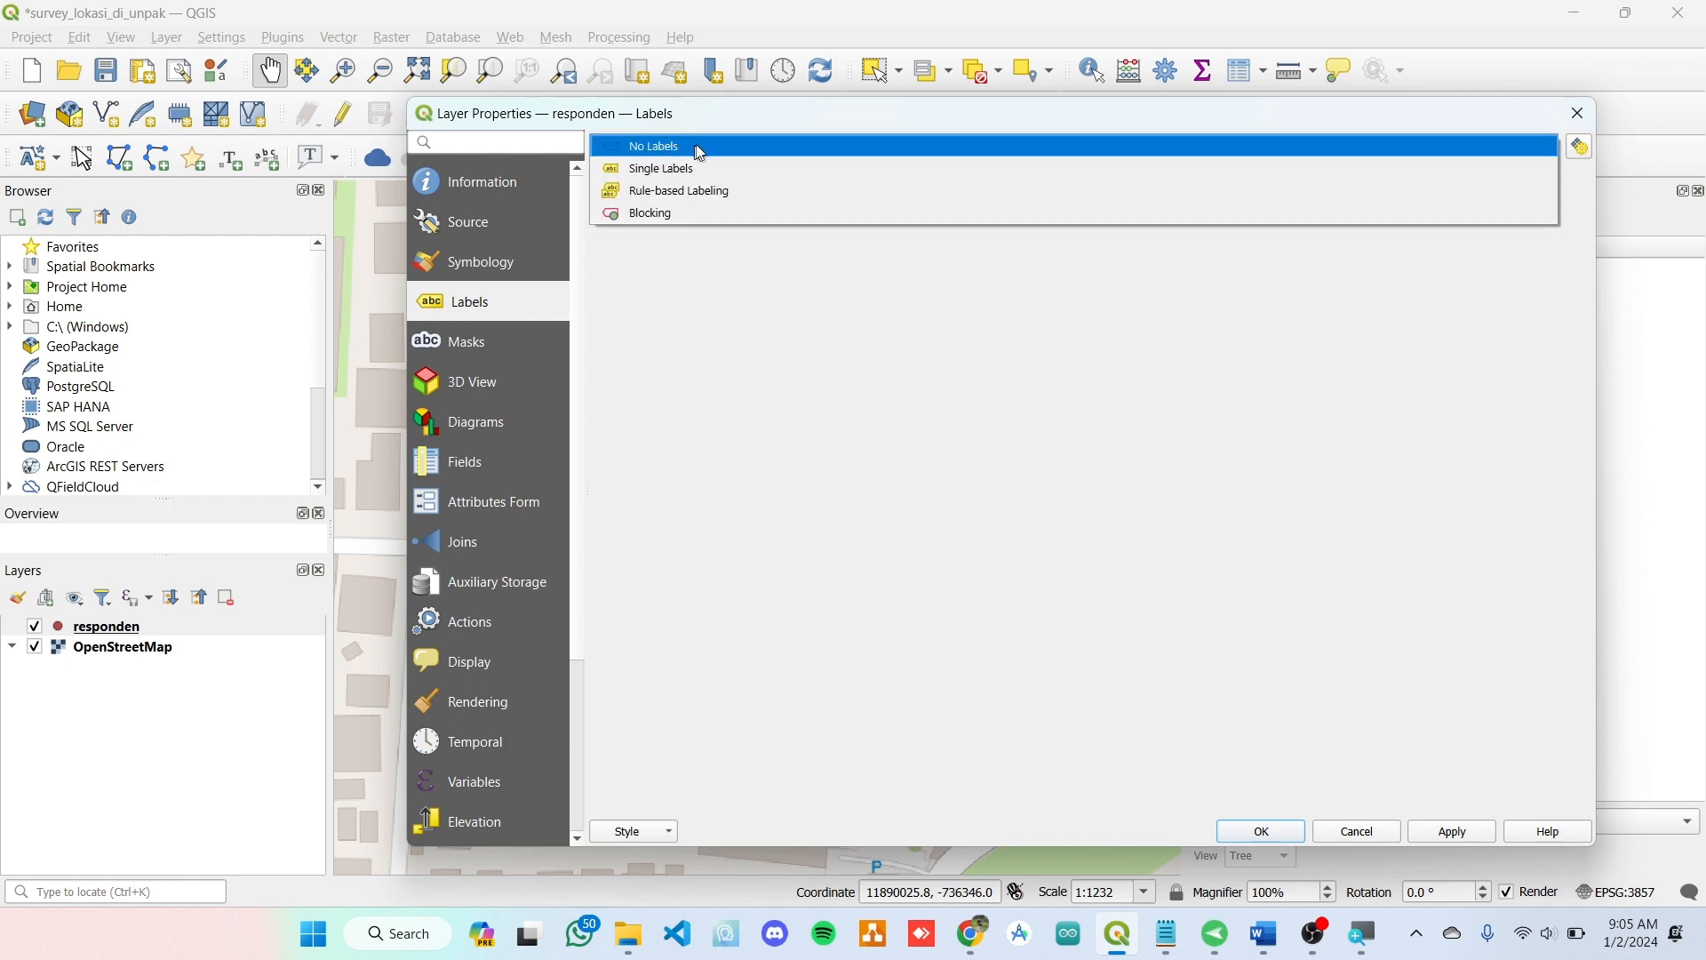
click(714, 169)
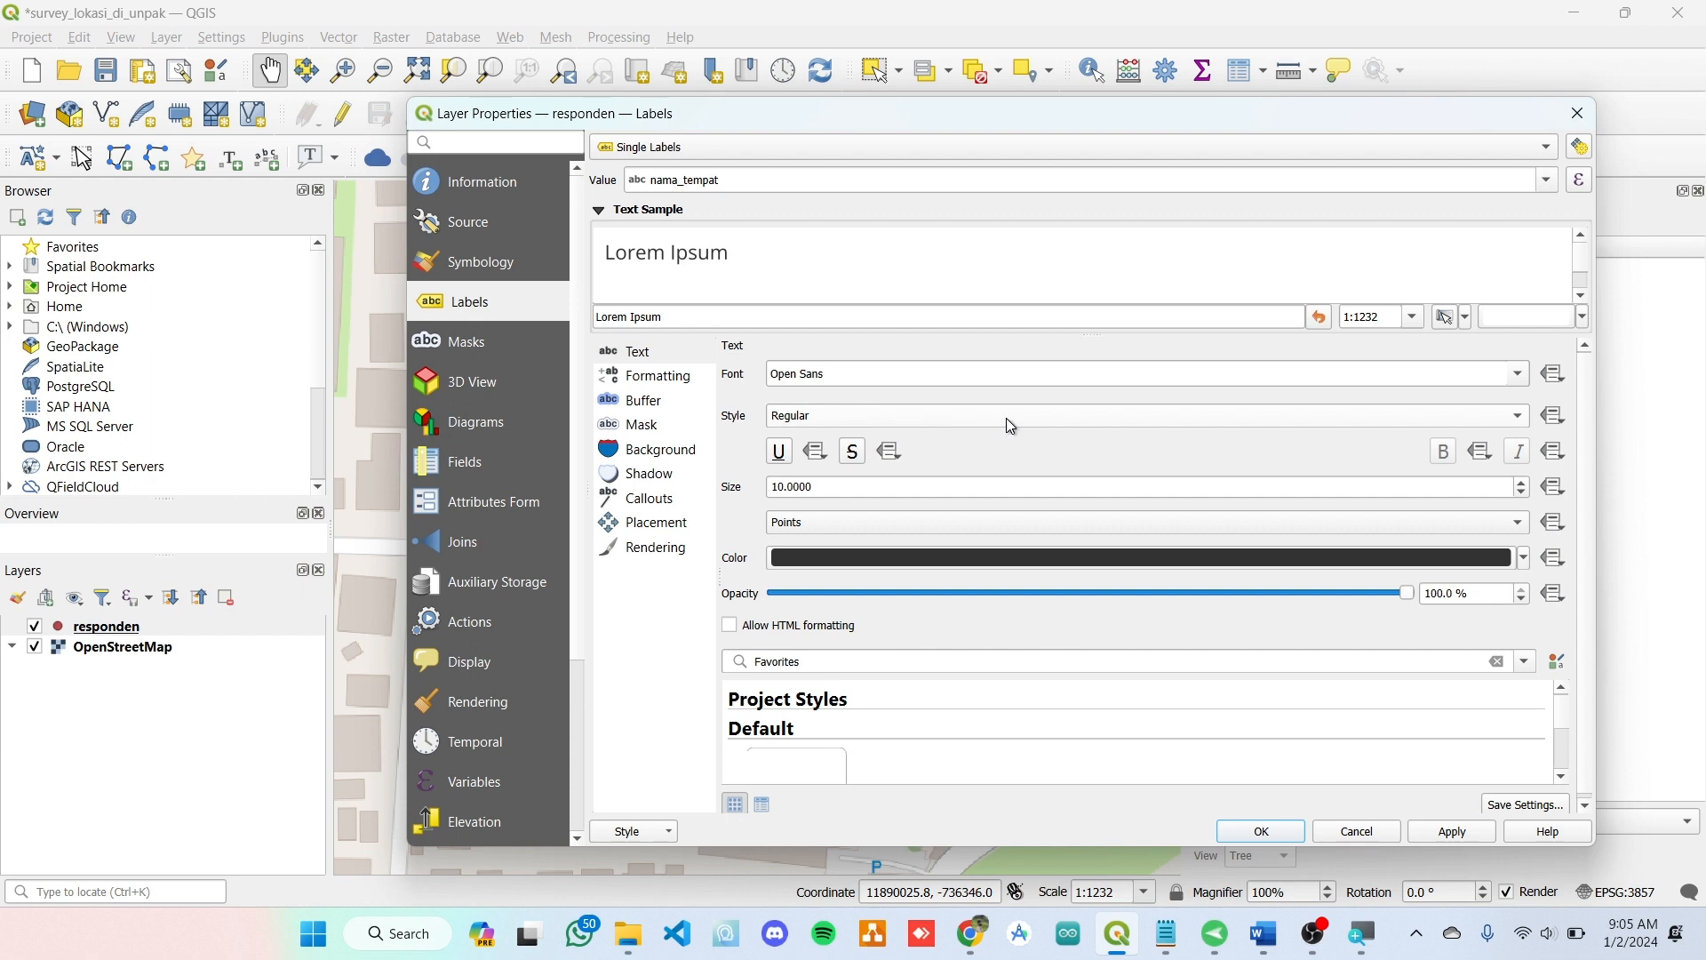
- Set the responden label text style to Bold and apply the label settings to the map
click(893, 415)
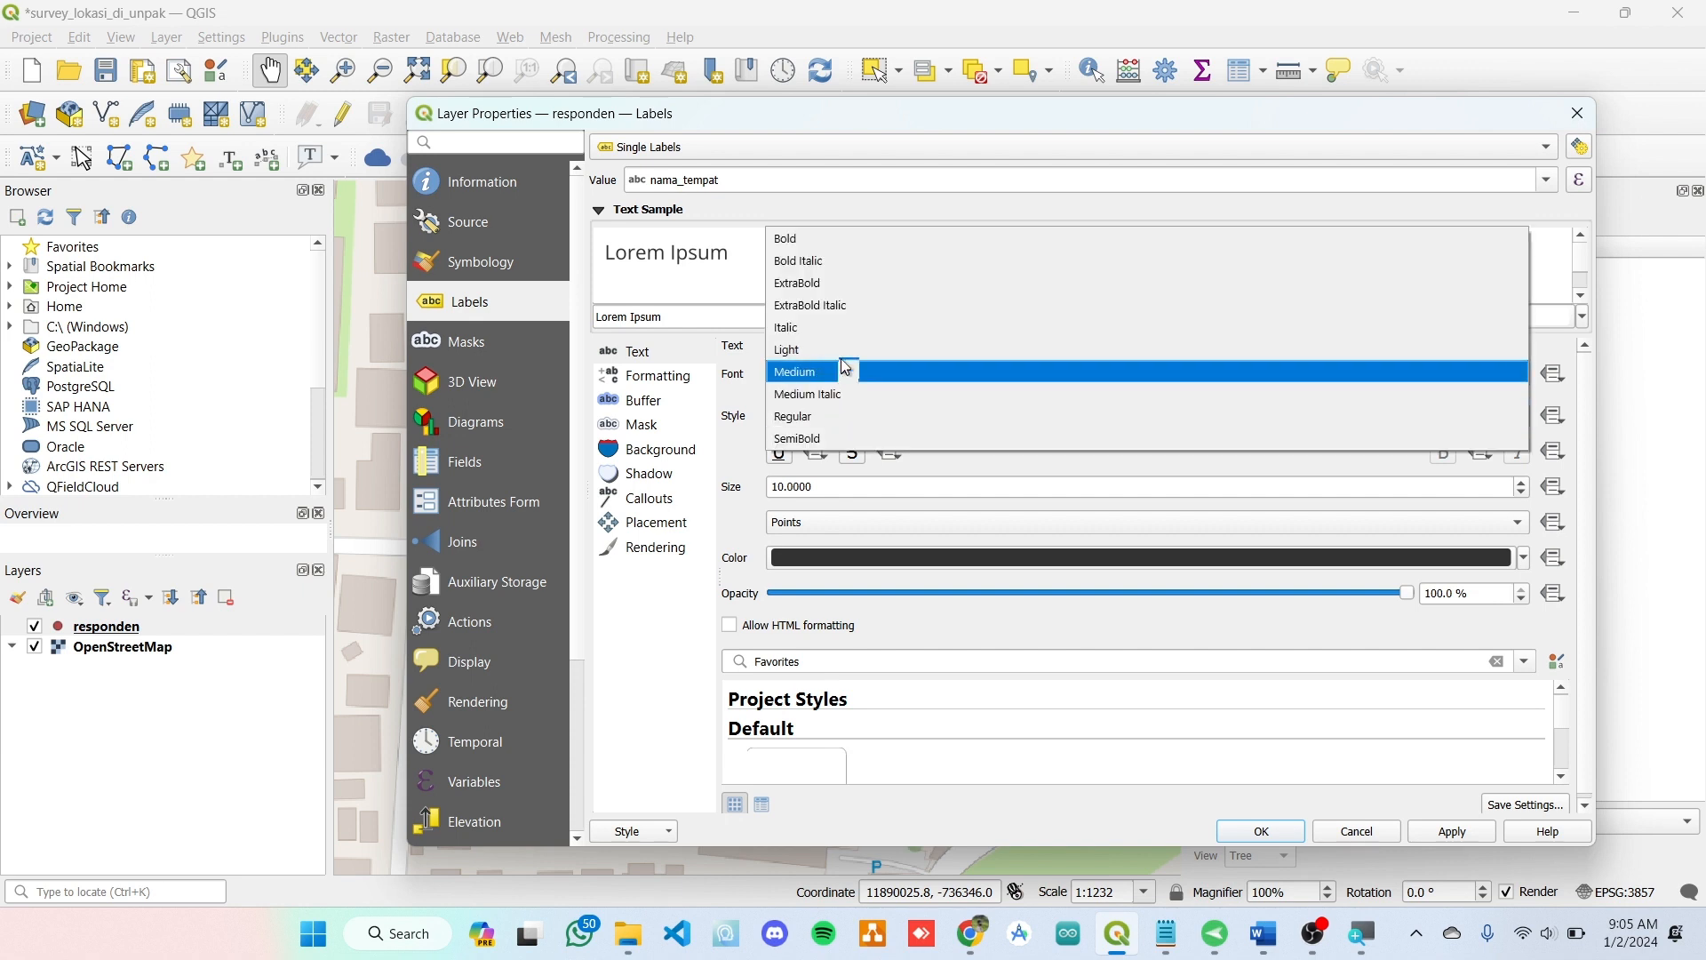
click(913, 238)
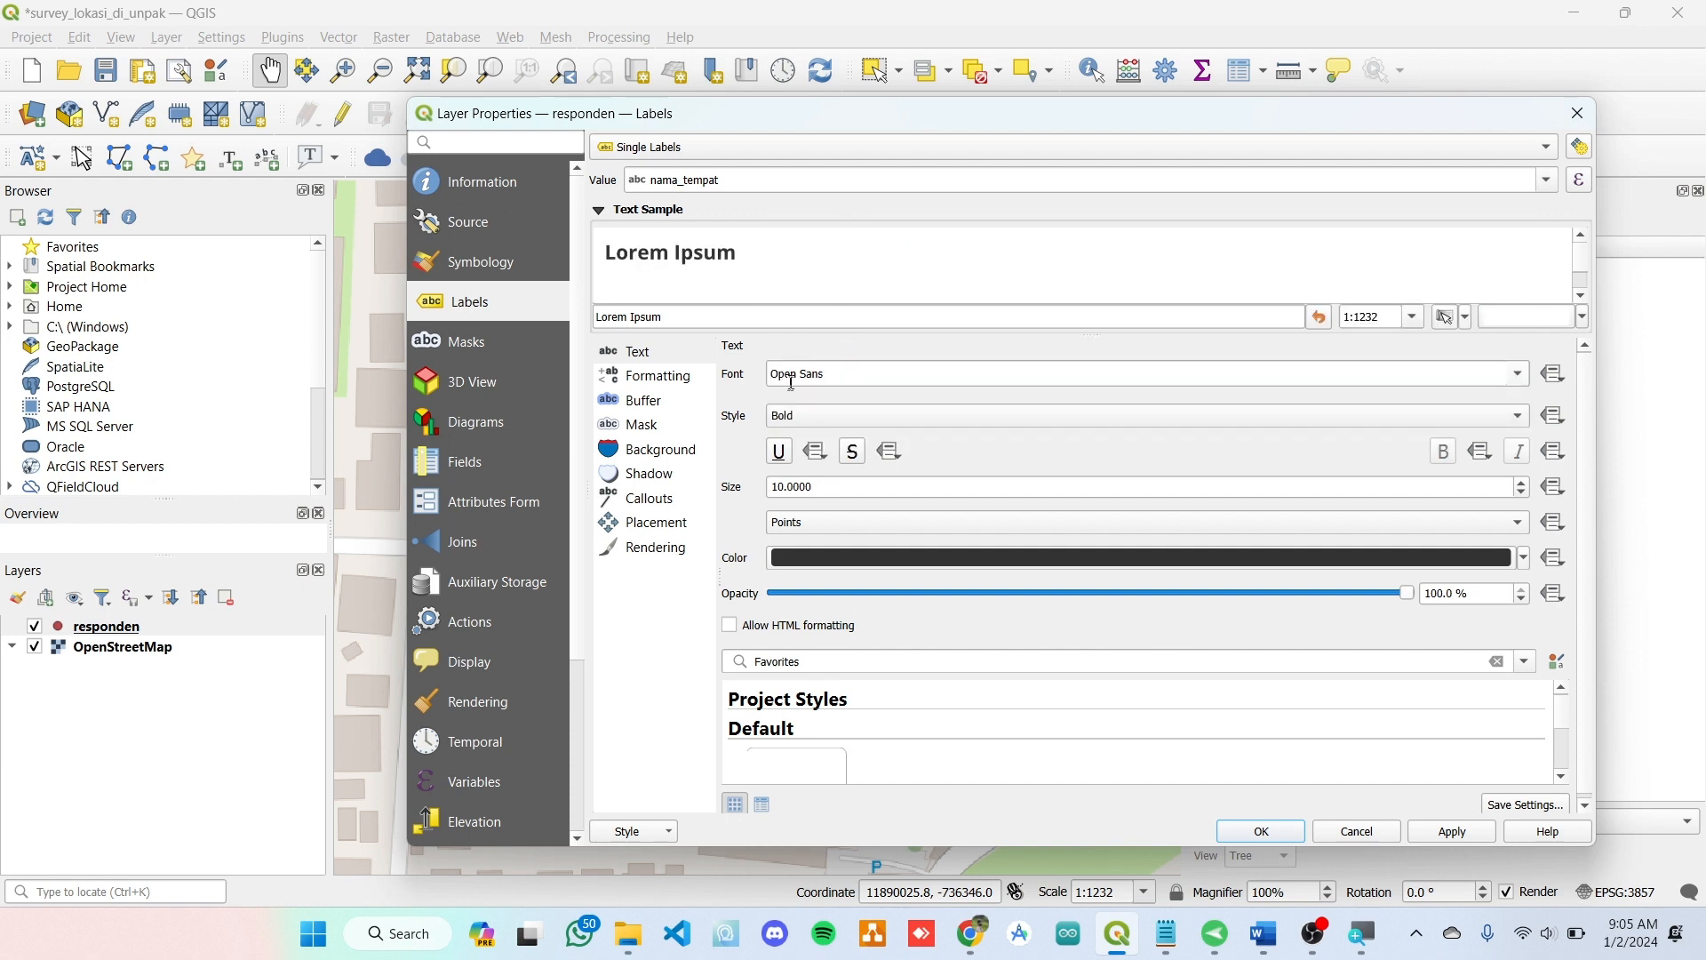
click(682, 404)
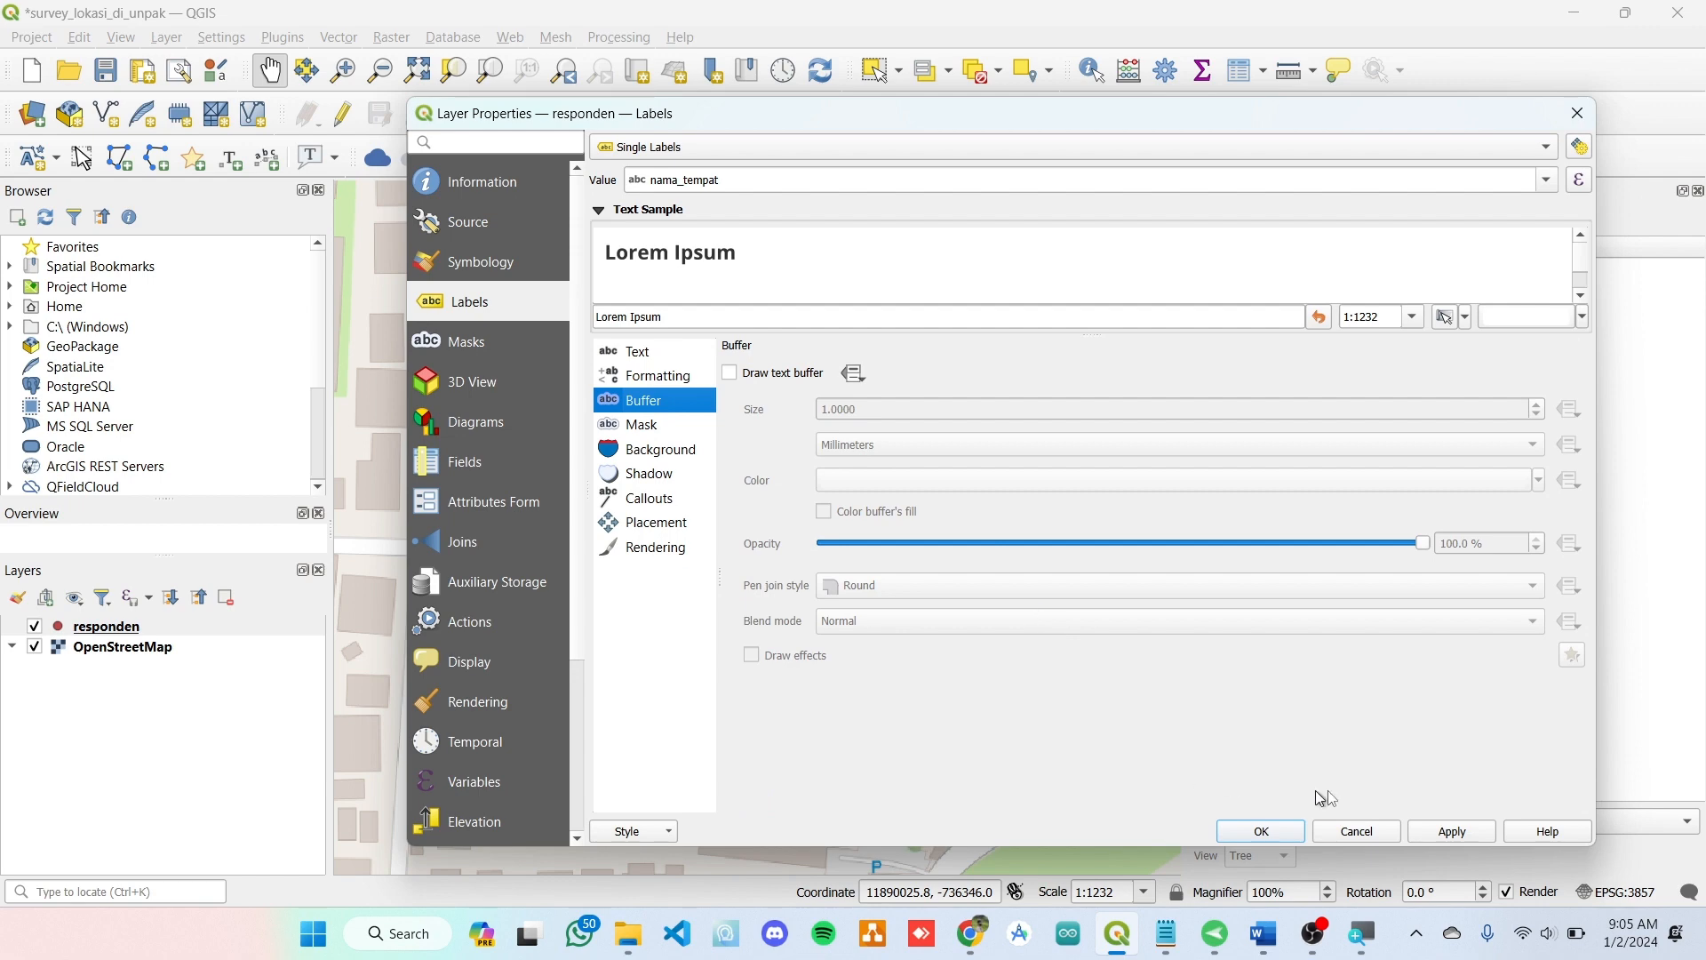
click(1453, 834)
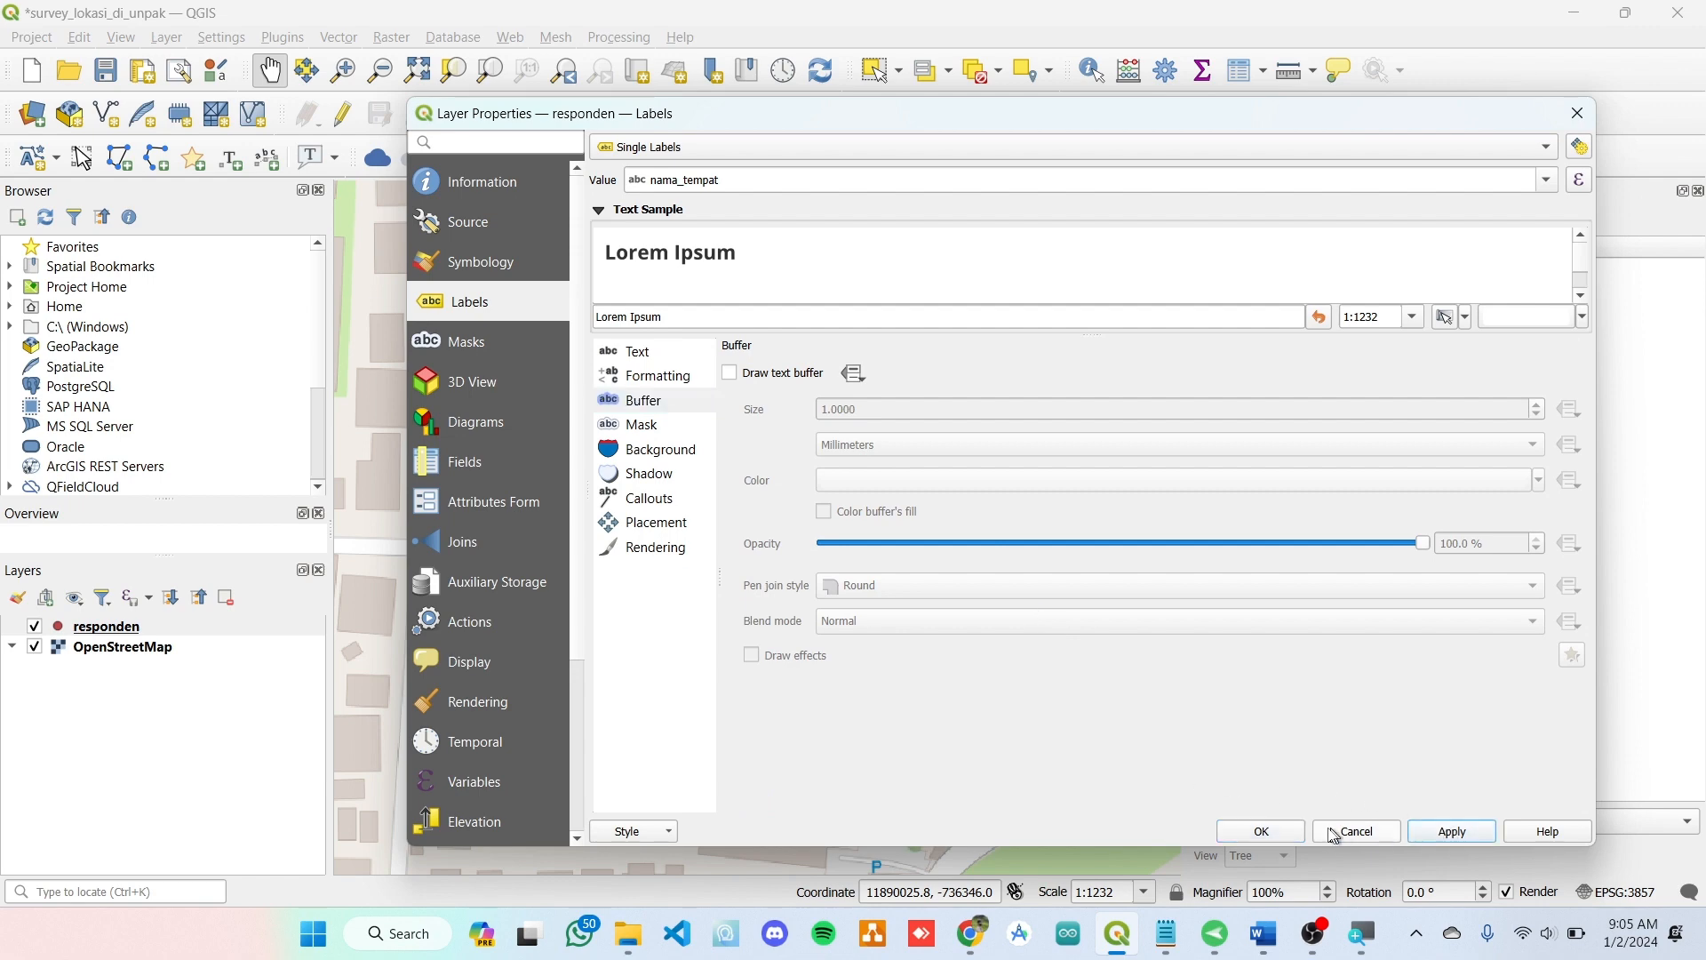
click(1261, 832)
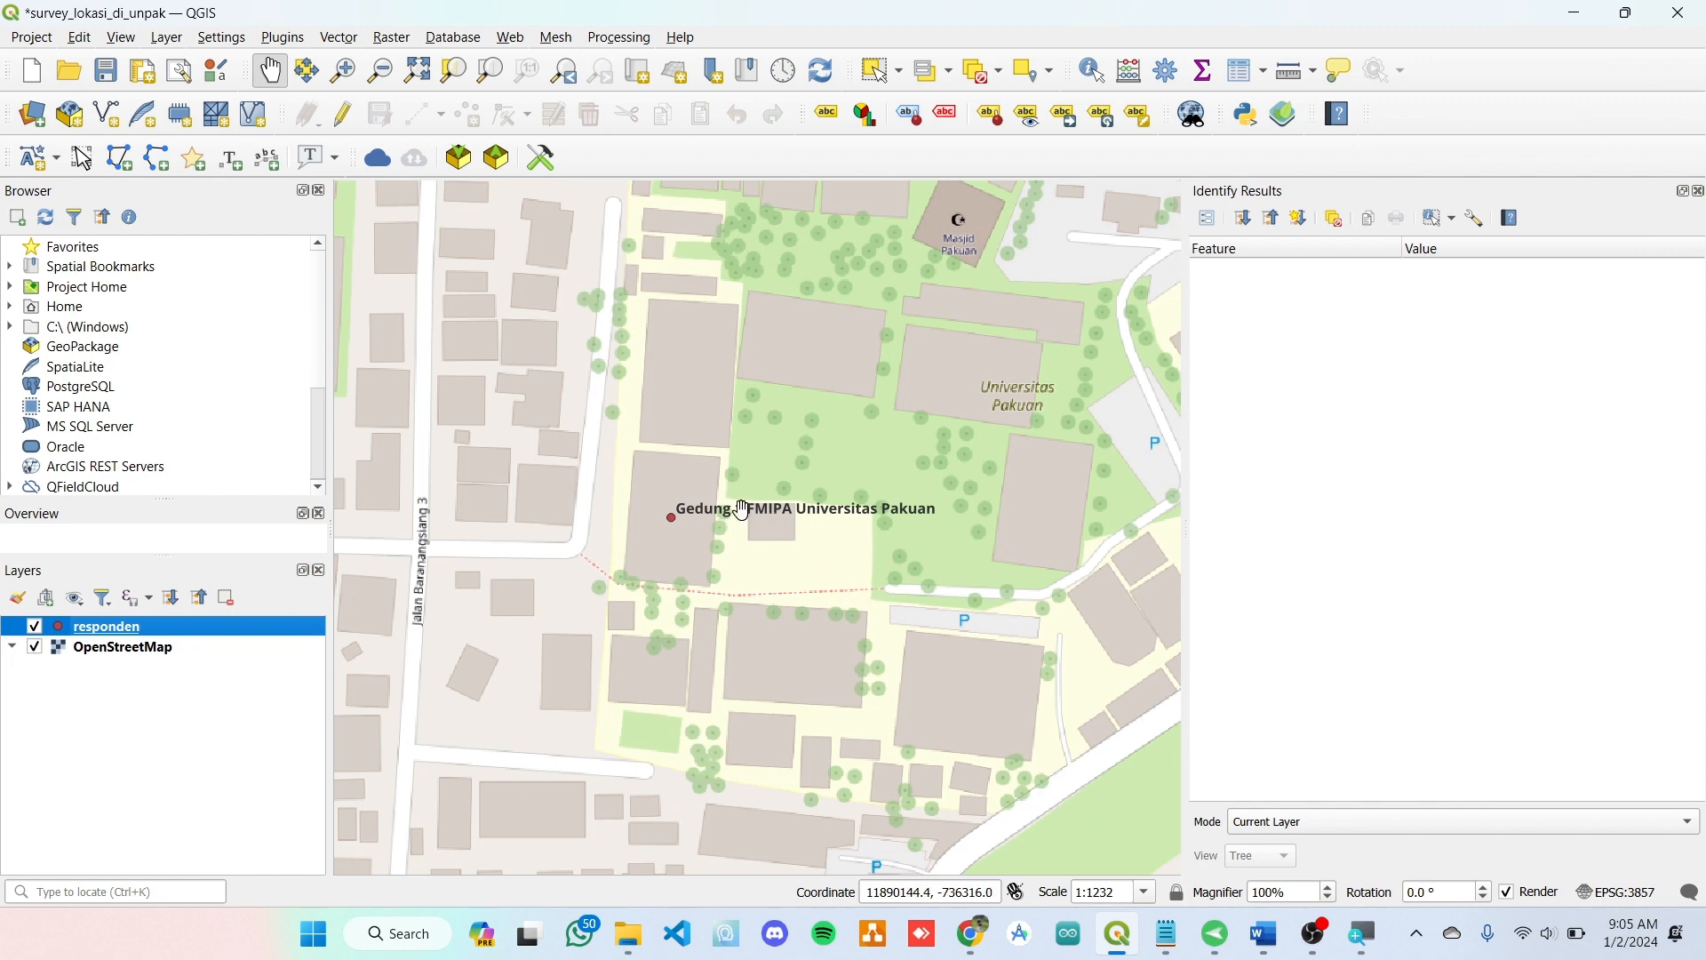
scroll(742, 509, up, 2)
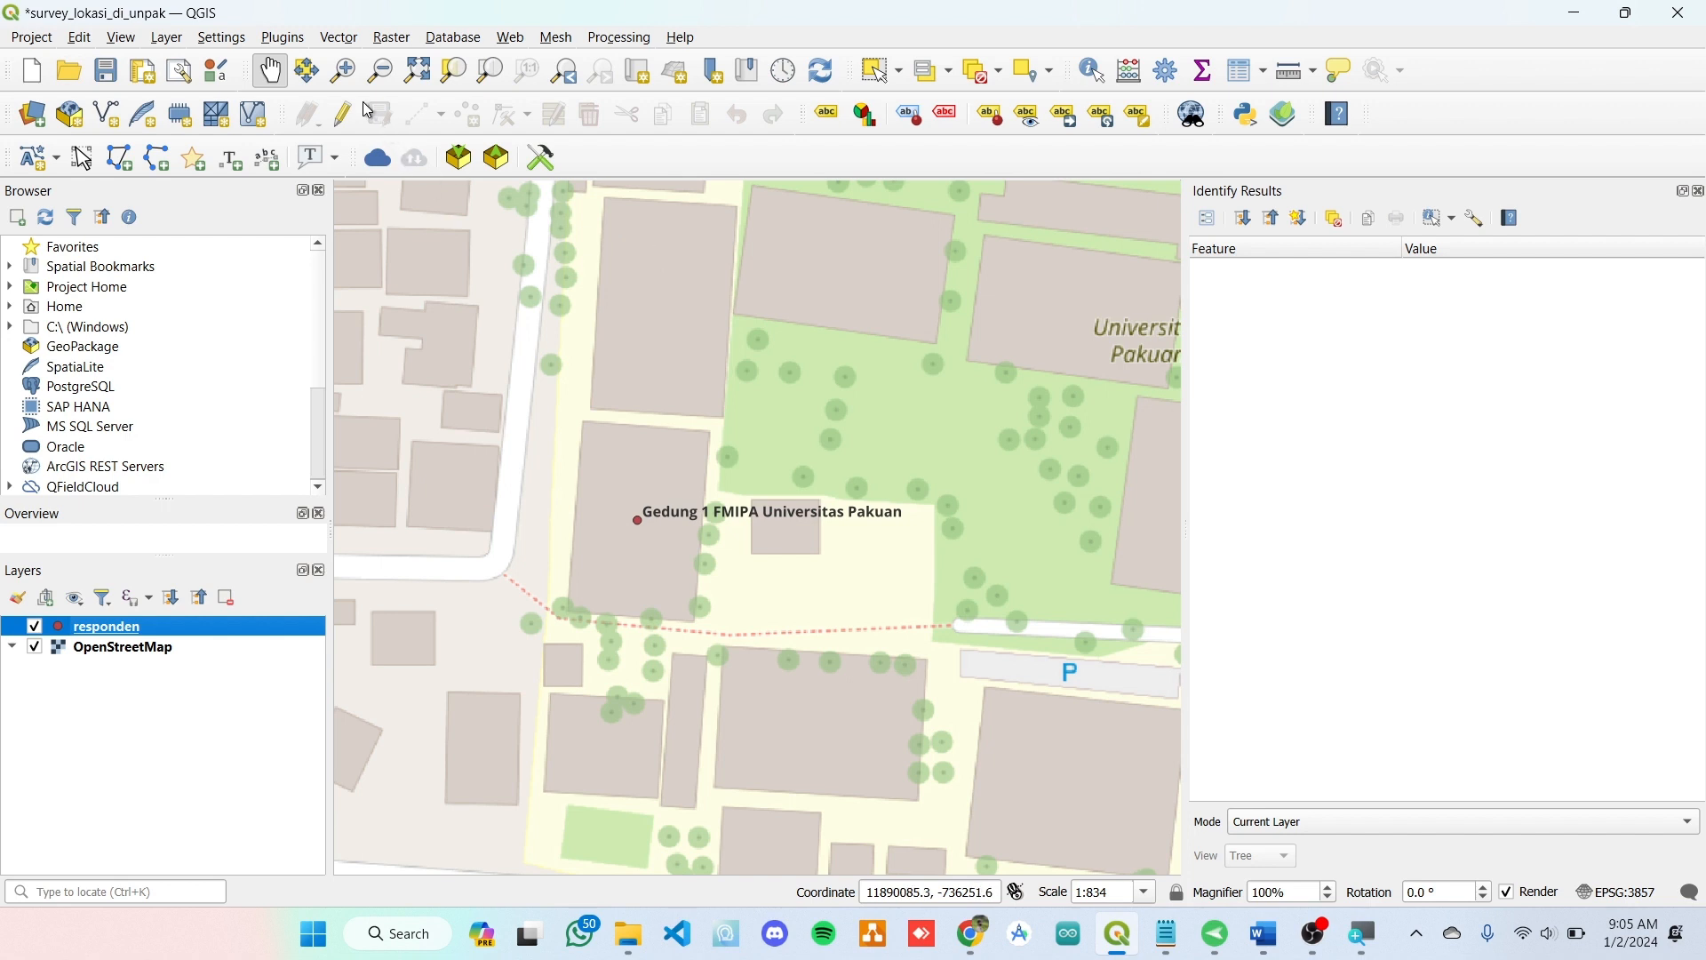
- Open the QFieldCloud projects overview and sign in with the account username and password
click(288, 41)
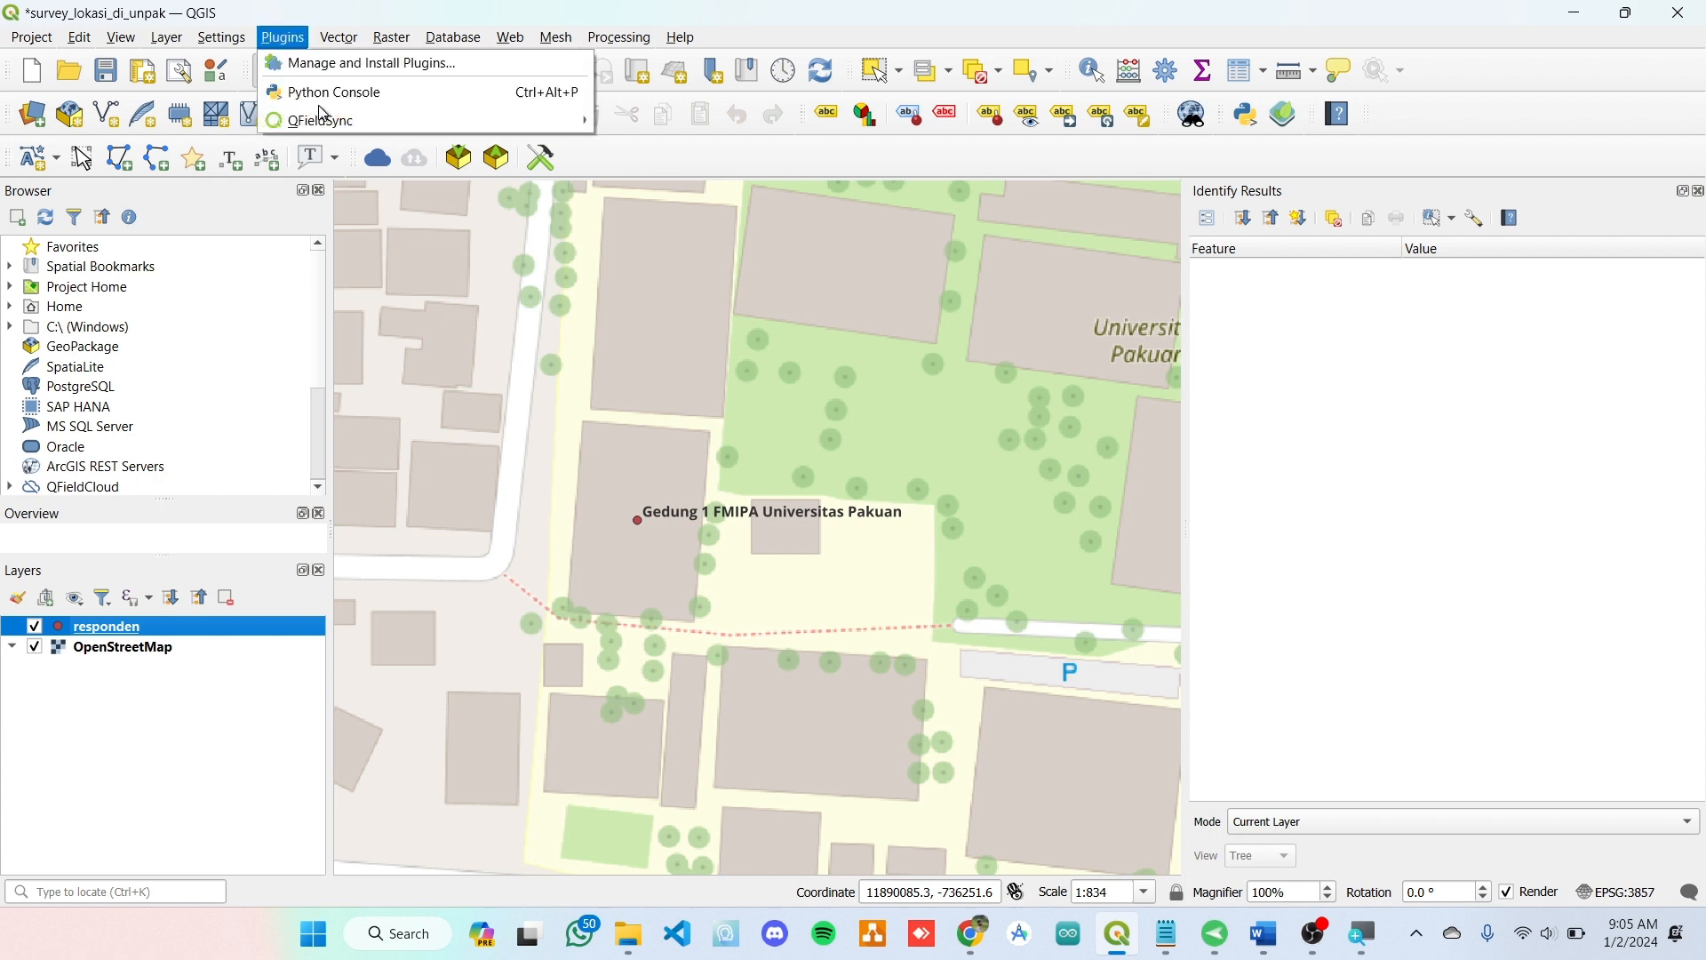
mouse_move(340, 125)
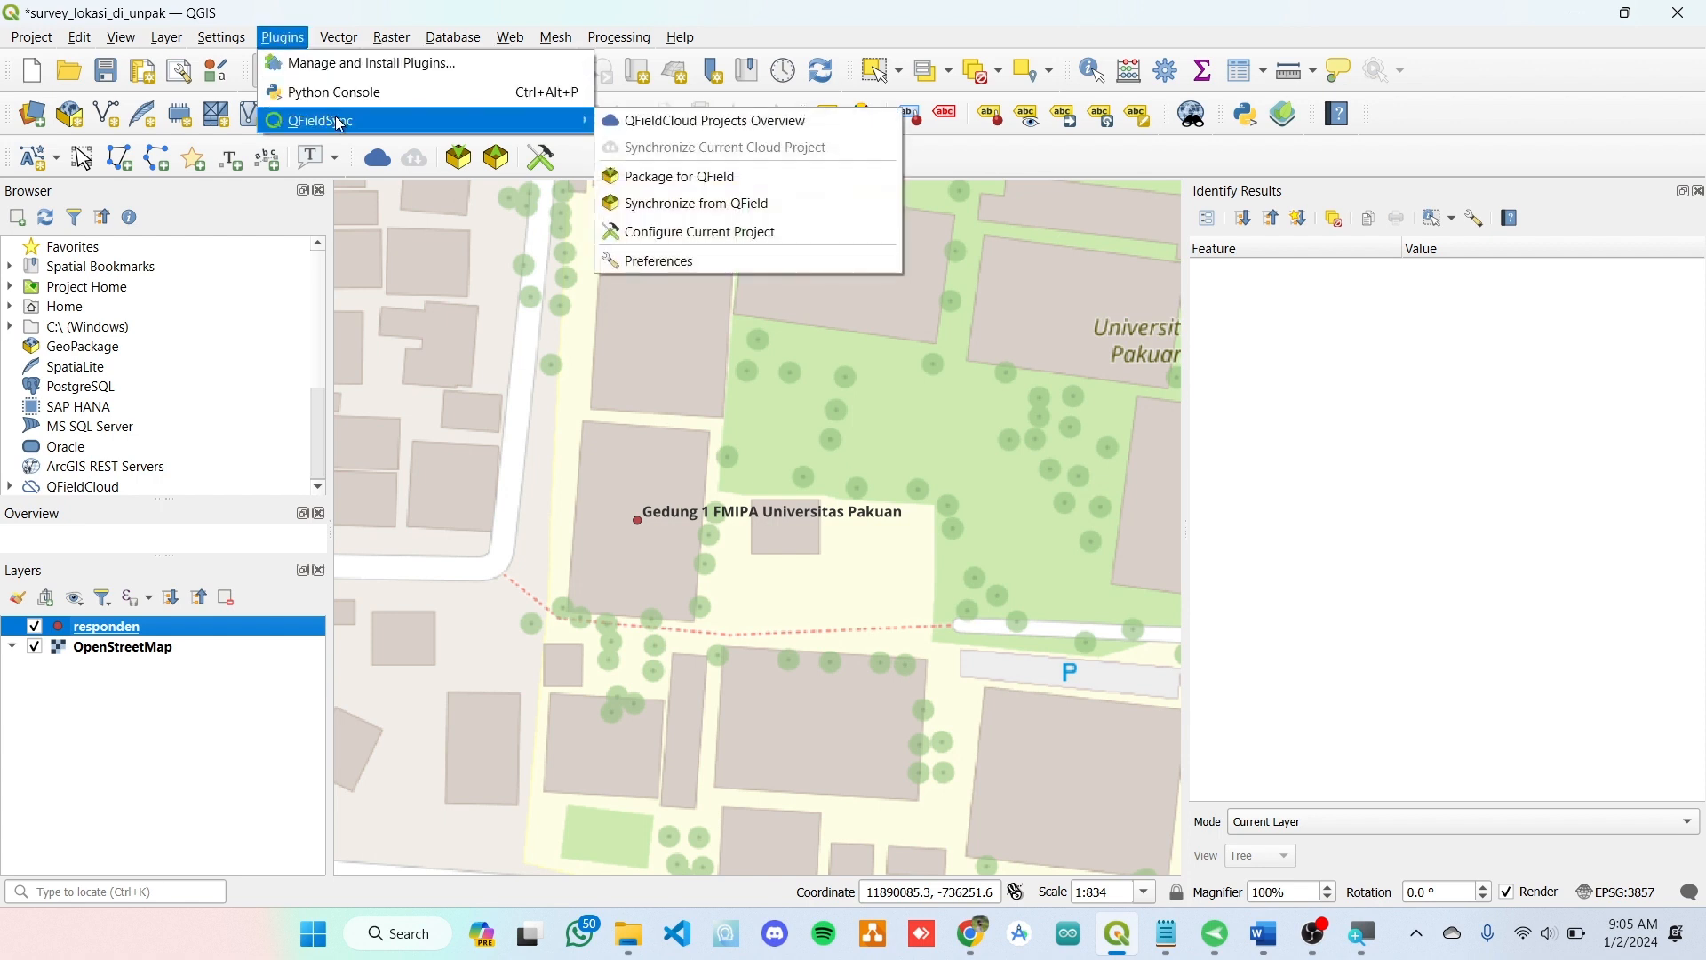
click(648, 122)
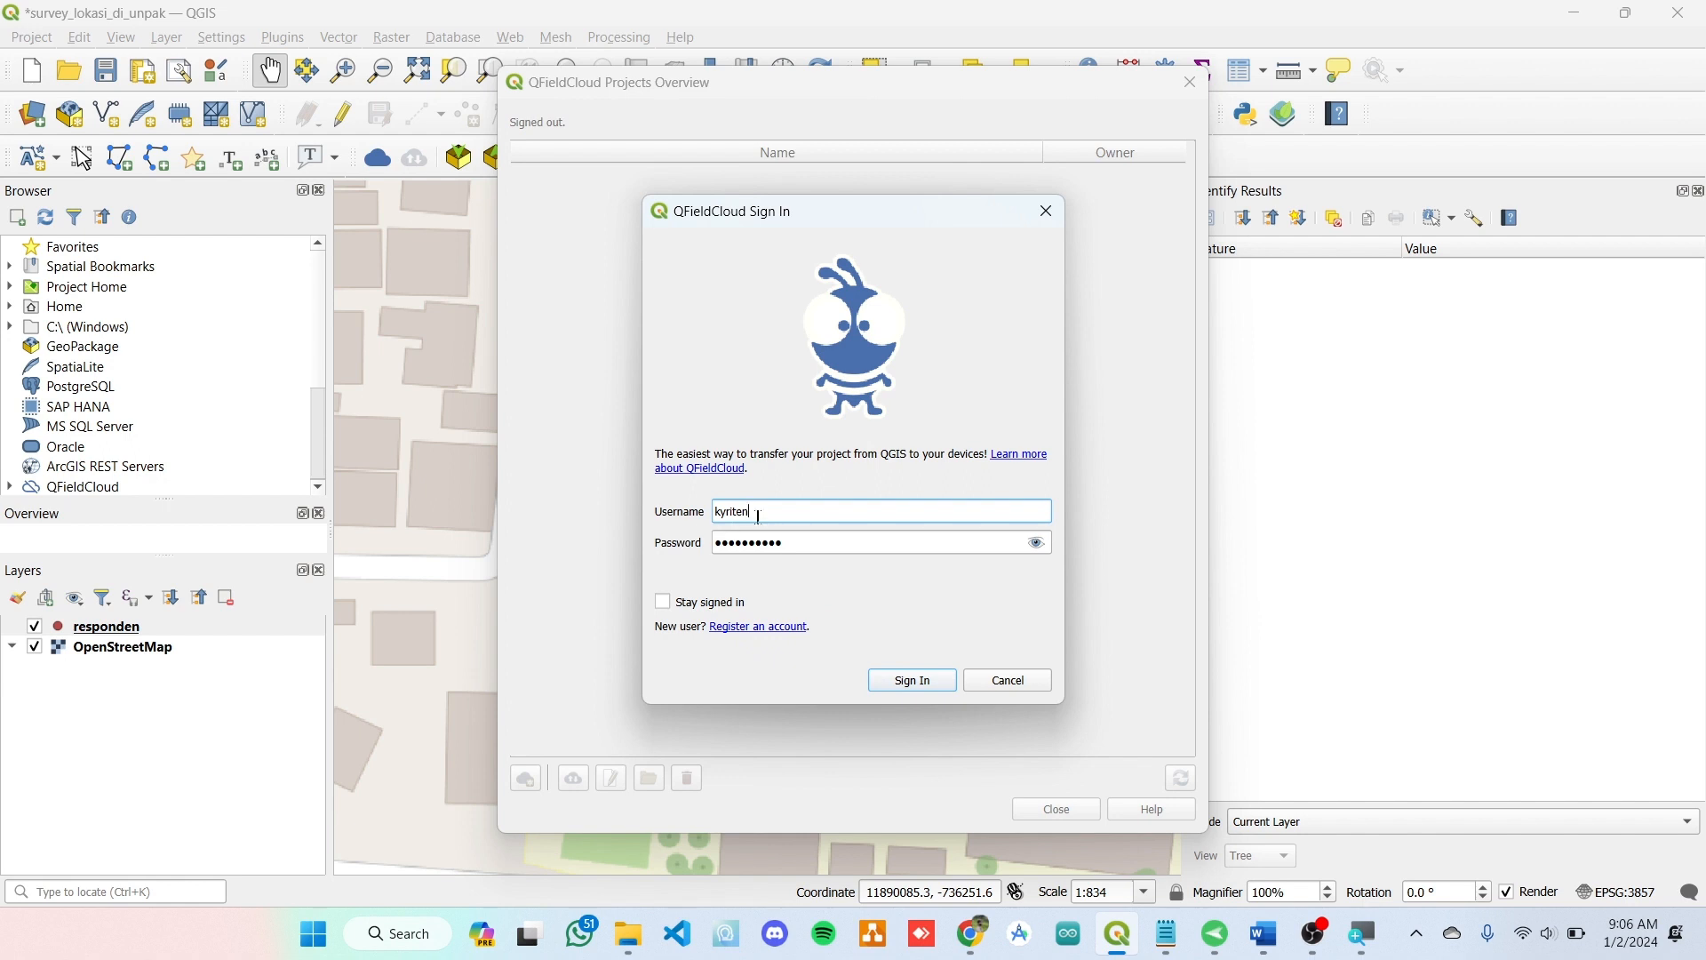
drag(714, 513, 763, 518)
click(916, 685)
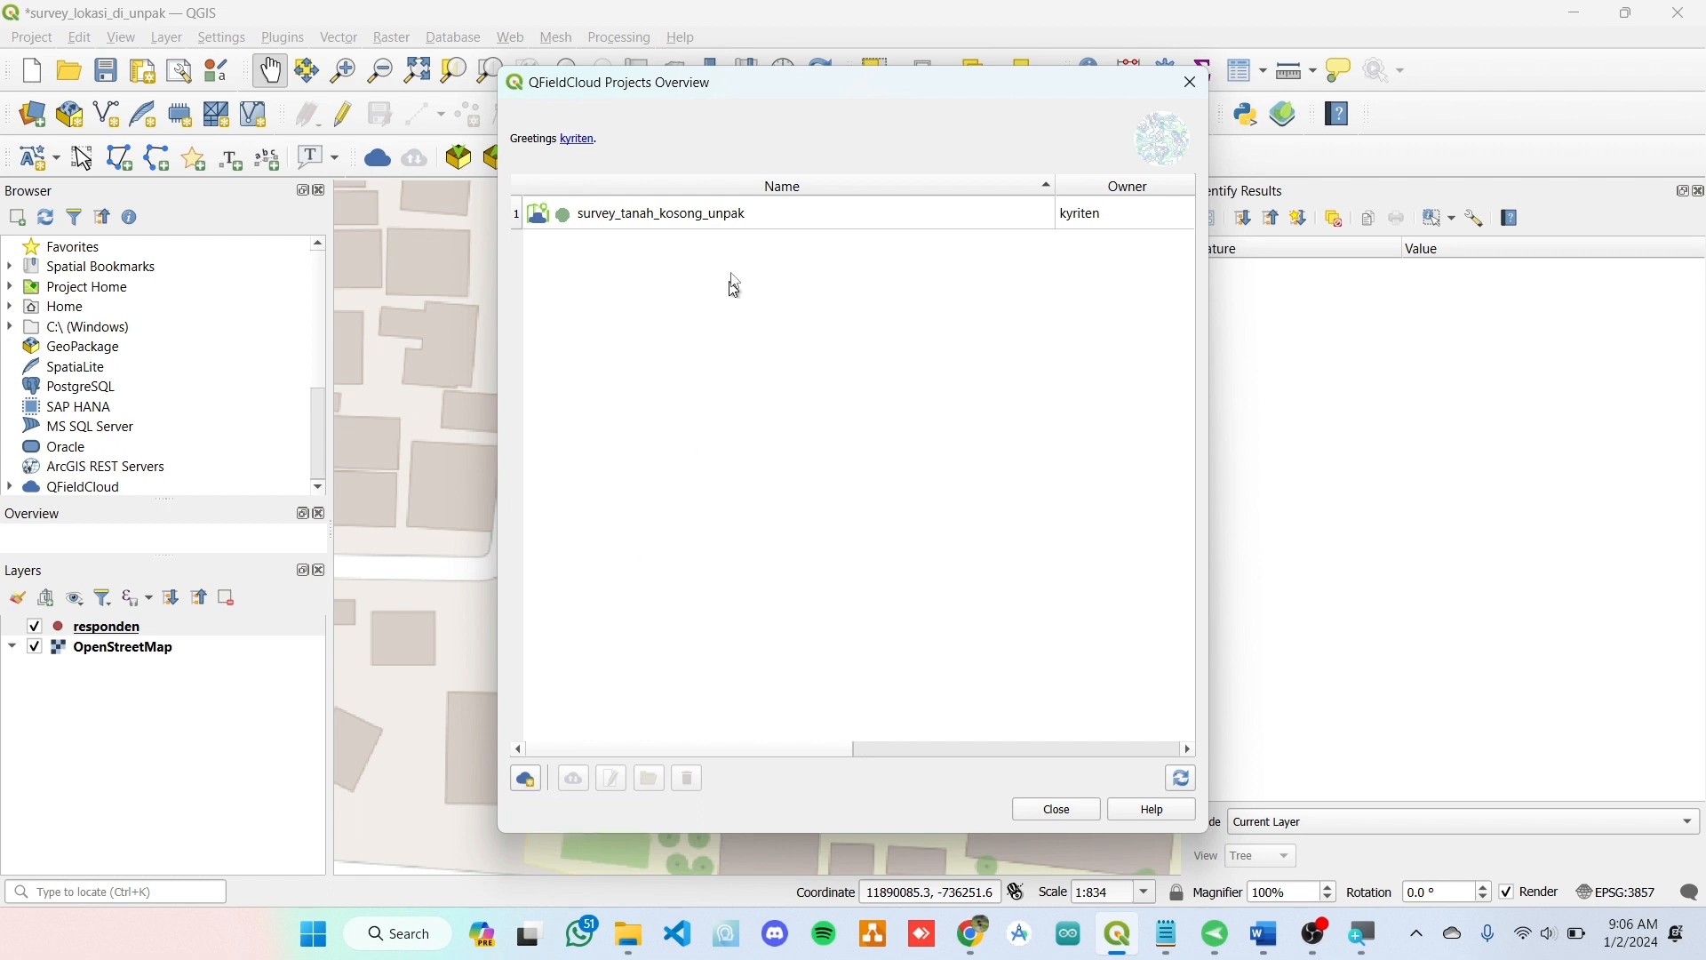
- Delete the survey_tanah_kosong_unpak cloud project, confirming with its full owner/project name
click(735, 222)
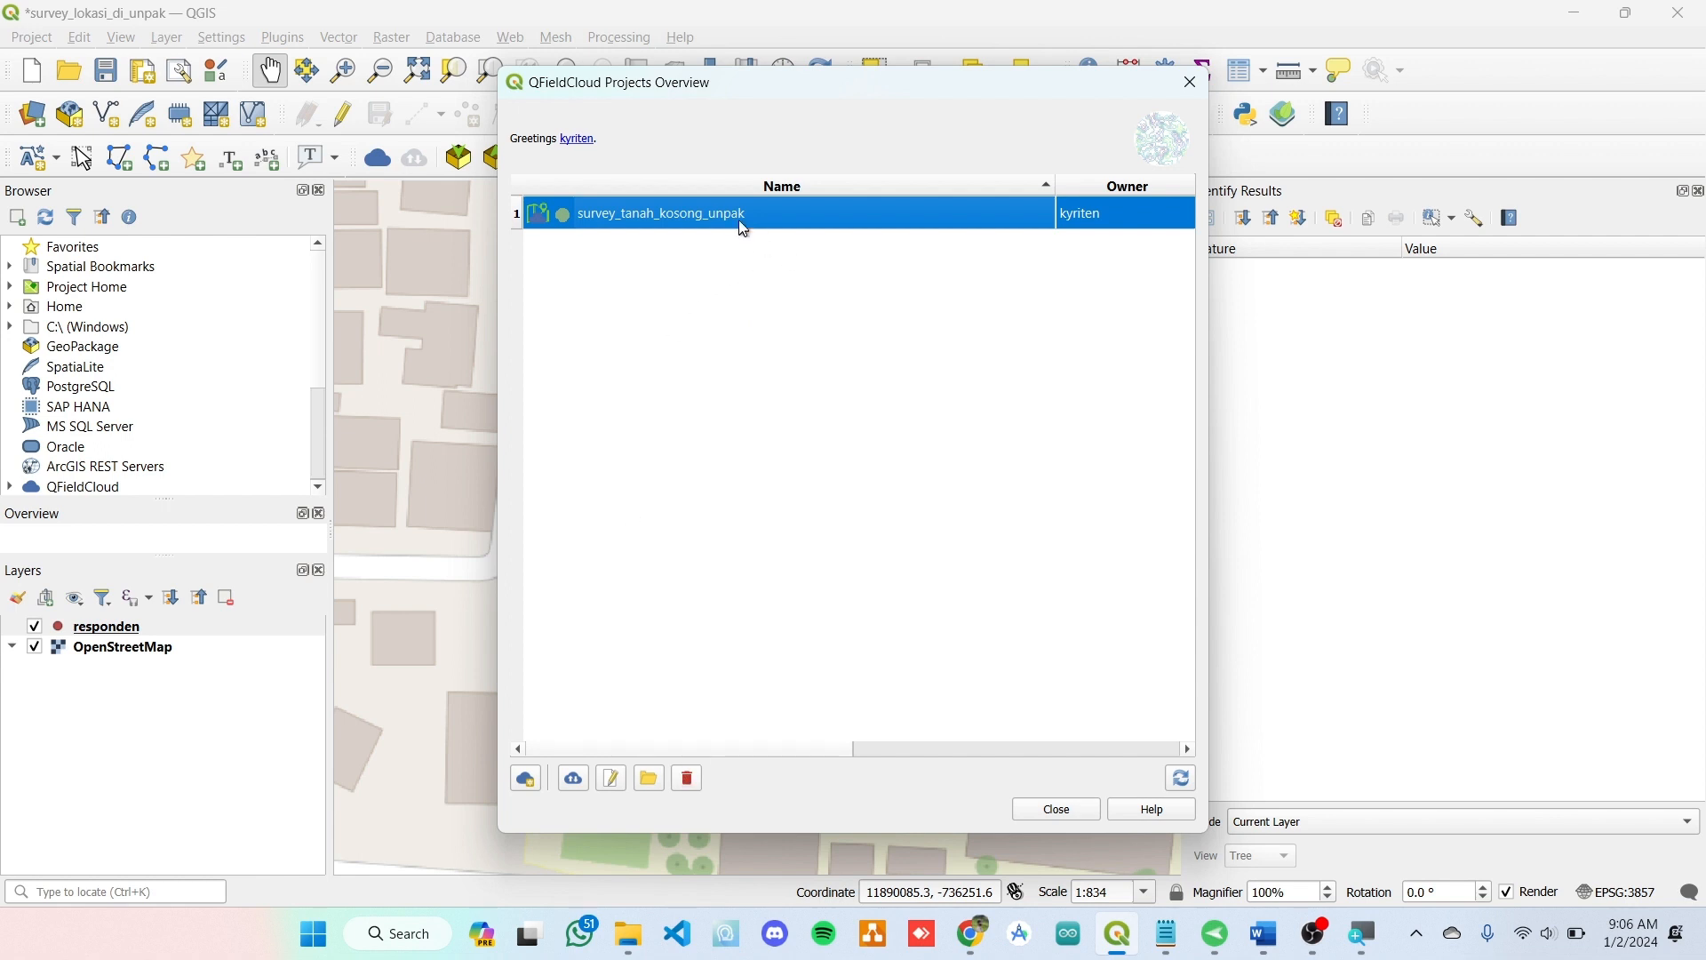
click(688, 779)
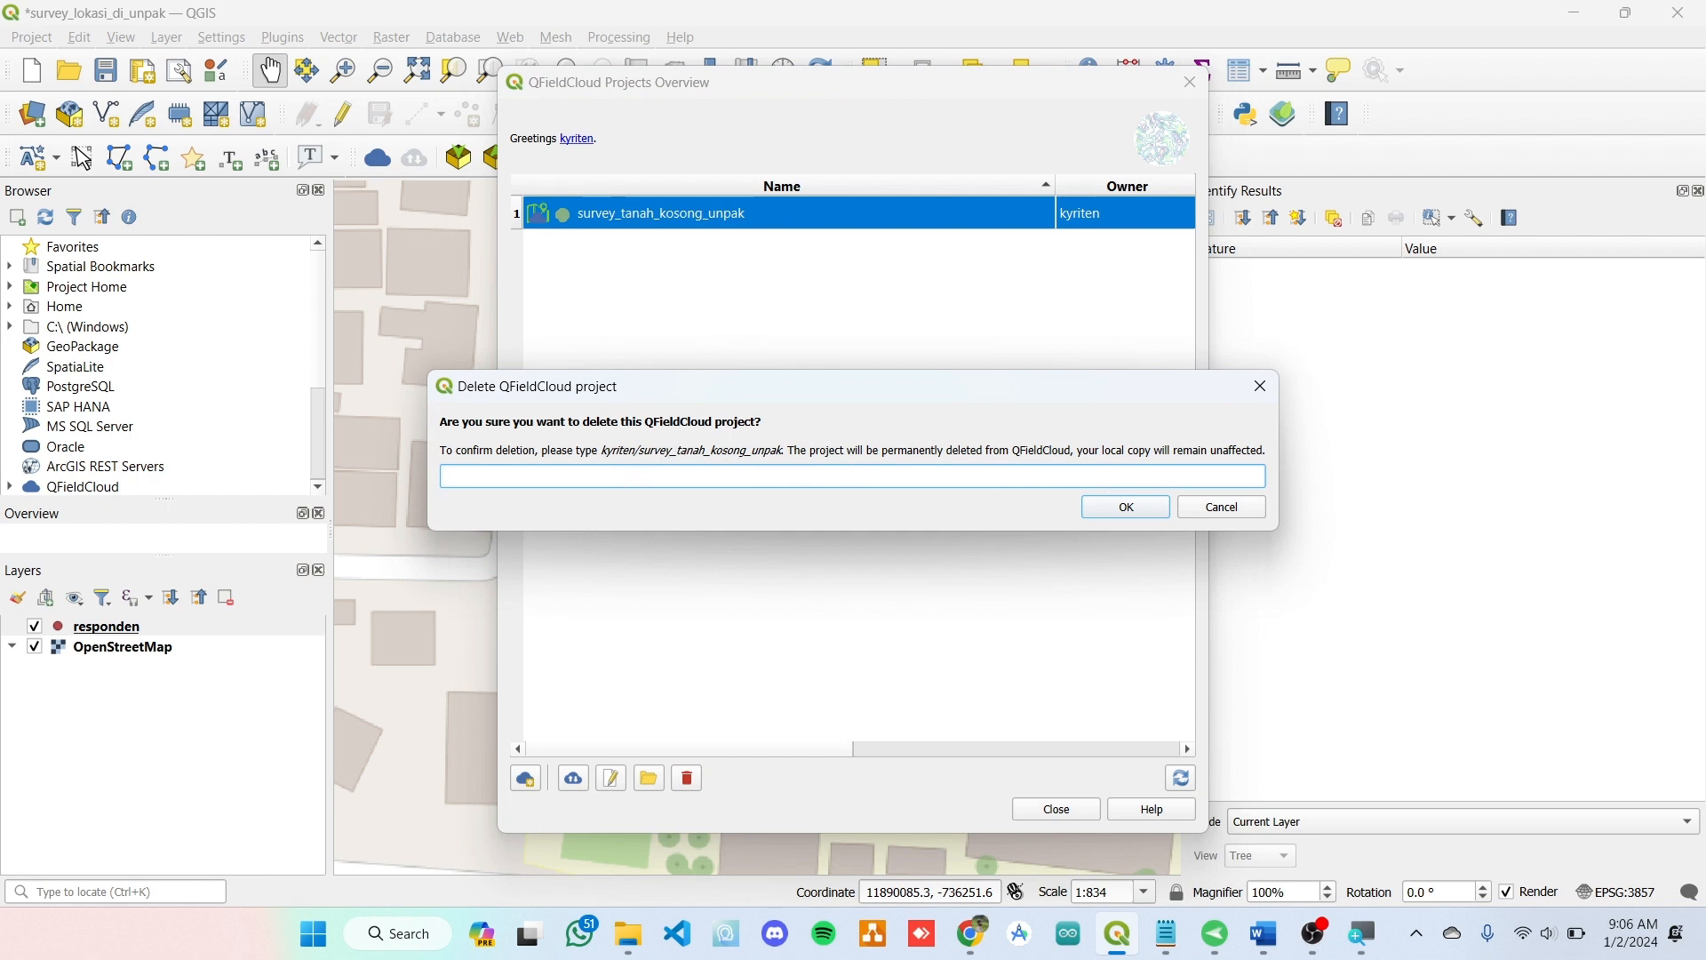
text(kyriten/survey_tanah_kosong_unpak)
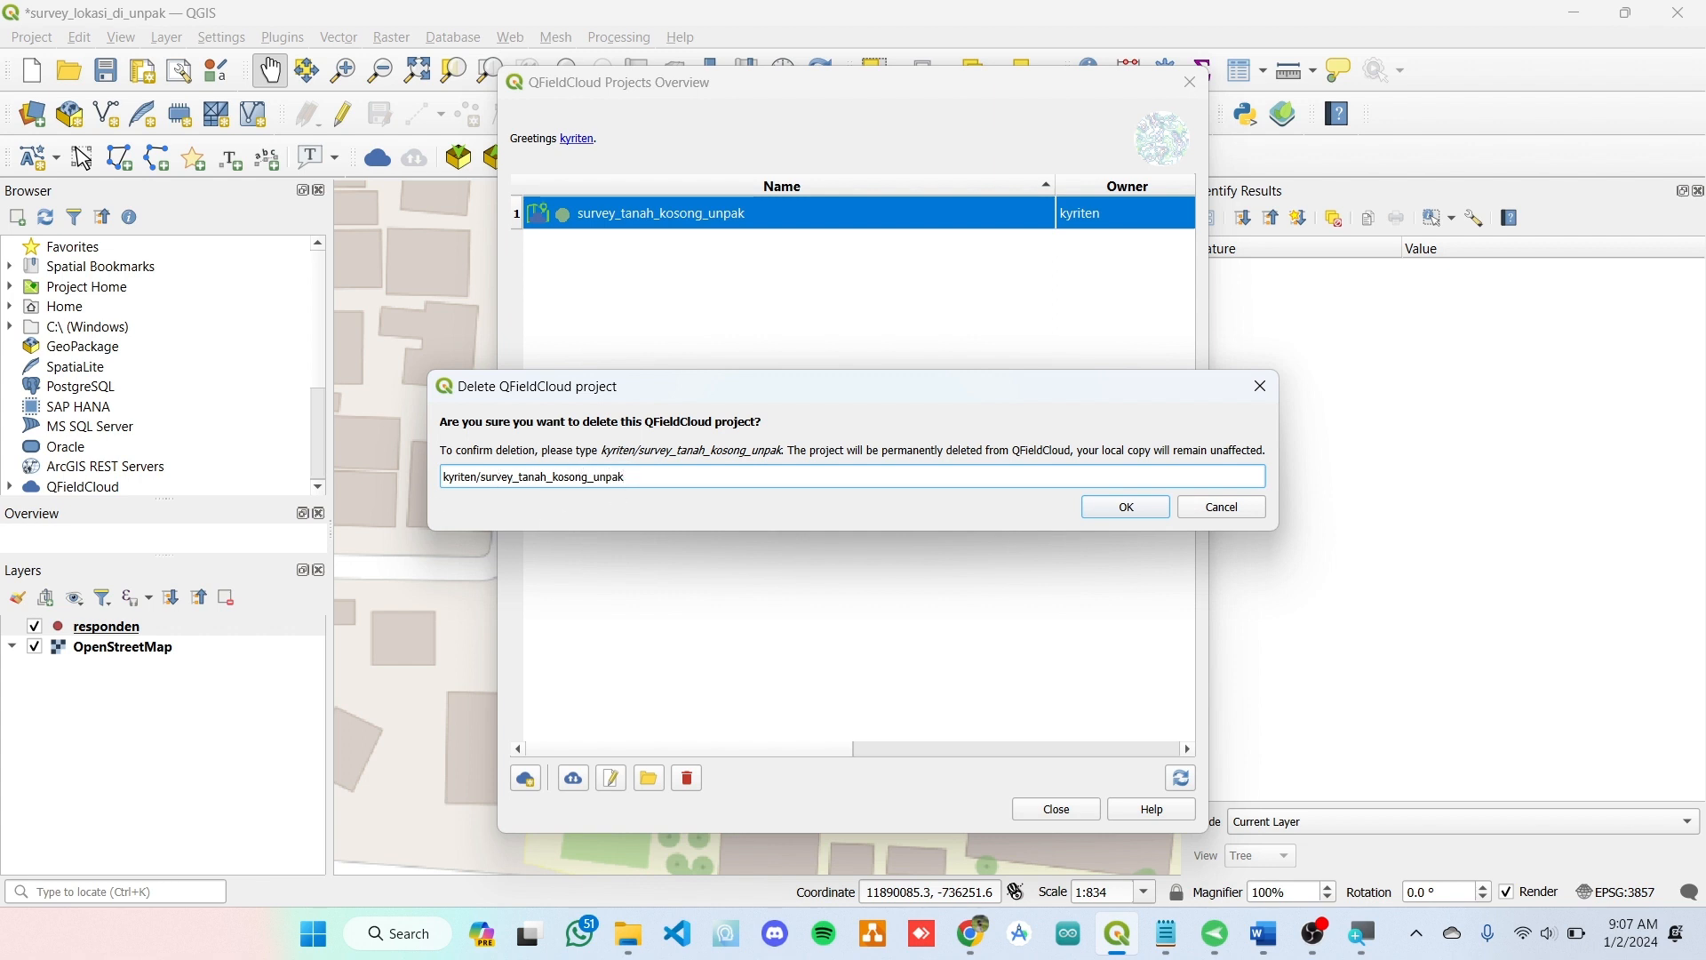
drag(625, 478, 442, 477)
click(668, 478)
click(1125, 512)
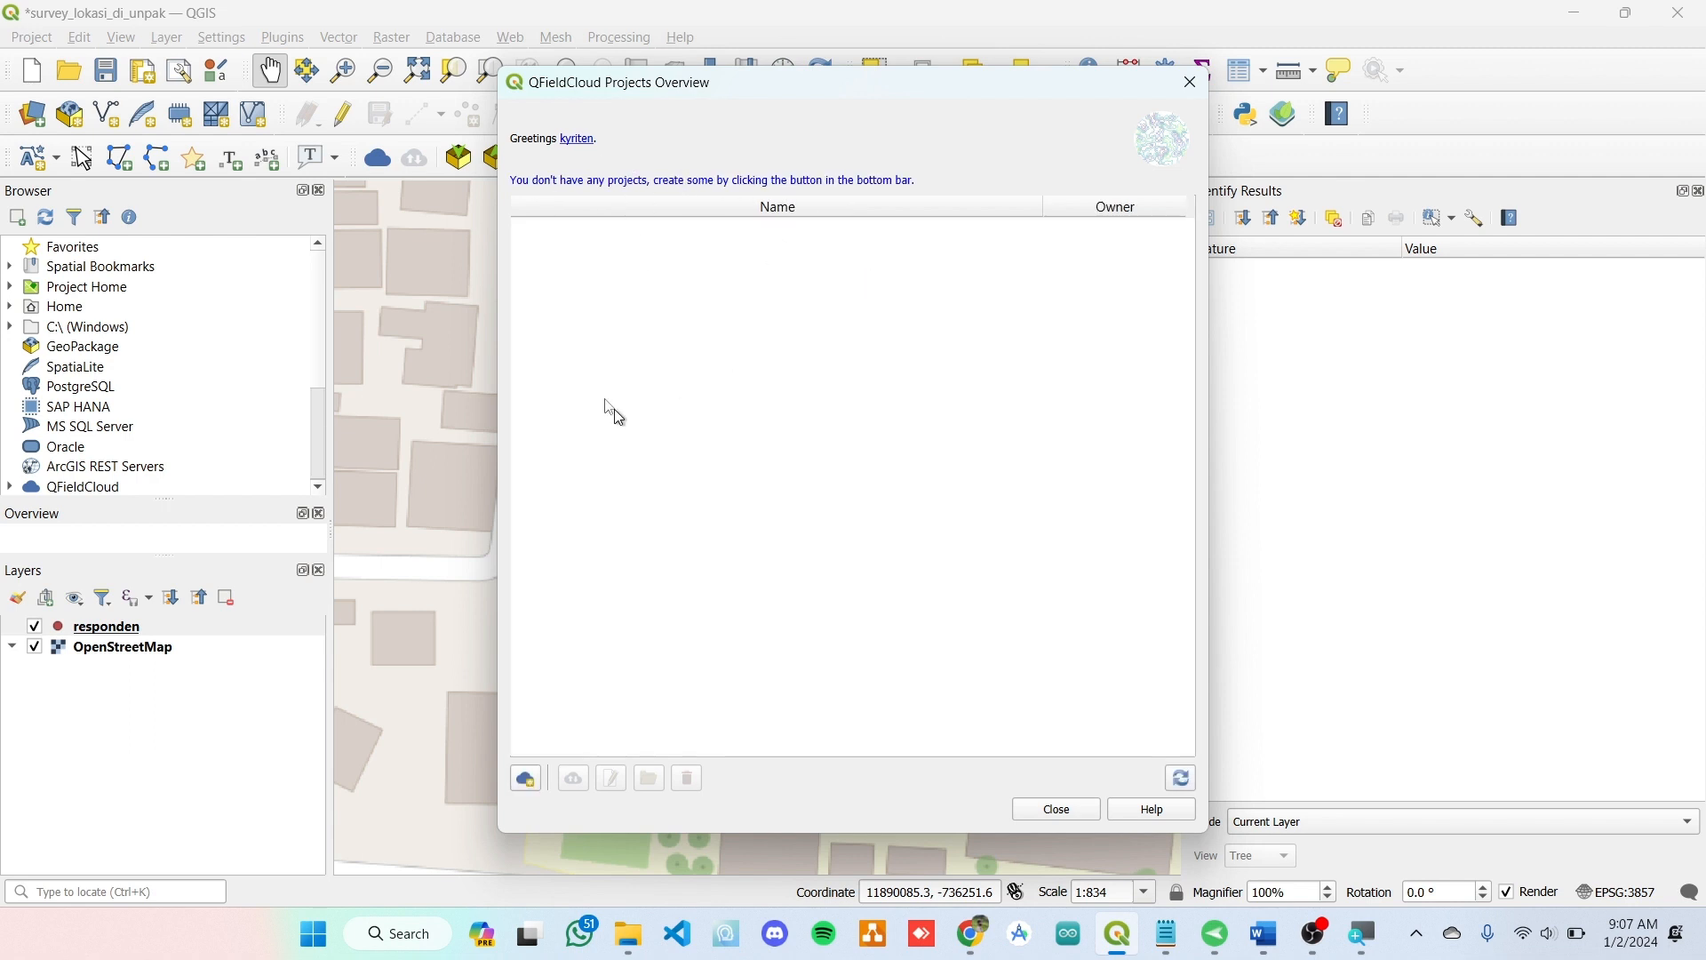
- Try to convert the open project to a cloud project with the MobileGIS folder as its local directory
click(522, 782)
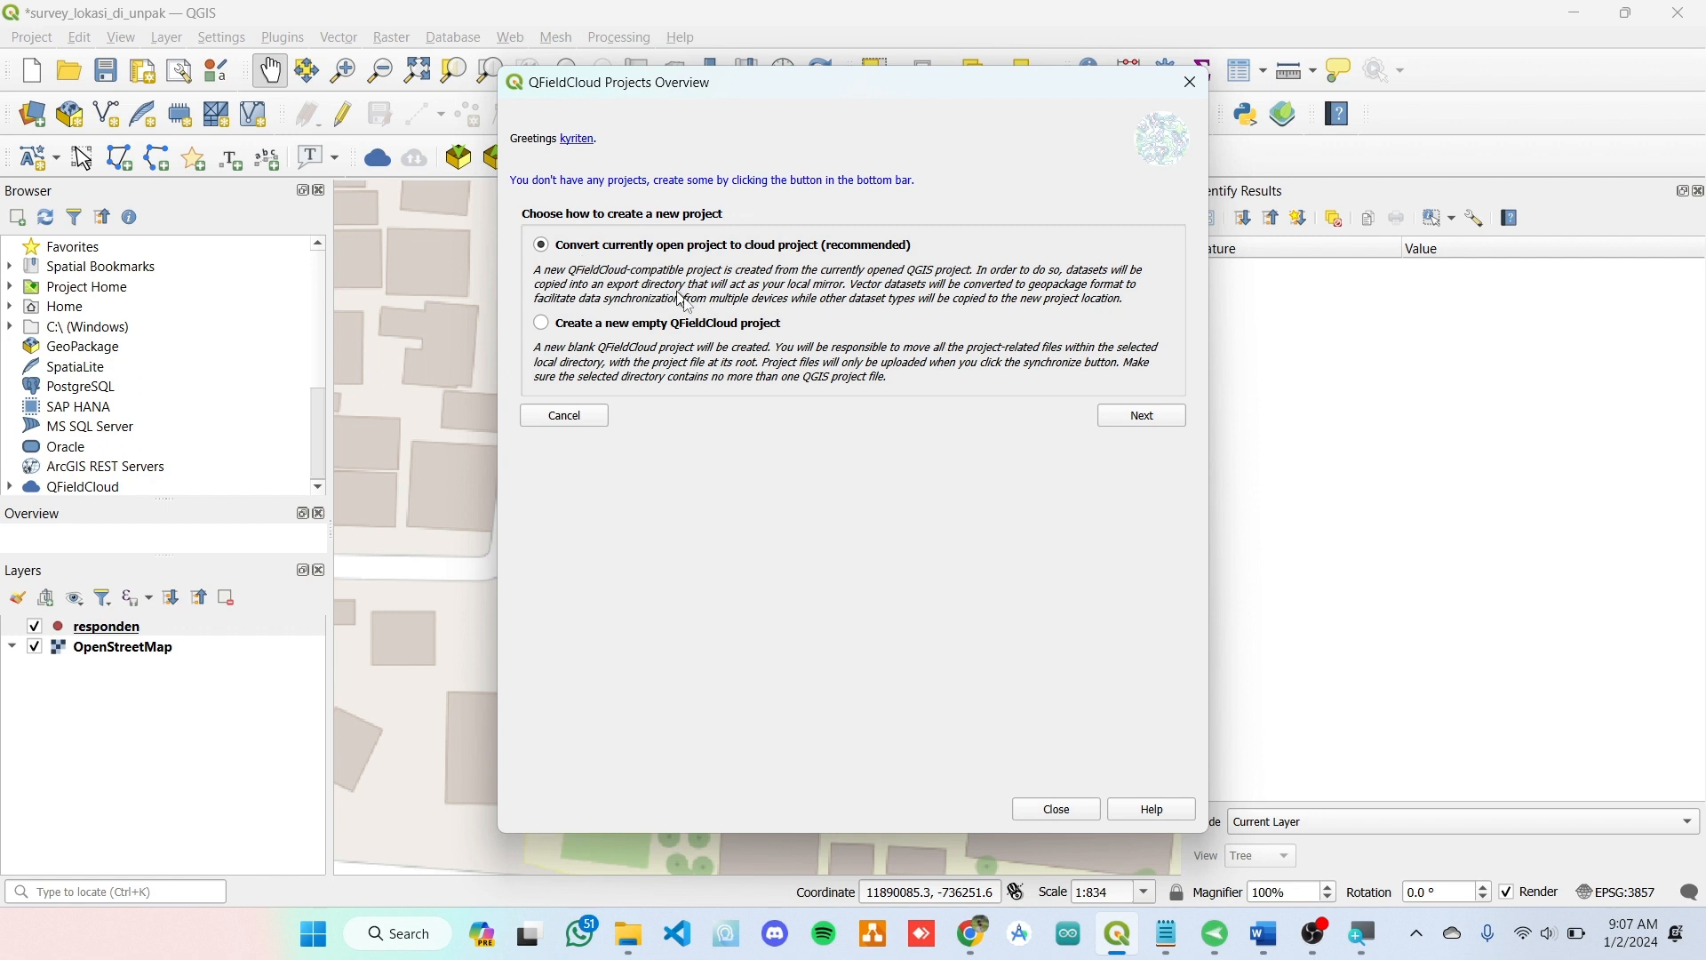
click(1130, 415)
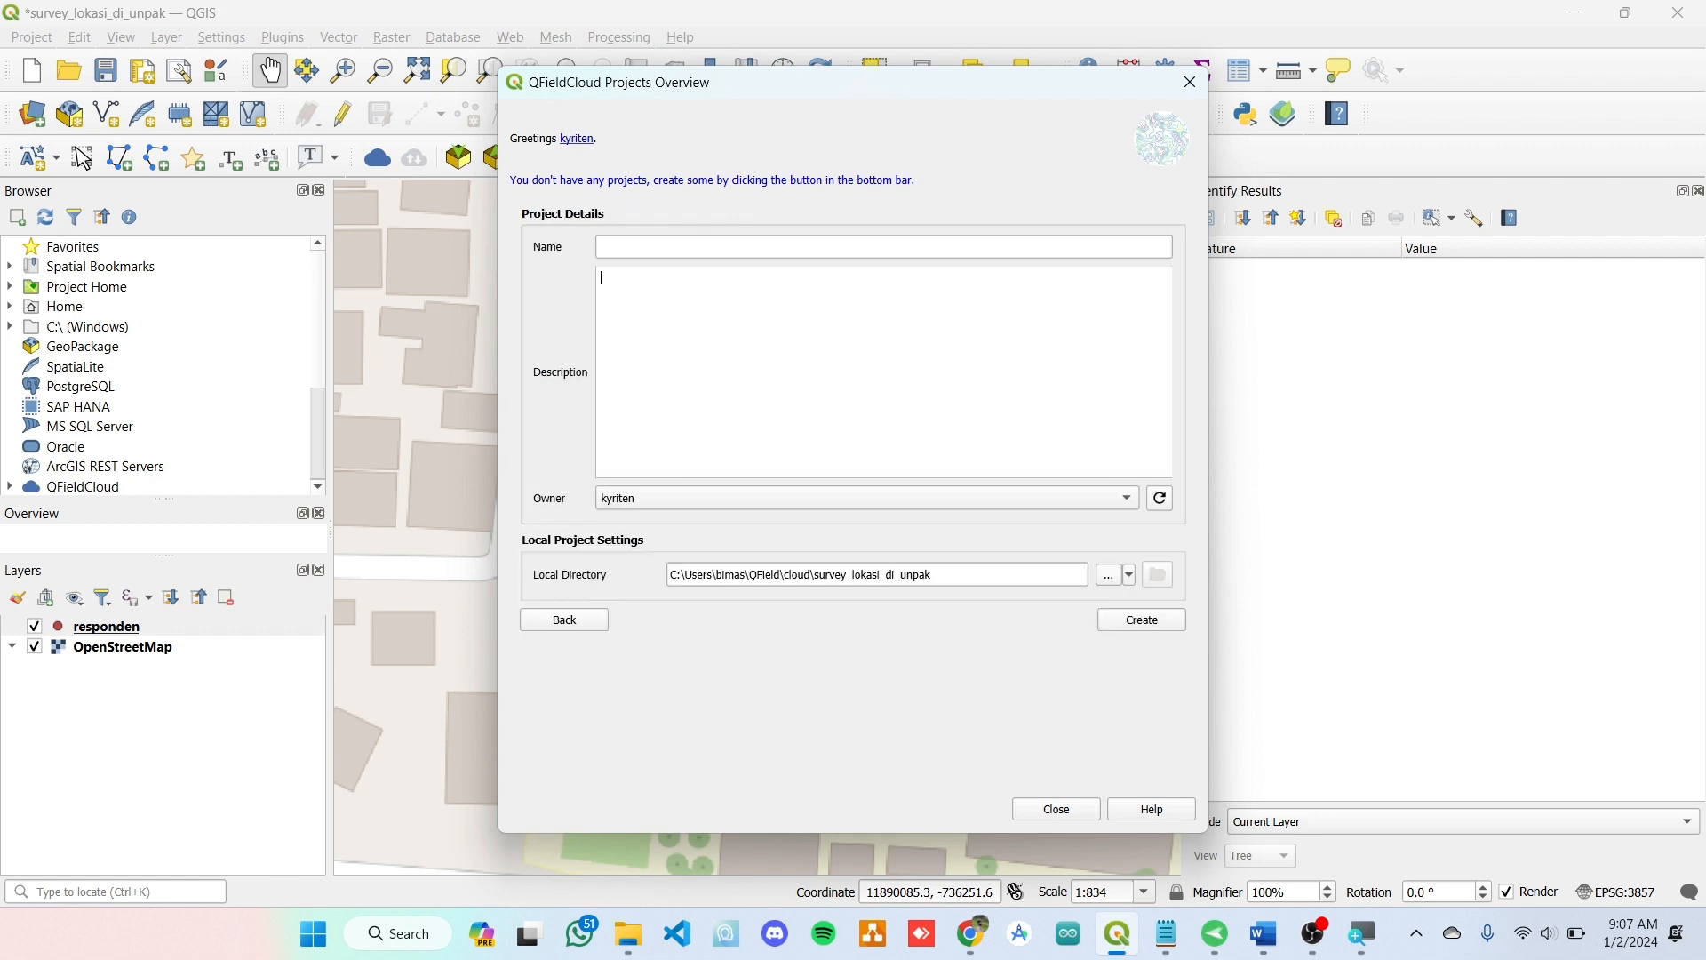
click(883, 247)
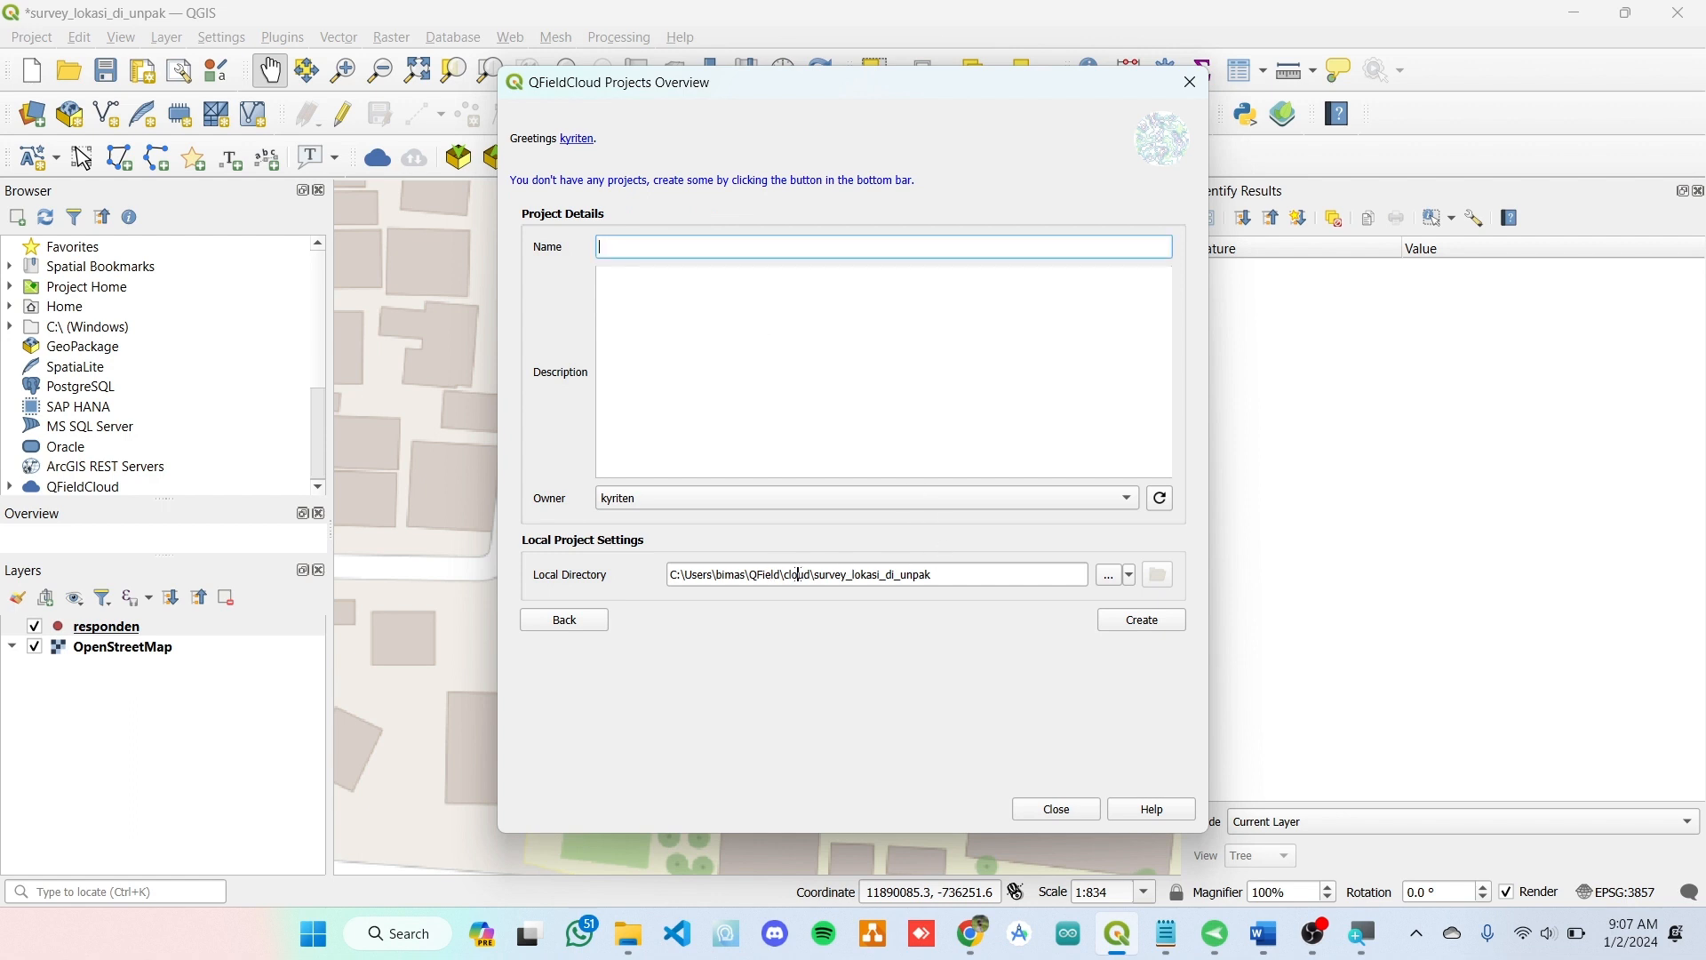
click(1107, 578)
double_click(875, 351)
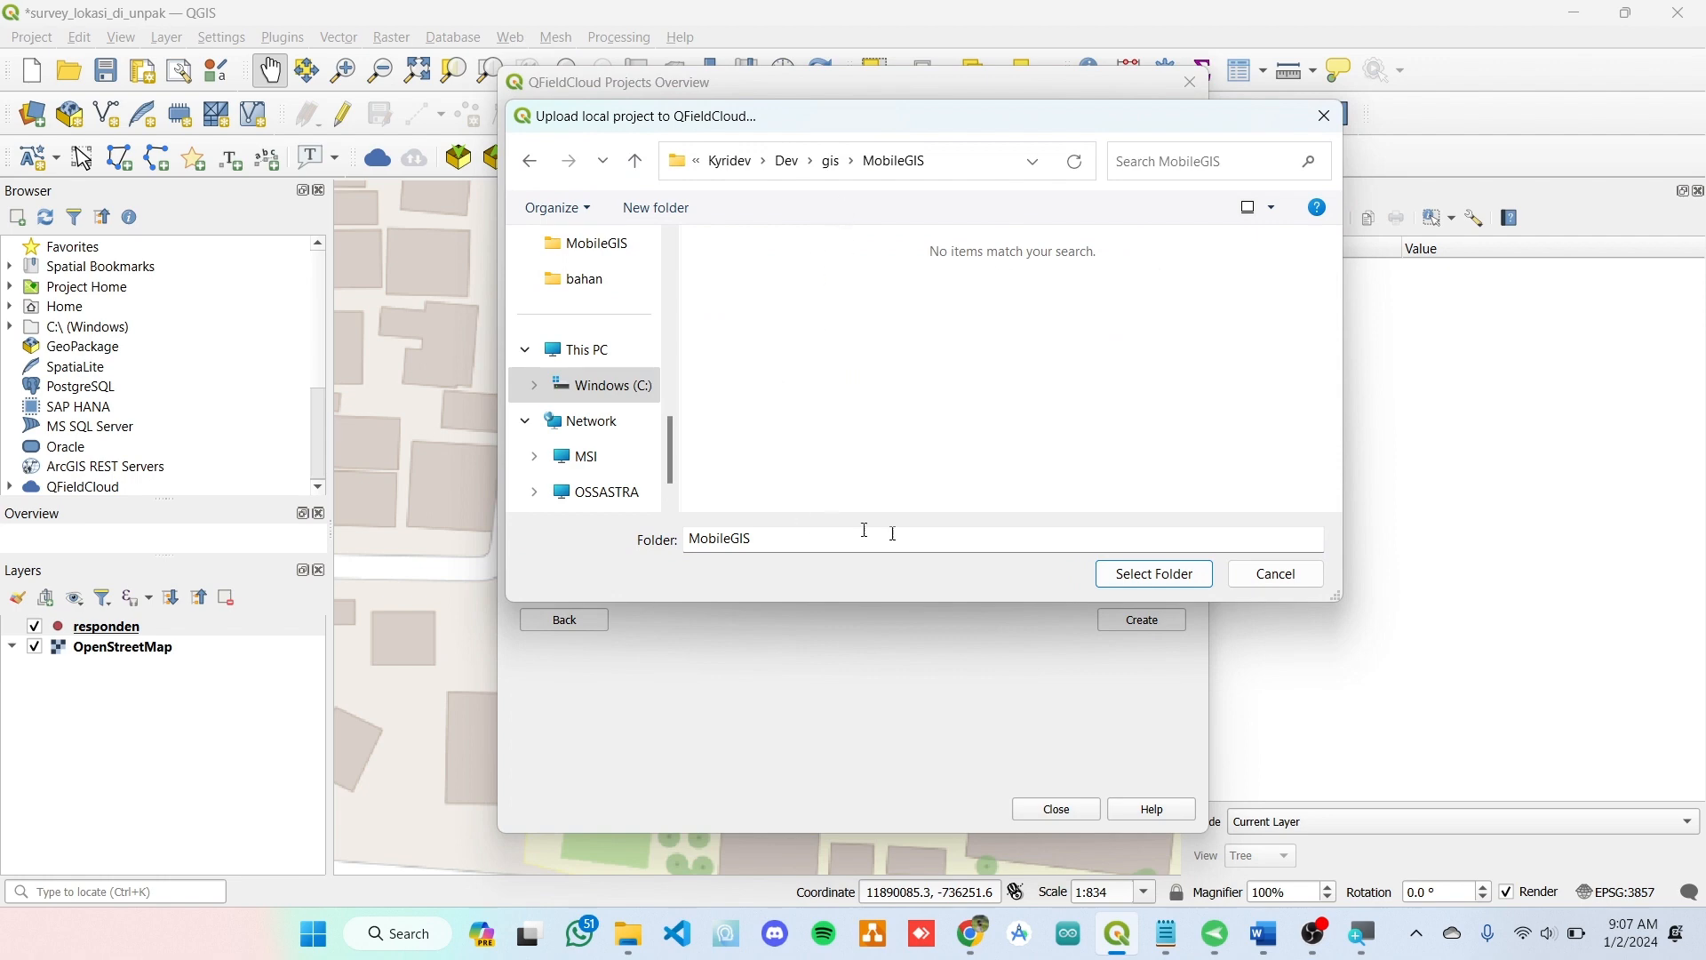
click(1144, 573)
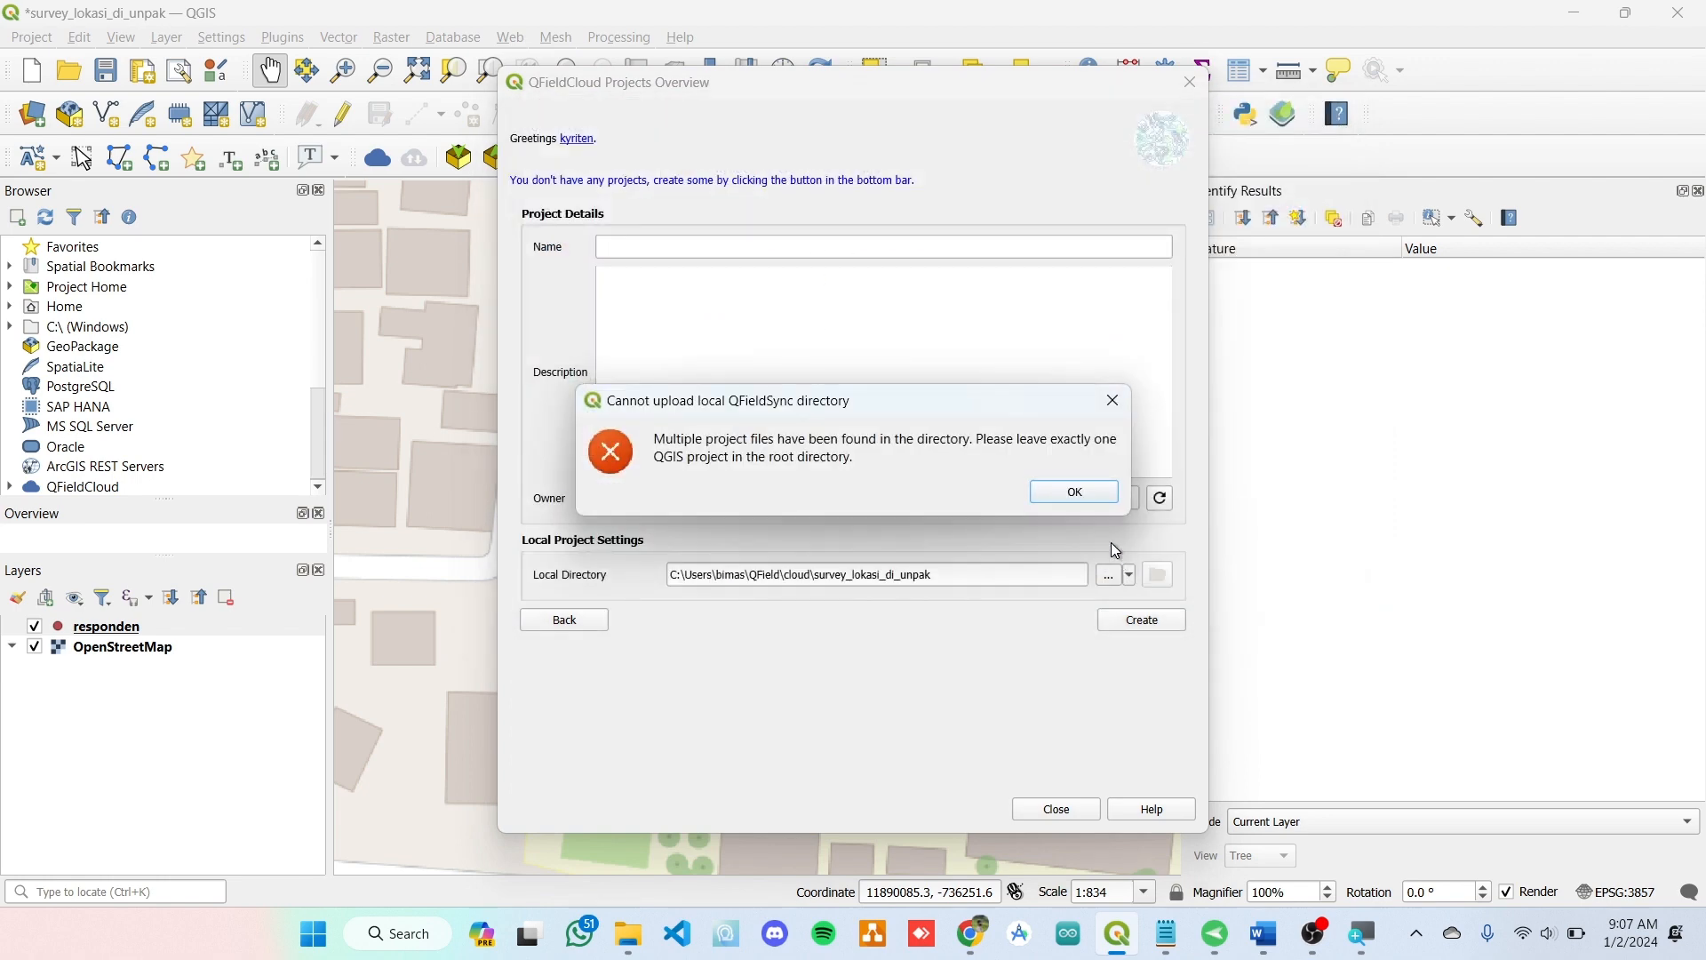
click(1076, 493)
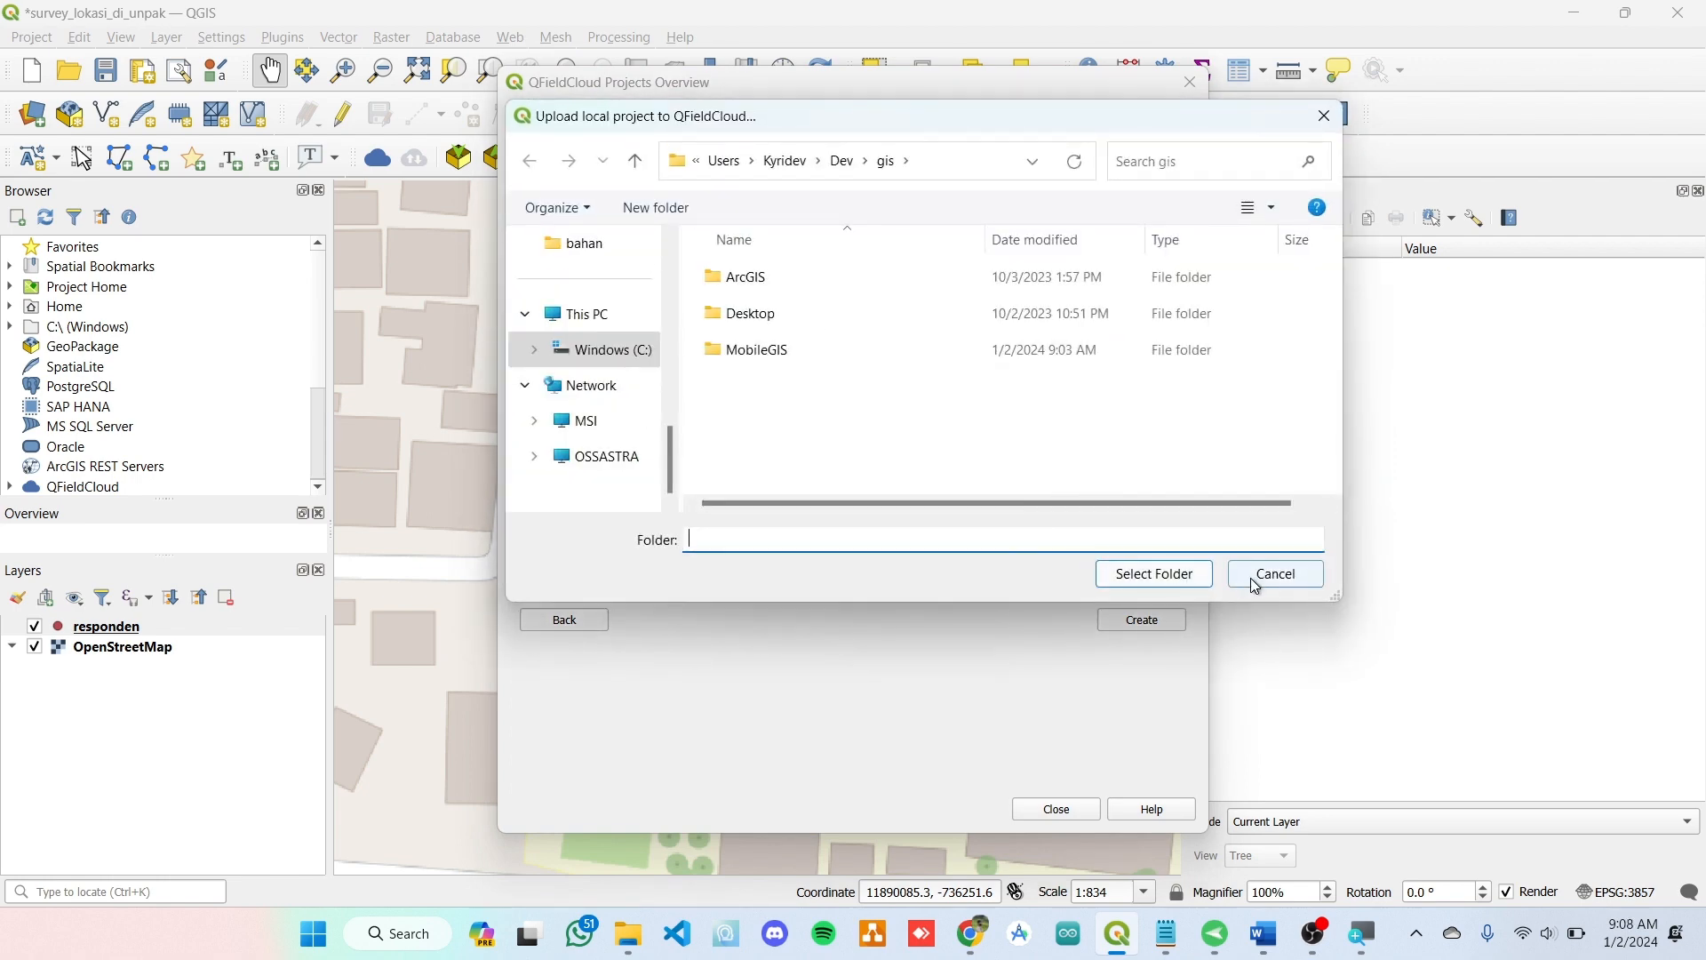
click(1255, 582)
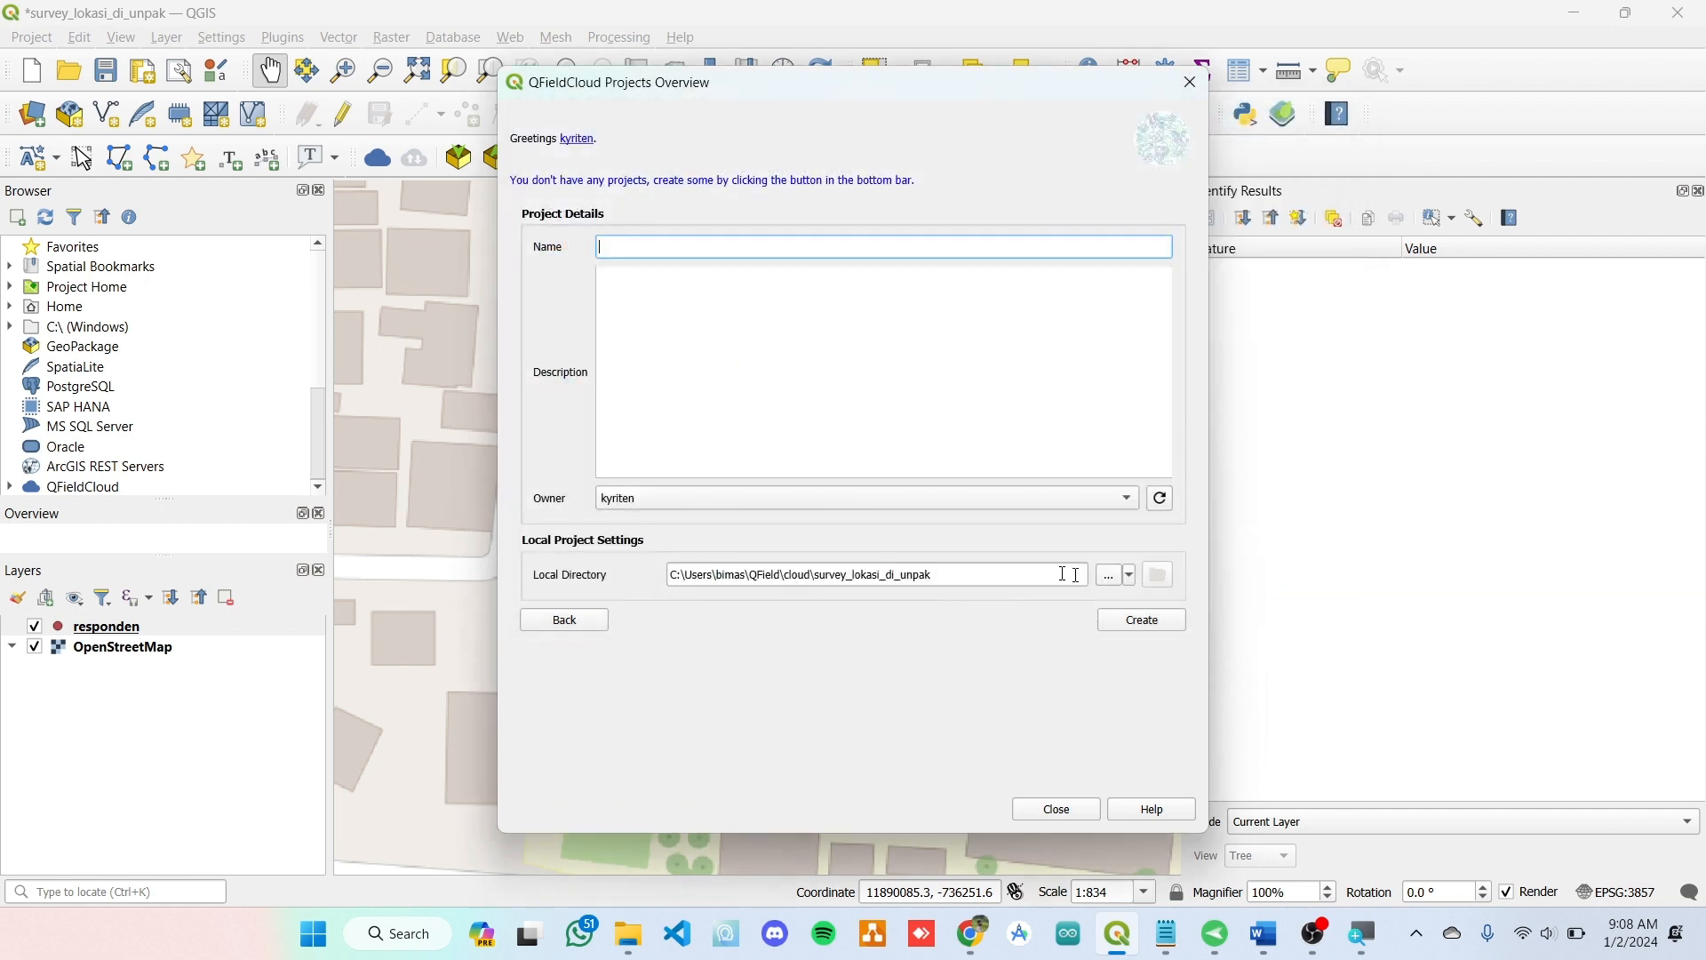
click(1183, 92)
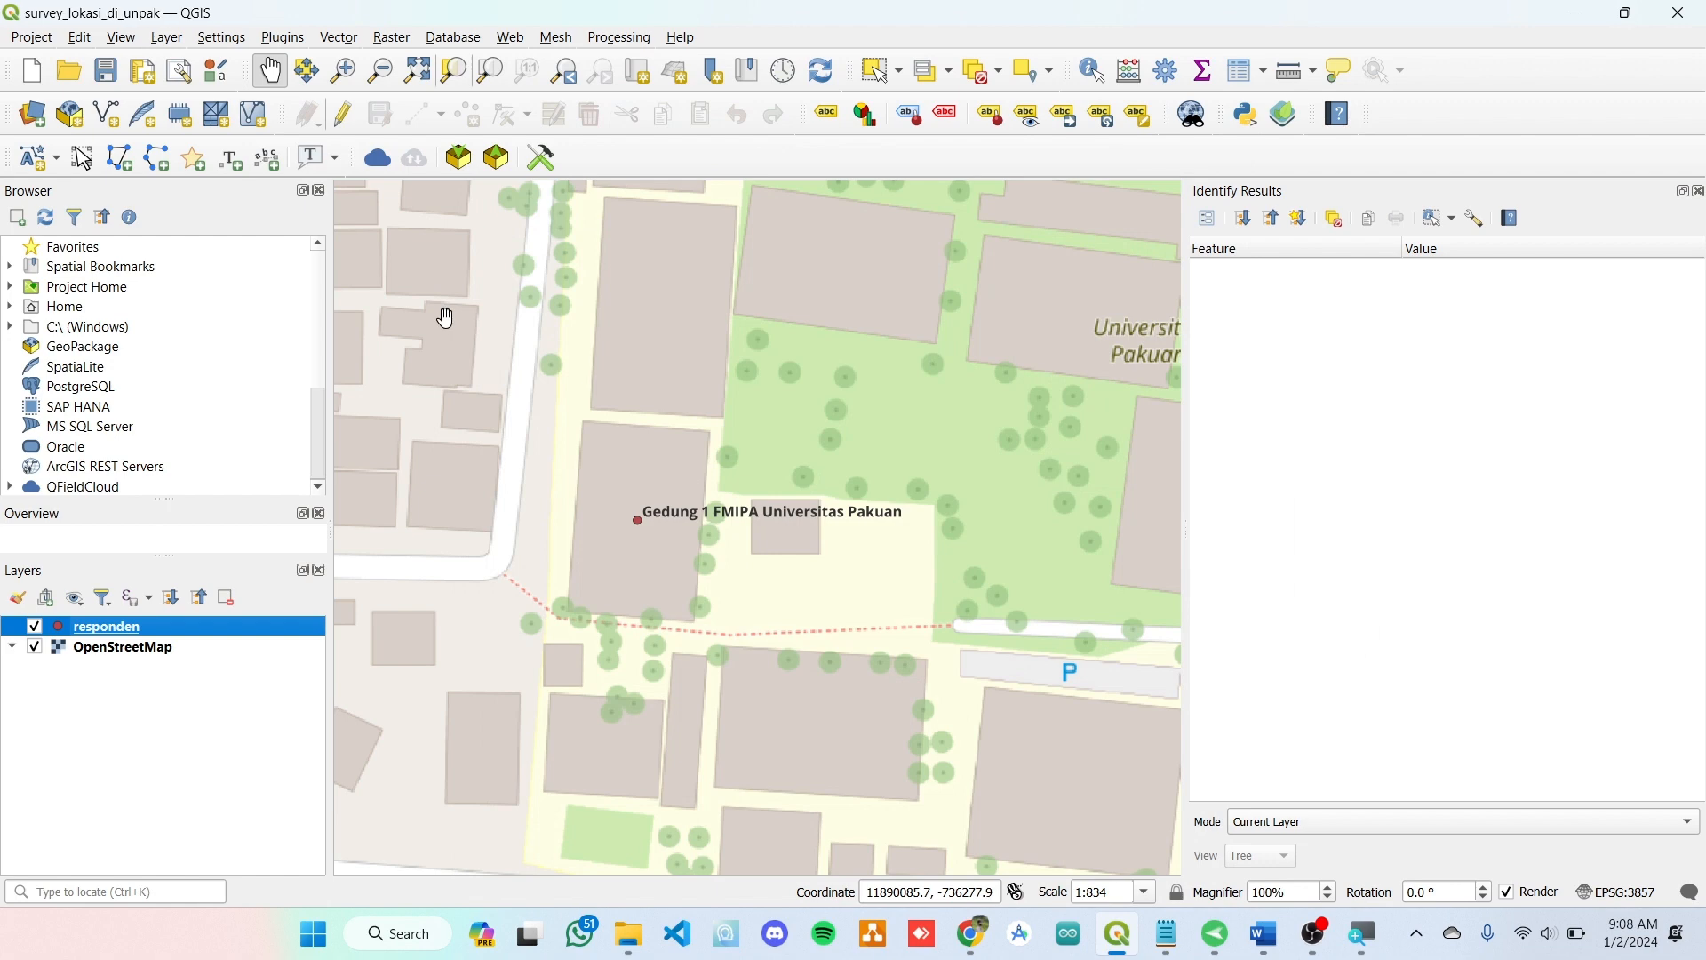
- Check the project's folder path in the Save Project As dialog and close it without saving a copy
key(ctrl+shift+s)
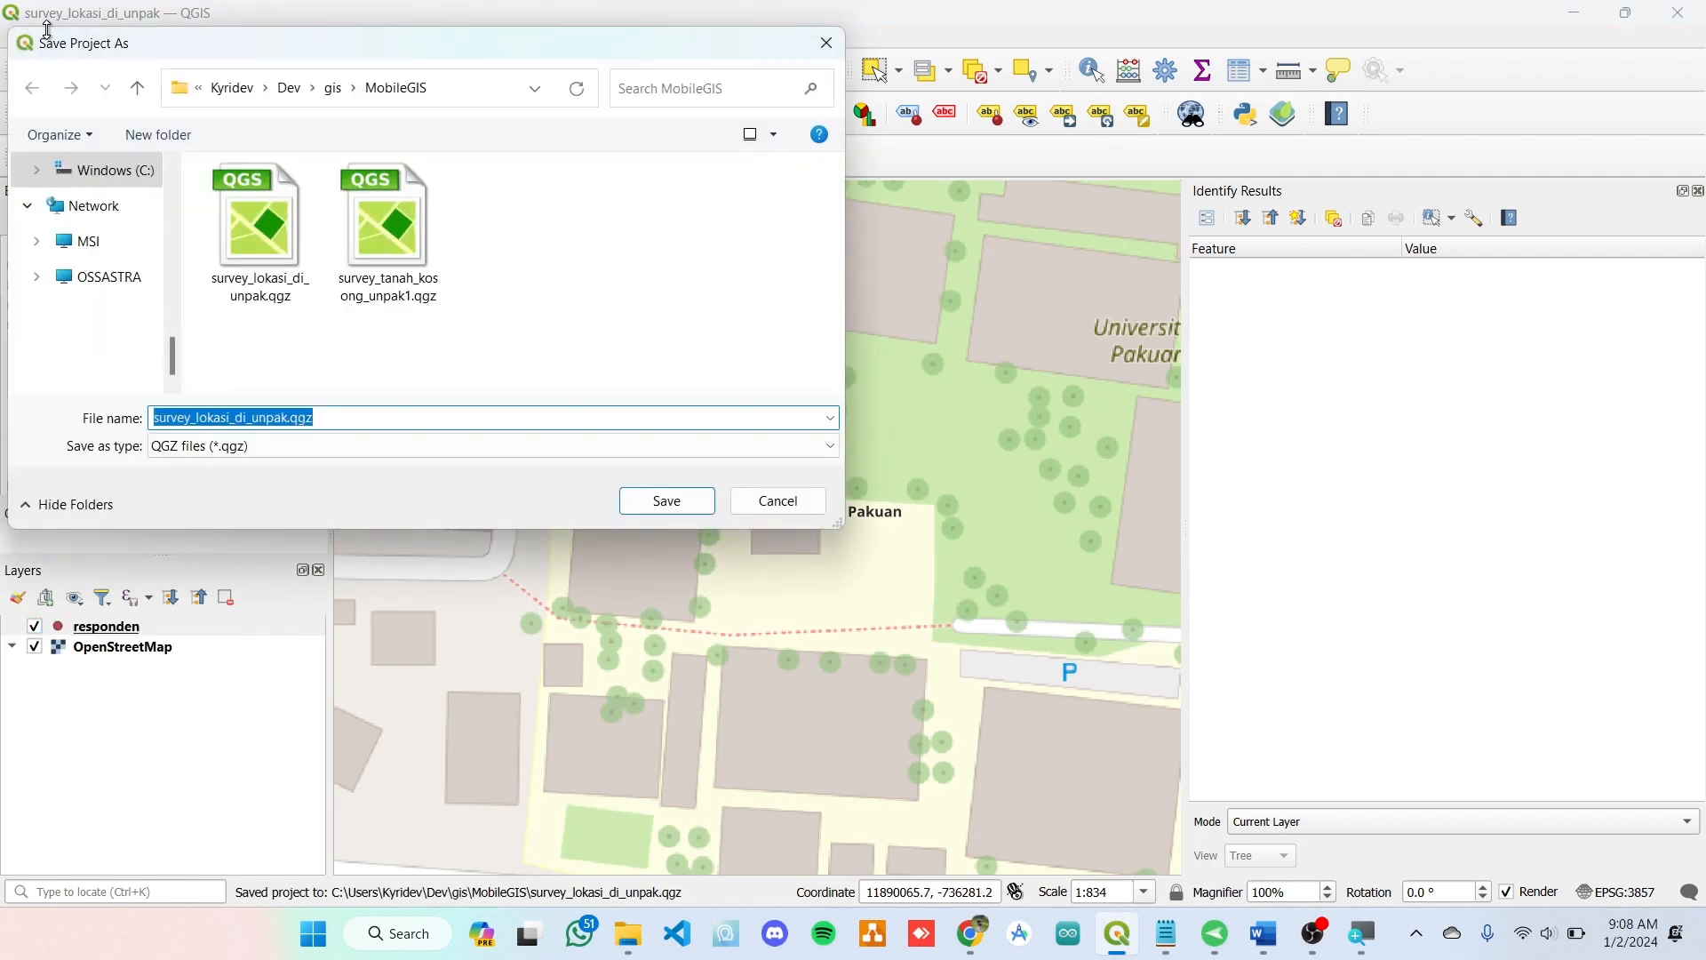
click(449, 87)
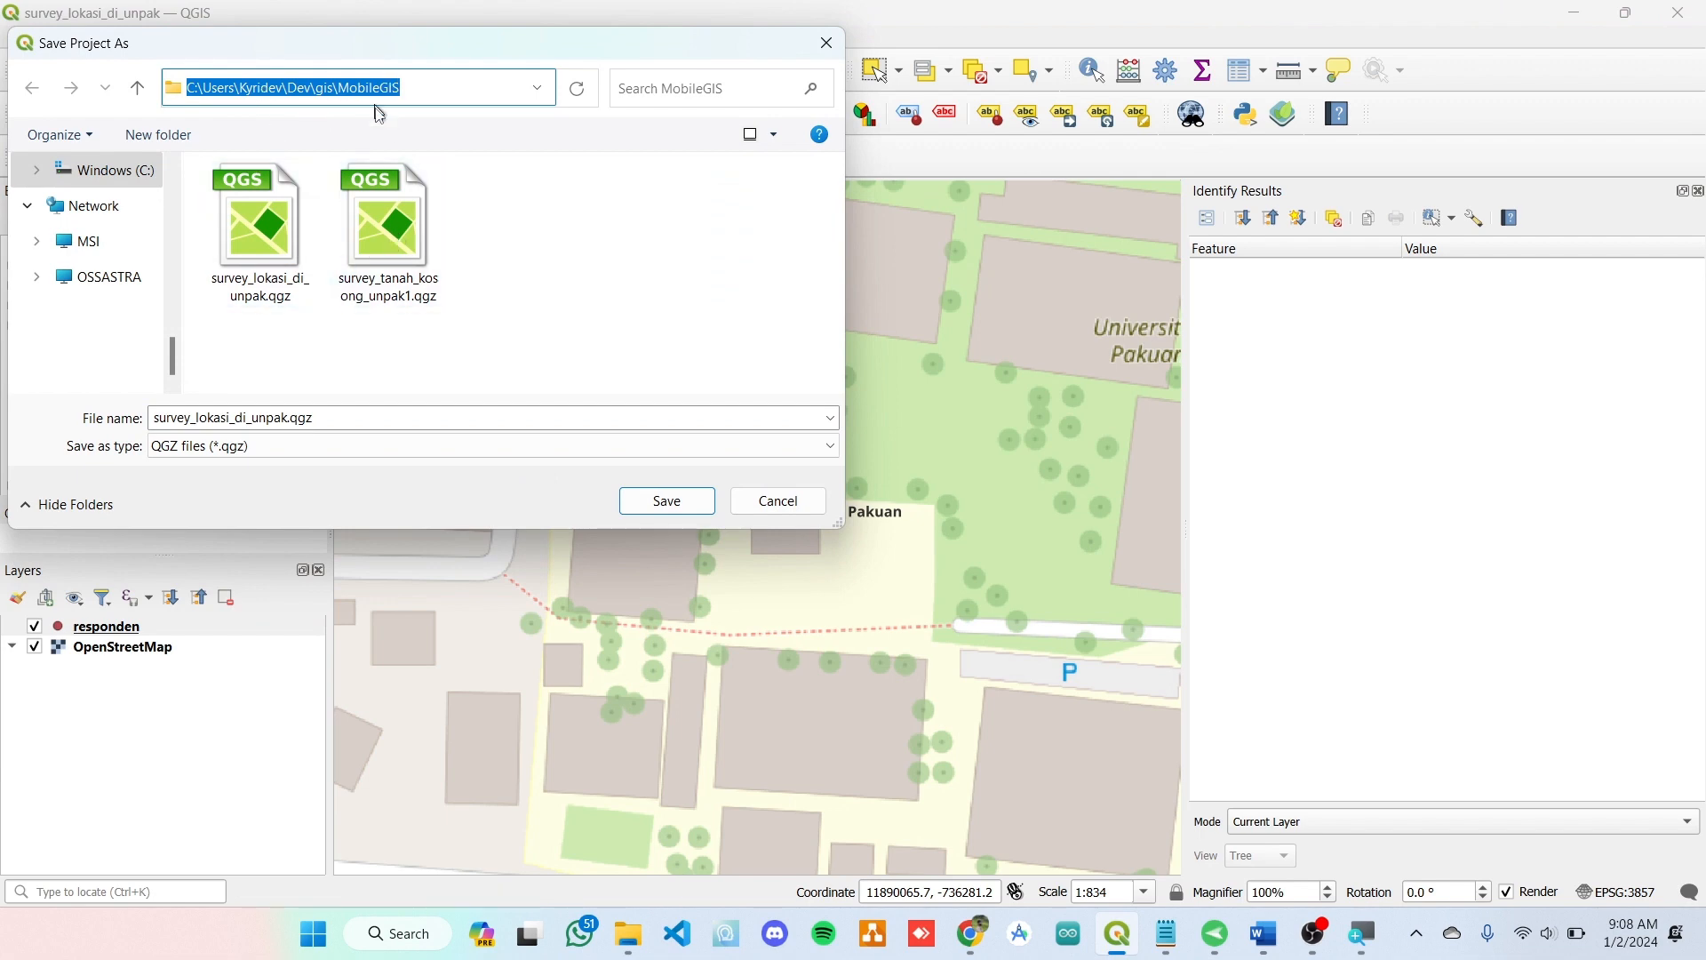
click(826, 43)
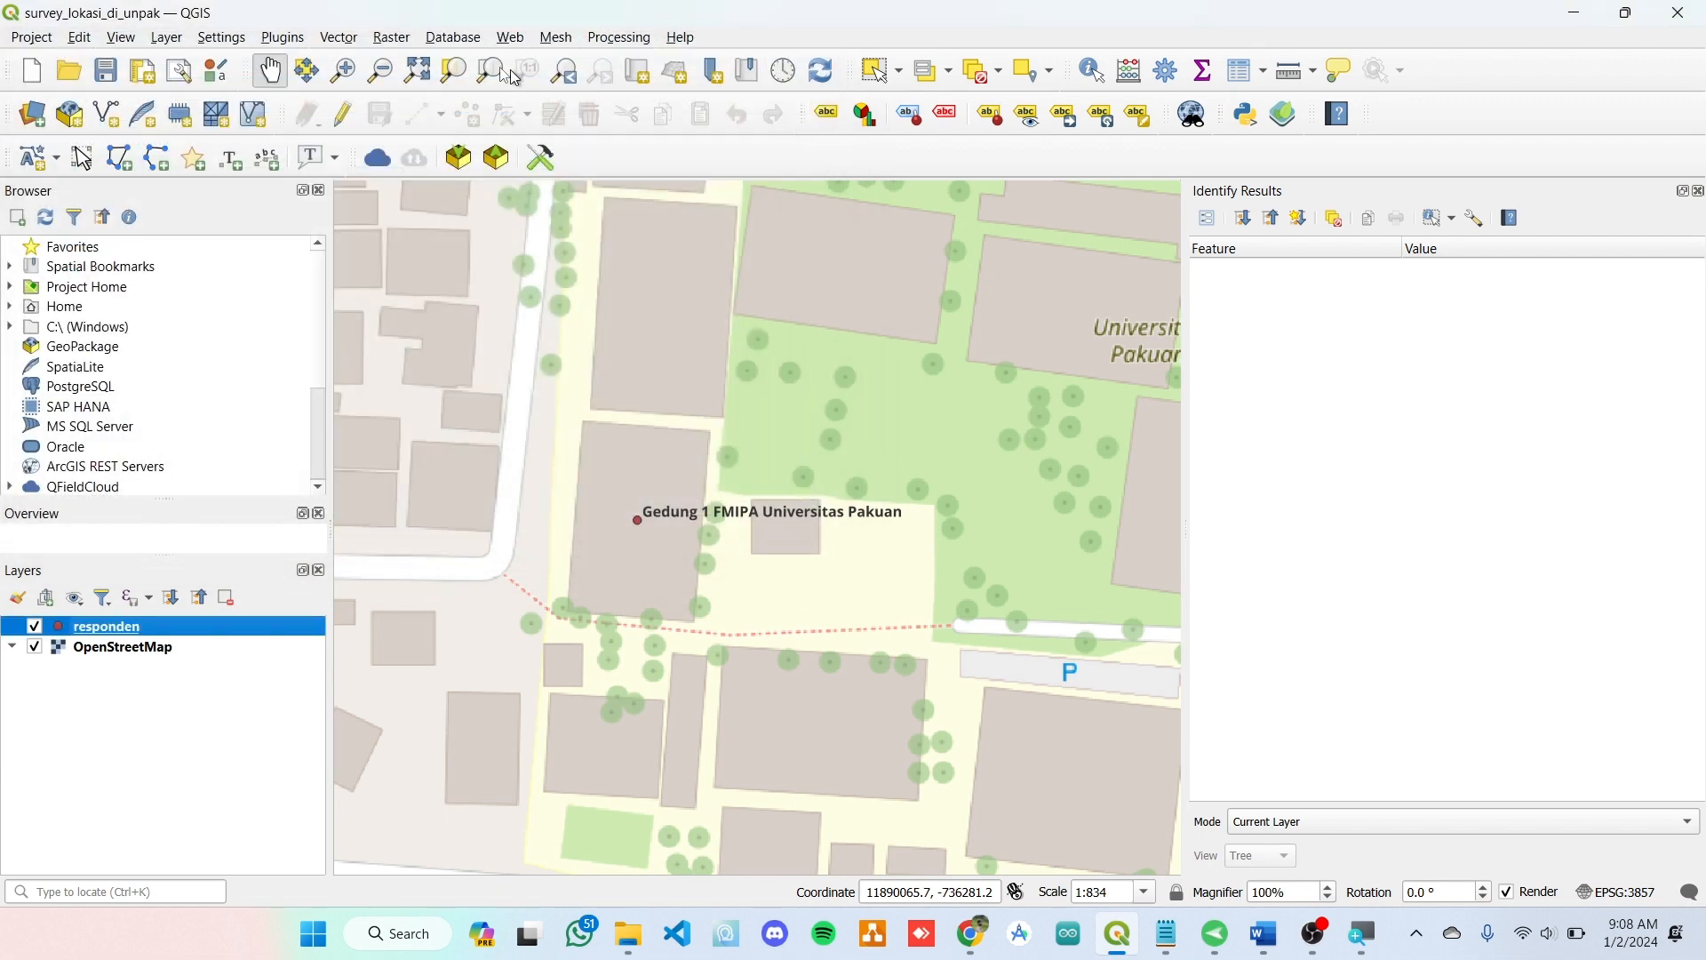
- Start converting the open project to a QFieldCloud project, using the current project directory, MobileGIS, as its local directory
click(283, 37)
mouse_move(377, 115)
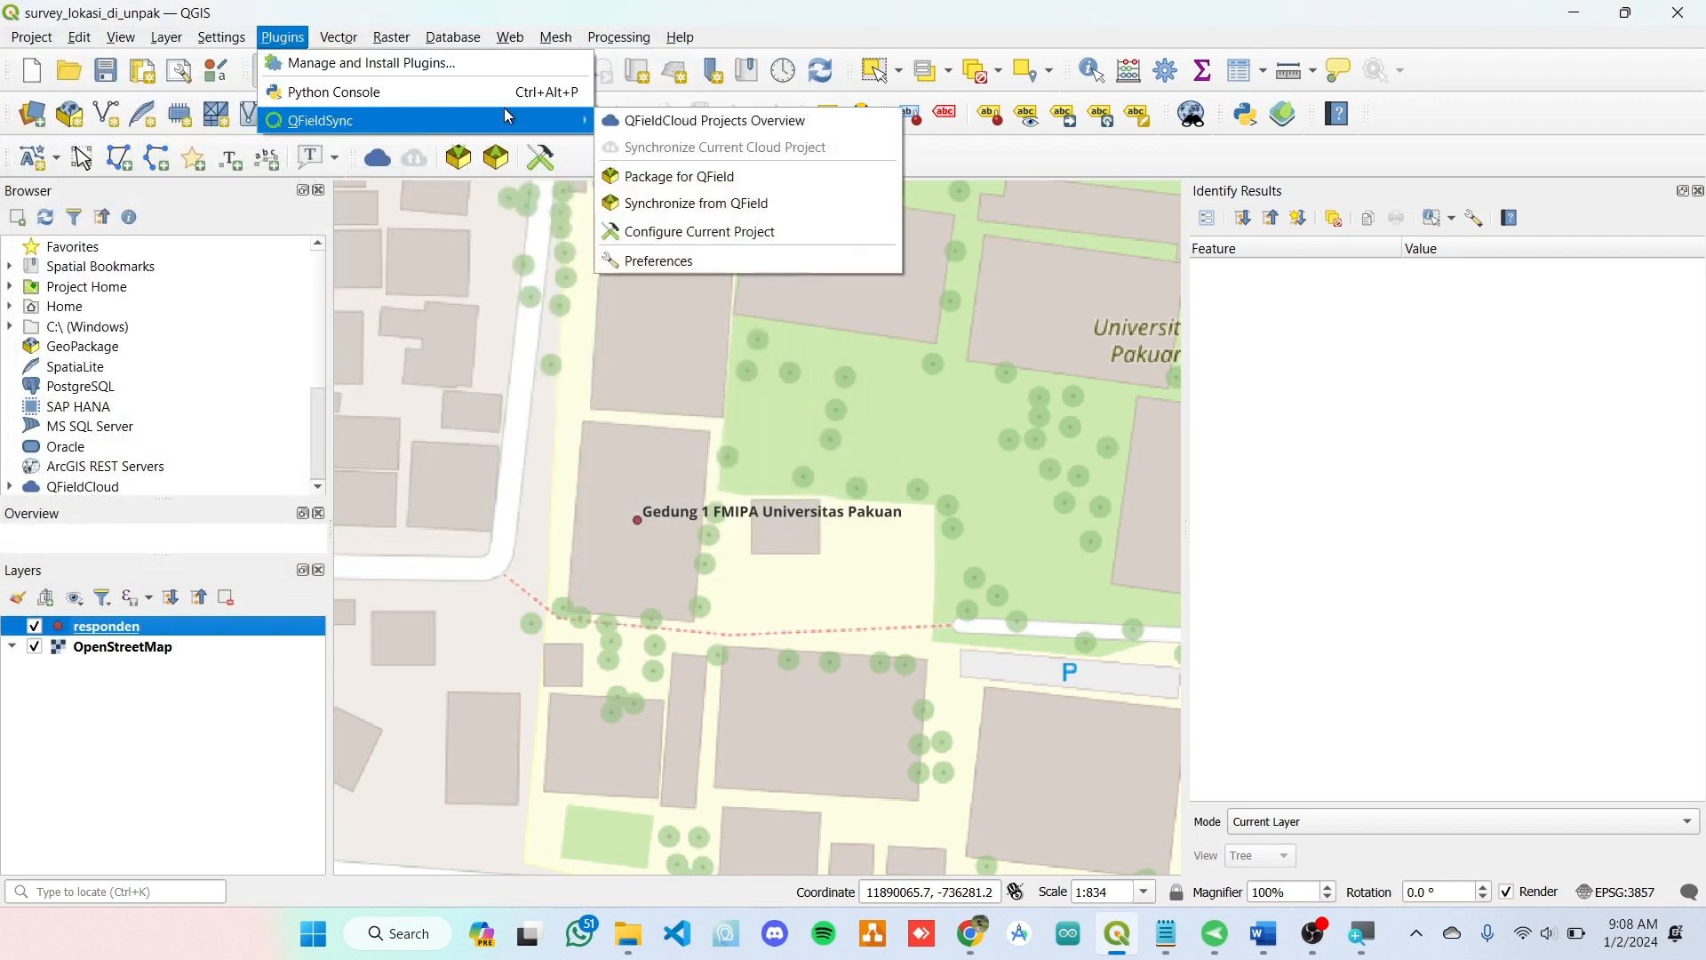
click(670, 122)
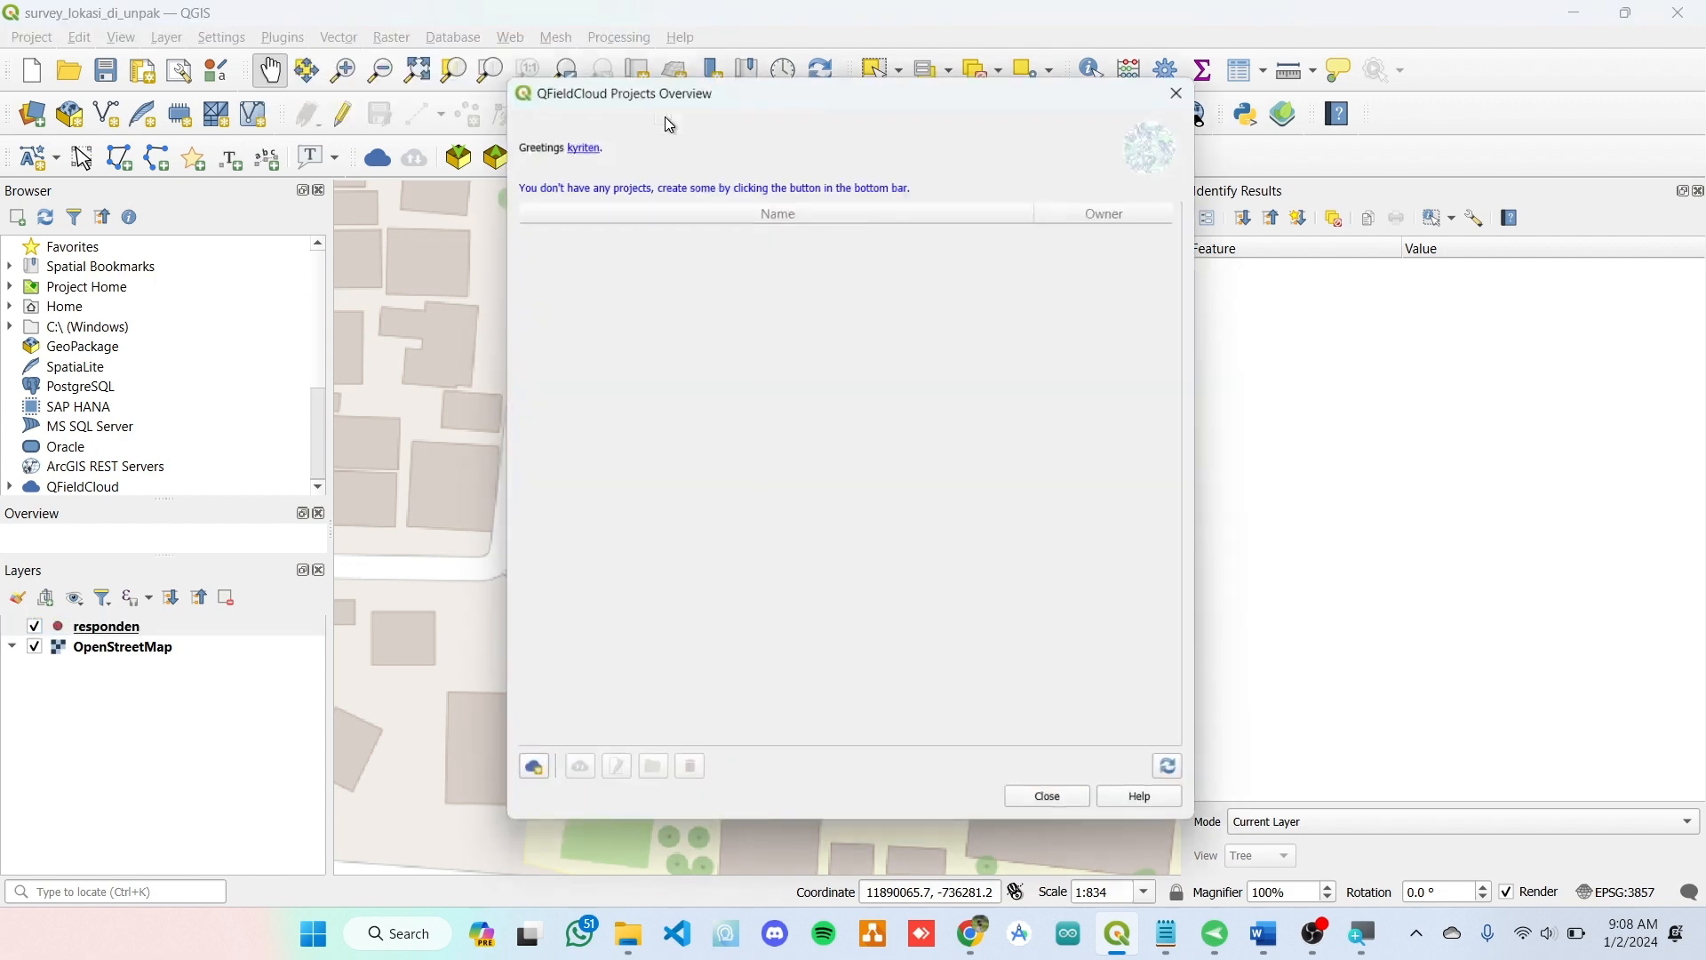
click(525, 780)
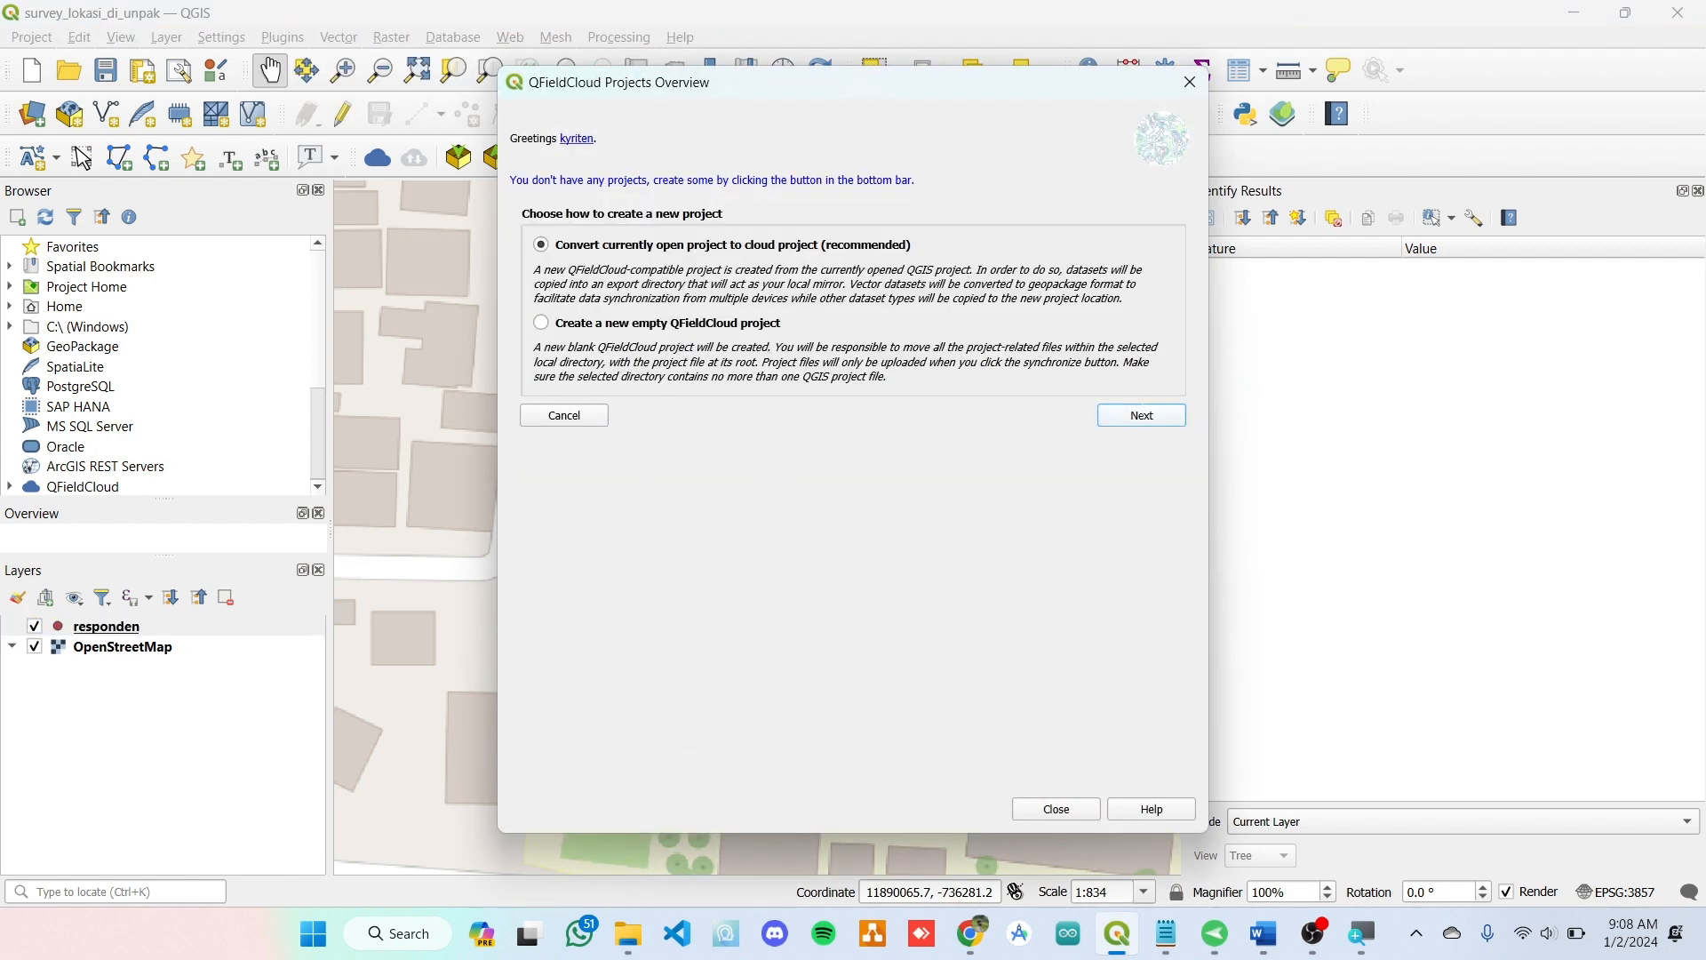
click(1143, 414)
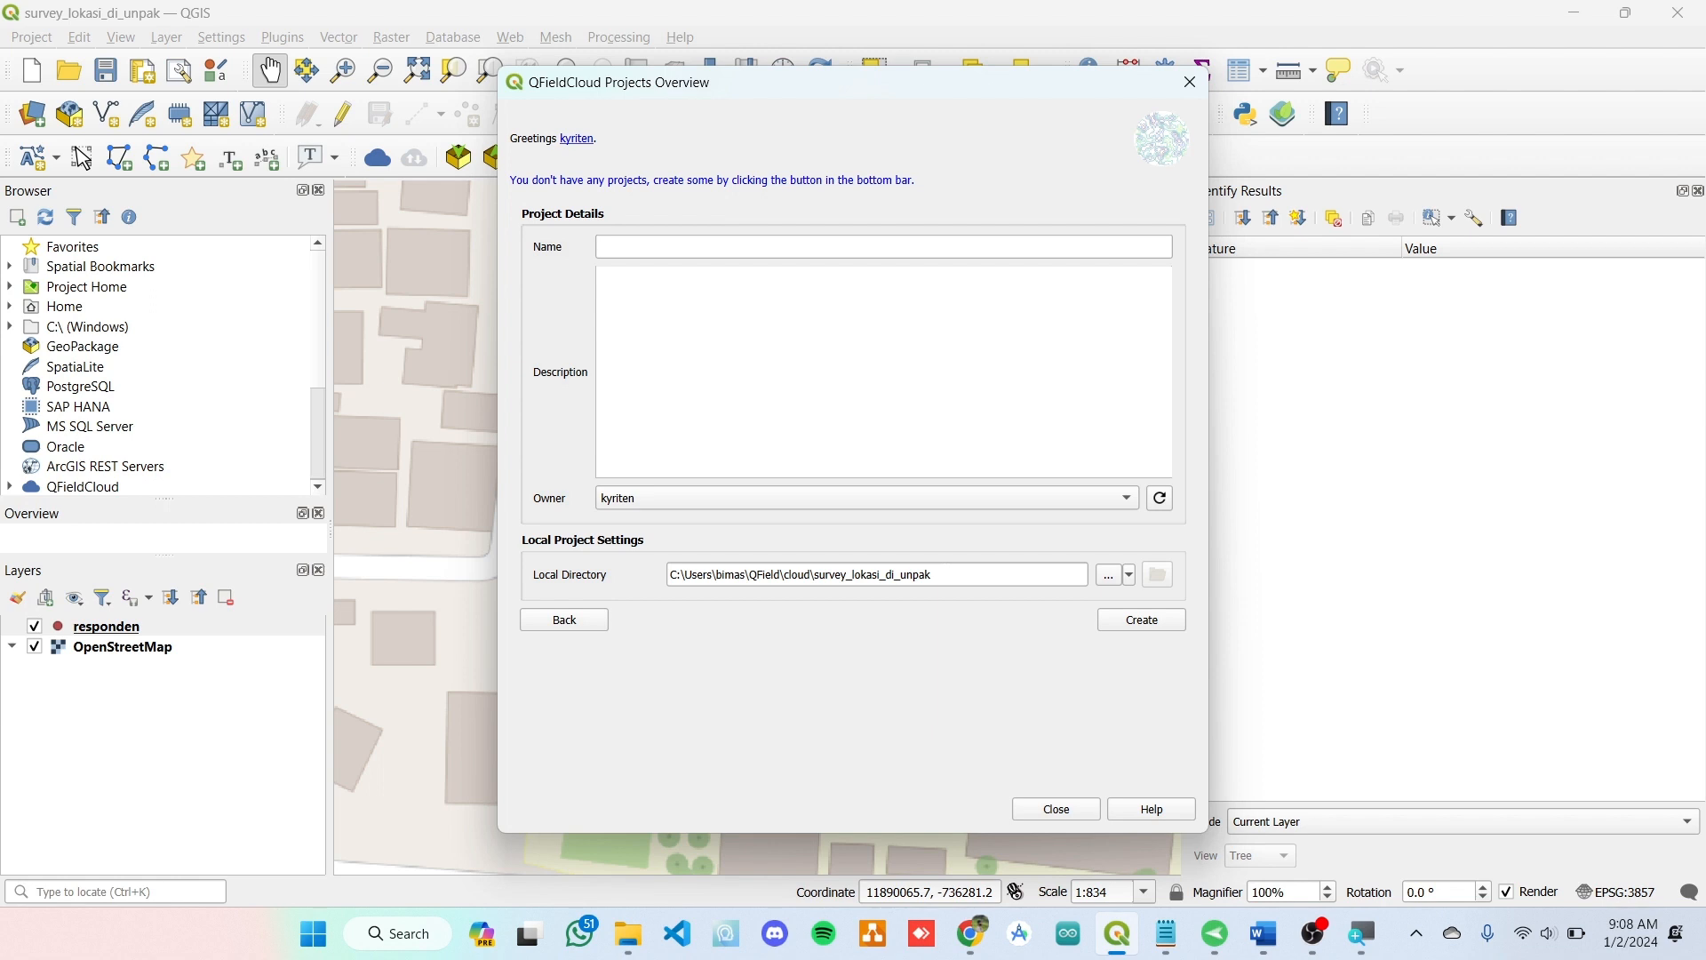
click(1132, 579)
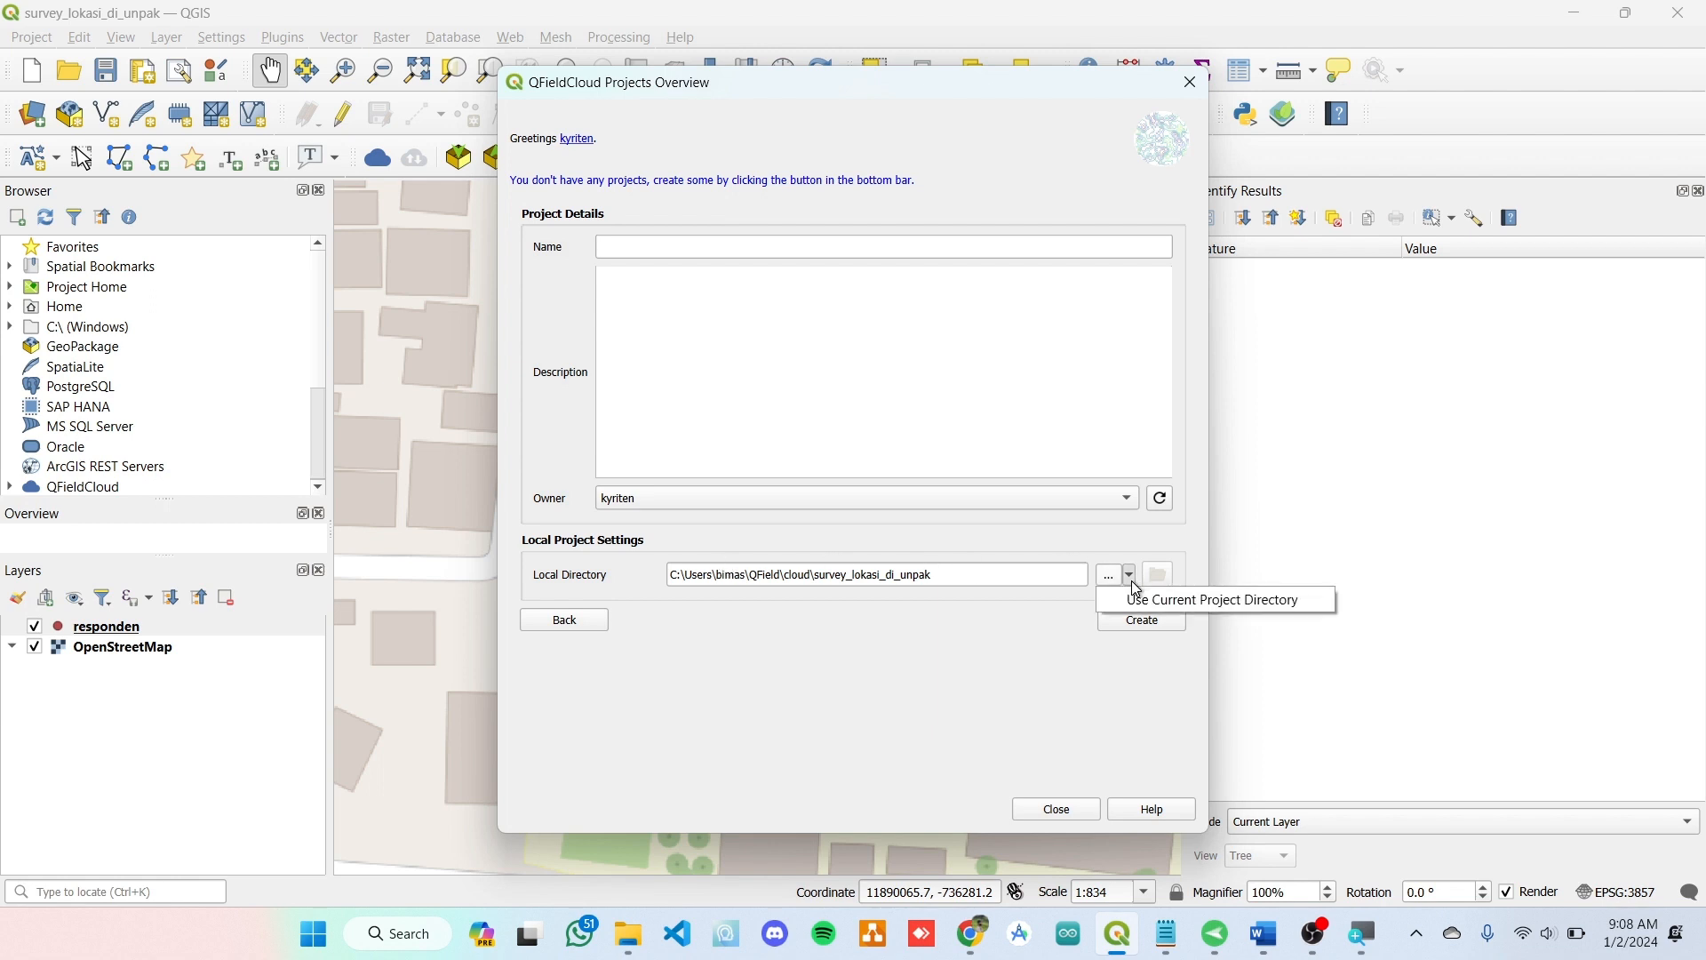
click(1164, 604)
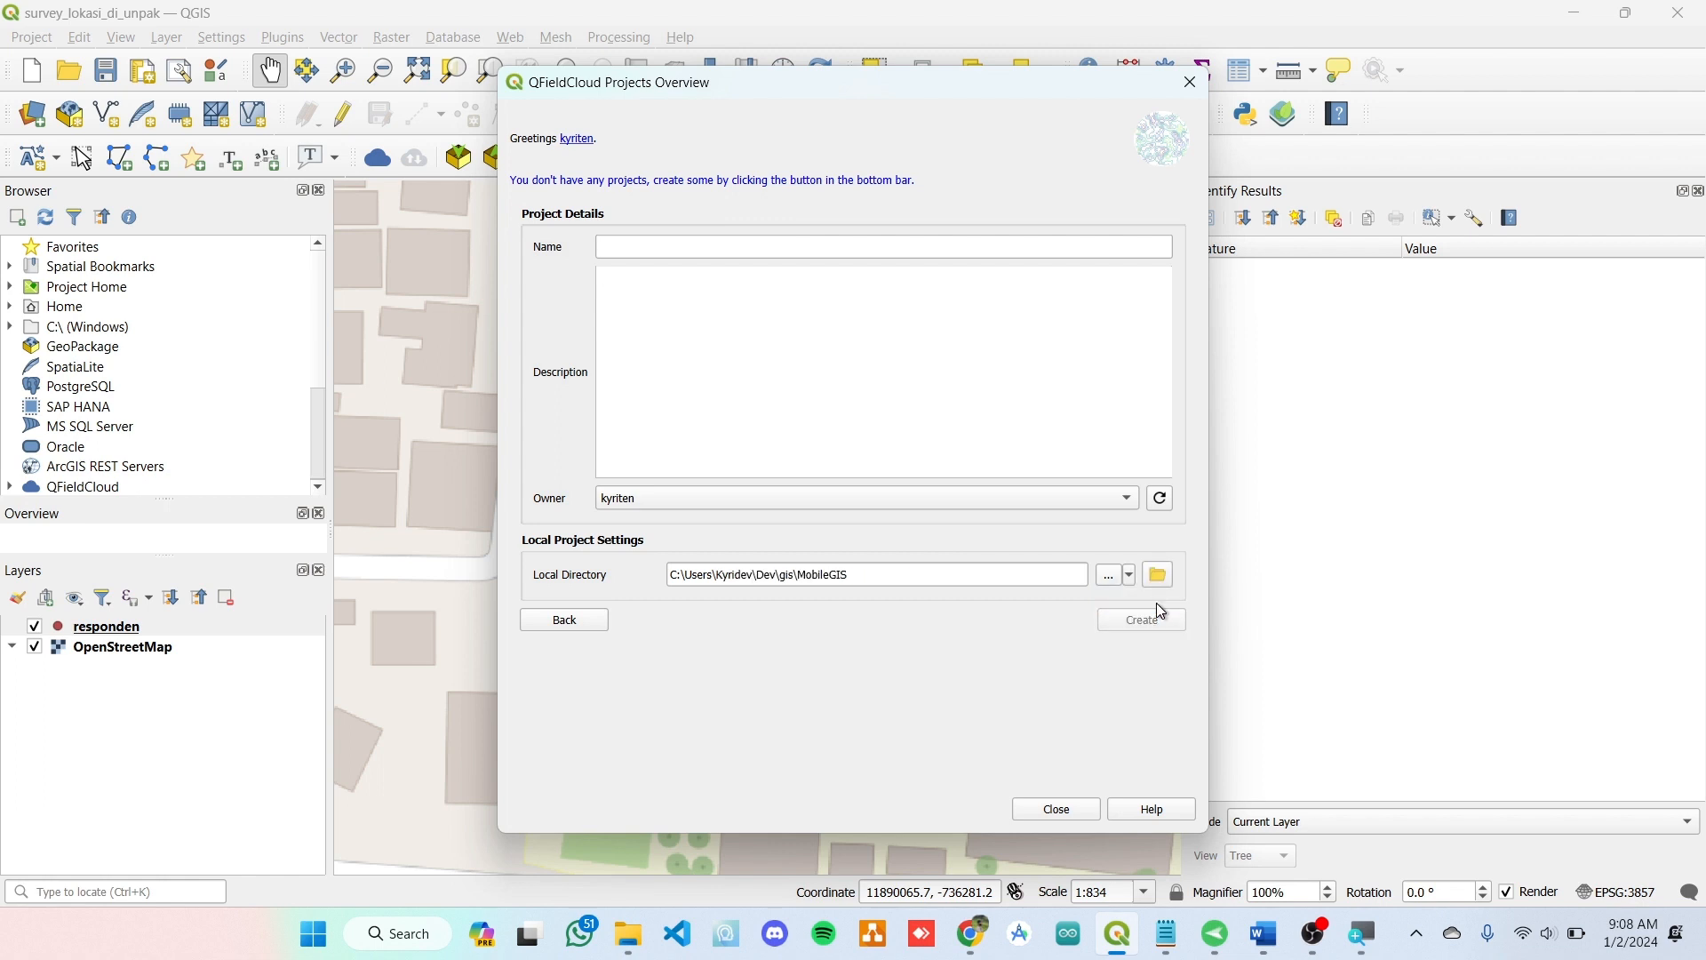
drag(853, 577, 645, 586)
key(ctrl+a)
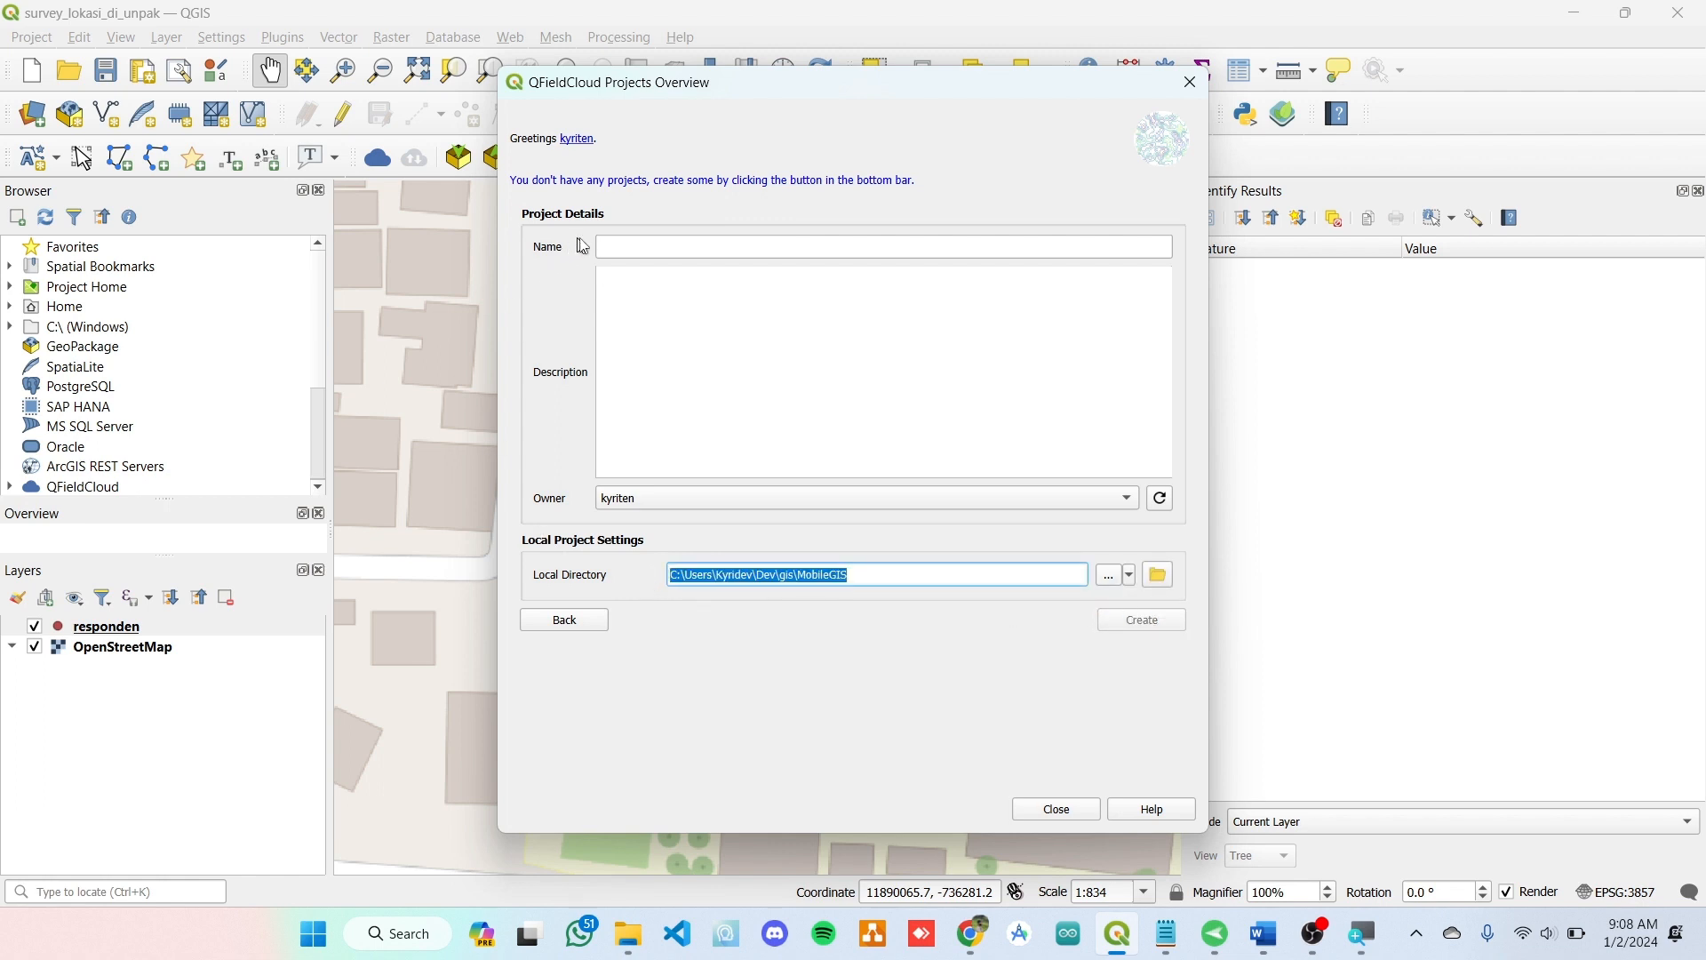
- Open the local MobileGIS folder and check the survey_lokasi_di_unpak.qgz project file in it
click(647, 247)
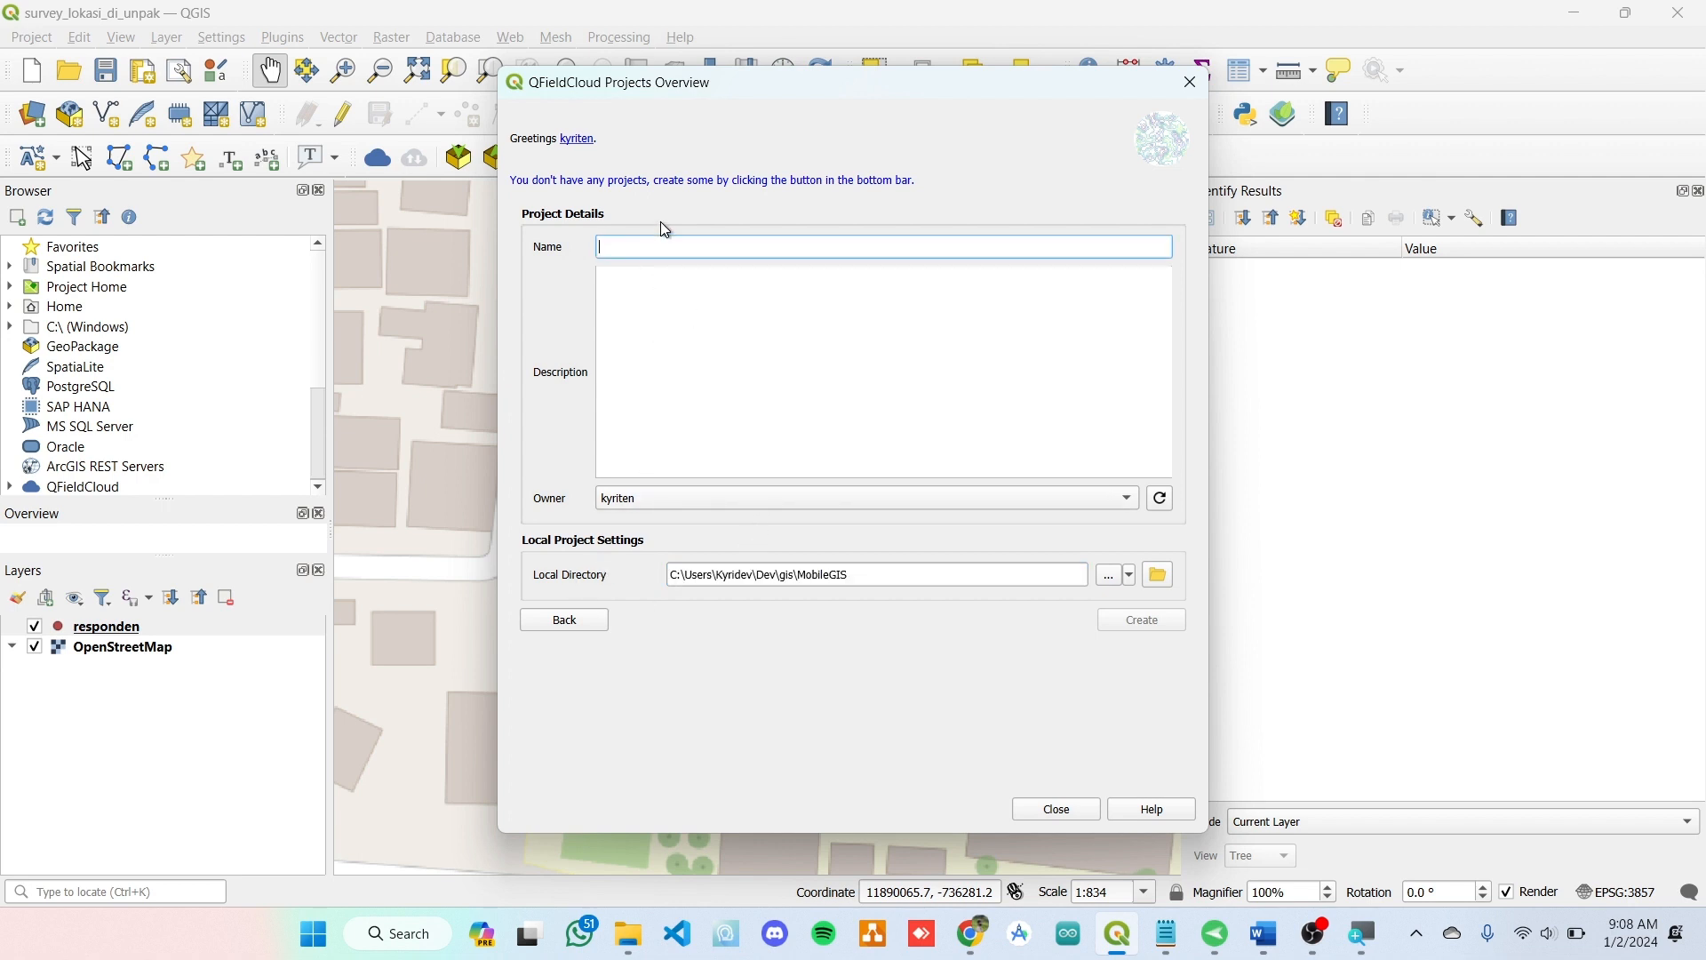
click(1161, 579)
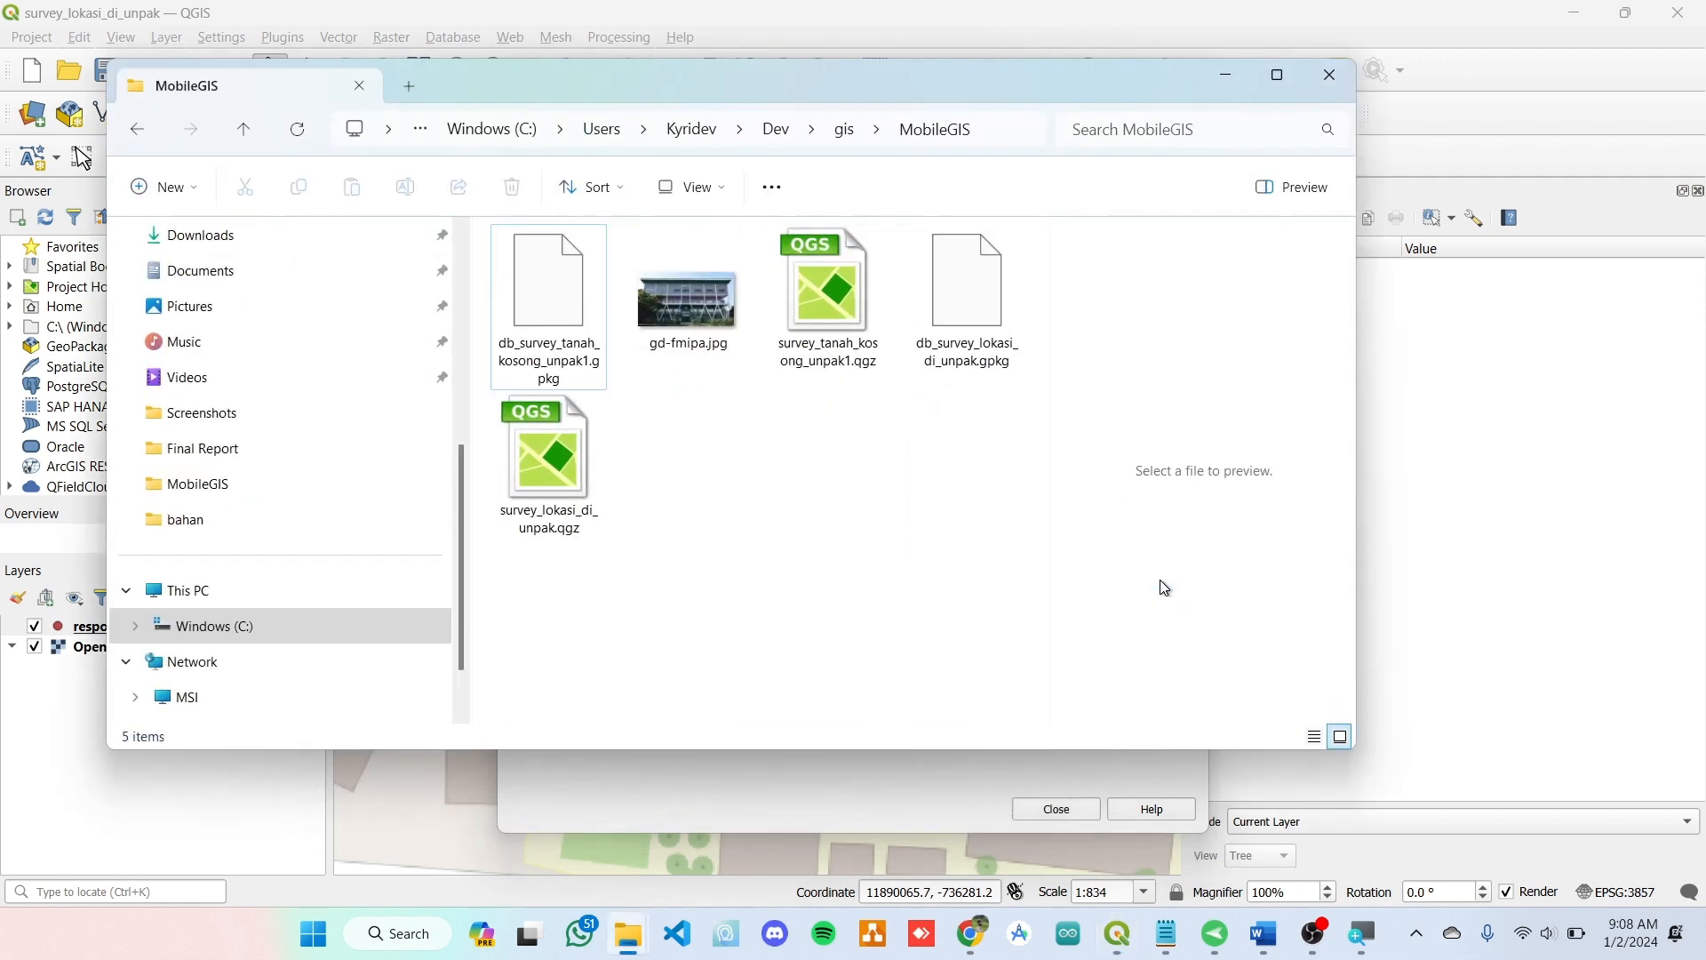
click(558, 480)
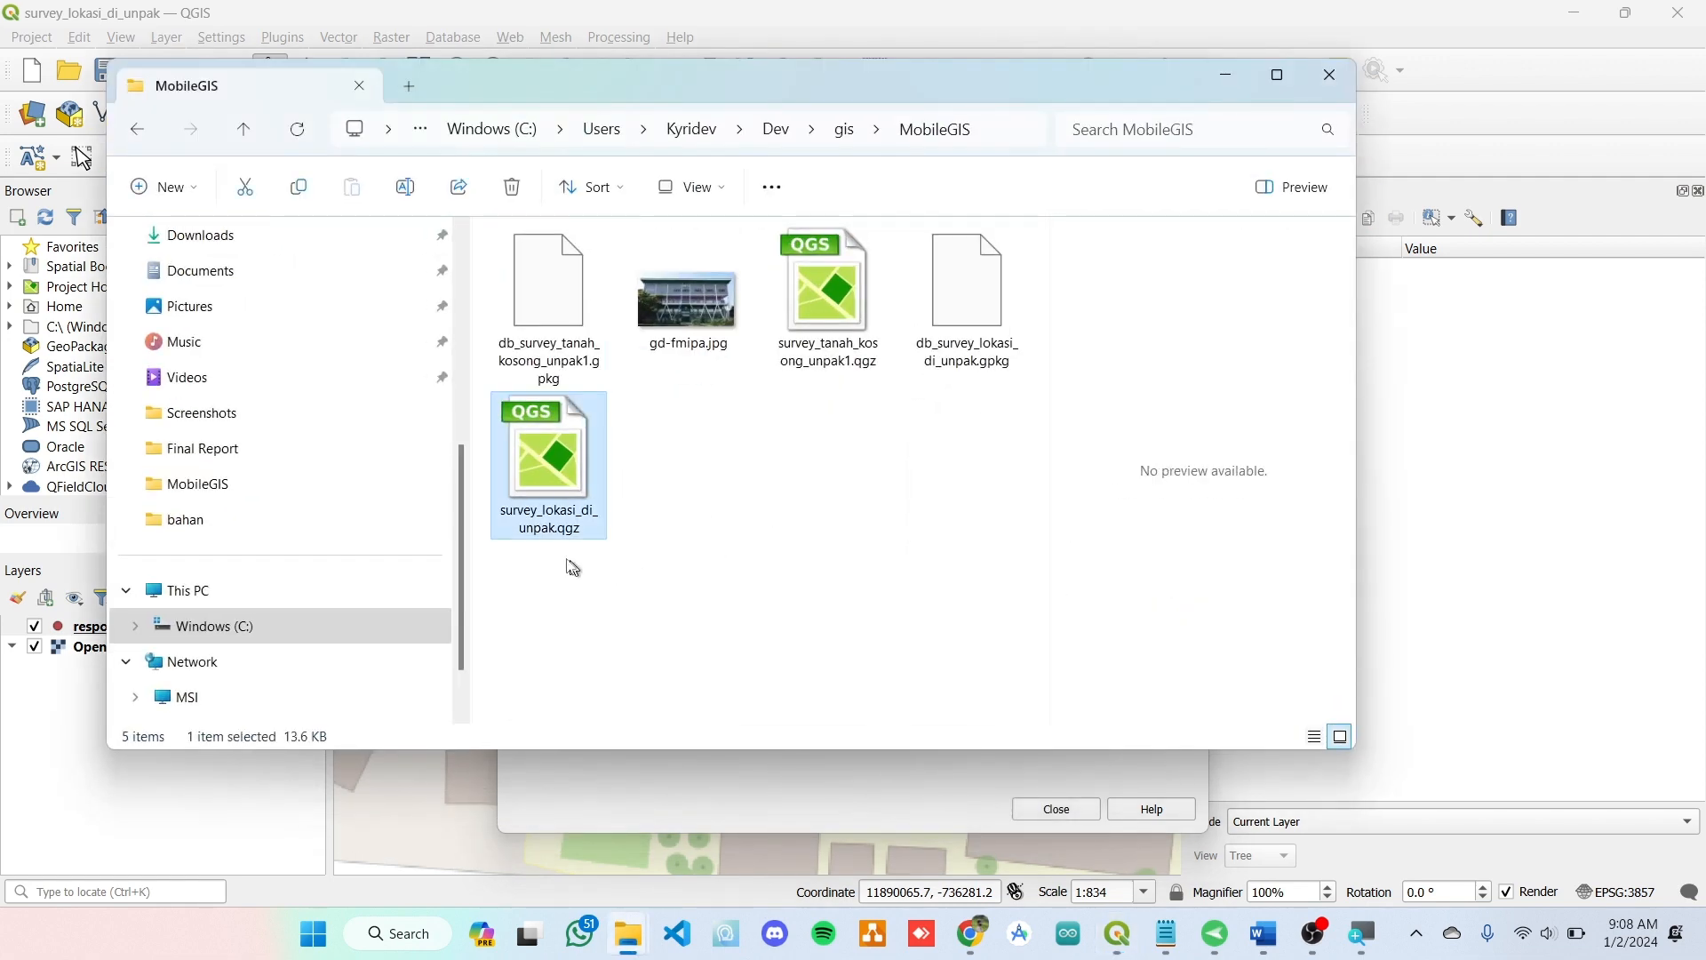
double_click(569, 459)
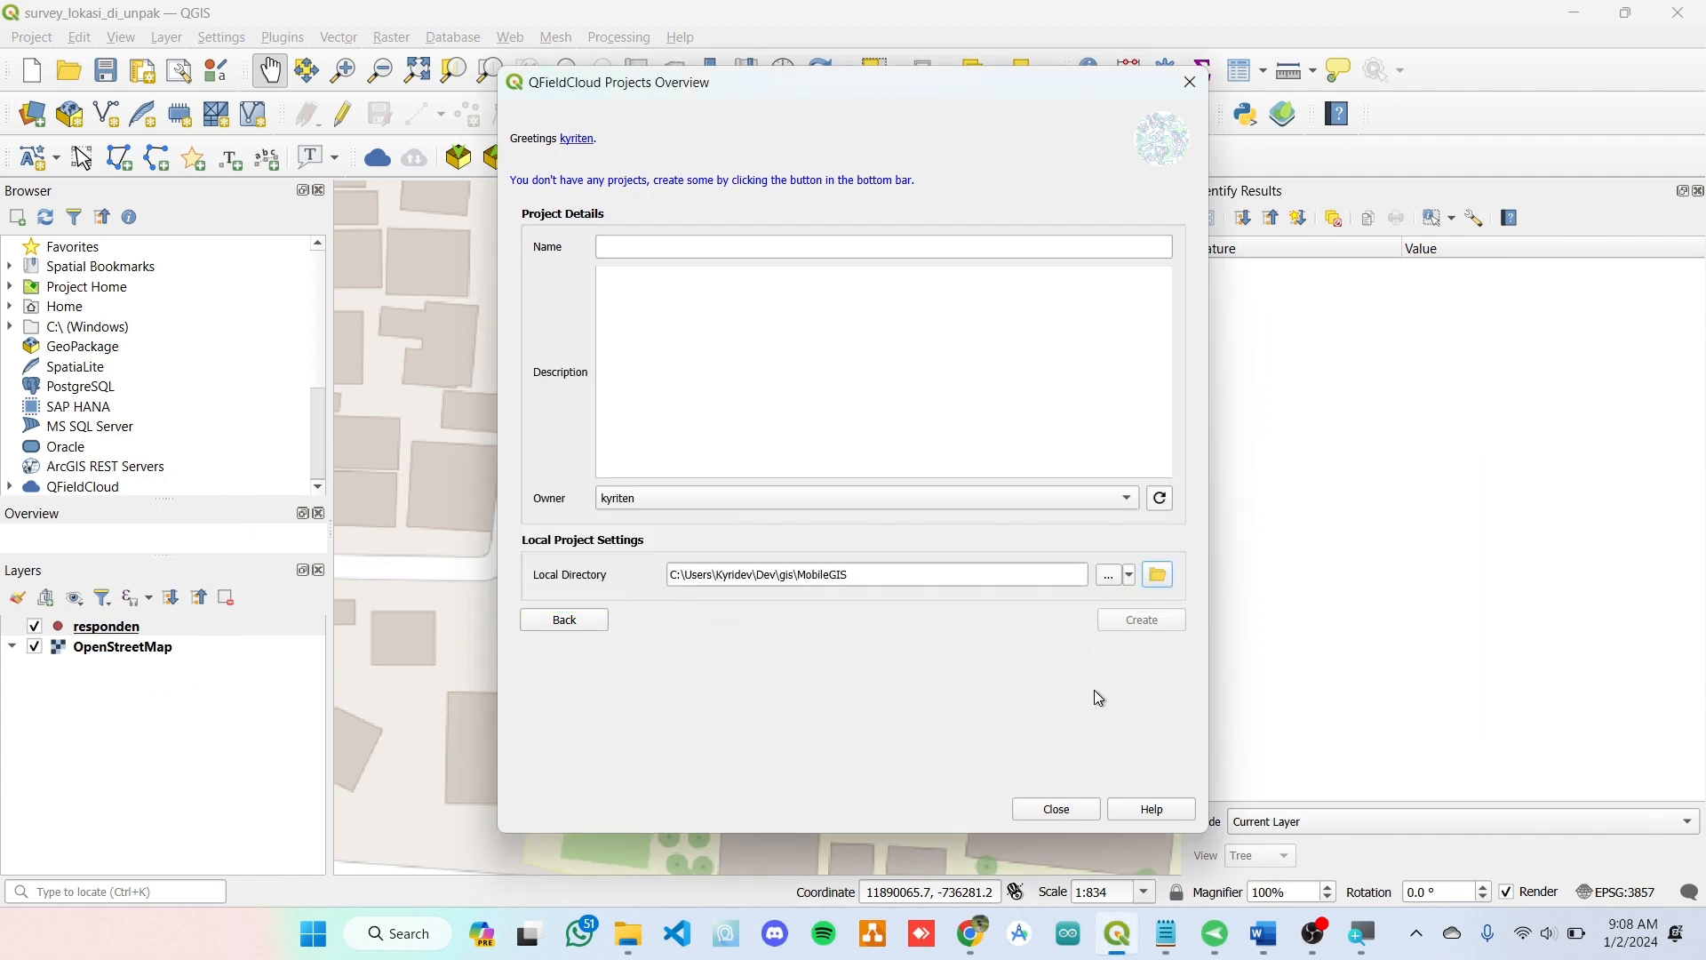
- Name the cloud project survey_lokasi_di_unpak and set its local directory to a survey_lokasi_di_unpak subfolder of MobileGIS
click(786, 249)
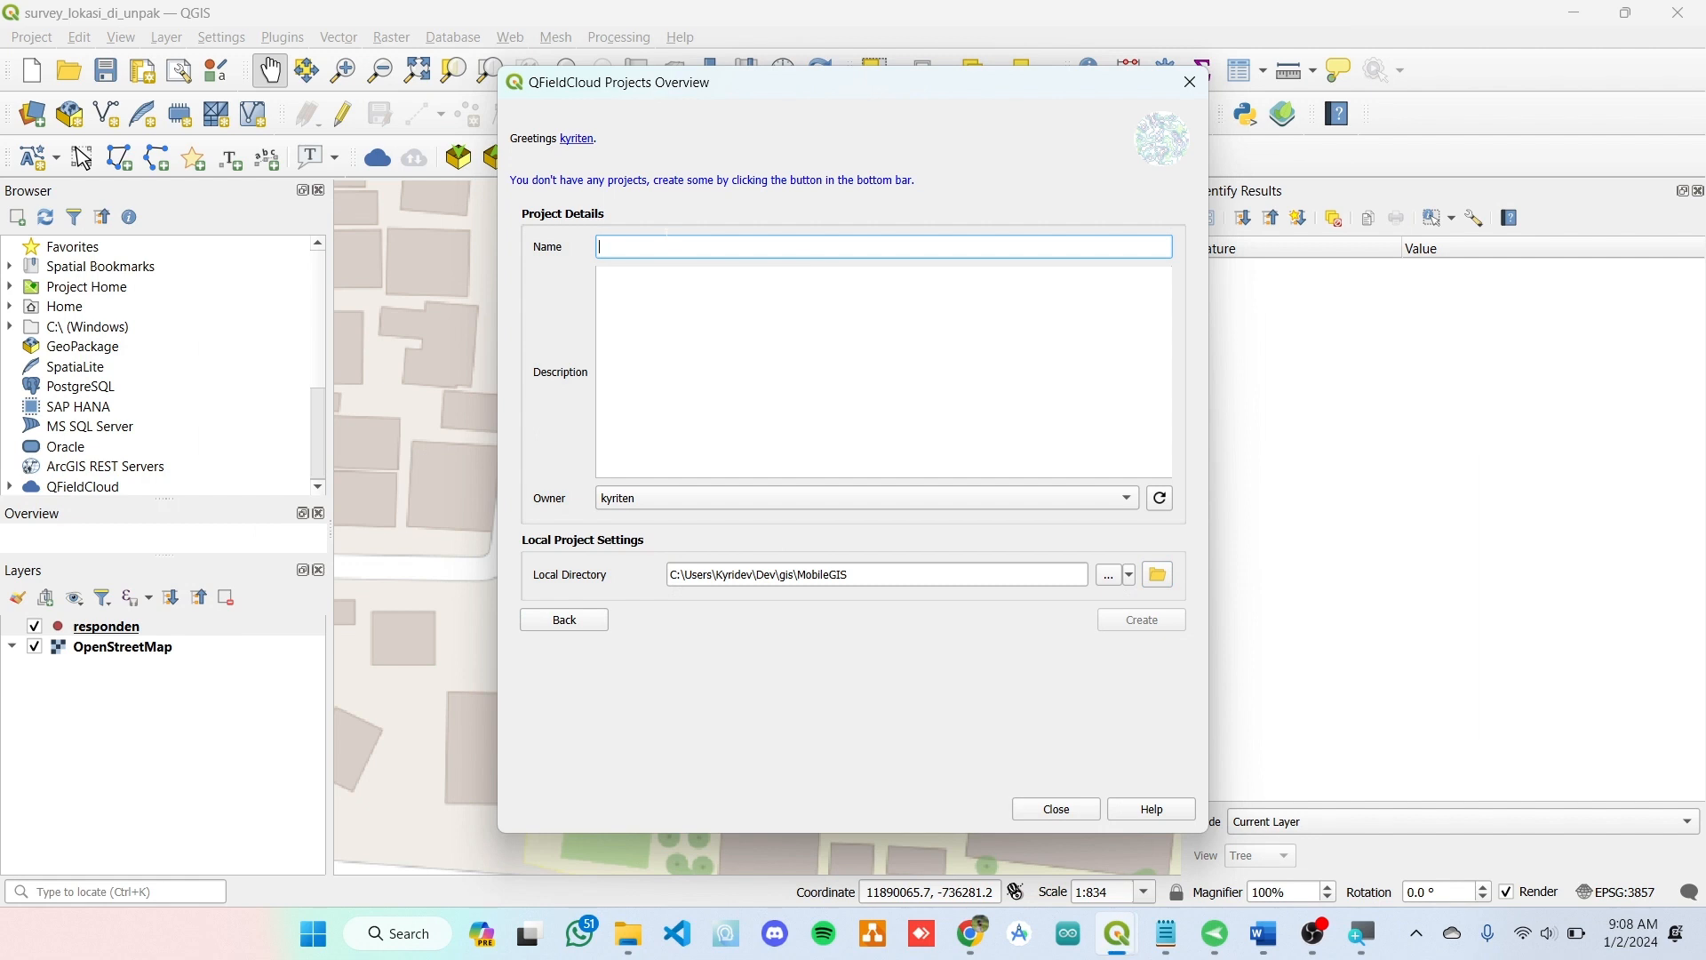
text(survey_lokasi_di_unpak)
click(733, 354)
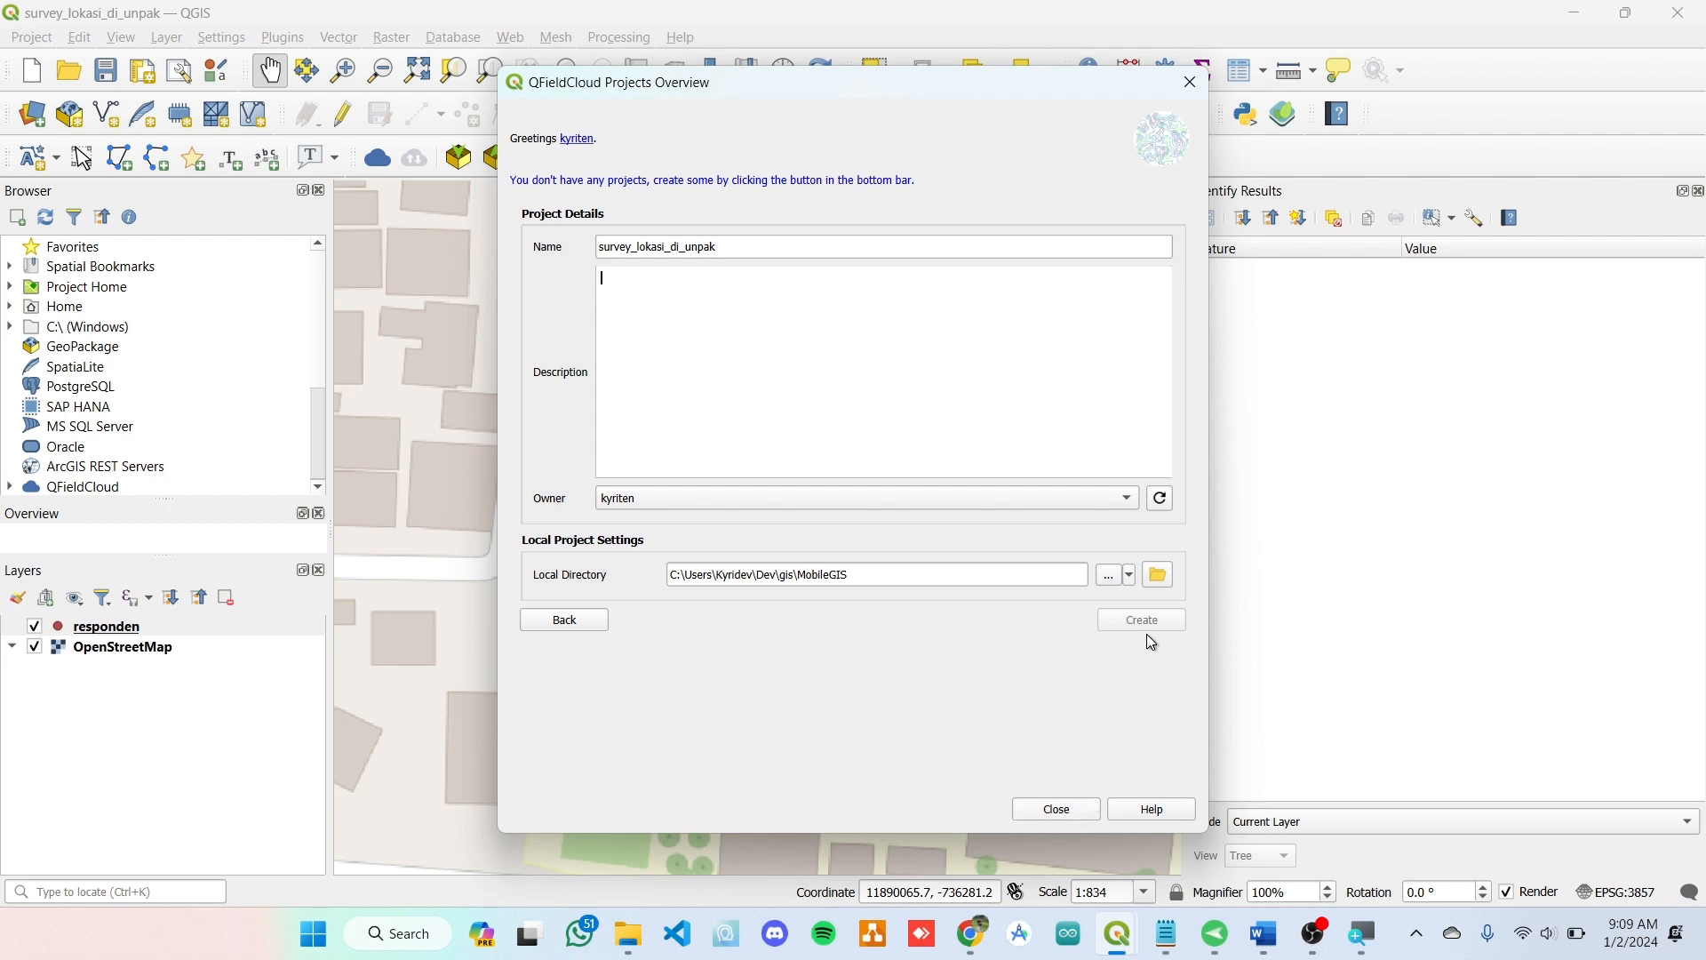
click(964, 573)
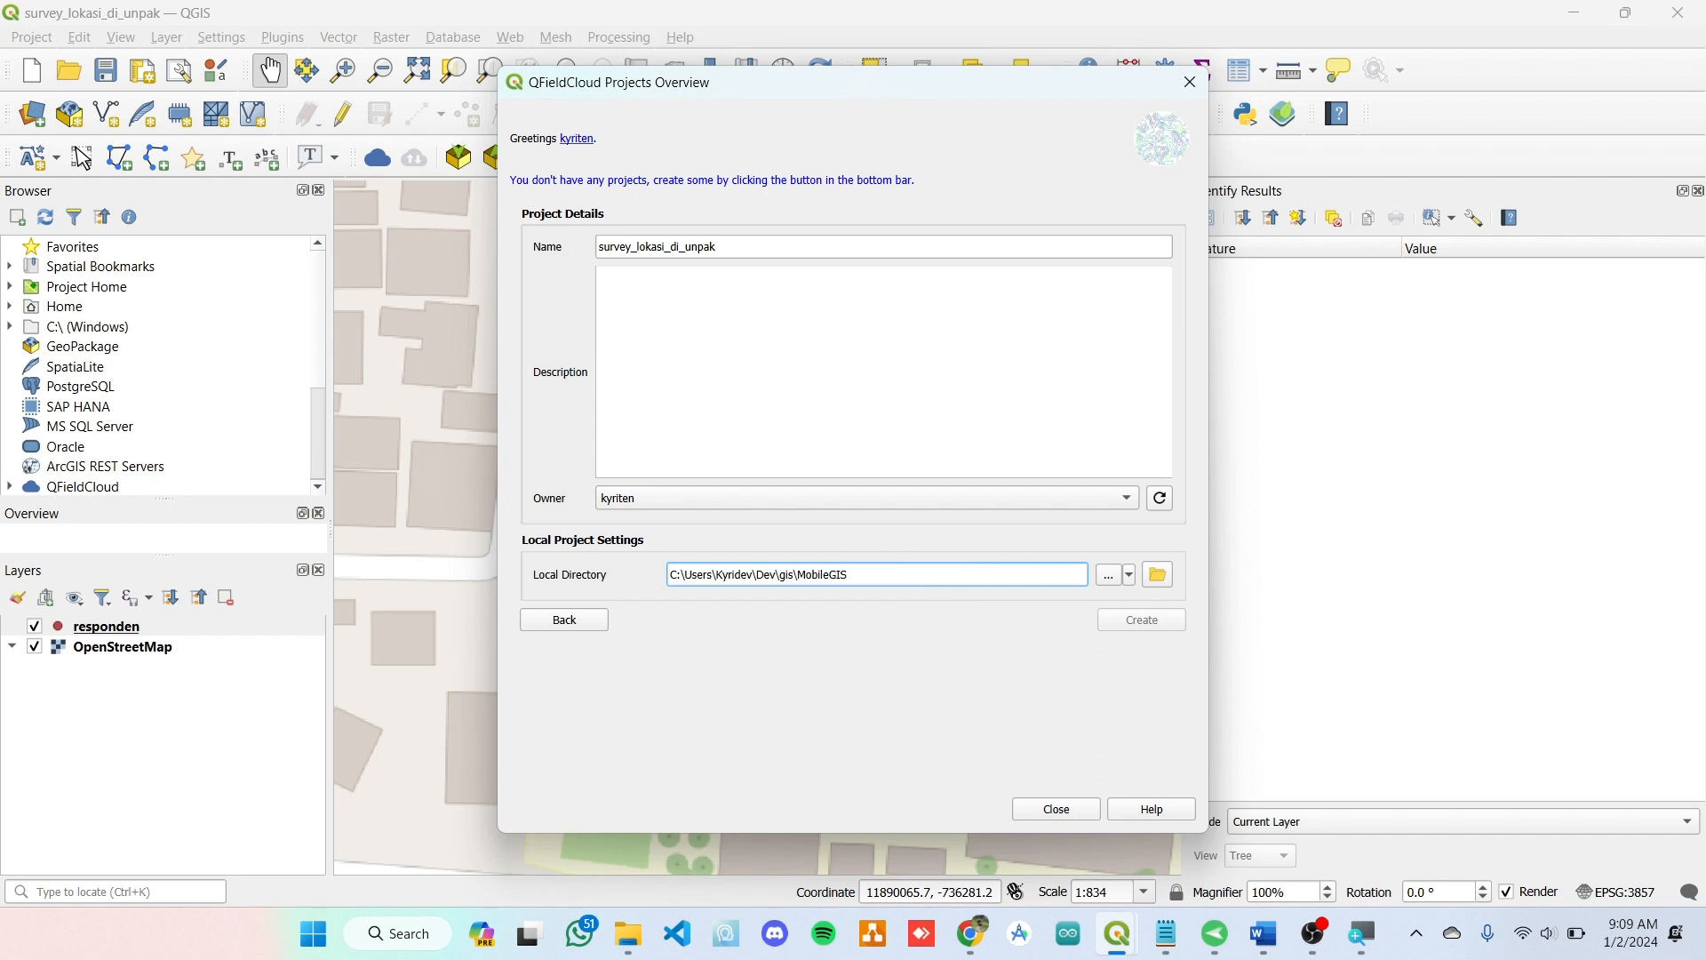
text(\survey_lokasi_di_unpak)
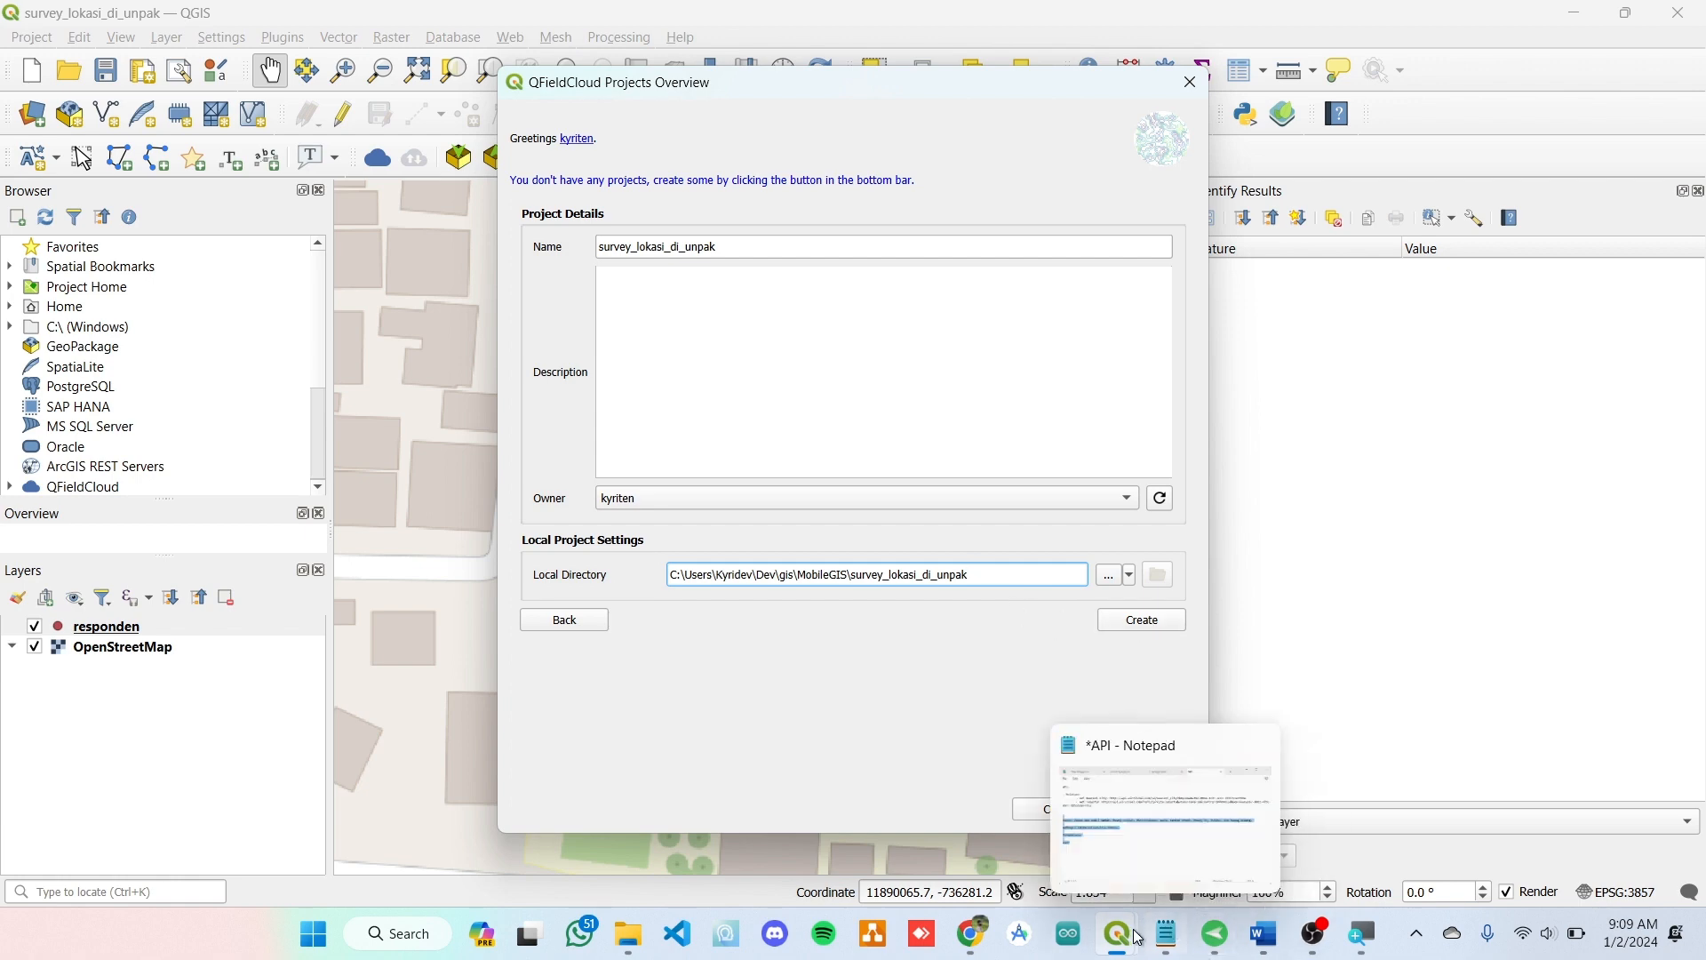
- Switch to the Word guide, examine its example of the cloud project name and local directory, and return to QGIS
click(1264, 934)
scroll(1022, 573, down, 1)
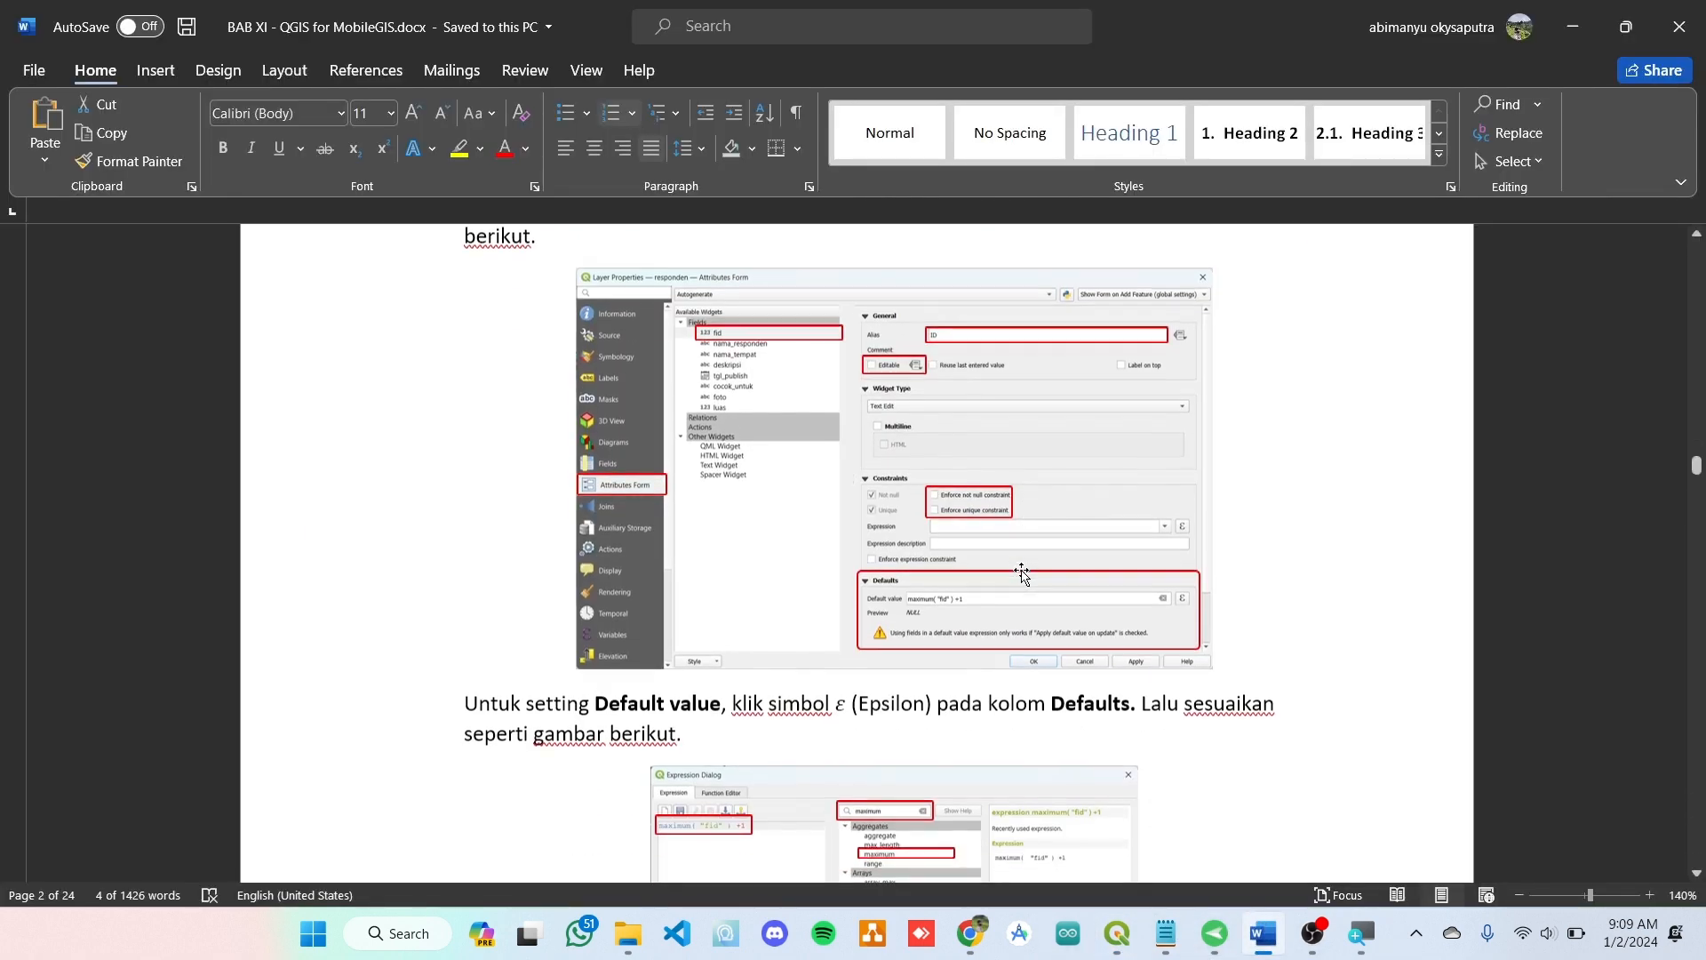
scroll(1022, 573, down, 20)
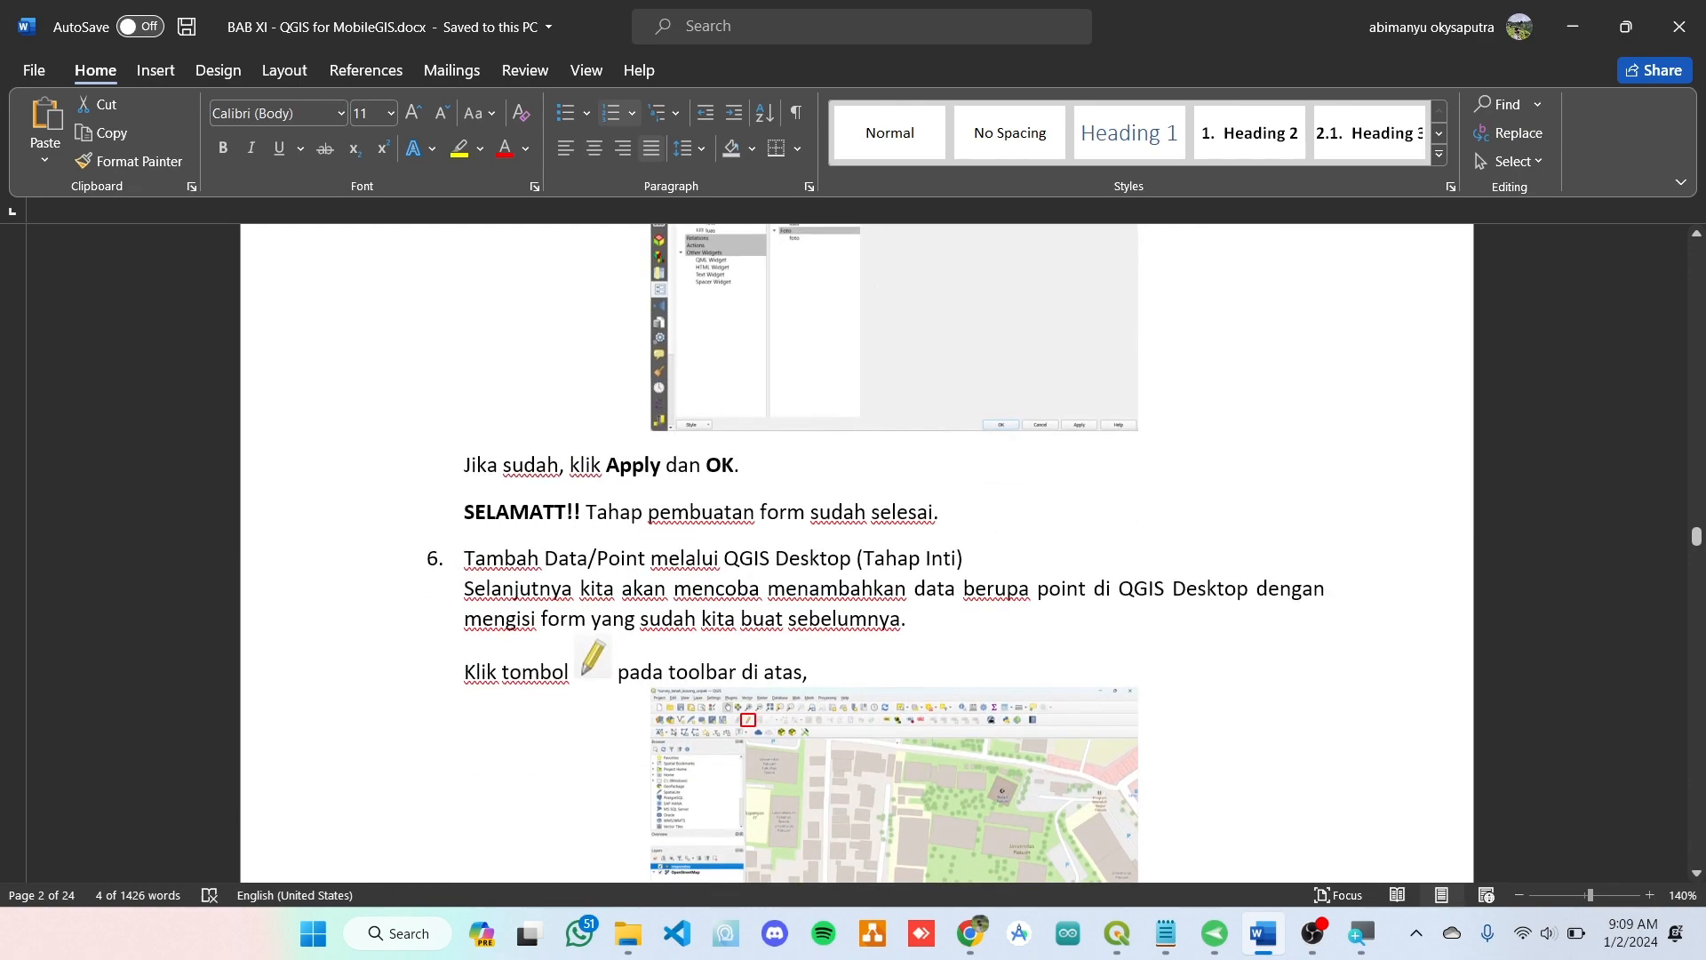
scroll(1022, 573, down, 15)
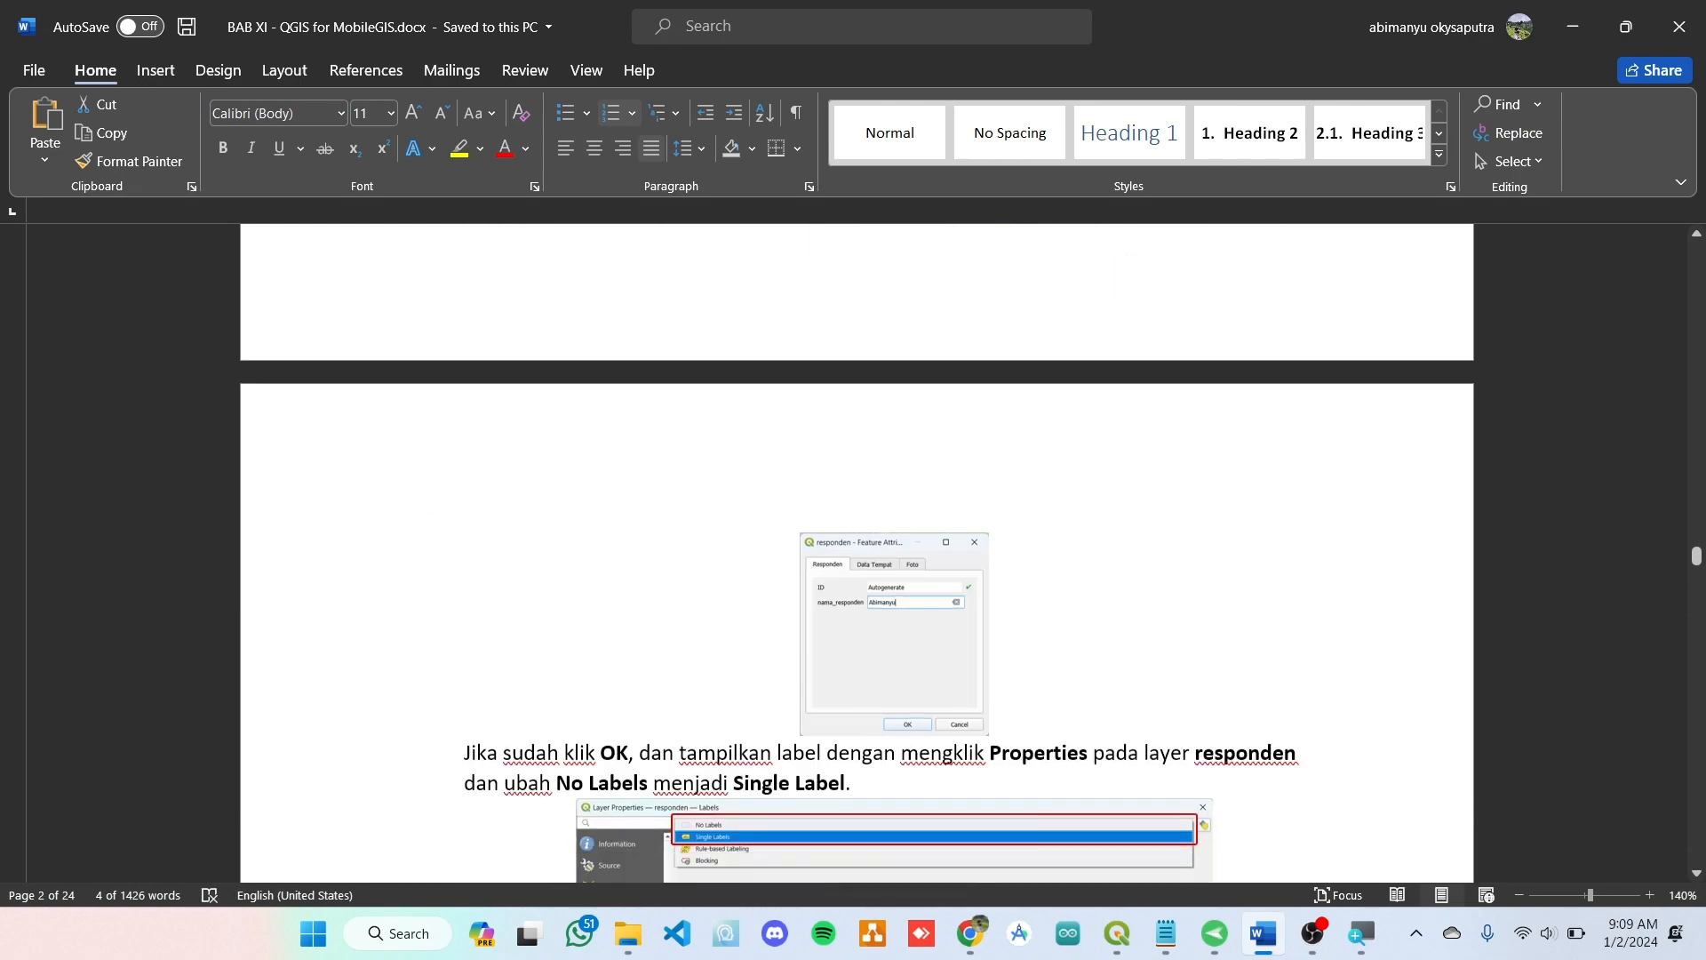
scroll(1022, 573, down, 15)
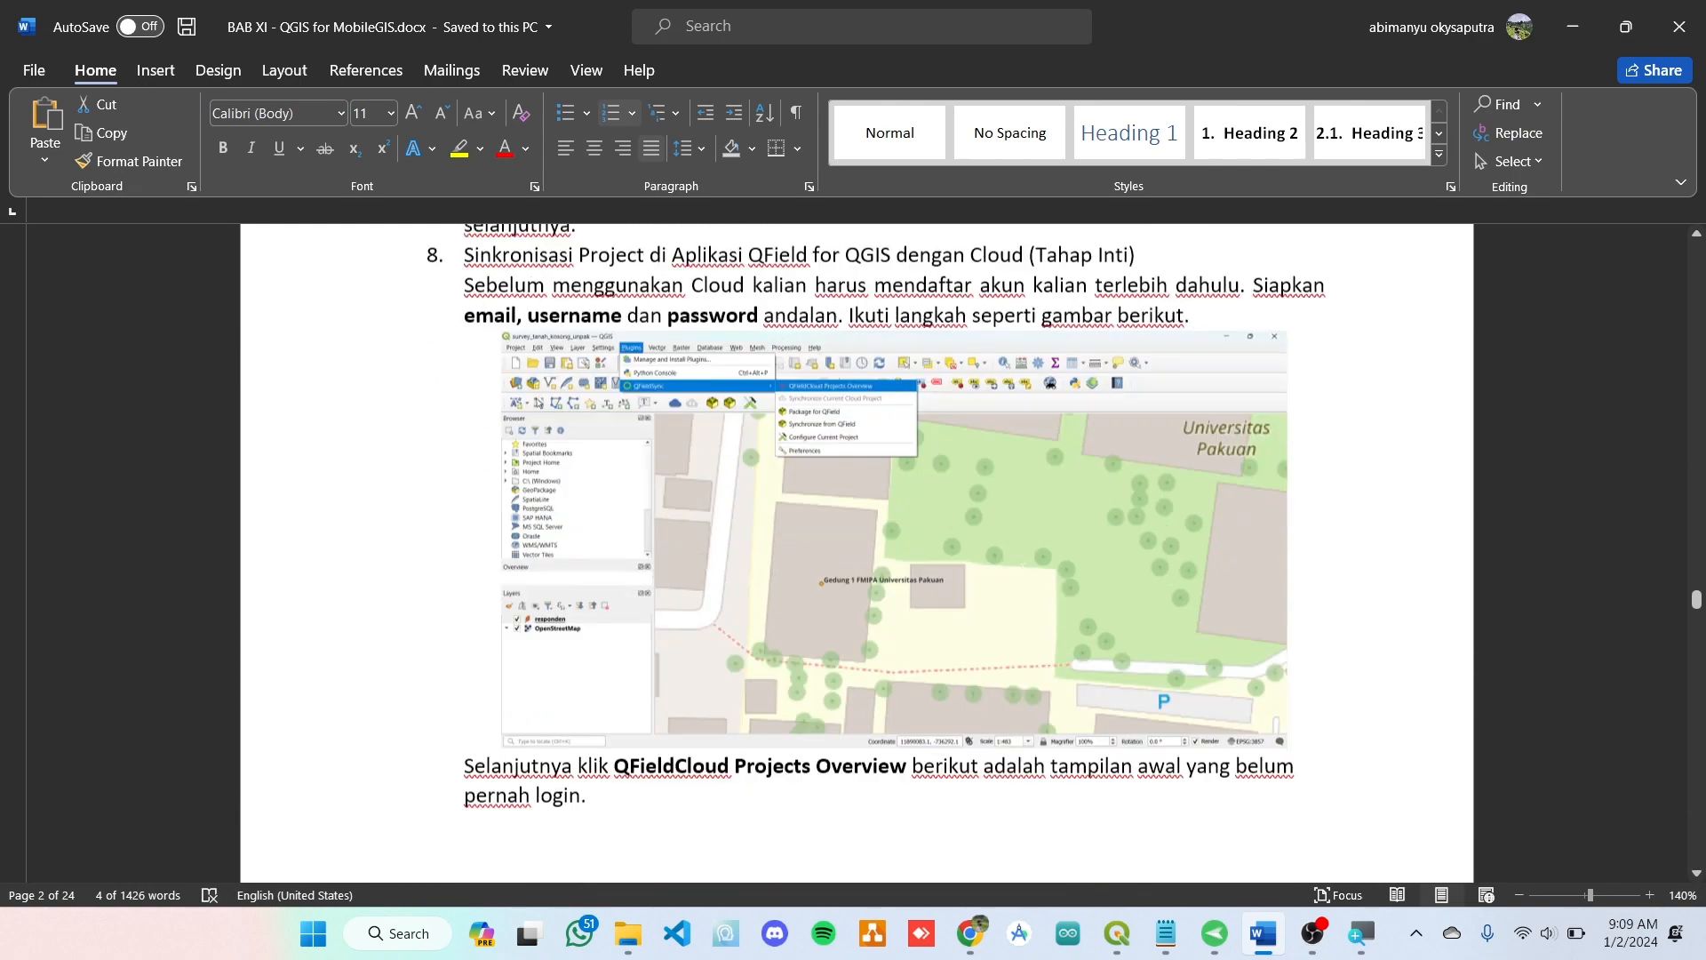
scroll(1021, 573, down, 15)
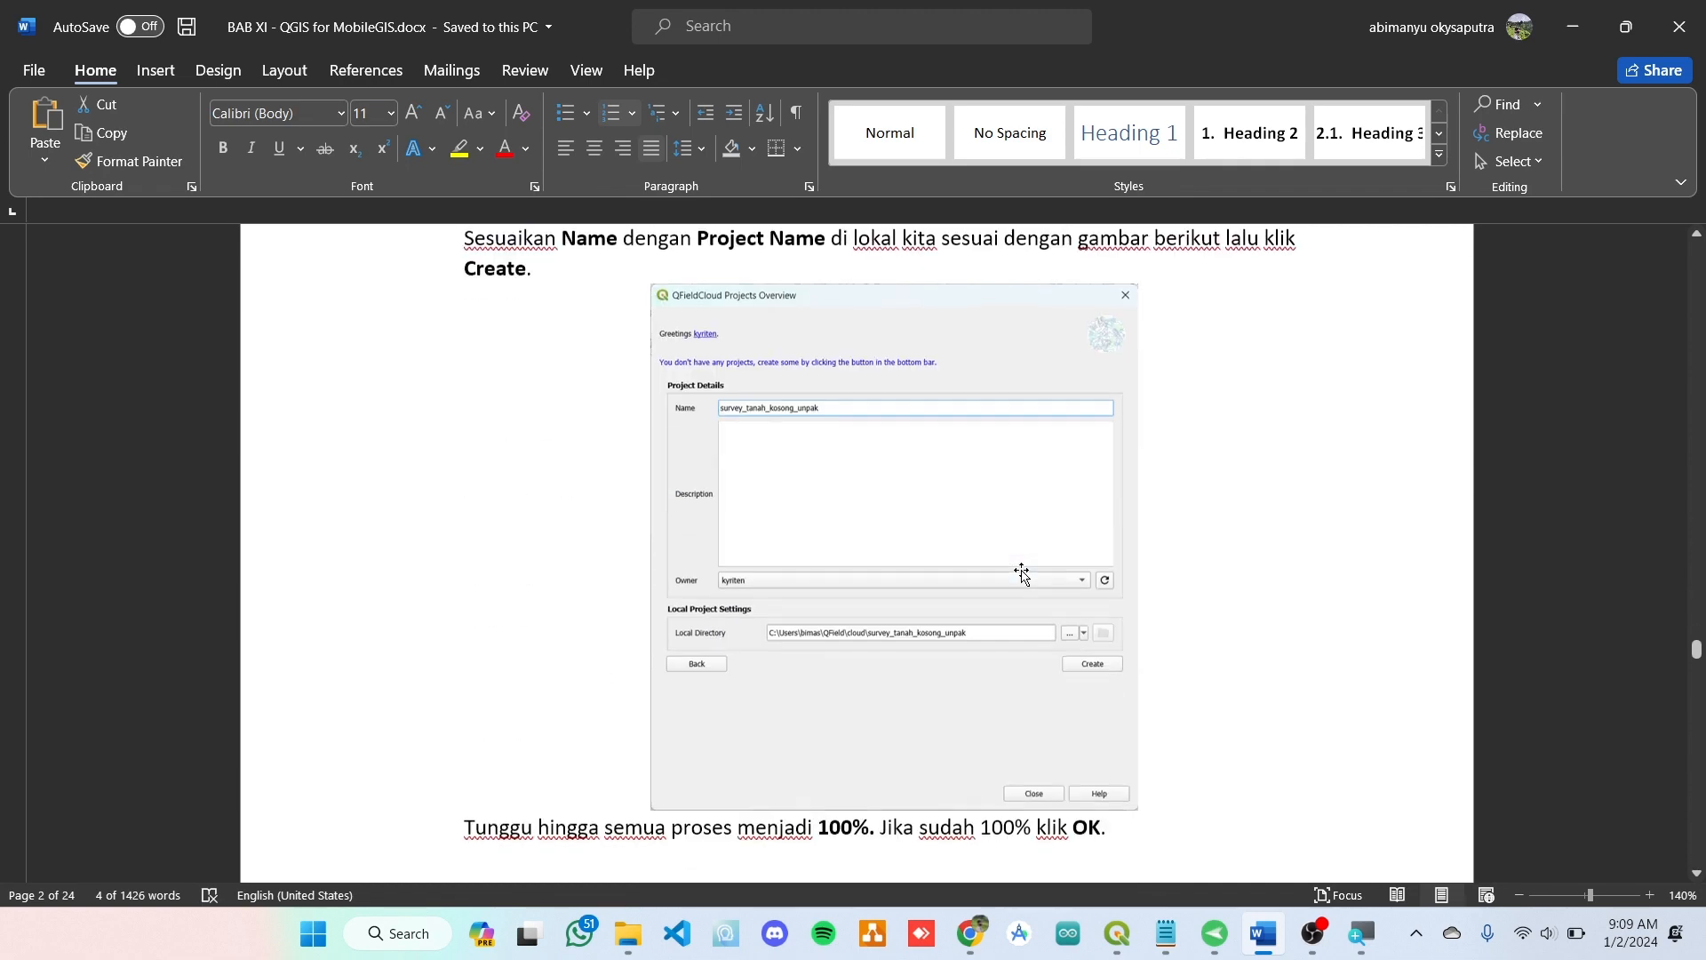
scroll(1022, 573, down, 3)
ctrl+scroll(1022, 573, up, 9)
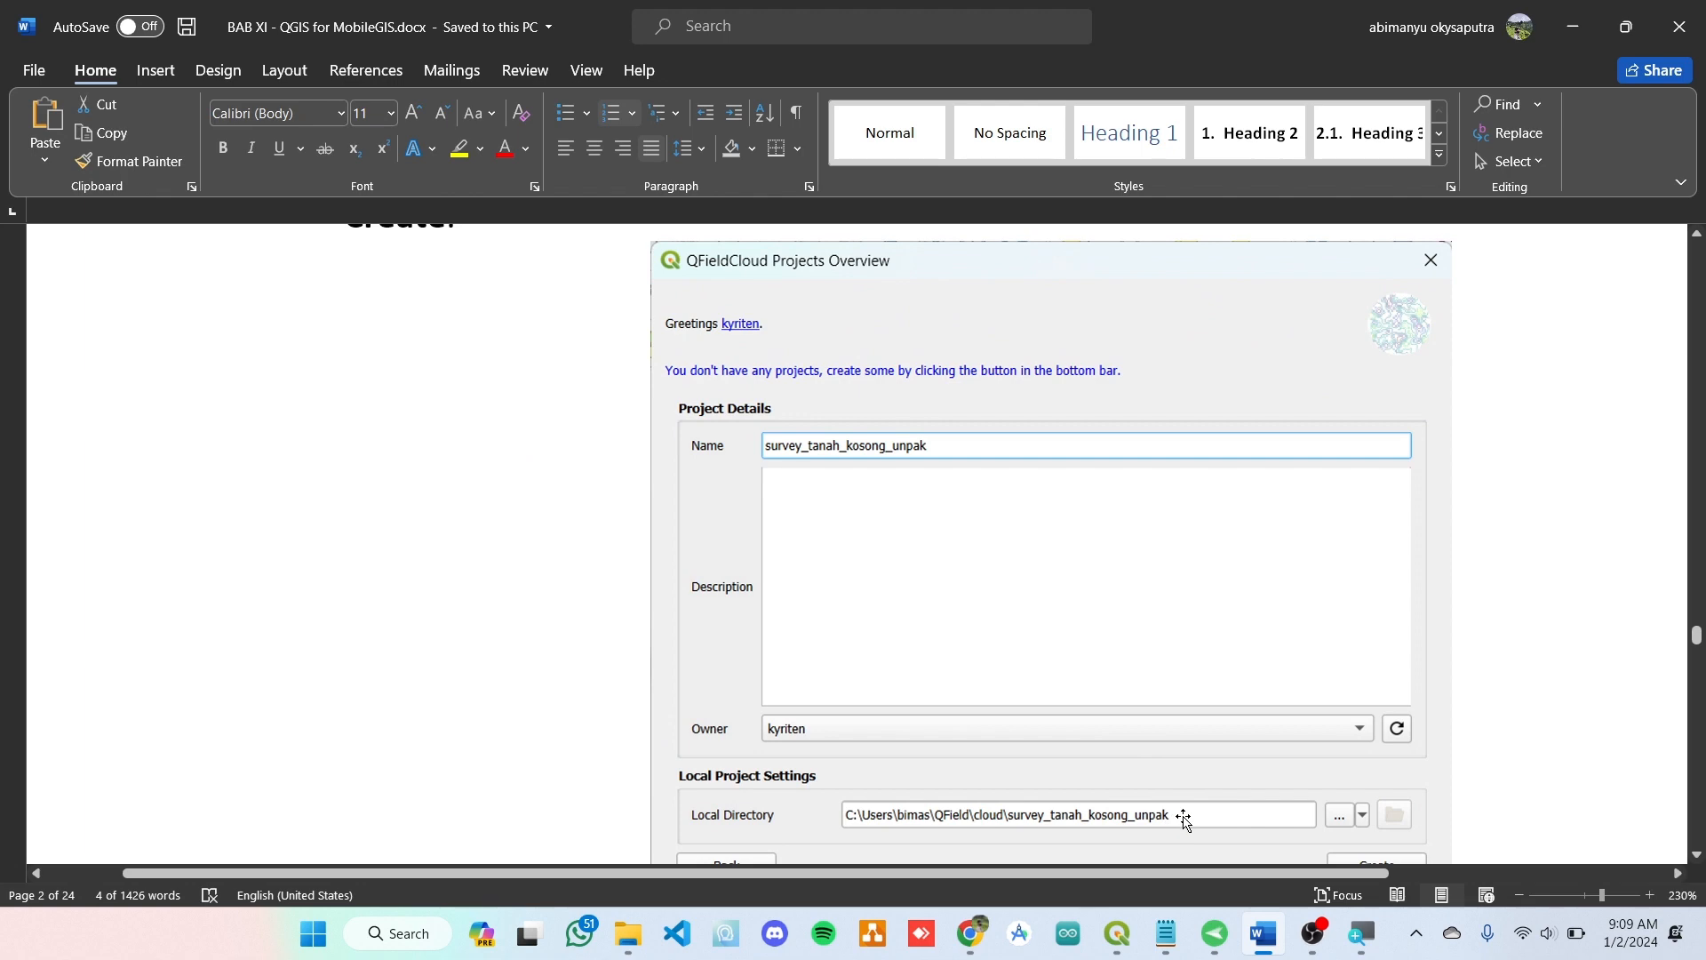
key(alt+Tab)
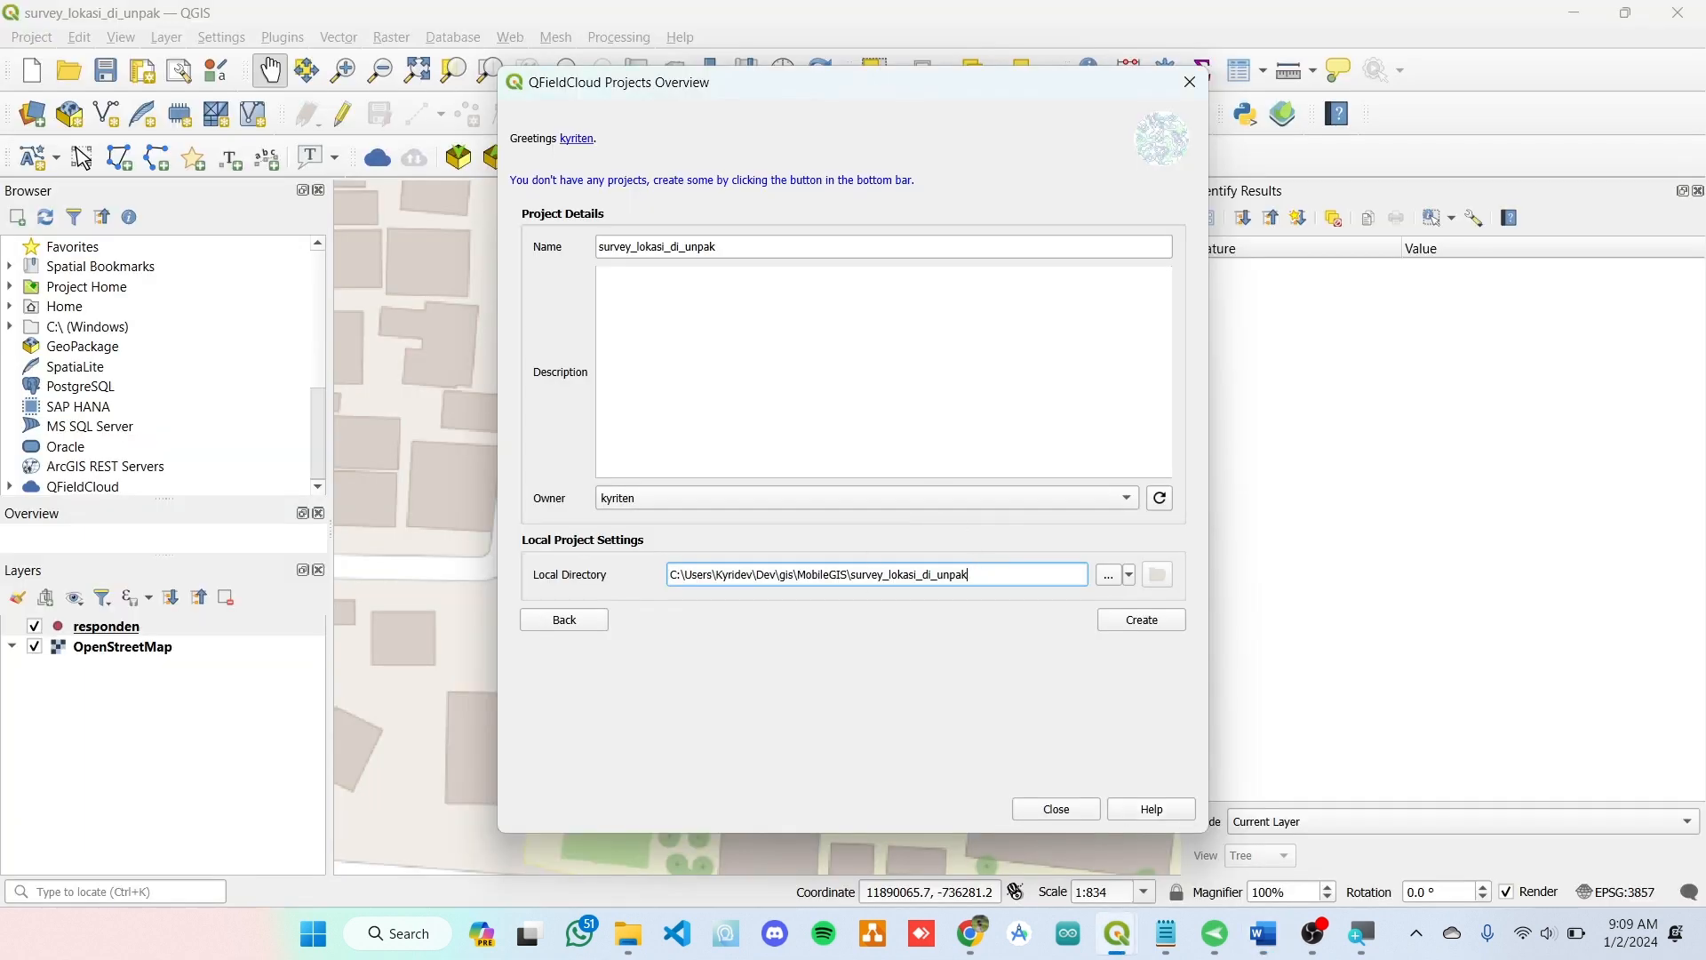
- Create the survey_lokasi_di_unpak cloud project, confirm its synchronization and close the projects overview
drag(967, 574, 851, 575)
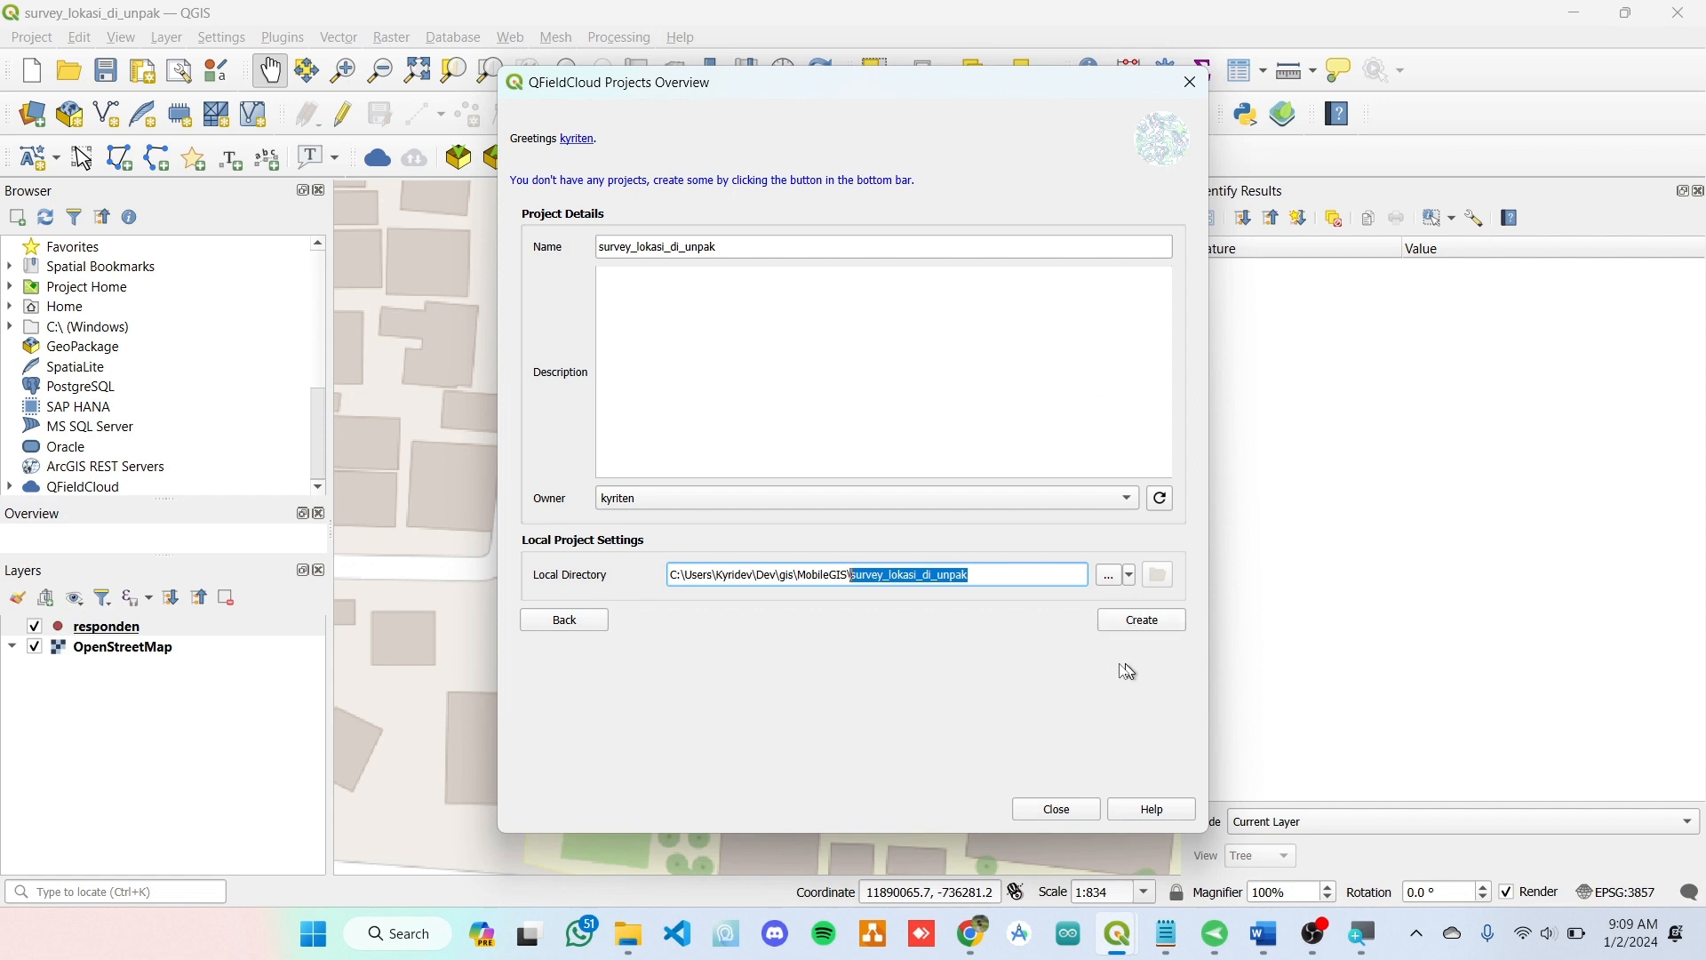
click(1150, 622)
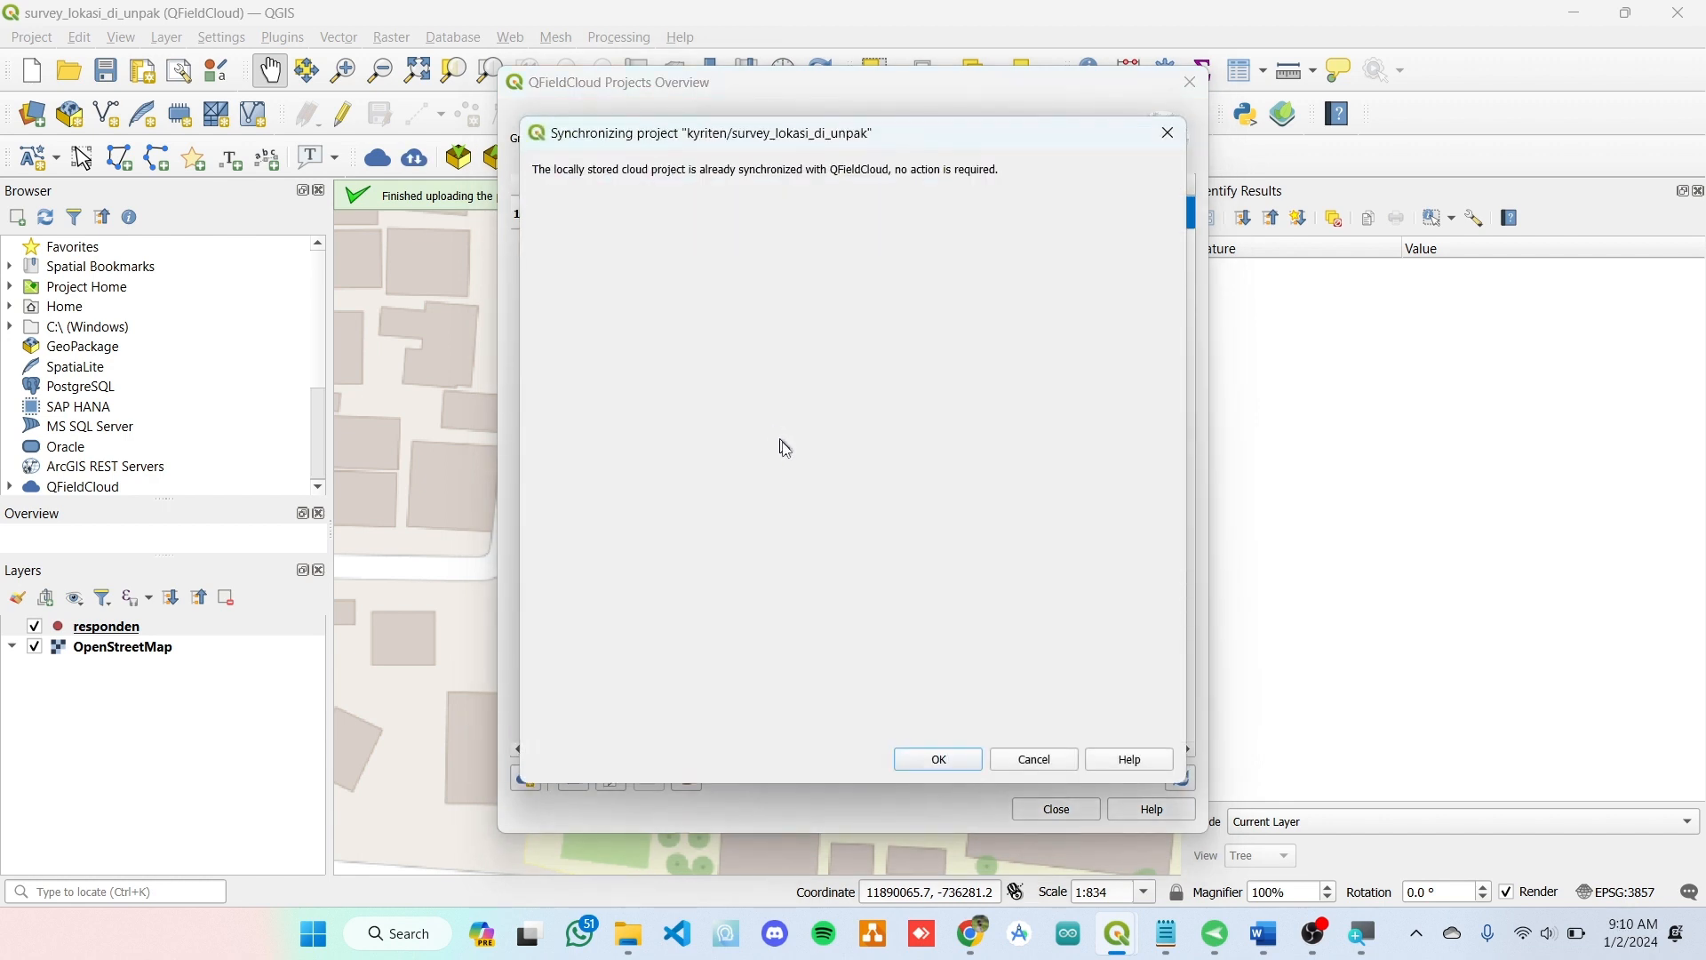
click(948, 766)
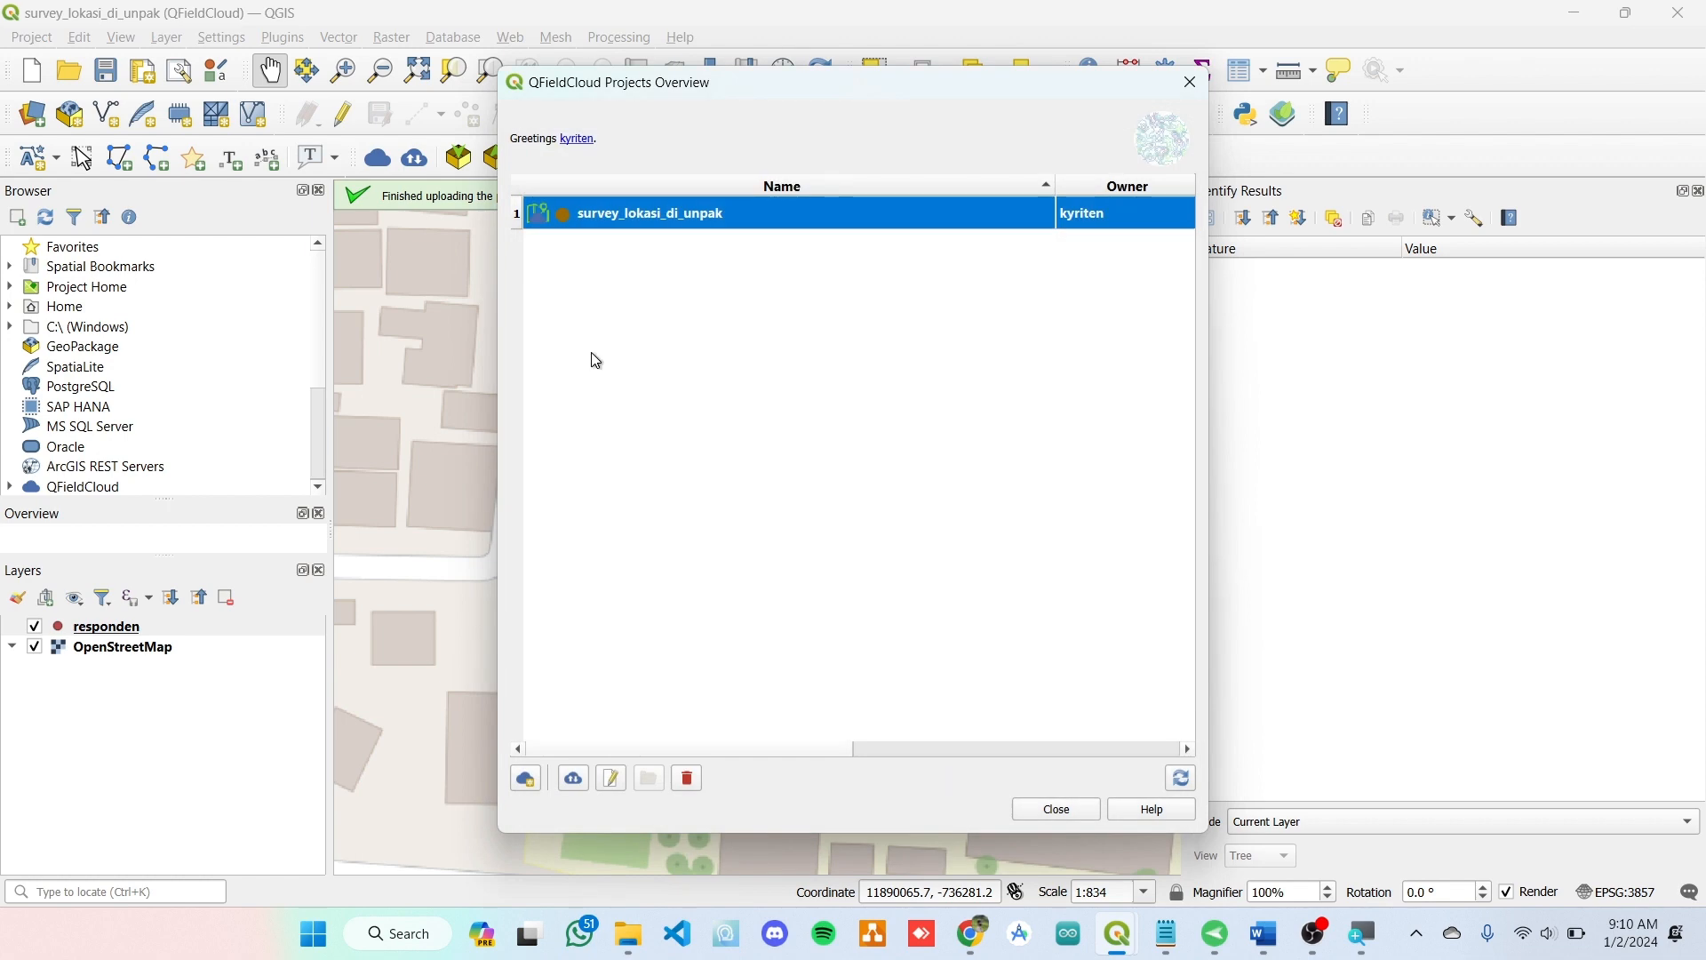
click(1066, 809)
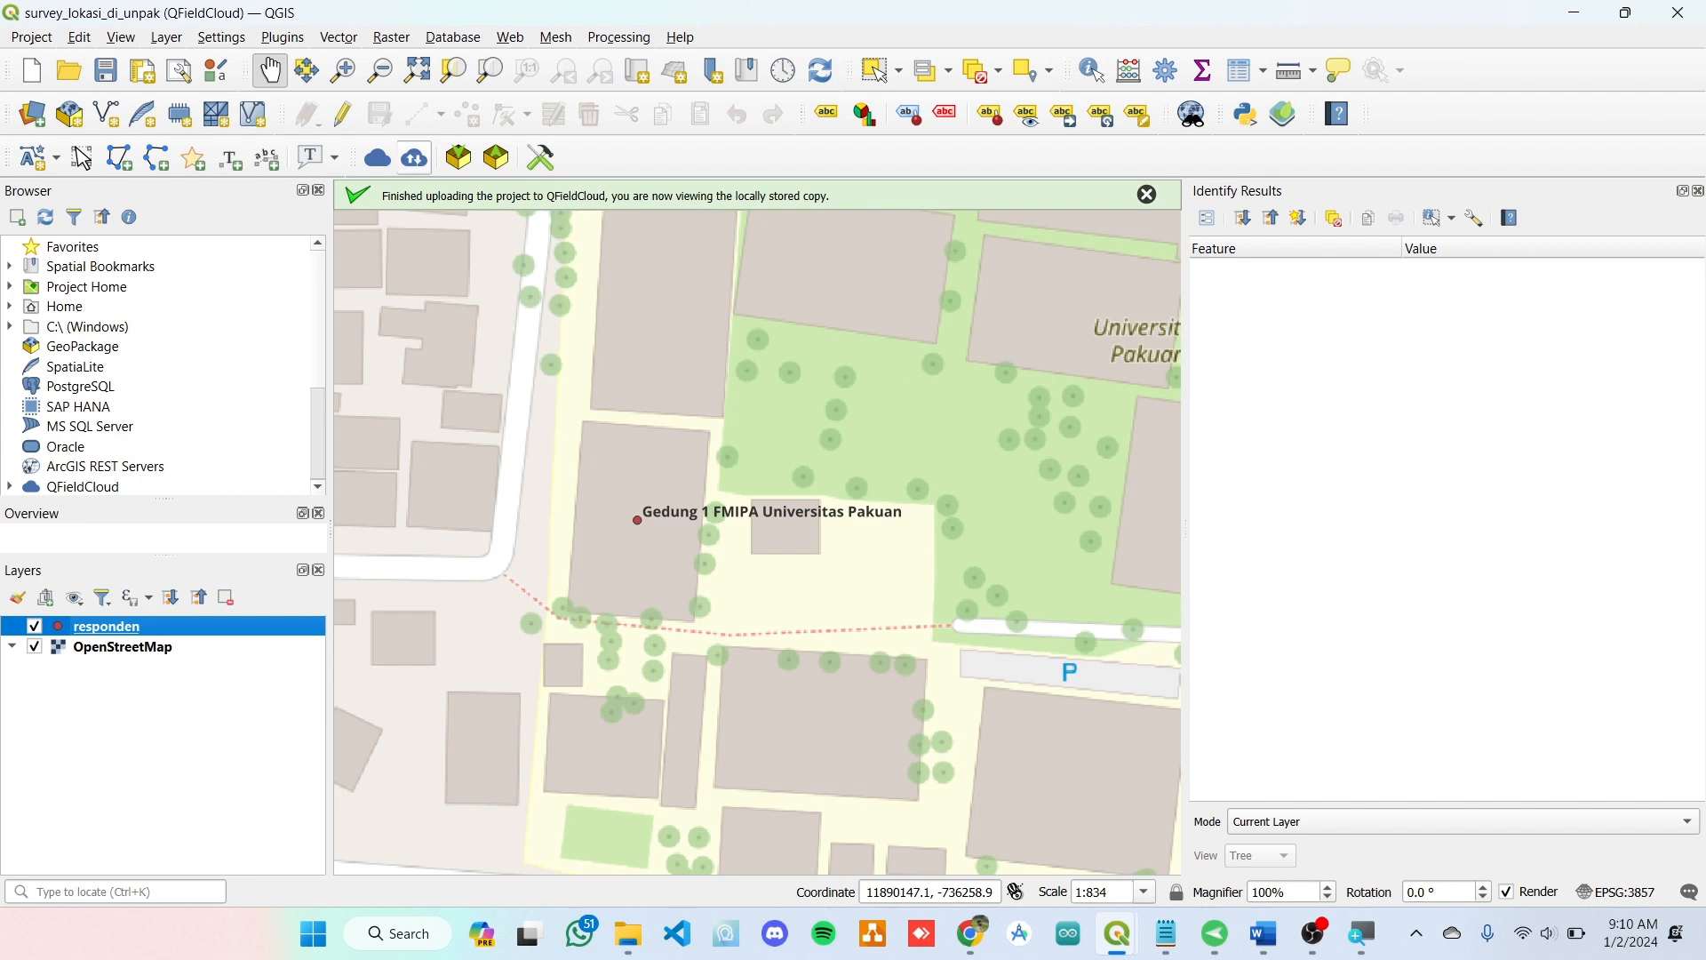
- Run the synchronization of the current cloud project with QFieldCloud twice, confirming the dialog each time
click(286, 39)
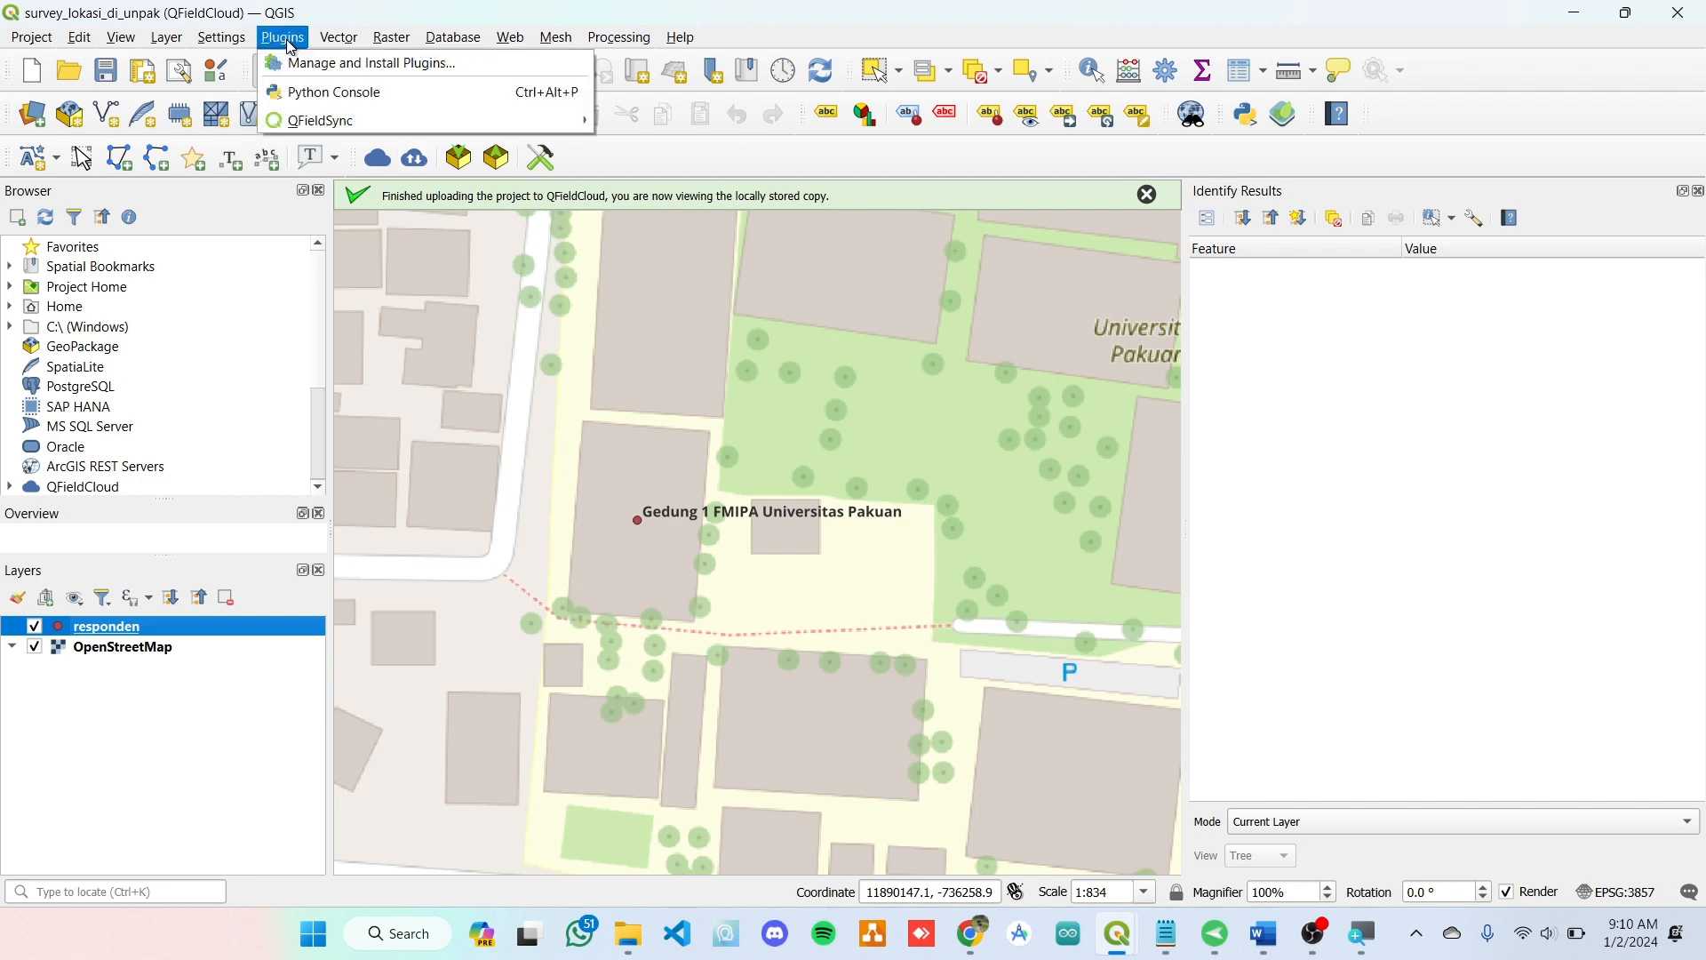
click(630, 157)
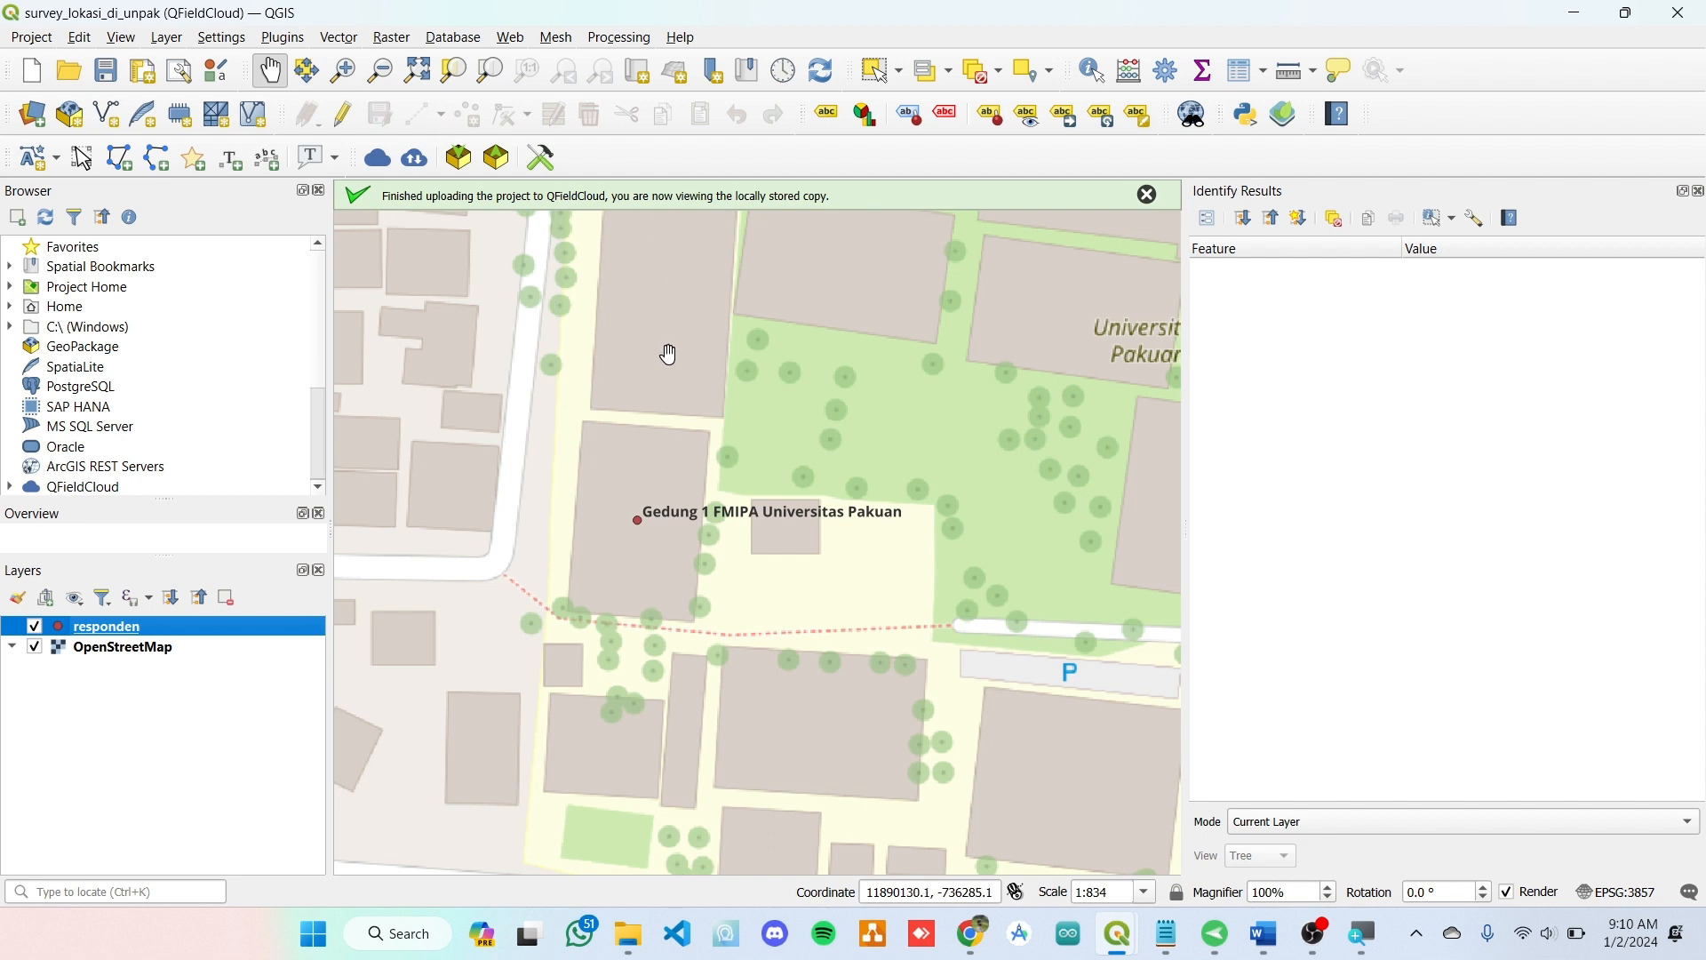
click(281, 39)
mouse_move(594, 122)
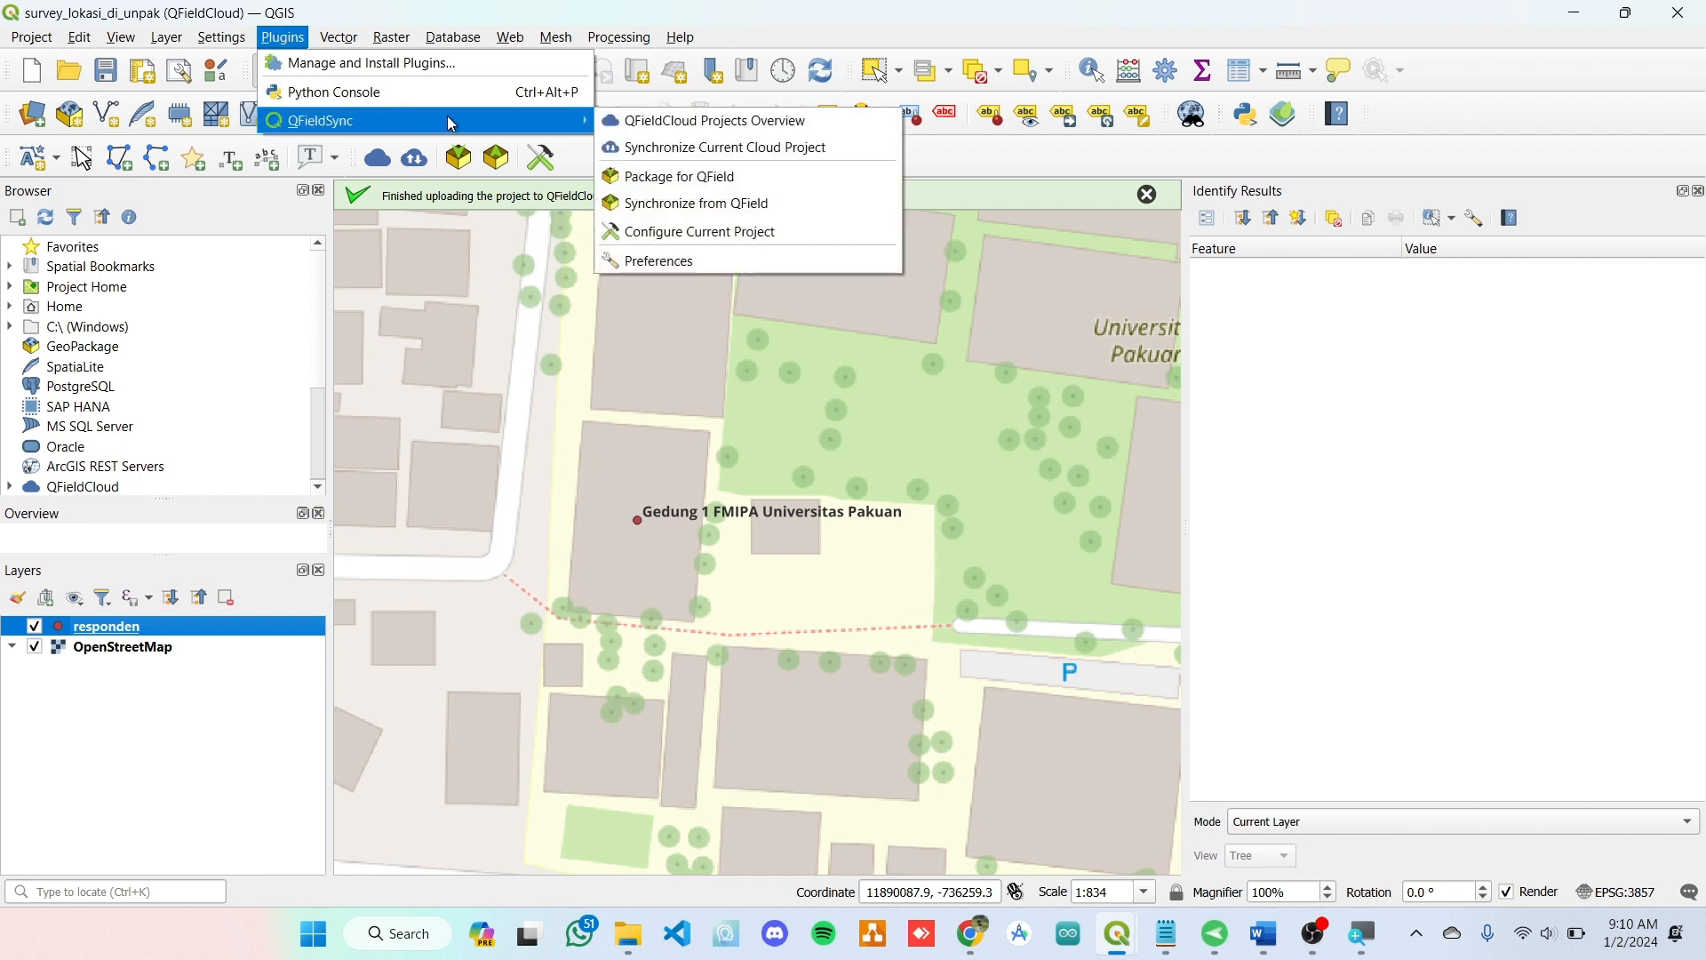
click(681, 147)
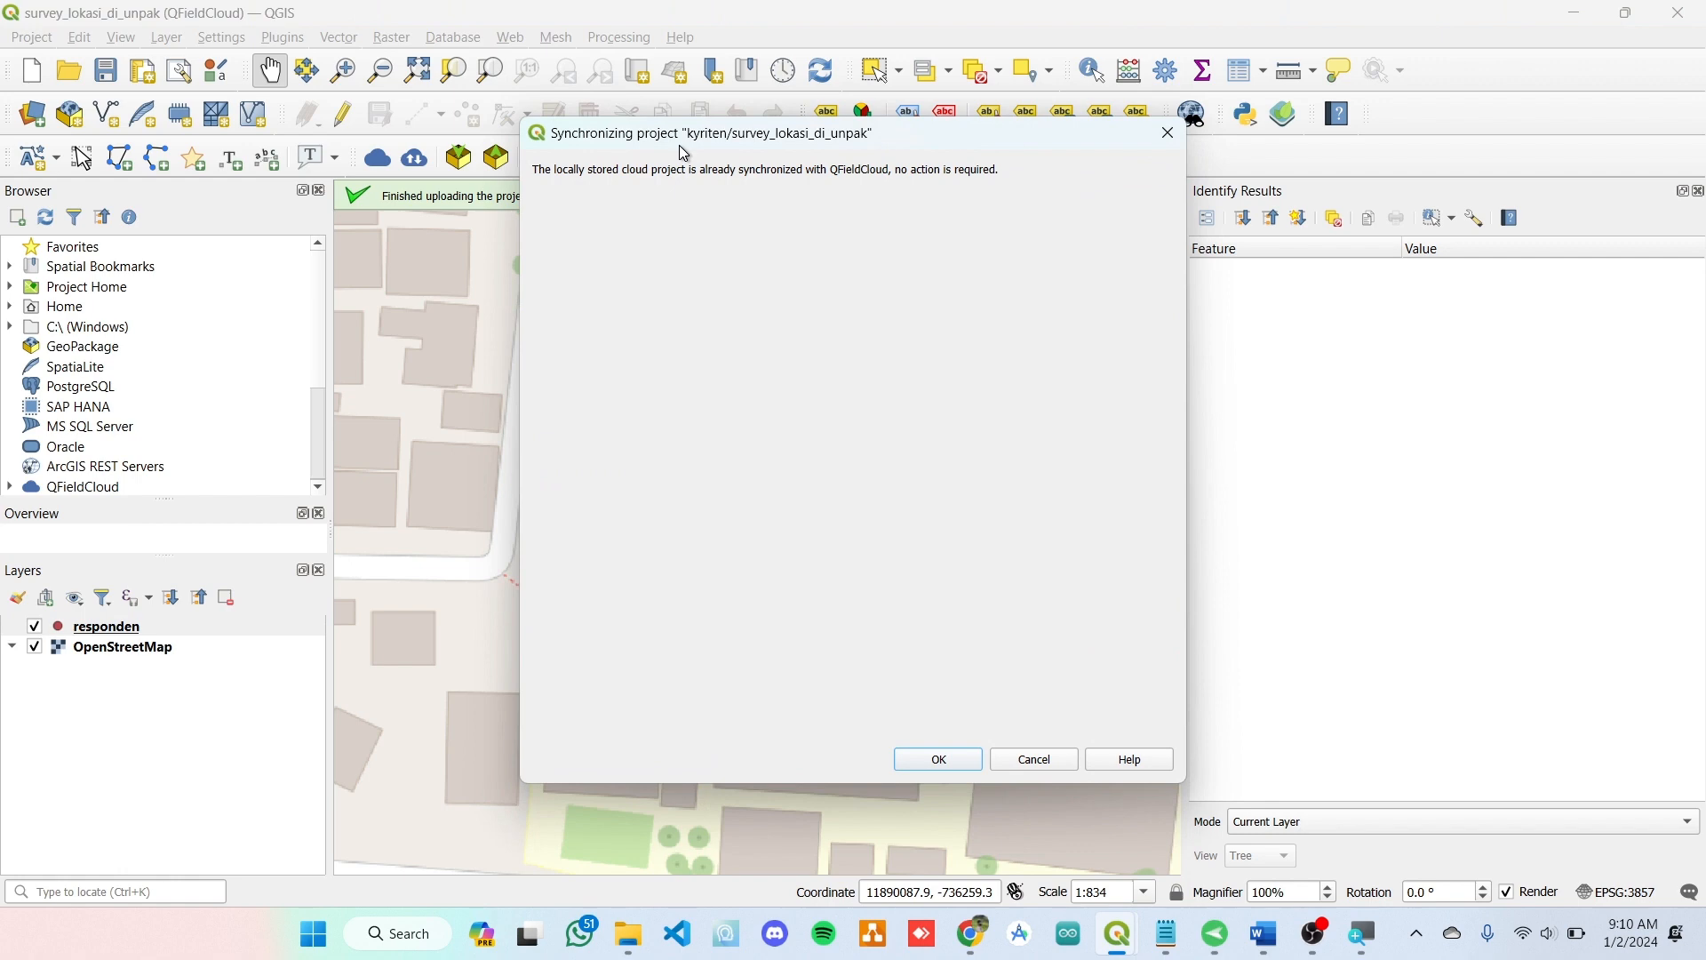
click(974, 760)
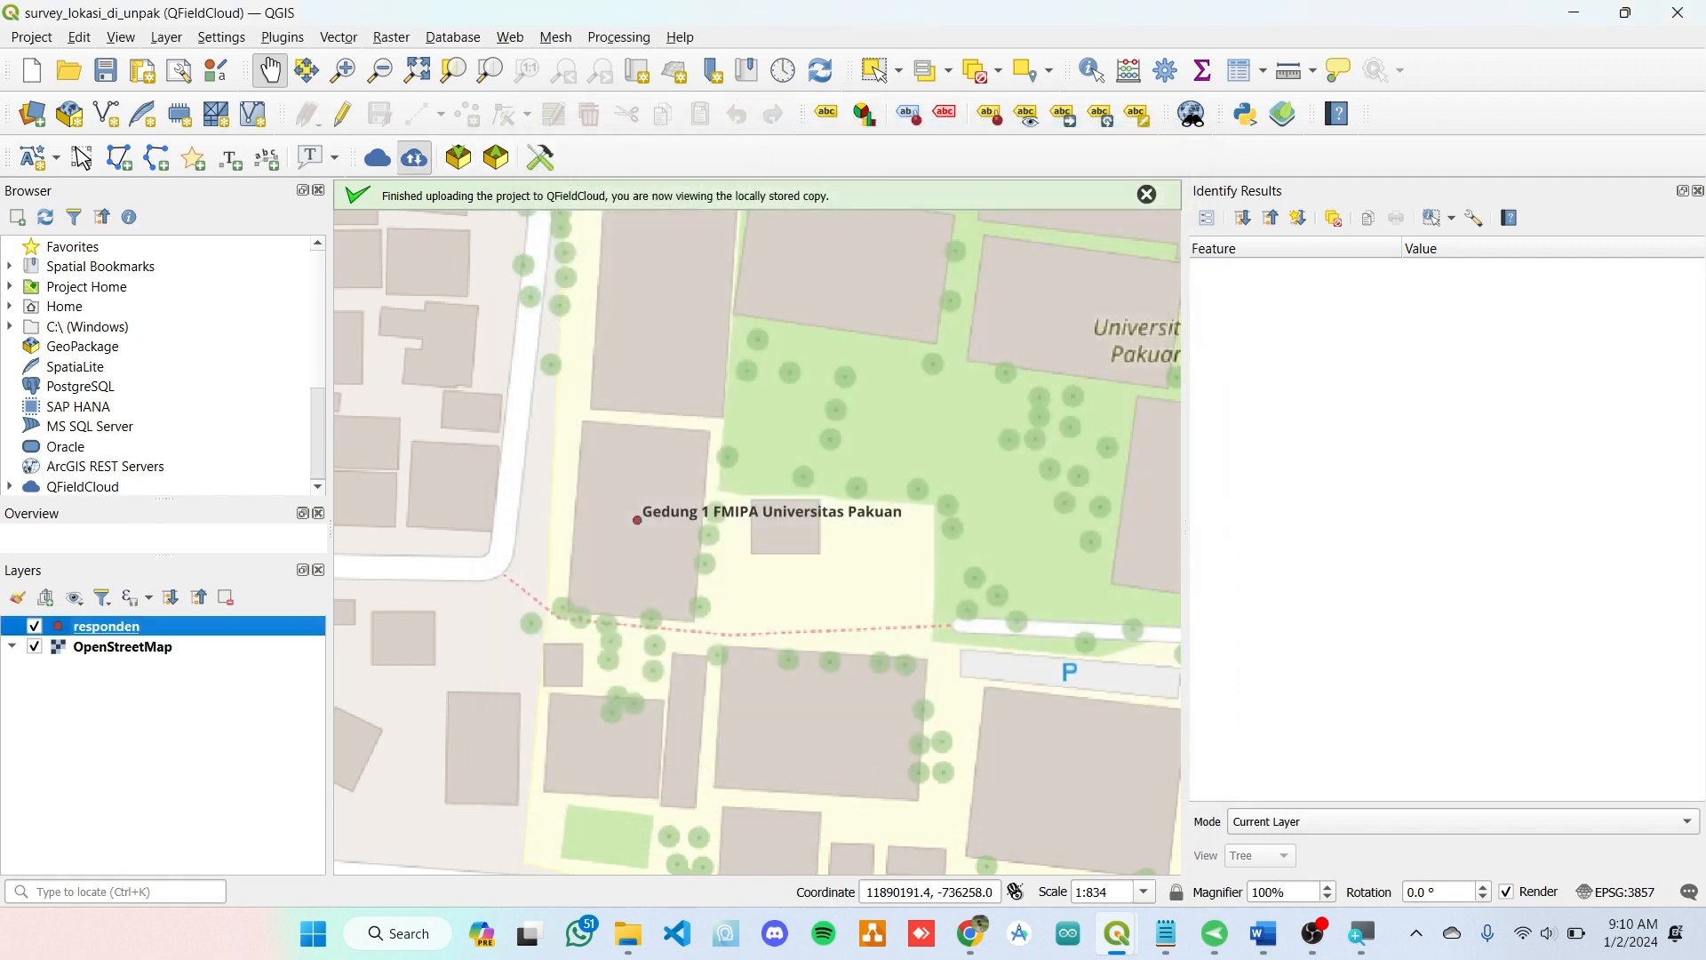
click(414, 157)
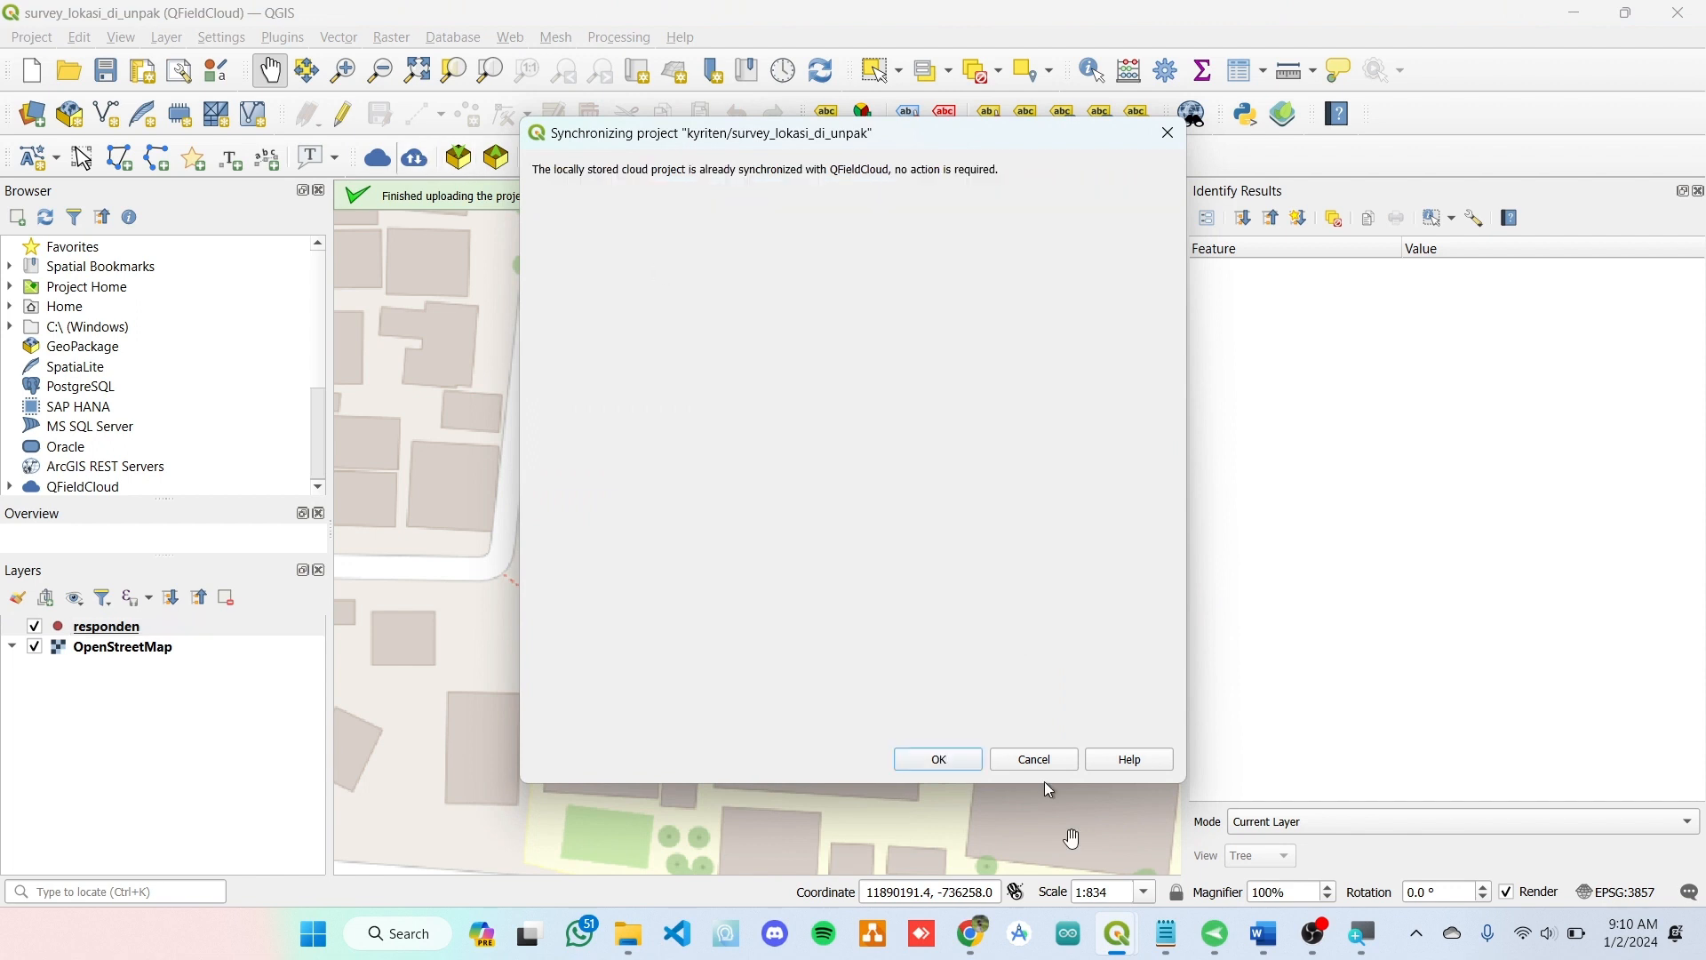
click(939, 759)
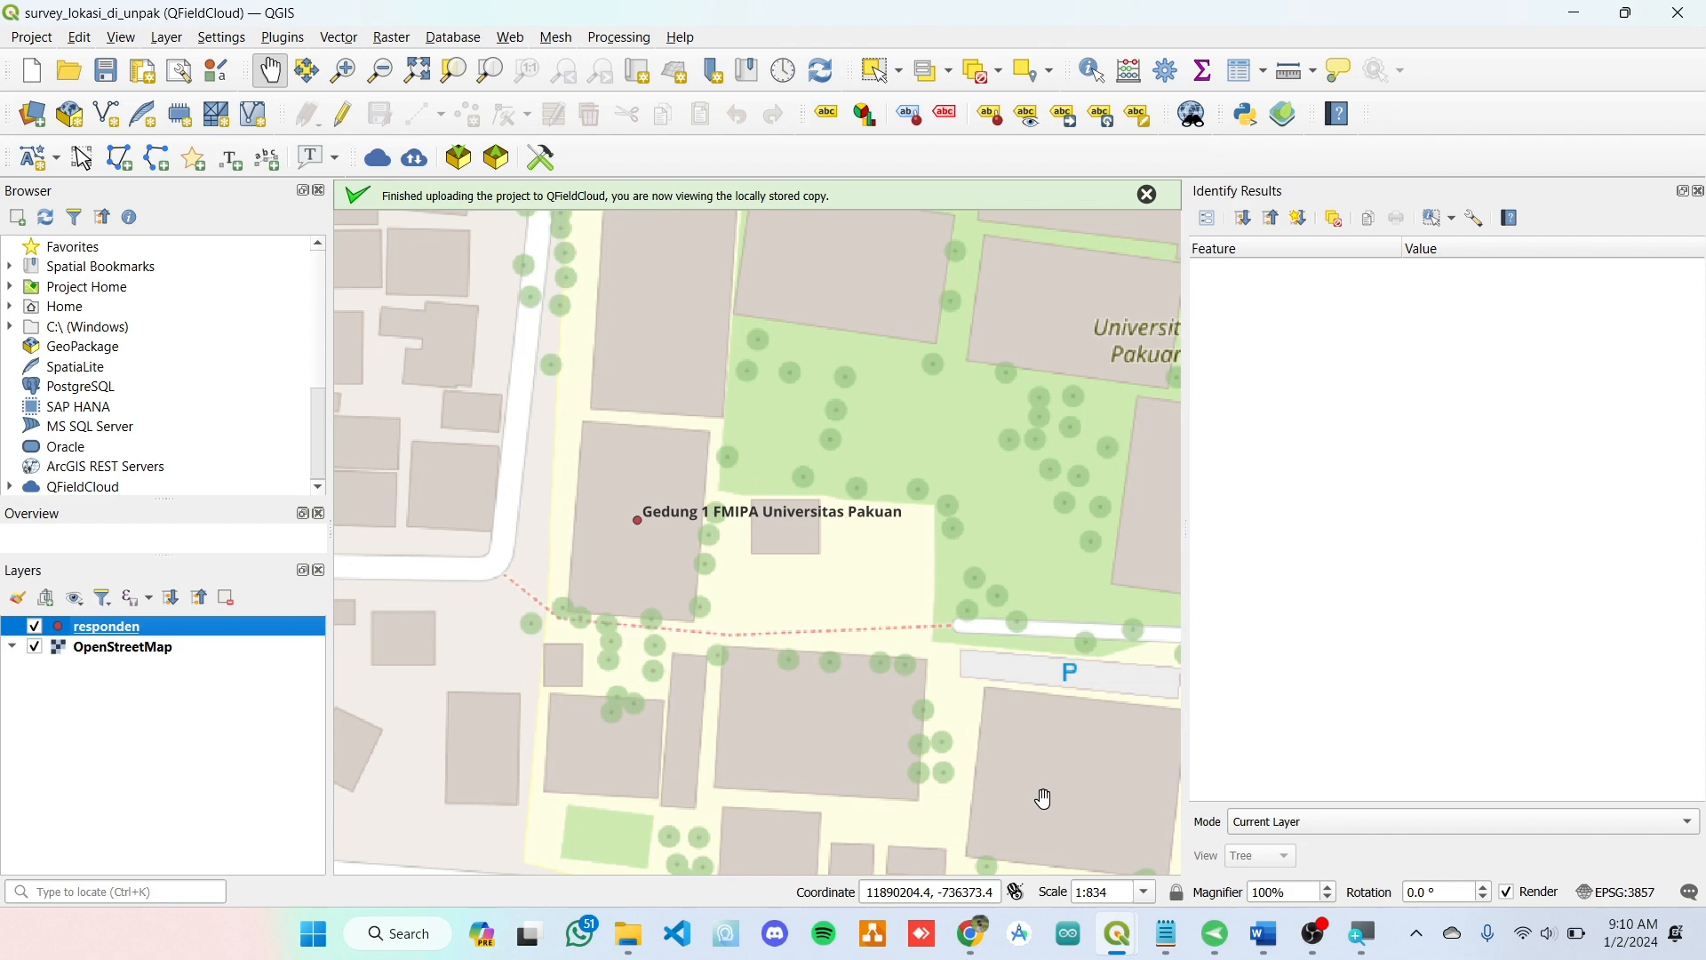
click(1316, 935)
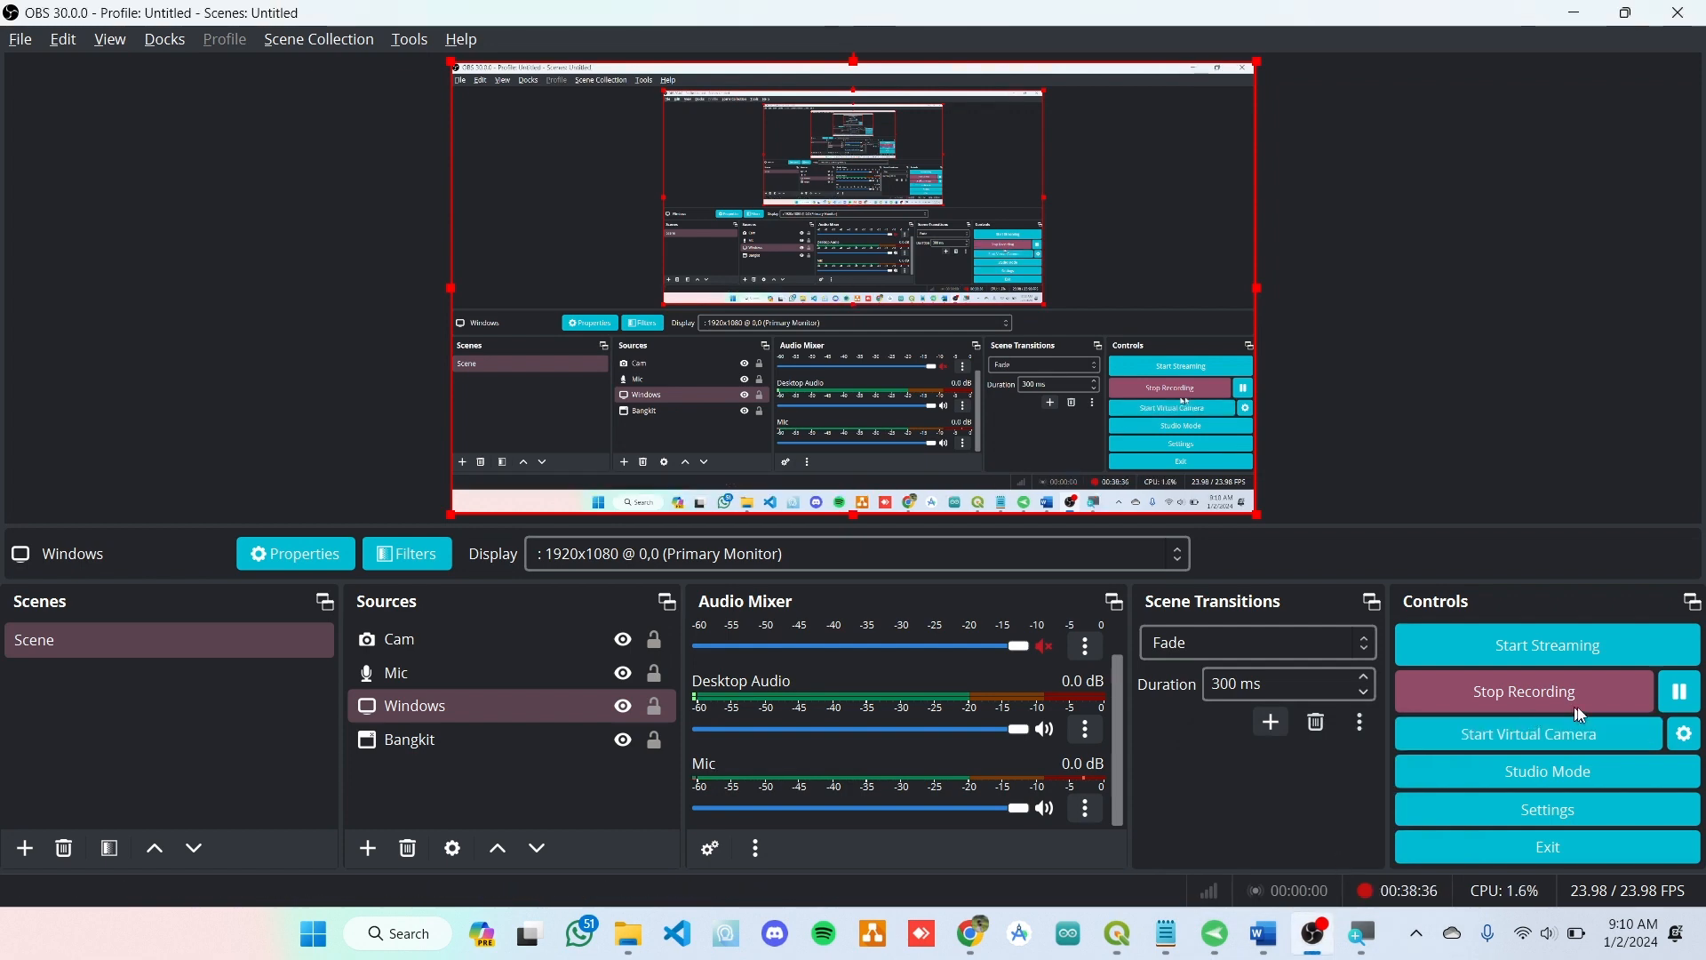
click(1556, 22)
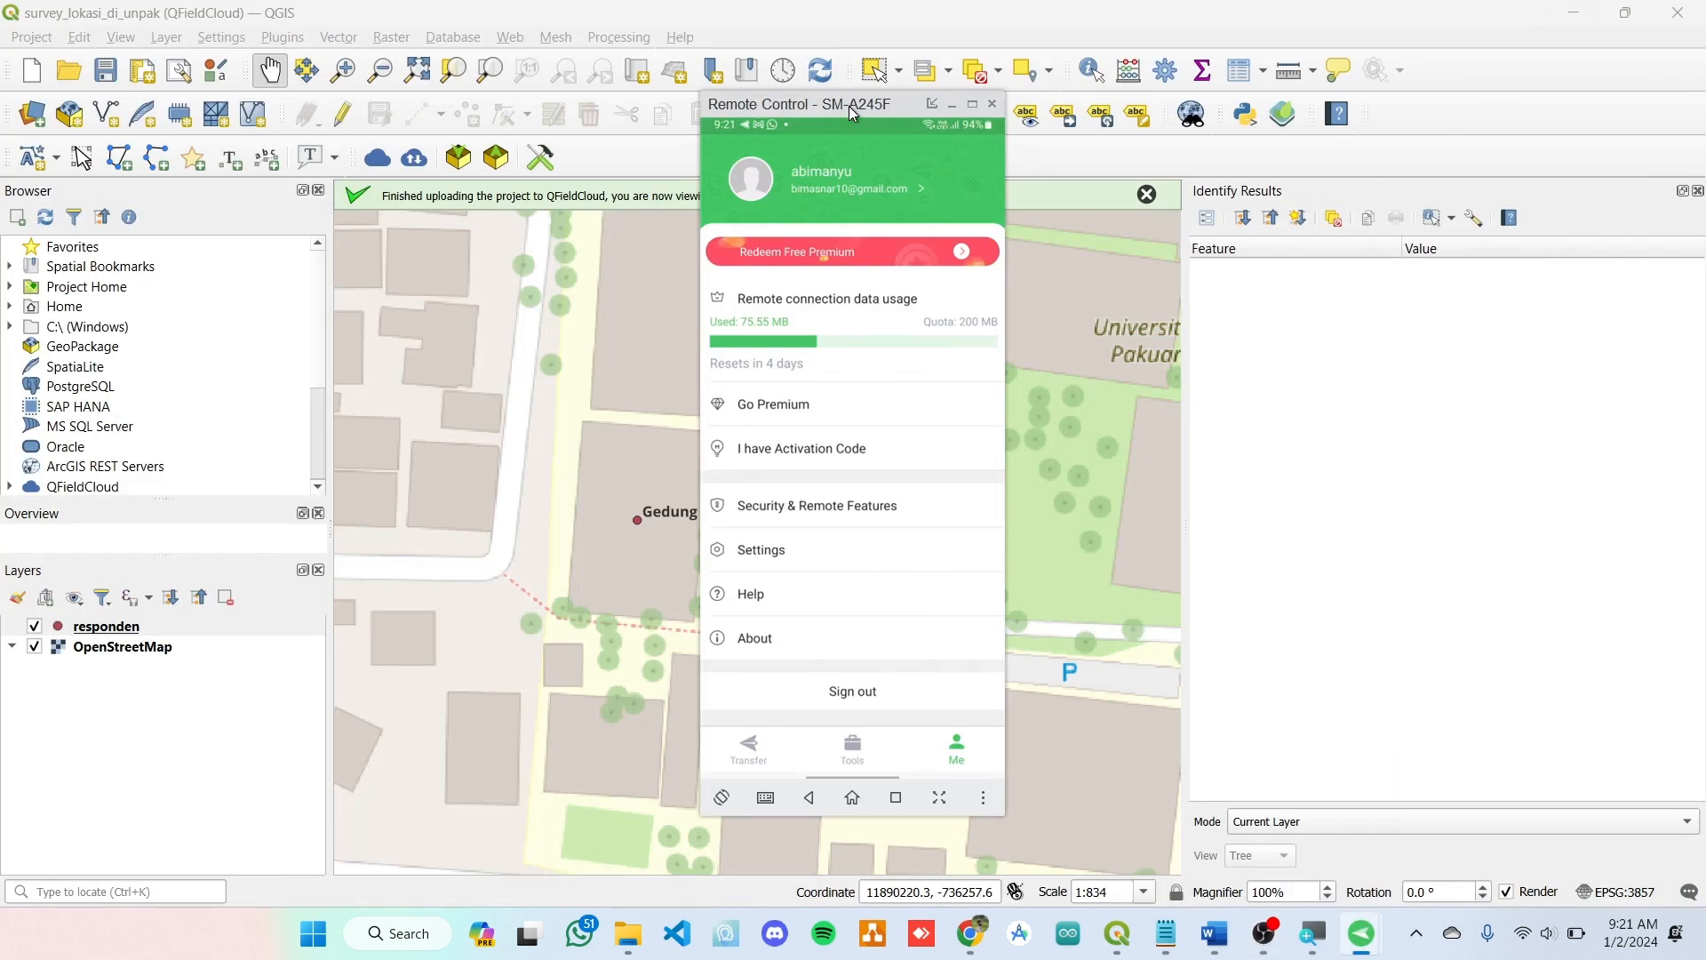
- On the mirrored phone, fill in the new responden feature's respondent name and set nama_tempat to Gedung FKIP Universitas Pakuan
drag(850, 104, 1391, 87)
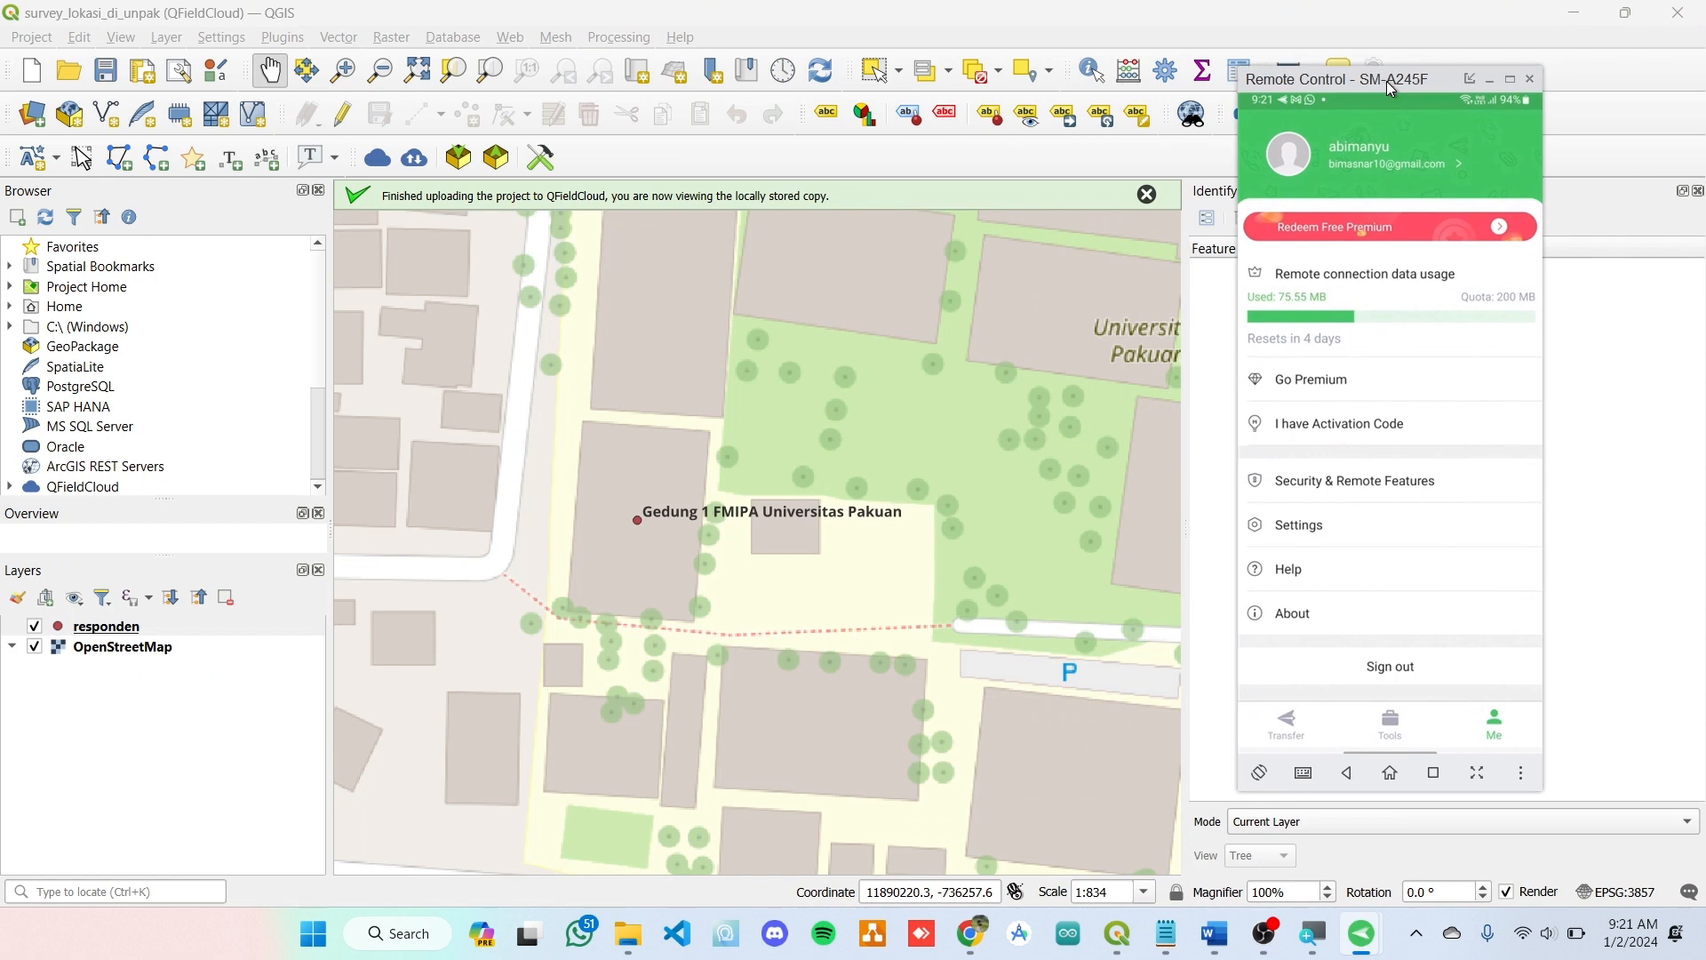
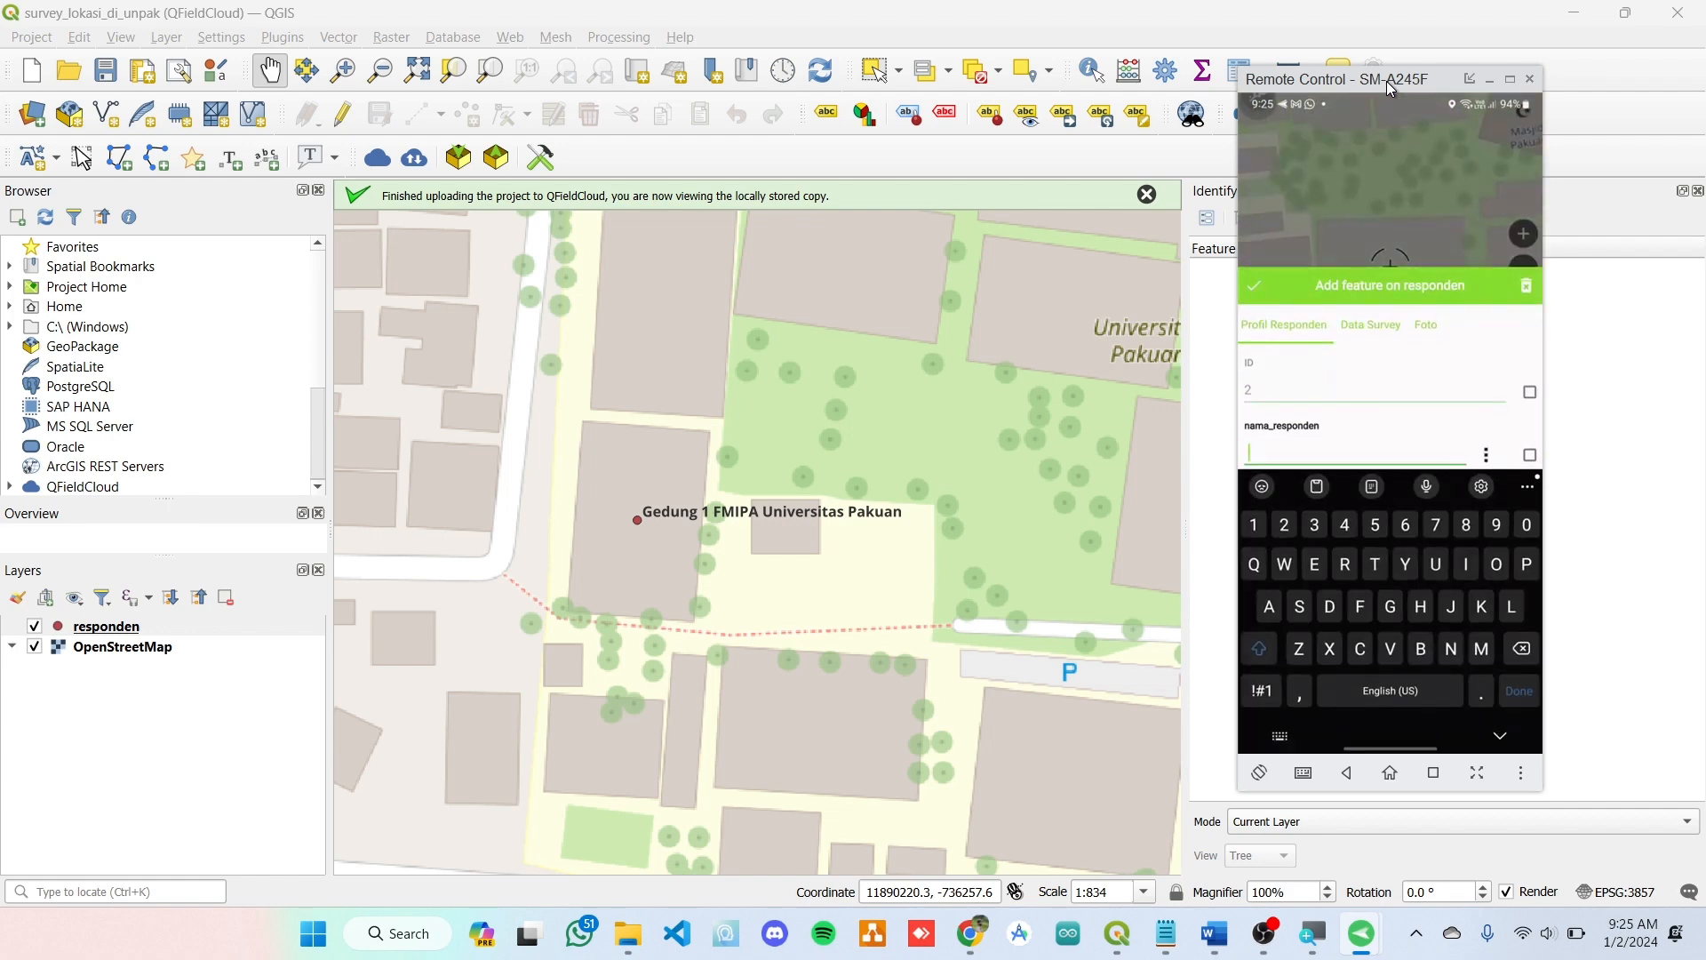
text(Jajang)
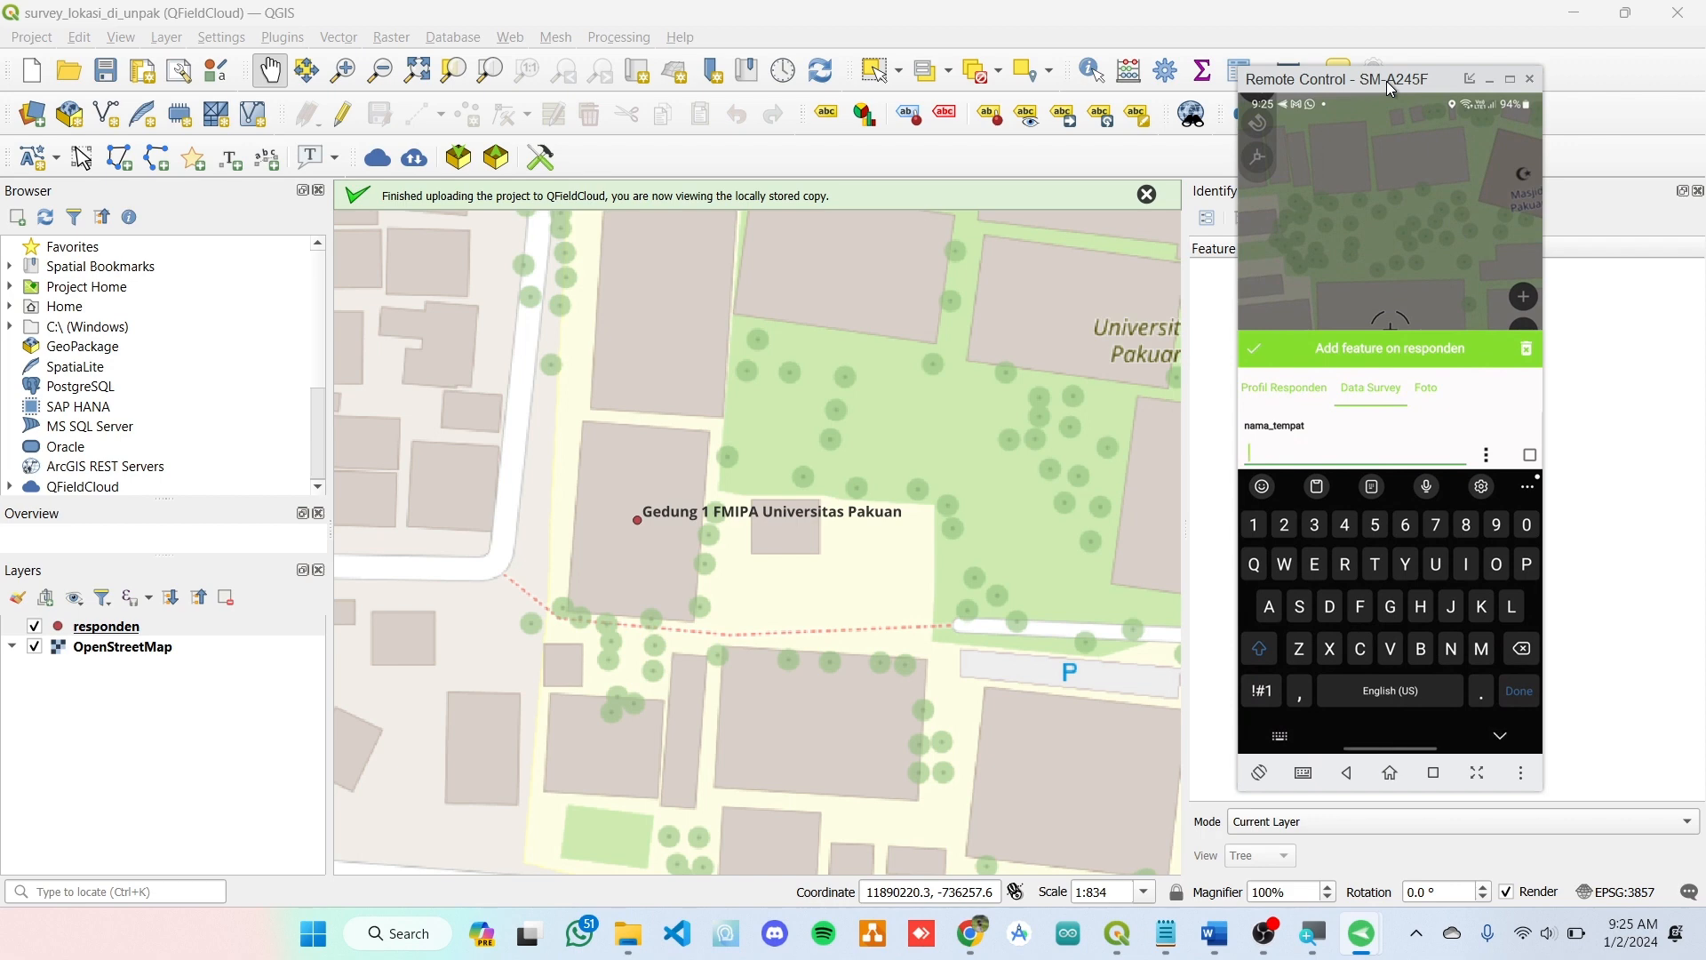
text(Gedung )
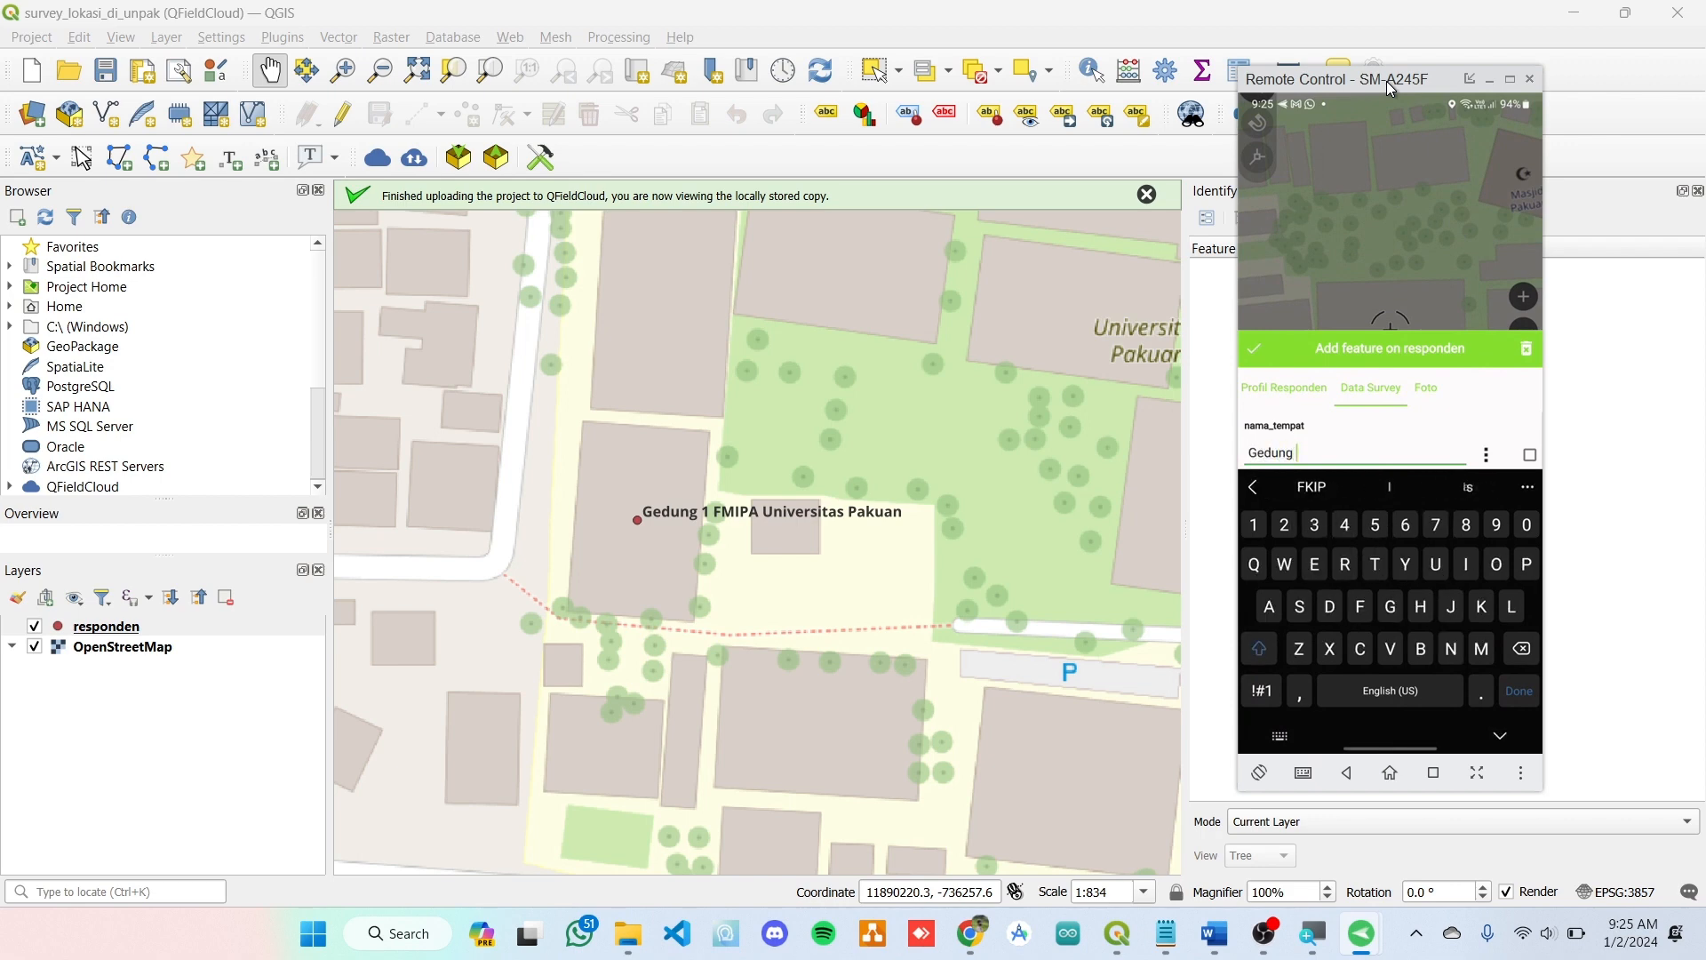
text(FKIP U)
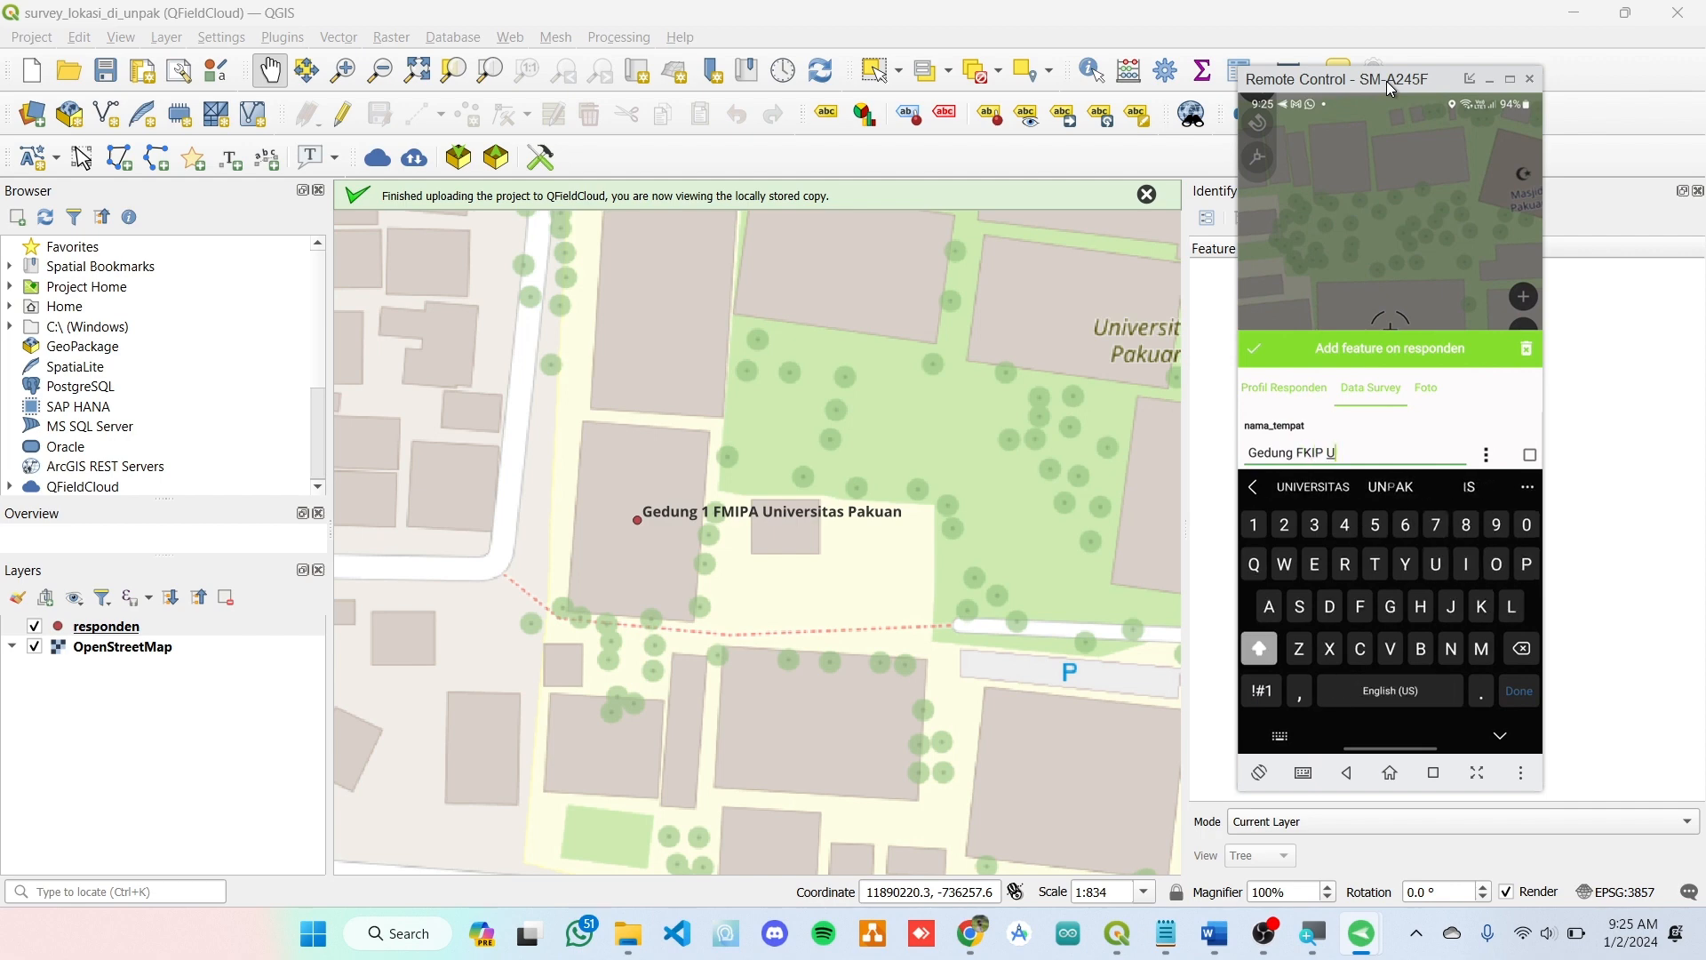
text(niversitas Pakuan)
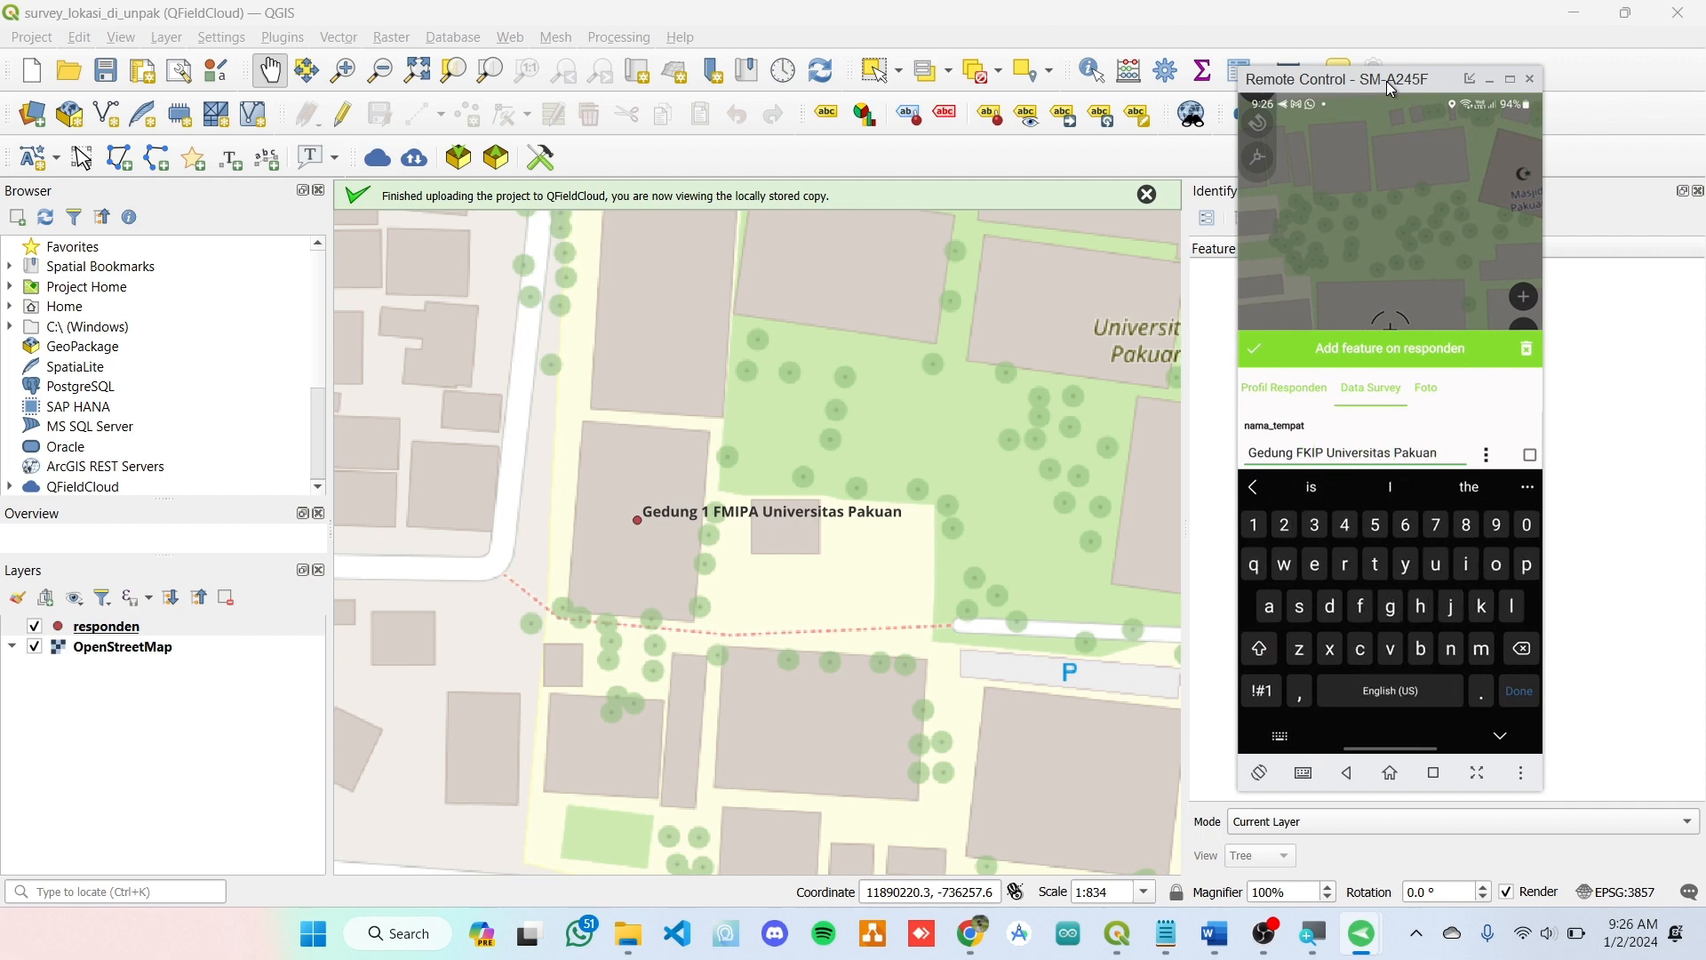
key(BackSpace)
key(Return)
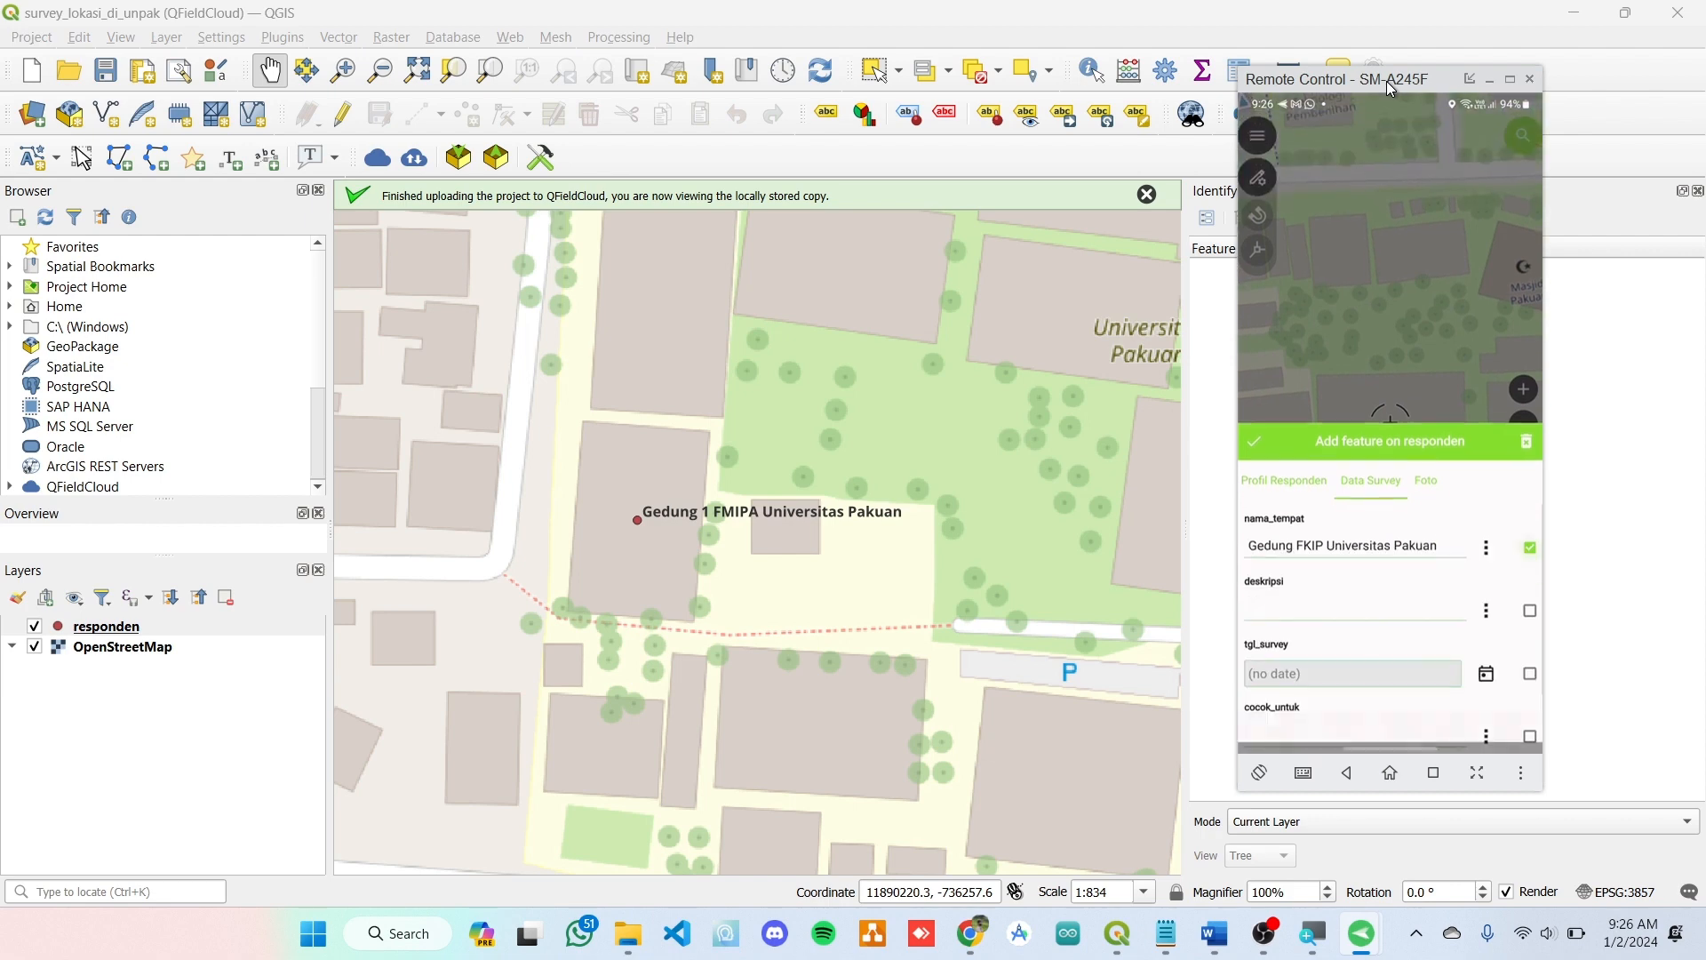
- Set the new feature's deskripsi to "Kantor Dekan dan Wadek, Kantor Prodi, Ruang TU, Toilet"
key(Tab)
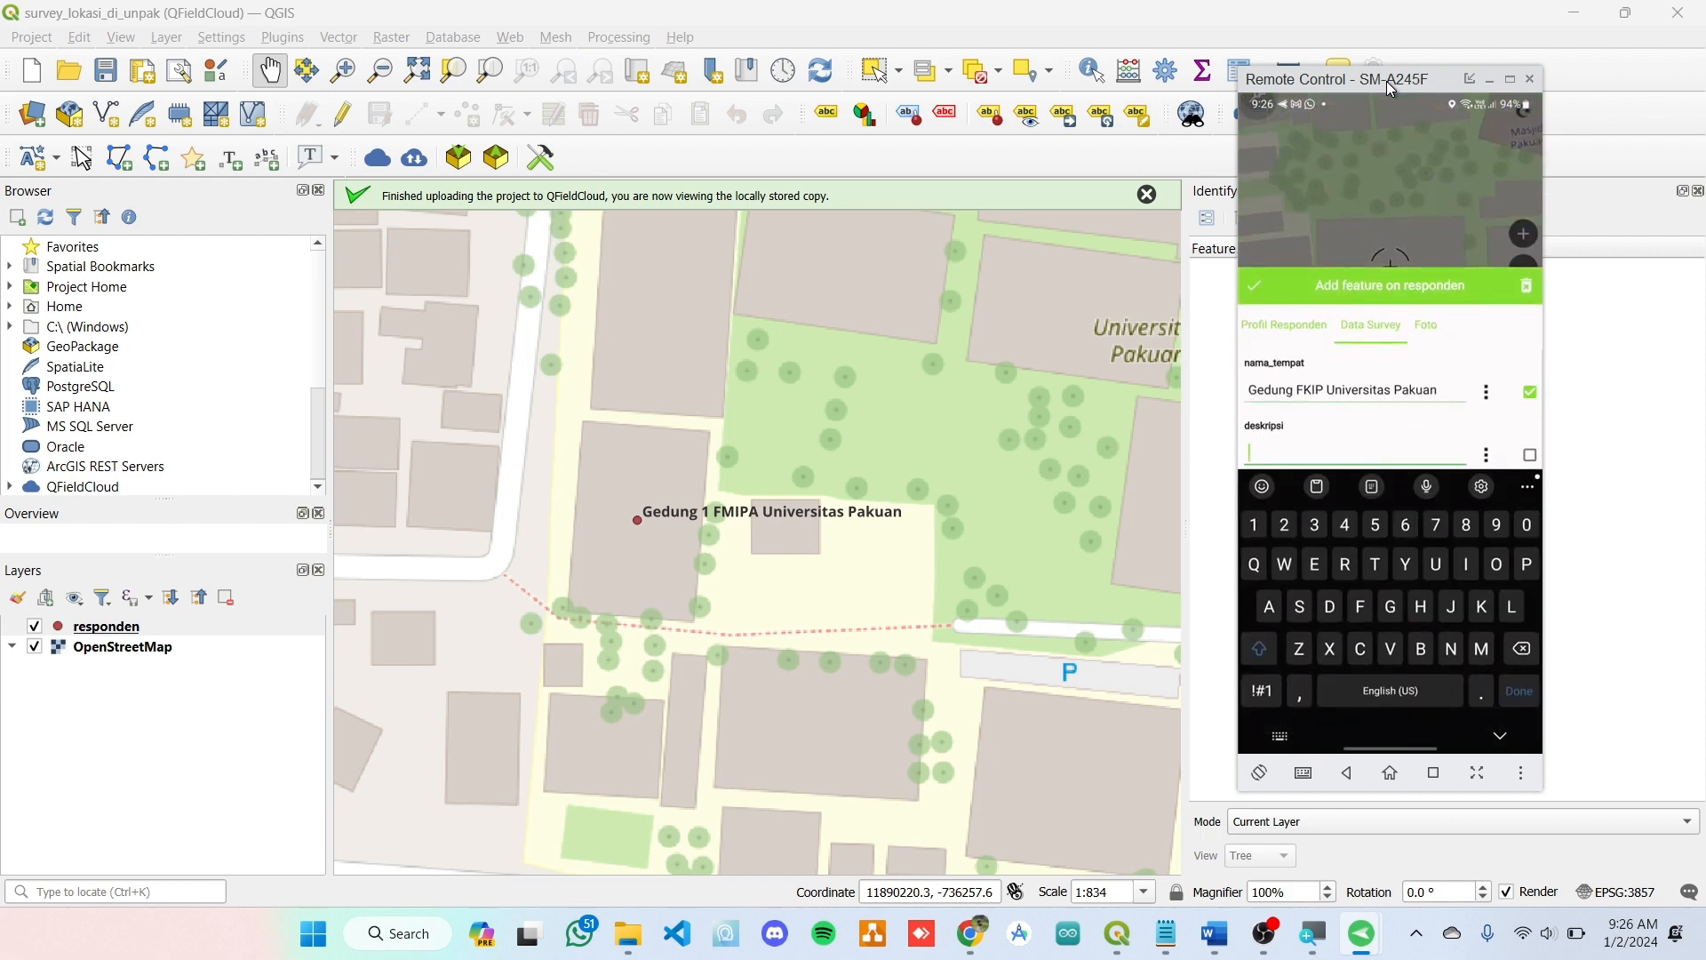
text(Kantor)
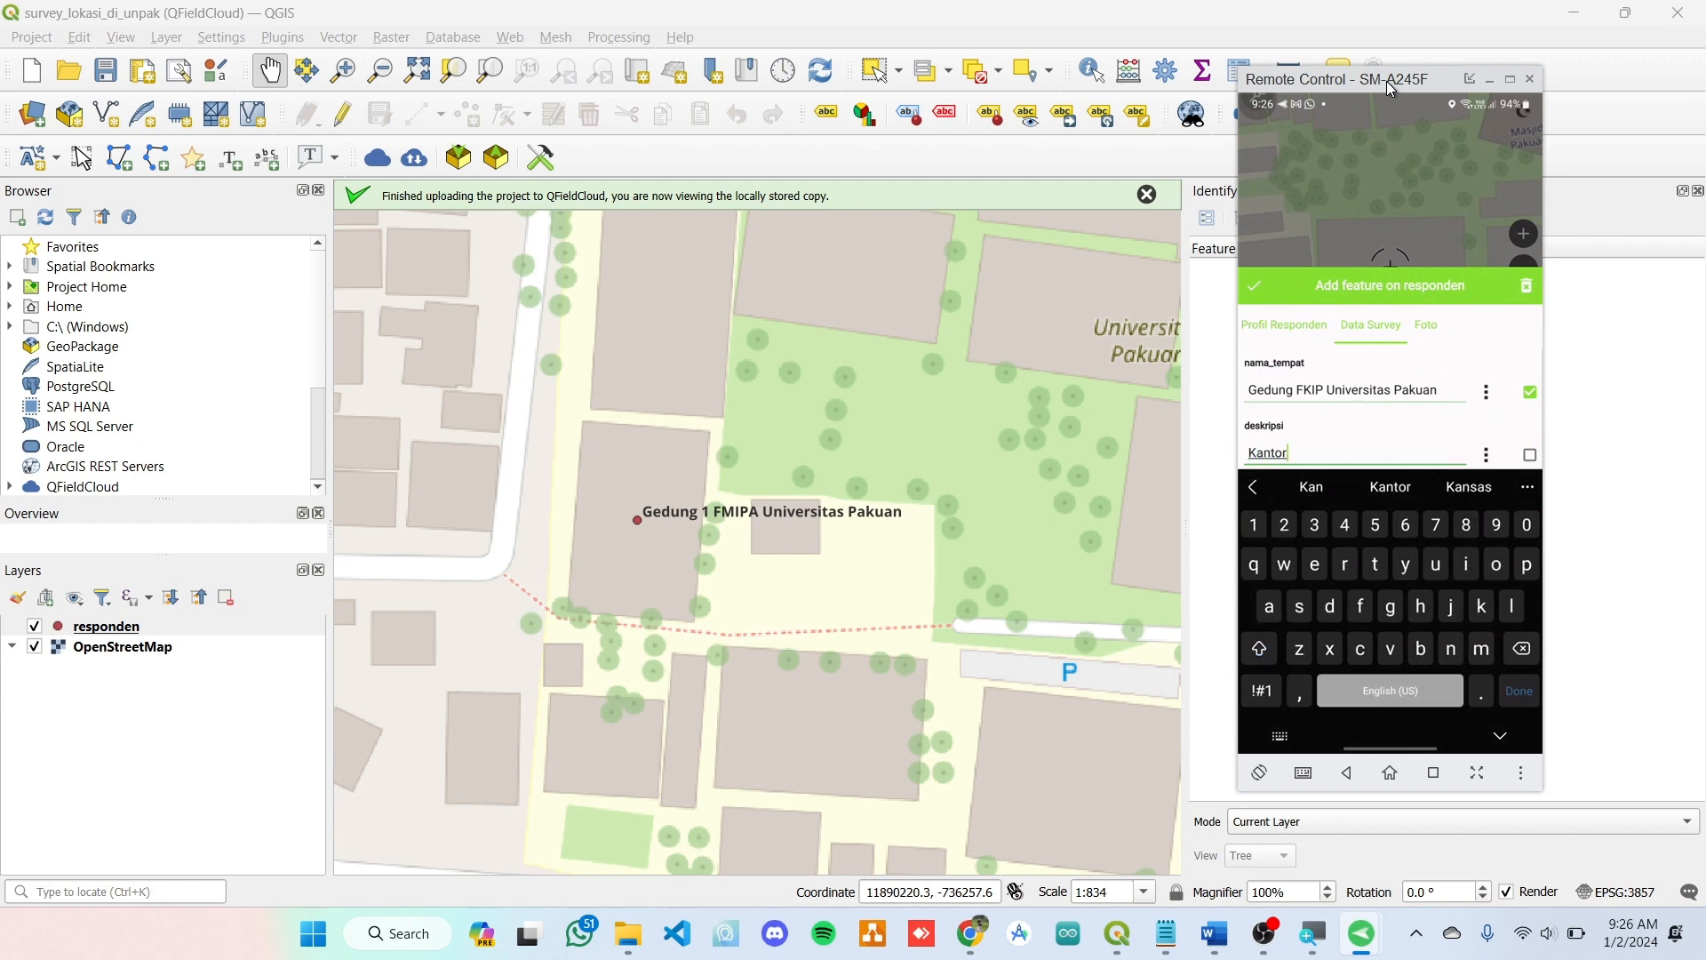
text(d)
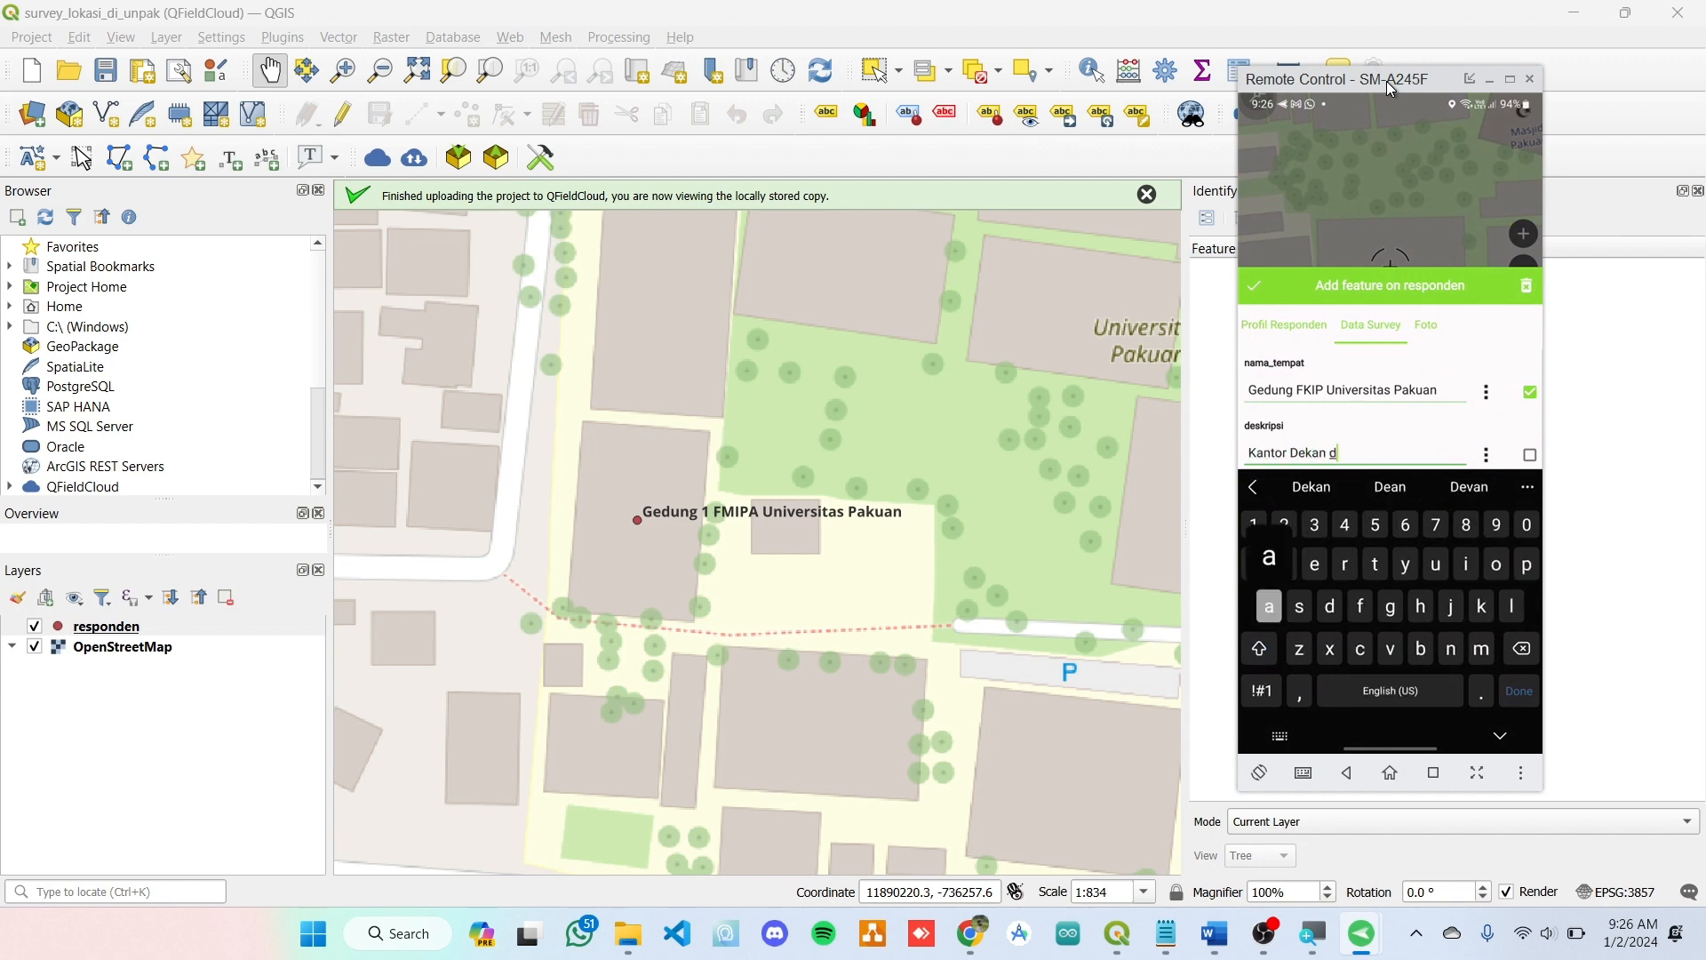
text(an Wadek, )
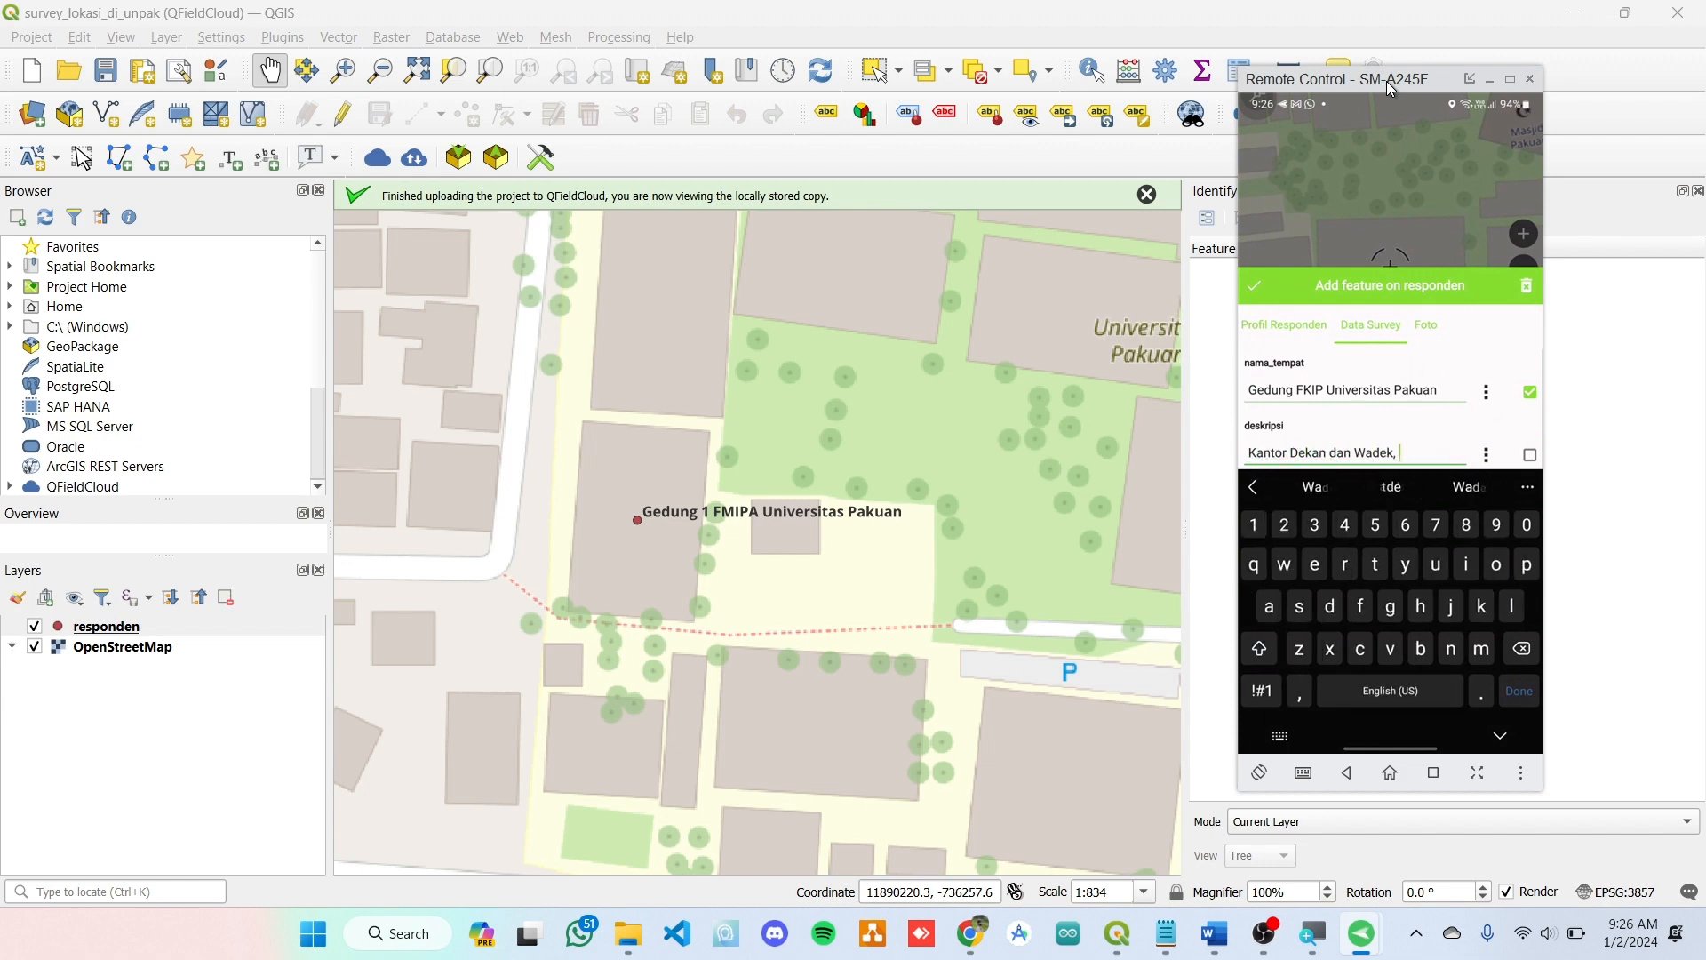
text(Kantor Orodi)
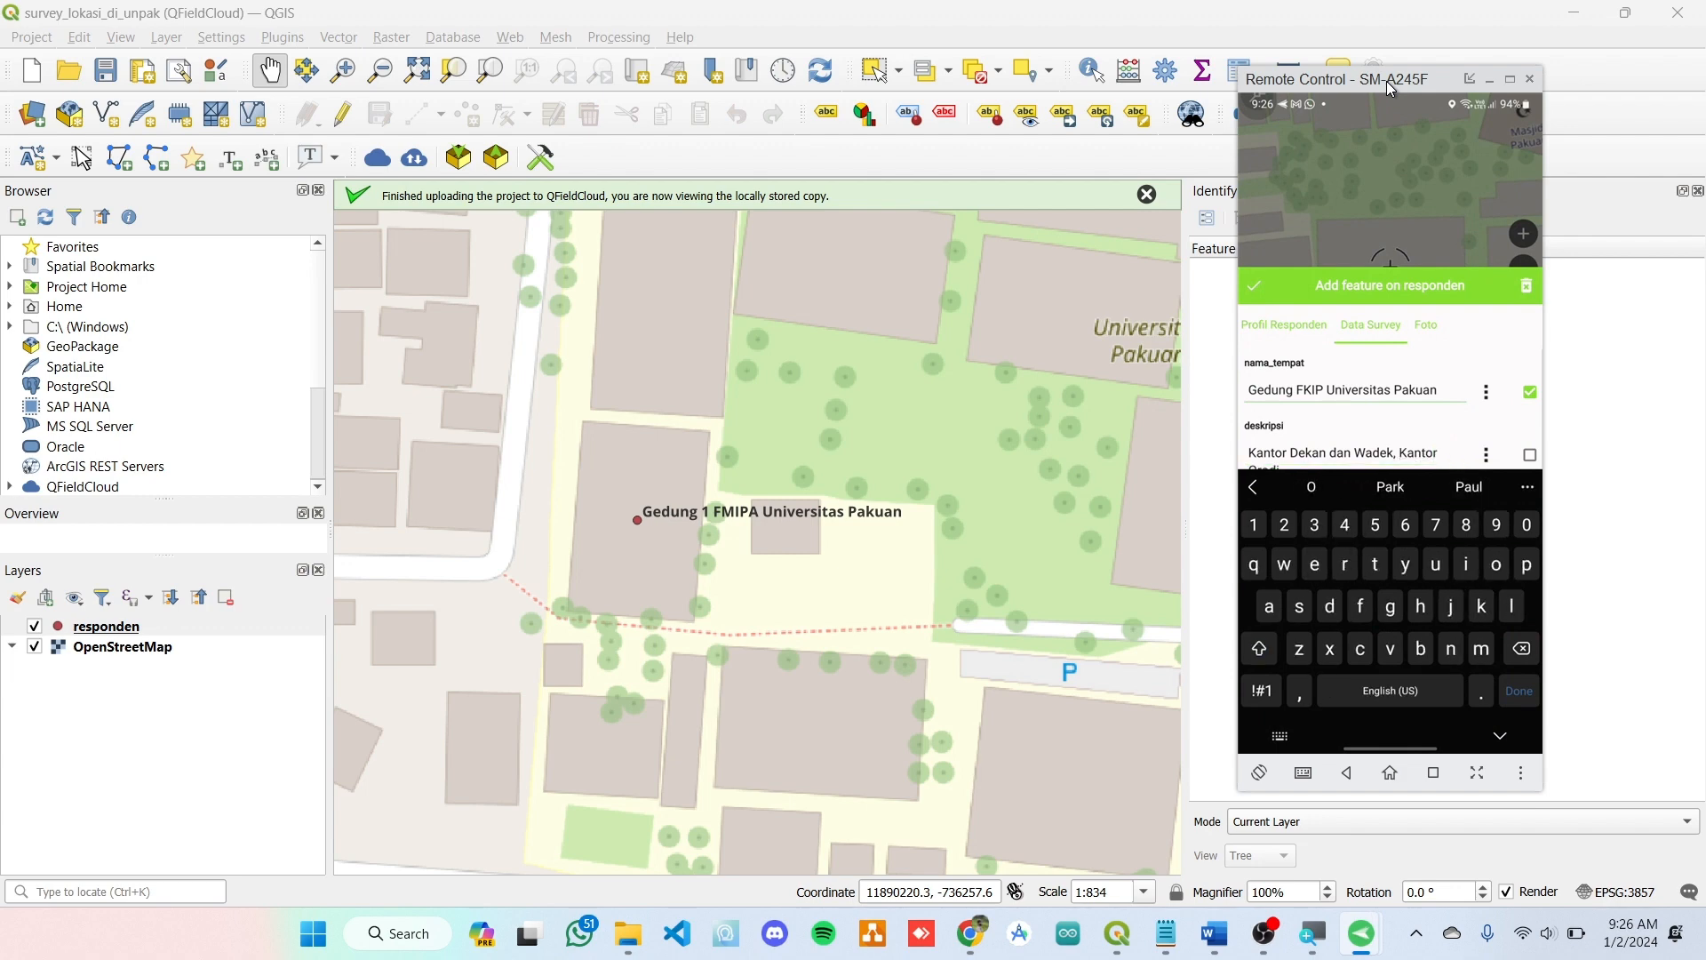
key(BackSpace)
key(BackSpace)
key(BackSpace)
key(BackSpace)
key(BackSpace)
text(Prodi)
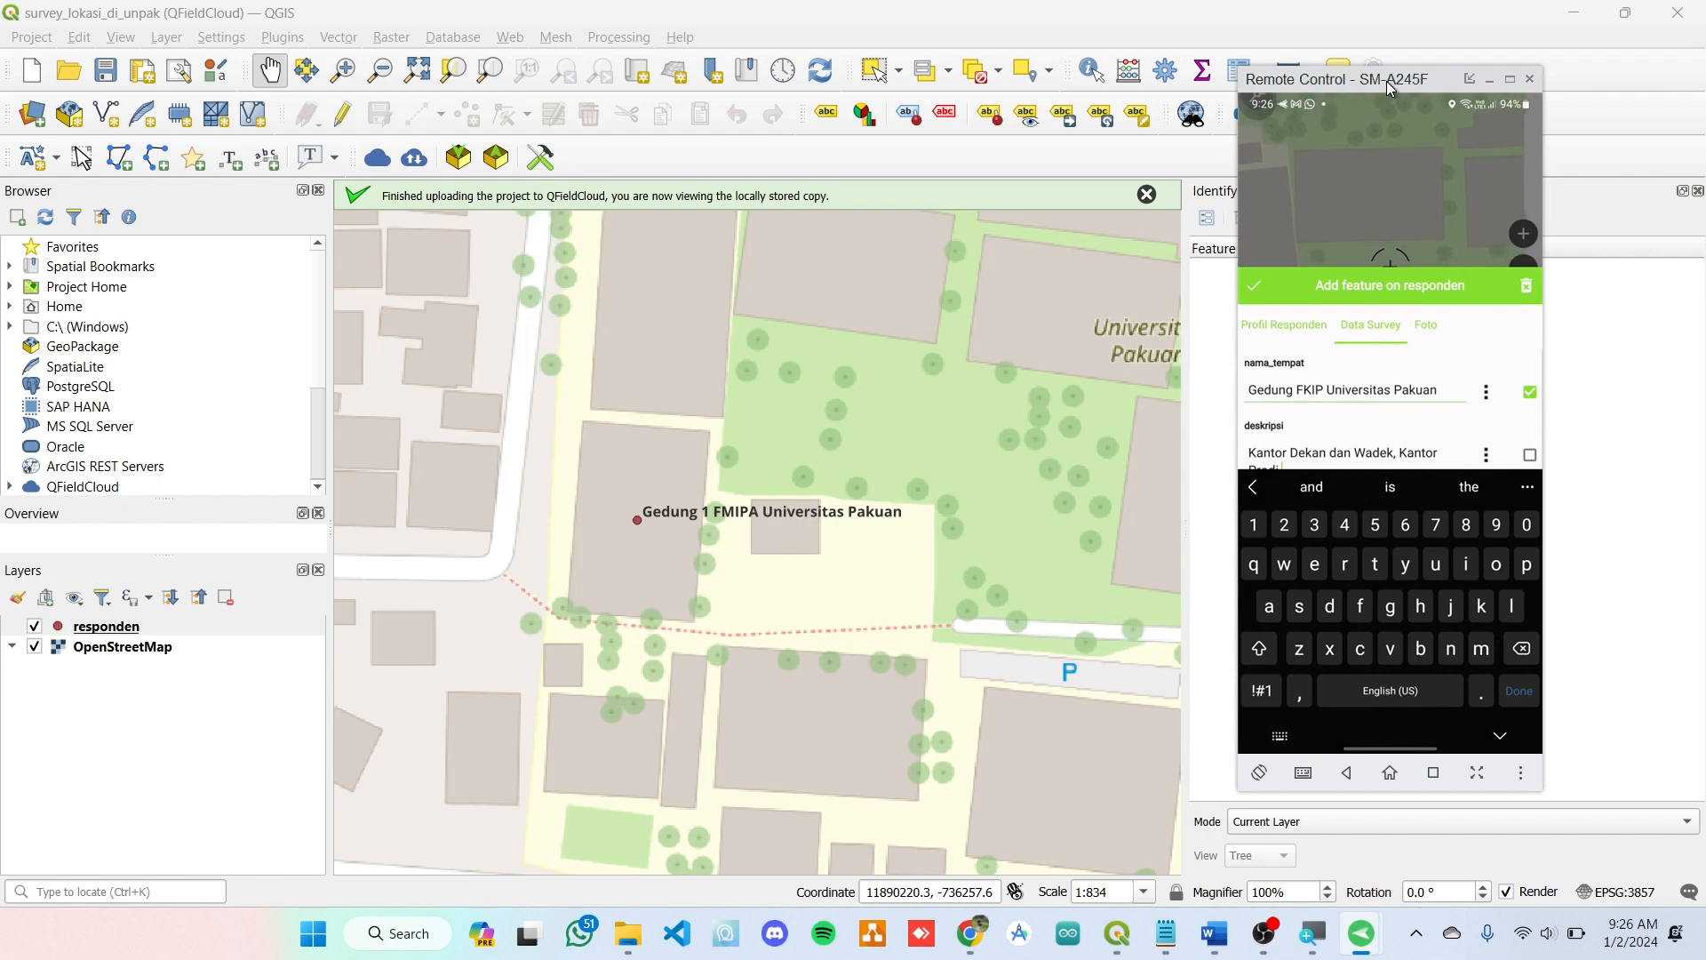
text(,)
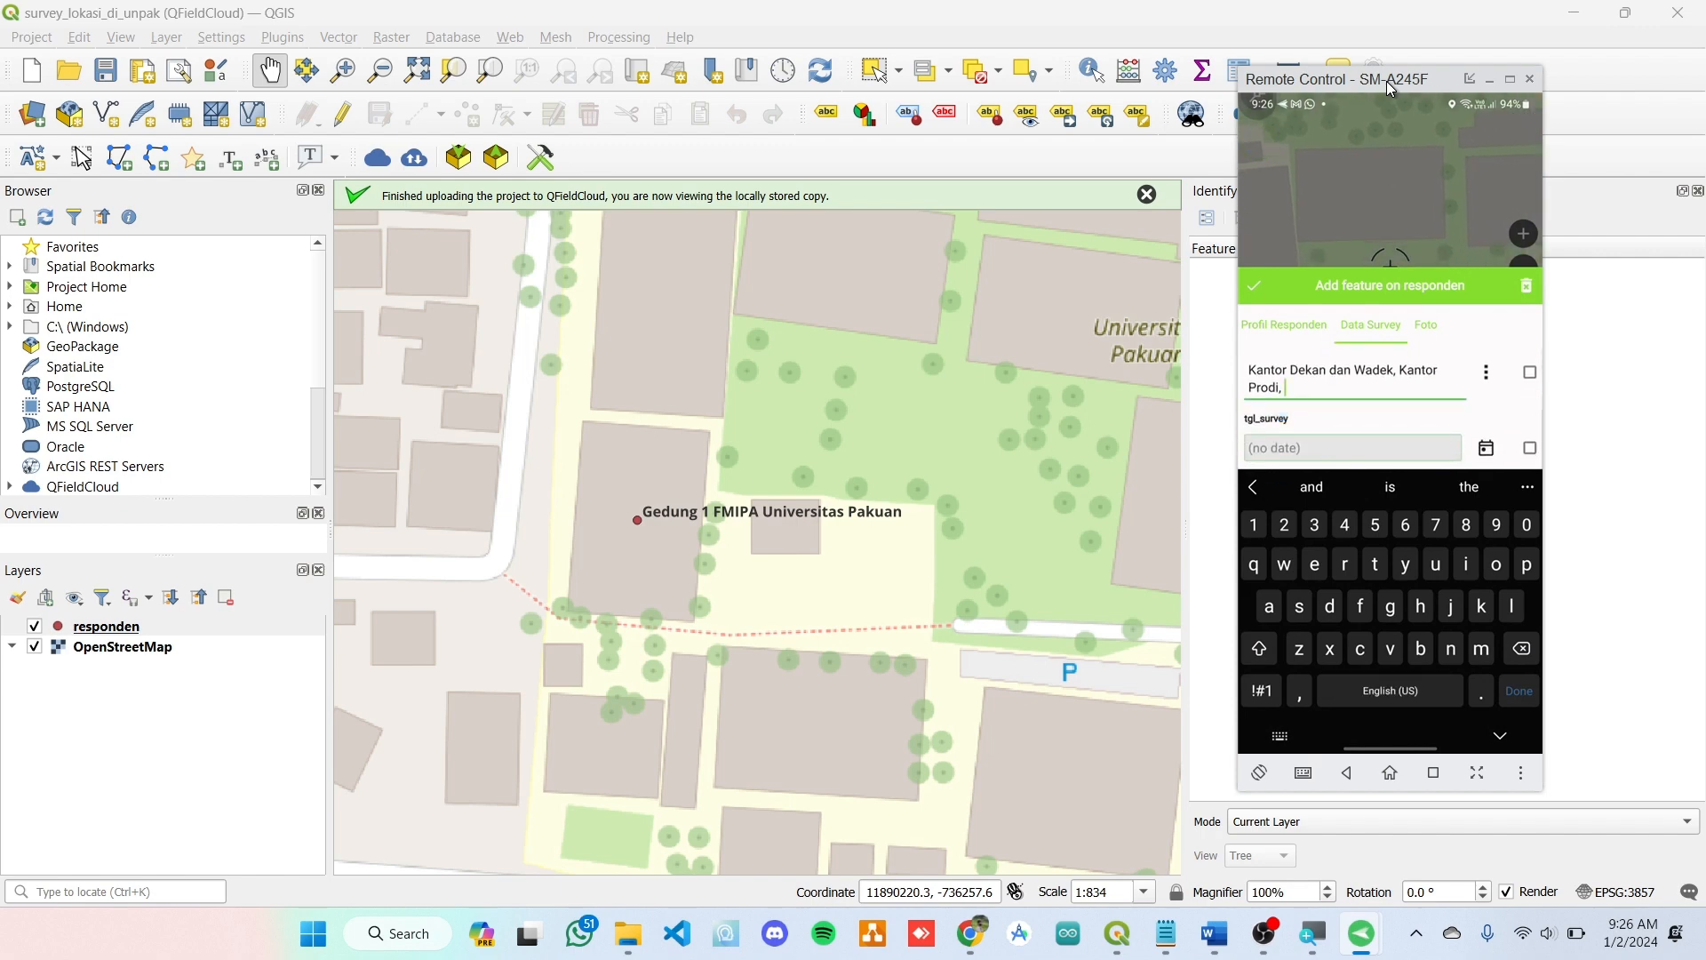
text( Ruang)
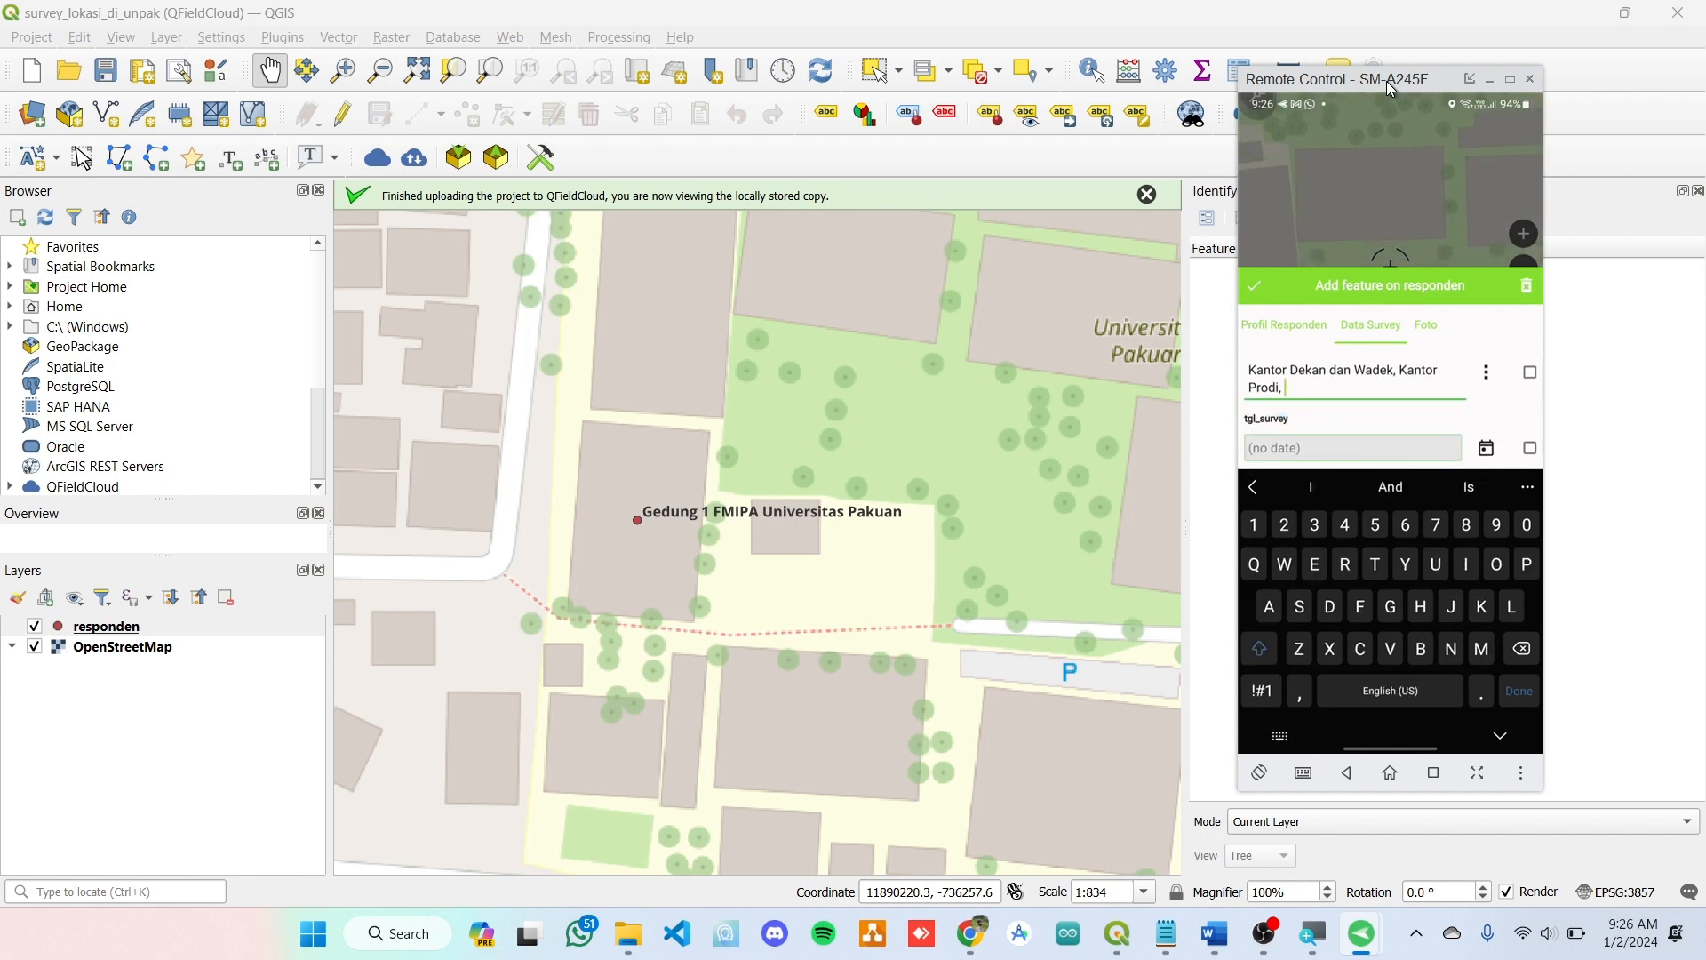
text( TU)
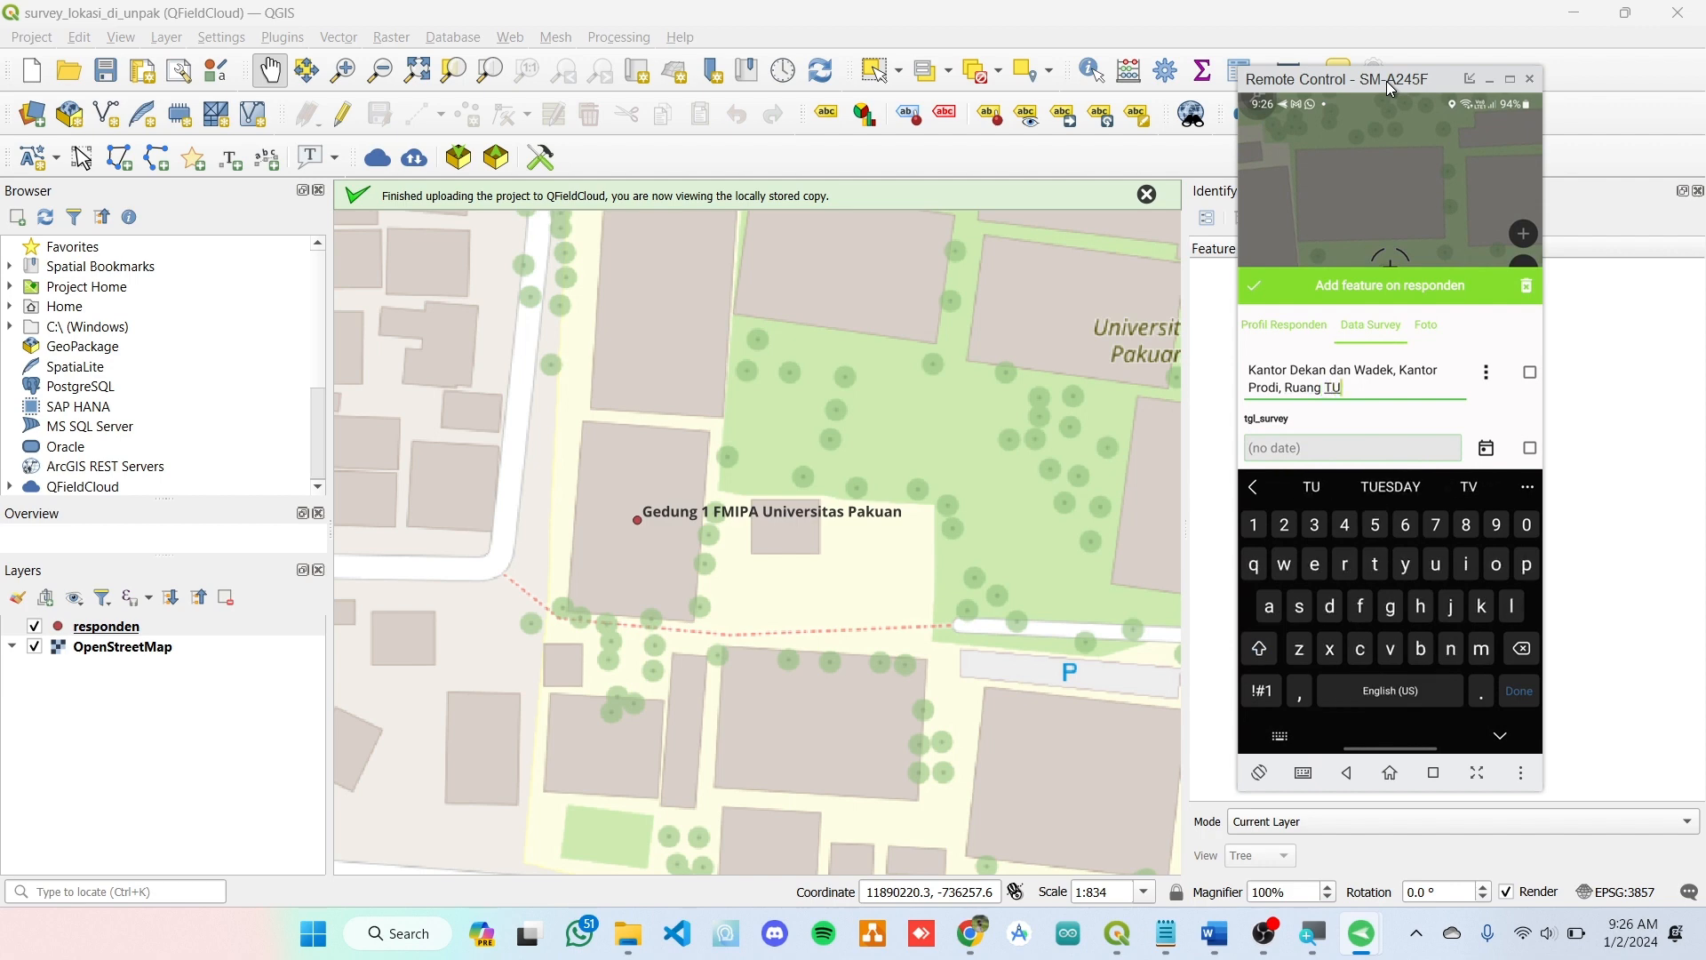
text(, Toile)
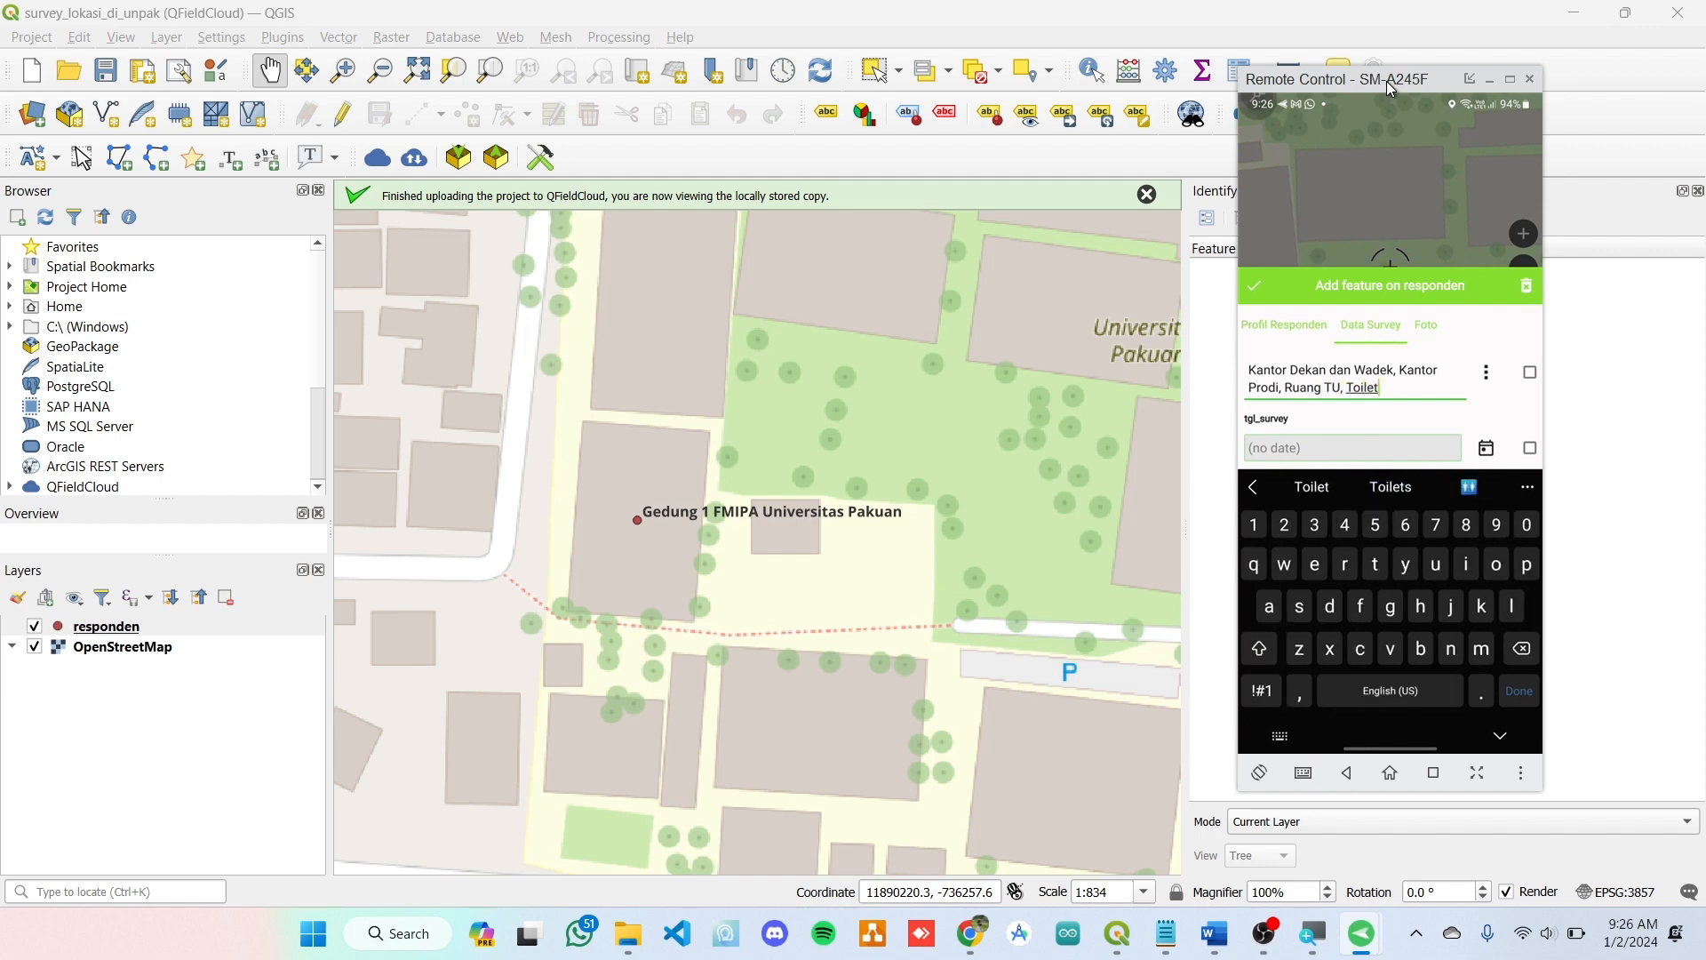
text(t)
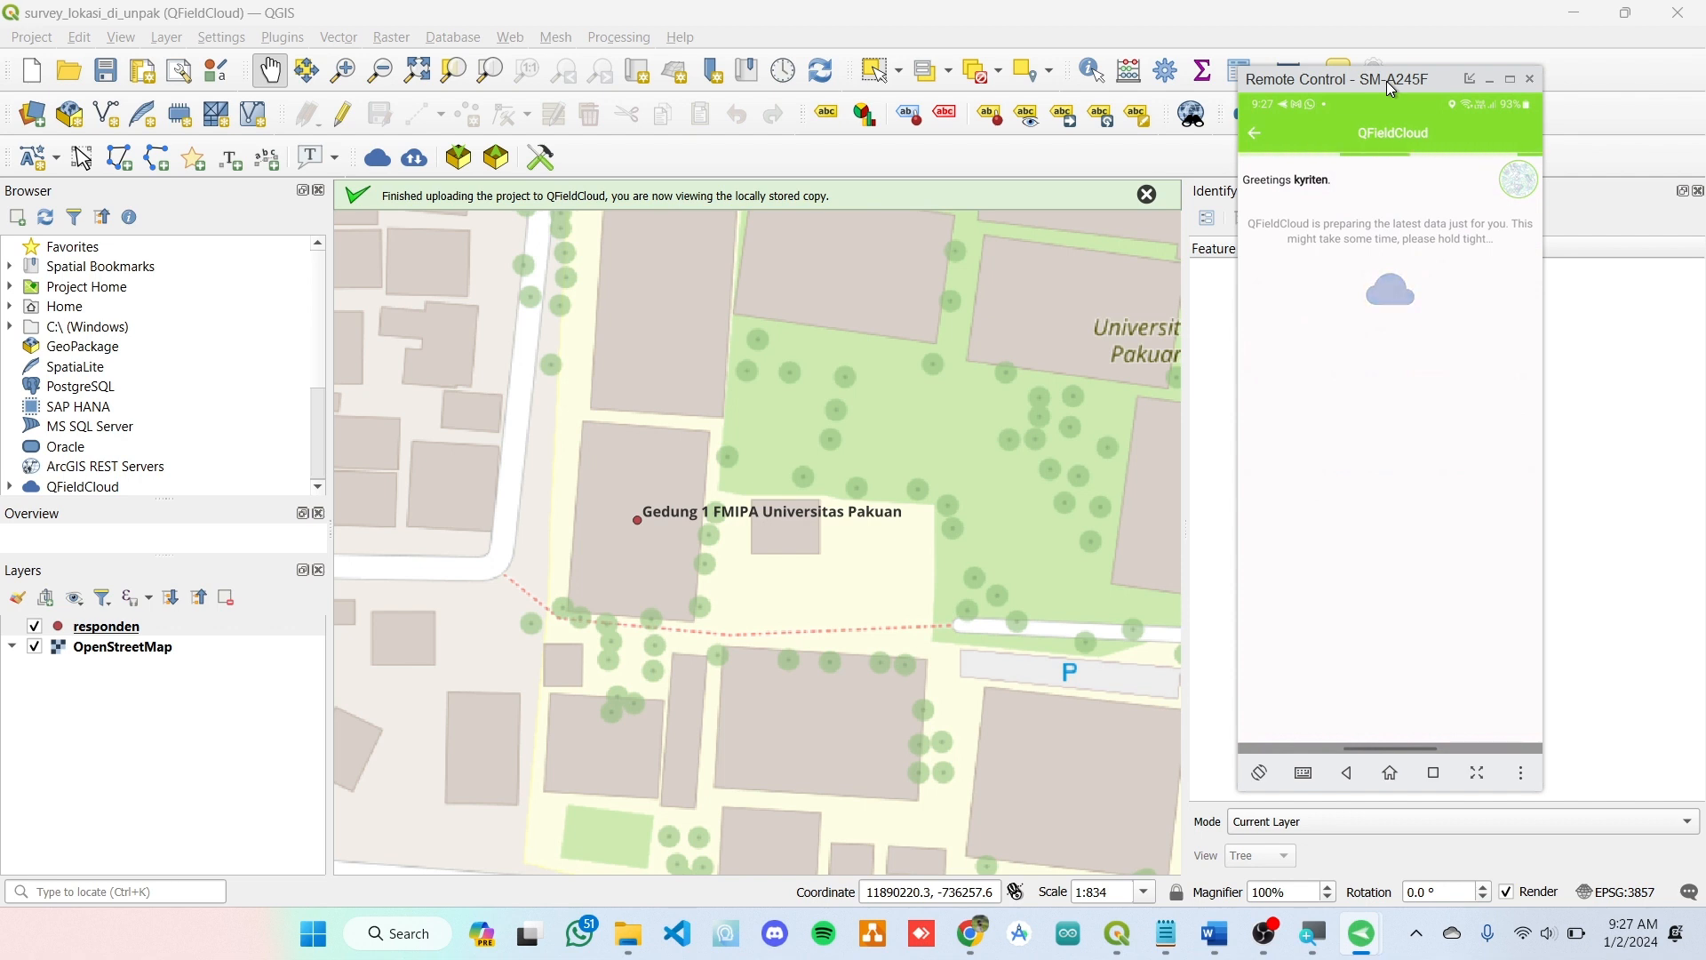
- Close the phone remote control and synchronize the cloud project, replacing the local db_survey_lokasi_di_unpak.gpkg with the cloud version and reopening the project
click(1531, 78)
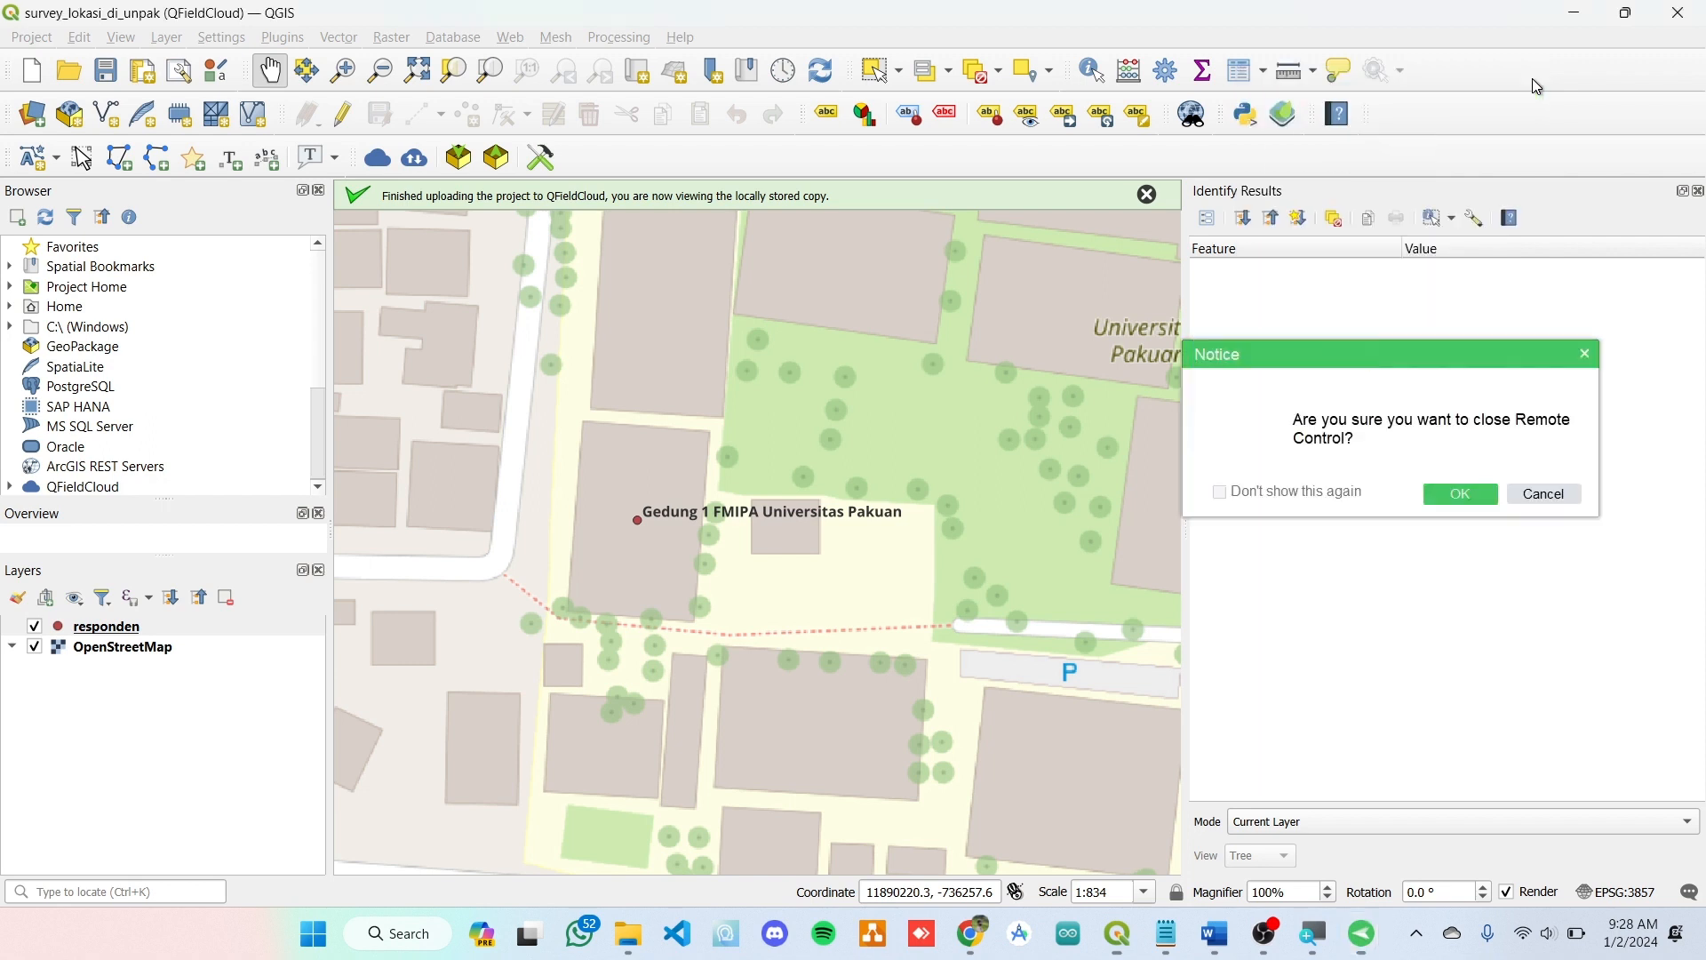
click(1490, 503)
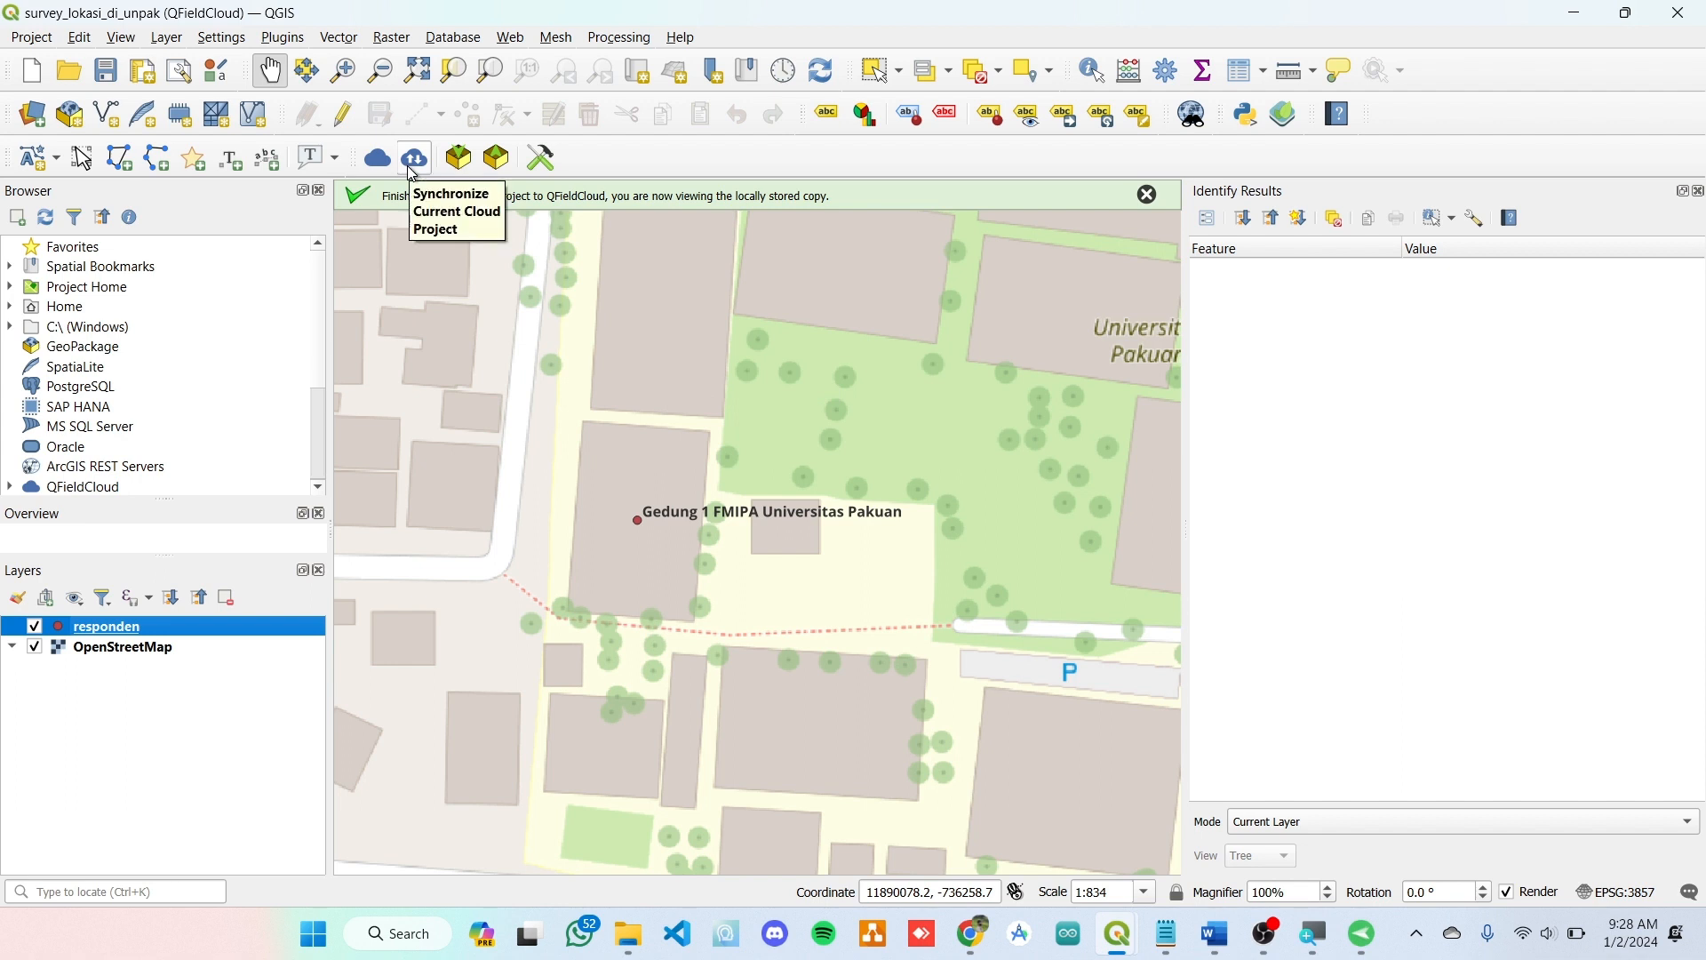
click(283, 37)
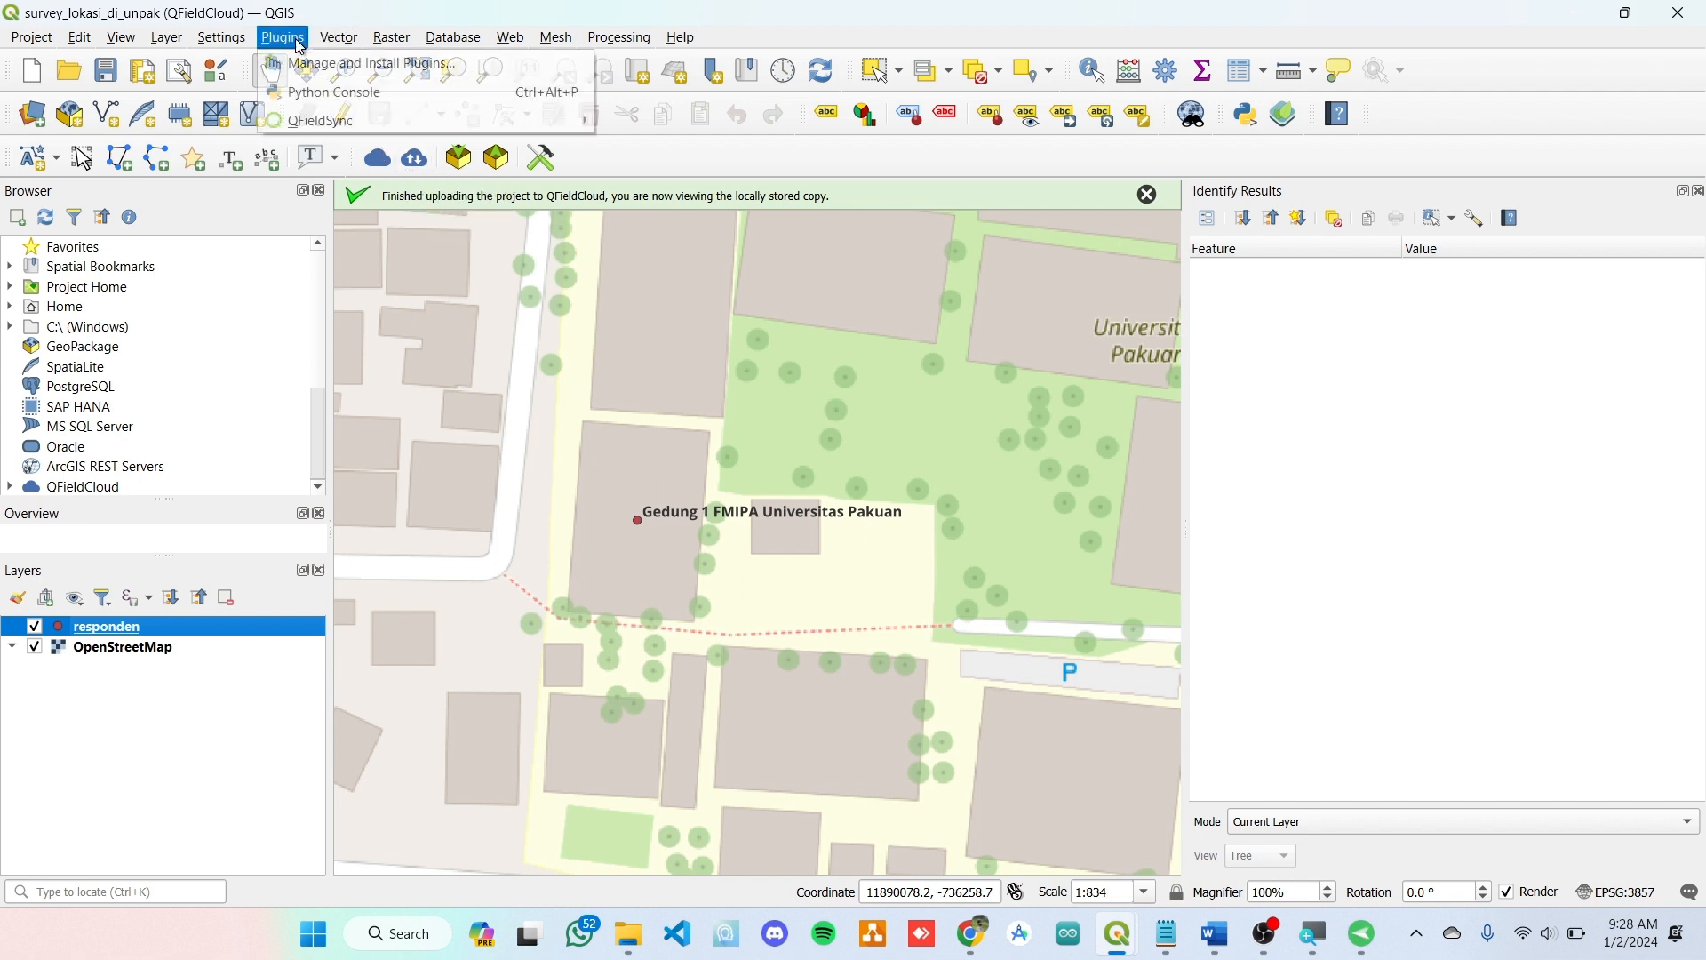
mouse_move(425, 121)
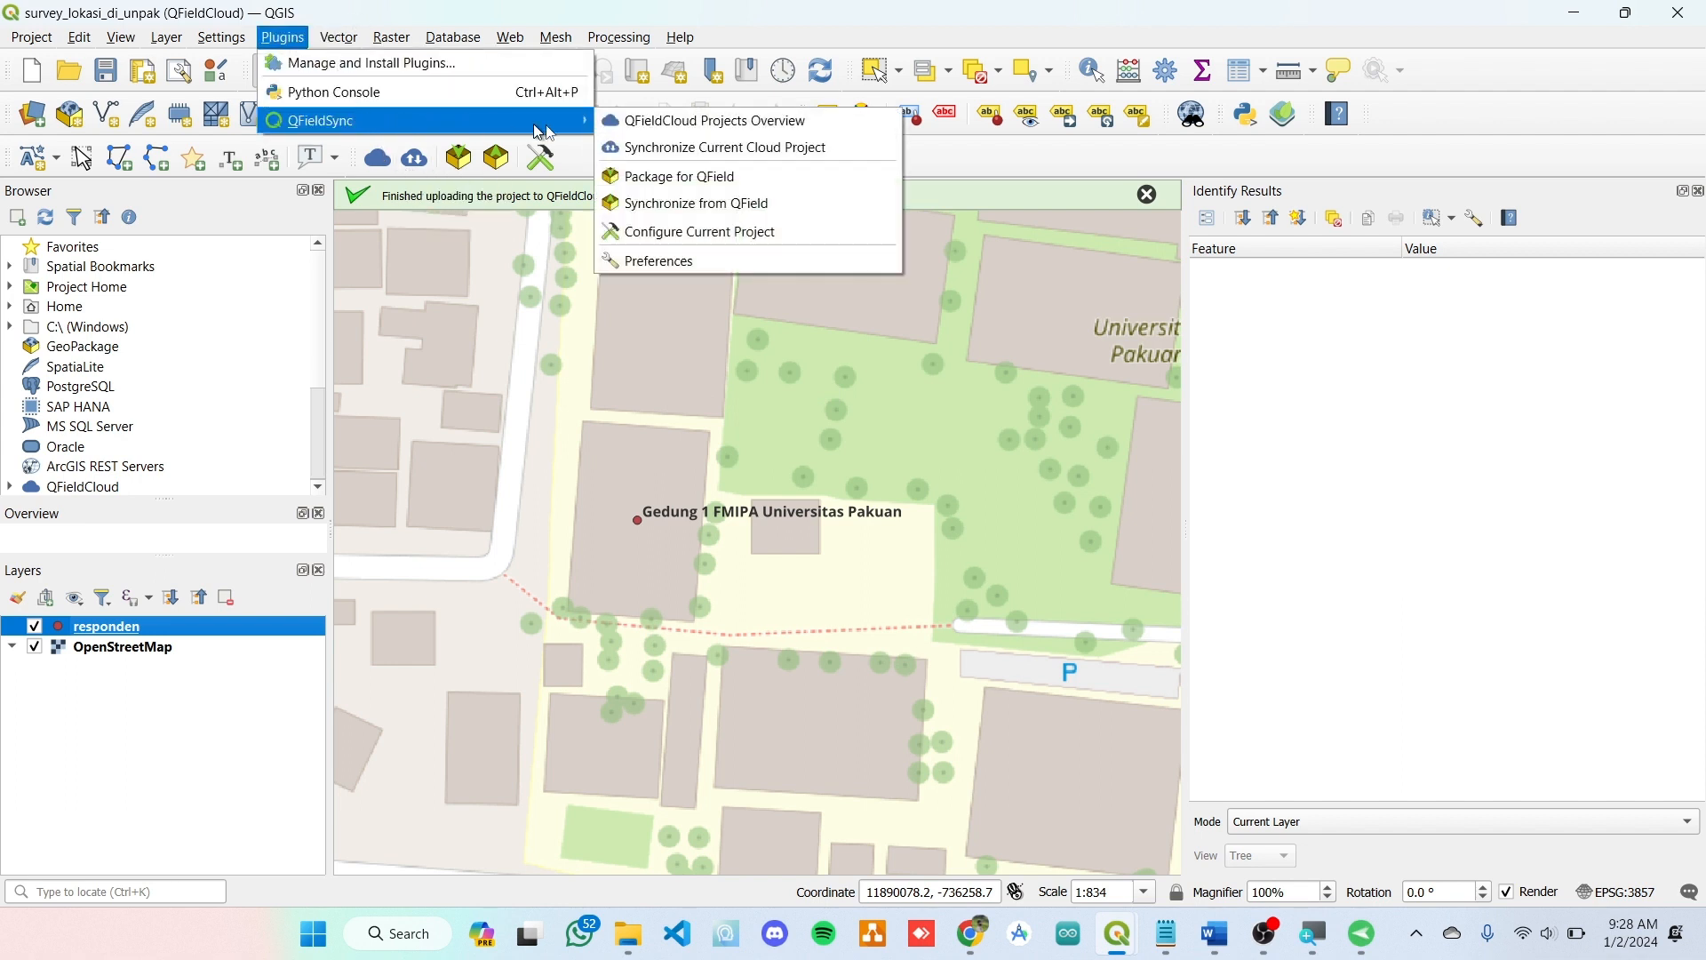
click(786, 148)
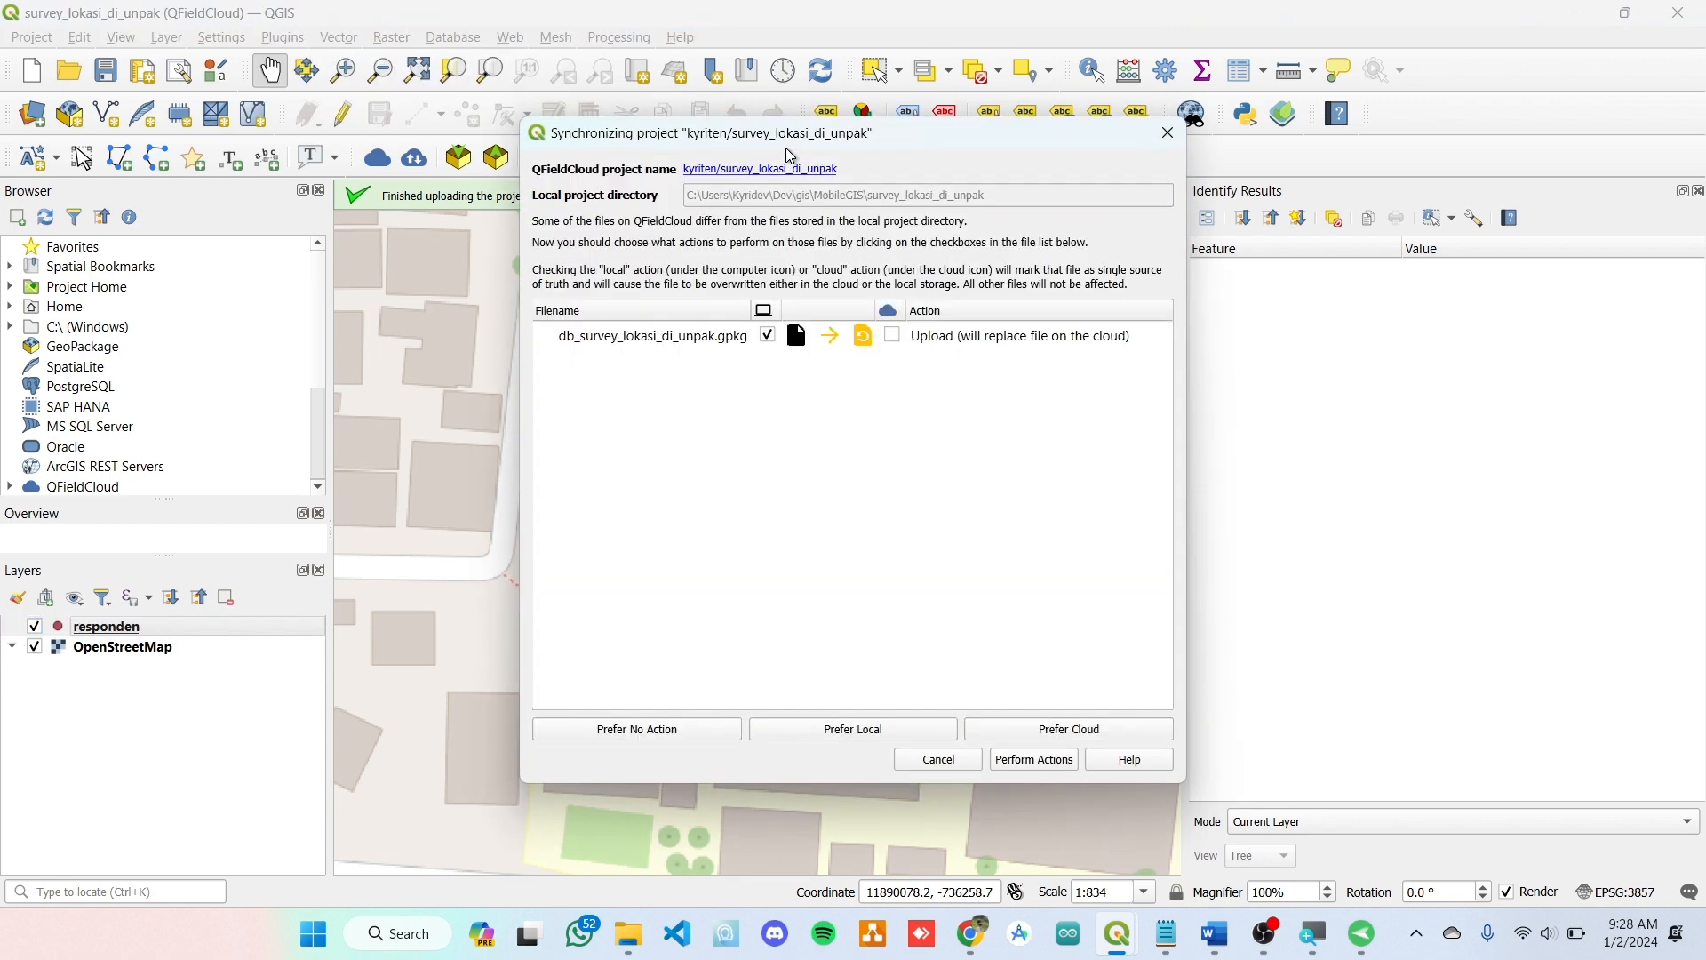
click(893, 338)
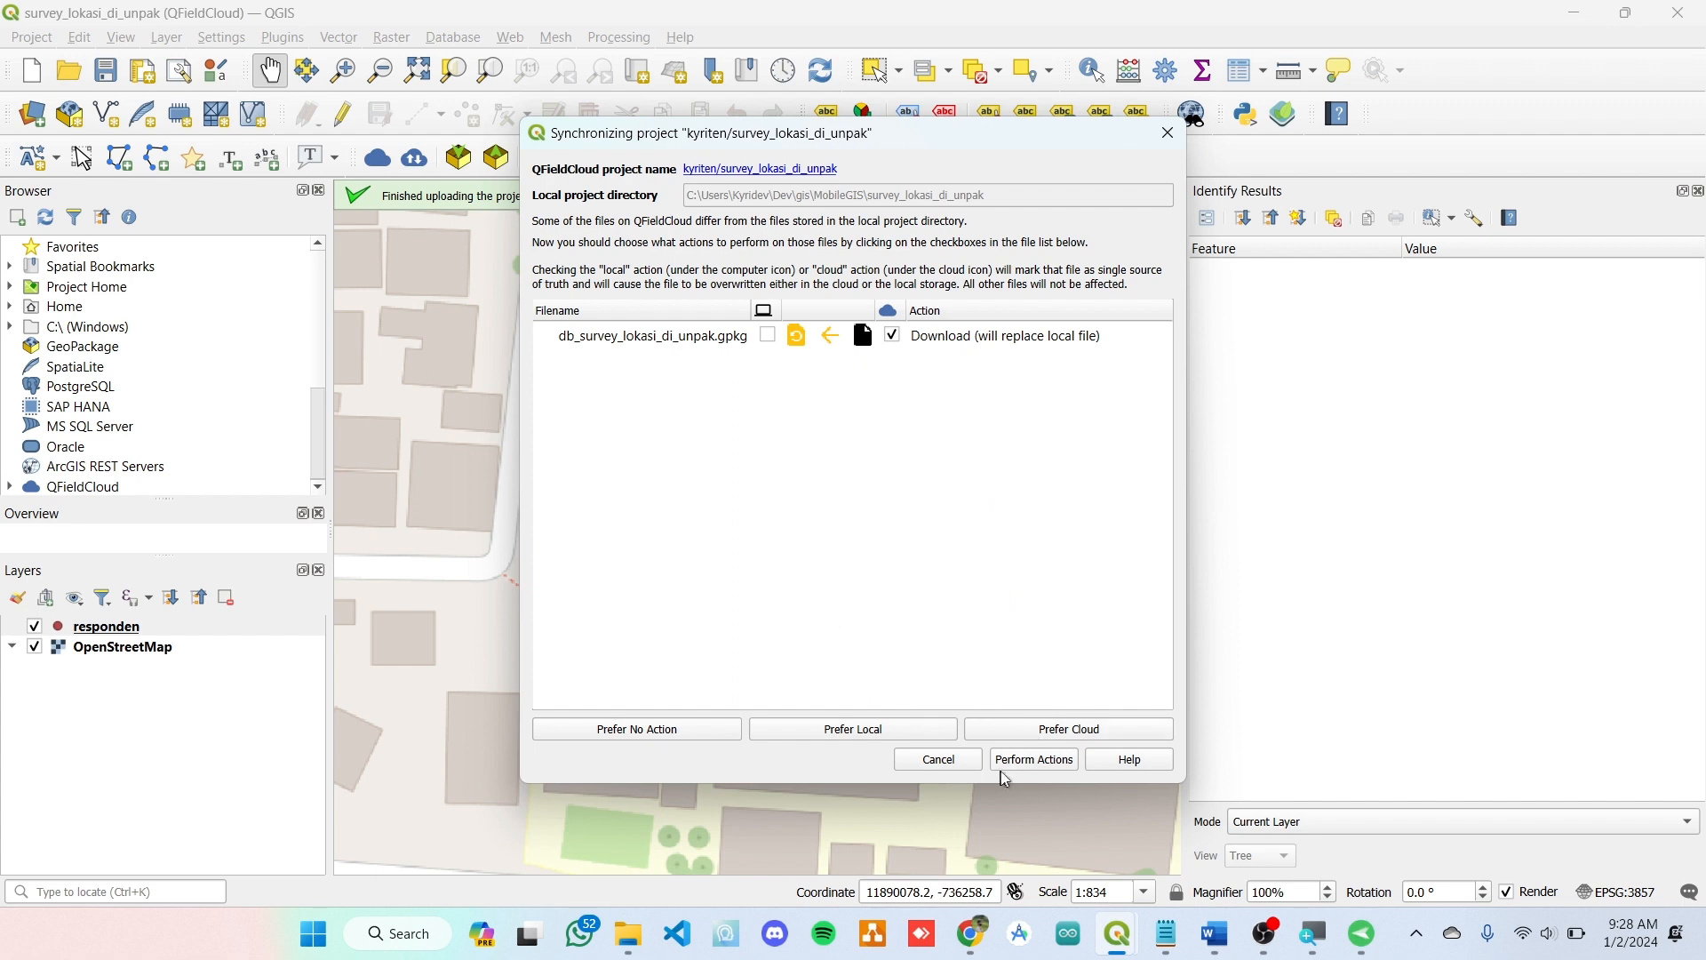
click(1034, 761)
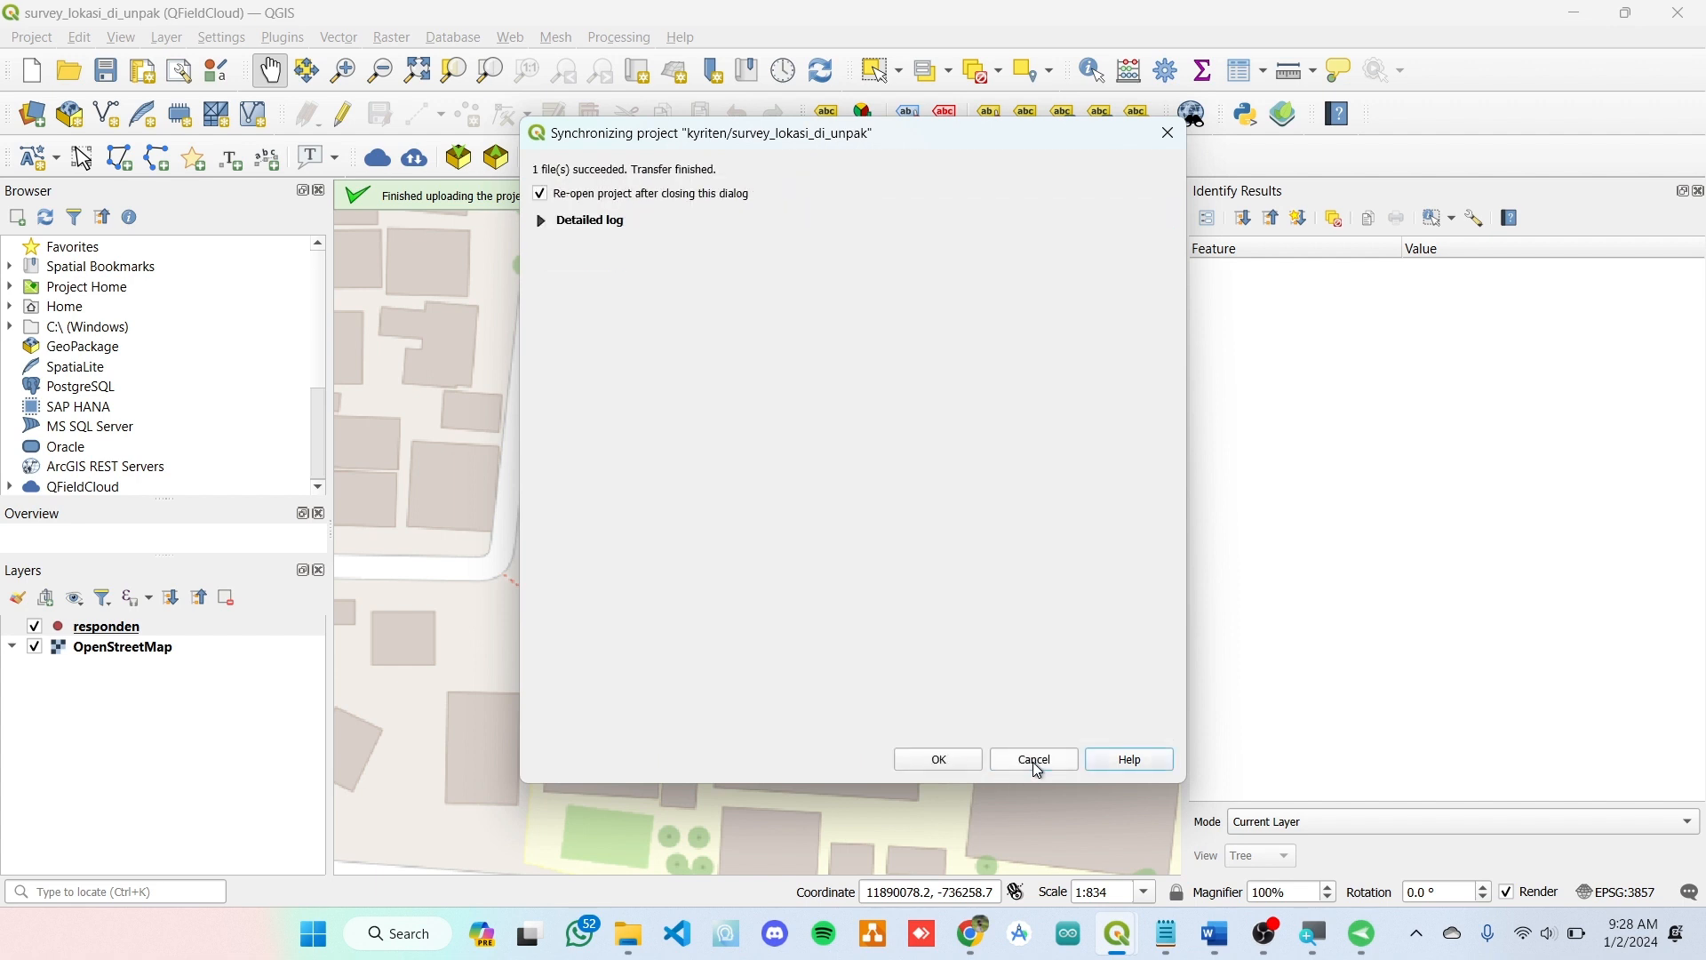
click(961, 761)
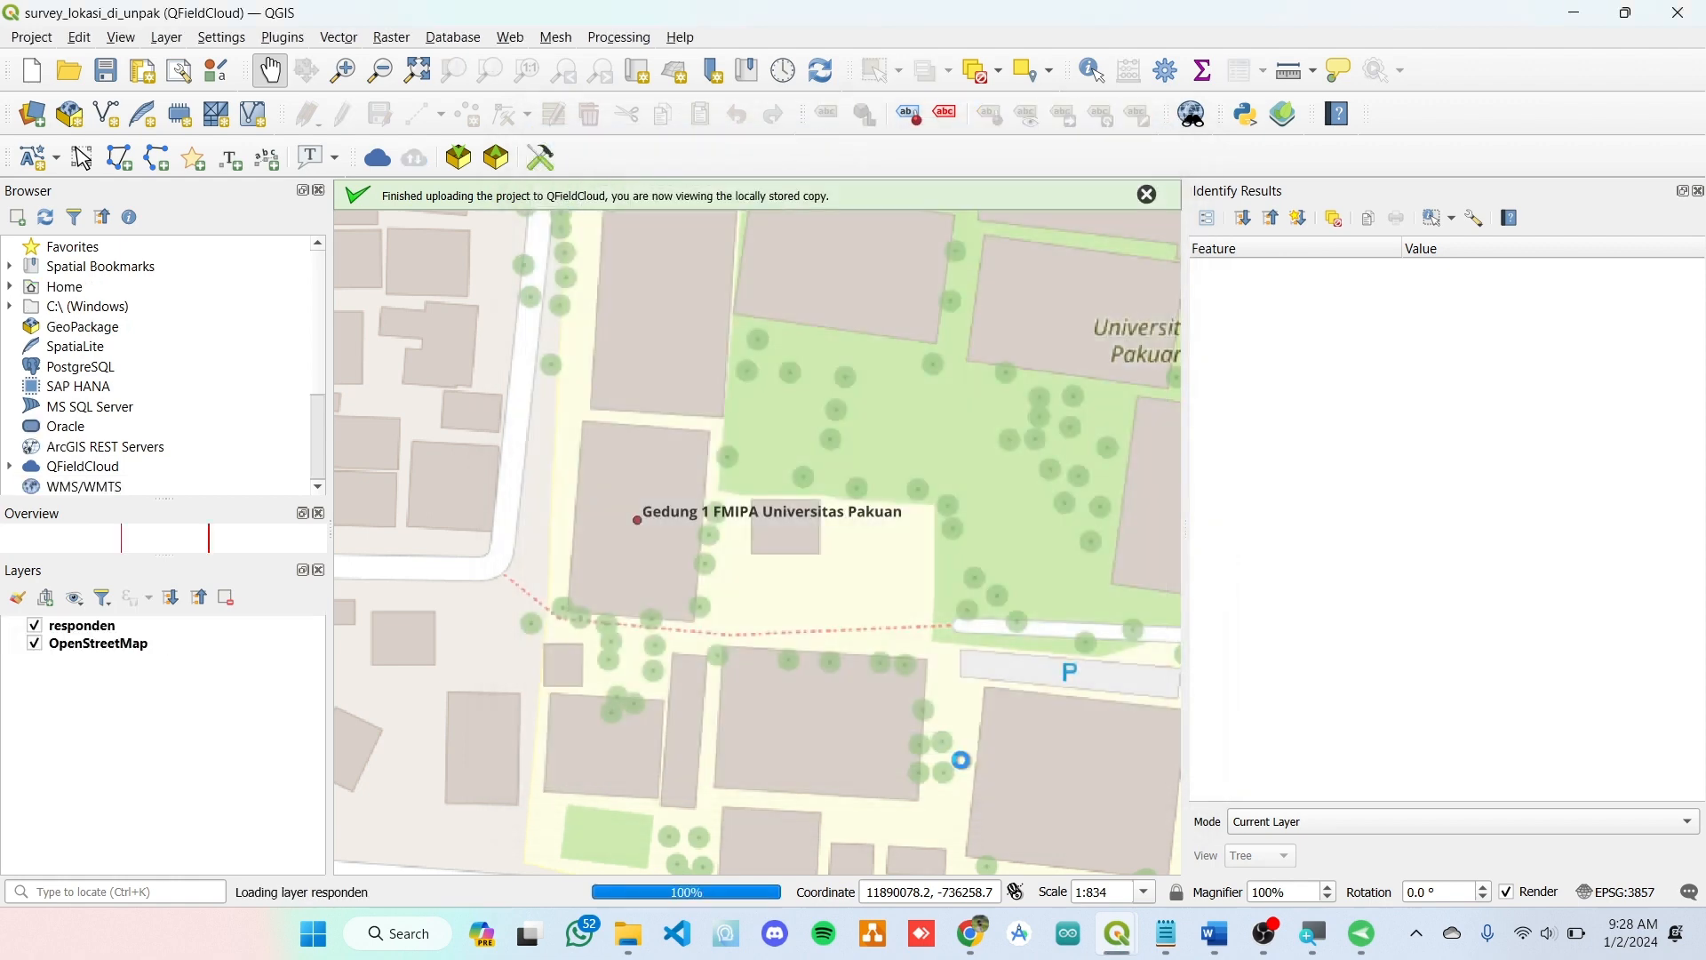
drag(925, 312, 865, 530)
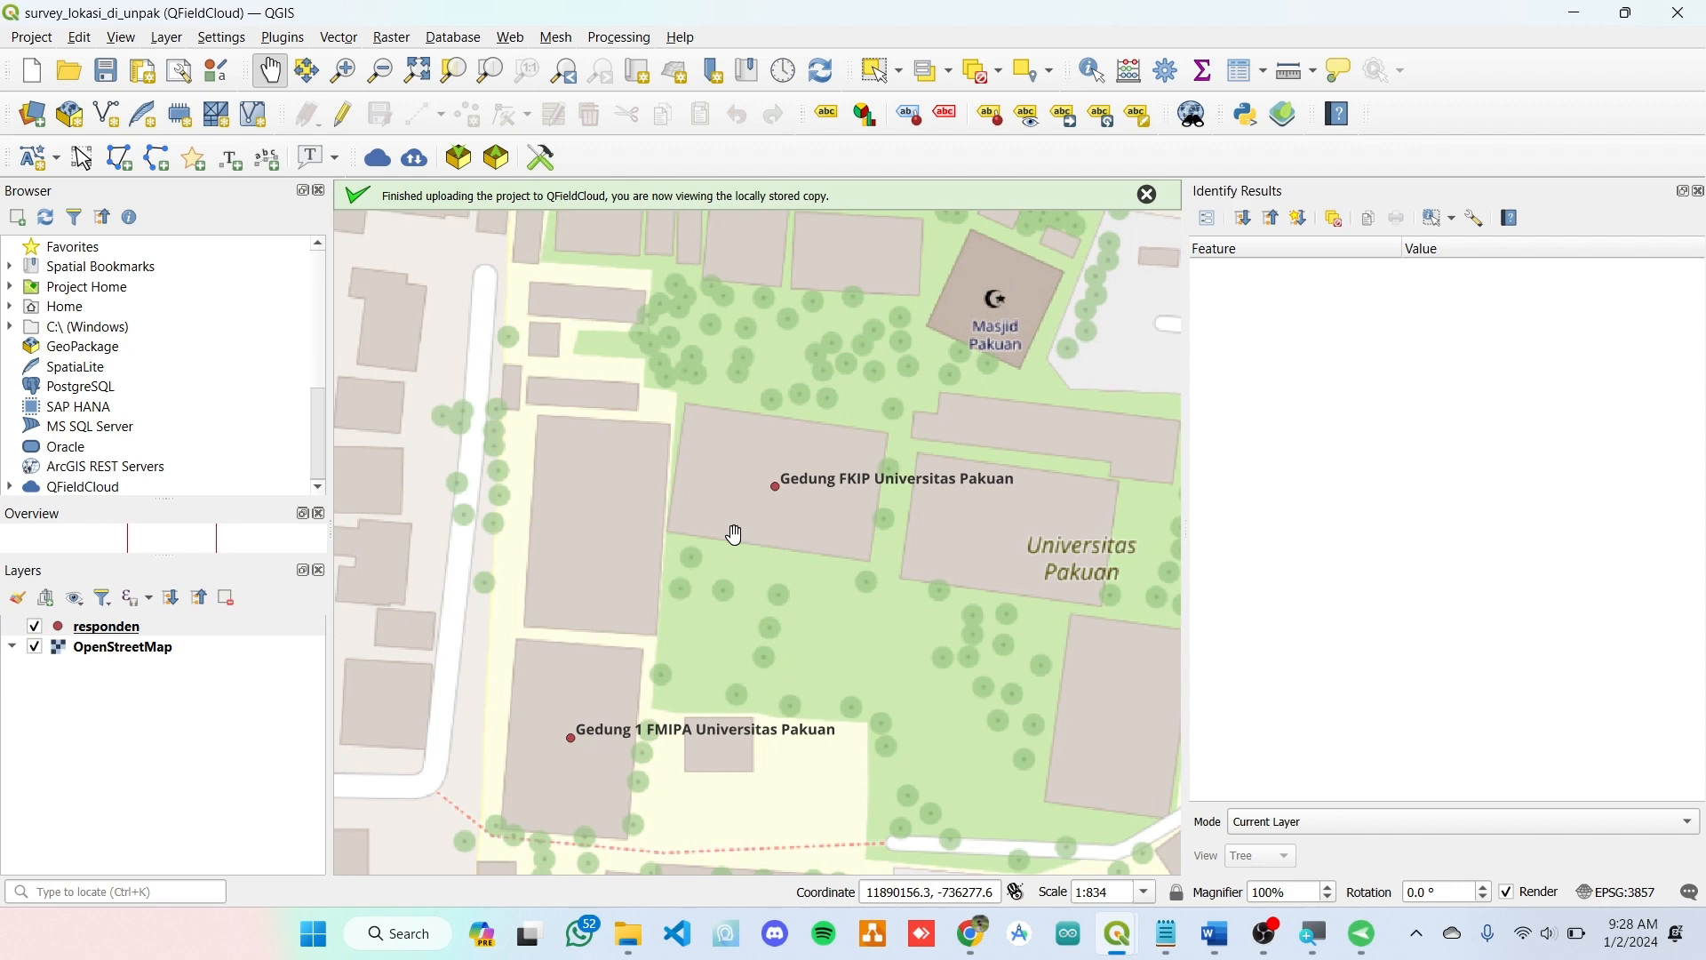
- Search the plugin manager for QGIS2WEB, examine the plugin's details and installation status, and close the manager
click(275, 41)
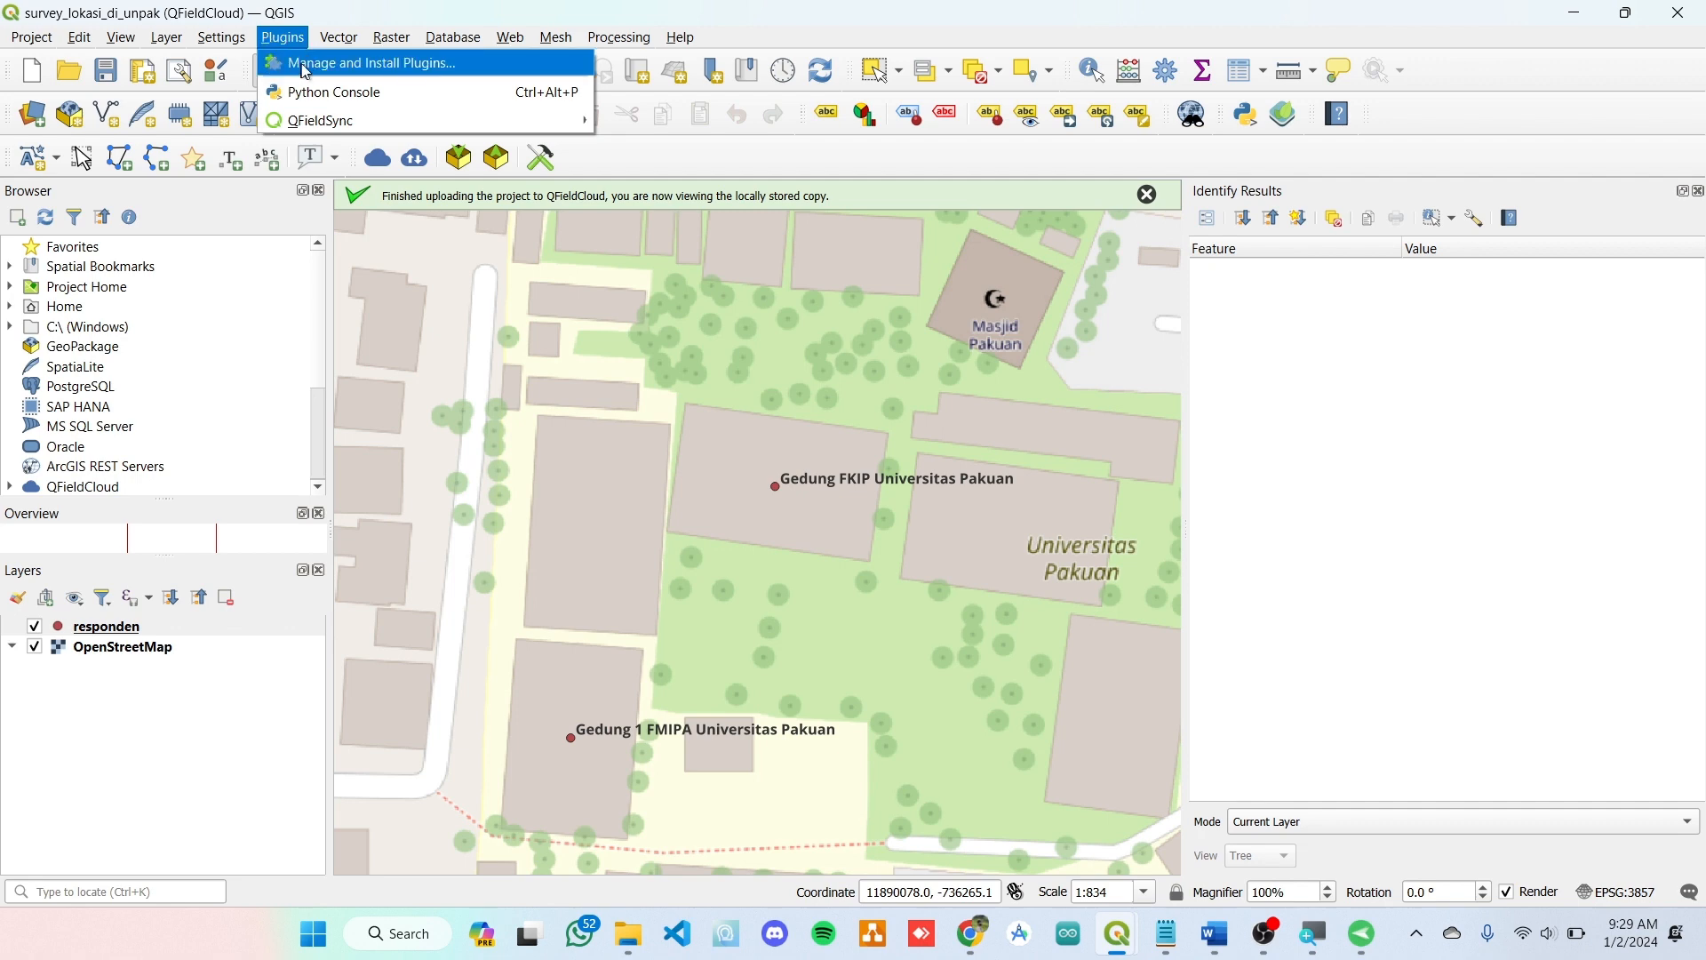
click(464, 62)
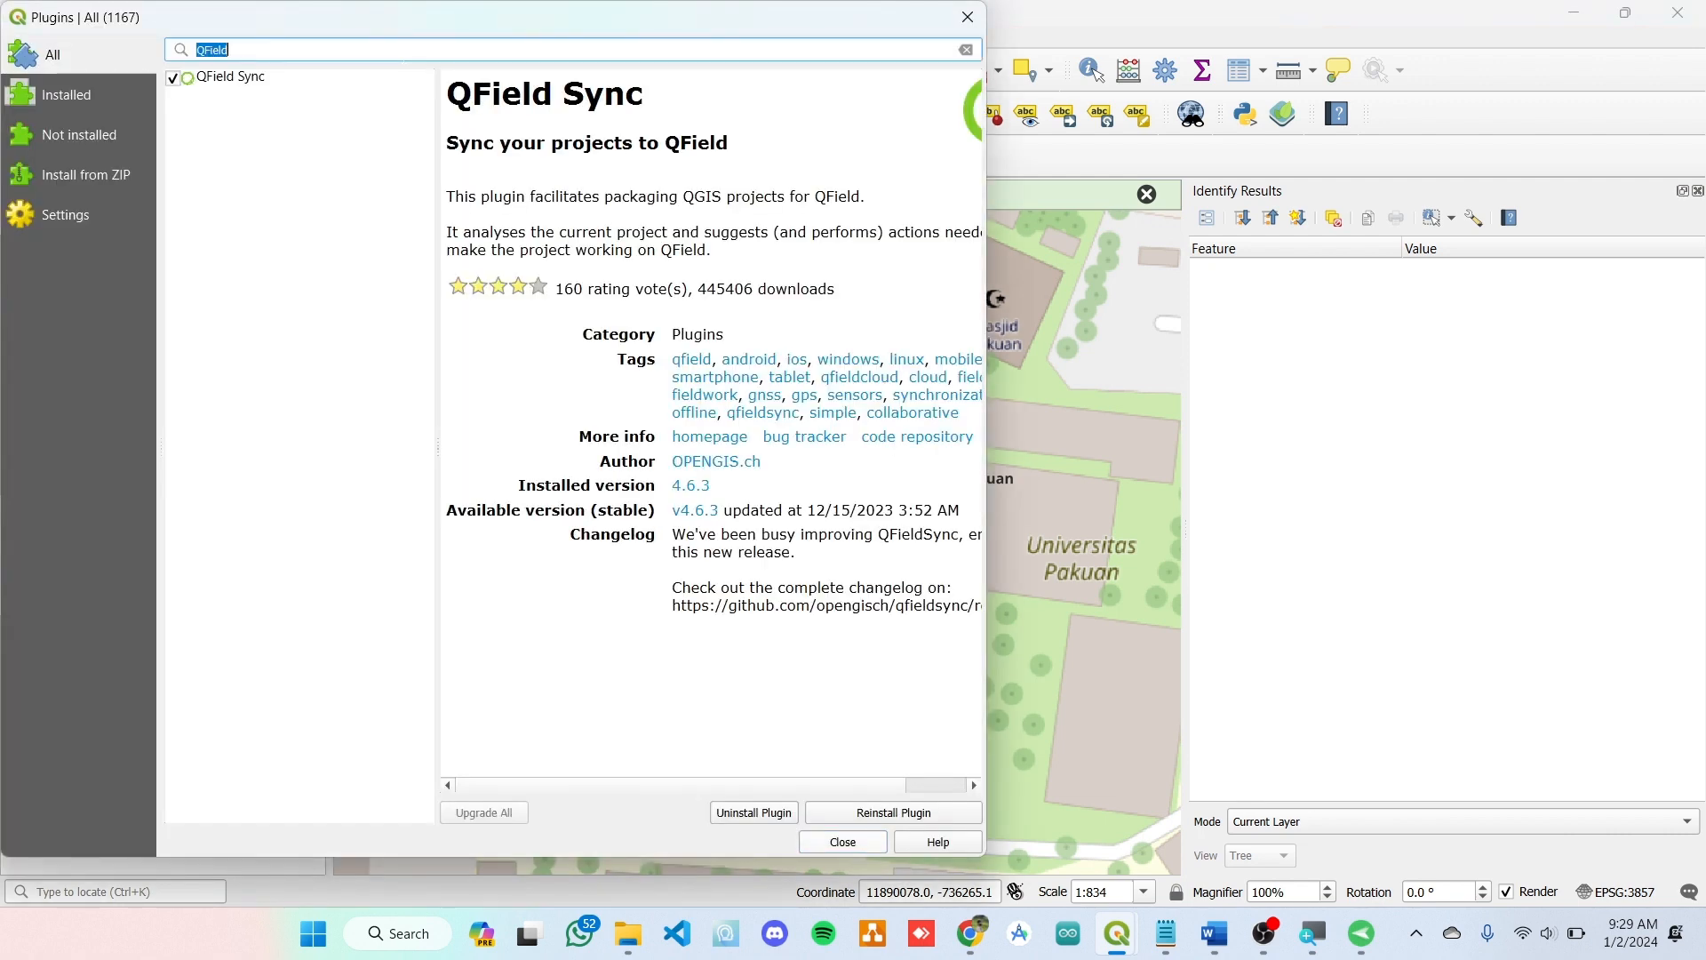
text(QGIS)
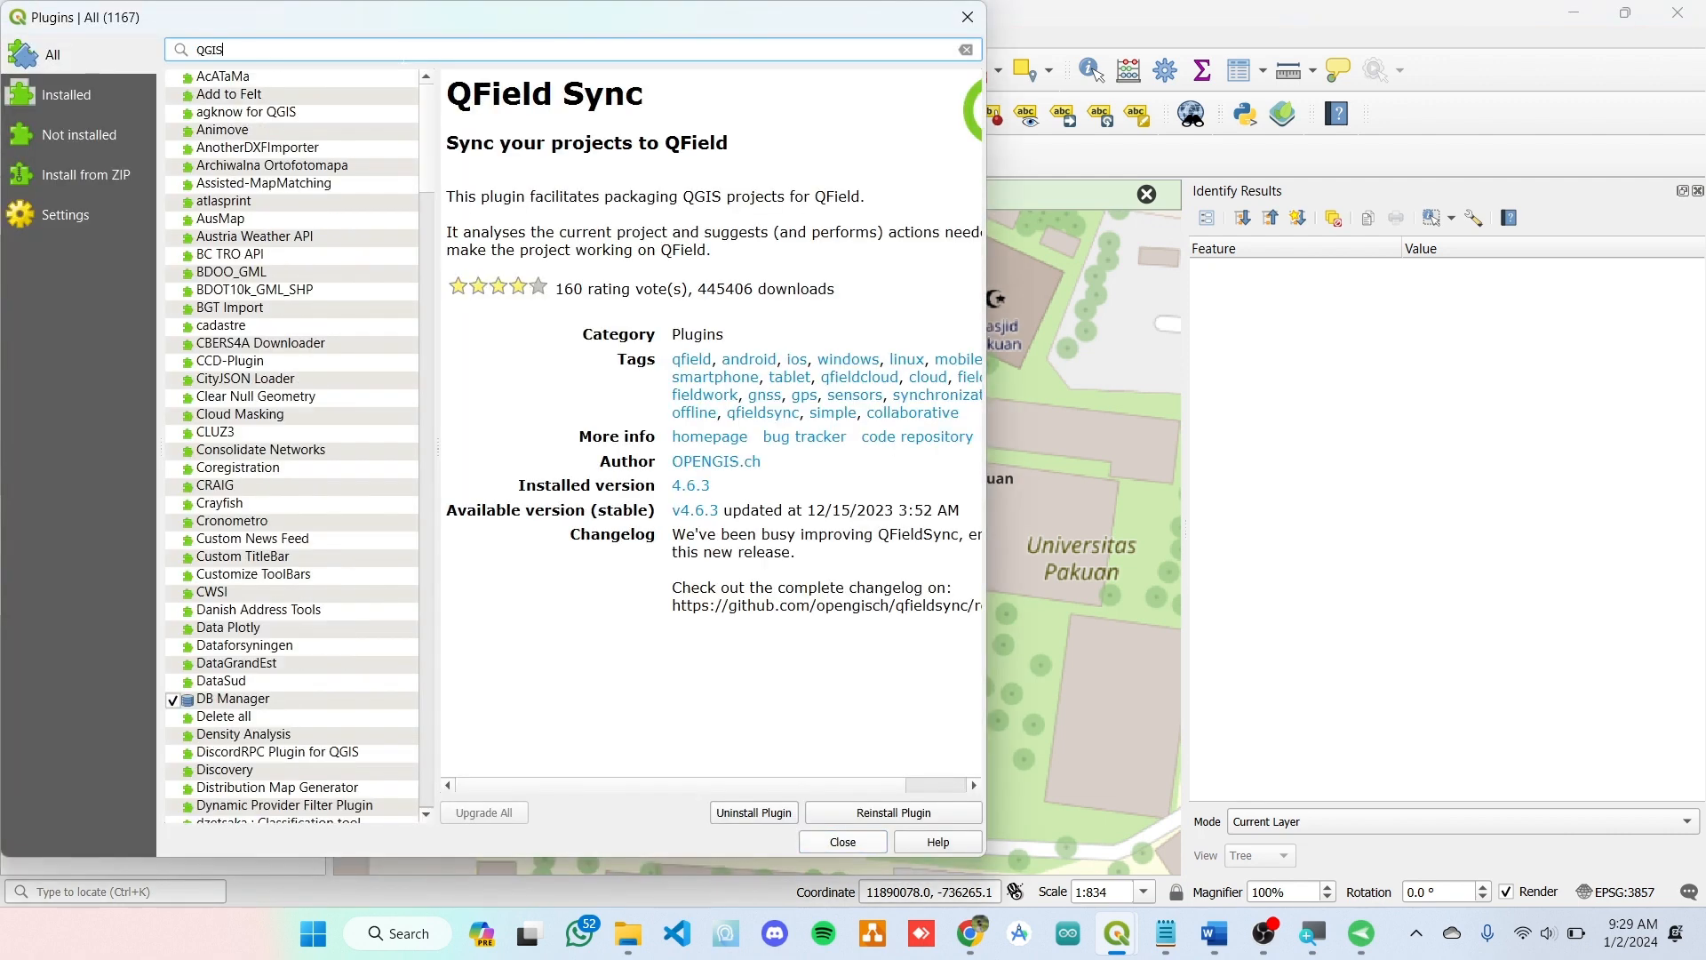
text(2WEB)
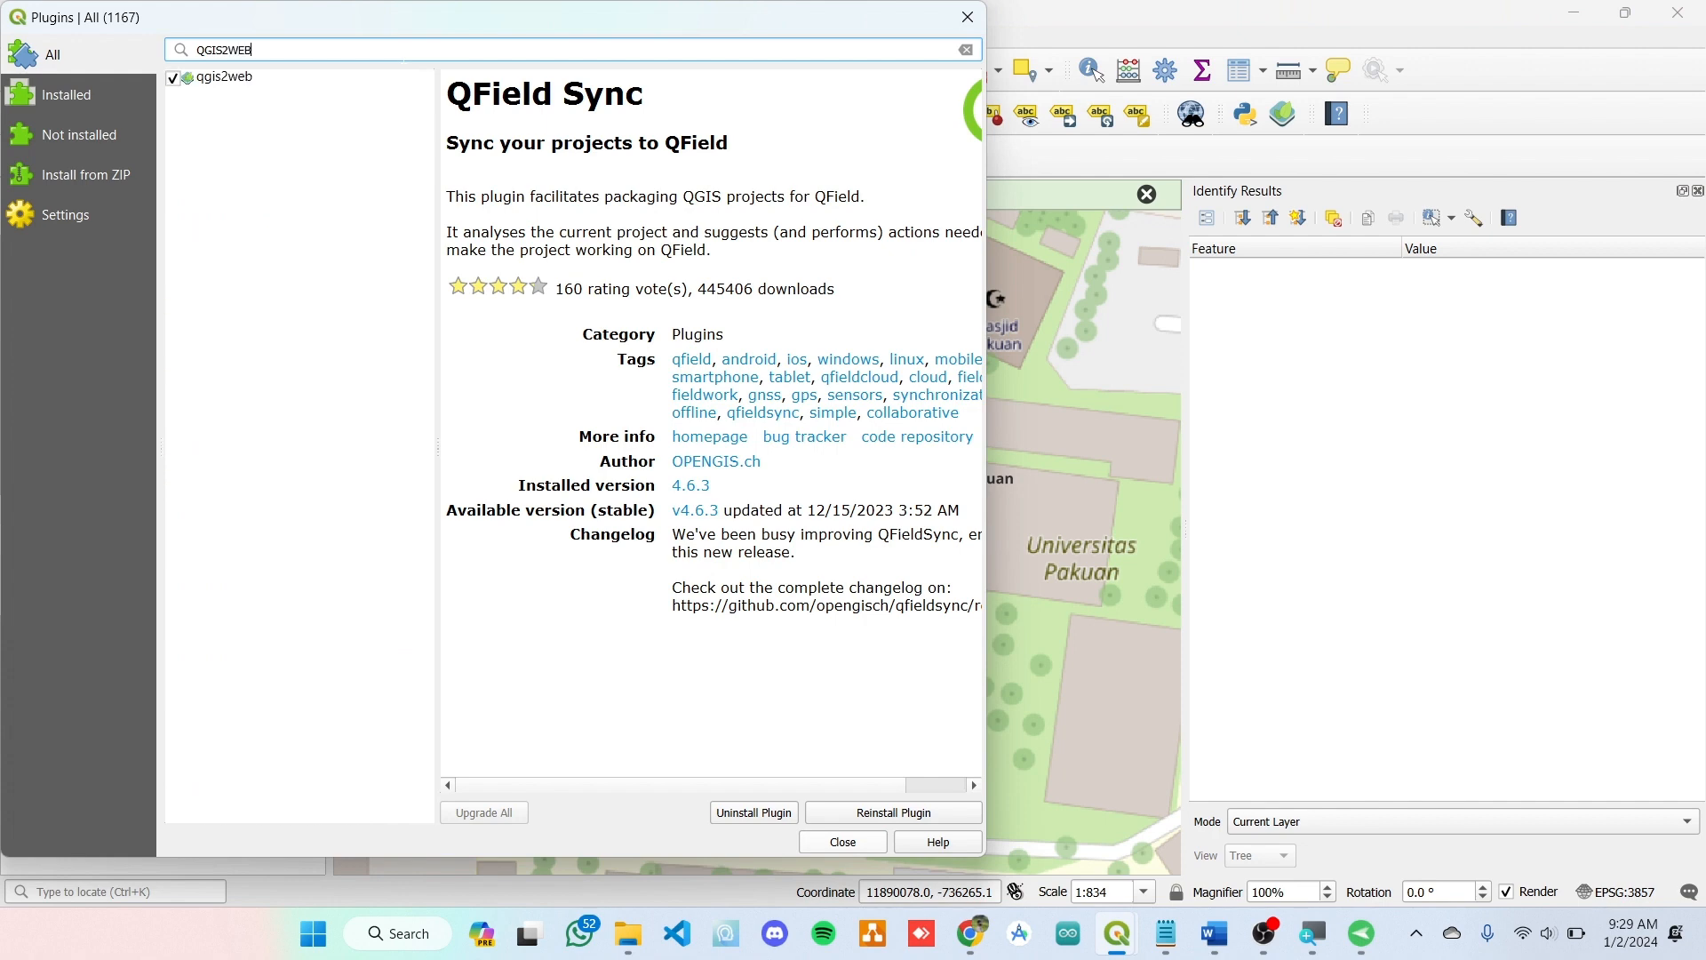
click(336, 80)
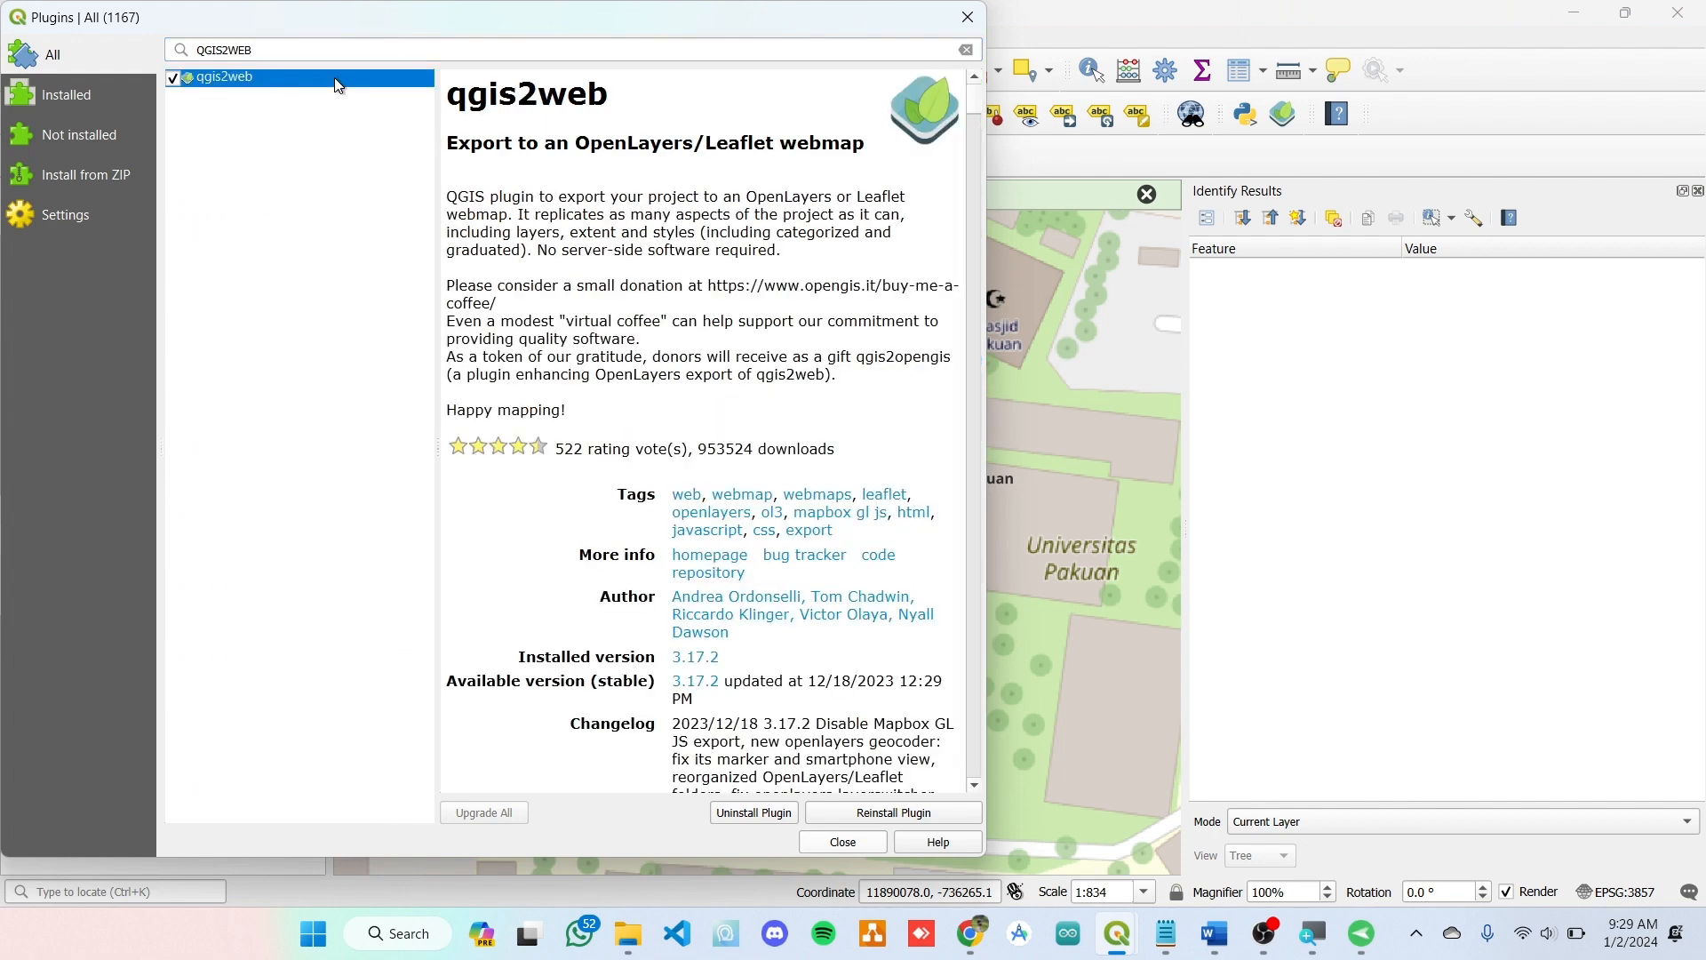
click(844, 842)
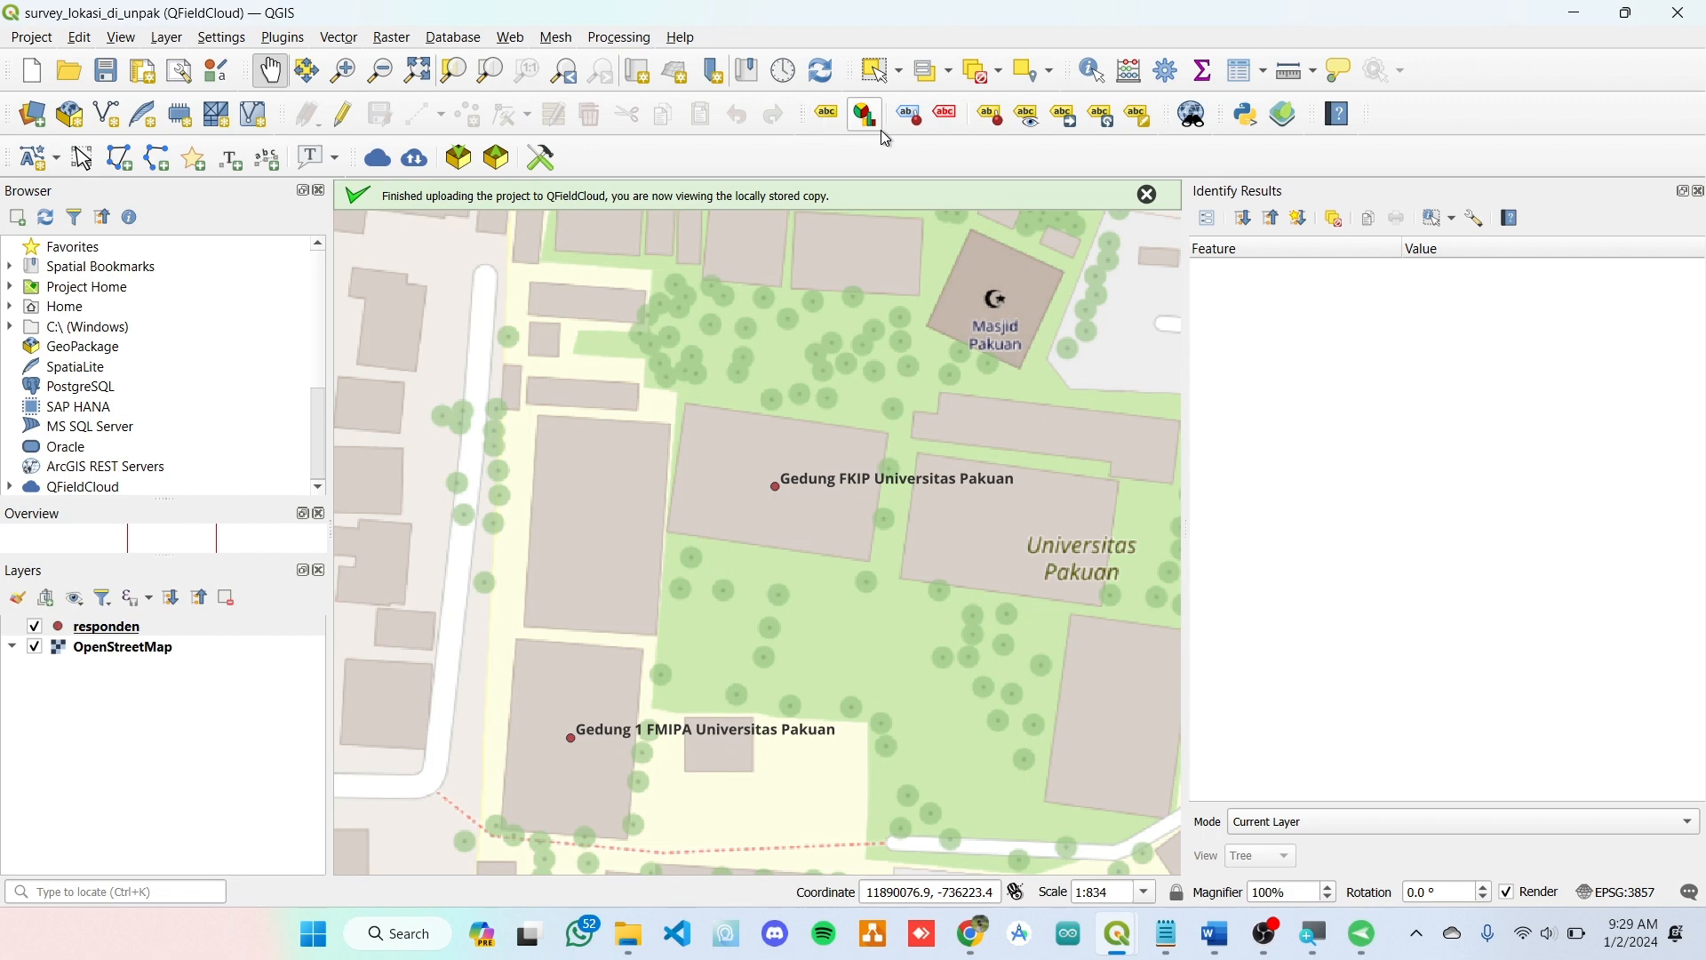
- Open the qgis2web export window, enlarge it, and set the nama_responden popup field to inline label
click(1282, 124)
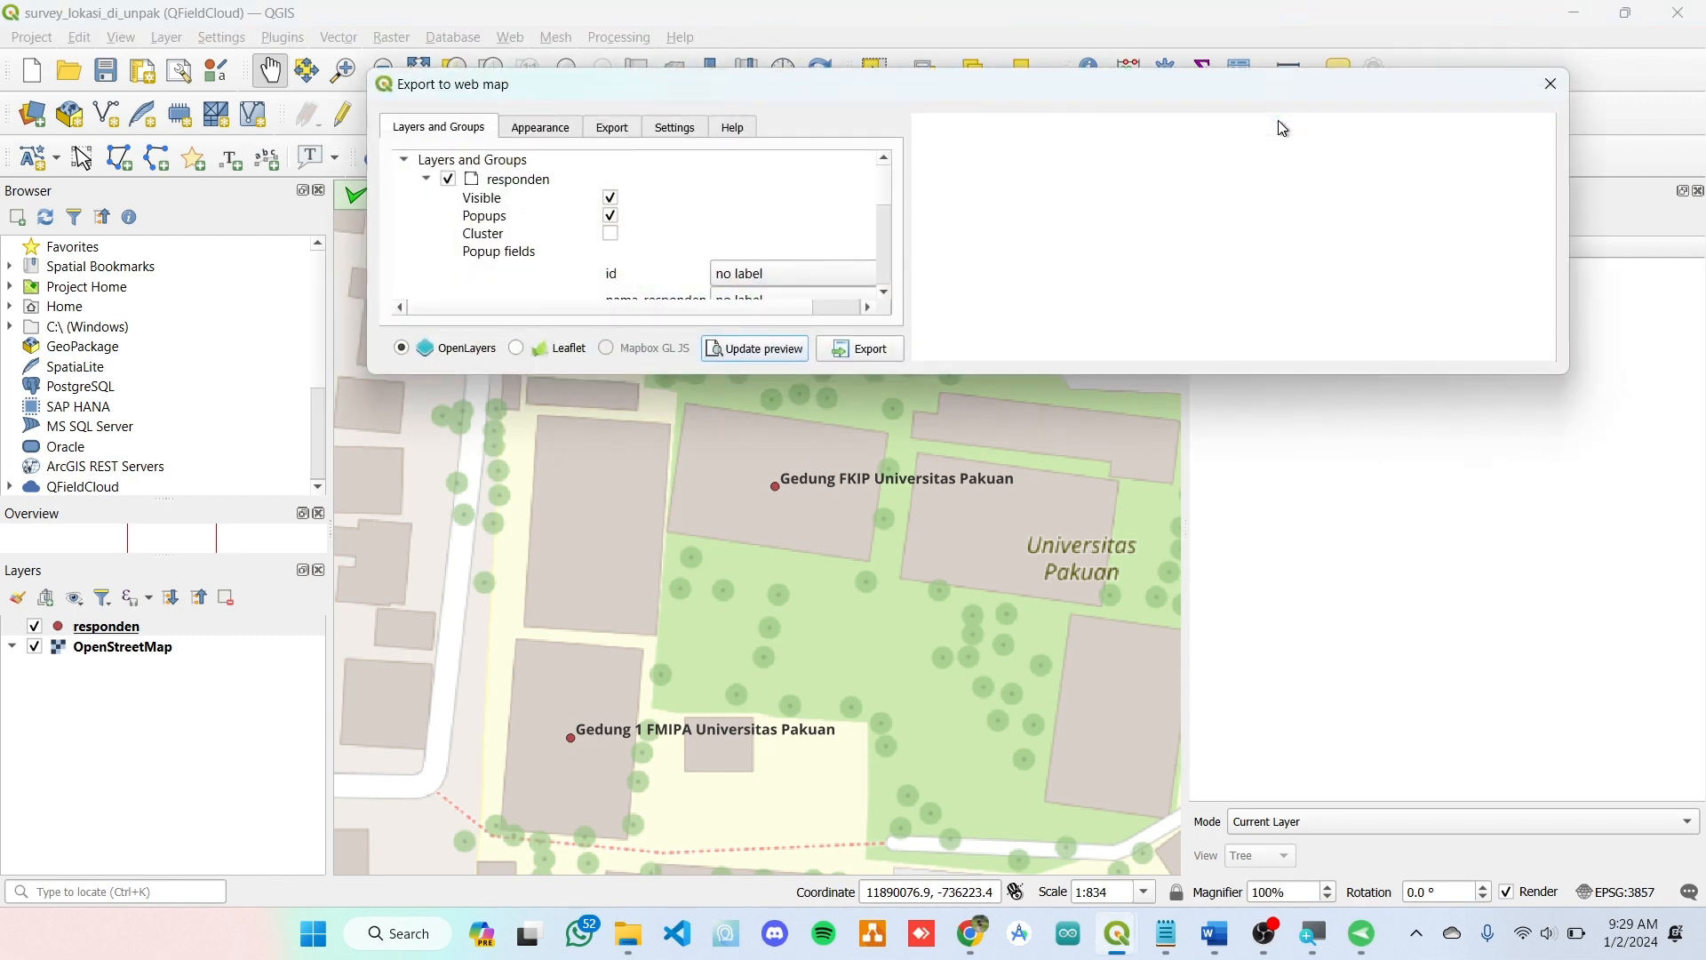
drag(995, 369, 993, 829)
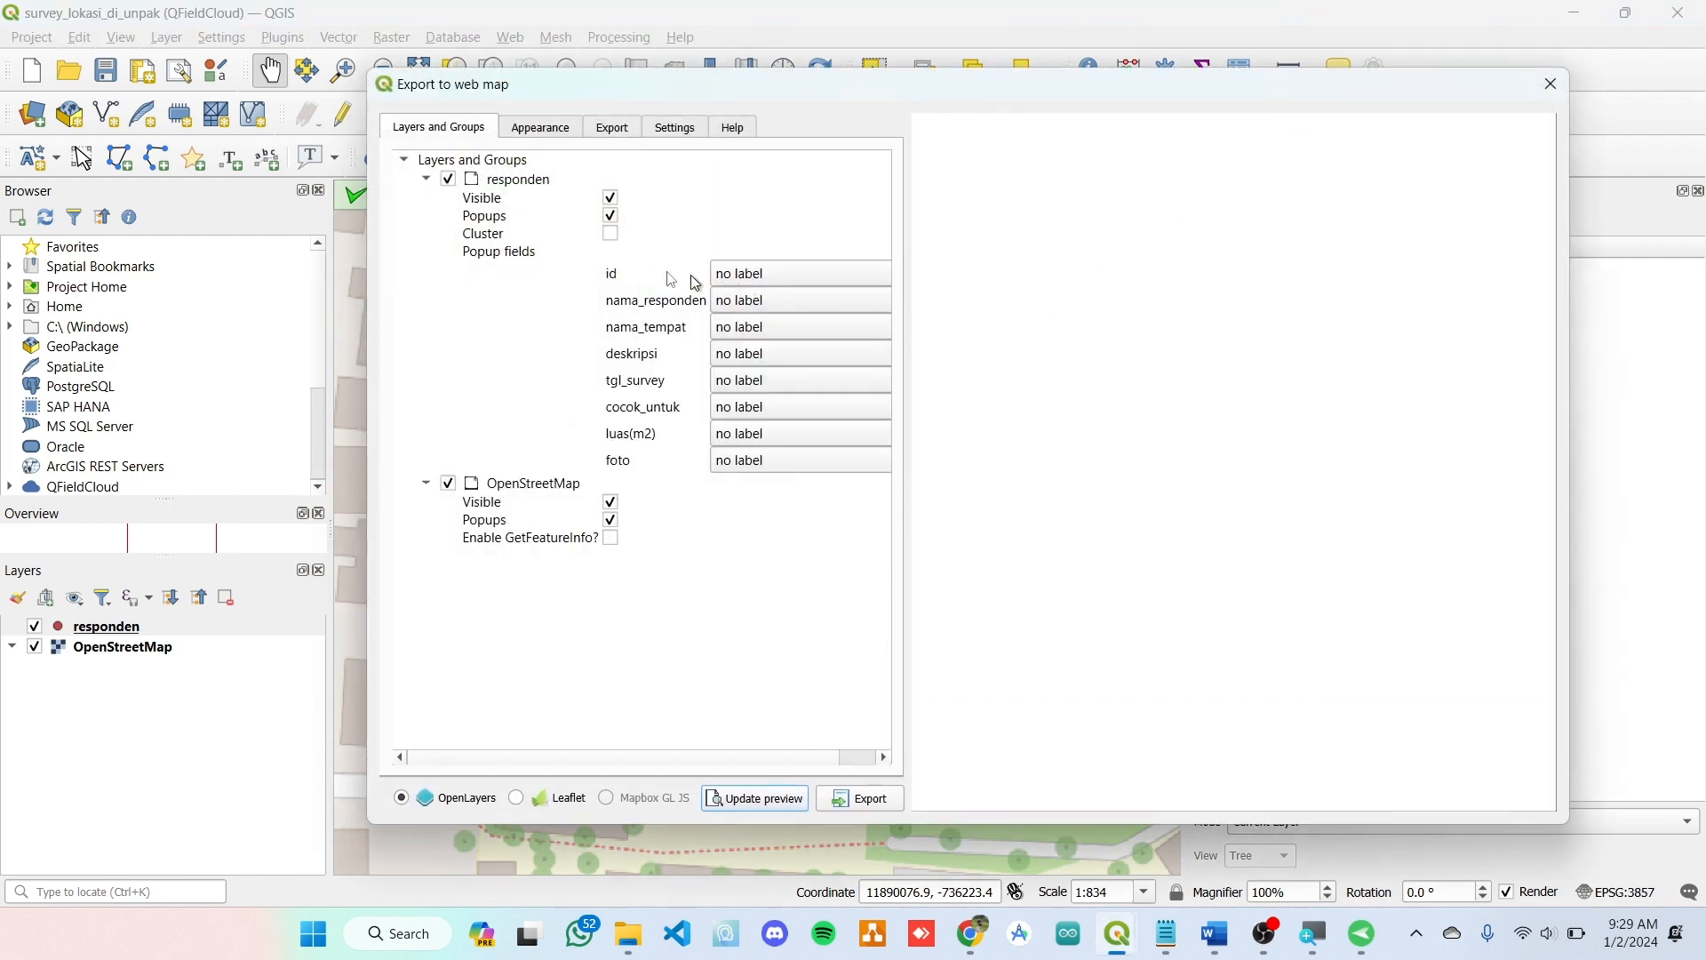
click(769, 283)
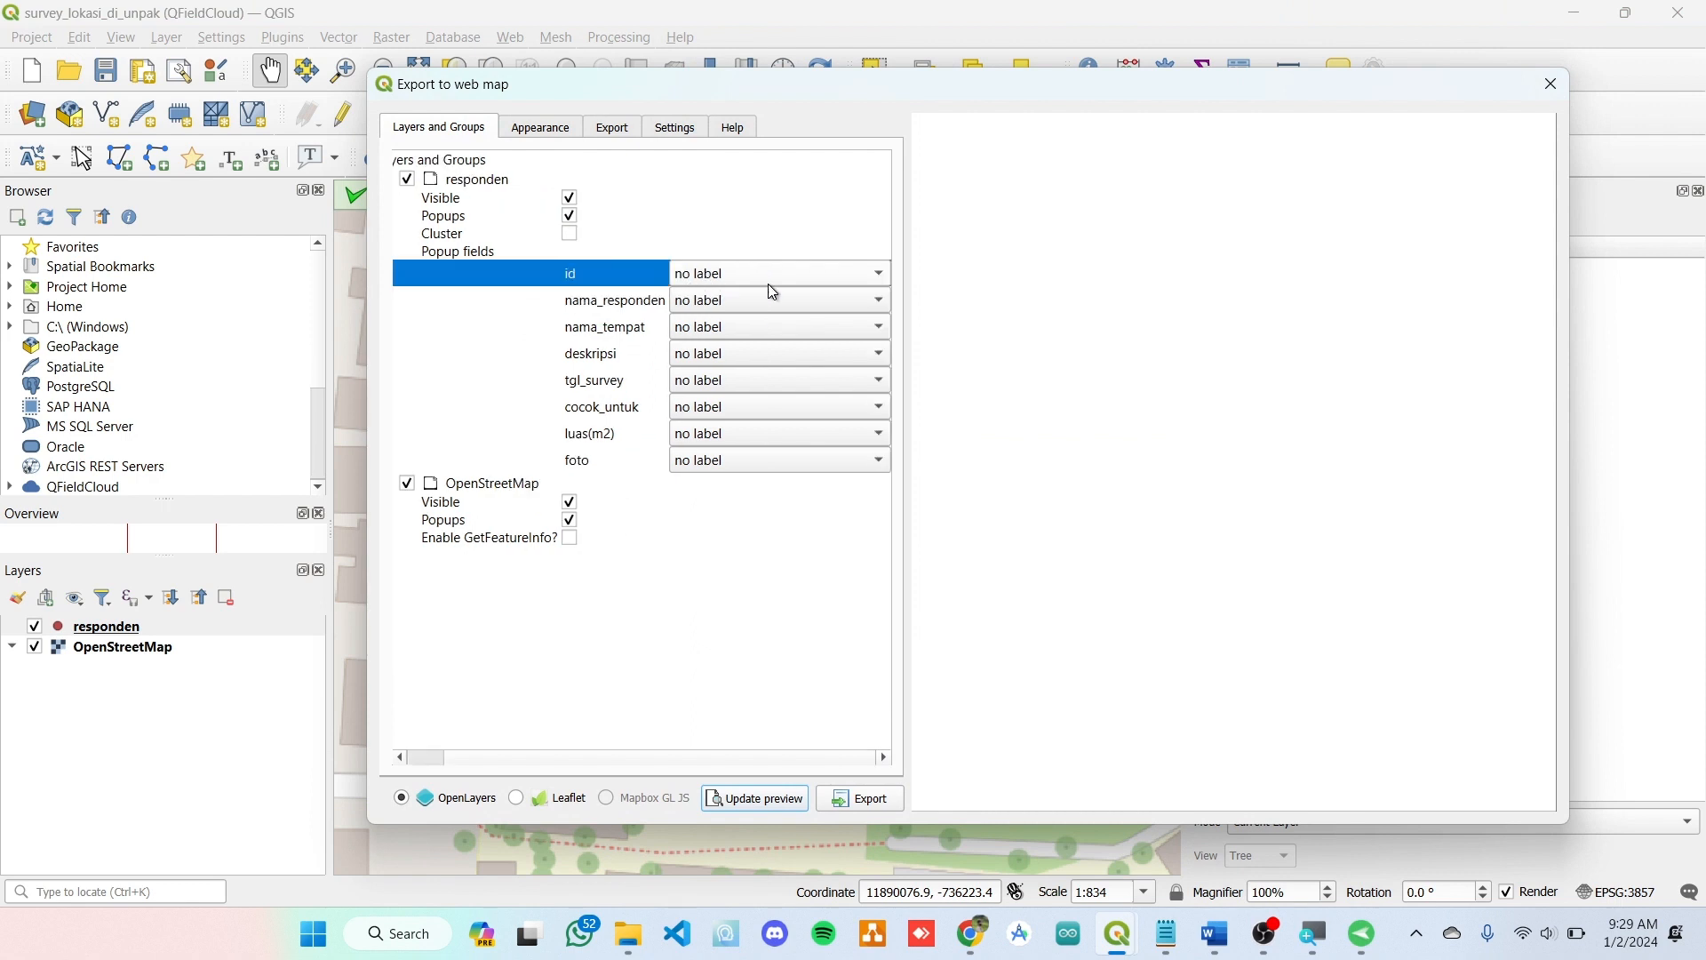
click(689, 310)
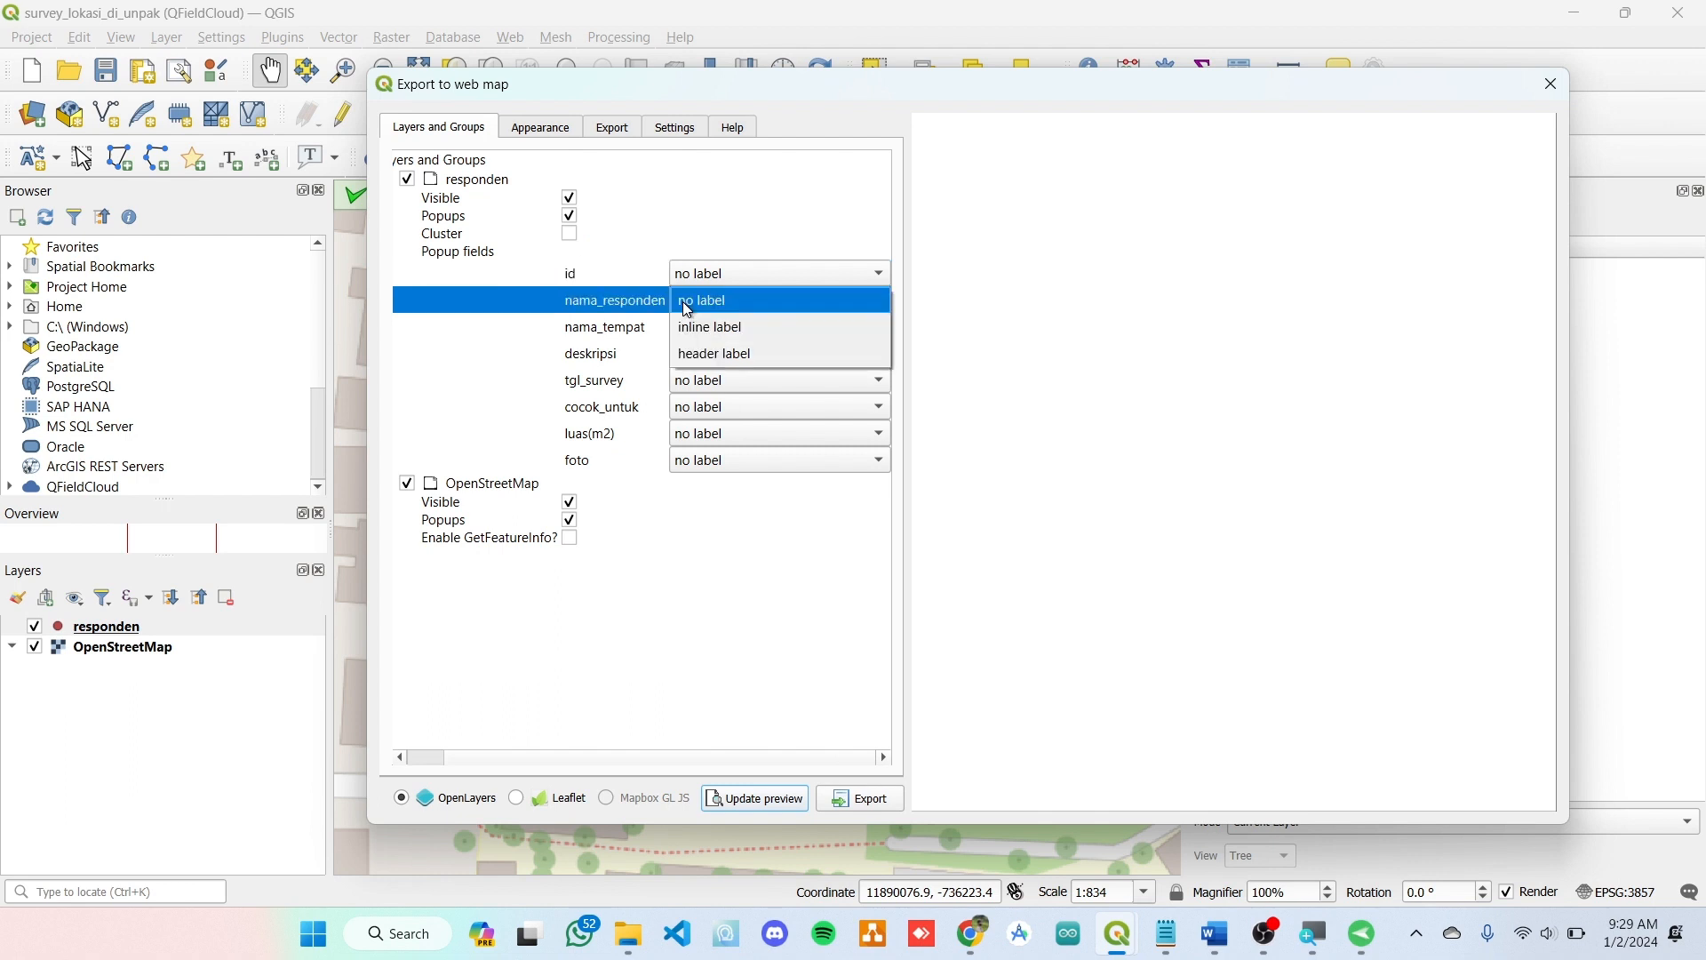
click(775, 353)
click(732, 302)
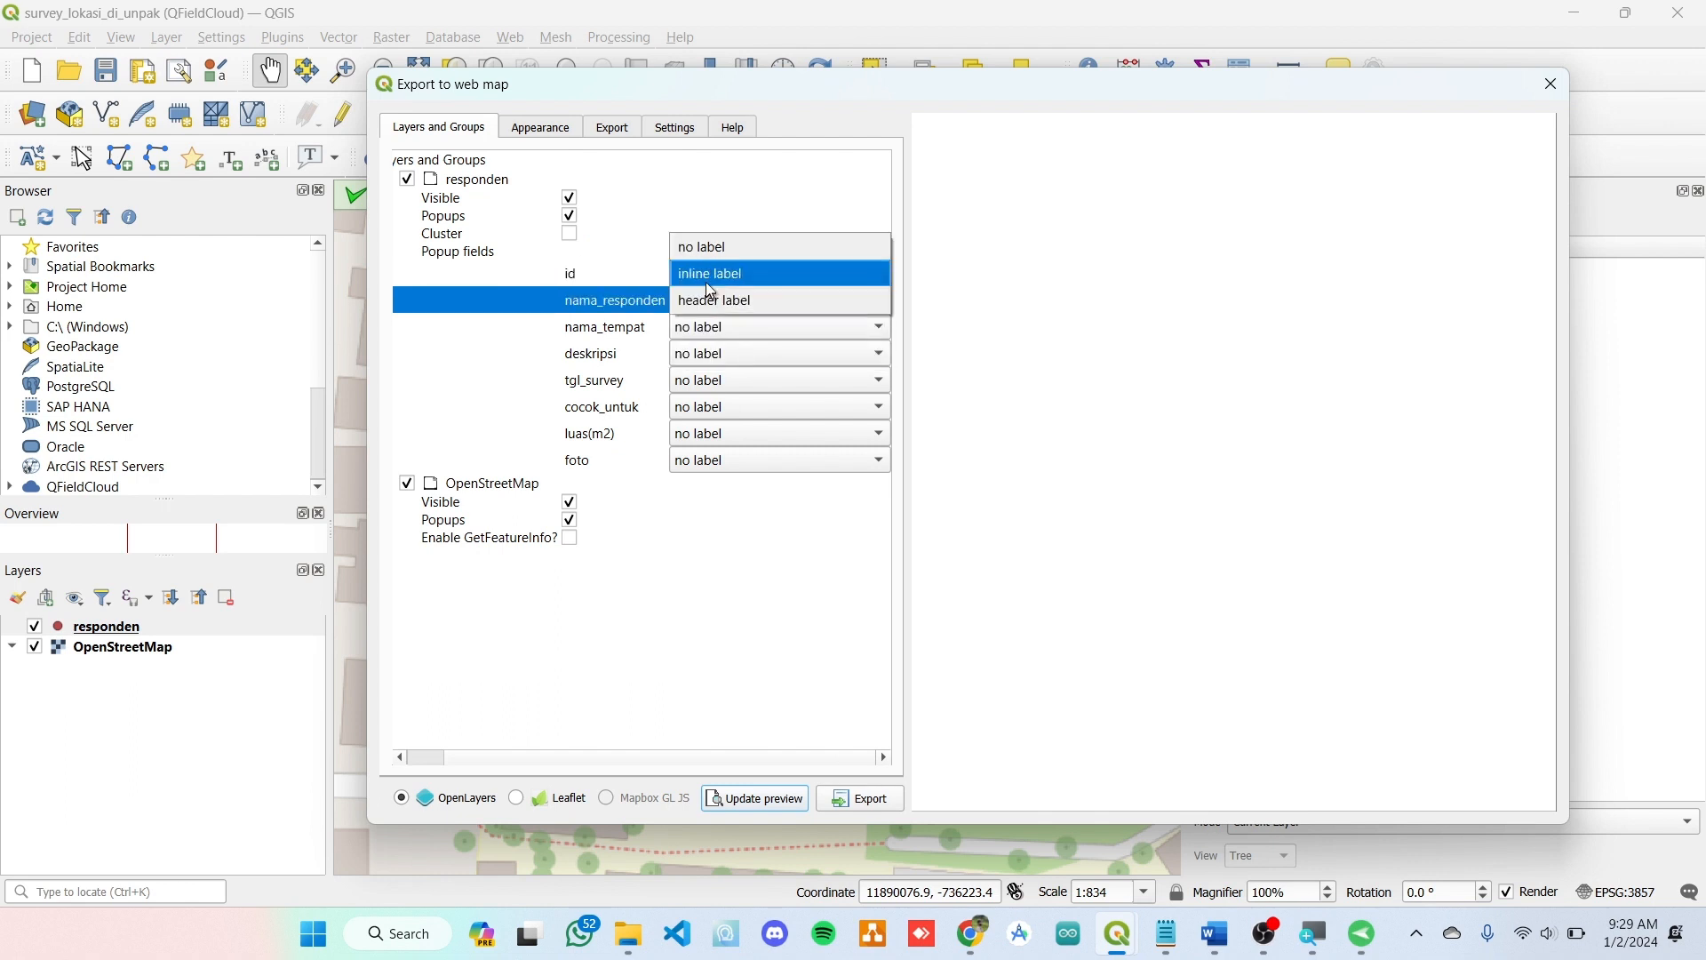
click(705, 279)
- Set the responden popup field nama_tempat to header label, and deskripsi and tgl_survey to inline label
click(708, 327)
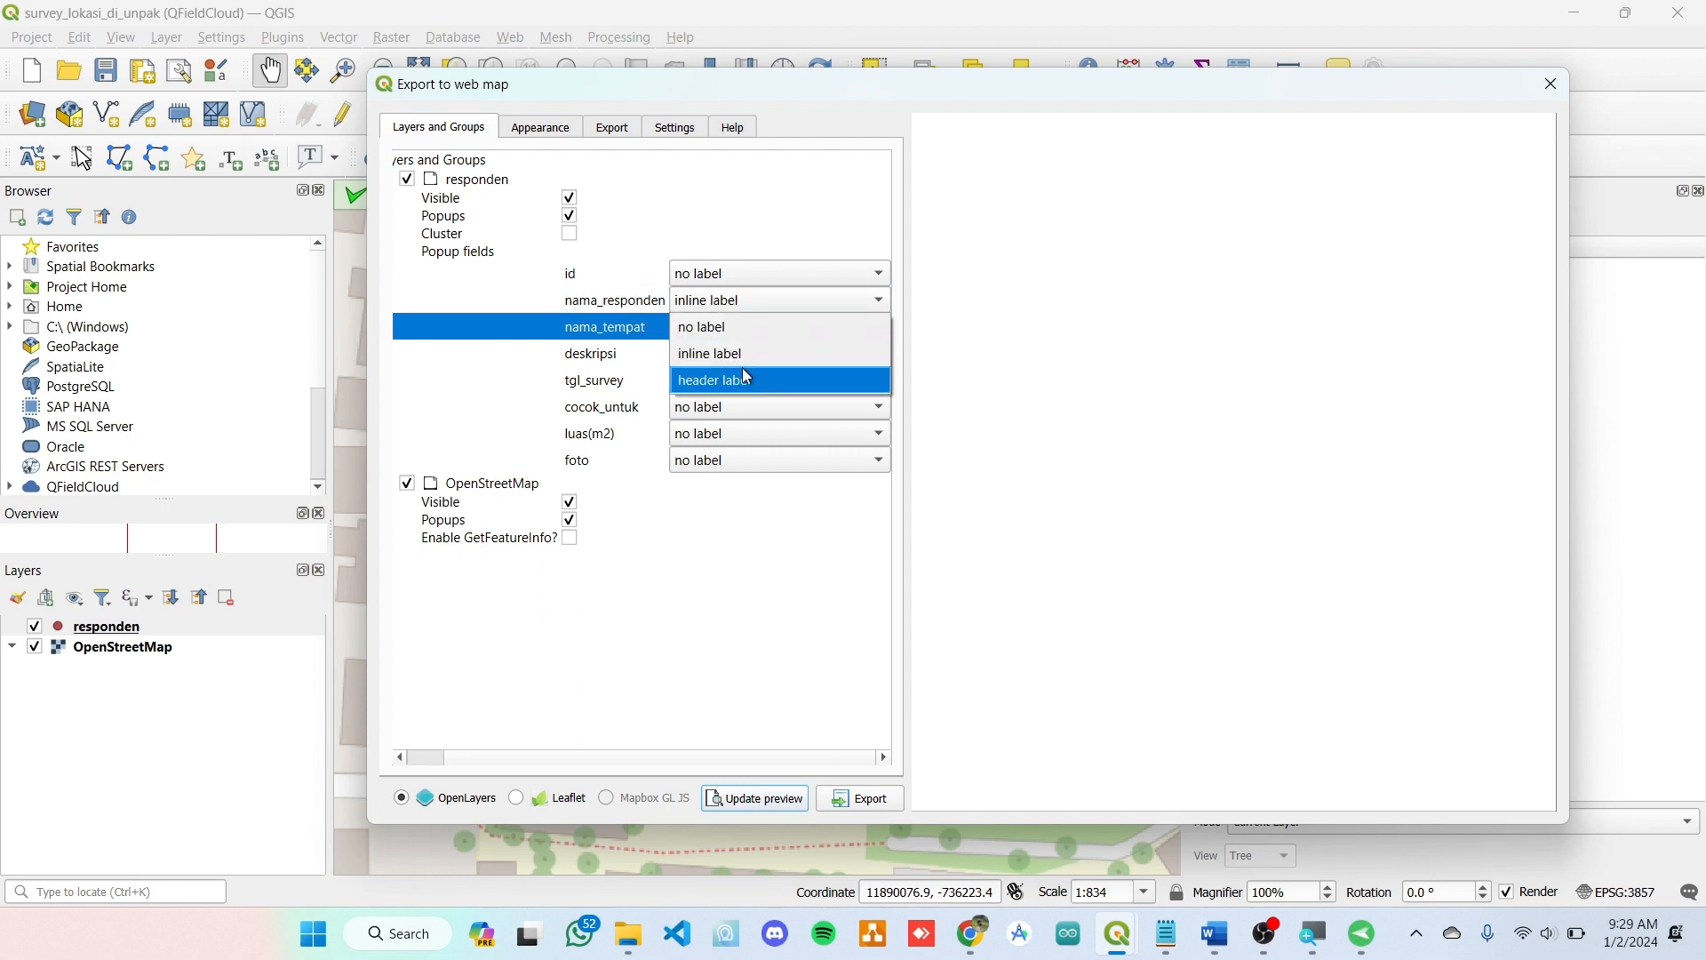
click(751, 384)
click(709, 360)
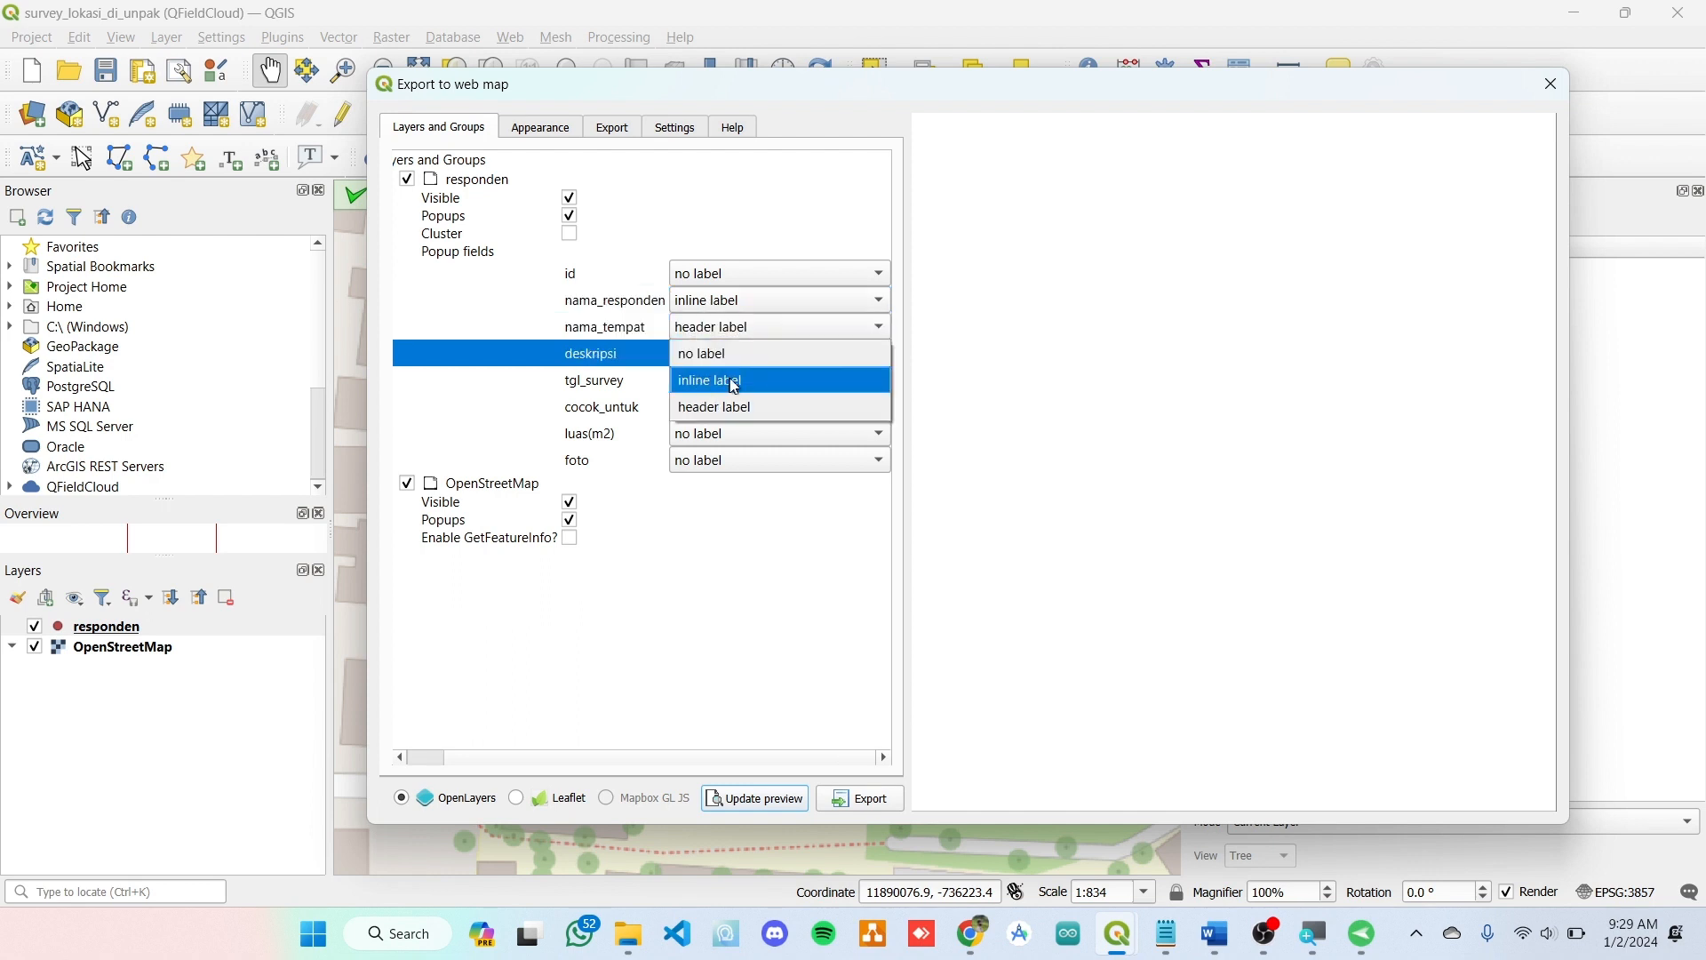
click(738, 383)
click(737, 387)
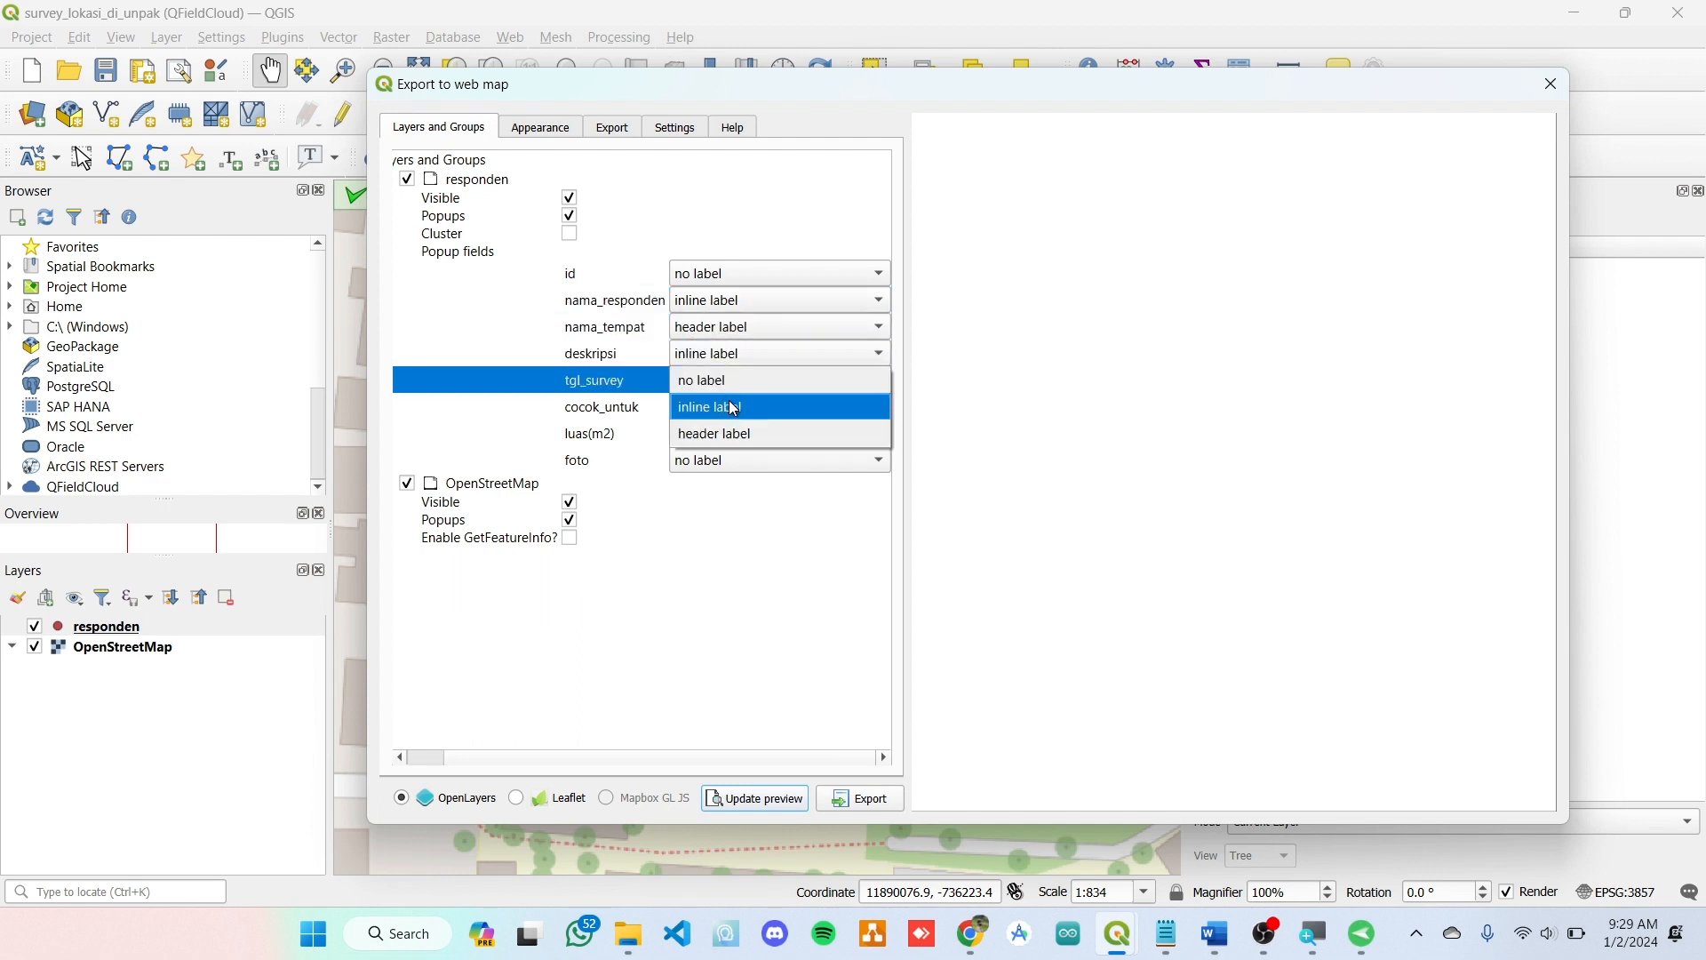
click(737, 408)
- Set the responden popup fields cocok_untuk, luas(m2) and foto to inline label
click(734, 408)
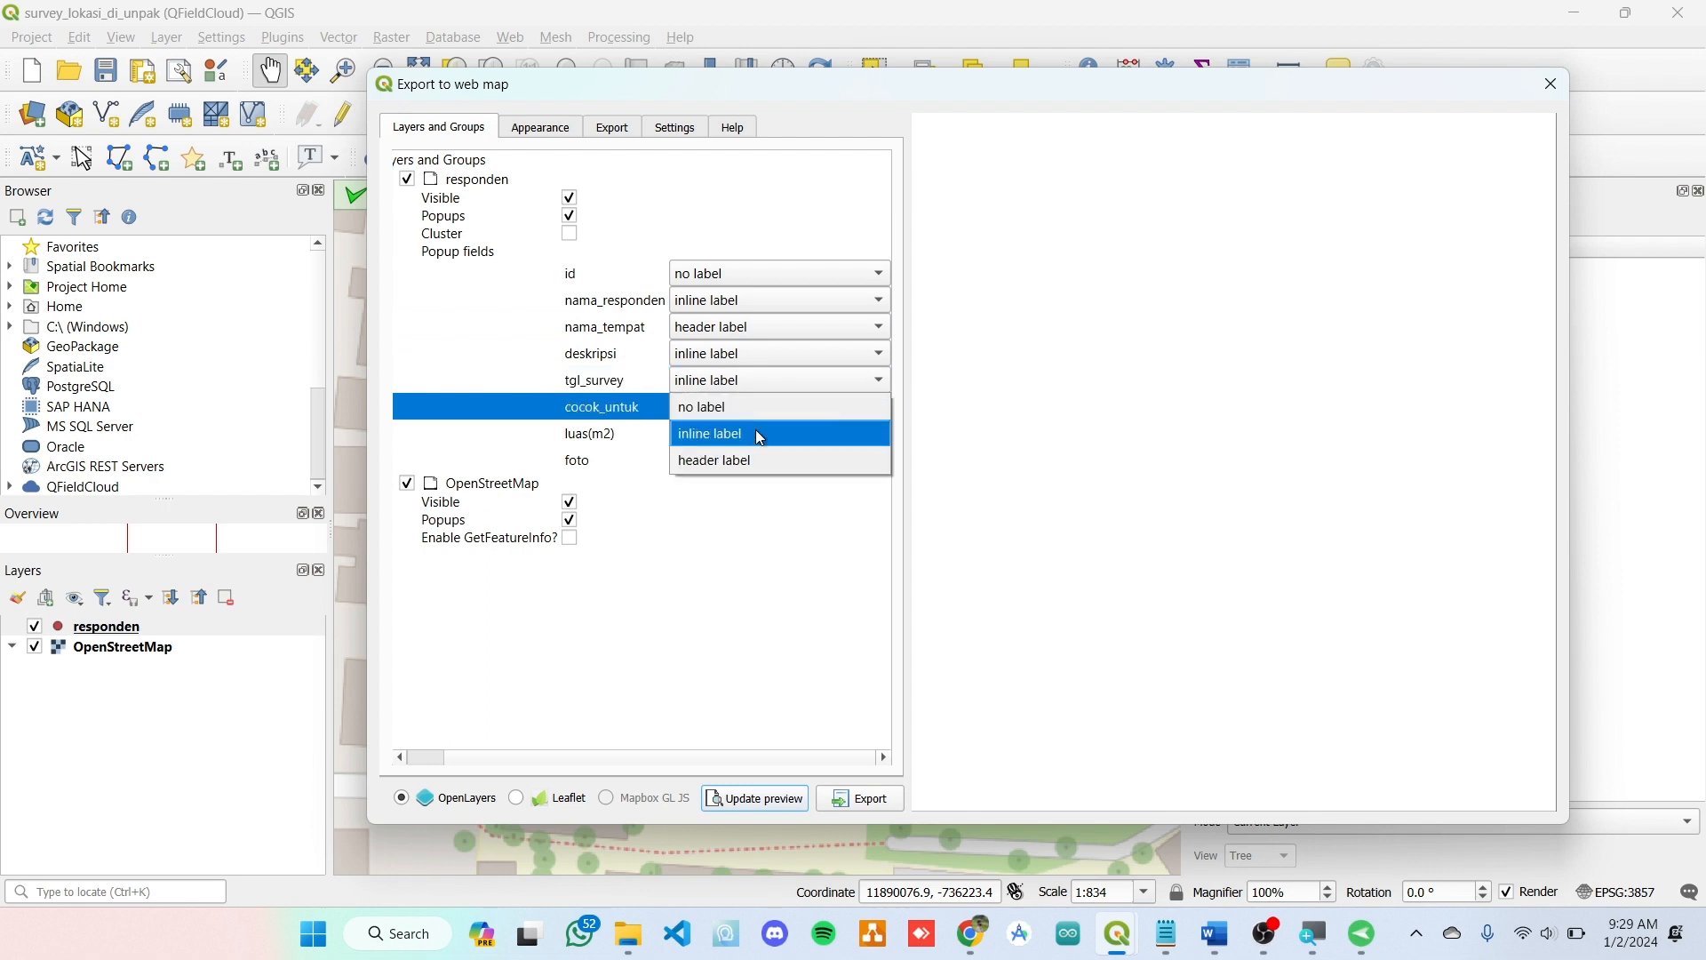
click(758, 435)
click(758, 435)
click(760, 453)
click(768, 462)
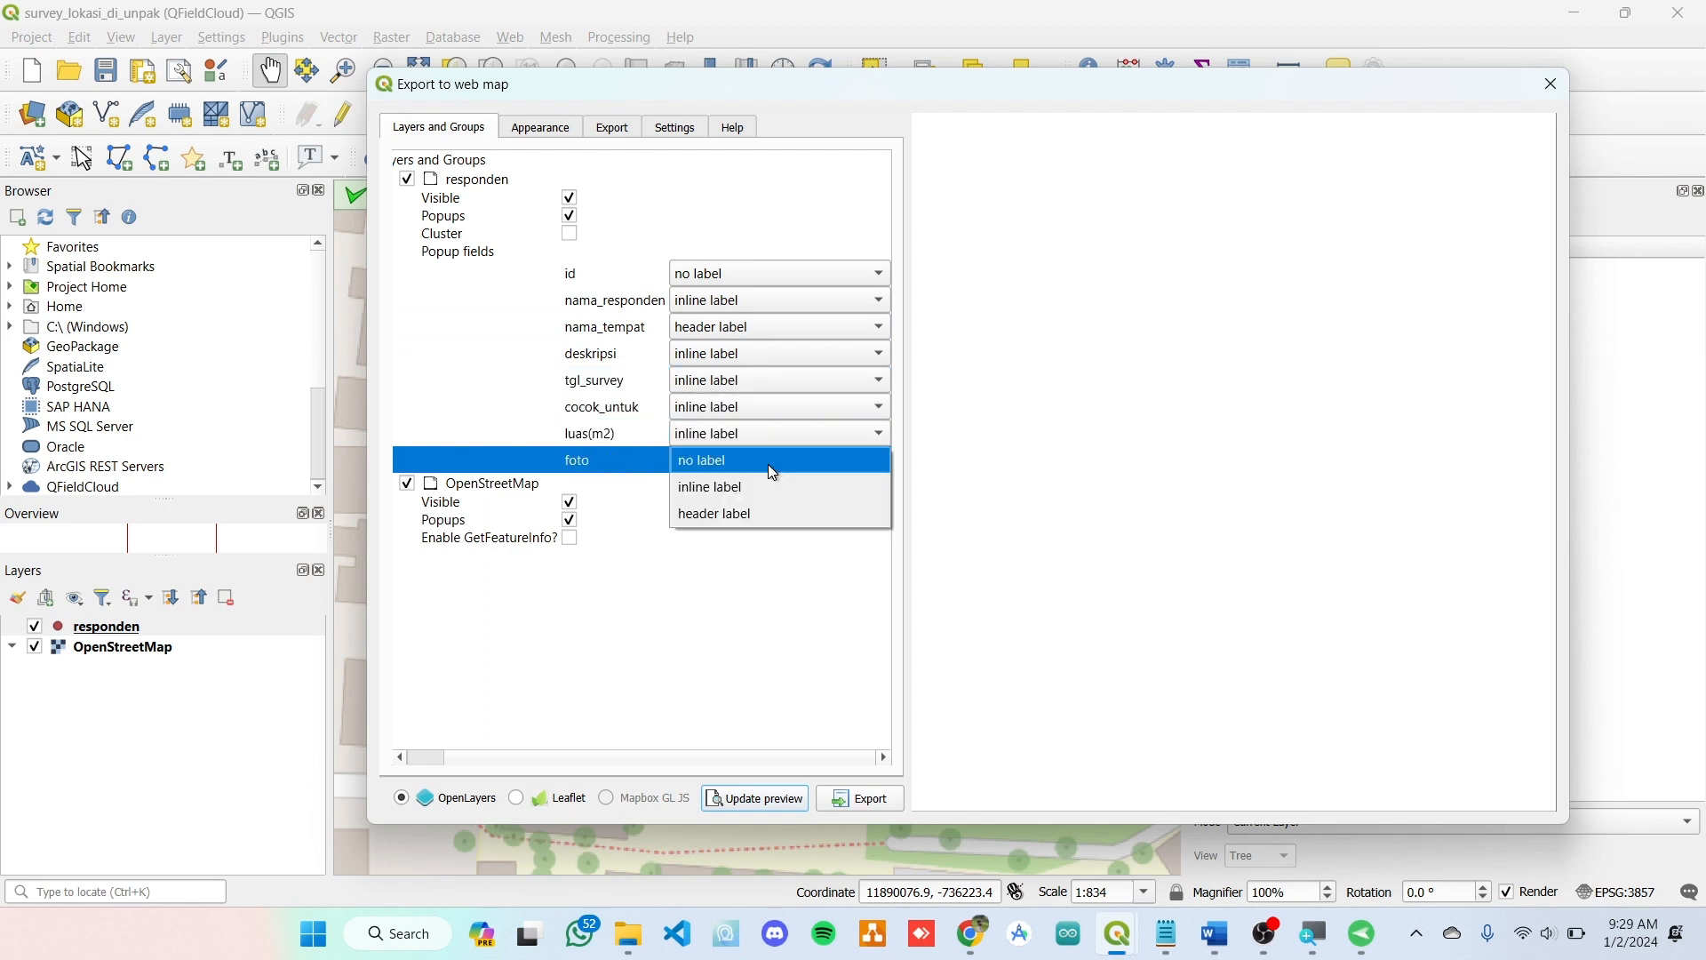
click(771, 485)
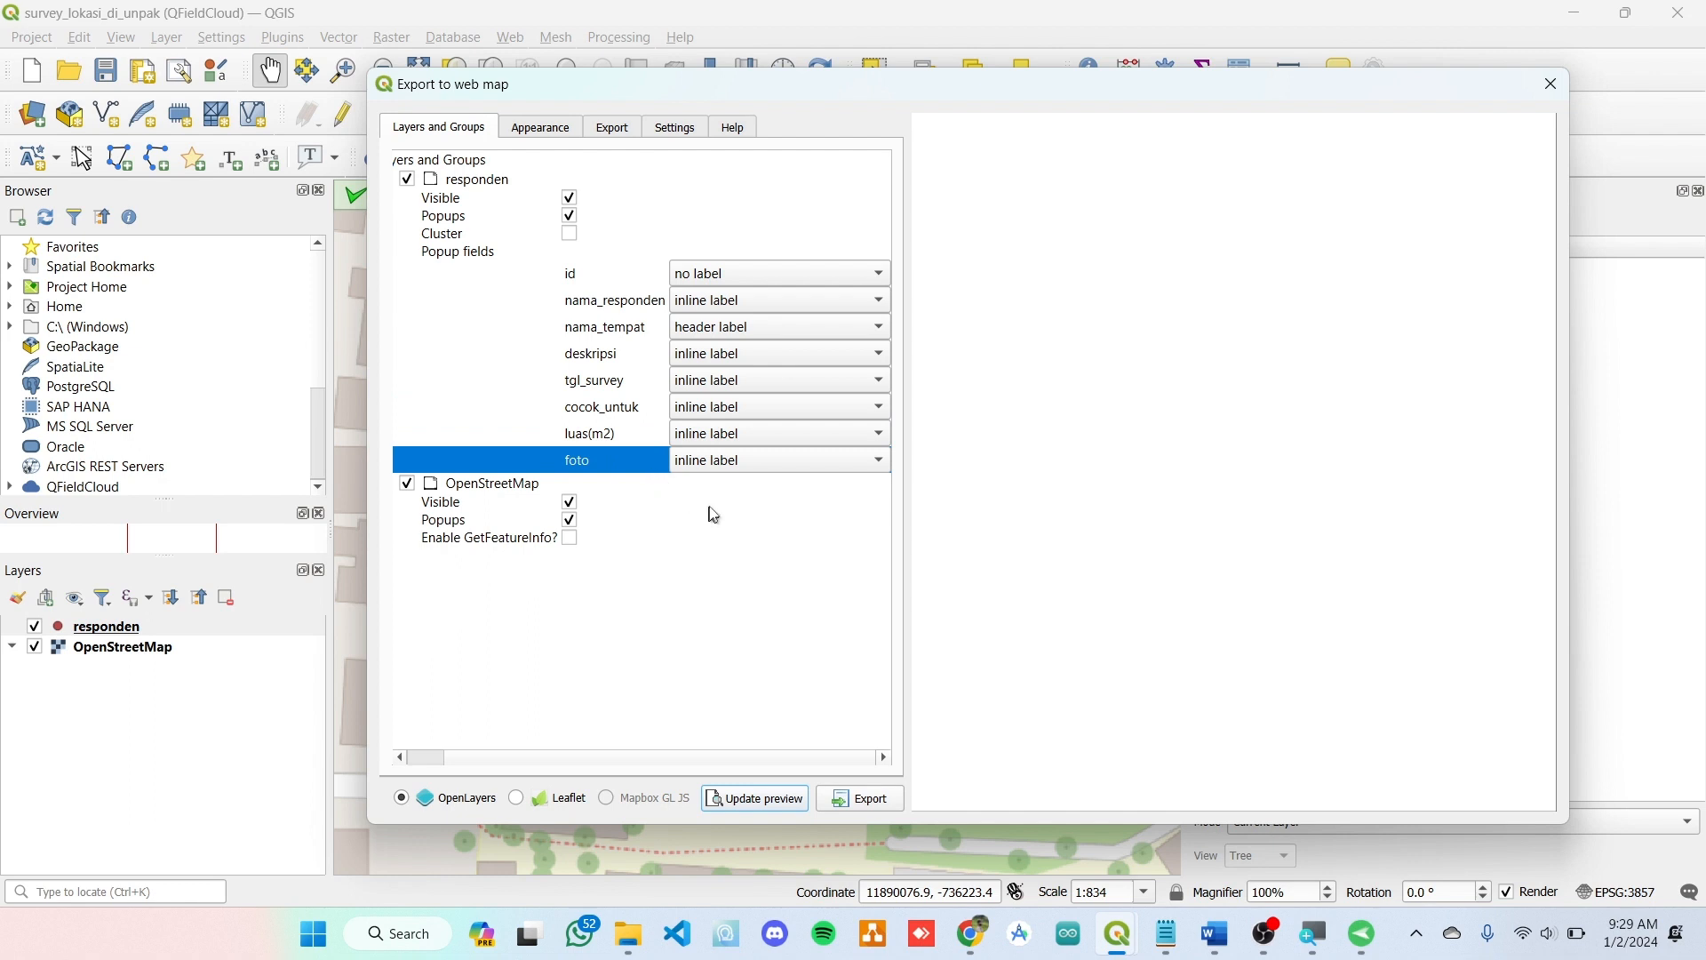
- Change the responden popup fields cocok_untuk and tgl_survey to header label
click(767, 409)
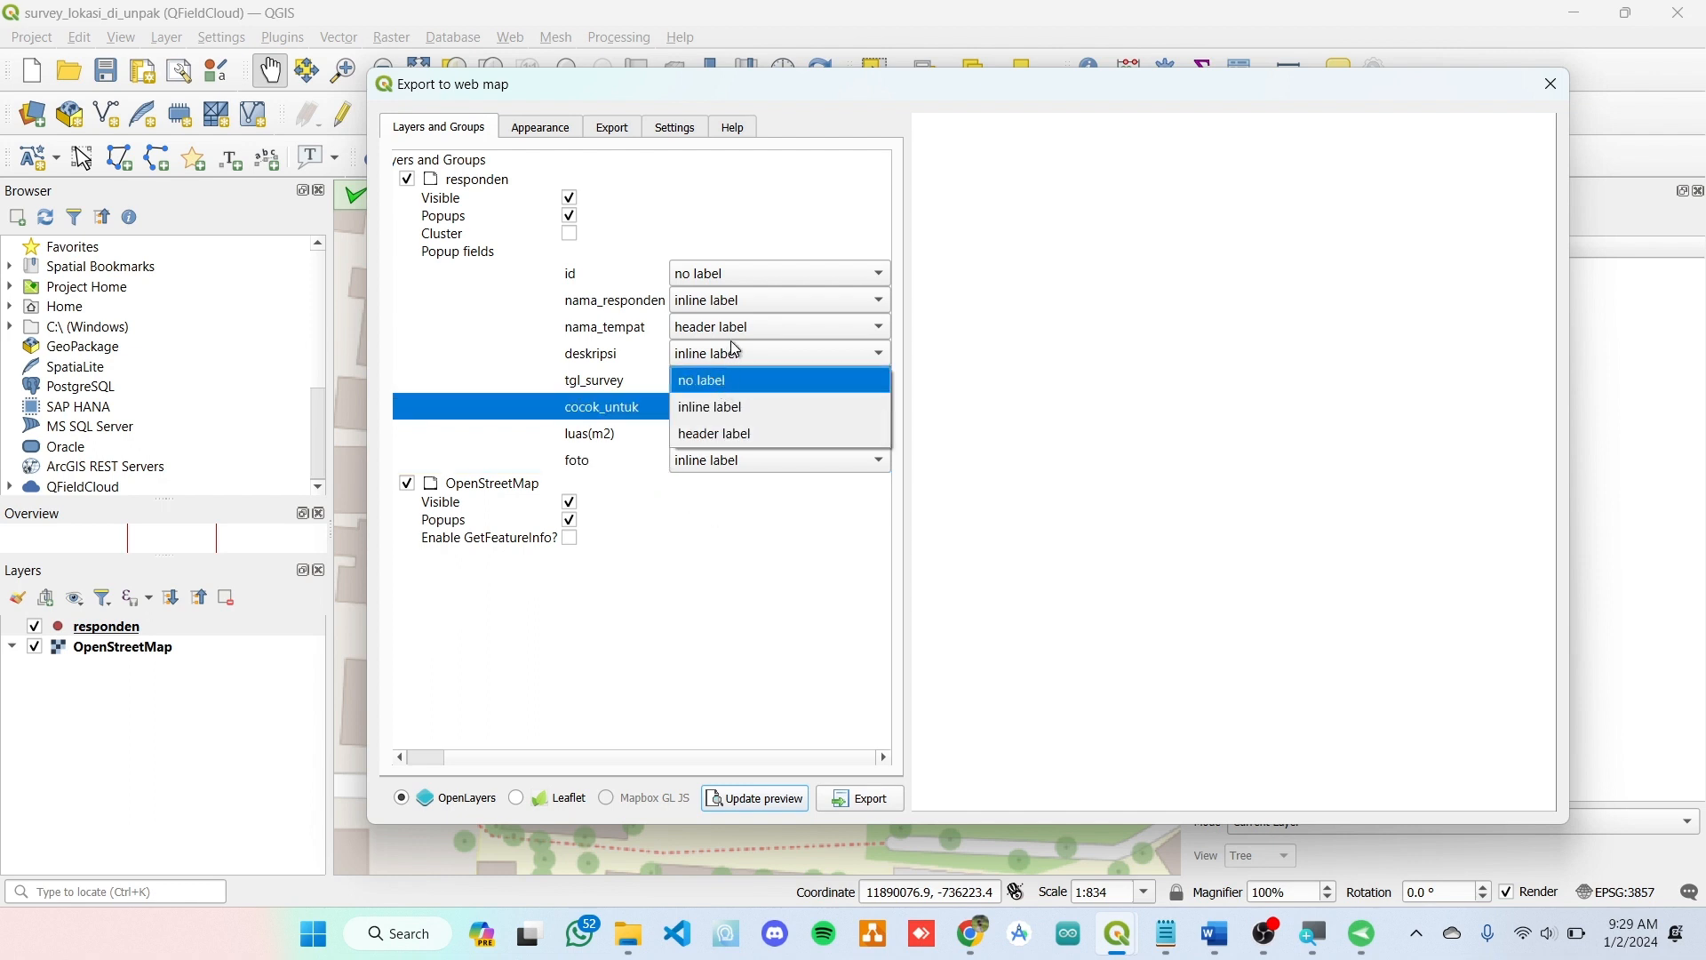
click(769, 433)
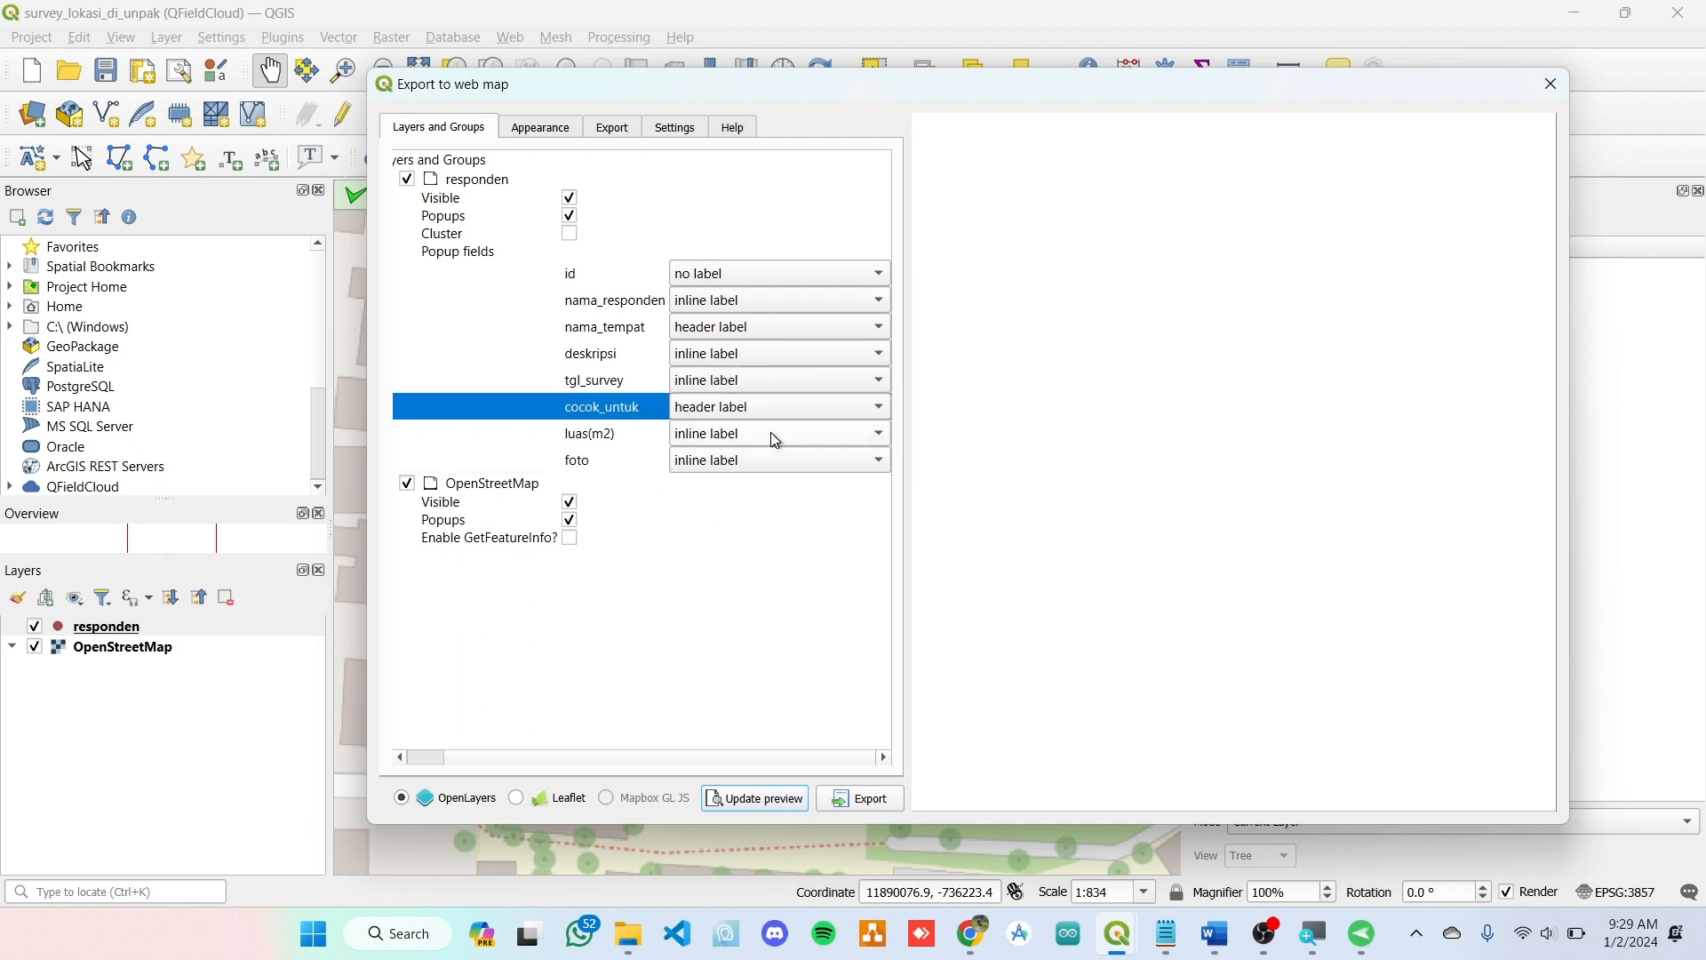
click(731, 391)
click(762, 407)
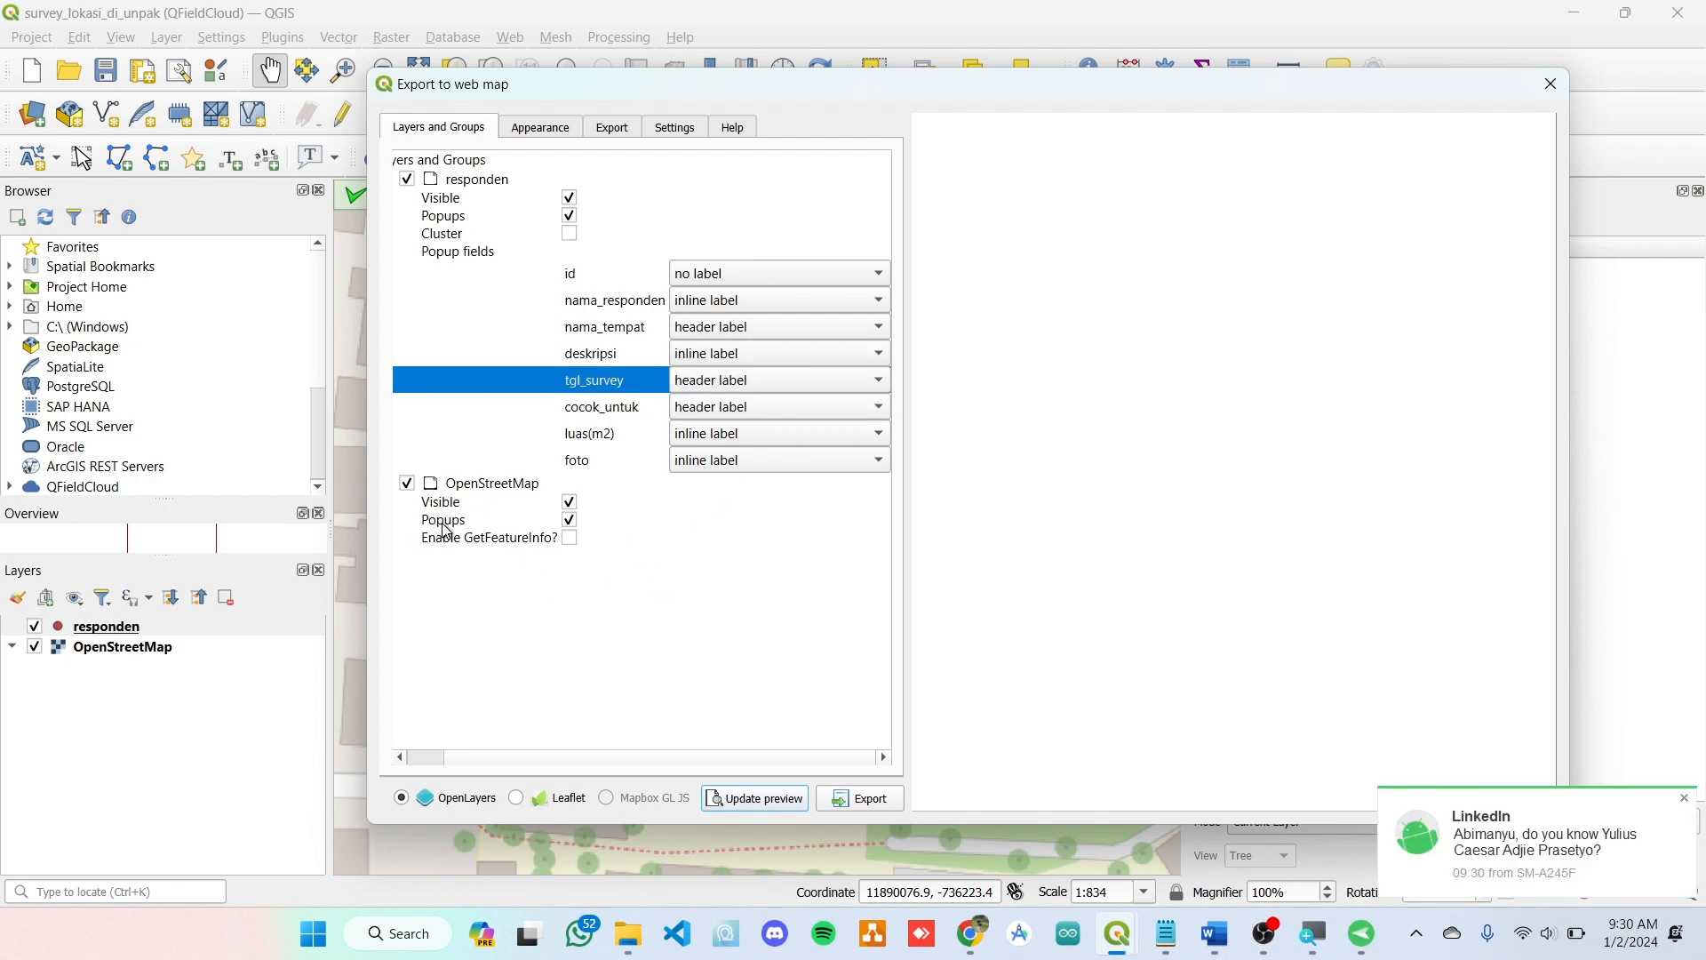
- Dismiss the phone notification, exit AirDroid, and return to the web map export window
click(1688, 804)
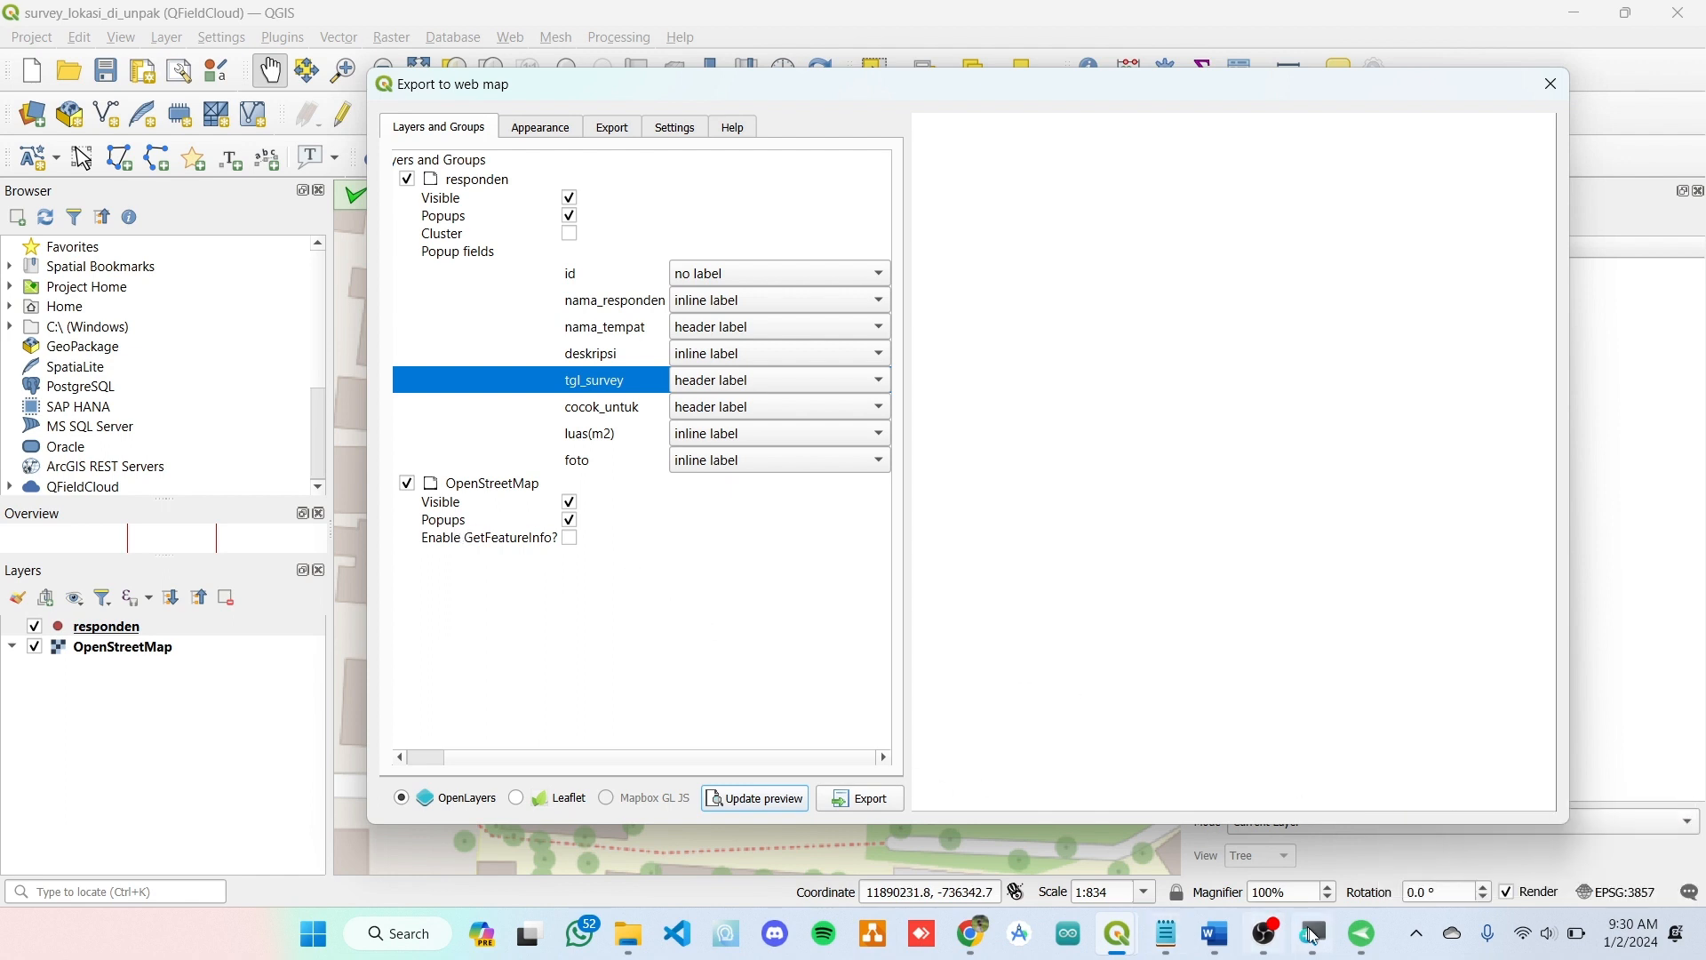
mouse_move(1357, 939)
click(1427, 746)
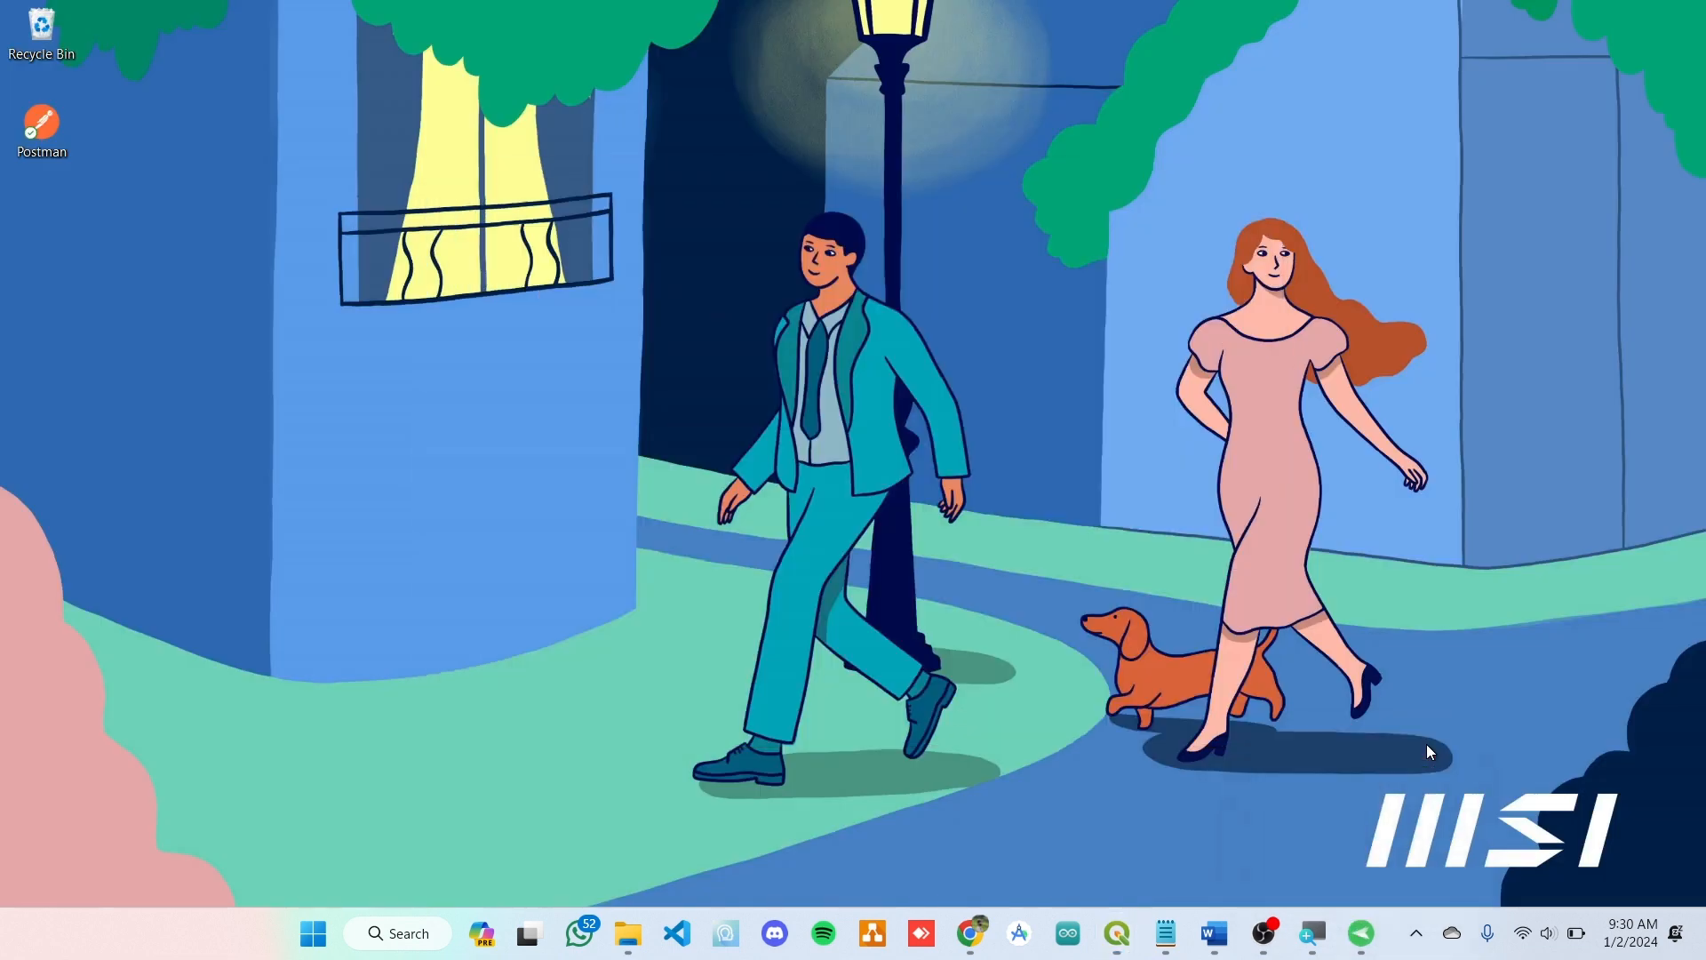
click(1419, 941)
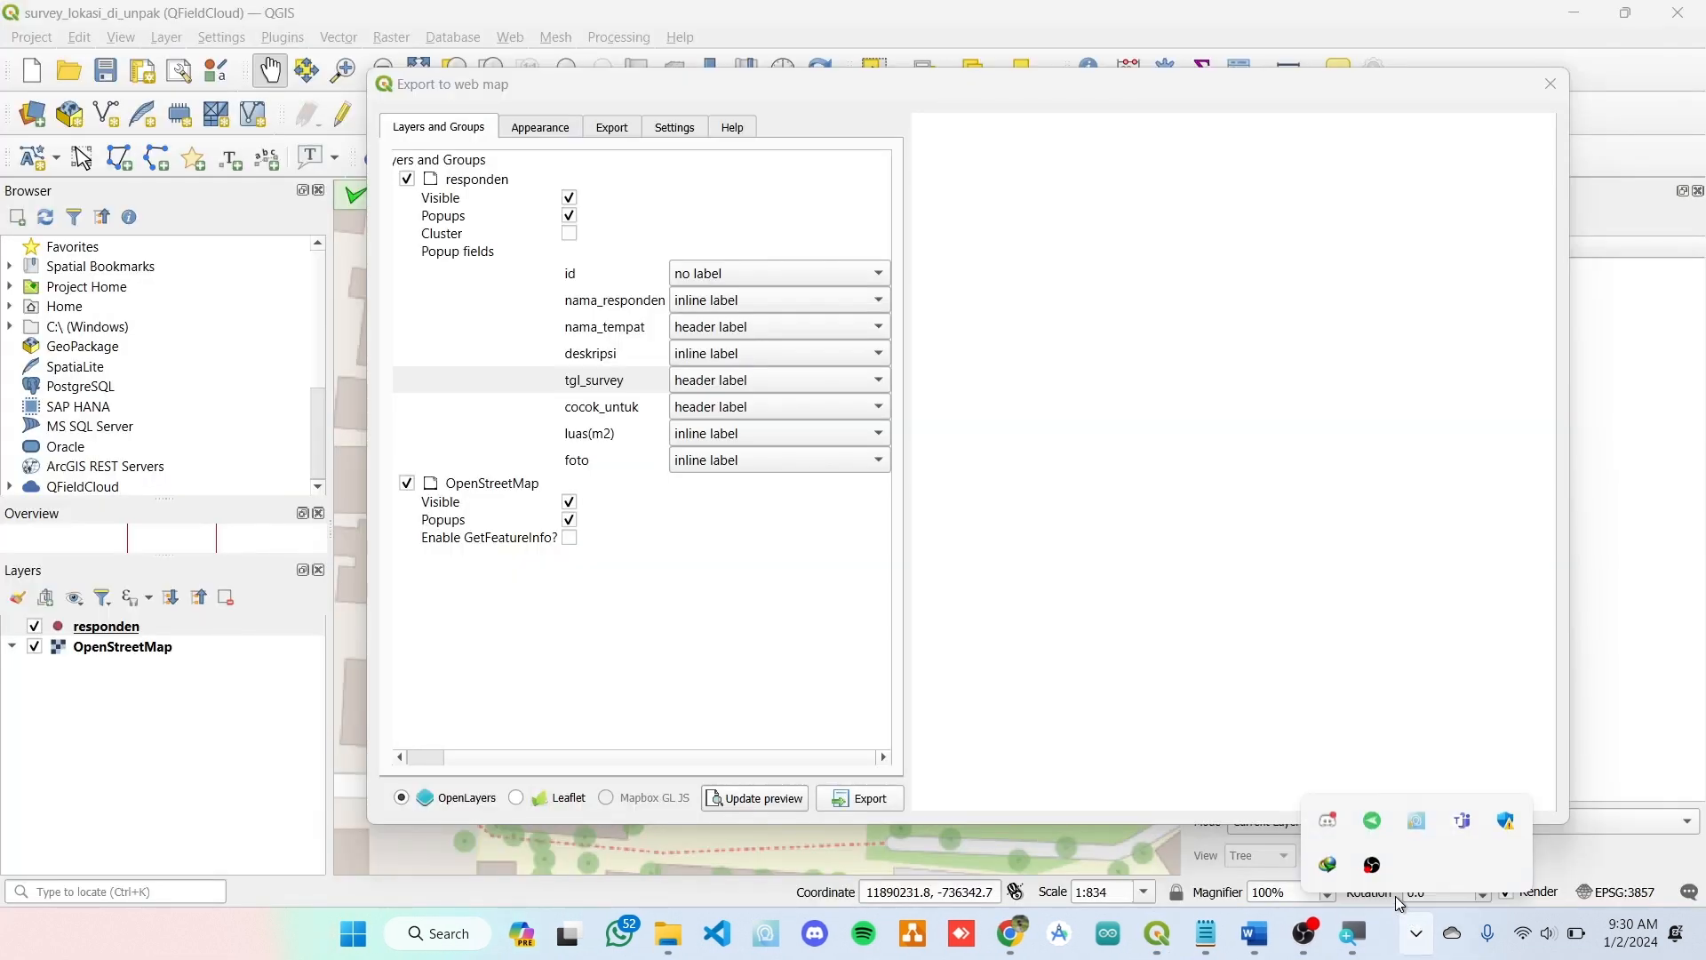
right_click(1365, 817)
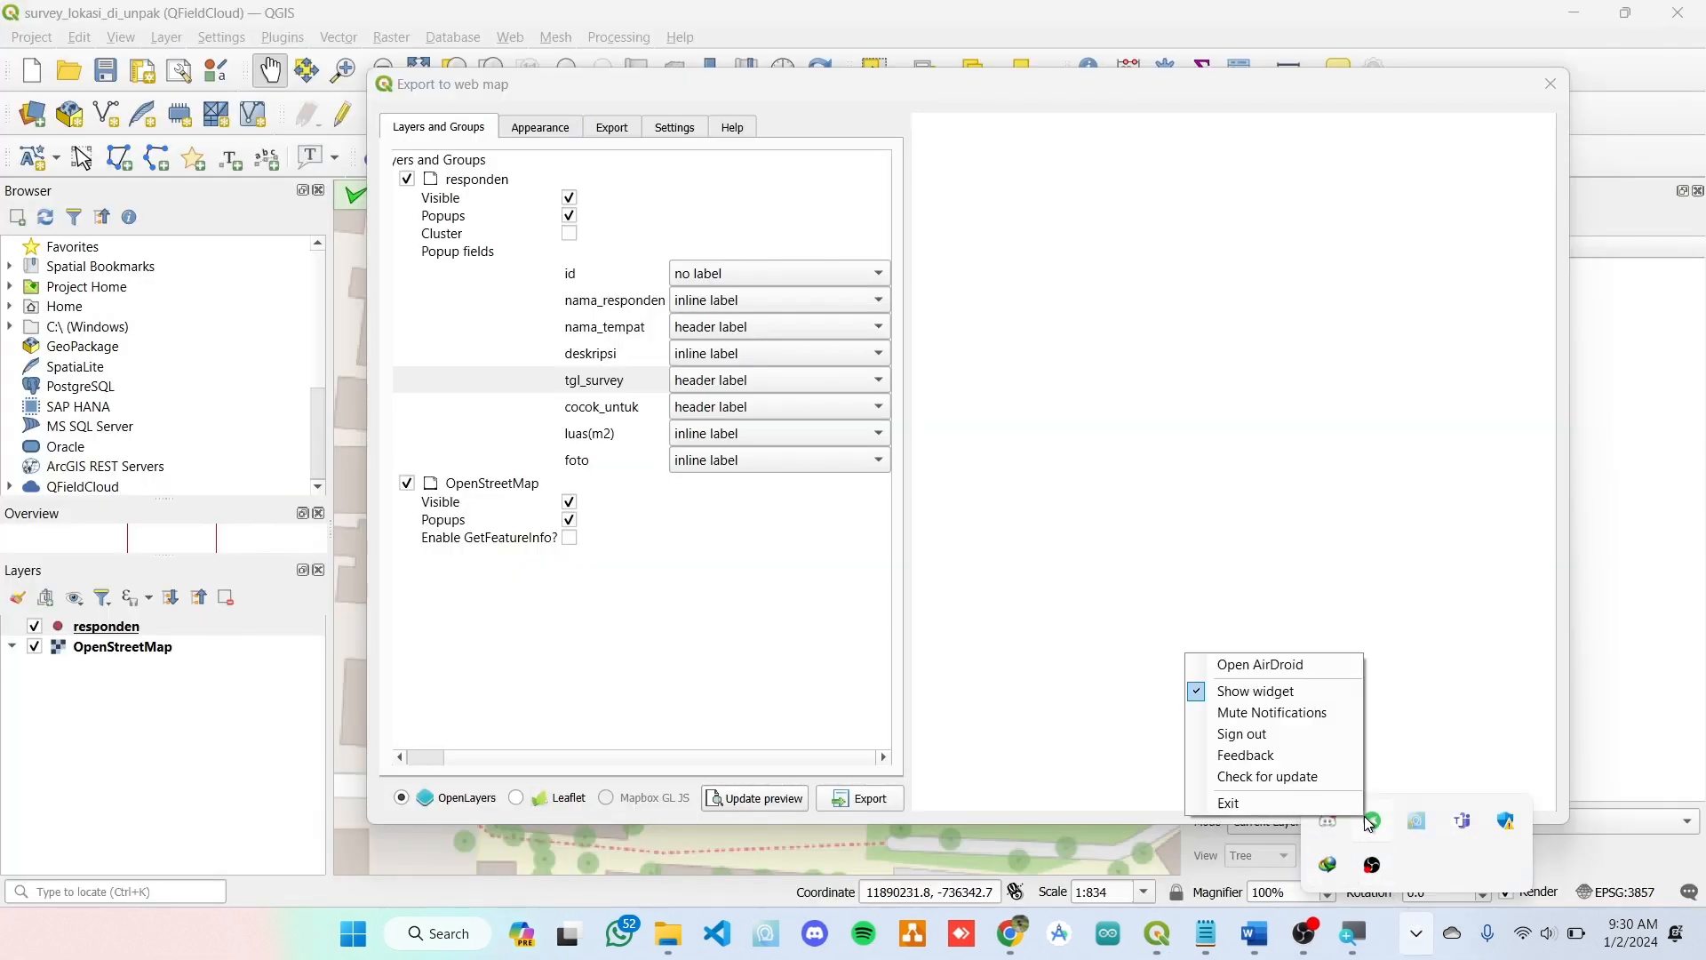
click(1312, 804)
click(612, 642)
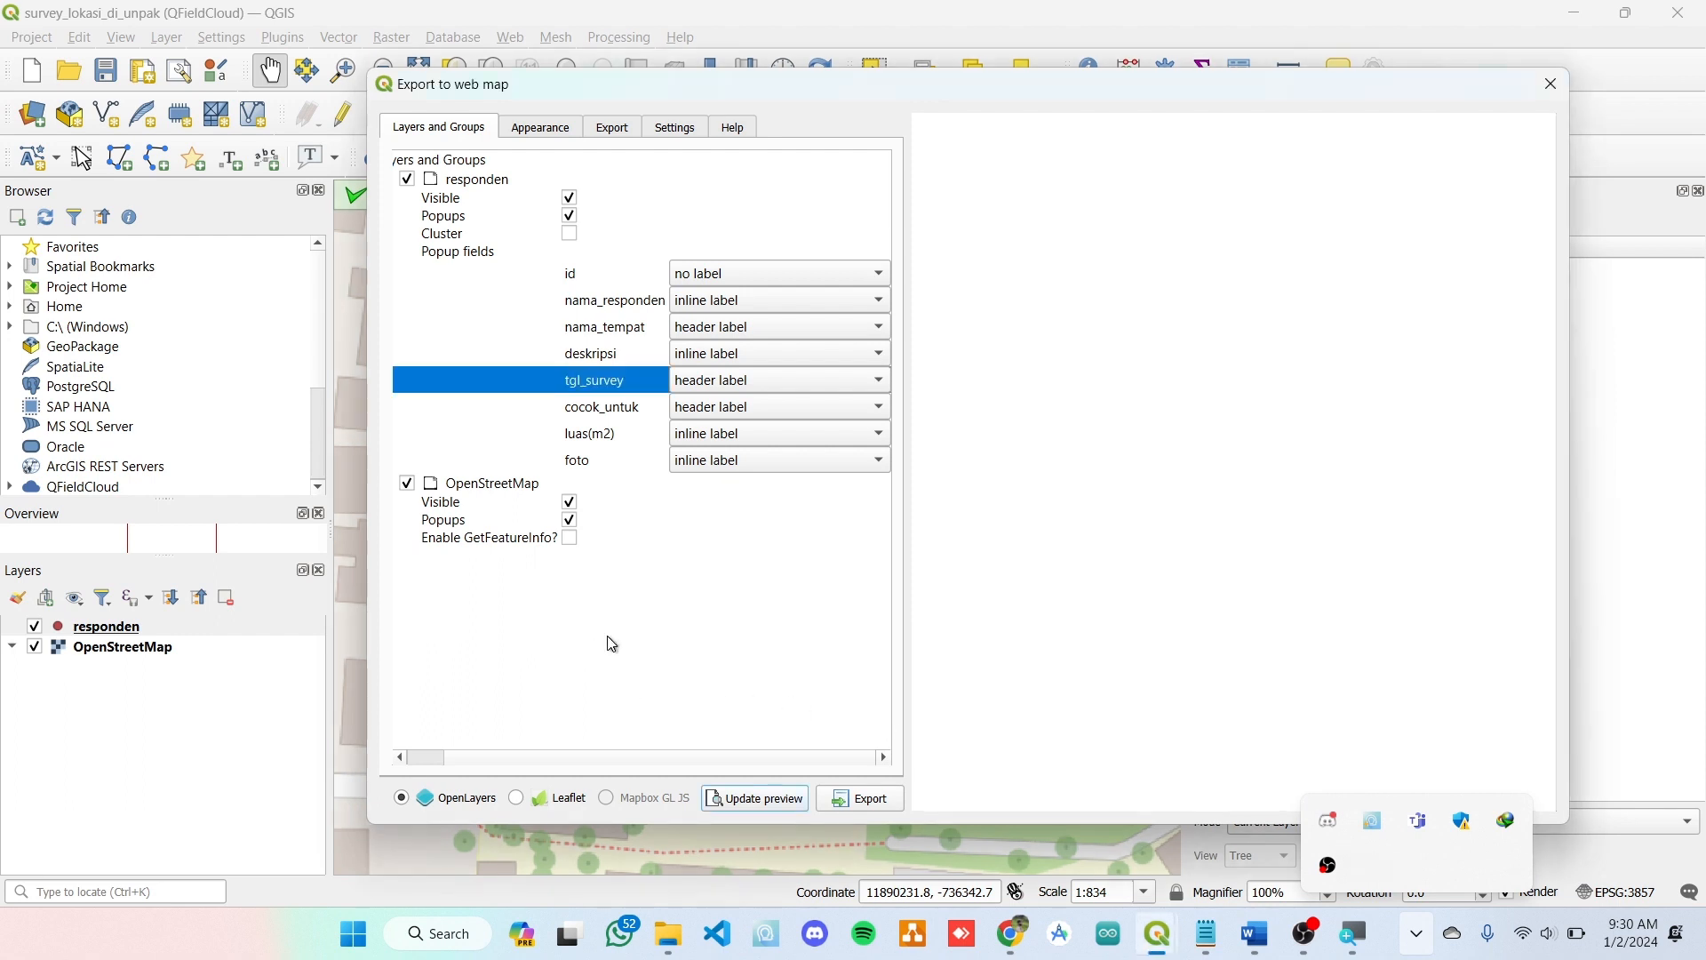
- Switch the web map to Leaflet, enable address search, and add a collapsed layers list
click(524, 798)
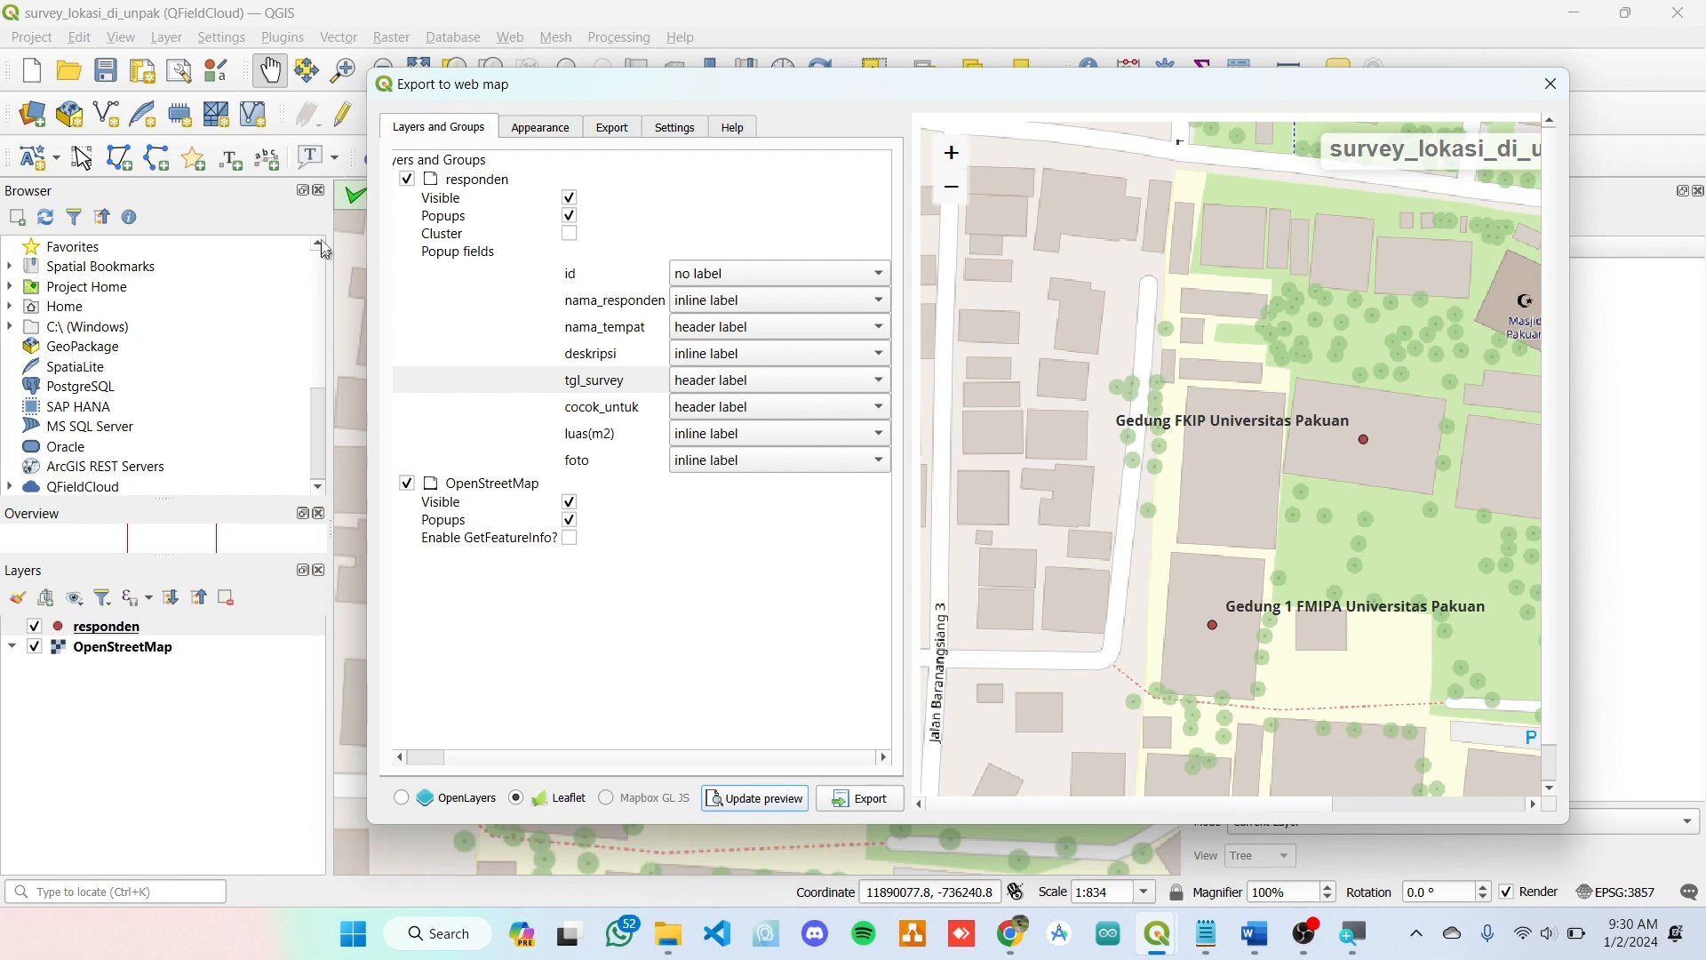
click(542, 133)
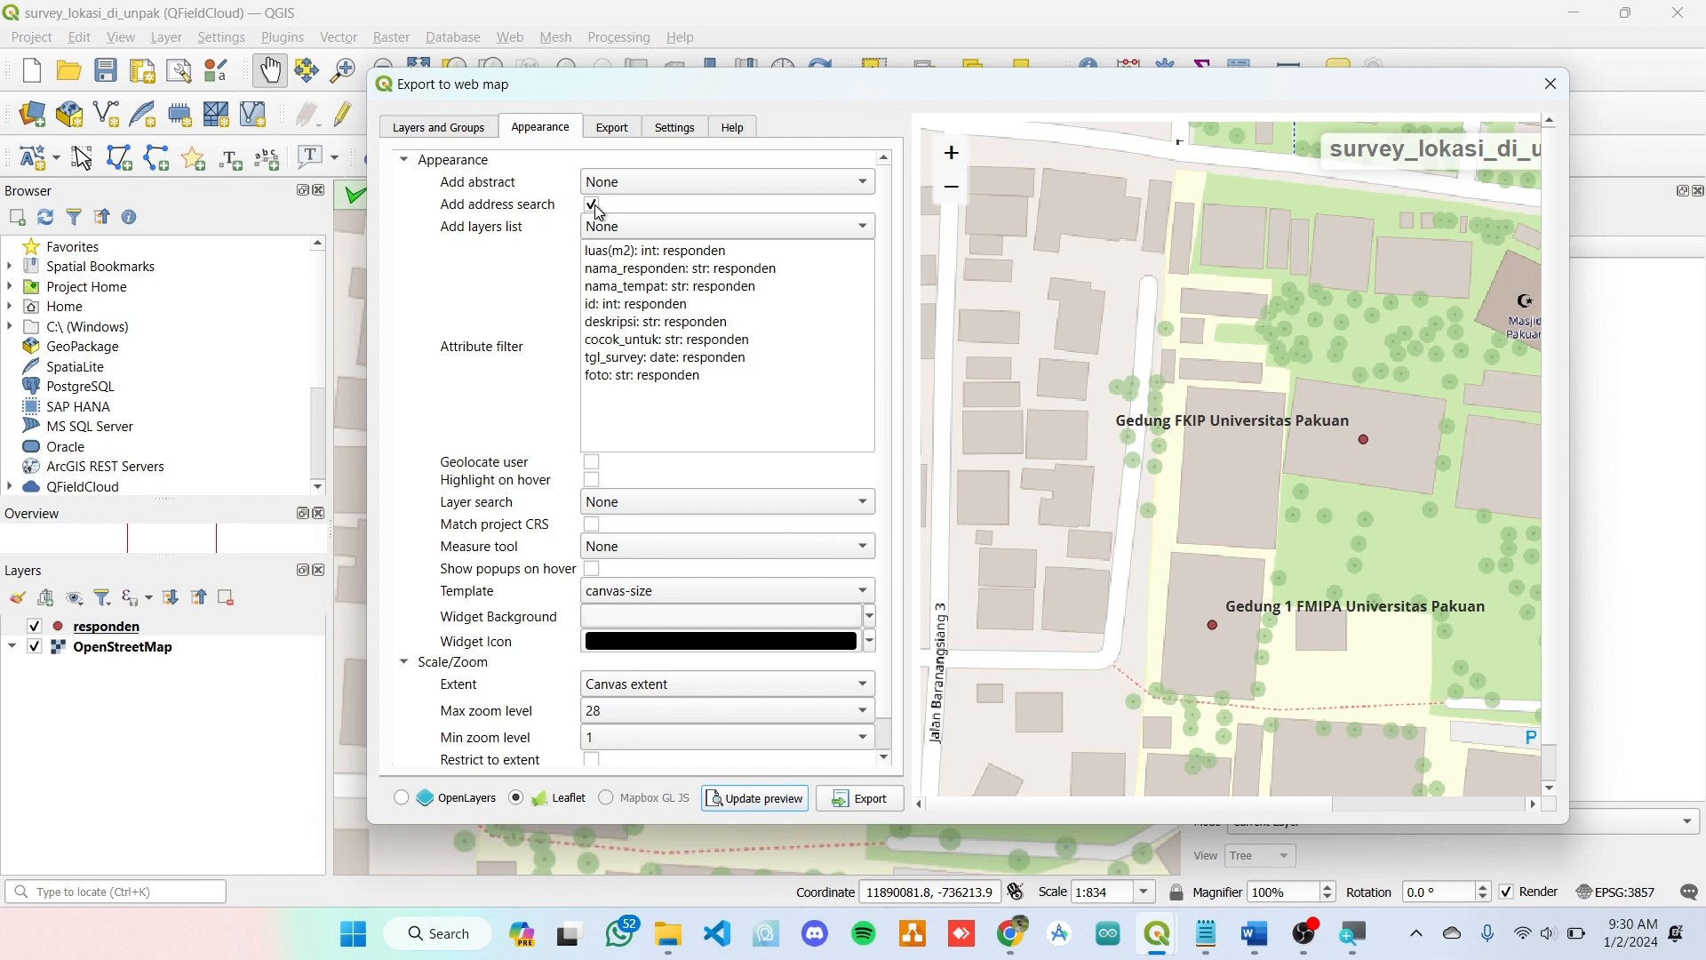
click(654, 229)
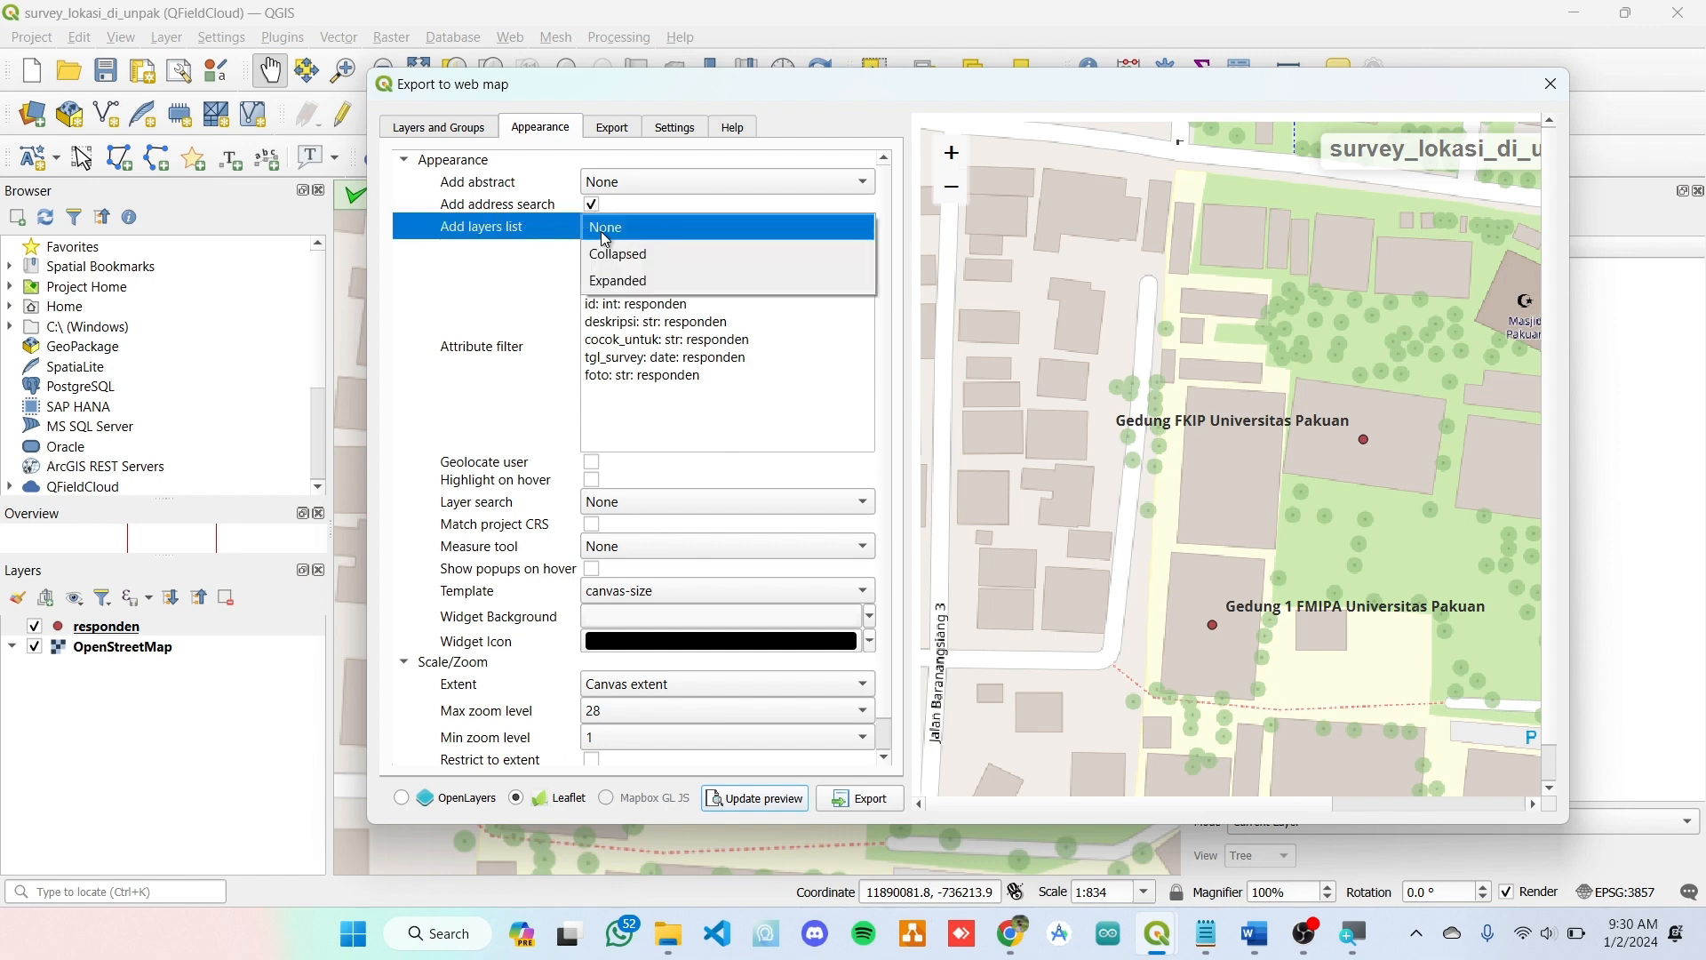
click(631, 256)
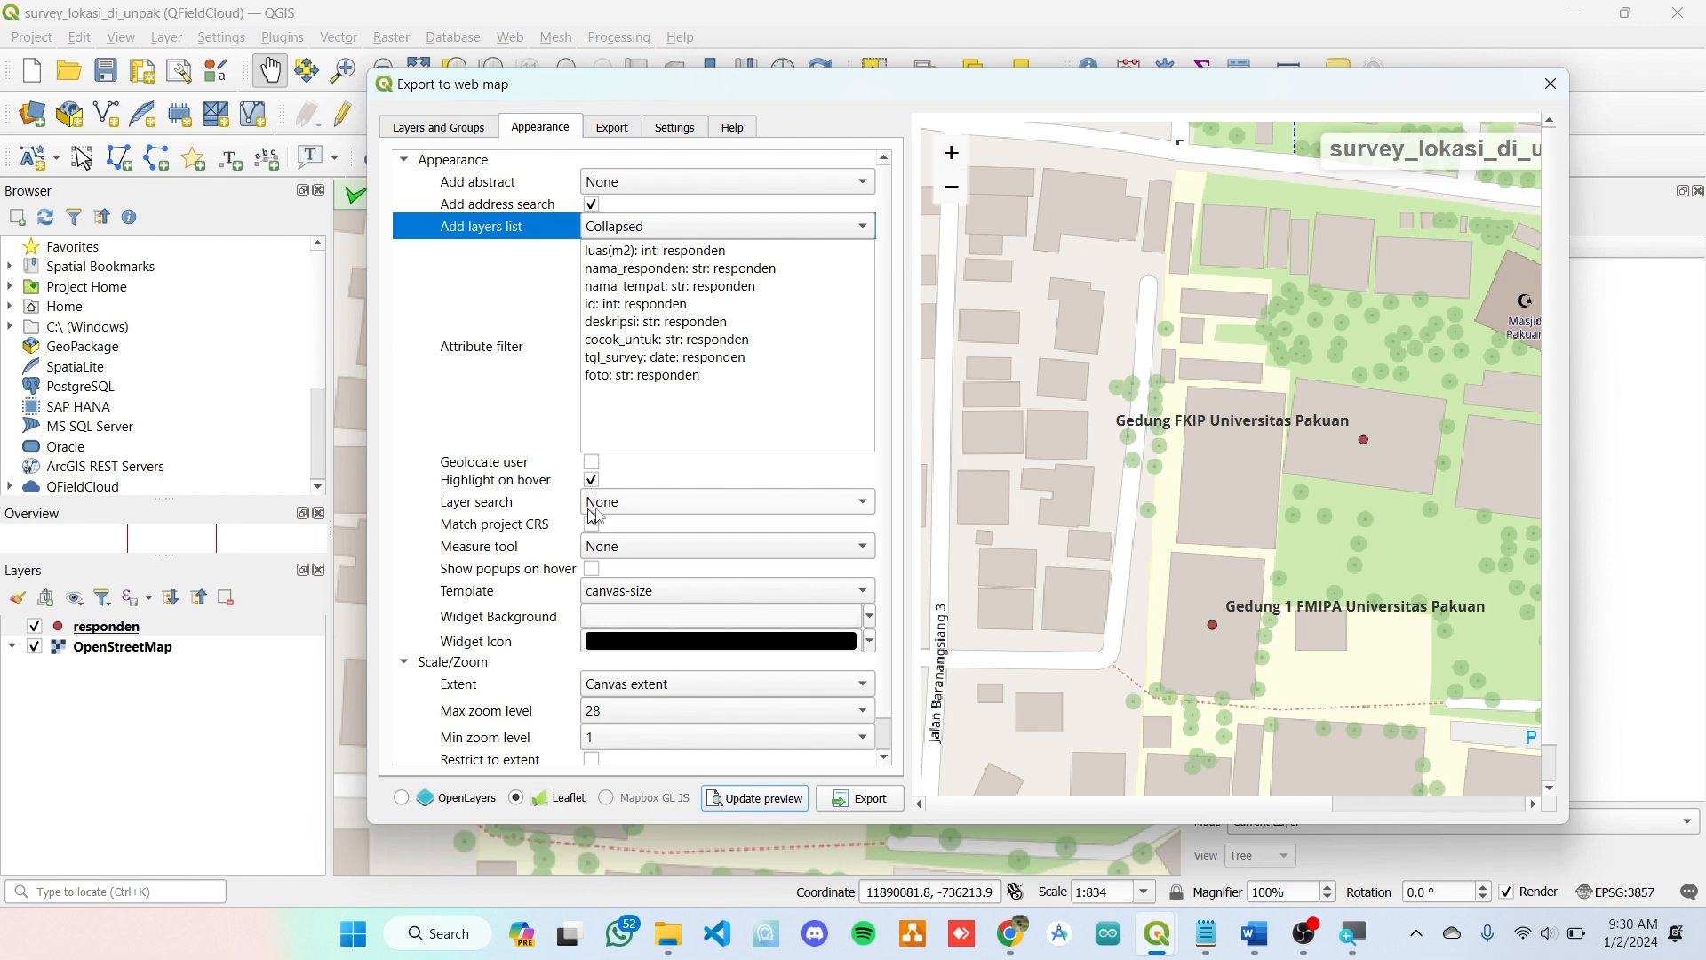
- Enable highlight on hover and set layer search to responden: nama_tempat, the measure tool to Imperial and the template to full-screen
click(653, 504)
click(706, 423)
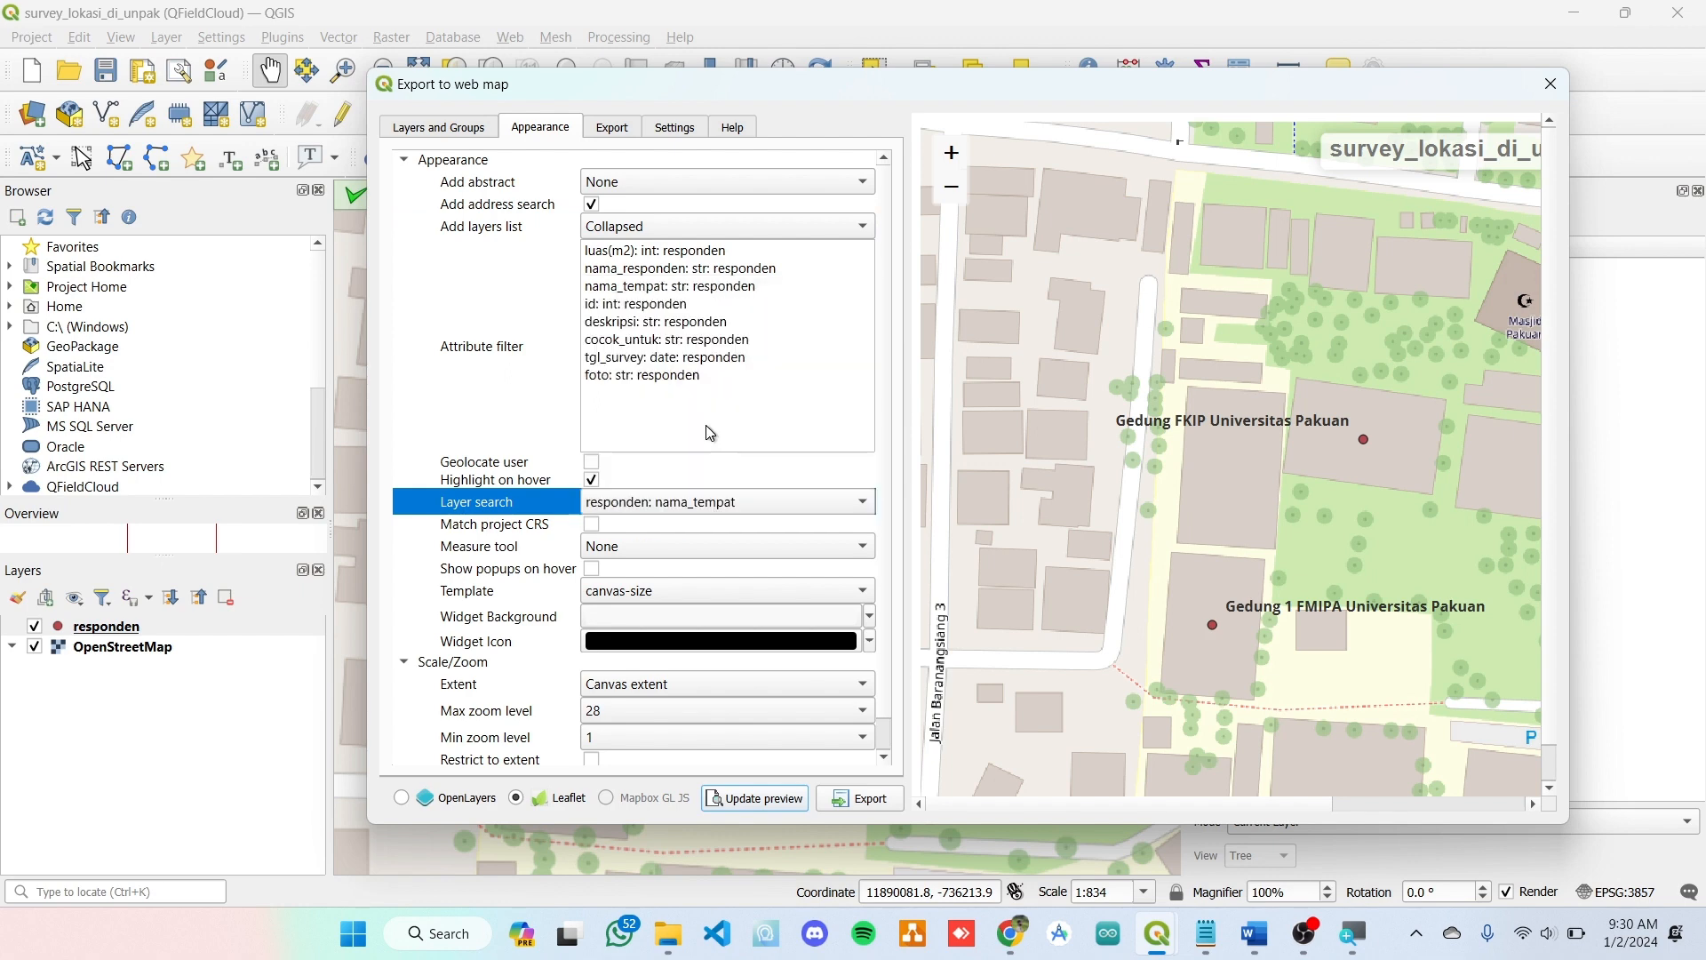
click(622, 546)
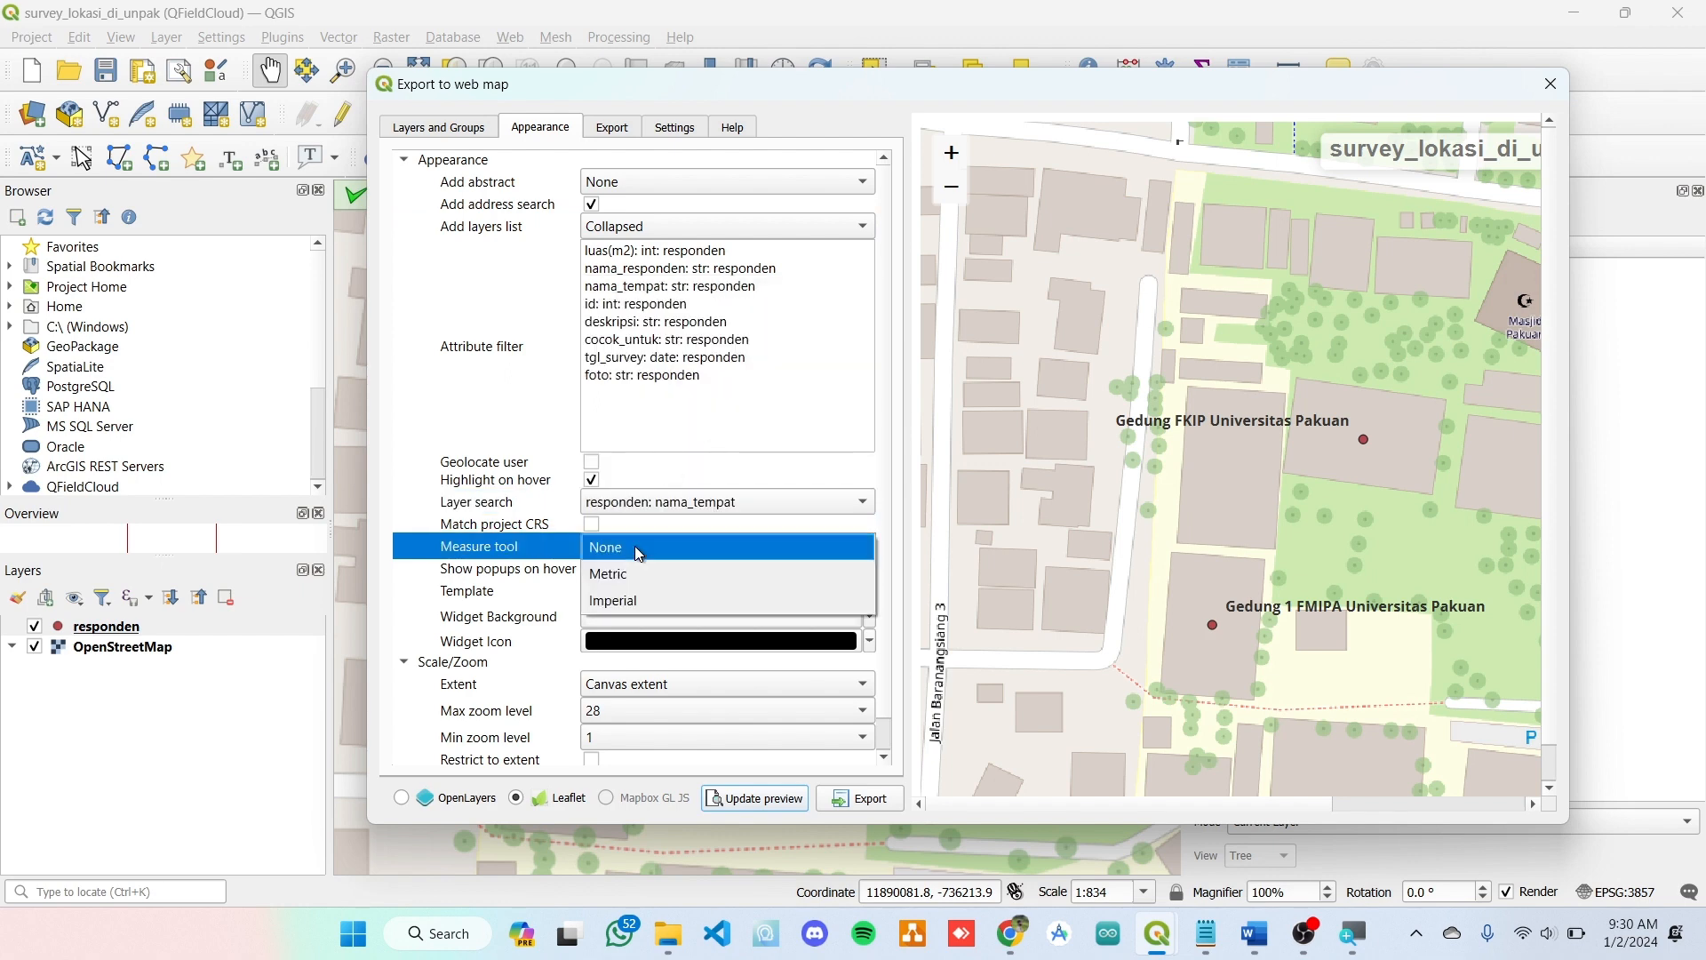
click(669, 603)
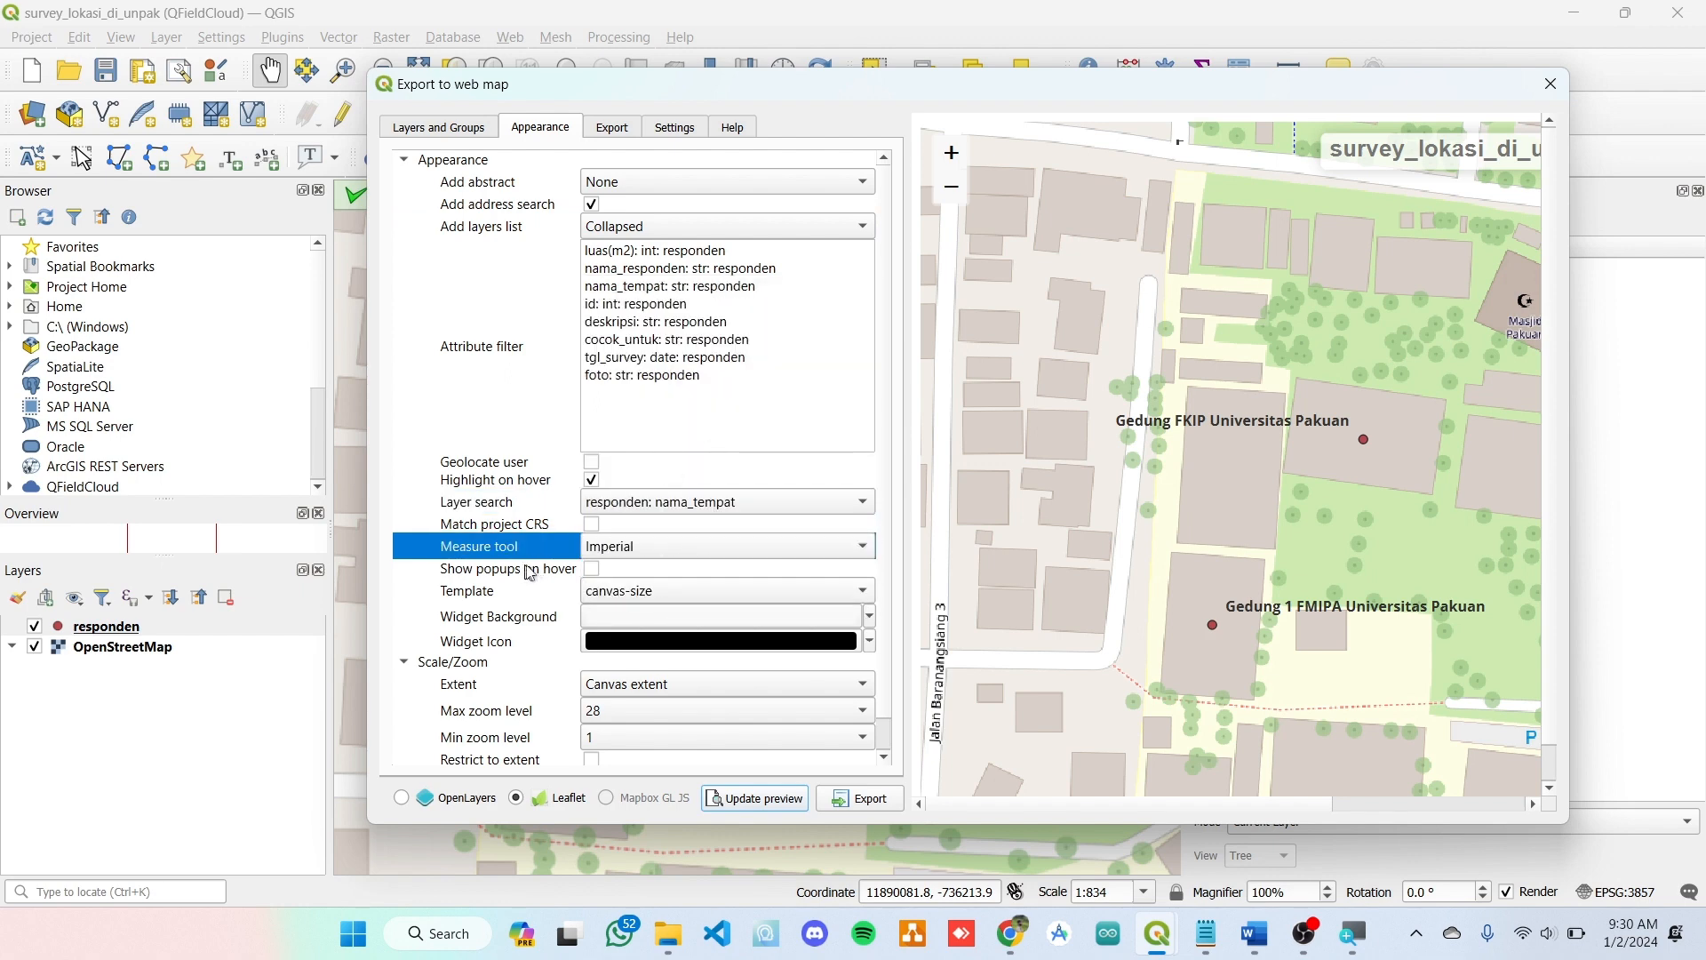
click(629, 595)
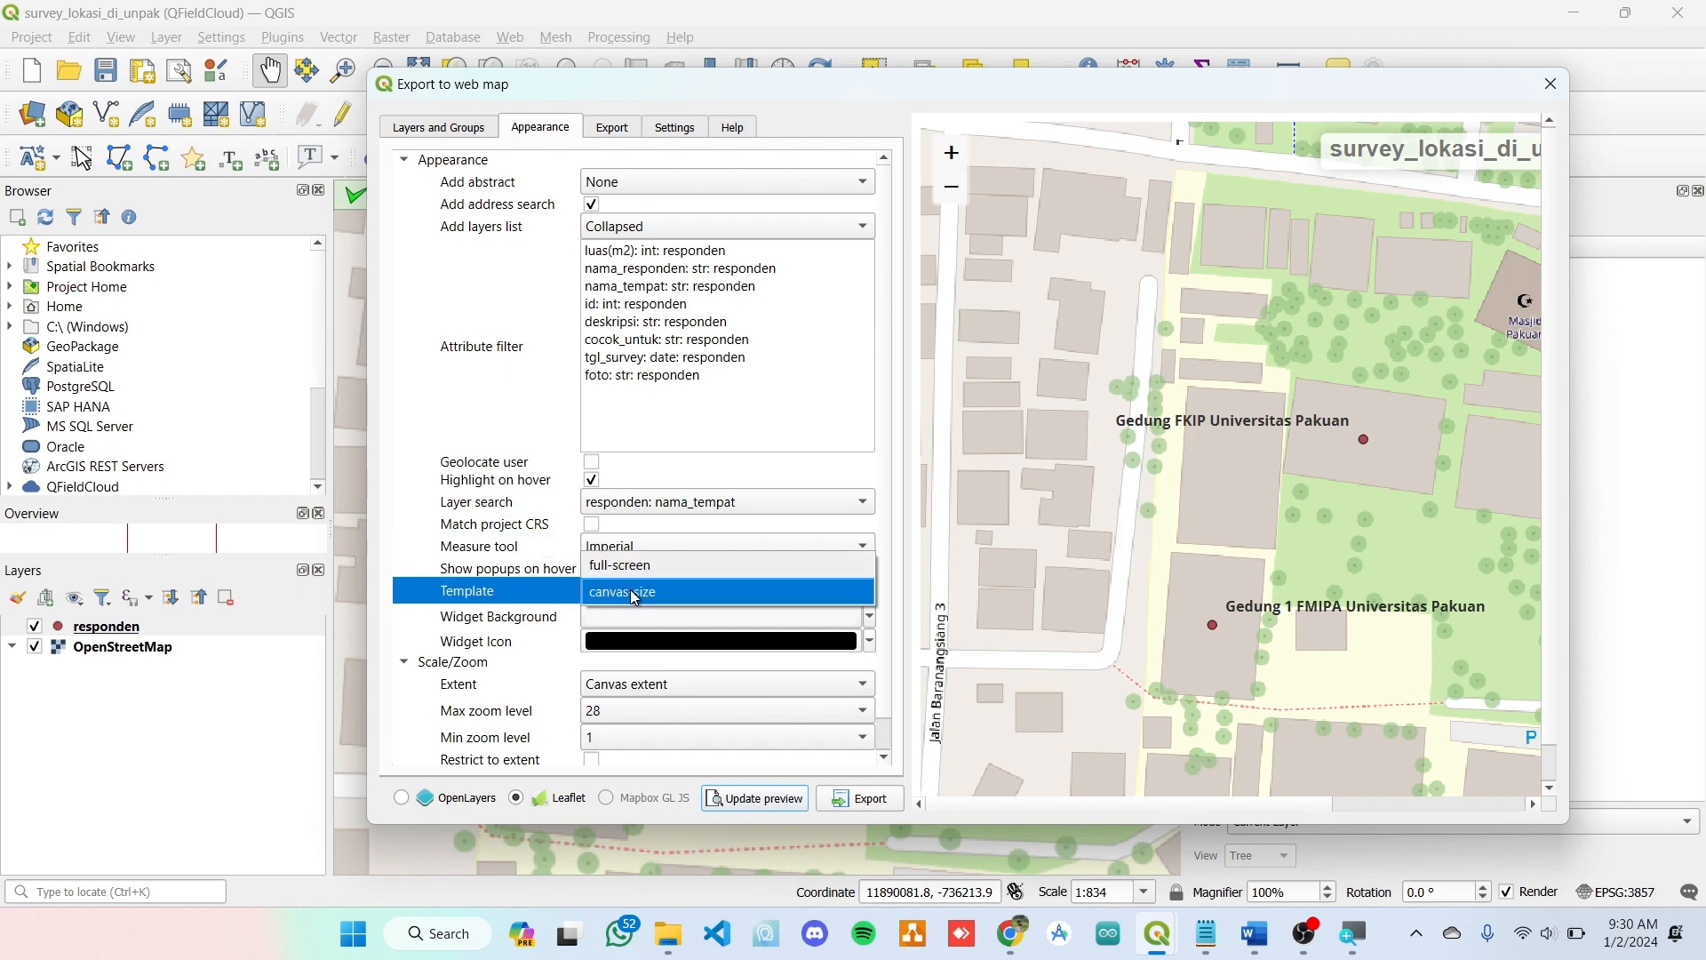
click(667, 576)
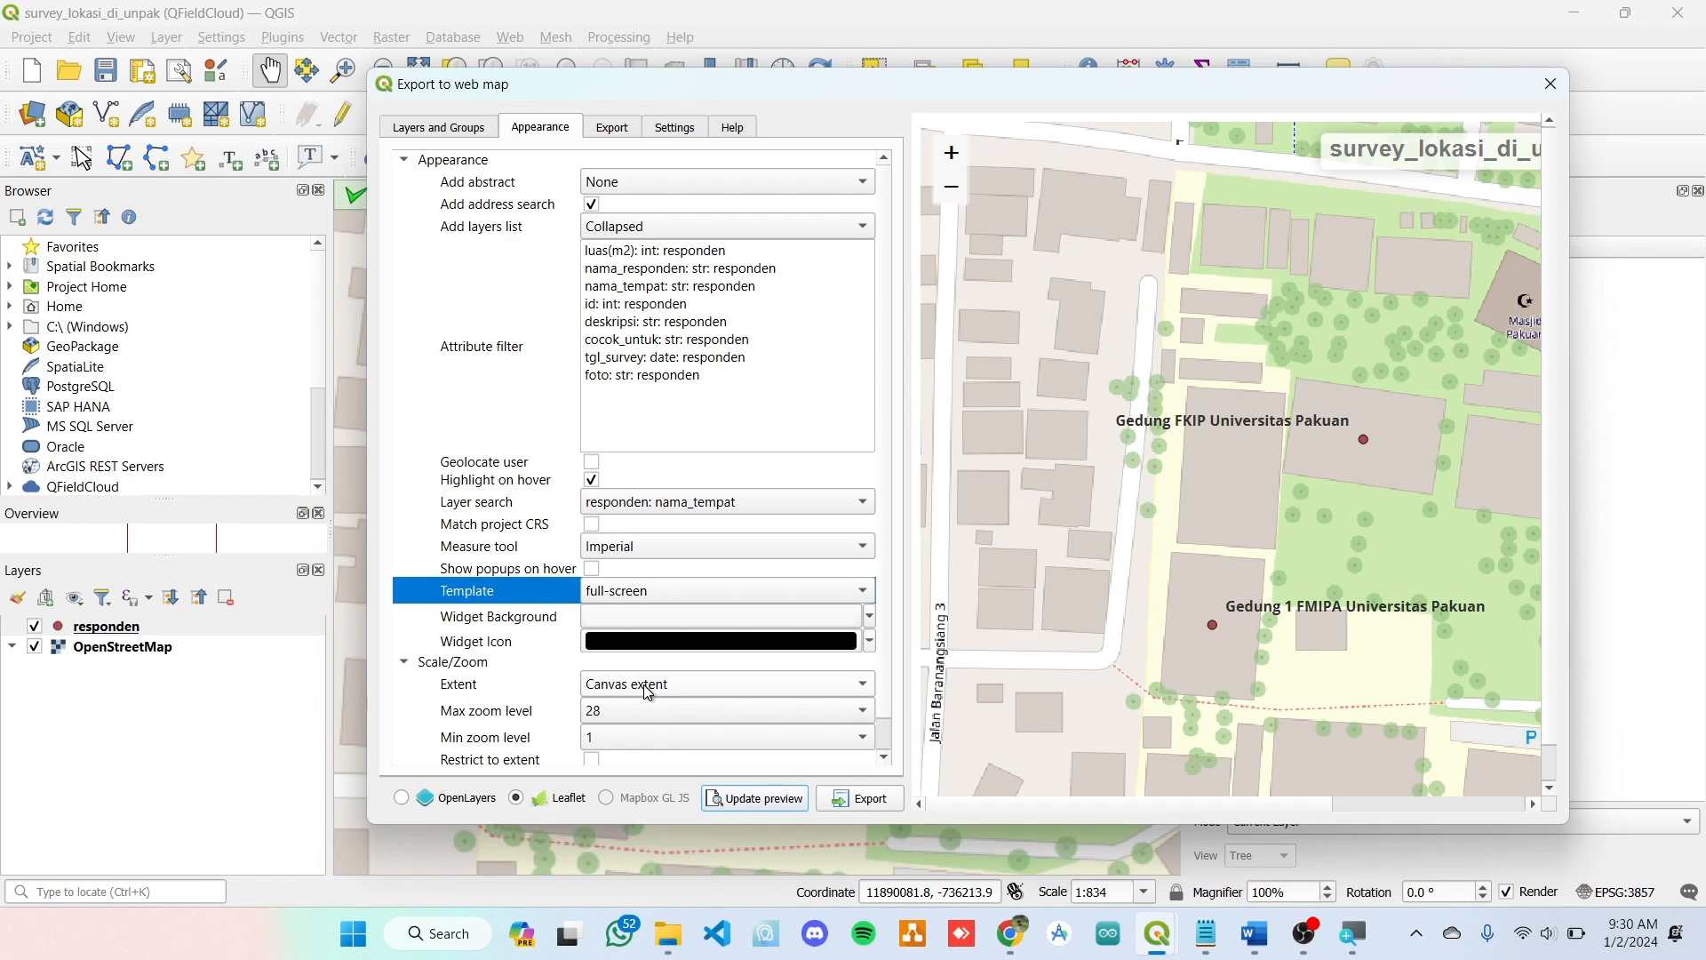
scroll(543, 727, down, 1)
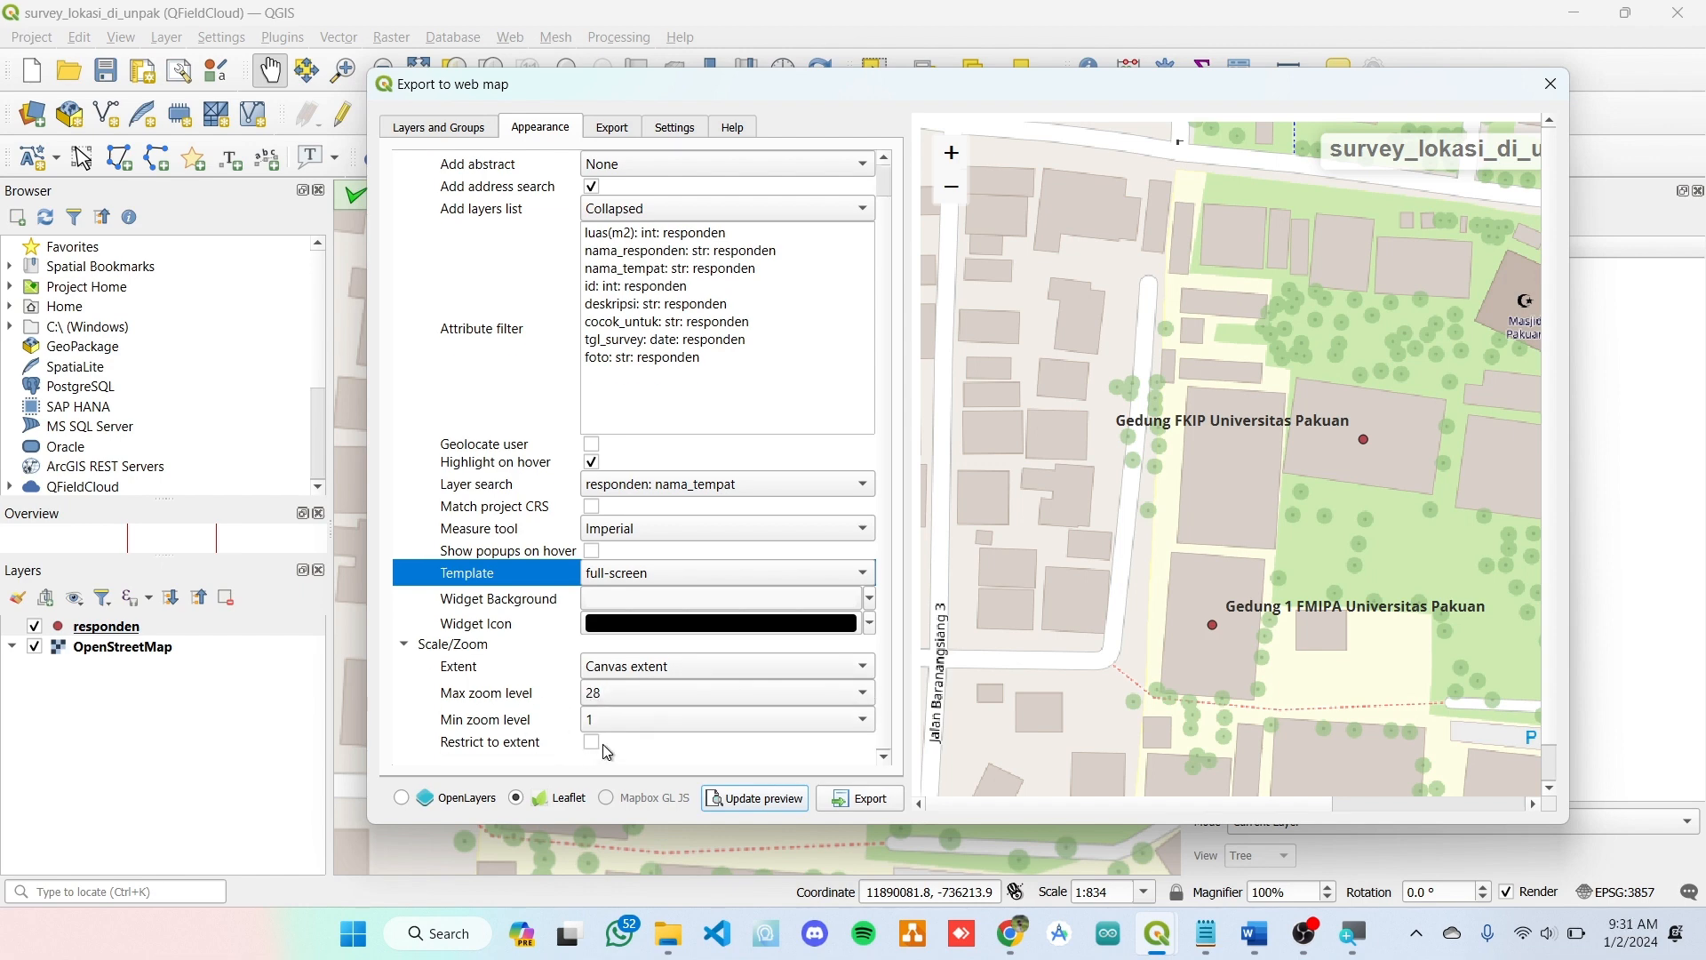
- Examine the web map's export folder location, exporter options and preview settings without changing them
click(611, 129)
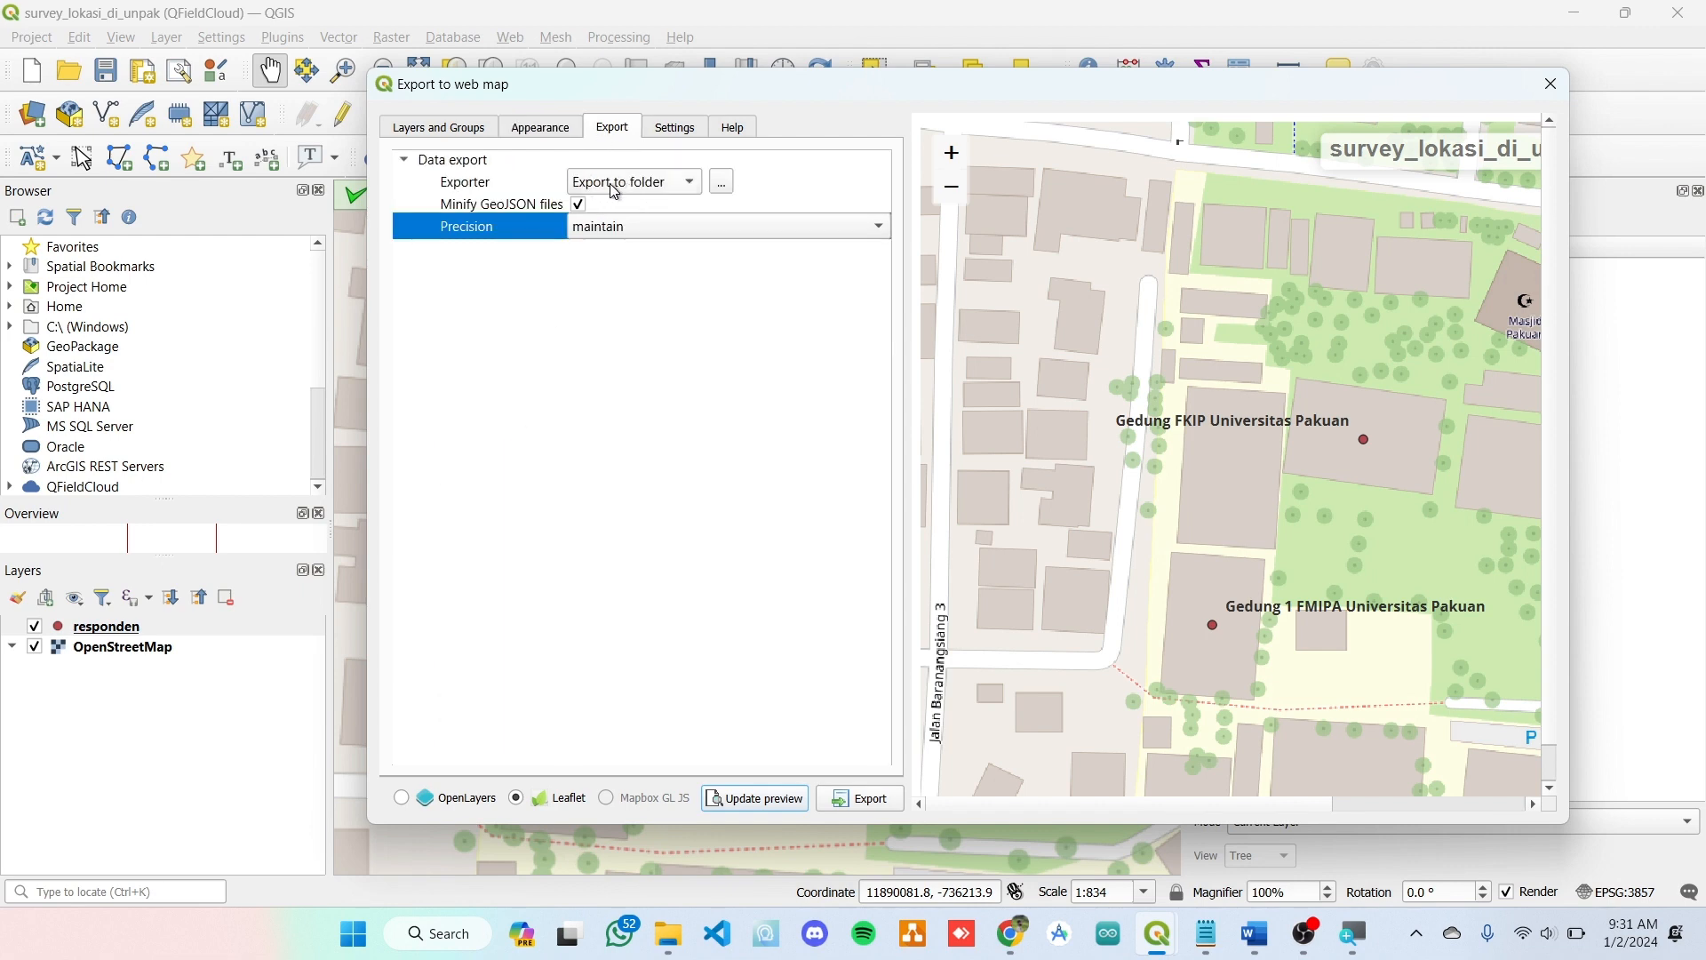
click(723, 184)
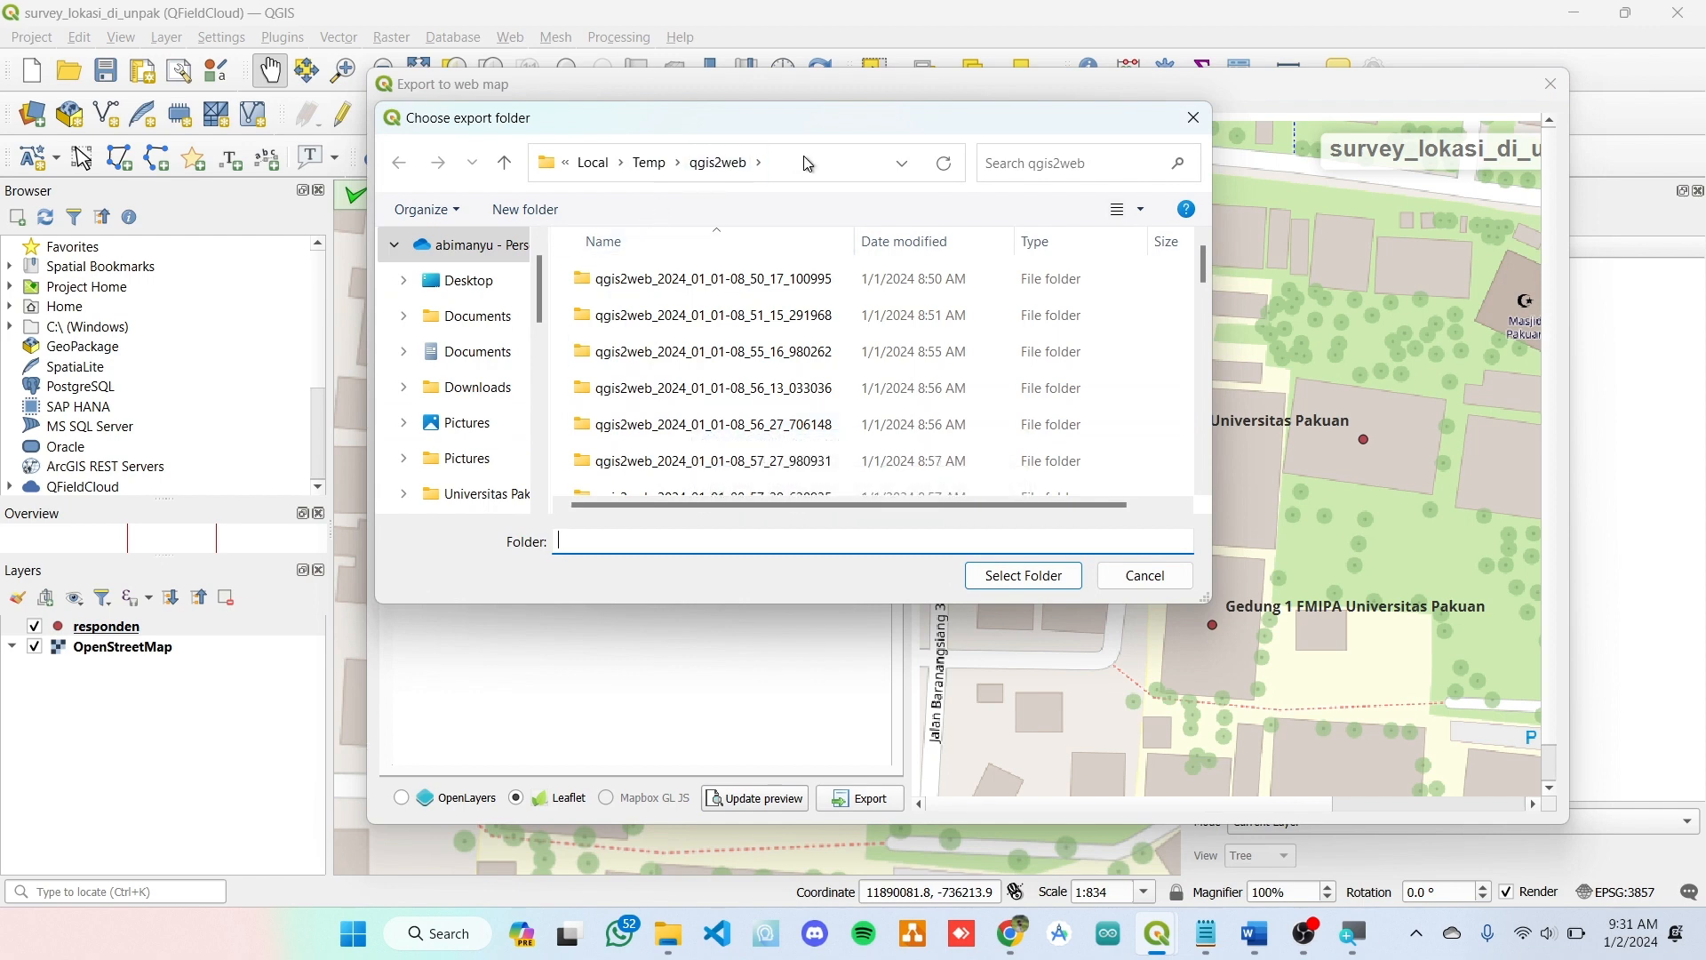
click(1203, 129)
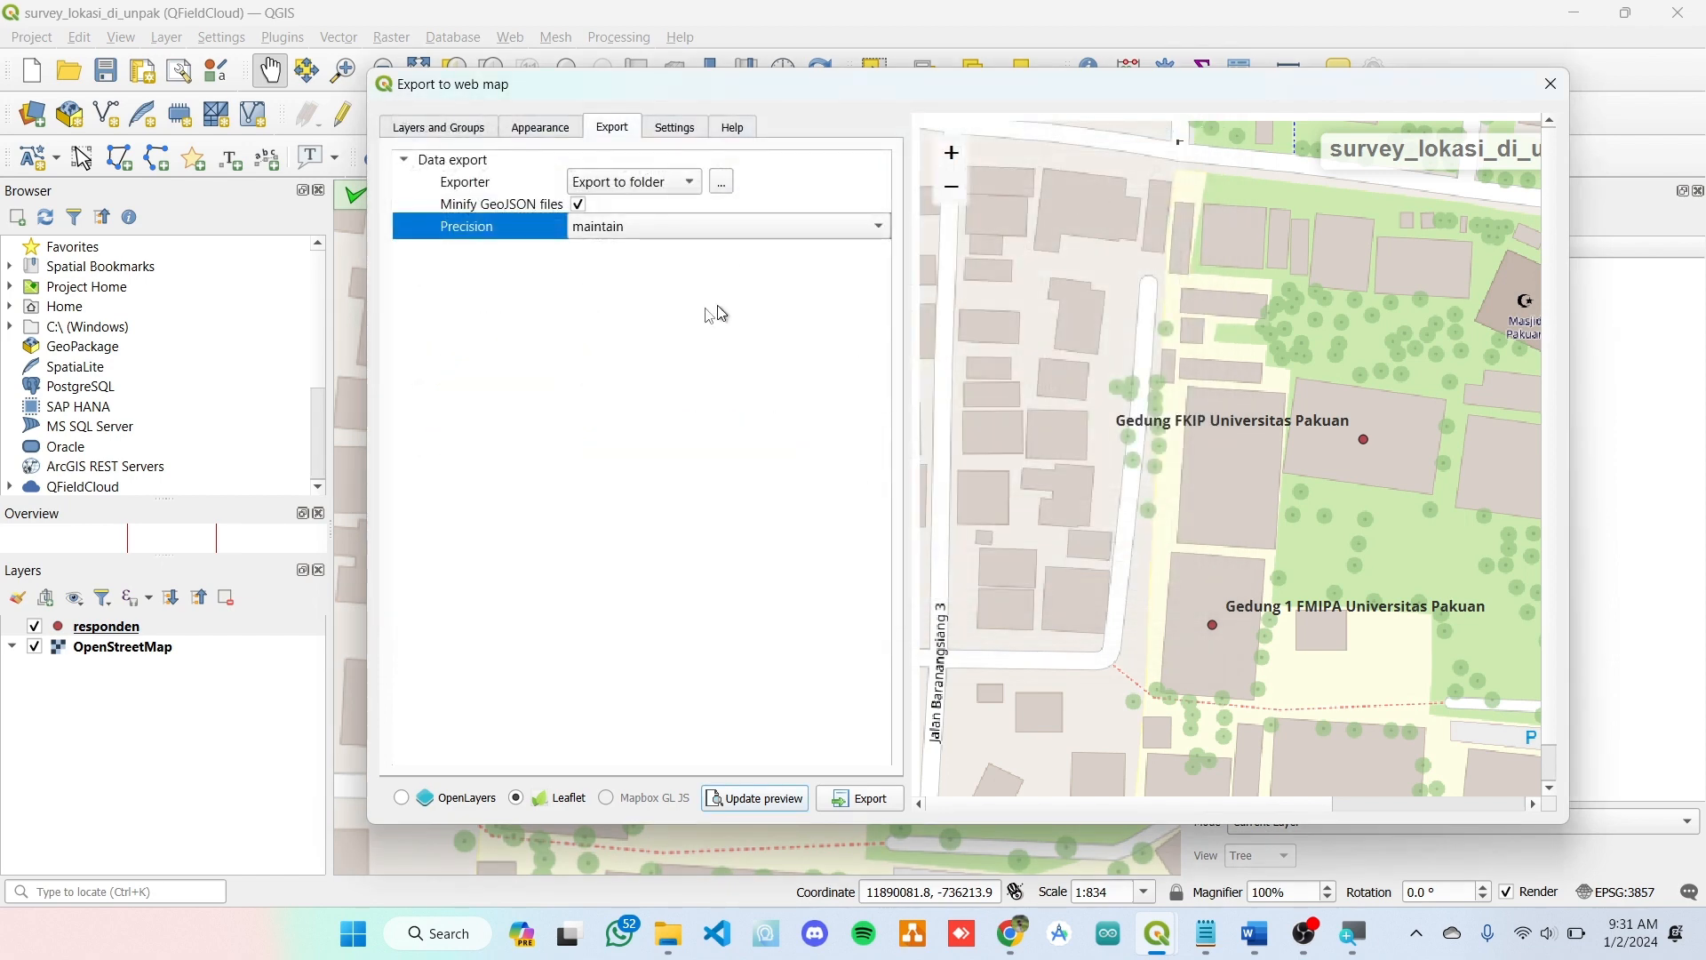
click(647, 191)
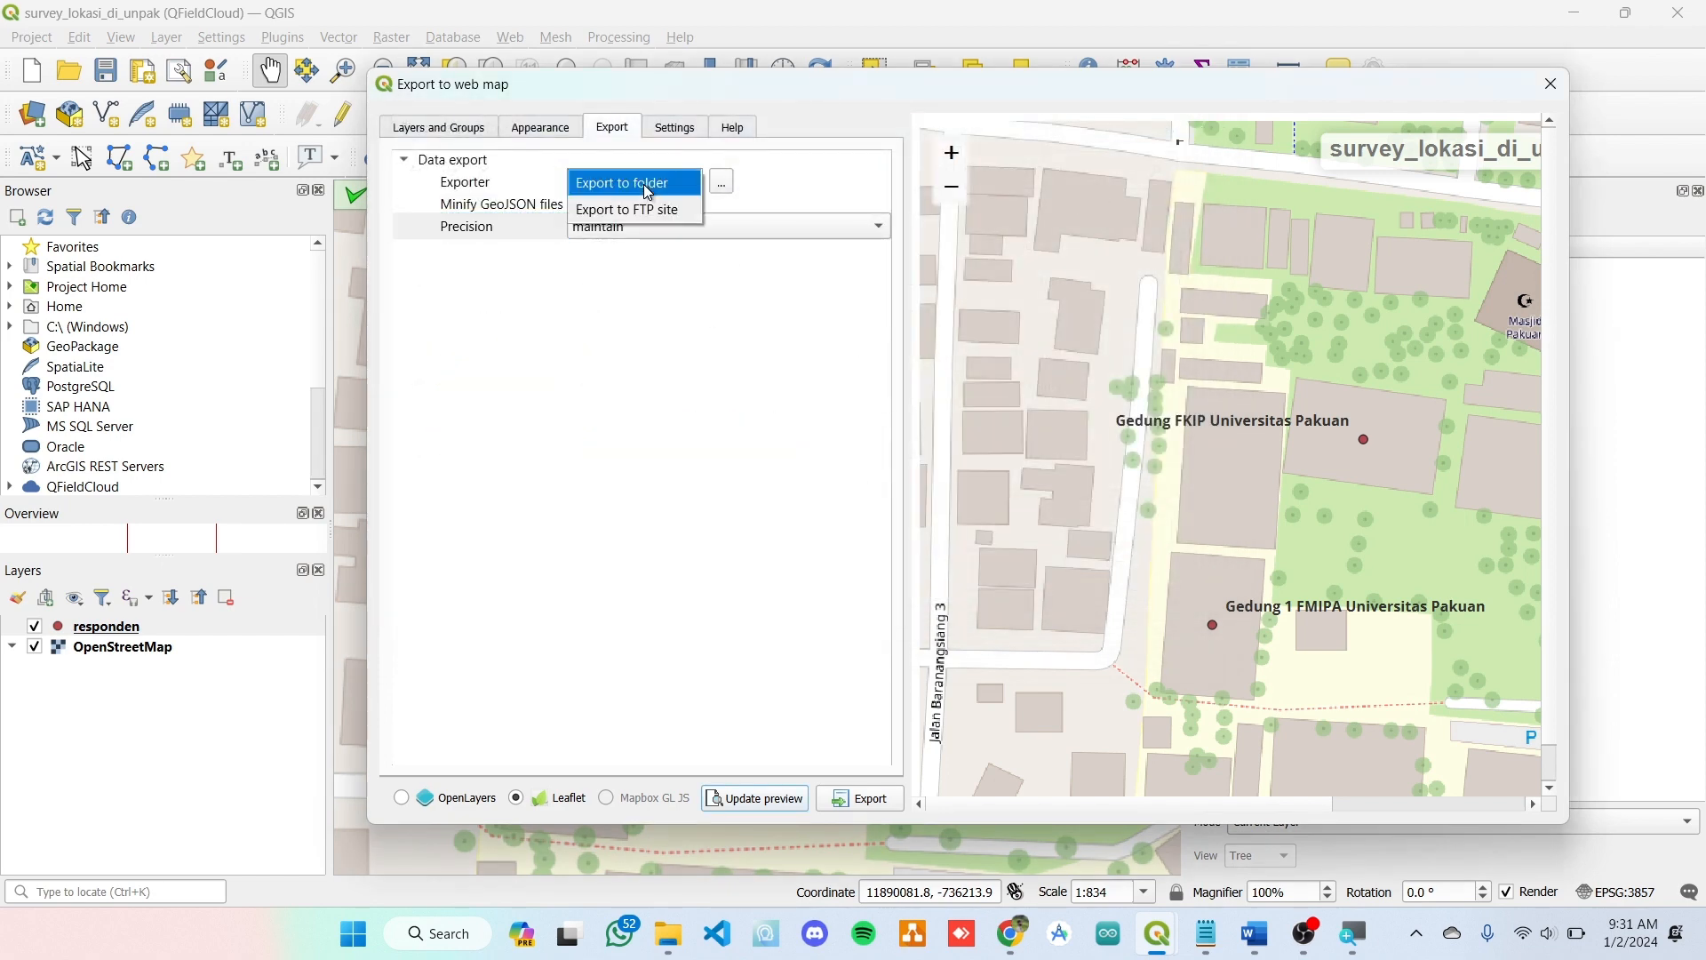
click(674, 134)
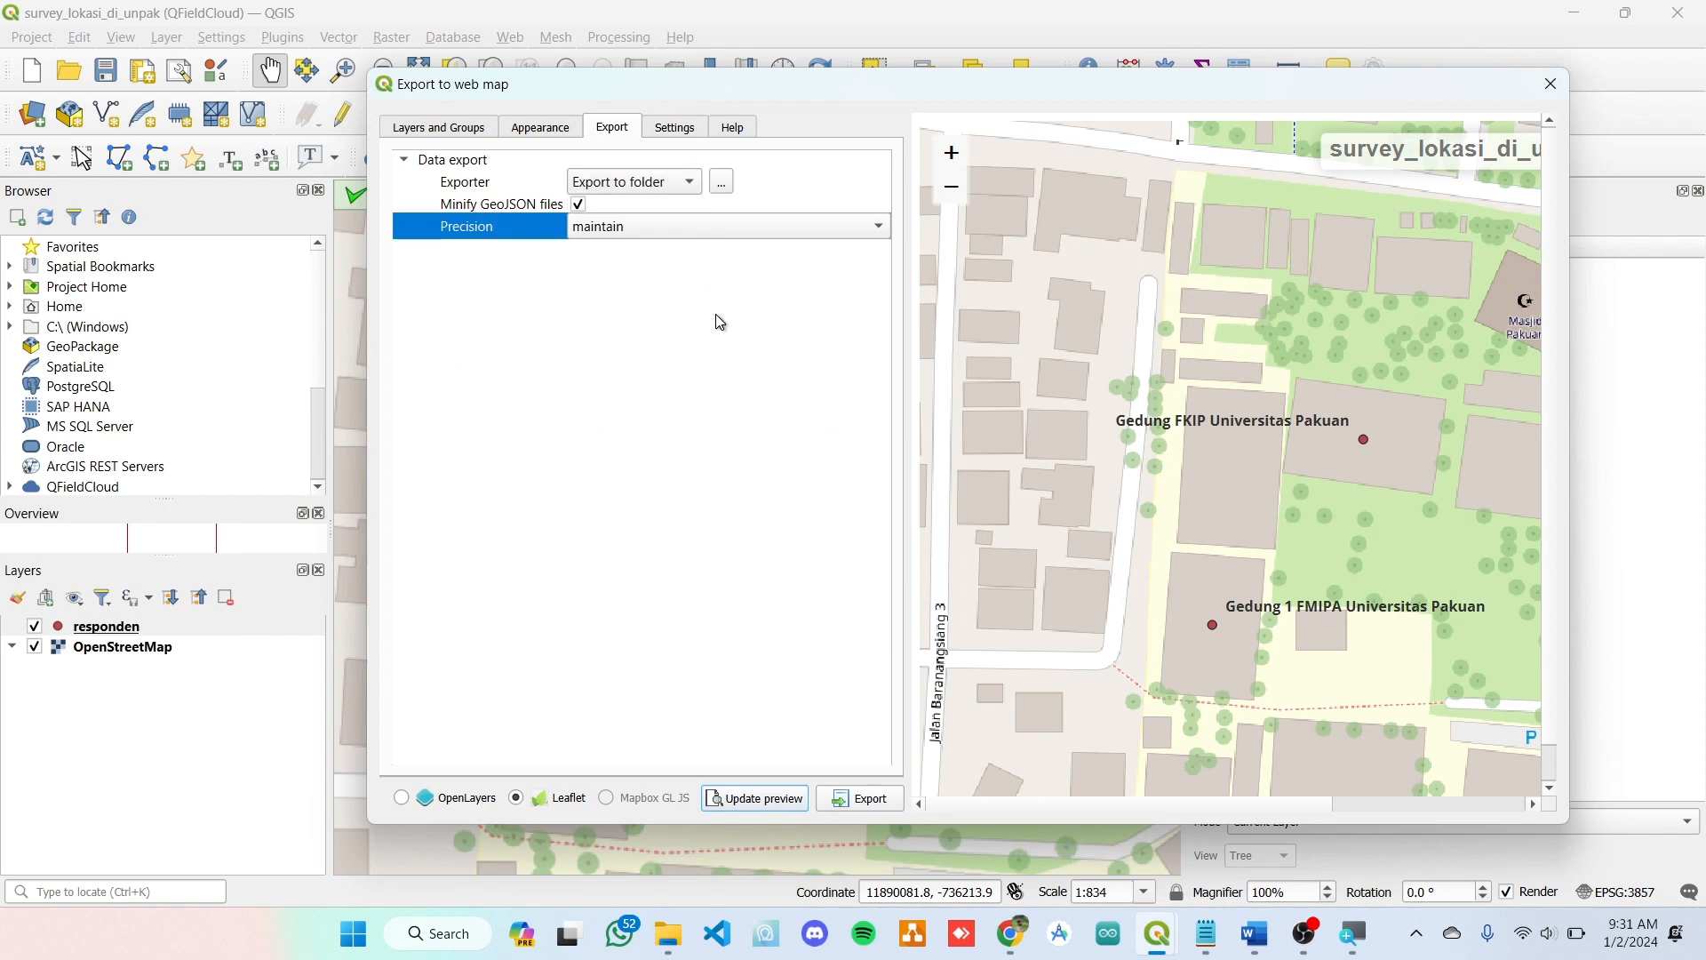
click(686, 134)
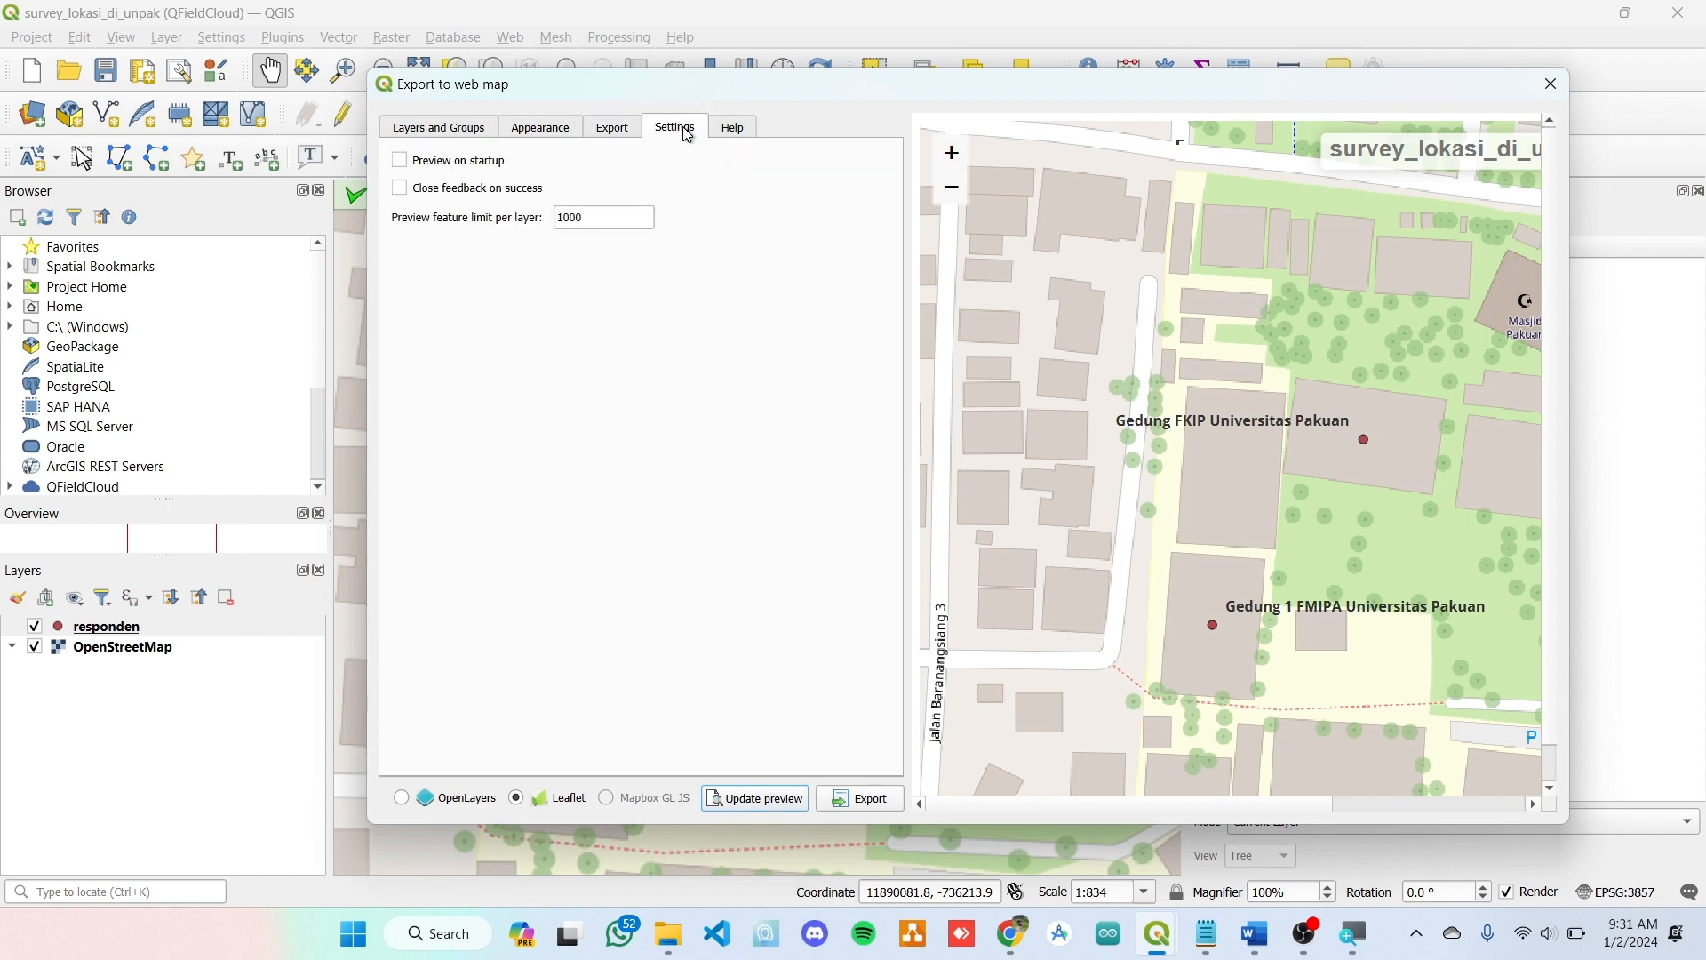
- Check the qgis2web help and the data export settings, and export the Leaflet web map to a folder
click(743, 129)
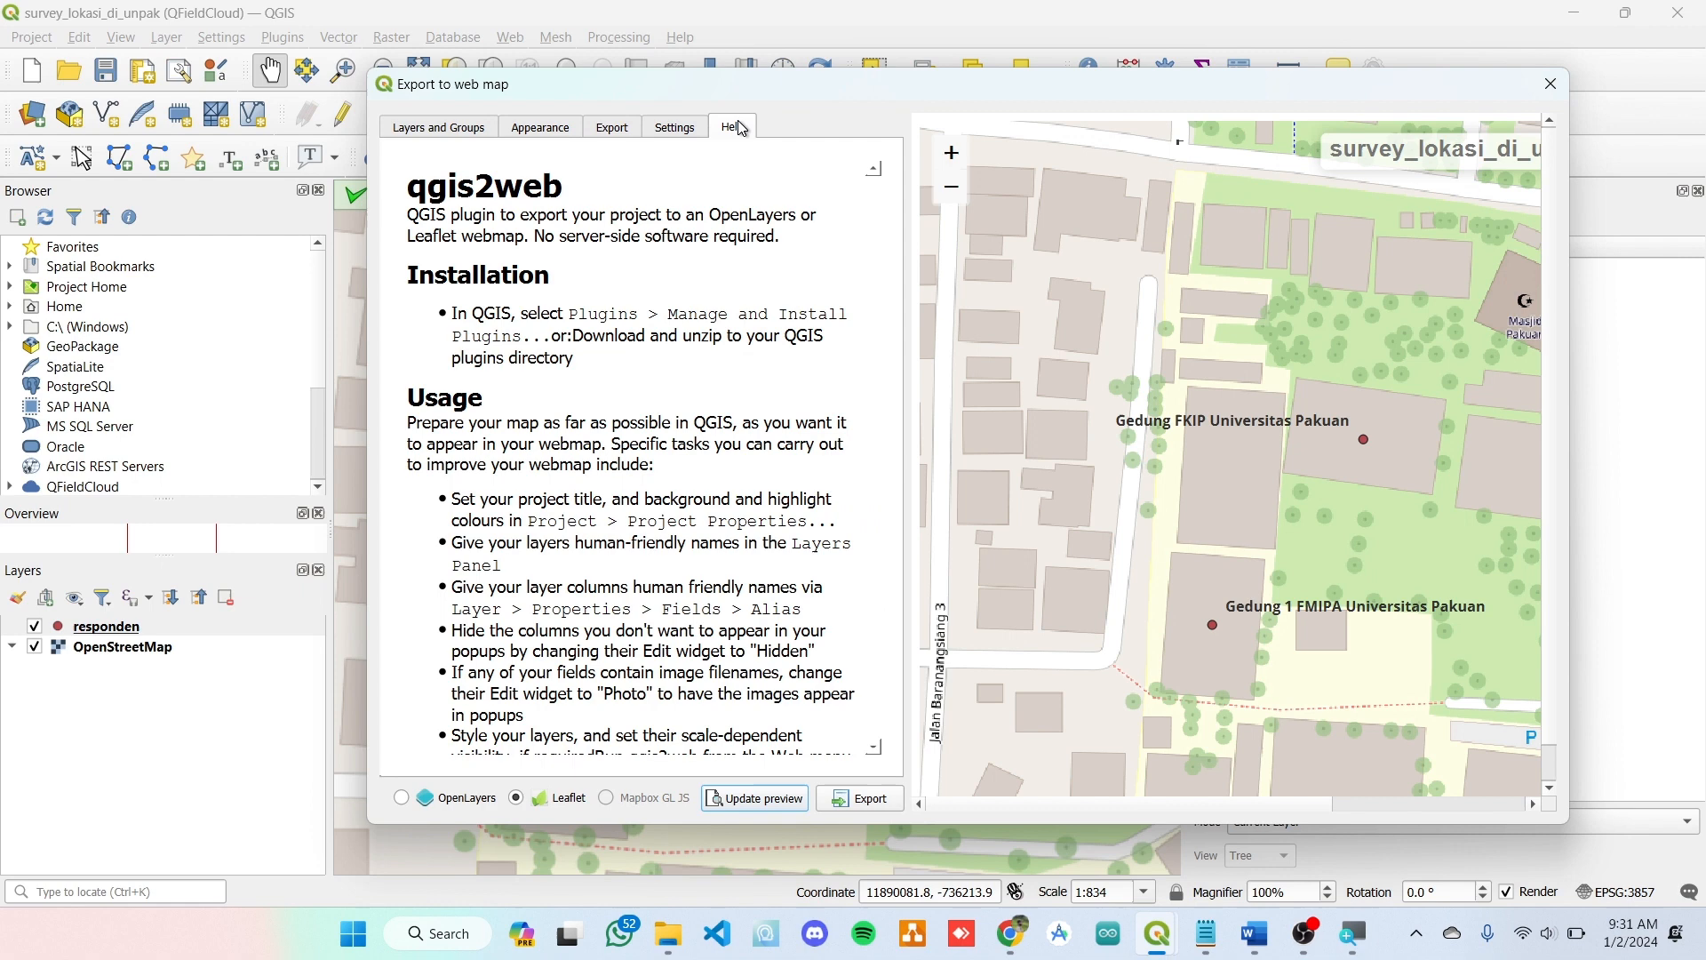
click(612, 129)
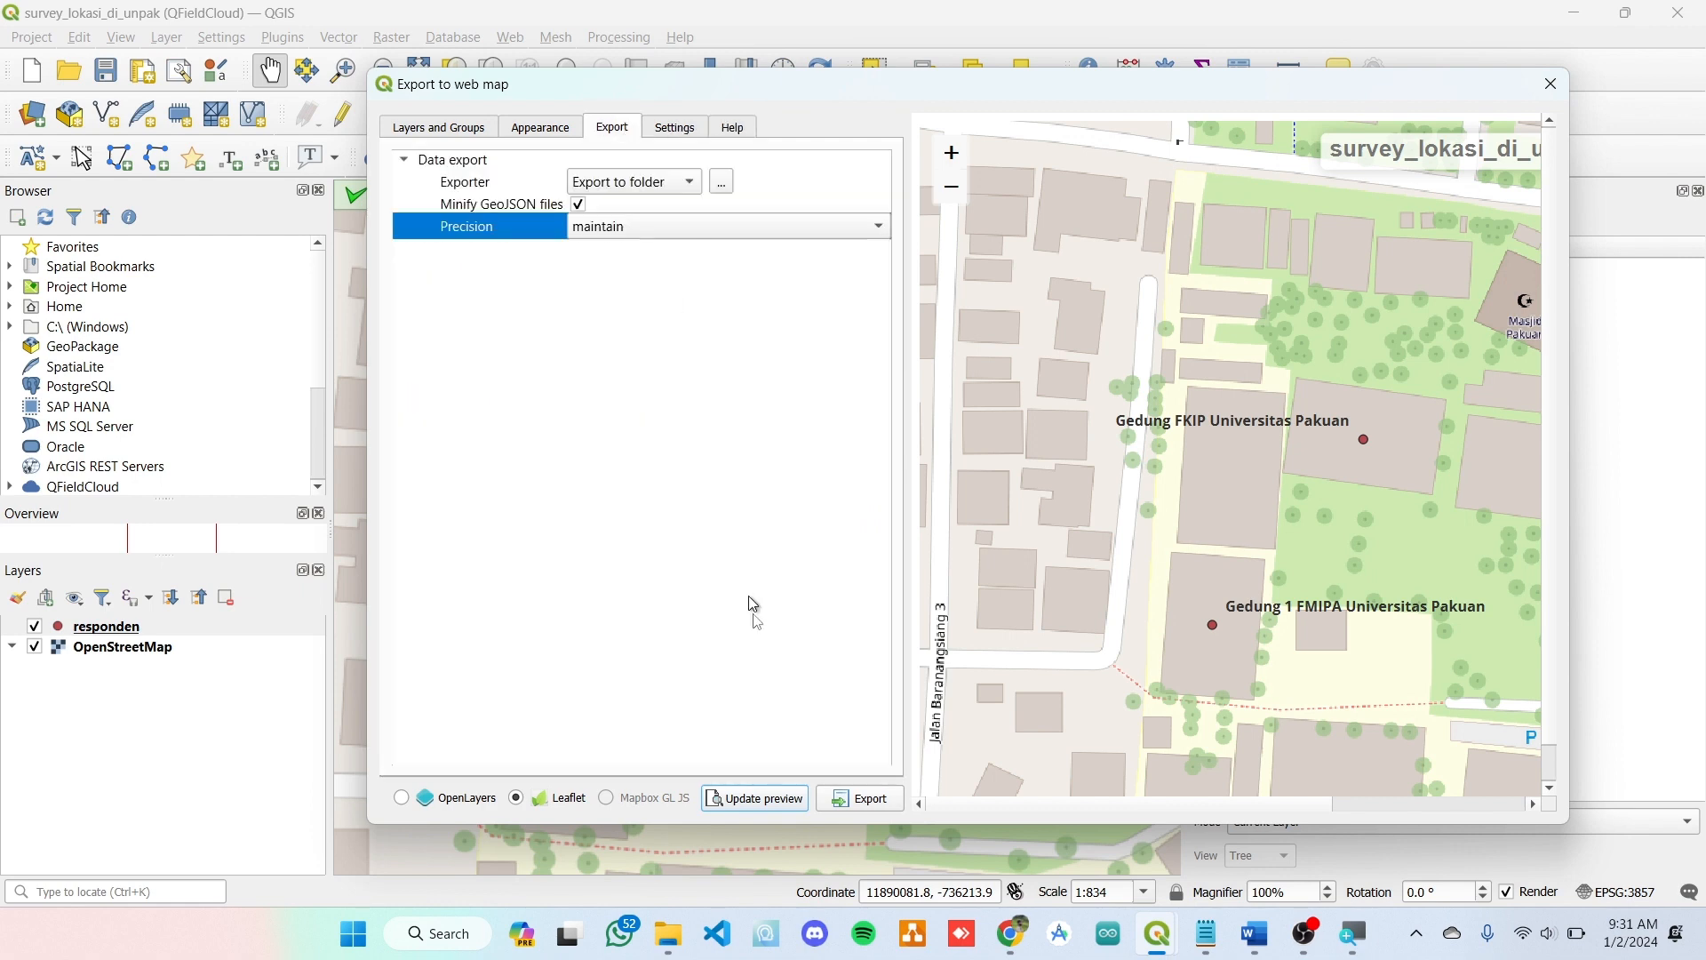
click(876, 808)
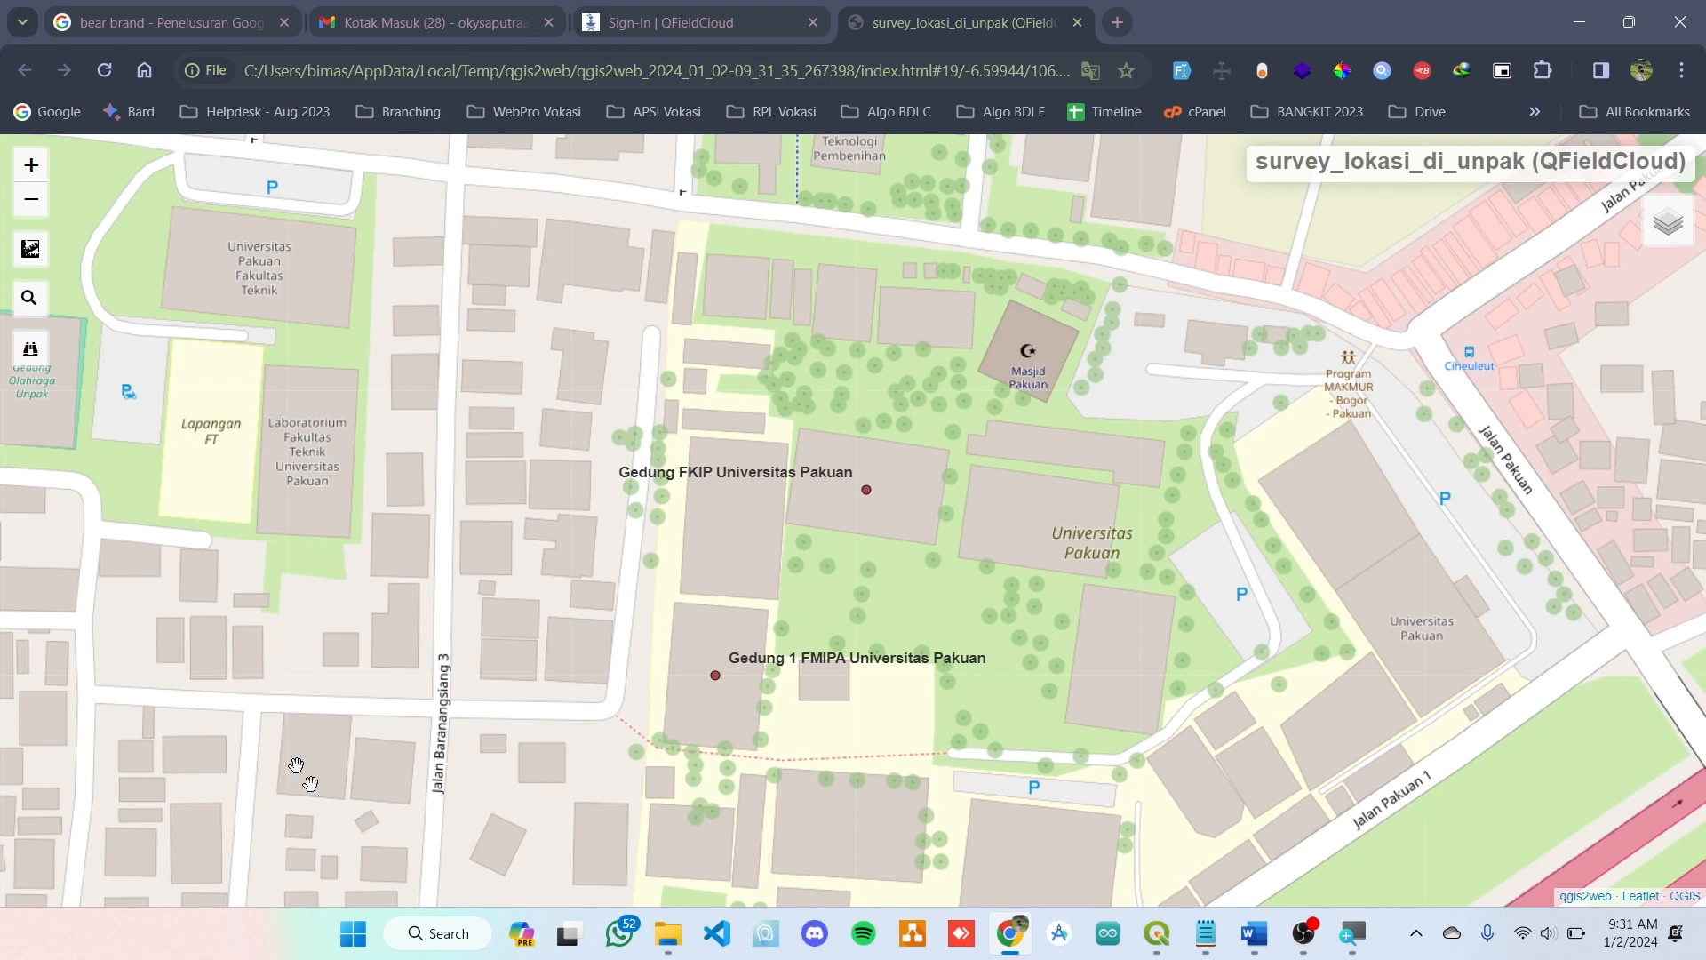
- Copy the exported web map's folder path from the browser address, up to the slash before index.html
click(333, 78)
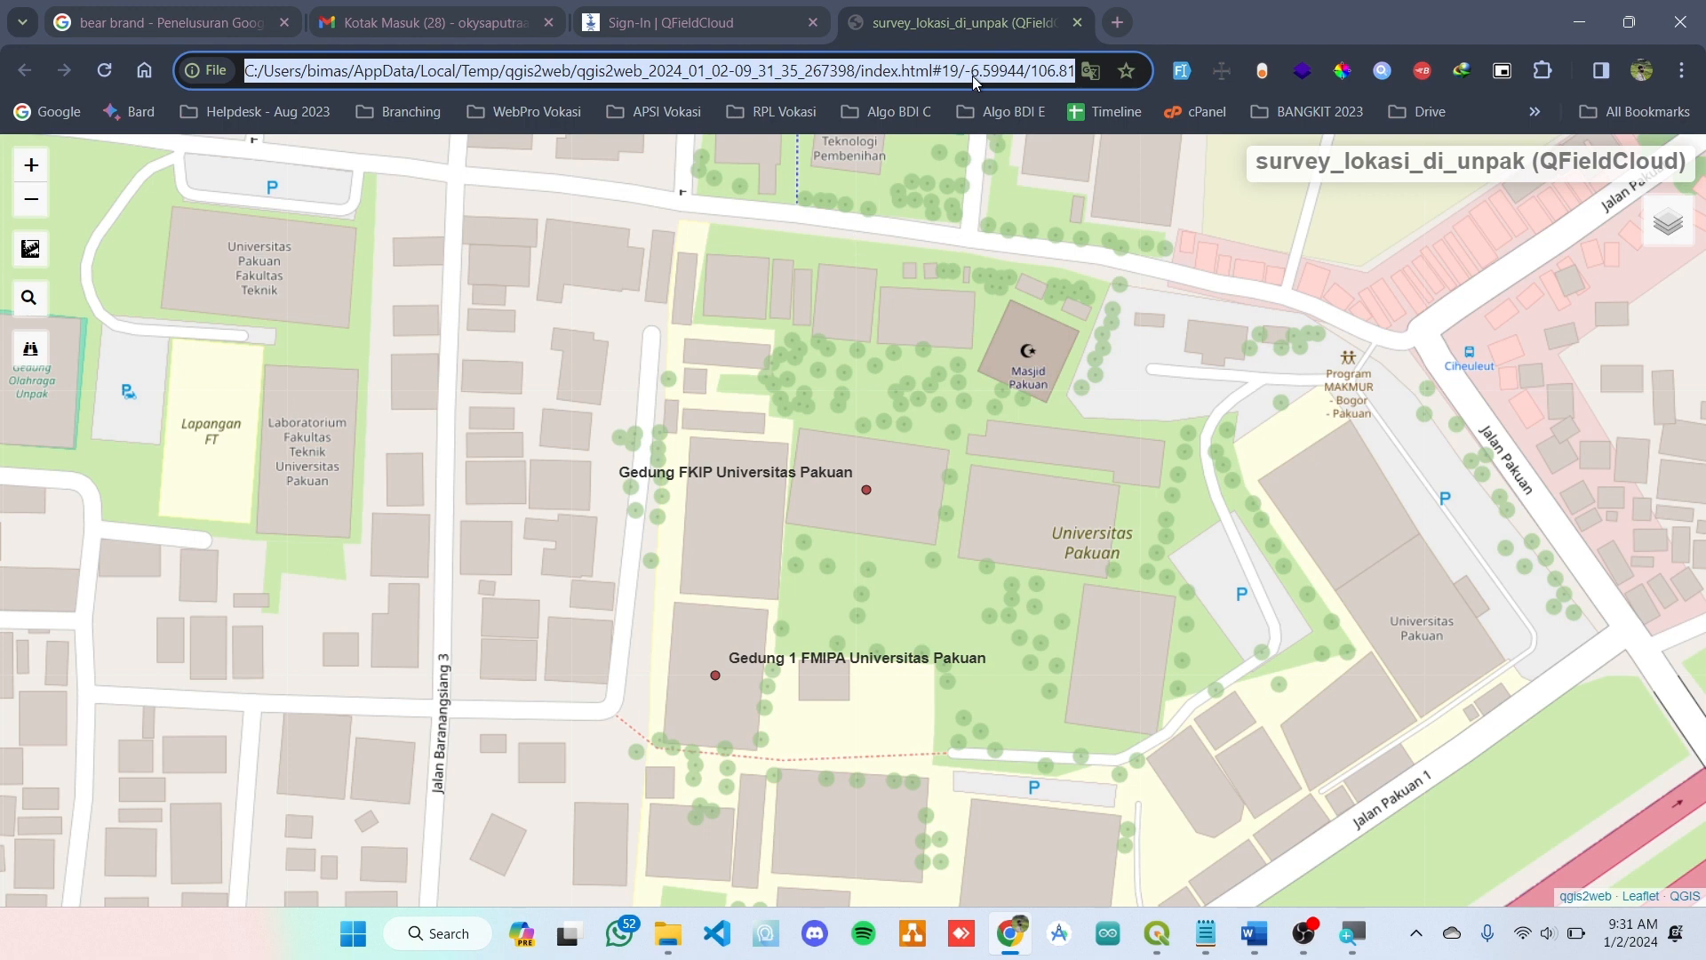
triple_click(1004, 73)
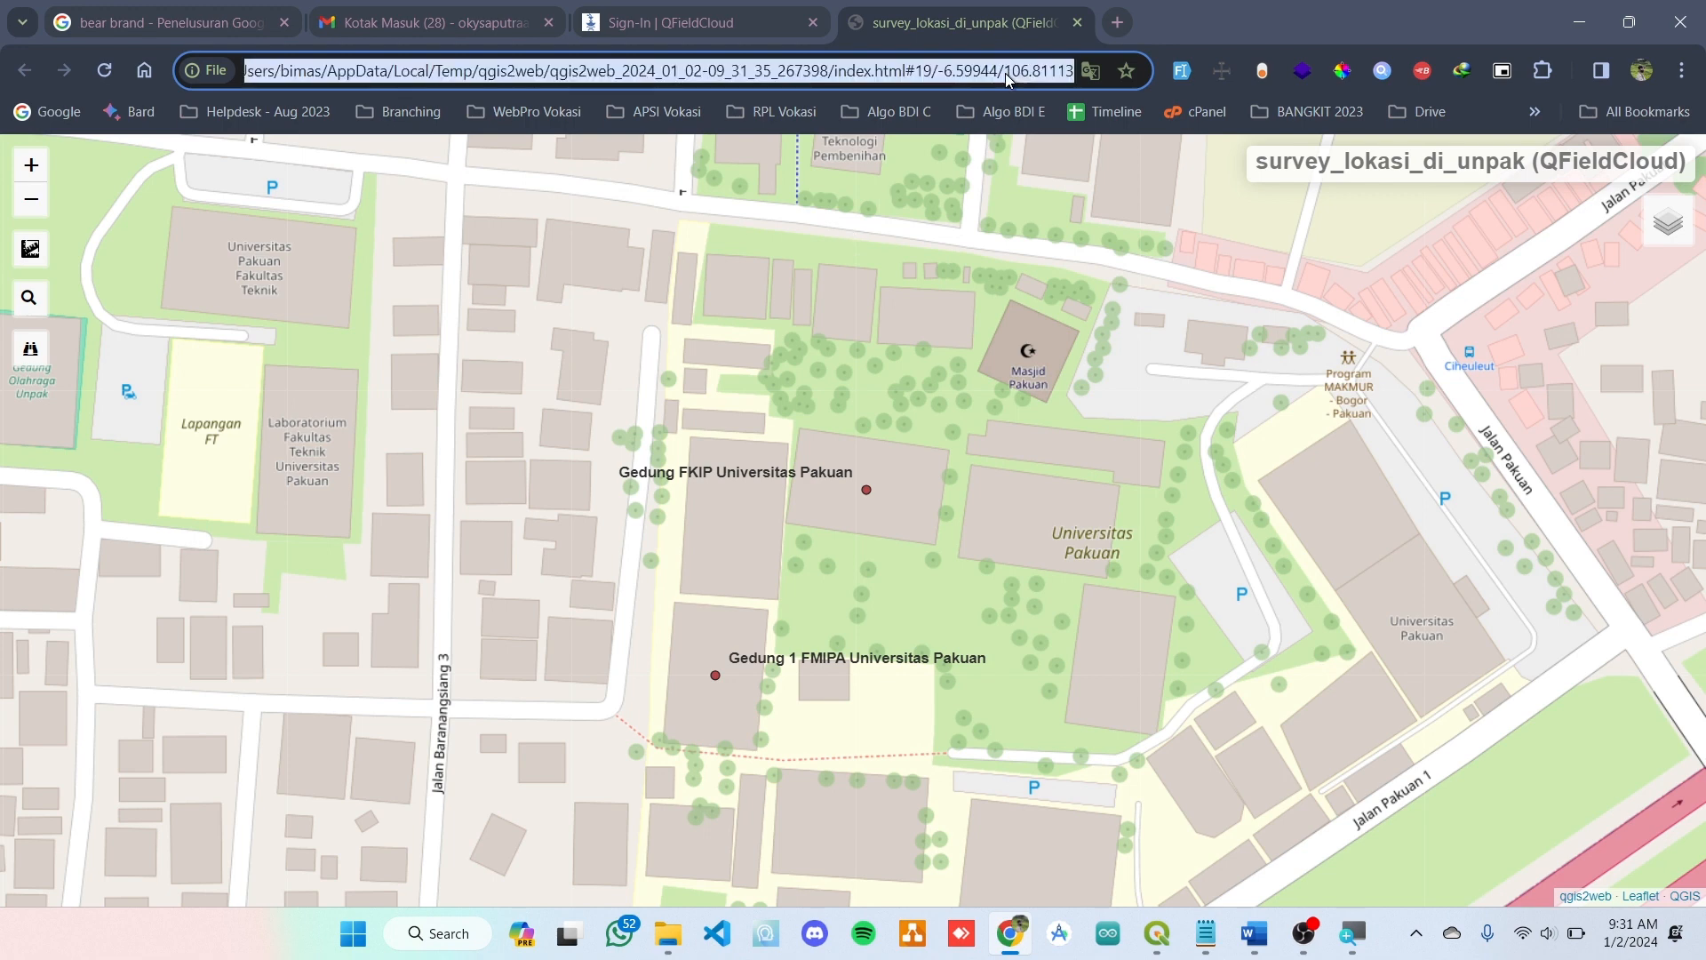
key(shift+Left)
key(shift+Left)
key(shift+Left)
key(shift+Left)
key(shift+Left)
key(shift+Left)
key(shift+Left)
key(shift+Left)
key(shift+Left)
key(shift+Left)
key(shift+Left)
key(shift+Left)
key(shift+Left)
key(shift+Left)
key(shift+Left)
key(shift+Left)
key(shift+Left)
key(shift+Left)
key(shift+Left)
key(shift+Left)
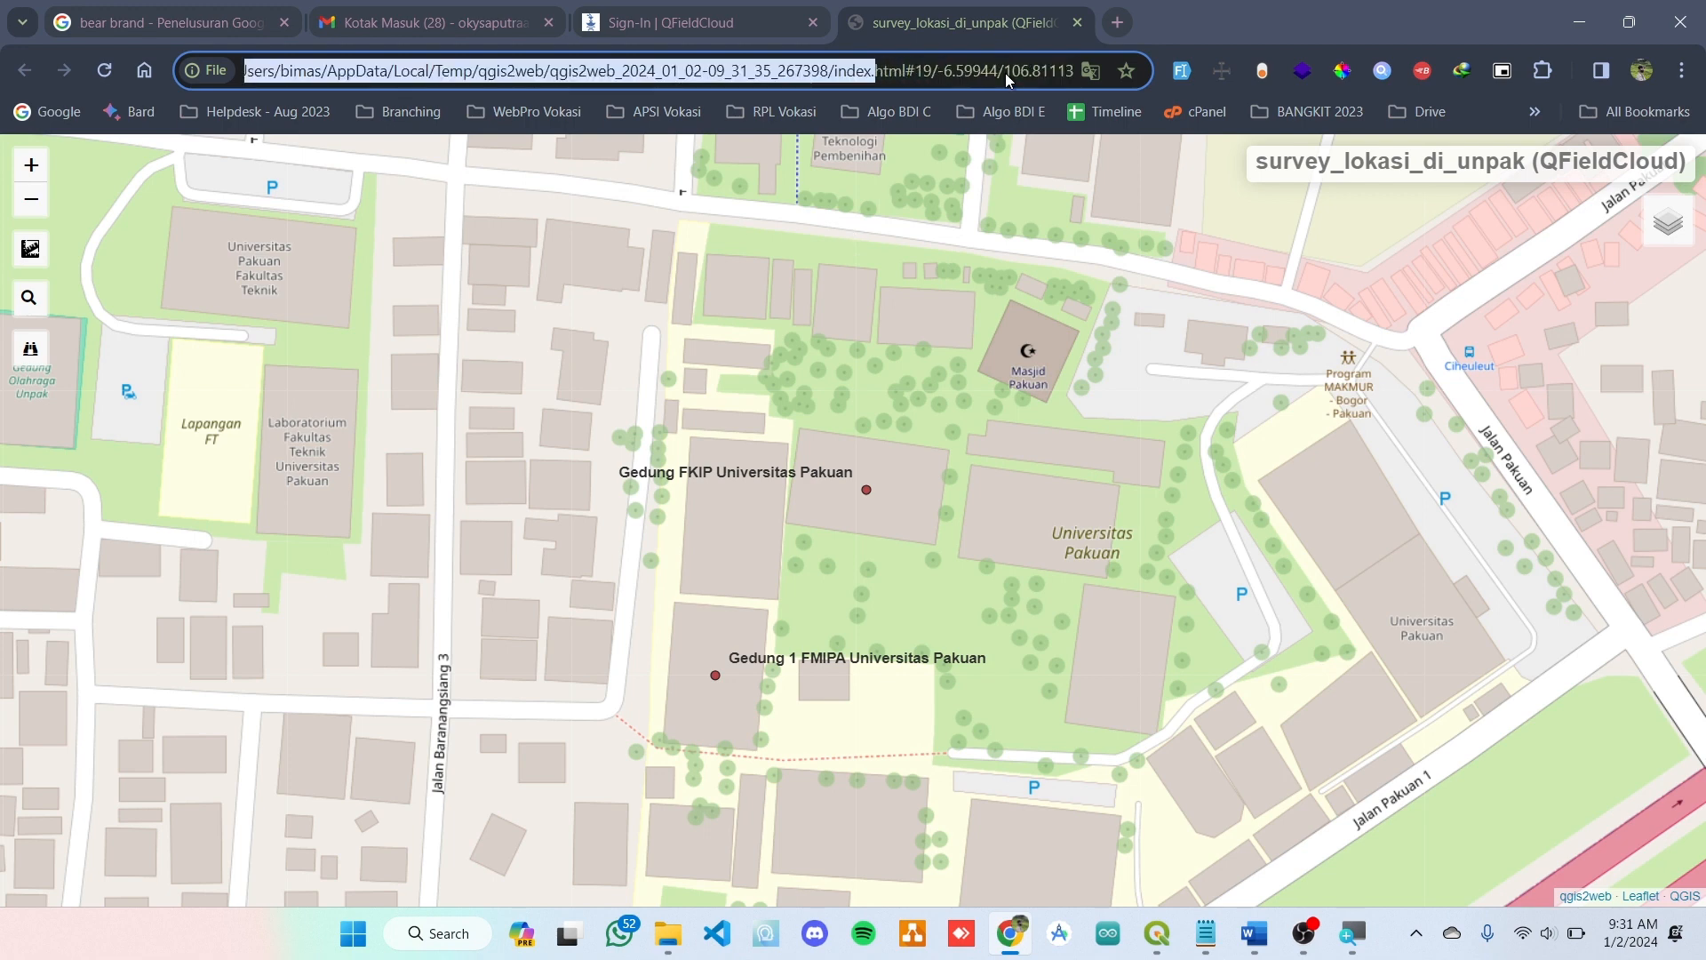
key(shift+Left)
key(shift+Left)
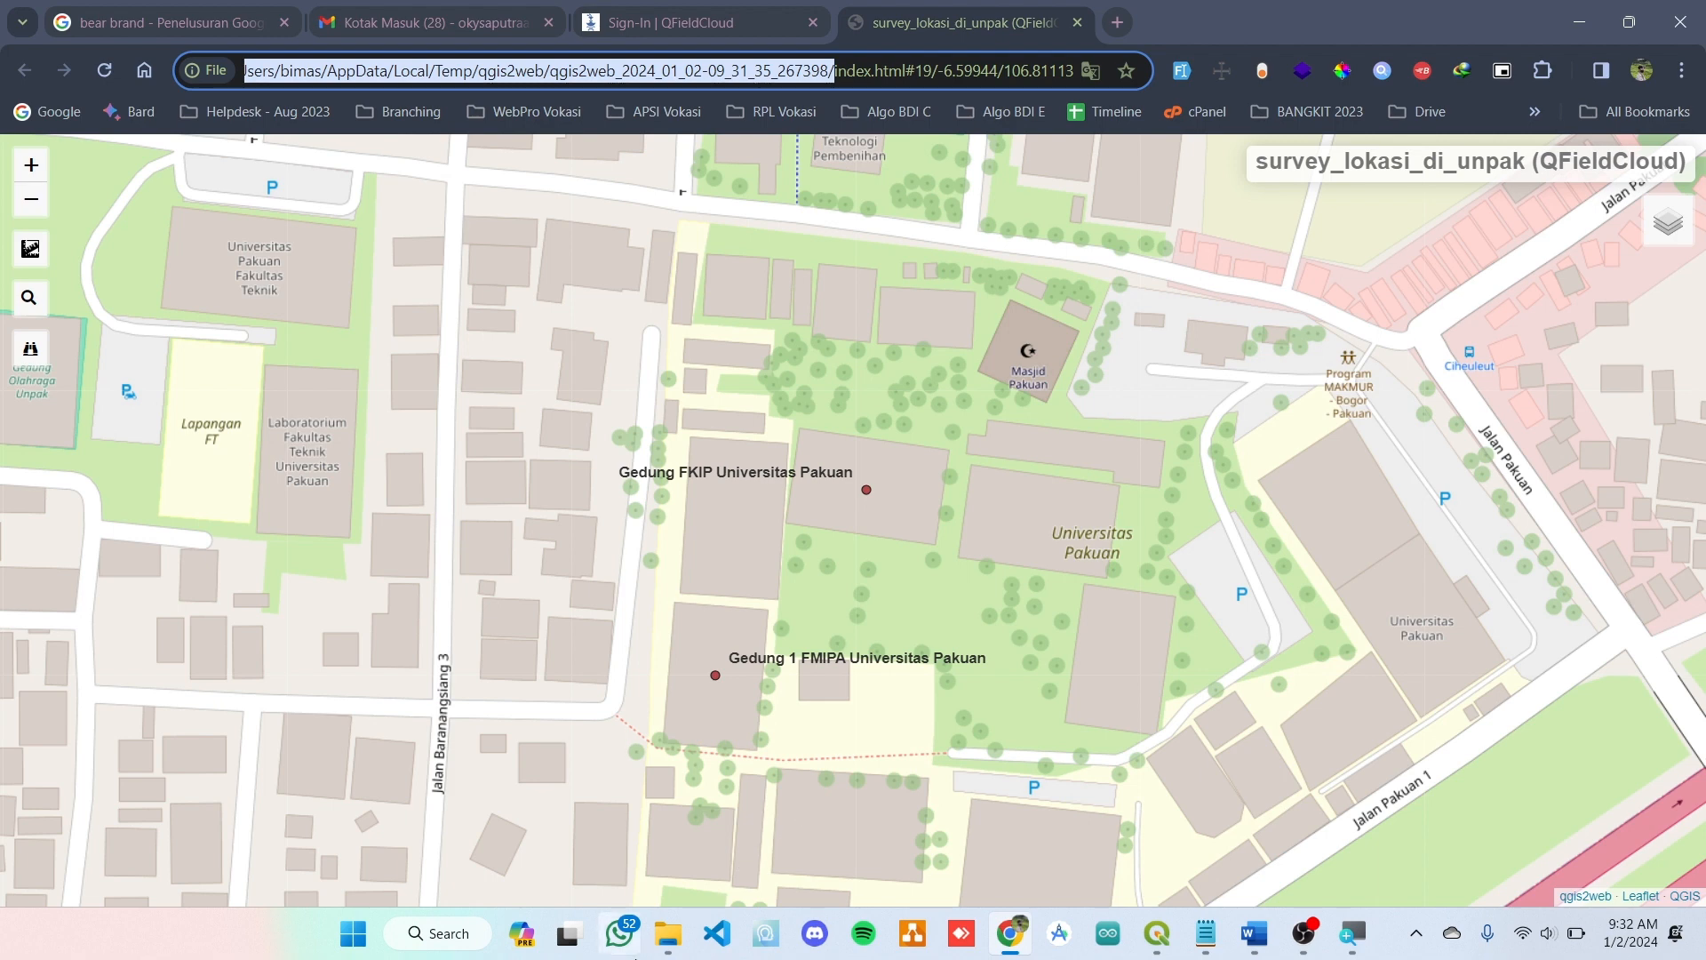
- Switch to the MobileGIS folder window in File Explorer and maximize it
mouse_move(668, 949)
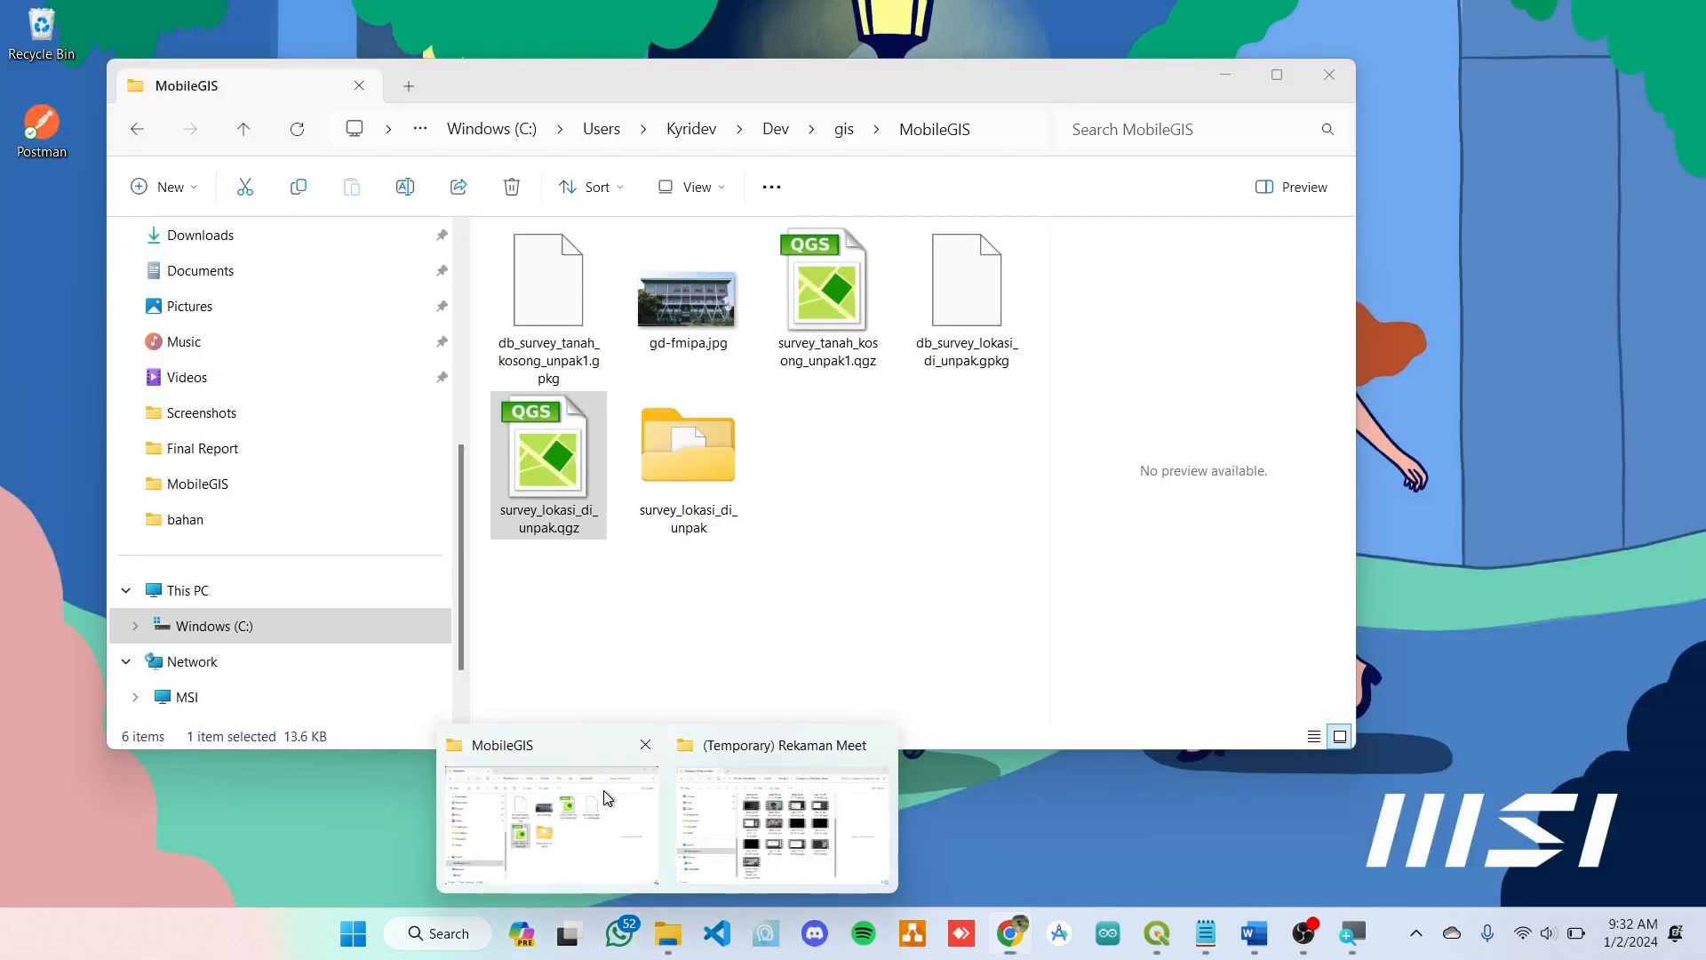
click(604, 790)
click(1294, 74)
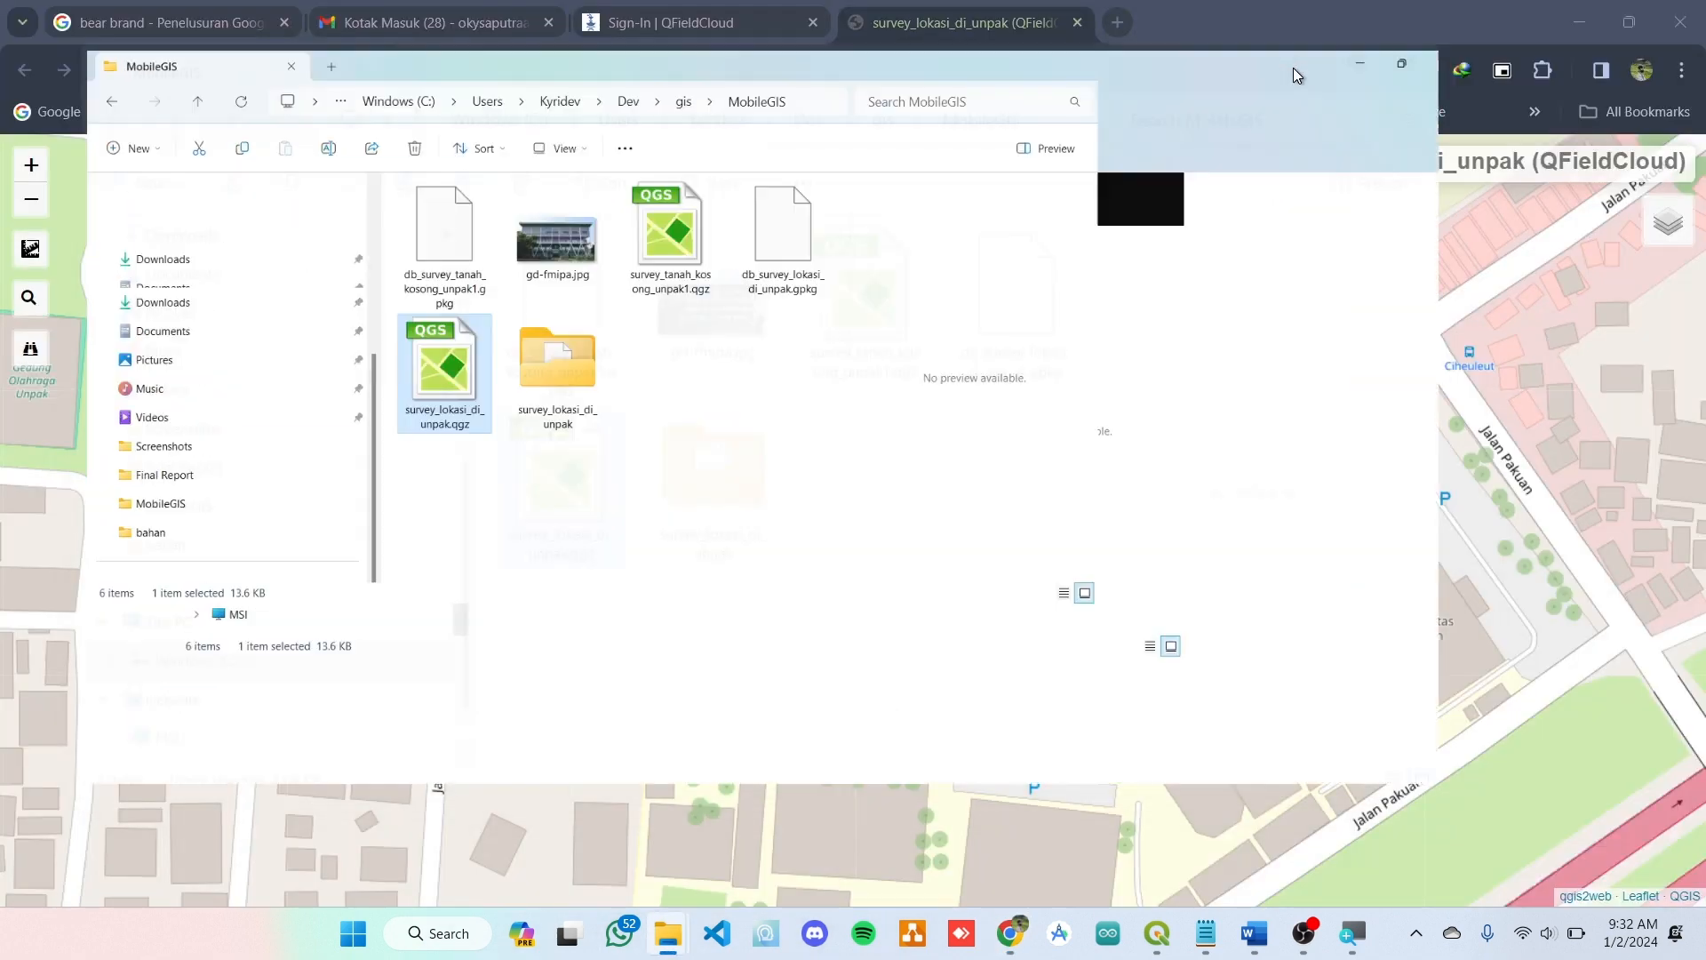
- Go to the export folder qgis2web_2024_01_02-09_31_35_267398 using the copied path, with the file:/// prefix removed
click(972, 62)
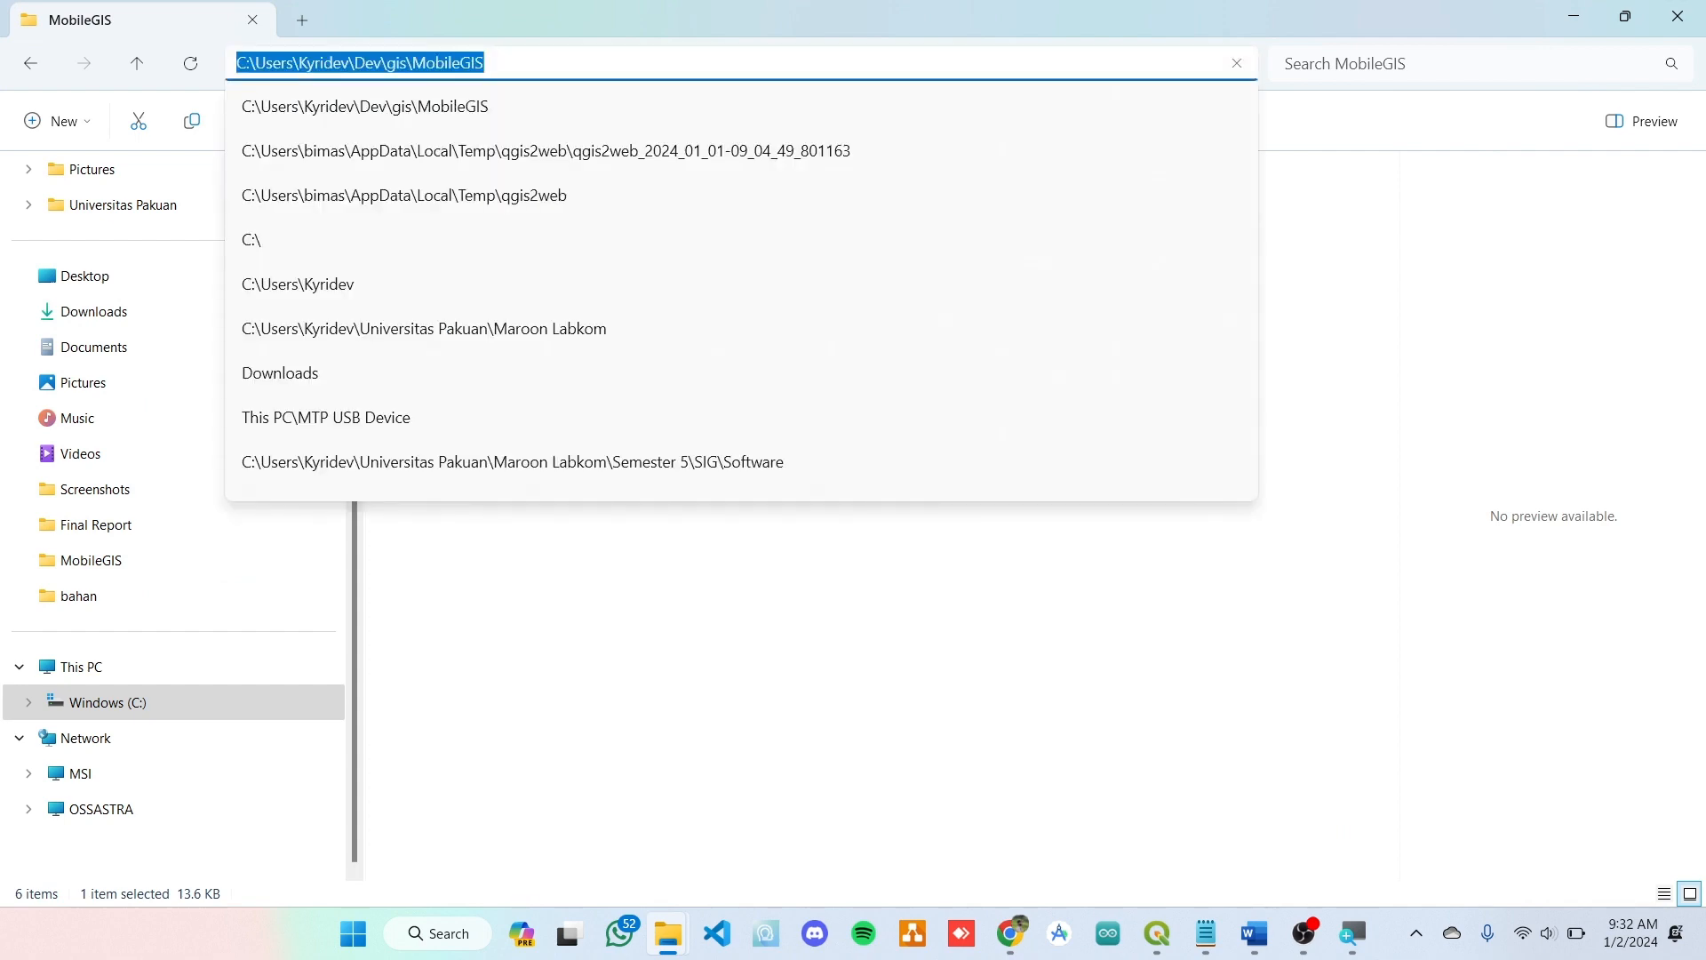
text(file:///C:/Users/bimas/AppData/Local/Temp/qgis2web/qgis2web_2024_01_02-09_31_35_267398/)
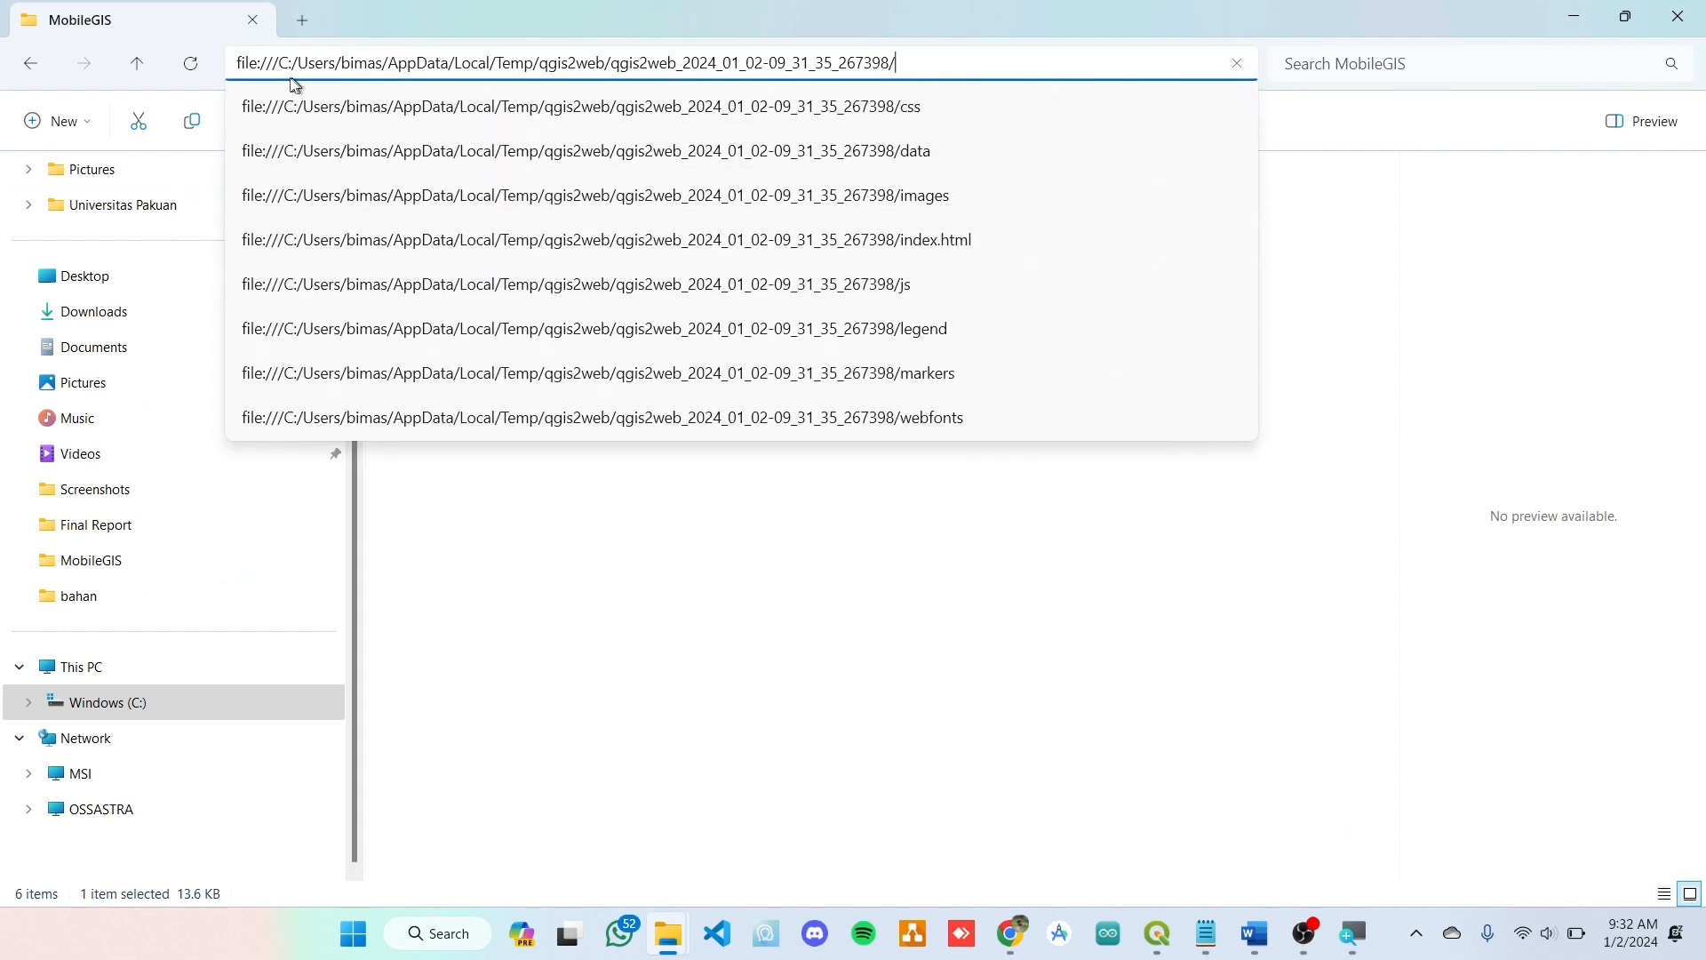
click(278, 64)
key(BackSpace)
key(BackSpace)
key(BackSpace)
key(BackSpace)
key(BackSpace)
key(BackSpace)
key(BackSpace)
key(BackSpace)
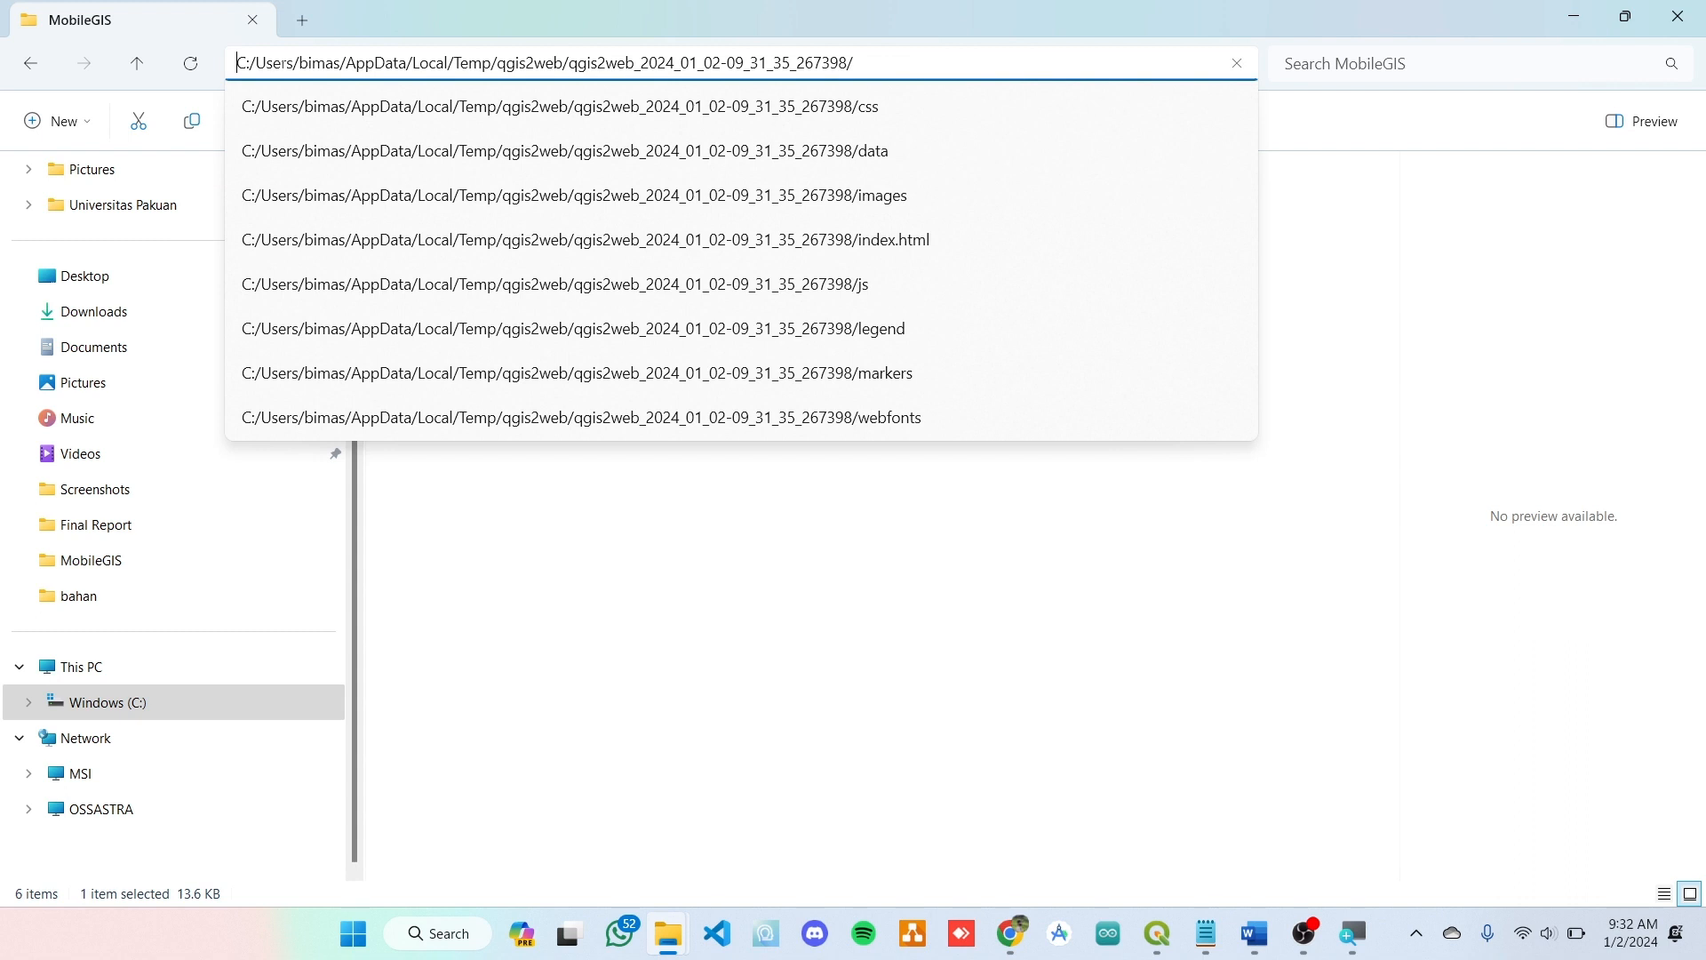
key(Return)
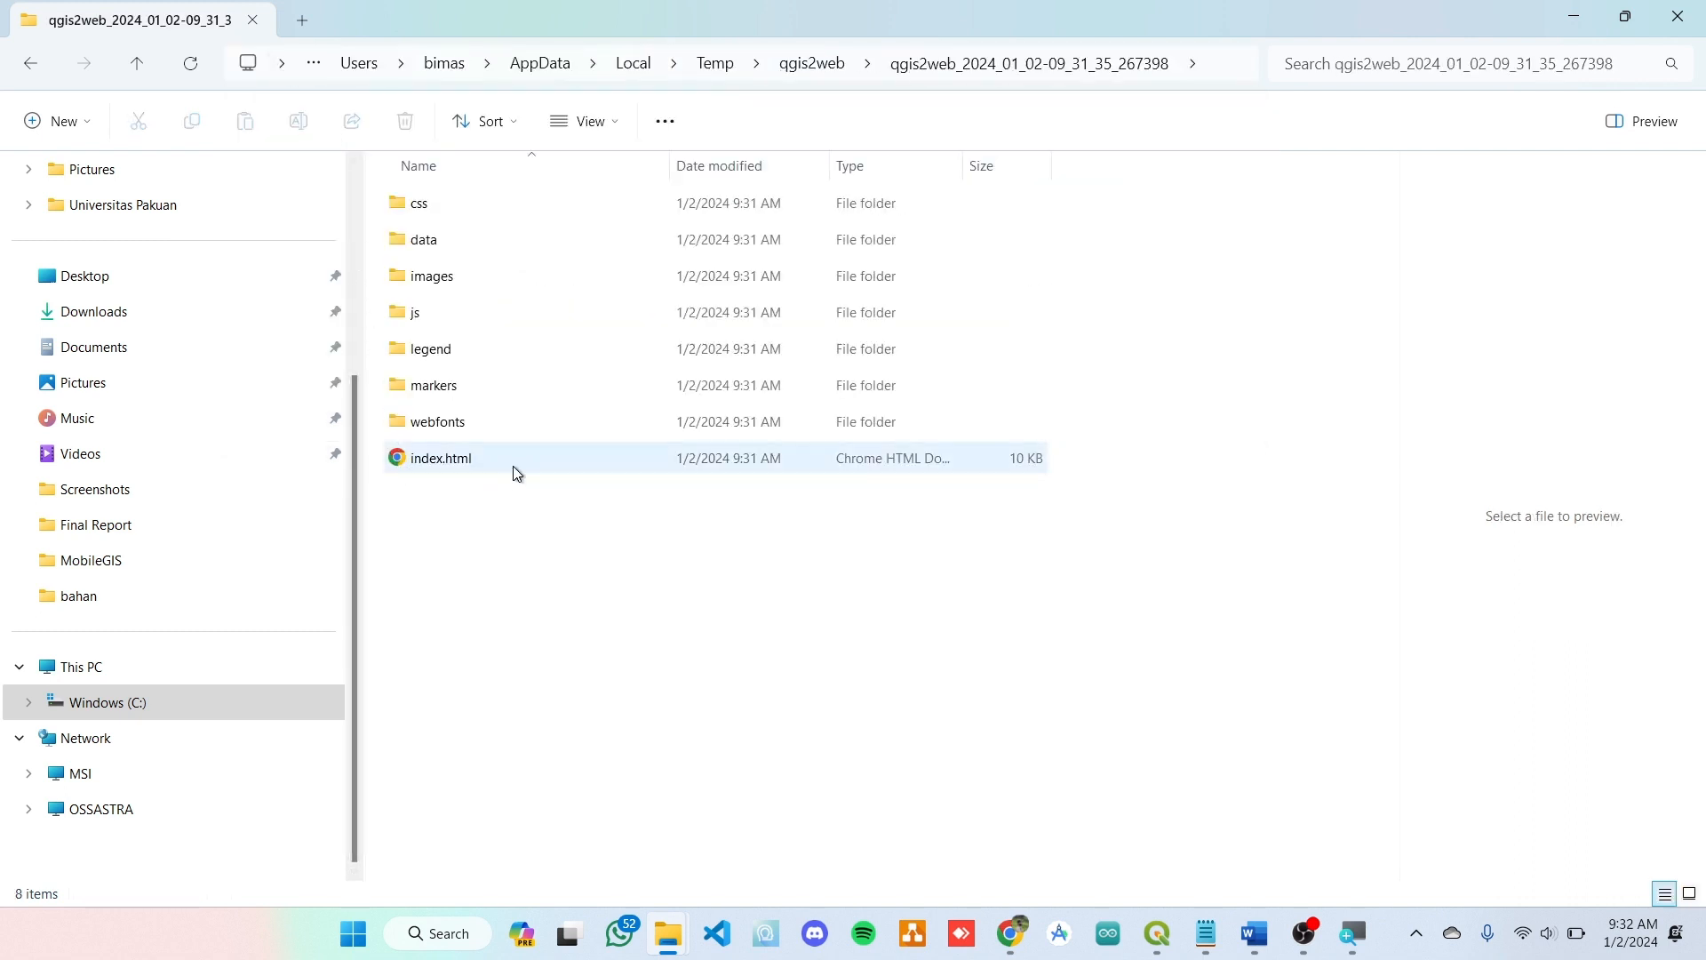
- Open the exported index.html in Visual Studio Code
click(509, 458)
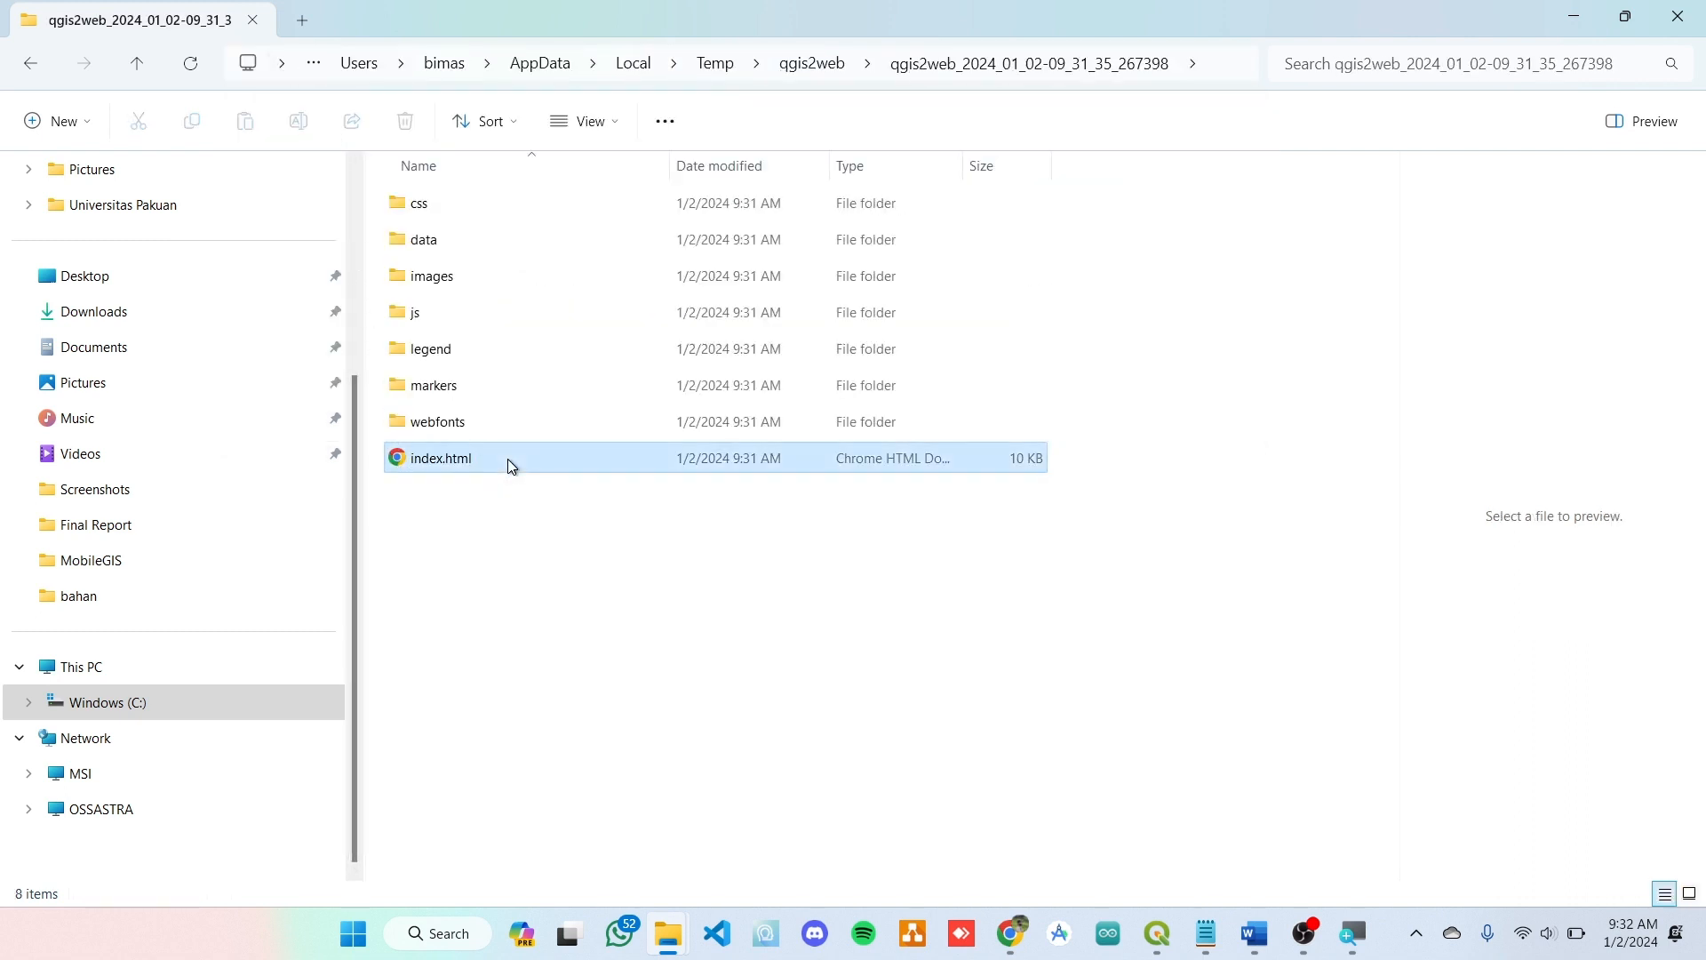
right_click(510, 462)
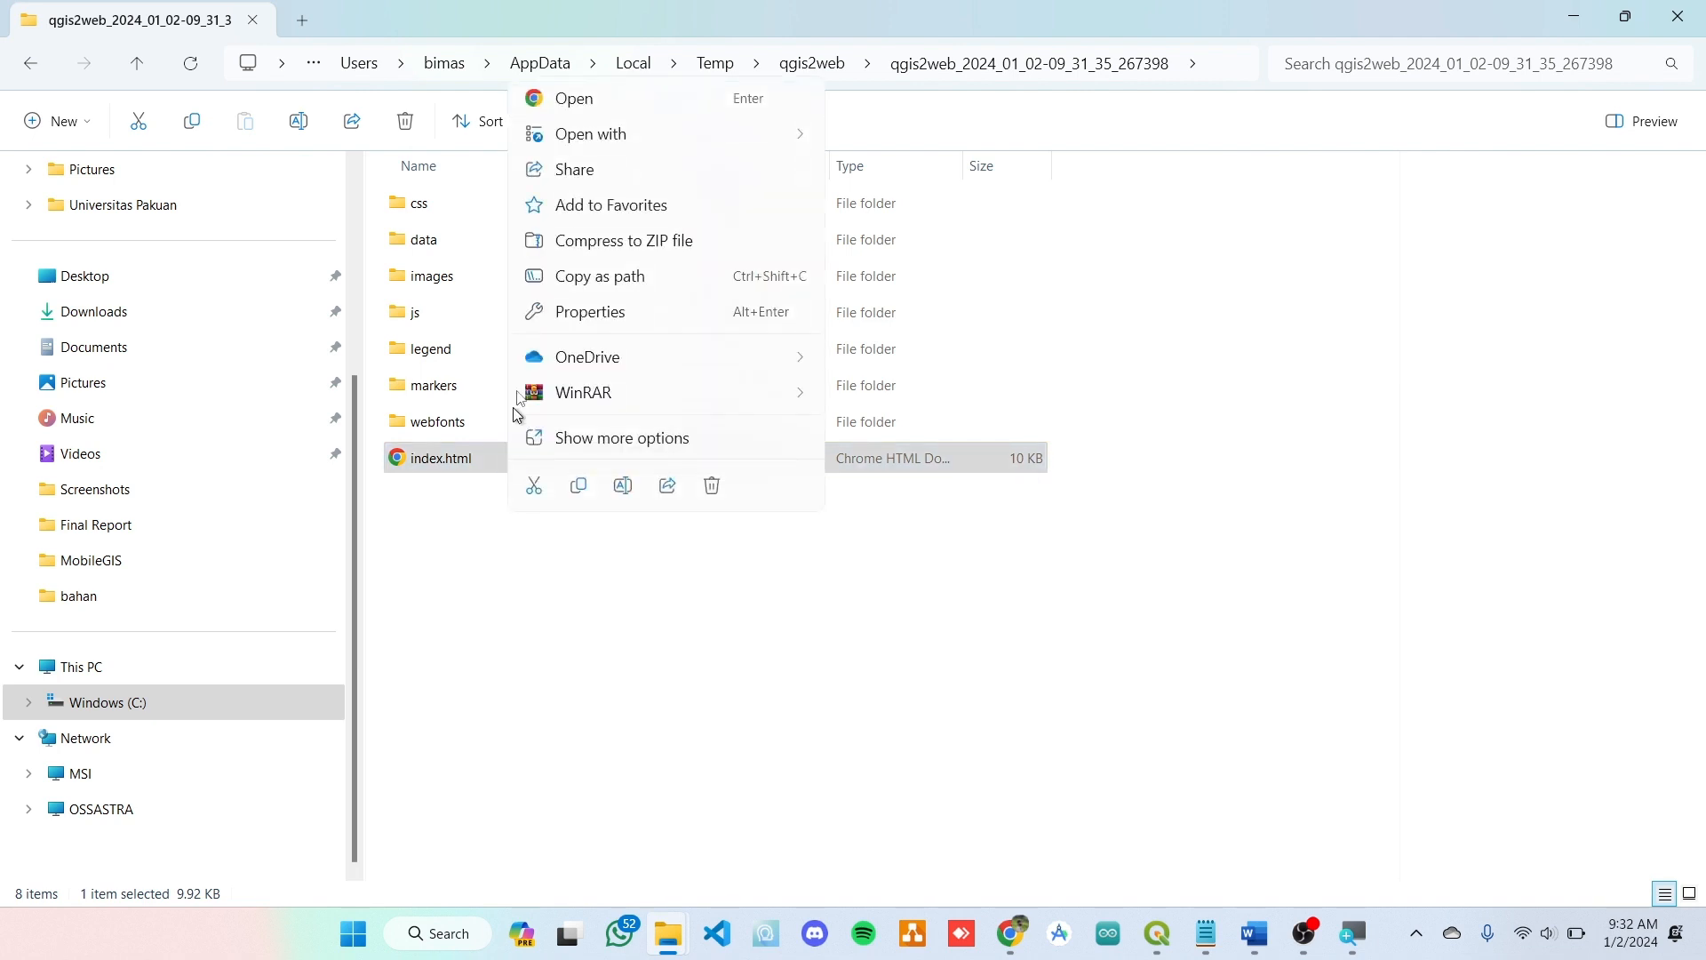
mouse_move(759, 140)
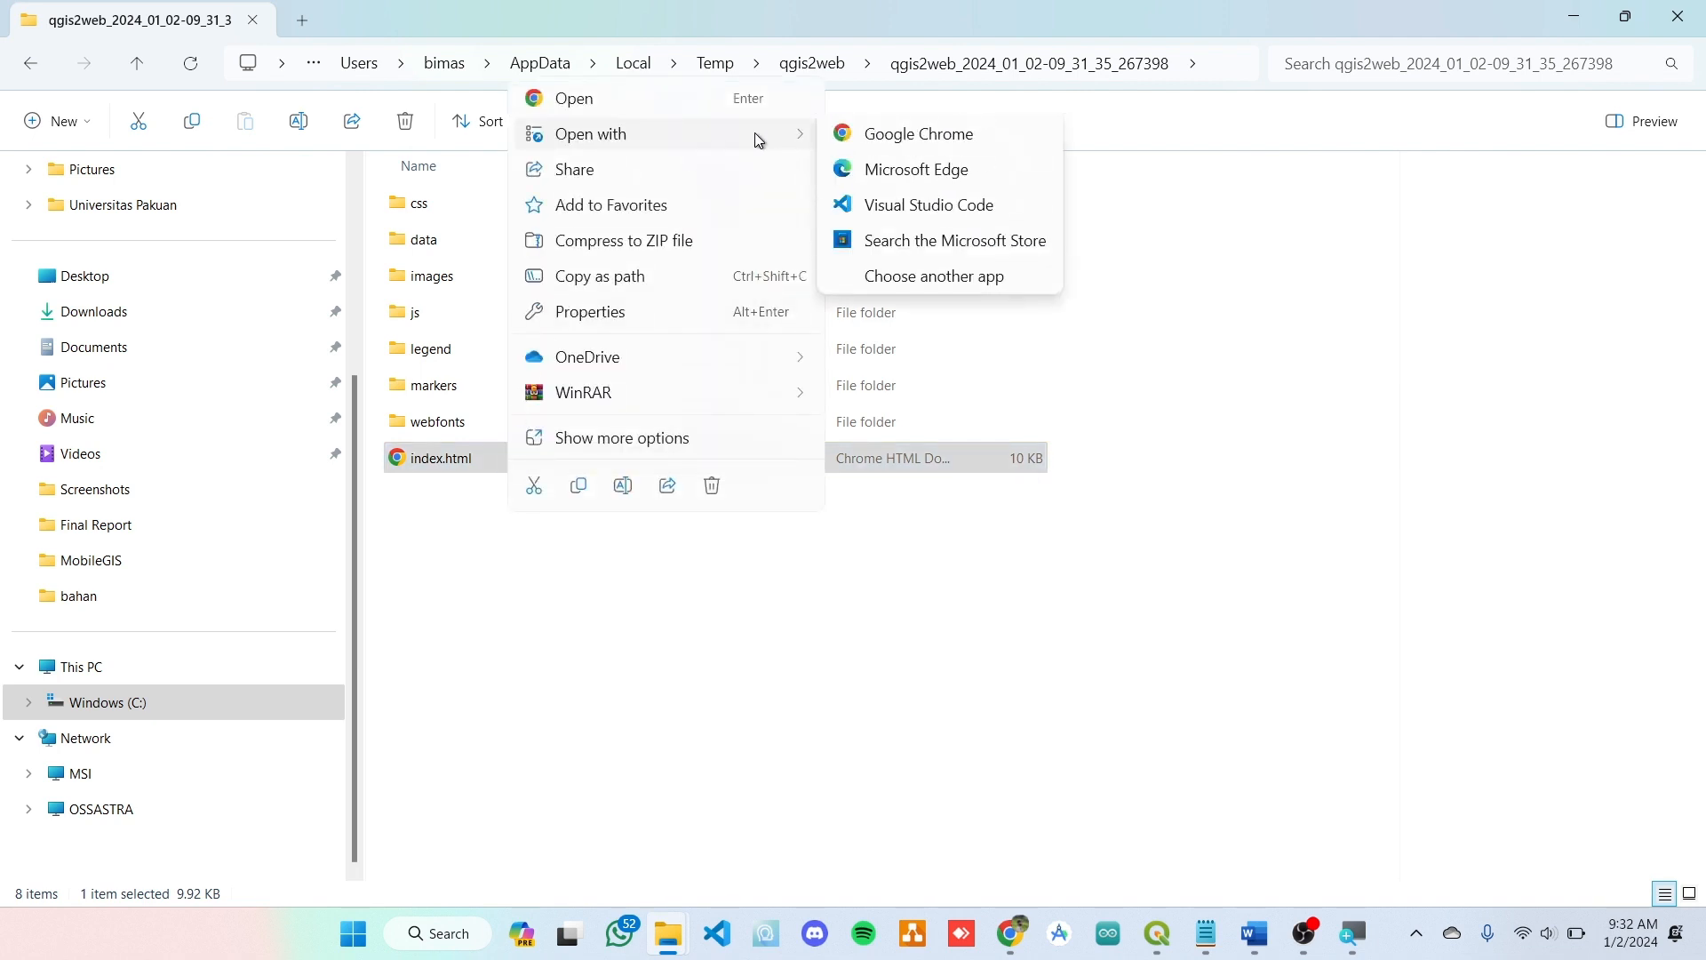
click(928, 216)
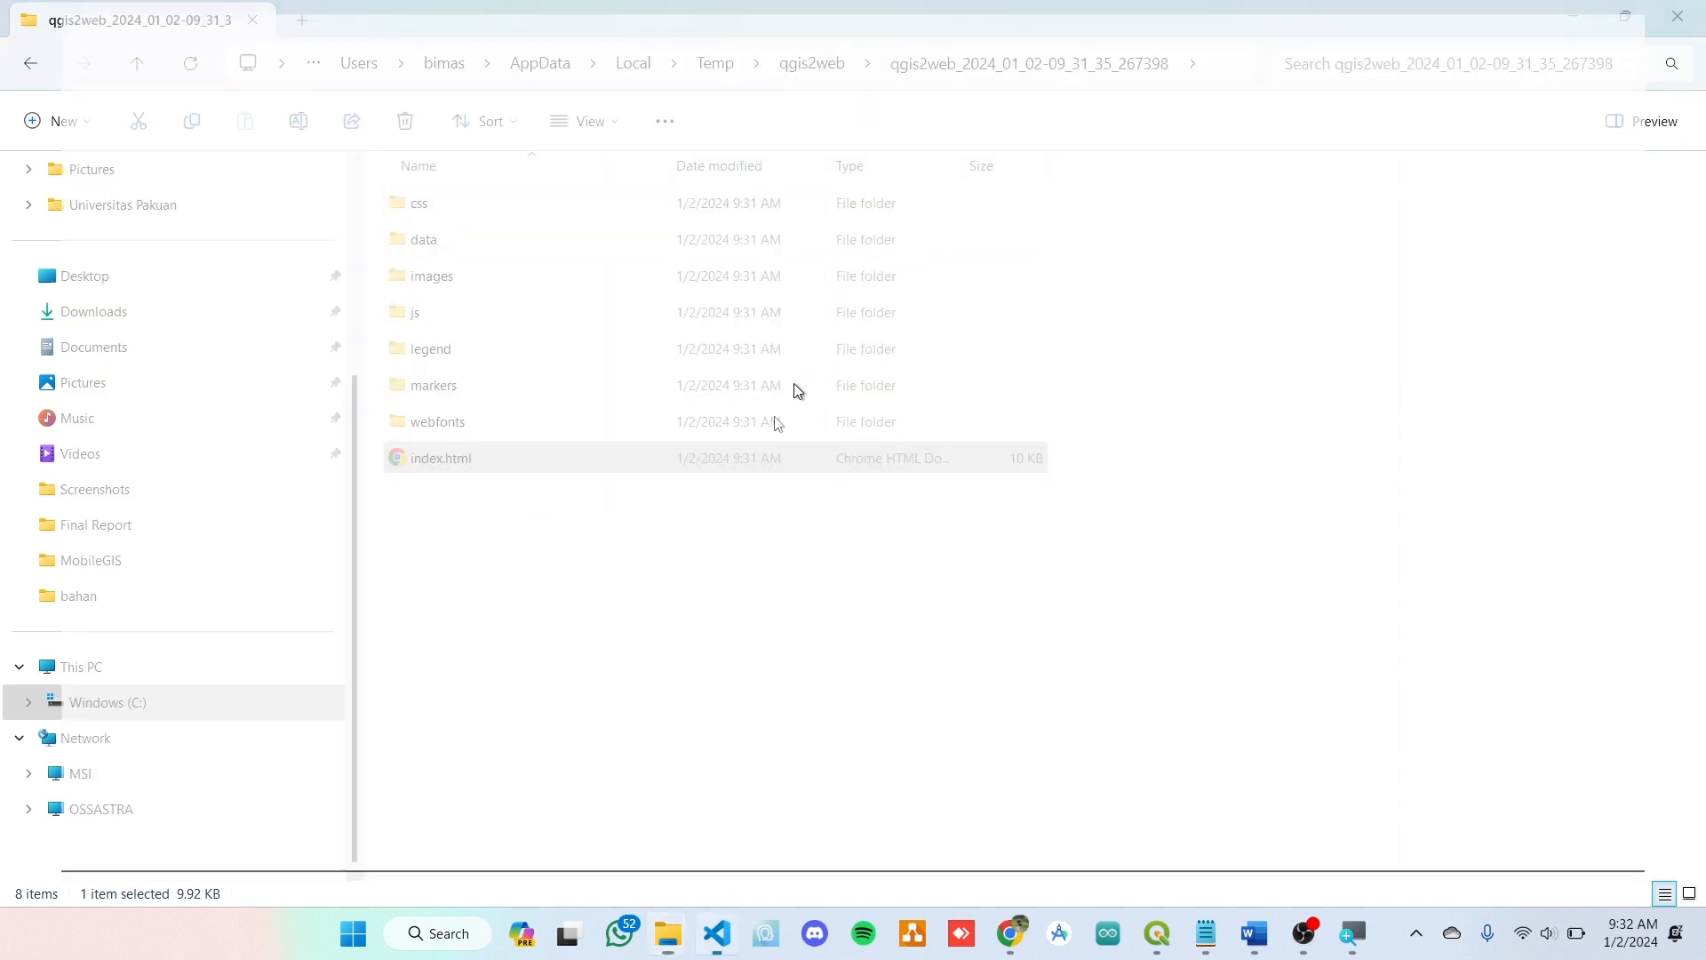